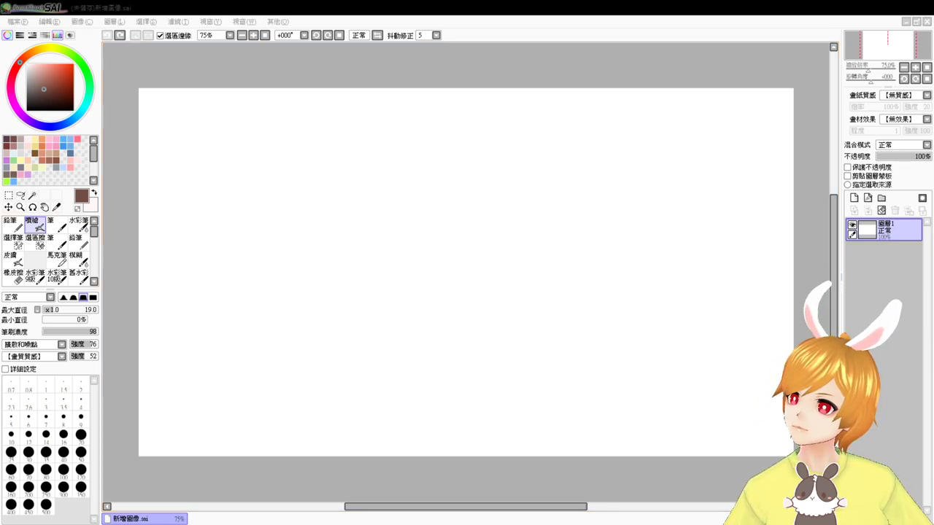
key(alt+Tab)
key(alt+Tab)
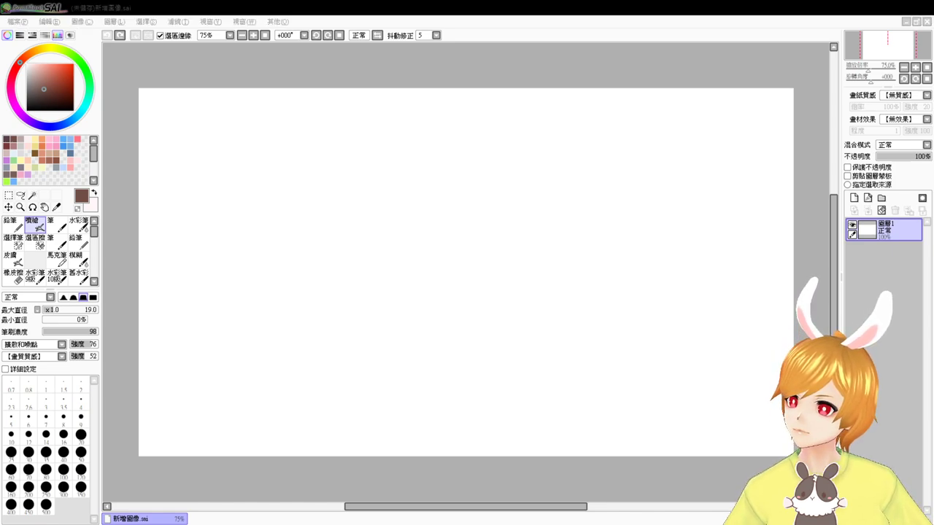
click(462, 489)
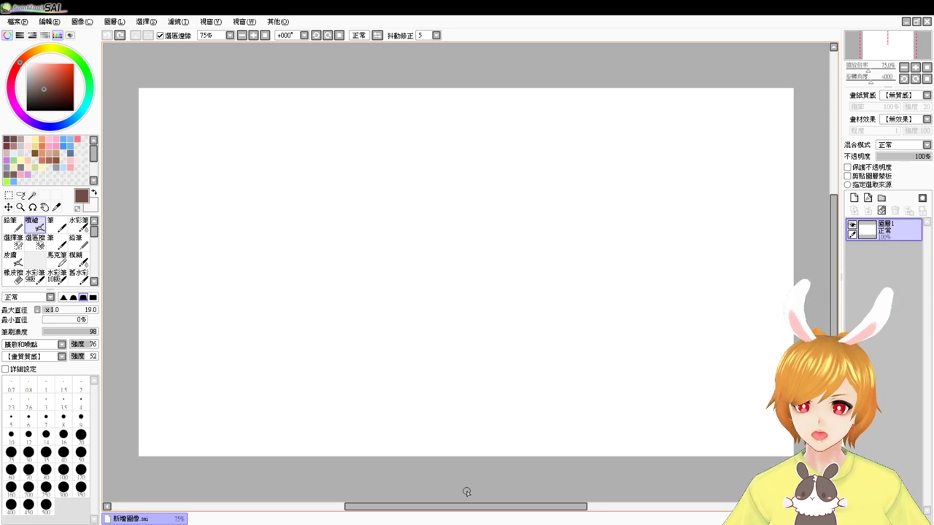
click(119, 225)
mouse_move(335, 239)
mouse_down()
mouse_move(328, 239)
mouse_move(334, 248)
mouse_up()
drag(421, 179, 401, 225)
key(ctrl+z)
key(ctrl+alt)
drag(427, 175, 411, 267)
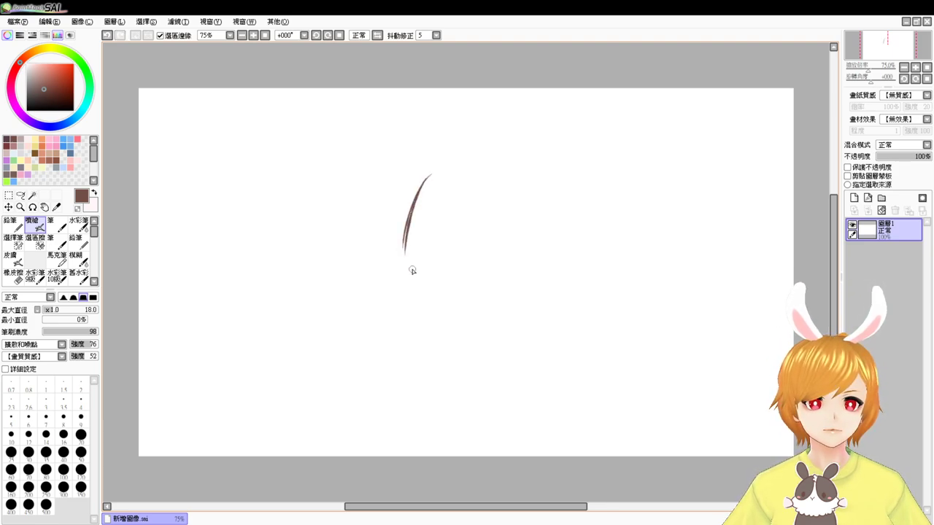
key(ctrl+z)
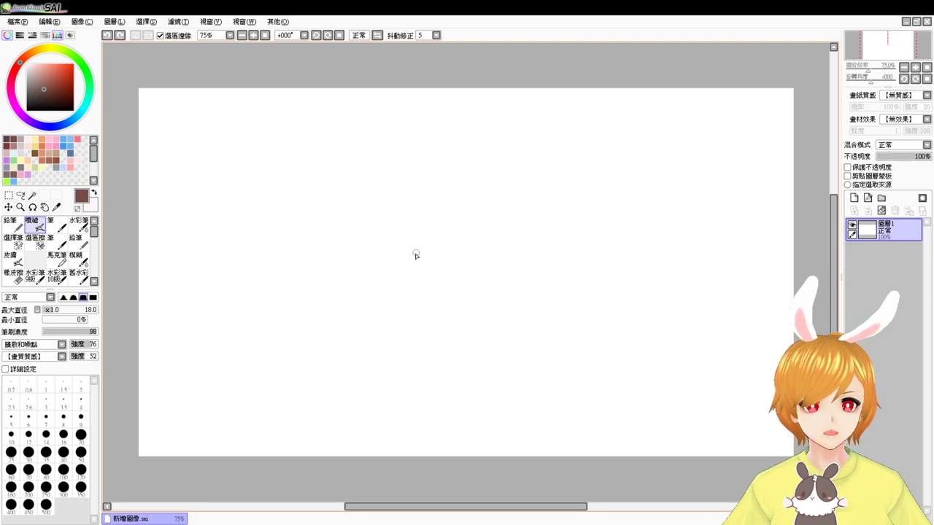
- Set the brush size to 21 and sketch a rounded head outline with two side curves and a nearly flat top line
drag(481, 254, 484, 254)
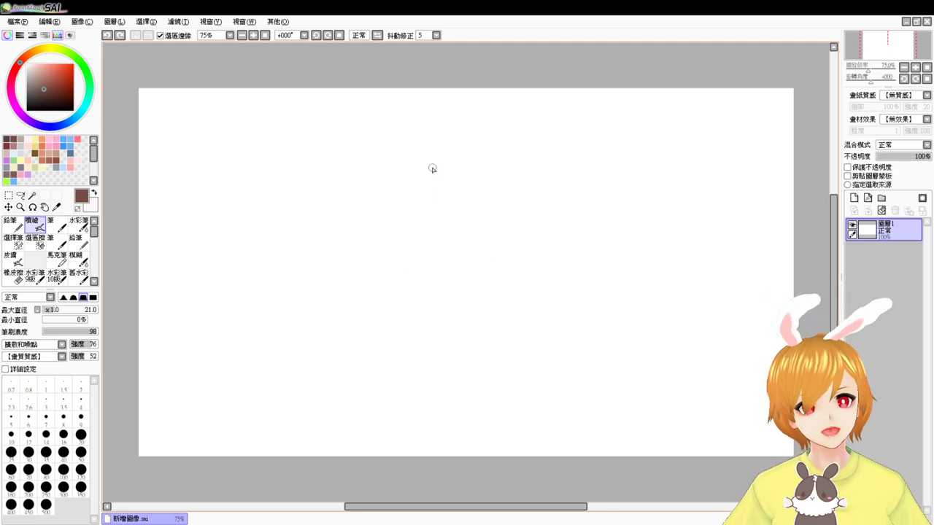
drag(448, 188, 450, 278)
key(ctrl+z)
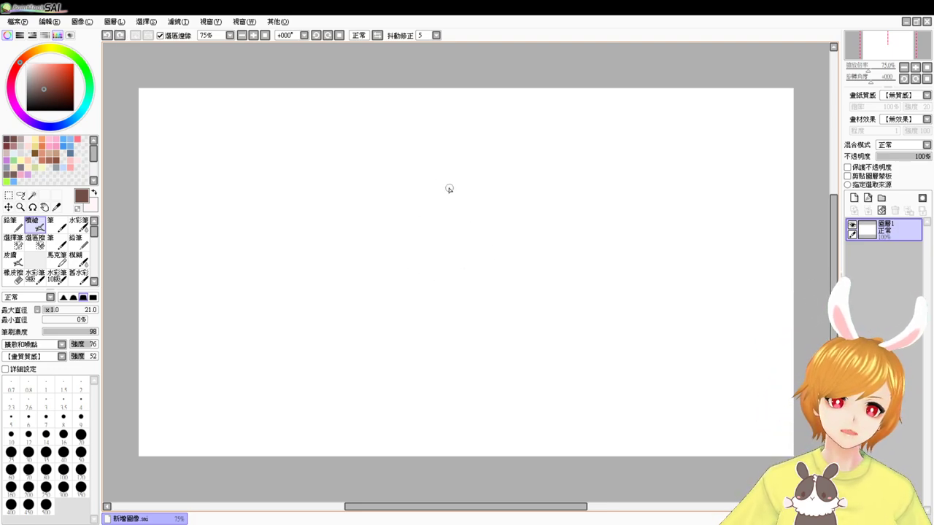
drag(447, 189, 450, 278)
mouse_move(519, 193)
mouse_down()
mouse_move(557, 252)
mouse_move(514, 281)
mouse_up()
key(ctrl+z)
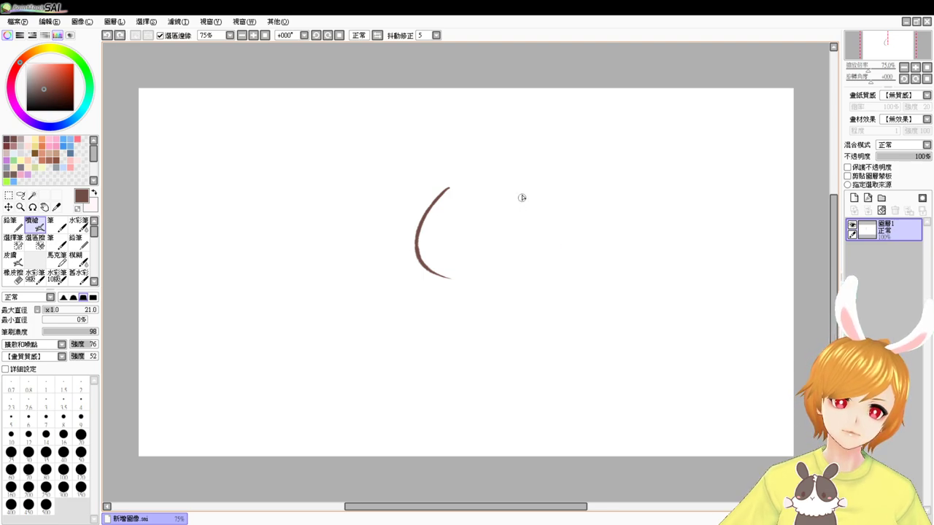
mouse_move(523, 194)
mouse_down()
mouse_move(557, 243)
mouse_move(511, 279)
mouse_up()
drag(448, 187, 540, 194)
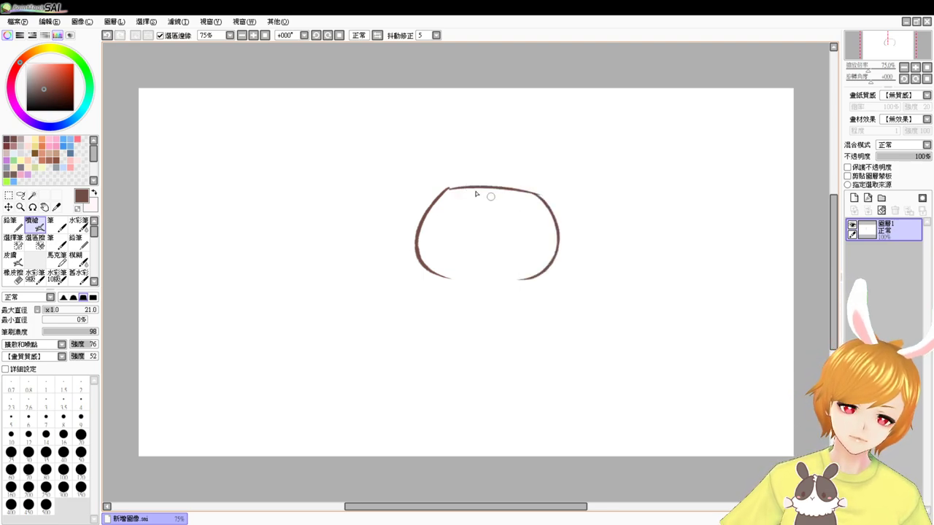
drag(448, 185, 546, 196)
key(ctrl+z)
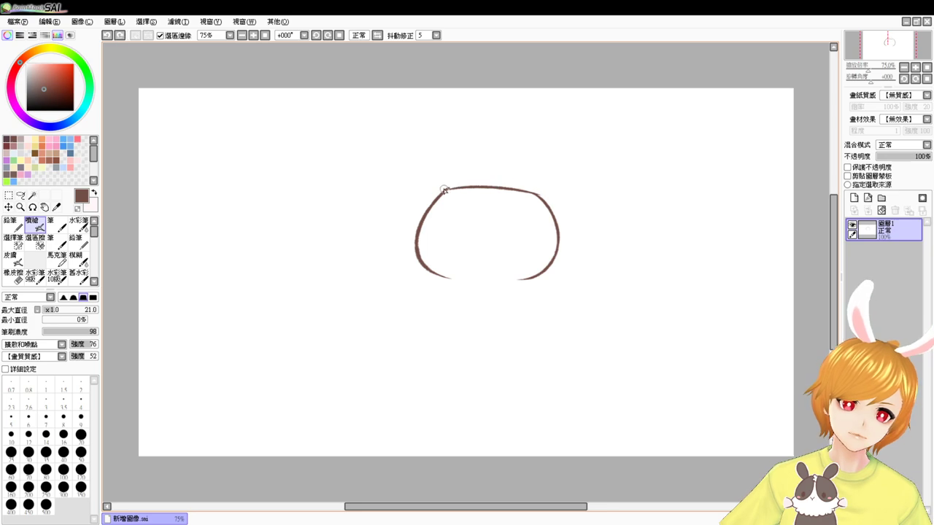
- Sketch a domed crown with a small bun on top of the head and add two short slanted closed eyes
drag(442, 192, 543, 195)
mouse_move(471, 170)
mouse_down()
mouse_move(475, 156)
mouse_move(523, 179)
mouse_up()
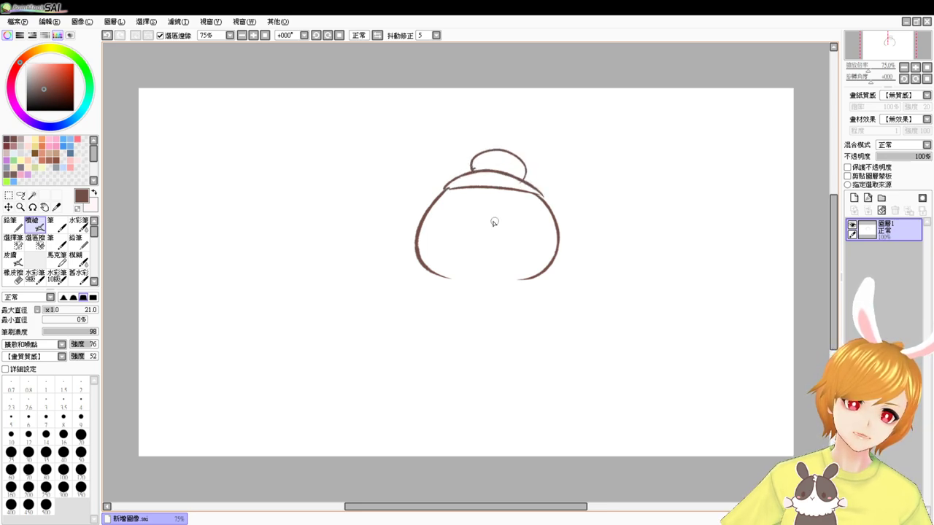
drag(433, 220, 529, 232)
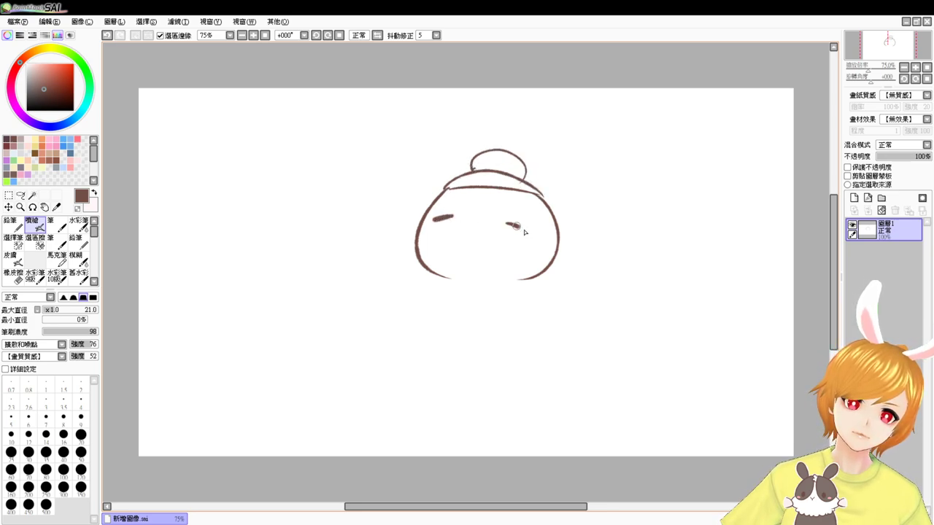
- Sketch a round beard outline in the lower face and add eyebrows, an ear, side hair lines and a small mouth
mouse_move(465, 223)
mouse_down()
mouse_move(441, 262)
mouse_move(518, 300)
mouse_up()
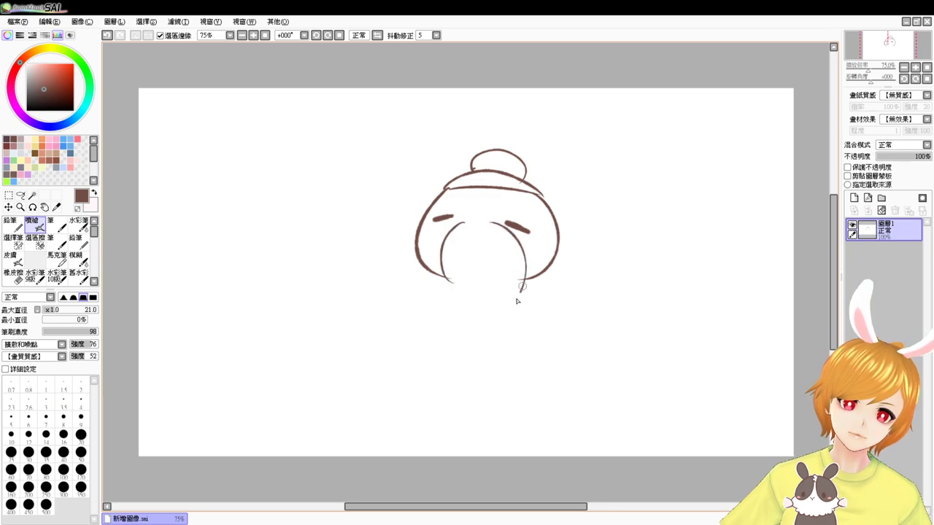
key(ctrl+z)
mouse_move(492, 223)
mouse_down()
mouse_move(505, 269)
mouse_move(480, 286)
mouse_up()
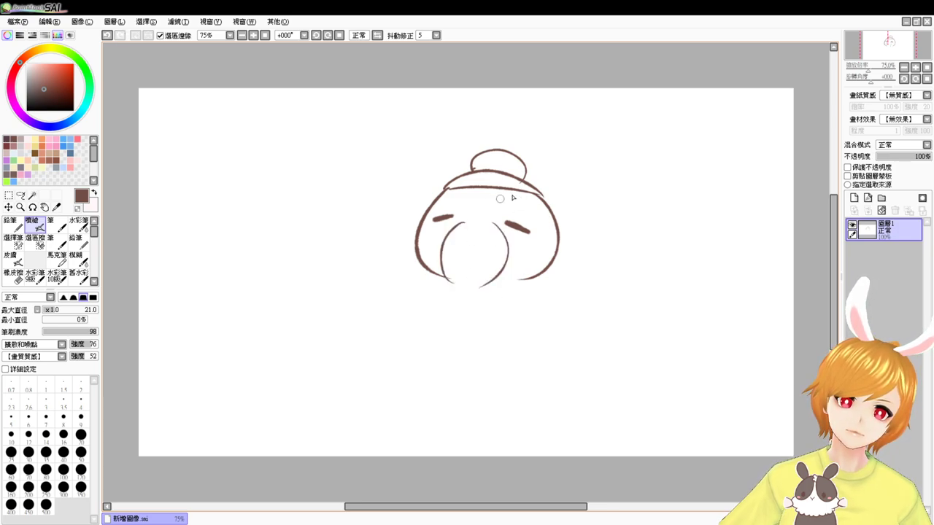
mouse_move(502, 206)
mouse_down()
mouse_move(534, 204)
mouse_move(466, 197)
mouse_up()
mouse_move(545, 249)
mouse_down()
mouse_move(552, 234)
mouse_move(525, 279)
mouse_up()
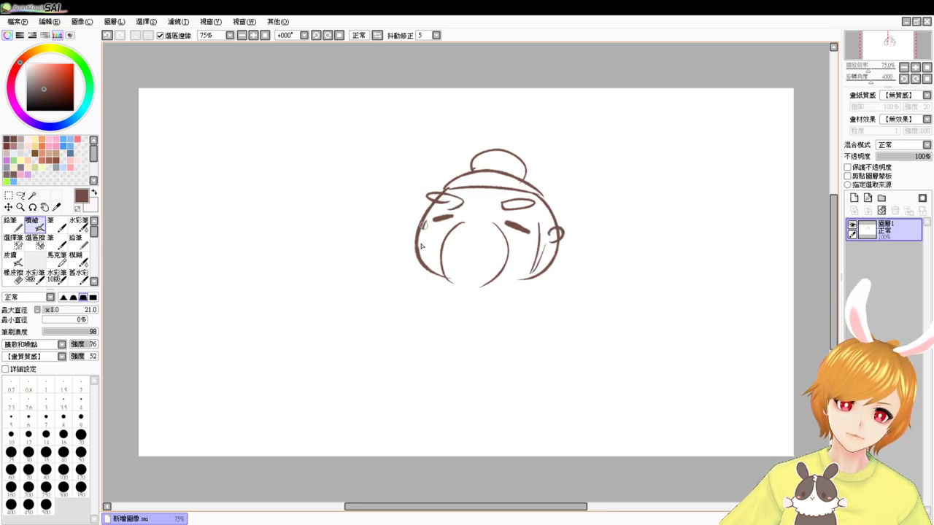
drag(423, 223, 429, 284)
drag(467, 235, 476, 252)
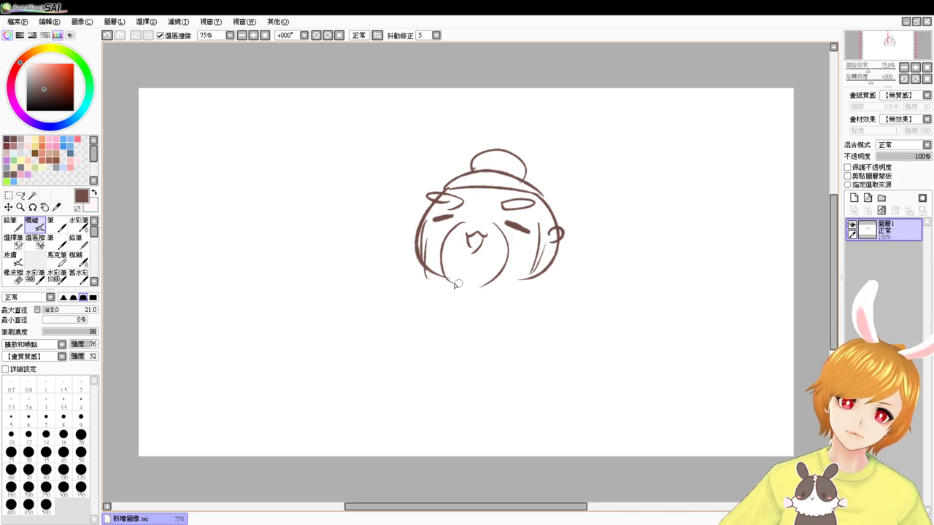
- Sketch a small body with a waistline and crossed legs below the head, and add short beard strokes under the mouth
mouse_move(556, 262)
mouse_down()
mouse_move(548, 281)
mouse_move(515, 300)
mouse_up()
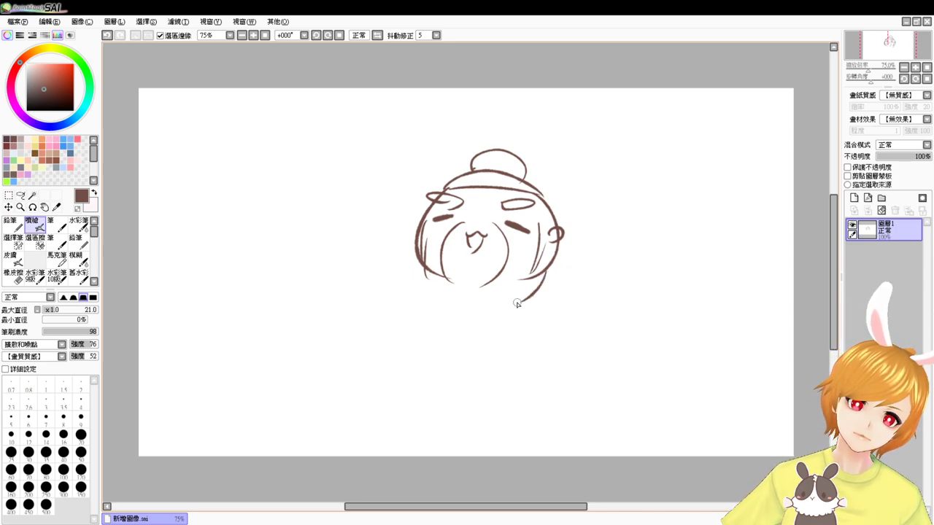
mouse_move(418, 264)
mouse_down()
mouse_move(443, 299)
mouse_move(447, 340)
mouse_up()
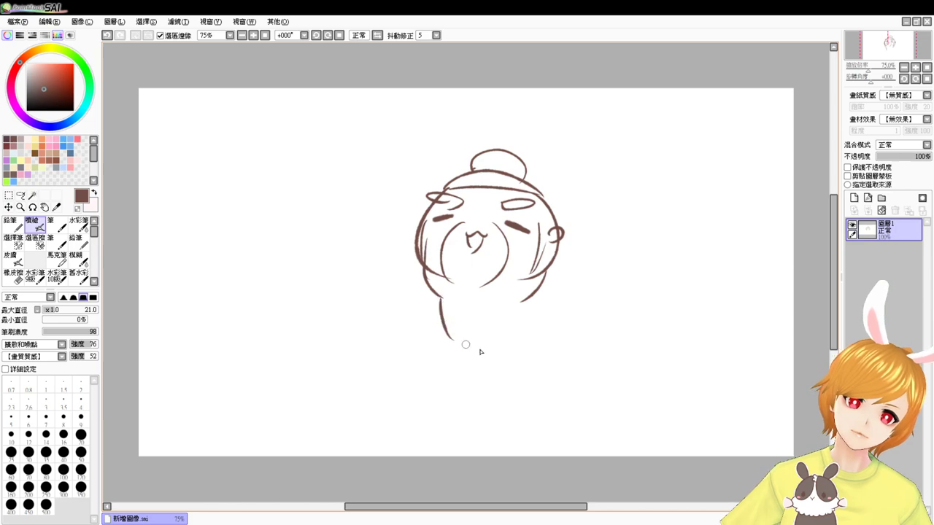
drag(525, 302, 513, 342)
mouse_move(456, 313)
mouse_down()
mouse_move(502, 313)
mouse_move(480, 315)
mouse_move(483, 341)
mouse_move(512, 335)
mouse_up()
mouse_move(451, 338)
mouse_down()
mouse_move(481, 344)
mouse_move(467, 370)
mouse_up()
mouse_move(508, 344)
mouse_down()
mouse_move(469, 370)
mouse_move(499, 358)
mouse_move(465, 355)
mouse_up()
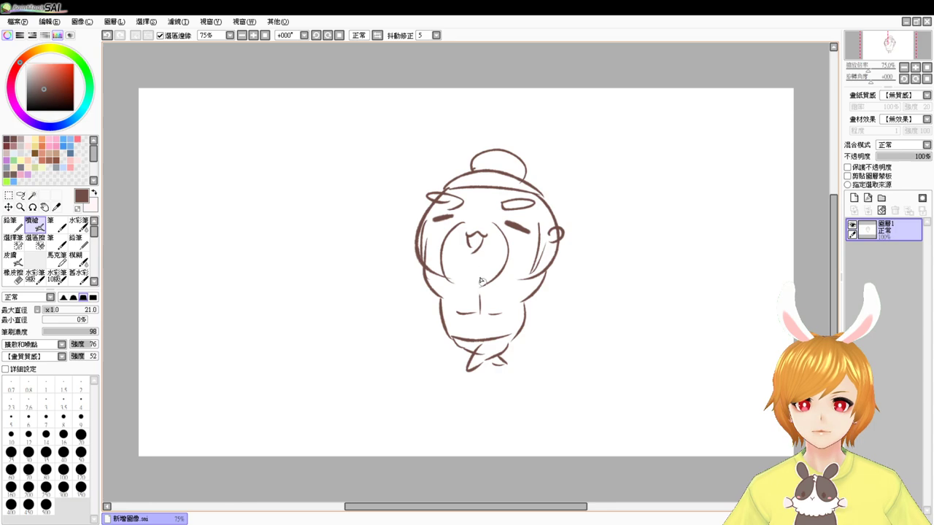
drag(459, 243, 457, 280)
drag(468, 260, 468, 277)
drag(479, 265, 478, 281)
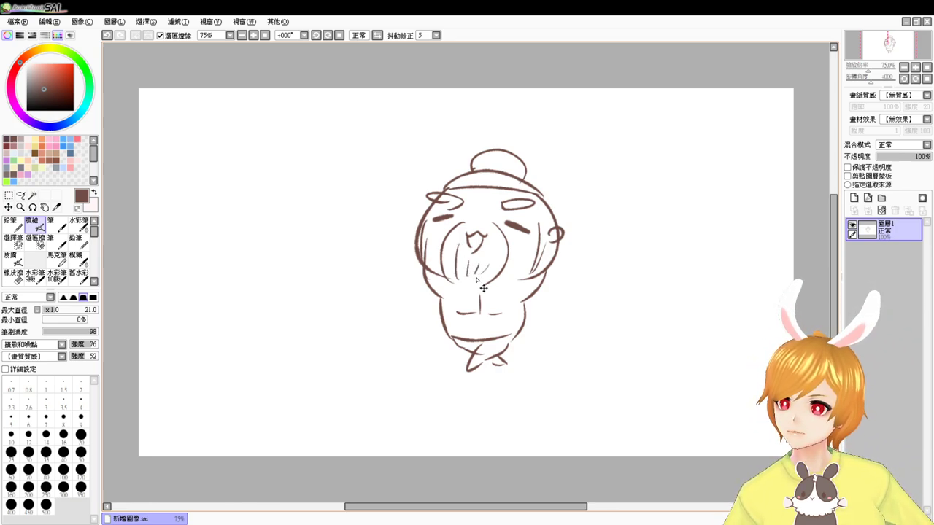
- Undo all strokes of the character sketch back to a blank canvas
key(ctrl+z)
key(ctrl+z)
key(ctrl+z)
key(ctrl+z)
key(ctrl+z)
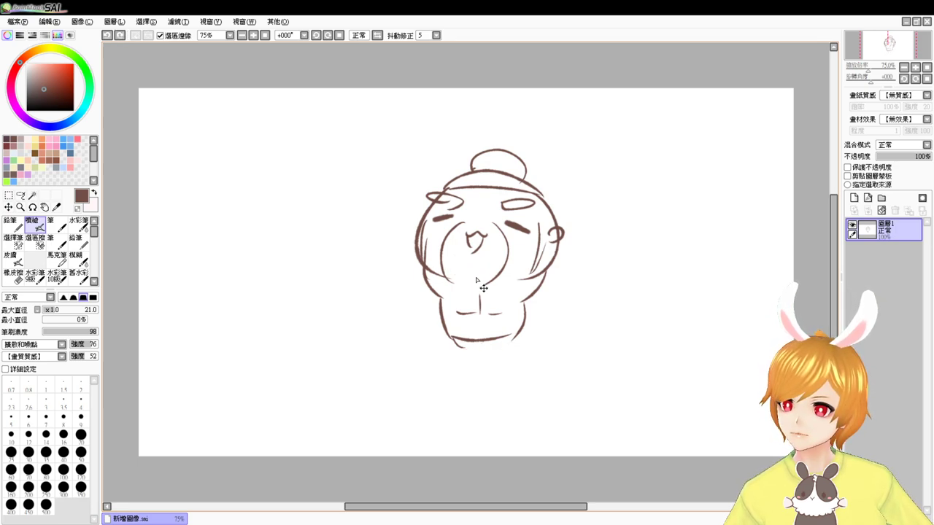
key(ctrl+z)
key(ctrl+z)
key(ctrl+z)
key(ctrl+z)
key(ctrl+z)
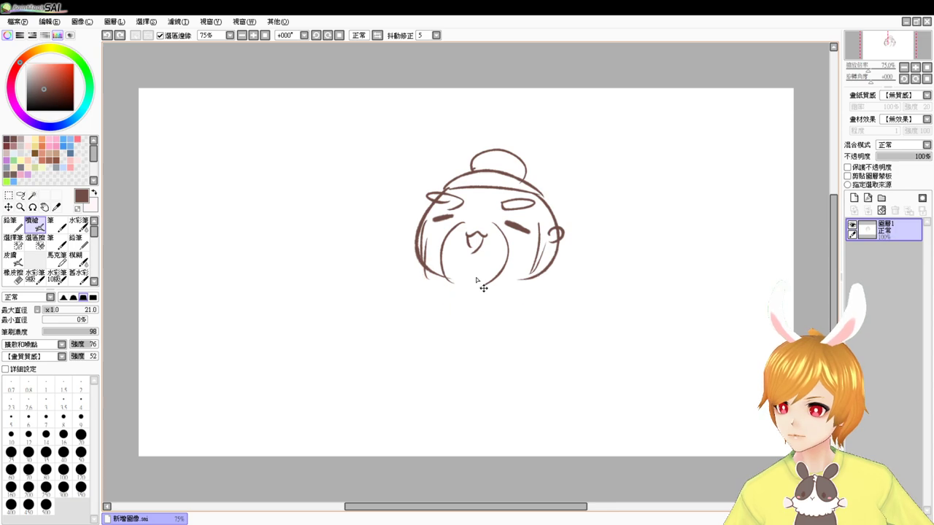
key(ctrl+z)
key(ctrl+z)
key(ctrl+z)
key(ctrl+z)
key(ctrl+z)
key(ctrl+z)
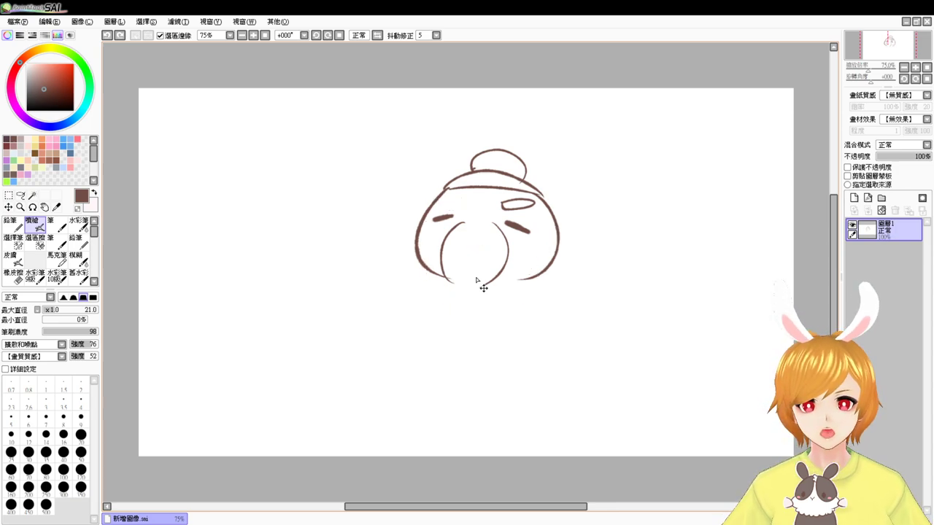
key(ctrl+z)
key(ctrl+z)
key(ctrl+z)
key(ctrl+z)
key(ctrl+z)
key(ctrl+z)
key(ctrl+z)
key(ctrl+z)
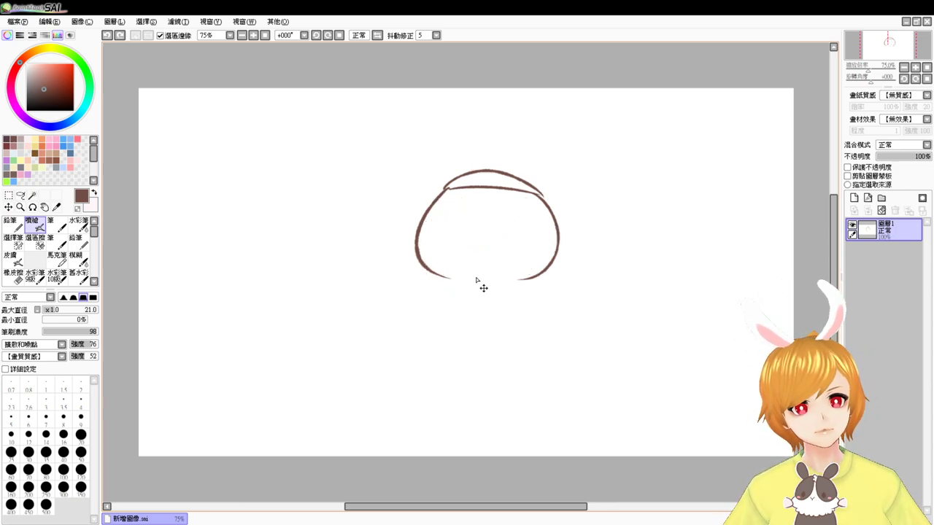
key(ctrl+z)
key(ctrl+z)
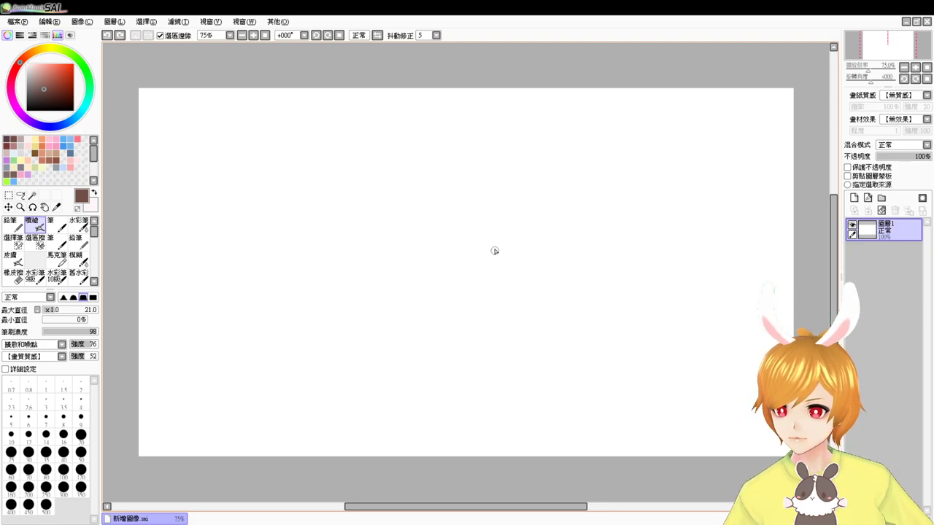
- Set the brush size to 25 and sketch the left side of a face with a bulging cheek curve
ctrl+alt+click(557, 256)
drag(557, 256, 557, 255)
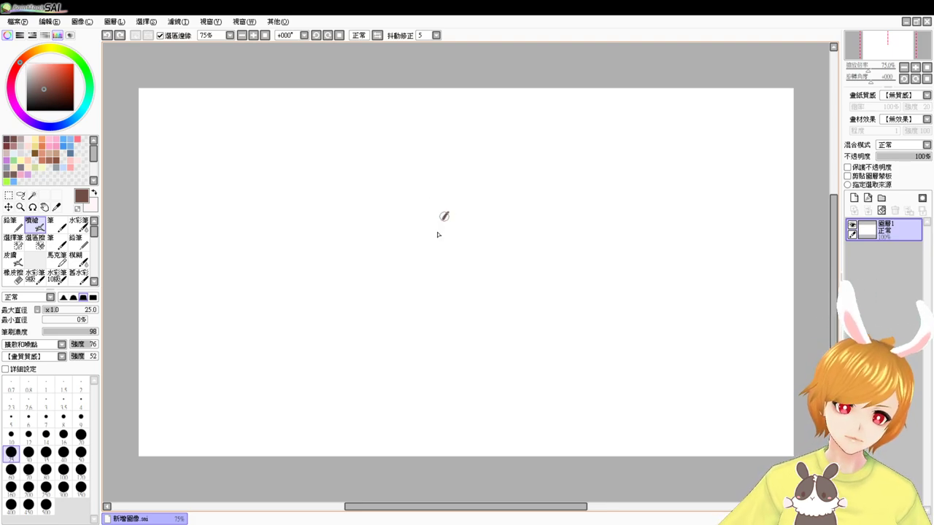
drag(442, 203, 431, 251)
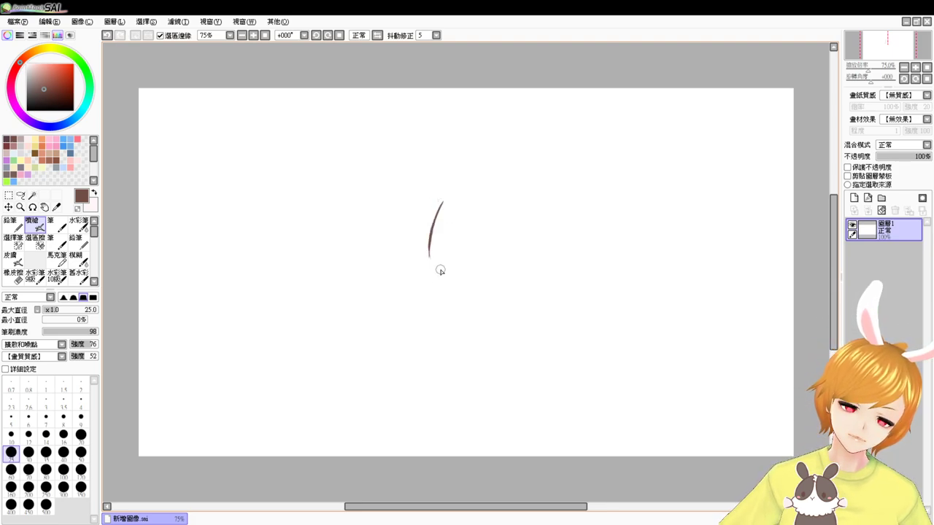
key(ctrl+z)
mouse_move(435, 208)
mouse_down()
mouse_move(423, 294)
mouse_move(495, 311)
mouse_up()
key(ctrl+z)
key(ctrl+z)
key(ctrl+z)
key(ctrl+z)
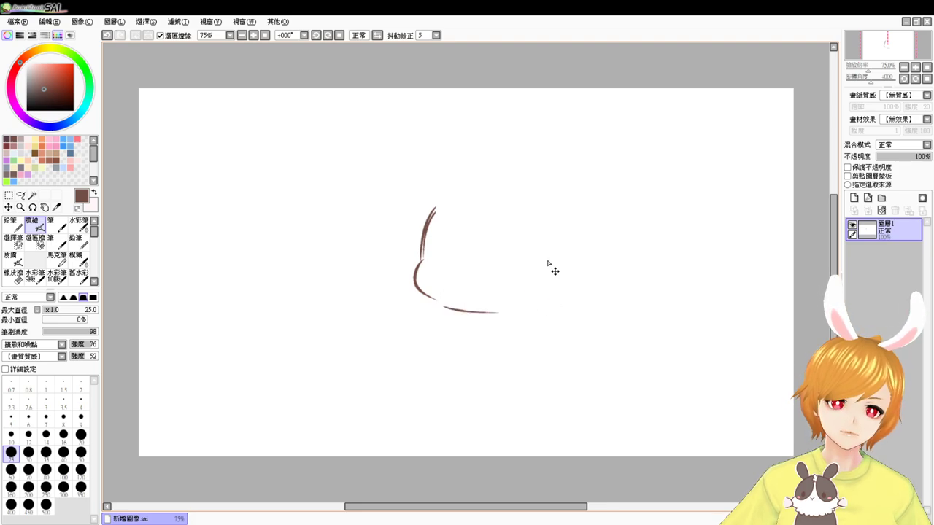
key(ctrl+z)
- Sketch the right side of the face as a long curve bending inward toward the chin
mouse_move(552, 224)
mouse_down()
mouse_move(557, 252)
mouse_move(554, 288)
mouse_up()
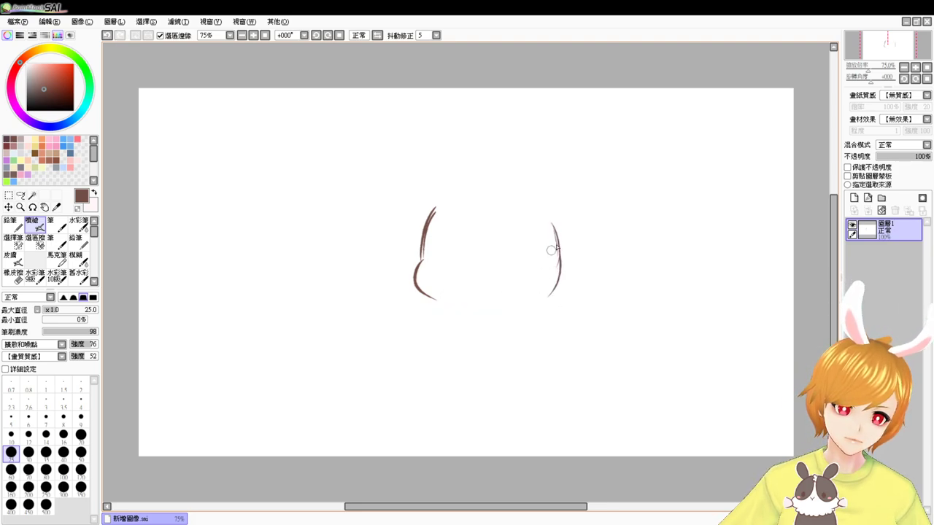
mouse_move(552, 250)
mouse_down()
mouse_move(548, 296)
mouse_move(519, 308)
mouse_up()
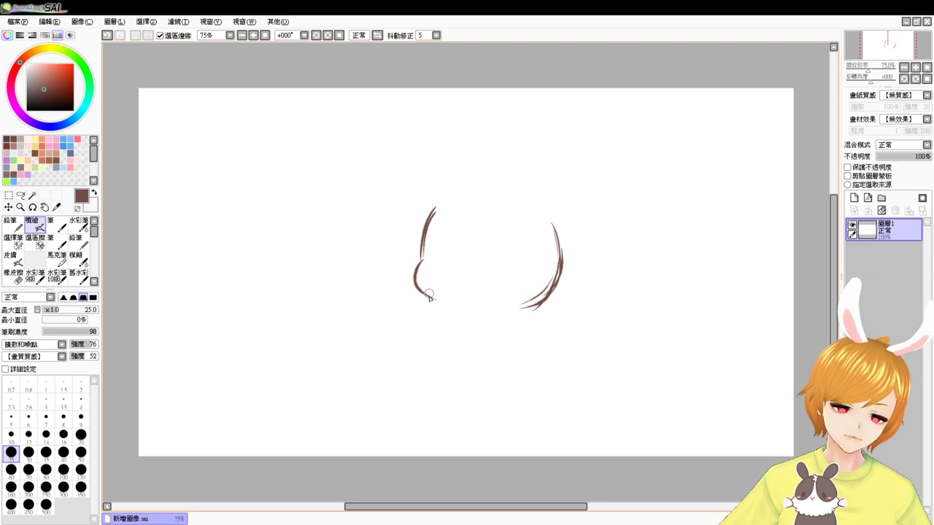
key(ctrl+z)
- Draw the shallow chin curve joining the left cheek to the right side of the face
mouse_move(432, 296)
mouse_down()
mouse_move(552, 302)
mouse_move(483, 309)
mouse_move(537, 305)
mouse_up()
key(ctrl+z)
key(ctrl+z)
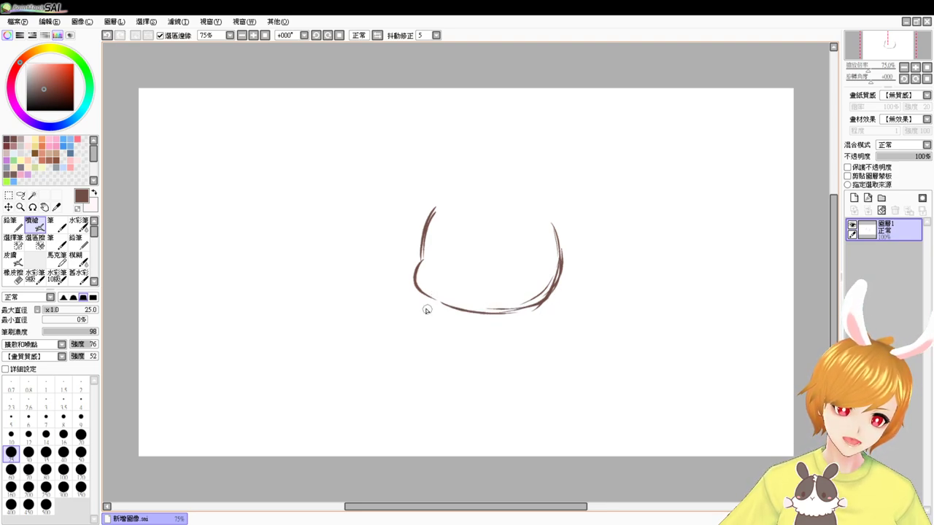
drag(421, 293, 454, 307)
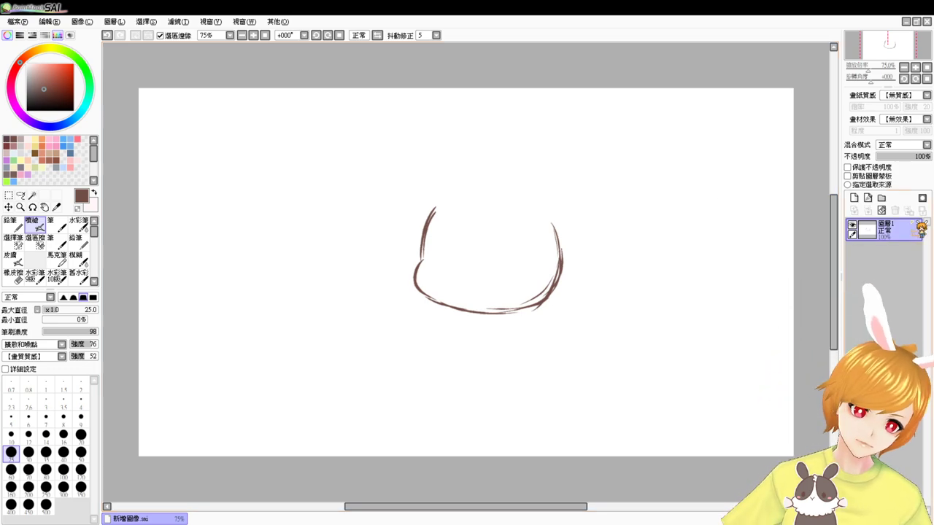
- Add a new layer beneath the line layer, fill it with light grey, and make the line layer 圖層1 active again
click(854, 199)
drag(886, 234, 886, 253)
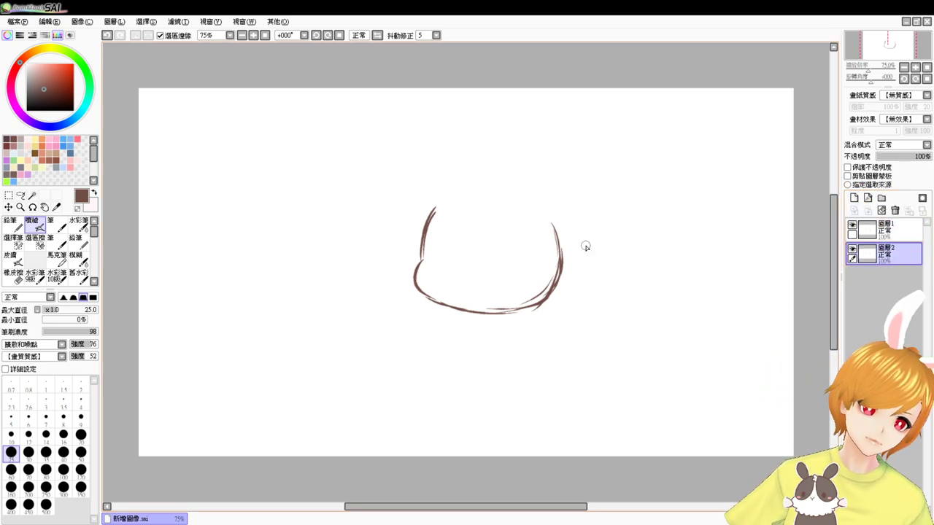
click(13, 153)
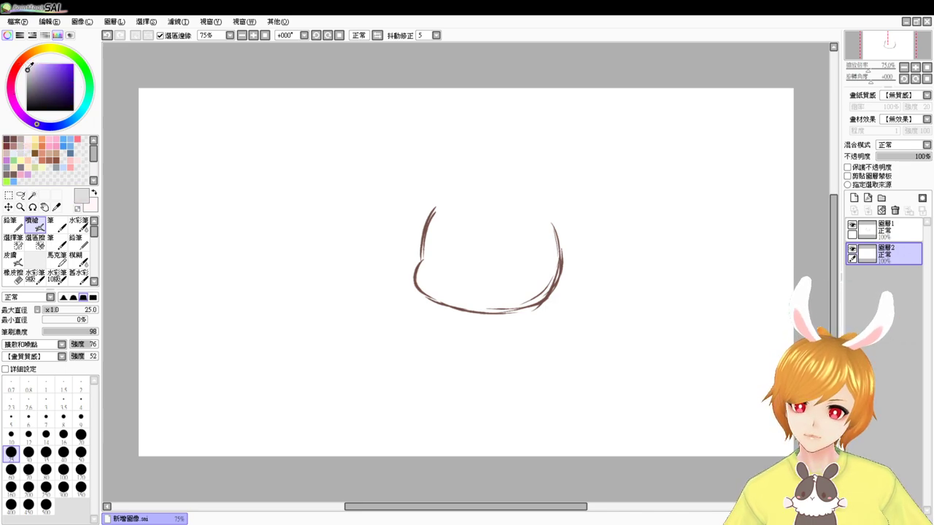
key(ctrl+f)
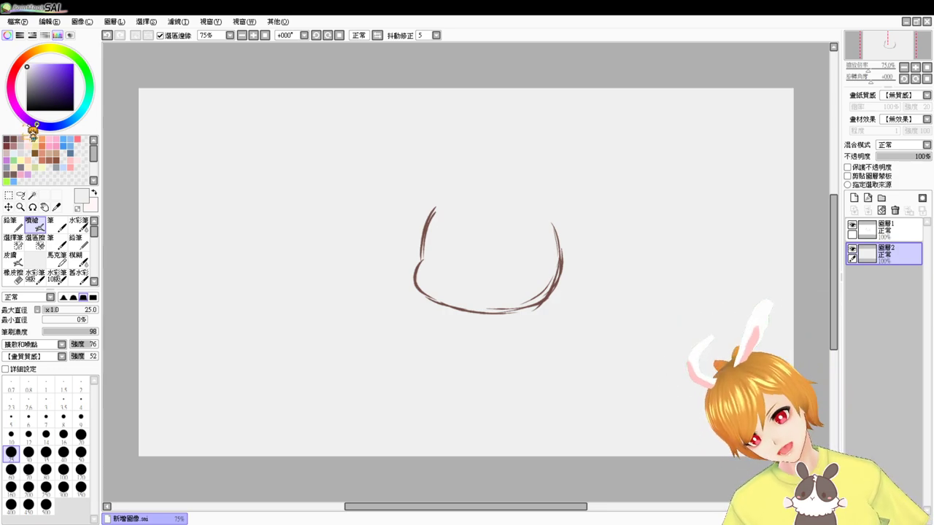
click(872, 230)
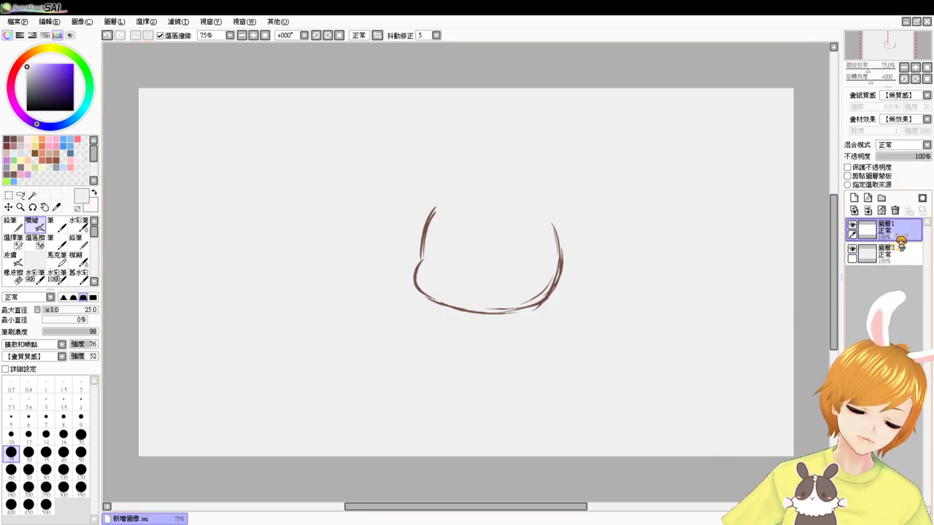
- With the dark brown swatch colour, draw the arched top of the head joining down to the right side of the face
click(14, 137)
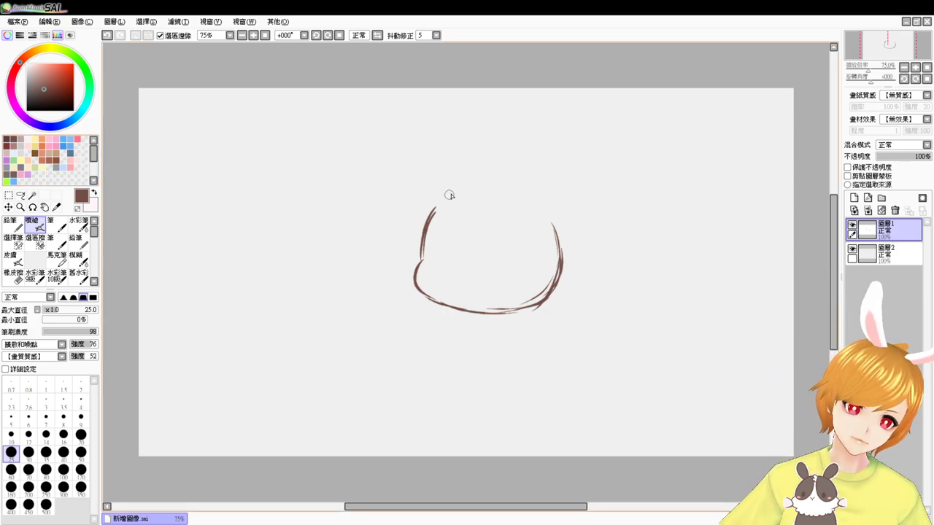
mouse_move(448, 195)
mouse_down()
mouse_move(478, 188)
mouse_move(541, 203)
mouse_up()
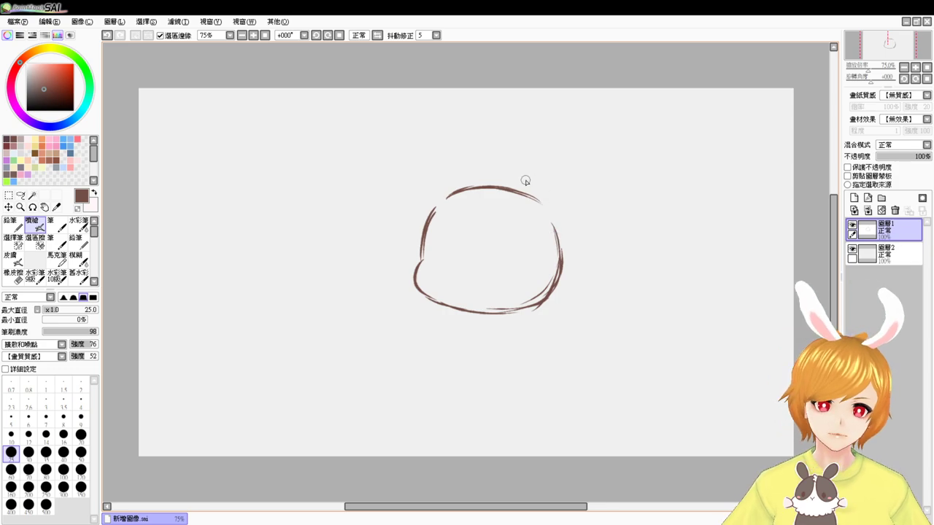
drag(519, 194, 553, 221)
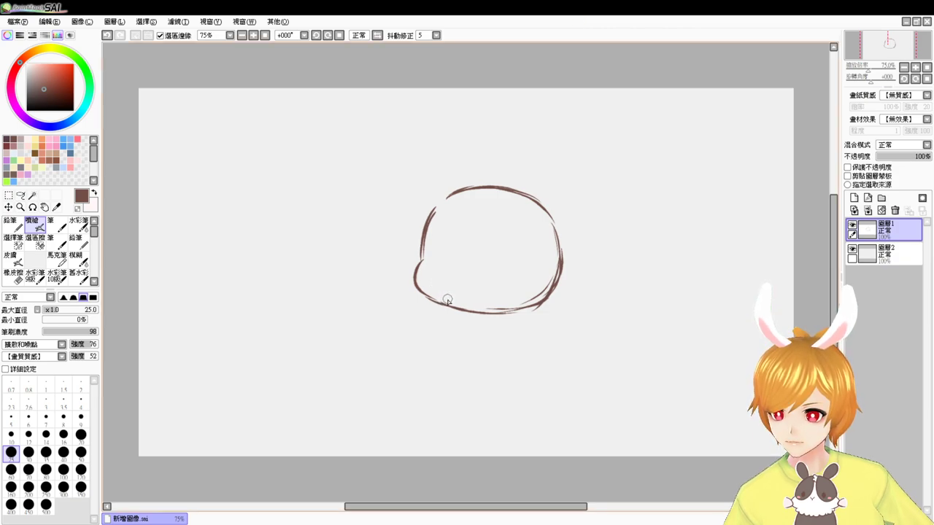
key(alt+Tab)
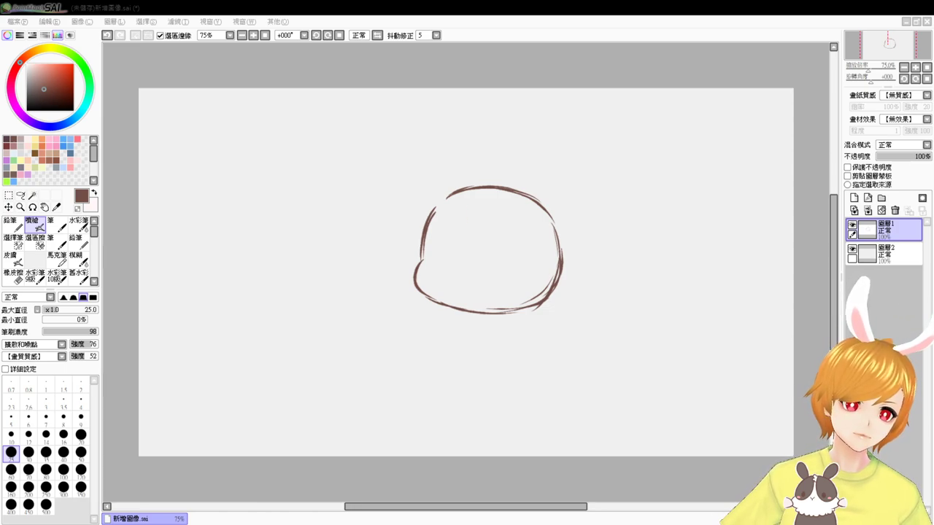
click(466, 205)
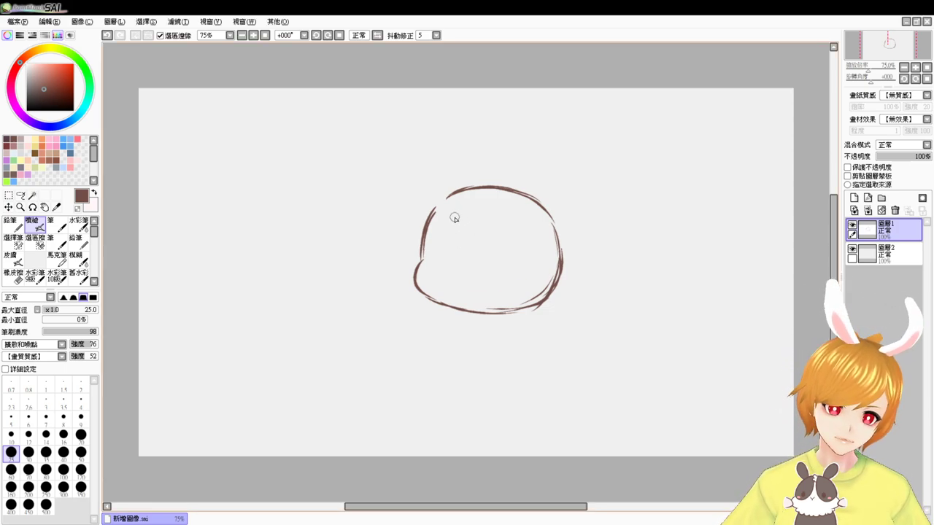
- Draw the central bangs on the forehead as two inward-slanting strands joined by a pointed, curved lower edge
key(ctrl+z)
mouse_move(454, 218)
mouse_down()
mouse_move(463, 267)
mouse_move(464, 255)
mouse_up()
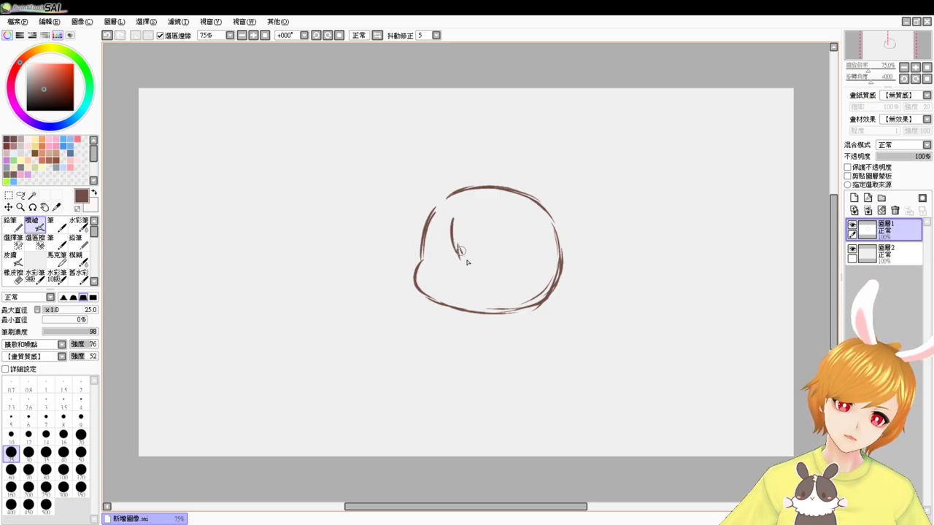
key(ctrl+z)
drag(513, 229, 489, 262)
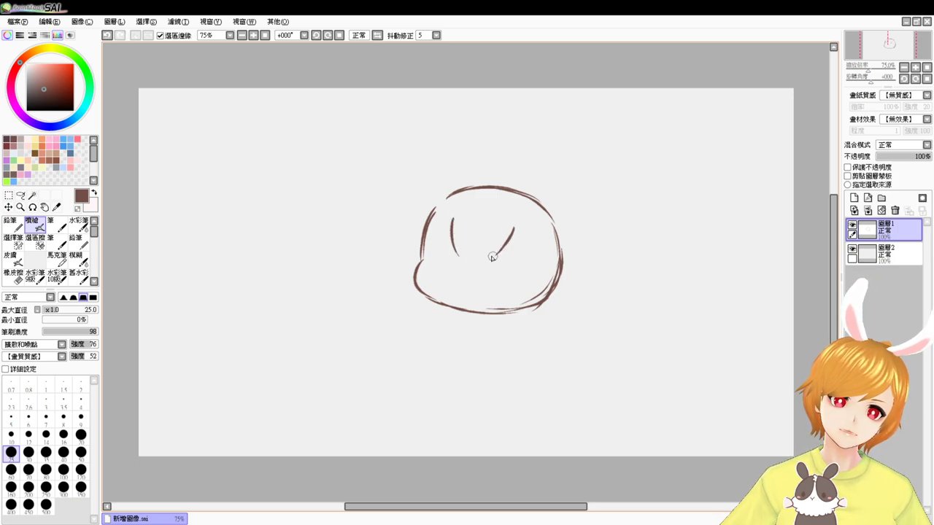
key(ctrl+z)
mouse_move(513, 229)
mouse_down()
mouse_move(480, 261)
mouse_move(462, 244)
mouse_move(466, 260)
mouse_move(494, 260)
mouse_up()
key(ctrl+z)
key(ctrl+z)
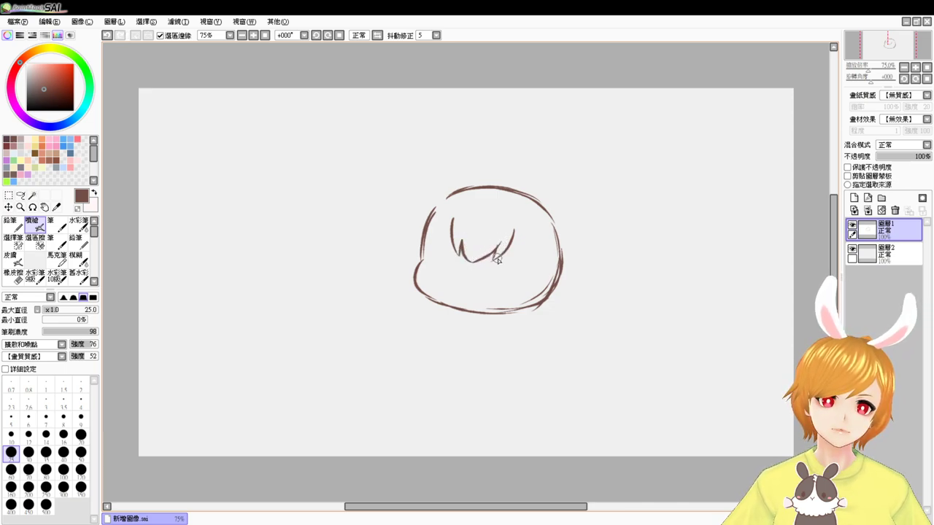
- Add a short downward strand to the right of the bangs and a long hair line running below it past the chin
scroll(505, 273, up, 1)
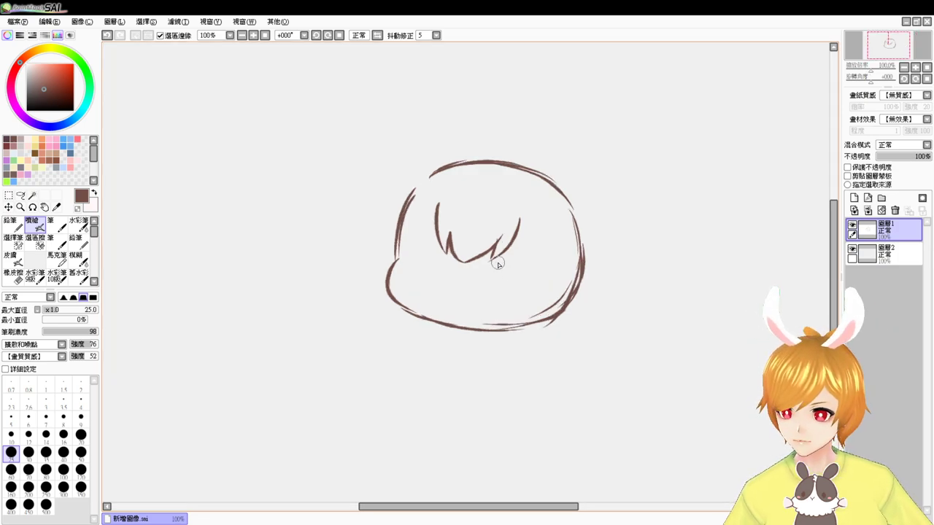
mouse_move(524, 307)
mouse_down()
mouse_move(498, 275)
mouse_move(503, 311)
mouse_move(490, 319)
mouse_up()
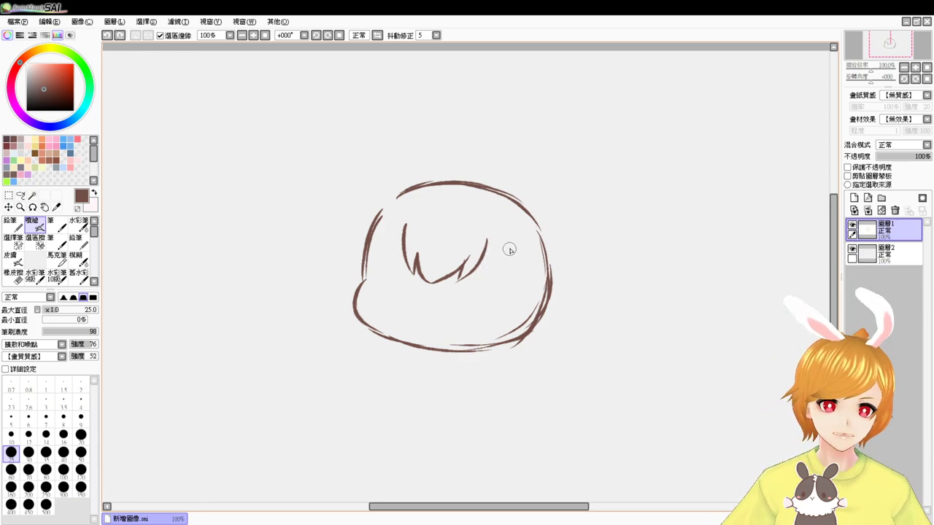
mouse_move(486, 249)
mouse_down()
mouse_move(511, 273)
mouse_move(509, 286)
mouse_move(500, 279)
mouse_move(486, 355)
mouse_up()
key(ctrl+z)
key(ctrl+z)
key(ctrl+z)
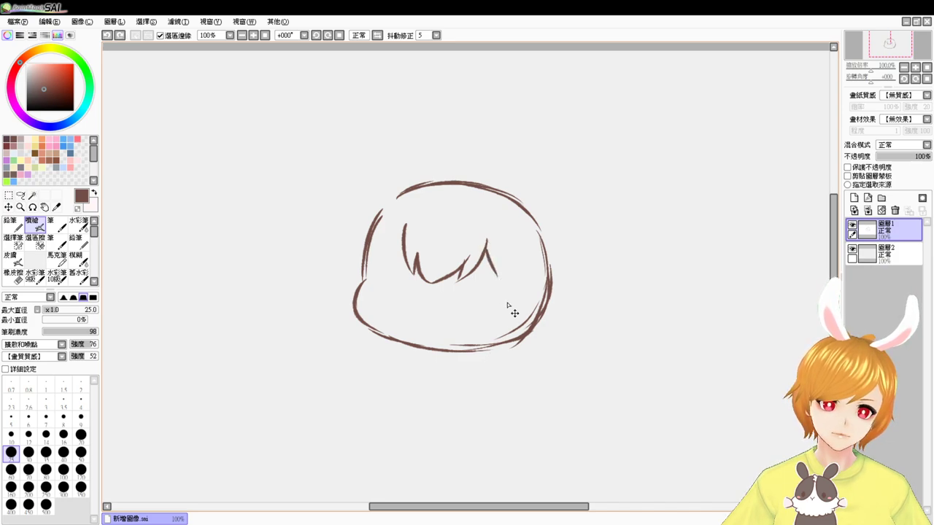
drag(506, 287, 490, 351)
key(ctrl+z)
drag(503, 284, 486, 356)
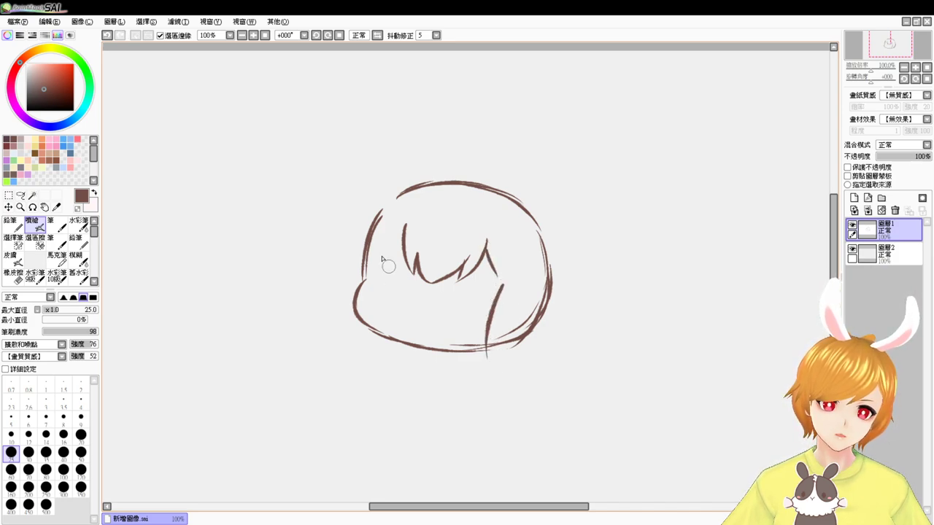
- Draw a curved bang strand sweeping from the central bangs to the left edge of the face
drag(401, 240, 364, 259)
key(ctrl+z)
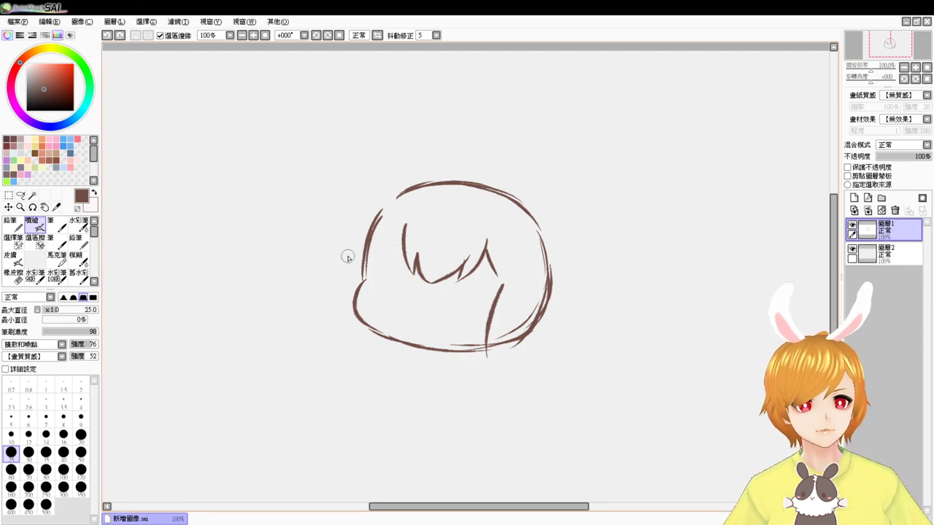
drag(403, 239, 364, 268)
key(ctrl+z)
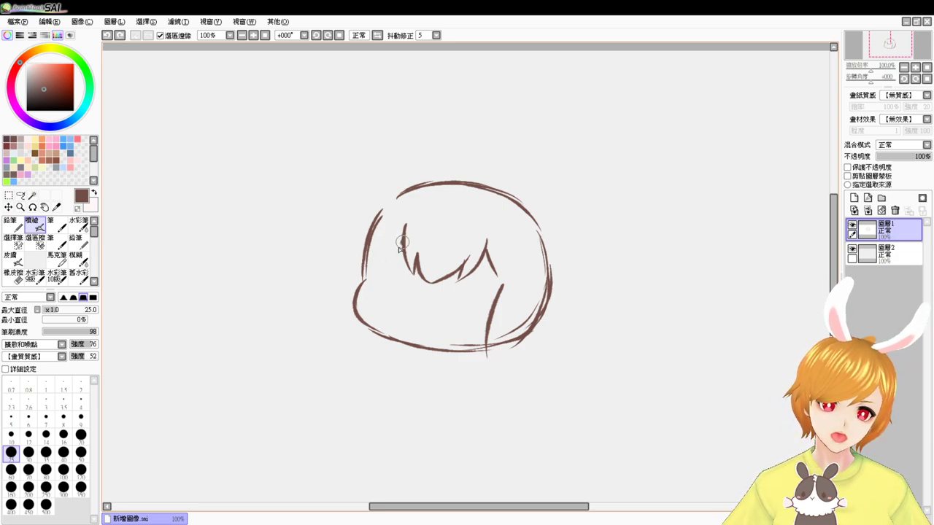
drag(404, 242, 369, 259)
key(ctrl+z)
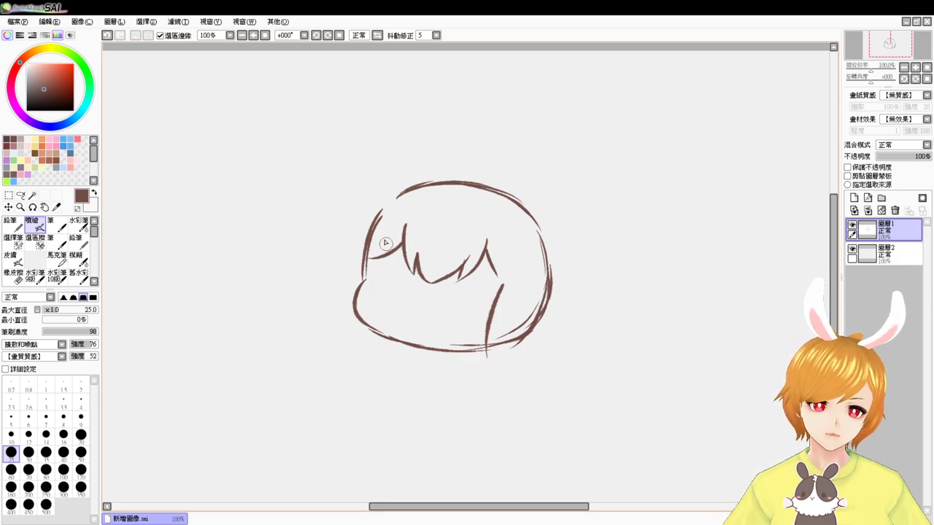
- Draw the outer hair contour around the head, down the left side, over the top and down the right side
drag(384, 206, 352, 265)
key(ctrl+z)
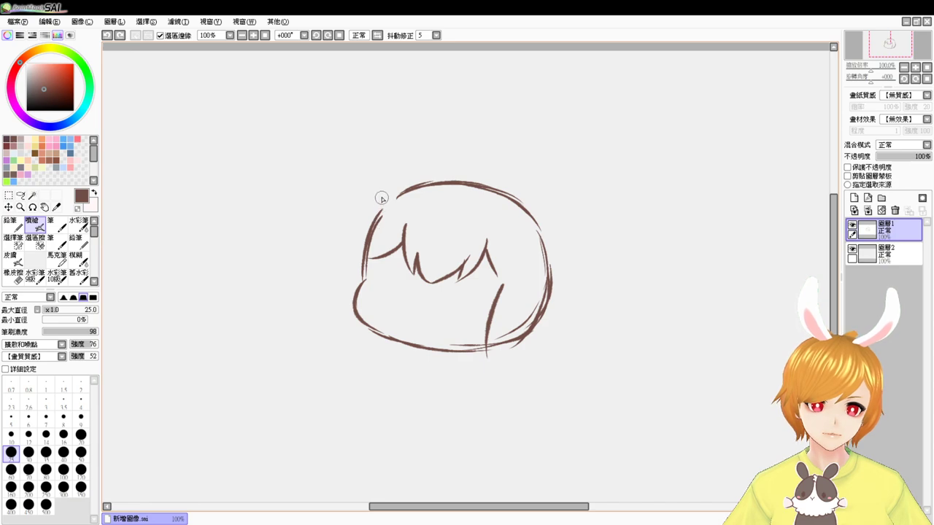
drag(379, 198, 350, 257)
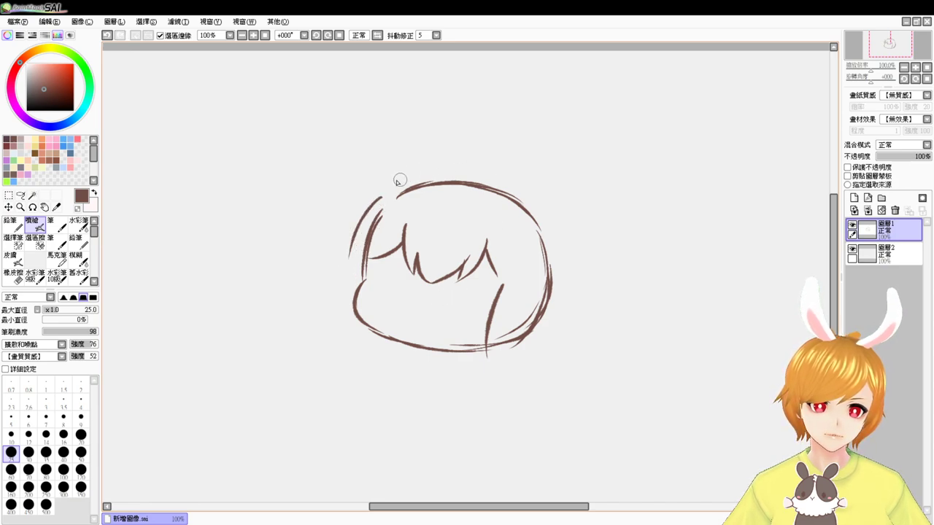
mouse_move(391, 191)
mouse_down()
mouse_move(423, 174)
mouse_move(445, 184)
mouse_move(399, 185)
mouse_move(525, 203)
mouse_move(482, 188)
mouse_move(490, 178)
mouse_move(523, 206)
mouse_move(518, 192)
mouse_move(562, 272)
mouse_move(556, 264)
mouse_move(539, 330)
mouse_up()
- Extend the left hair contour downward and draw a small lock with pointed tips beside the left cheek
drag(349, 255, 336, 321)
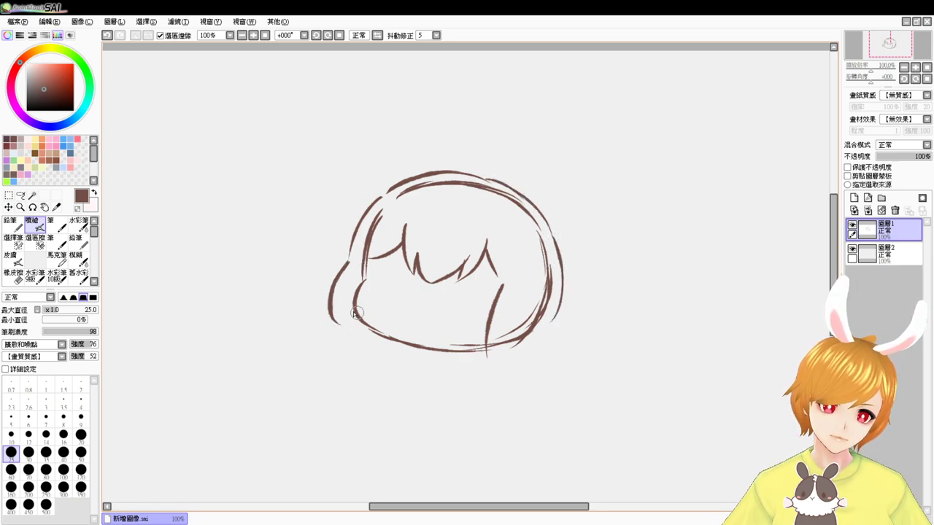
key(ctrl+z)
key(ctrl+z)
drag(356, 237, 348, 272)
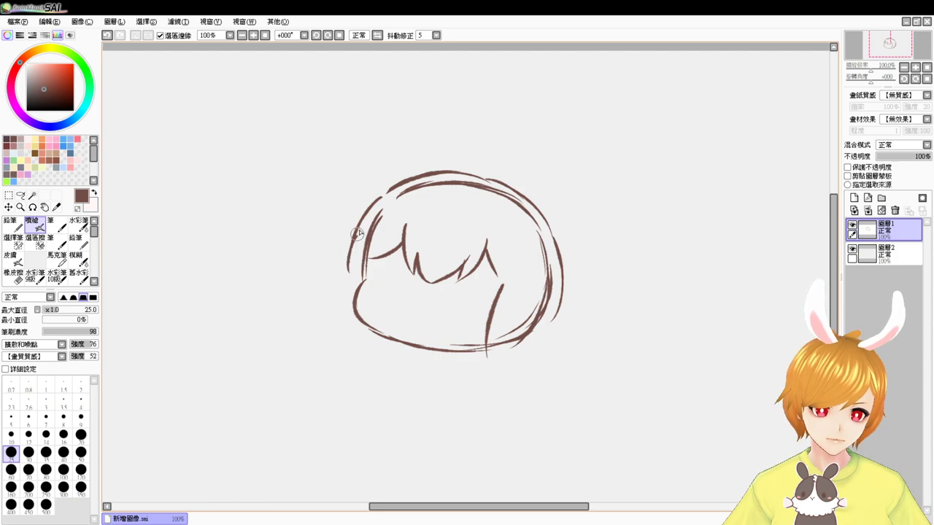
mouse_move(357, 232)
mouse_down()
mouse_move(338, 300)
mouse_move(347, 274)
mouse_move(354, 311)
mouse_move(345, 307)
mouse_move(358, 326)
mouse_up()
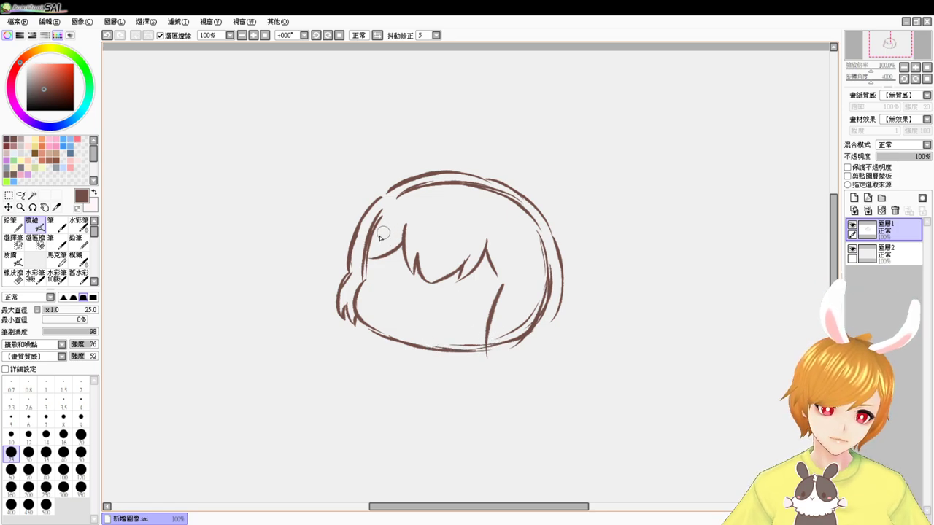
- Erase the inner head outline, the right side of the face, and the hair lines on the lower right
key(e)
drag(382, 215, 365, 257)
key(b)
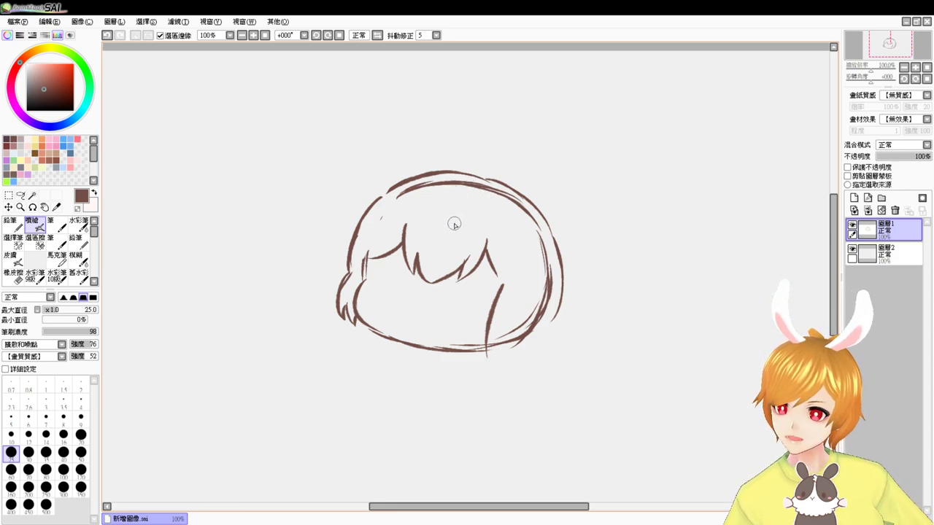
key(e)
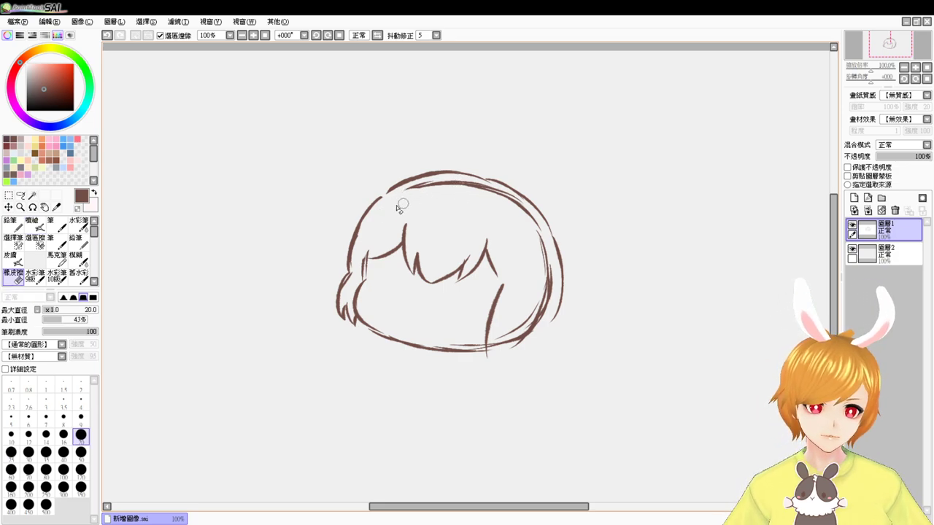
mouse_move(415, 196)
mouse_down()
mouse_move(470, 186)
mouse_move(530, 219)
mouse_move(498, 197)
mouse_move(540, 286)
mouse_up()
mouse_move(556, 237)
mouse_down()
mouse_move(556, 293)
mouse_move(560, 286)
mouse_move(550, 275)
mouse_move(539, 313)
mouse_move(502, 347)
mouse_move(509, 275)
mouse_move(490, 330)
mouse_move(502, 353)
mouse_up()
key(b)
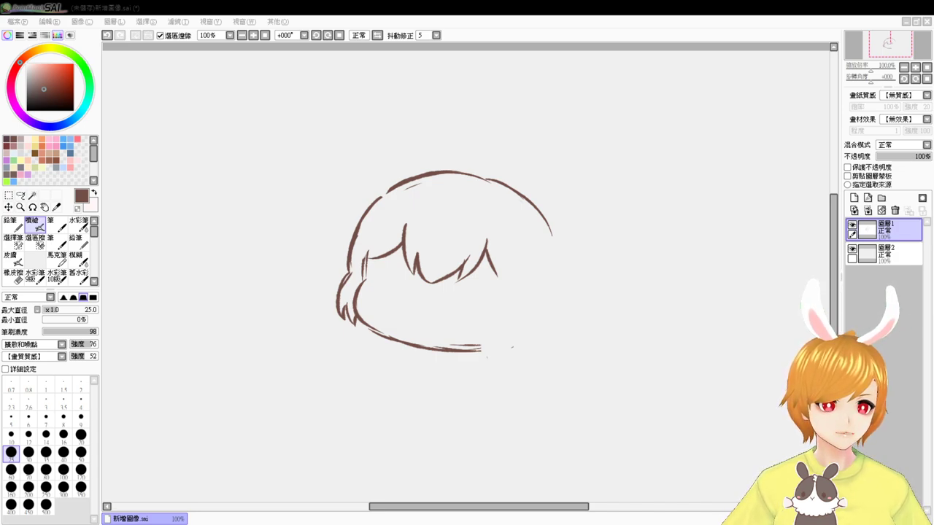
- Lengthen the right bang strand downward and try a pointed side lock beside the right cheek
click(536, 247)
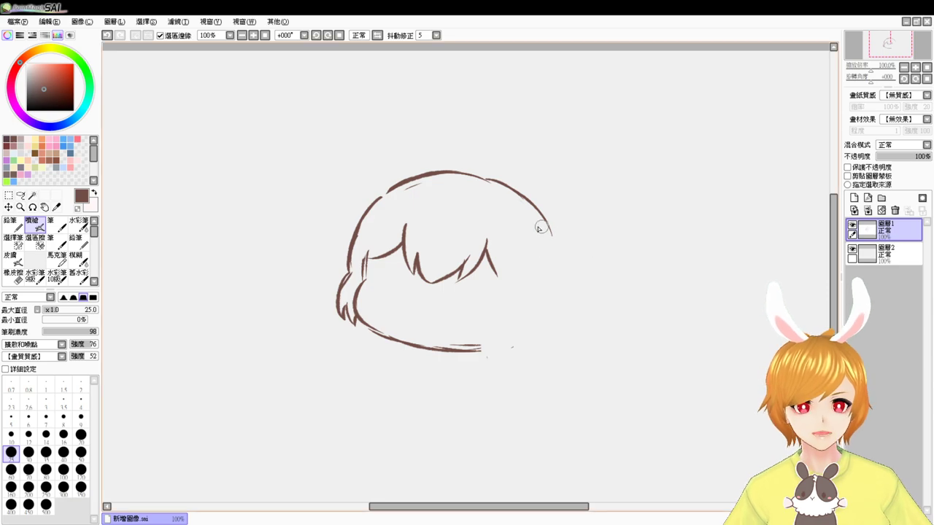
mouse_move(486, 257)
mouse_down()
mouse_move(498, 283)
mouse_move(501, 275)
mouse_move(494, 337)
mouse_up()
drag(506, 295, 488, 362)
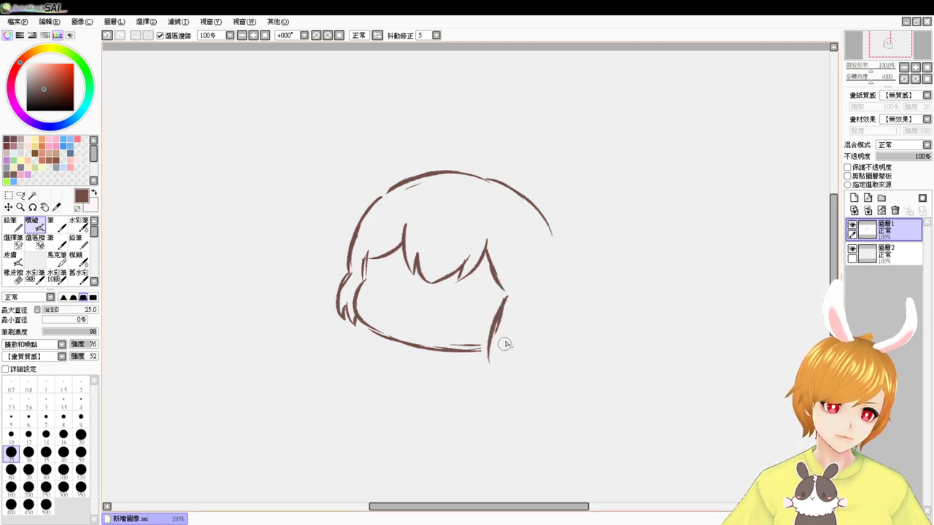
mouse_move(523, 310)
mouse_down()
mouse_move(514, 351)
mouse_move(494, 349)
mouse_move(495, 368)
mouse_move(528, 342)
mouse_move(523, 335)
mouse_move(510, 365)
mouse_move(492, 351)
mouse_move(501, 373)
mouse_up()
key(ctrl+z)
key(ctrl+z)
drag(523, 329, 503, 366)
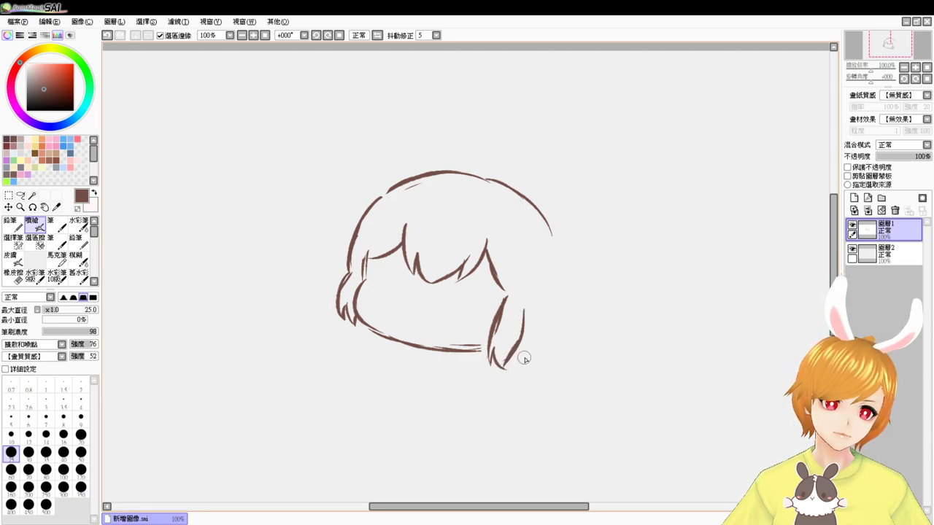
key(ctrl+z)
drag(504, 317, 488, 371)
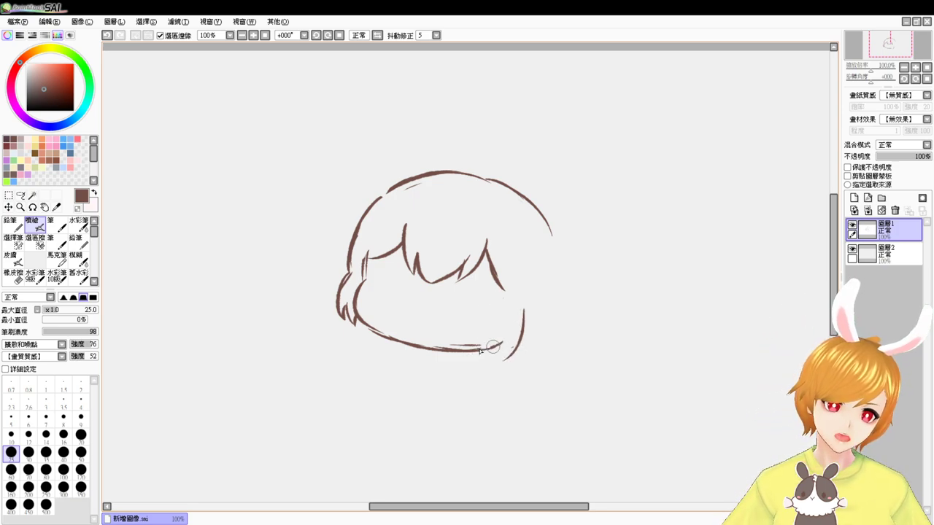
- Erase the leftover lock stroke and the doubled right part of the chin, and redraw the chin as one clean curve
key(e)
mouse_move(522, 321)
mouse_down()
mouse_move(525, 309)
mouse_move(528, 332)
mouse_up()
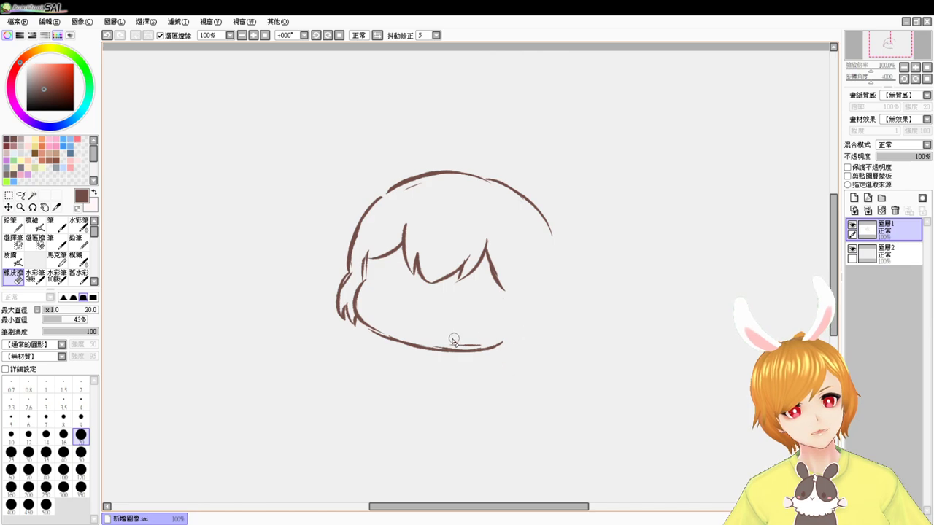
mouse_move(452, 341)
mouse_down()
mouse_move(496, 340)
mouse_move(450, 356)
mouse_move(516, 342)
mouse_up()
key(v)
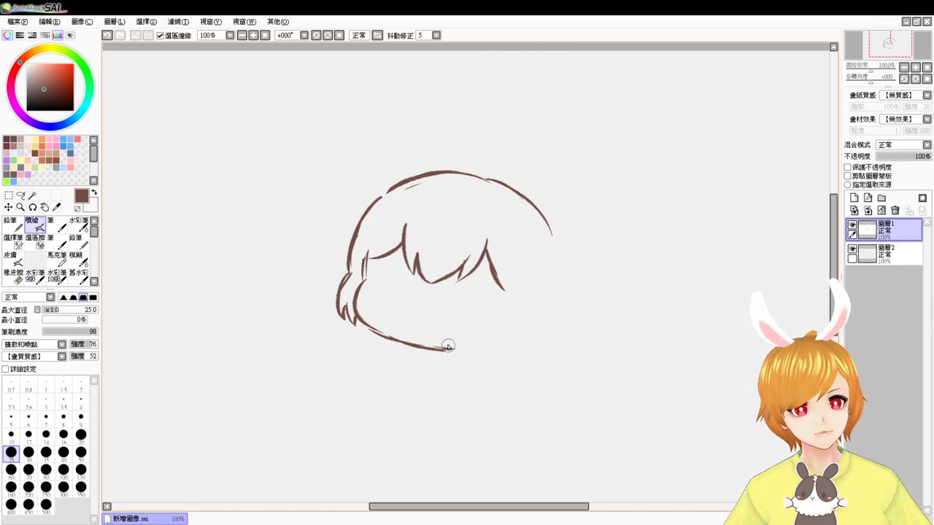
mouse_move(448, 346)
mouse_down()
mouse_move(502, 338)
mouse_move(452, 350)
mouse_up()
key(ctrl+z)
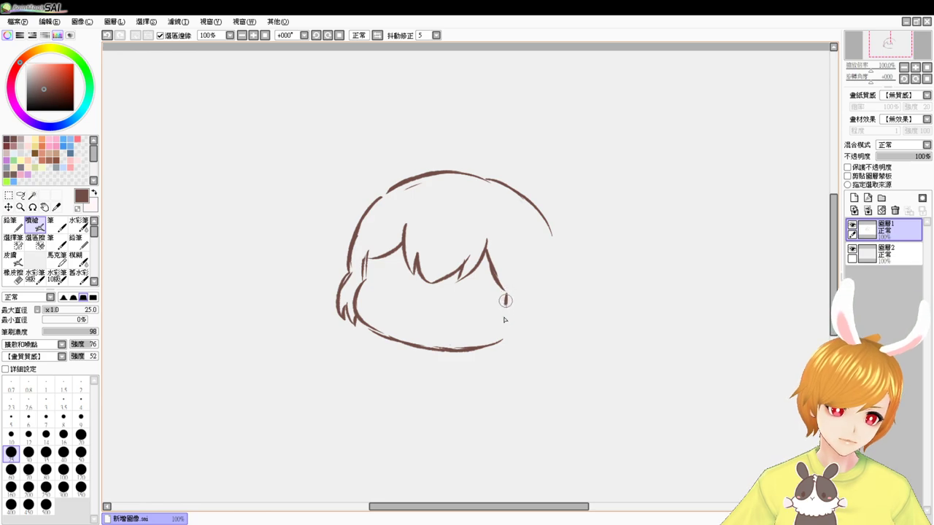
- Draw the right side lock from the end of the bang down past the chin, with a jagged tip and rounded outer edge
drag(505, 298, 497, 352)
mouse_move(524, 301)
mouse_down()
mouse_move(530, 327)
mouse_move(509, 348)
mouse_move(519, 347)
mouse_move(513, 360)
mouse_move(498, 349)
mouse_move(503, 356)
mouse_move(529, 341)
mouse_move(524, 352)
mouse_move(530, 333)
mouse_up()
key(ctrl+z)
key(ctrl+z)
key(ctrl+z)
key(ctrl+z)
key(ctrl+z)
key(ctrl+z)
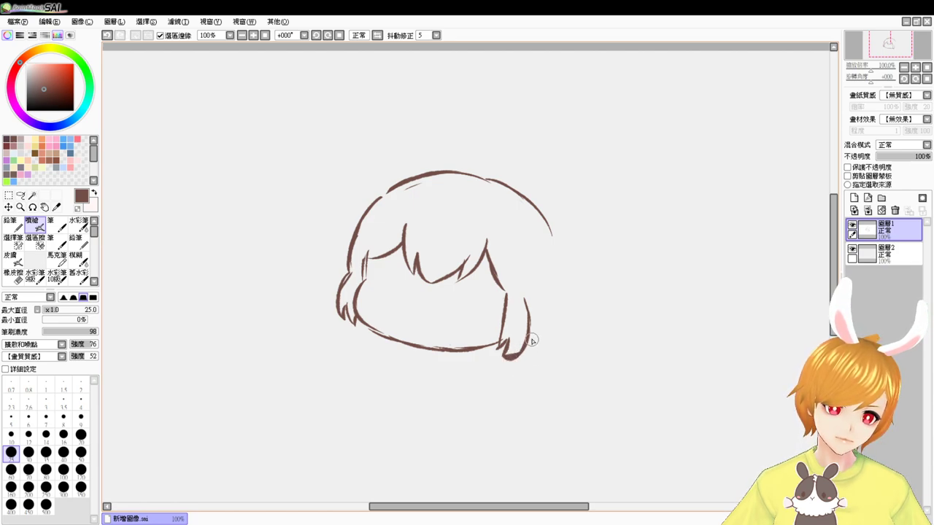
- Erase the left face line and redraw it further inward, from the bangs down into a bulging cheek that meets the chin
key(e)
drag(367, 251, 356, 318)
key(v)
mouse_move(376, 258)
mouse_down()
mouse_move(368, 326)
mouse_move(370, 299)
mouse_move(414, 343)
mouse_move(371, 296)
mouse_move(370, 328)
mouse_up()
key(ctrl+z)
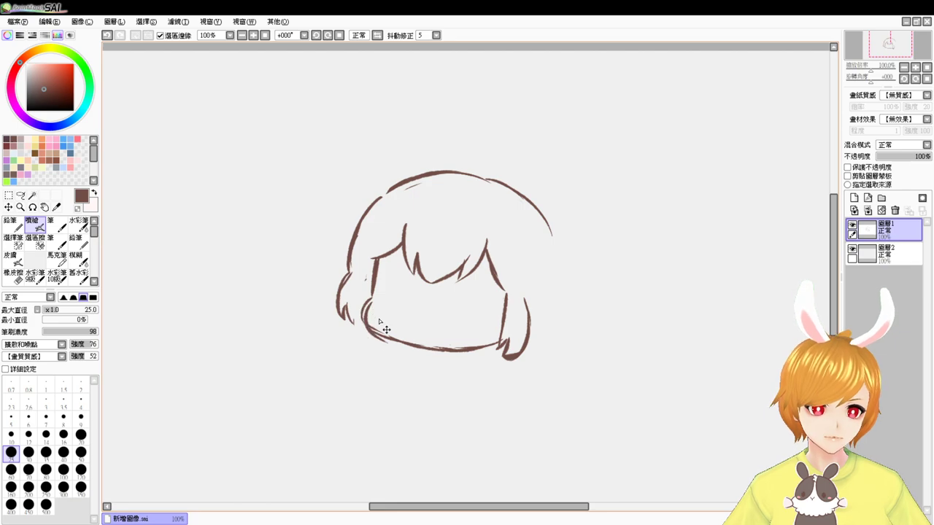
key(ctrl+z)
mouse_move(372, 295)
mouse_down()
mouse_move(361, 309)
mouse_move(375, 332)
mouse_up()
key(ctrl+z)
drag(373, 295, 377, 332)
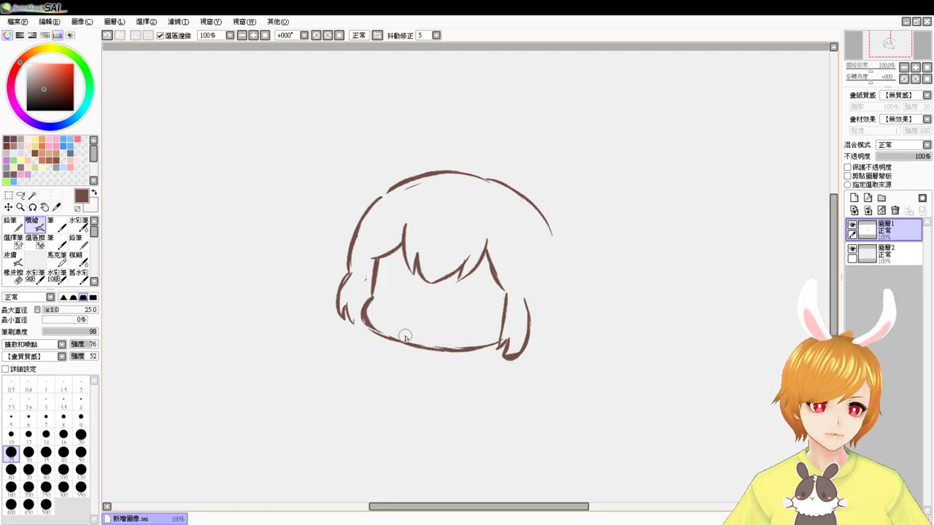
- Erase the left outer hair line and redraw it slightly further inward, joining it to the top of the left side lock
key(e)
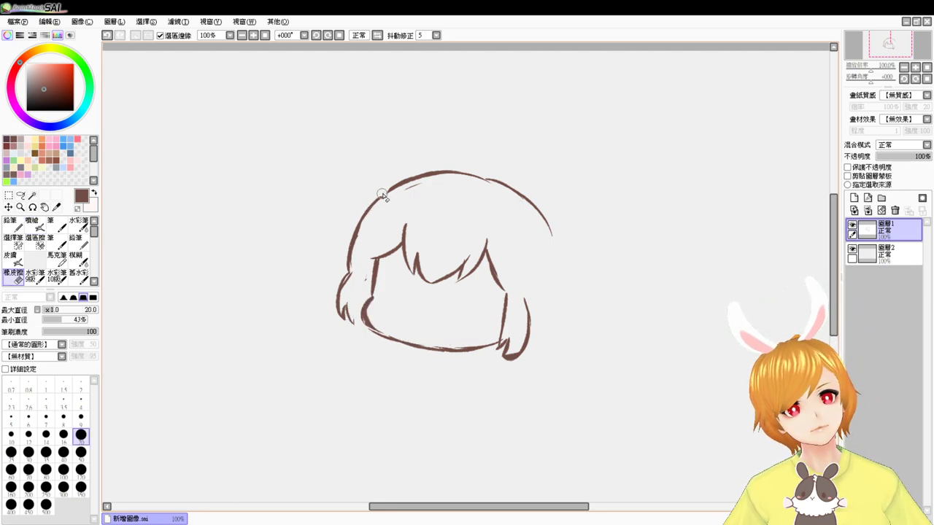
mouse_move(385, 192)
mouse_down()
mouse_move(349, 270)
mouse_move(383, 194)
mouse_move(362, 213)
mouse_move(372, 205)
mouse_move(358, 255)
mouse_move(362, 217)
mouse_move(361, 280)
mouse_move(364, 266)
mouse_move(343, 305)
mouse_up()
key(e)
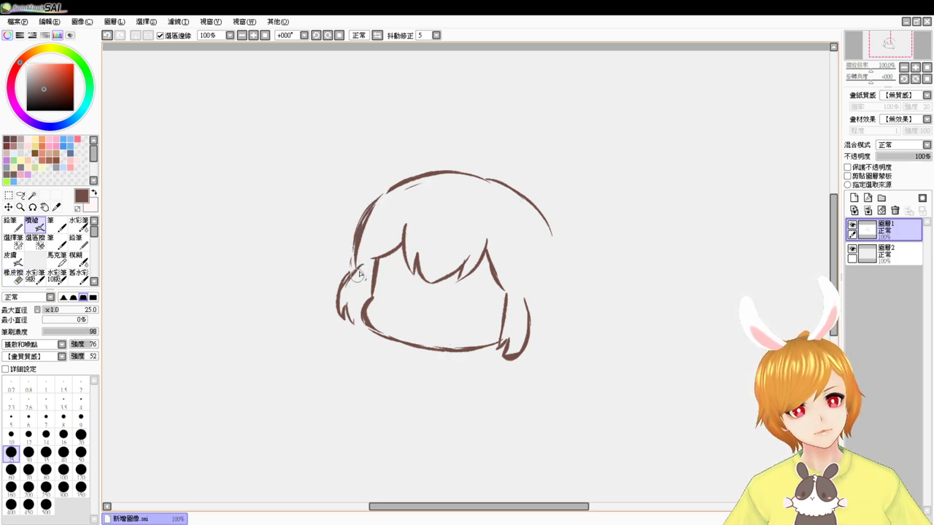
drag(361, 265, 345, 284)
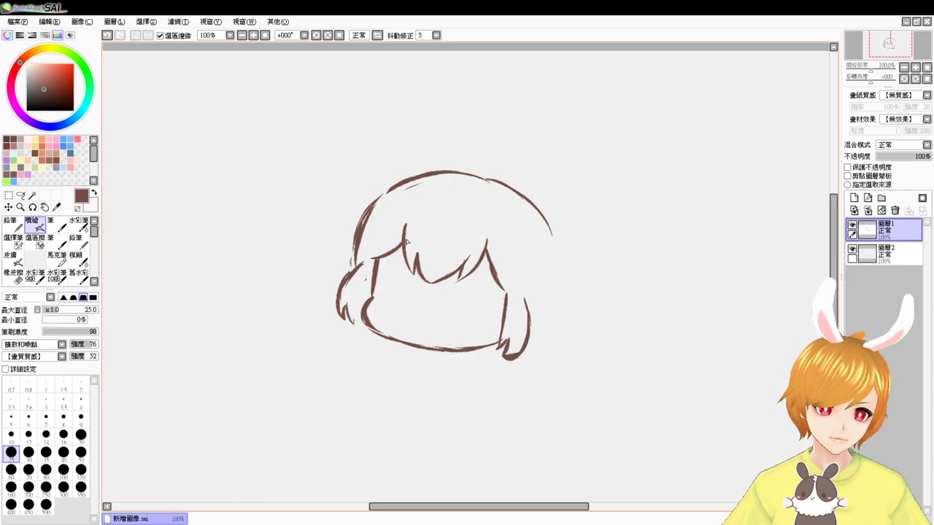
- Lasso the bangs, shift them slightly downward with a free transform, and clear the selection
click(20, 196)
mouse_move(403, 215)
mouse_down()
mouse_move(371, 255)
mouse_move(403, 278)
mouse_up()
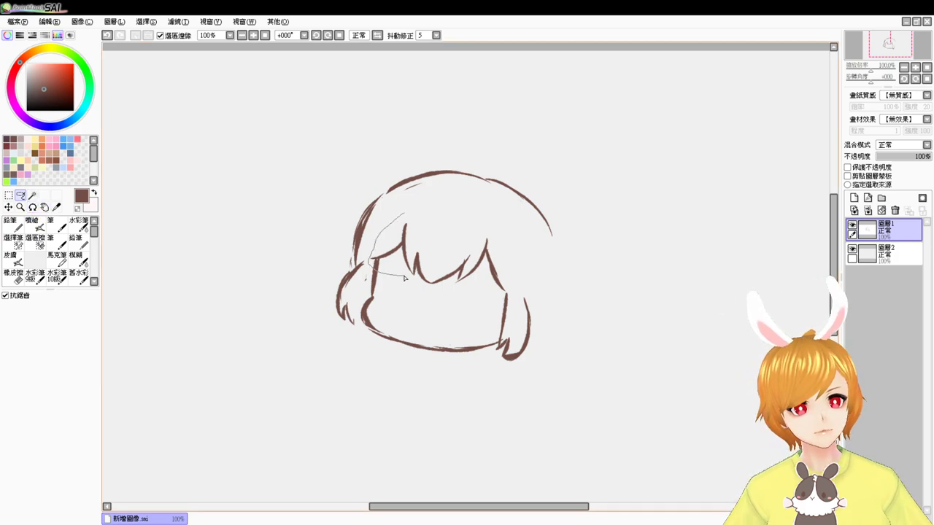
mouse_move(482, 305)
mouse_down()
mouse_move(511, 235)
mouse_move(459, 217)
mouse_up()
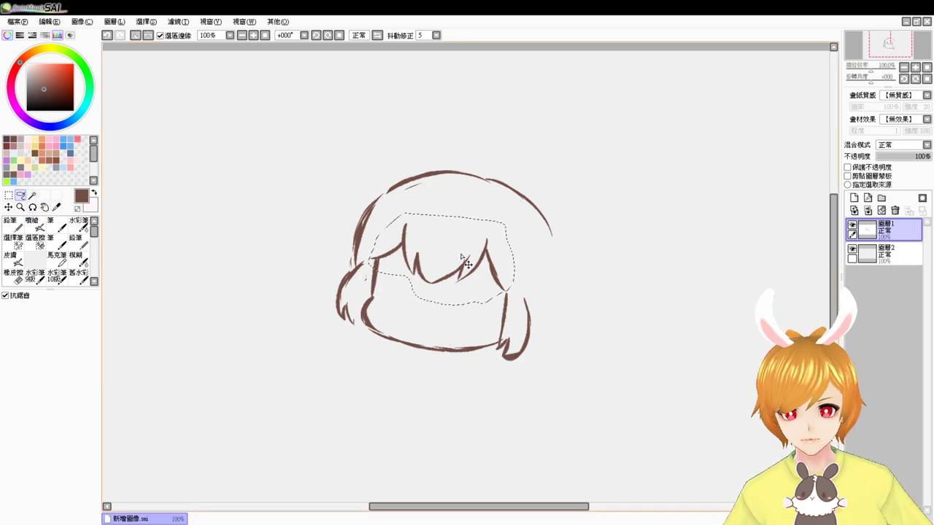
key(ctrl+t)
drag(478, 275, 475, 287)
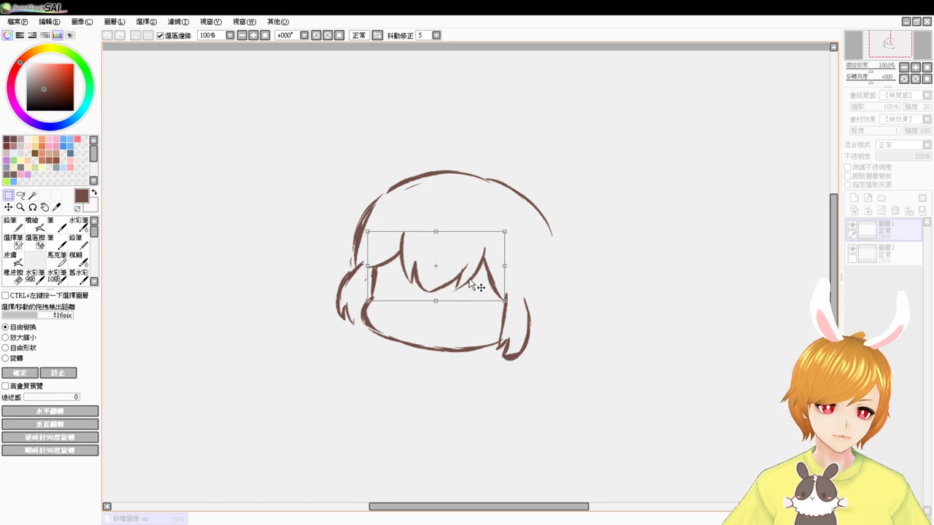
key(Return)
key(ctrl+d)
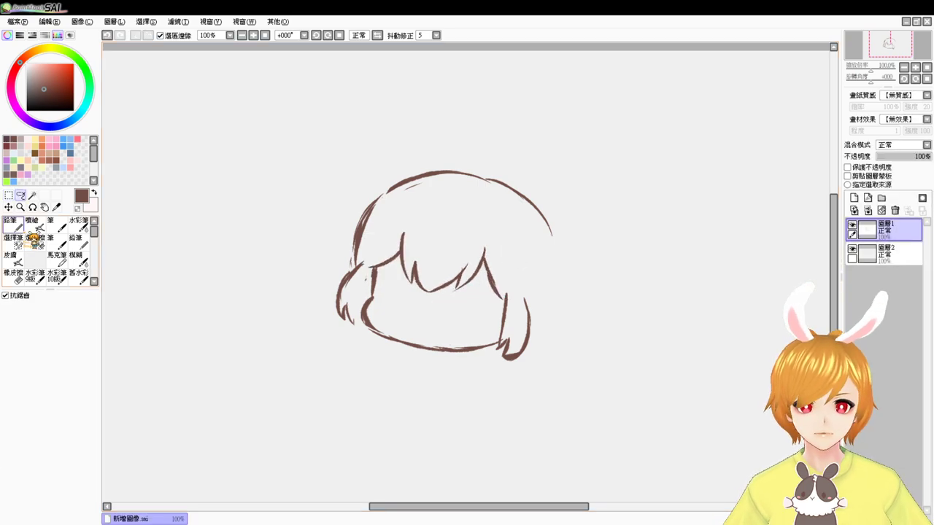
- Draw the right outer hair line from the crown curve down past the cheek, ending in a jagged tip
click(38, 230)
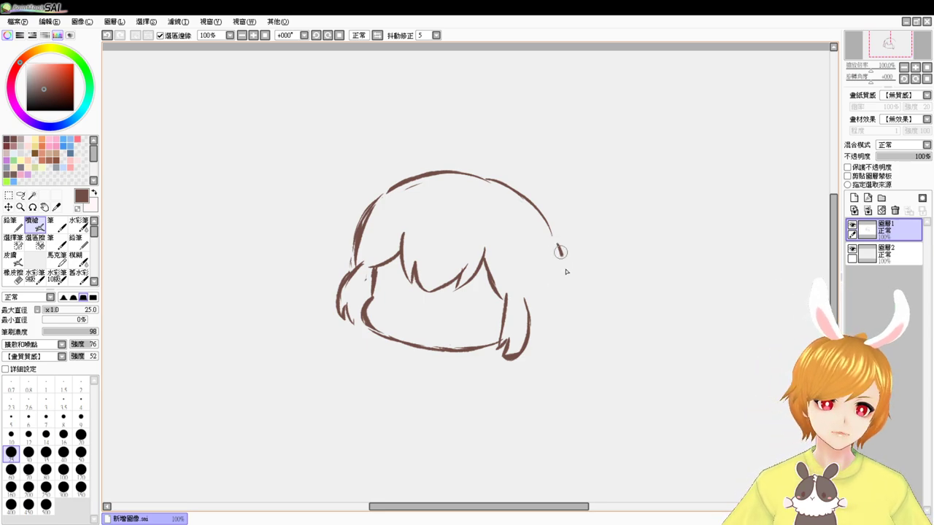
key(ctrl+z)
mouse_move(556, 249)
mouse_down()
mouse_move(560, 289)
mouse_move(548, 315)
mouse_up()
key(ctrl+z)
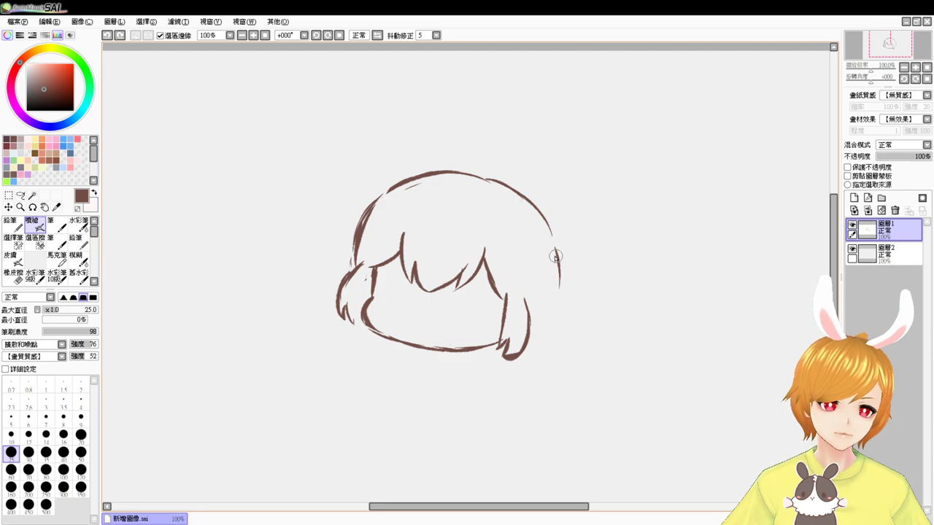
mouse_move(553, 240)
mouse_down()
mouse_move(549, 319)
mouse_move(540, 318)
mouse_move(558, 320)
mouse_move(555, 304)
mouse_move(541, 343)
mouse_move(547, 322)
mouse_move(549, 336)
mouse_move(522, 346)
mouse_up()
key(ctrl+z)
key(ctrl+z)
- Erase the rounded tip of the right side lock and redraw it shorter with a jagged edge
key(e)
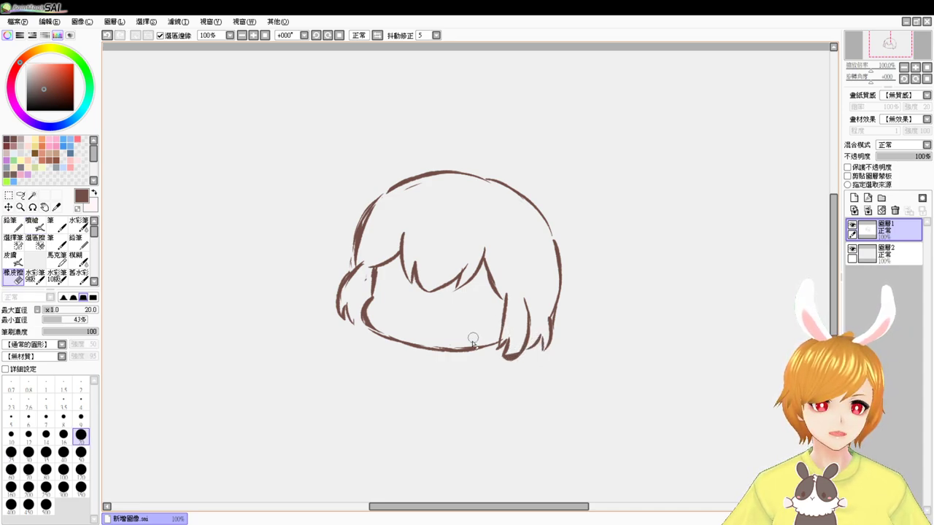
key(e)
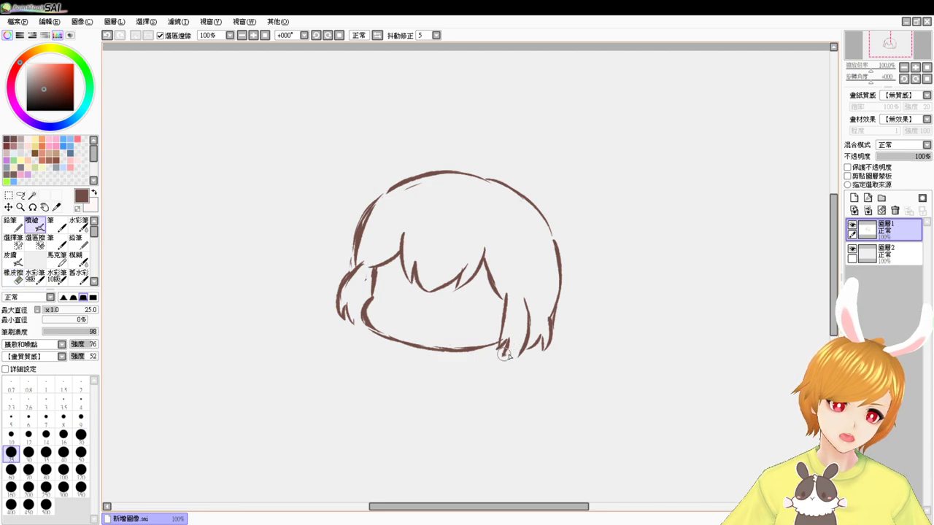
drag(503, 352, 494, 353)
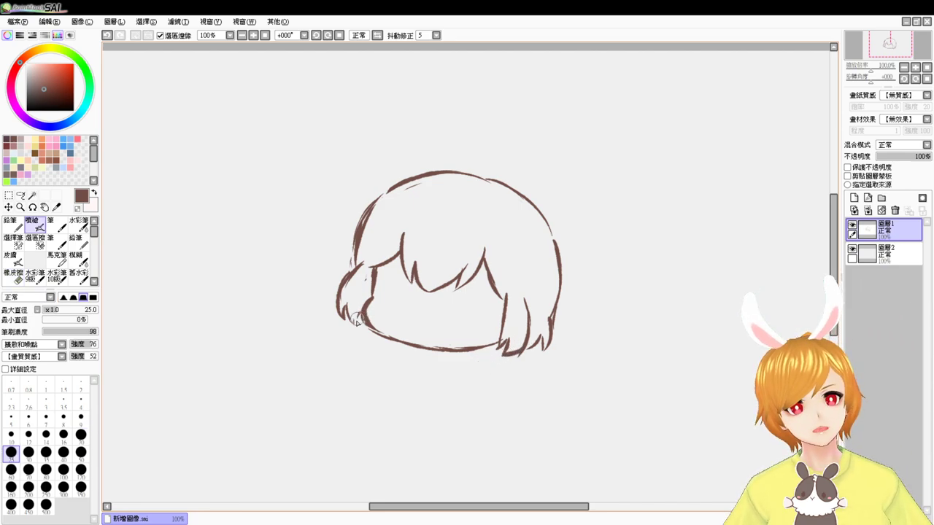
- Erase the right side lock's inner line beside the face and try redrawing it slightly further inward
key(e)
drag(502, 299, 495, 341)
key(e)
key(ctrl+z)
drag(500, 297, 497, 341)
key(ctrl+z)
drag(500, 297, 499, 342)
key(ctrl+z)
- Erase the rest of the right side lock, including its outer edge and jagged tip
key(e)
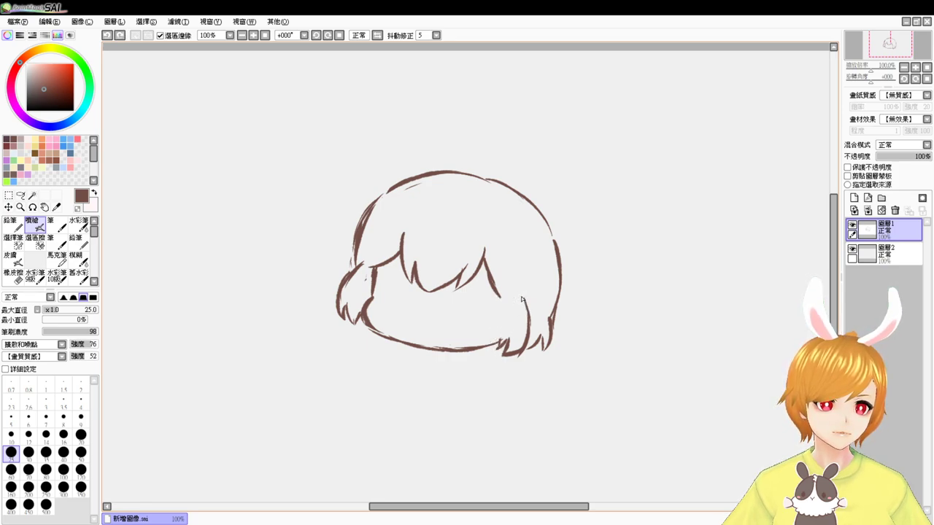
drag(524, 299, 504, 357)
drag(529, 321, 513, 329)
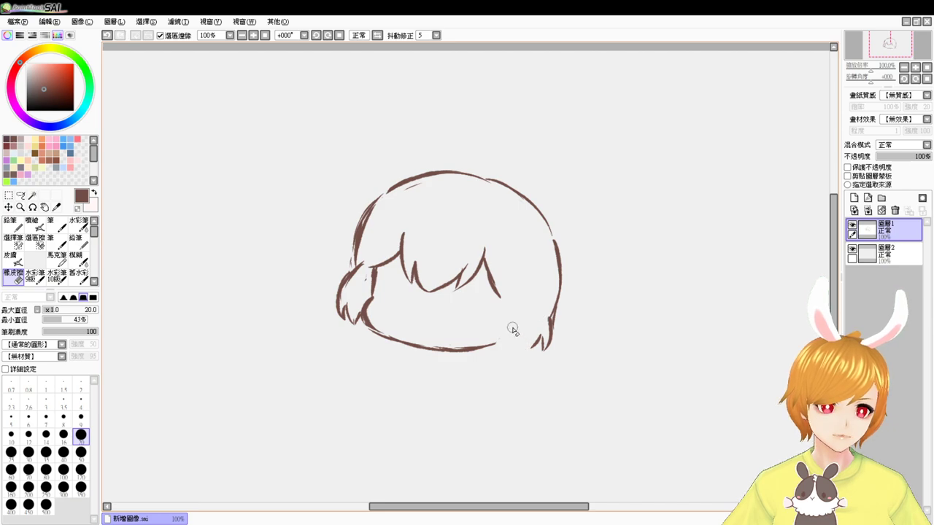
key(e)
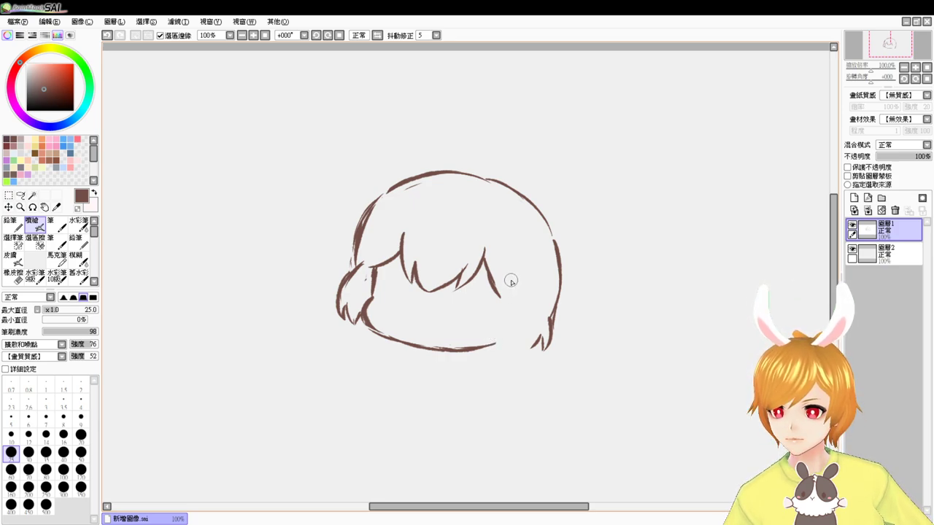
- Erase the rightmost bang strand and redraw it shorter and steeper with a line running down from its tip
key(e)
drag(491, 256, 501, 294)
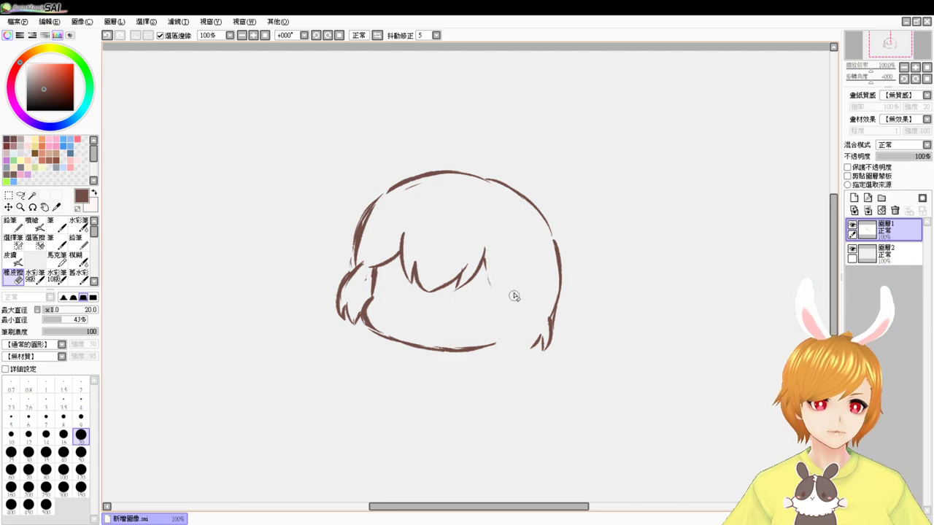
key(b)
mouse_move(486, 261)
mouse_down()
mouse_move(504, 289)
mouse_move(492, 324)
mouse_up()
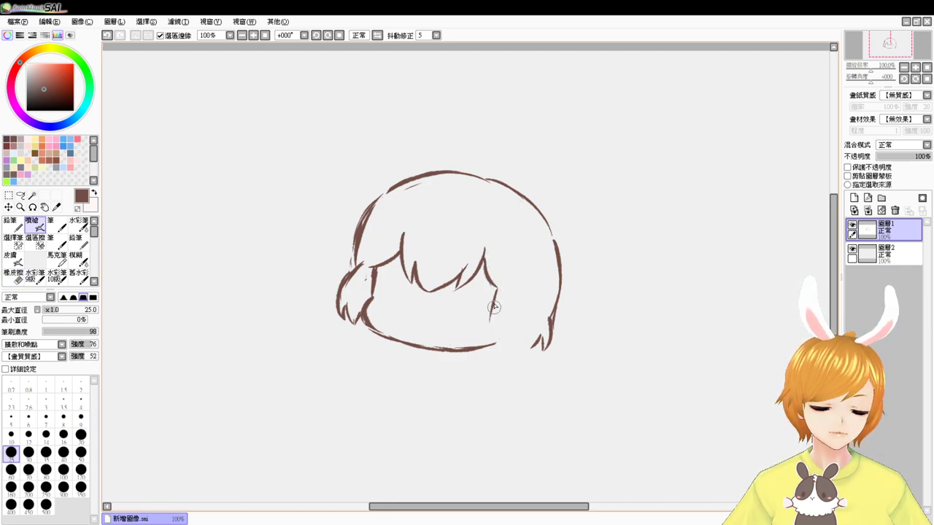
- Try several versions of the right face line, slanting inward from the bang tip toward the chin
key(ctrl+z)
drag(497, 290, 484, 347)
key(ctrl+z)
drag(498, 290, 490, 339)
key(ctrl+z)
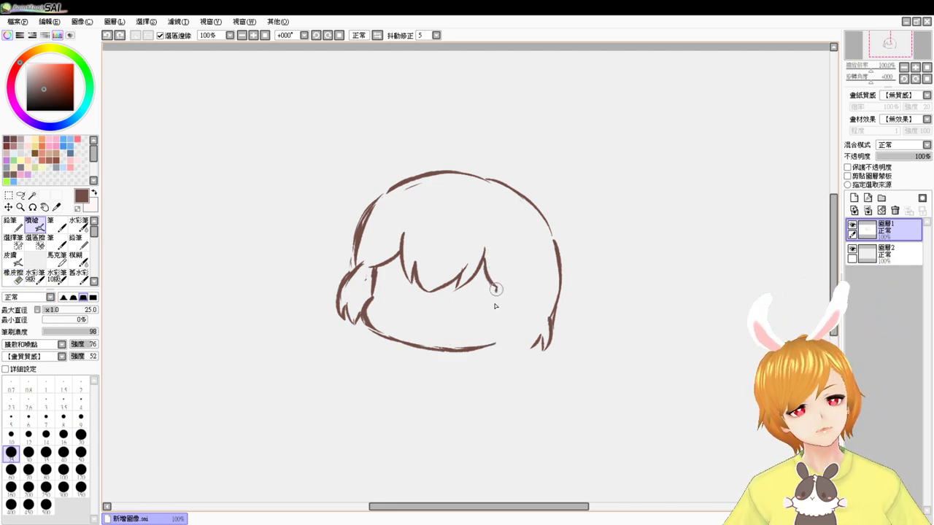
drag(497, 290, 487, 351)
key(ctrl+z)
key(ctrl+z)
drag(495, 286, 481, 332)
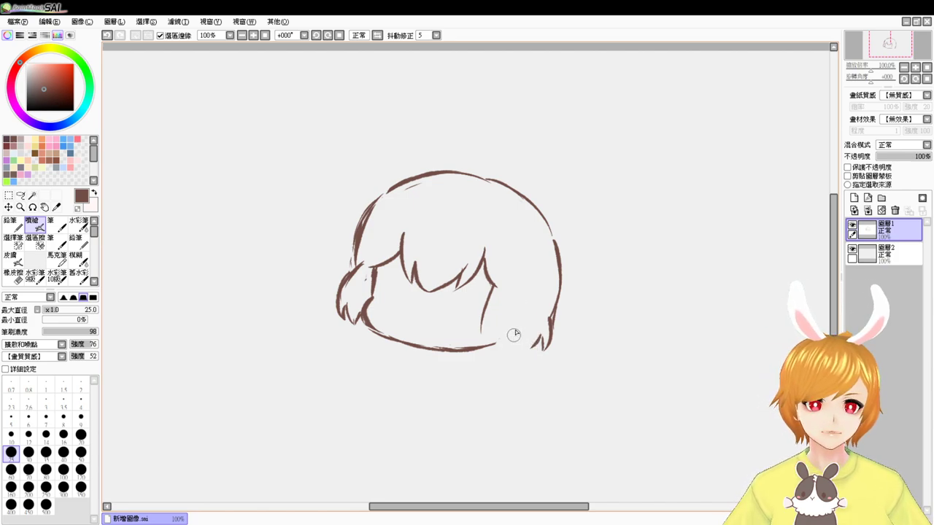
- Erase the slanted right face line and the rightmost bang strand, and redraw the strand from a sharper peak
key(e)
drag(494, 289, 479, 321)
drag(487, 250, 502, 290)
key(b)
key(alt+Tab)
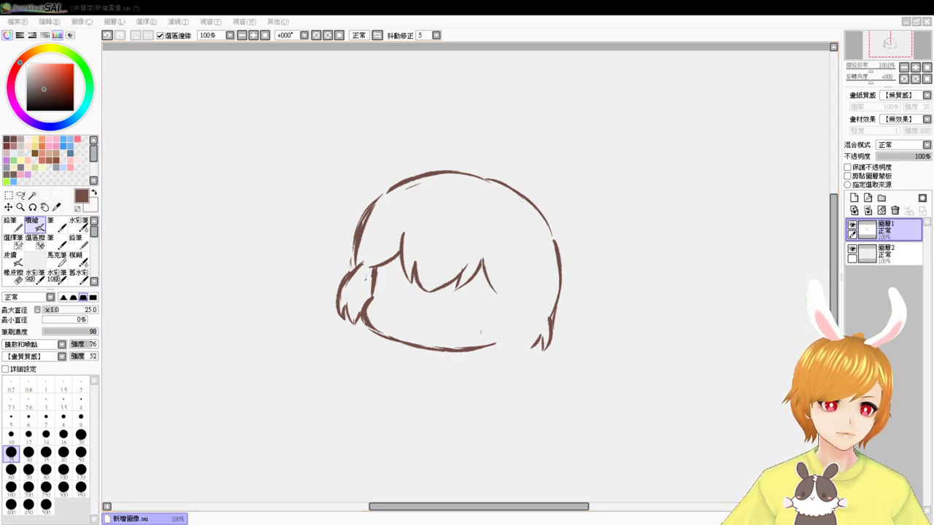
click(490, 307)
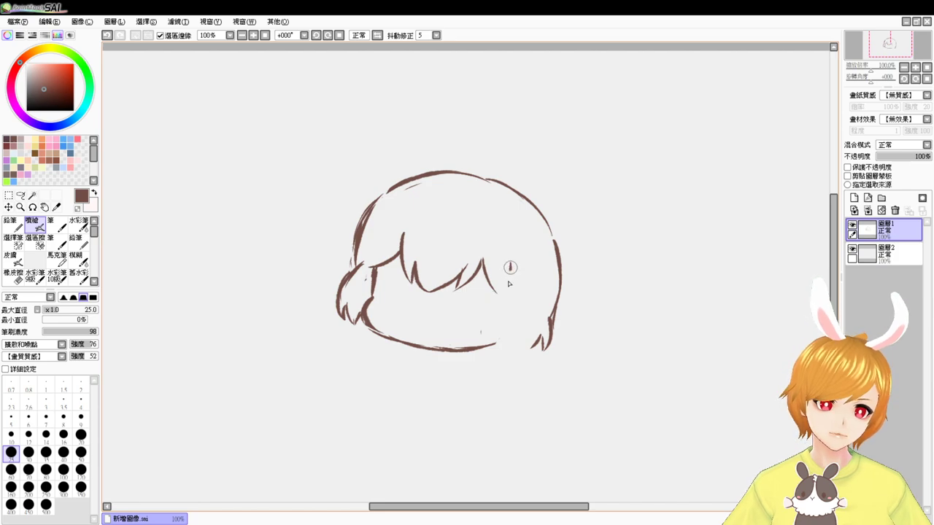
drag(517, 266, 512, 299)
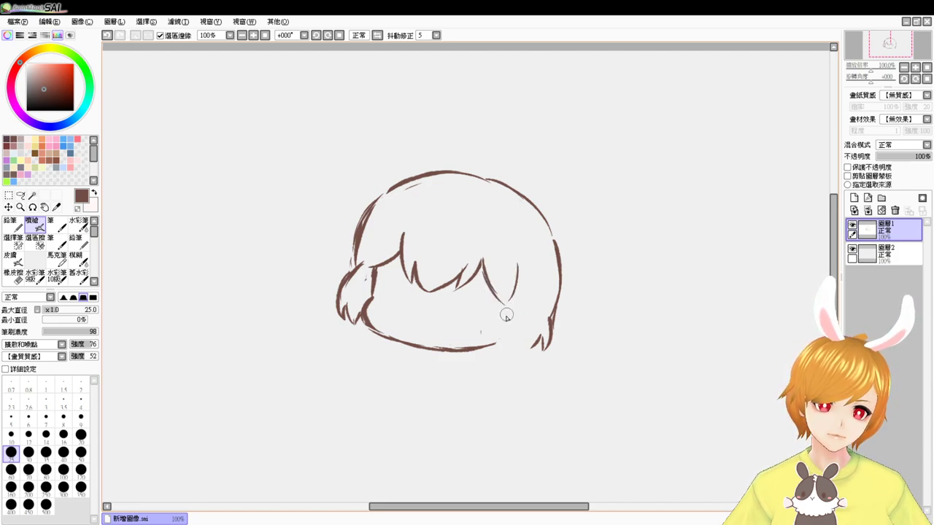
key(ctrl+z)
key(ctrl+z)
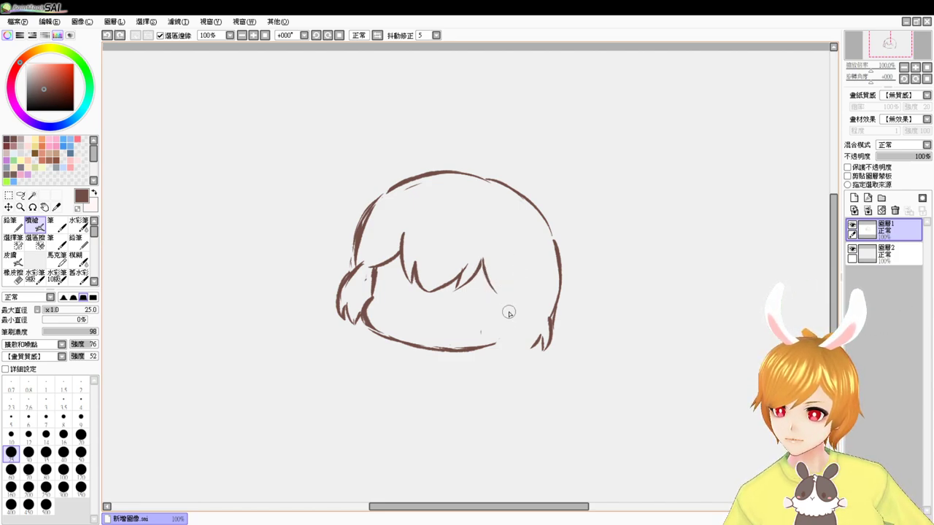
- Lengthen the rightmost bang strand into a pointed jagged tip and add a short curved hair line beside it
drag(482, 261, 509, 299)
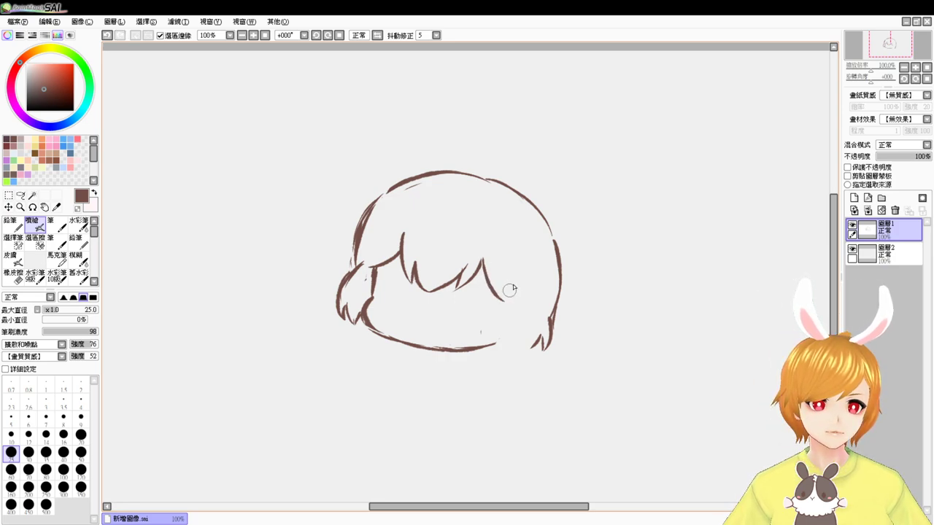
drag(519, 266, 511, 305)
key(ctrl+z)
mouse_move(526, 273)
mouse_down()
mouse_move(522, 299)
mouse_move(494, 332)
mouse_up()
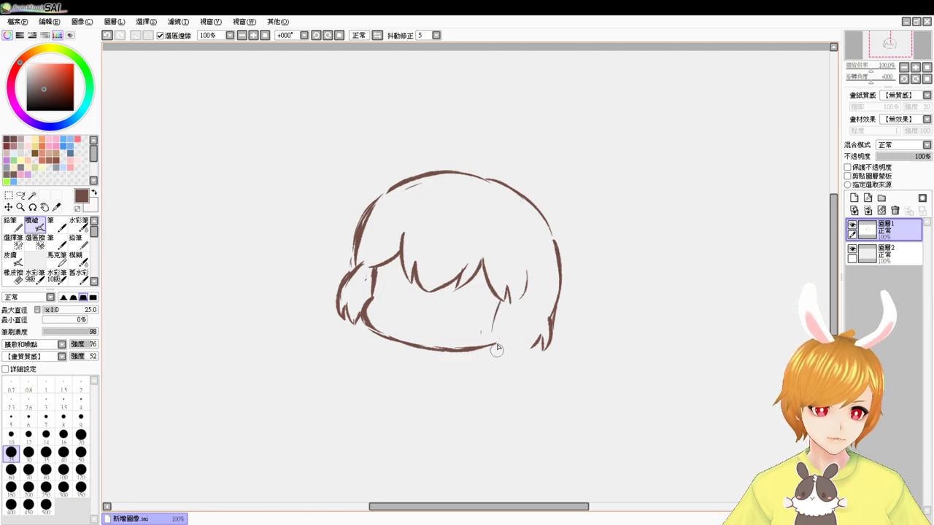
- Redraw the right face line from beneath the bang tip down to the end of the chin
key(ctrl+z)
drag(499, 297, 486, 351)
key(ctrl+z)
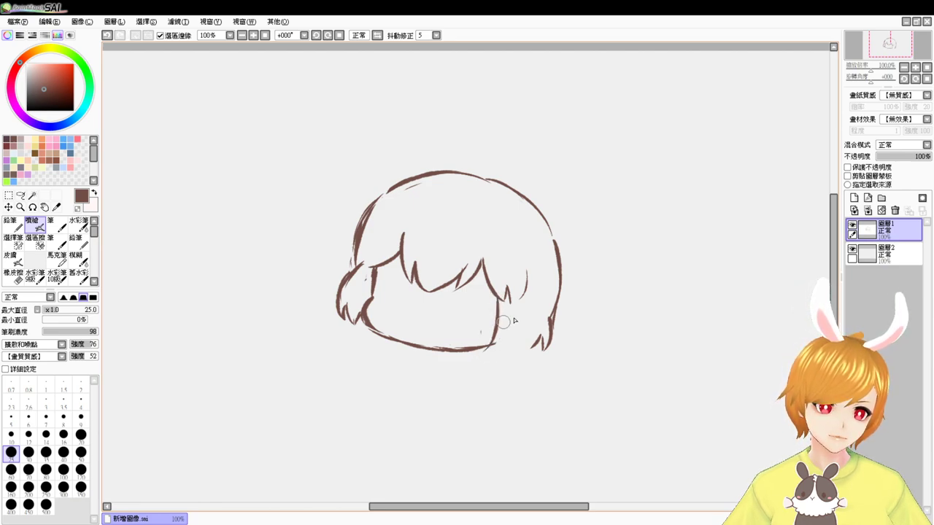
- Draw the right side lock's curved outer edge and a jagged tip extending just below the chin
mouse_move(519, 311)
mouse_down()
mouse_move(512, 349)
mouse_move(493, 338)
mouse_move(481, 359)
mouse_move(518, 342)
mouse_move(492, 354)
mouse_move(499, 363)
mouse_move(519, 348)
mouse_up()
key(ctrl+z)
key(ctrl+z)
mouse_move(519, 312)
mouse_down()
mouse_move(516, 352)
mouse_move(519, 342)
mouse_move(494, 359)
mouse_up()
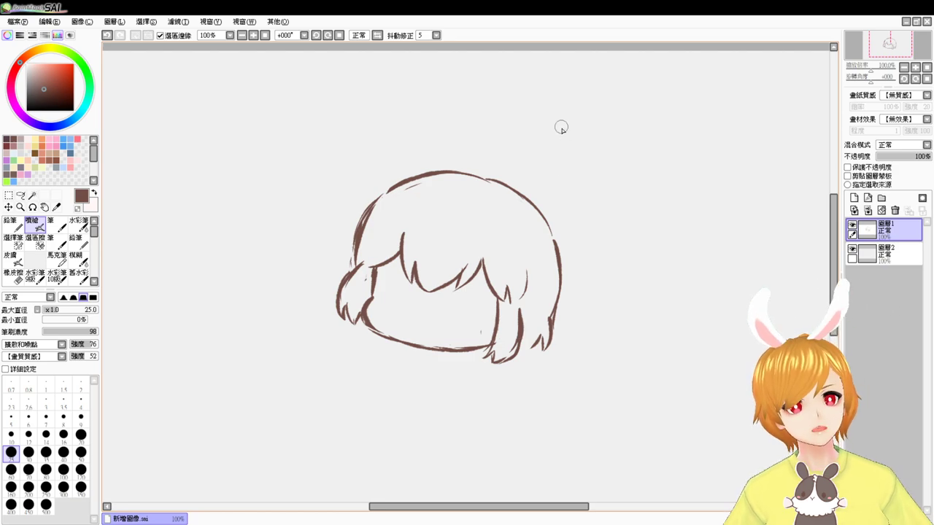
- Erase the left part of the chin line and redraw it as a bolder curve from the left cheek
key(e)
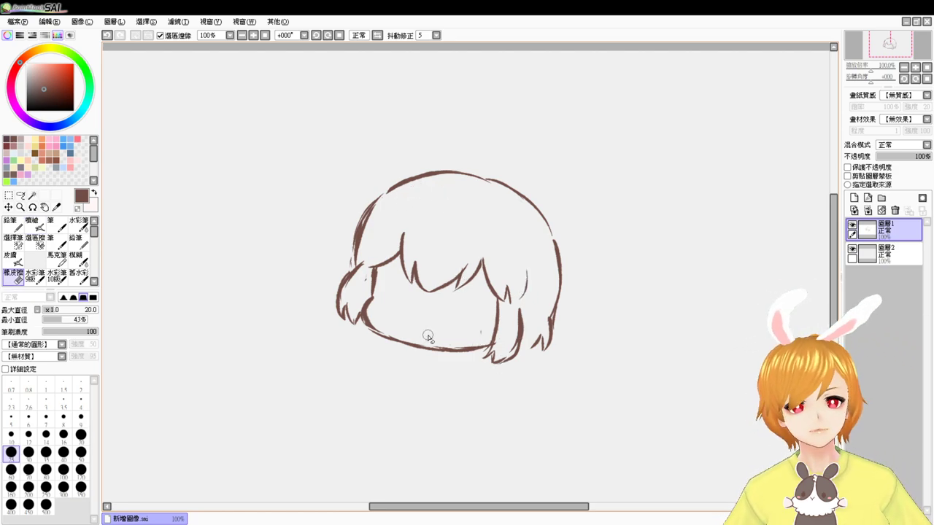
key(e)
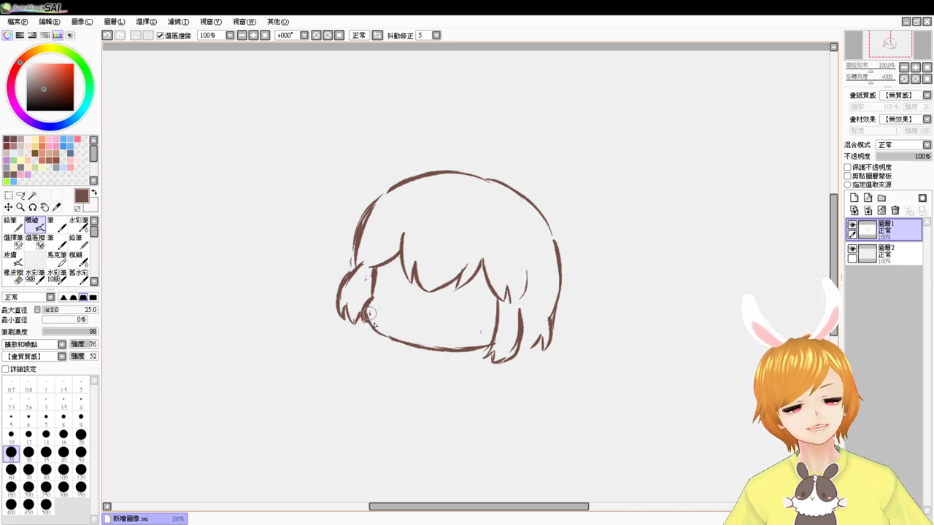
key(ctrl+z)
key(ctrl+z)
mouse_move(366, 311)
mouse_down()
mouse_move(412, 340)
mouse_move(374, 312)
mouse_move(383, 334)
mouse_move(401, 330)
mouse_move(371, 321)
mouse_move(437, 344)
mouse_up()
key(ctrl+z)
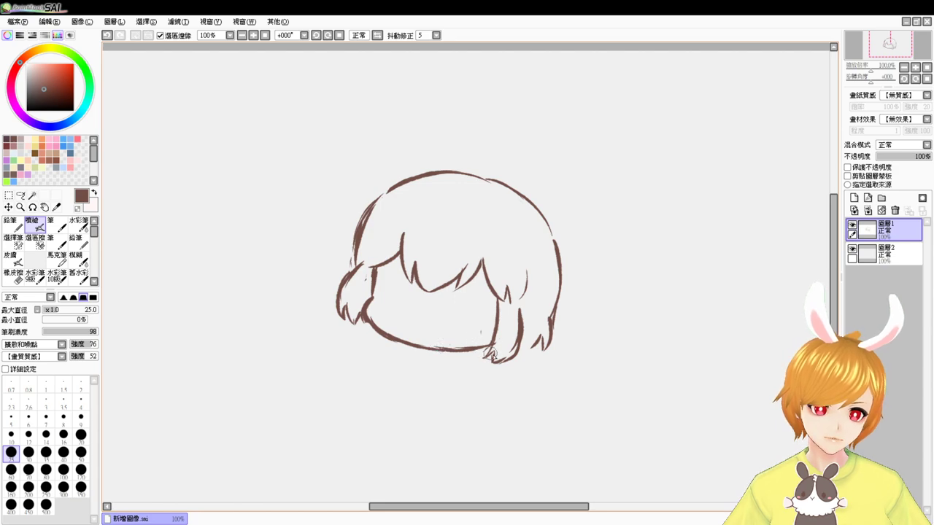
- Add pairs of short hair dashes above the middle bangs and on the right side of the hair
drag(442, 226, 444, 234)
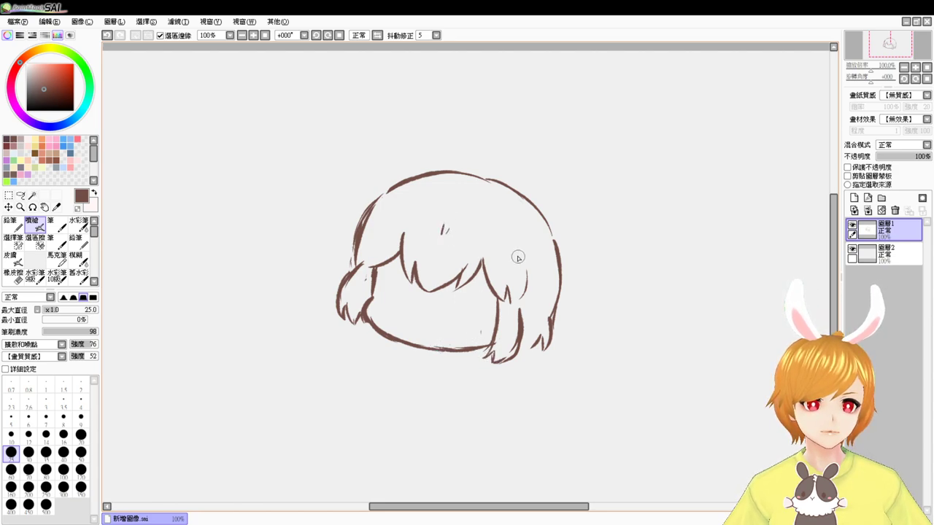
drag(516, 252, 518, 261)
drag(524, 255, 526, 263)
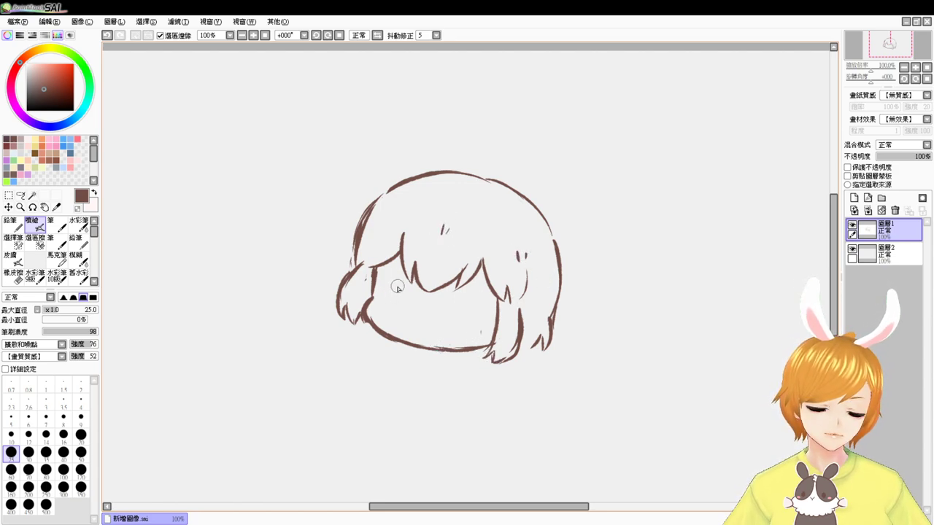
- Try different placements for the left and right eyes below the bangs, and undo these attempts
drag(397, 287, 400, 302)
key(ctrl+z)
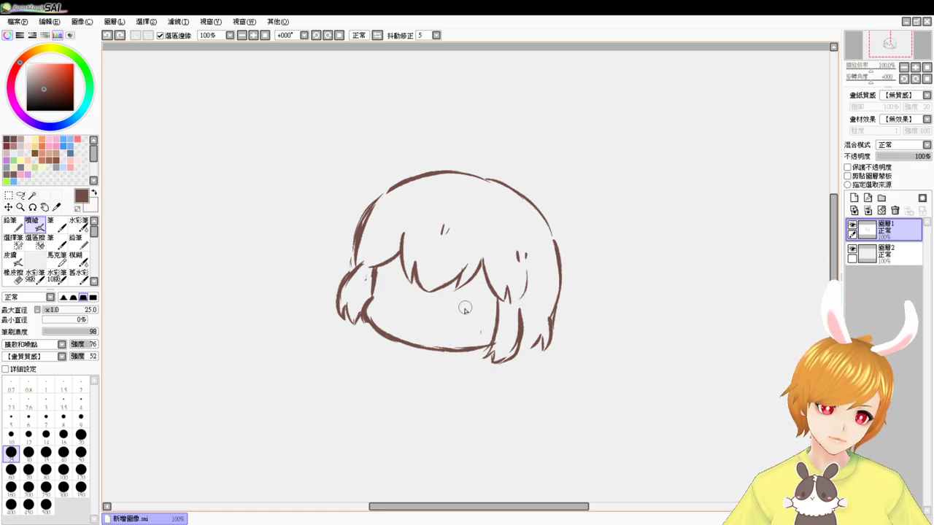
drag(465, 304, 464, 319)
key(ctrl+z)
mouse_move(386, 294)
mouse_down()
mouse_move(397, 315)
mouse_move(396, 294)
mouse_move(396, 309)
mouse_move(405, 305)
mouse_move(396, 311)
mouse_move(458, 318)
mouse_up()
key(ctrl+z)
drag(475, 306, 473, 318)
key(ctrl+z)
key(ctrl+z)
key(ctrl+z)
key(ctrl+z)
key(ctrl+z)
key(ctrl+z)
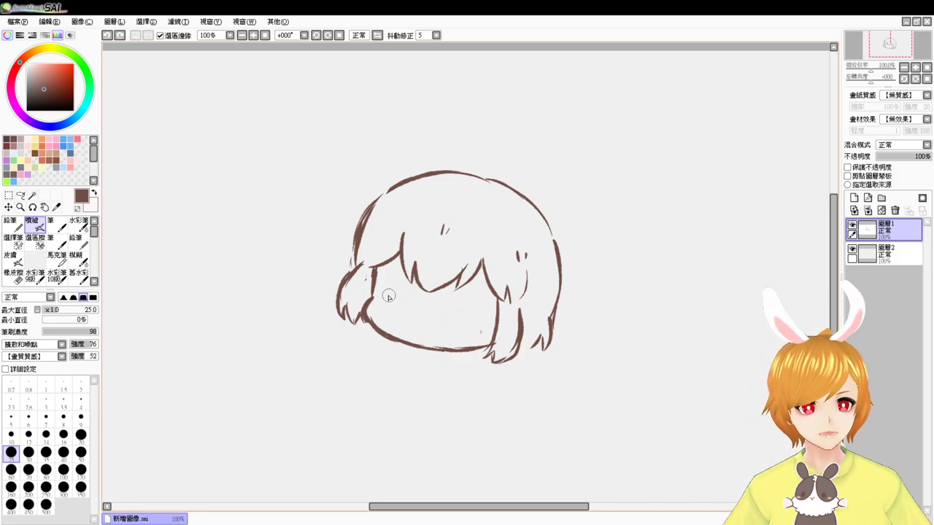
- Draw two filled oval eyes below the bangs, with small curved nose and mouth marks between them
drag(396, 288, 392, 304)
drag(464, 308, 463, 316)
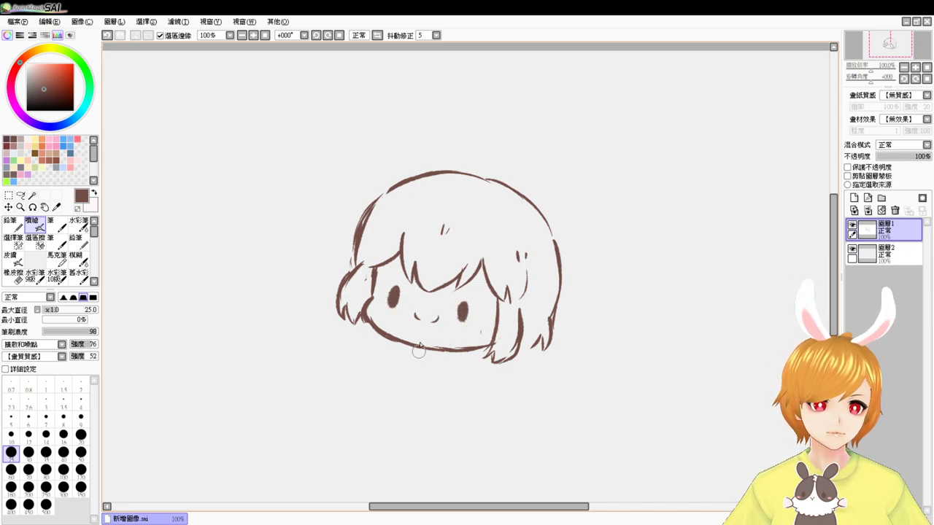
- Remove the mouth, nose and both eyes by undoing their strokes, leaving the face blank
key(ctrl+z)
drag(417, 303, 435, 307)
key(ctrl+z)
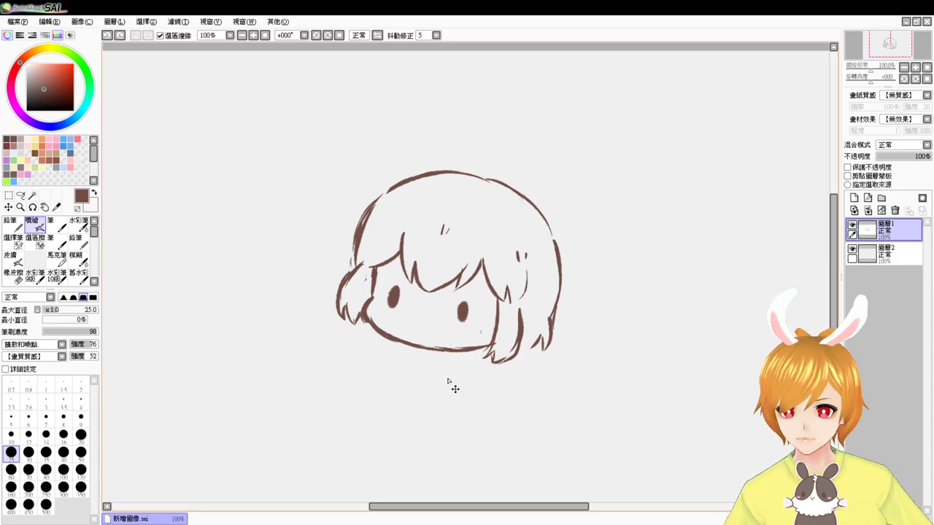
key(ctrl+z)
key(ctrl+z)
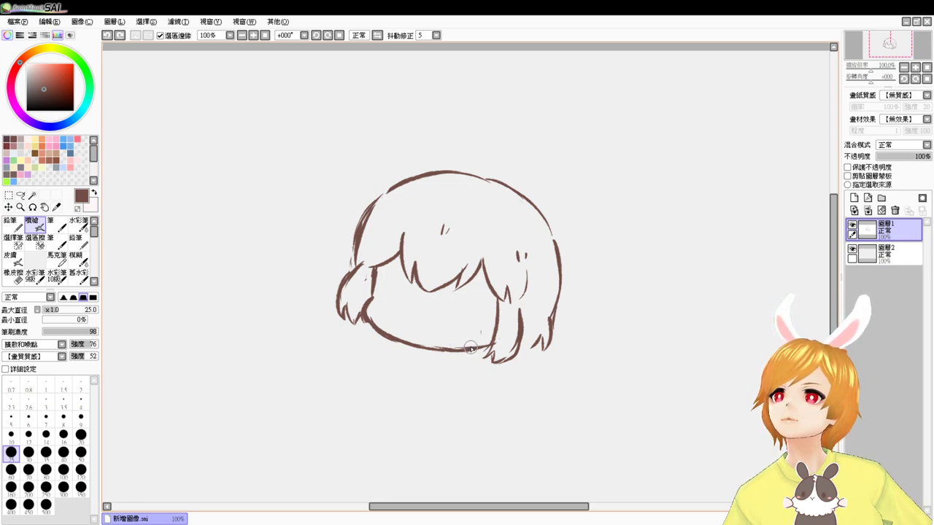
- Try several curved hair strands sticking up from the crown of the head, and undo these attempts
drag(446, 175, 476, 159)
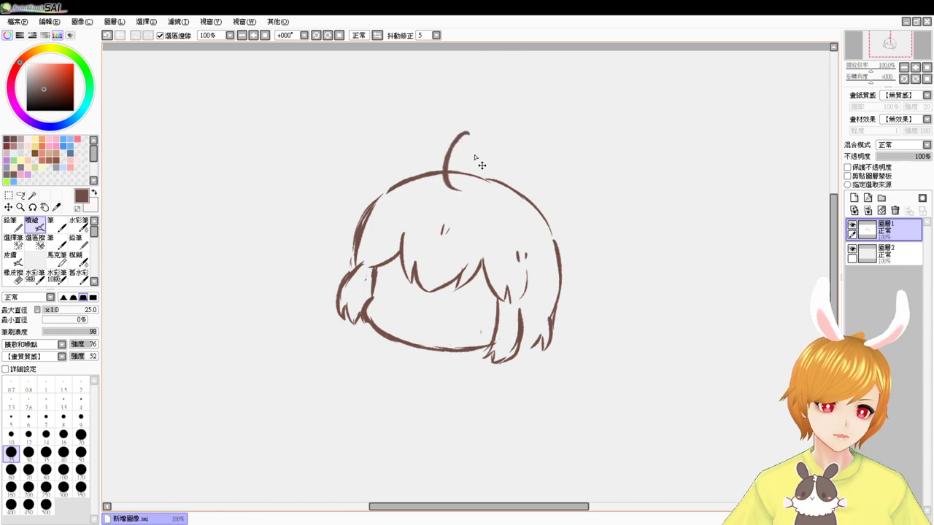
key(ctrl+z)
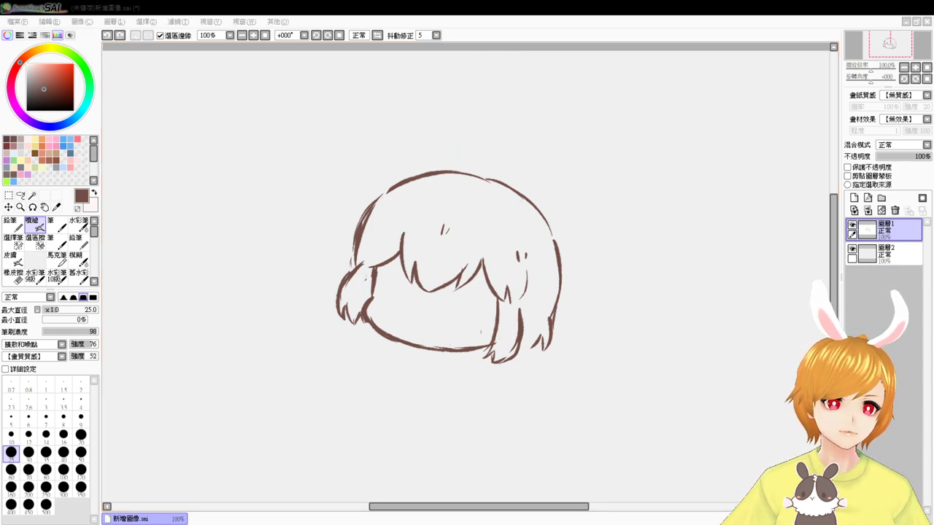
click(465, 156)
drag(457, 134, 461, 189)
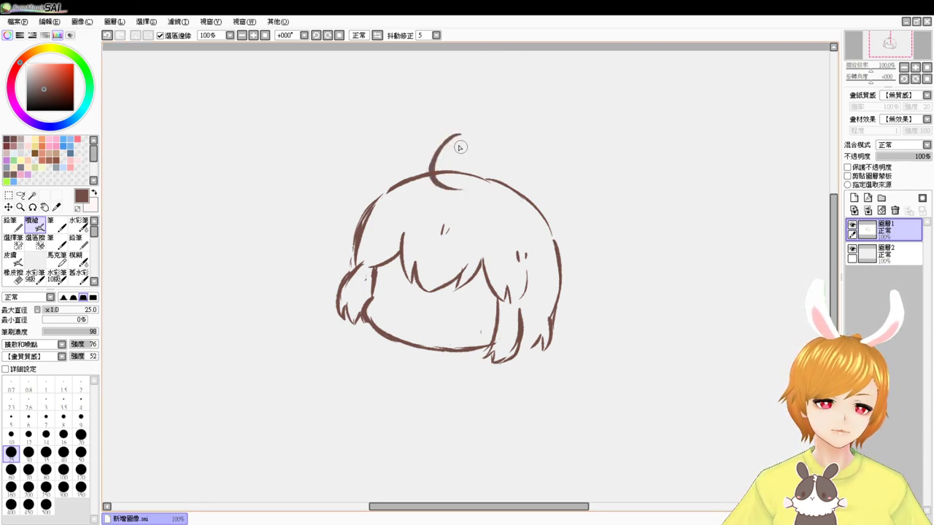
drag(460, 137, 450, 177)
key(ctrl+z)
drag(459, 136, 475, 151)
key(ctrl+z)
key(ctrl+z)
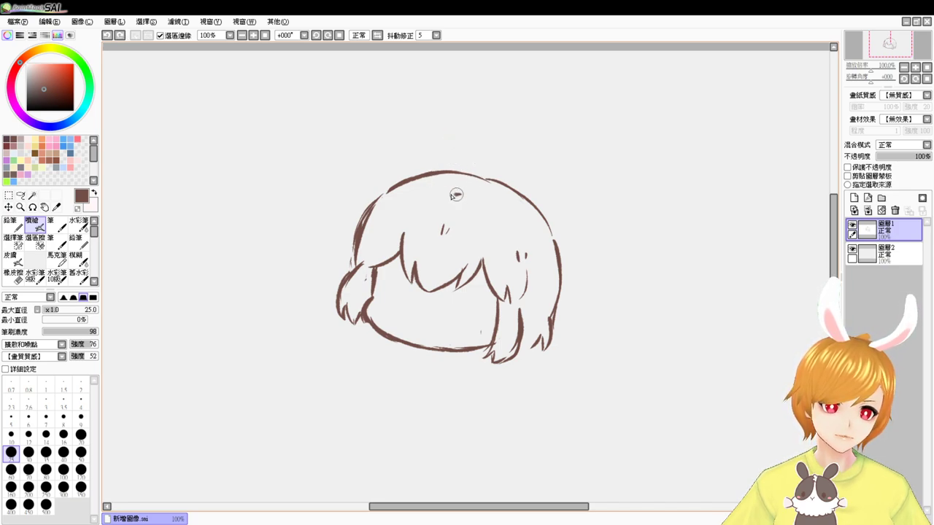
drag(456, 195, 468, 164)
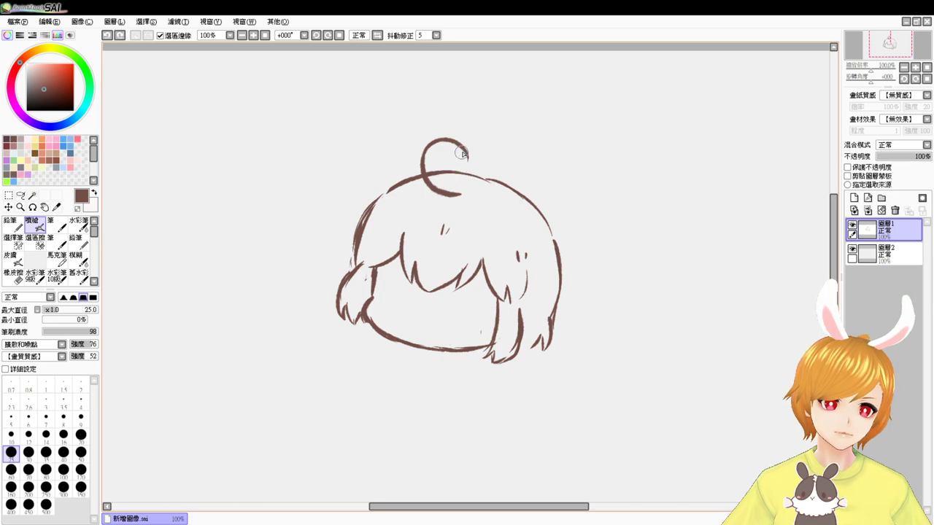
key(ctrl+z)
- Draw a small crescent-shaped hair tuft on top of the head, redoing its inner curve until it tapers to a point
mouse_move(469, 145)
mouse_down()
mouse_move(448, 181)
mouse_move(461, 187)
mouse_up()
key(ctrl+z)
key(ctrl+z)
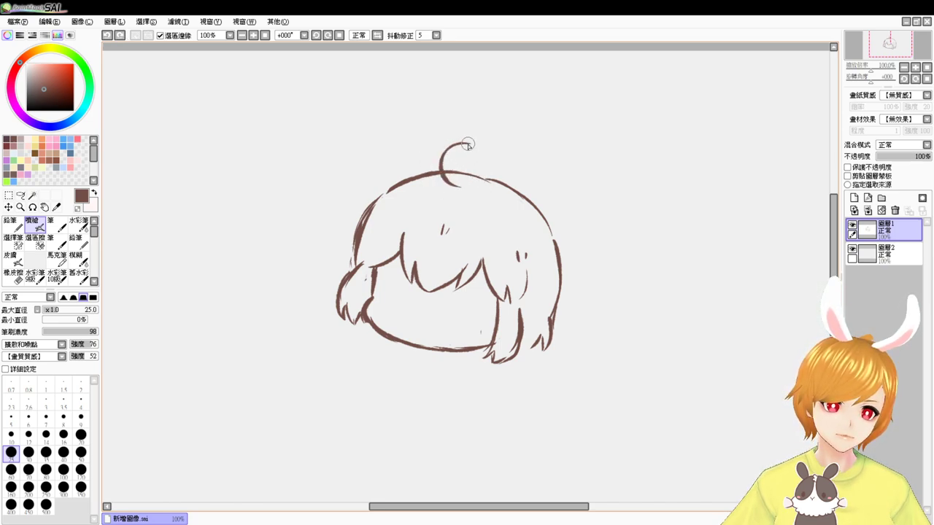
drag(469, 146, 462, 187)
key(ctrl+z)
drag(471, 146, 462, 185)
key(ctrl+z)
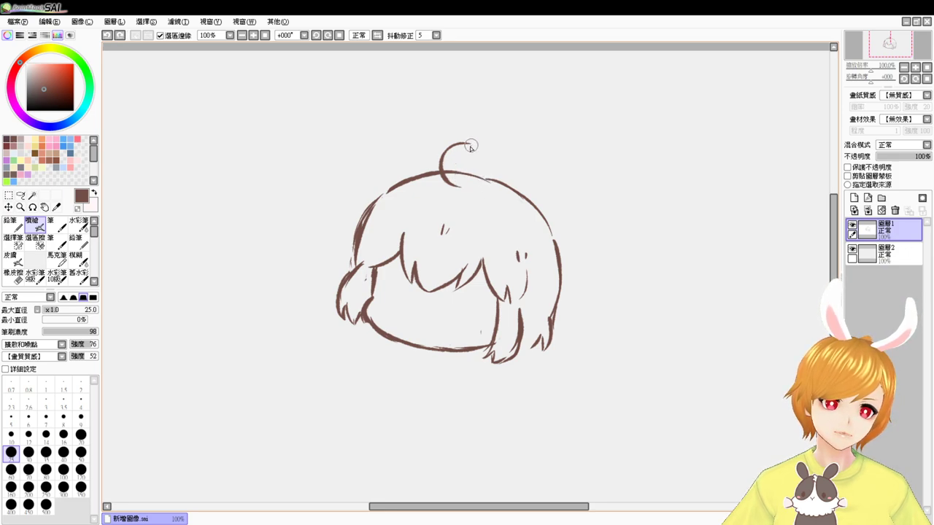
drag(471, 144, 458, 185)
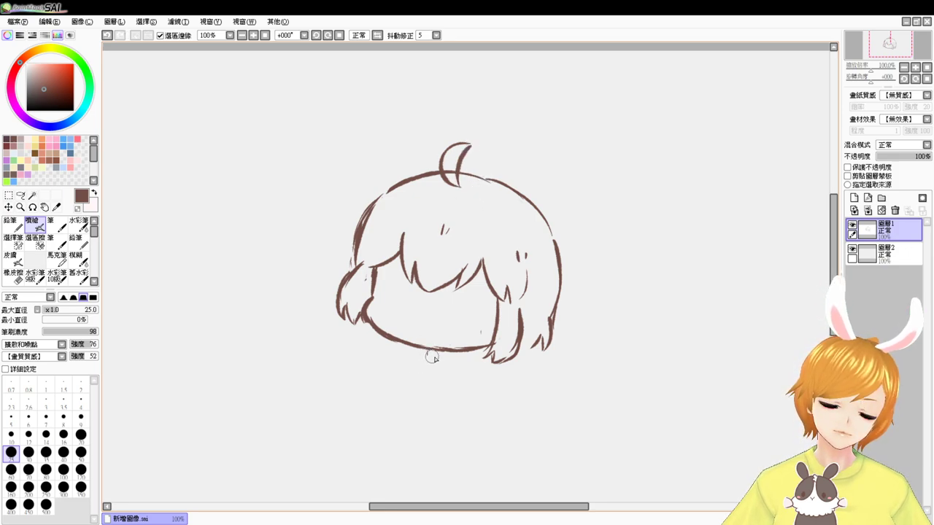
- Erase the outer line of the right side lock and redraw it as a thinner curve bulging outward
click(241, 35)
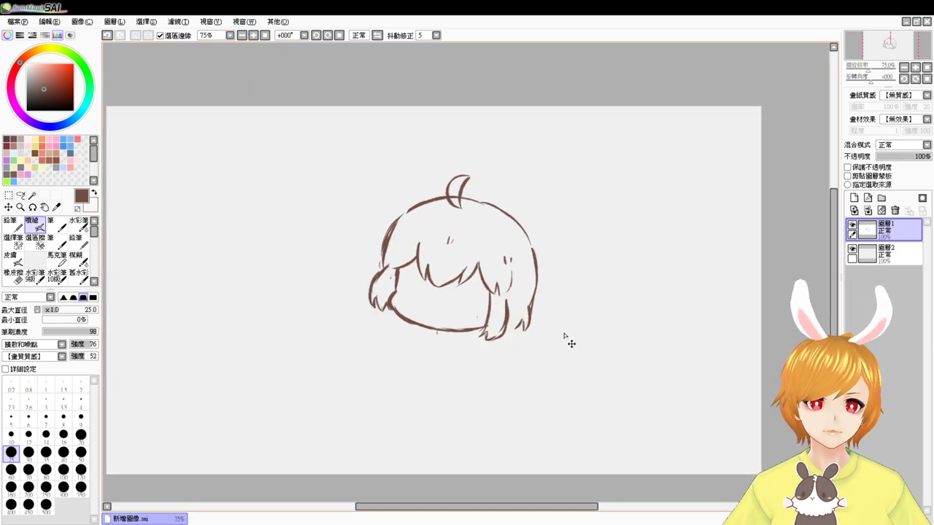
drag(556, 349, 552, 322)
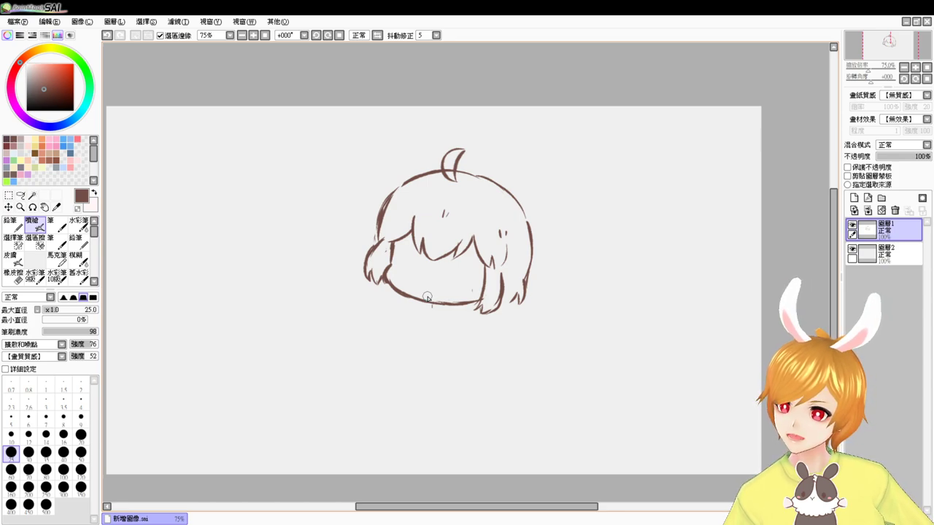
scroll(427, 298, up, 1)
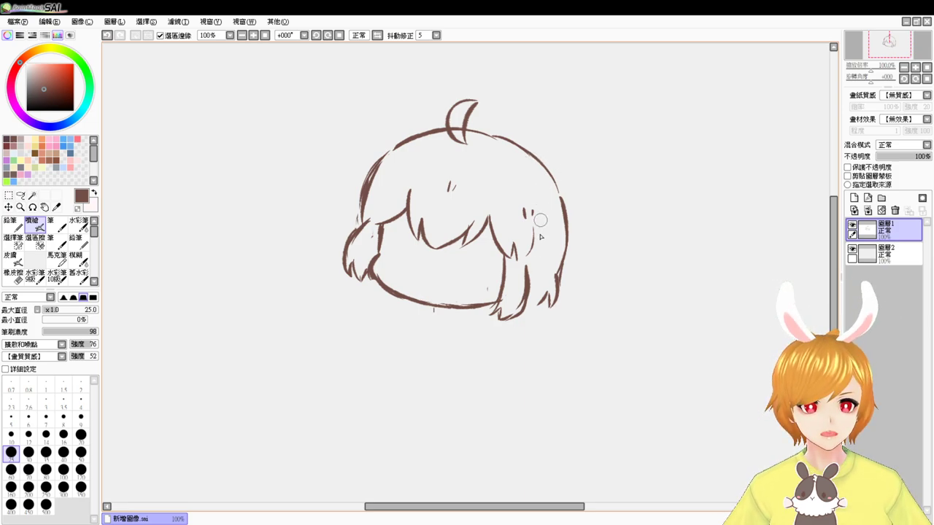
key(e)
drag(523, 276, 519, 301)
key(b)
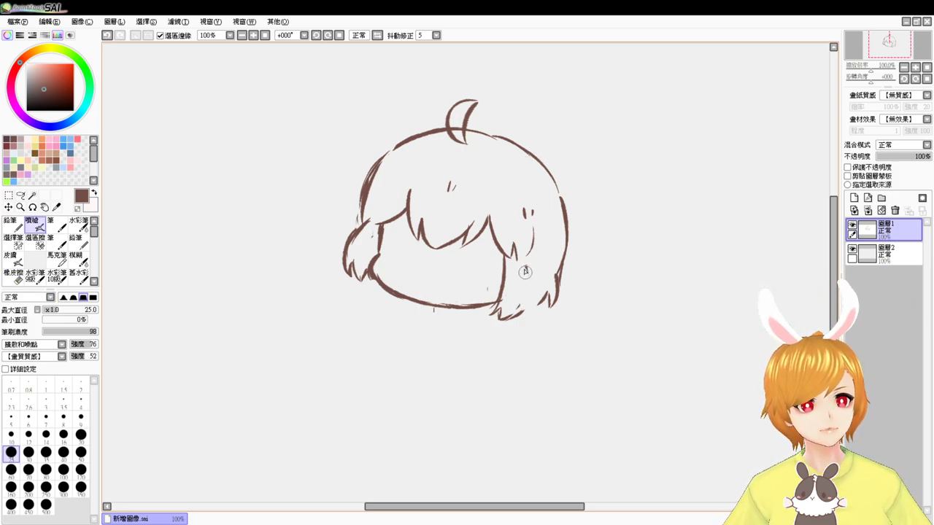
drag(526, 265, 526, 313)
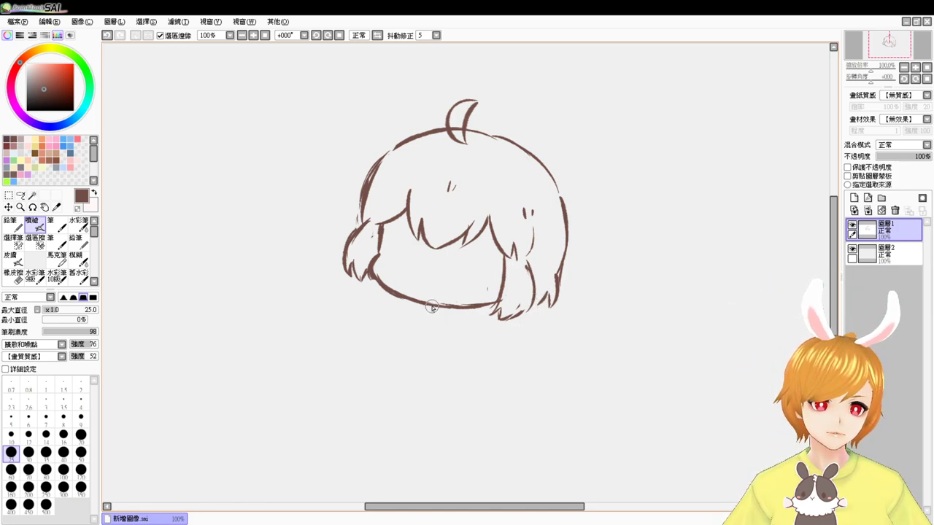
- Draw a small neck mark beneath the chin and a long arched collar line below the left cheek
mouse_move(443, 309)
mouse_down()
mouse_move(431, 320)
mouse_move(446, 309)
mouse_up()
key(ctrl+z)
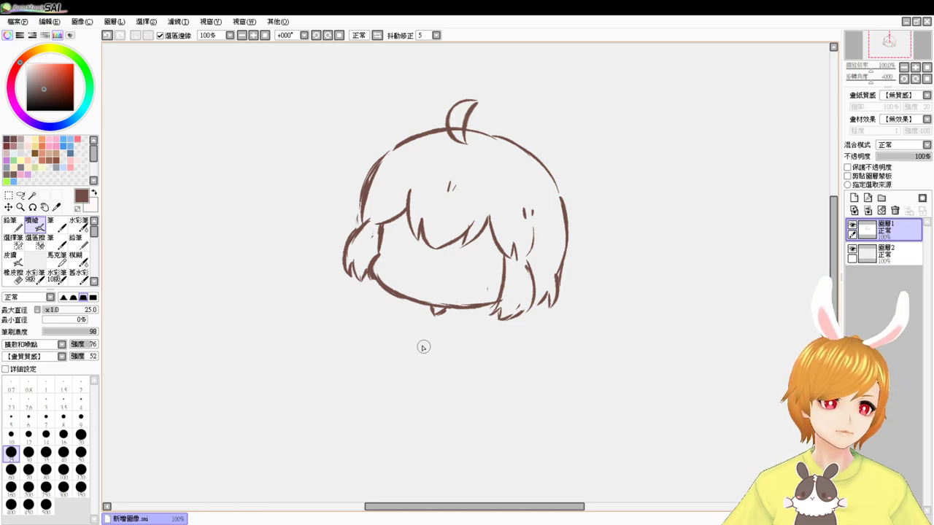
mouse_move(359, 313)
mouse_down()
mouse_move(388, 305)
mouse_move(431, 310)
mouse_up()
key(ctrl+z)
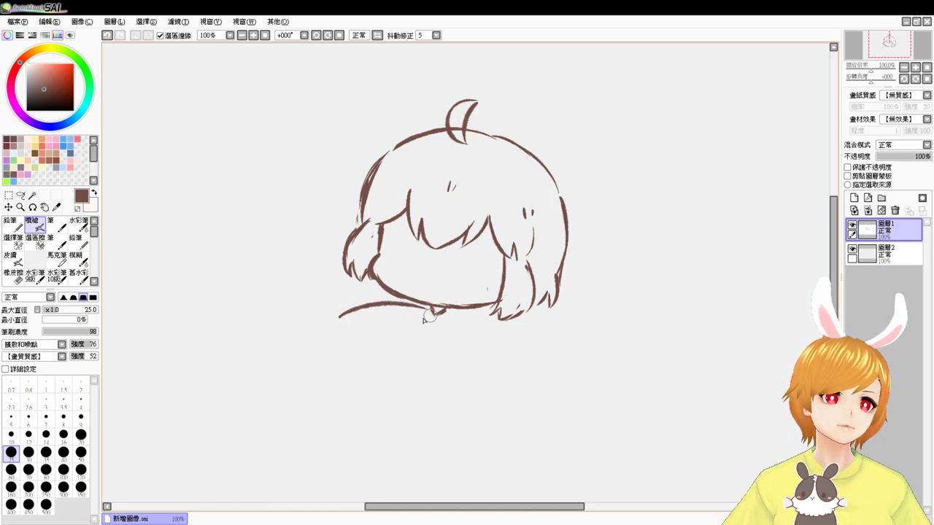
drag(346, 312, 338, 326)
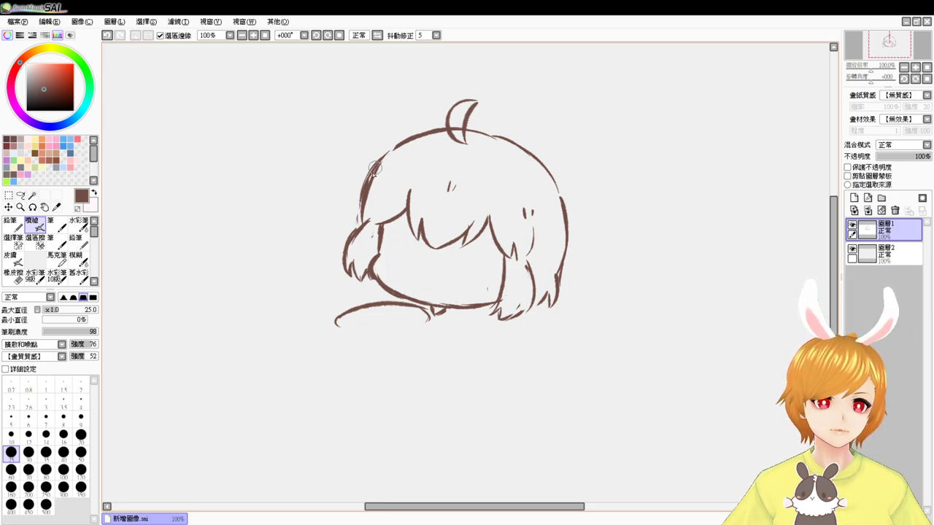
- Erase the upper left hair outline and redraw it as a smooth curve ending in an outward flick above the left side lock
key(e)
drag(387, 151, 367, 207)
key(b)
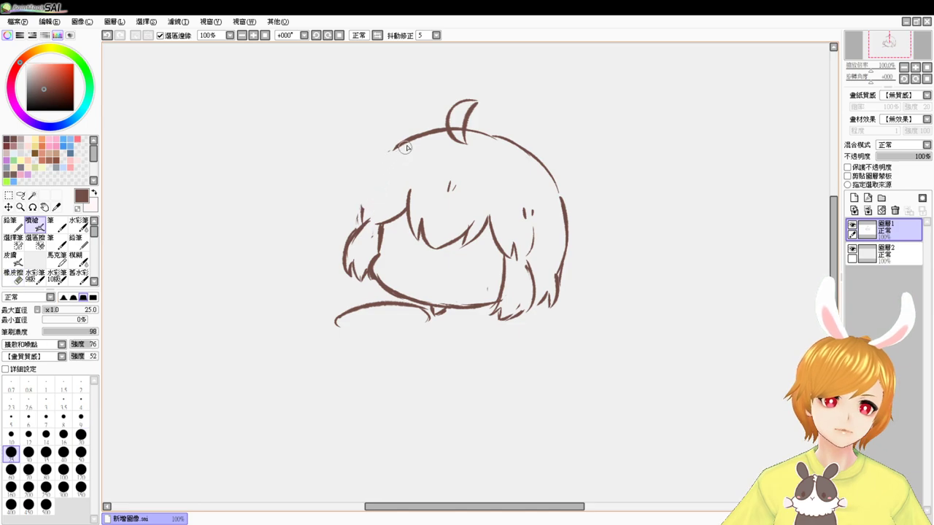
drag(403, 146, 358, 218)
mouse_move(385, 163)
mouse_down()
mouse_move(363, 220)
mouse_move(363, 209)
mouse_move(347, 215)
mouse_up()
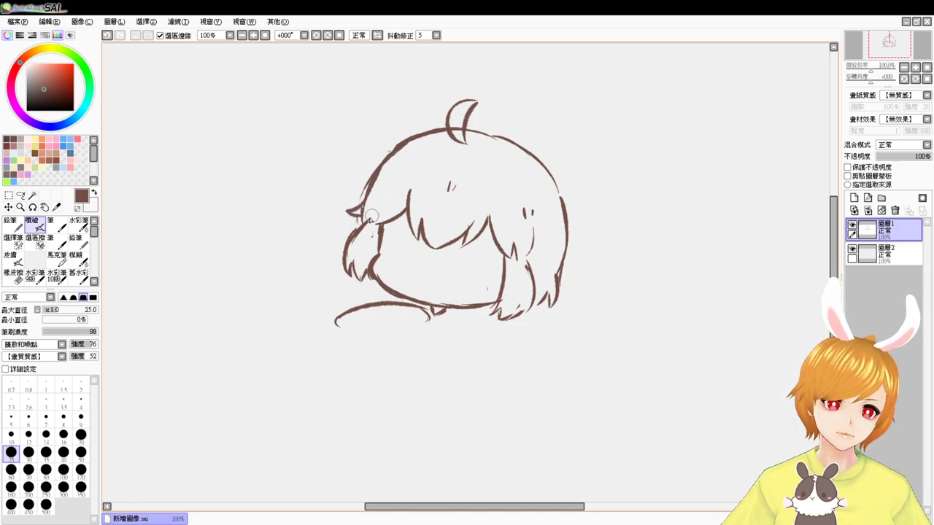
- Erase the small neck marks beneath the chin, between the collar line and the right side lock
drag(492, 372, 487, 336)
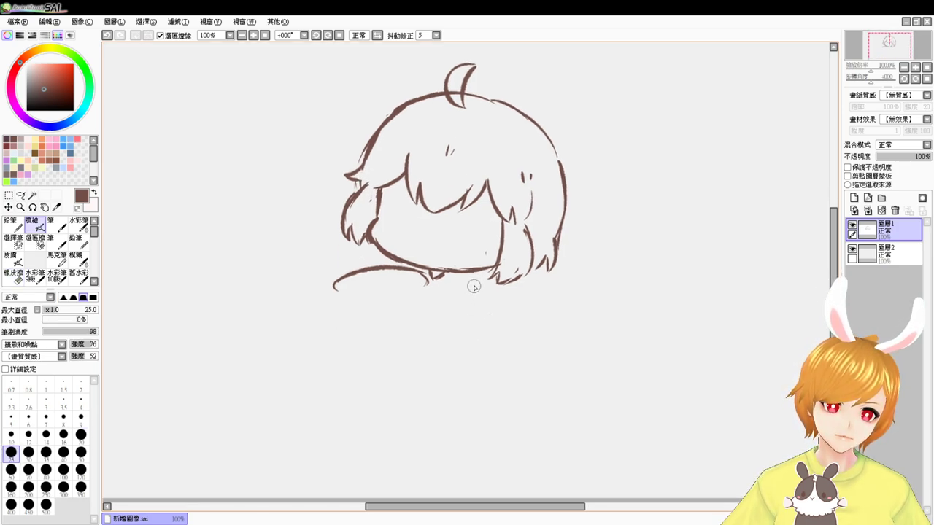
key(ctrl+z)
key(e)
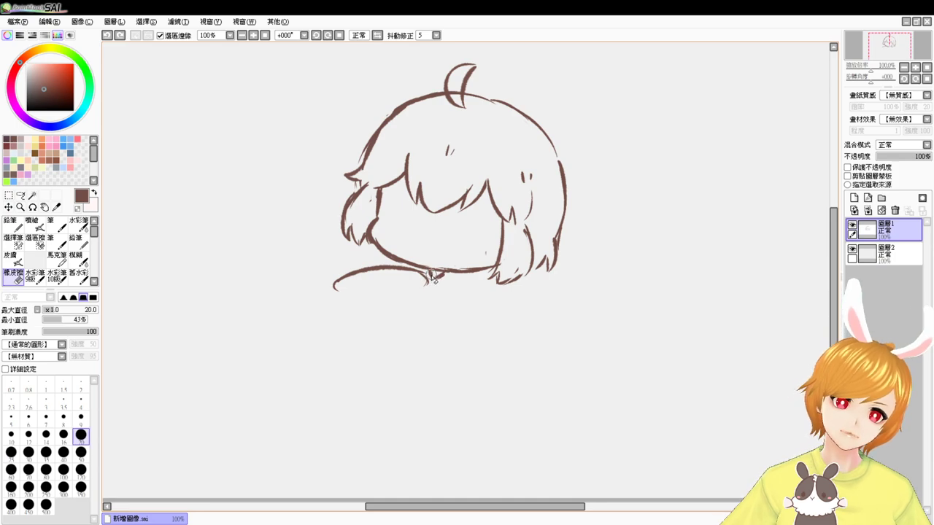
drag(432, 276, 441, 285)
key(b)
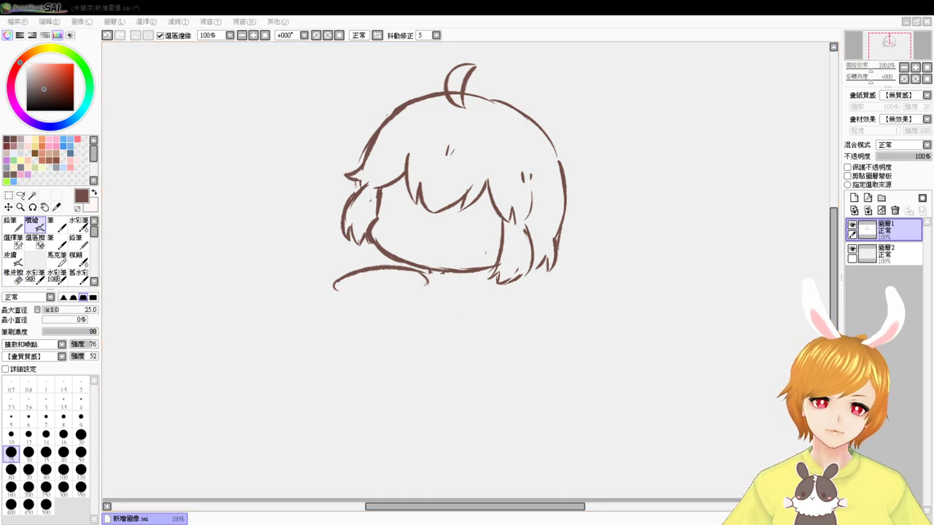
- Draw the right part of the collar as a small oval loop under the chin, with short neck lines beside it
click(455, 301)
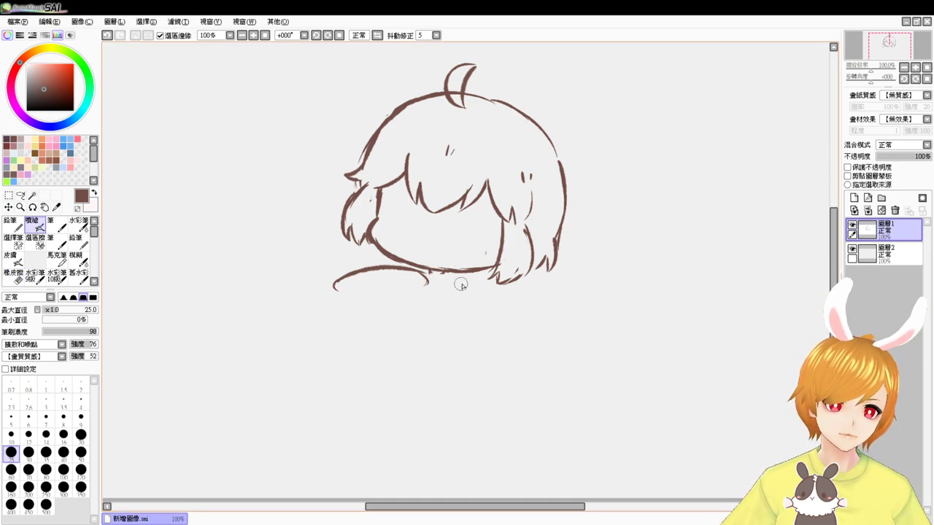
mouse_move(478, 272)
mouse_down()
mouse_move(491, 288)
mouse_move(462, 279)
mouse_up()
key(ctrl+z)
key(ctrl+z)
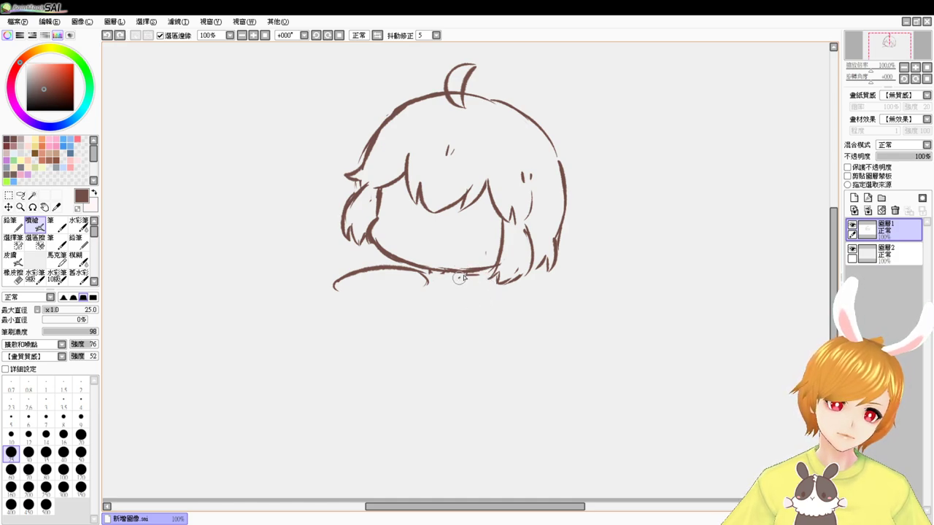
key(ctrl+y)
key(ctrl+z)
key(ctrl+y)
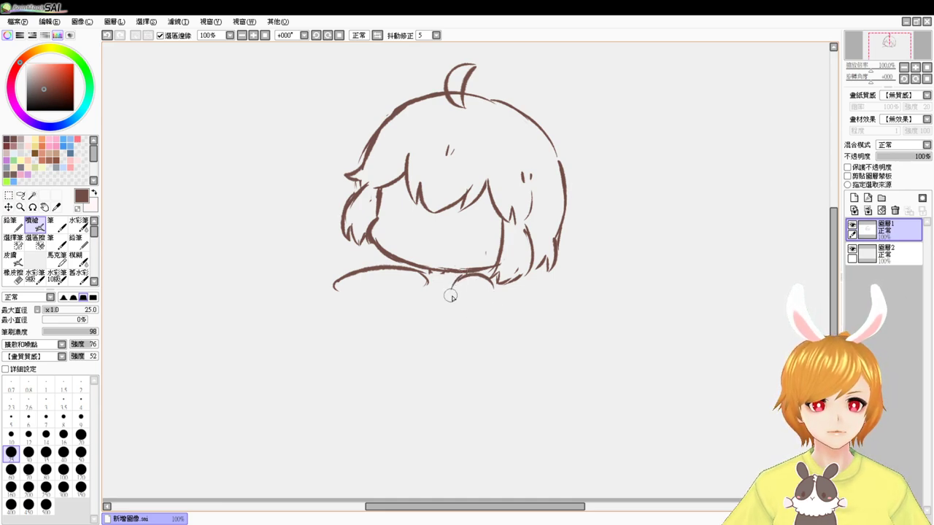
drag(450, 288, 473, 292)
mouse_move(492, 285)
mouse_down()
mouse_move(461, 298)
mouse_move(426, 285)
mouse_move(466, 292)
mouse_move(456, 276)
mouse_move(433, 289)
mouse_up()
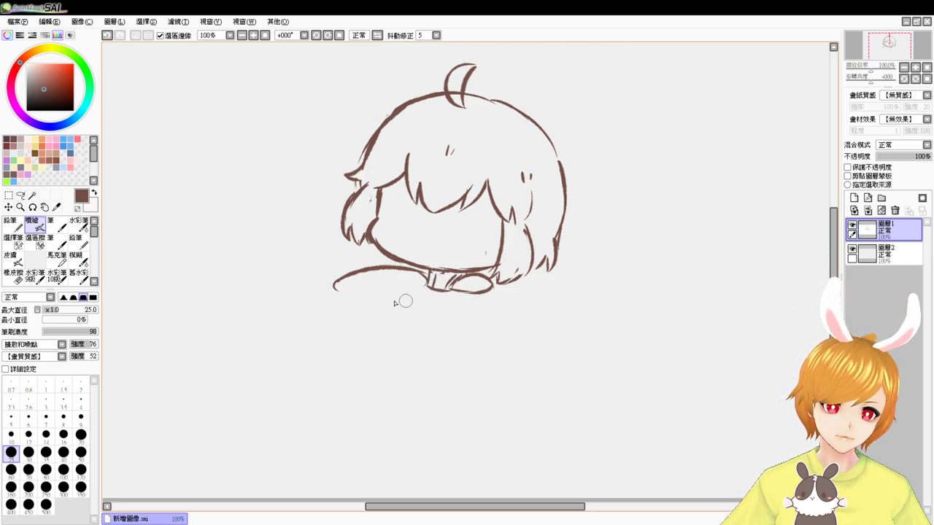
- Add an inner fold line to the left part of the collar and thicken its rounded left and right ends
drag(344, 285, 410, 277)
key(ctrl+z)
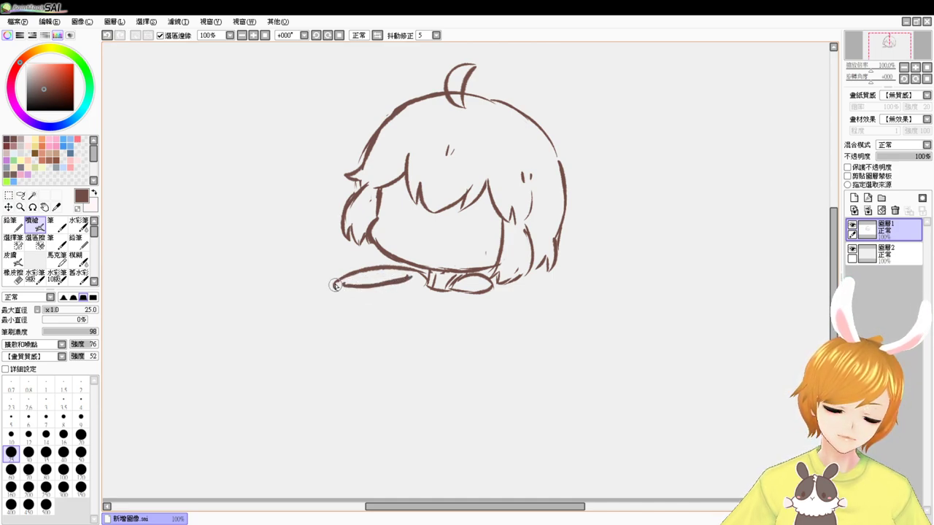
drag(335, 285, 424, 287)
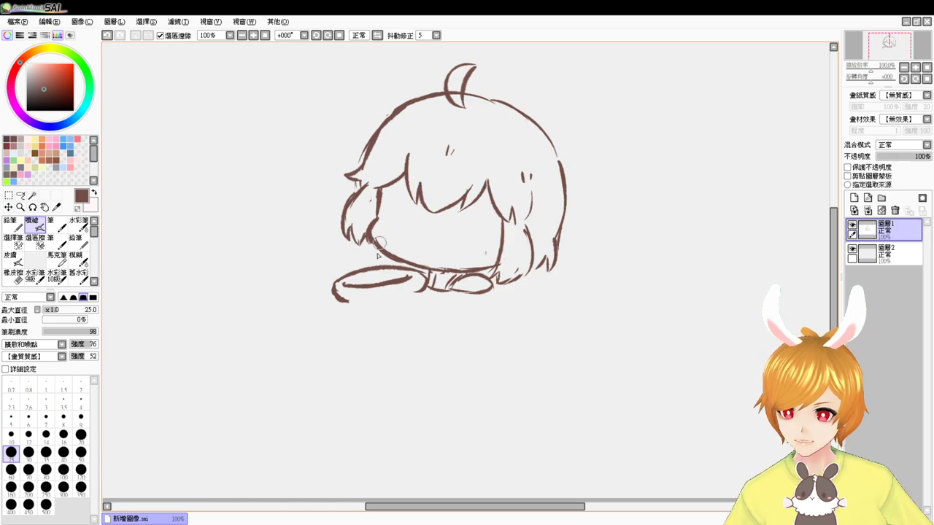
key(ctrl+z)
- Sketch the body below the collar with curved left and right sides, an arched arm line and crossing fold strokes in the middle
mouse_move(342, 303)
mouse_down()
mouse_move(336, 350)
mouse_move(325, 347)
mouse_move(355, 382)
mouse_up()
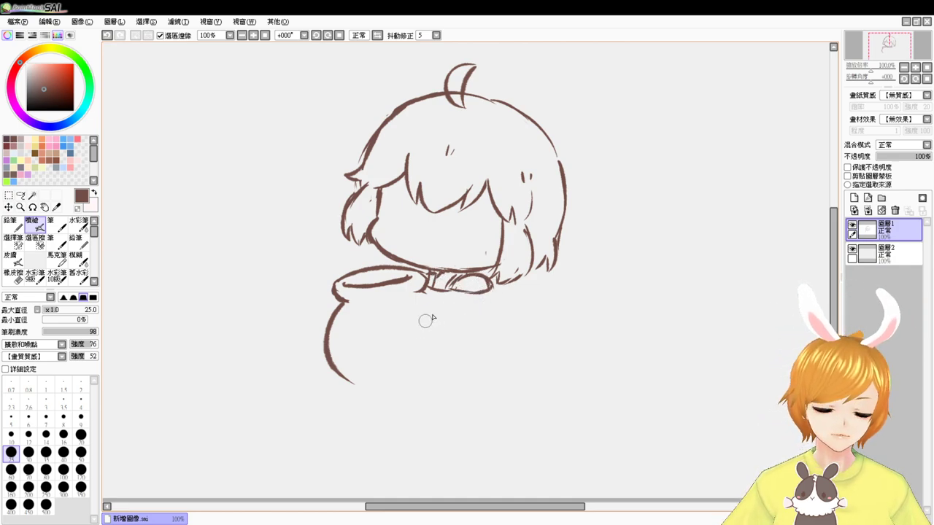
mouse_move(363, 331)
mouse_down()
mouse_move(395, 313)
mouse_move(368, 325)
mouse_move(421, 332)
mouse_move(392, 318)
mouse_move(425, 327)
mouse_move(408, 318)
mouse_move(447, 316)
mouse_move(446, 300)
mouse_move(425, 320)
mouse_move(448, 301)
mouse_move(430, 334)
mouse_up()
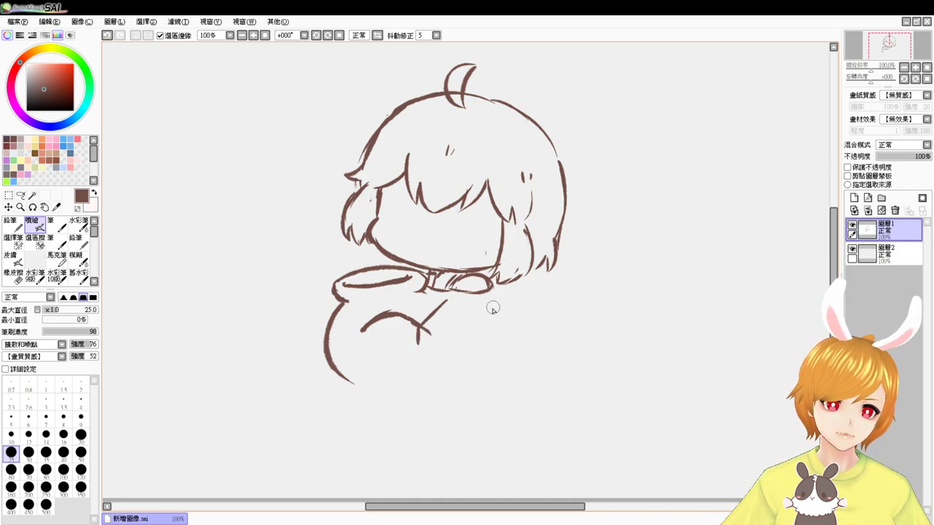
mouse_move(480, 332)
mouse_down()
mouse_move(489, 300)
mouse_move(502, 306)
mouse_move(487, 332)
mouse_move(499, 292)
mouse_move(481, 333)
mouse_up()
drag(499, 294, 462, 369)
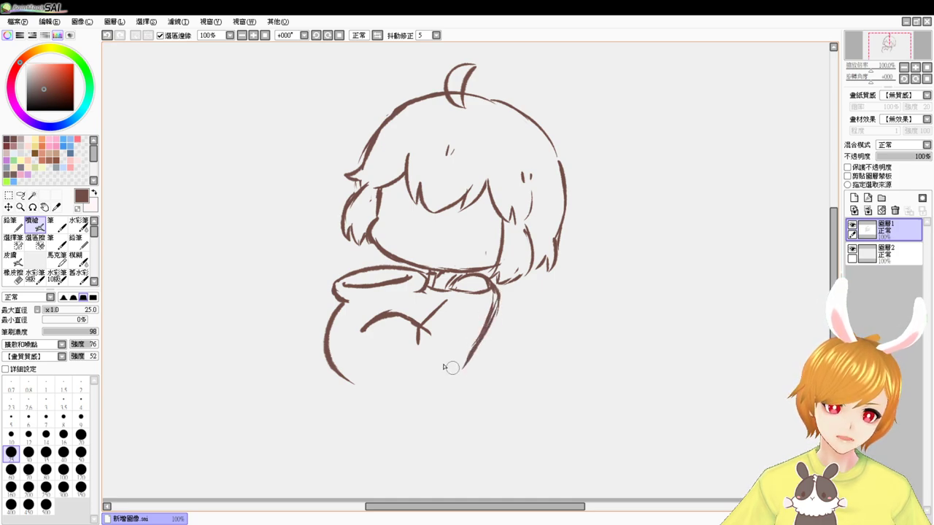
drag(361, 327, 350, 369)
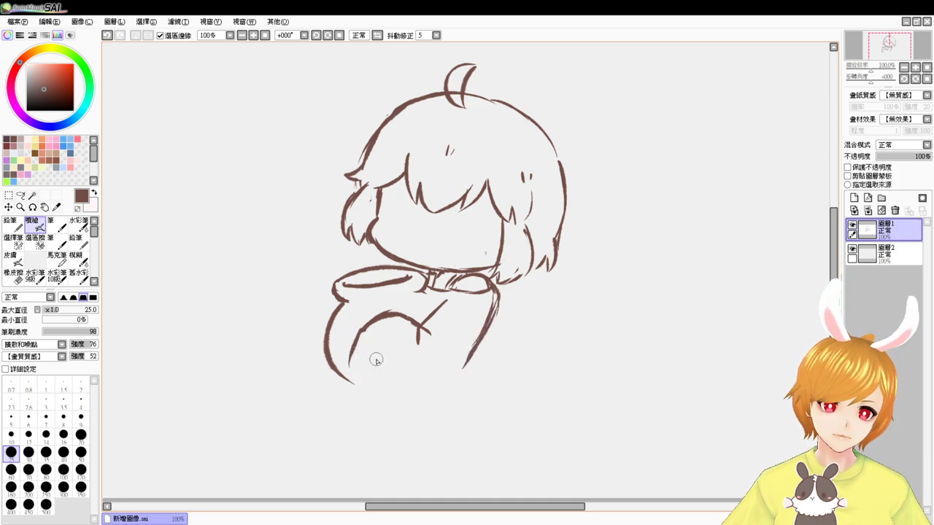
click(266, 36)
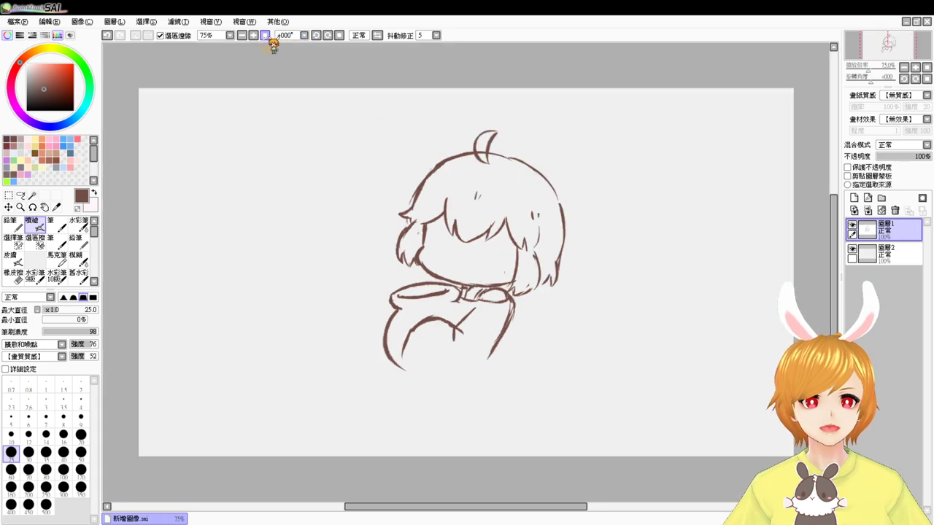
click(266, 36)
click(265, 36)
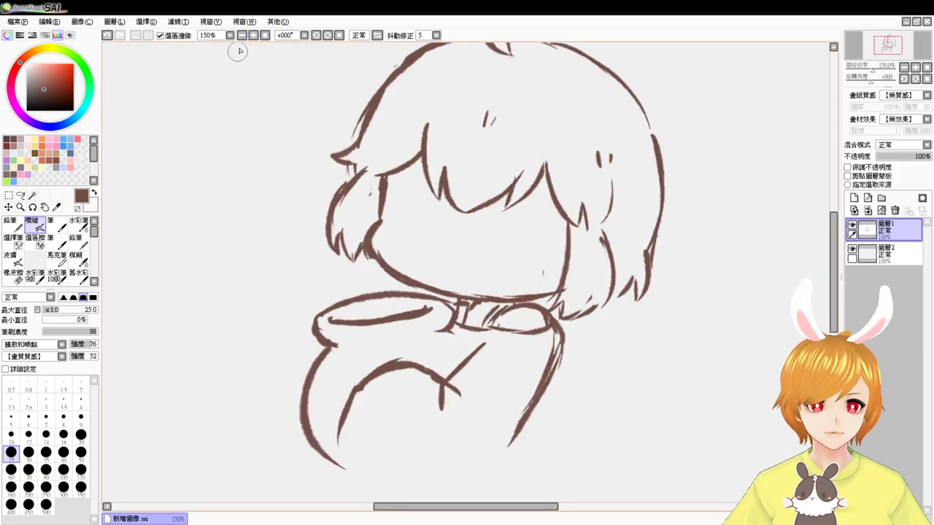
- Erase the arched arm line, the crossing fold strokes and the lower end of the body's right side
click(243, 36)
key(e)
mouse_move(406, 339)
mouse_down()
mouse_move(450, 345)
mouse_move(441, 370)
mouse_move(445, 359)
mouse_move(507, 354)
mouse_move(504, 379)
mouse_up()
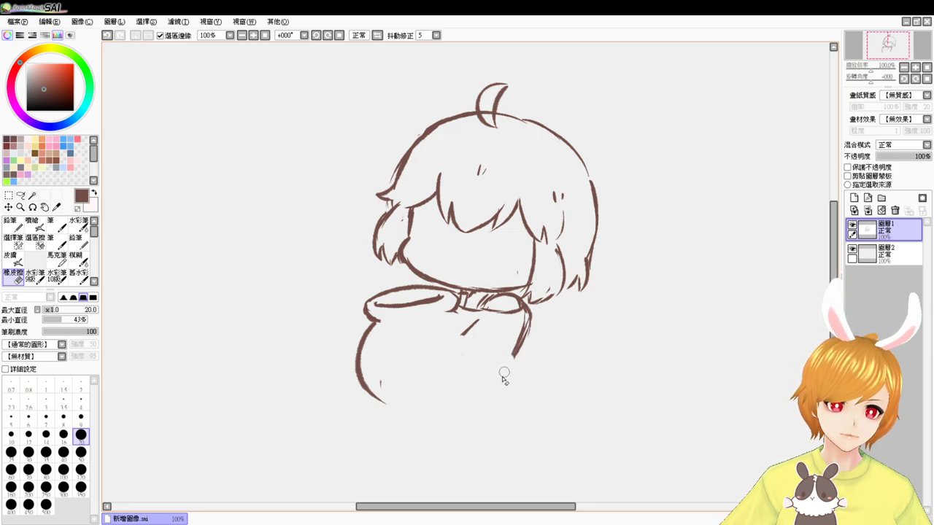
- Redraw the arm as a rounded, closed arch with short elbow folds and a curved underside running up to the right shoulder
key(b)
mouse_move(463, 336)
mouse_down()
mouse_move(472, 355)
mouse_move(434, 333)
mouse_move(407, 336)
mouse_move(397, 380)
mouse_up()
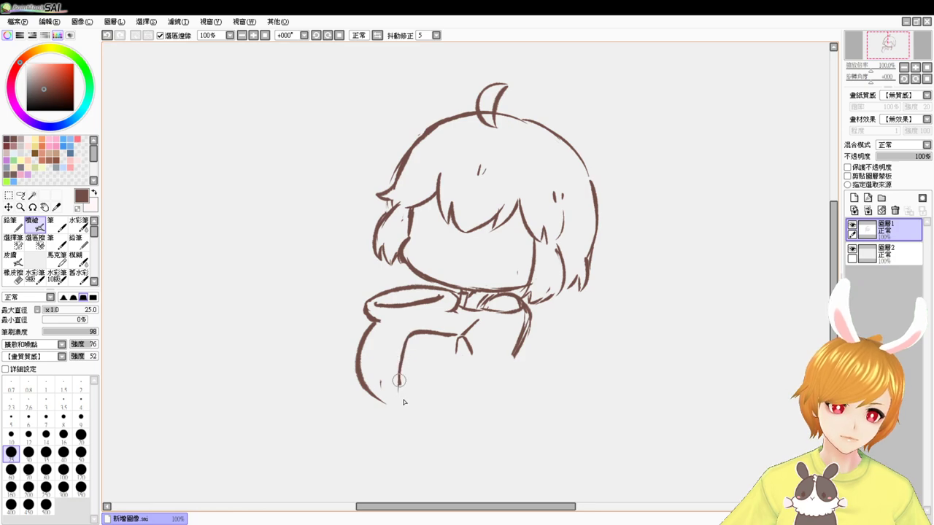
key(ctrl+z)
mouse_move(406, 342)
mouse_down()
mouse_move(404, 397)
mouse_move(460, 399)
mouse_move(454, 378)
mouse_move(425, 405)
mouse_move(455, 391)
mouse_up()
key(ctrl+z)
mouse_move(419, 403)
mouse_down()
mouse_move(483, 383)
mouse_move(474, 390)
mouse_move(510, 363)
mouse_up()
drag(517, 355, 501, 373)
key(ctrl+z)
key(ctrl+z)
drag(522, 330, 473, 388)
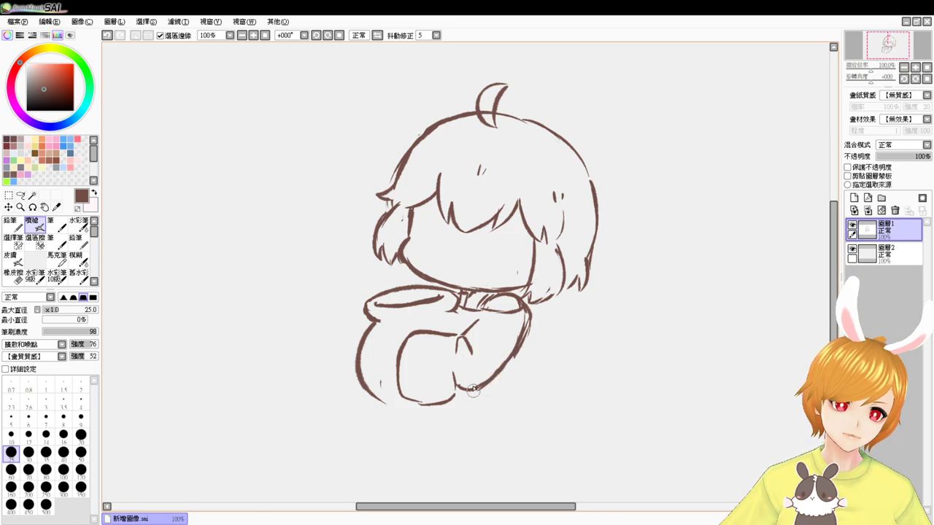
- Erase the heavy line from the right shoulder and redraw a thinner arm underside with a separate back line
key(e)
drag(532, 312, 495, 378)
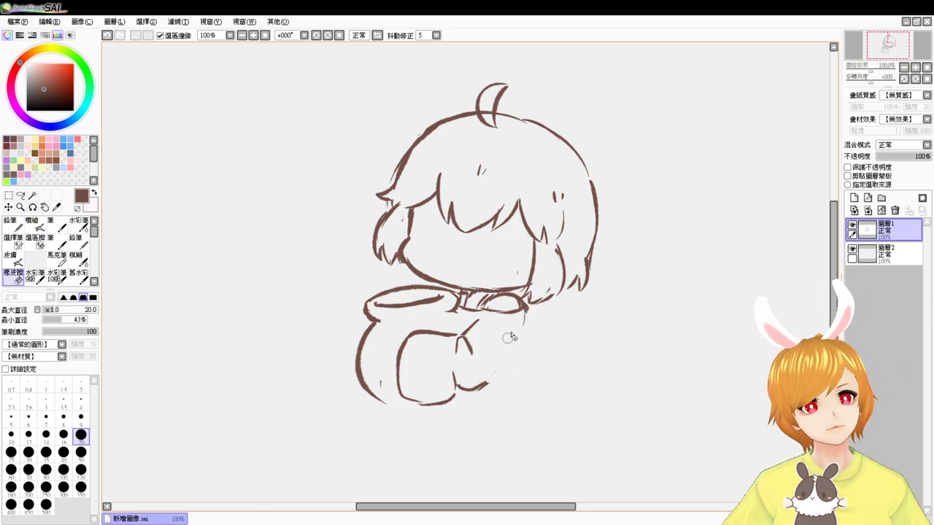
key(b)
mouse_move(516, 343)
mouse_down()
mouse_move(501, 365)
mouse_move(515, 334)
mouse_move(474, 379)
mouse_up()
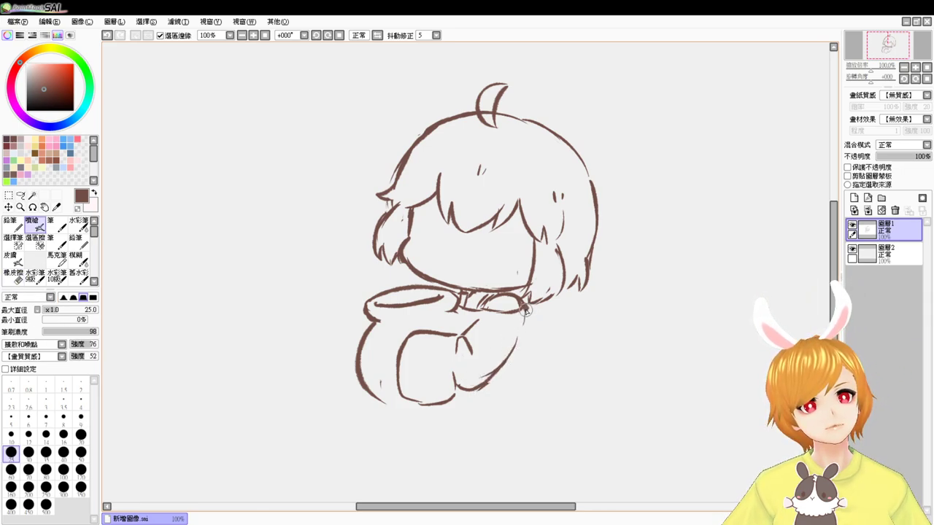
drag(526, 307, 521, 348)
- Erase the inner end of the arm arch where it meets the elbow folds and redraw it sloping into them
key(e)
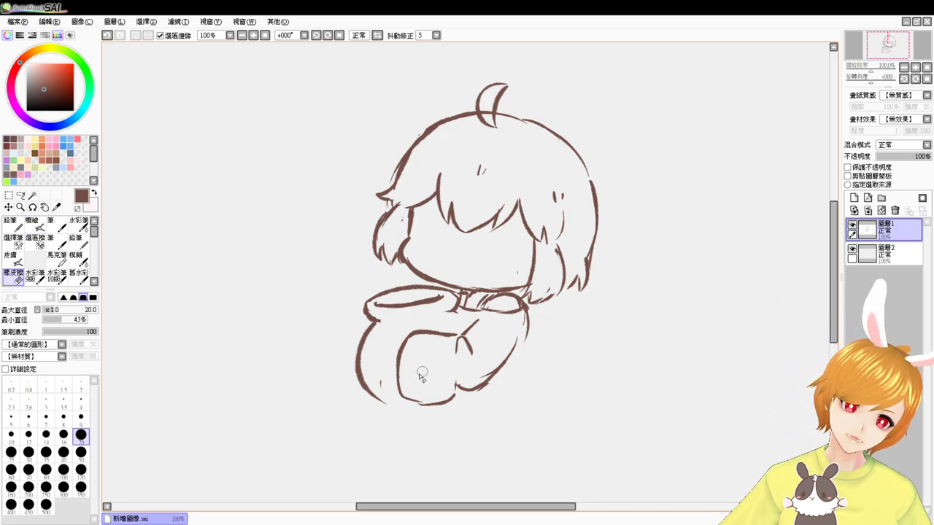
key(b)
key(e)
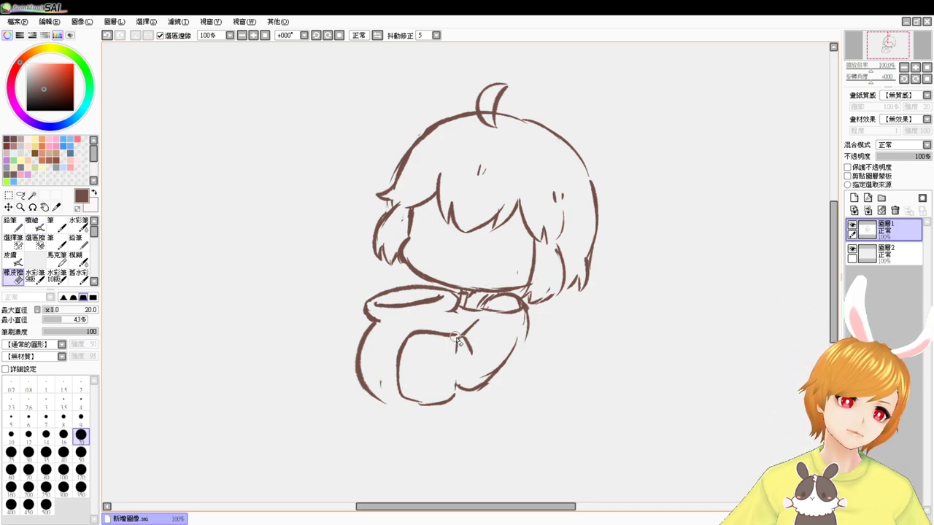
mouse_move(454, 336)
mouse_down()
mouse_move(421, 332)
mouse_move(450, 337)
mouse_up()
key(v)
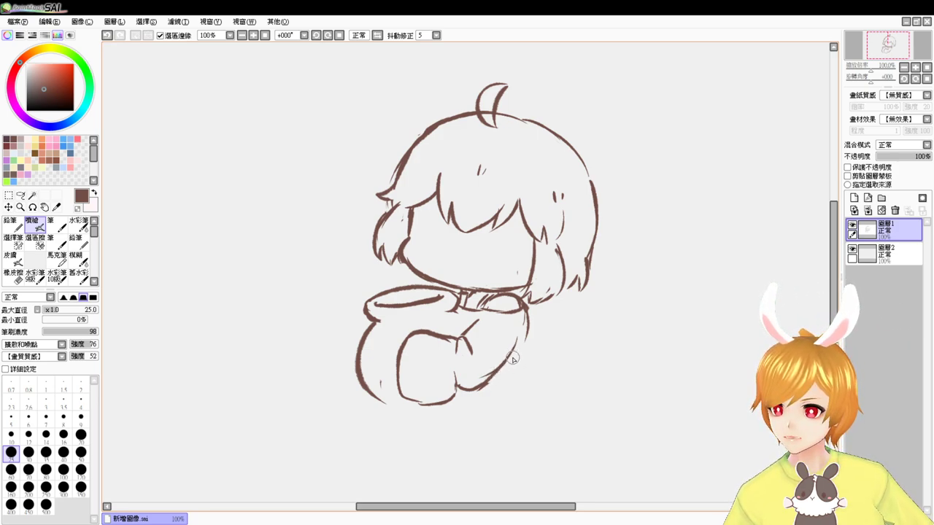
- Extend the back line downward beside the arm and connect the pot's rim to the elbow fold with a short curve
key(e)
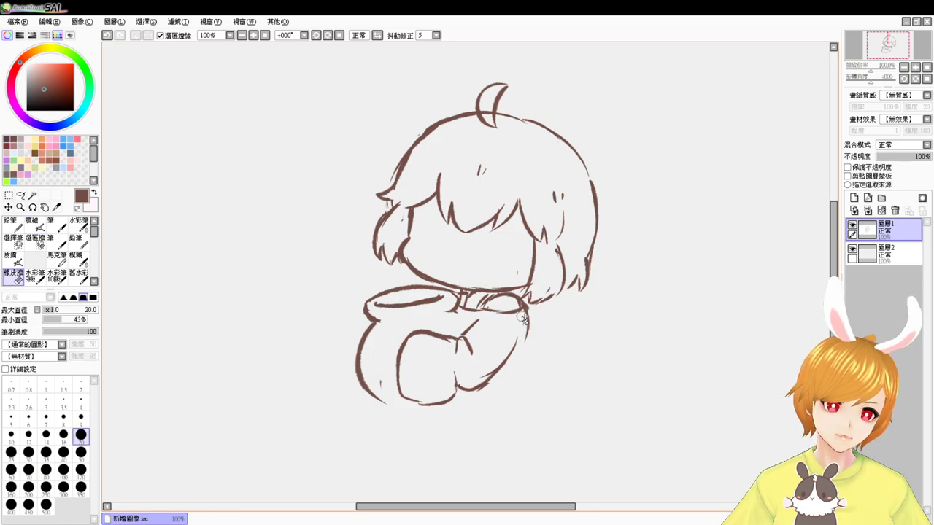
key(v)
drag(522, 318, 521, 363)
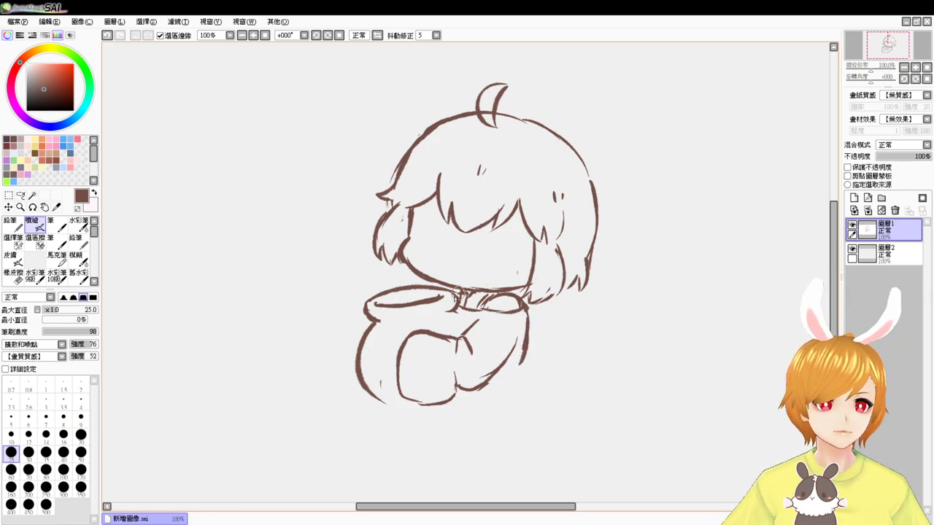
drag(453, 312, 467, 327)
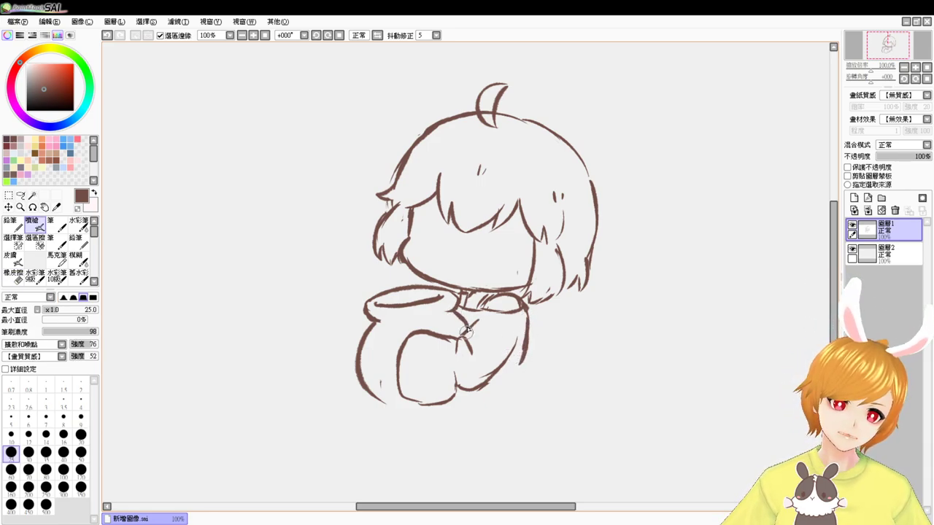
- Clean up the stray neck strokes and erase the middle of the chin line between the rim and the right collar loop
key(e)
key(e)
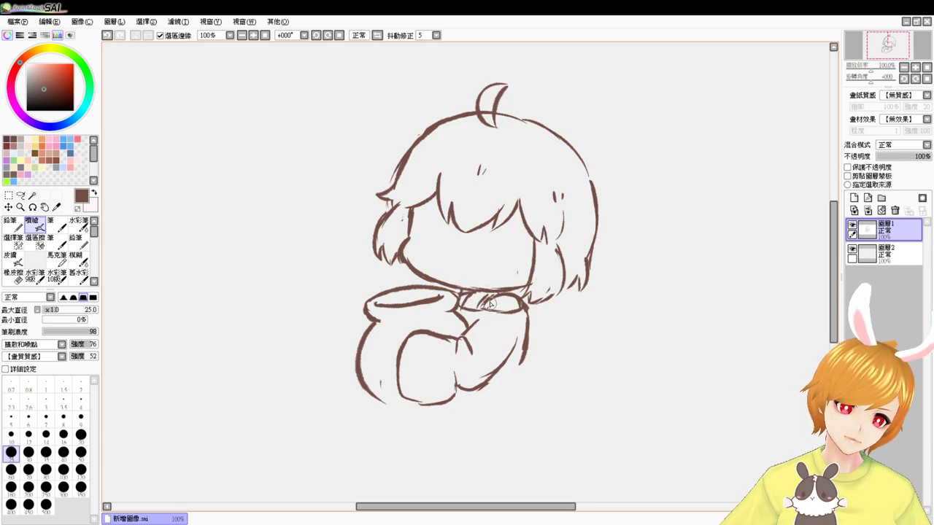
key(e)
key(e)
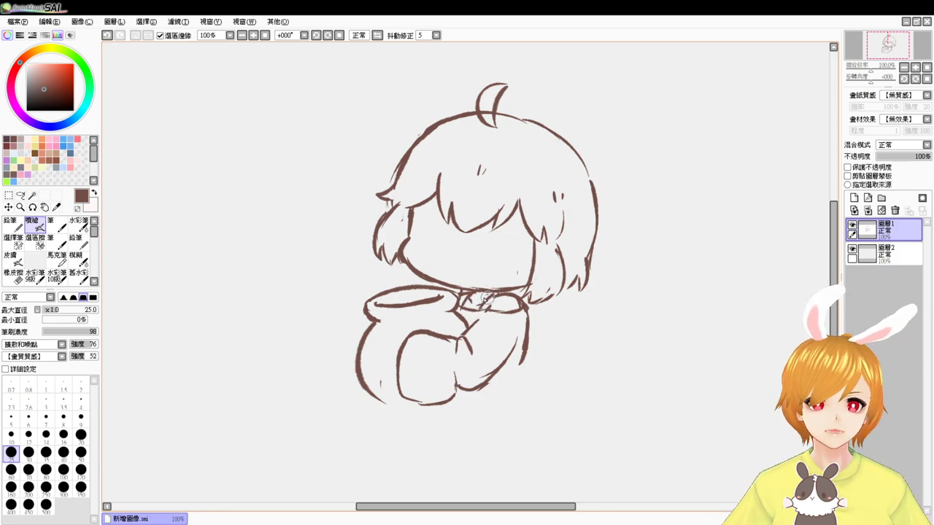
key(e)
drag(487, 290, 478, 292)
key(e)
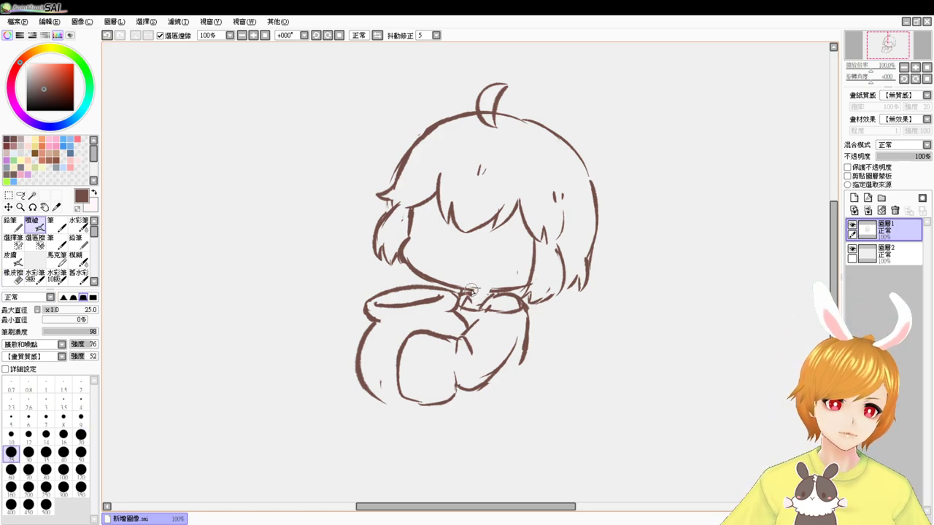
- Refine the short neck lines under the chin and redraw the inner edge of the right collar loop
key(e)
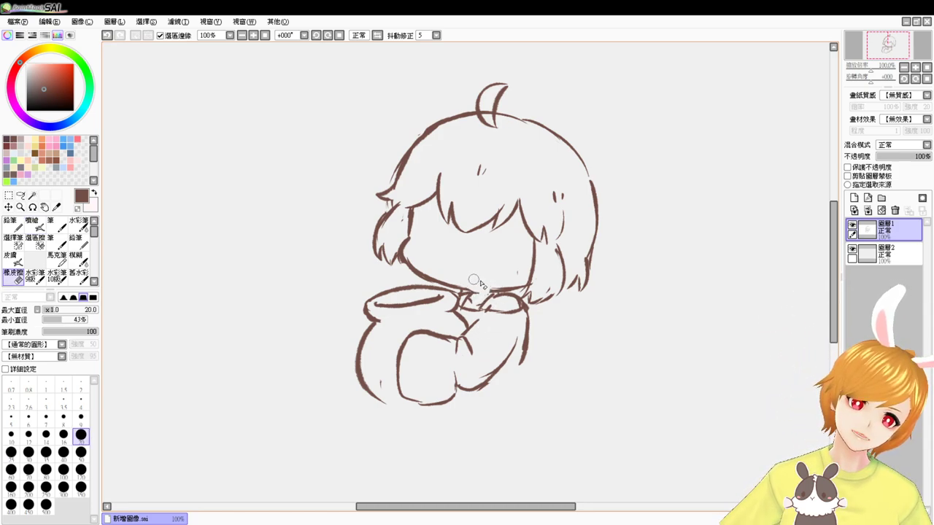
key(e)
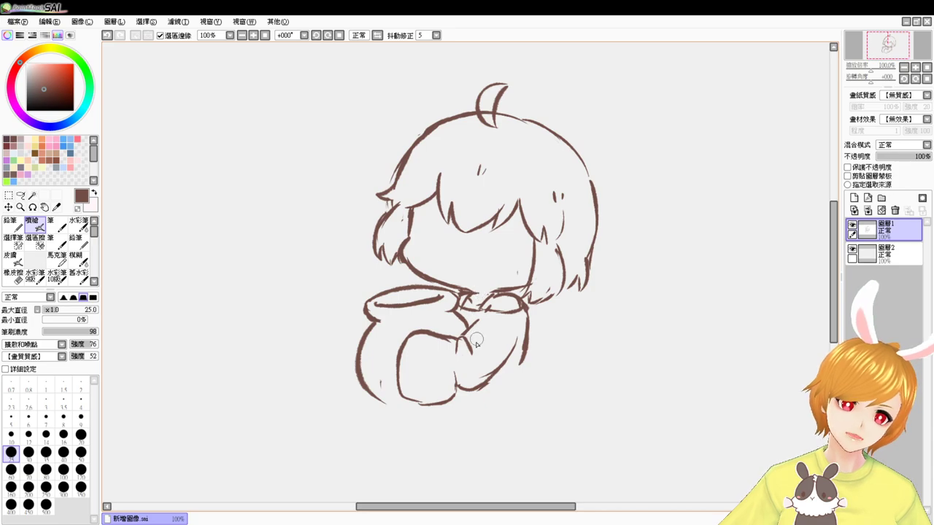
key(e)
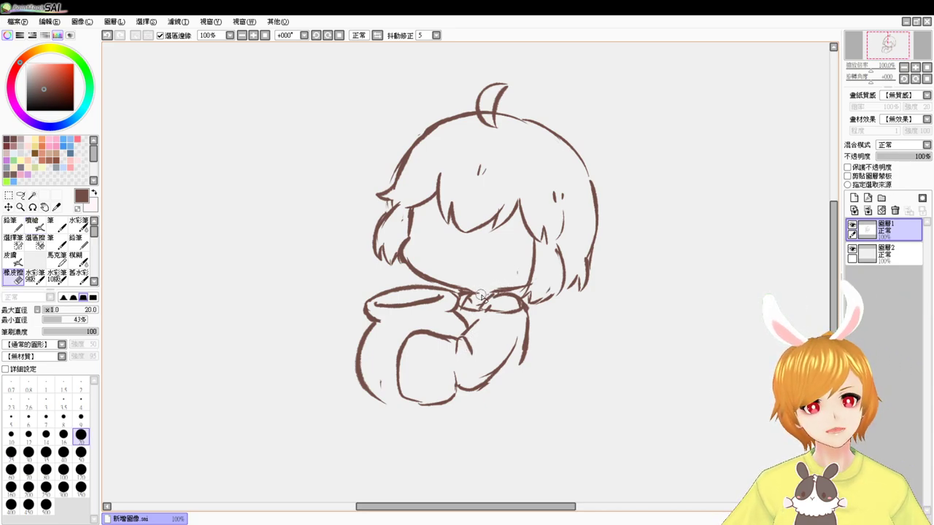
key(e)
mouse_move(502, 290)
mouse_down()
mouse_move(513, 289)
mouse_move(487, 309)
mouse_up()
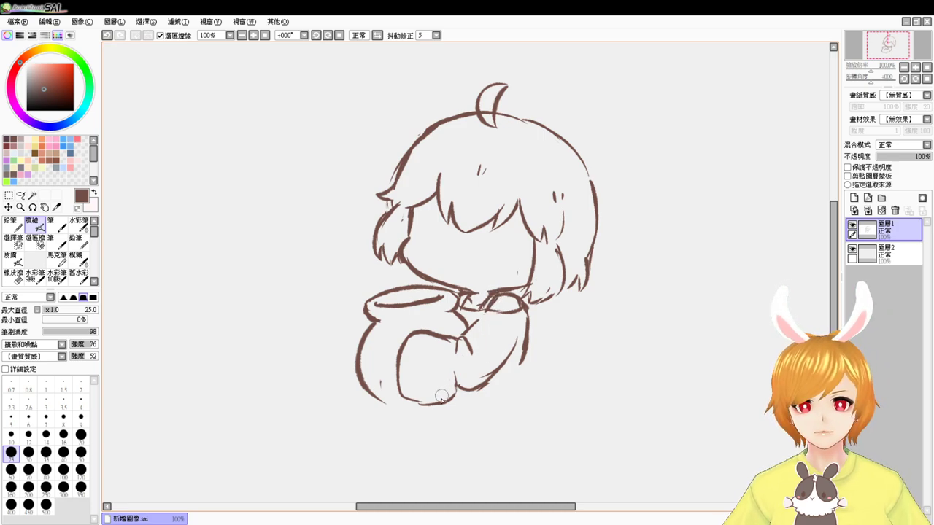
- Replace the bottom of the rounded arm shape with a new curve and extend the pot's left side around its base
key(e)
drag(412, 402, 443, 406)
key(b)
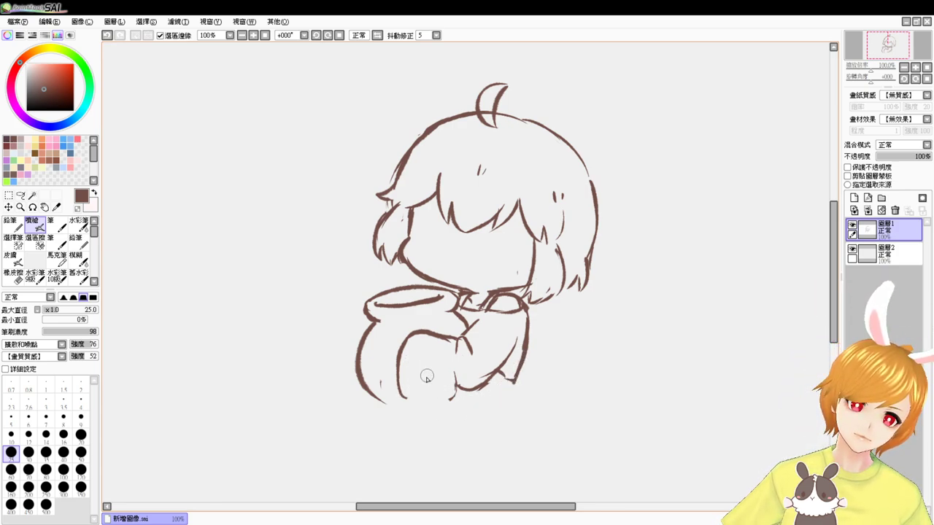
mouse_move(463, 429)
mouse_down()
mouse_move(442, 391)
mouse_move(465, 356)
mouse_up()
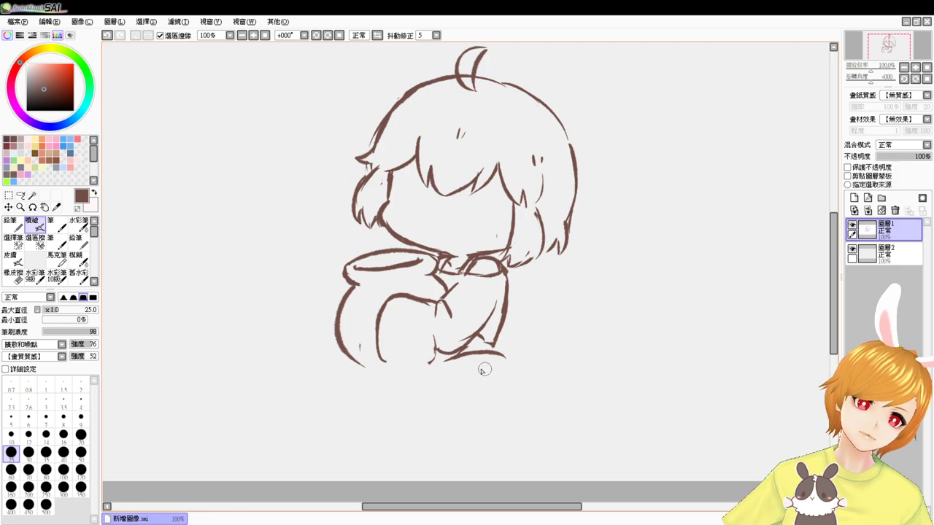
key(ctrl+z)
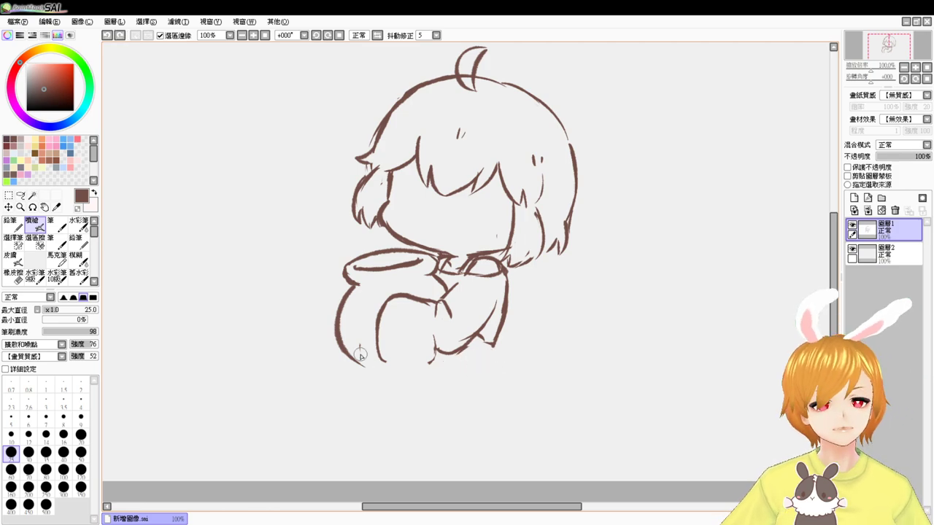
mouse_move(339, 338)
mouse_down()
mouse_move(372, 364)
mouse_move(382, 357)
mouse_move(350, 357)
mouse_move(435, 366)
mouse_up()
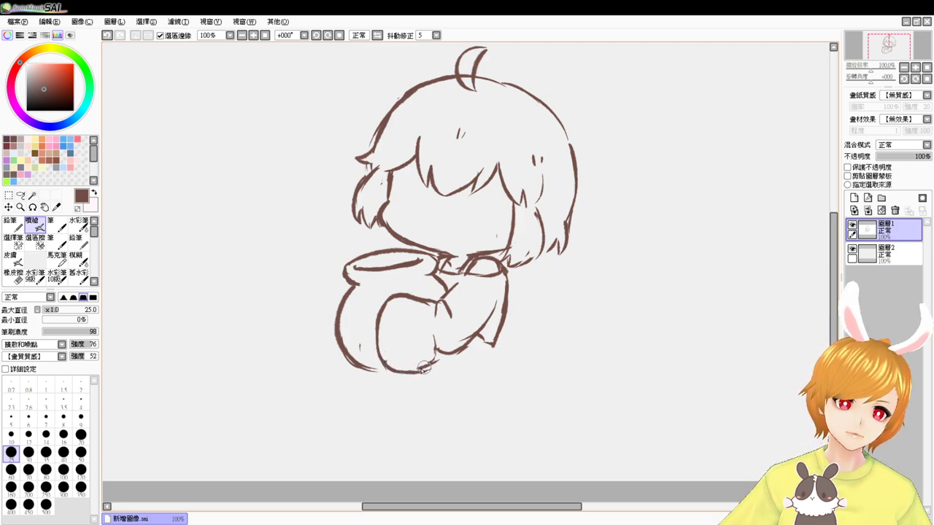
- Close the pot's base with a curved line running beneath the rounded arm shape
drag(429, 328, 436, 351)
key(ctrl+z)
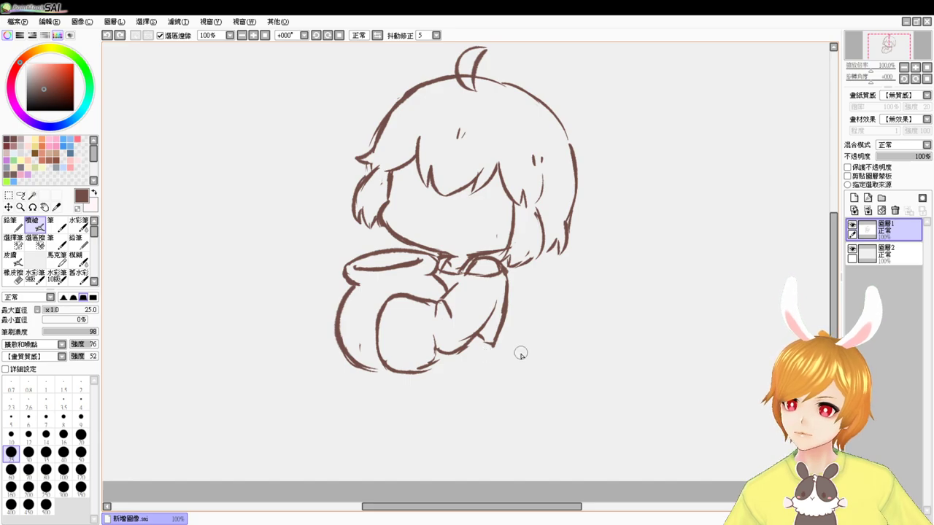
mouse_move(453, 362)
mouse_down()
mouse_move(482, 354)
mouse_move(456, 363)
mouse_move(504, 356)
mouse_up()
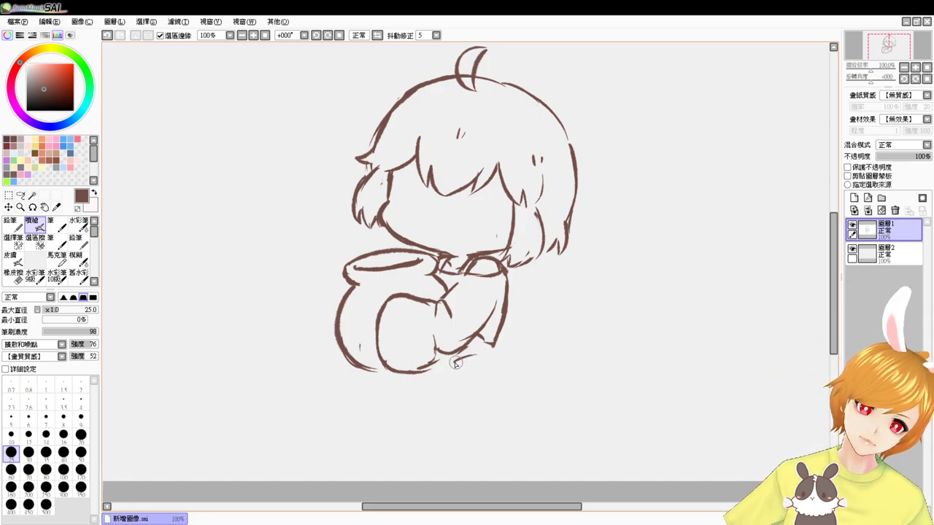
key(ctrl+z)
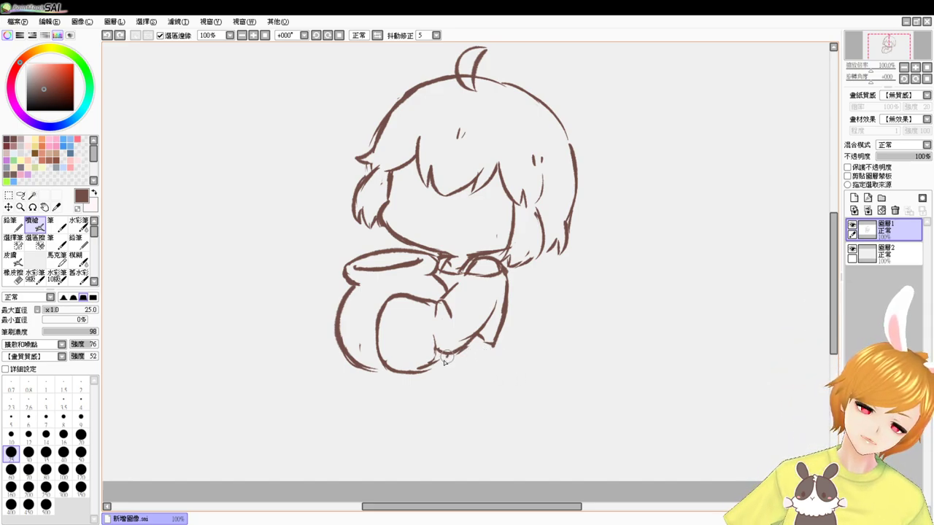
drag(446, 357, 430, 367)
key(ctrl+z)
drag(353, 376, 422, 364)
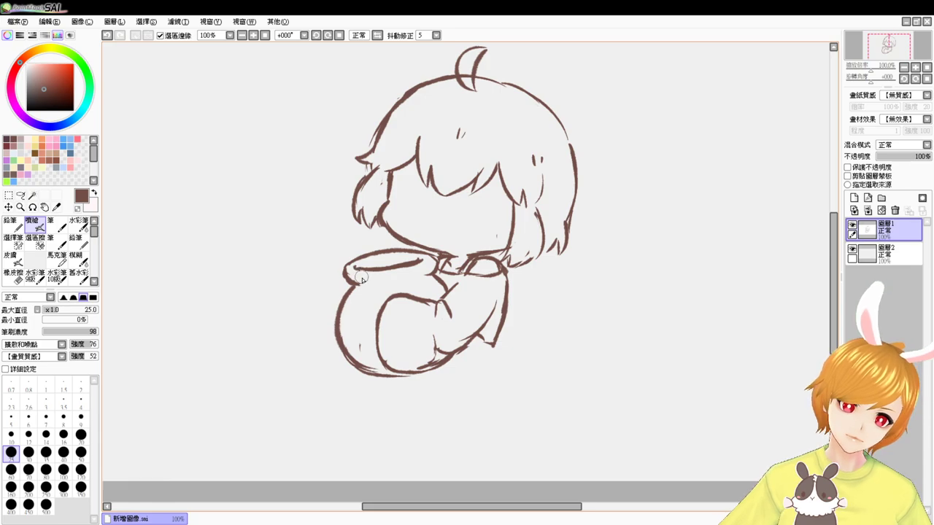
drag(362, 277, 391, 291)
drag(426, 265, 405, 286)
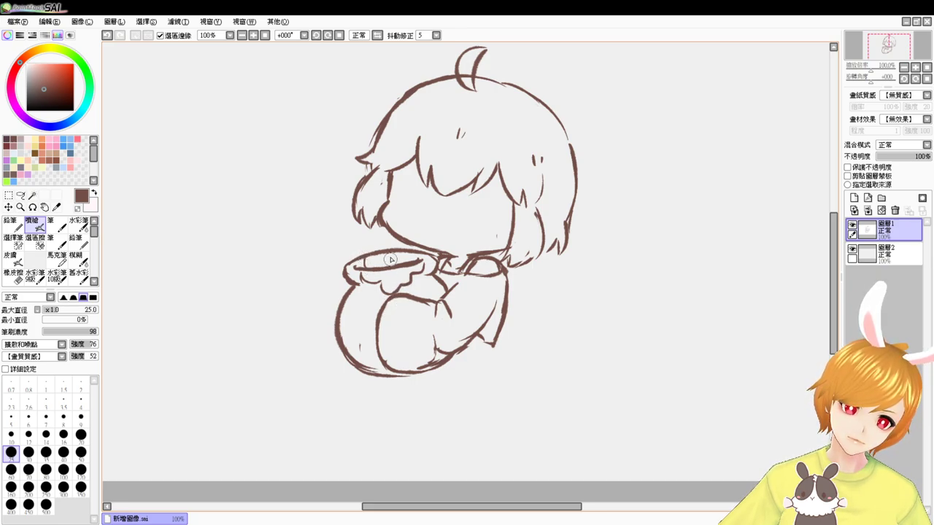
key(ctrl+z)
key(ctrl+z)
key(ctrl+z)
key(ctrl+z)
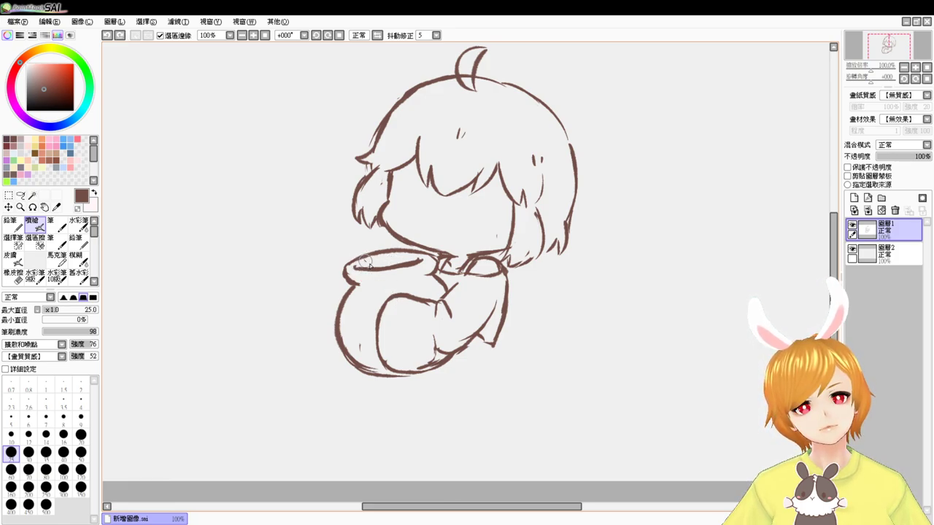
- Draw wavy honey drips over the pot's rim and an outlined letter H on the pot's left side
mouse_move(358, 265)
mouse_down()
mouse_move(381, 256)
mouse_move(402, 283)
mouse_move(423, 257)
mouse_up()
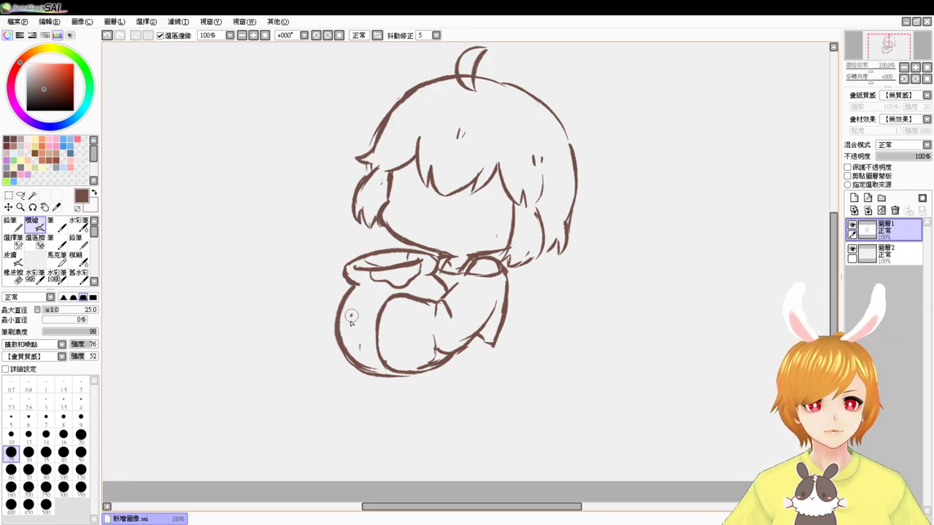
key(ctrl+z)
mouse_move(351, 317)
mouse_down()
mouse_move(356, 350)
mouse_move(352, 314)
mouse_move(362, 330)
mouse_move(377, 307)
mouse_up()
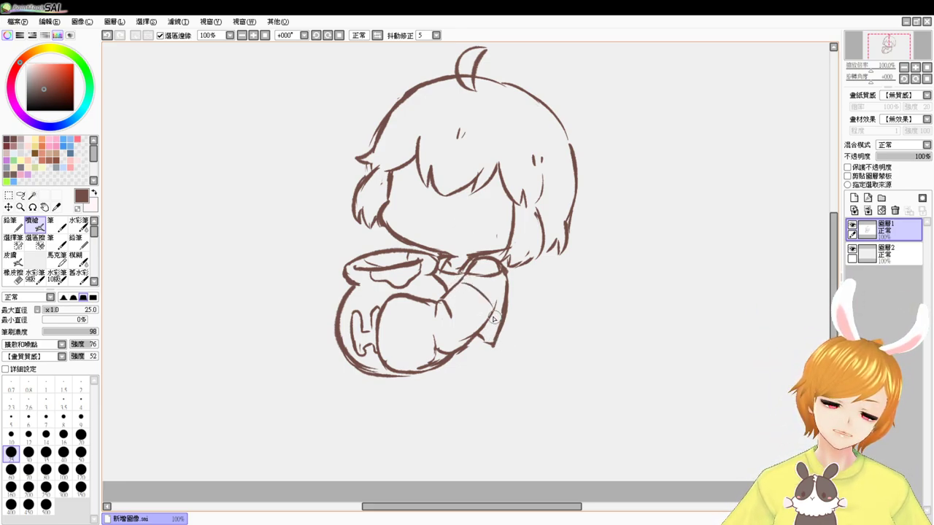
- Draw two curved stripes across the sleeve, one on the upper arm and one at the elbow, and fill them with hatching
drag(457, 286, 485, 322)
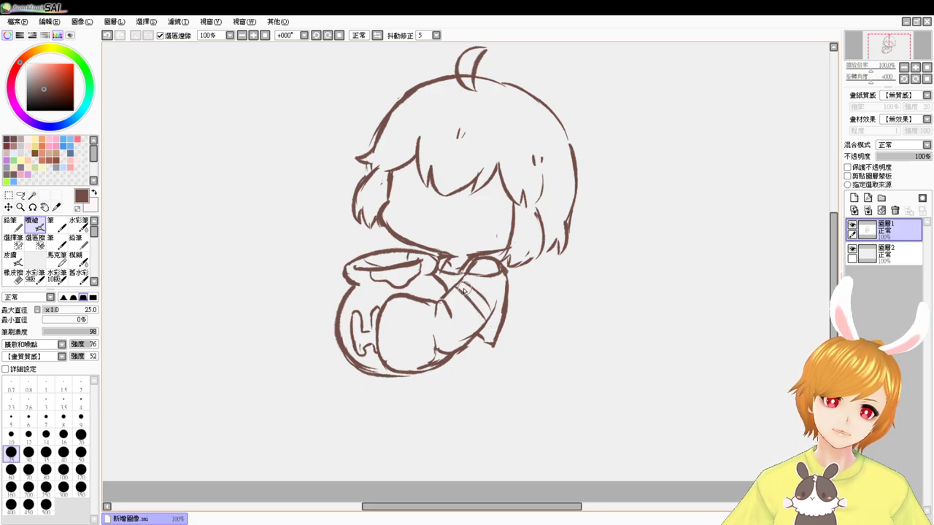
mouse_move(466, 287)
mouse_down()
mouse_move(486, 311)
mouse_move(437, 348)
mouse_up()
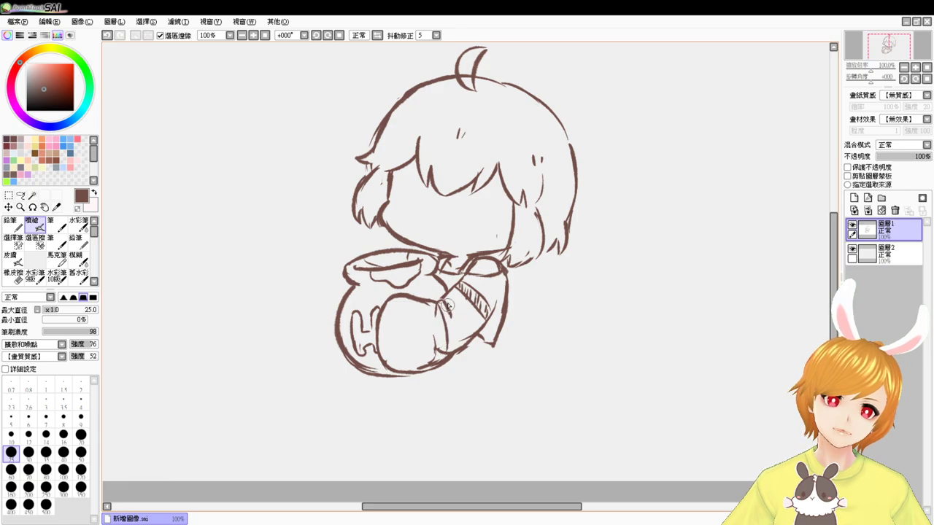
drag(442, 299, 453, 349)
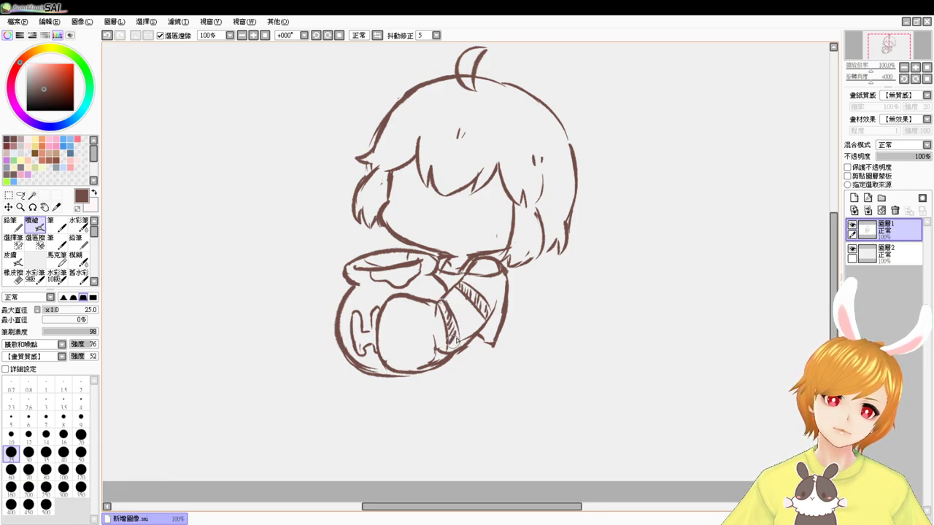
- Add a third curved, hatched stripe across the forearm inside the rounded arch
mouse_move(399, 297)
mouse_down()
mouse_move(425, 320)
mouse_move(417, 298)
mouse_move(437, 342)
mouse_up()
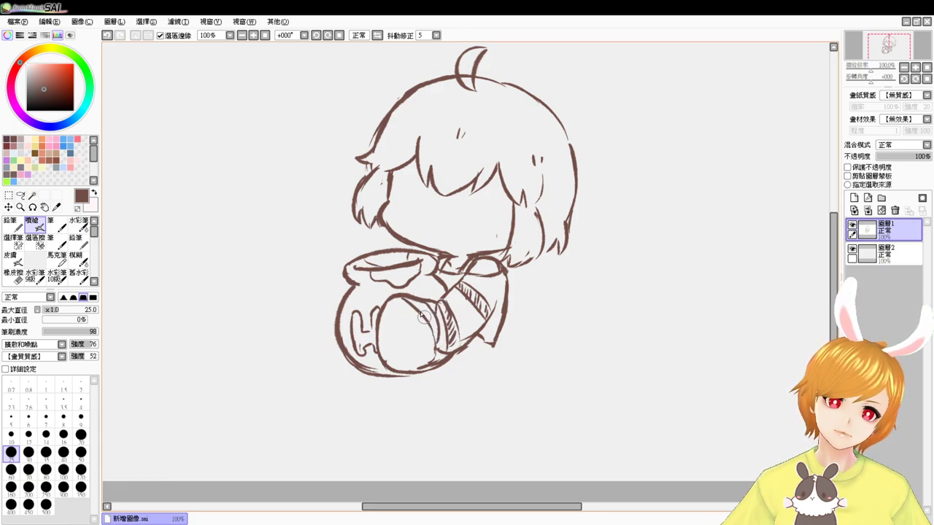
key(ctrl+z)
drag(416, 302, 439, 333)
key(ctrl+z)
key(ctrl+z)
drag(406, 299, 418, 306)
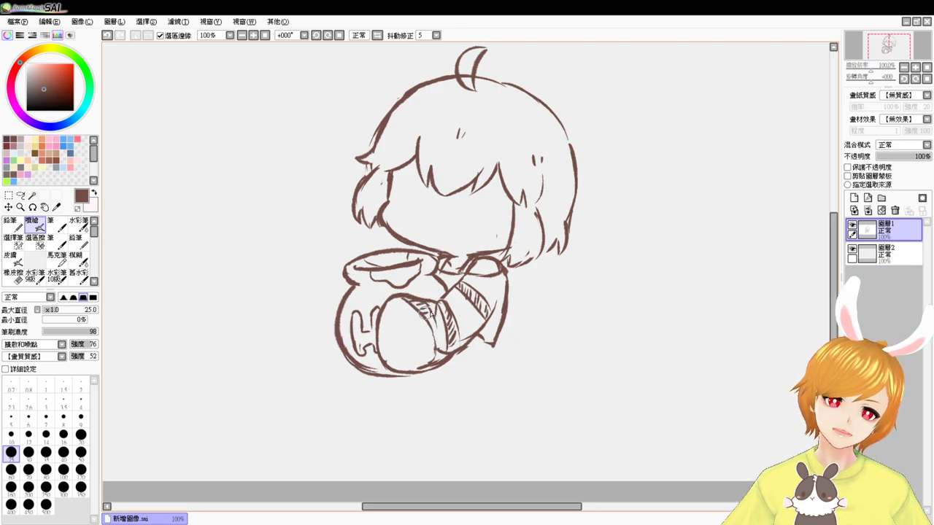
- Remove the hatched stripes from the forearm inside the rounded arch
mouse_move(380, 335)
mouse_down()
mouse_move(423, 336)
mouse_move(382, 350)
mouse_move(420, 346)
mouse_move(394, 345)
mouse_up()
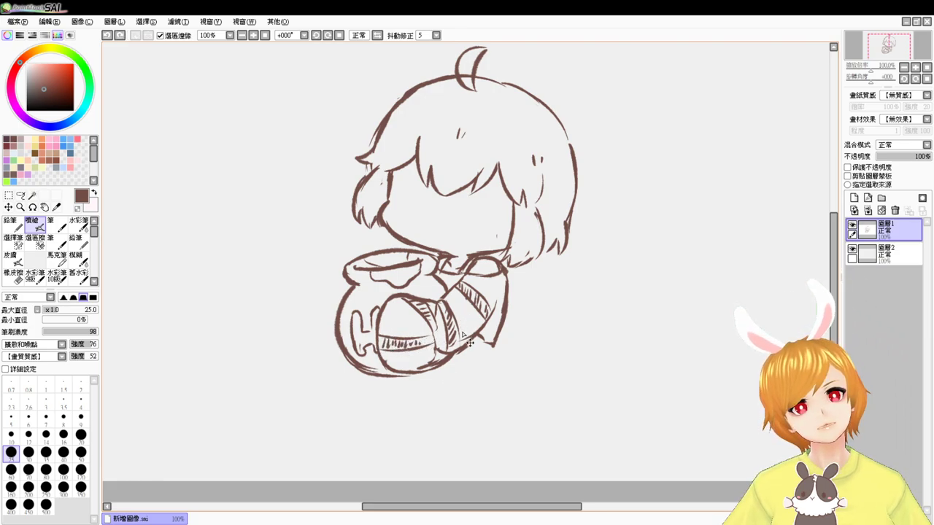
key(ctrl+z)
key(ctrl+z)
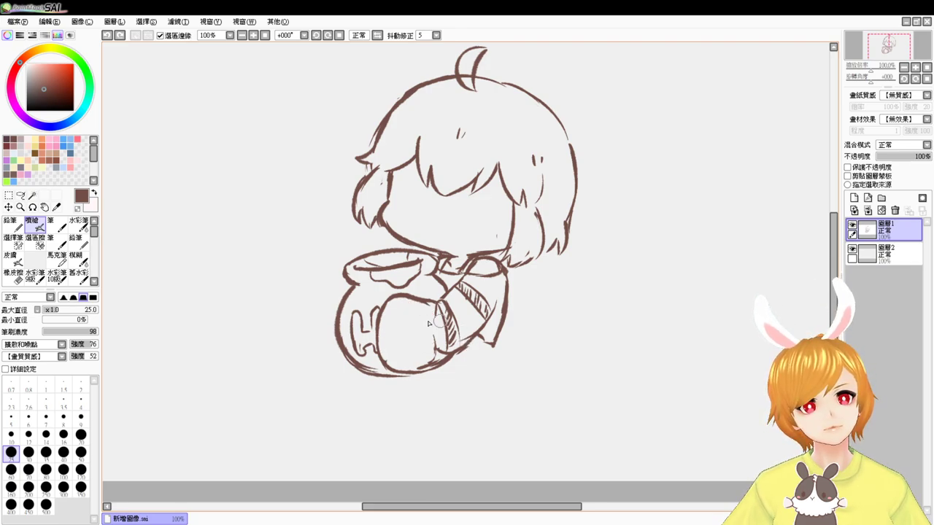
- Draw a long curved line diagonally across the rounded forearm and fill the stripe beneath it with short hatching strokes
mouse_move(382, 311)
mouse_down()
mouse_move(410, 316)
mouse_move(429, 336)
mouse_up()
key(ctrl+z)
drag(384, 310, 435, 354)
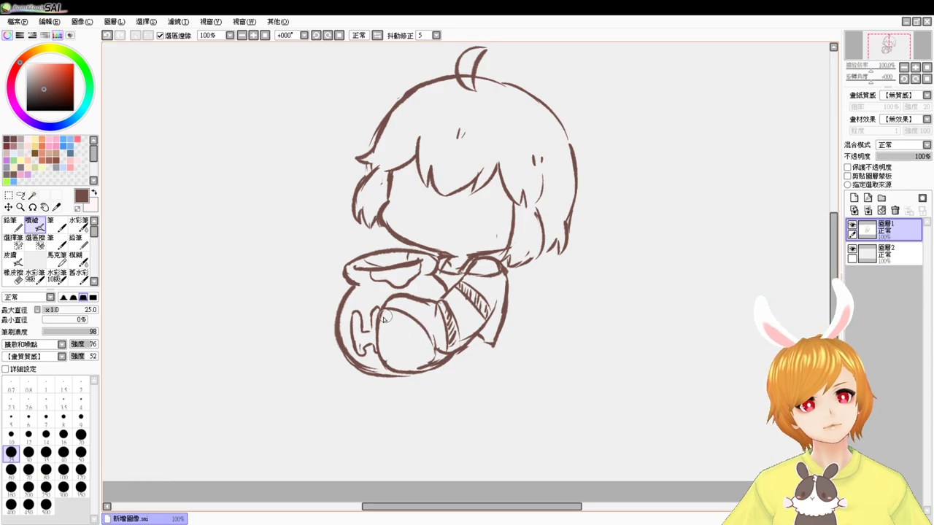
mouse_move(379, 326)
mouse_down()
mouse_move(414, 341)
mouse_move(385, 326)
mouse_up()
drag(389, 315, 394, 326)
drag(397, 318, 399, 327)
drag(401, 319, 406, 332)
drag(410, 324, 416, 338)
drag(419, 330, 420, 341)
drag(423, 336, 427, 351)
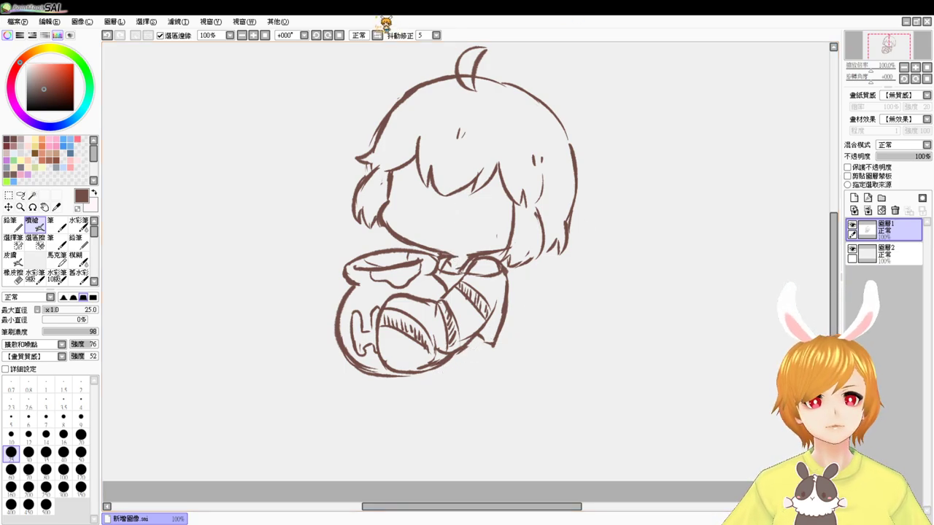
click(275, 2)
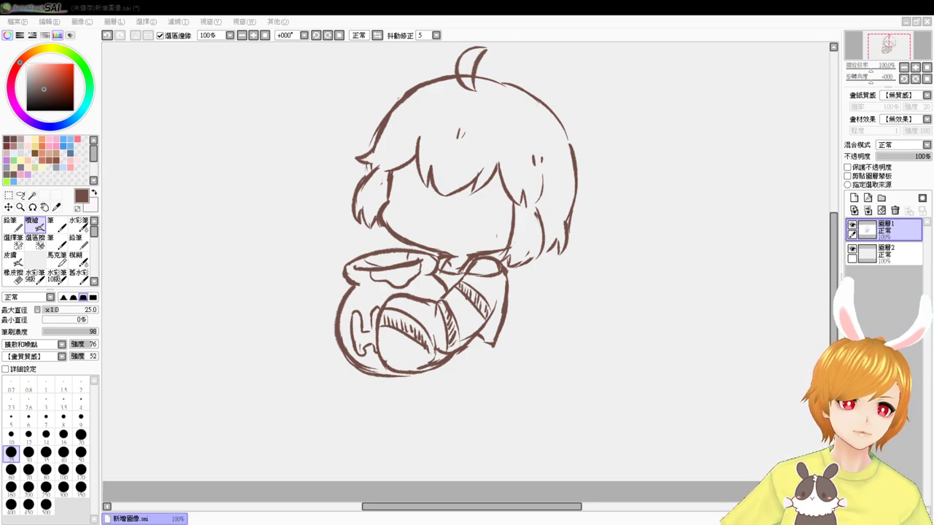
click(741, 352)
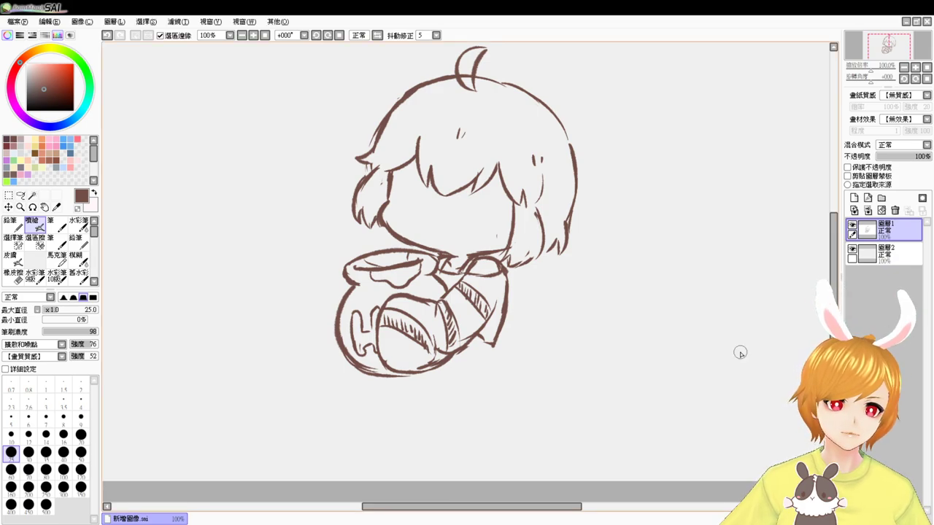
- Draw the curved upper edge of a foot beneath the sleeve, beside the pot's base
drag(442, 363, 520, 362)
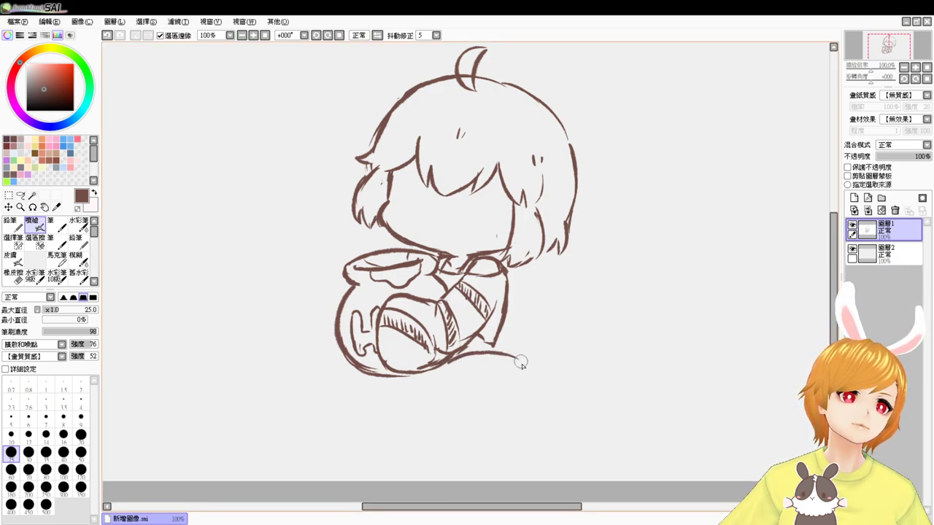
key(ctrl+z)
drag(461, 351, 508, 357)
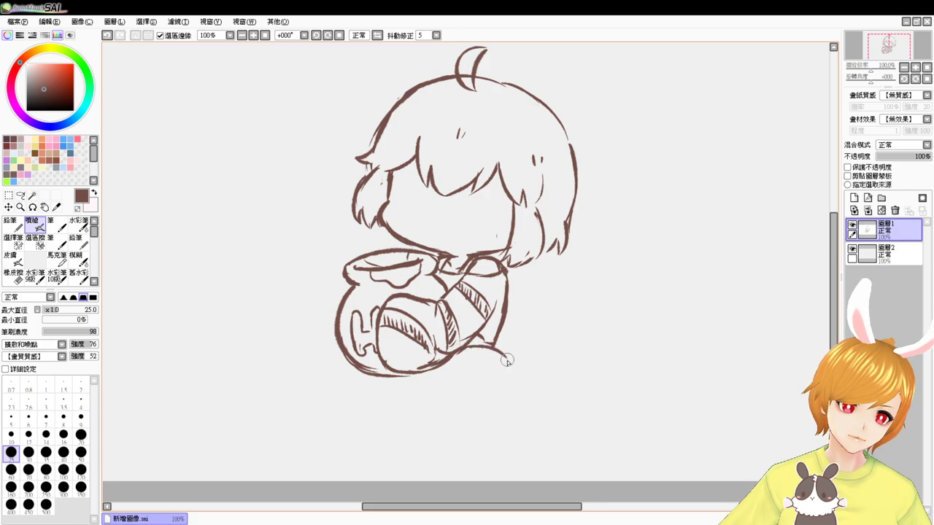
mouse_move(446, 371)
mouse_down()
mouse_move(496, 370)
mouse_move(511, 361)
mouse_up()
key(ctrl+z)
key(ctrl+z)
key(ctrl+z)
key(ctrl+z)
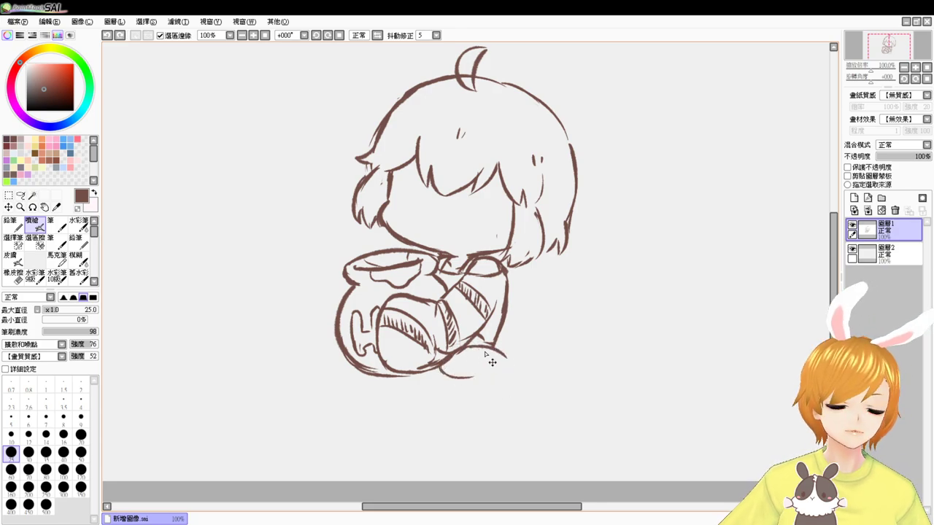
drag(424, 377, 464, 389)
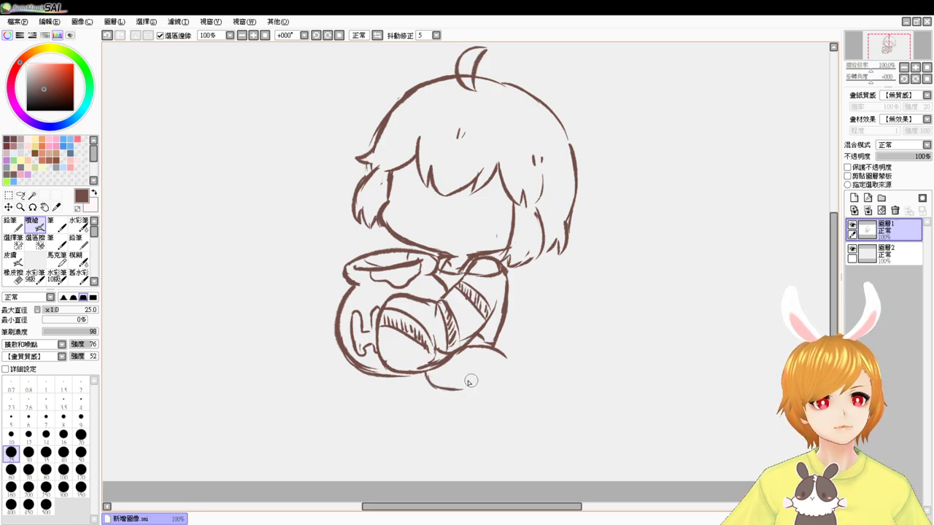
key(ctrl+z)
- Complete the foot's rounded outline with a dividing line across it, and erase the stray marks near its heel
mouse_move(450, 353)
mouse_down()
mouse_move(446, 375)
mouse_move(442, 355)
mouse_move(445, 371)
mouse_move(442, 362)
mouse_move(479, 375)
mouse_move(447, 380)
mouse_move(513, 367)
mouse_up()
key(e)
key(b)
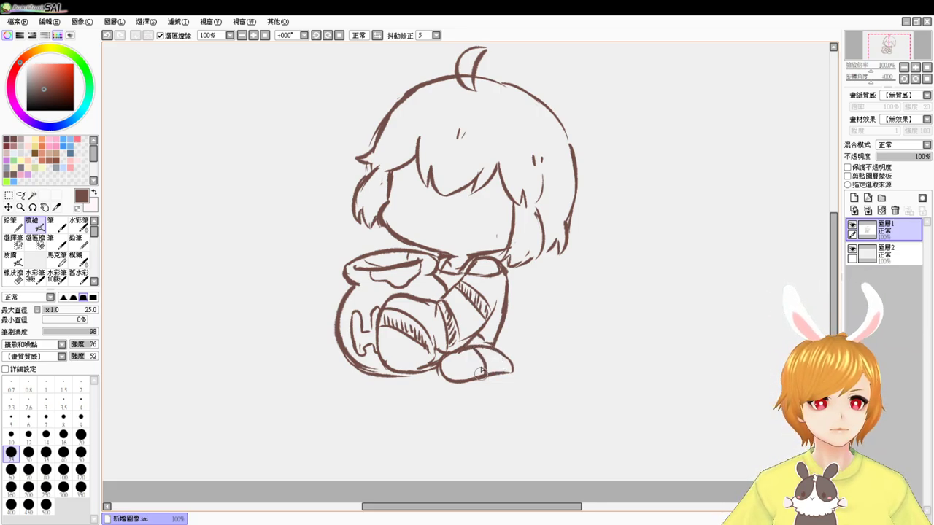
key(e)
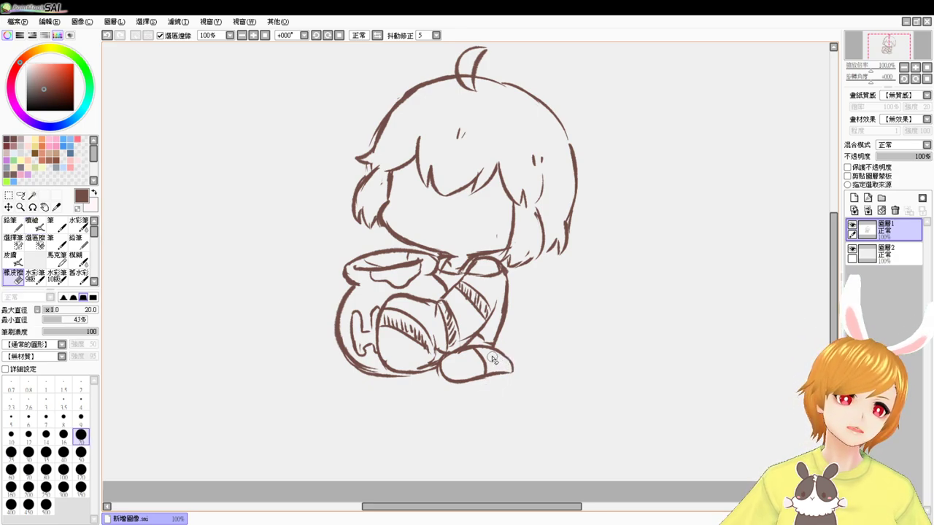
drag(495, 357, 506, 360)
key(b)
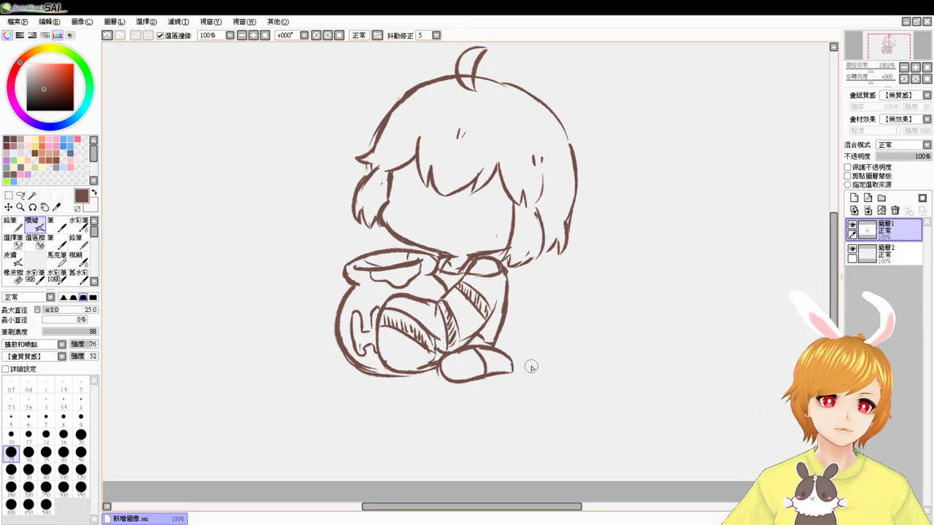
- Lasso the foot, enlarge it slightly and shift it closer to the pot, and clear the selection
click(21, 196)
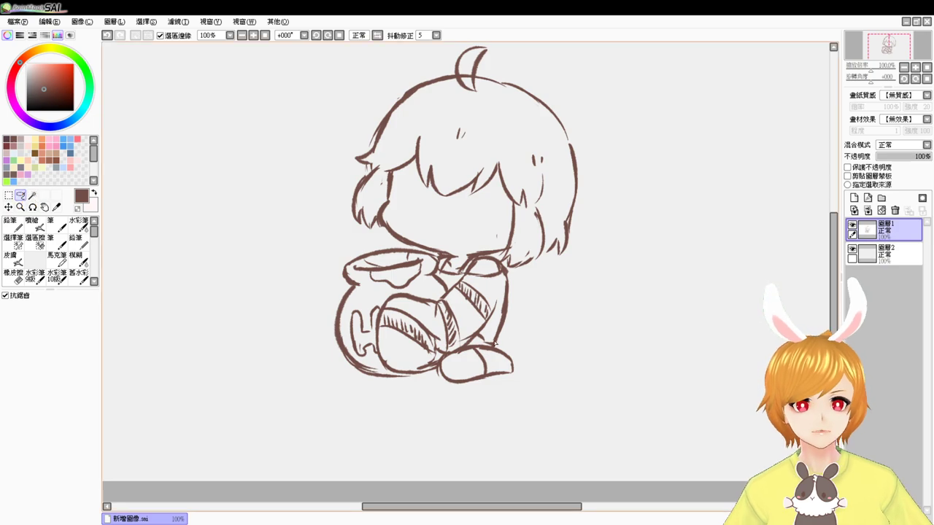
mouse_move(435, 369)
mouse_down()
mouse_move(531, 382)
mouse_move(532, 372)
mouse_move(517, 385)
mouse_move(418, 394)
mouse_up()
key(ctrl+t)
drag(477, 373, 493, 374)
key(Return)
key(ctrl+d)
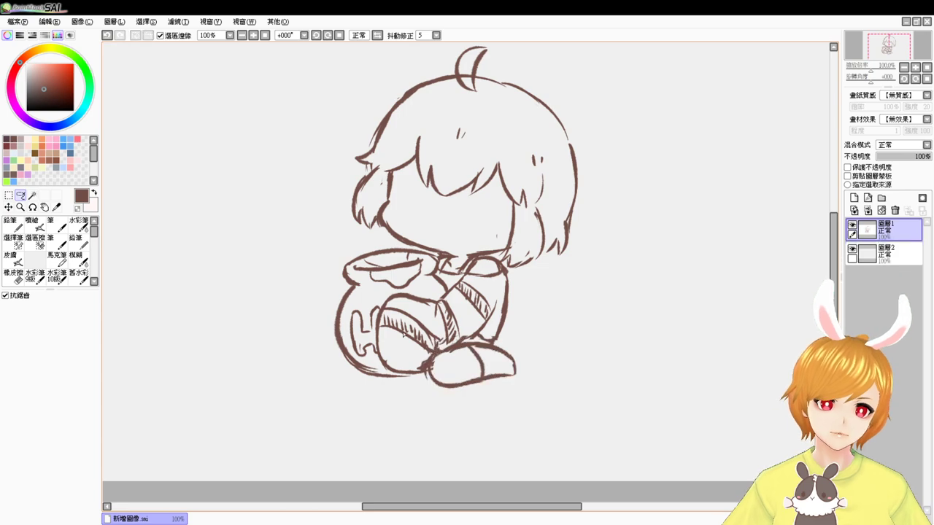
- Clean up the overlapping lines above the foot and draw hatched stripes on the strip of body behind the sleeve
click(40, 228)
key(e)
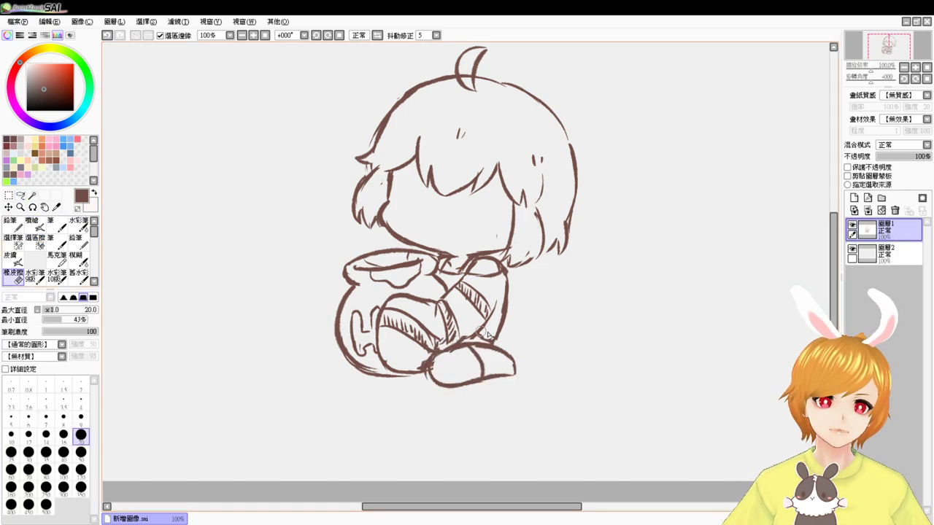
key(v)
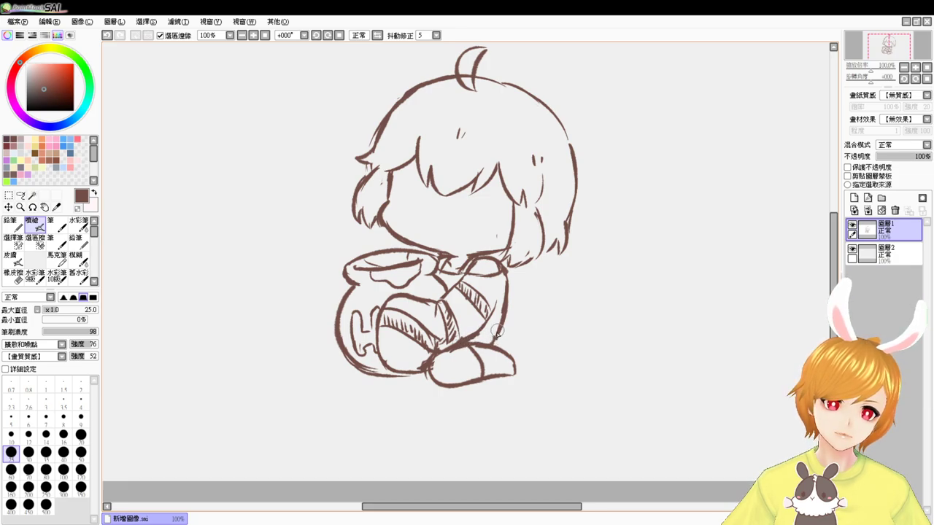
drag(487, 326, 493, 322)
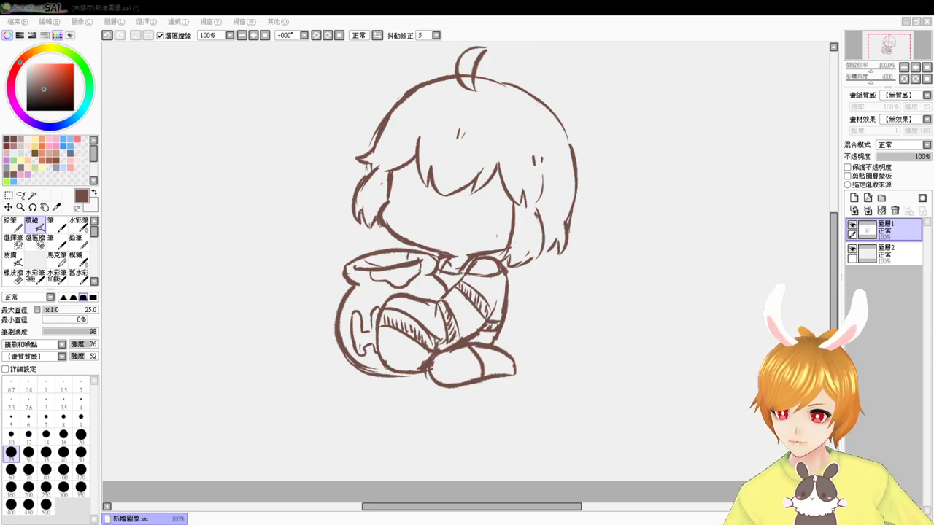
key(alt+Tab)
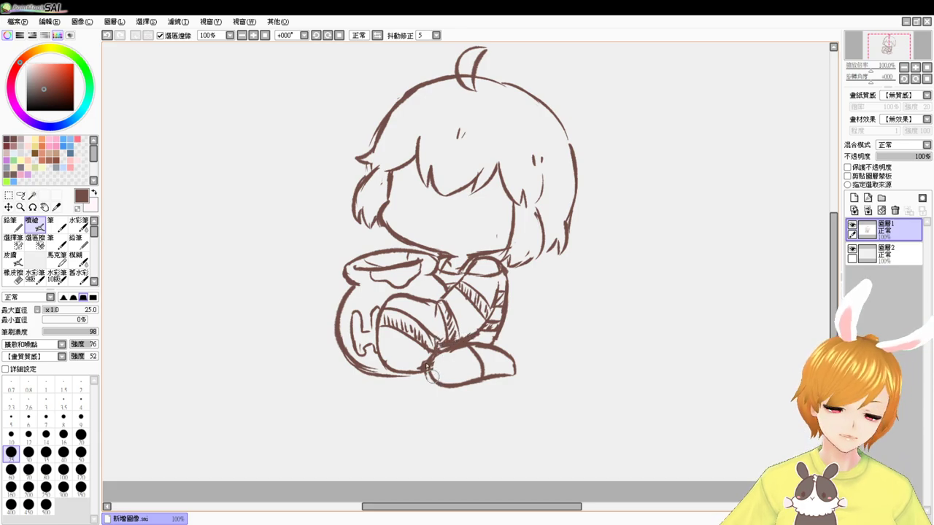
drag(345, 291, 322, 333)
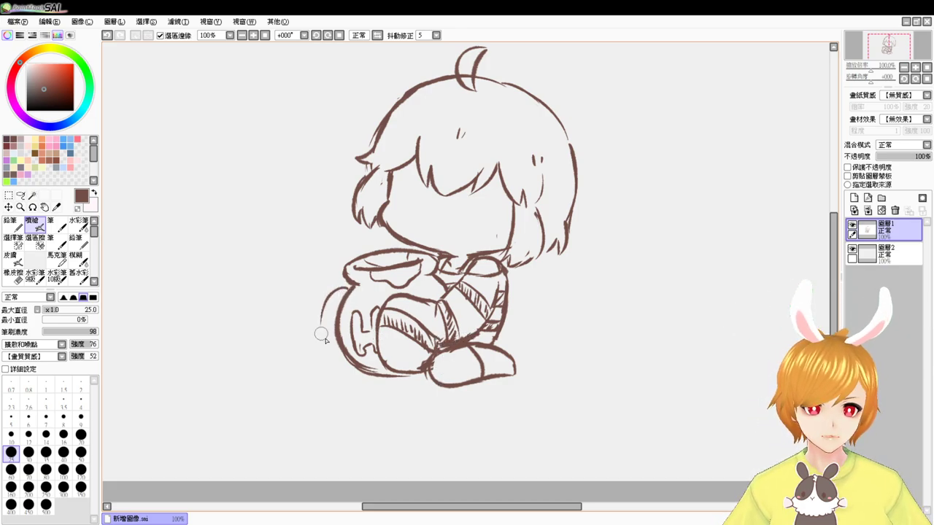
key(ctrl+z)
drag(347, 293, 333, 348)
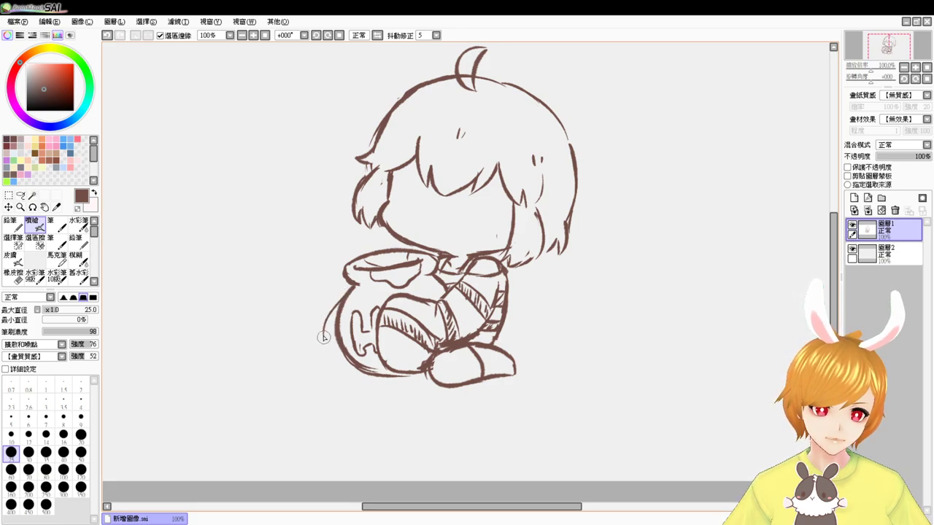
key(ctrl+z)
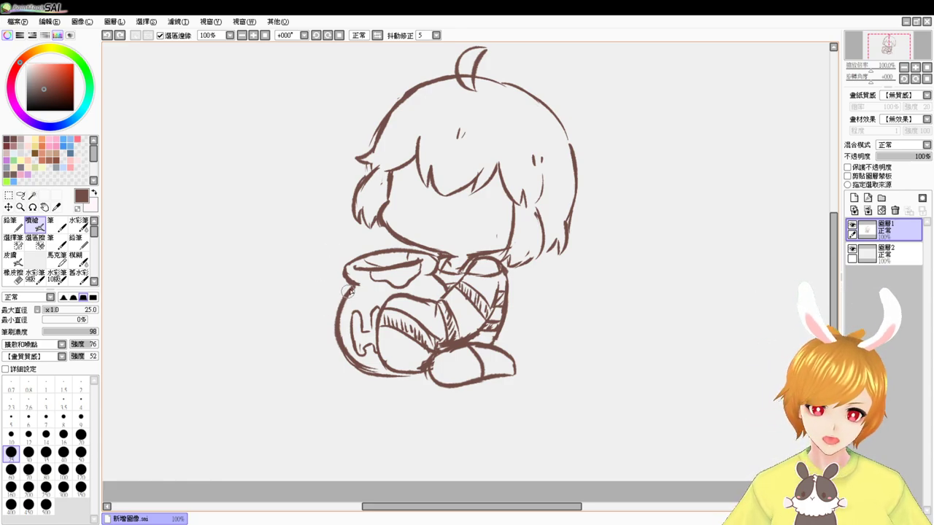
- Draw a short curved line hugging the outside of the pot's upper-left side
mouse_move(354, 283)
mouse_down()
mouse_move(331, 313)
mouse_move(335, 297)
mouse_move(341, 308)
mouse_move(335, 294)
mouse_move(332, 312)
mouse_move(333, 300)
mouse_move(337, 331)
mouse_up()
key(ctrl+z)
key(ctrl+z)
key(ctrl+z)
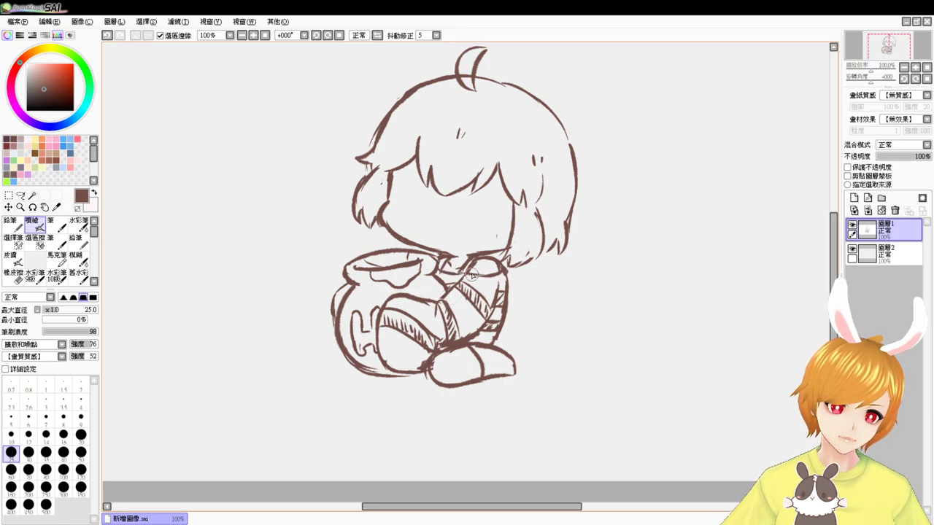
- Erase and redraw the rounded shoulder line where the sleeve meets the hair
key(e)
key(e)
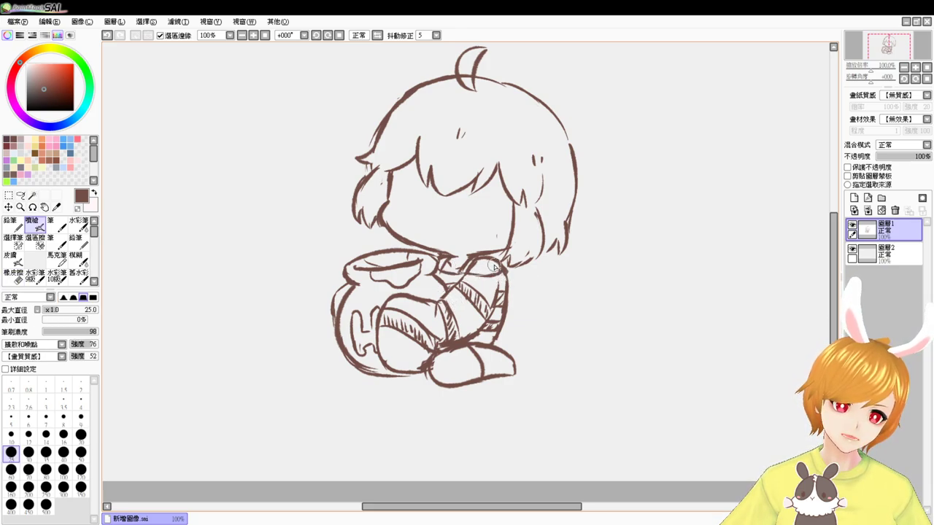
key(ctrl+z)
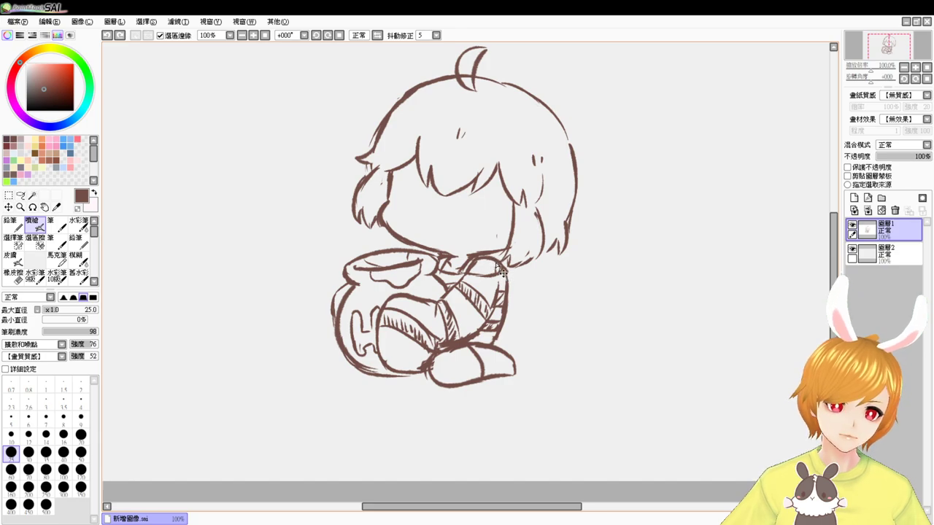
key(ctrl+y)
key(e)
drag(502, 269, 505, 274)
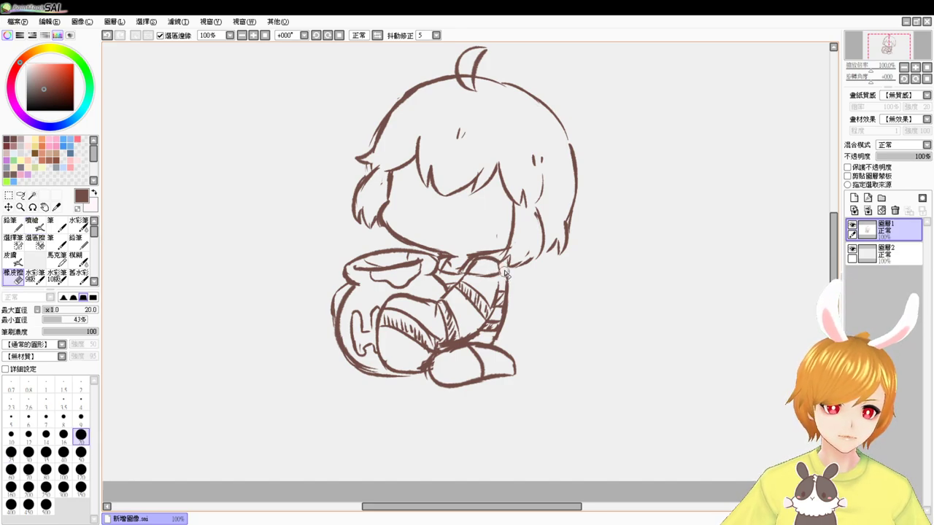
key(e)
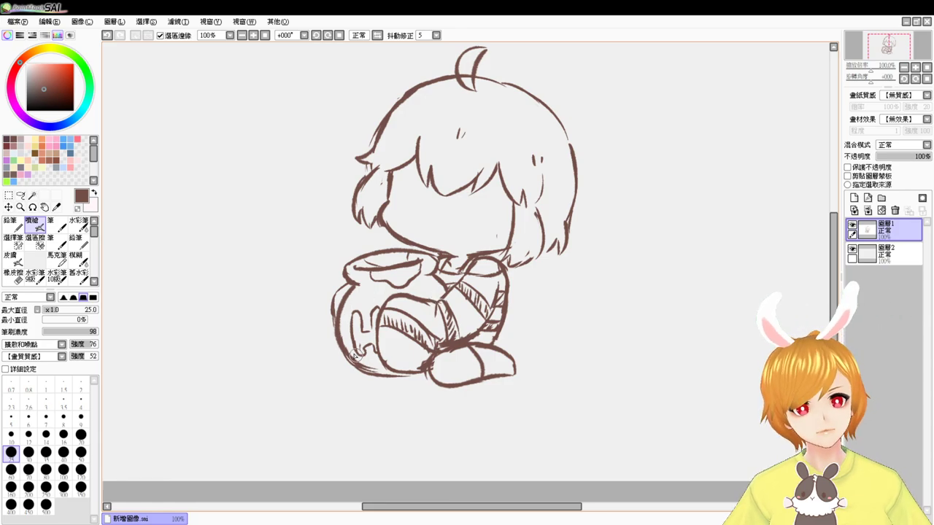
- Draw a curved line along the outside of the pot's lower-left base
mouse_move(344, 339)
mouse_down()
mouse_move(311, 348)
mouse_move(349, 365)
mouse_up()
key(ctrl+z)
key(ctrl+z)
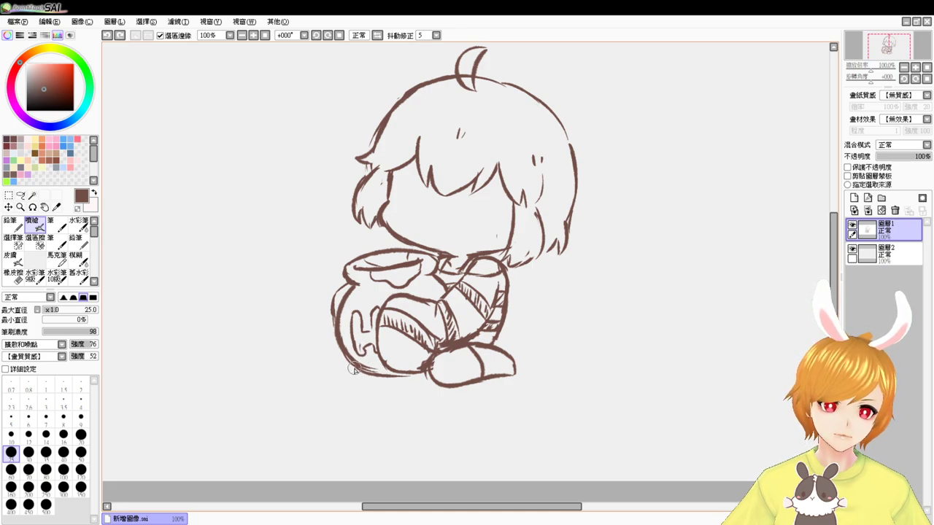
drag(357, 370, 404, 381)
- Erase the wavy honey drip below the pot's rim and redraw it with one small drip on the left
key(e)
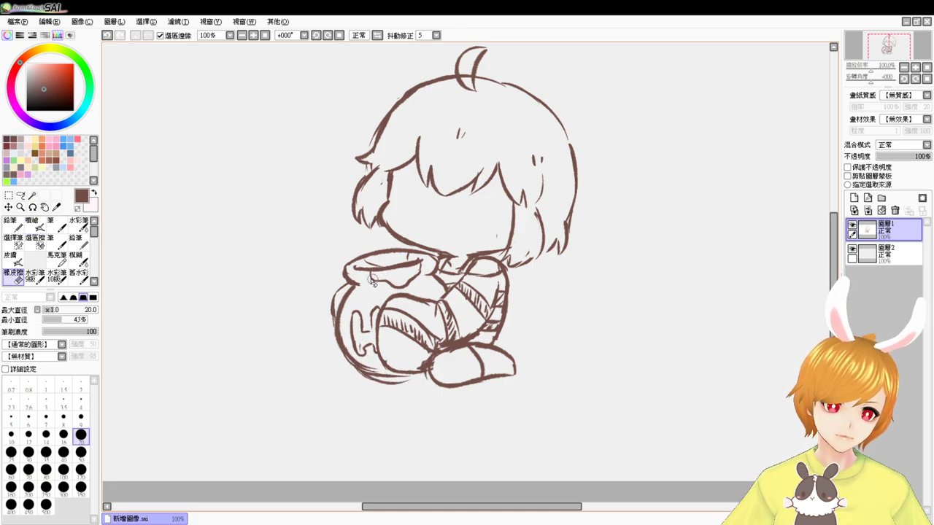
mouse_move(377, 276)
mouse_down()
mouse_move(360, 289)
mouse_move(399, 282)
mouse_move(361, 298)
mouse_move(352, 289)
mouse_move(356, 296)
mouse_move(413, 279)
mouse_up()
key(b)
key(ctrl+z)
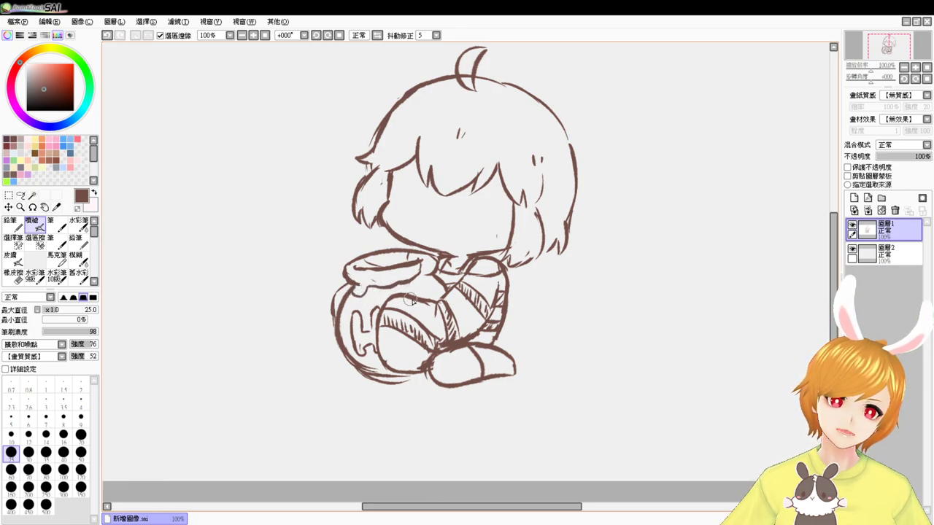
key(e)
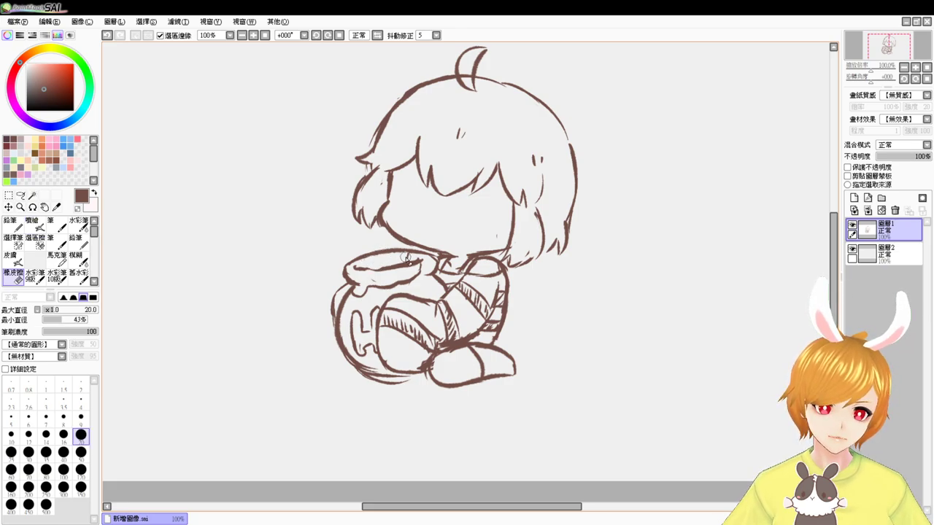
key(e)
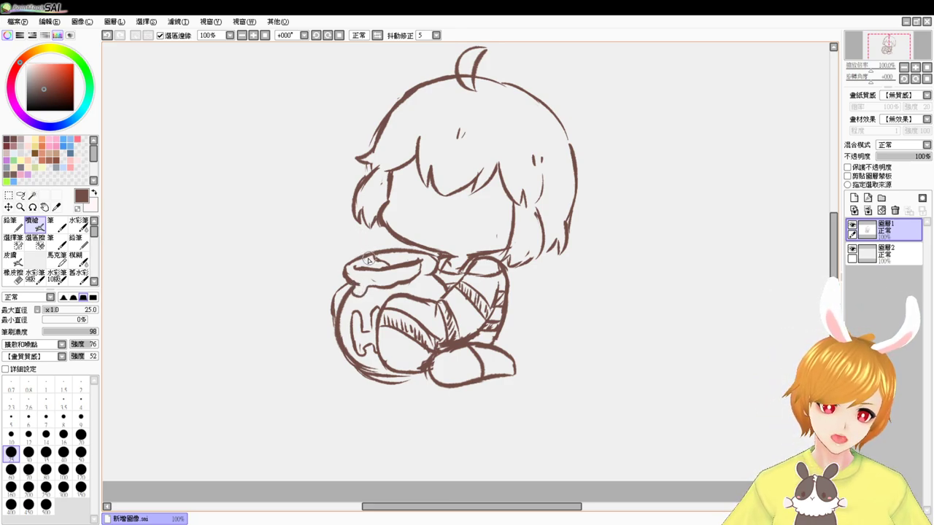
- Erase part of the rim's left end and draw a lobed, hand-like shape reaching over the pot's edge
key(e)
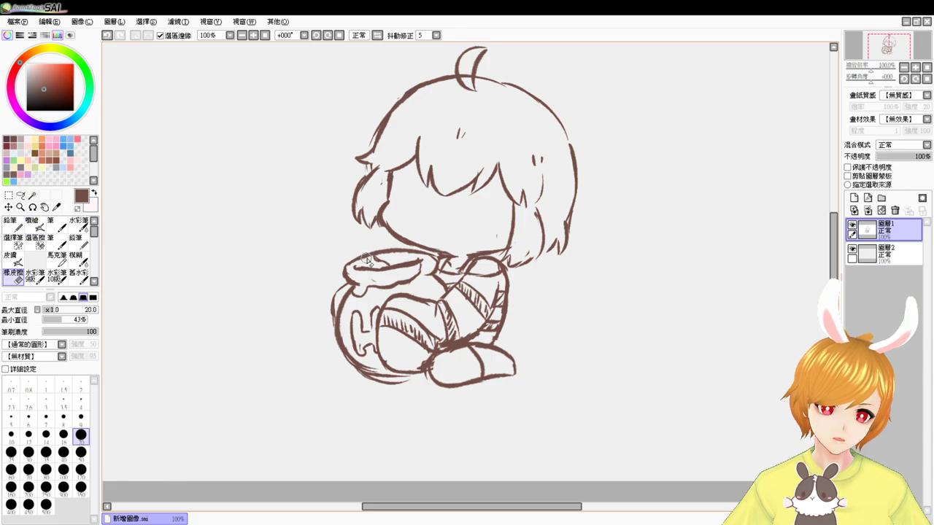
key(v)
mouse_move(373, 258)
mouse_down()
mouse_move(358, 240)
mouse_move(336, 257)
mouse_move(337, 271)
mouse_move(350, 267)
mouse_up()
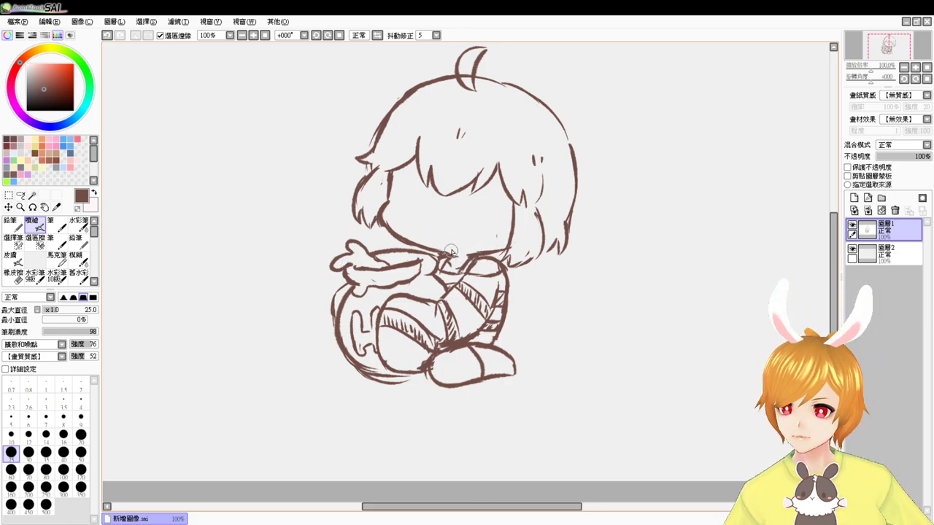
key(e)
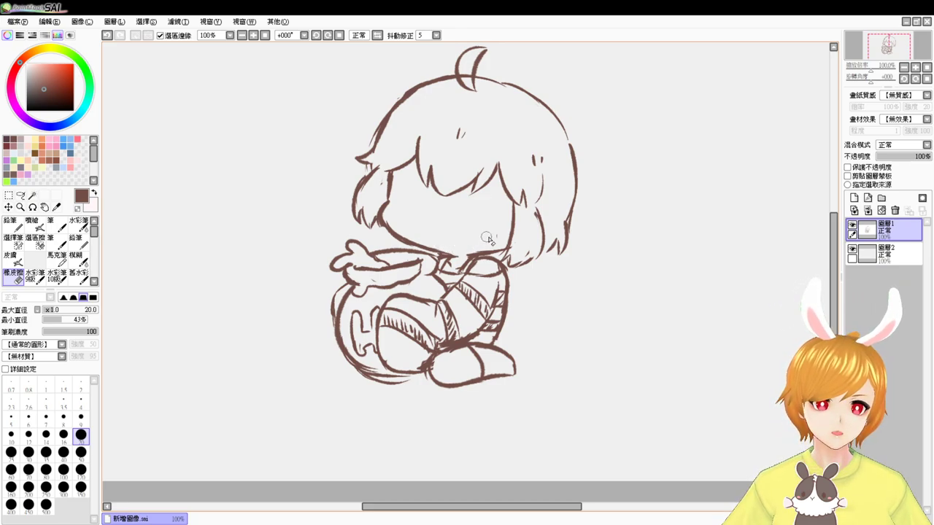
- Erase and redraw the jaw line where it meets the side lock above the shoulder
key(b)
key(e)
key(b)
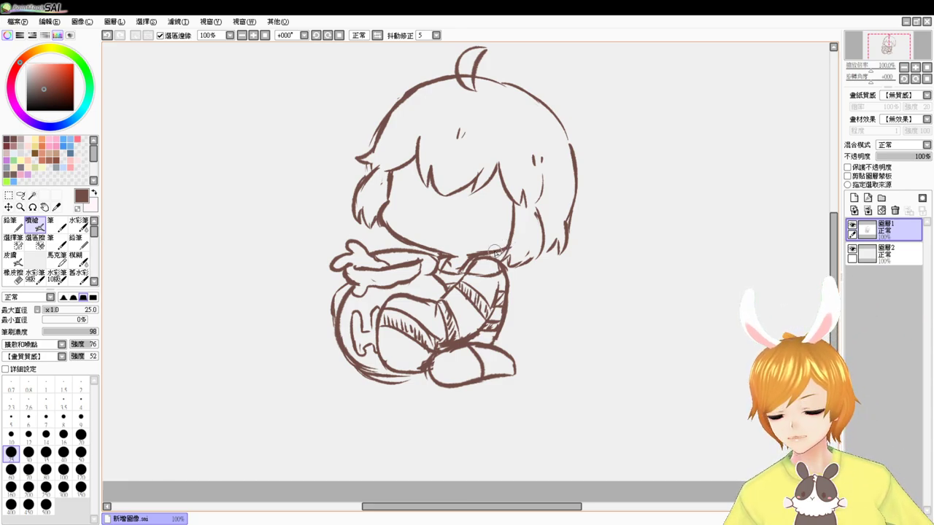
key(e)
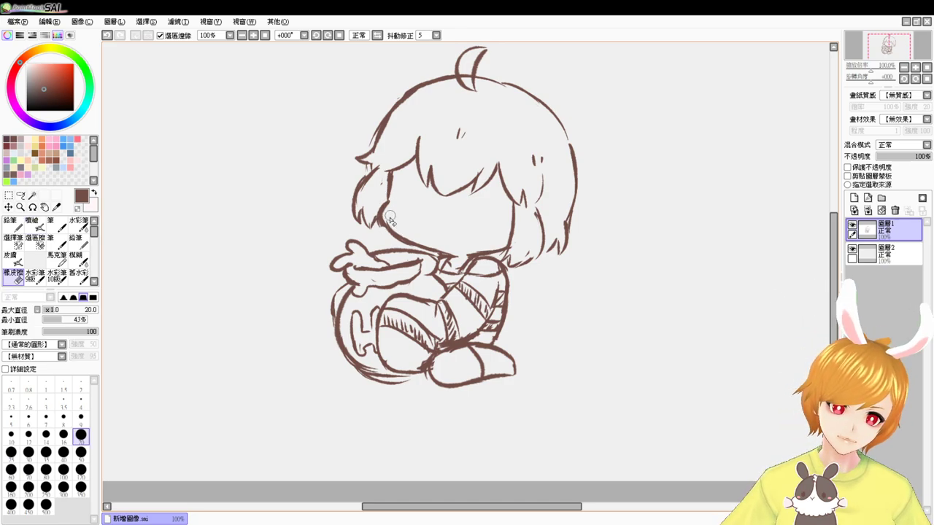
key(v)
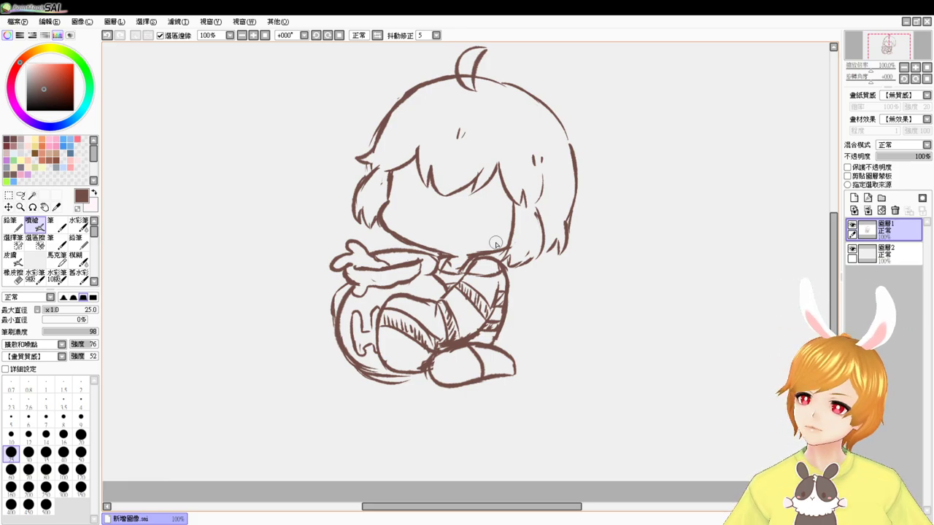
- Erase and redraw the pointed strand tips of the side lock behind the shoulder
key(e)
mouse_move(552, 242)
mouse_down()
mouse_move(549, 256)
mouse_move(558, 253)
mouse_move(544, 256)
mouse_up()
key(b)
key(ctrl+z)
key(ctrl+z)
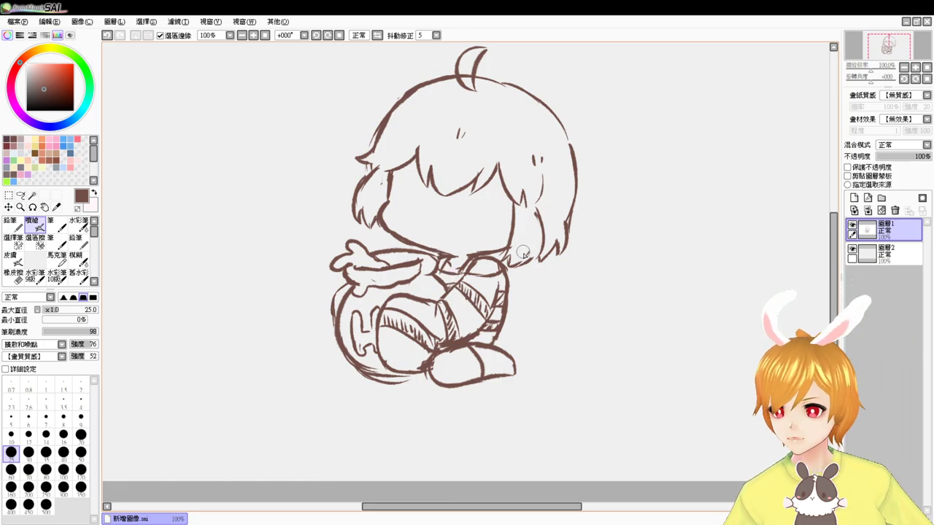
- Rework the shoulder line next to the collar and the lower edge of the character's back
key(e)
key(e)
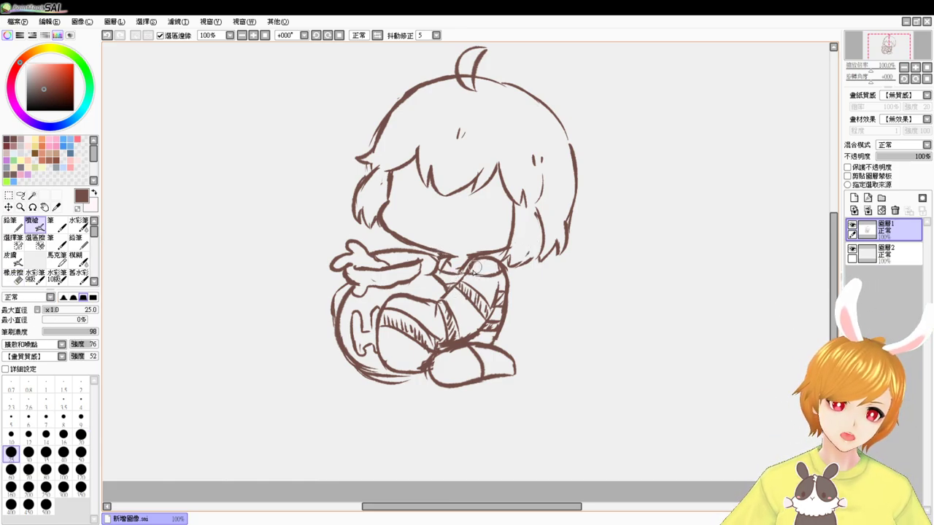
key(ctrl+z)
drag(476, 262, 466, 274)
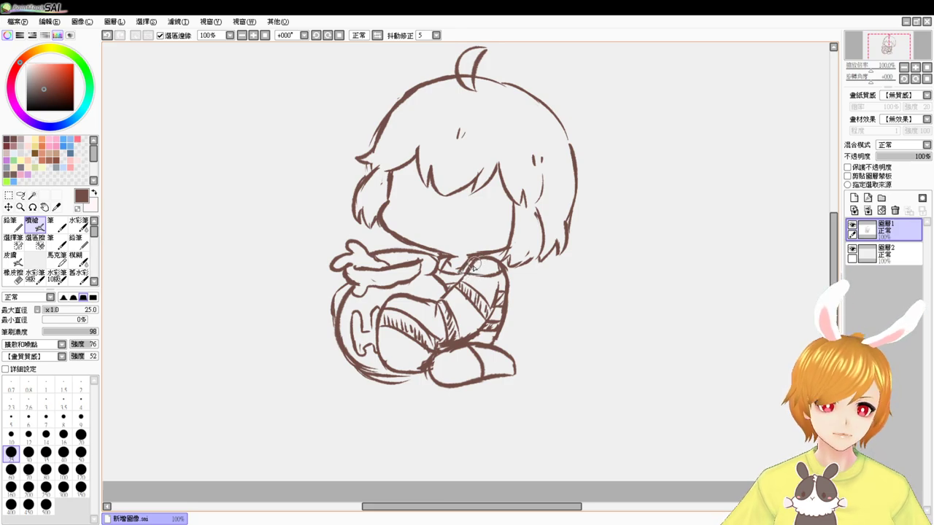
key(ctrl+z)
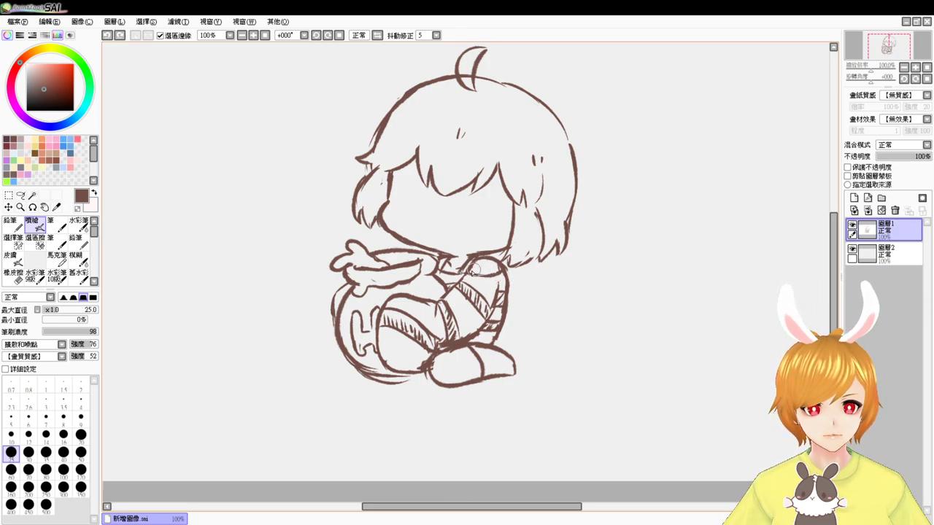
drag(472, 342, 498, 330)
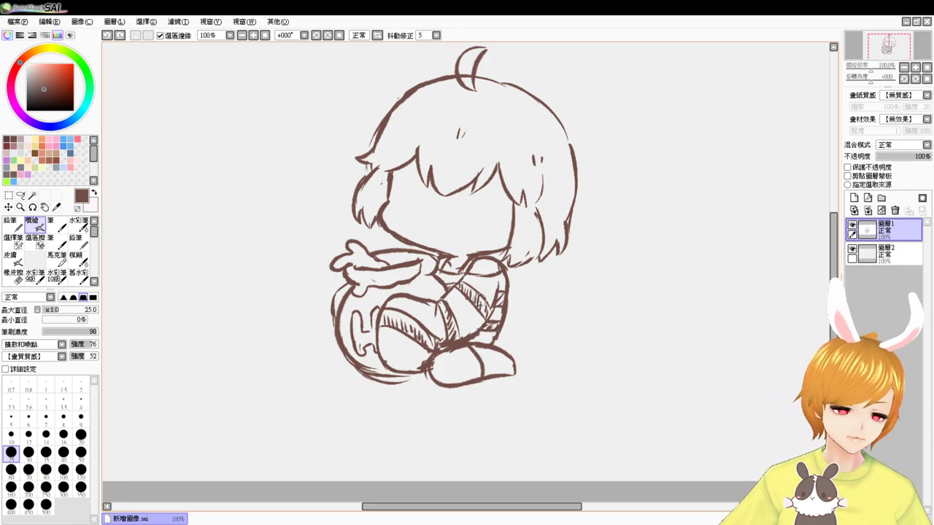
- Draw a small striped sleeve edge on the pot's outer left side and clean up the collar lines under the chin
key(e)
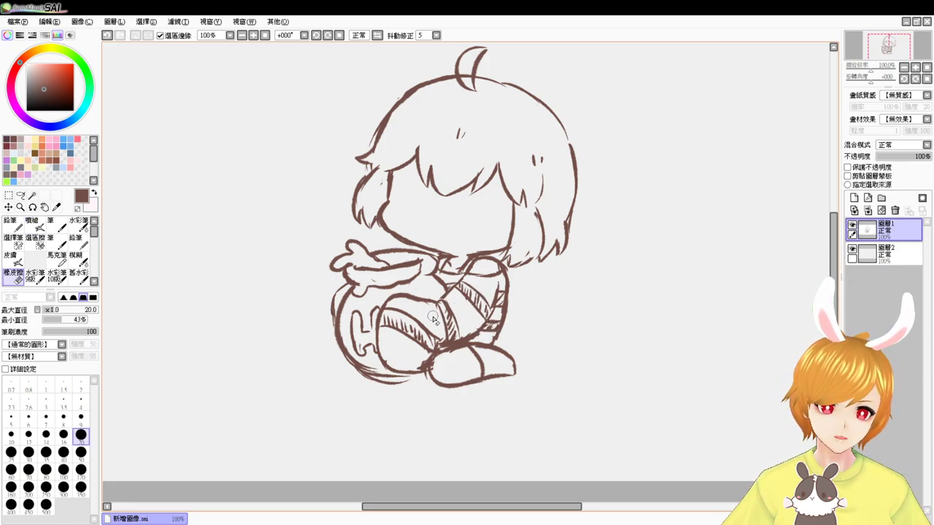
key(e)
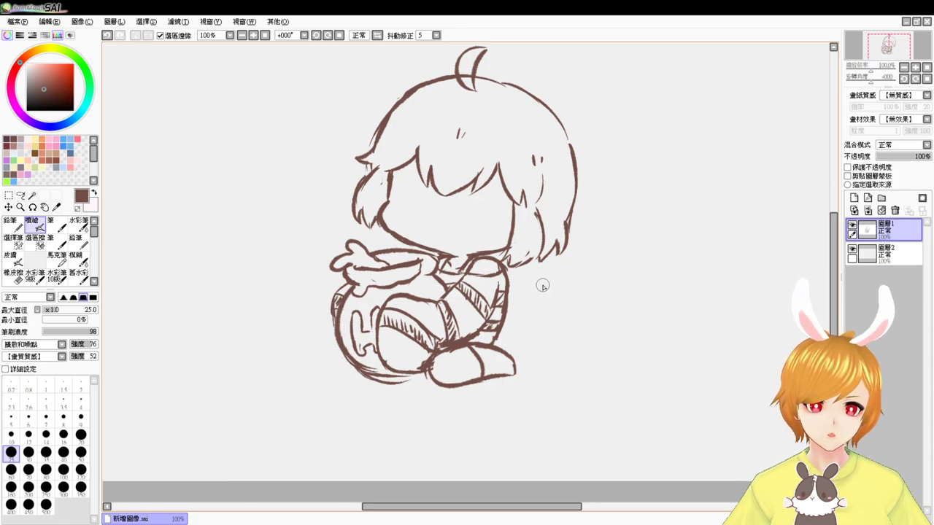
key(e)
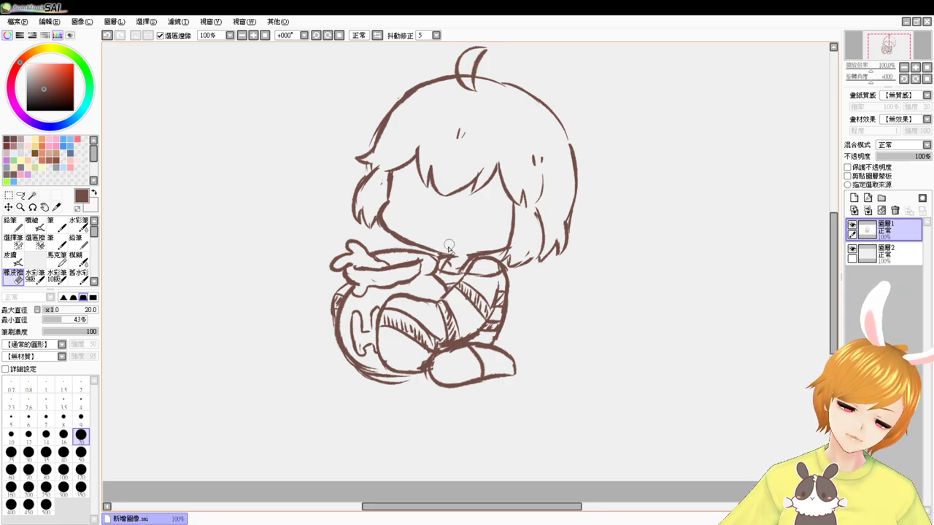
key(e)
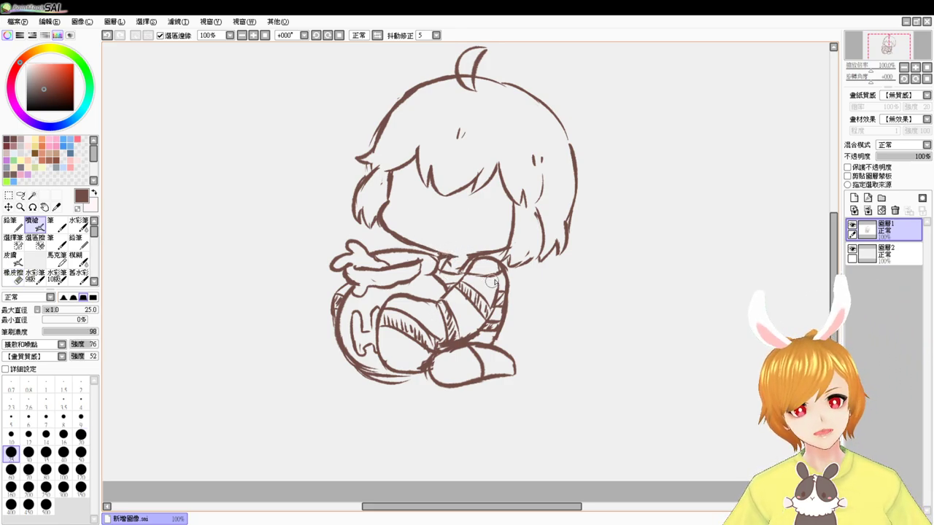
key(e)
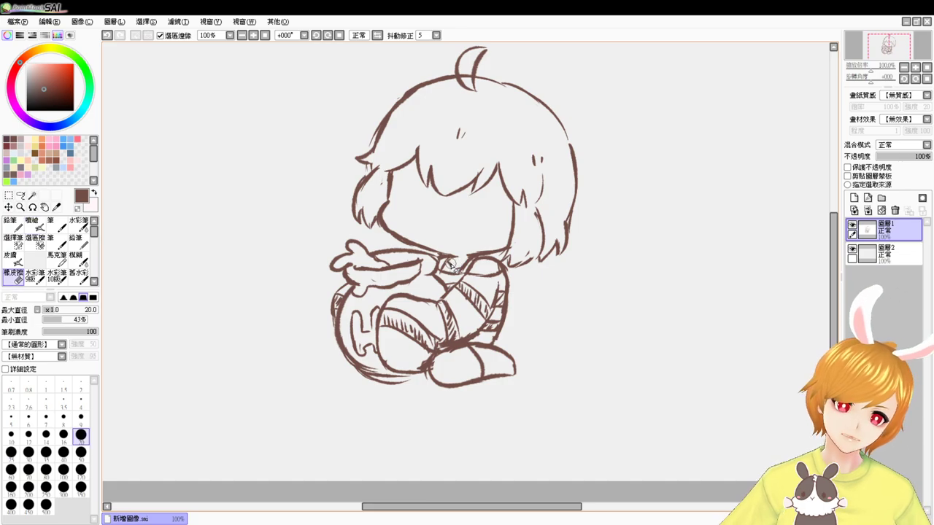
key(e)
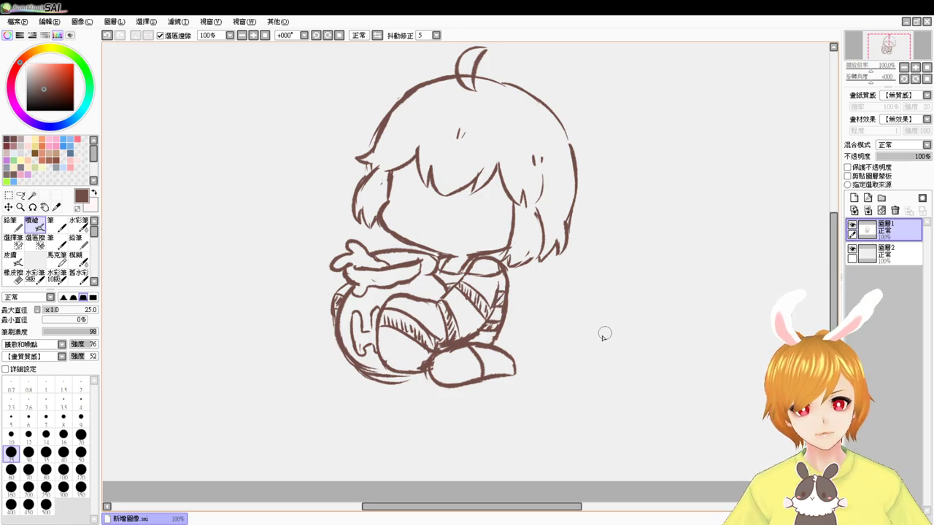
- Erase the doubled sketch lines along the pot's bottom and redraw them as one clean curve
mouse_move(605, 332)
mouse_down()
mouse_move(611, 353)
mouse_move(591, 367)
mouse_up()
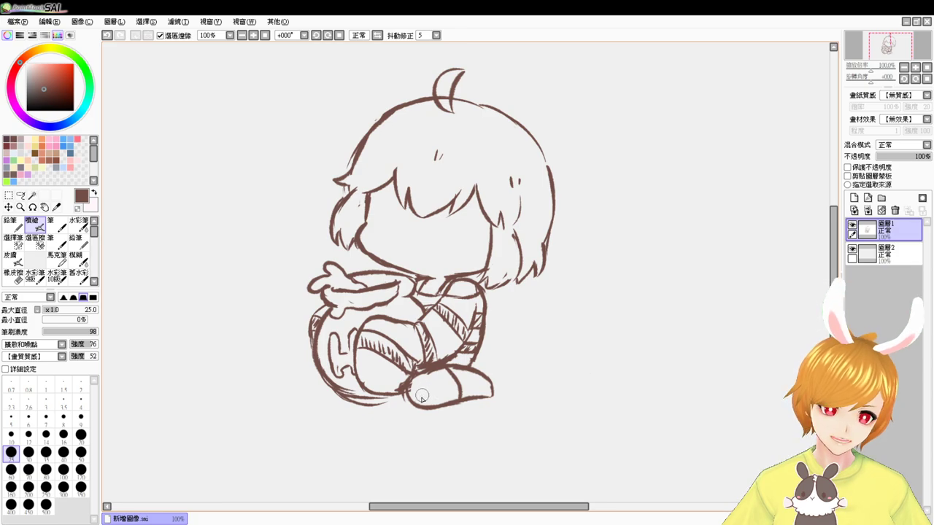
key(ctrl+z)
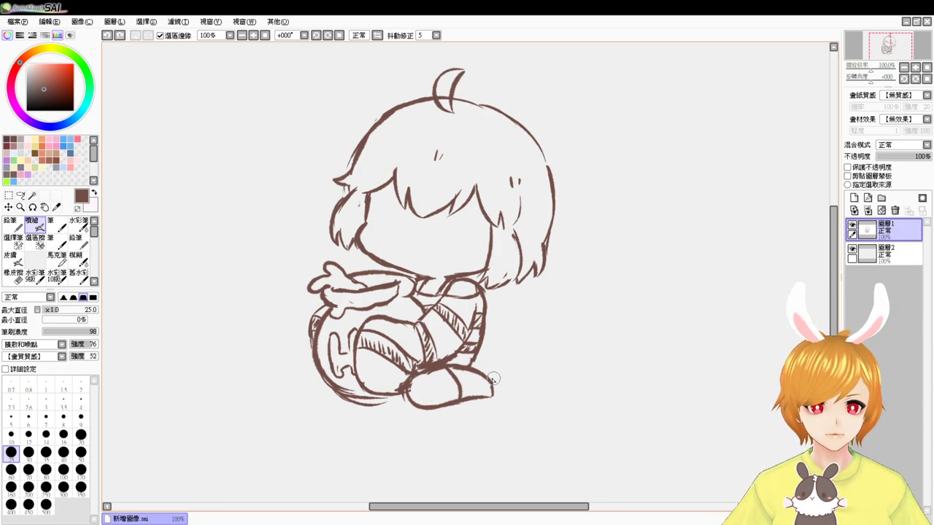
key(e)
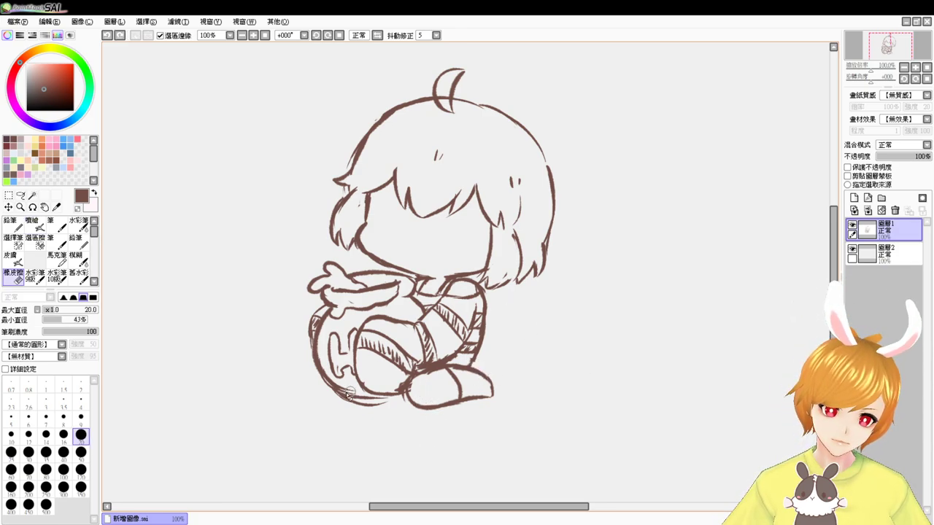
mouse_move(340, 385)
mouse_down()
mouse_move(378, 397)
mouse_move(321, 369)
mouse_move(334, 390)
mouse_move(328, 373)
mouse_move(365, 397)
mouse_move(336, 384)
mouse_move(394, 397)
mouse_up()
key(b)
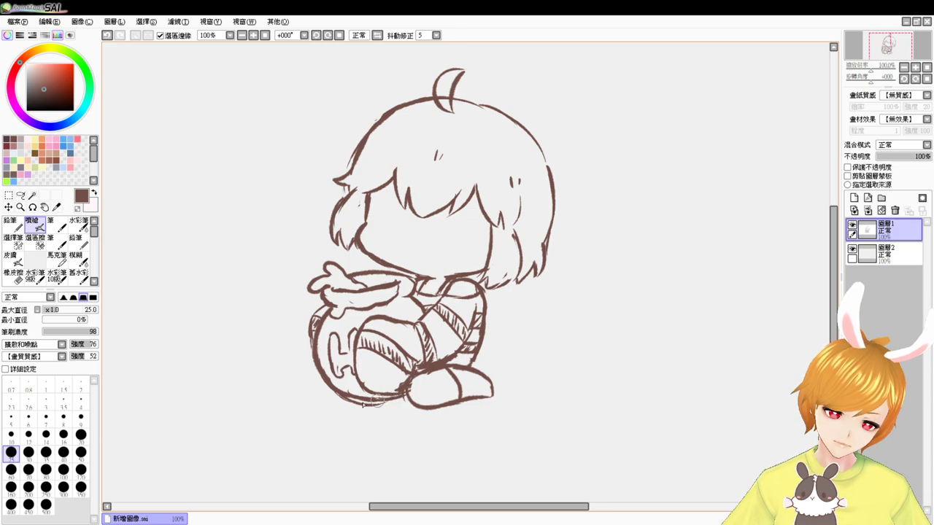
key(e)
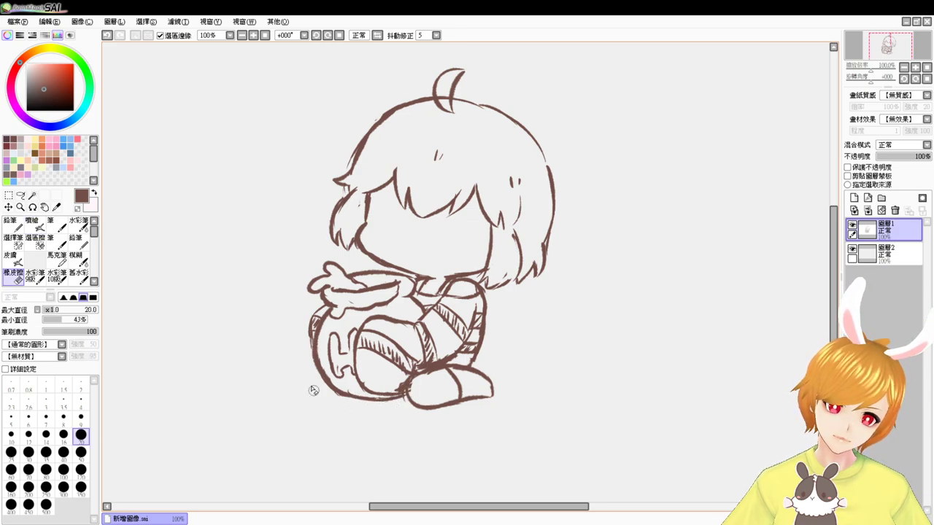
key(v)
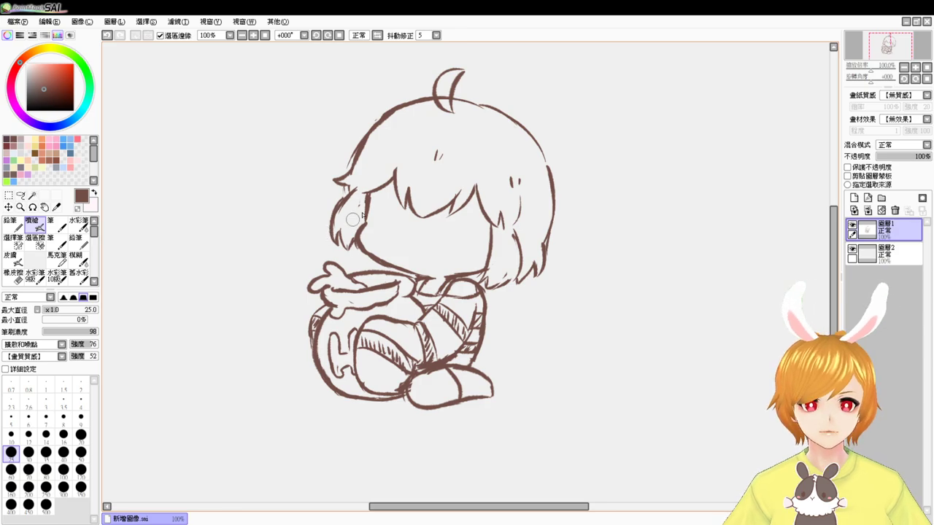
- Erase stray marks at the top of the left side lock and touch up the line beside the bangs
key(e)
drag(359, 193, 357, 194)
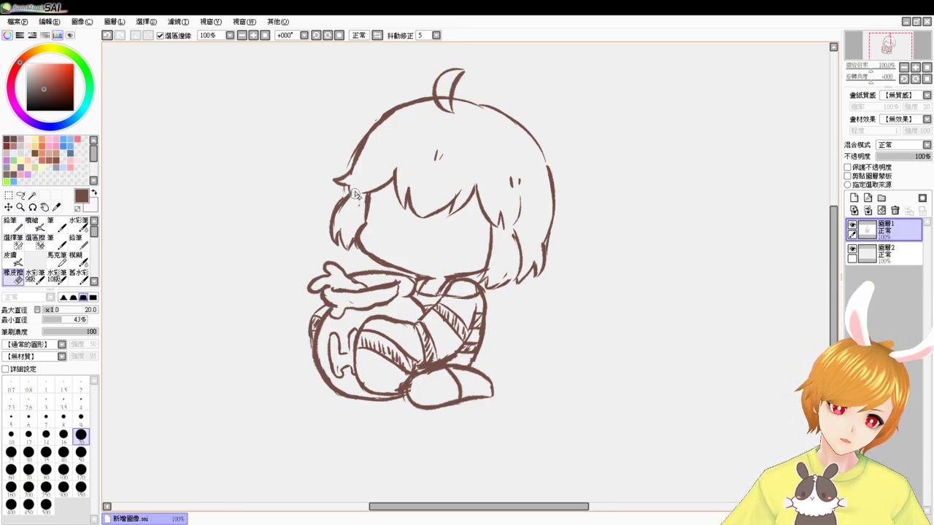
key(v)
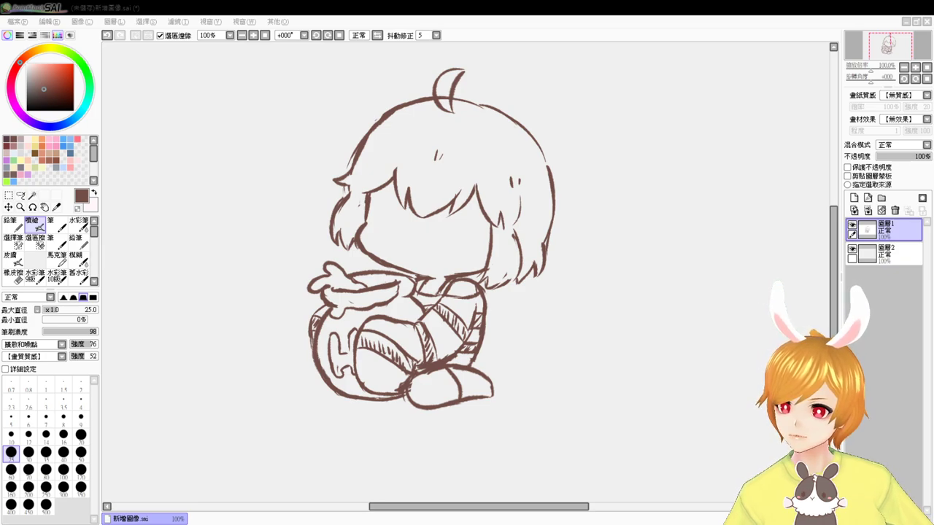
- Erase the piece of head outline that crosses the base of the hair tuft
key(alt+Tab)
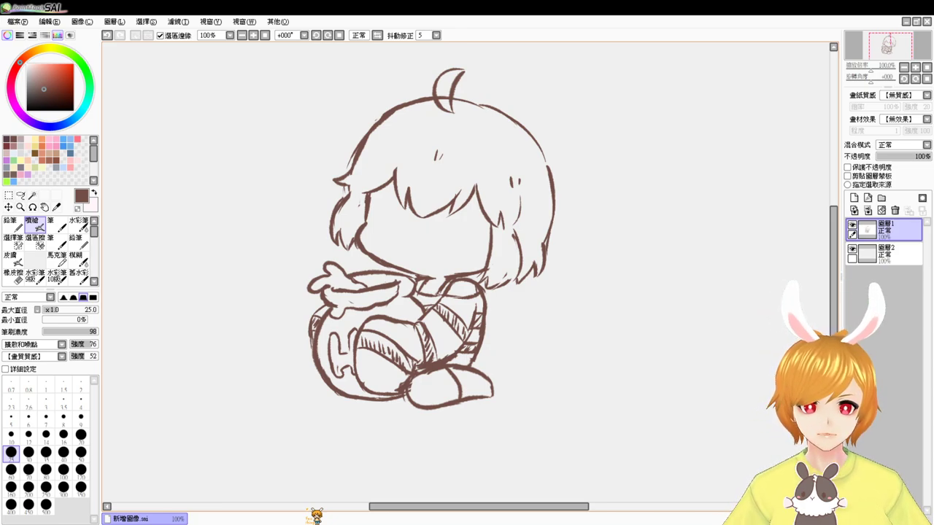
scroll(431, 241, up, 2)
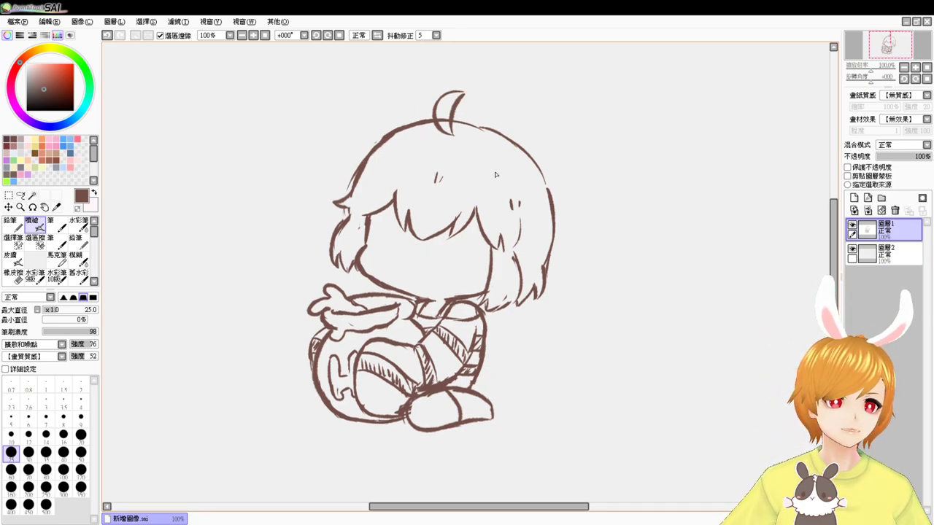
key(e)
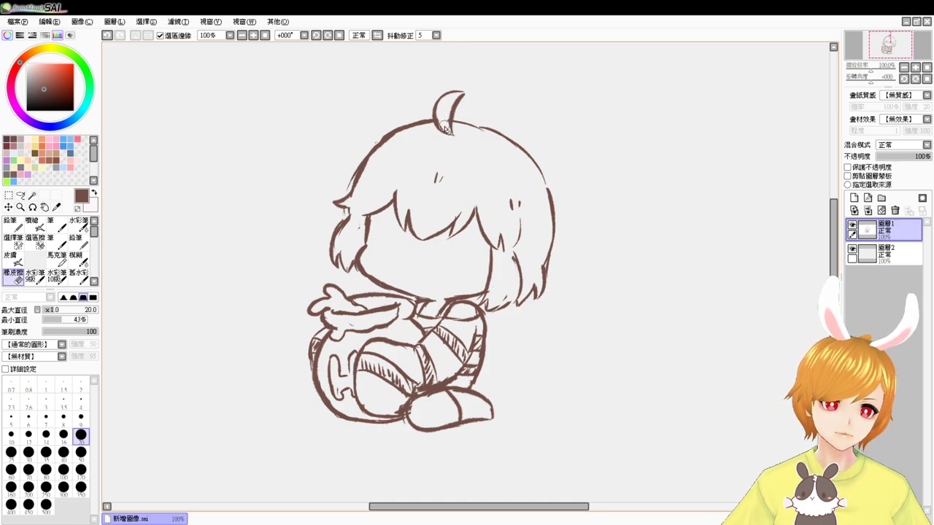
key(v)
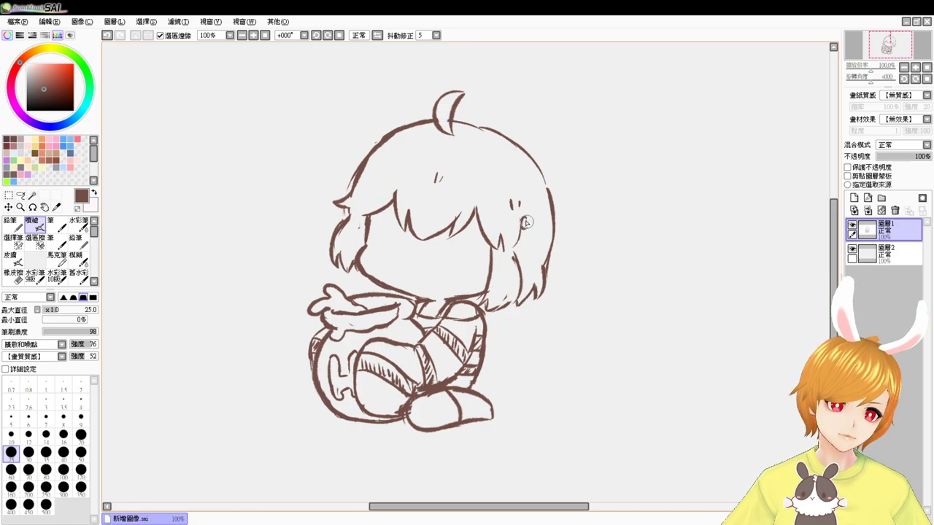
mouse_move(528, 219)
mouse_down()
mouse_move(533, 228)
mouse_move(518, 234)
mouse_up()
key(ctrl+z)
key(ctrl+z)
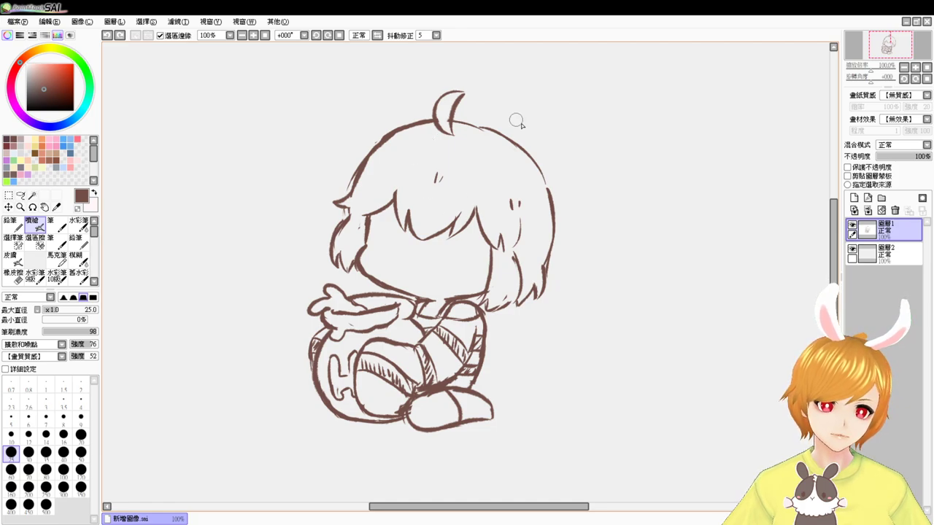
mouse_move(486, 128)
mouse_down()
mouse_move(507, 126)
mouse_move(577, 215)
mouse_move(559, 210)
mouse_move(474, 83)
mouse_up()
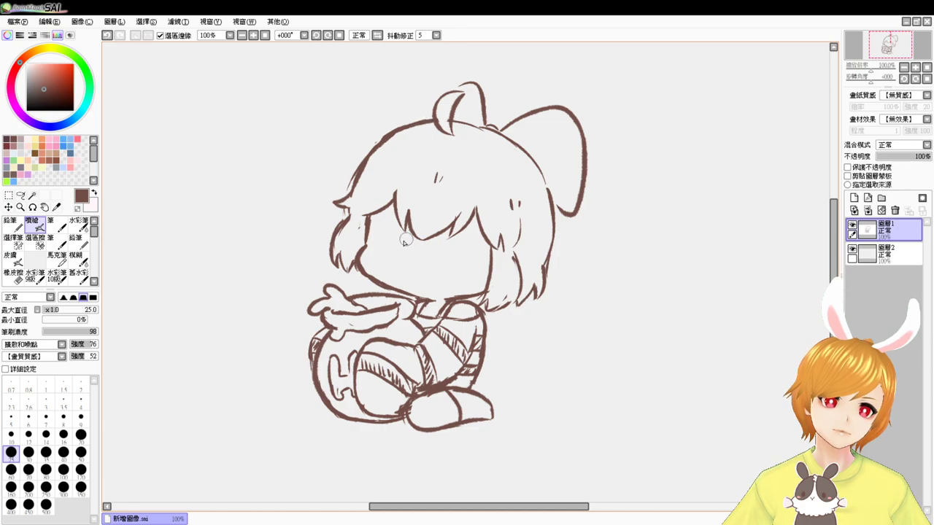
drag(387, 243, 389, 250)
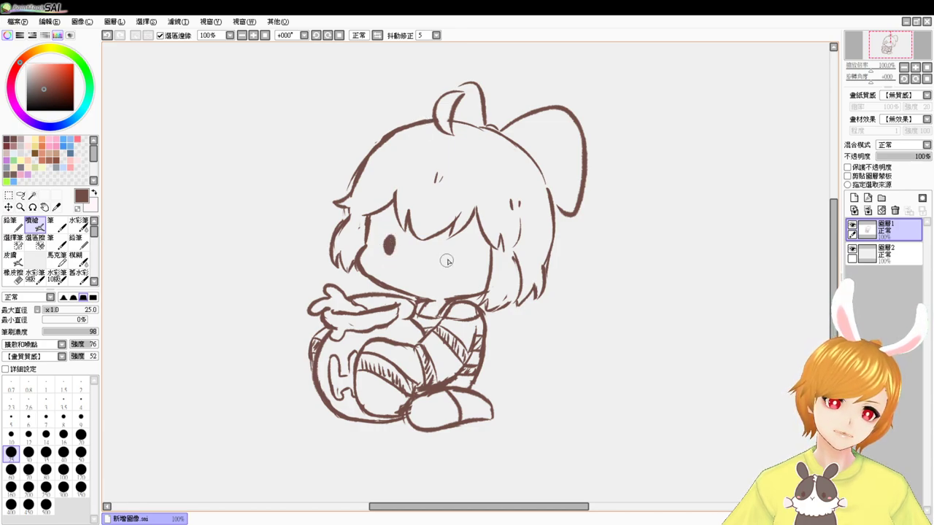
drag(452, 253, 455, 264)
drag(397, 237, 382, 229)
key(ctrl+z)
key(ctrl+z)
key(ctrl+z)
key(ctrl+z)
key(ctrl+z)
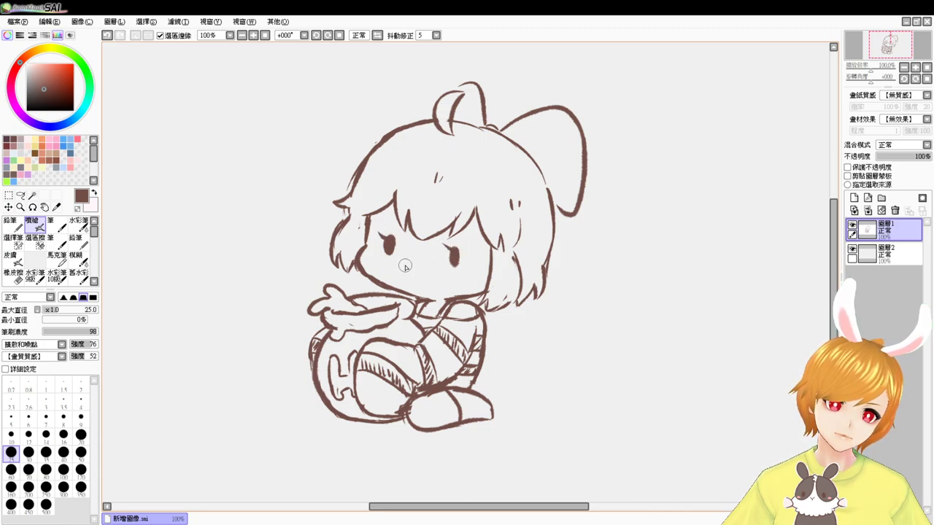
drag(422, 268, 408, 268)
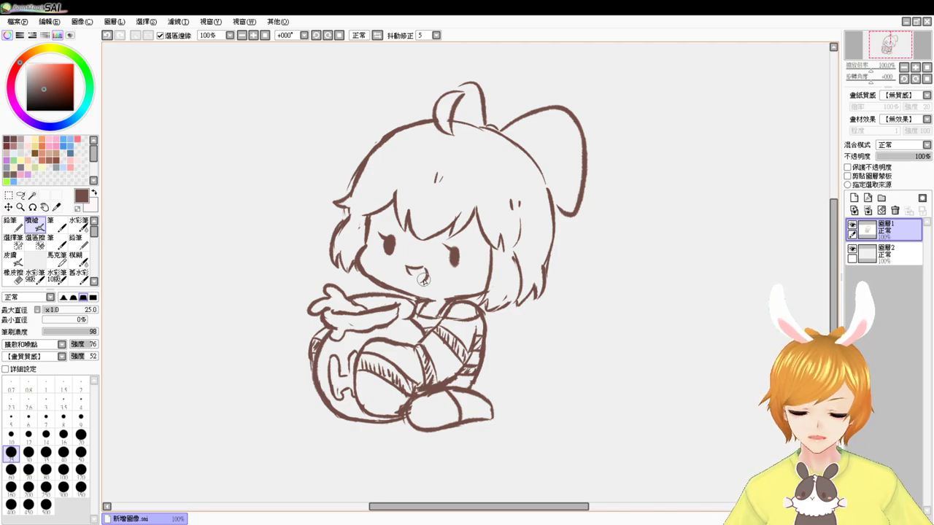
key(ctrl+z)
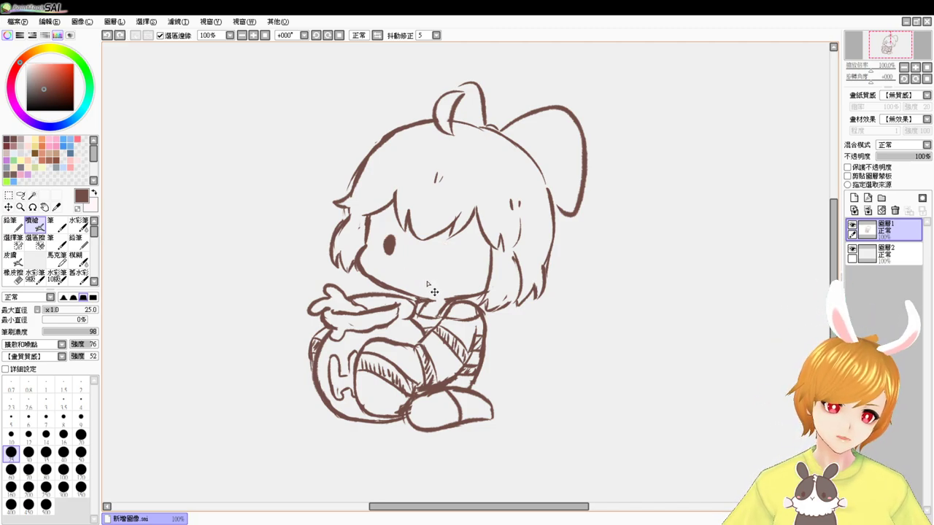
key(ctrl+z)
key(ctrl+z)
key(ctrl+z)
key(ctrl+z)
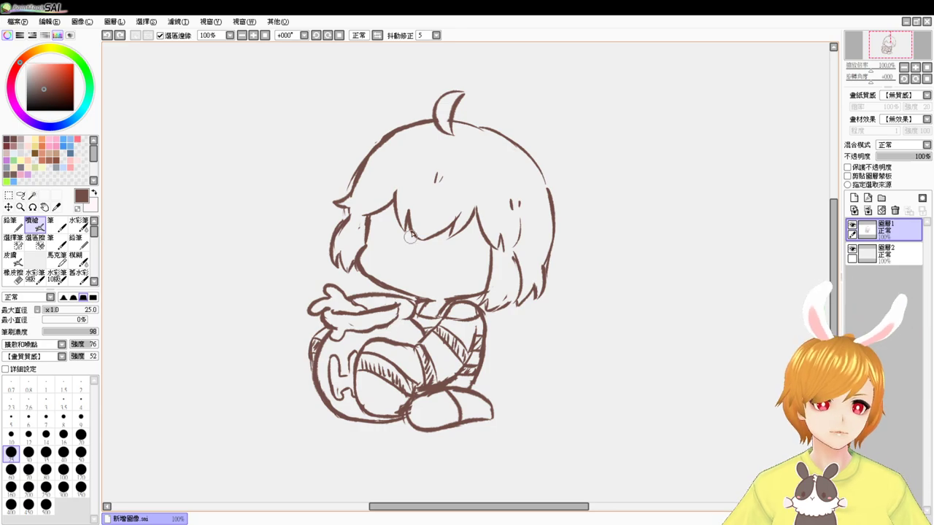
- Draw two round outlined eyes on the face below the bangs, redoing the circles until they are even
scroll(406, 235, up, 2)
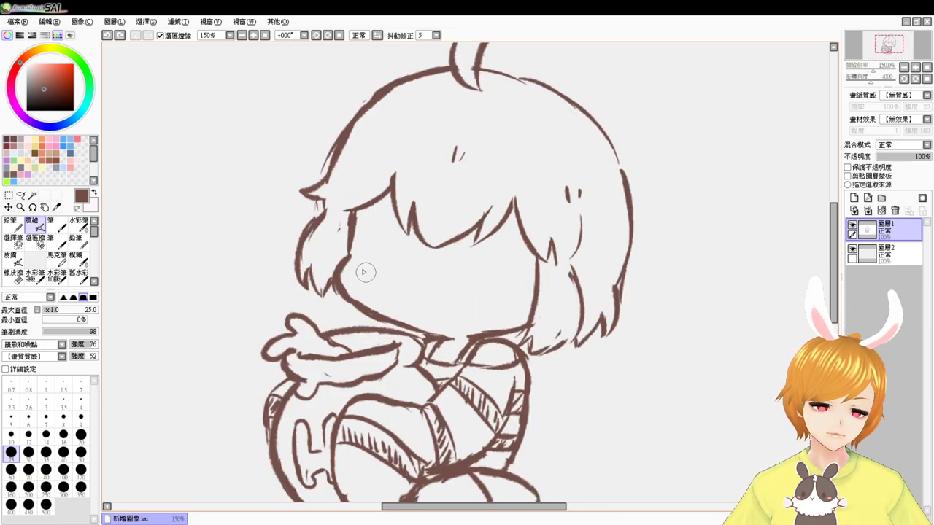
mouse_move(373, 264)
mouse_down()
mouse_move(401, 255)
mouse_move(392, 246)
mouse_move(368, 261)
mouse_move(393, 270)
mouse_move(370, 254)
mouse_move(401, 275)
mouse_up()
key(ctrl+z)
key(ctrl+z)
key(ctrl+z)
mouse_move(464, 282)
mouse_down()
mouse_move(498, 282)
mouse_move(494, 292)
mouse_move(464, 289)
mouse_move(494, 292)
mouse_up()
key(ctrl+z)
key(ctrl+z)
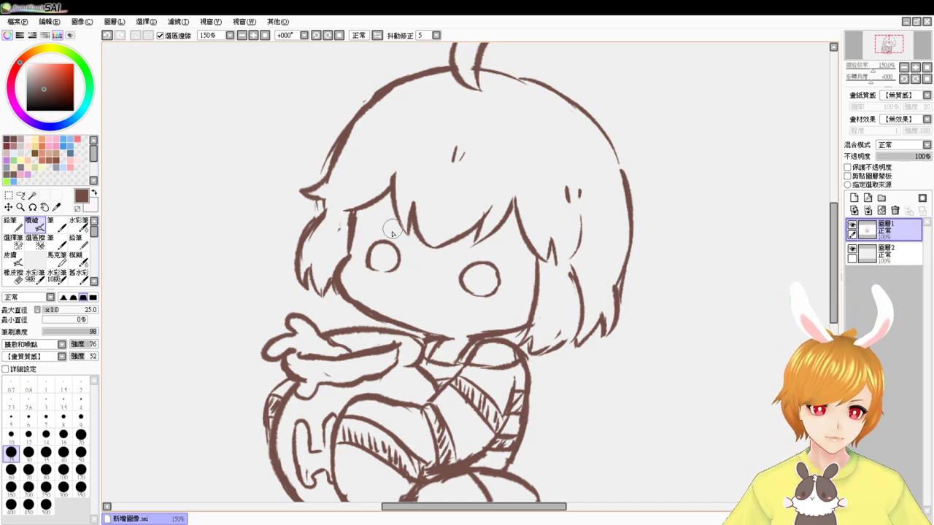
- Try thickening the line art by copying the whole drawing onto a new layer and shifting the copy slightly sideways
drag(366, 242, 398, 241)
key(ctrl+z)
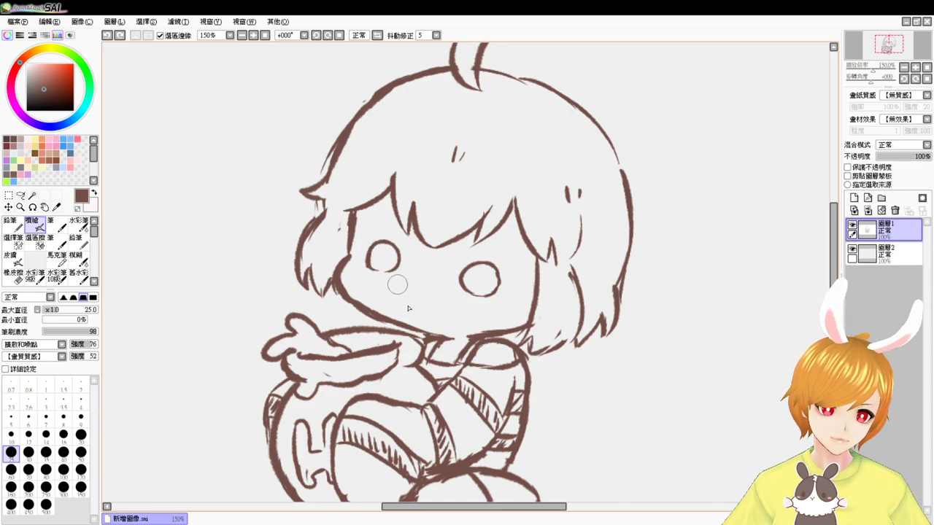
key(ctrl+a)
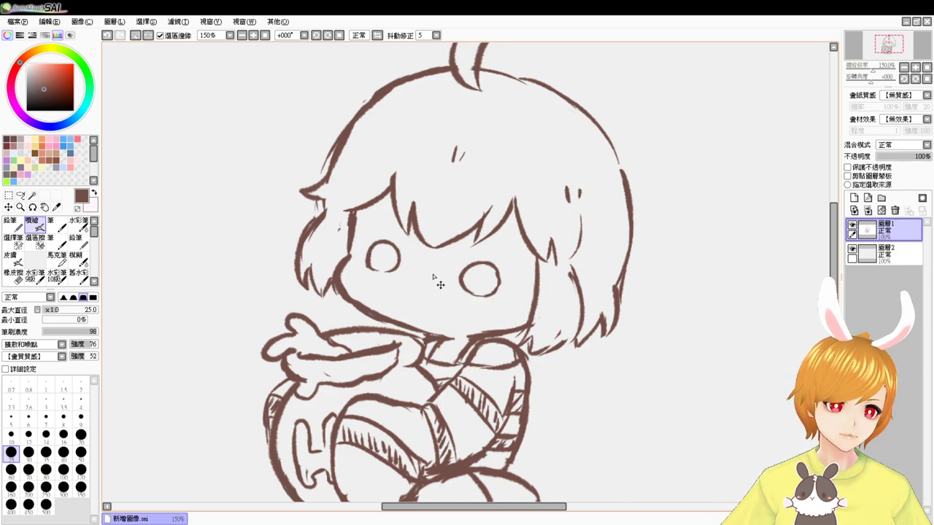
key(ctrl+c)
key(ctrl+v)
drag(434, 296, 423, 295)
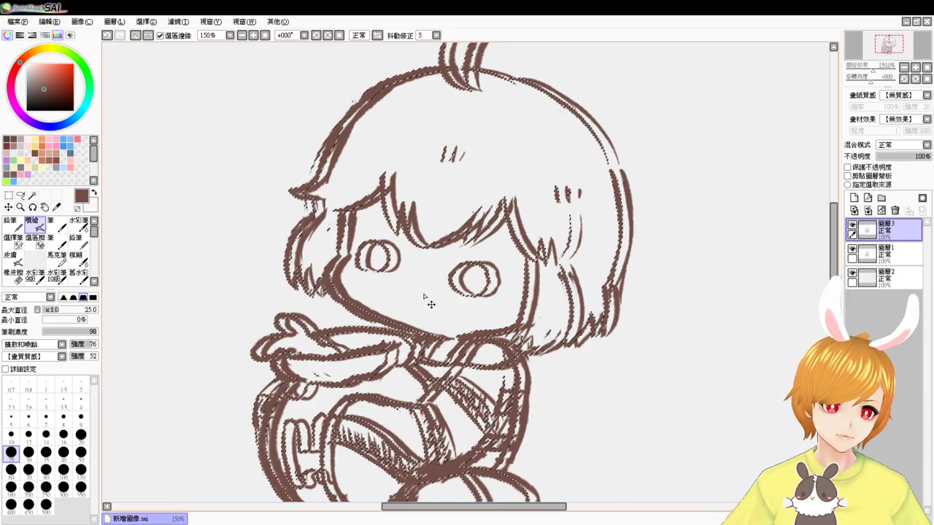
key(ctrl+d)
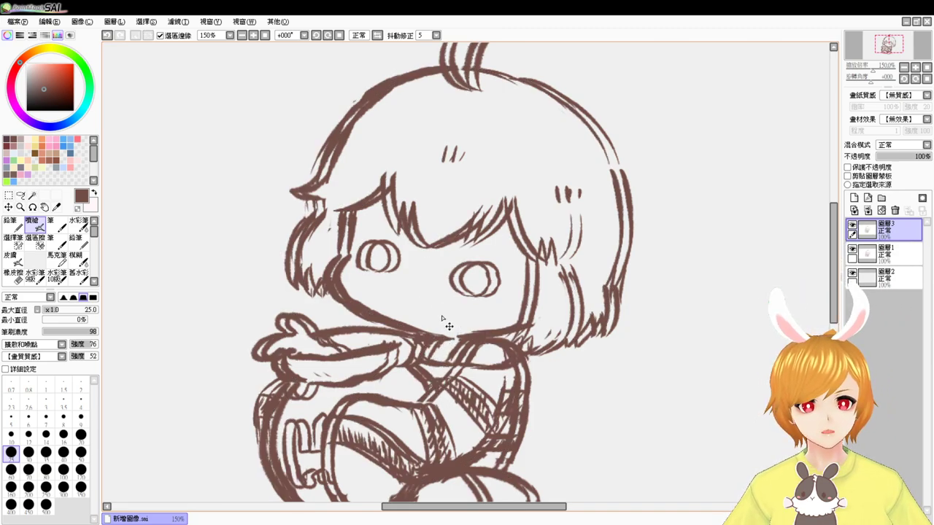
key(ctrl+z)
drag(448, 319, 443, 319)
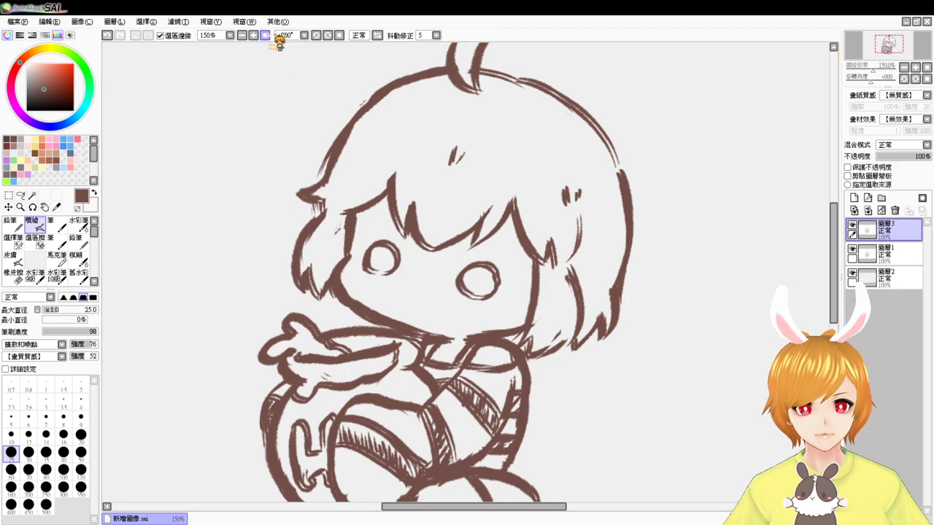
click(264, 35)
click(253, 35)
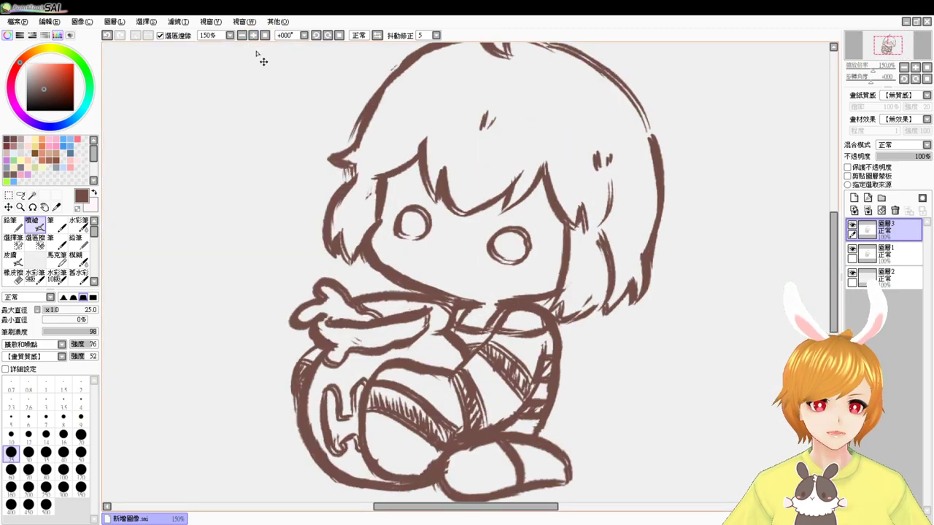
key(ctrl+z)
key(ctrl+z)
key(ctrl+z)
key(ctrl+z)
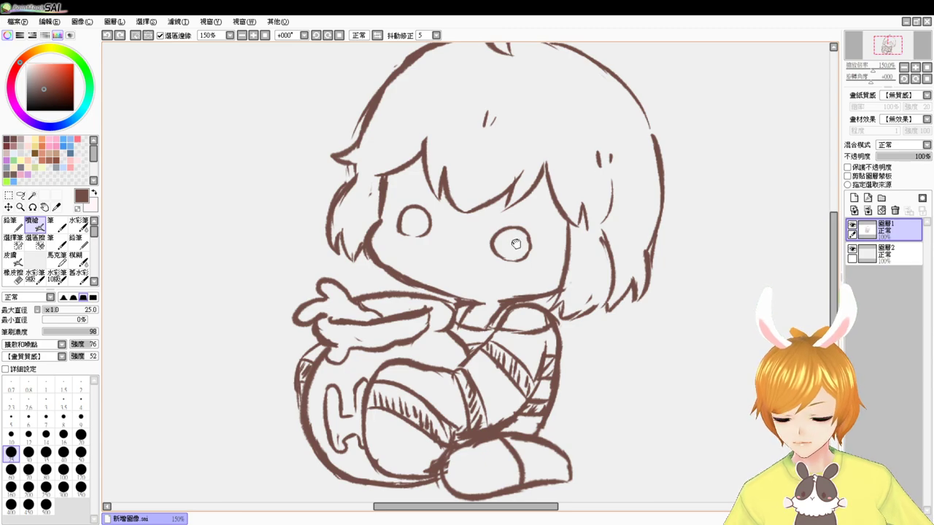
- Try a short mouth stroke on the face between the two eyes
drag(516, 244, 476, 261)
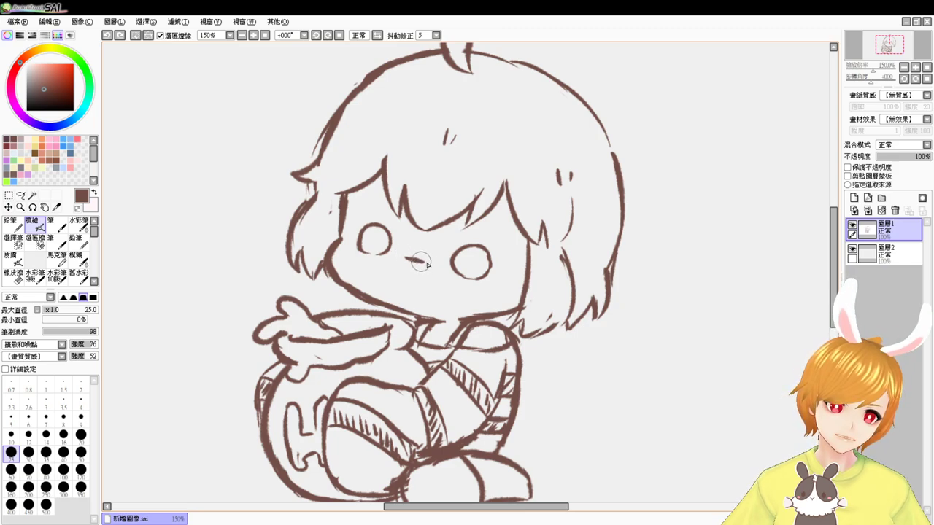
mouse_move(406, 256)
mouse_down()
mouse_move(432, 260)
mouse_move(418, 268)
mouse_up()
key(ctrl+z)
key(ctrl+z)
key(ctrl+z)
key(ctrl+z)
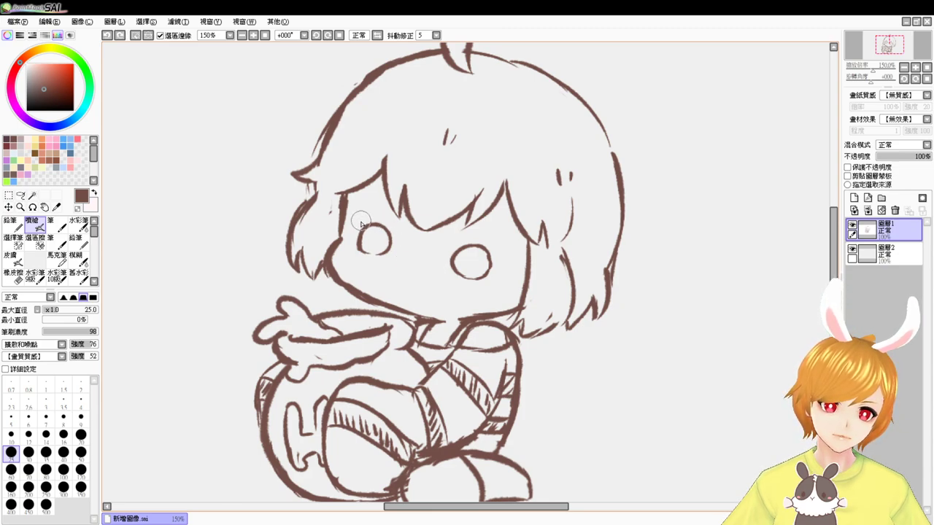
- Draw a thick curved upper lash line over each of the two round eyes, redoing the strokes as needed
drag(356, 226, 395, 227)
key(ctrl+z)
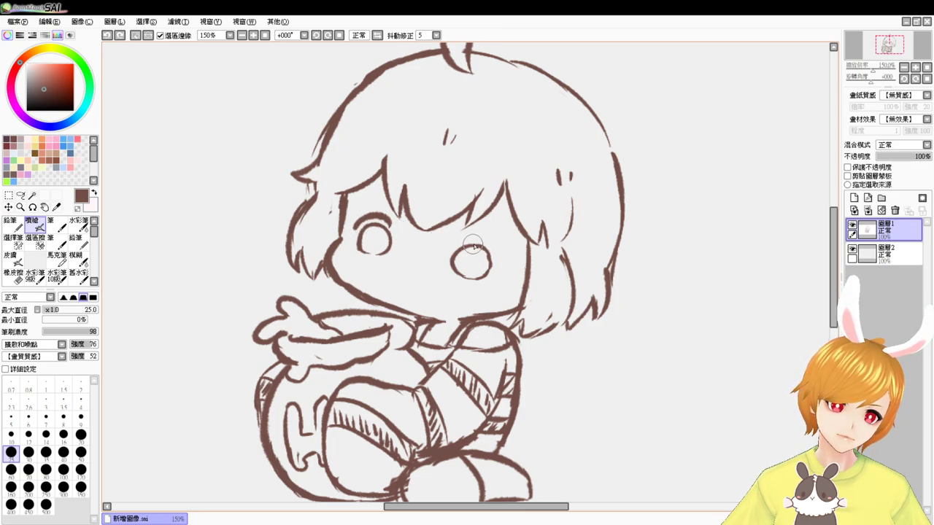
mouse_move(457, 239)
mouse_down()
mouse_move(501, 247)
mouse_move(498, 257)
mouse_move(489, 241)
mouse_move(498, 267)
mouse_up()
key(ctrl+z)
key(ctrl+z)
key(ctrl+z)
key(ctrl+z)
key(ctrl+z)
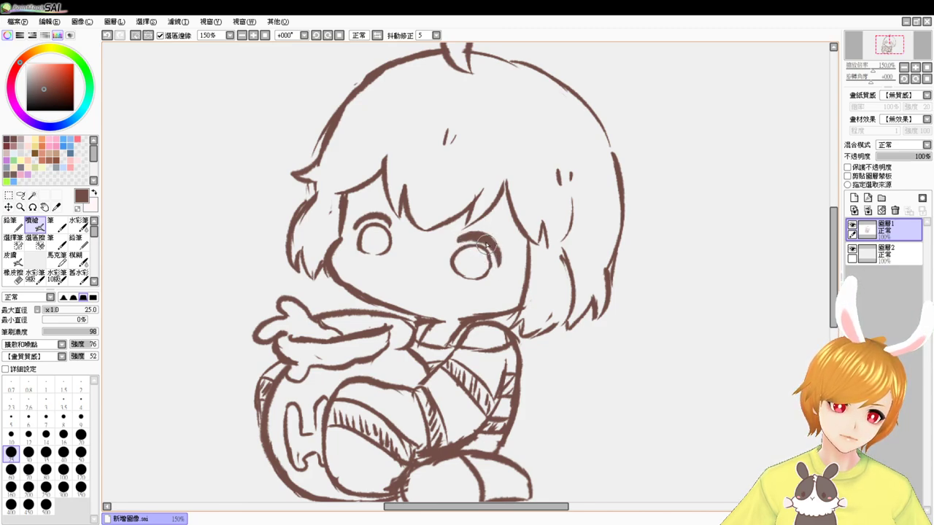
- Extend the upper lashes down the outer side of each eye and add small lower-lash dots beneath the outer corners
mouse_move(360, 221)
mouse_down()
mouse_move(392, 224)
mouse_move(376, 256)
mouse_move(355, 248)
mouse_up()
key(ctrl+z)
mouse_move(490, 275)
mouse_down()
mouse_move(454, 273)
mouse_move(484, 279)
mouse_up()
key(ctrl+z)
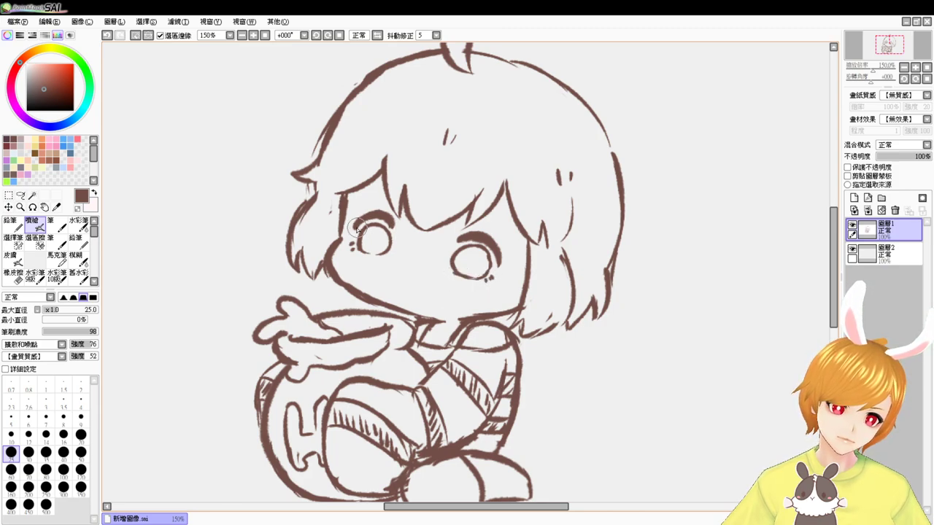
mouse_move(357, 227)
mouse_down()
mouse_move(362, 239)
mouse_move(357, 233)
mouse_up()
key(ctrl+z)
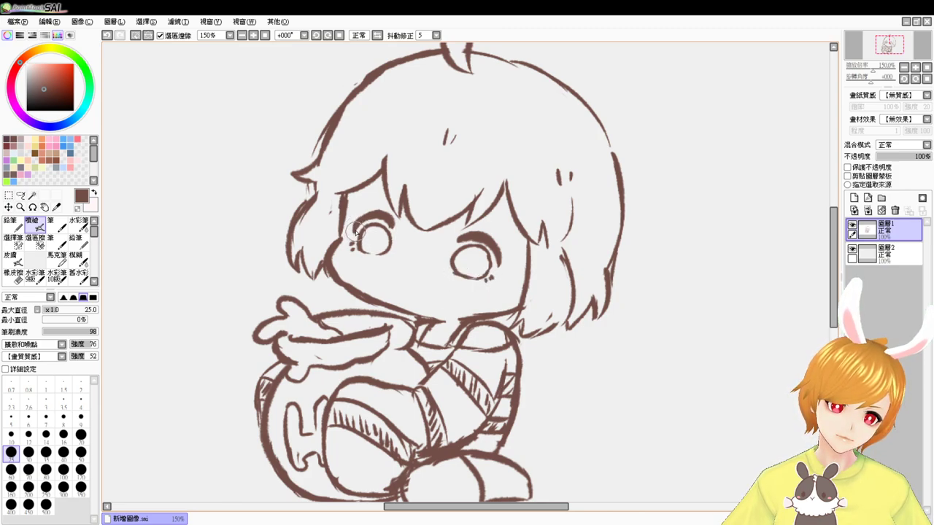
key(ctrl+z)
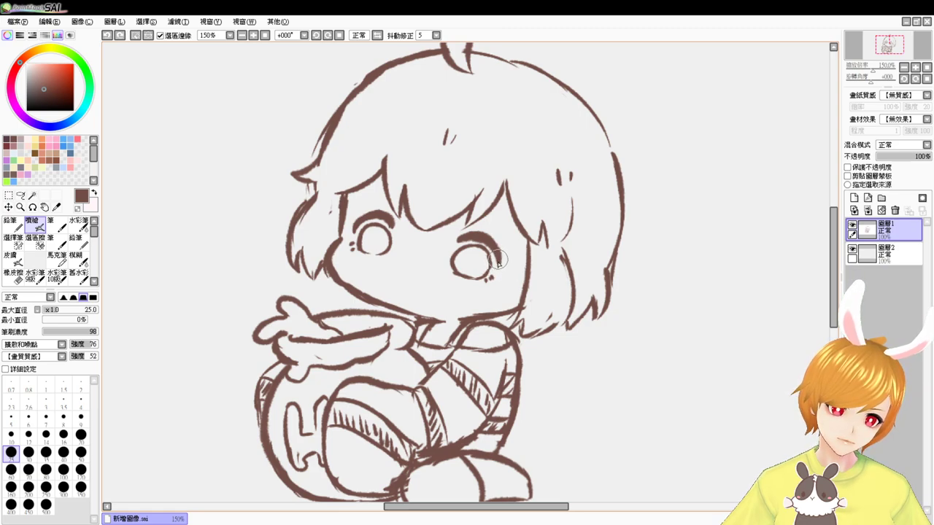
drag(498, 254, 498, 267)
key(ctrl+z)
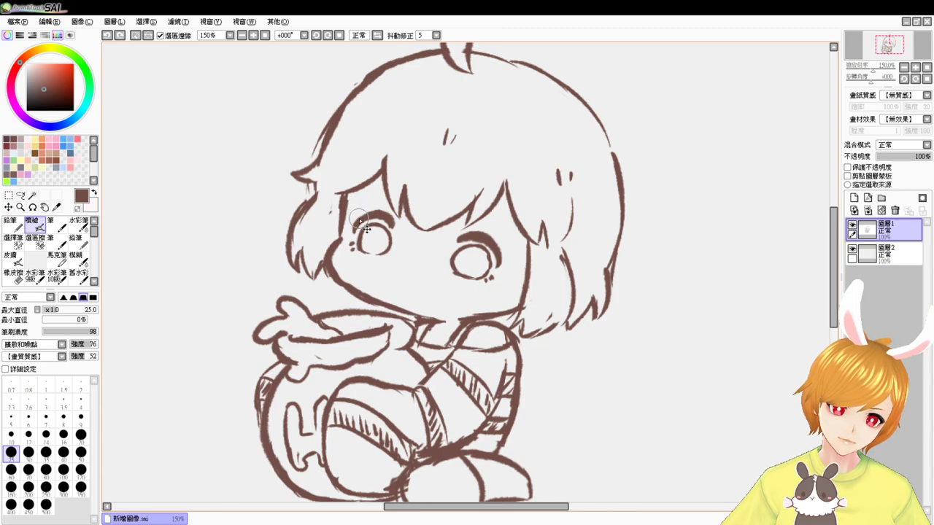
- Add a small pointed lash flick at the upper-left end of each eye's upper lash line
drag(363, 220, 353, 211)
key(ctrl+z)
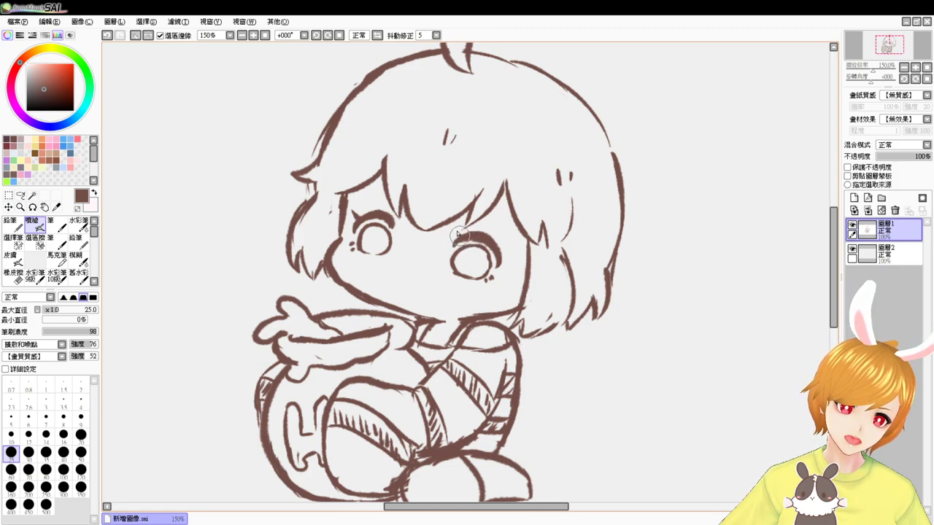
key(ctrl+z)
drag(460, 236, 454, 227)
key(ctrl+z)
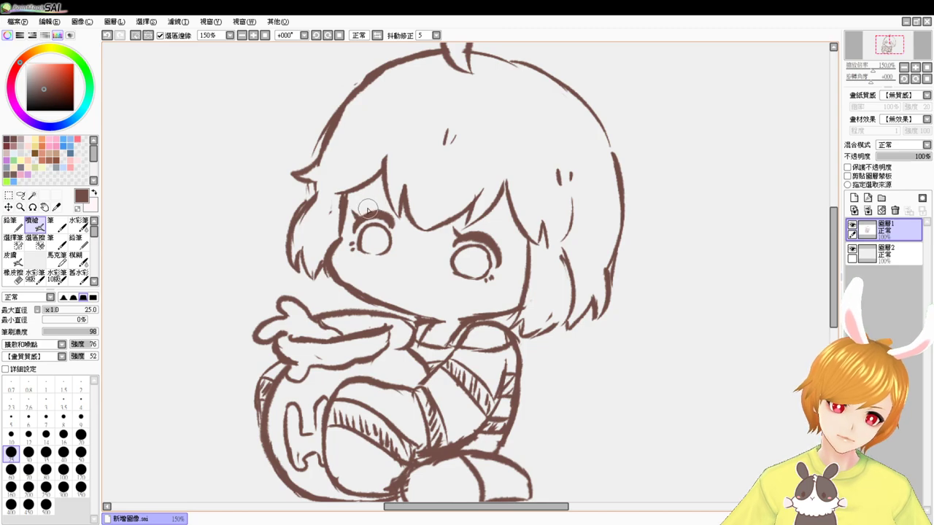
- Draw a short curved eyelid crease above the upper lash line of each eye
drag(365, 211, 388, 208)
key(ctrl+z)
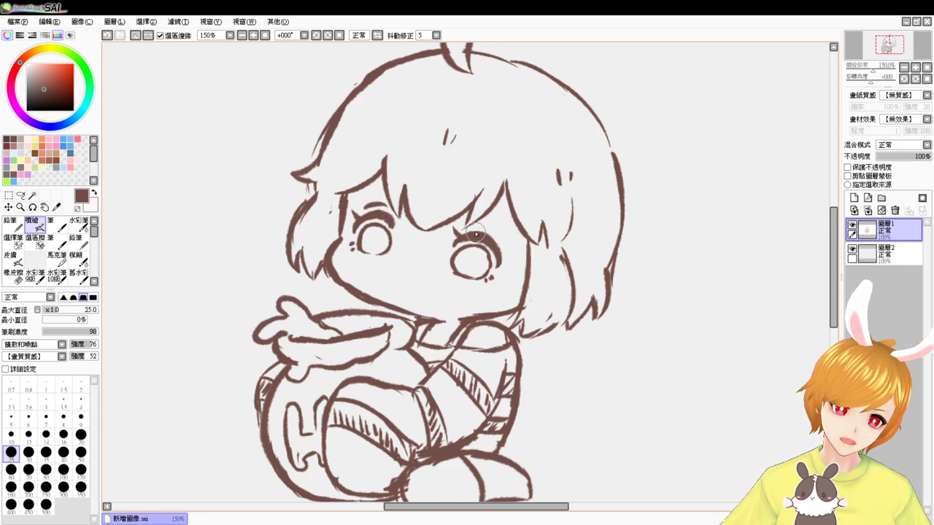
drag(475, 229, 499, 240)
key(ctrl+z)
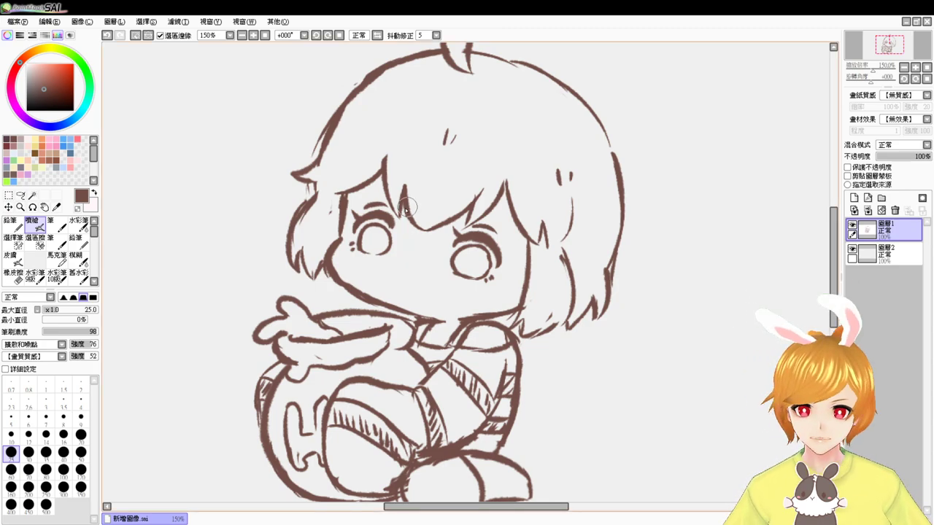
- Draw a small highlight circle in the upper part of each iris, redoing the circles as needed
key(e)
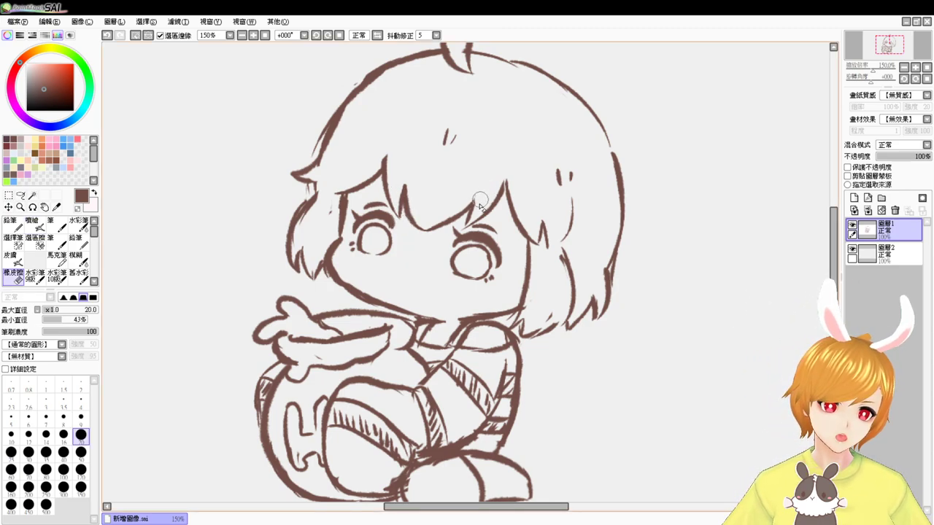
key(v)
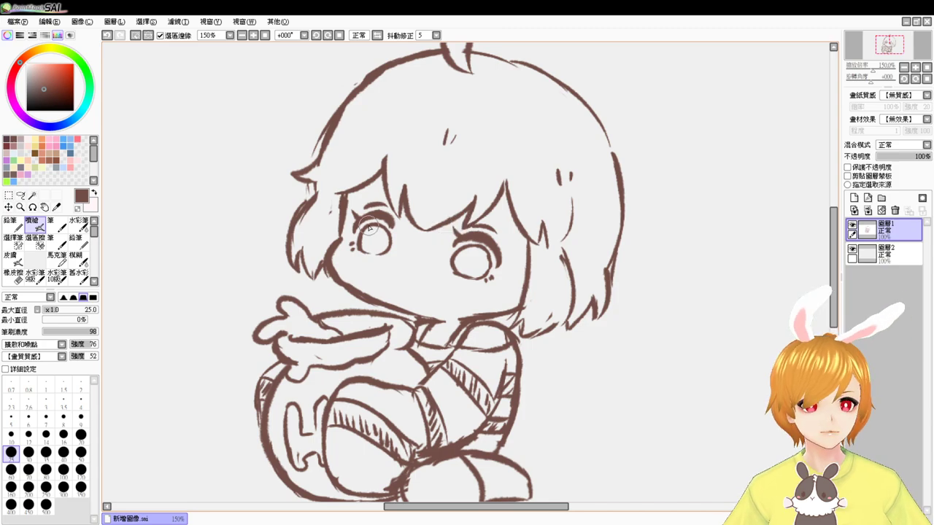
drag(372, 239, 375, 244)
key(ctrl+z)
key(ctrl+z)
drag(465, 261, 462, 269)
key(ctrl+z)
key(ctrl+z)
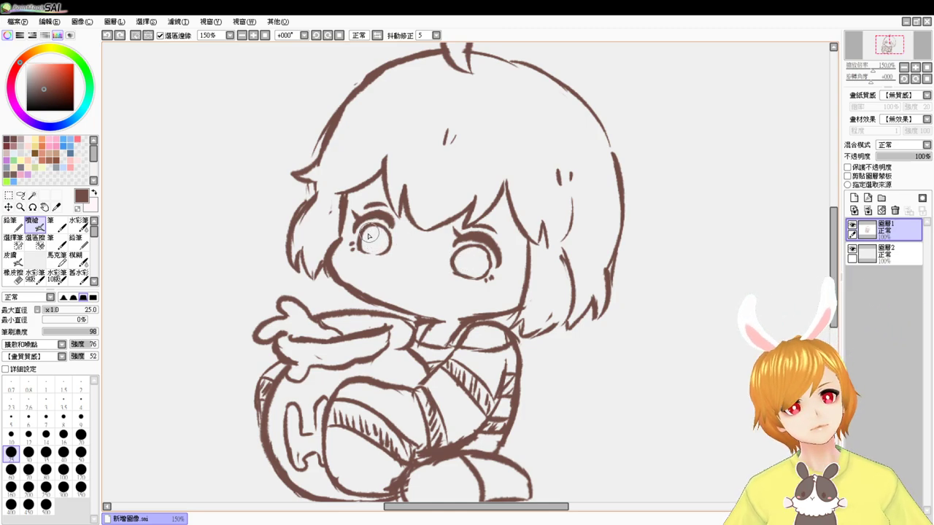
drag(369, 236, 368, 230)
drag(469, 259, 467, 254)
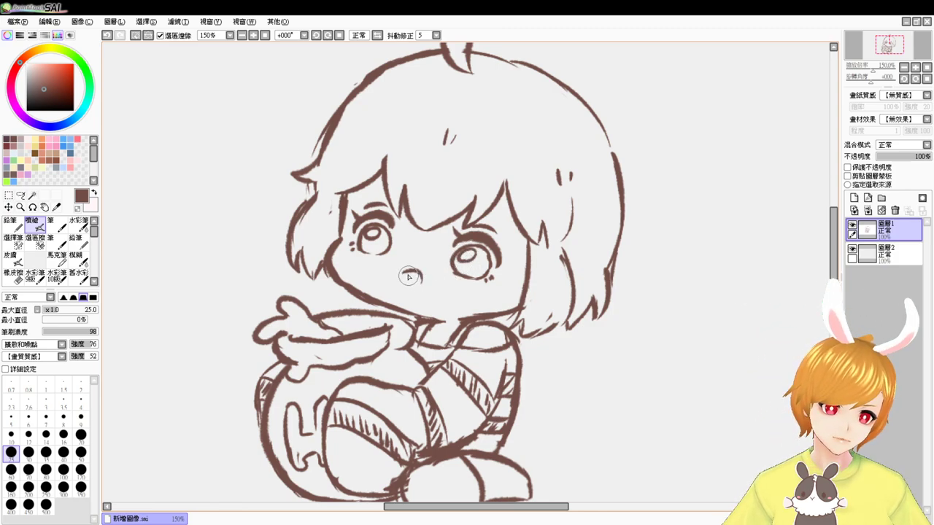
- Try a wide, flat open mouth with a vertical inner line below the eyes
mouse_move(402, 281)
mouse_down()
mouse_move(437, 284)
mouse_move(379, 291)
mouse_move(440, 299)
mouse_up()
key(ctrl+z)
key(ctrl+z)
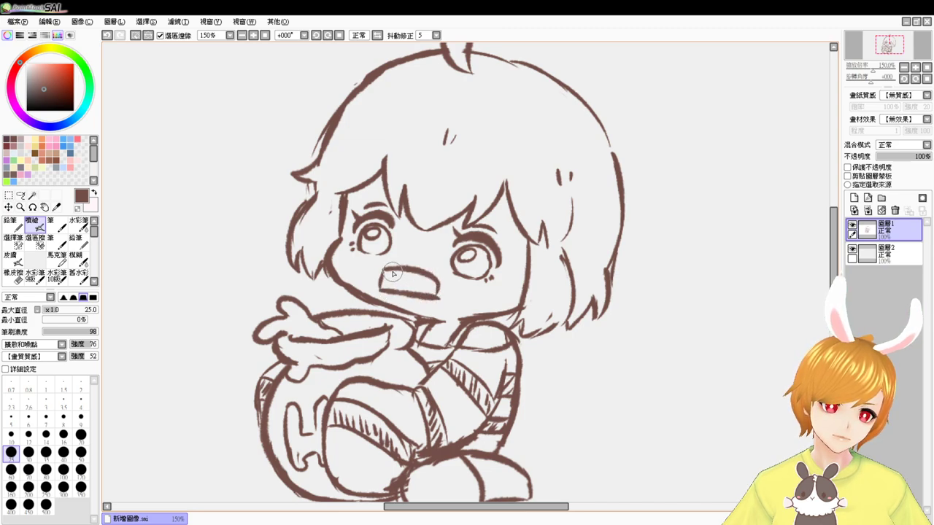
mouse_move(392, 273)
mouse_down()
mouse_move(391, 286)
mouse_move(426, 293)
mouse_up()
key(ctrl+z)
key(ctrl+z)
key(ctrl+z)
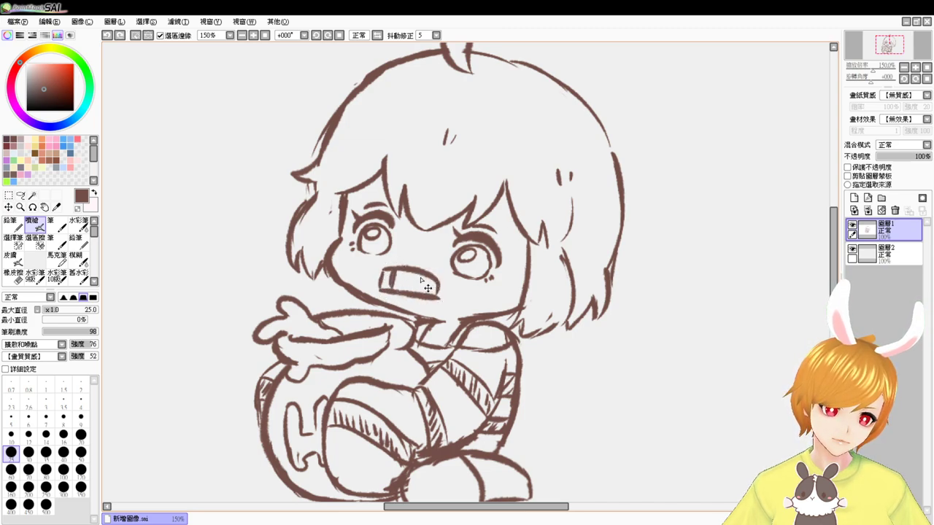
key(ctrl+z)
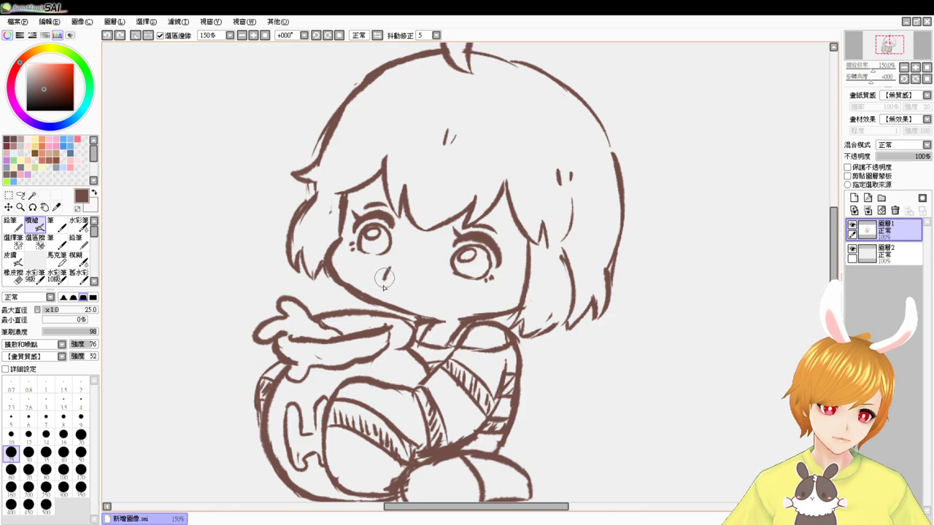
- Draw a large tube-shaped mouthpiece with vertical bands over the mouth and straps running across both cheeks
mouse_move(385, 290)
mouse_down()
mouse_move(390, 270)
mouse_move(453, 284)
mouse_move(443, 308)
mouse_up()
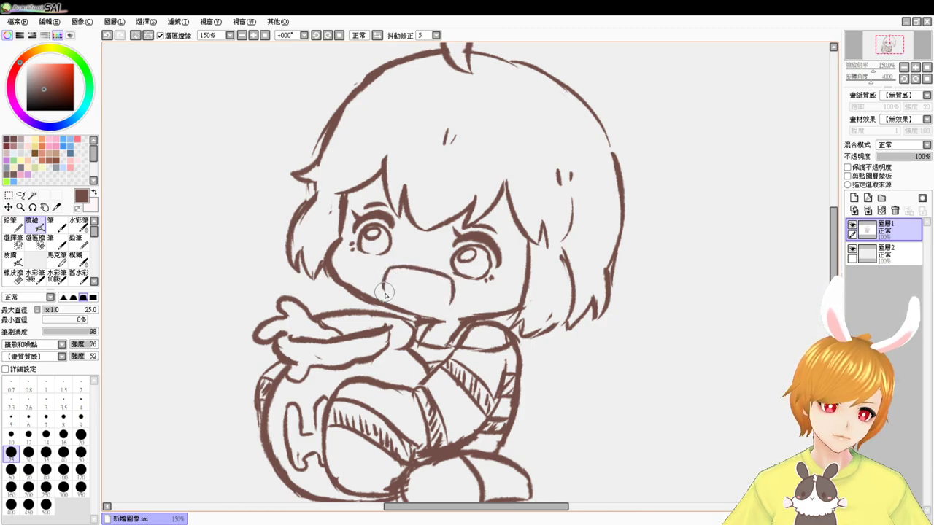
drag(385, 289, 453, 303)
mouse_move(392, 271)
mouse_down()
mouse_move(390, 298)
mouse_move(403, 299)
mouse_up()
mouse_move(420, 272)
mouse_down()
mouse_move(441, 302)
mouse_move(520, 281)
mouse_up()
drag(451, 302, 518, 299)
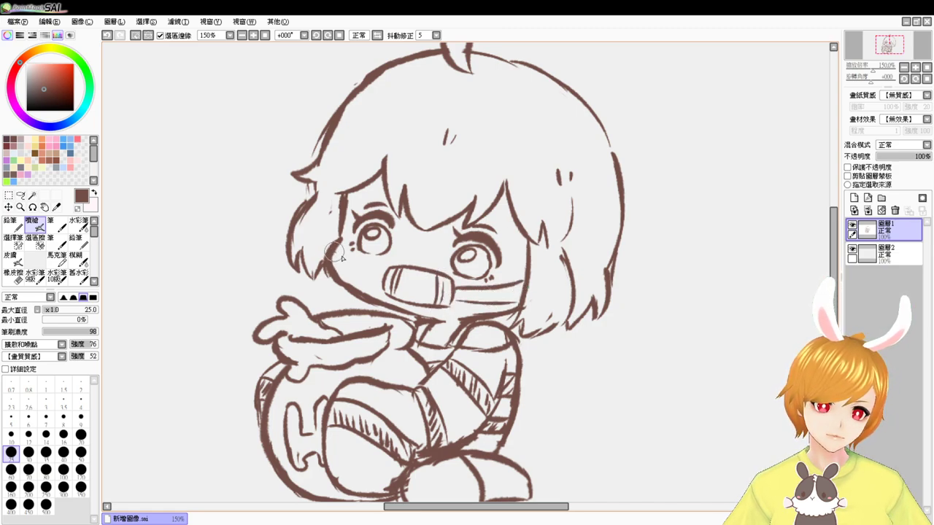
mouse_move(333, 254)
mouse_down()
mouse_move(385, 275)
mouse_move(373, 281)
mouse_up()
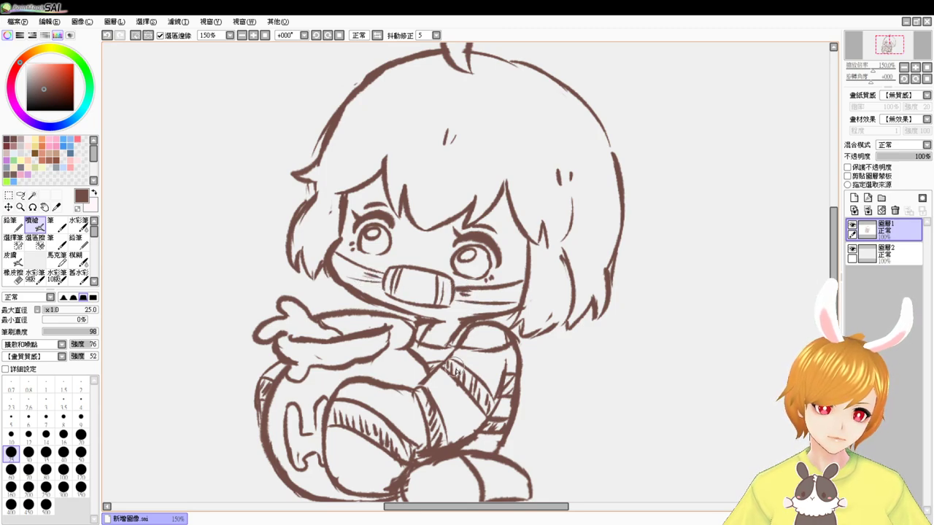
drag(451, 279, 453, 297)
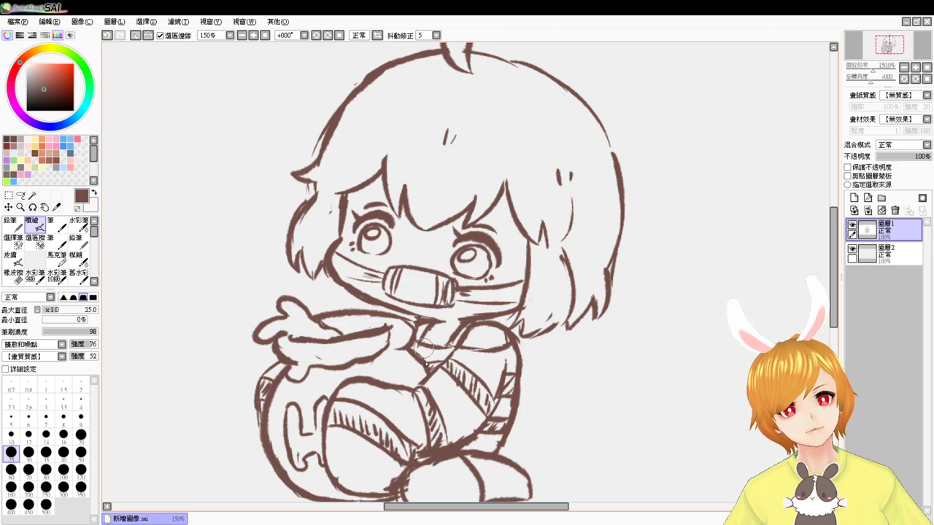
- Undo the straps, bands and outline of the mouthpiece
key(ctrl+z)
key(ctrl+z)
key(ctrl+z)
key(ctrl+z)
key(ctrl+z)
key(ctrl+z)
key(ctrl+z)
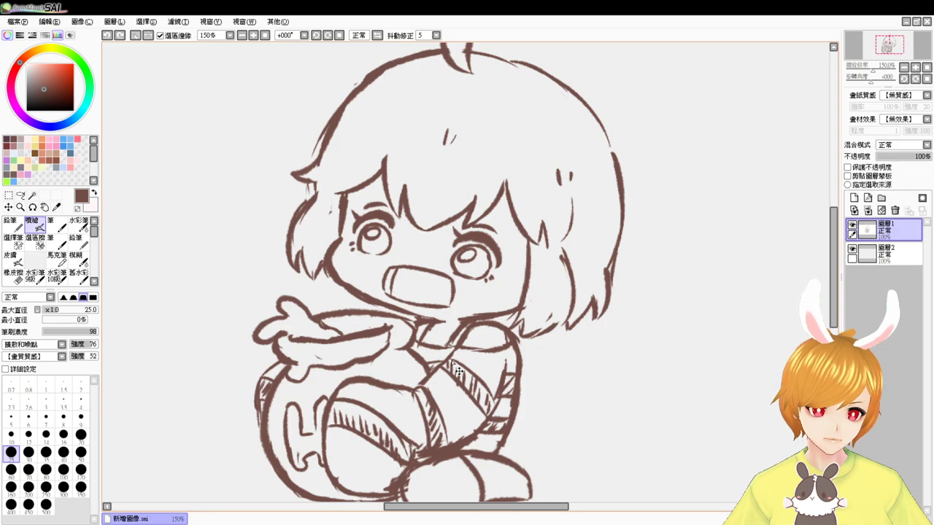
key(ctrl+z)
key(ctrl+z)
key(ctrl+z)
key(ctrl+z)
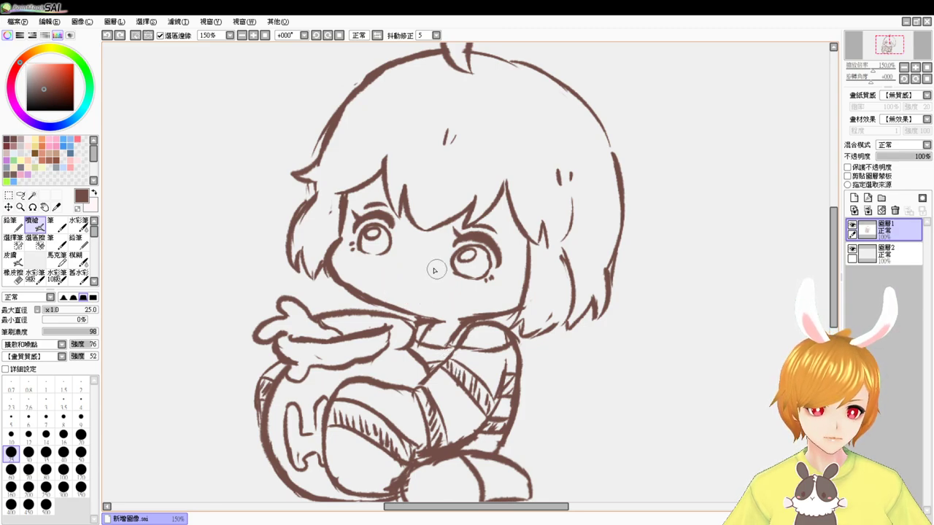
- Draw a small curved open mouth between and below the eyes, redoing the first arc
drag(402, 283, 428, 295)
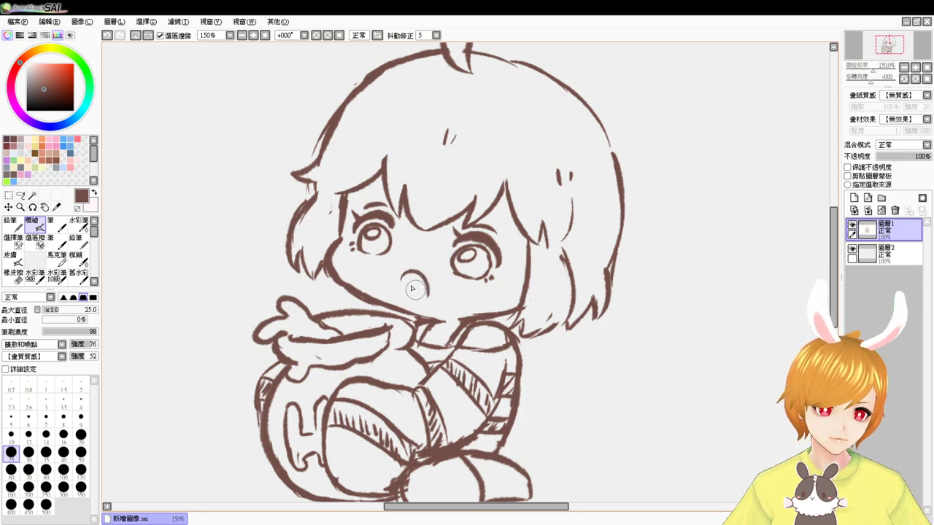
key(ctrl+z)
key(ctrl+z)
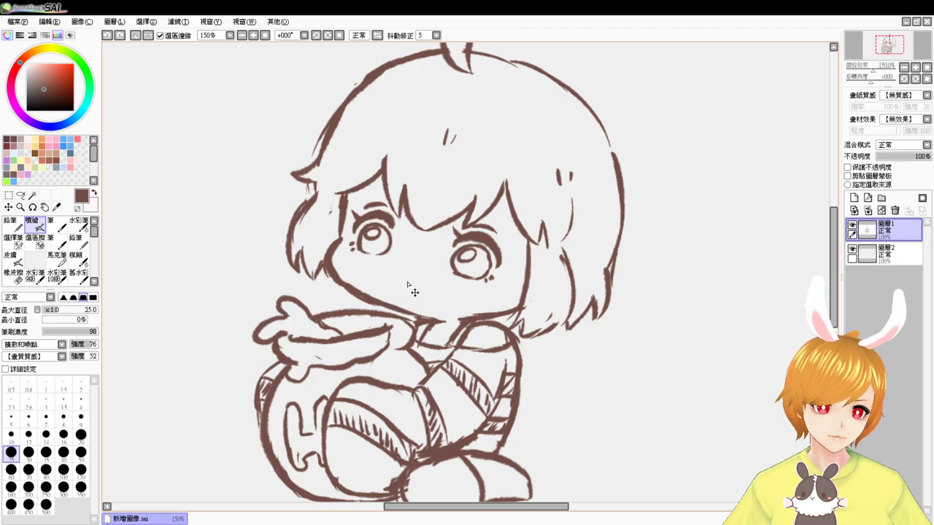
mouse_move(403, 275)
mouse_down()
mouse_move(423, 277)
mouse_move(410, 282)
mouse_up()
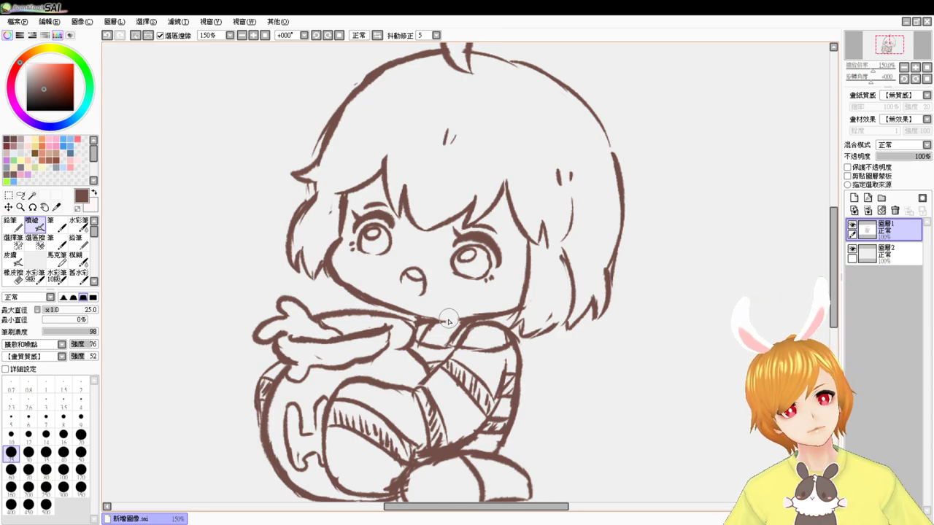
click(265, 35)
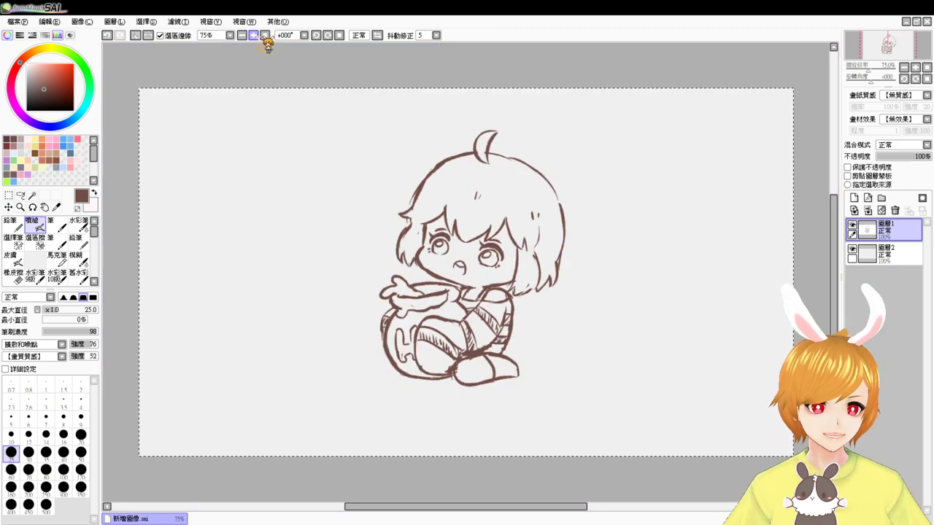
click(255, 36)
click(256, 36)
click(255, 36)
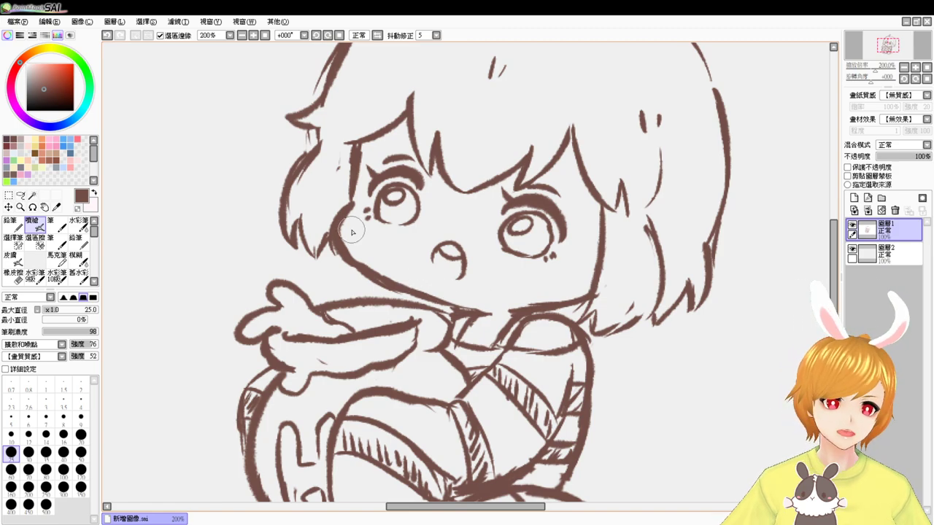
click(242, 35)
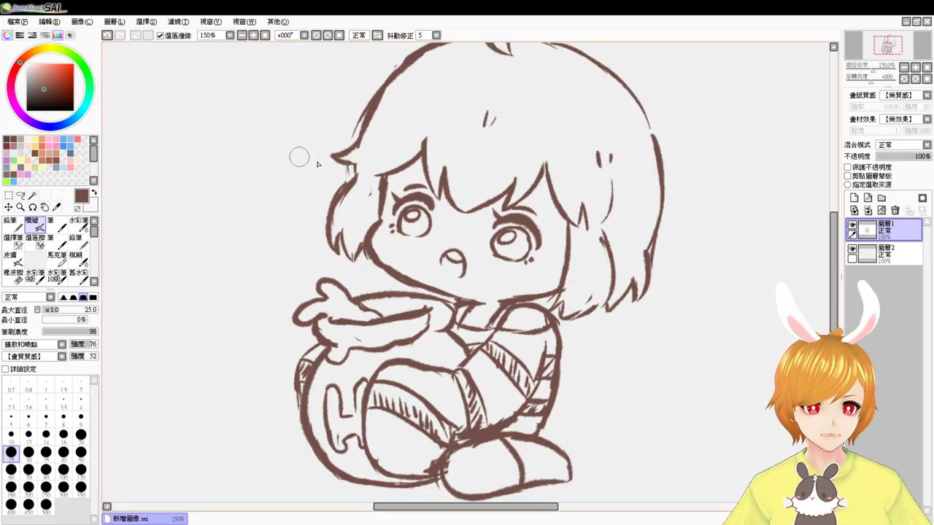
click(242, 35)
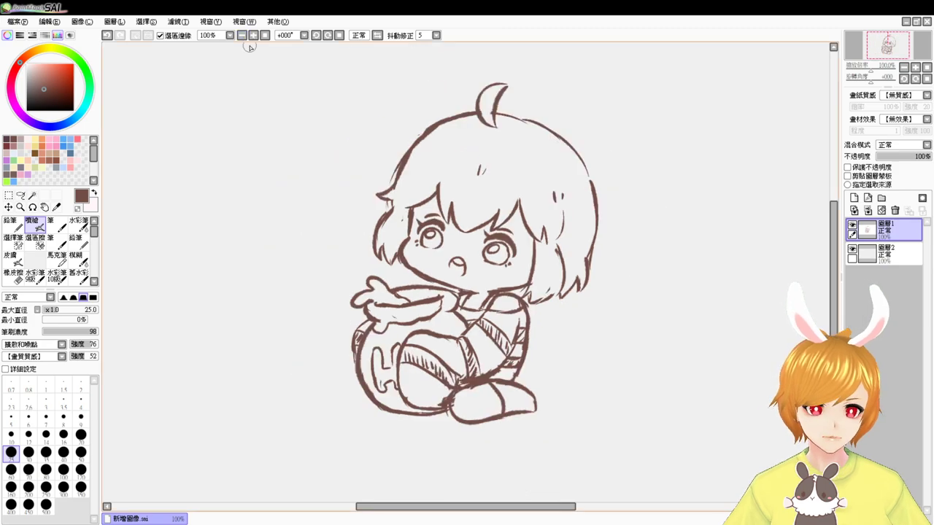
- Lasso the head with its hair, free-transform it slightly on the body, and clear the selection
click(20, 196)
drag(459, 74, 355, 148)
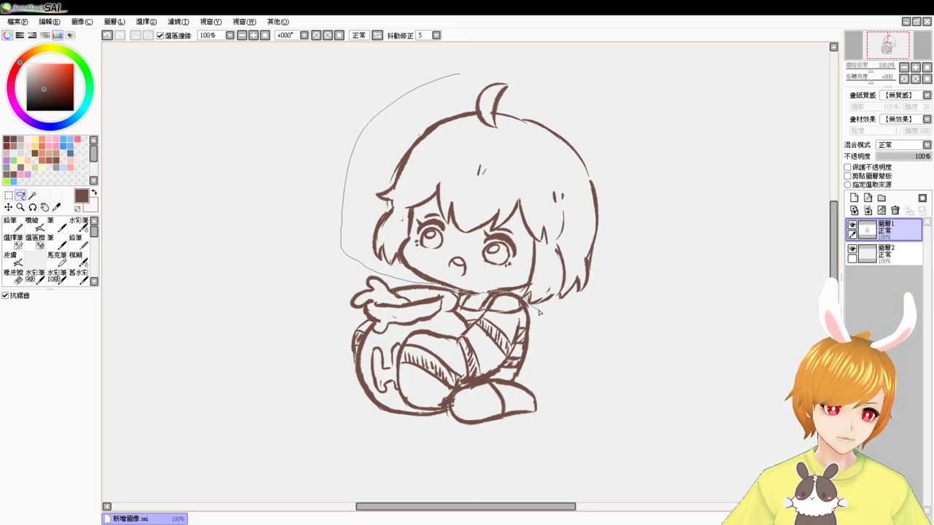
mouse_move(540, 312)
mouse_down()
mouse_move(603, 303)
mouse_move(668, 185)
mouse_move(540, 84)
mouse_up()
key(ctrl+t)
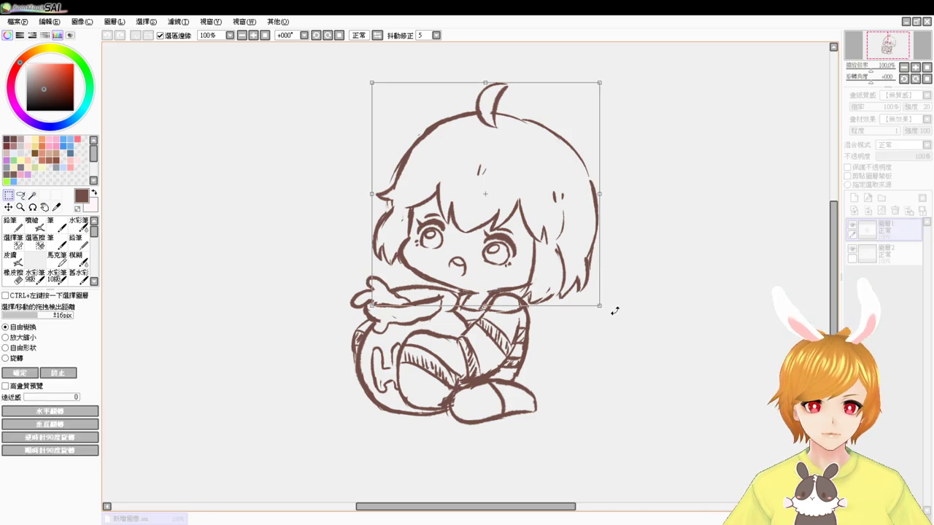
drag(615, 310, 575, 297)
key(Return)
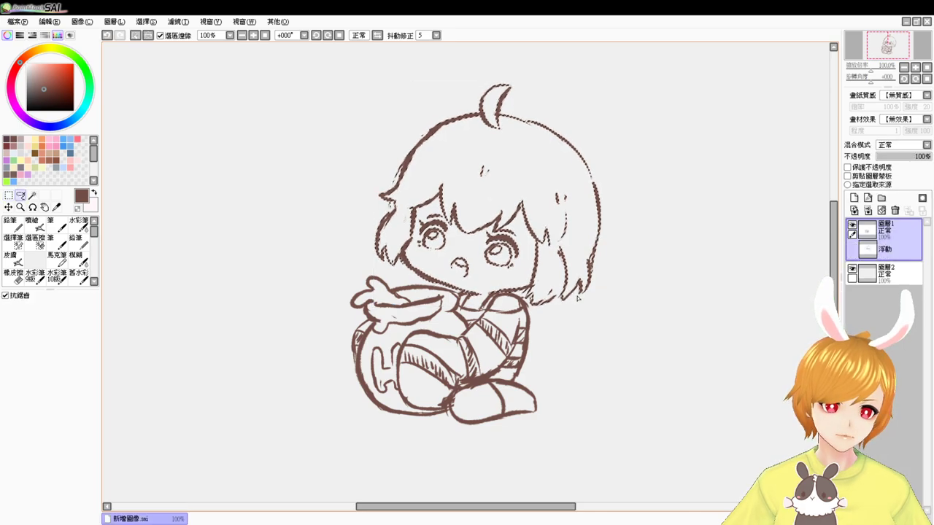
click(31, 224)
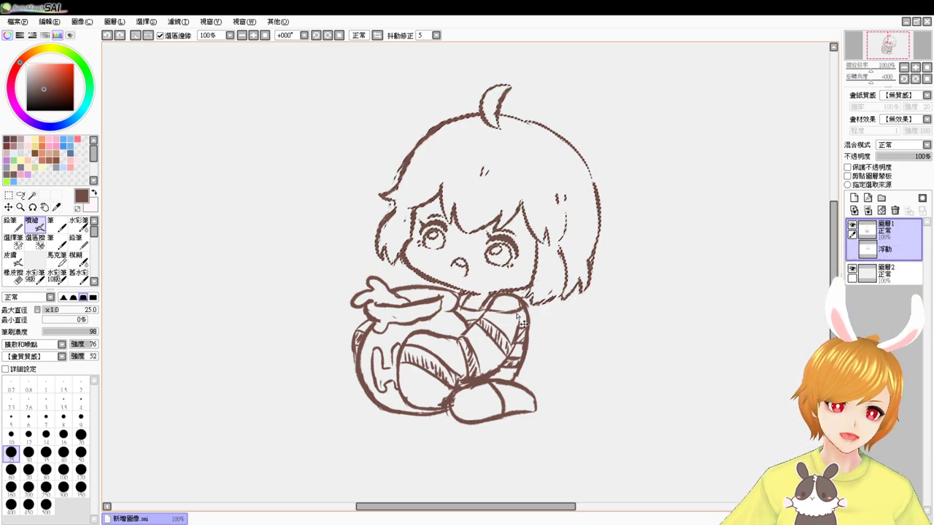
key(ctrl+d)
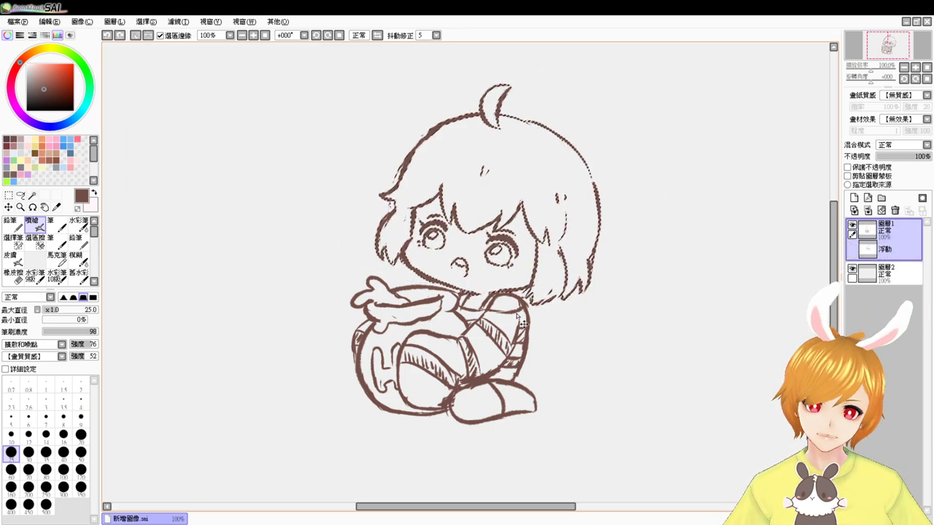
- Clean up and redraw the collar lines under the chin, undoing the unwanted strokes
scroll(516, 315, up, 2)
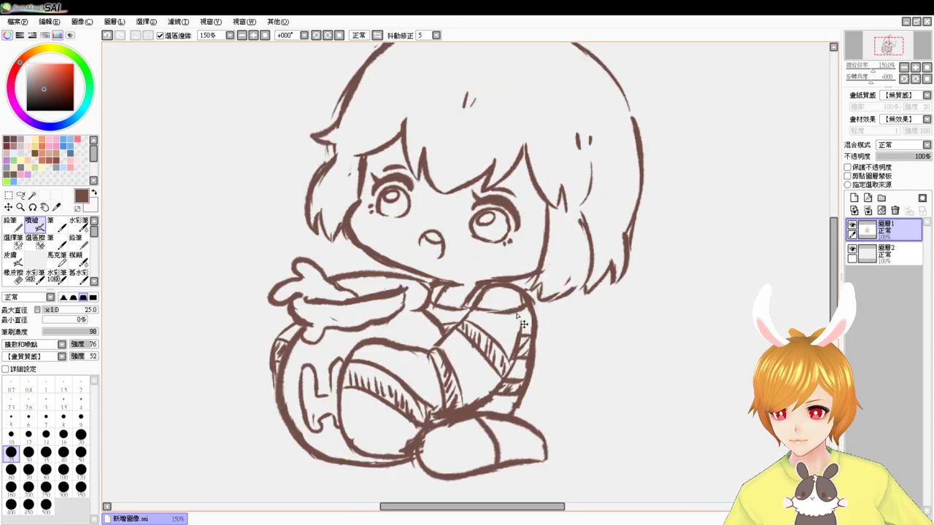
drag(568, 260, 545, 264)
key(e)
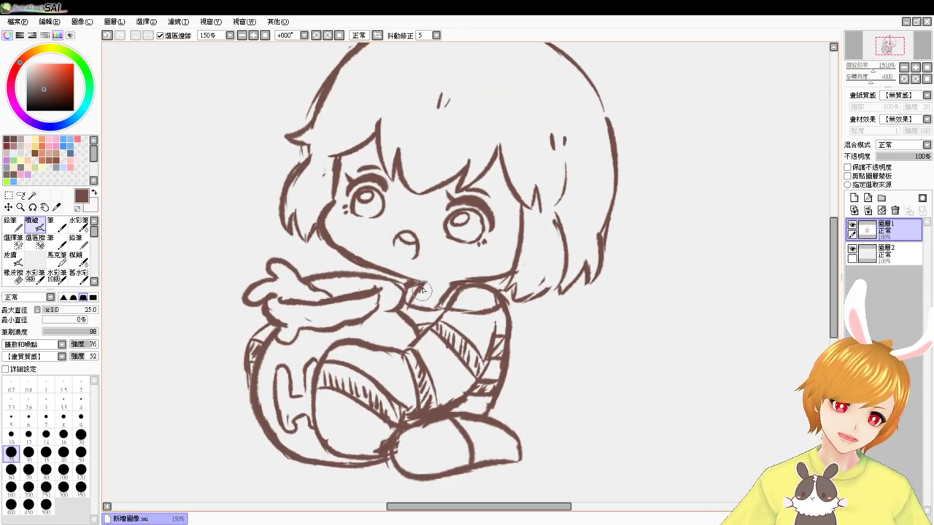
key(e)
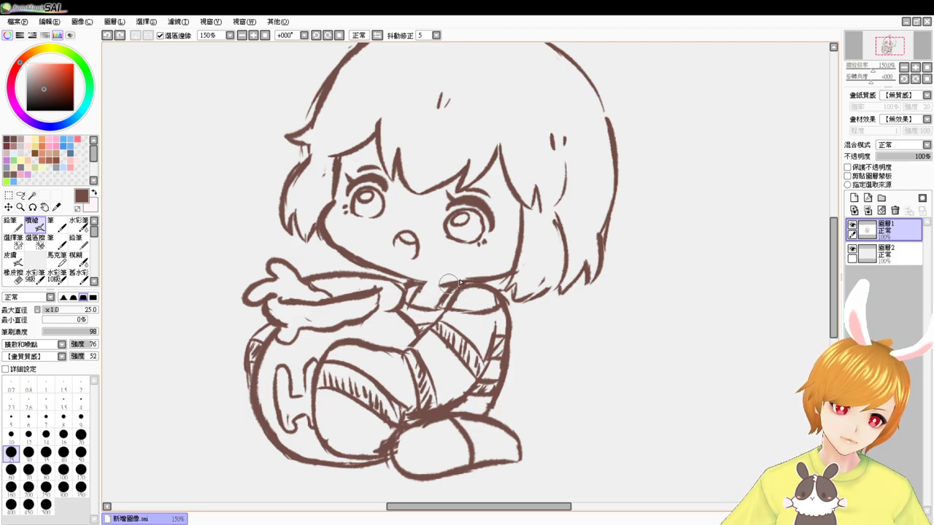
mouse_move(435, 285)
mouse_down()
mouse_move(461, 281)
mouse_move(434, 282)
mouse_move(430, 298)
mouse_move(448, 295)
mouse_up()
key(ctrl+z)
key(ctrl+z)
key(ctrl+z)
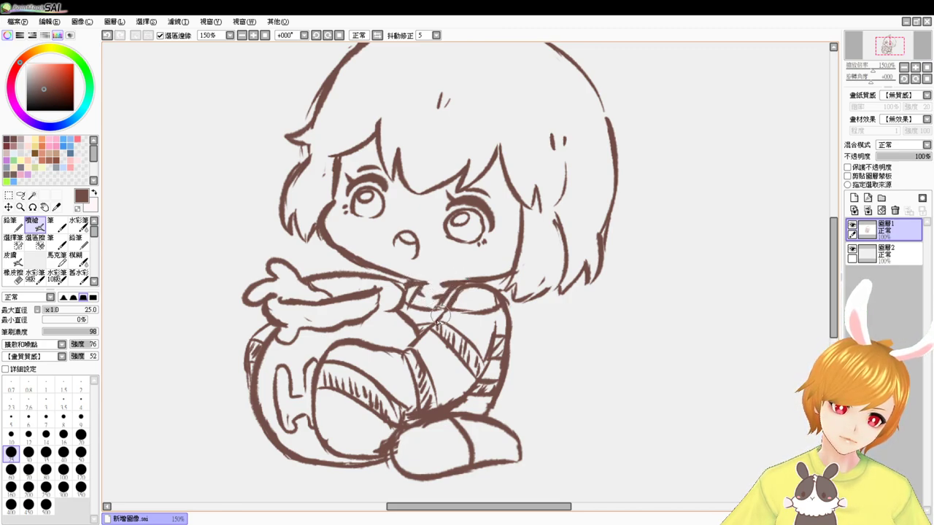
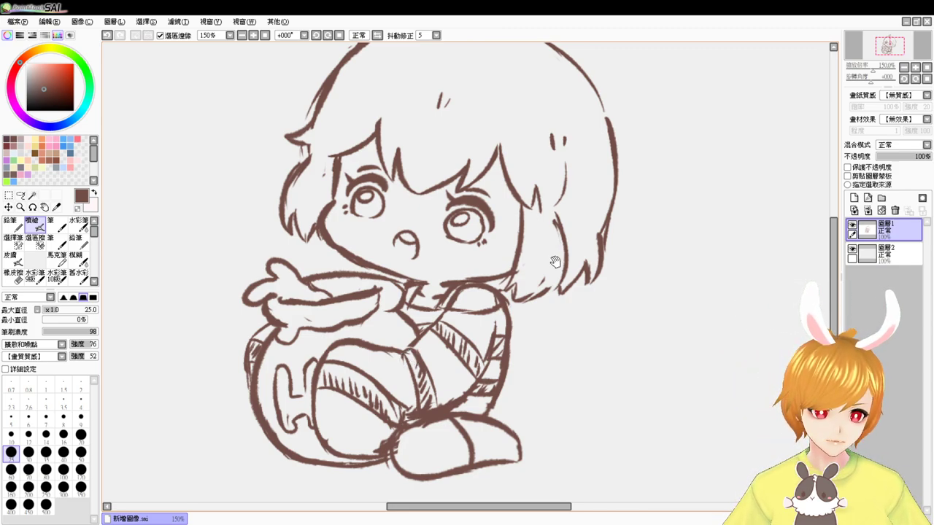
- Erase and redraw the inner highlight circle of the eye nearest the long side hair, undoing a stroke
scroll(562, 263, up, 2)
key(e)
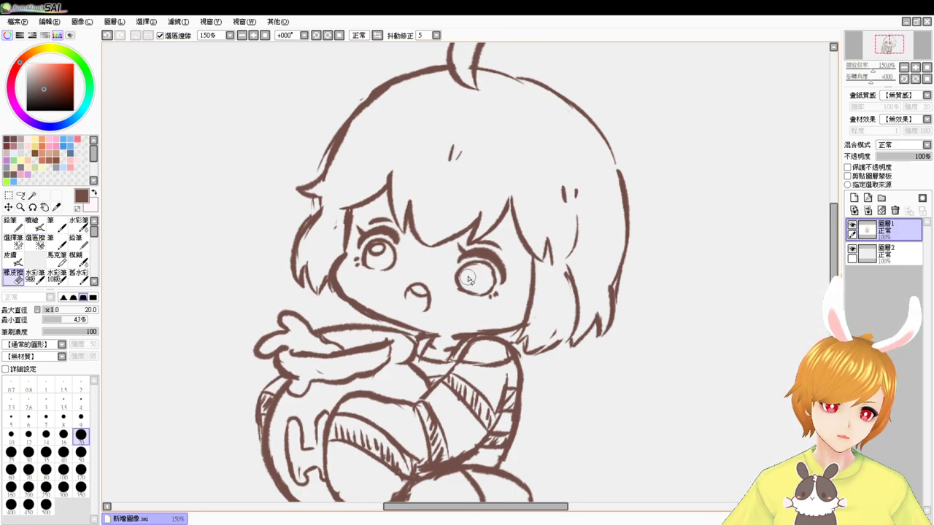
key(v)
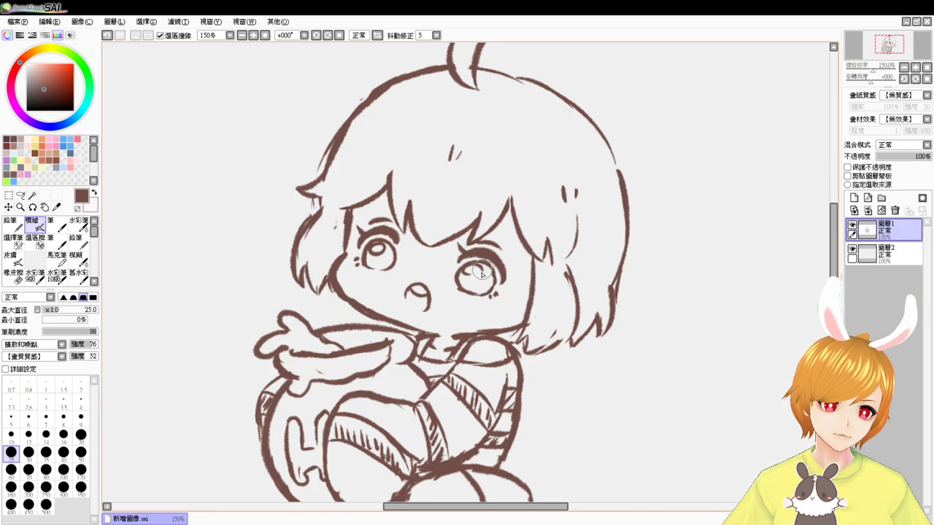
key(ctrl+z)
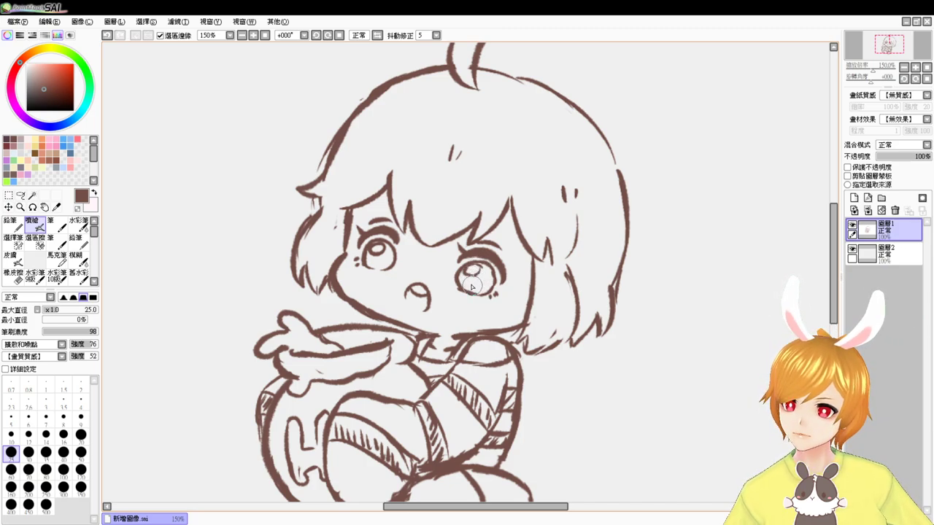
- Doodle a small square face with parted bangs and two short vertical eyes in the empty area beside the character
mouse_move(155, 176)
mouse_down()
mouse_move(223, 161)
mouse_move(235, 232)
mouse_up()
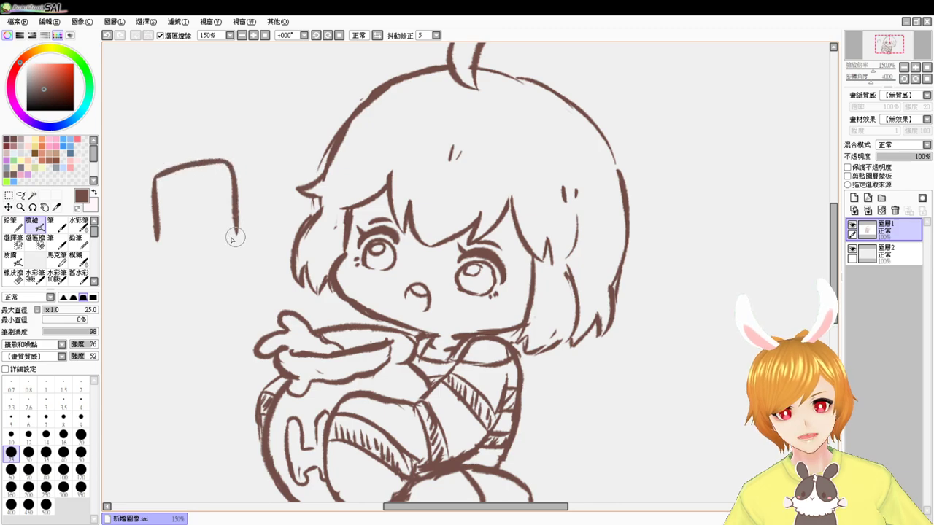
drag(158, 246, 235, 234)
mouse_move(189, 183)
mouse_down()
mouse_move(233, 203)
mouse_move(210, 212)
mouse_move(215, 182)
mouse_up()
click(180, 217)
click(211, 218)
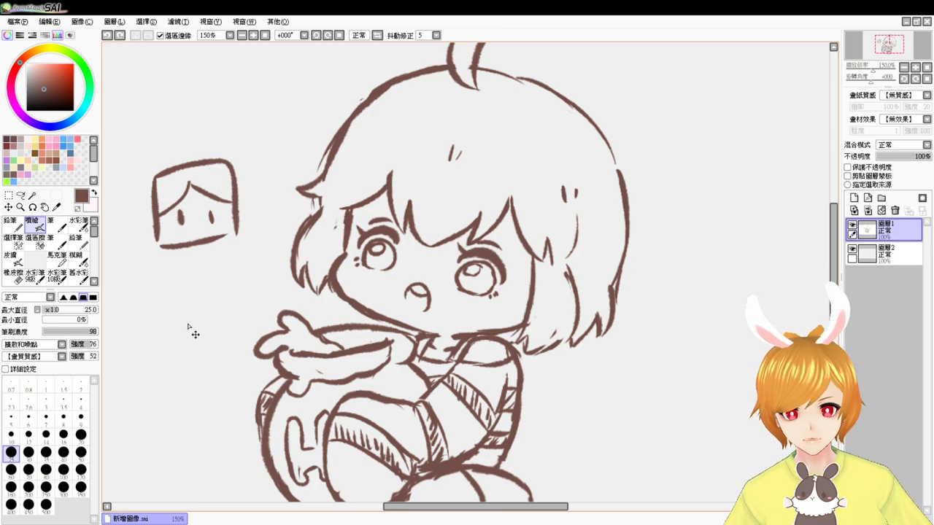
- Undo all strokes of the small square face doodle
key(ctrl+z)
key(ctrl+z)
key(ctrl+z)
key(ctrl+z)
key(ctrl+z)
key(ctrl+z)
key(ctrl+z)
key(ctrl+z)
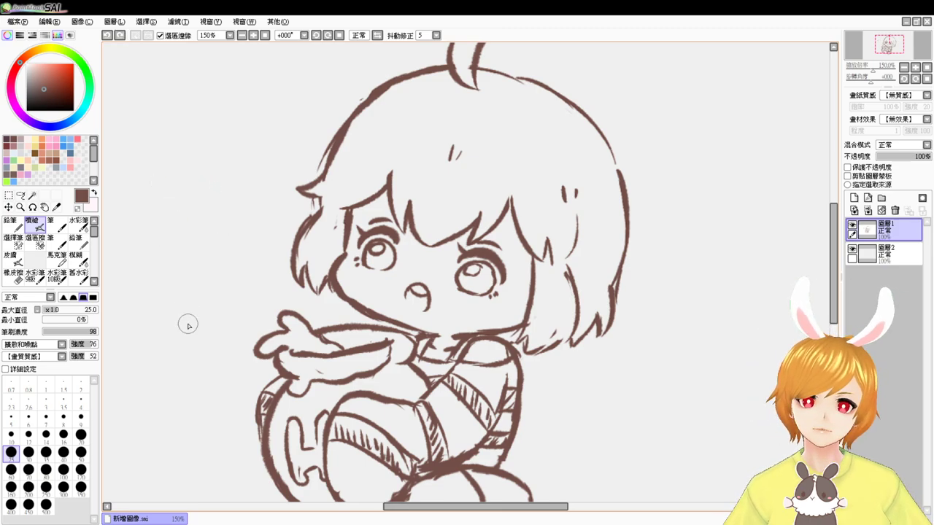
- Add short lashes at the outer corners of both eyes, undoing the unwanted strokes
click(253, 36)
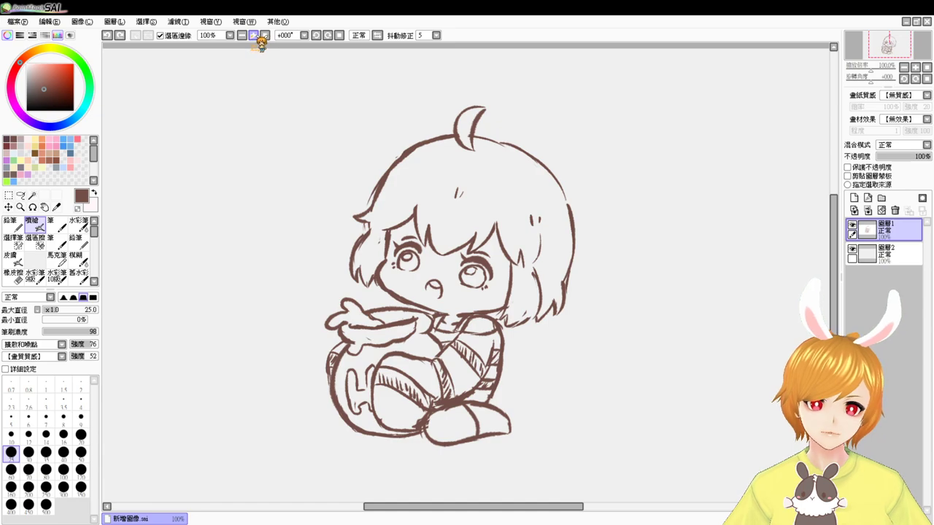
click(255, 36)
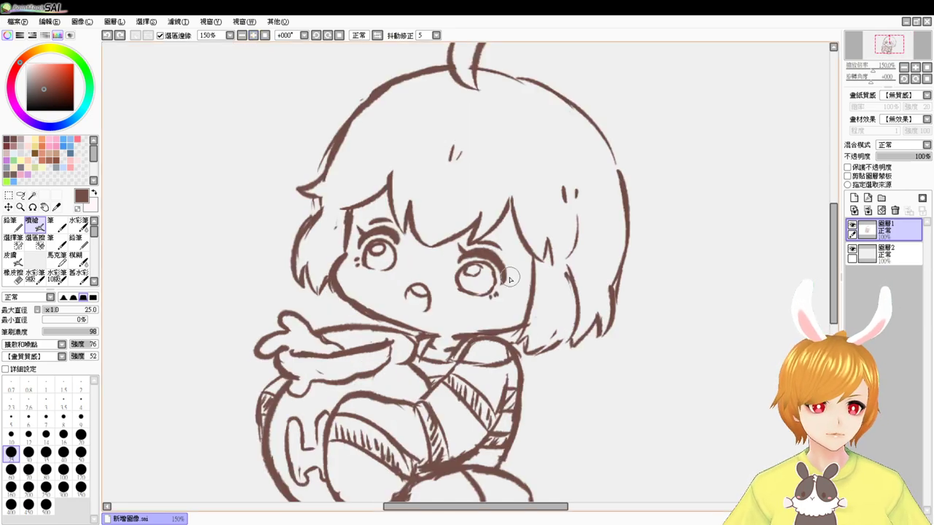
drag(501, 275, 515, 274)
key(ctrl+z)
mouse_move(362, 244)
mouse_down()
mouse_move(353, 273)
mouse_move(353, 242)
mouse_up()
key(ctrl+z)
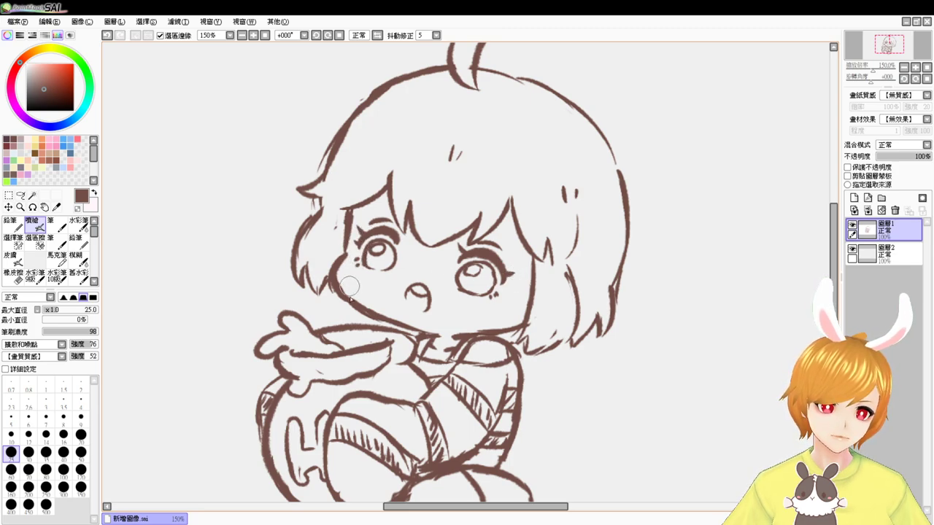
- Erase the inner highlight circles from both eyes, leaving plain round irises
key(e)
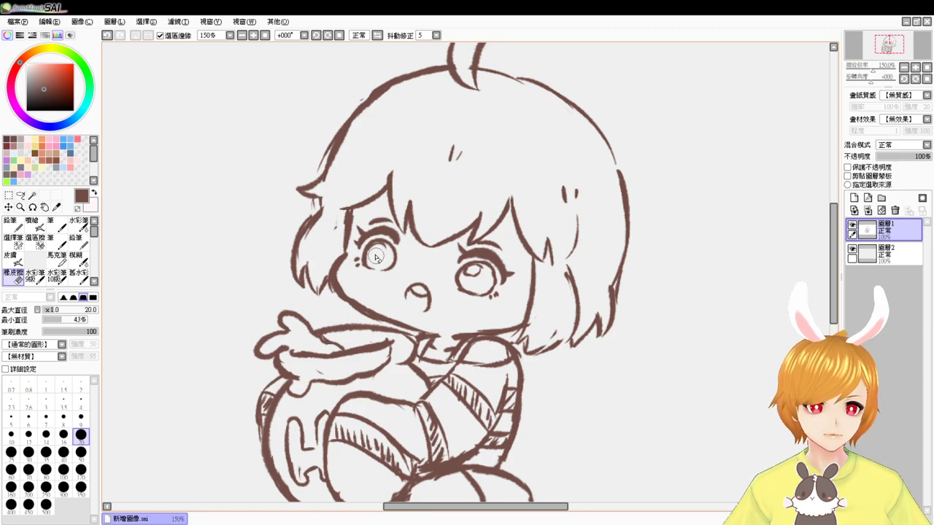
drag(479, 277, 473, 273)
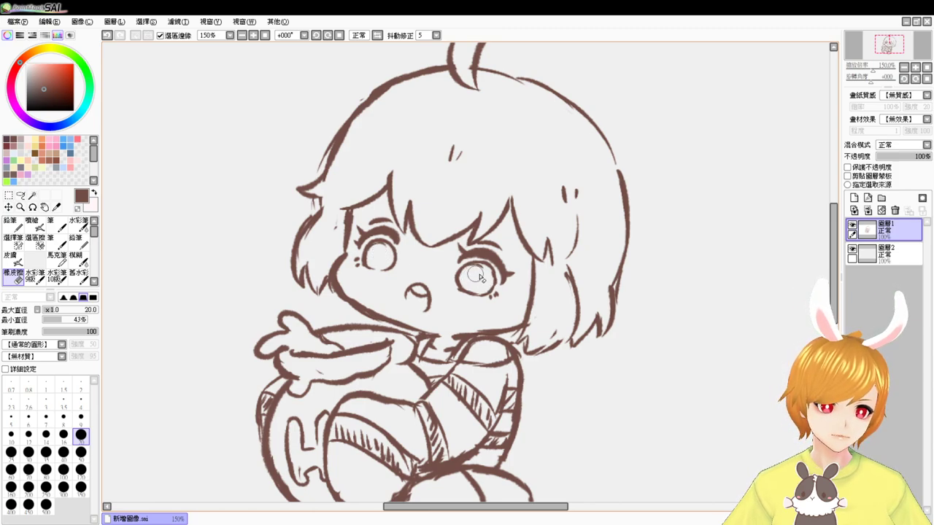
key(b)
drag(455, 358, 490, 293)
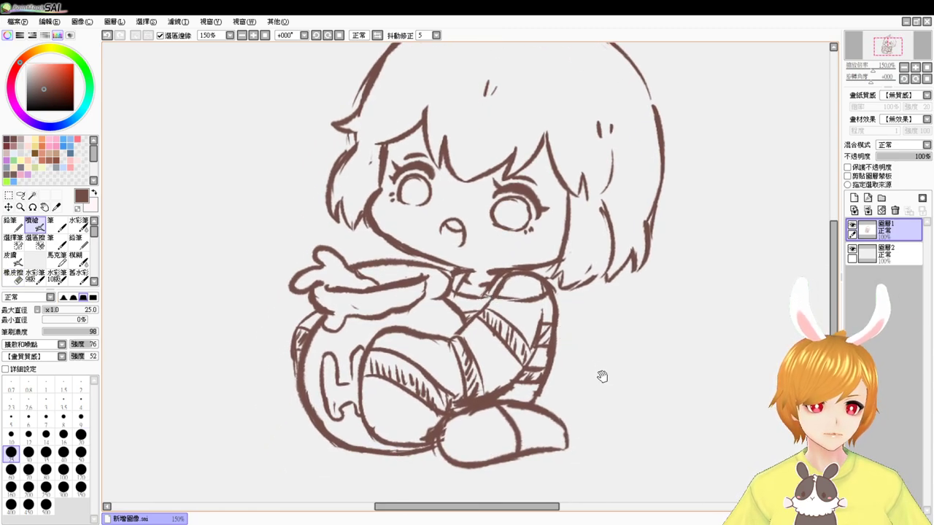
drag(602, 378, 617, 383)
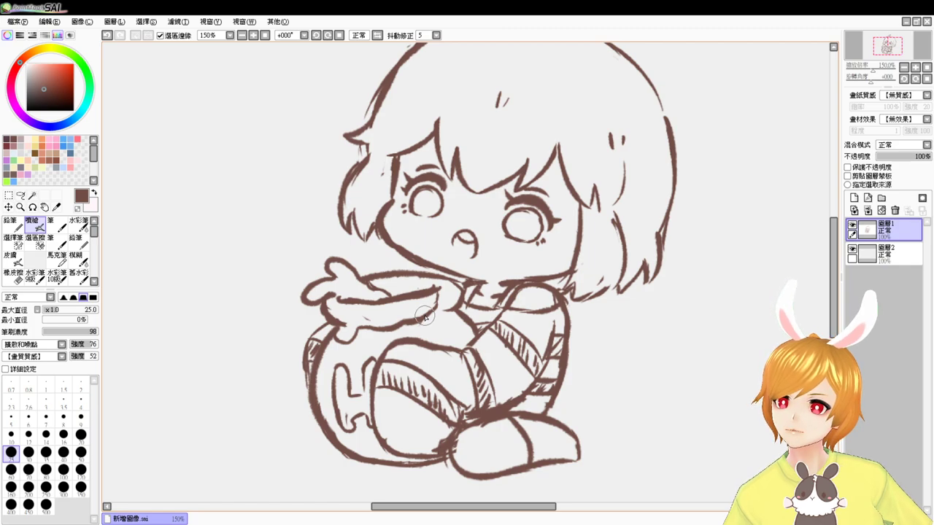
- Erase the thin hair outline beside the tuft and redraw it as a smooth curve down the back of the head
click(265, 35)
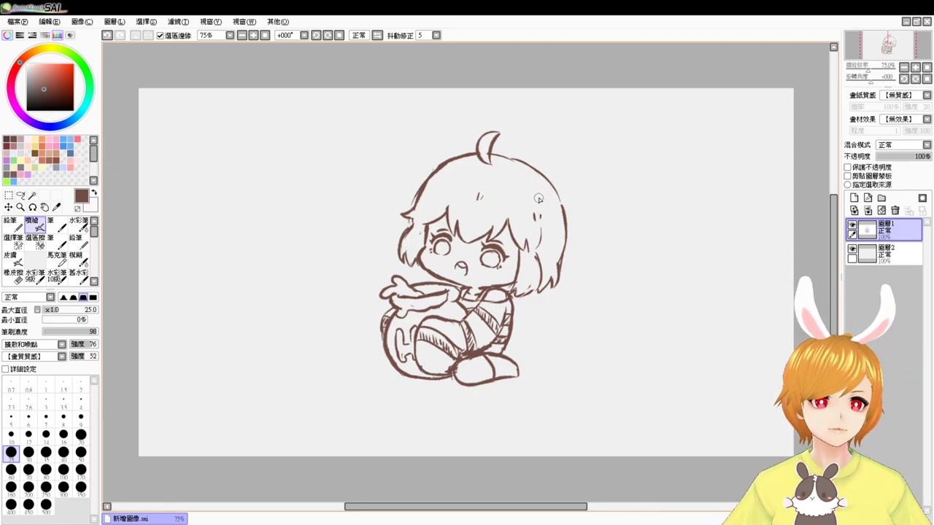
key(e)
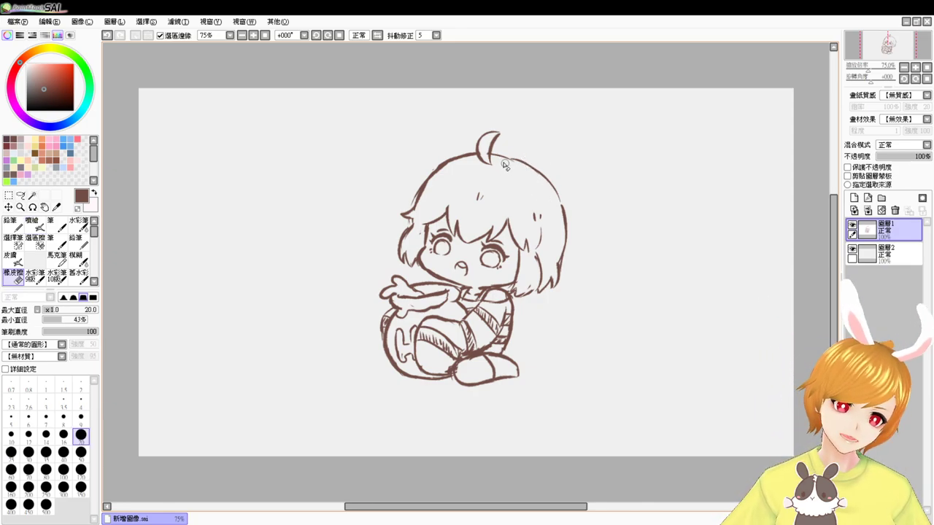
key(b)
key(e)
drag(512, 154, 539, 175)
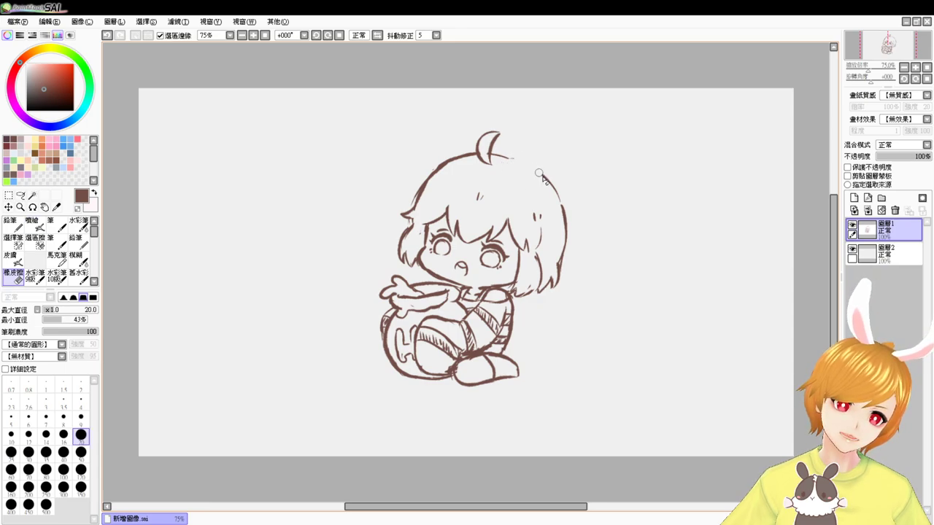
key(b)
mouse_move(494, 153)
mouse_down()
mouse_move(519, 159)
mouse_move(498, 161)
mouse_move(497, 151)
mouse_move(524, 171)
mouse_move(490, 153)
mouse_move(511, 156)
mouse_move(531, 175)
mouse_move(499, 155)
mouse_move(556, 192)
mouse_up()
drag(521, 162, 560, 199)
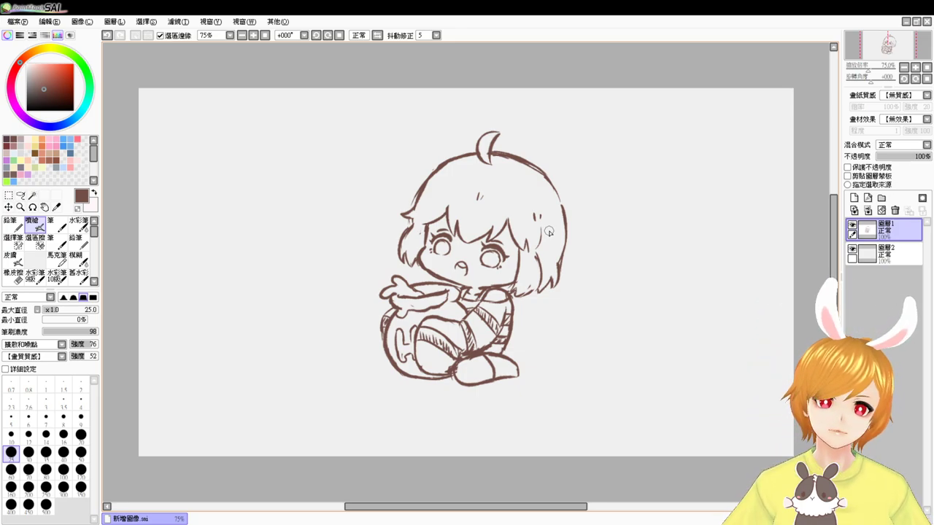
- Erase the rough upper end of the side hair lock on the pot side of the face and redraw its outer contour
scroll(419, 272, up, 2)
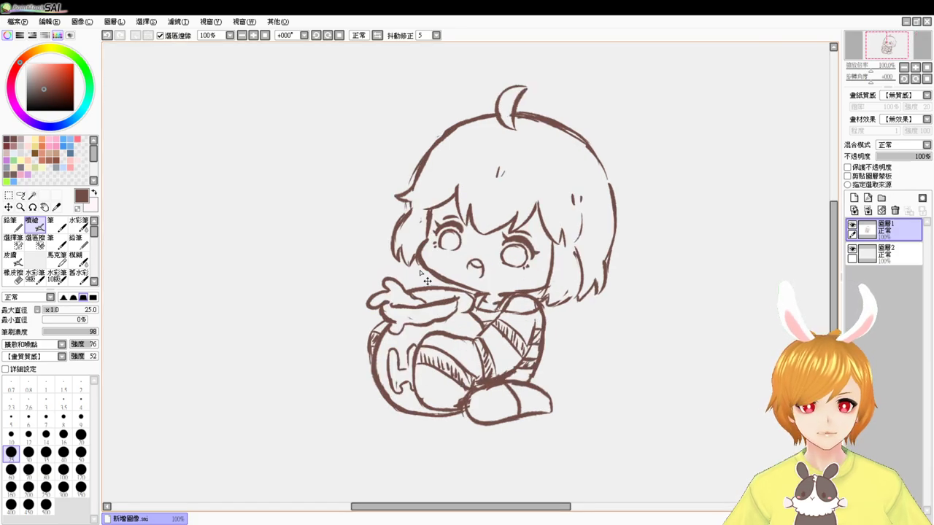
scroll(416, 267, up, 2)
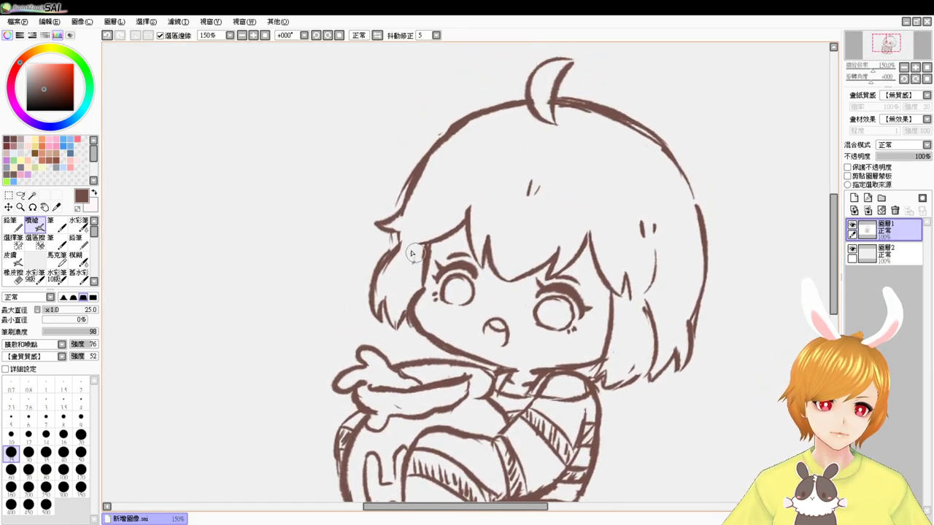
key(e)
drag(398, 235, 390, 241)
key(b)
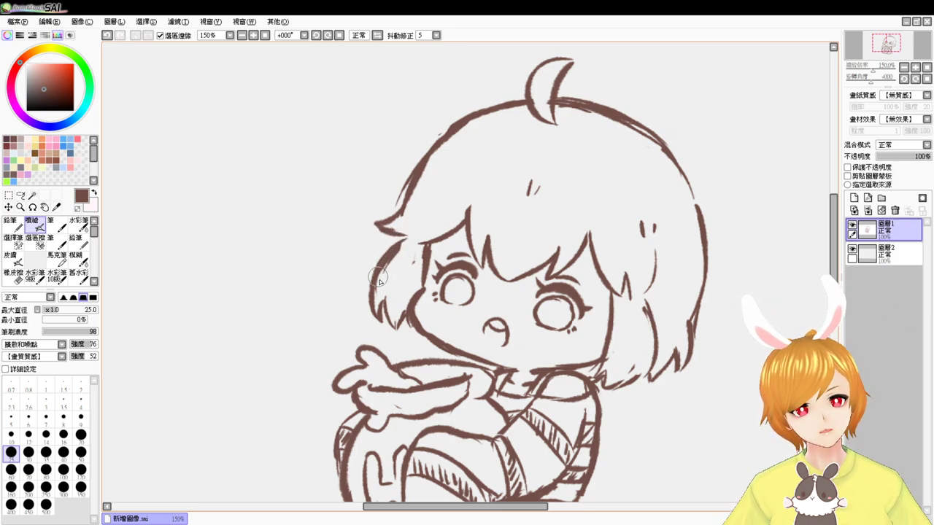
mouse_move(442, 333)
mouse_down()
mouse_move(410, 305)
mouse_move(372, 290)
mouse_up()
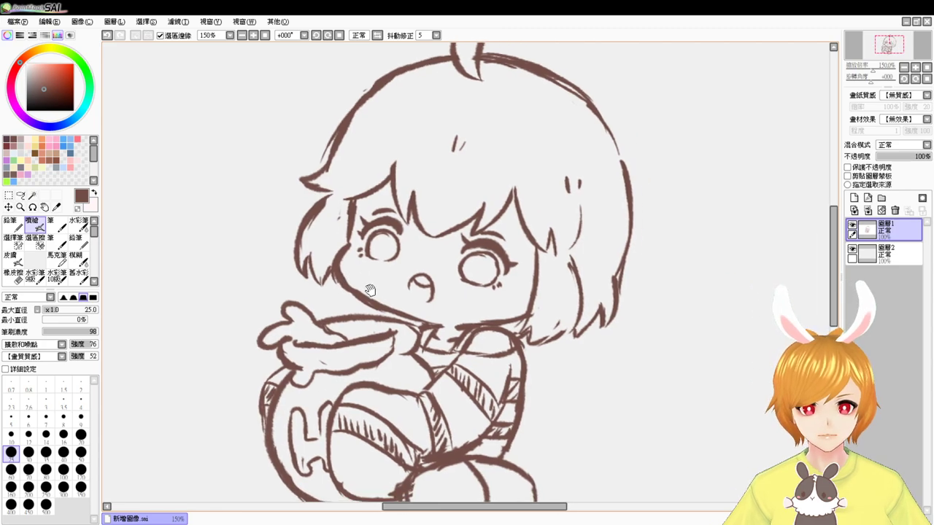
- Try a small outward-flicked hair tip at the back of the head and undo it
drag(643, 235, 613, 246)
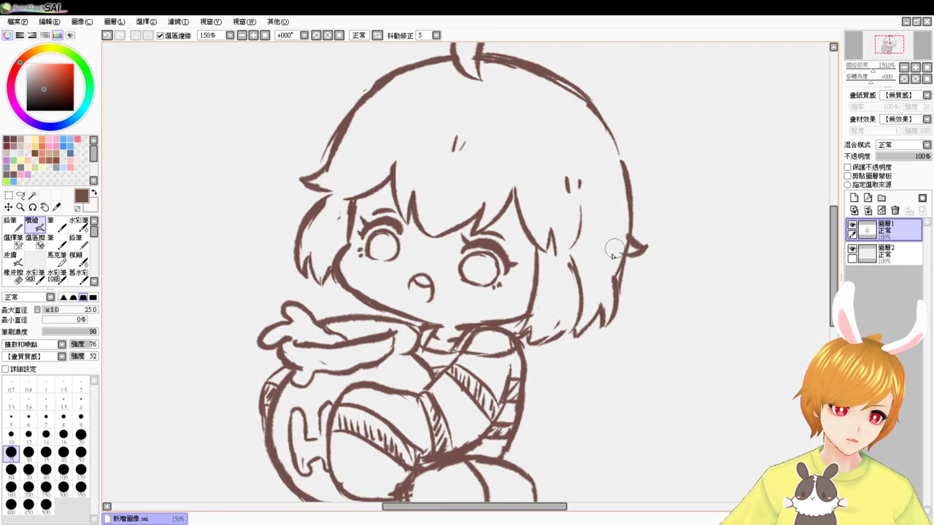
drag(586, 367, 583, 298)
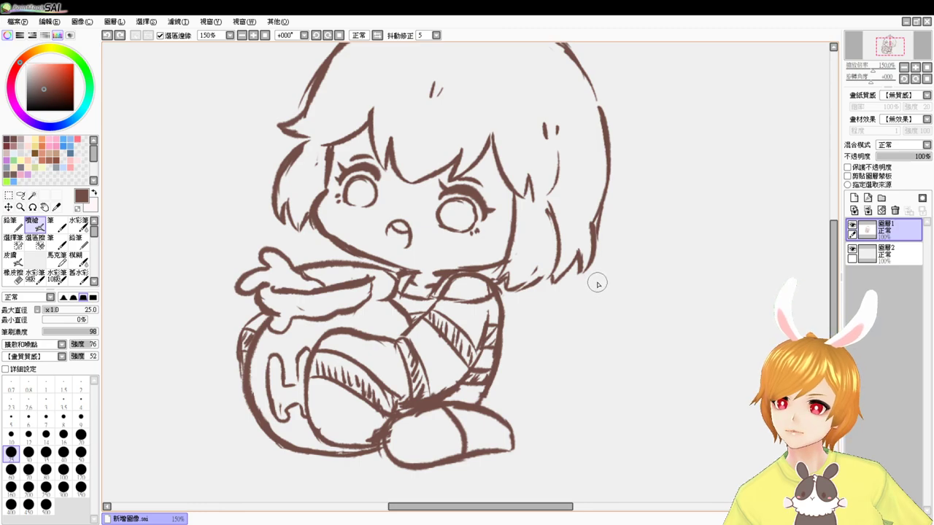
scroll(577, 284, down, 2)
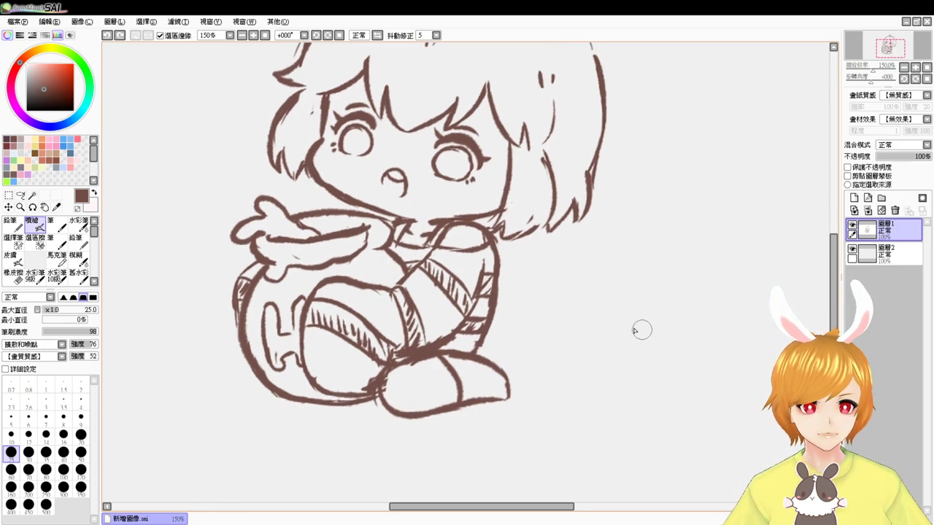
- Sketch a small pair of overlapping feet with two upright leg lines in the empty area beside the seated character
drag(611, 302, 610, 350)
mouse_move(673, 305)
mouse_down()
mouse_move(659, 356)
mouse_move(609, 363)
mouse_move(670, 353)
mouse_move(611, 358)
mouse_move(611, 375)
mouse_move(683, 375)
mouse_up()
mouse_move(609, 339)
mouse_down()
mouse_move(588, 365)
mouse_move(605, 377)
mouse_up()
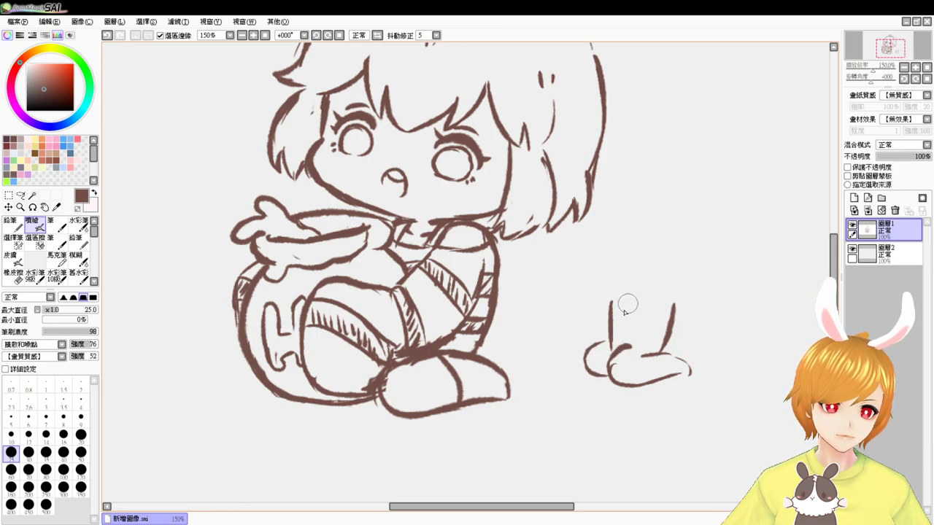
mouse_move(612, 297)
mouse_down()
mouse_move(612, 323)
mouse_move(594, 352)
mouse_up()
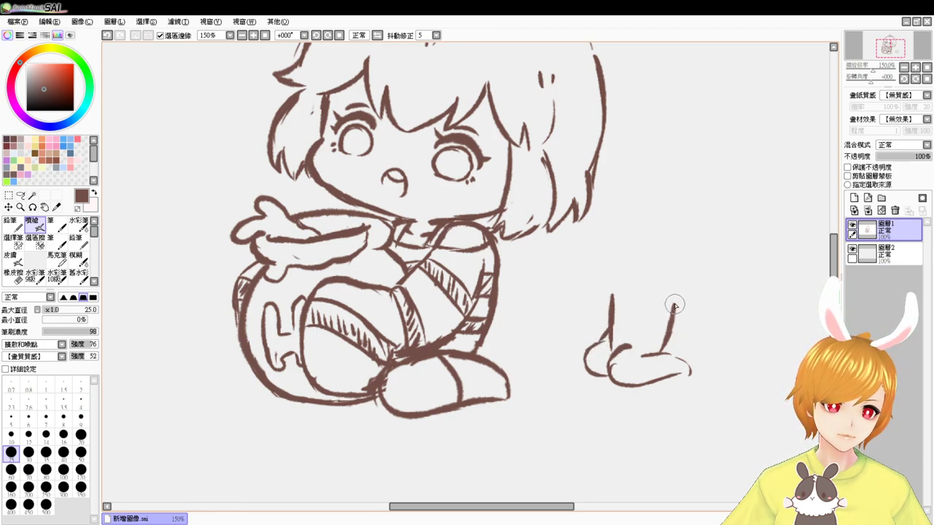
mouse_move(672, 303)
mouse_down()
mouse_move(667, 361)
mouse_move(661, 337)
mouse_up()
key(e)
key(b)
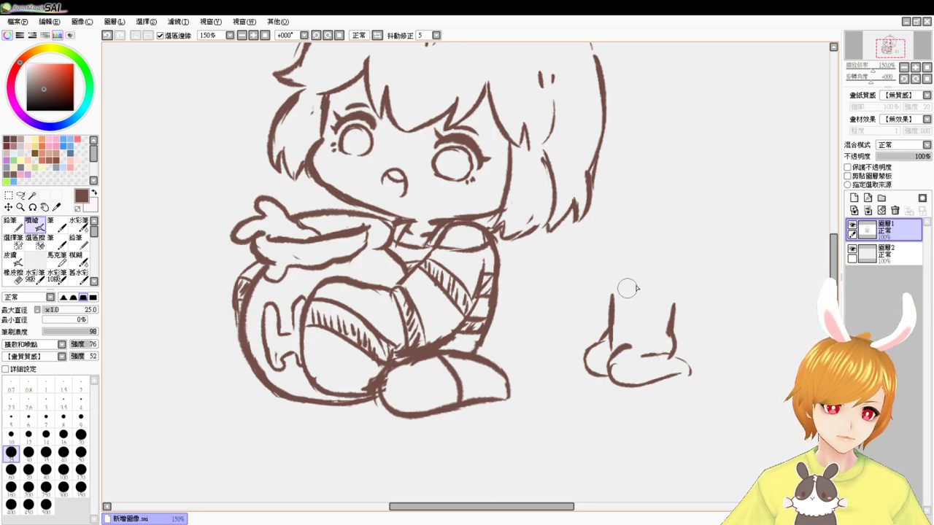
drag(669, 295, 673, 328)
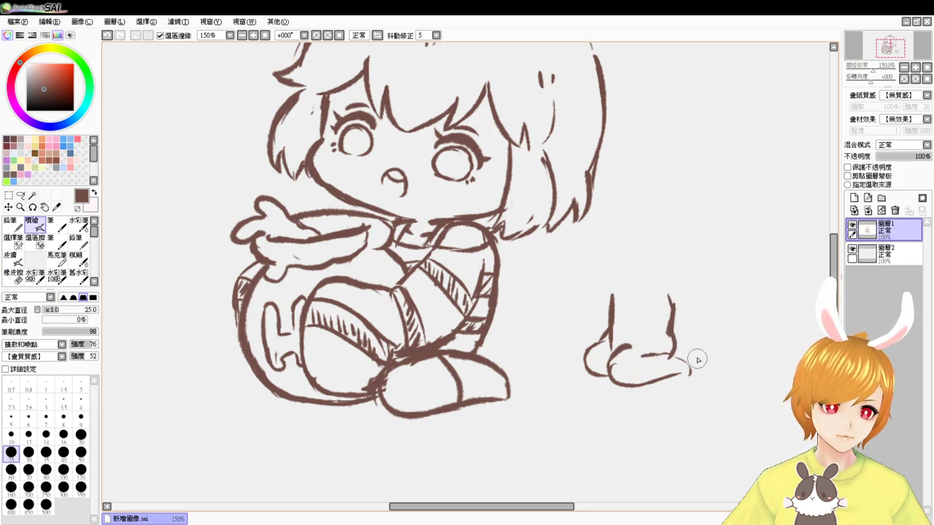
drag(604, 334, 593, 339)
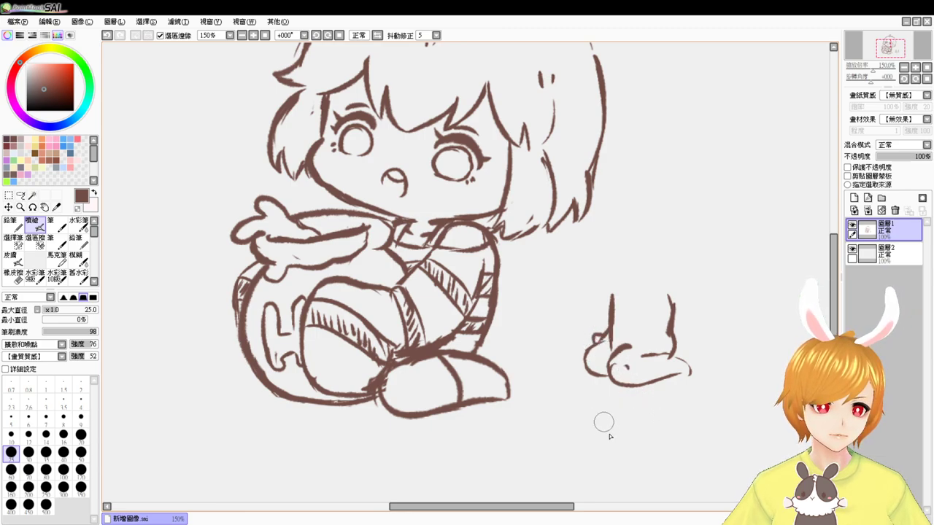
- Erase the small trial sketch of legs and feet beside the character
key(e)
mouse_move(615, 286)
mouse_down()
mouse_move(609, 343)
mouse_move(594, 368)
mouse_up()
mouse_move(650, 313)
mouse_down()
mouse_move(671, 319)
mouse_move(681, 358)
mouse_move(694, 361)
mouse_move(669, 373)
mouse_up()
key(b)
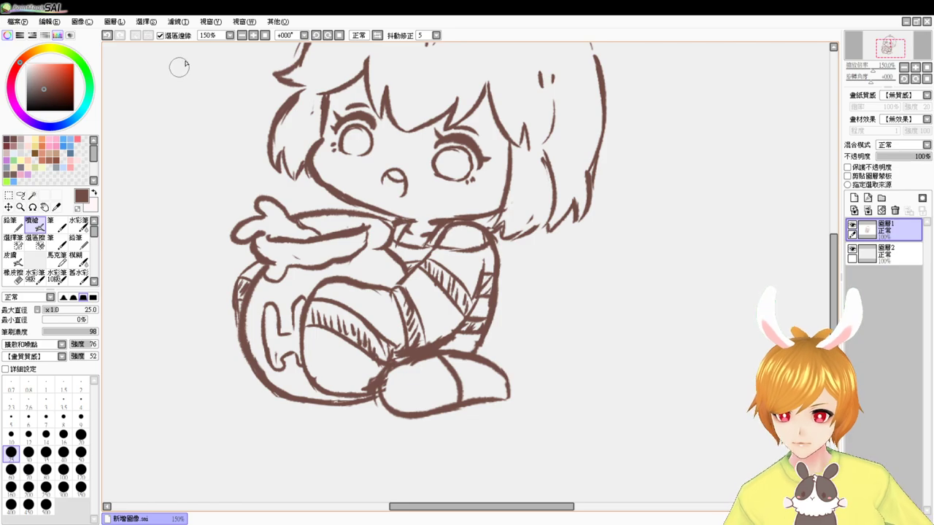
- Scale up the whole character drawing with a free transform until it fills most of the canvas height
click(241, 35)
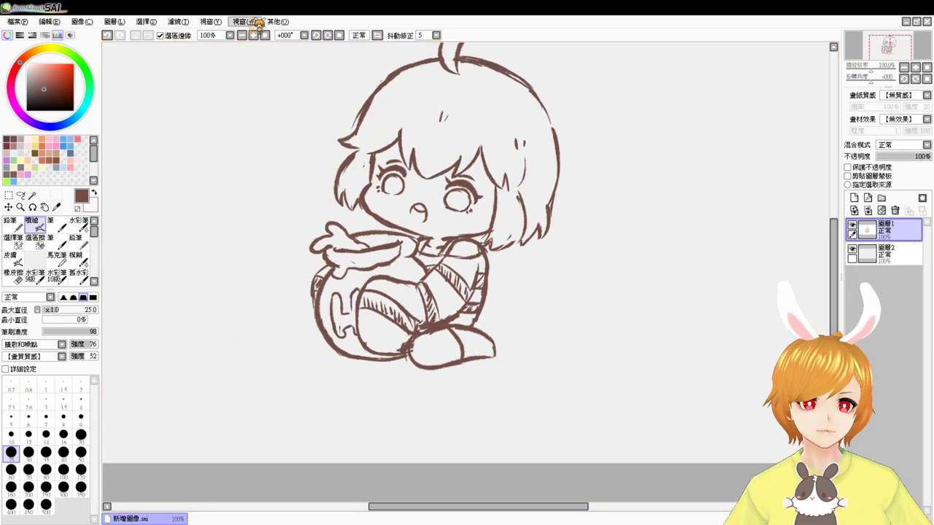
click(242, 35)
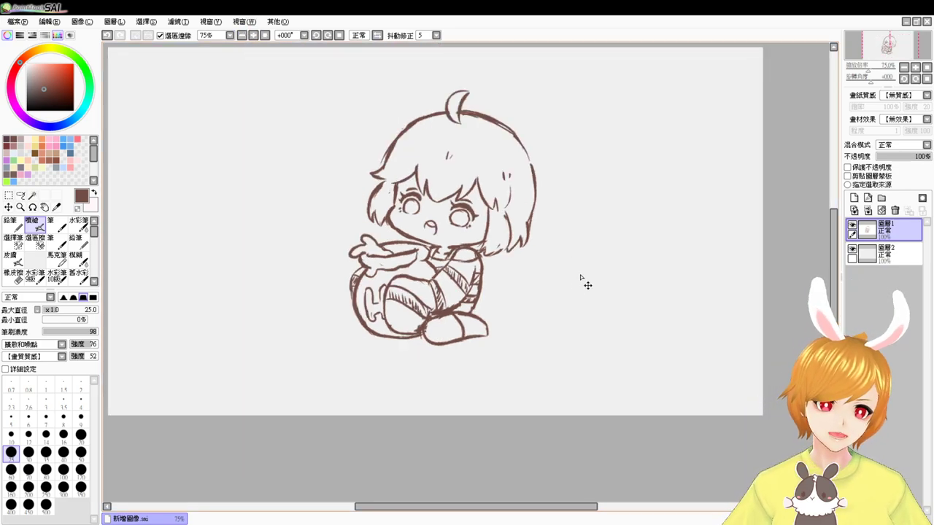
drag(587, 252, 626, 294)
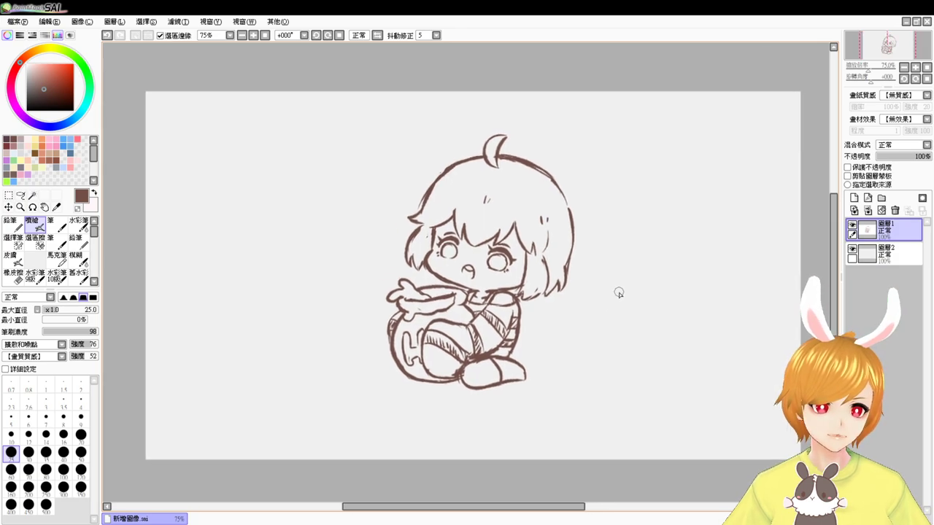
key(ctrl+t)
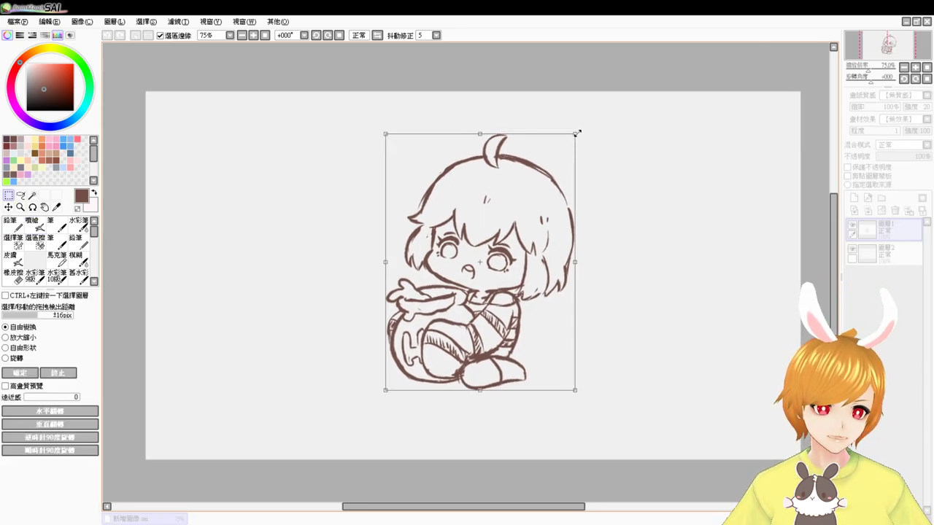
drag(576, 132, 615, 77)
mouse_move(583, 160)
mouse_down()
mouse_move(622, 201)
mouse_move(664, 202)
mouse_move(558, 200)
mouse_up()
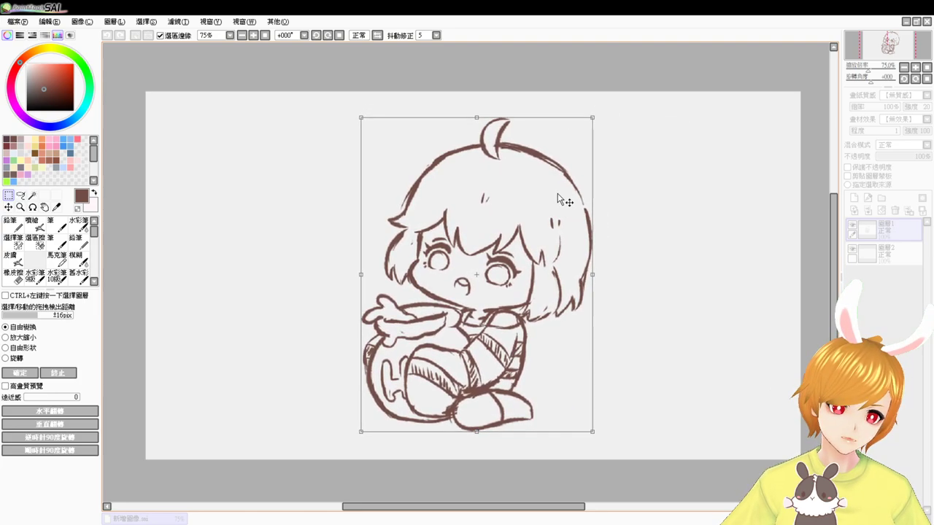
key(Return)
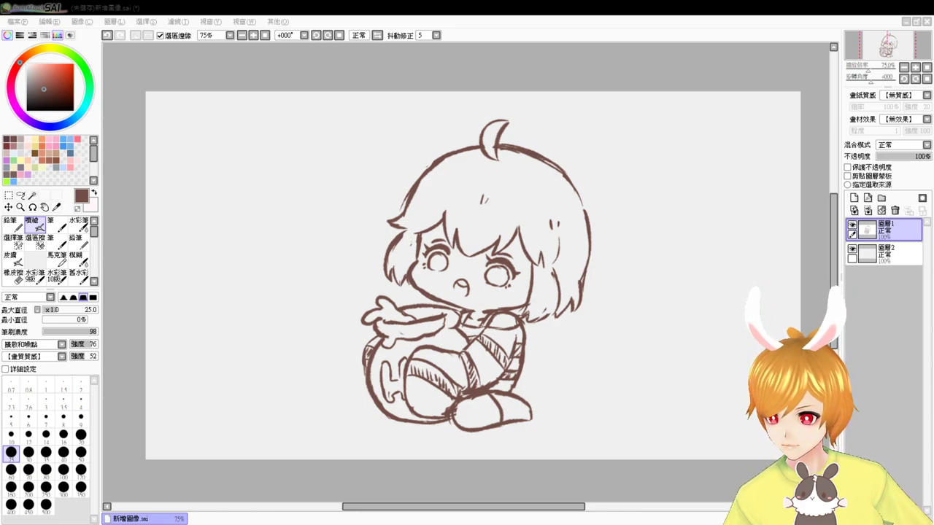
- Move the character drawing toward the right part of the canvas and scale it down slightly with a free transform
click(139, 319)
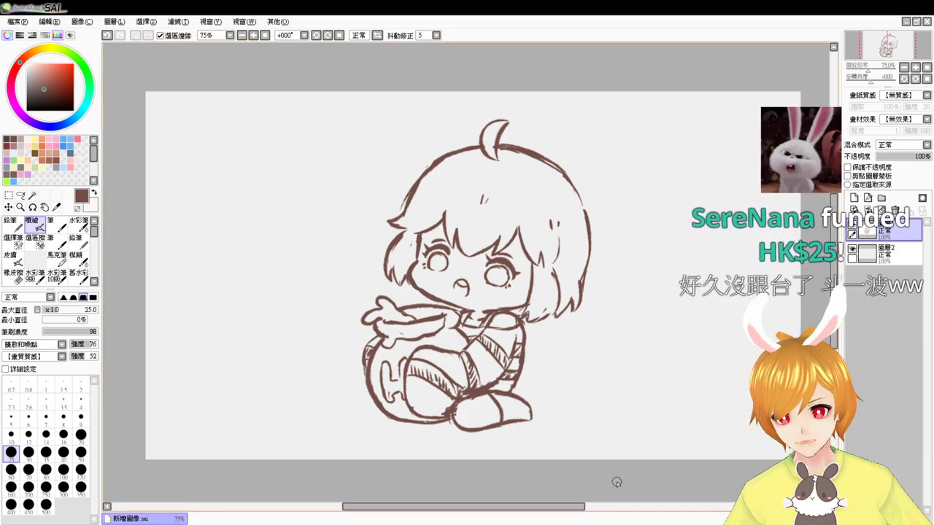
mouse_move(559, 293)
mouse_down()
mouse_move(613, 299)
mouse_move(661, 290)
mouse_up()
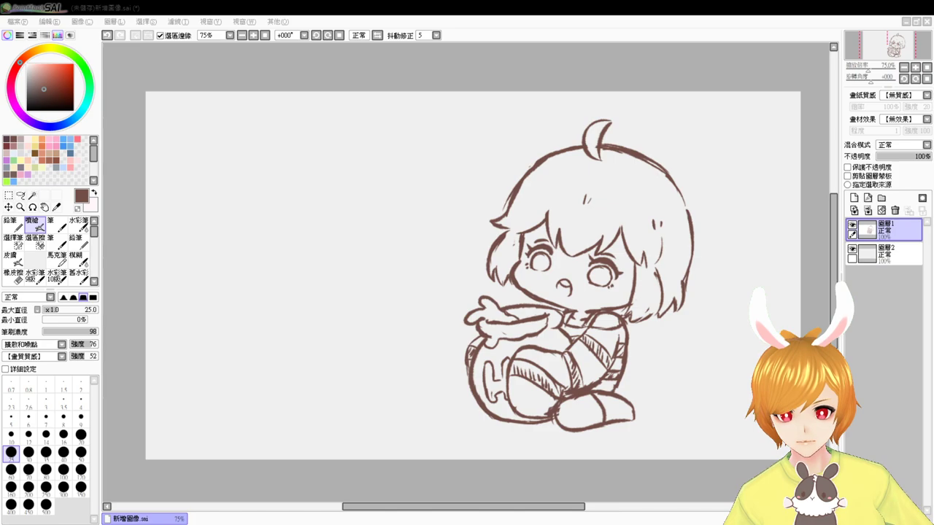
key(alt+Tab)
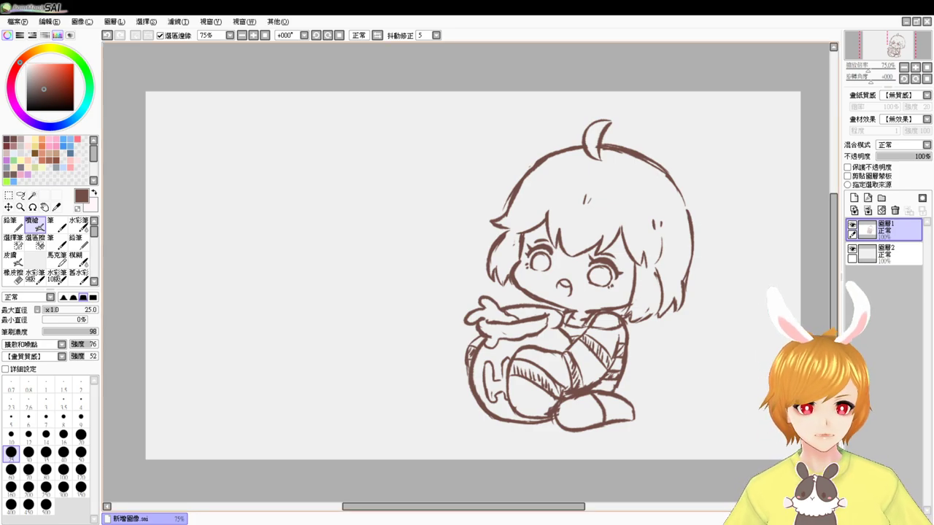
key(ctrl+t)
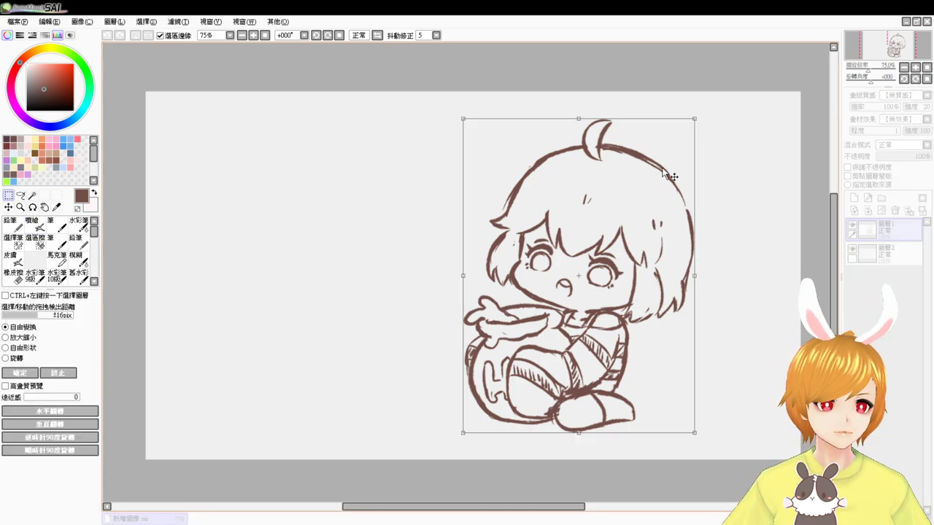
drag(695, 119, 675, 145)
drag(638, 222, 648, 226)
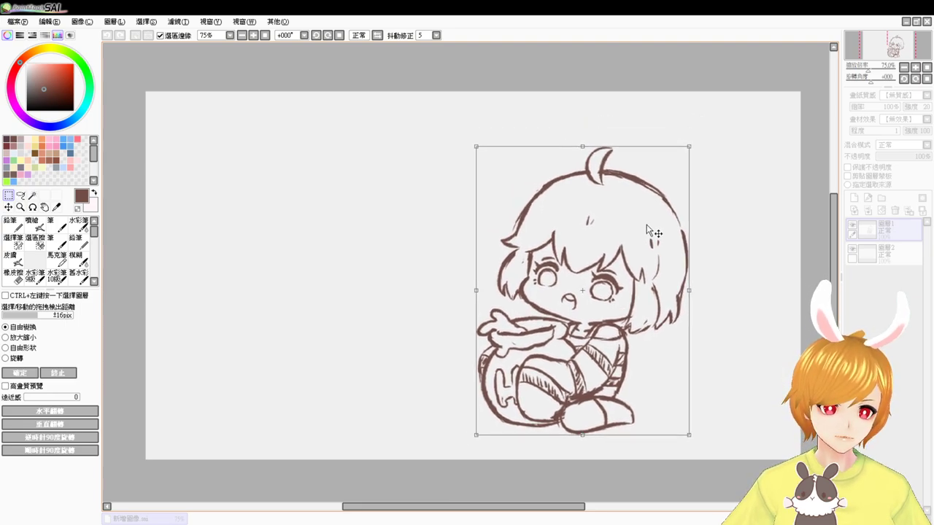
key(Return)
- Erase the character's mouth completely
scroll(656, 226, up, 1)
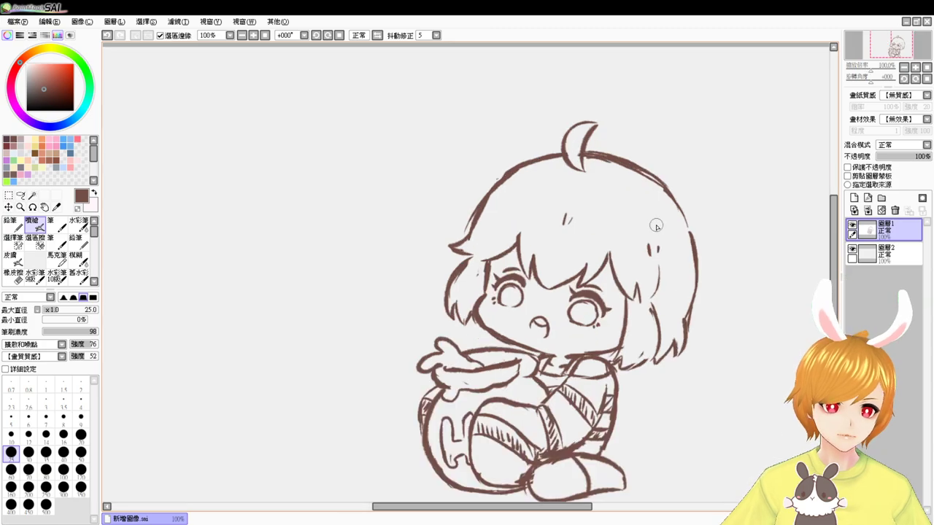
drag(674, 305, 648, 240)
key(e)
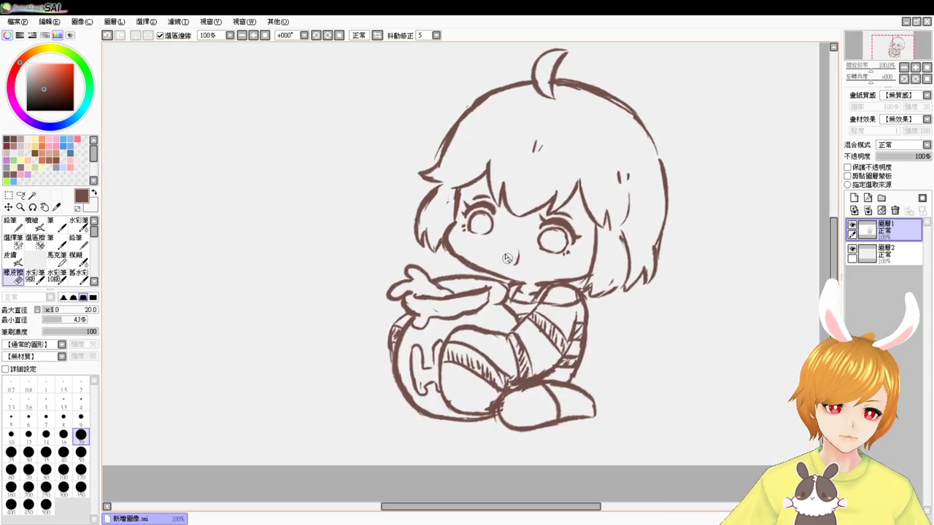
key(v)
scroll(513, 257, up, 1)
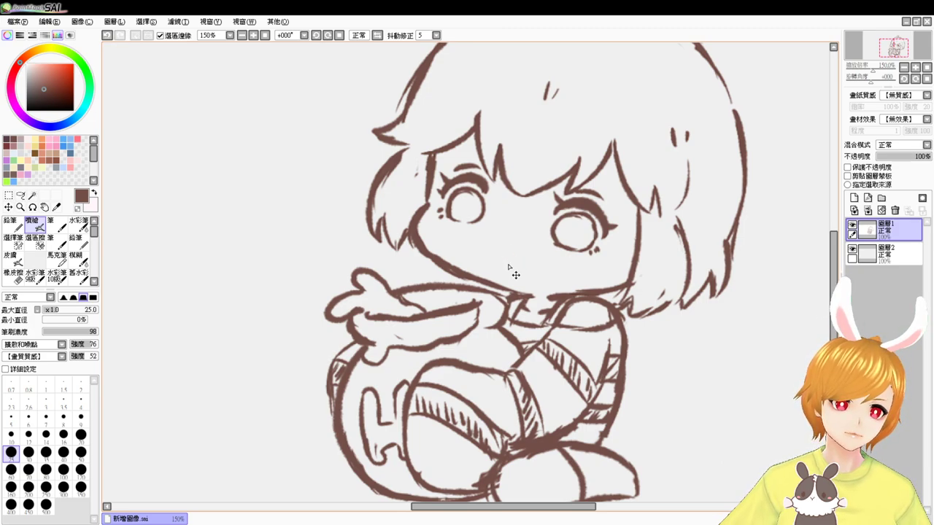
- Redraw the mouth as a small open shape with an arched outline and a short inner line, undoing unwanted strokes
key(ctrl+z)
mouse_move(499, 258)
mouse_down()
mouse_move(519, 262)
mouse_move(510, 272)
mouse_move(514, 257)
mouse_move(515, 267)
mouse_up()
key(ctrl+z)
key(ctrl+z)
key(ctrl+z)
key(ctrl+z)
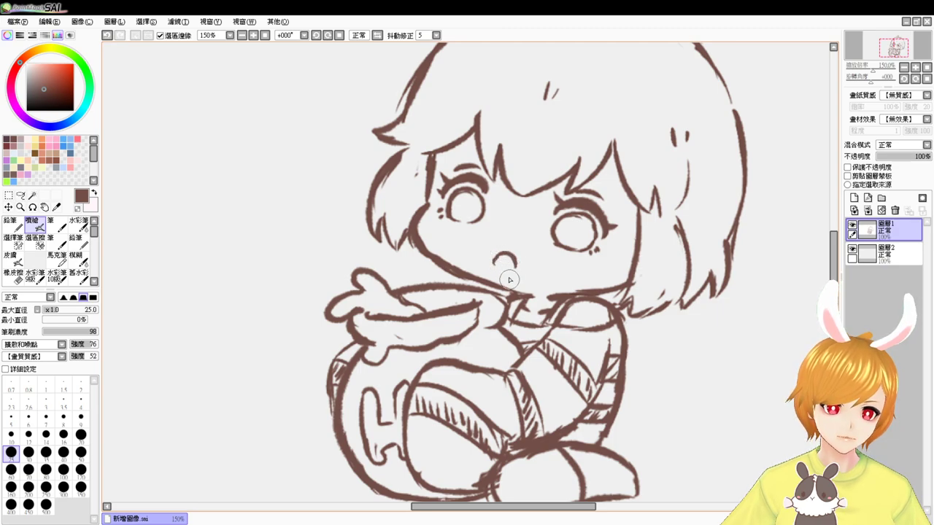
key(ctrl+z)
key(ctrl+z)
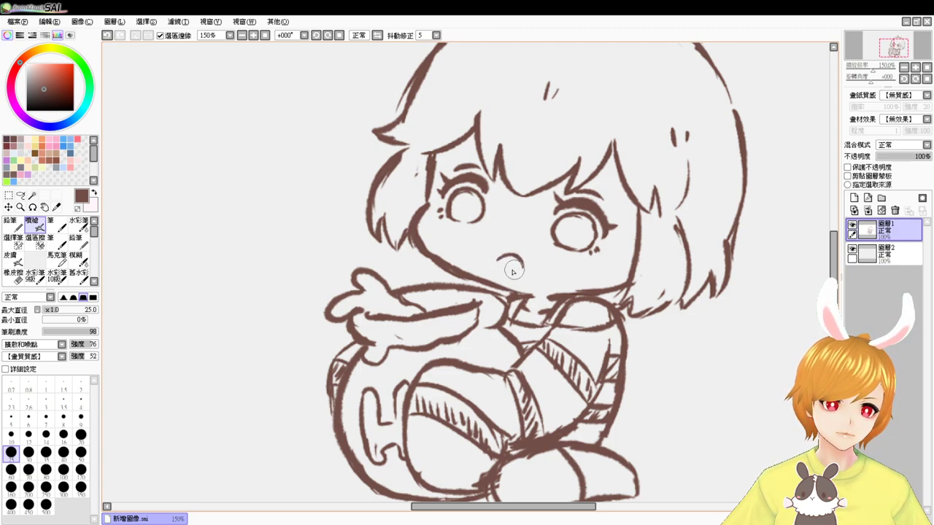
key(ctrl+z)
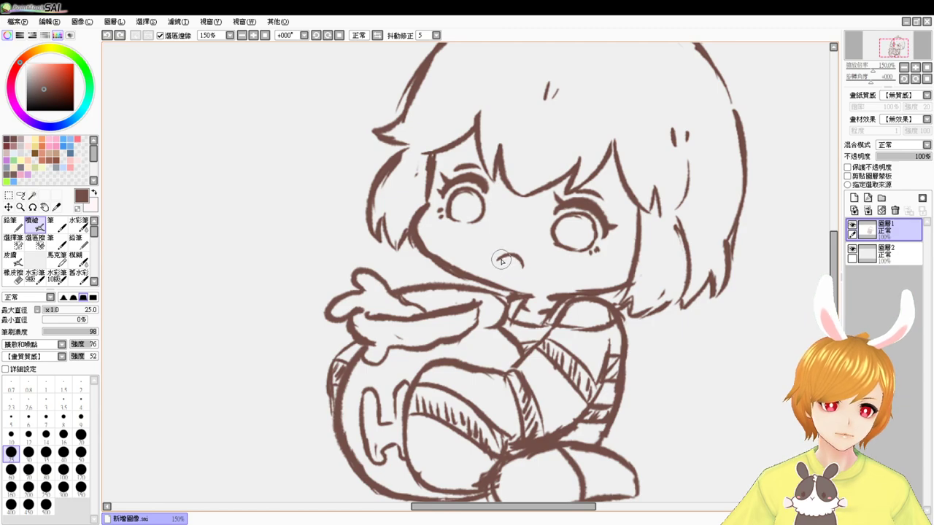
drag(501, 260, 519, 268)
key(ctrl+z)
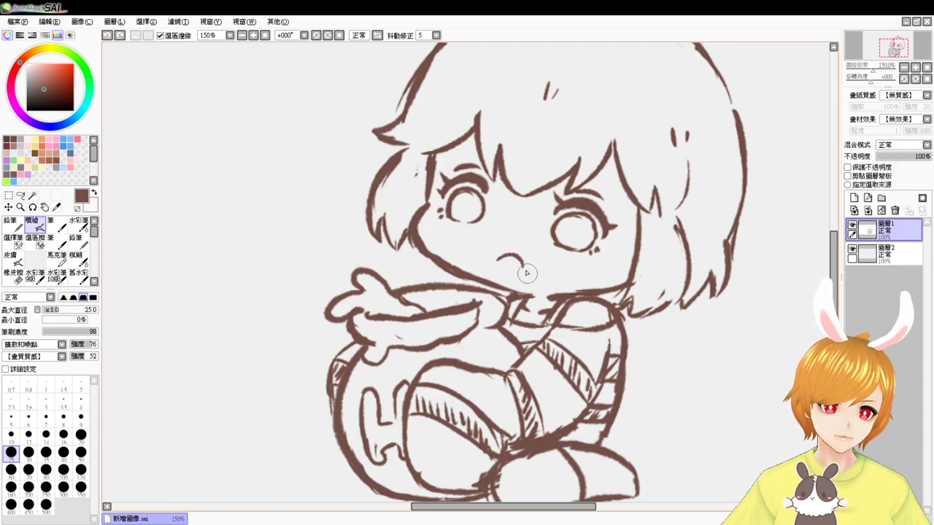
mouse_move(501, 257)
mouse_down()
mouse_move(511, 268)
mouse_move(502, 267)
mouse_move(520, 257)
mouse_up()
key(ctrl+z)
key(ctrl+z)
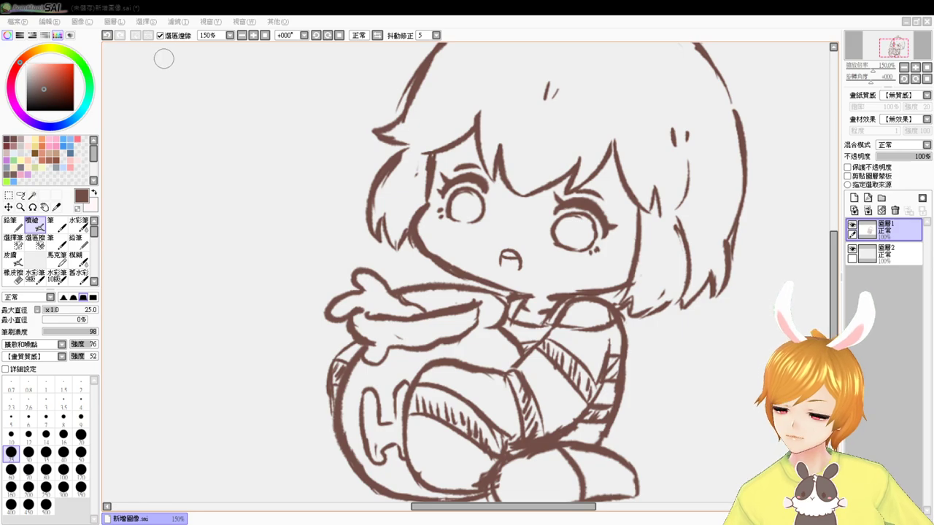
click(242, 35)
click(252, 37)
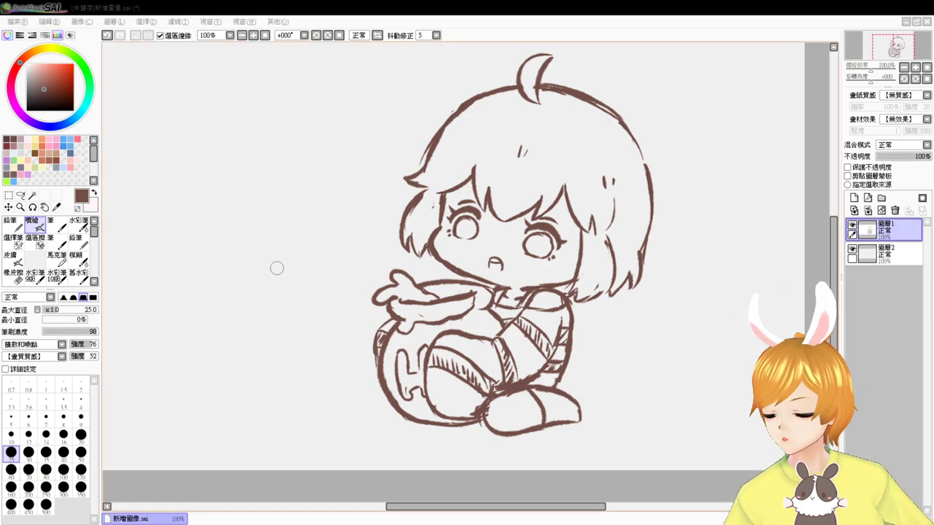
drag(493, 316, 597, 318)
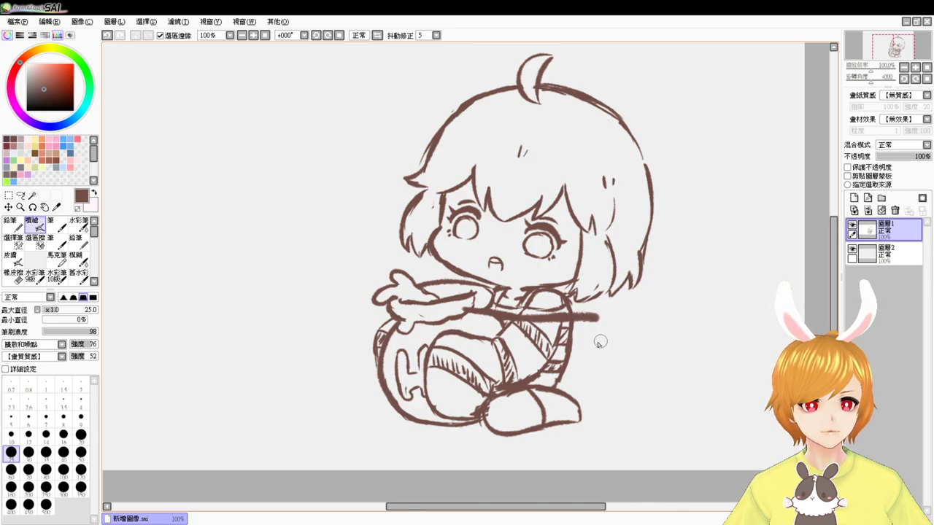
key(ctrl+z)
mouse_move(427, 309)
mouse_down()
mouse_move(631, 326)
mouse_move(613, 330)
mouse_up()
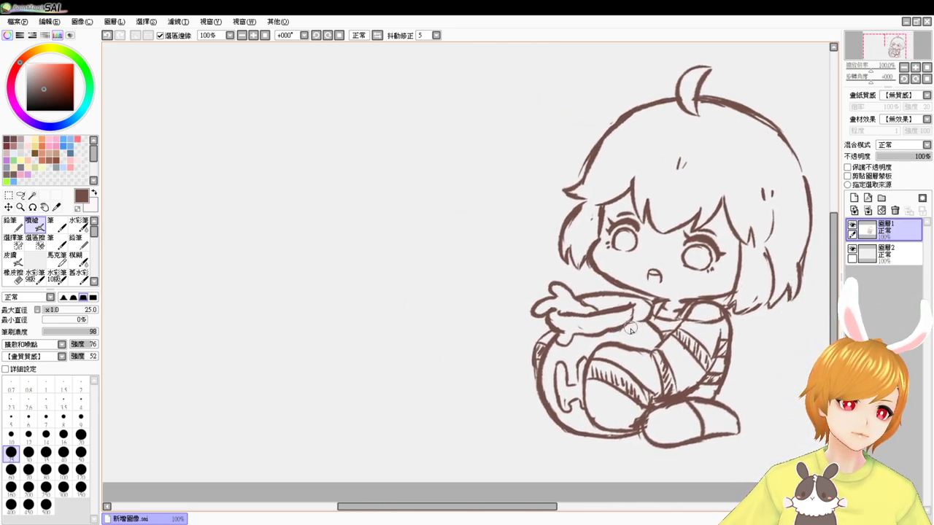
key(ctrl+z)
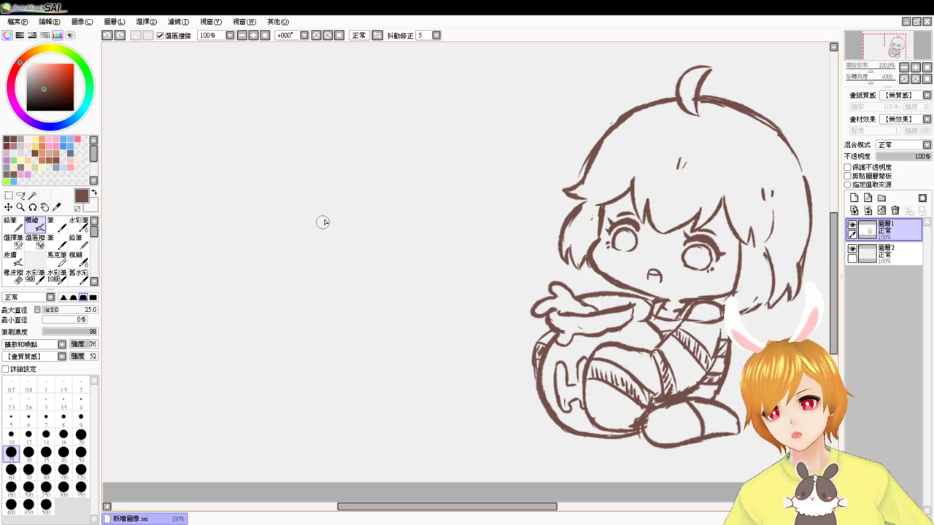
- Sketch a simple leg with two upright lines and a slanted foot outline in the empty area beside the character
drag(315, 210, 321, 281)
key(ctrl+z)
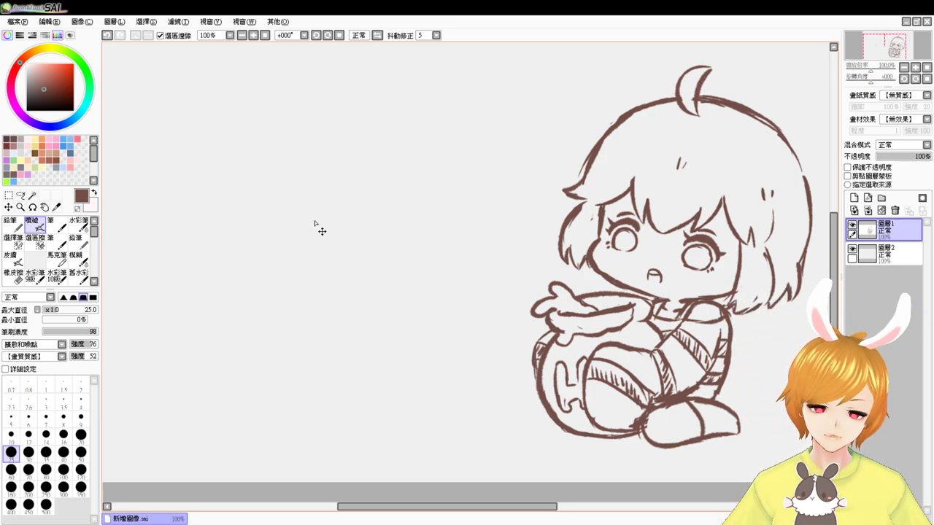
drag(314, 202, 310, 263)
mouse_move(374, 203)
mouse_down()
mouse_move(371, 264)
mouse_move(273, 273)
mouse_move(276, 301)
mouse_move(365, 282)
mouse_up()
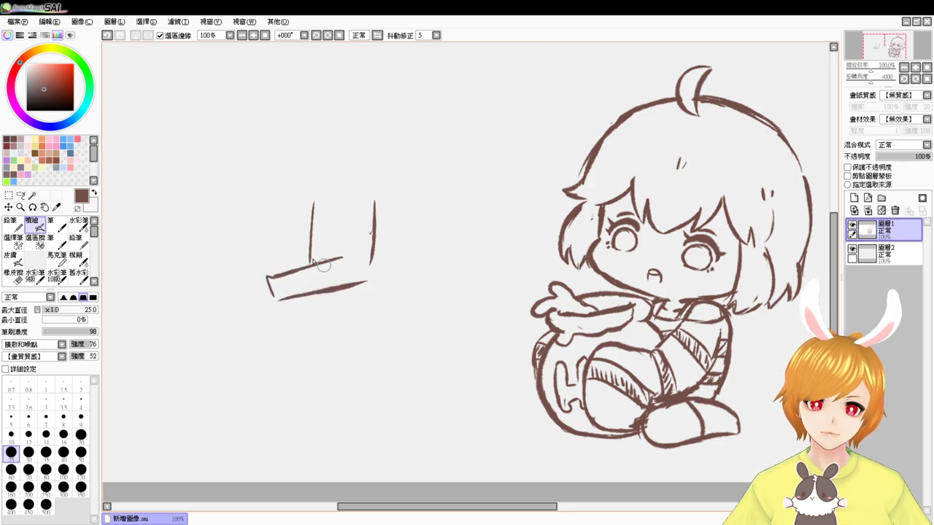
mouse_move(309, 261)
mouse_down()
mouse_move(250, 264)
mouse_move(261, 292)
mouse_up()
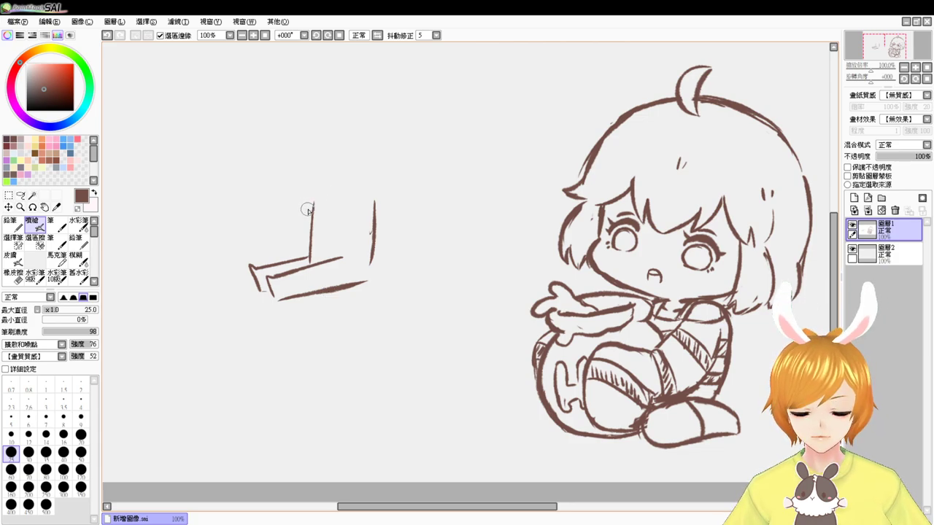
- Erase the whole leg sketch beside the character
key(e)
mouse_move(309, 205)
mouse_down()
mouse_move(323, 211)
mouse_move(296, 225)
mouse_move(305, 238)
mouse_move(268, 284)
mouse_move(345, 284)
mouse_move(366, 215)
mouse_move(373, 267)
mouse_up()
key(e)
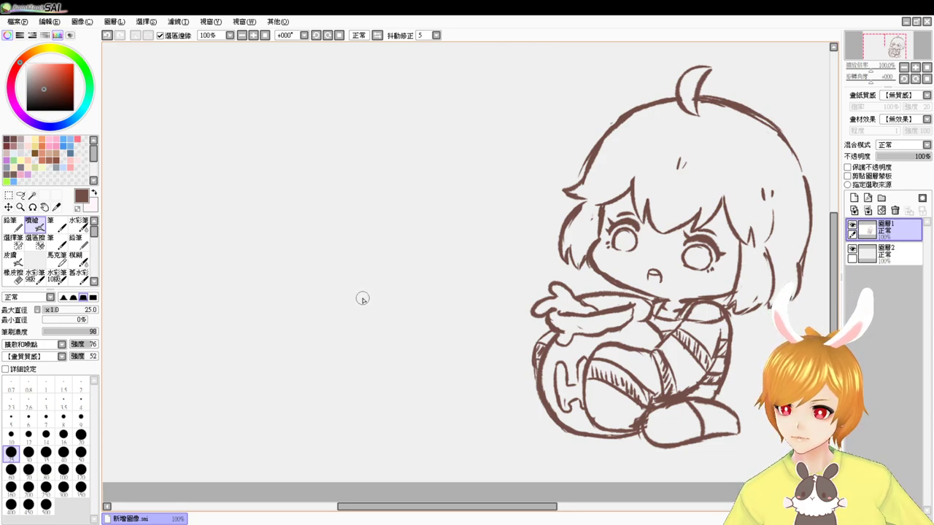
- Draw a rounded creature body behind the character's back, from below the hair down to the shoe, undoing stray strokes
mouse_move(713, 319)
mouse_down()
mouse_move(611, 297)
mouse_move(519, 259)
mouse_move(545, 295)
mouse_up()
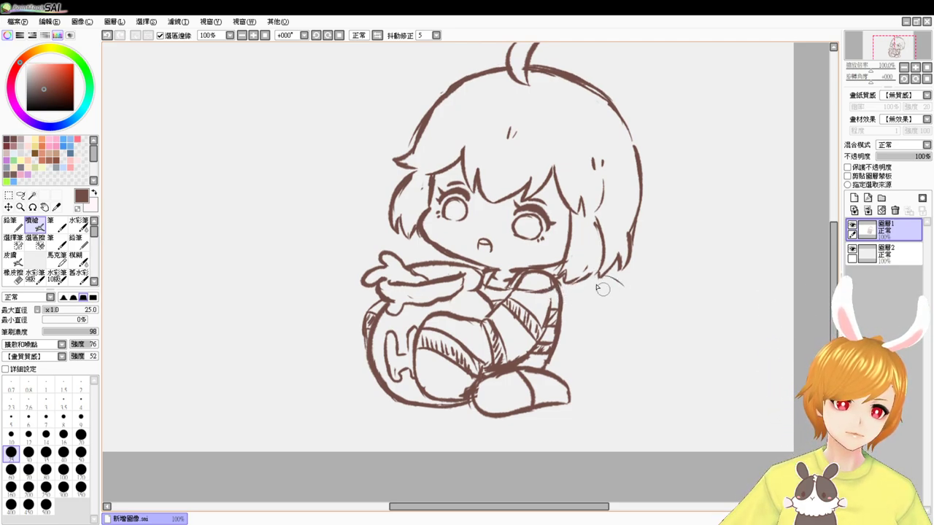
drag(602, 275, 637, 345)
drag(630, 300, 638, 364)
key(ctrl+z)
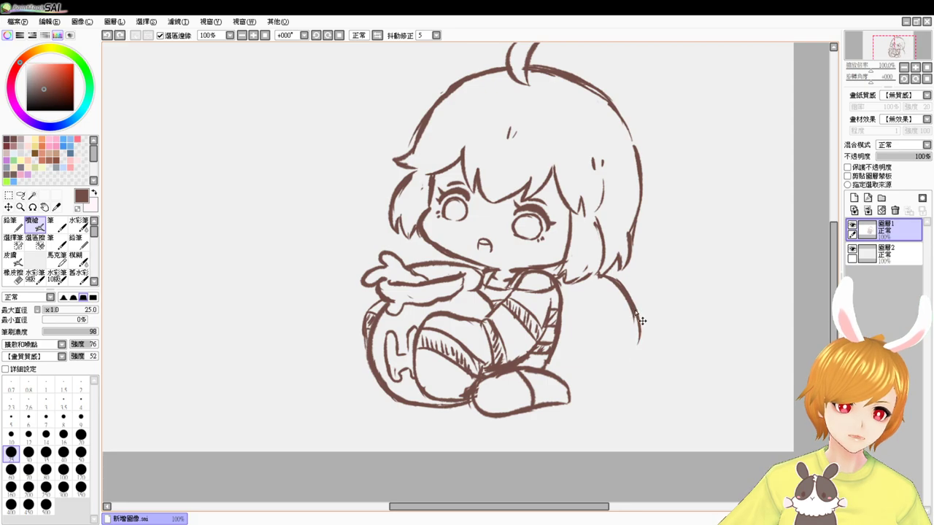
key(ctrl+z)
mouse_move(625, 310)
mouse_down()
mouse_move(634, 346)
mouse_move(575, 394)
mouse_up()
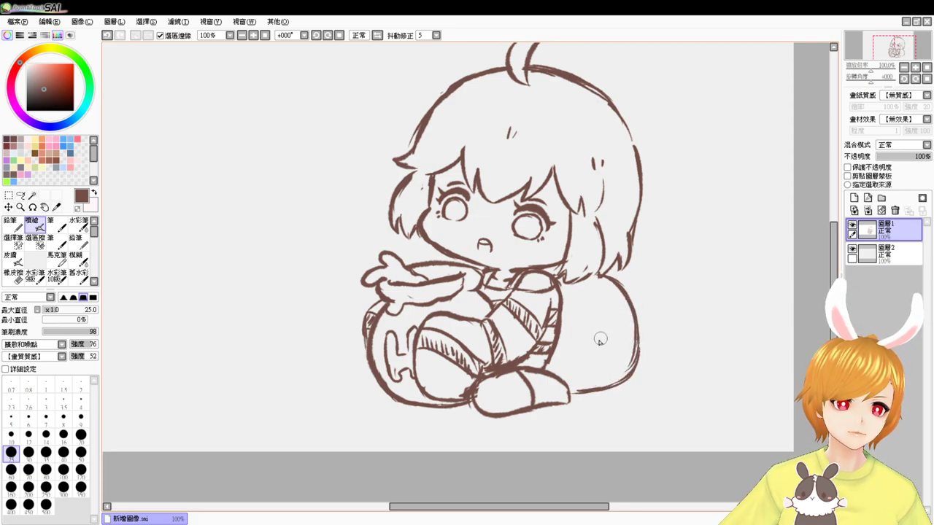
- Draw a face low on the round creature with two filled dot eyes and a small smile, undoing unwanted strokes
mouse_move(586, 336)
mouse_down()
mouse_move(583, 356)
mouse_move(622, 348)
mouse_move(576, 357)
mouse_move(626, 355)
mouse_move(608, 356)
mouse_up()
key(ctrl+z)
key(ctrl+z)
key(ctrl+z)
key(ctrl+z)
key(ctrl+z)
key(ctrl+z)
key(ctrl+z)
key(ctrl+z)
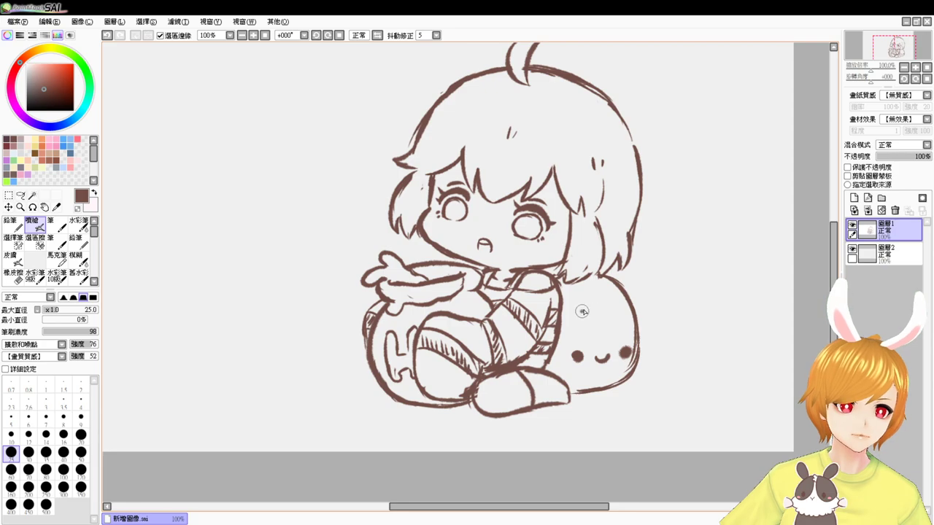
- Draw two short curved stalks ending in filled dots above the creature's face, undoing and redrawing unsatisfactory strokes
drag(581, 312, 599, 307)
key(ctrl+z)
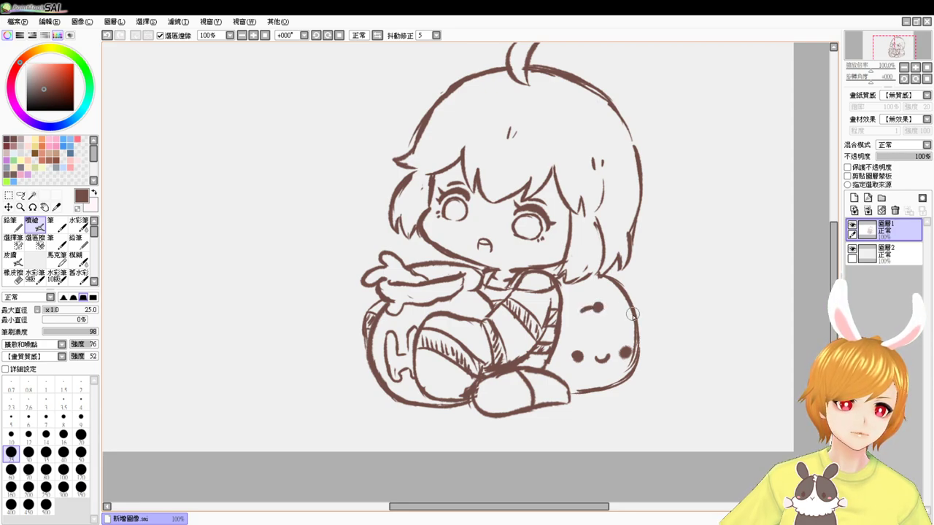
key(ctrl+z)
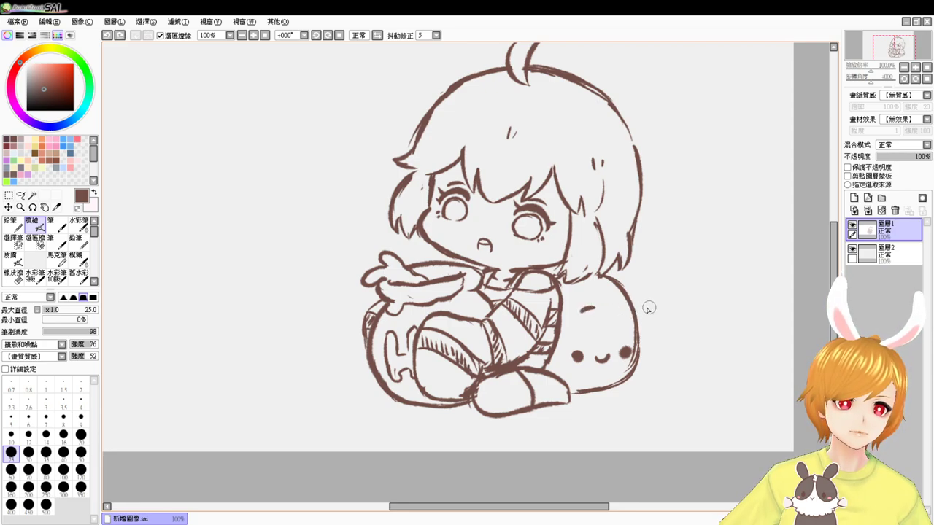
key(ctrl+z)
drag(580, 314, 650, 311)
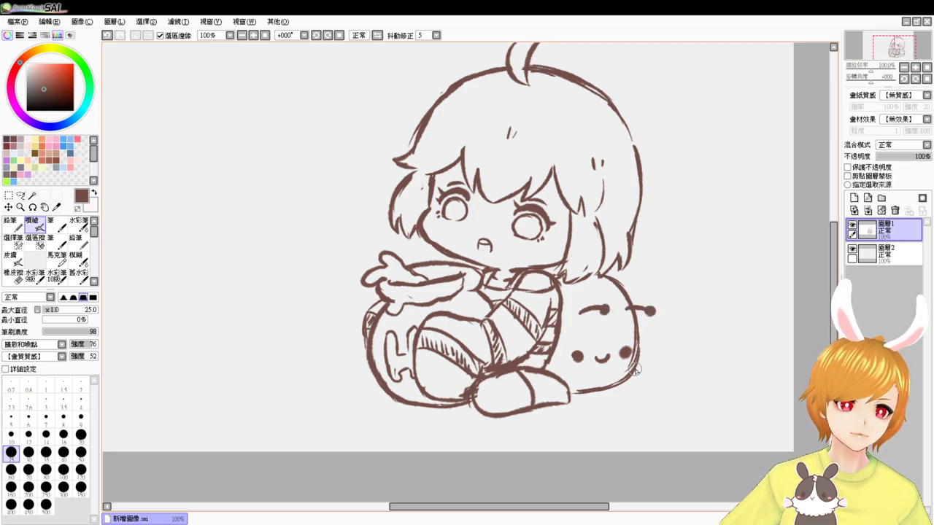
- Erase the creature's lower outer outline and redraw it with a small bulge at the base, closing the body outline beside the character
key(e)
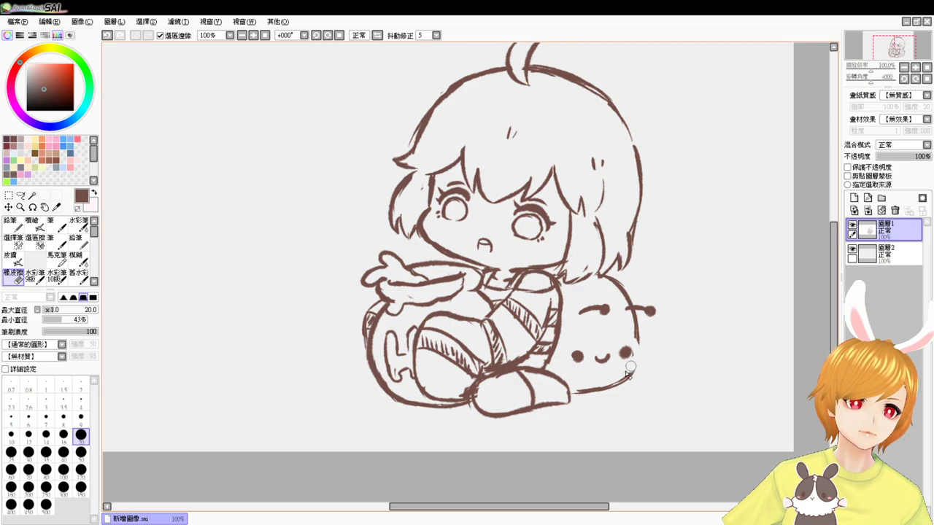
drag(626, 372, 615, 381)
key(b)
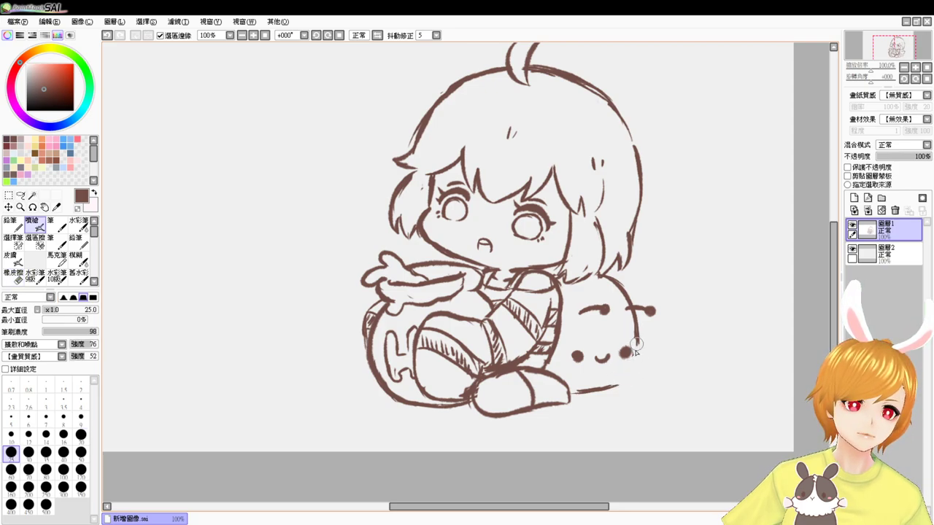
mouse_move(635, 343)
mouse_down()
mouse_move(640, 367)
mouse_move(613, 388)
mouse_move(636, 379)
mouse_move(581, 393)
mouse_up()
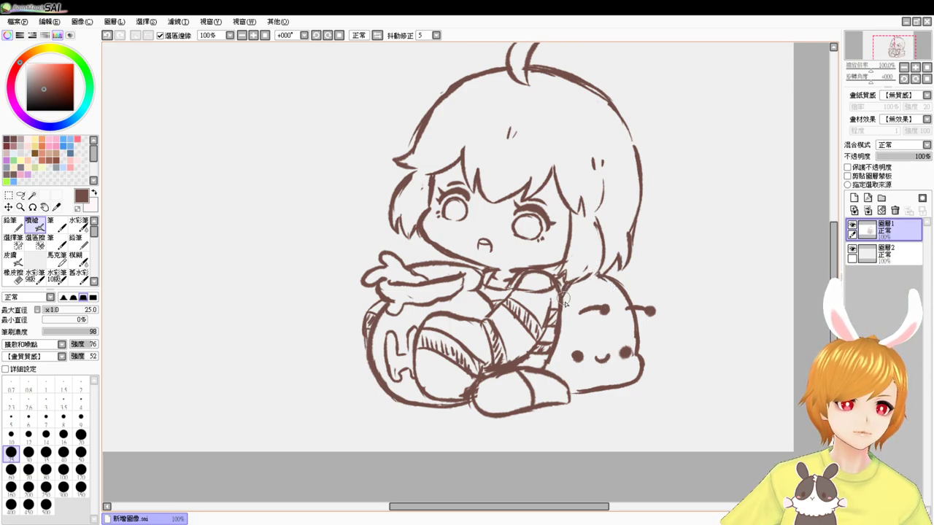
drag(566, 387, 587, 392)
key(ctrl+z)
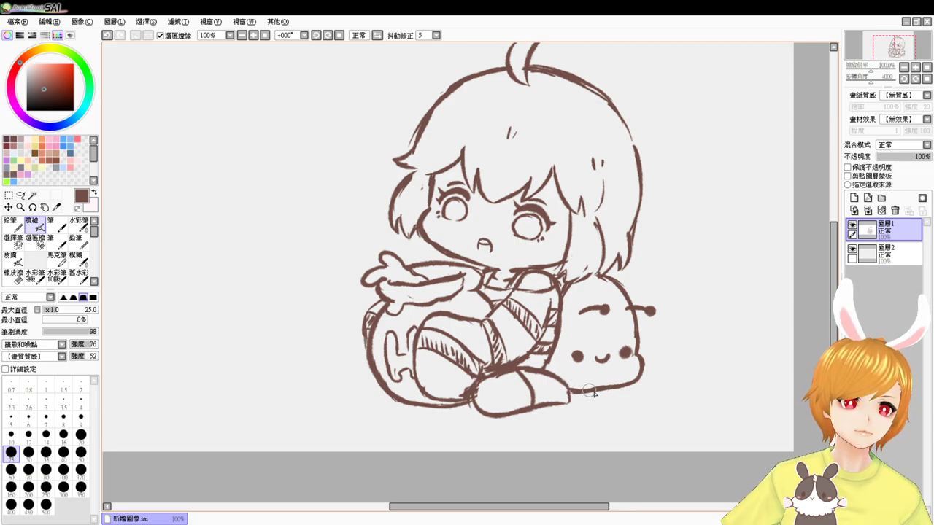
- Redraw and clean up the base and lower side outline of the creature beside the girl
key(e)
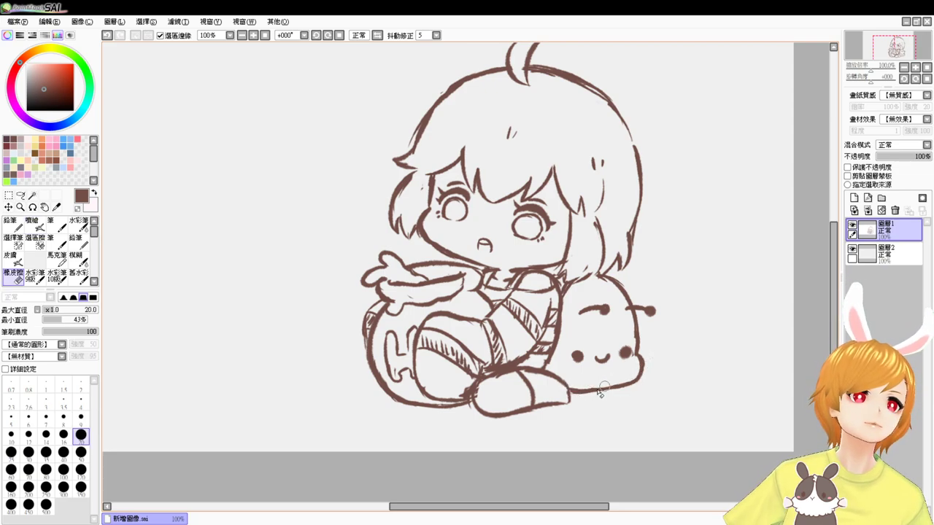
key(b)
key(e)
key(b)
drag(583, 392, 635, 381)
key(e)
drag(635, 346, 634, 365)
key(b)
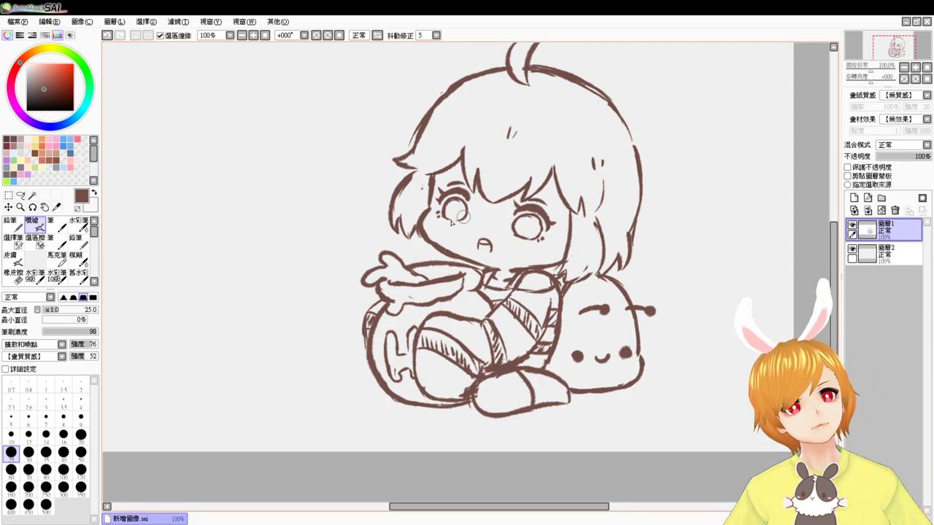
mouse_move(326, 302)
mouse_down()
mouse_move(366, 301)
mouse_move(357, 365)
mouse_up()
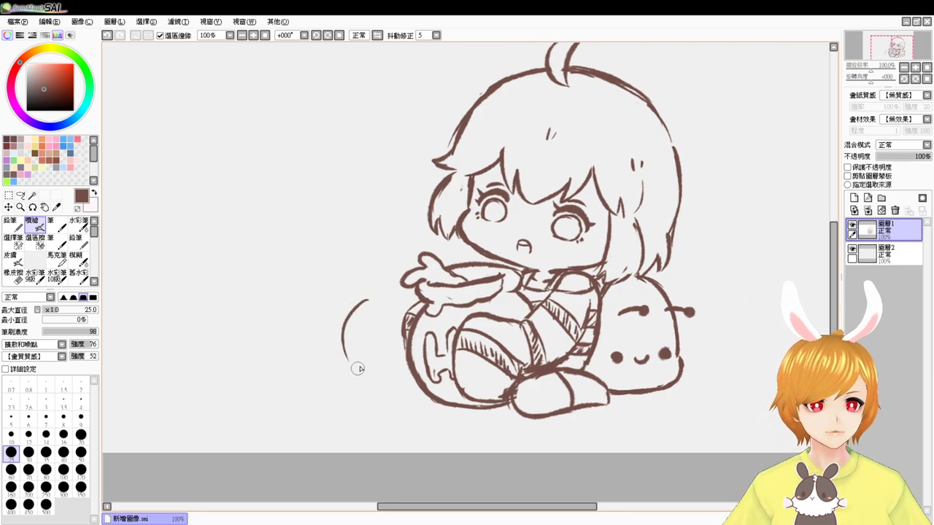
key(ctrl+z)
mouse_move(373, 319)
mouse_down()
mouse_move(350, 334)
mouse_move(361, 386)
mouse_move(390, 307)
mouse_up()
key(ctrl+z)
key(ctrl+z)
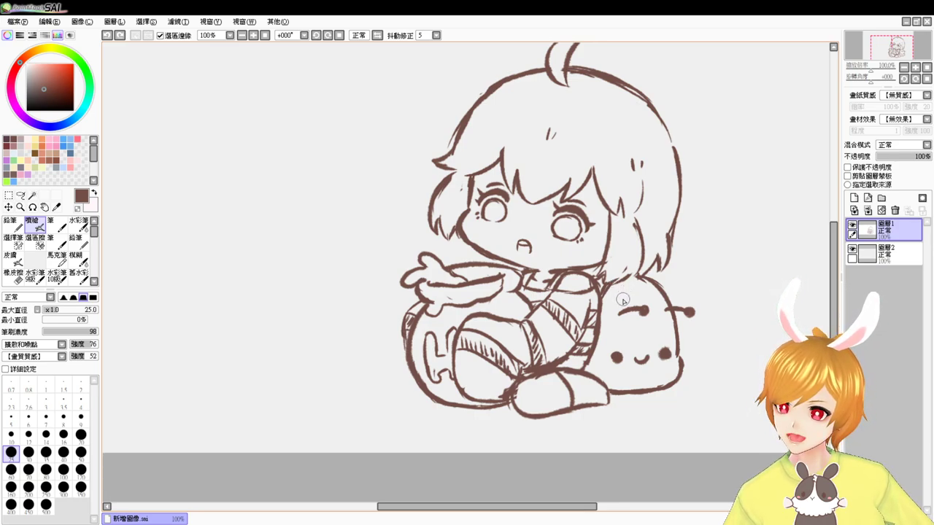
- Replace the right-hand creature's simple face with a realistic one with detailed eyes, brows, a nose and a smile
drag(616, 316, 526, 306)
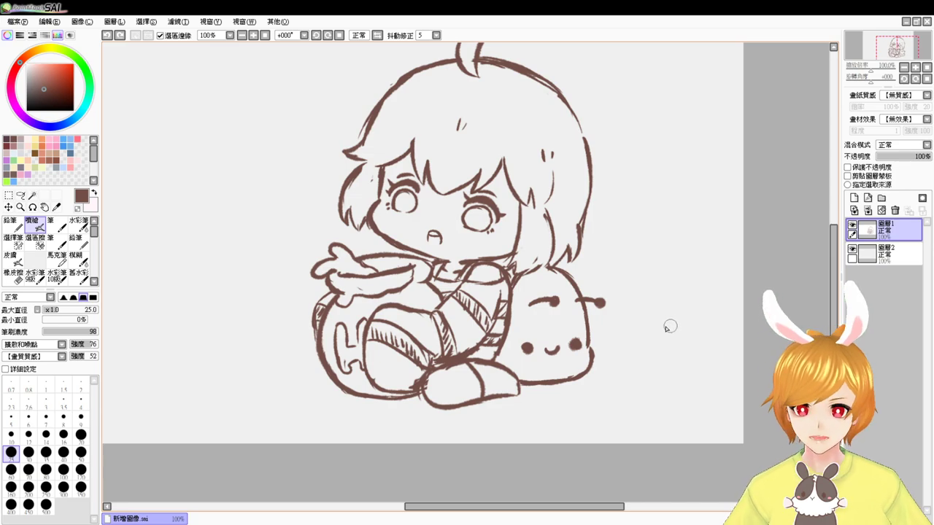
key(e)
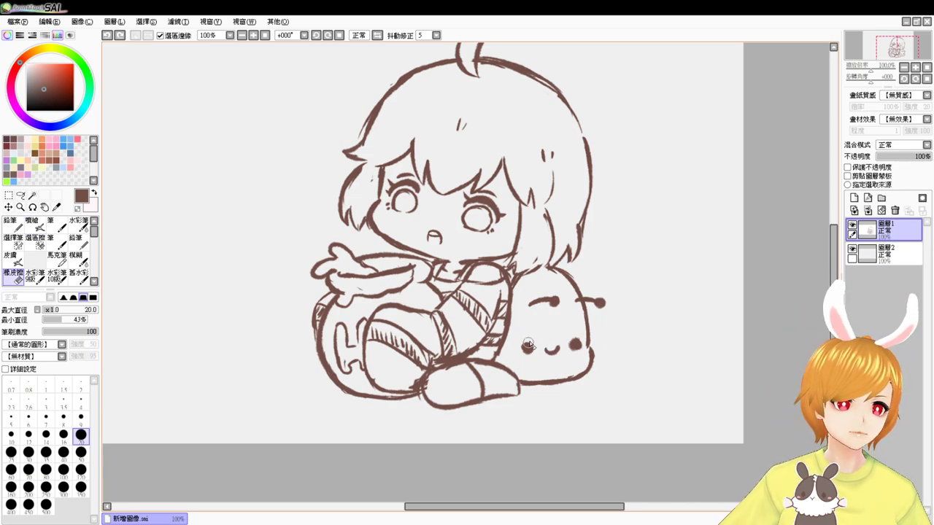
mouse_move(527, 346)
mouse_down()
mouse_move(566, 338)
mouse_move(581, 348)
mouse_move(555, 331)
mouse_move(527, 350)
mouse_move(568, 356)
mouse_move(578, 340)
mouse_move(589, 347)
mouse_move(570, 367)
mouse_up()
key(e)
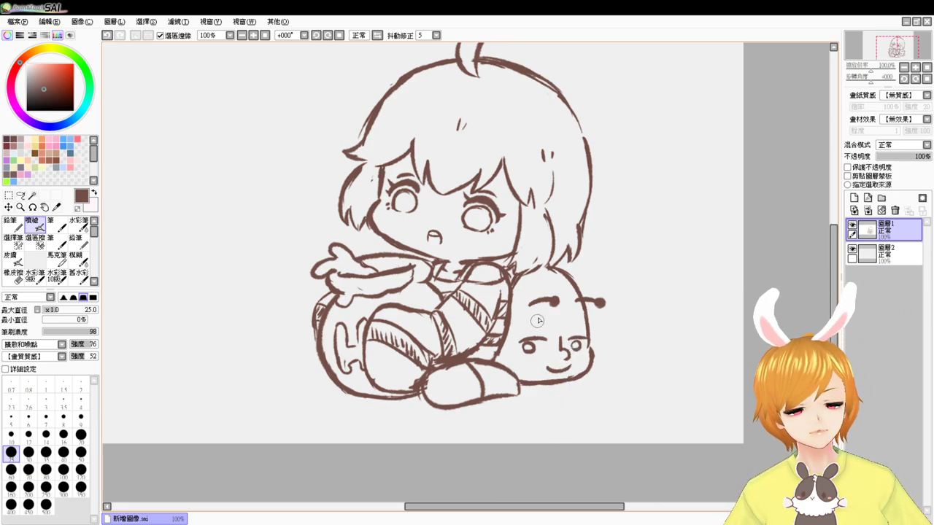
mouse_move(524, 330)
mouse_down()
mouse_move(576, 322)
mouse_move(582, 332)
mouse_move(540, 329)
mouse_up()
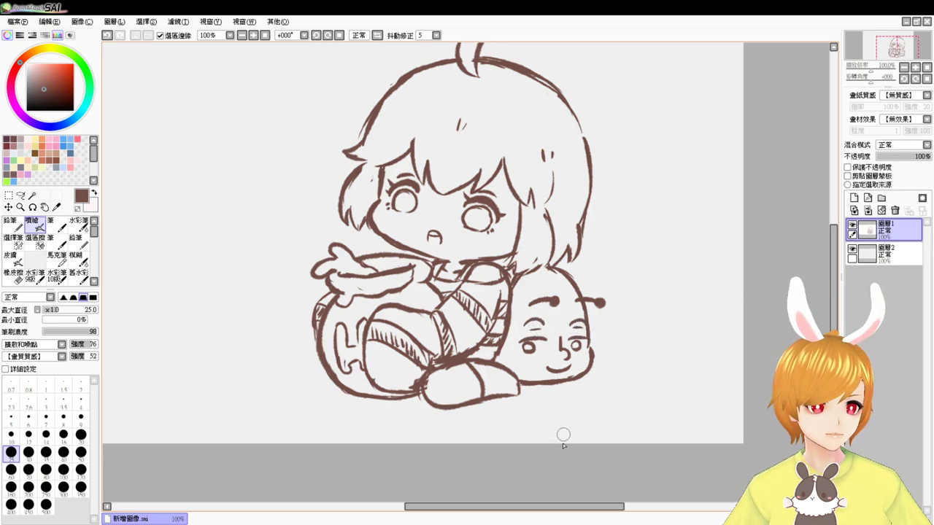
- Undo the realistic face on the right-hand creature
key(ctrl+z)
key(ctrl+z)
key(ctrl+z)
key(ctrl+z)
key(ctrl+z)
key(ctrl+z)
key(ctrl+z)
key(ctrl+z)
key(ctrl+z)
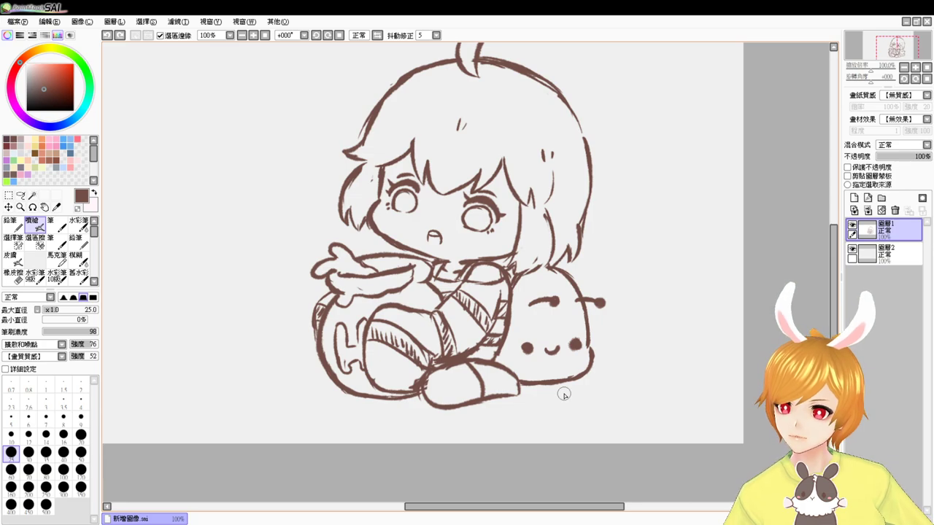
- Clean up and redraw the hair tips where they meet the head of the right-hand creature
drag(588, 280, 613, 284)
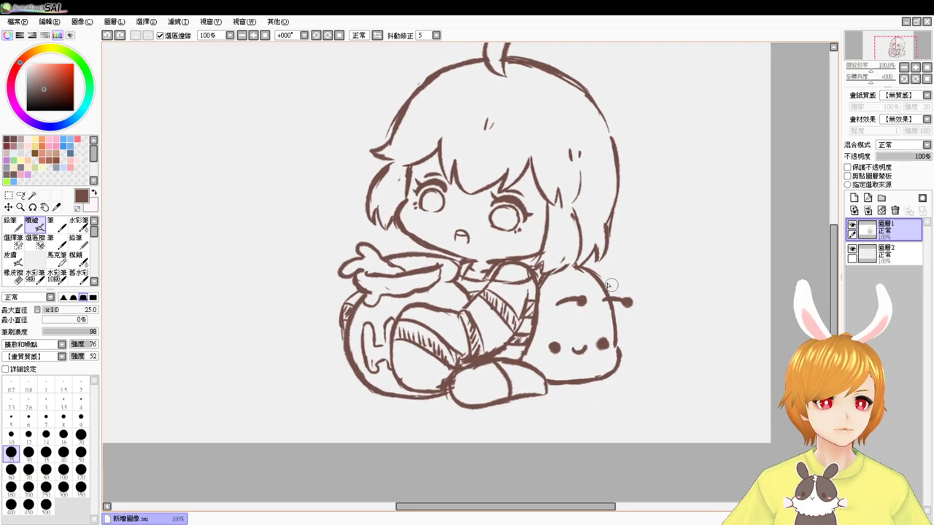
key(e)
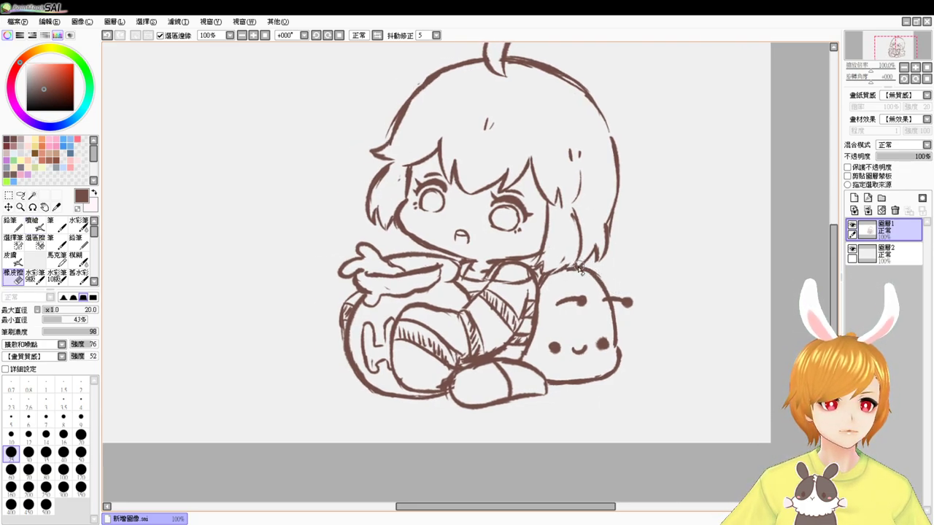
key(v)
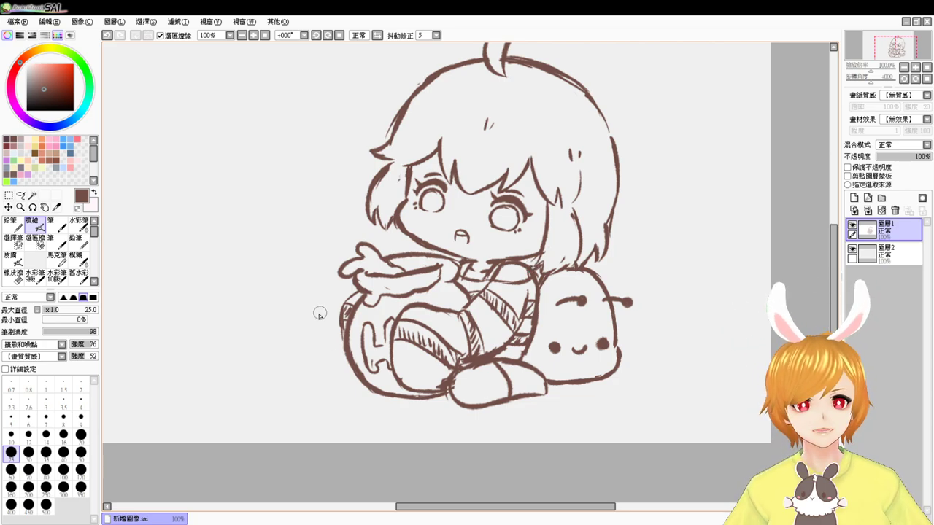
- Draw the curved top outline of a second creature behind the left side of the pot, redoing unsatisfactory strokes
drag(297, 317, 332, 295)
key(ctrl+z)
mouse_move(296, 321)
mouse_down()
mouse_move(336, 294)
mouse_move(295, 317)
mouse_move(350, 293)
mouse_move(359, 299)
mouse_move(318, 302)
mouse_move(347, 298)
mouse_move(334, 305)
mouse_move(318, 296)
mouse_move(362, 289)
mouse_up()
key(ctrl+z)
key(ctrl+z)
key(ctrl+z)
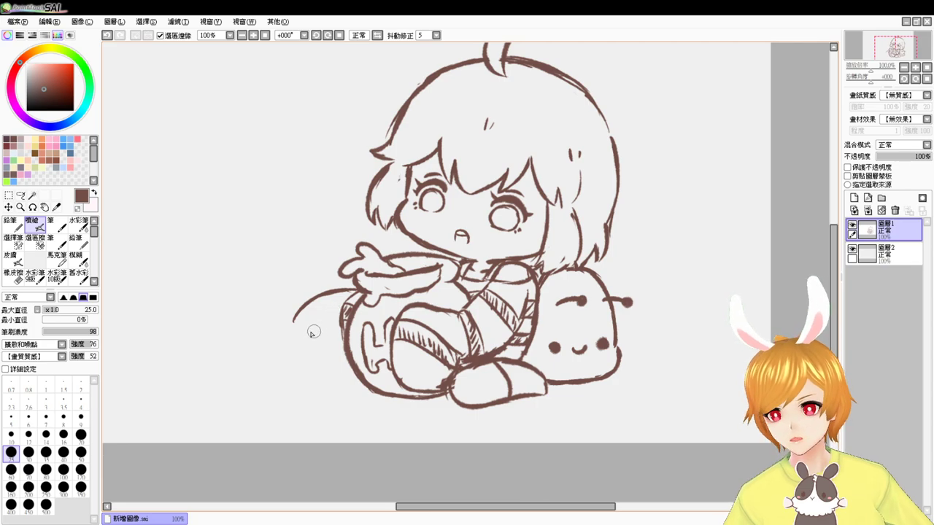
- Draw the outer side and flat base of the left-hand creature to close its blob-shaped body
mouse_move(294, 312)
mouse_down()
mouse_move(288, 371)
mouse_move(364, 383)
mouse_move(326, 387)
mouse_move(338, 387)
mouse_up()
key(ctrl+z)
key(ctrl+z)
key(ctrl+z)
key(ctrl+z)
key(ctrl+z)
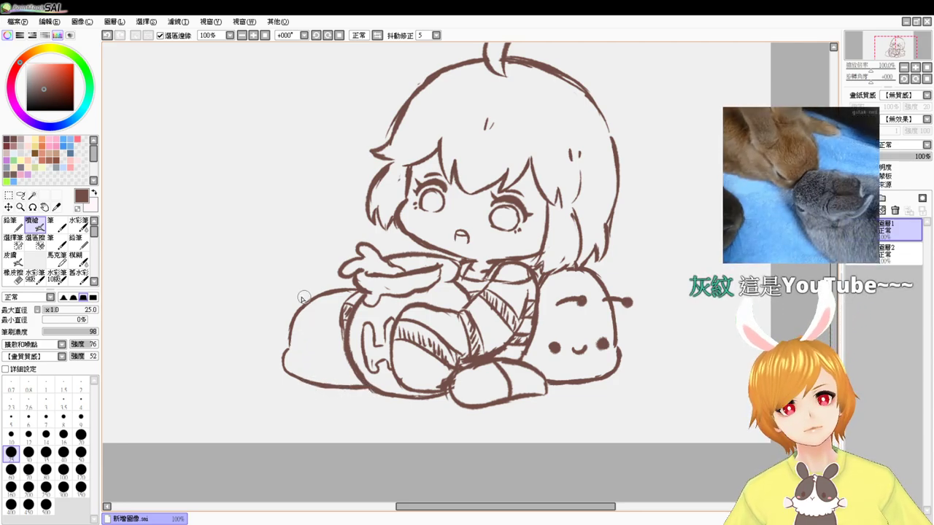
- Add two antennae with small hollow round tips to the head of the left-hand creature
mouse_move(337, 294)
mouse_down()
mouse_move(331, 280)
mouse_move(294, 288)
mouse_up()
click(290, 288)
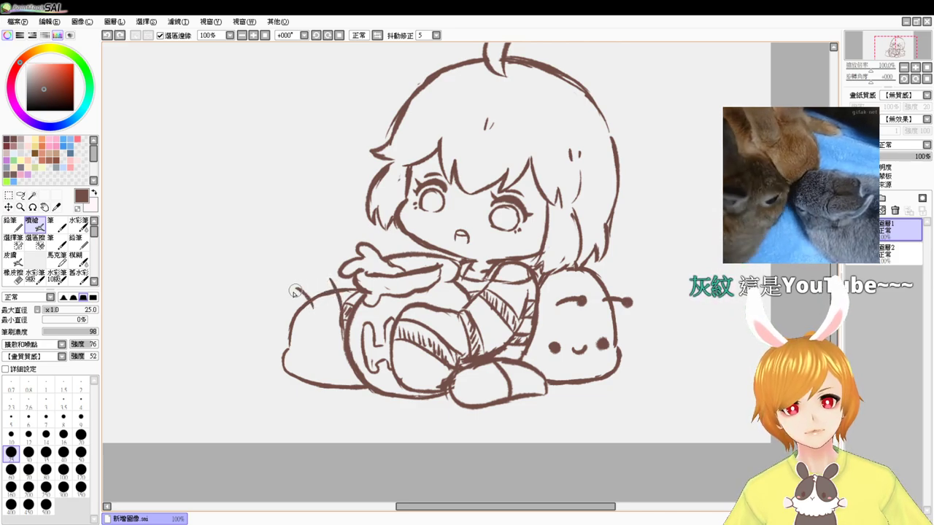
key(e)
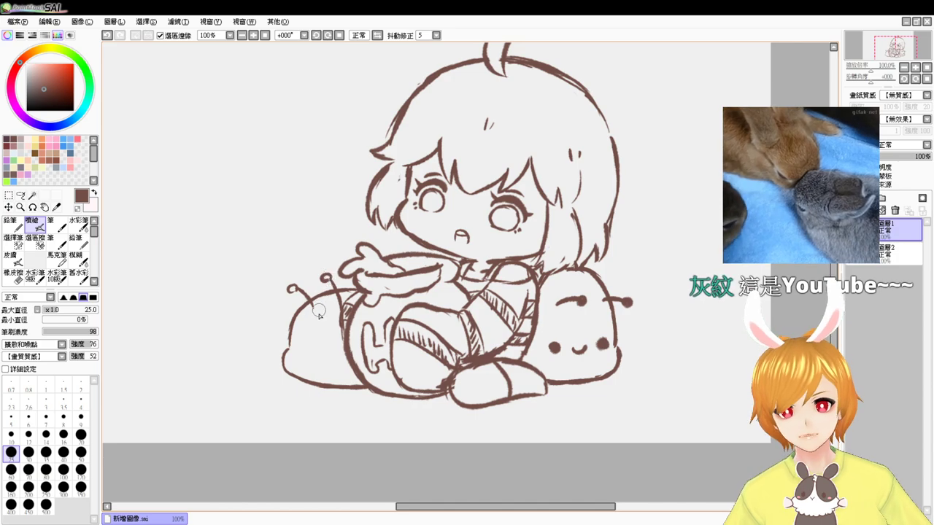
key(v)
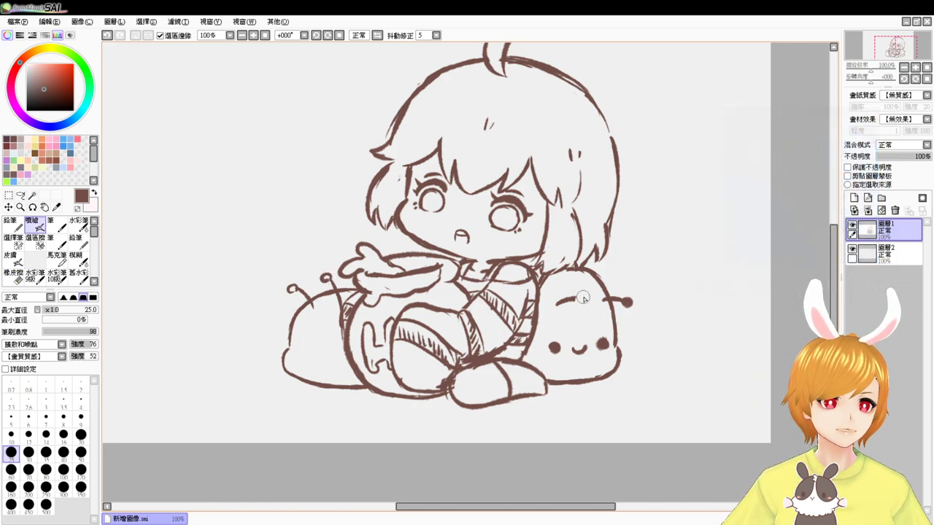
- Turn the filled antenna tips of the right-hand creature into hollow circles
drag(574, 297, 625, 298)
key(e)
key(v)
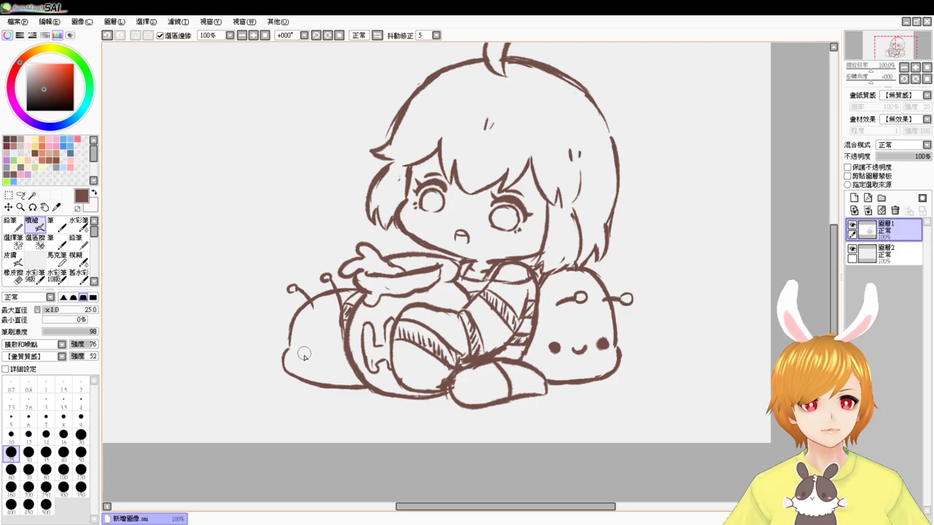
- Draw a sleepy face with closed eyes and a small open mouth on the left-hand creature
drag(292, 354, 305, 352)
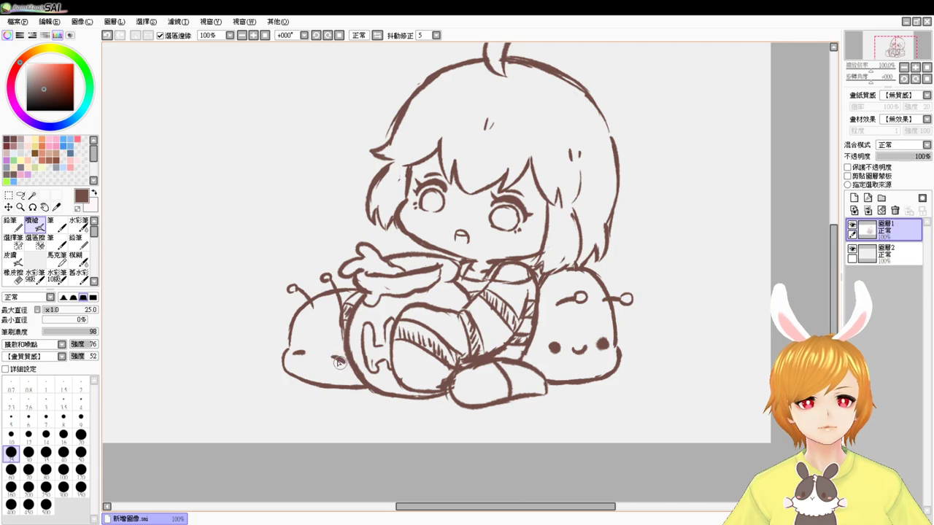
drag(311, 361, 319, 364)
key(ctrl+z)
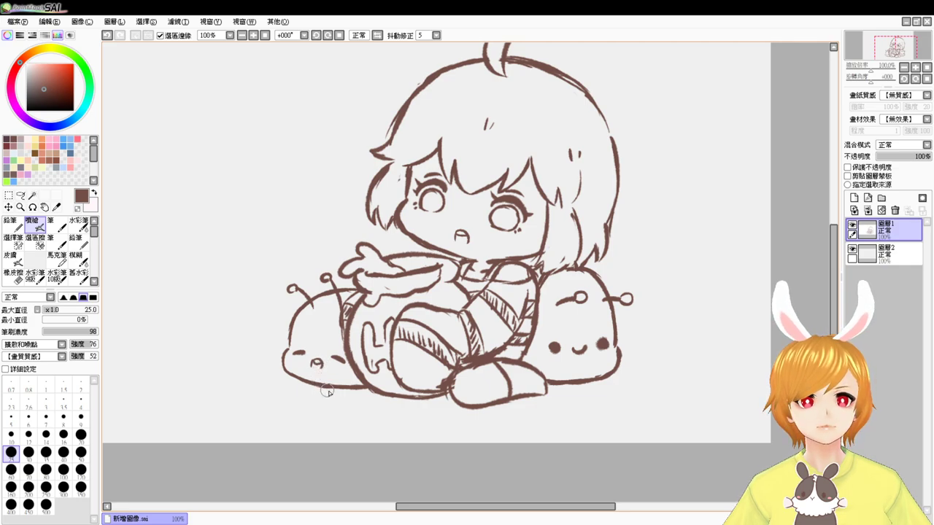
- Add small rounded feet under the bases of both creatures
drag(286, 369, 296, 378)
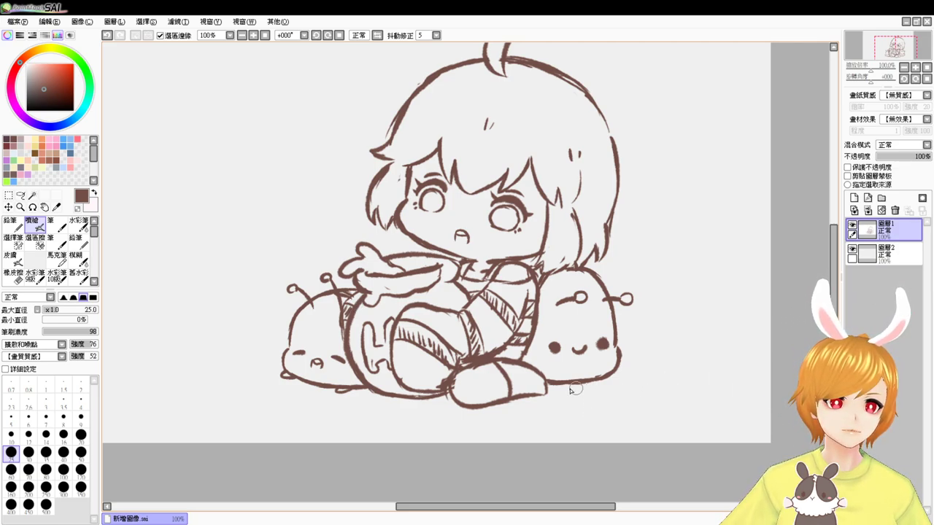
drag(549, 385, 558, 390)
key(ctrl+z)
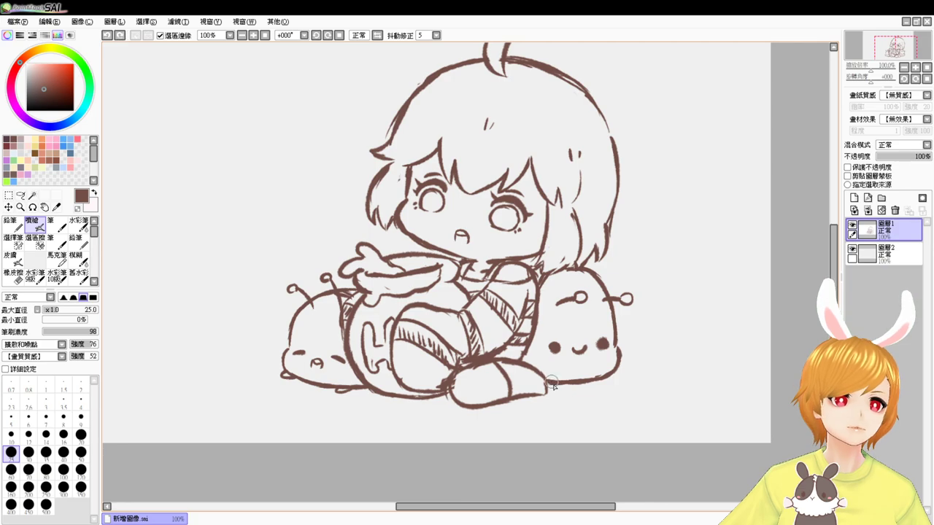
drag(556, 385, 549, 391)
drag(611, 380, 601, 384)
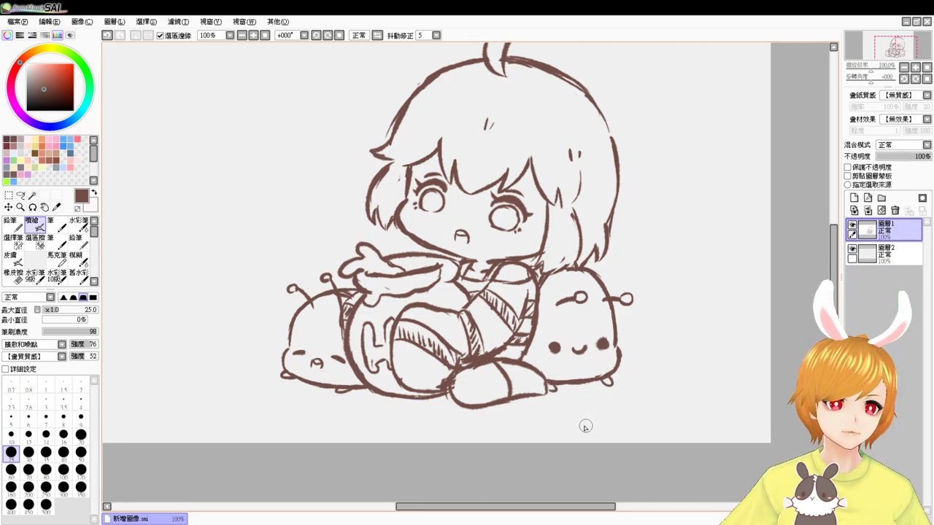
- Add oval blush marks with short hatching to the right-hand creature's cheeks and tidy the line beside them
drag(529, 361, 542, 361)
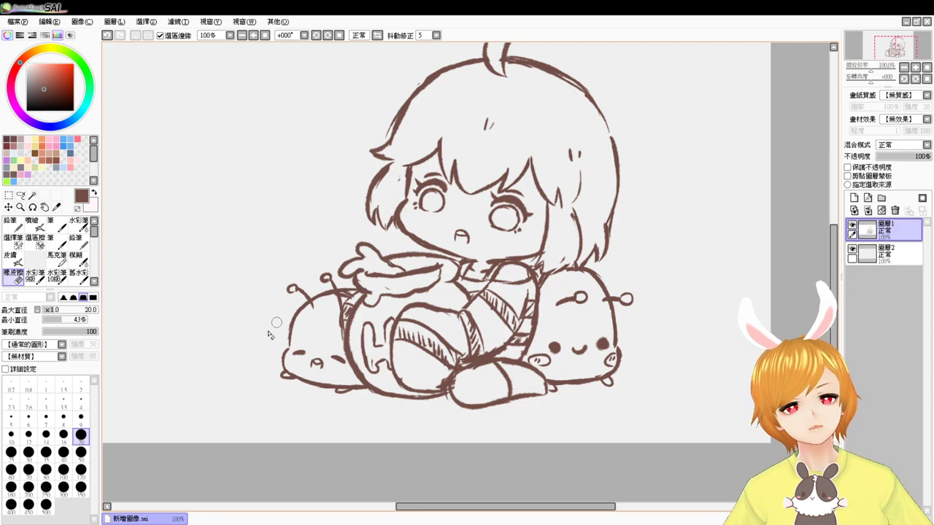
drag(272, 308, 285, 371)
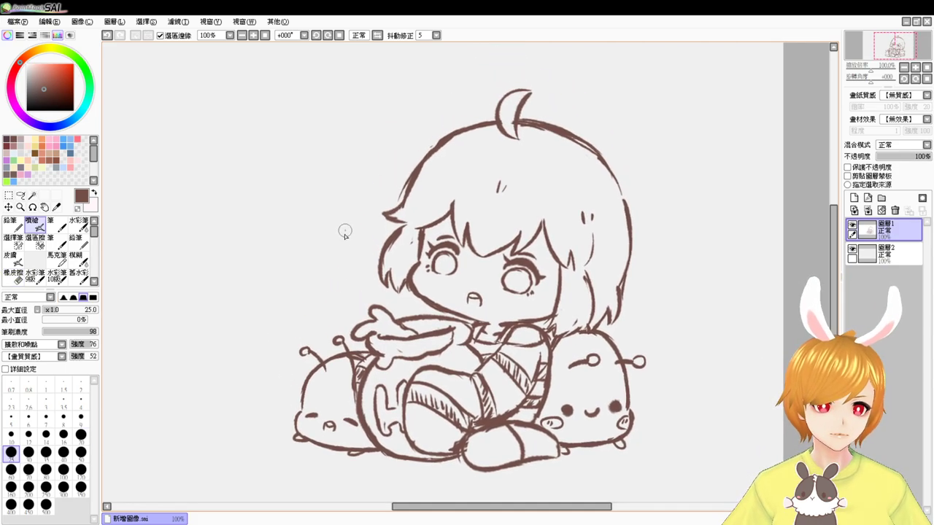
key(ctrl+z)
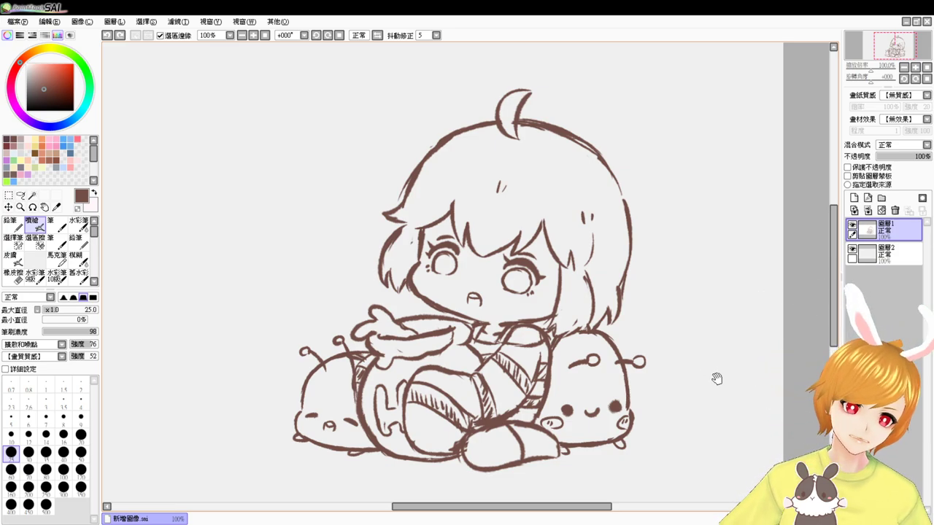
drag(715, 377, 655, 309)
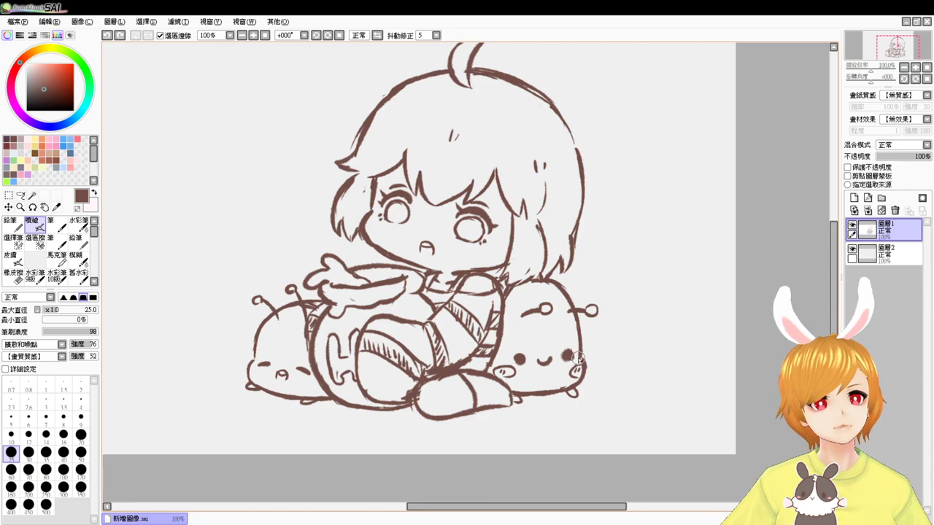
drag(584, 364, 579, 358)
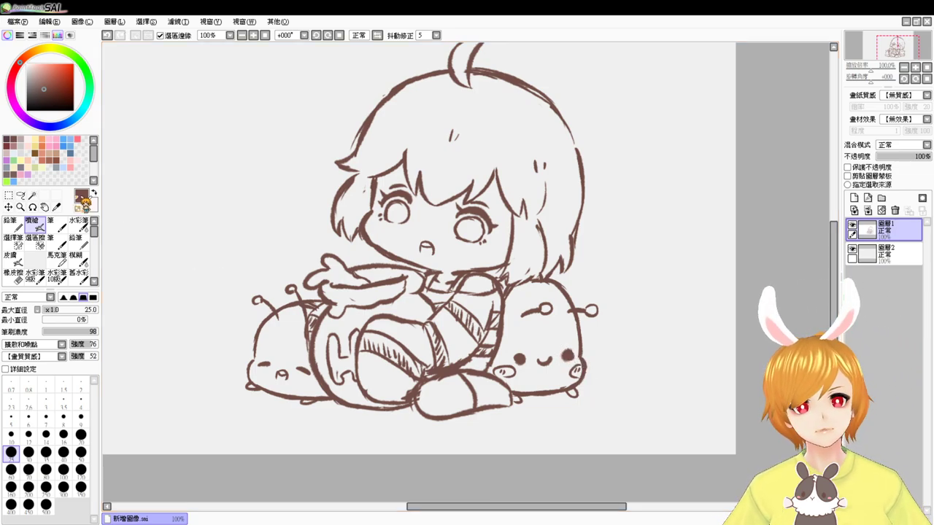
- Lasso the right-hand creature and shift it slightly downward with a free transform
click(20, 195)
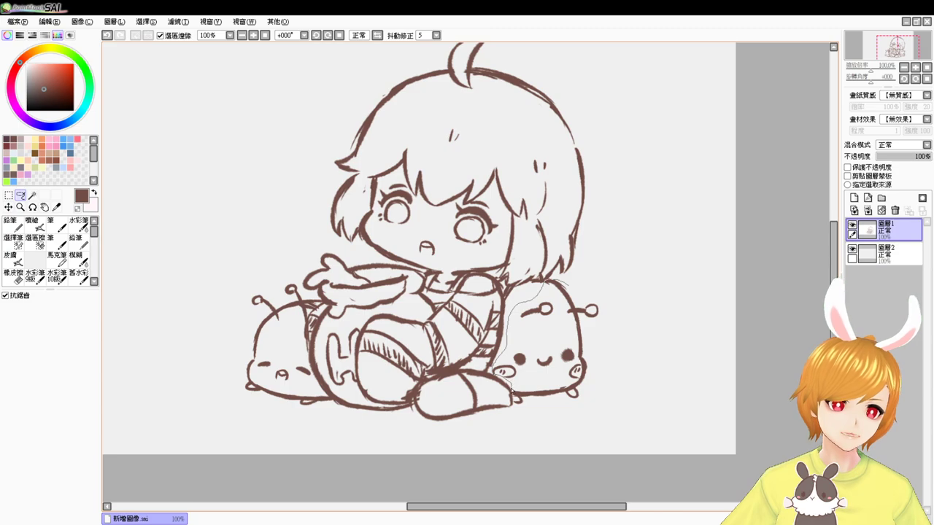
drag(608, 289, 611, 312)
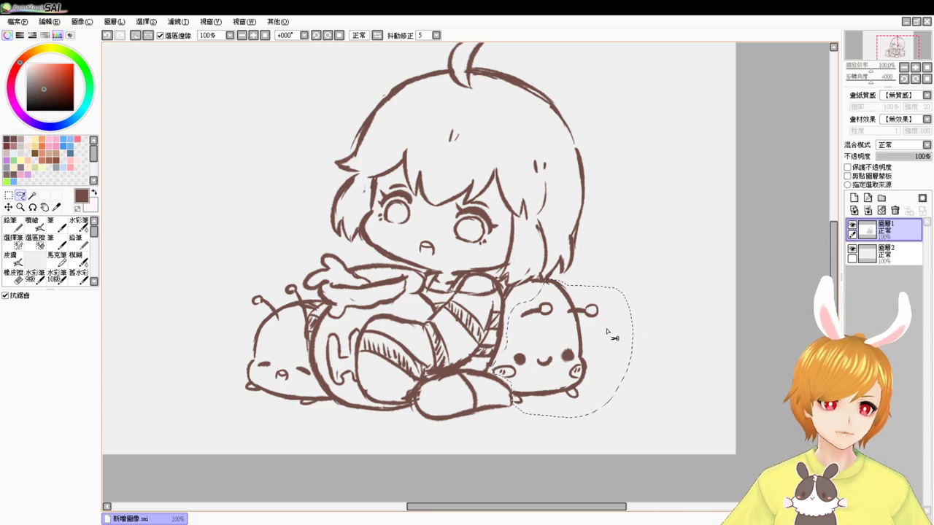
key(ctrl+t)
drag(581, 366, 580, 372)
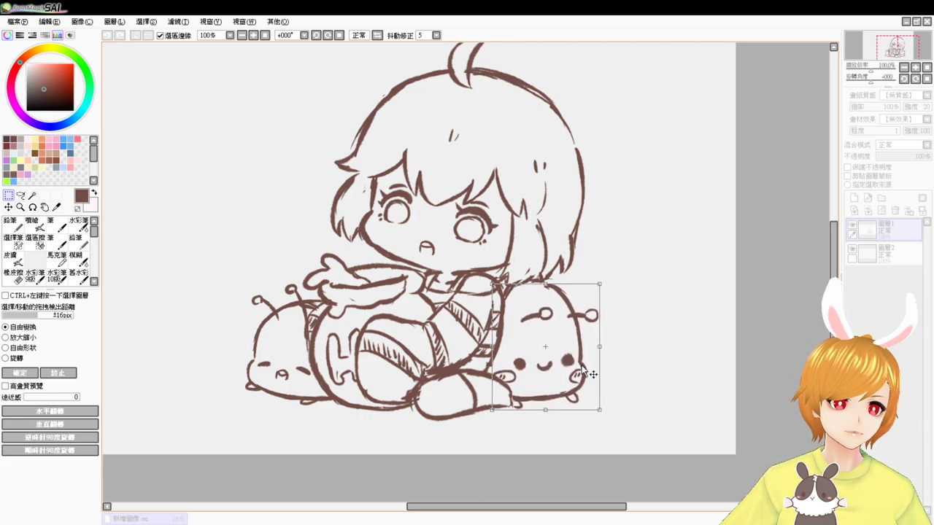
key(Return)
- Redraw the top of the right-hand creature's head below the hair tips and trim its outer eye to a cleaner round dot
click(38, 228)
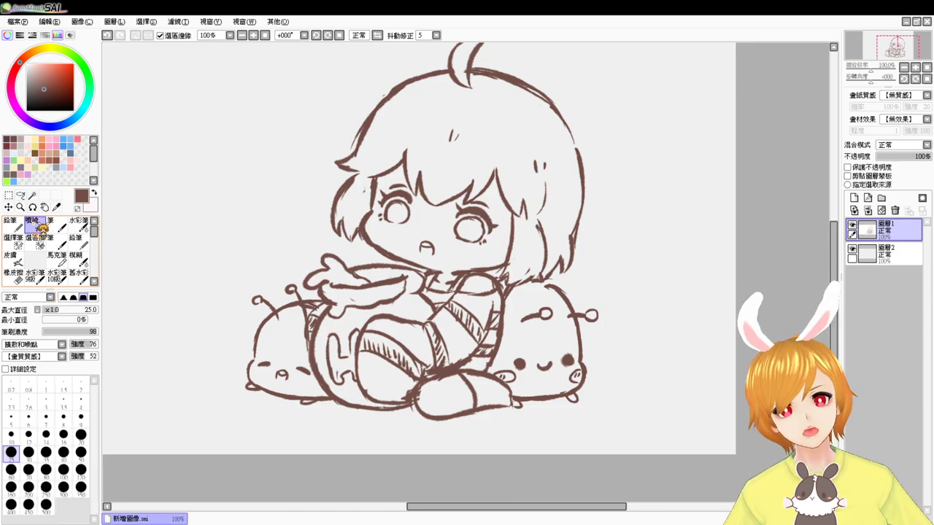
key(e)
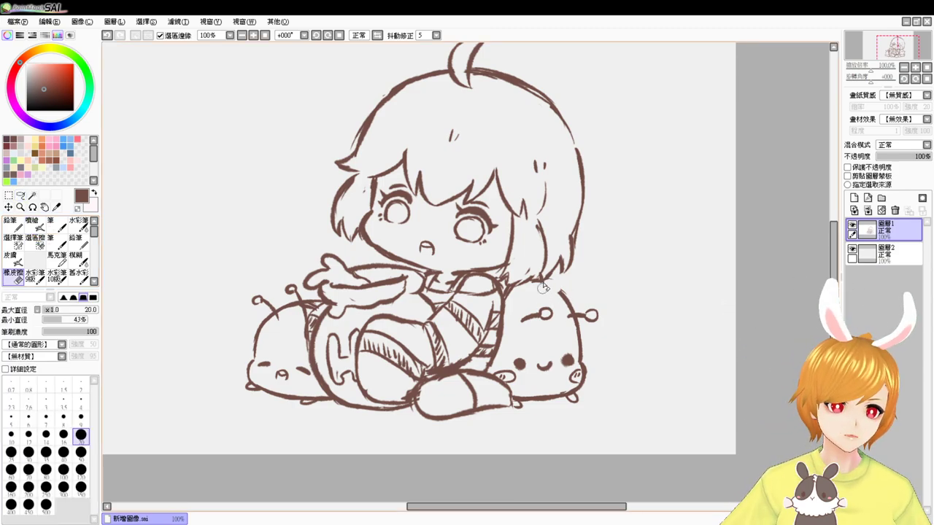
key(e)
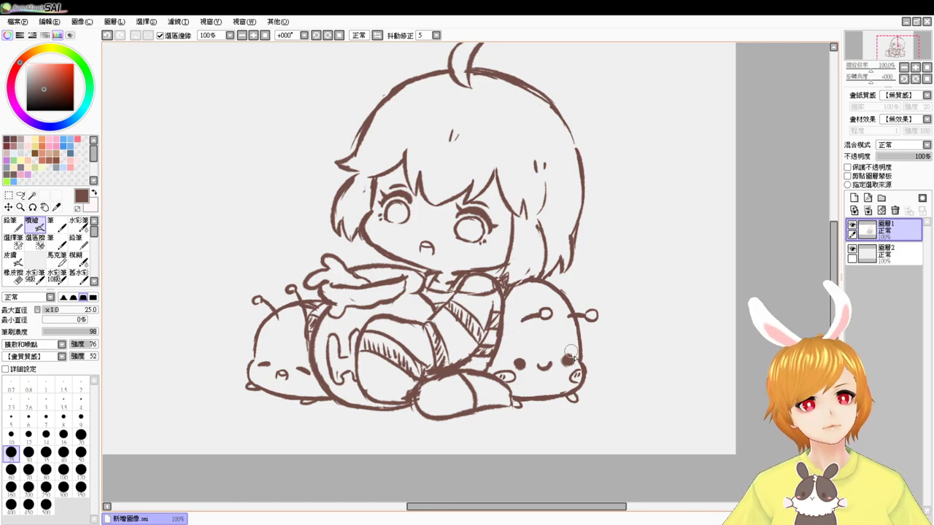
key(e)
key(e)
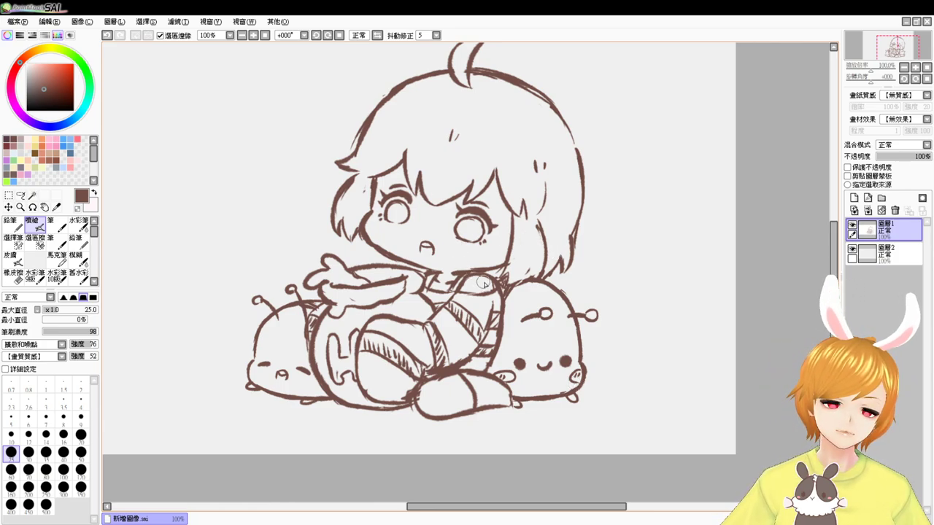
- Touch up the line where the tip of the girl's shoe meets the right-hand creature's base
key(e)
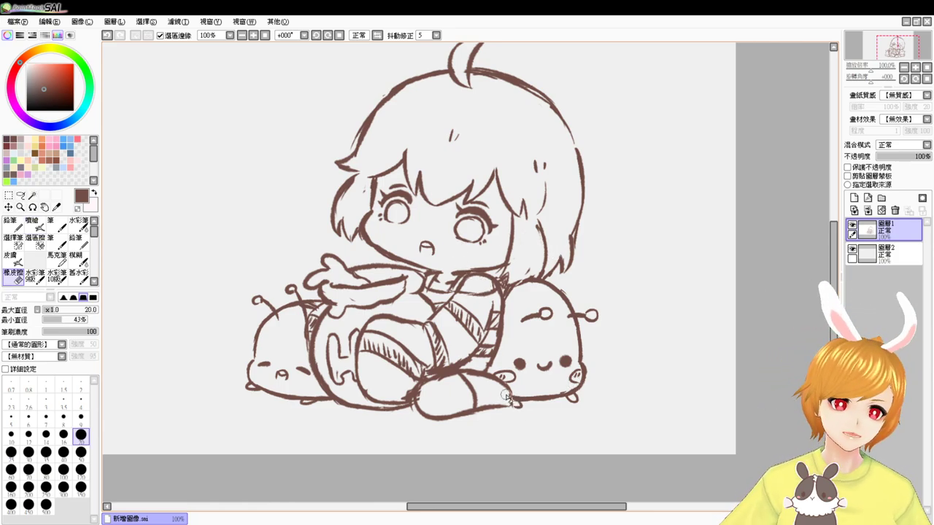
key(e)
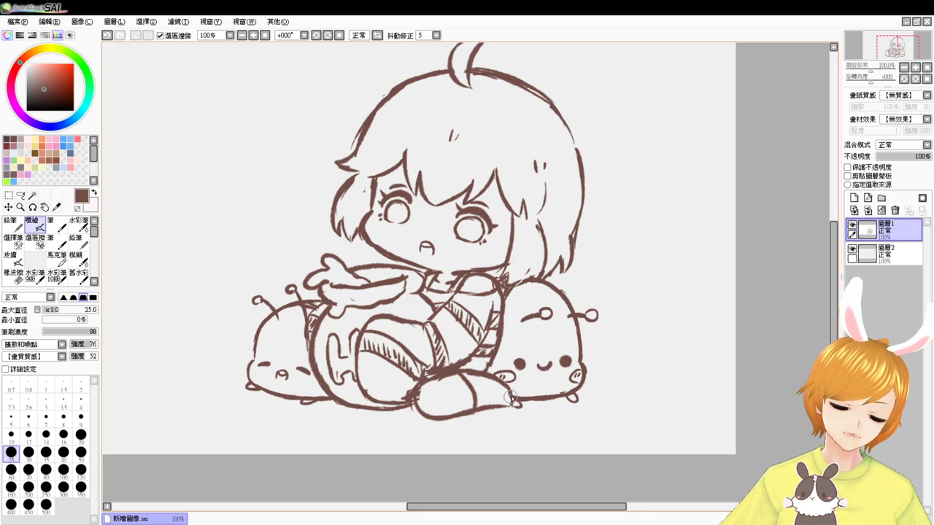
key(e)
key(e)
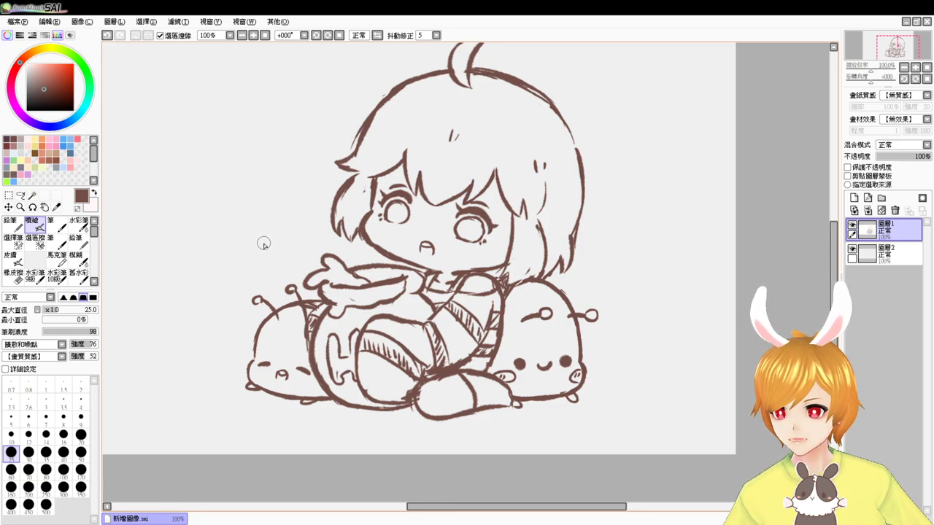
drag(627, 343, 611, 357)
drag(611, 345, 624, 364)
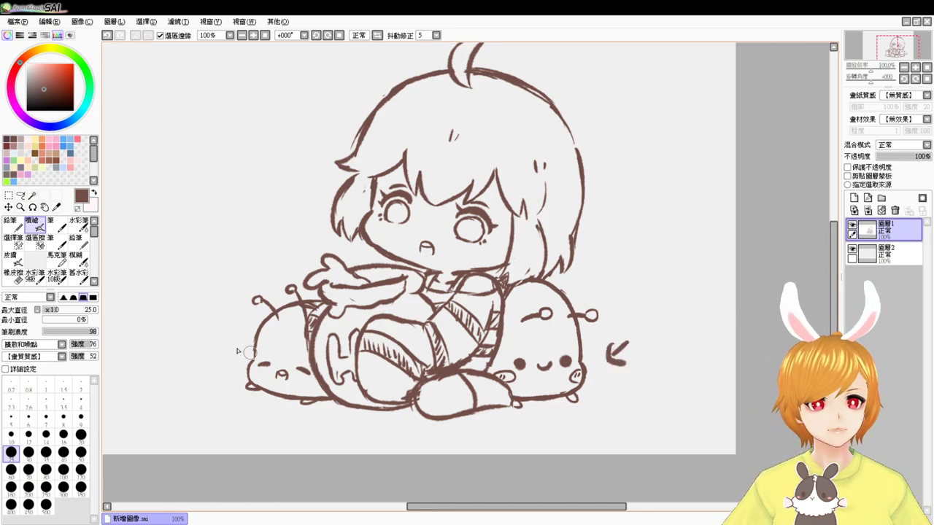
mouse_move(215, 336)
mouse_down()
mouse_move(231, 352)
mouse_move(221, 358)
mouse_up()
key(ctrl+z)
key(ctrl+z)
key(ctrl+z)
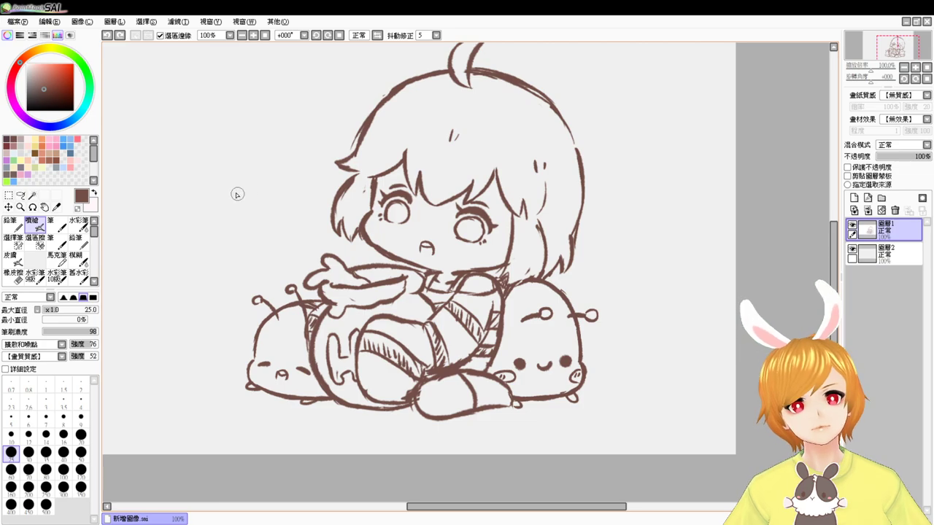
- Sketch a tilted square sign behind the girl's hair, with a double-line stick running down to her hand
drag(233, 189, 267, 243)
key(ctrl+z)
mouse_move(233, 195)
mouse_down()
mouse_move(274, 249)
mouse_move(276, 149)
mouse_up()
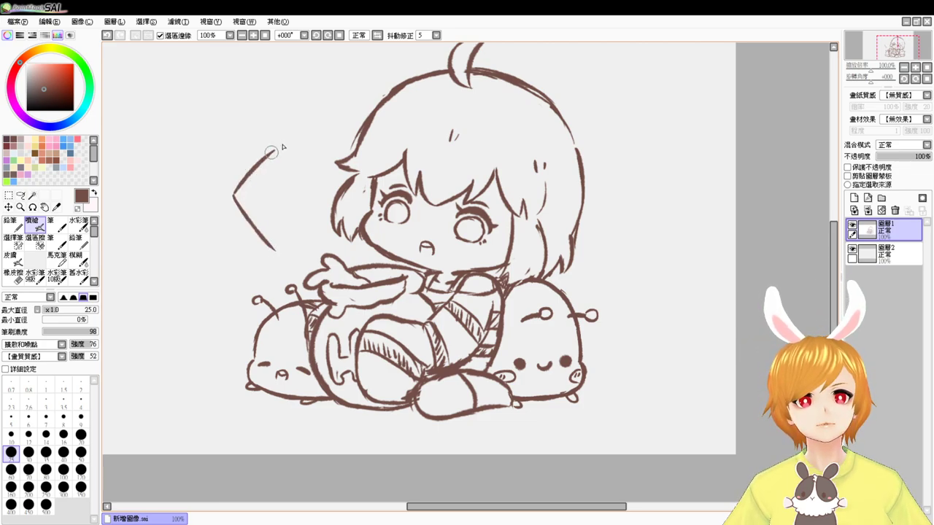
mouse_move(247, 181)
mouse_down()
mouse_move(294, 138)
mouse_move(330, 123)
mouse_move(323, 126)
mouse_move(336, 148)
mouse_move(312, 131)
mouse_move(347, 149)
mouse_move(326, 137)
mouse_move(347, 161)
mouse_up()
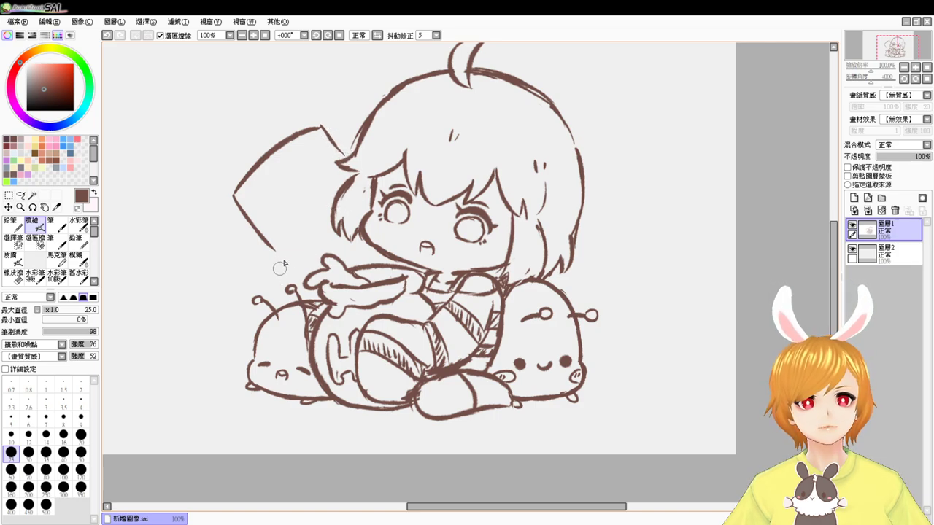
drag(277, 263, 329, 224)
drag(256, 229, 282, 262)
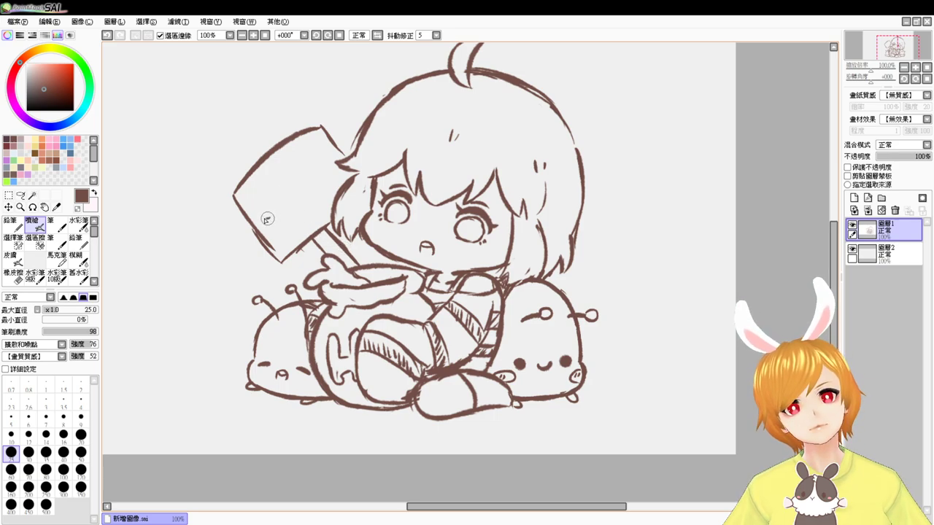
mouse_move(277, 188)
mouse_down()
mouse_move(306, 219)
mouse_move(272, 210)
mouse_move(279, 187)
mouse_up()
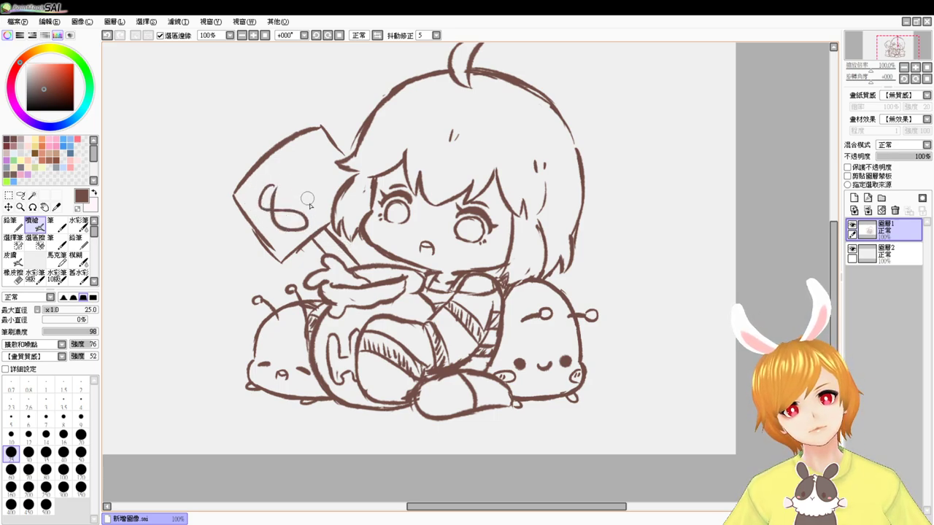
click(314, 212)
mouse_move(312, 148)
mouse_down()
mouse_move(319, 189)
mouse_move(267, 212)
mouse_move(287, 201)
mouse_move(277, 177)
mouse_move(301, 237)
mouse_move(309, 216)
mouse_move(300, 235)
mouse_up()
key(ctrl+z)
key(ctrl+z)
key(ctrl+z)
key(ctrl+z)
key(ctrl+z)
key(ctrl+z)
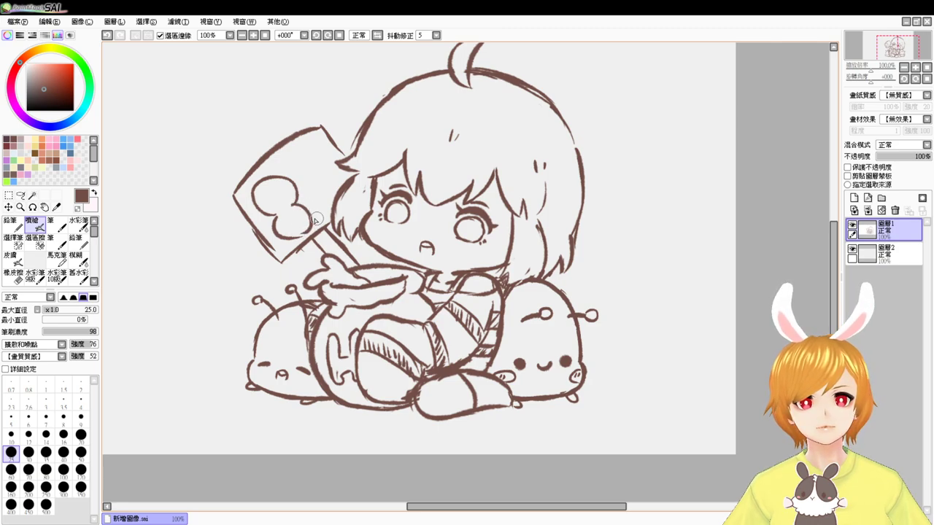
- Letter "8.6" on the sign in rounded outline digits, with the 6 partly tucked behind the hair
drag(316, 162, 340, 205)
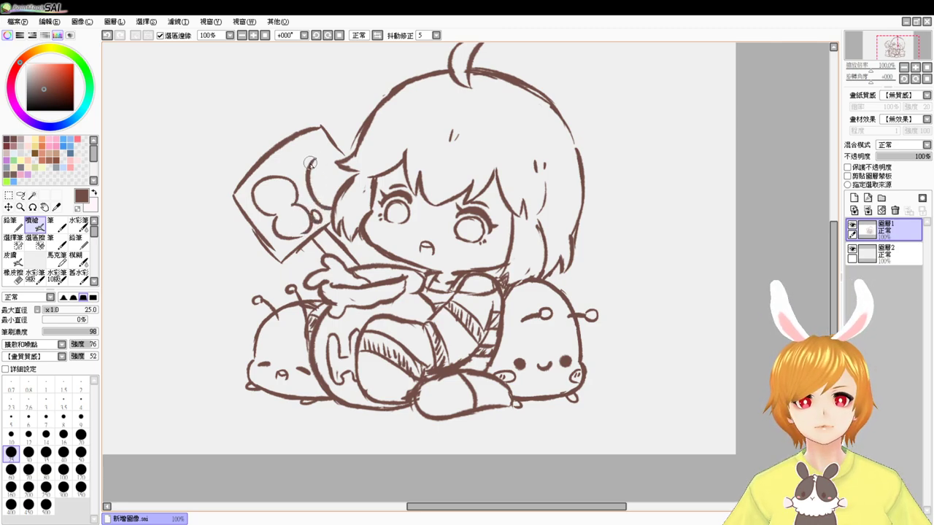
mouse_move(310, 162)
mouse_down()
mouse_move(332, 168)
mouse_move(333, 191)
mouse_up()
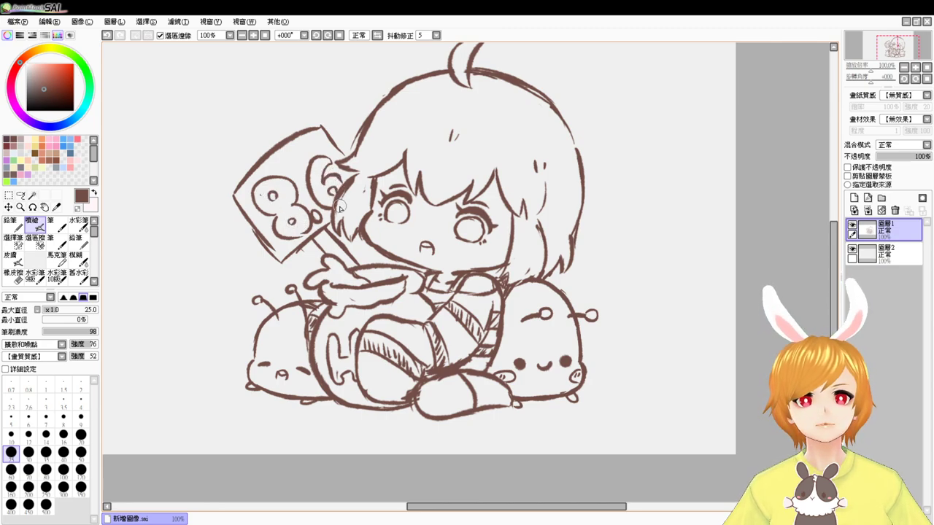
click(263, 40)
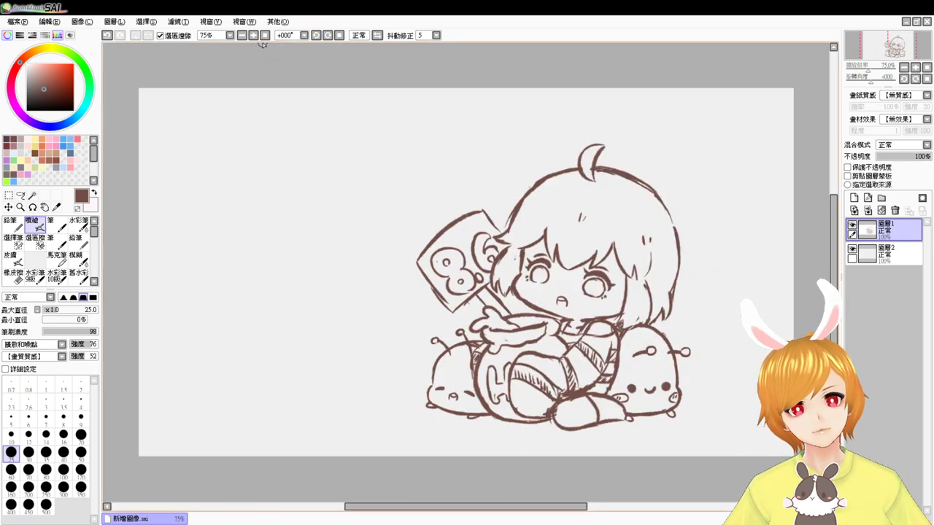
- Erase the upper part of the 6 on the sign and redraw it as a wider rounded hook
scroll(263, 46, up, 1)
mouse_move(695, 331)
mouse_down()
mouse_move(472, 239)
mouse_move(493, 238)
mouse_up()
scroll(500, 249, up, 1)
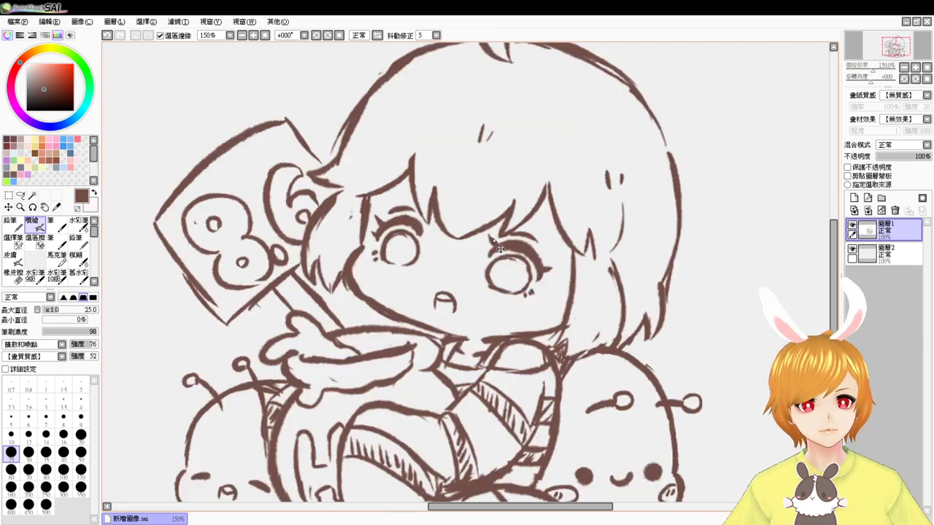
drag(520, 299, 575, 308)
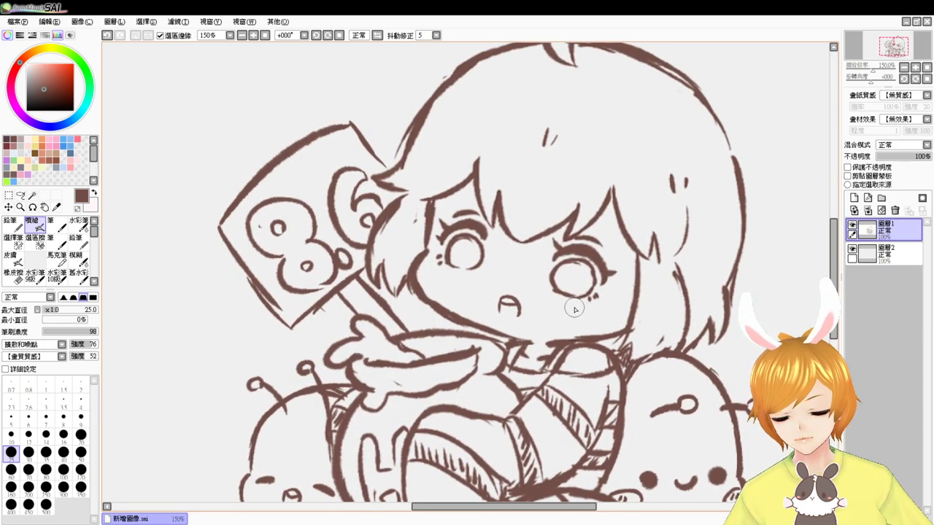
key(e)
mouse_move(345, 180)
mouse_down()
mouse_move(354, 172)
mouse_move(351, 190)
mouse_up()
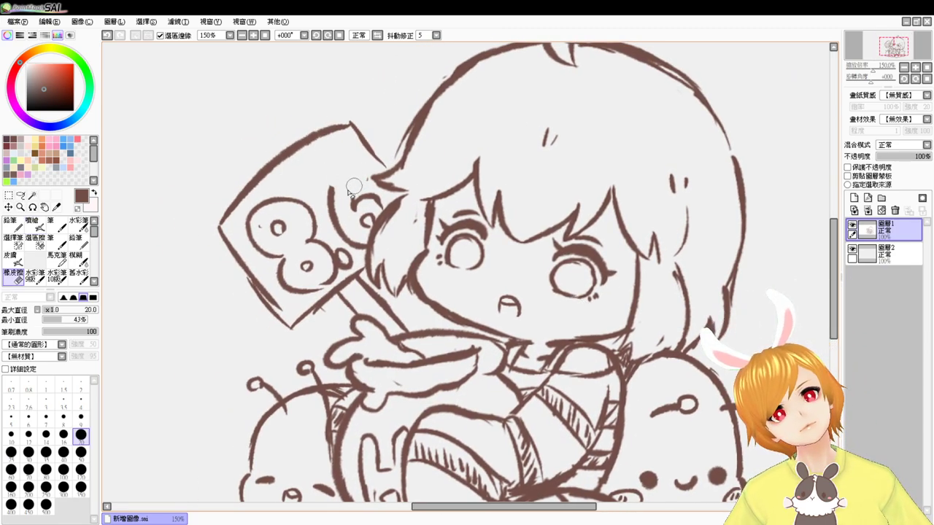
key(e)
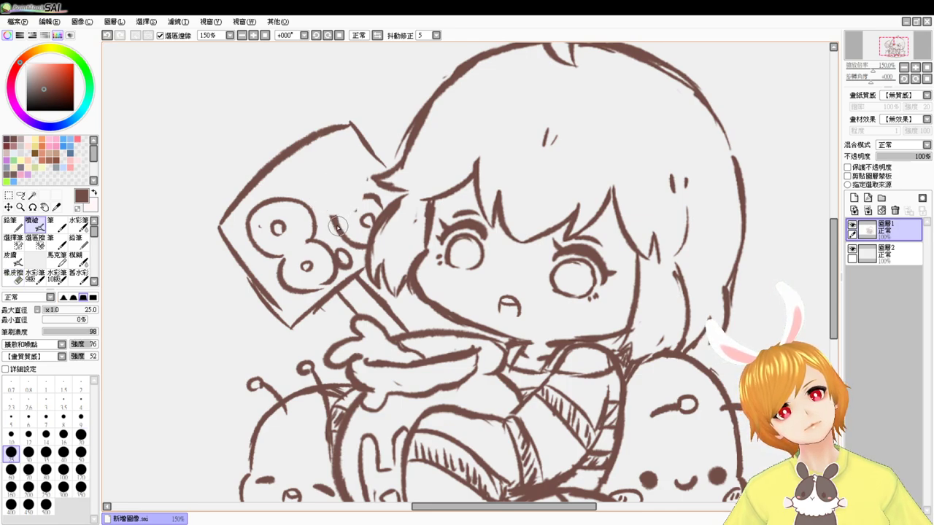
mouse_move(338, 227)
mouse_down()
mouse_move(322, 181)
mouse_move(356, 173)
mouse_move(330, 165)
mouse_move(356, 170)
mouse_up()
mouse_move(354, 206)
mouse_down()
mouse_move(375, 197)
mouse_move(356, 201)
mouse_move(342, 220)
mouse_up()
key(e)
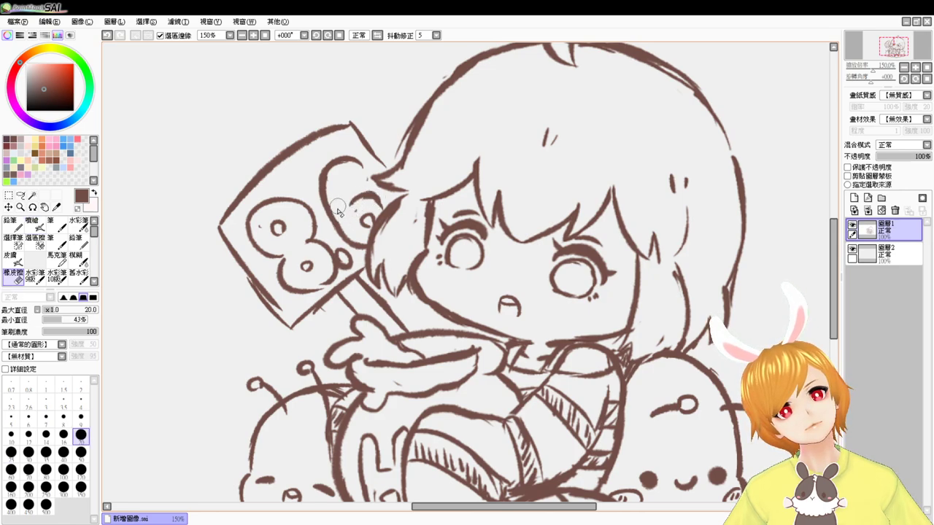
key(b)
mouse_move(342, 179)
mouse_down()
mouse_move(343, 192)
mouse_move(351, 169)
mouse_move(365, 182)
mouse_move(344, 175)
mouse_move(357, 181)
mouse_move(356, 173)
mouse_up()
key(e)
key(b)
key(e)
key(b)
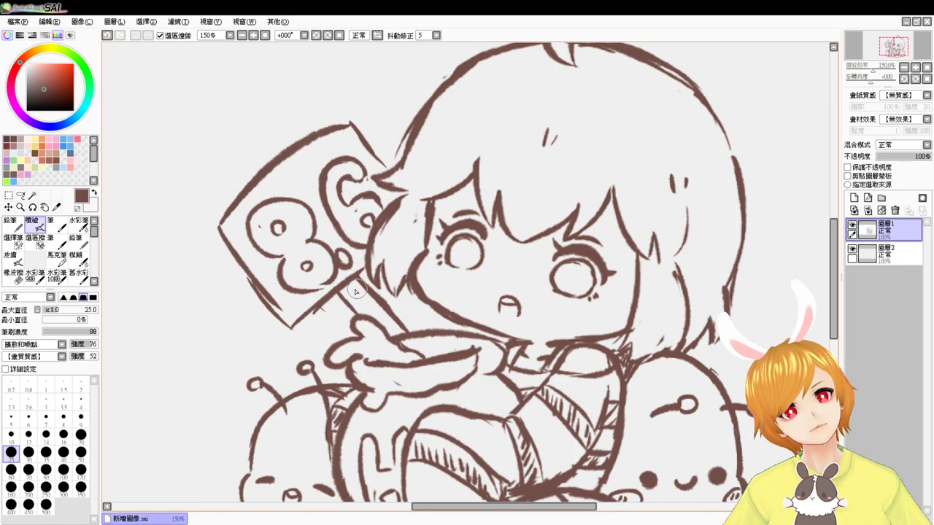
- Redraw the two holes of the 8 as small flattened ovals and reshape the decimal point beside it
key(e)
key(v)
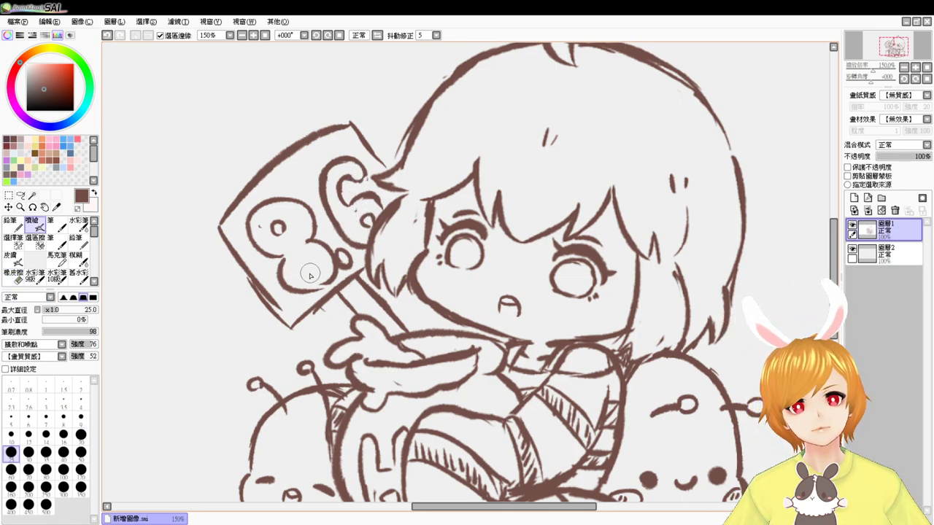
drag(309, 271, 307, 266)
key(e)
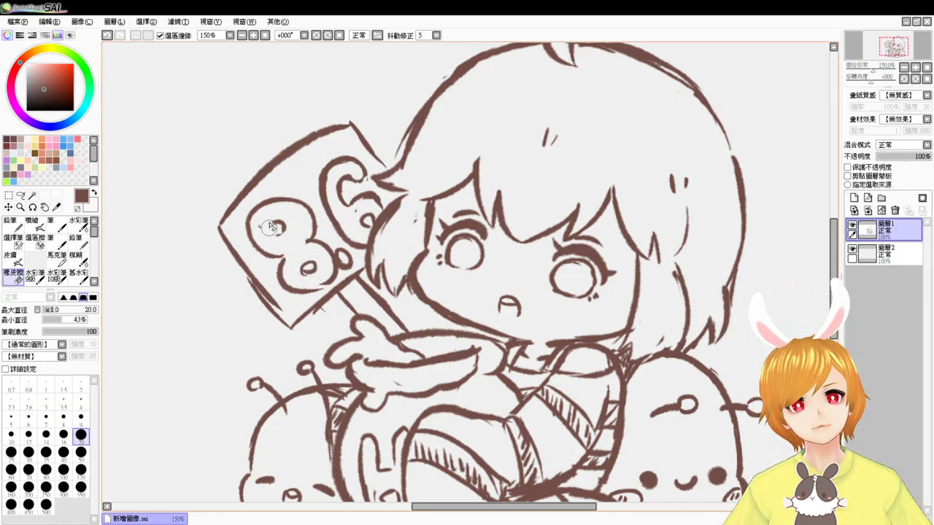
drag(273, 226, 284, 235)
key(v)
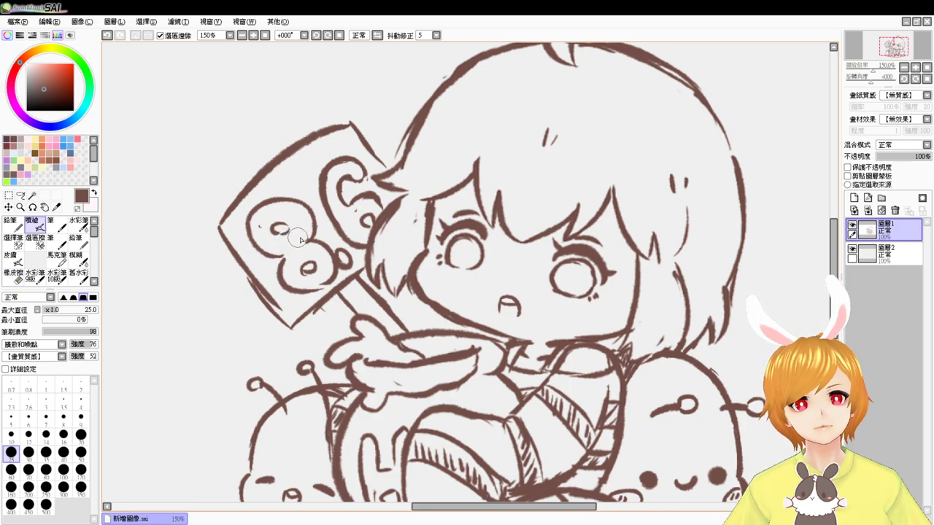
key(e)
mouse_move(340, 251)
mouse_down()
mouse_move(346, 264)
mouse_move(353, 254)
mouse_move(337, 270)
mouse_up()
key(v)
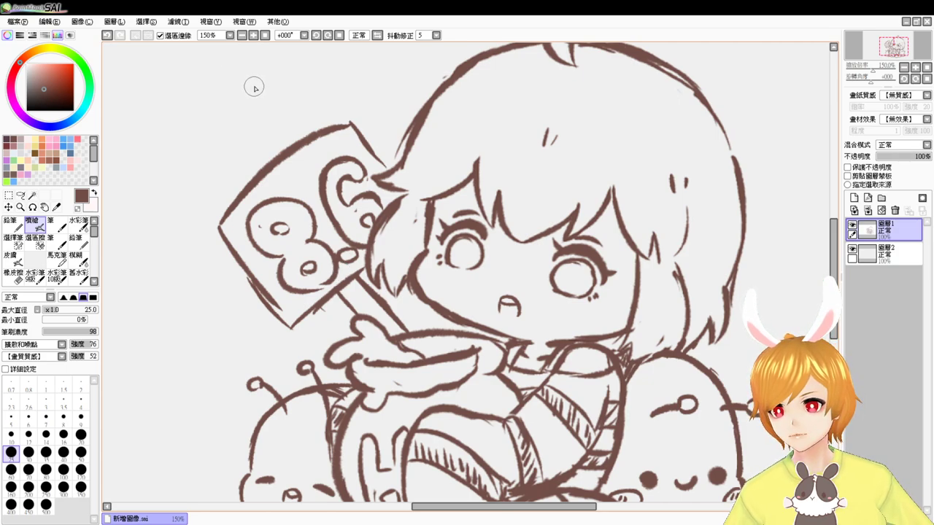
- Thicken the sign's lower edge and redraw its top corner beside the hair as a soft curve
click(266, 35)
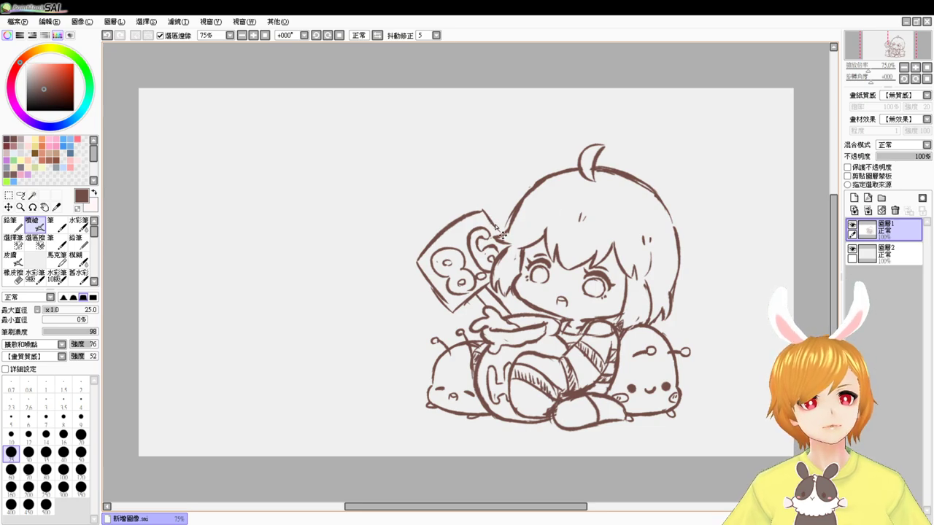
scroll(502, 234, up, 2)
drag(515, 223, 493, 202)
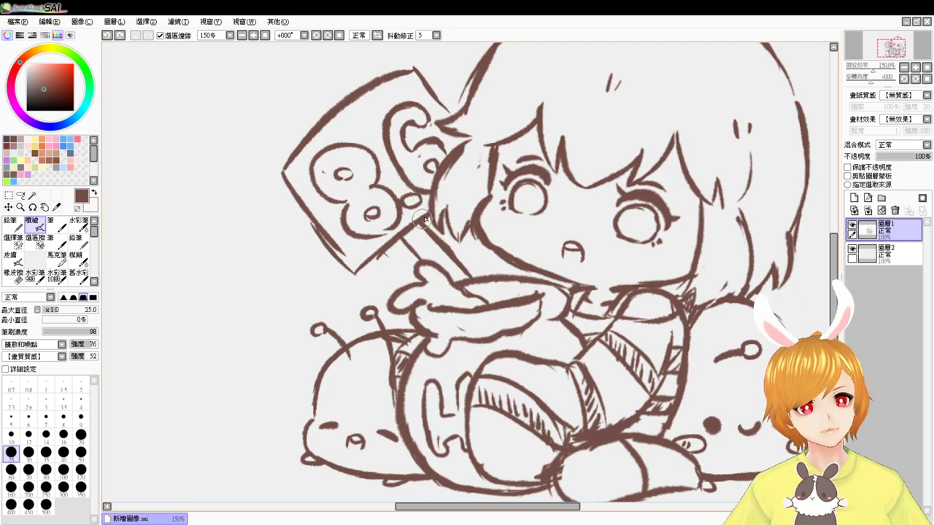
drag(403, 239, 368, 271)
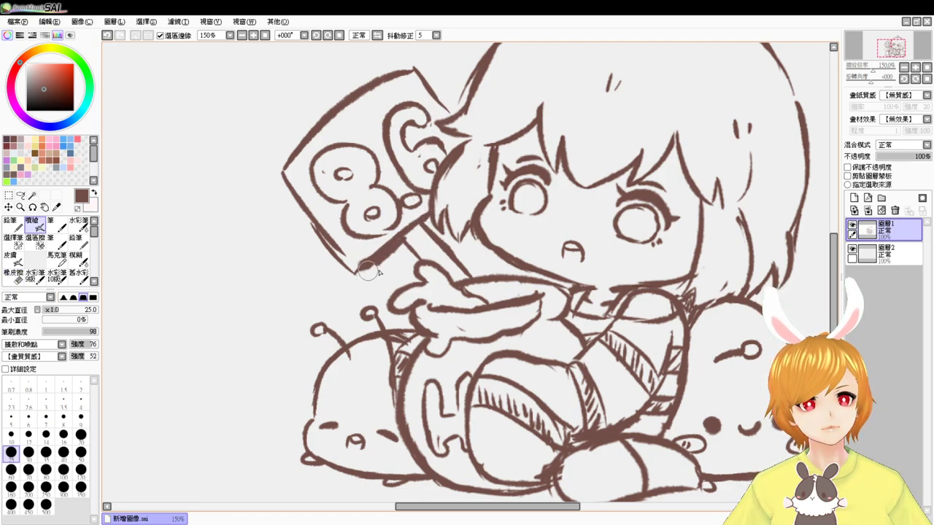
key(e)
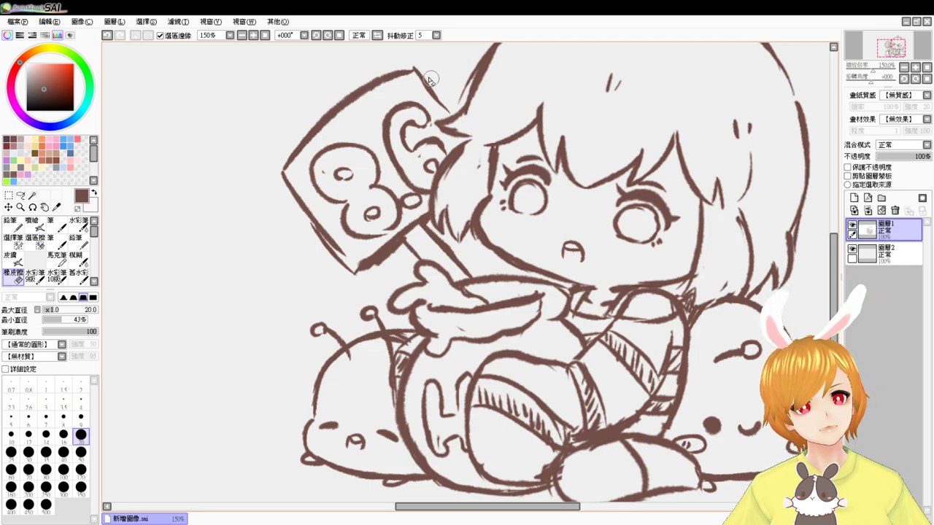
mouse_move(437, 97)
mouse_down()
mouse_move(418, 72)
mouse_move(438, 96)
mouse_up()
key(b)
mouse_move(397, 74)
mouse_down()
mouse_move(423, 76)
mouse_move(442, 100)
mouse_up()
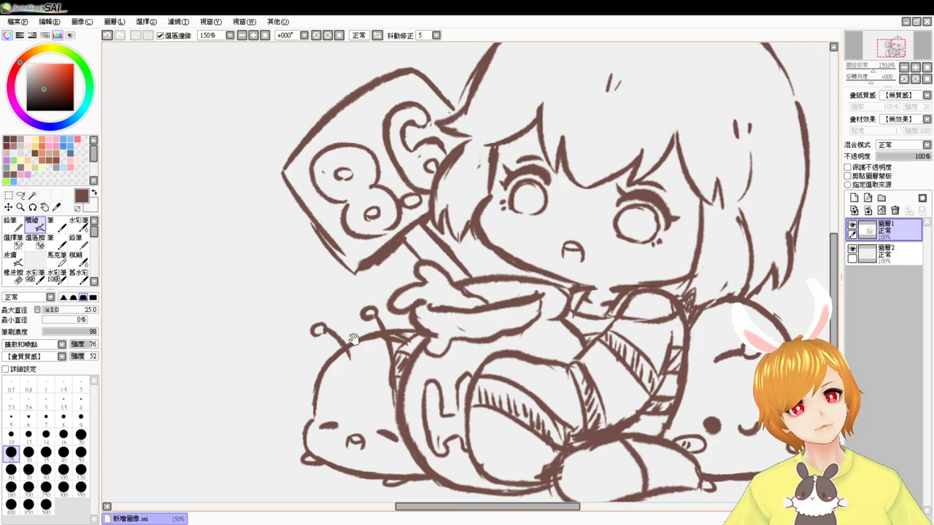
- Sketch bright red-orange guide curves around the whole group, along its base and beside the right-hand creature, undoing the small arcs near the sign
click(250, 35)
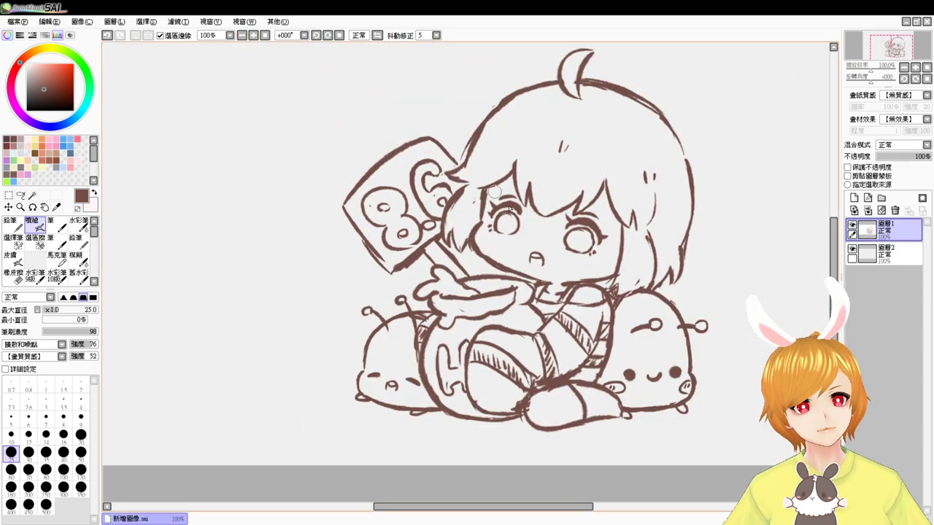
click(252, 36)
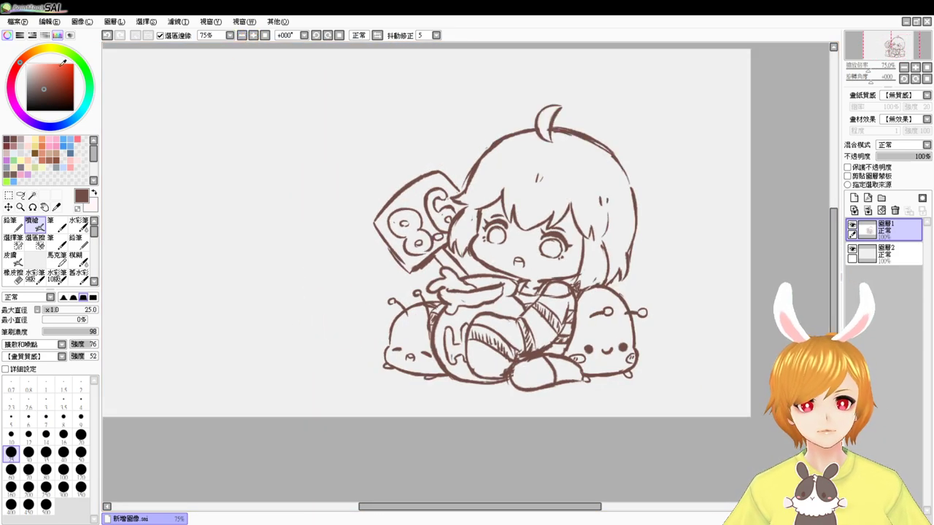
click(65, 65)
mouse_move(519, 119)
mouse_down()
mouse_move(417, 190)
mouse_move(365, 320)
mouse_move(410, 353)
mouse_up()
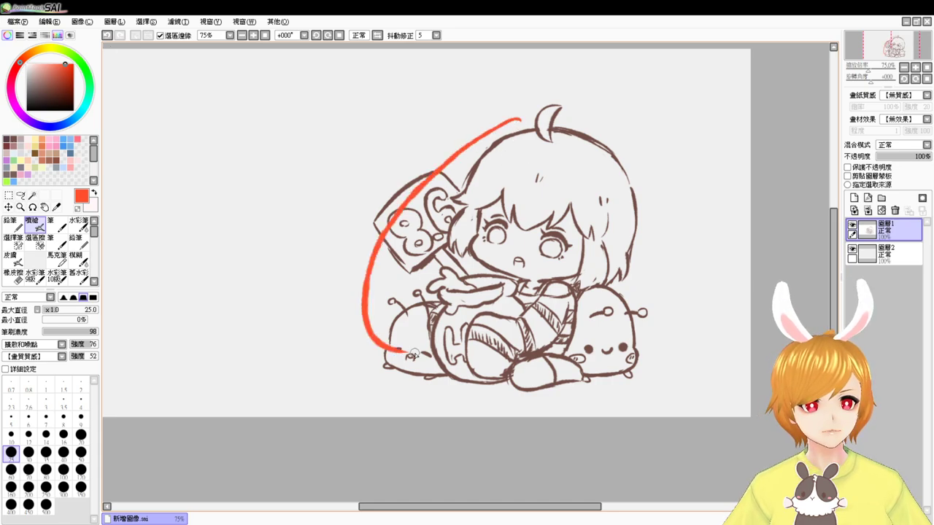
mouse_move(542, 124)
mouse_down()
mouse_move(654, 183)
mouse_move(676, 354)
mouse_up()
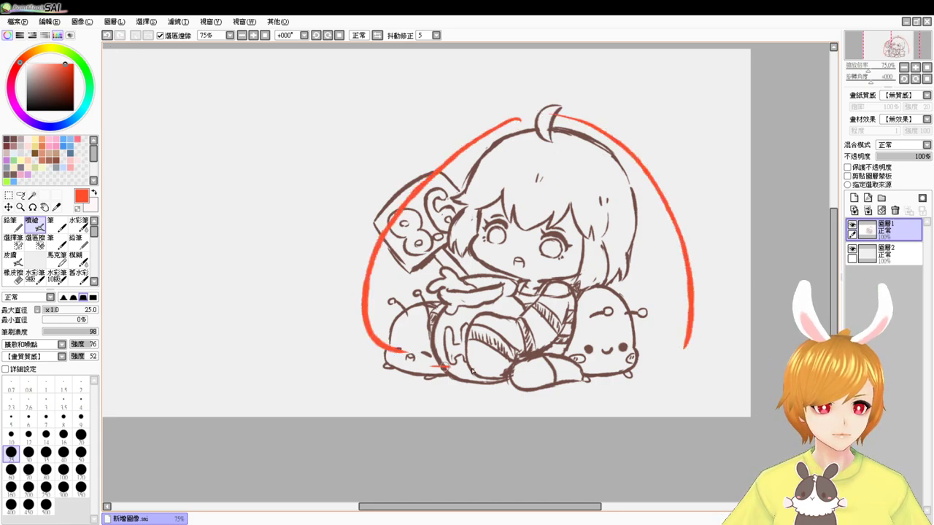
drag(472, 372, 655, 366)
mouse_move(633, 245)
mouse_down()
mouse_move(673, 267)
mouse_move(654, 321)
mouse_up()
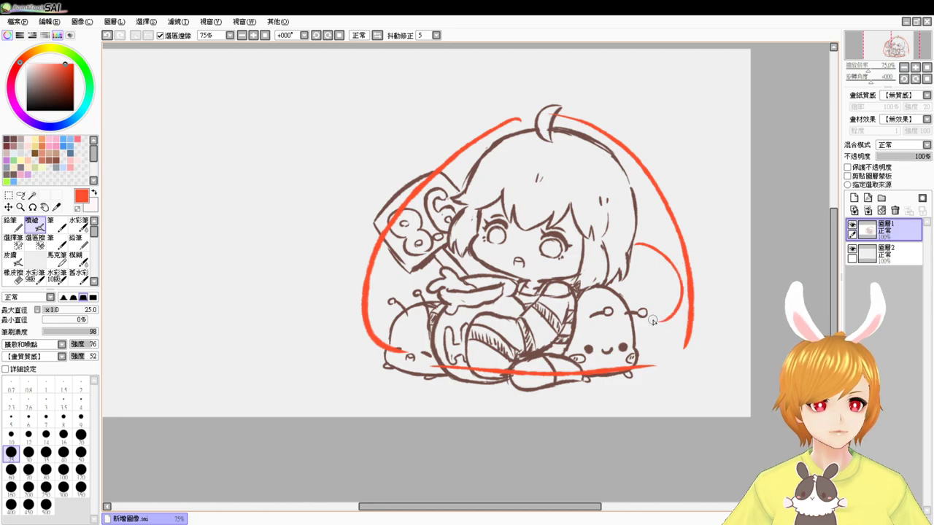
drag(414, 270, 400, 293)
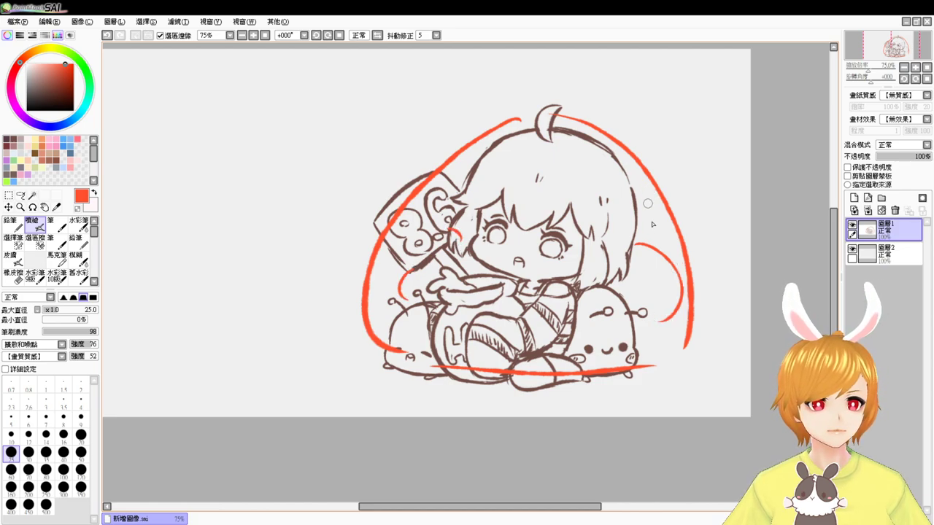
key(ctrl+z)
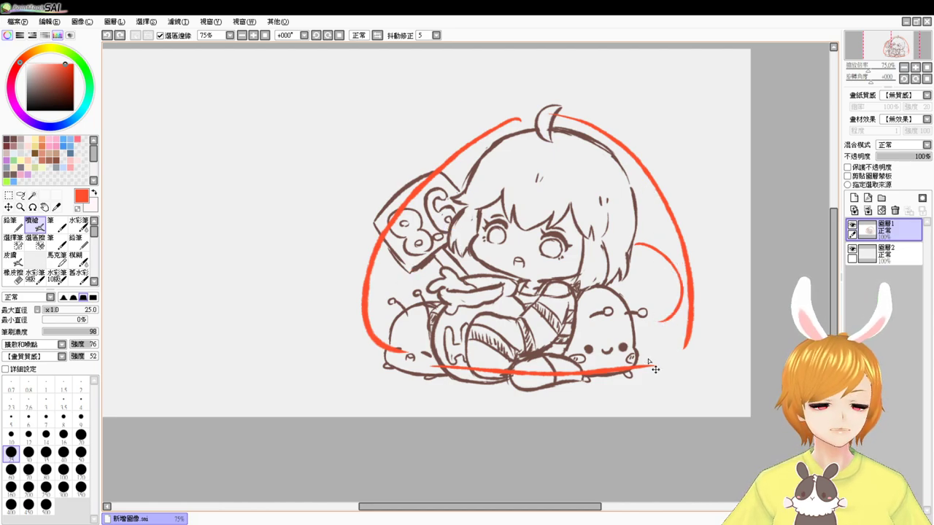
- Undo the red-orange guide curves around the group and switch the drawing colour back to dark brown
key(ctrl+z)
key(ctrl+z)
key(ctrl+z)
key(ctrl+z)
key(ctrl+z)
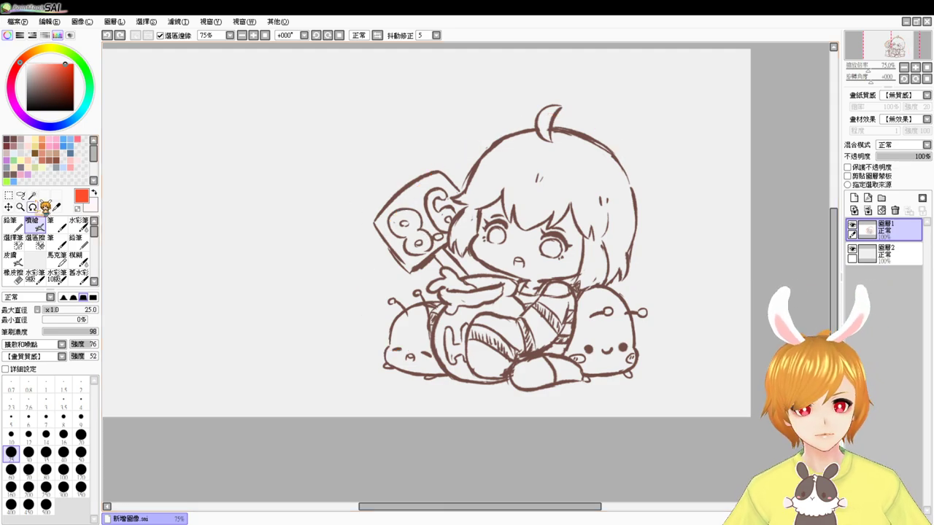
click(15, 144)
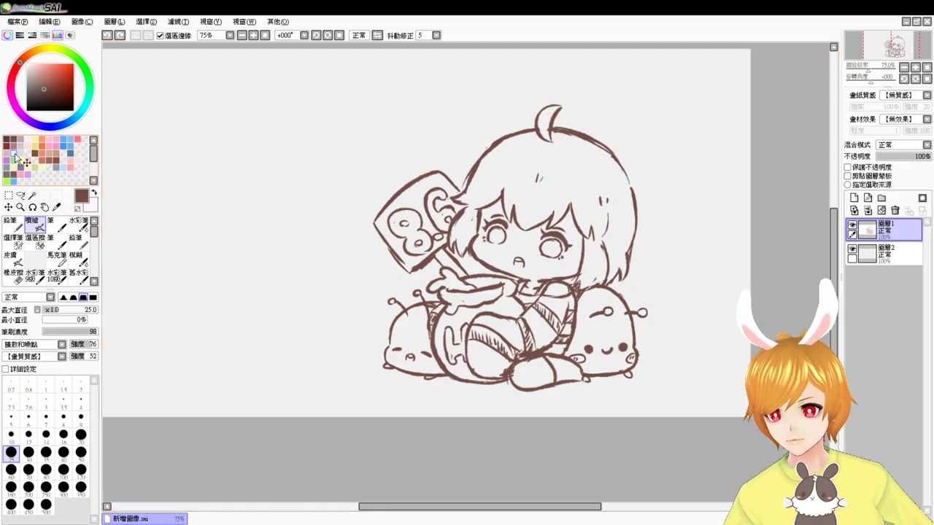
- Add a short line beside the sign's handle, just below the girl's side hair
key(ctrl+plus)
drag(630, 336, 563, 326)
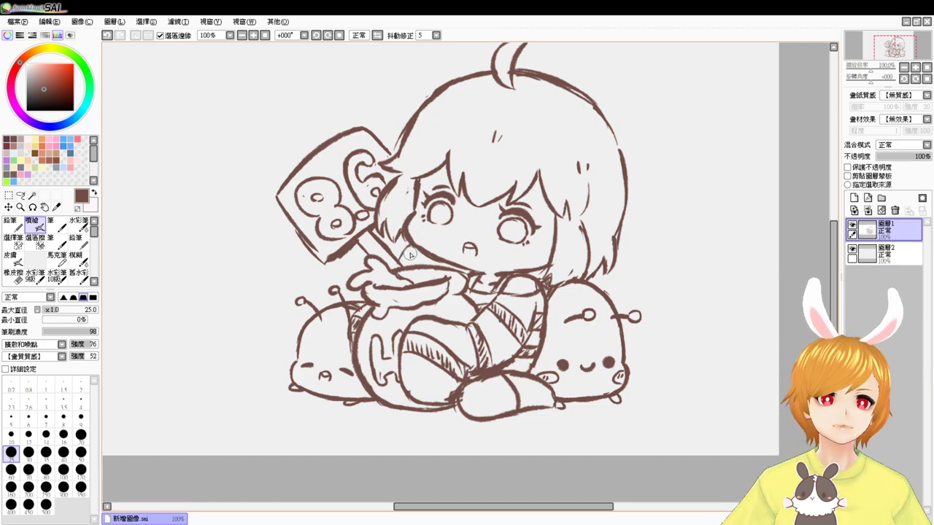
key(ctrl+z)
drag(405, 241, 396, 256)
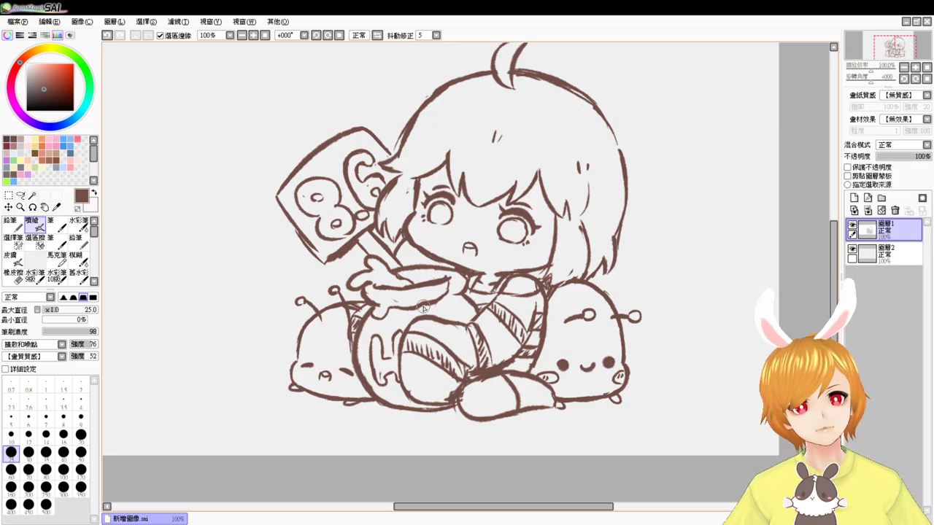
drag(300, 252, 306, 288)
key(ctrl+z)
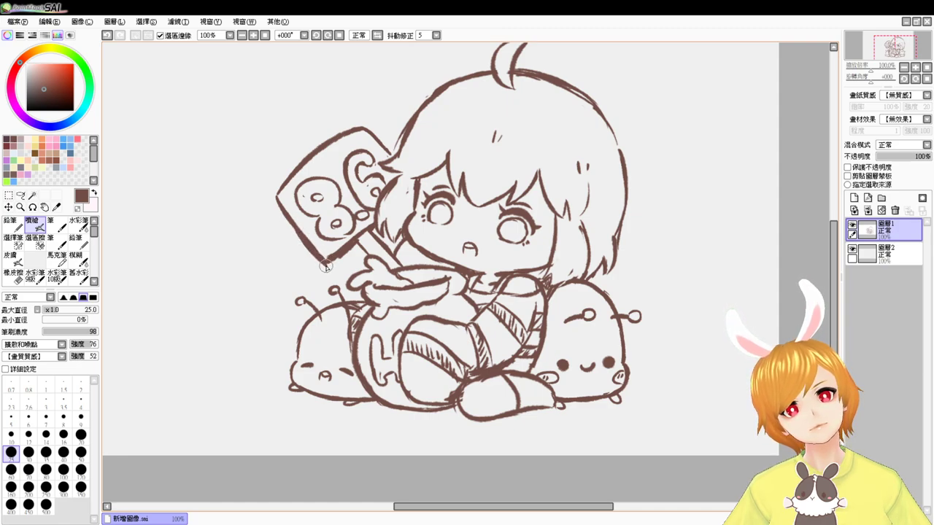
- Sketch two stacked box outlines behind the right-hand creature, the upper one starting at the girl's hair
drag(687, 326, 644, 388)
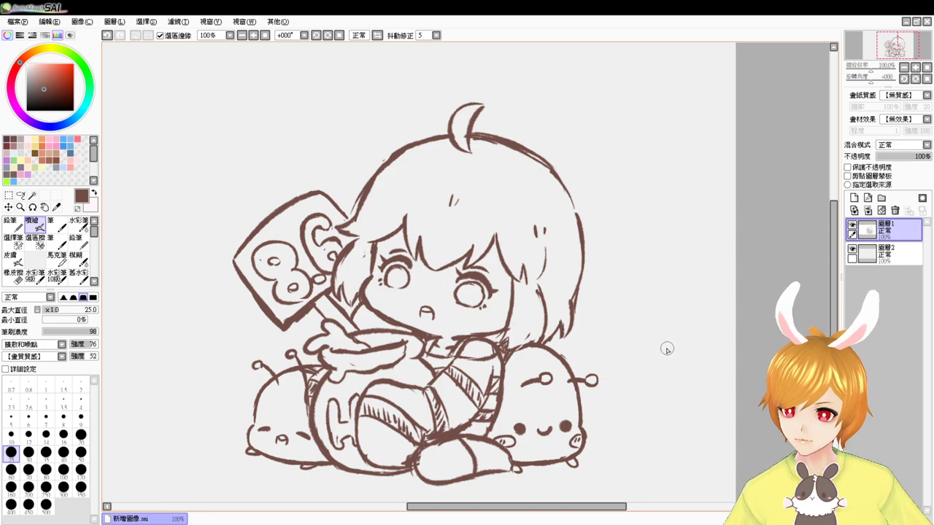
drag(680, 346, 611, 333)
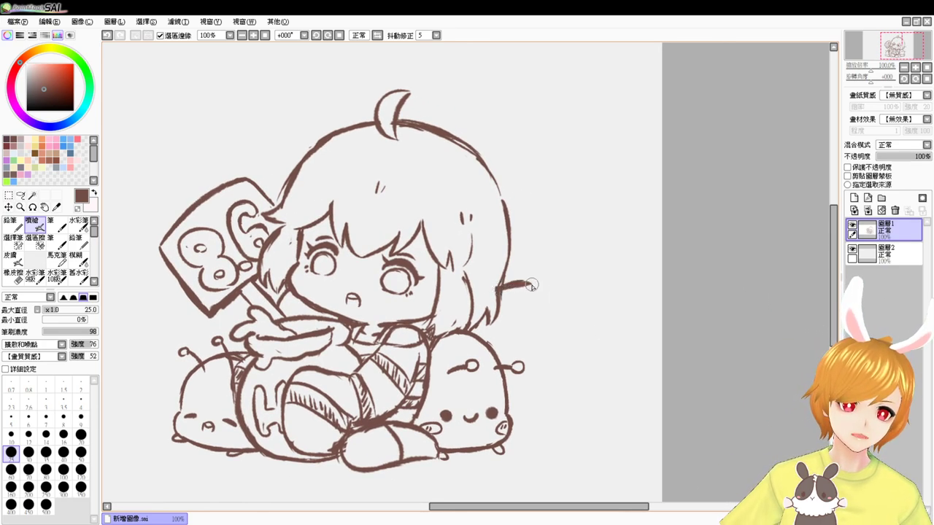
drag(529, 286, 555, 356)
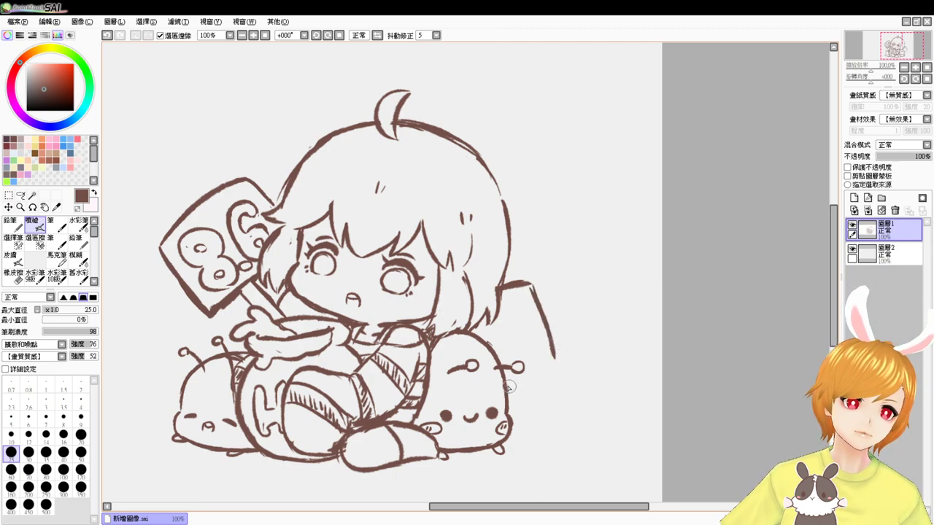
mouse_move(510, 386)
mouse_down()
mouse_move(564, 360)
mouse_move(591, 421)
mouse_move(580, 360)
mouse_up()
key(ctrl+z)
key(ctrl+z)
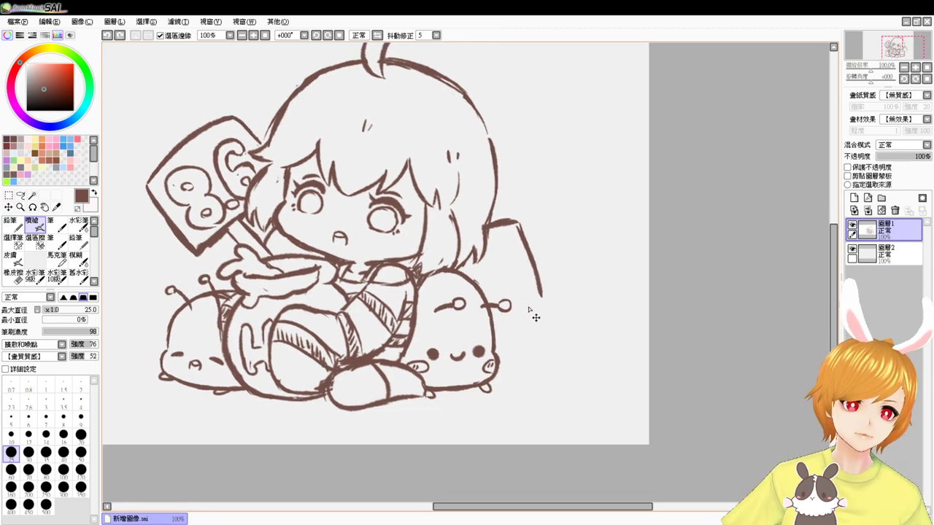
mouse_move(494, 294)
mouse_down()
mouse_move(524, 289)
mouse_move(556, 357)
mouse_move(496, 379)
mouse_move(516, 370)
mouse_up()
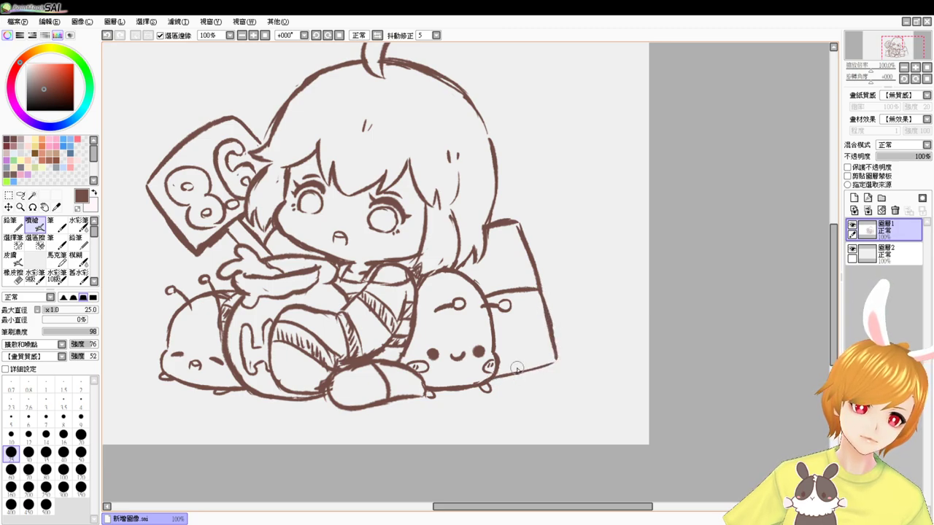
- Erase the upper box and redraw it narrower, with a downward-slanting top edge and an inward-leaning side
key(e)
mouse_move(509, 219)
mouse_down()
mouse_move(545, 289)
mouse_move(511, 214)
mouse_move(496, 235)
mouse_up()
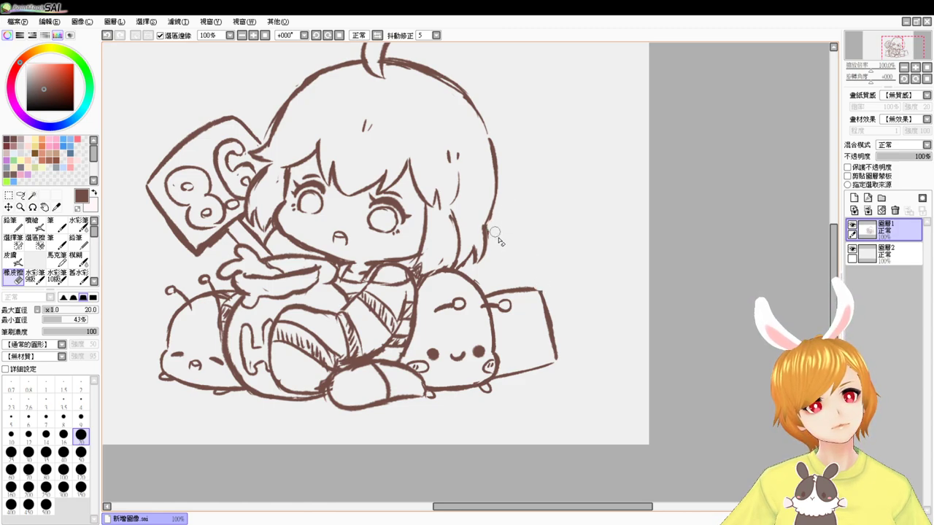
key(b)
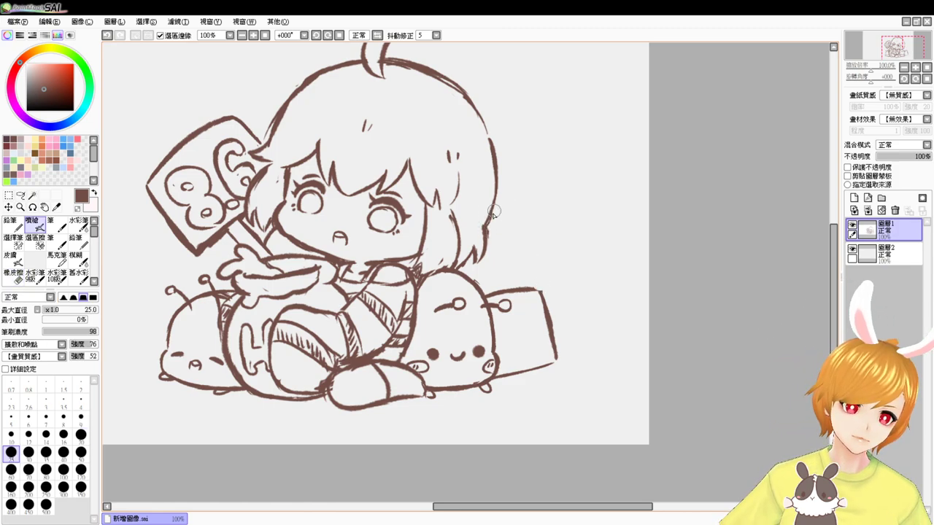
drag(497, 224, 510, 238)
drag(494, 217, 522, 256)
key(ctrl+z)
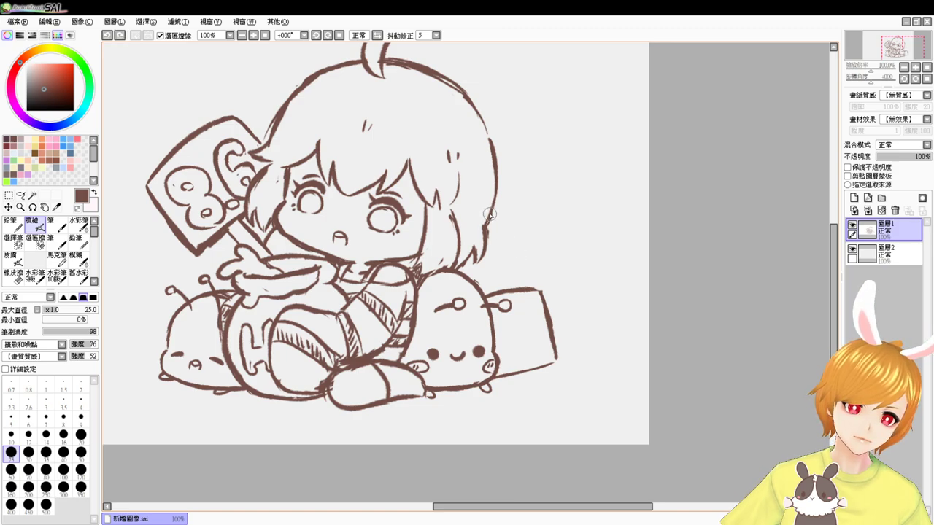
key(ctrl+z)
mouse_move(489, 216)
mouse_down()
mouse_move(515, 234)
mouse_move(514, 278)
mouse_up()
key(ctrl+z)
drag(520, 235, 512, 286)
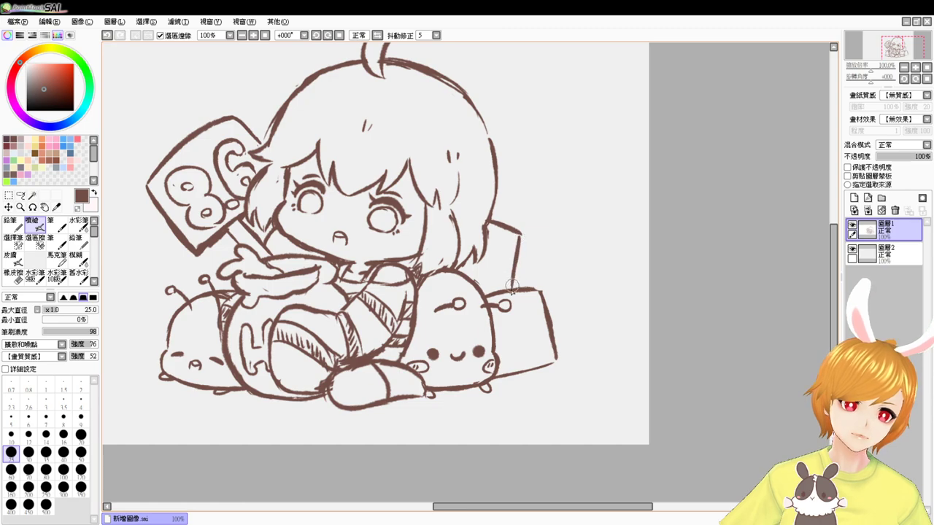
- Draw a diagonal edge across the upper box and thicken the outlines of both boxes
drag(519, 234, 476, 267)
key(ctrl+z)
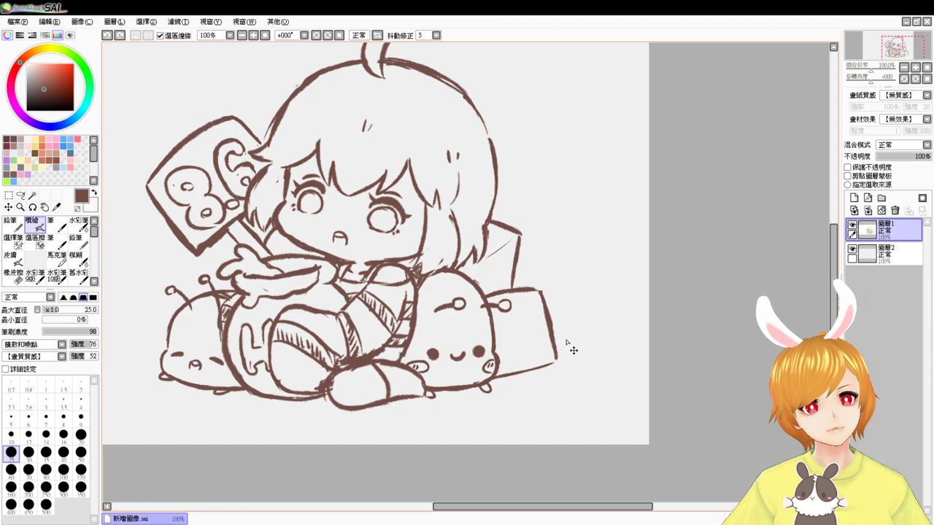
drag(519, 234, 473, 270)
key(ctrl+z)
drag(520, 235, 515, 278)
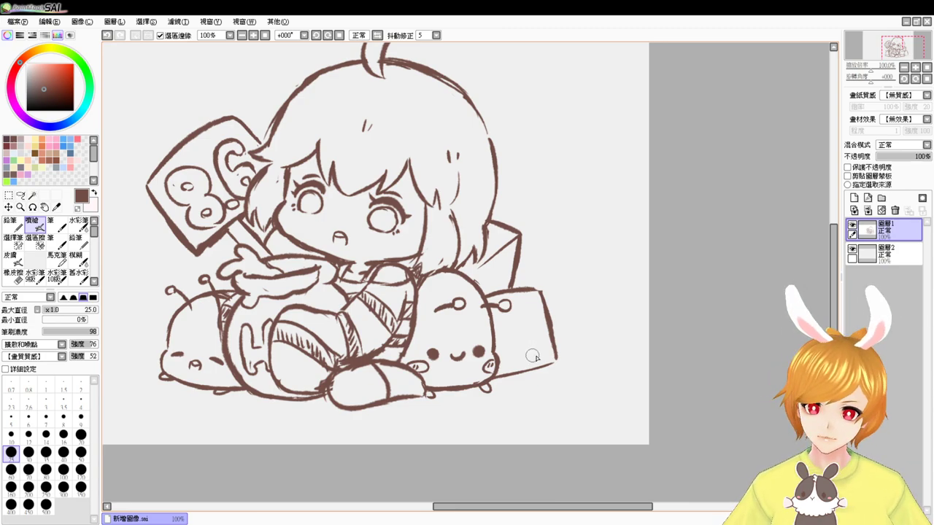
mouse_move(556, 350)
mouse_down()
mouse_move(557, 363)
mouse_move(532, 383)
mouse_move(496, 396)
mouse_up()
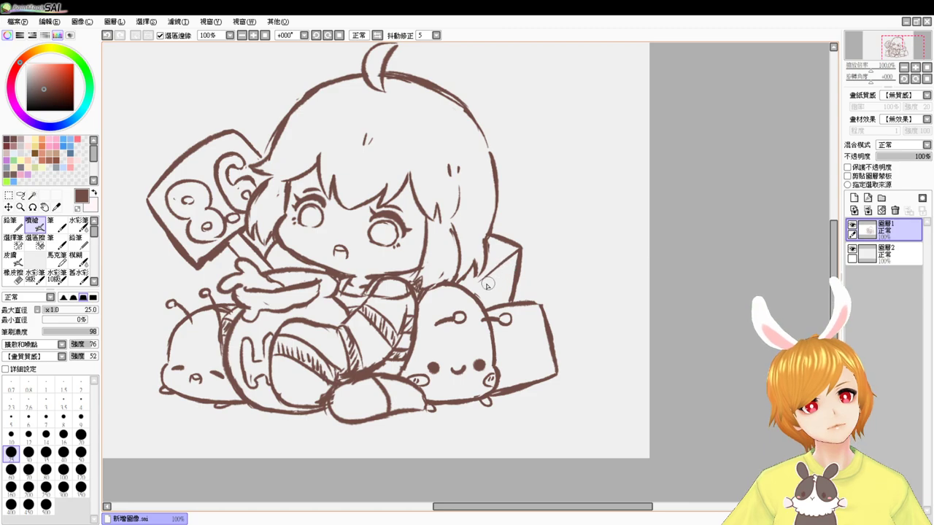
- Erase the upper box's outline and diagonal beside the girl's hair
key(e)
drag(513, 254, 513, 285)
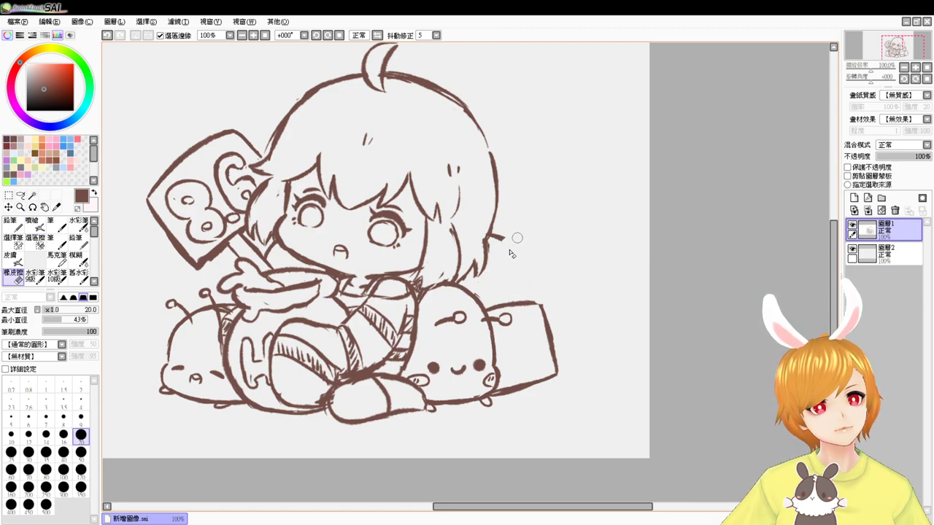
key(v)
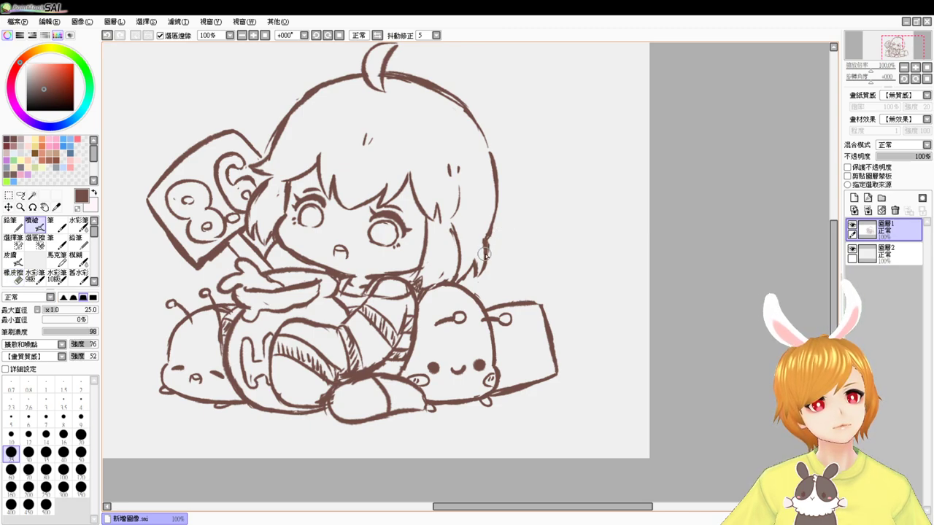
- Try a lower, flatter outline for the upper box beneath the hair tips and undo it
mouse_move(489, 249)
mouse_down()
mouse_move(517, 244)
mouse_move(505, 244)
mouse_move(522, 258)
mouse_move(535, 301)
mouse_up()
key(ctrl+z)
key(ctrl+z)
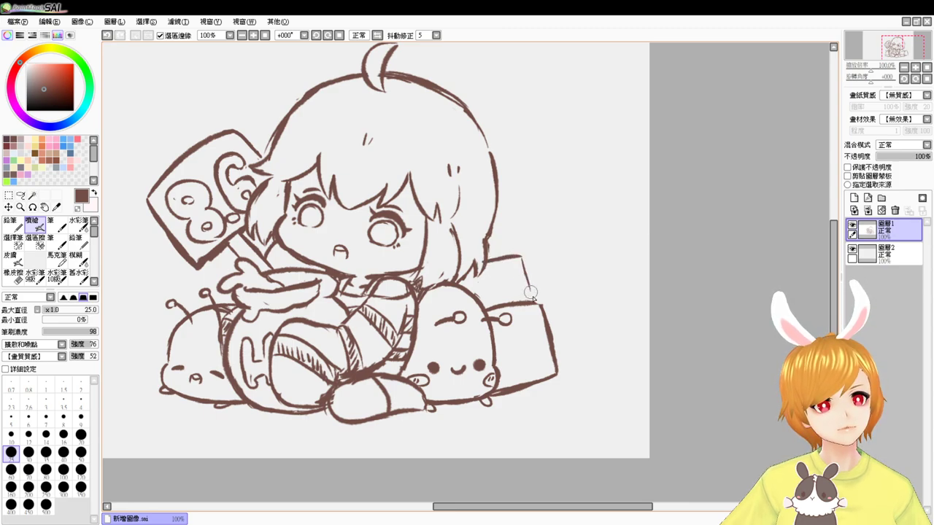
key(ctrl+z)
drag(520, 257, 534, 295)
key(ctrl+z)
key(ctrl+z)
key(ctrl+z)
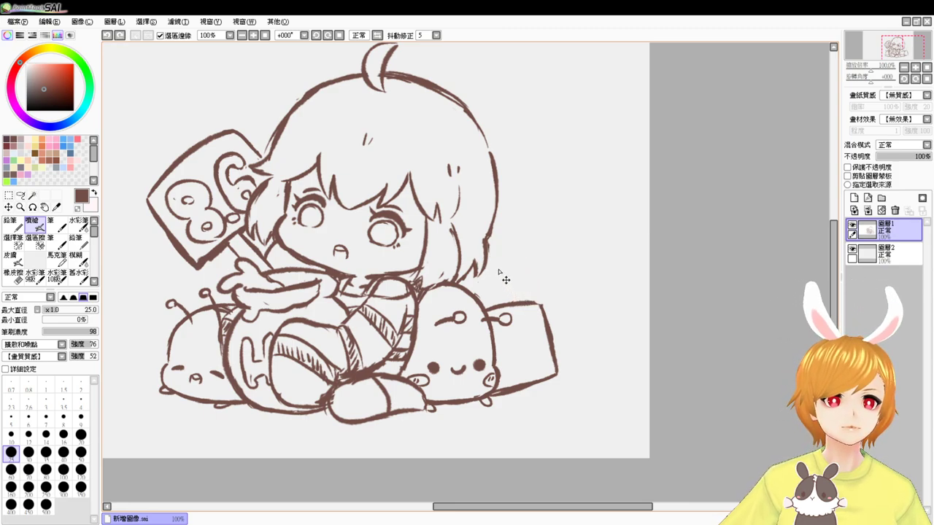
- Redraw the upper box wider, with a slanted top edge, an inward-leaning side and a diagonal across its face
mouse_move(488, 233)
mouse_down()
mouse_move(534, 253)
mouse_move(529, 286)
mouse_up()
drag(533, 251, 527, 285)
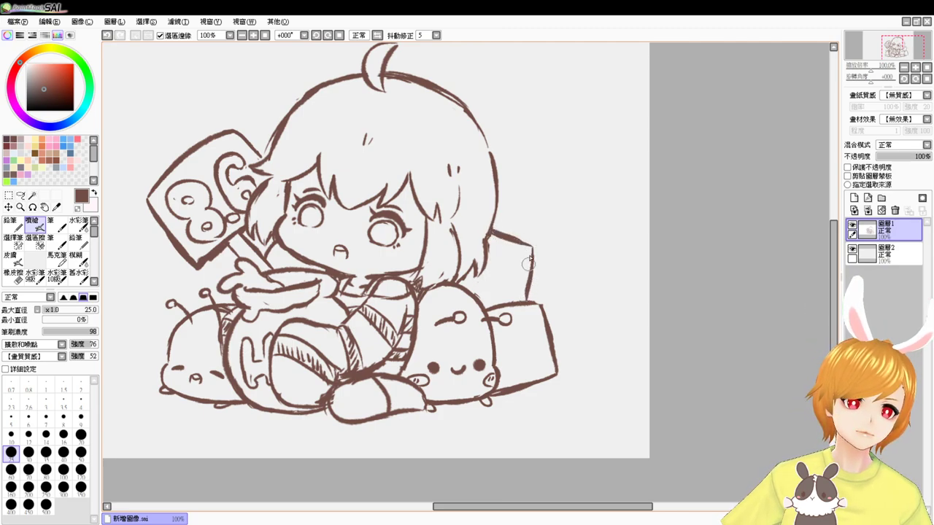
mouse_move(533, 248)
mouse_down()
mouse_move(476, 282)
mouse_move(533, 247)
mouse_move(524, 295)
mouse_up()
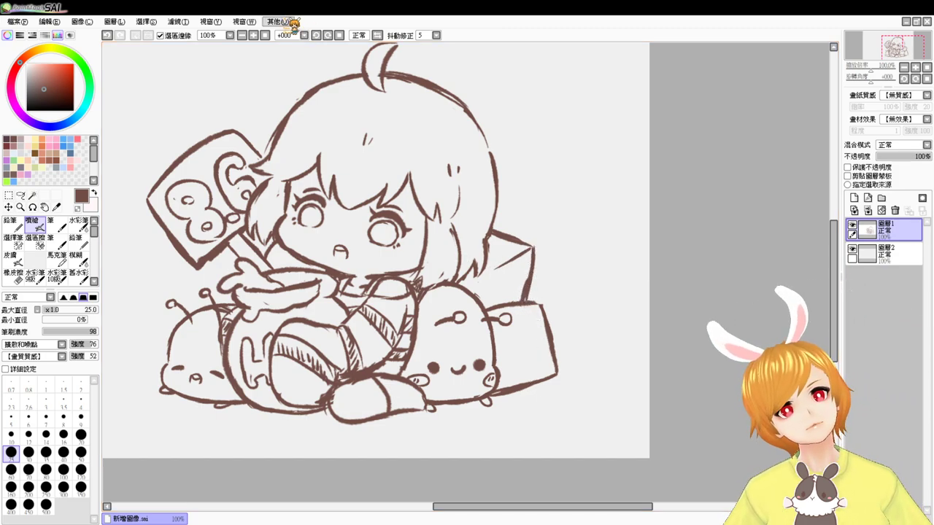
- Draw a small hatched square on the front face of each box
click(267, 36)
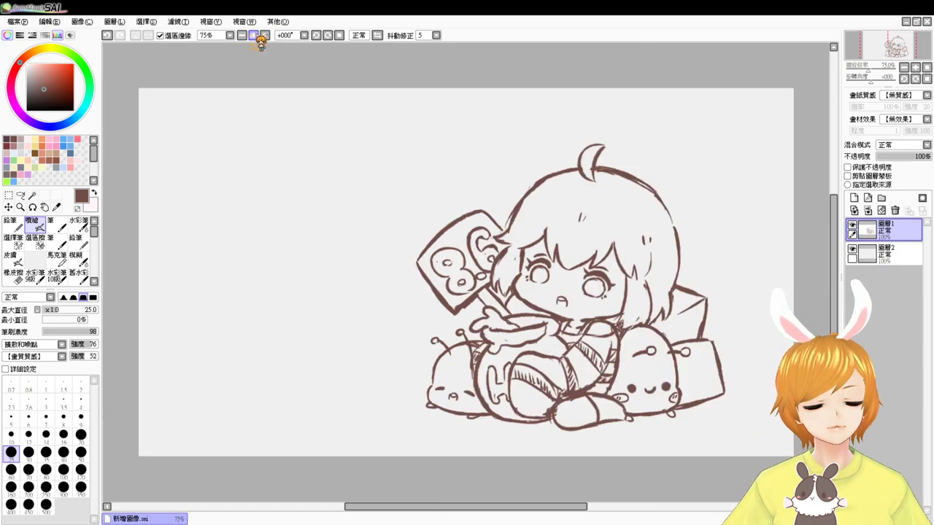
drag(646, 378, 551, 363)
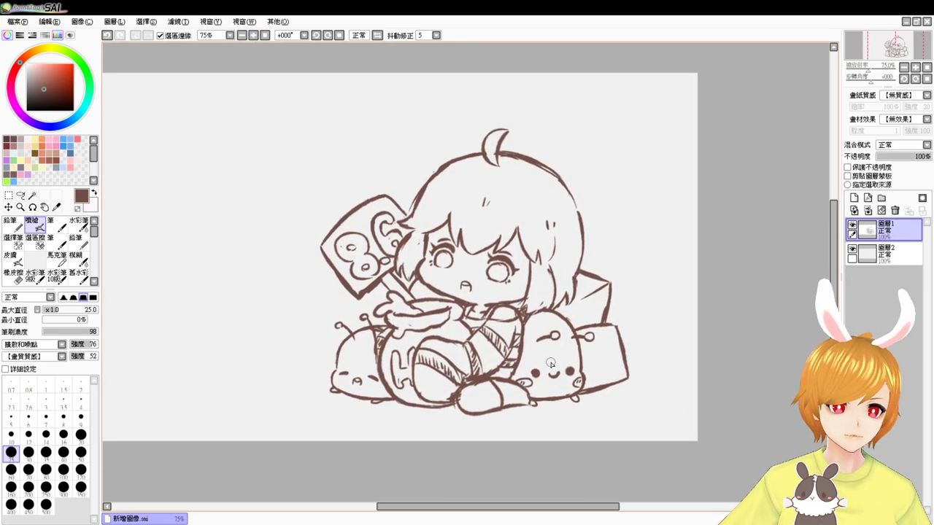
scroll(551, 365, up, 2)
drag(702, 363, 655, 391)
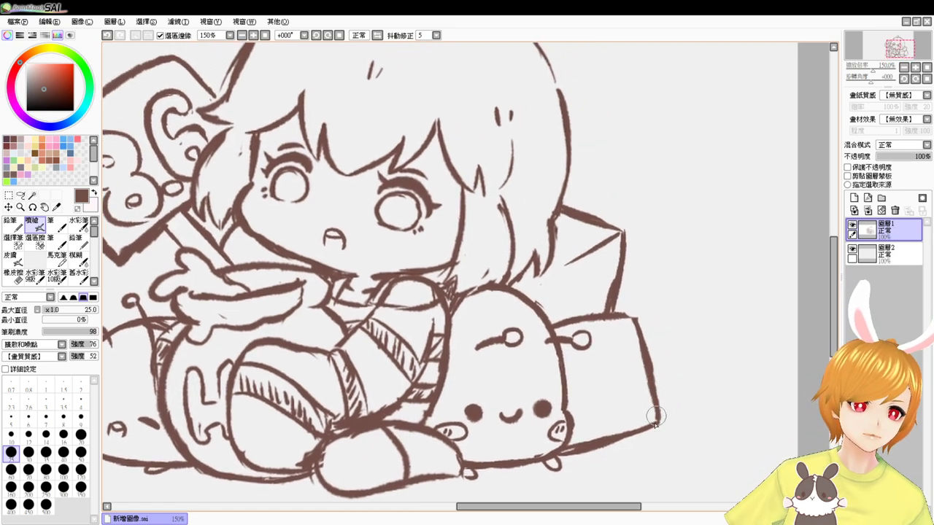
mouse_move(582, 371)
mouse_down()
mouse_move(583, 402)
mouse_move(582, 367)
mouse_move(614, 359)
mouse_move(624, 399)
mouse_move(589, 402)
mouse_move(613, 382)
mouse_move(592, 367)
mouse_move(615, 375)
mouse_up()
drag(552, 293, 569, 287)
mouse_move(576, 286)
mouse_down()
mouse_move(581, 304)
mouse_move(569, 292)
mouse_move(581, 295)
mouse_up()
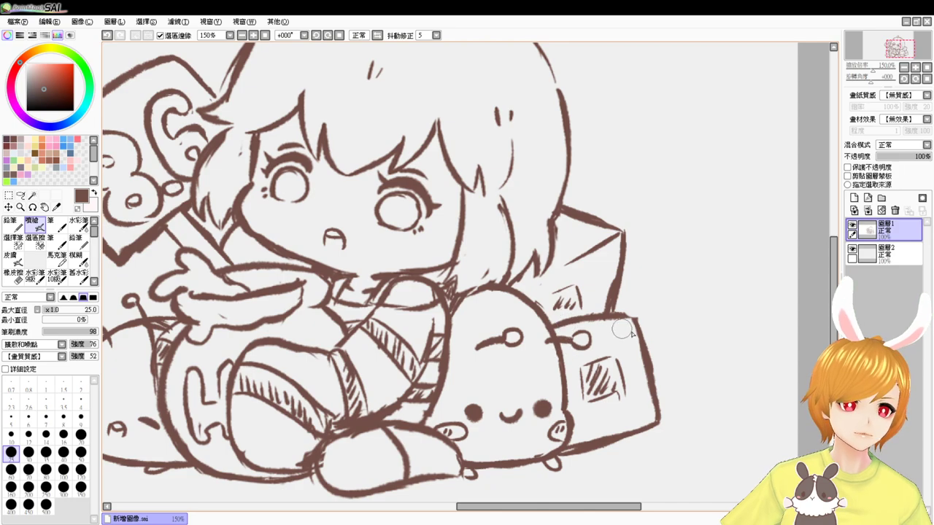
- Try a small corner mark and a tiny circle near the lower box's upper outer corner and undo them
mouse_move(617, 325)
mouse_down()
mouse_move(617, 335)
mouse_move(630, 334)
mouse_up()
mouse_move(618, 334)
mouse_down()
mouse_move(630, 335)
mouse_move(616, 335)
mouse_move(628, 361)
mouse_up()
key(ctrl+z)
key(ctrl+z)
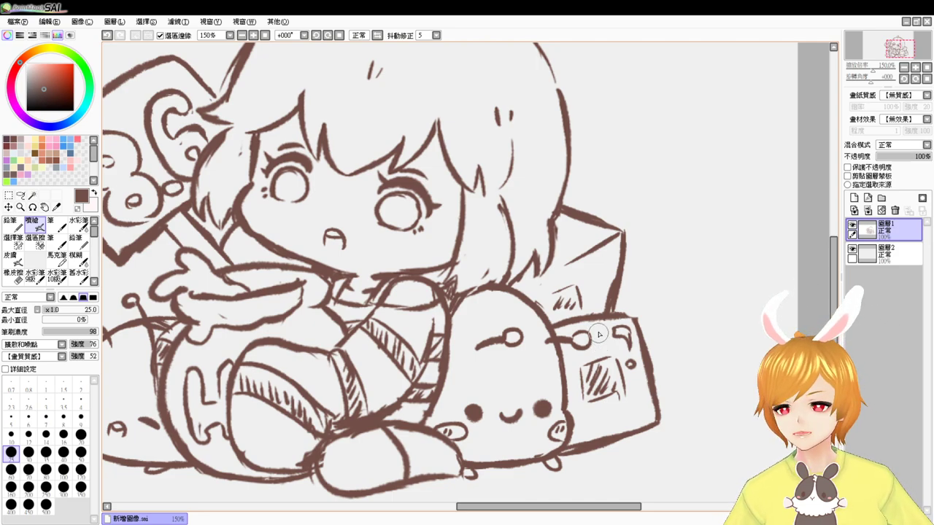
mouse_move(519, 293)
mouse_down()
mouse_move(549, 286)
mouse_move(541, 284)
mouse_up()
key(ctrl+z)
key(ctrl+z)
key(ctrl+z)
- Erase the hatched squares on both boxes and redraw them as small, loosely hatched patches
key(e)
mouse_move(623, 347)
mouse_down()
mouse_move(615, 333)
mouse_move(626, 379)
mouse_move(602, 391)
mouse_move(582, 375)
mouse_up()
key(b)
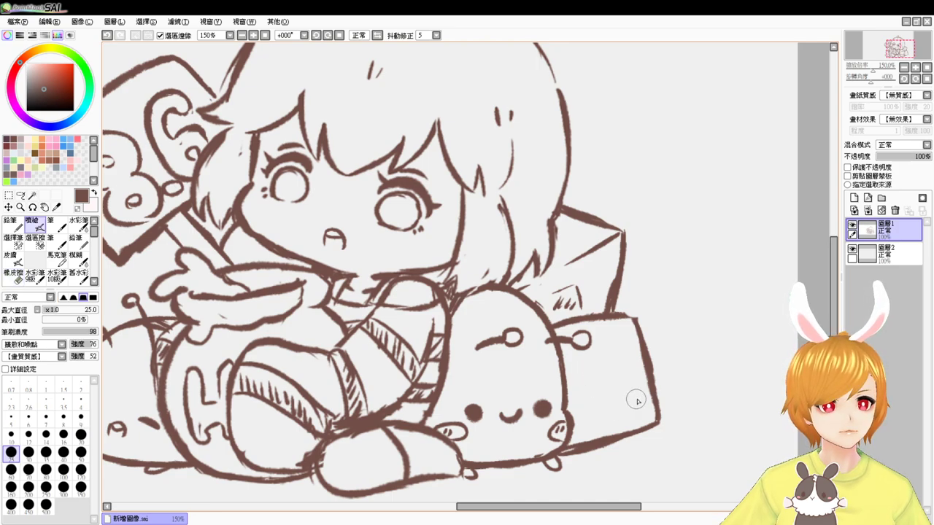
key(e)
drag(568, 291, 553, 308)
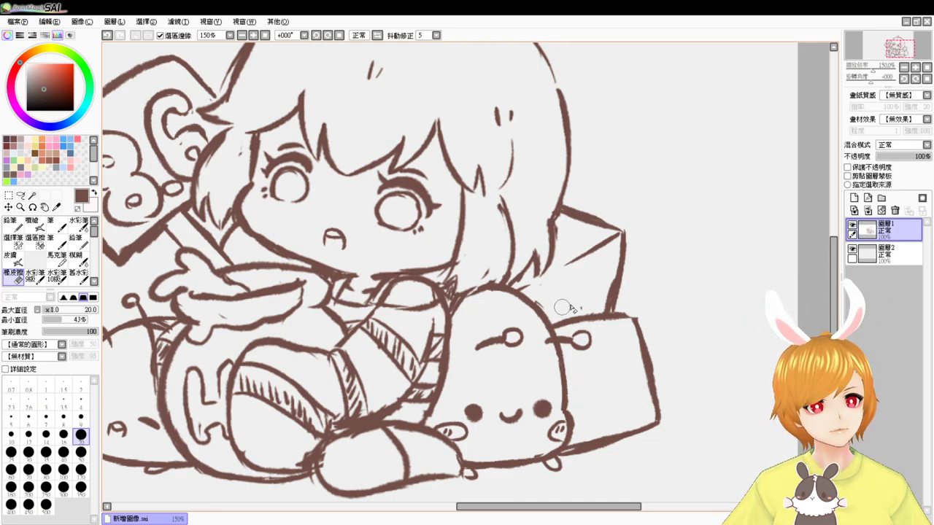
key(v)
mouse_move(583, 369)
mouse_down()
mouse_move(607, 364)
mouse_move(620, 392)
mouse_move(580, 374)
mouse_move(605, 399)
mouse_up()
key(ctrl+z)
key(ctrl+z)
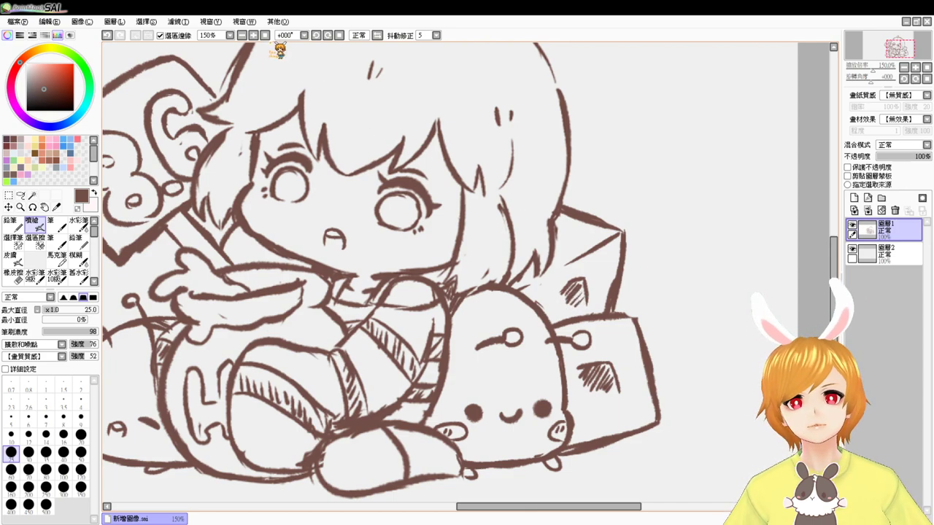
- Clean up the lines beside the girl's front foot and draw a small rounded smudge on her cheek
click(265, 35)
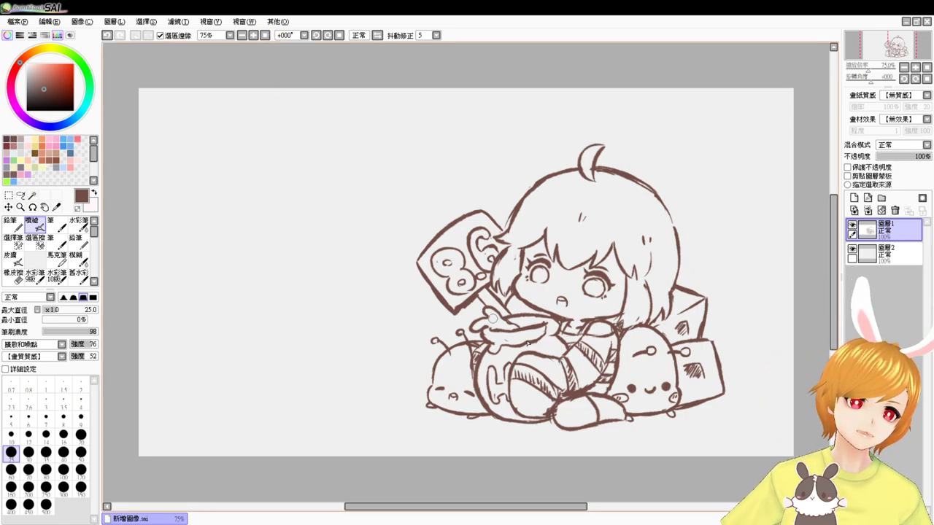
key(e)
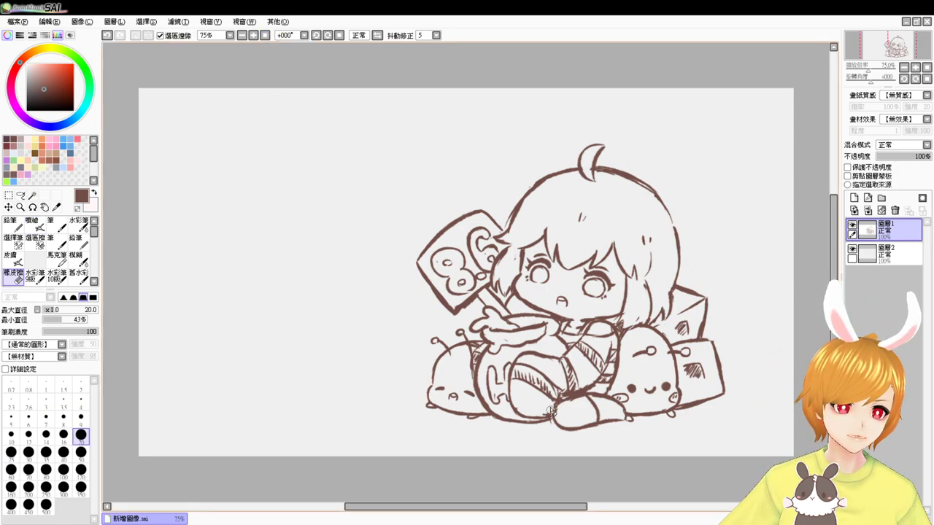
key(e)
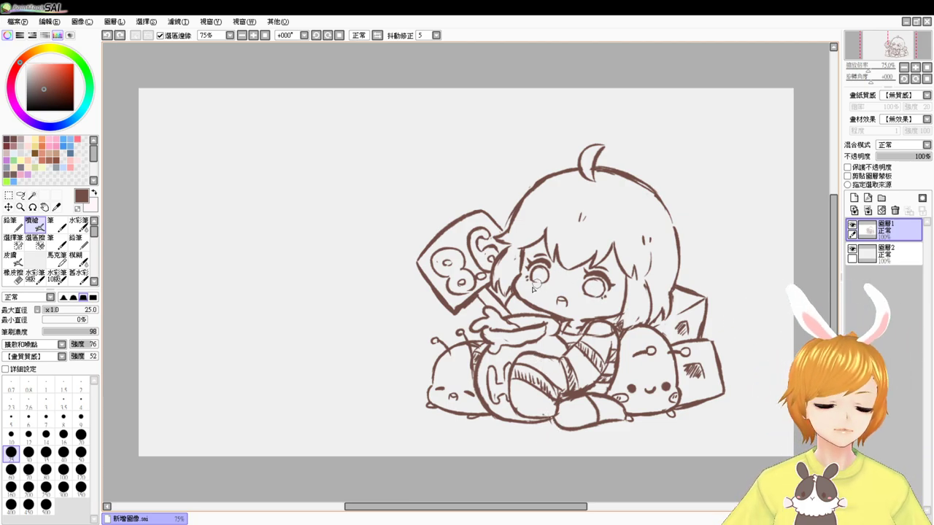
mouse_move(527, 293)
mouse_down()
mouse_move(540, 295)
mouse_move(538, 305)
mouse_up()
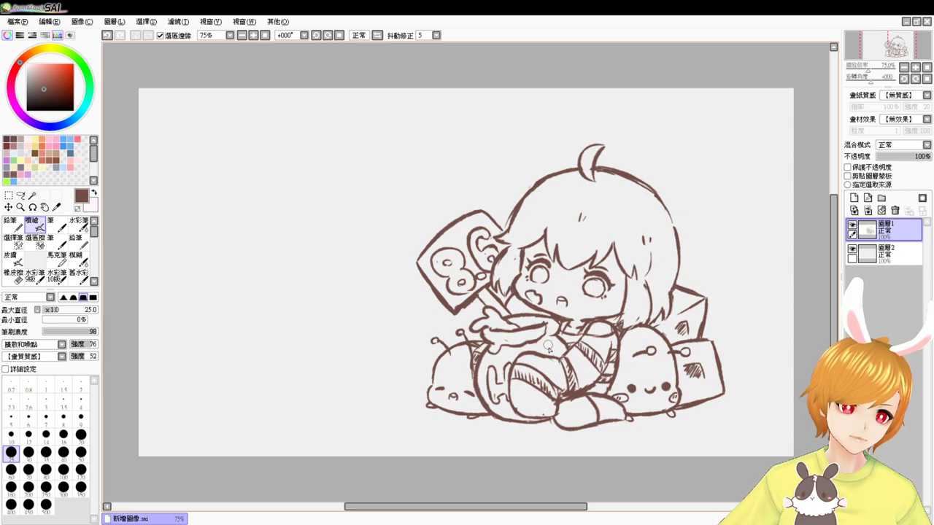
- Undo the smudge on the girl's cheek and touch up the outer edges of the "8.6" sign
key(ctrl+z)
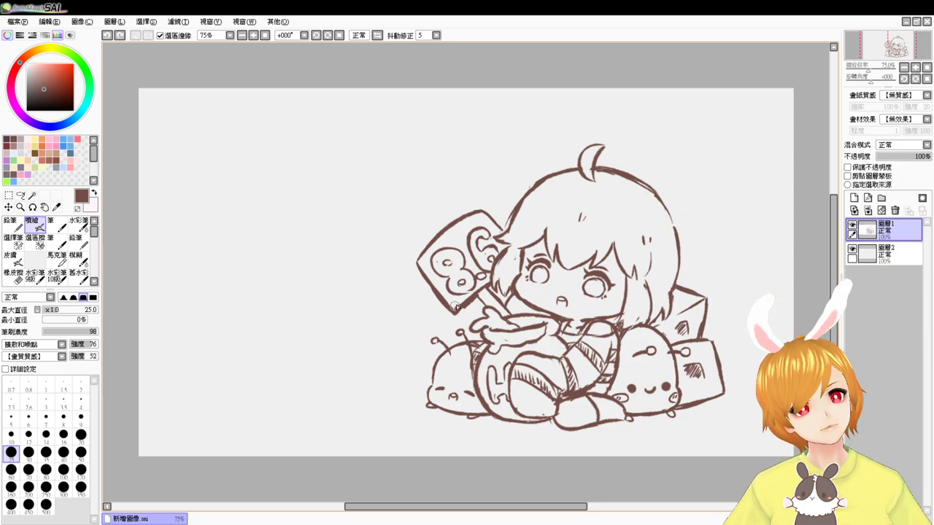
drag(456, 309, 461, 312)
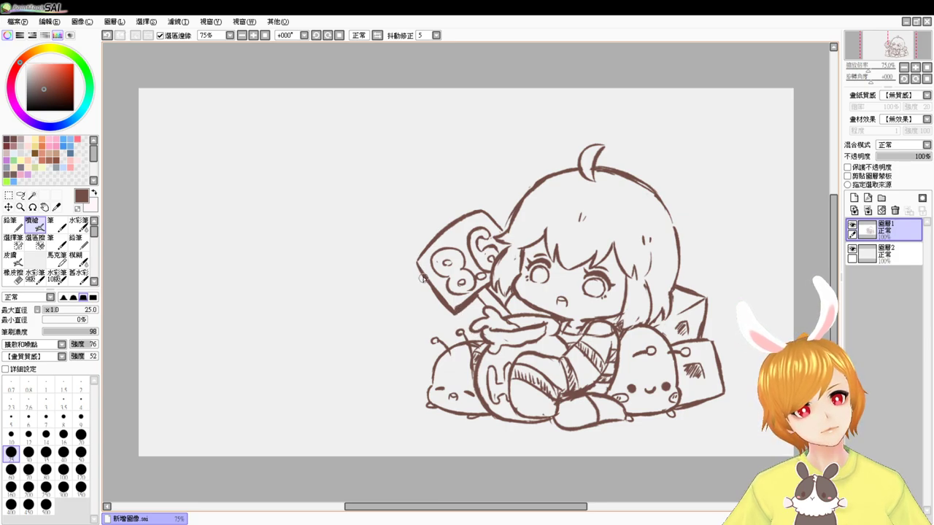
drag(418, 264, 441, 299)
key(ctrl+z)
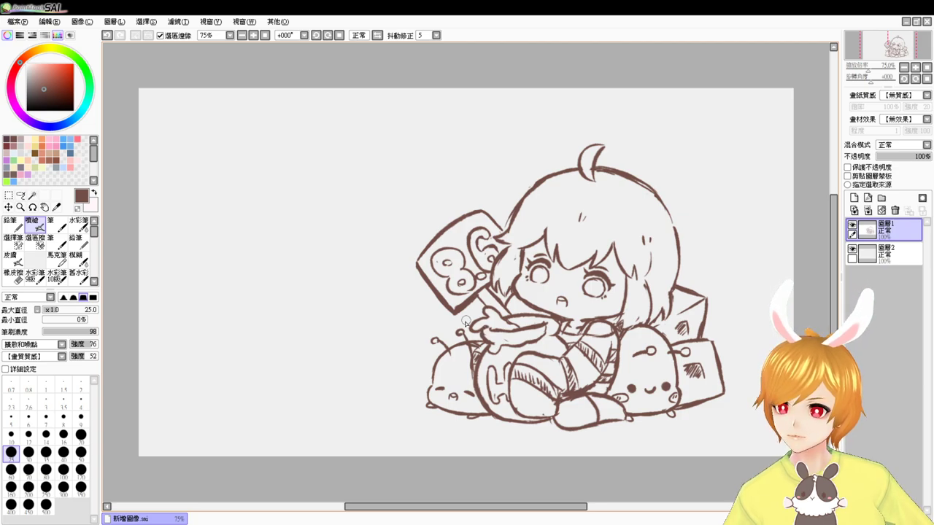
drag(688, 370, 615, 378)
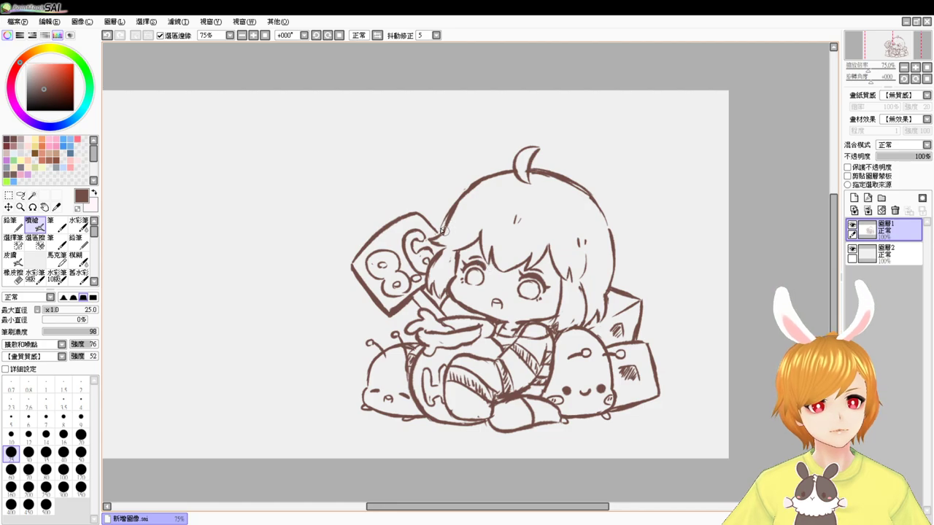
drag(418, 213, 431, 224)
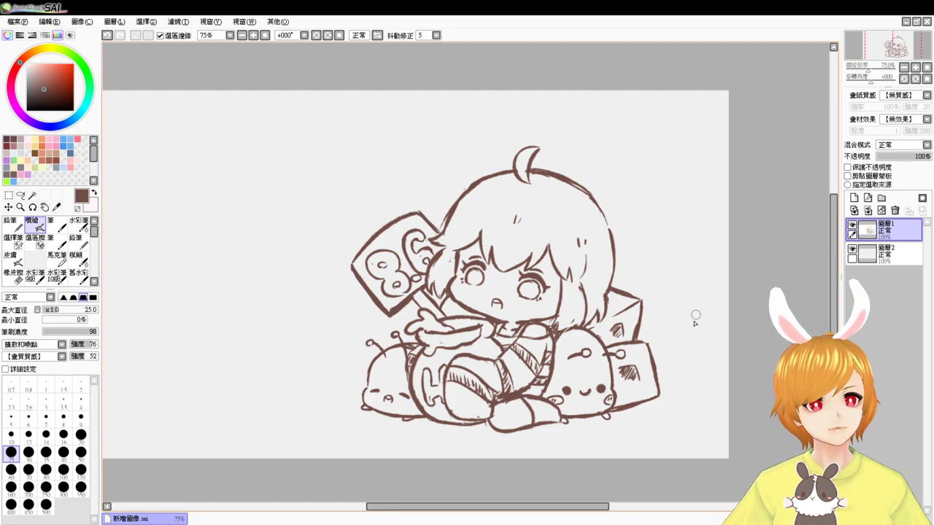
- Try an extra box outline behind the lower box and undo it
mouse_move(636, 320)
mouse_down()
mouse_move(654, 330)
mouse_move(650, 355)
mouse_up()
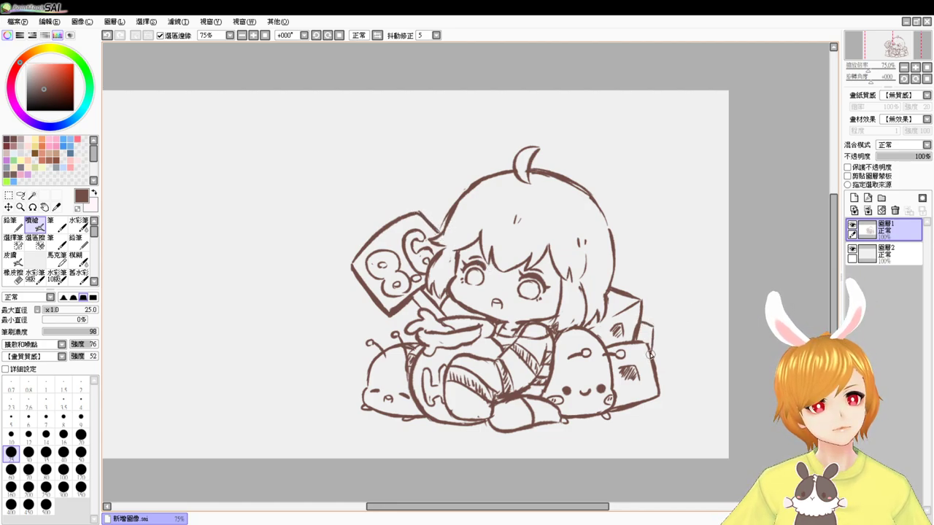
key(ctrl+z)
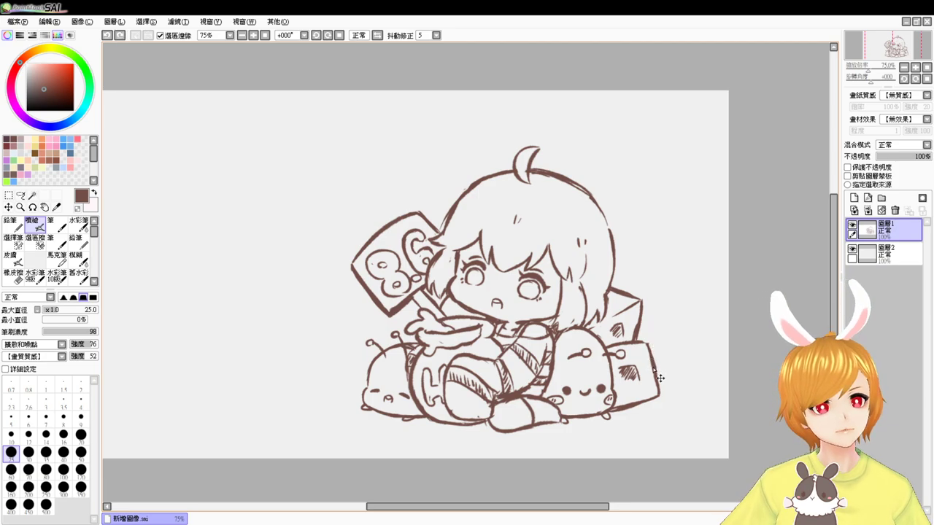
- Erase the smile and both small feet of the blob creature beside the boxes
scroll(610, 369, up, 1)
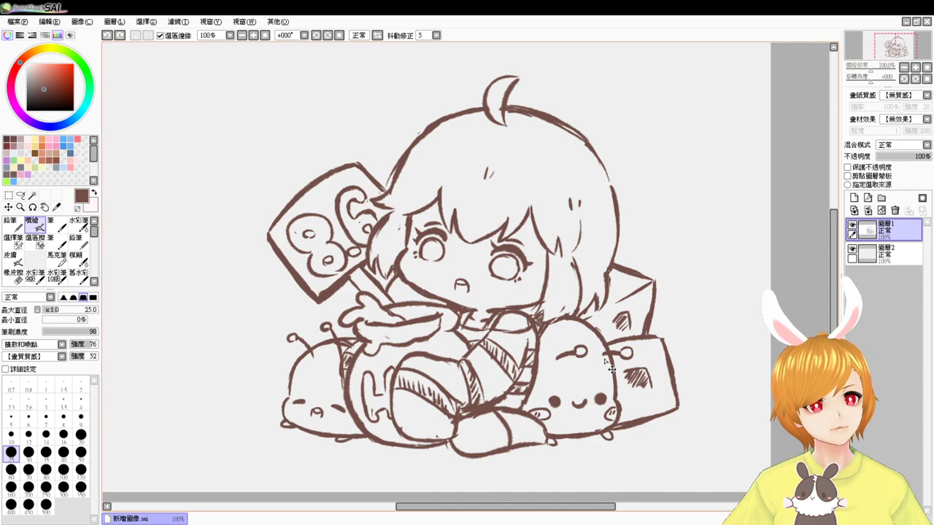
drag(637, 318, 618, 221)
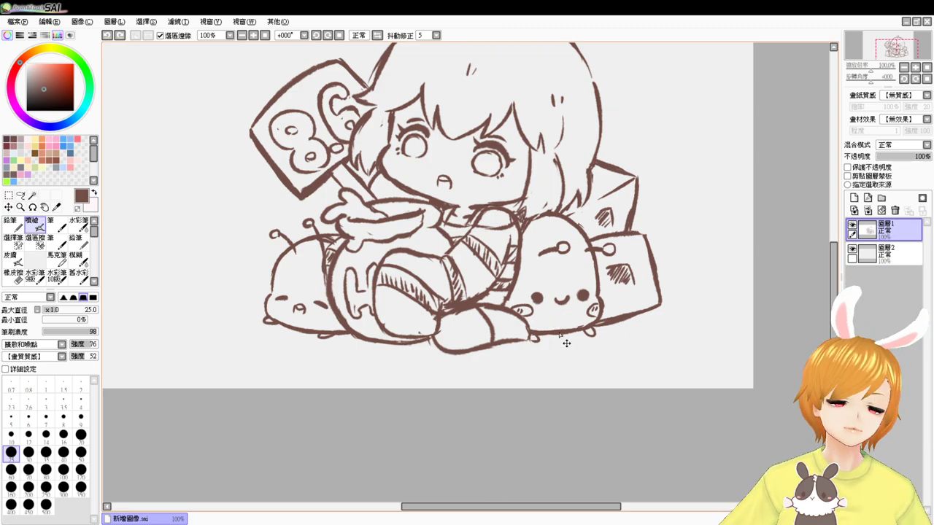
scroll(559, 334, up, 1)
drag(653, 297, 605, 307)
key(e)
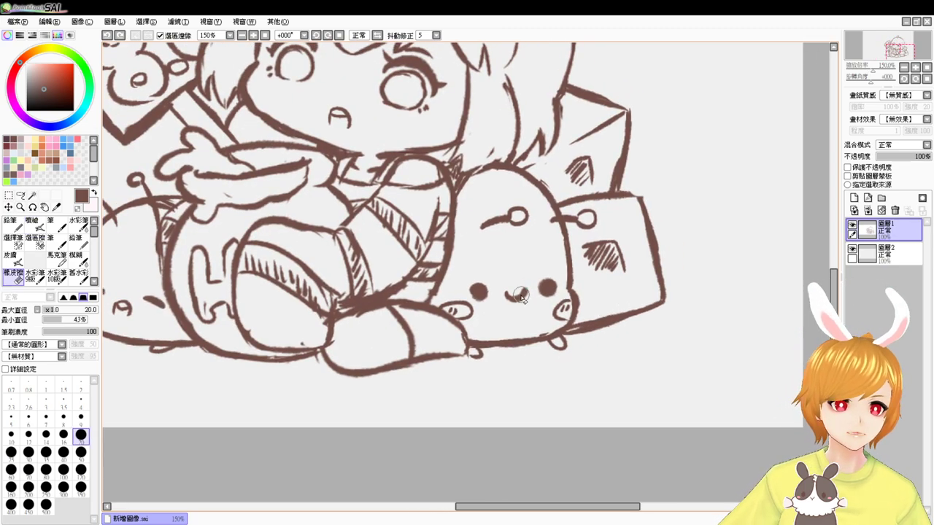
drag(520, 294, 506, 321)
key(b)
key(ctrl+z)
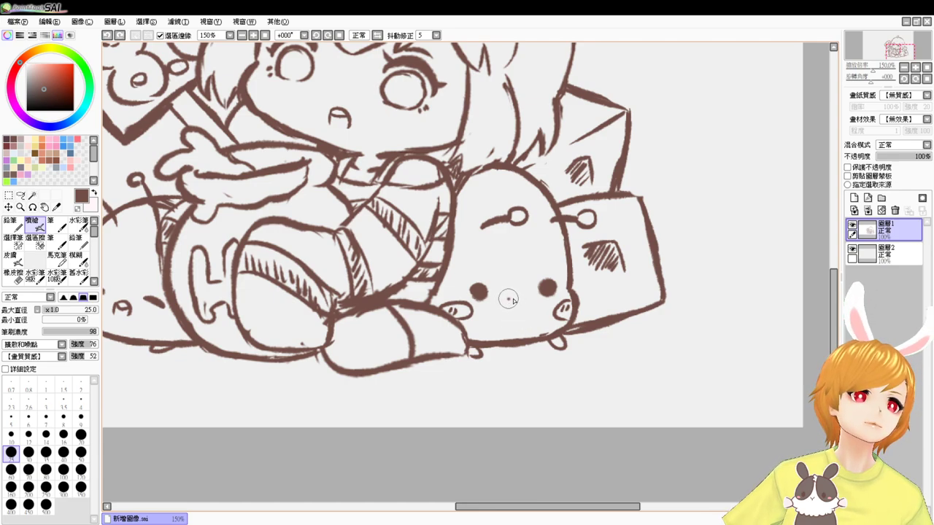
key(e)
drag(481, 355, 477, 356)
drag(556, 351, 564, 346)
key(b)
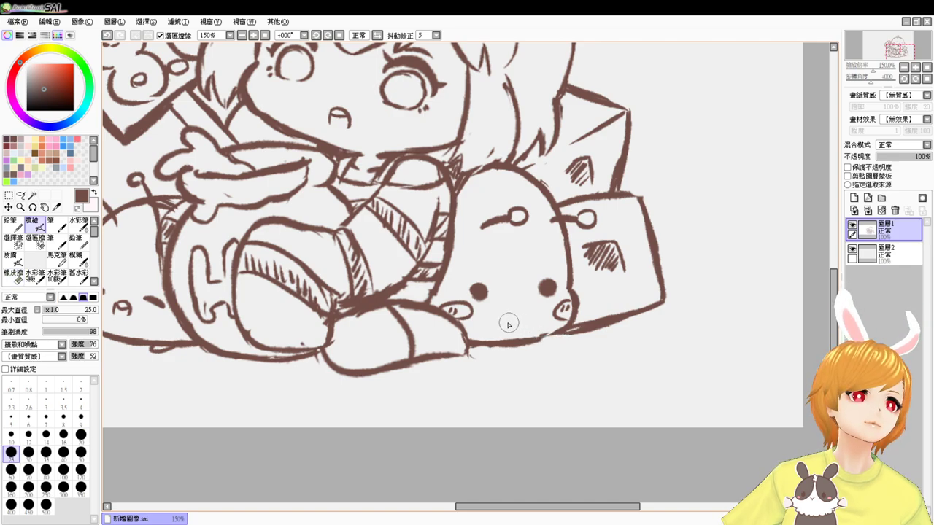
- Draw a small jar over the creature's lower edge and erase the body line running through it
mouse_move(508, 324)
mouse_down()
mouse_move(532, 320)
mouse_move(505, 323)
mouse_move(507, 330)
mouse_move(533, 322)
mouse_move(509, 331)
mouse_move(507, 344)
mouse_move(507, 334)
mouse_move(536, 335)
mouse_move(532, 326)
mouse_move(529, 355)
mouse_move(507, 344)
mouse_move(535, 352)
mouse_up()
key(ctrl+z)
key(e)
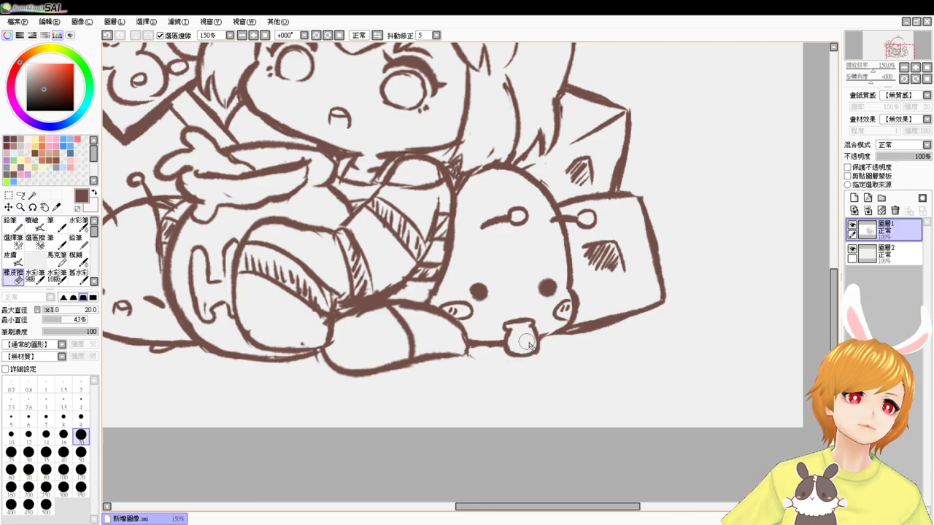
key(v)
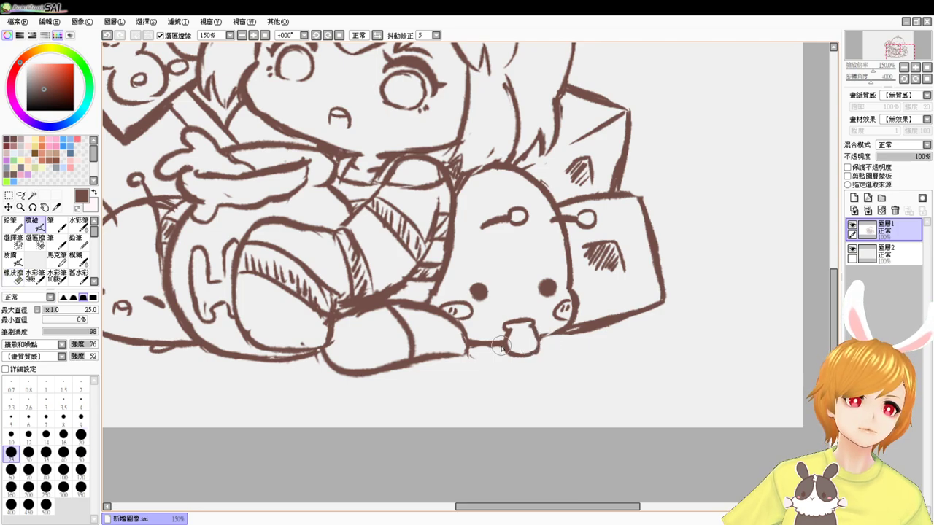
- Draw a small rounded hand on each side of the jar so the creature holds it
mouse_move(484, 345)
mouse_down()
mouse_move(552, 341)
mouse_move(539, 334)
mouse_move(557, 330)
mouse_move(491, 339)
mouse_up()
key(ctrl+z)
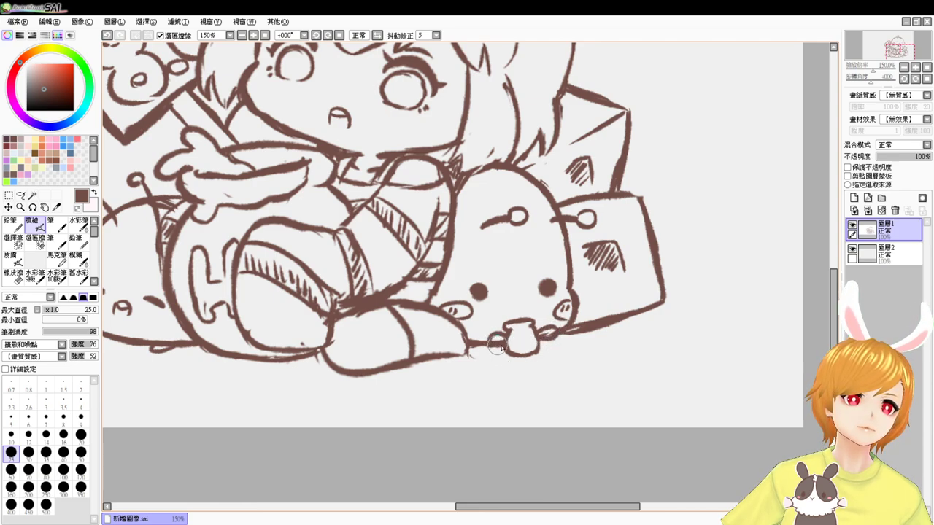
key(e)
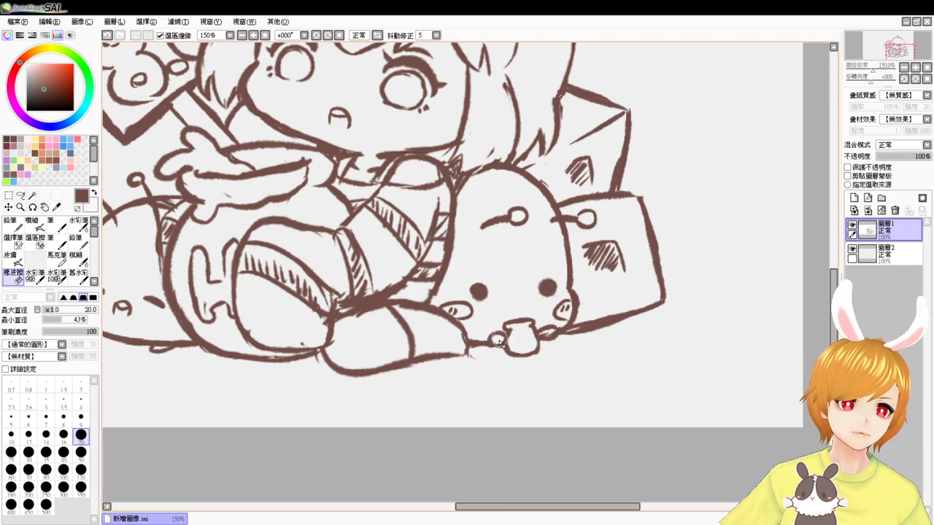
key(v)
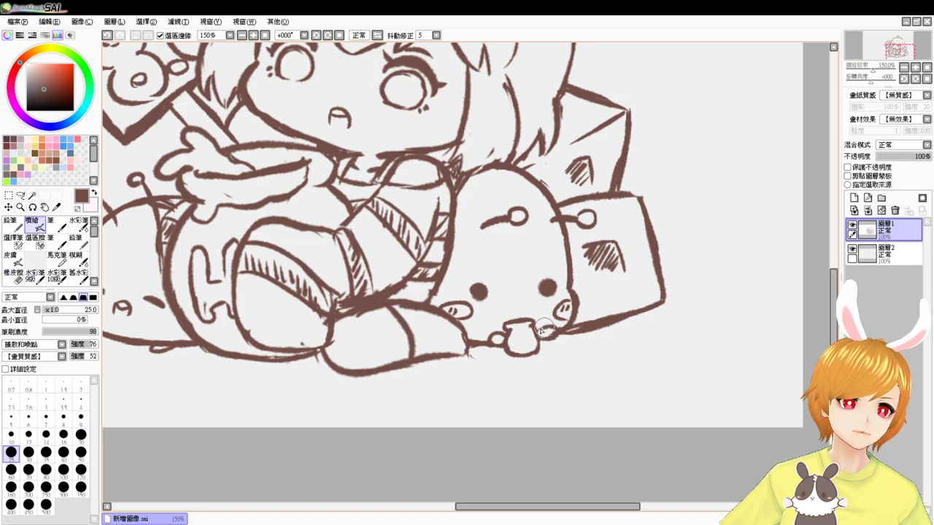
drag(541, 335, 552, 333)
key(ctrl+z)
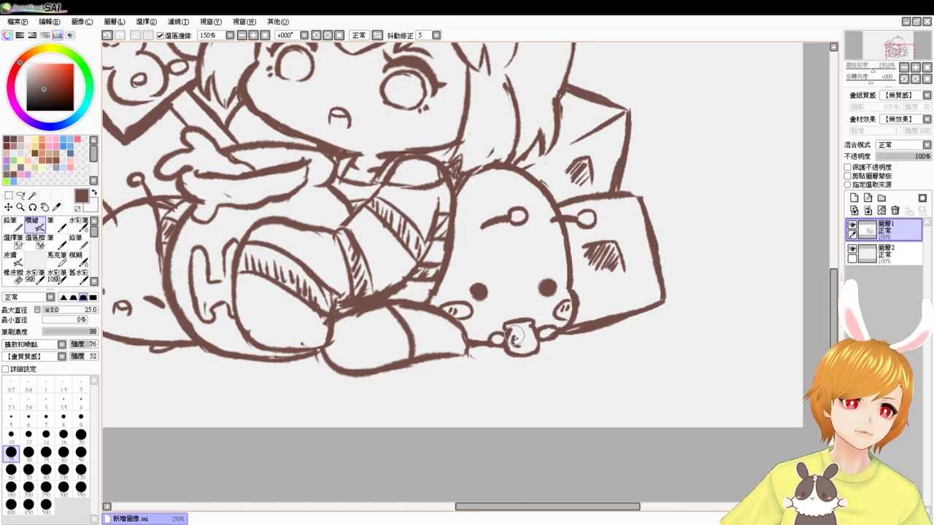
- Add a small label to the jar's front and a bent straw reaching up to the creature's mouth
mouse_move(515, 336)
mouse_down()
mouse_move(532, 335)
mouse_move(519, 346)
mouse_up()
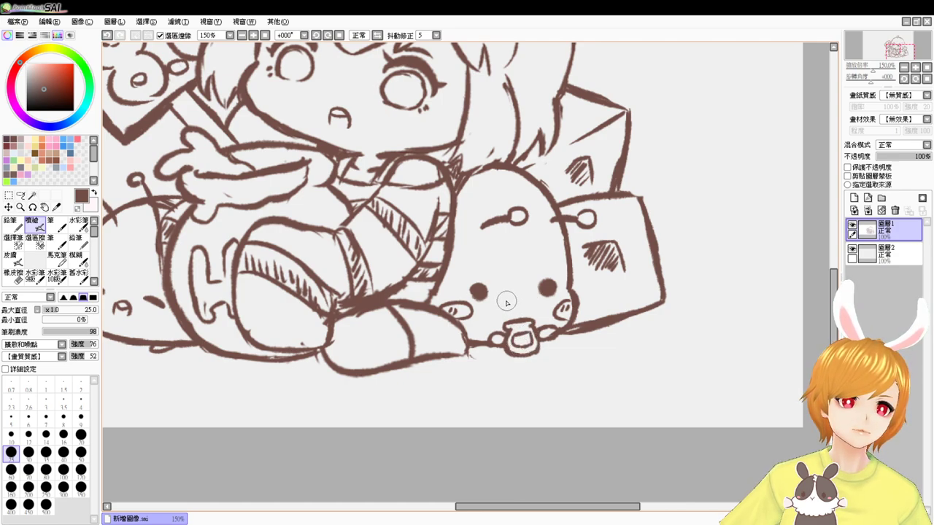
mouse_move(511, 299)
mouse_down()
mouse_move(519, 307)
mouse_move(504, 296)
mouse_up()
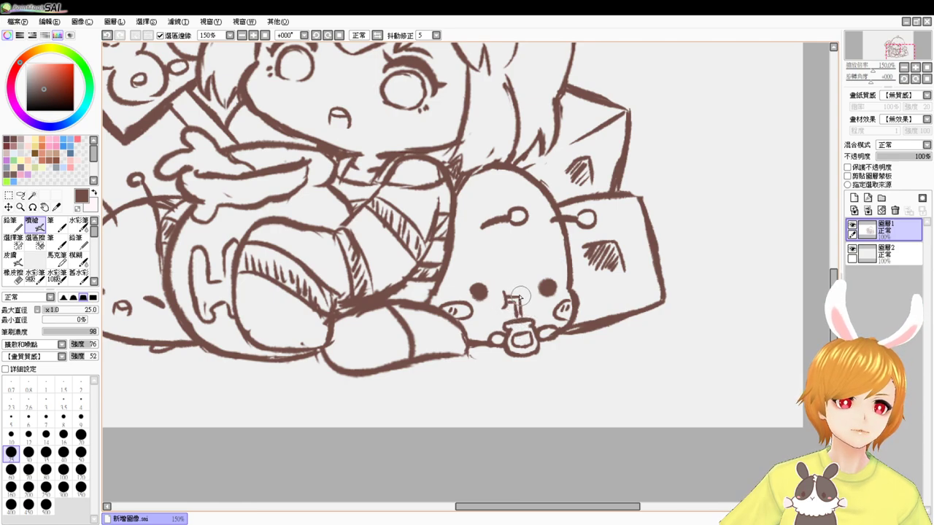
drag(519, 293, 521, 314)
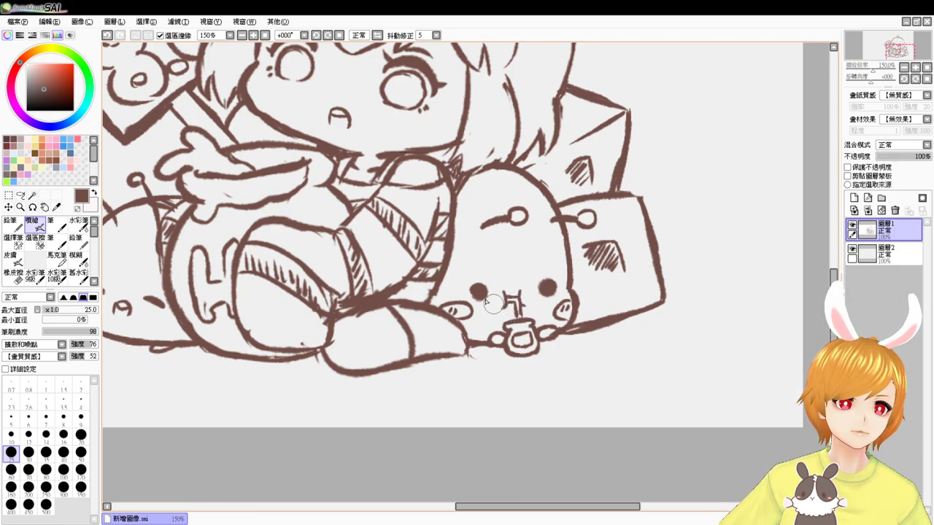
- Trim the lower parts of the drinking creature's two round eyes with the eraser
key(e)
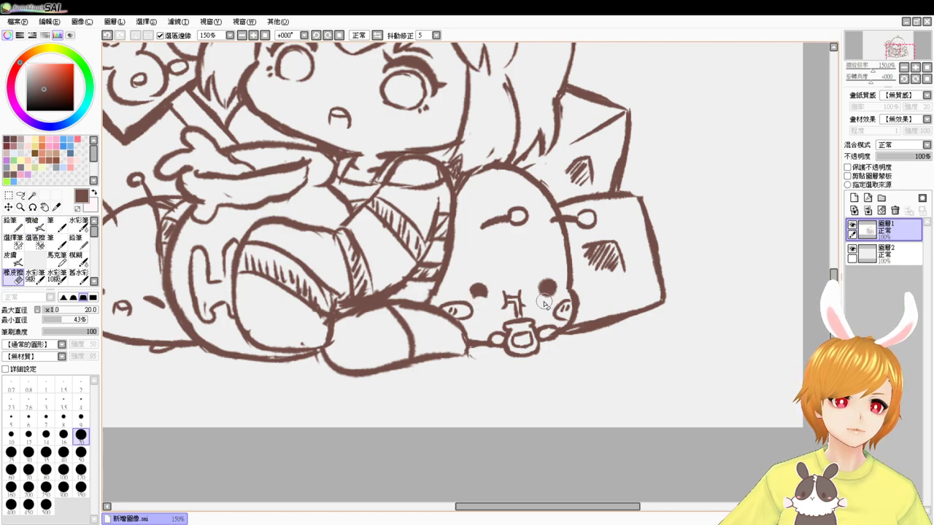
key(b)
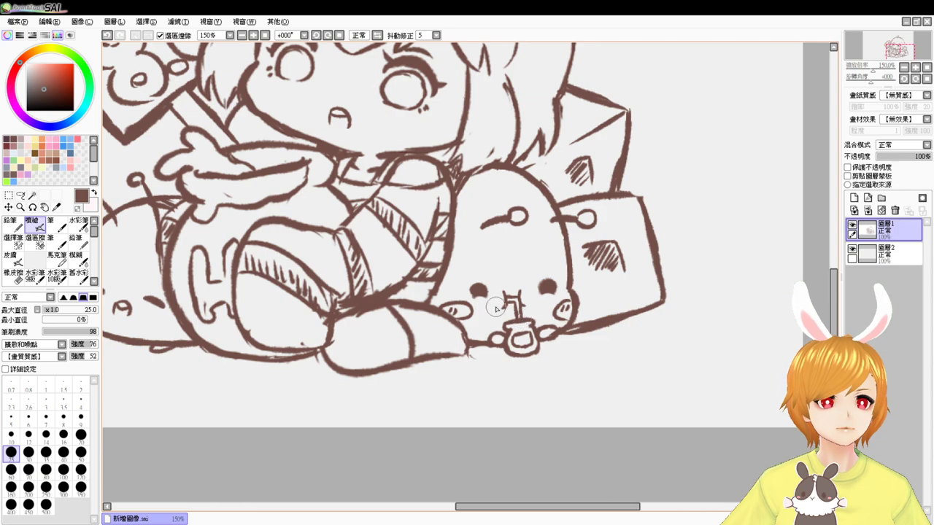
click(266, 35)
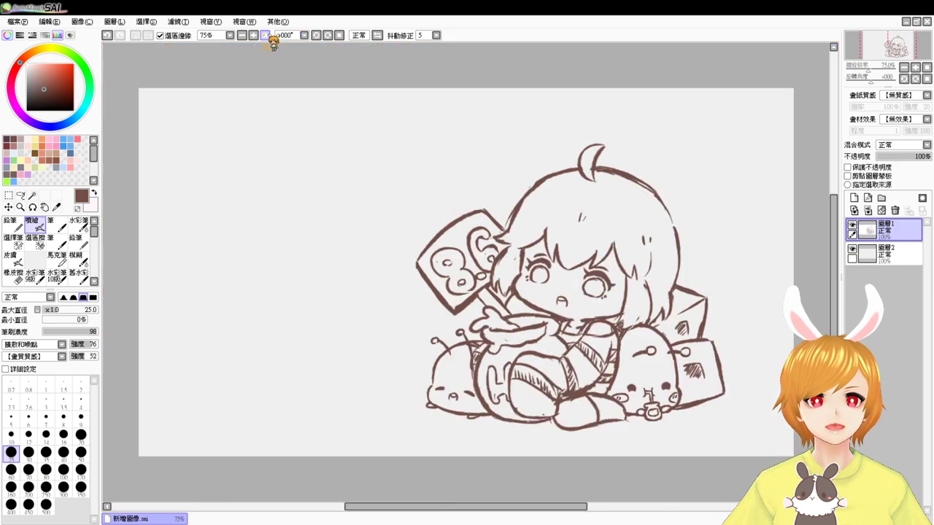
- Rough in a second small jar at the outer lower edge of the sleepy creature beside the honey pot
click(253, 35)
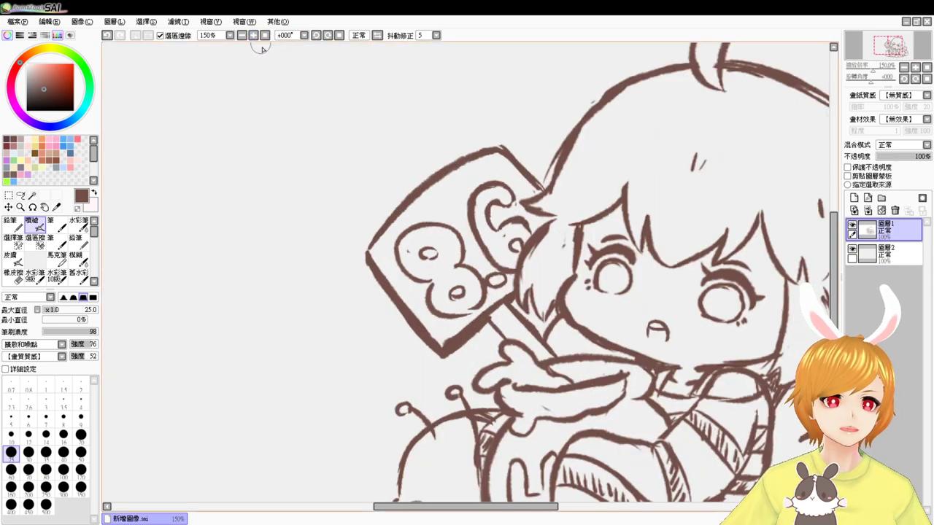
drag(688, 370, 439, 263)
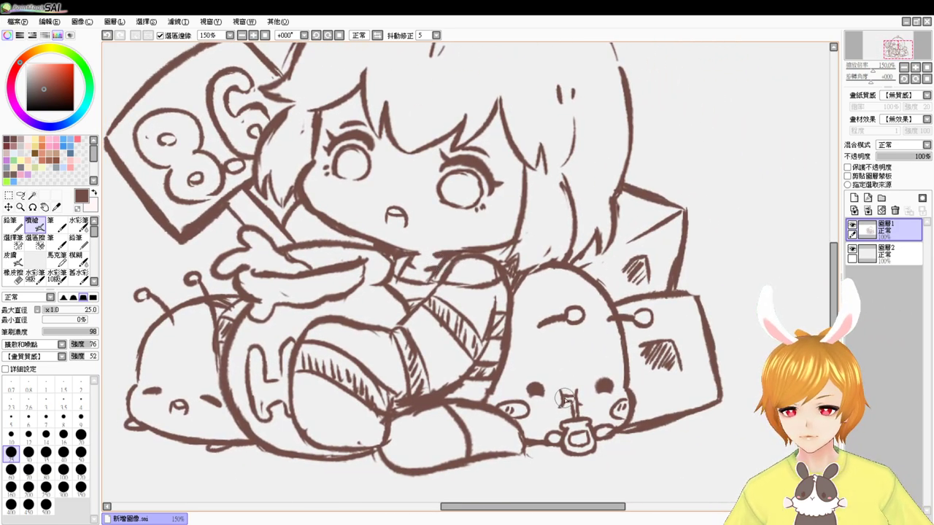
mouse_move(672, 333)
mouse_down()
mouse_move(686, 299)
mouse_move(734, 306)
mouse_up()
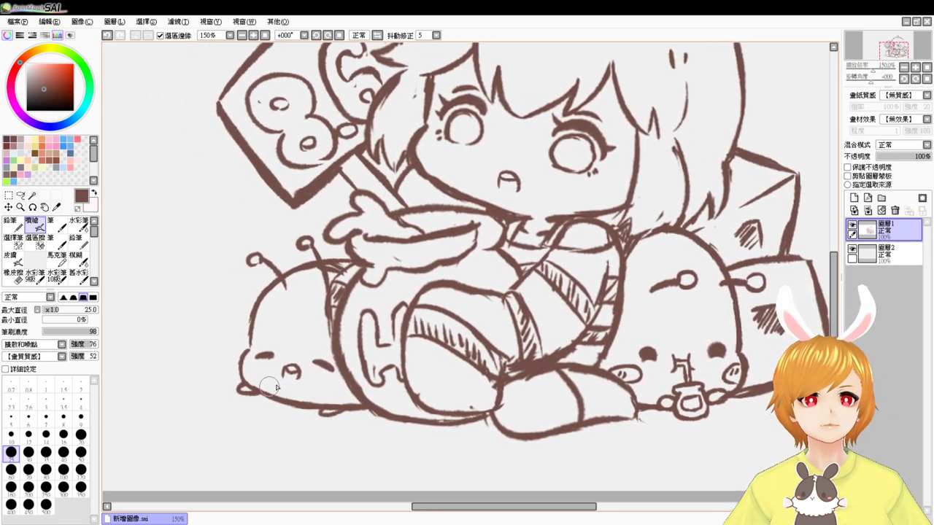
drag(215, 367, 247, 359)
key(ctrl+z)
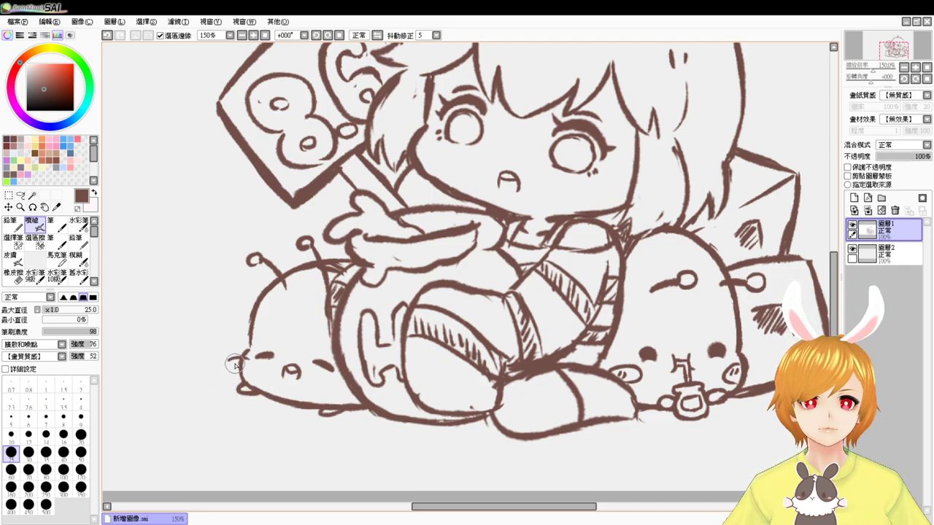
ctrl+click(238, 372)
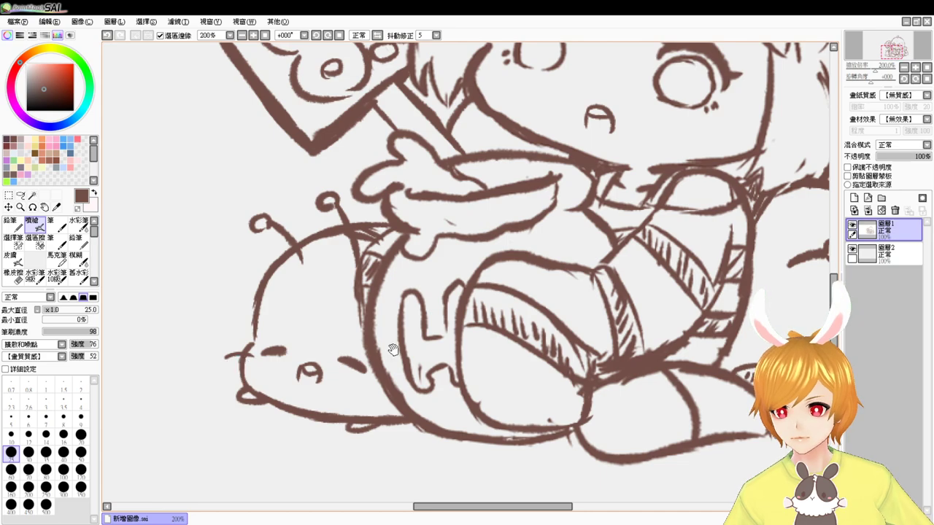
drag(381, 355, 440, 383)
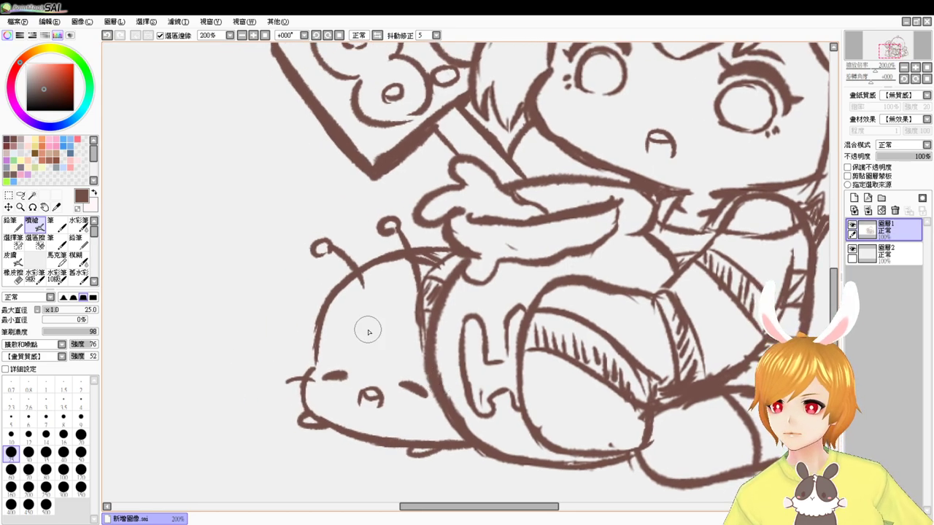
scroll(368, 333, down, 1)
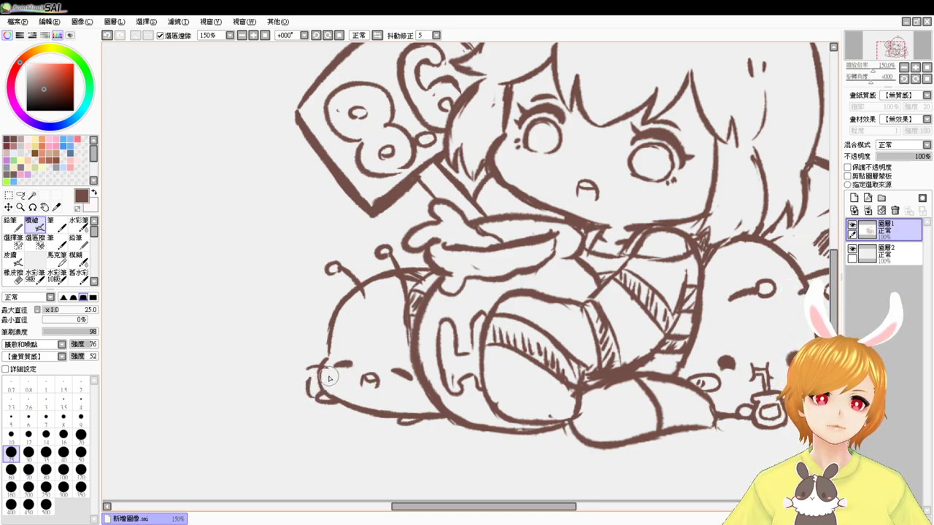
- Complete the second jar's neck and base, erasing the creature's body and foot lines inside it
key(e)
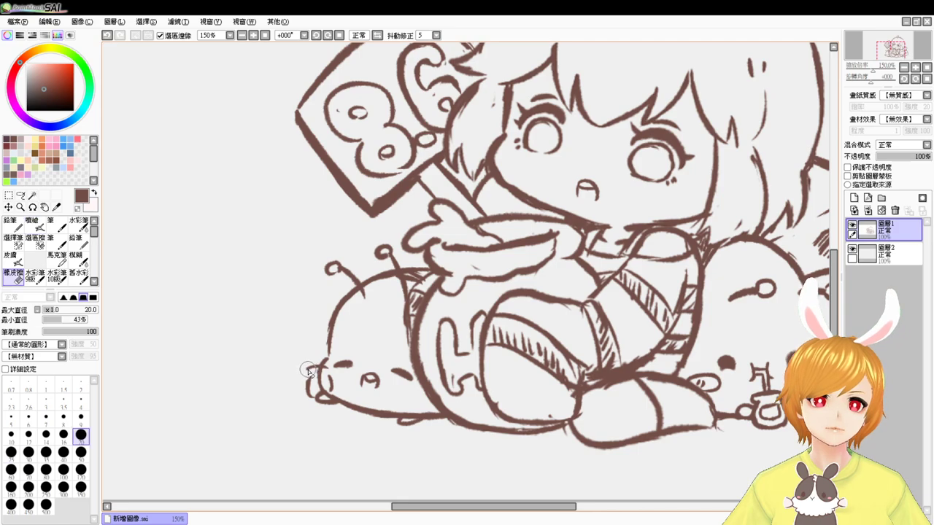
key(e)
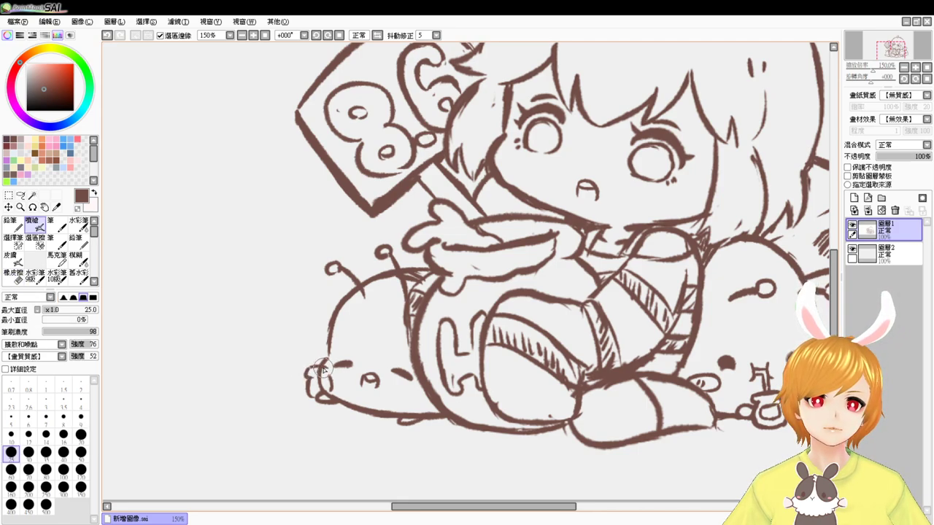
key(e)
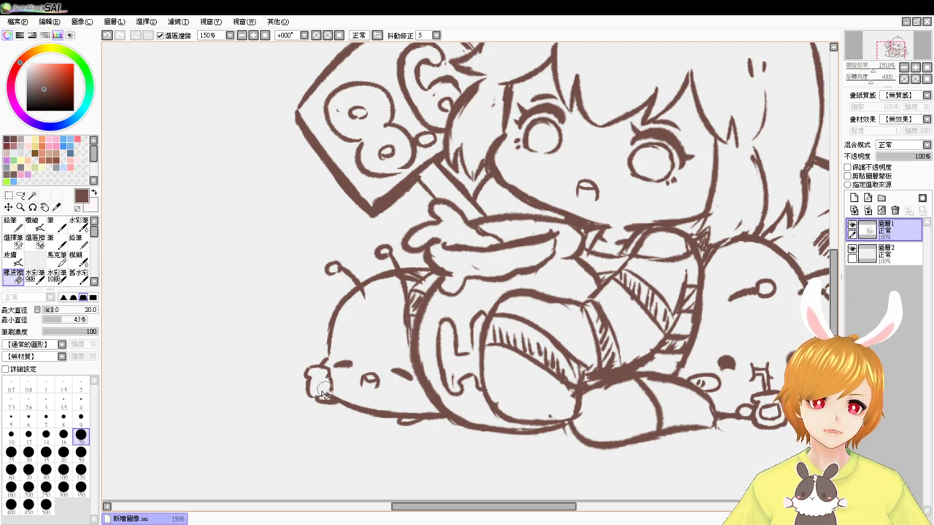
key(e)
drag(314, 397, 335, 395)
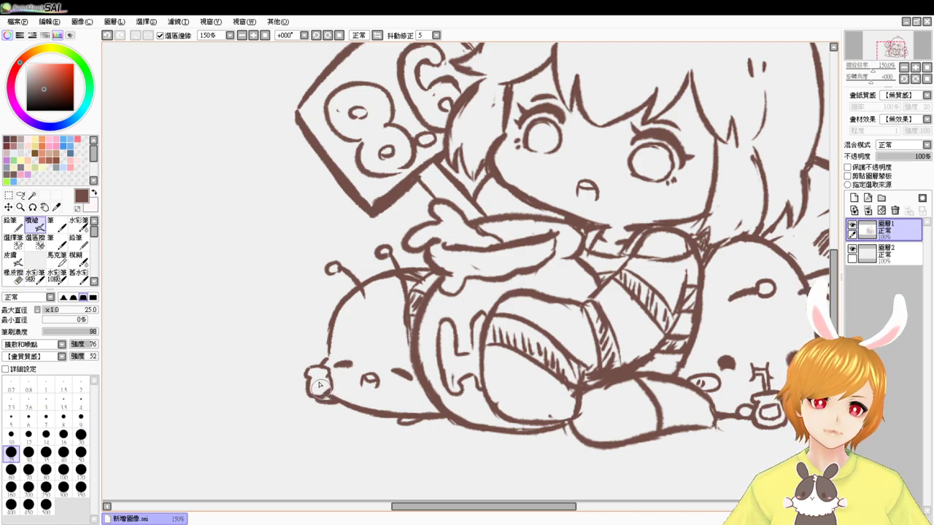
- Refine the neck and rim of the sleepy creature's small jar, trimming stray lines with the eraser
scroll(299, 408, up, 1)
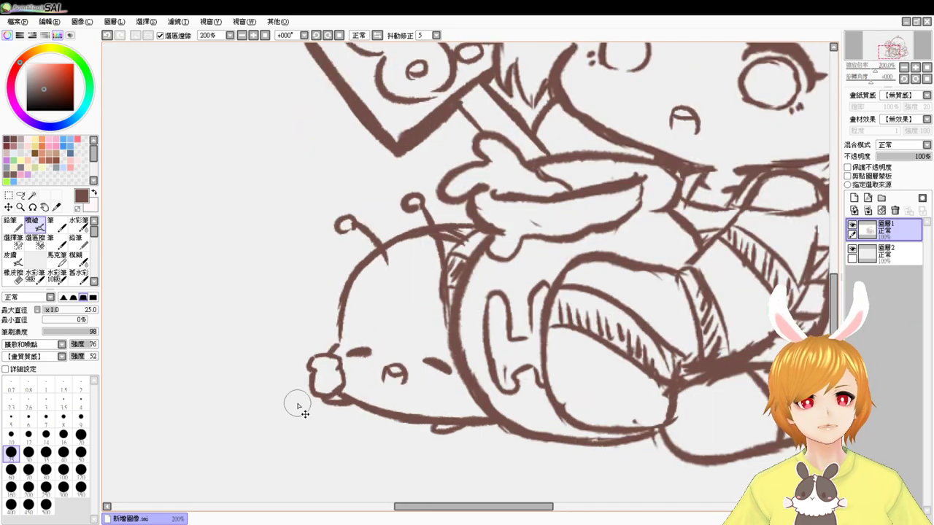
key(e)
click(63, 434)
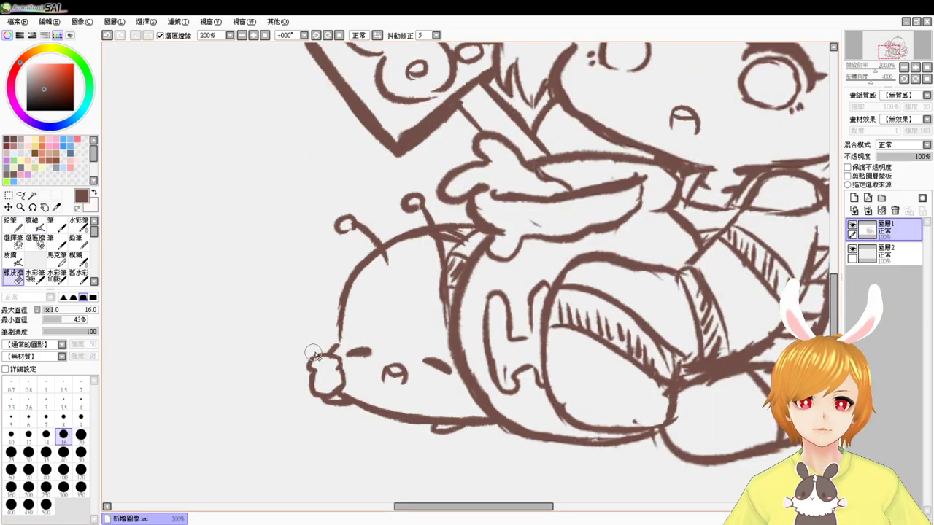
key(v)
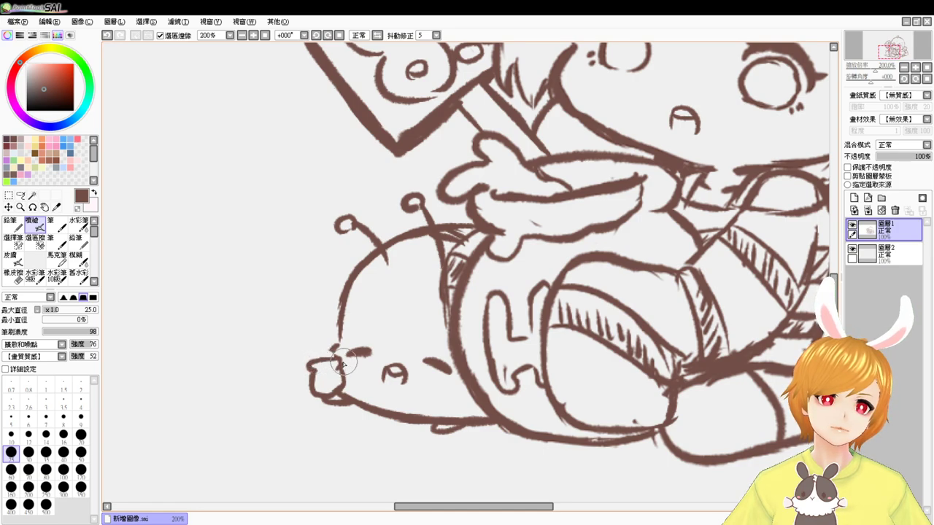
key(ctrl+z)
drag(325, 359, 337, 360)
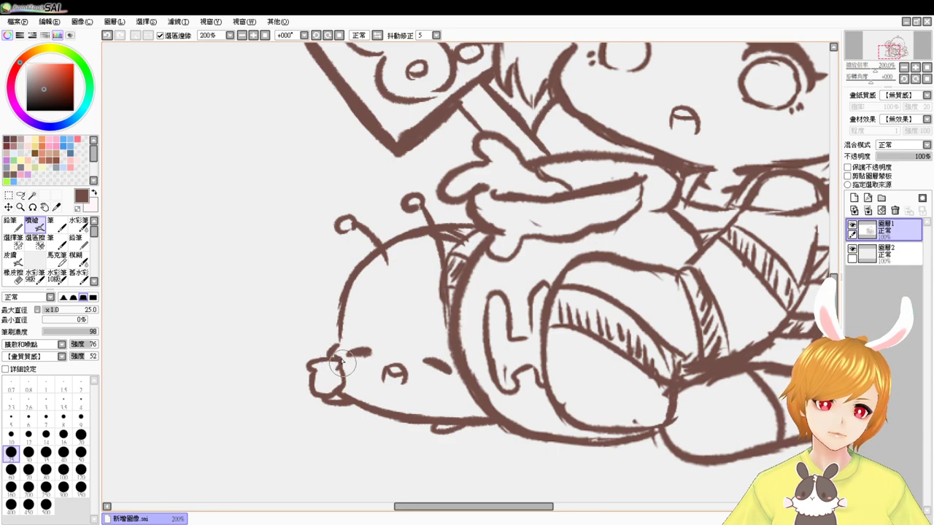
key(e)
key(v)
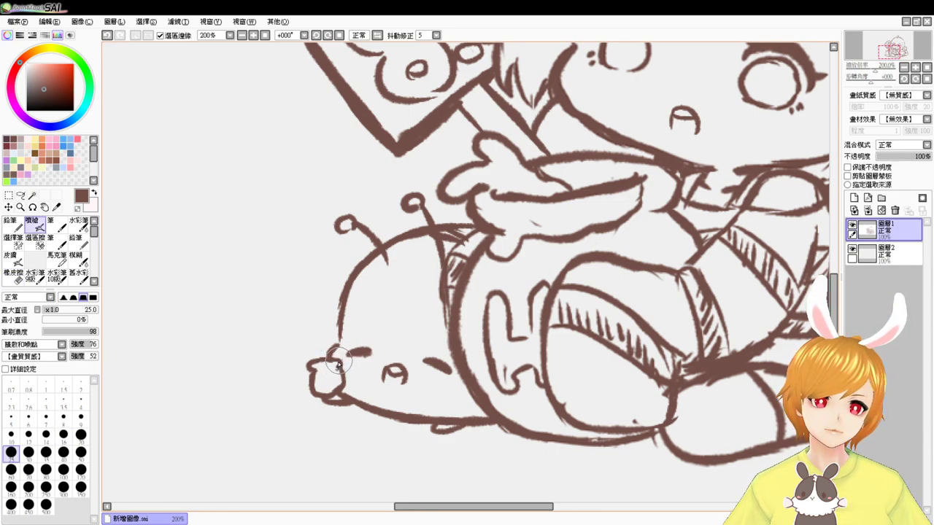
key(e)
key(v)
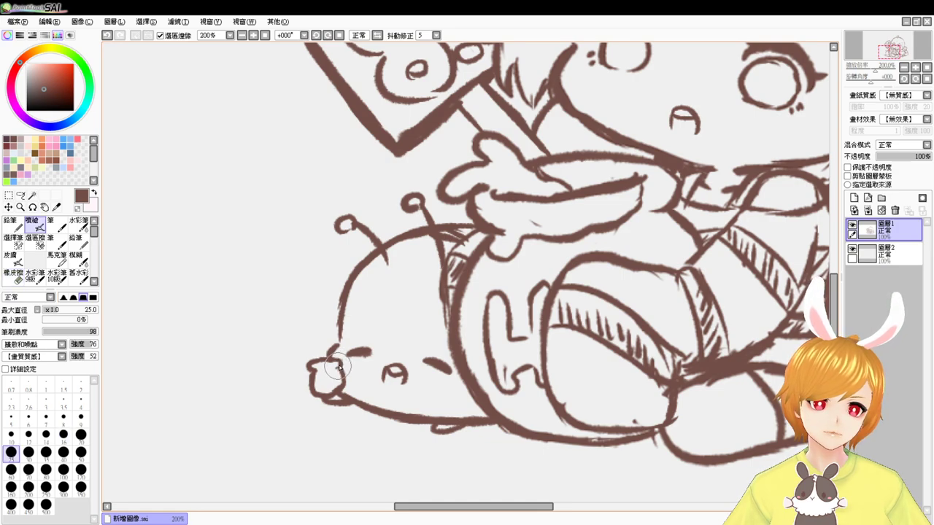
- Clean the inside of the sleepy creature's jar and draw a small label on its front
key(e)
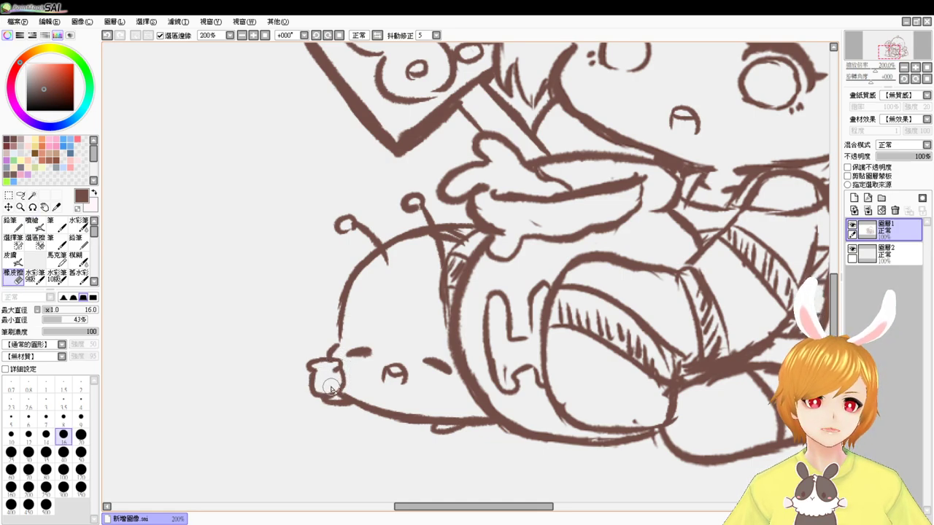
key(v)
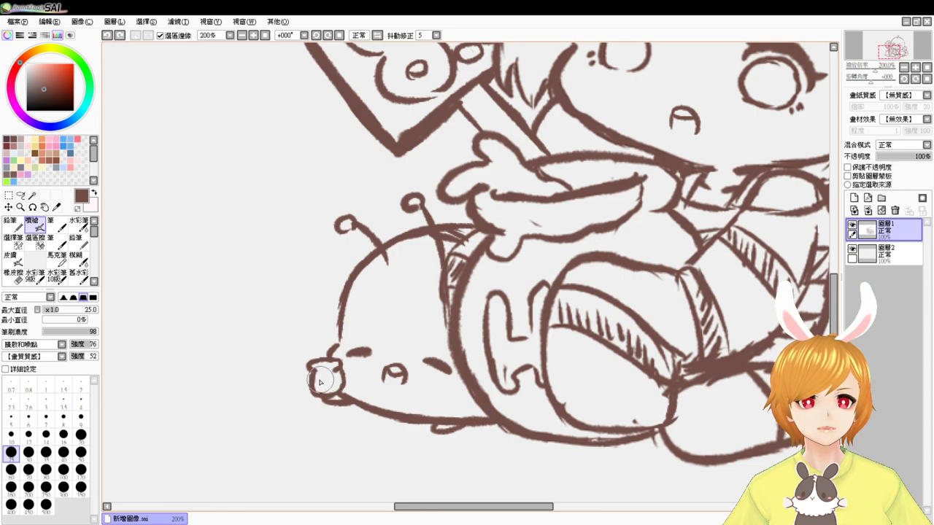
mouse_move(321, 378)
mouse_down()
mouse_move(329, 390)
mouse_move(334, 381)
mouse_up()
key(ctrl+z)
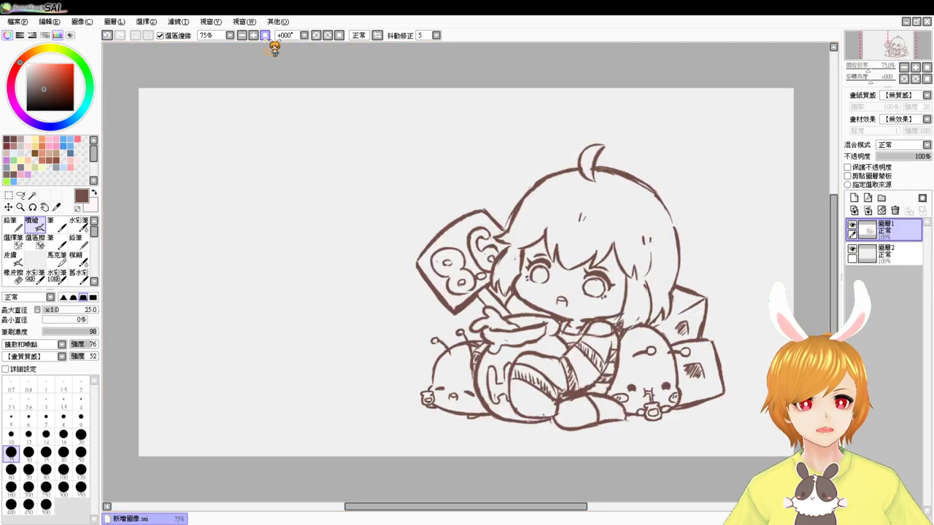
click(265, 37)
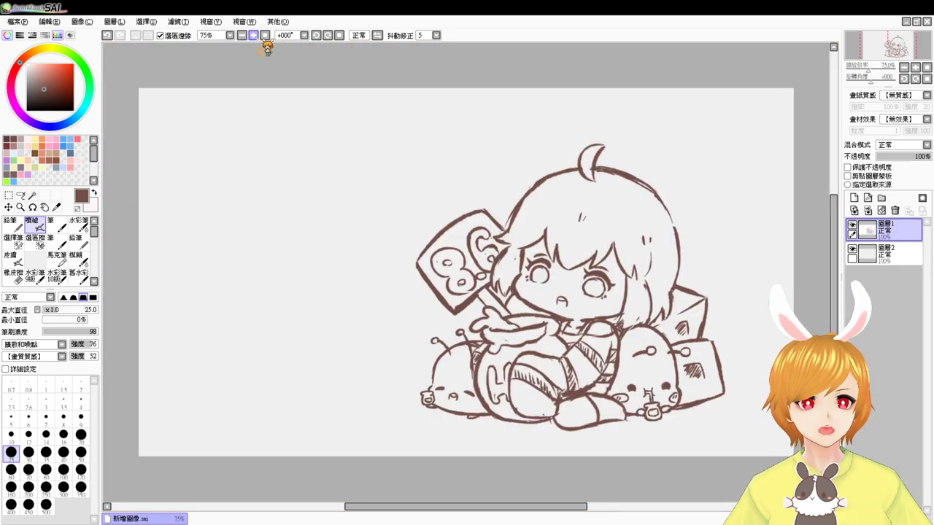
key(ctrl+z)
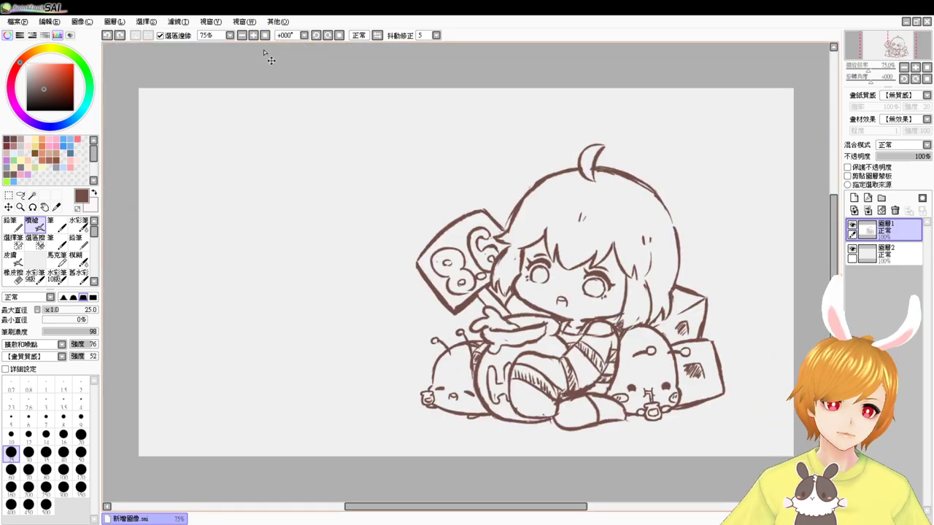
key(ctrl+y)
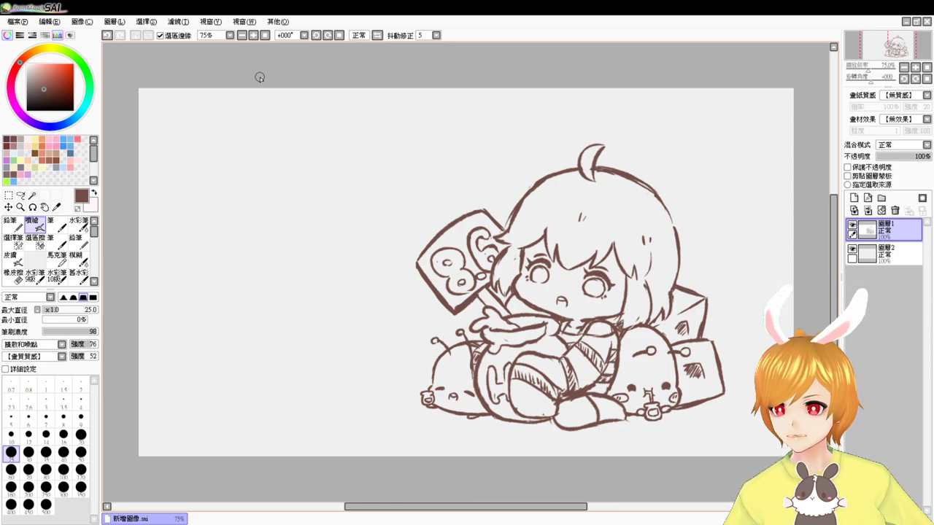
- Hatch the gap between the girl's collar and hair, and add strand lines to the hair above the drinking creature
scroll(260, 77, up, 1)
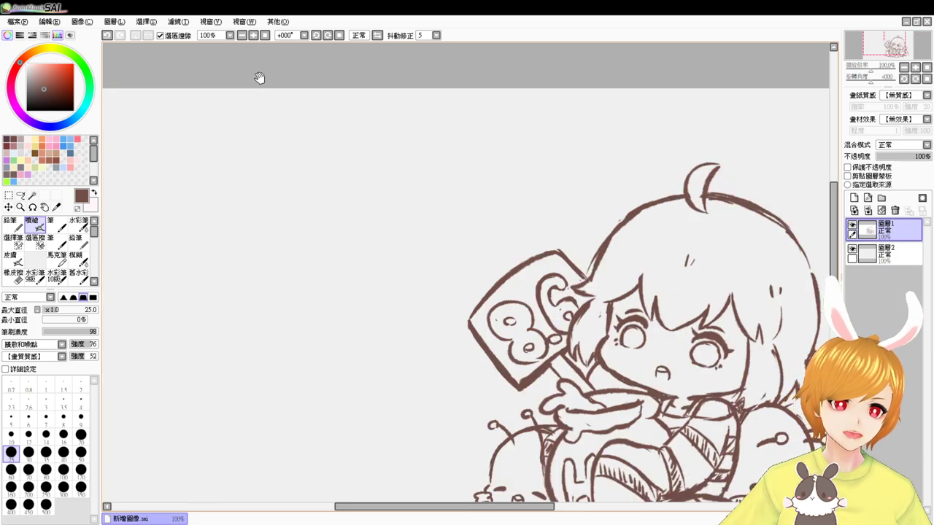
drag(624, 422, 449, 338)
scroll(449, 337, up, 1)
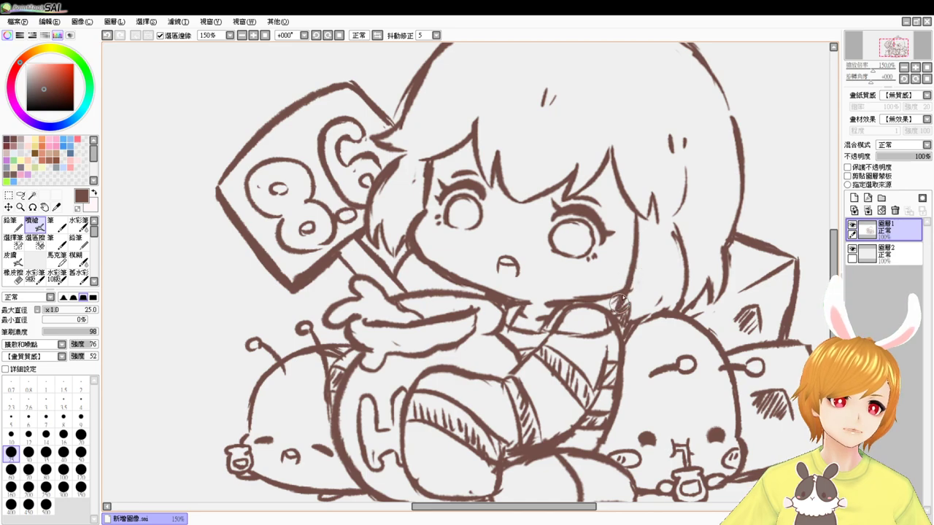
key(e)
key(b)
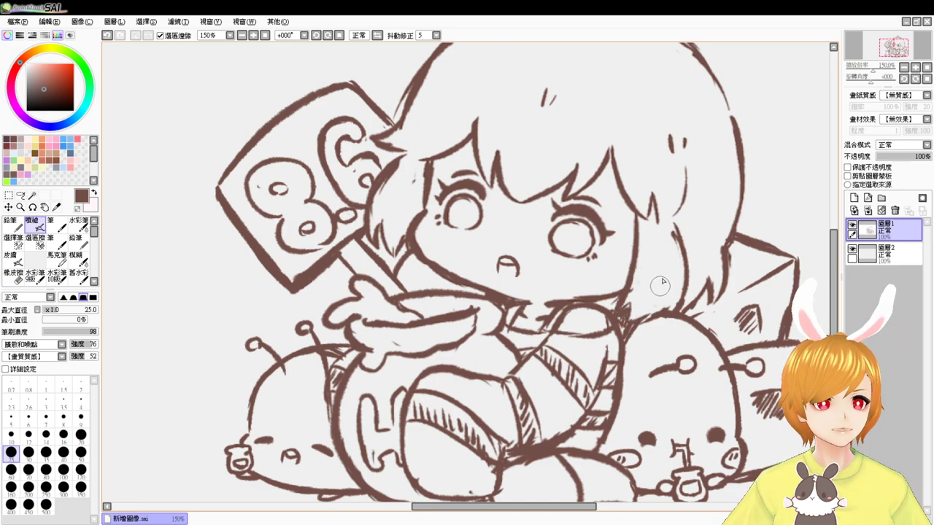
drag(664, 275, 655, 308)
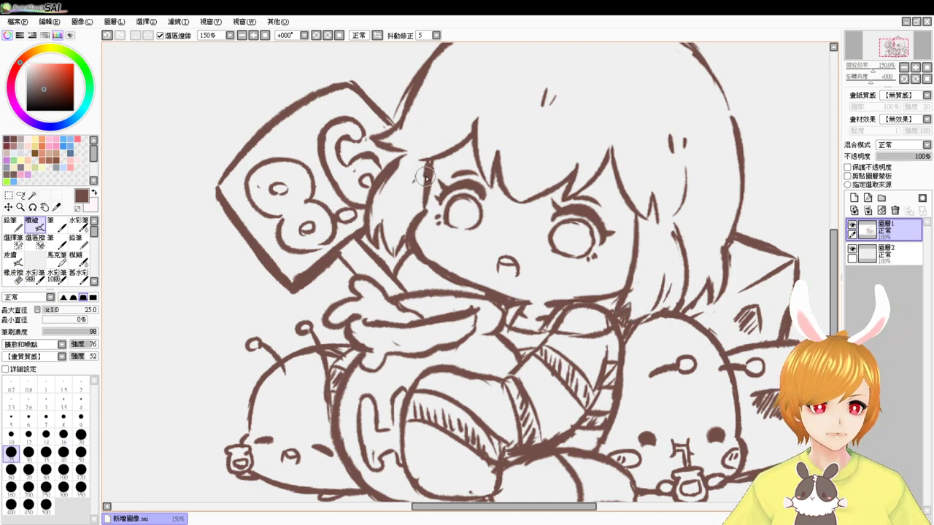
- Add fine strand lines to the girl's side locks beside the sign and above the drinking creature
drag(420, 196, 408, 225)
key(ctrl+z)
drag(421, 189, 404, 218)
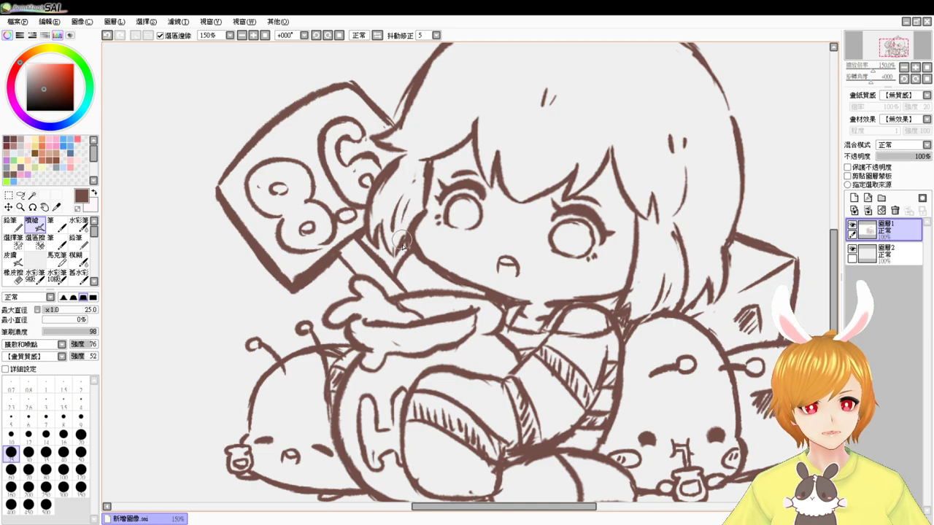
drag(701, 240, 705, 271)
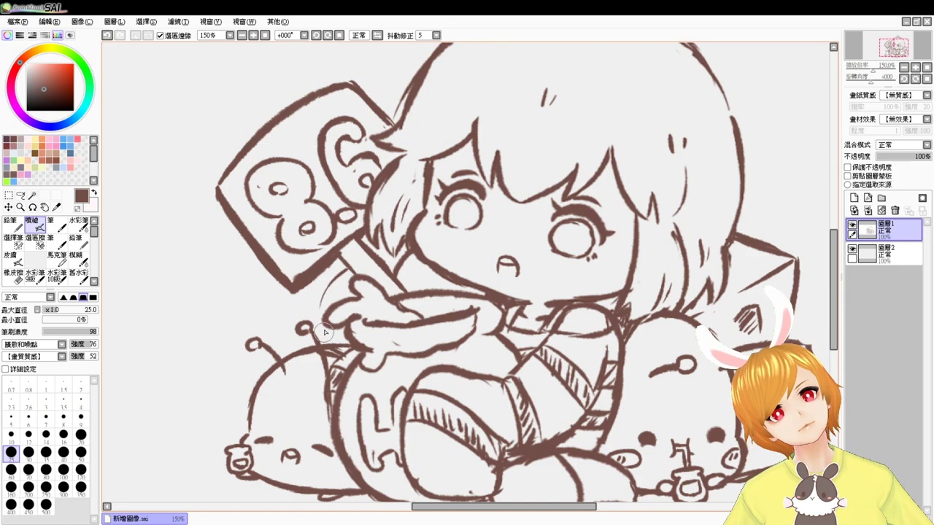
drag(754, 150, 632, 307)
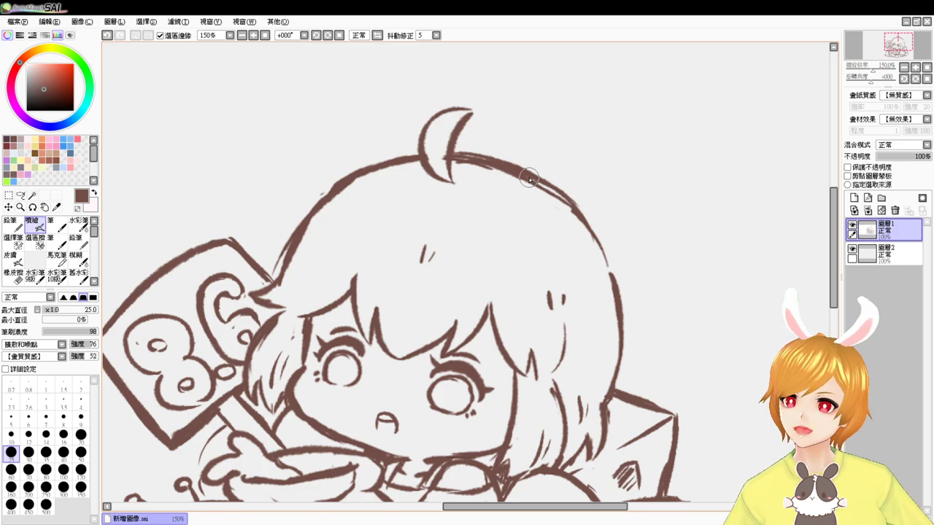
drag(394, 334, 376, 210)
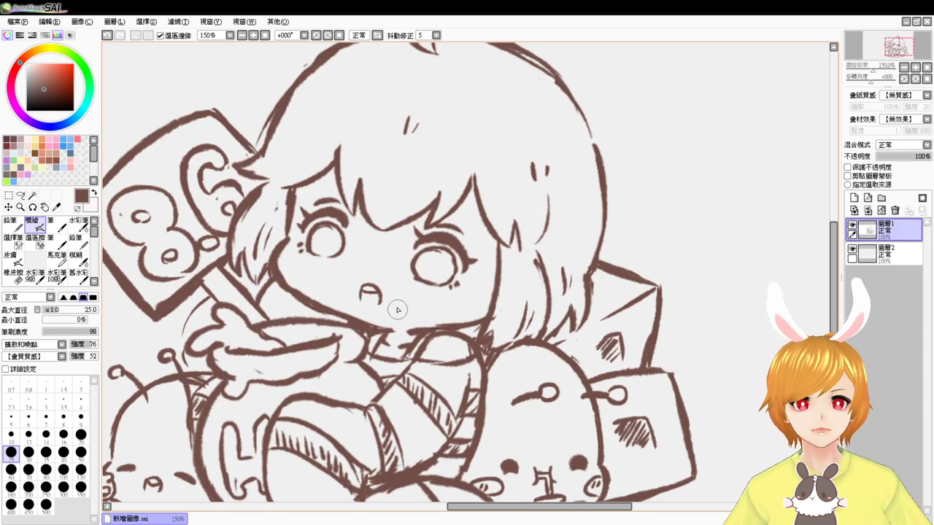
mouse_move(397, 302)
mouse_down()
mouse_move(411, 303)
mouse_move(393, 316)
mouse_move(414, 314)
mouse_up()
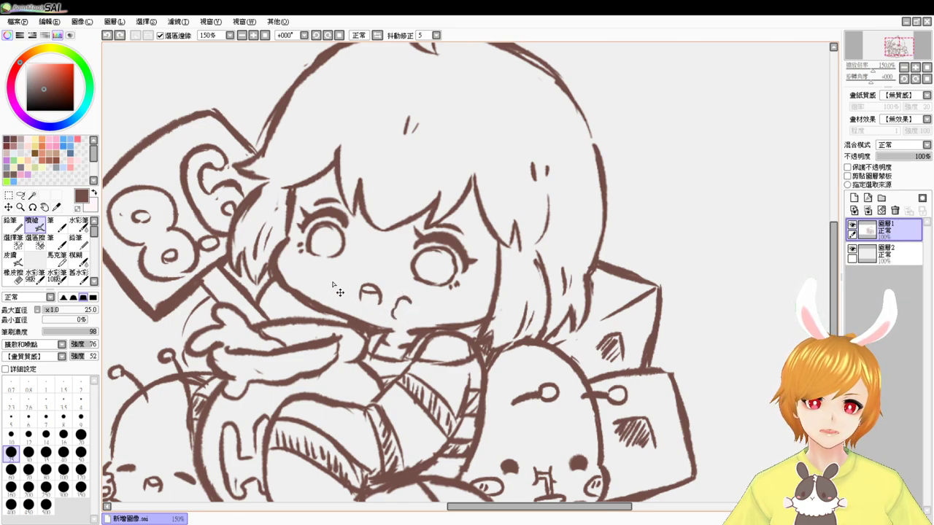
key(ctrl+z)
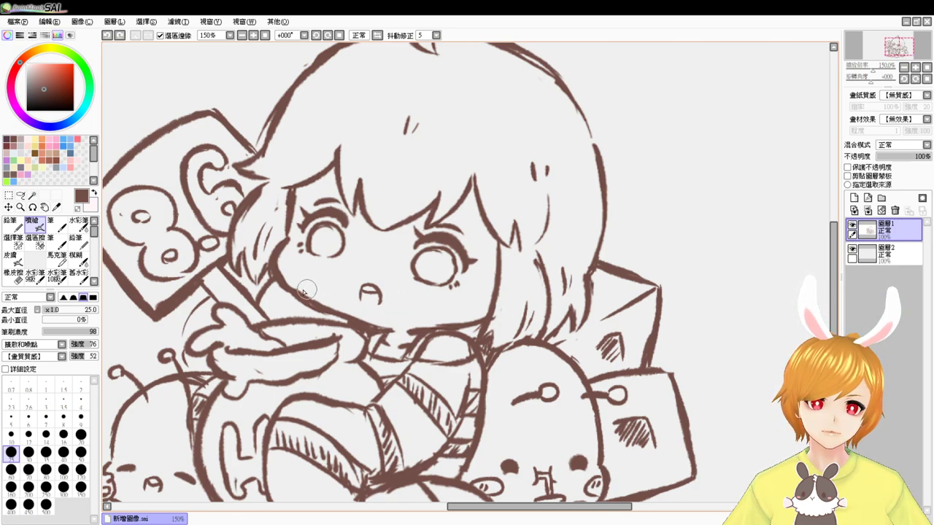
mouse_move(296, 280)
mouse_down()
mouse_move(337, 283)
mouse_move(331, 308)
mouse_up()
key(ctrl+z)
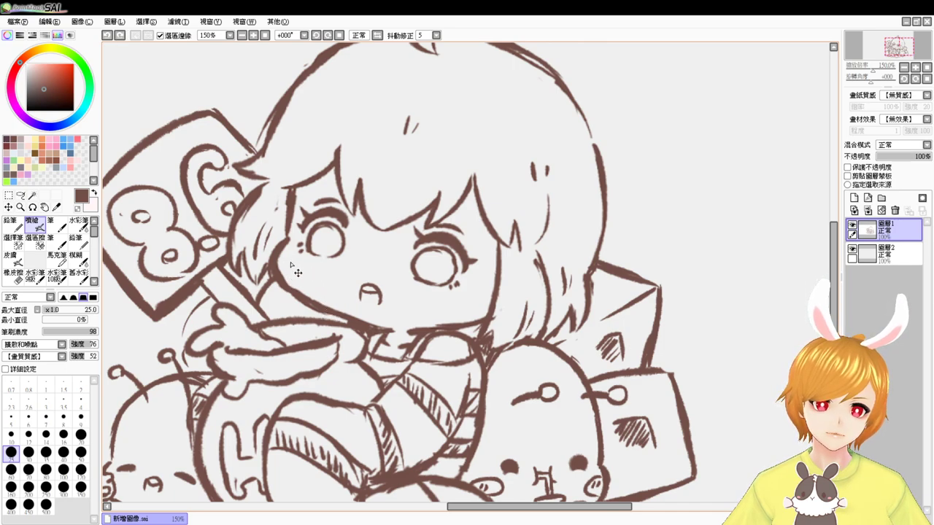
- Draw oval blush marks with short hatch lines on both of the girl's cheeks
drag(286, 261, 296, 269)
mouse_move(457, 301)
mouse_down()
mouse_move(463, 309)
mouse_move(452, 308)
mouse_up()
key(ctrl+z)
mouse_move(463, 299)
mouse_down()
mouse_move(458, 308)
mouse_move(469, 293)
mouse_move(458, 316)
mouse_up()
key(ctrl+z)
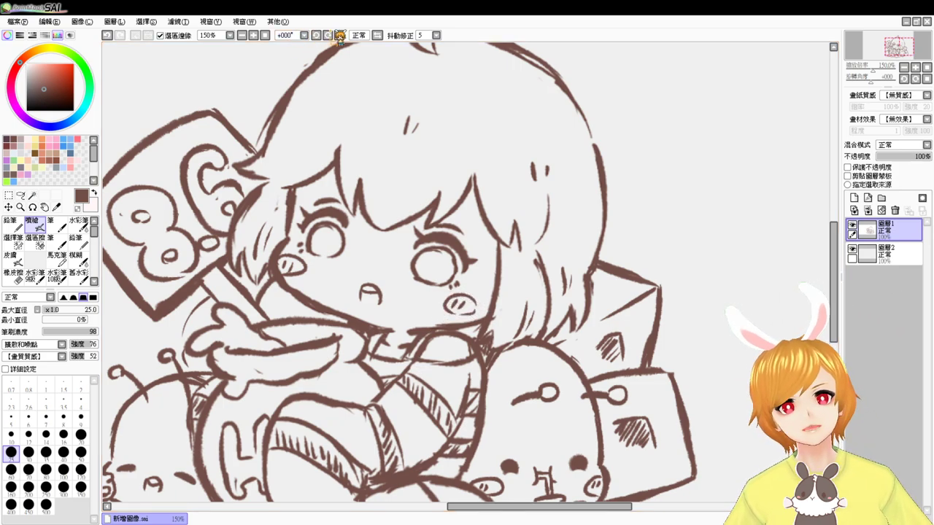
click(266, 37)
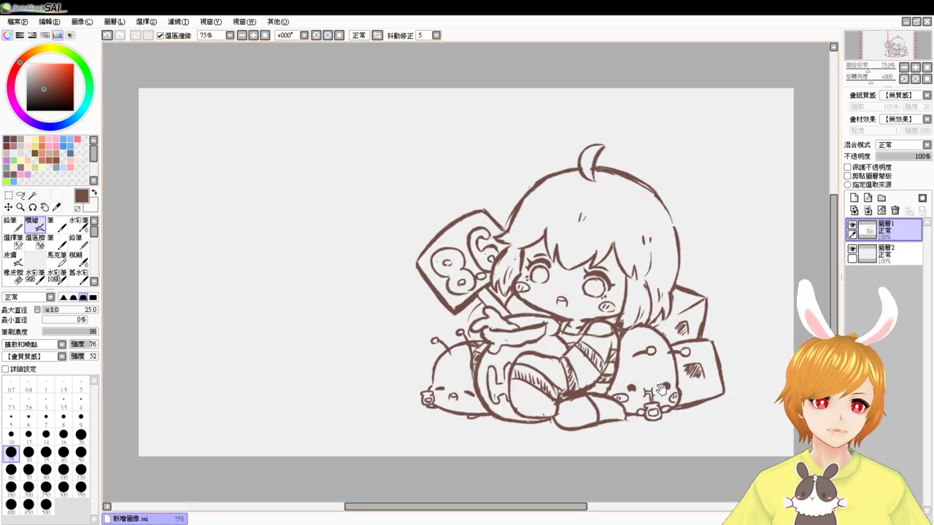
drag(660, 389, 544, 386)
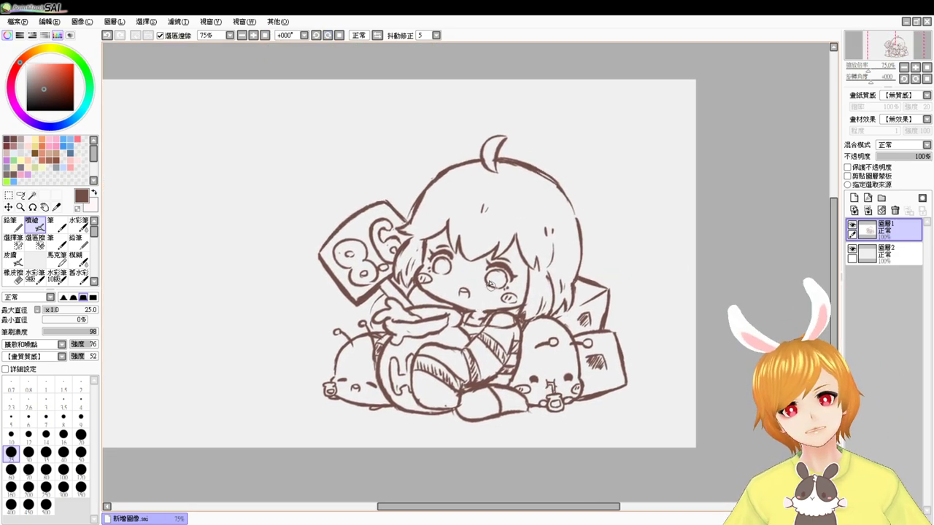
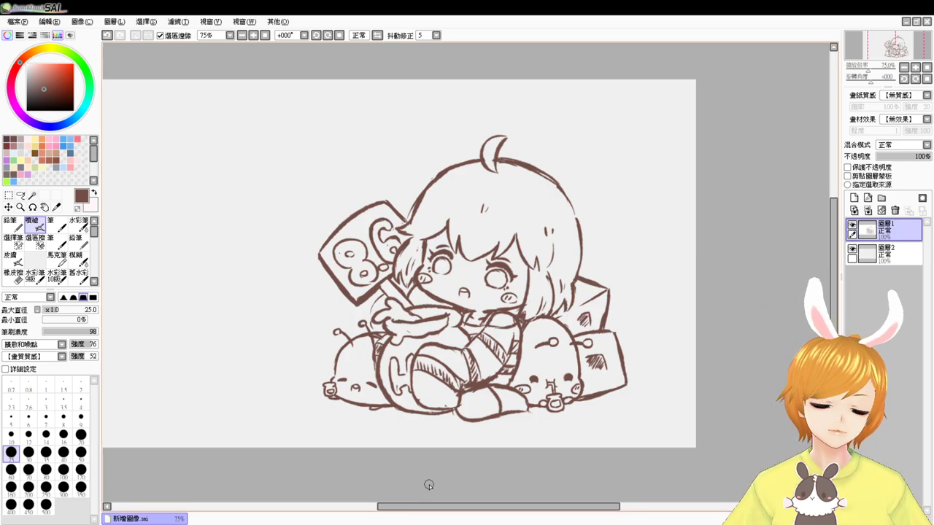
scroll(429, 485, up, 1)
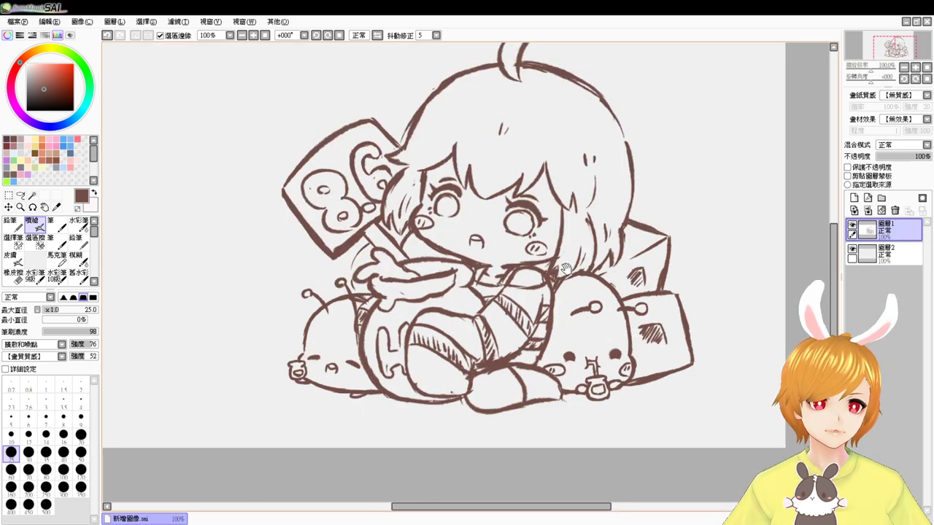
drag(566, 270, 578, 327)
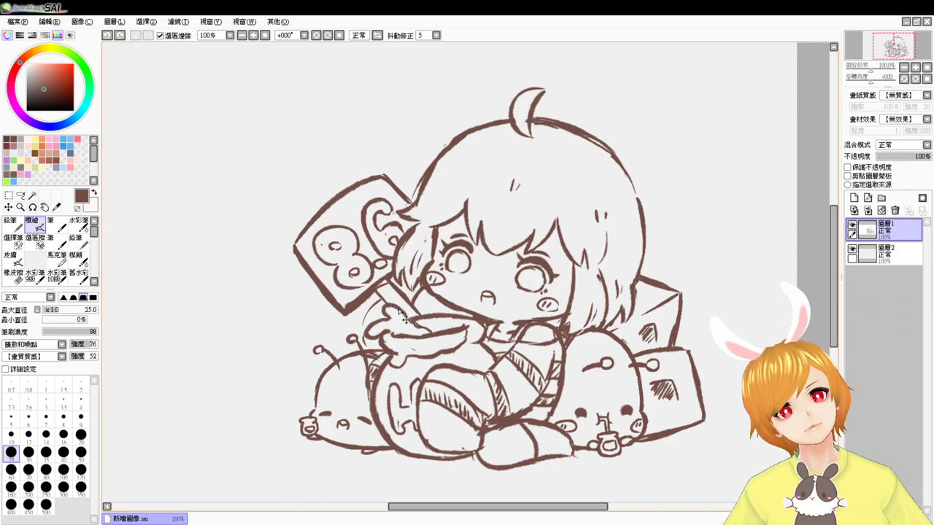
click(375, 523)
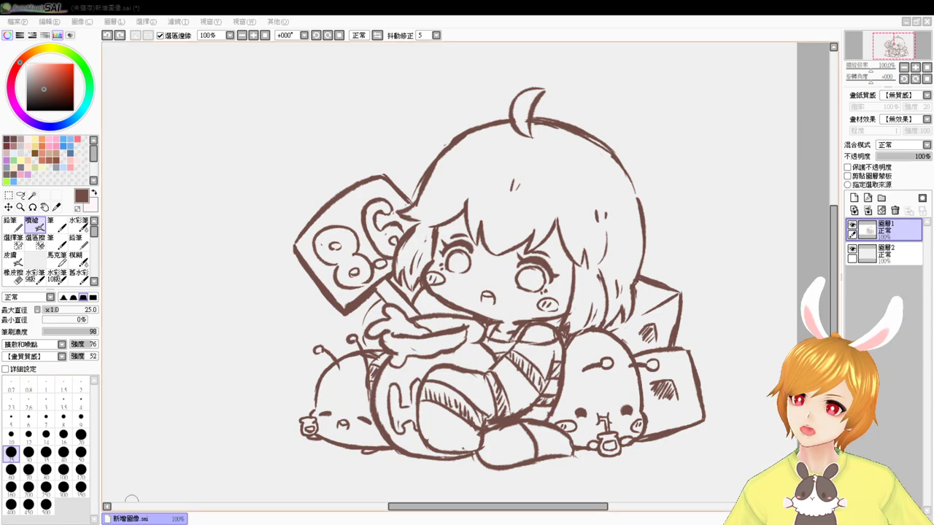
click(248, 523)
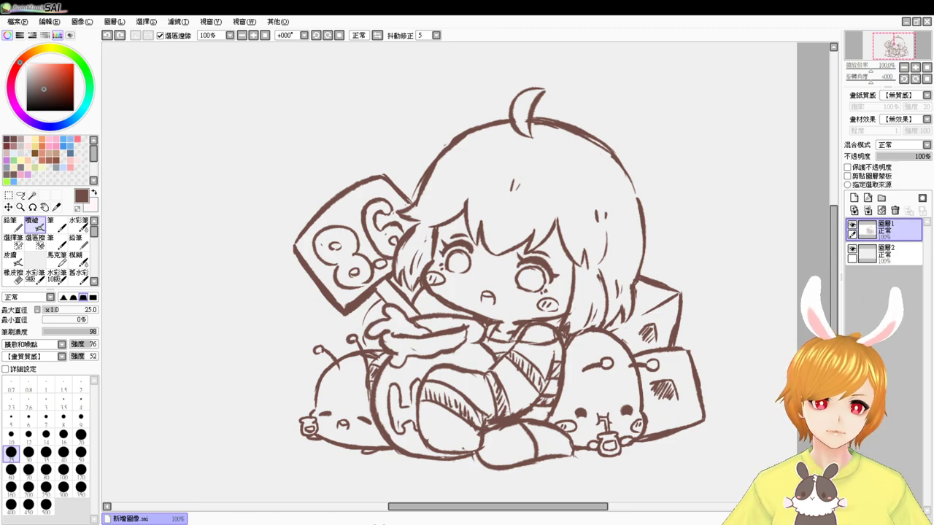
- Try small pupils and hatch shading inside the girl's empty irises, undoing the unwanted strokes
scroll(467, 271, up, 1)
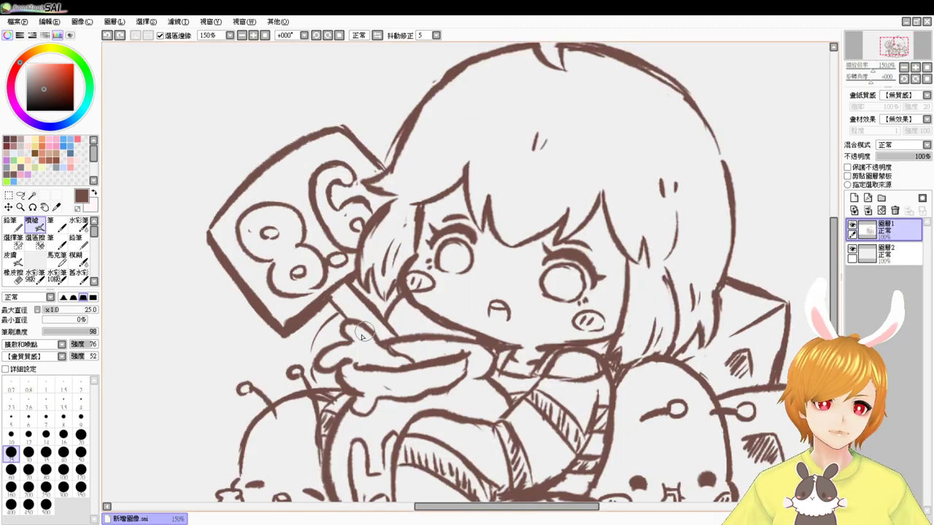
drag(347, 365, 353, 364)
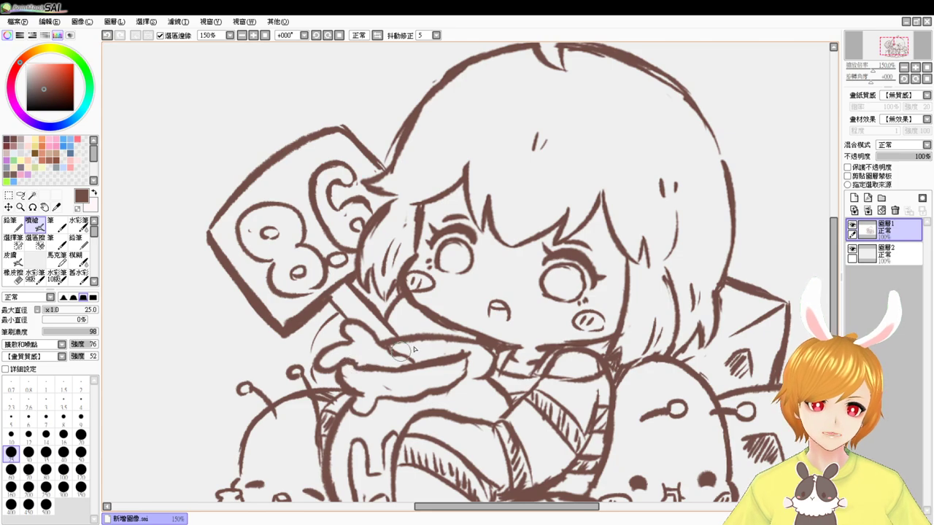
drag(456, 256, 457, 264)
drag(564, 276, 561, 284)
key(ctrl+z)
key(ctrl+z)
key(ctrl+z)
key(ctrl+z)
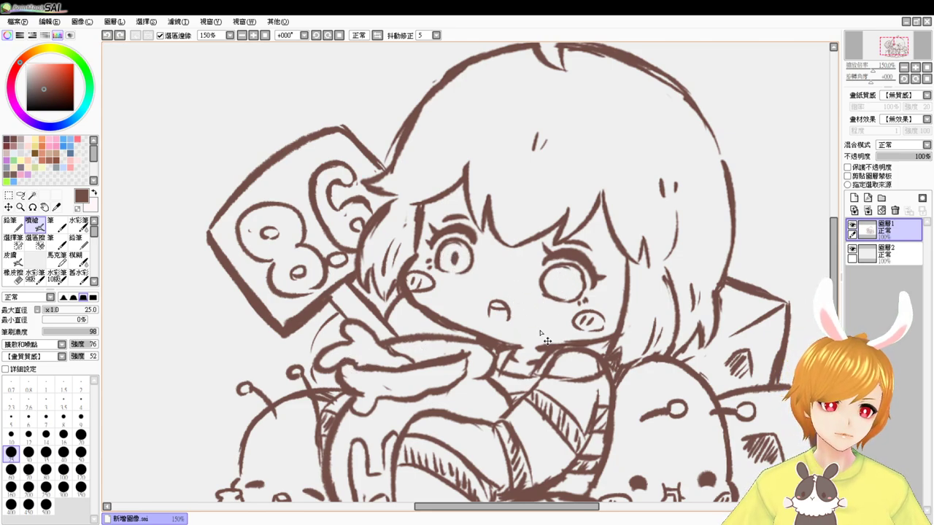
mouse_move(439, 256)
mouse_down()
mouse_move(471, 260)
mouse_move(453, 248)
mouse_move(460, 253)
mouse_up()
key(ctrl+z)
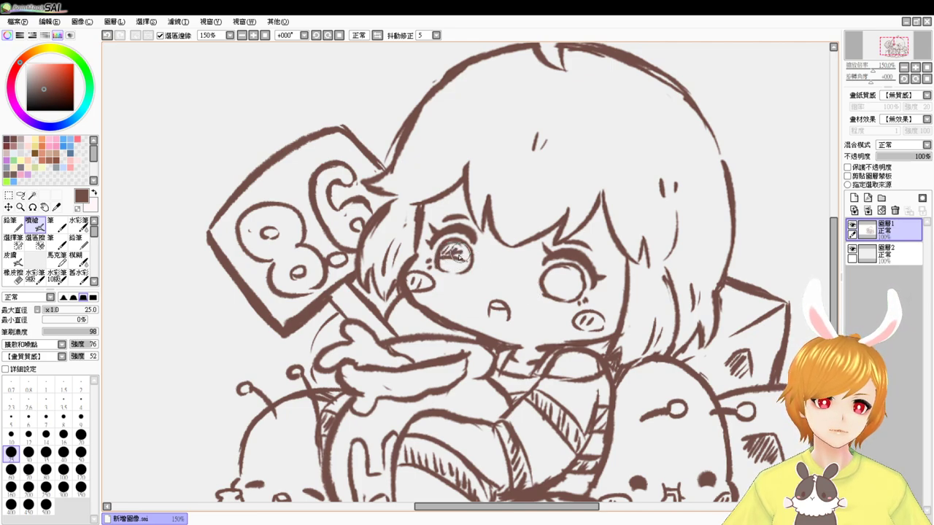
- Try shading the girl's other iris and adding strokes around her mouth, and undo all of these additions
drag(544, 276, 582, 278)
mouse_move(500, 322)
mouse_down()
mouse_move(495, 352)
mouse_move(501, 323)
mouse_up()
key(ctrl+z)
key(ctrl+z)
drag(488, 378, 498, 331)
key(ctrl+z)
key(ctrl+z)
key(ctrl+z)
key(ctrl+z)
key(ctrl+z)
key(ctrl+z)
key(ctrl+z)
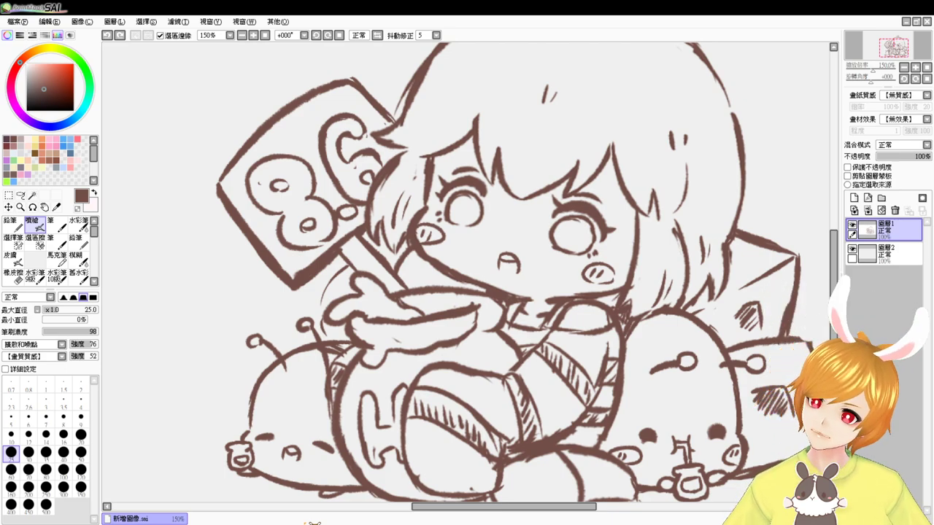
- Test a pale pink and a light orange stroke on the empty canvas, undo both, and restore the brown line colour
click(241, 35)
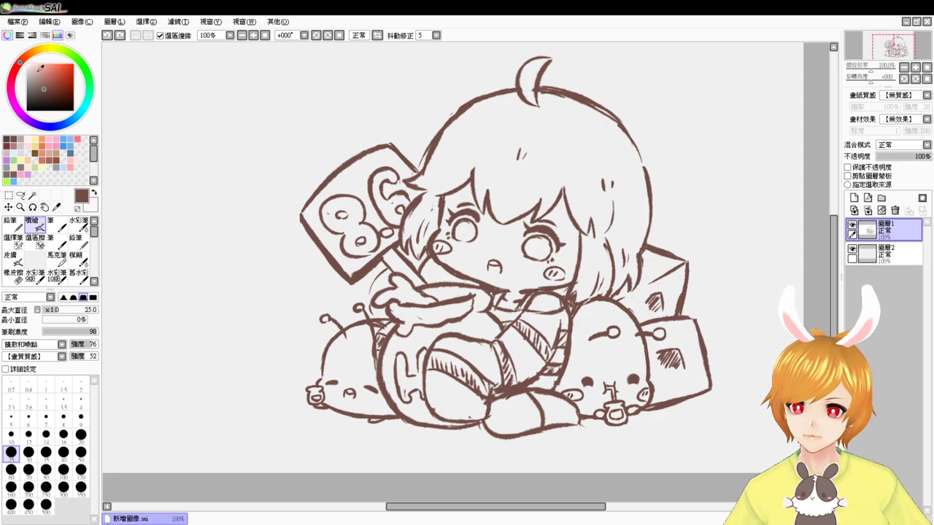
click(39, 67)
drag(188, 100, 186, 155)
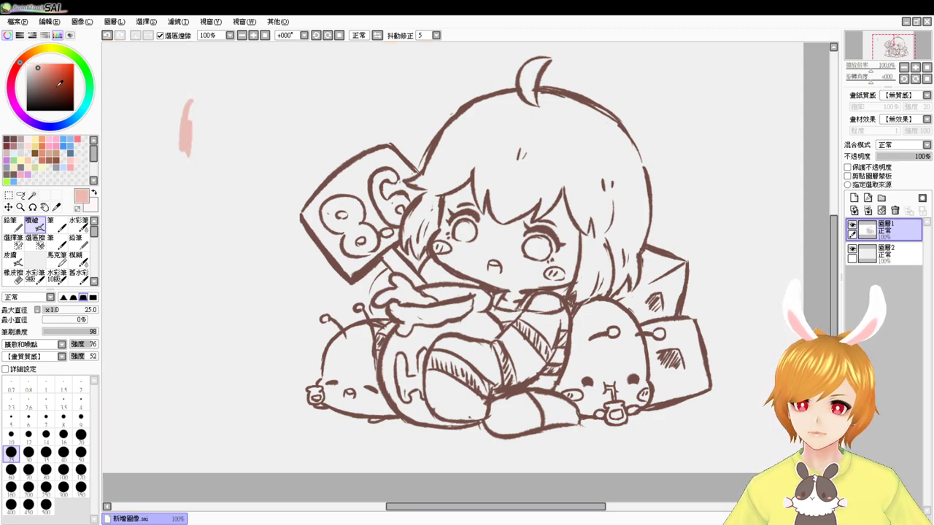
click(32, 55)
drag(195, 102, 221, 138)
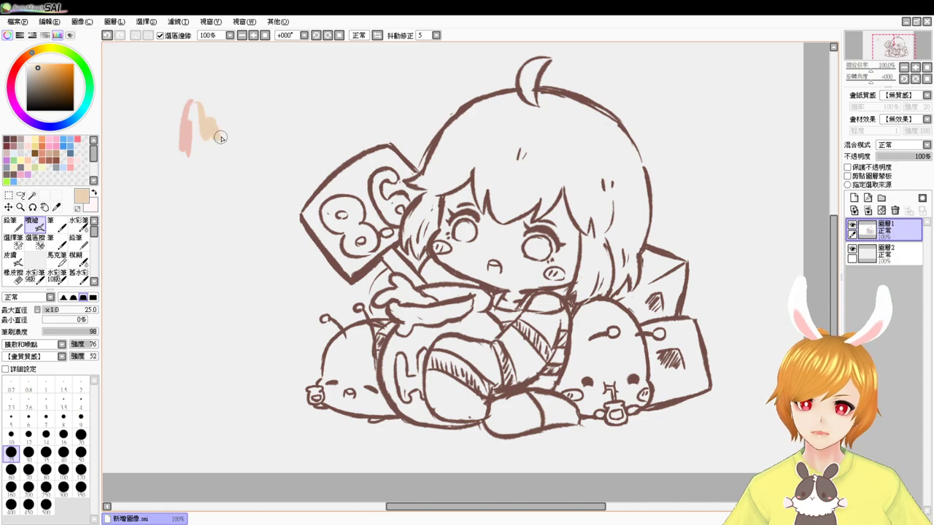
key(ctrl+z)
key(ctrl+z)
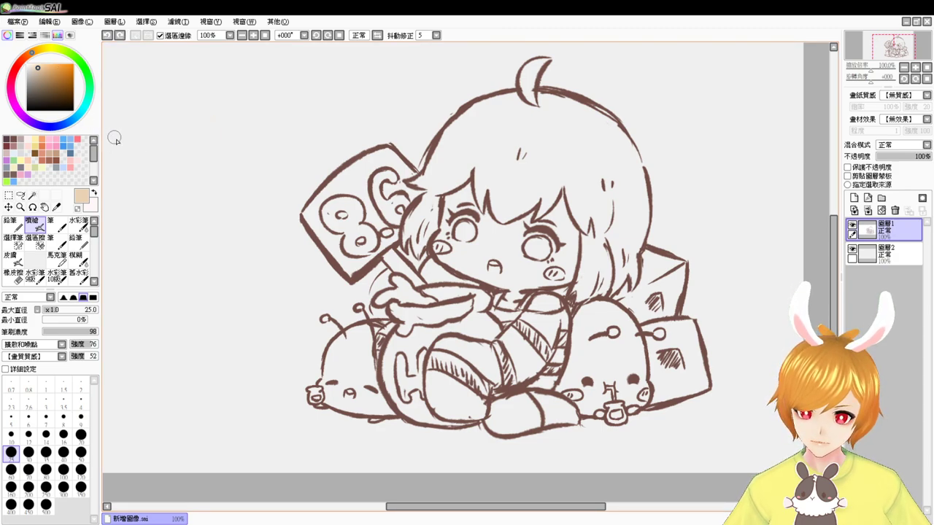
click(18, 142)
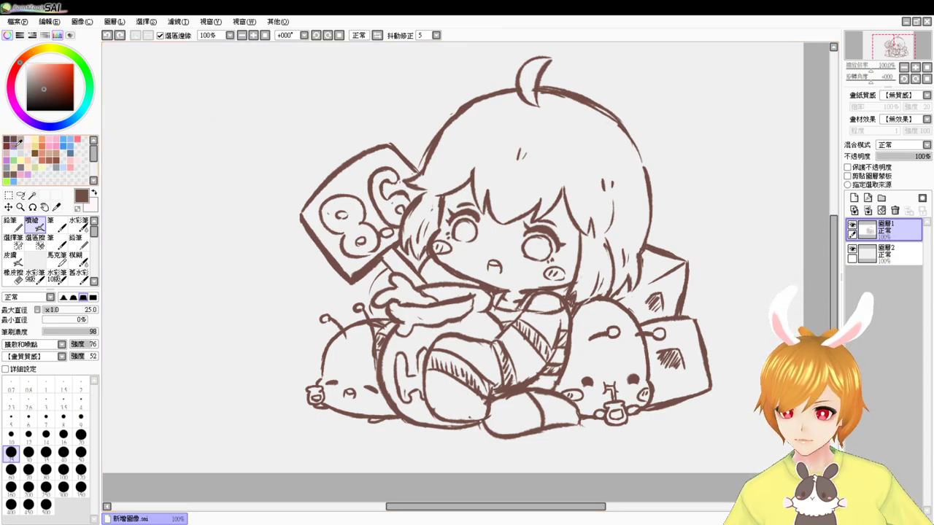
key(ctrl+plus)
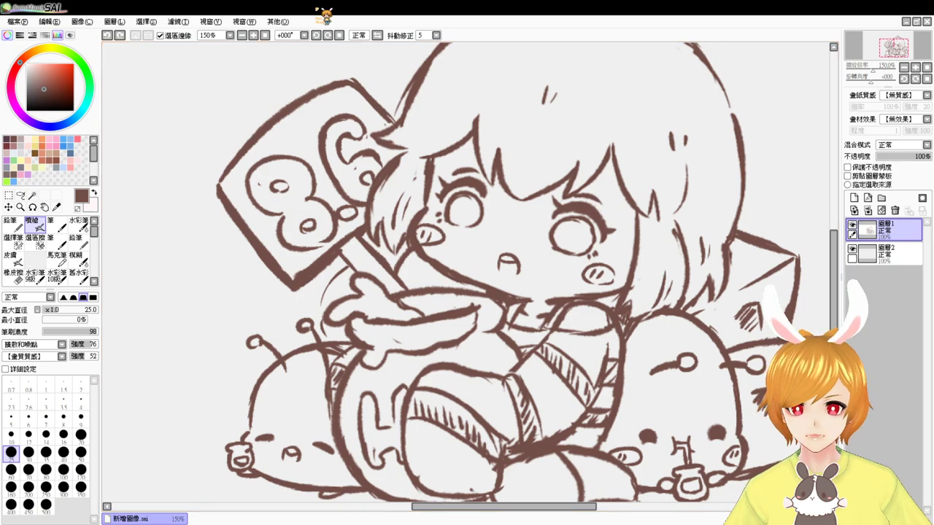
click(250, 36)
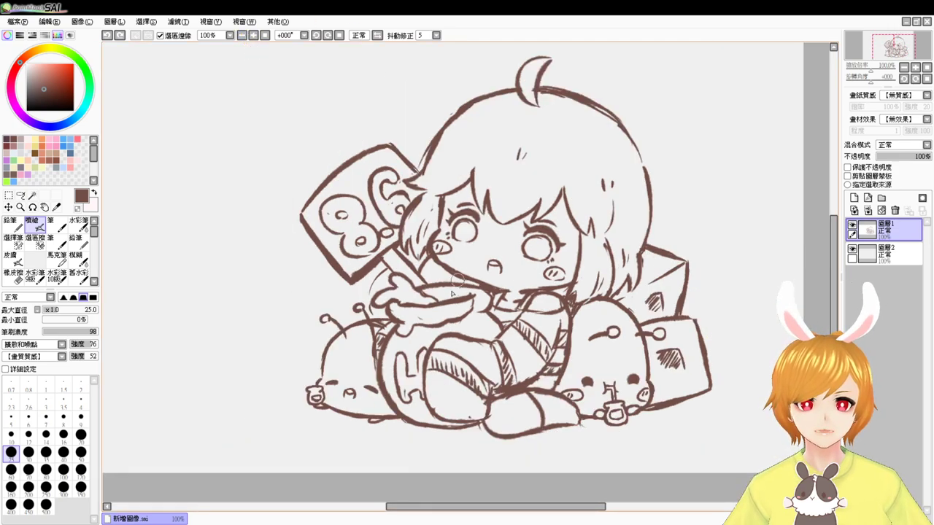
- Try arrow-like marks around the outer edges of the character group, and undo them all
drag(304, 340, 295, 370)
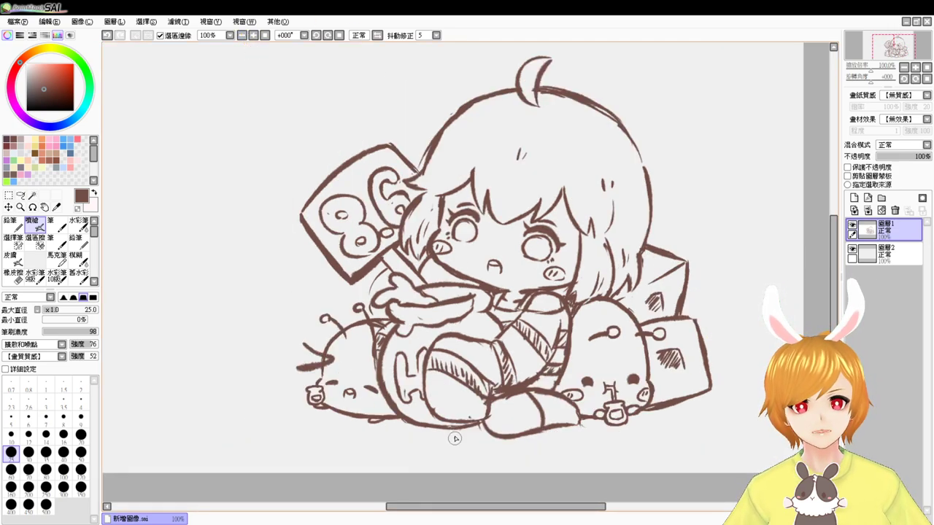
drag(454, 438, 487, 439)
mouse_move(691, 403)
mouse_down()
mouse_move(632, 377)
mouse_move(643, 401)
mouse_up()
drag(732, 331, 713, 382)
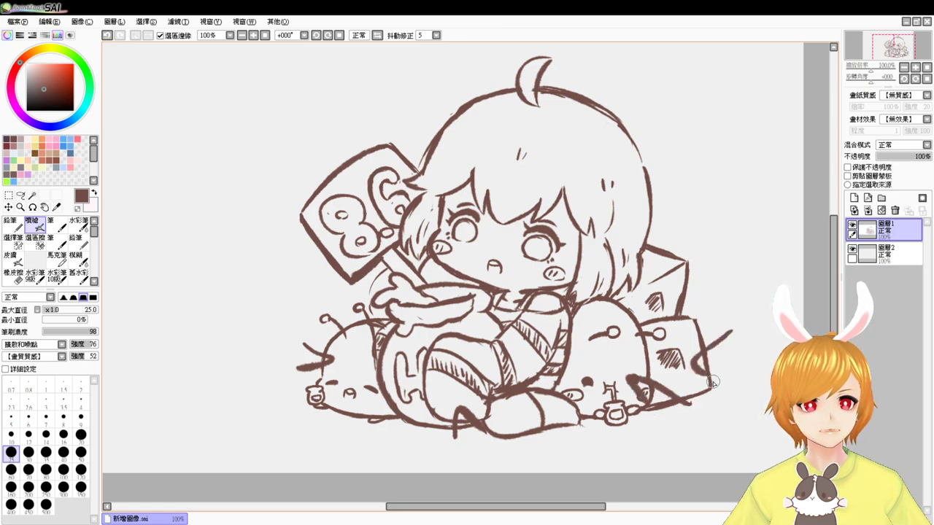
drag(292, 403, 318, 401)
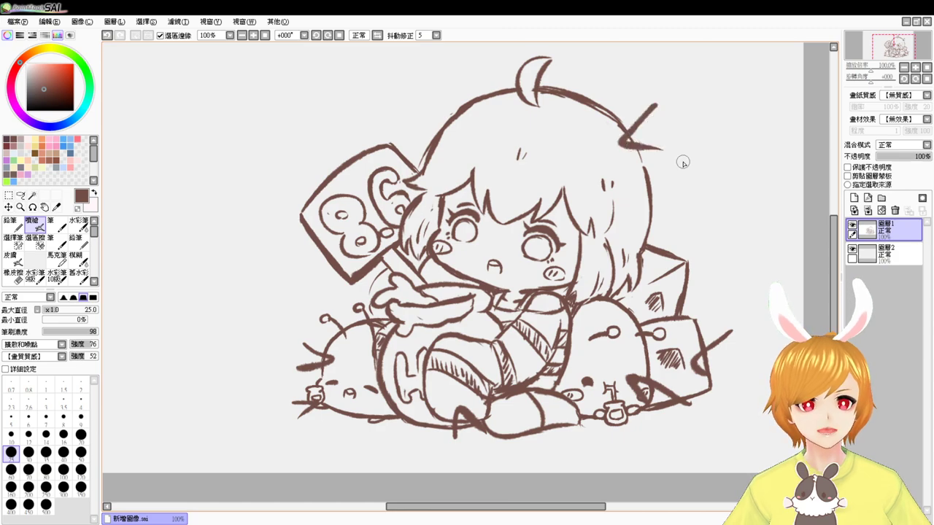
key(ctrl+z)
key(ctrl+z)
key(ctrl+z)
key(ctrl+z)
key(ctrl+z)
key(ctrl+z)
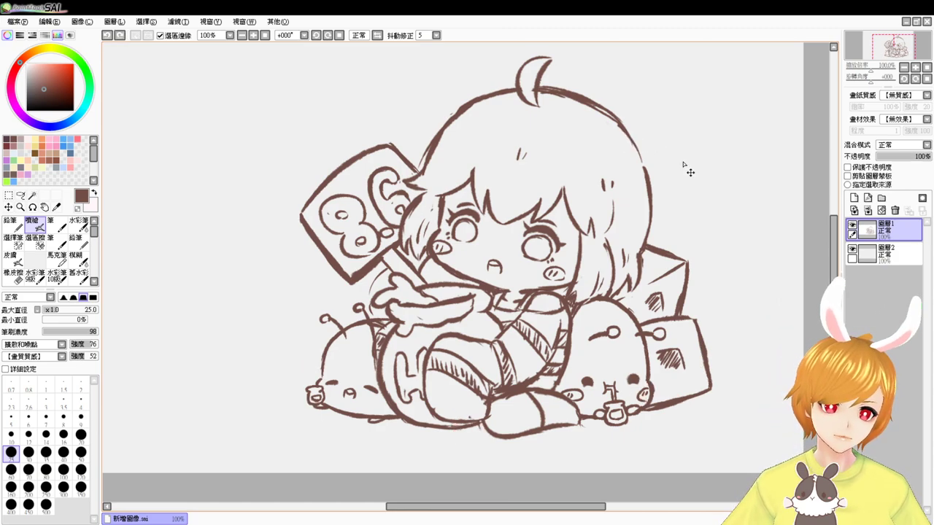
- Erase the sleepy creature's mouth
drag(677, 171, 651, 240)
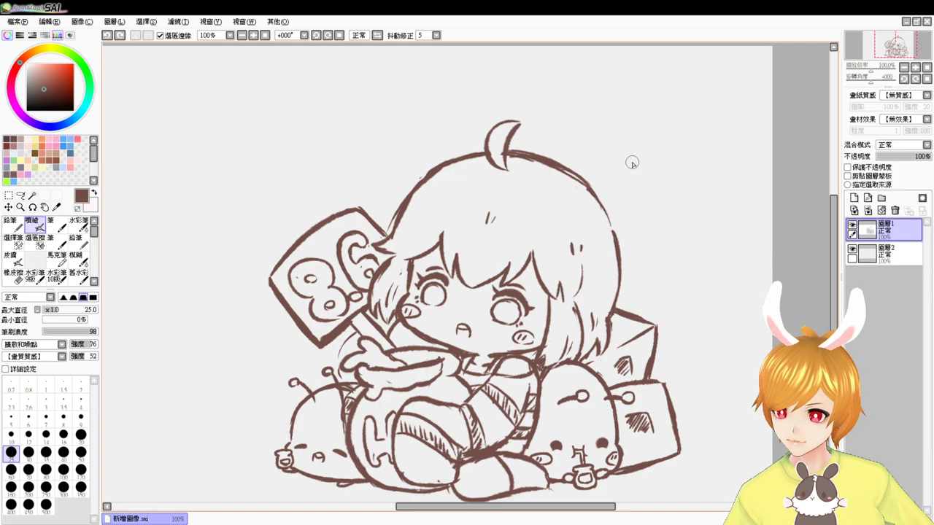
scroll(633, 165, up, 2)
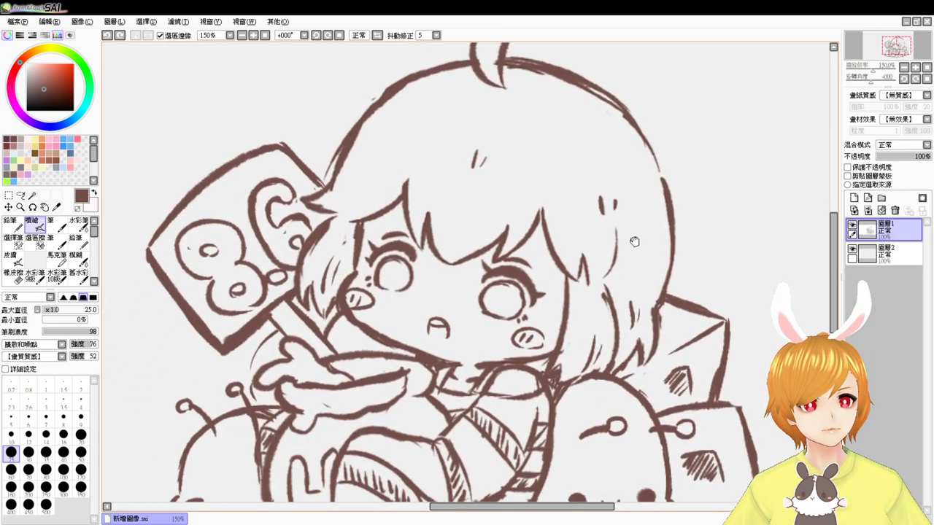
drag(634, 242, 727, 119)
key(e)
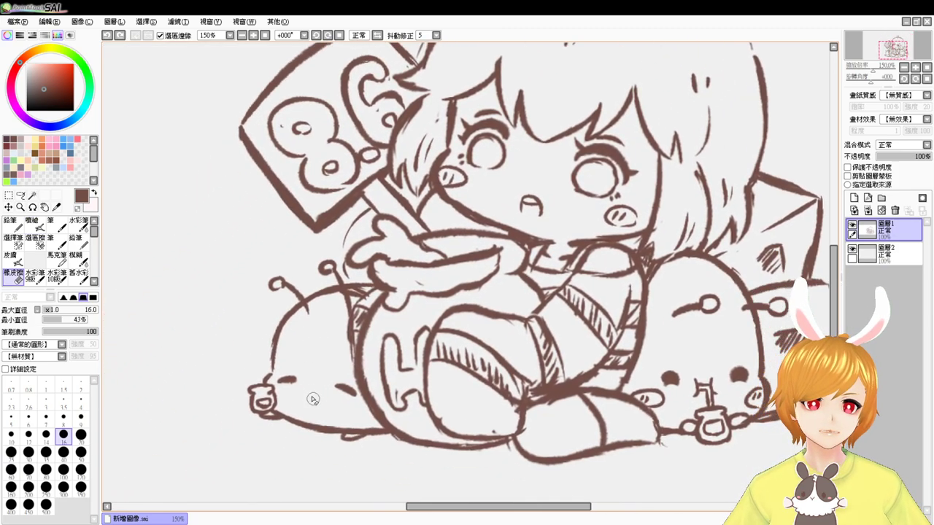
- Try a flat mouth with vertical drool lines on the sleepy creature using brush size 8, and undo it
key(v)
key(ctrl+z)
drag(309, 393, 321, 391)
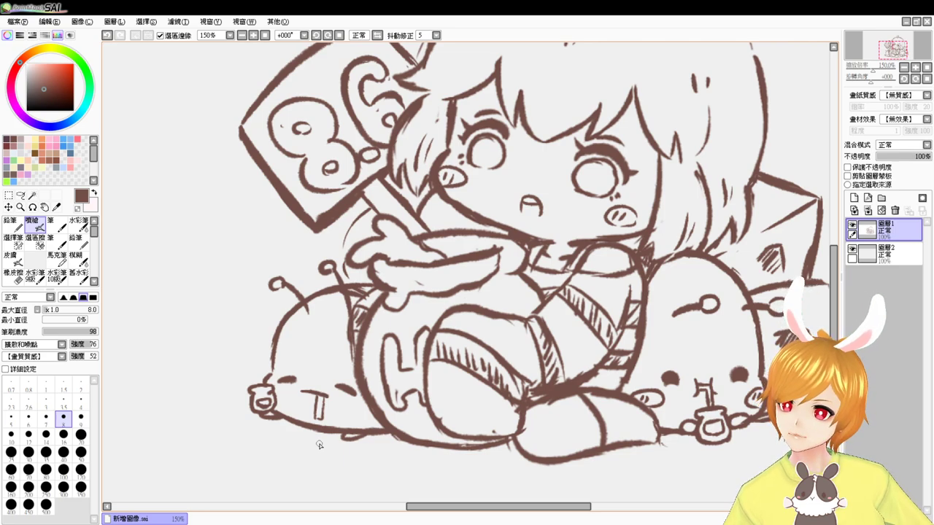
key(ctrl+z)
key(ctrl+z)
key(ctrl+z)
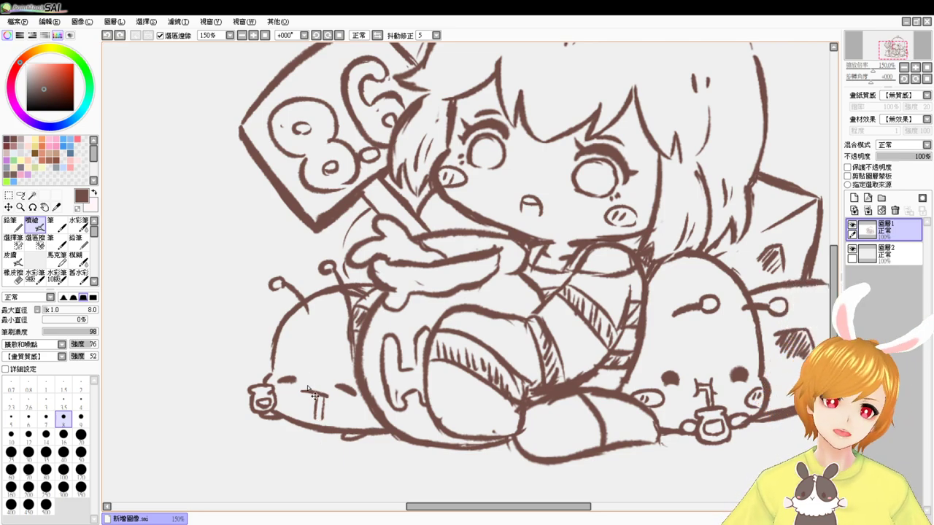
key(ctrl+z)
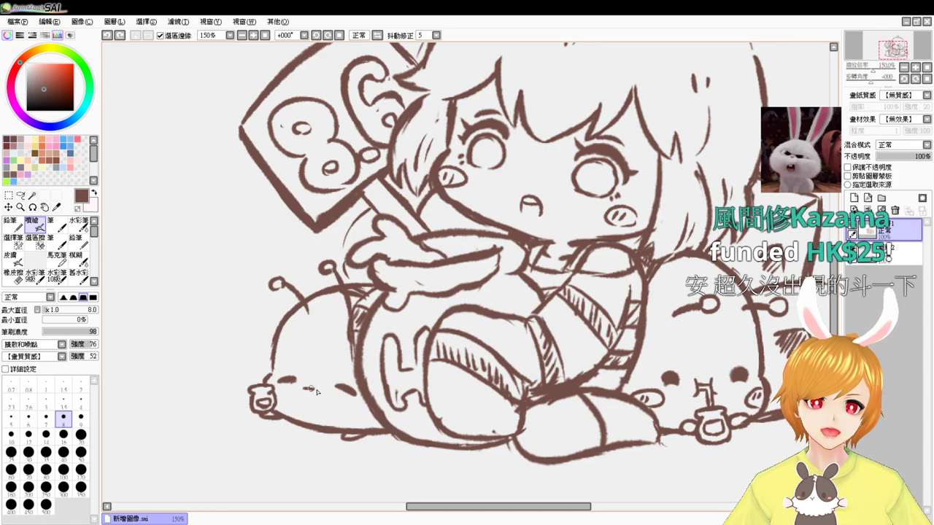
- Redraw the sleepy creature's mouth as a small rounded open mouth with a short inner line, undoing misplaced strokes
mouse_move(303, 387)
mouse_down()
mouse_move(318, 391)
mouse_move(313, 410)
mouse_up()
key(ctrl+z)
key(ctrl+z)
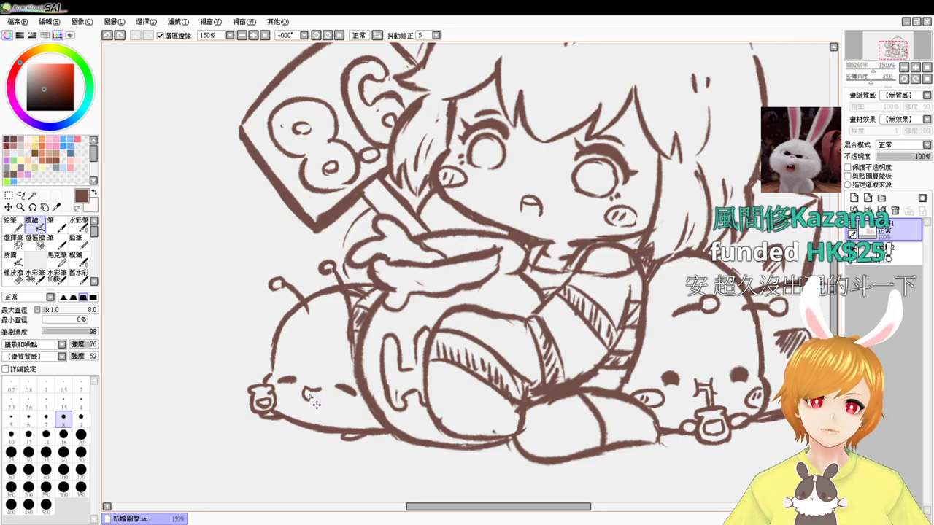
key(ctrl+z)
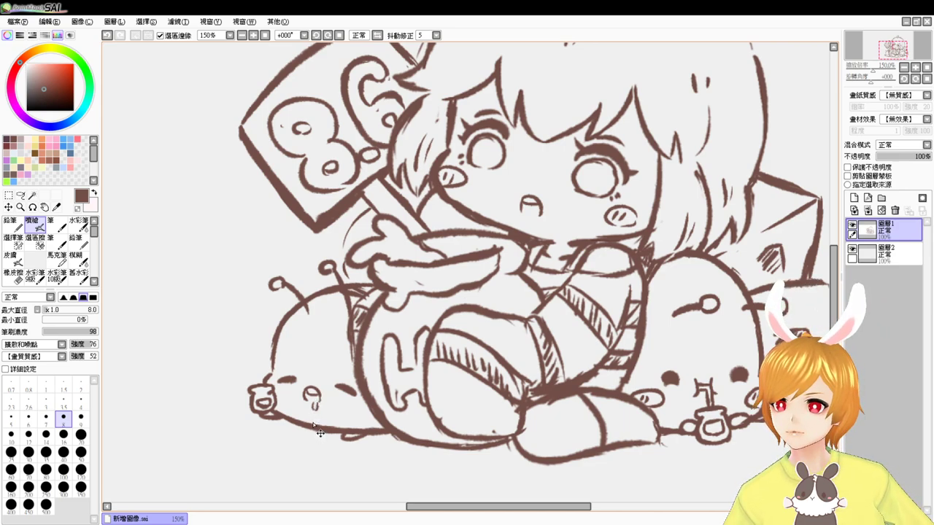
key(ctrl+z)
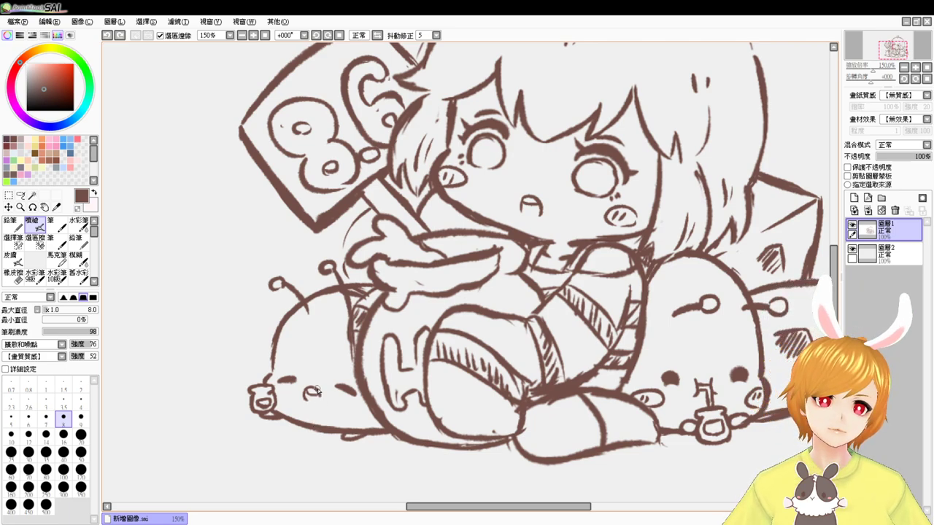
drag(317, 390, 320, 393)
key(ctrl+z)
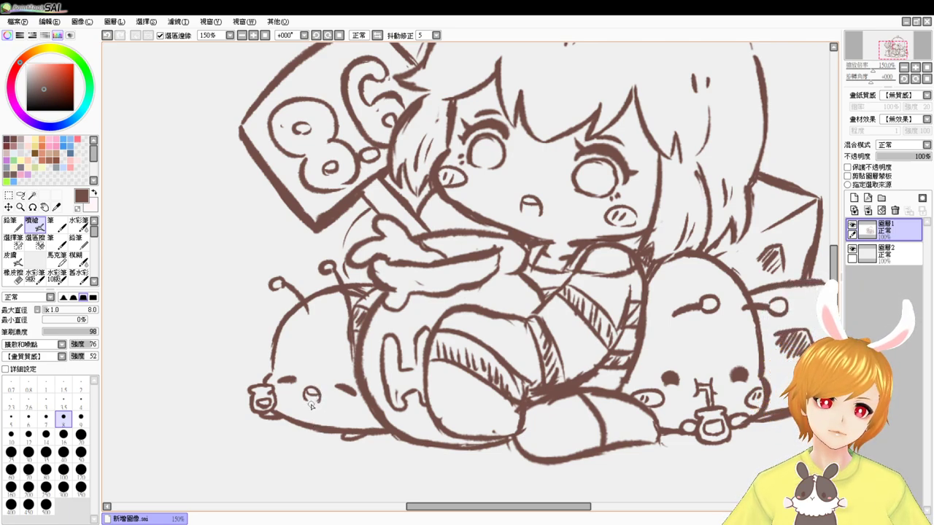
key(ctrl+z)
- Try a drool drip below the sleepy creature's mouth and a small stroke above it, and undo both
drag(314, 403, 313, 411)
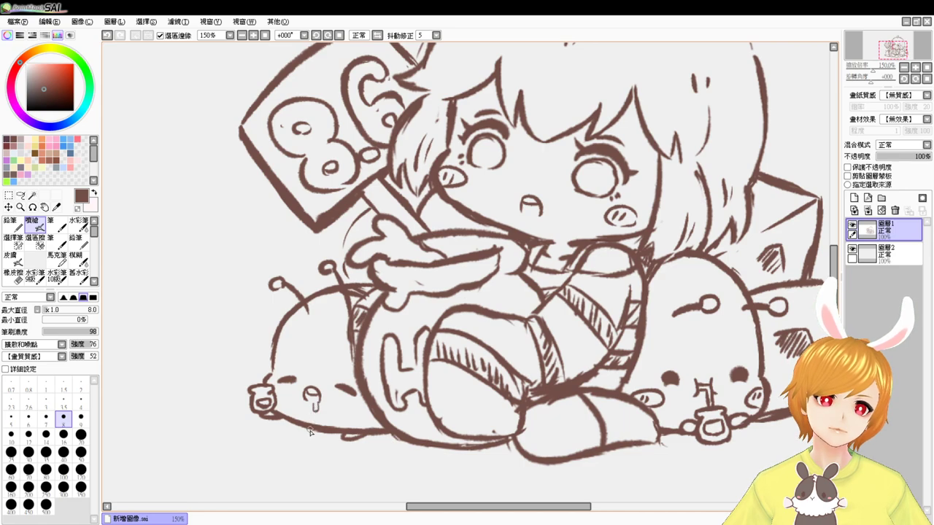
key(ctrl+z)
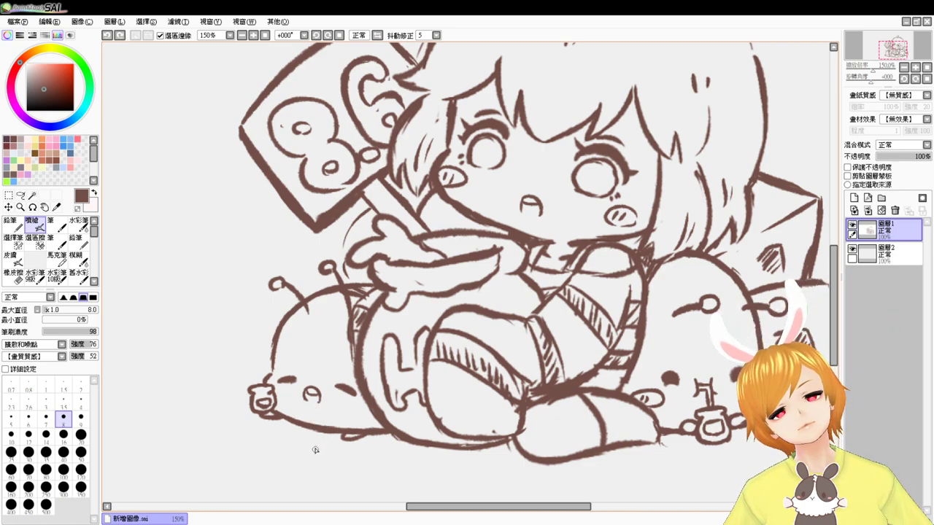
drag(313, 382, 315, 389)
key(ctrl+z)
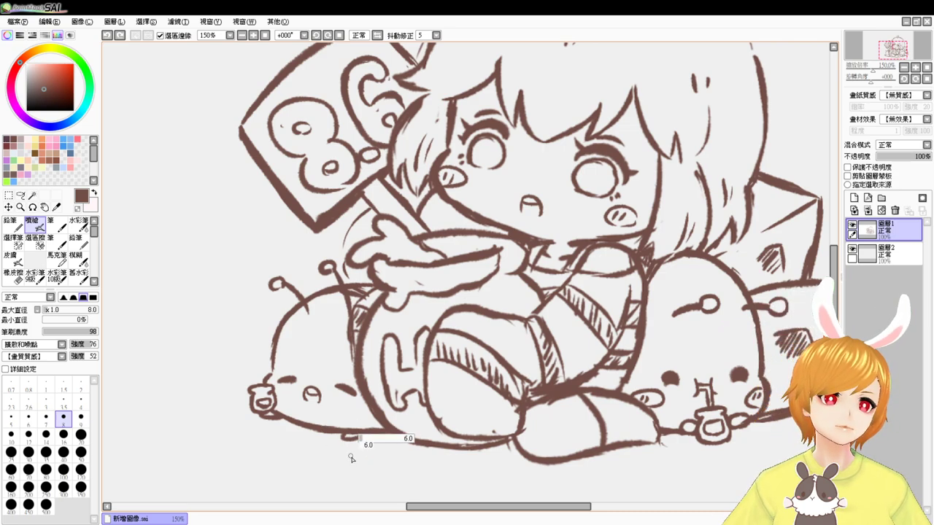
- Clean up the sleepy creature's foot beside the honey pot and outline it as a small oval with brush size 15
key(e)
key(v)
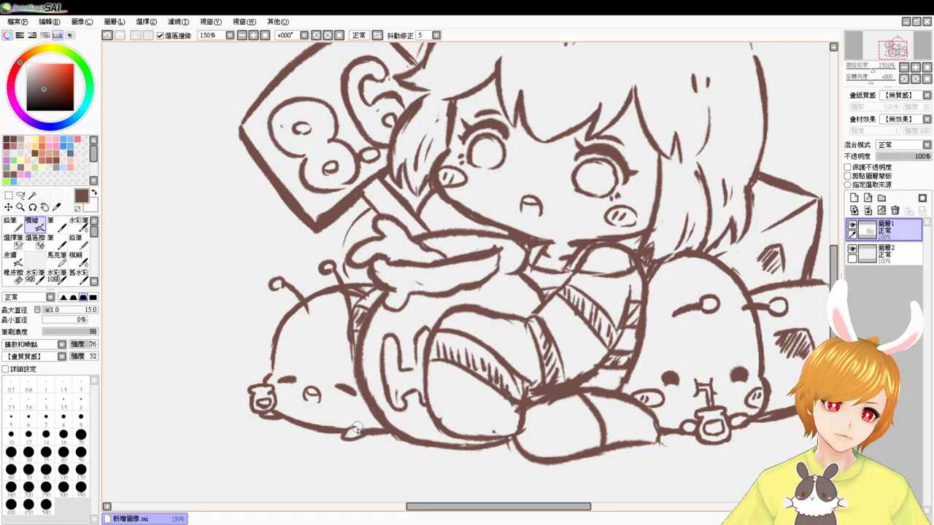
drag(750, 412, 598, 409)
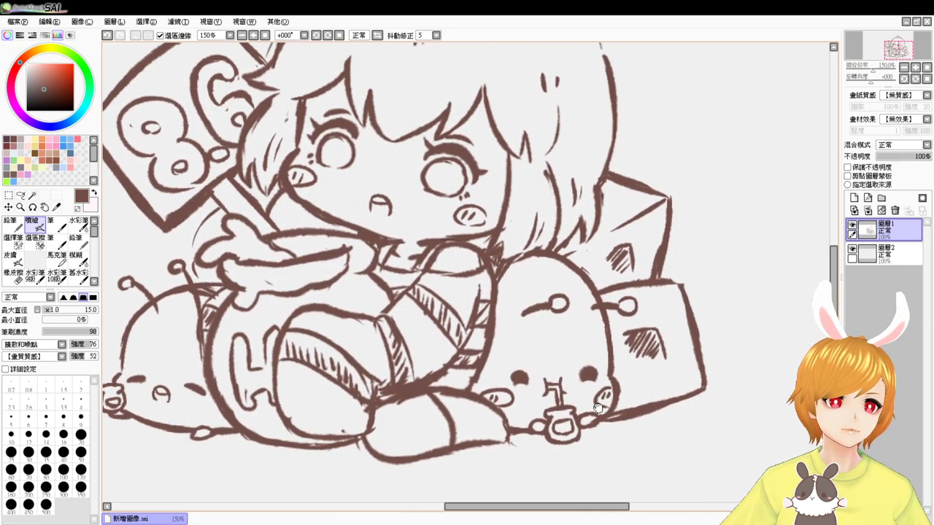
drag(668, 421, 626, 429)
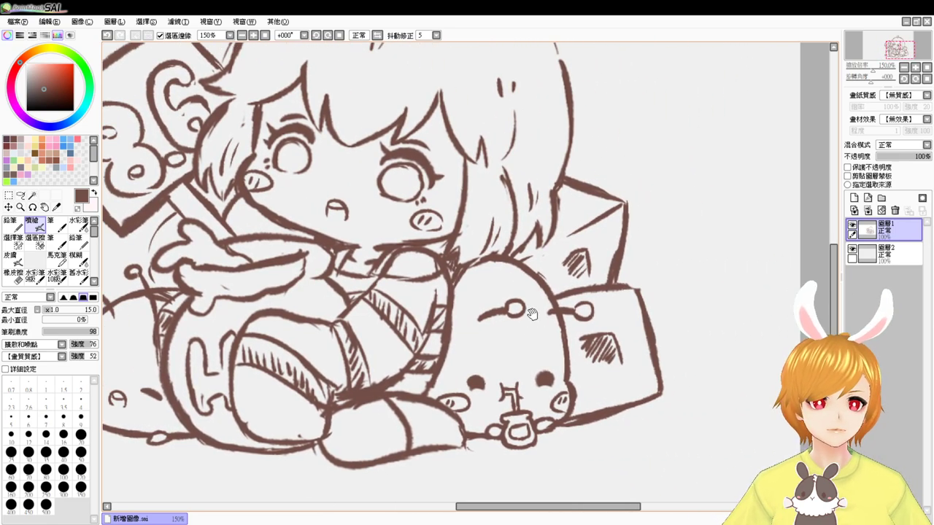
drag(530, 310, 609, 310)
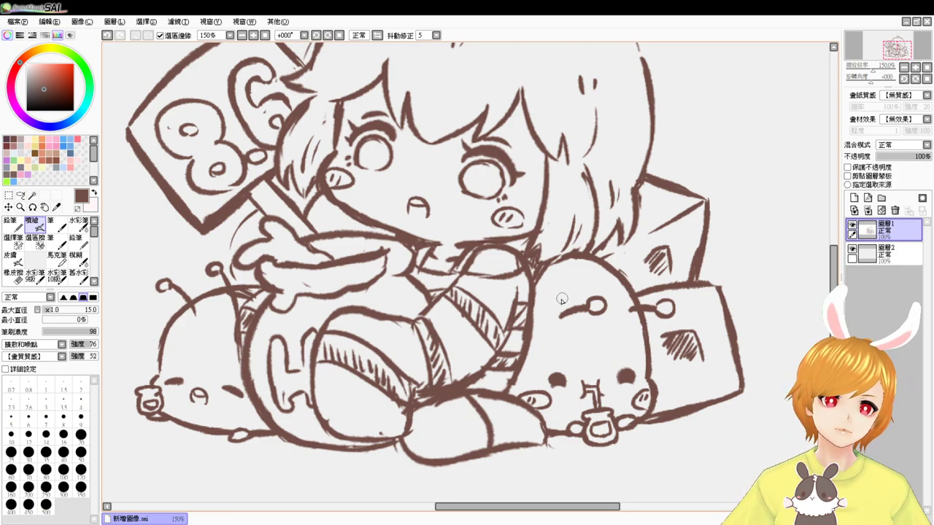
drag(562, 303, 515, 398)
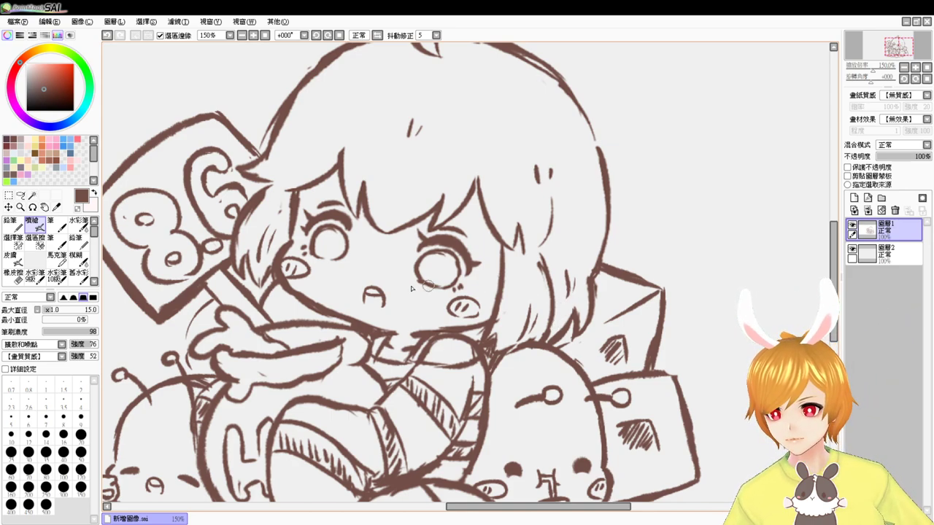
mouse_move(345, 373)
mouse_down()
mouse_move(394, 301)
mouse_move(386, 350)
mouse_up()
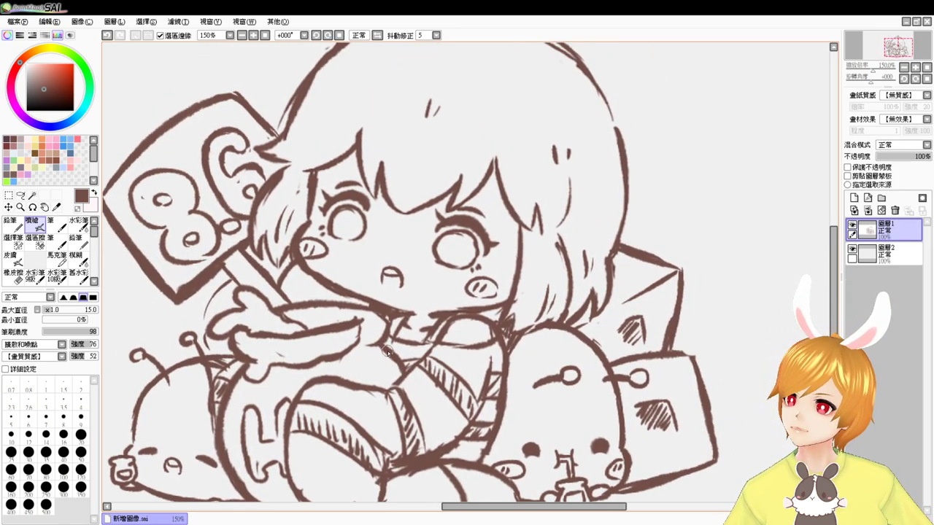
- Try curled strokes beside the sleepy creature's mouth and hatched round spots over its eyes, and undo them all
drag(388, 352, 469, 274)
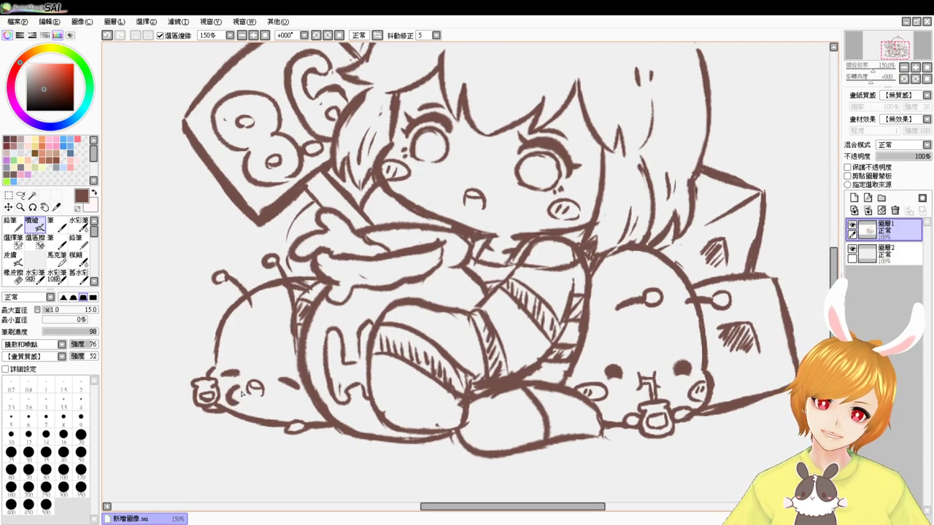
mouse_move(231, 398)
mouse_down()
mouse_move(272, 406)
mouse_move(265, 398)
mouse_up()
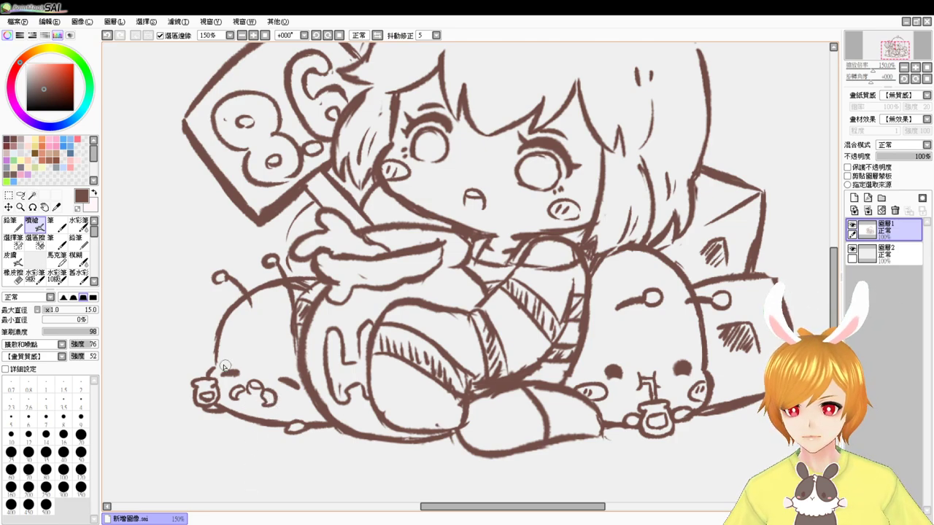
mouse_move(216, 358)
mouse_down()
mouse_move(227, 389)
mouse_move(228, 358)
mouse_move(236, 363)
mouse_move(230, 383)
mouse_move(233, 372)
mouse_move(294, 397)
mouse_move(271, 376)
mouse_move(299, 397)
mouse_move(285, 368)
mouse_move(299, 373)
mouse_move(281, 387)
mouse_up()
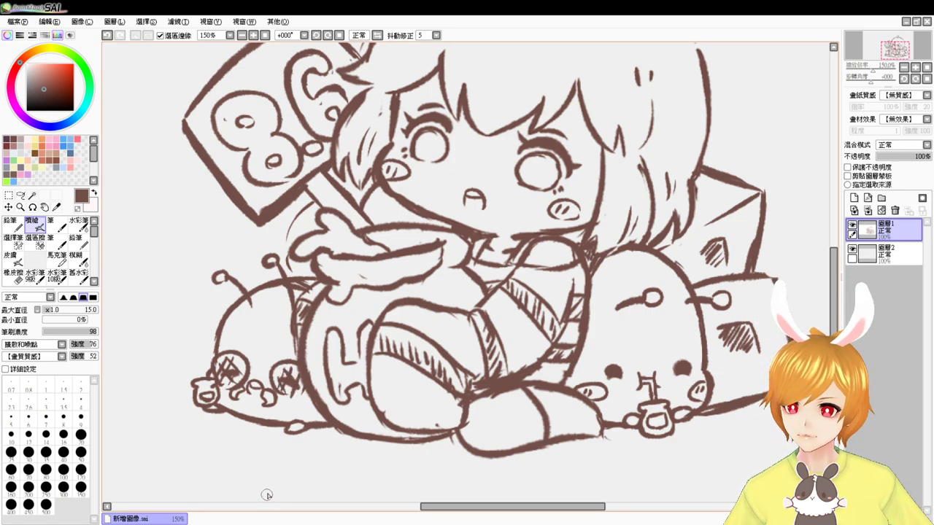
key(ctrl+z)
key(ctrl+z)
key(ctrl+z)
key(ctrl+z)
key(ctrl+z)
key(ctrl+z)
key(ctrl+z)
key(ctrl+z)
key(ctrl+z)
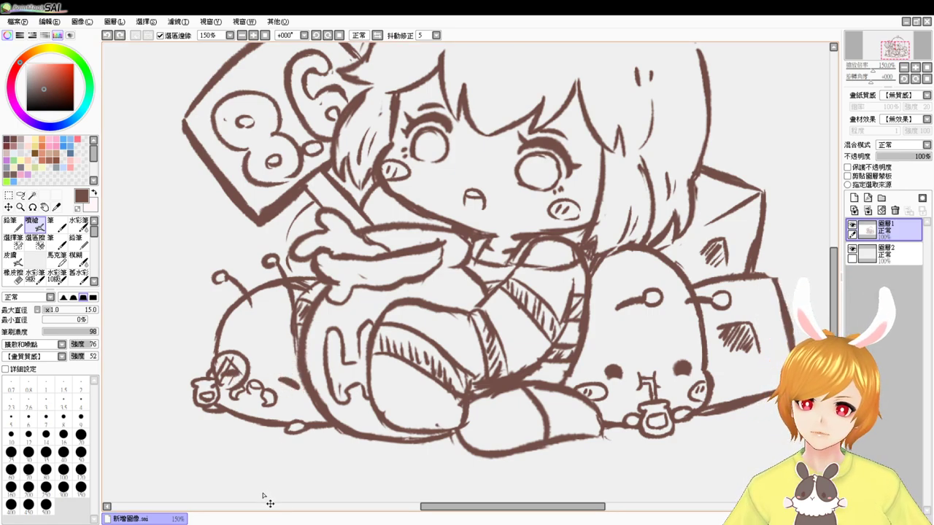
key(ctrl+z)
key(ctrl+z)
key(ctrl+z)
key(ctrl+z)
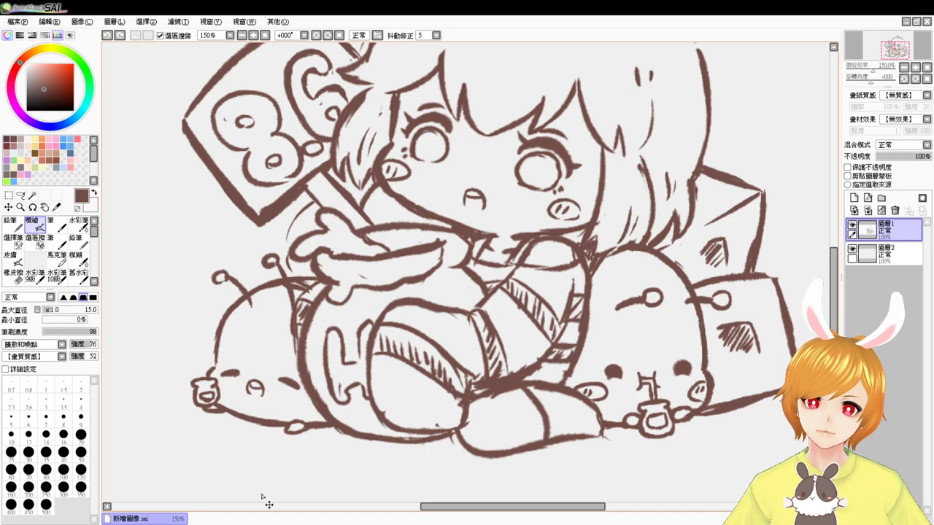
- Examine the sketch from the creatures and boxes up to the girl's head and hair tuft
drag(769, 369, 661, 439)
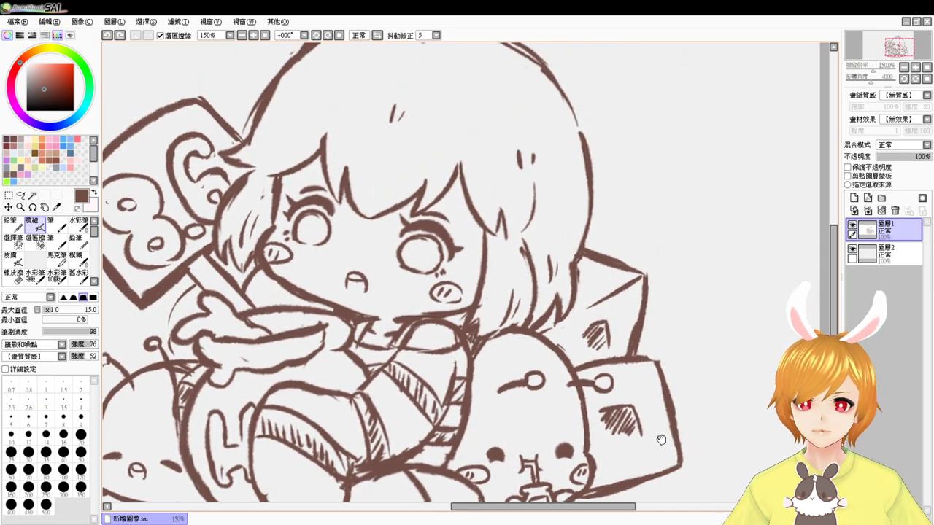
mouse_move(684, 401)
mouse_down()
mouse_move(676, 419)
mouse_move(747, 309)
mouse_move(727, 238)
mouse_up()
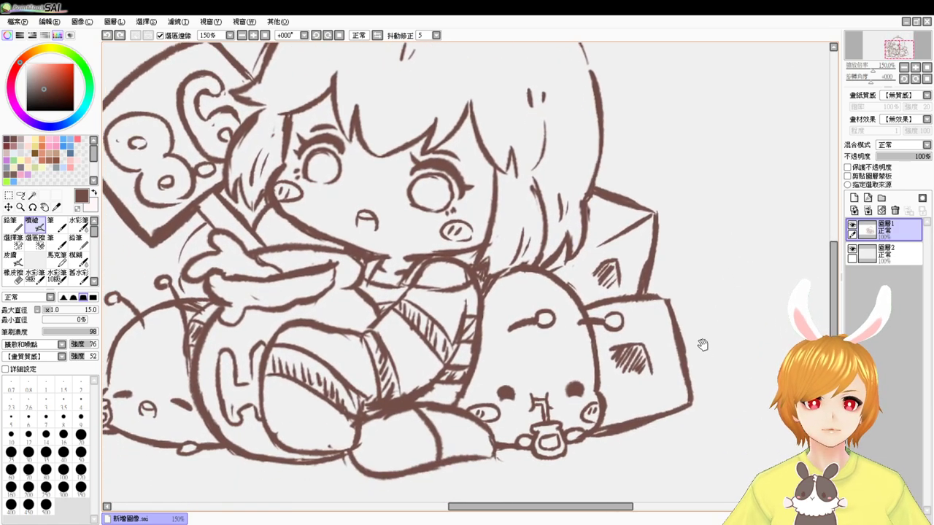
mouse_move(703, 344)
mouse_down()
mouse_move(750, 317)
mouse_move(750, 381)
mouse_move(746, 369)
mouse_move(769, 317)
mouse_move(746, 287)
mouse_up()
mouse_move(258, 292)
mouse_down()
mouse_move(256, 331)
mouse_move(260, 294)
mouse_move(262, 344)
mouse_move(262, 296)
mouse_move(280, 349)
mouse_up()
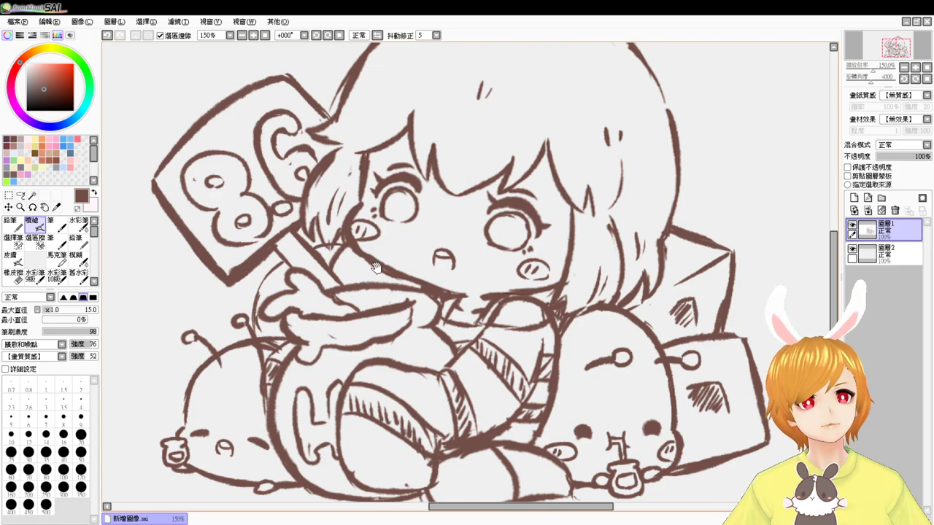
mouse_move(427, 183)
mouse_down()
mouse_move(382, 246)
mouse_move(392, 217)
mouse_move(372, 237)
mouse_move(355, 211)
mouse_move(369, 214)
mouse_up()
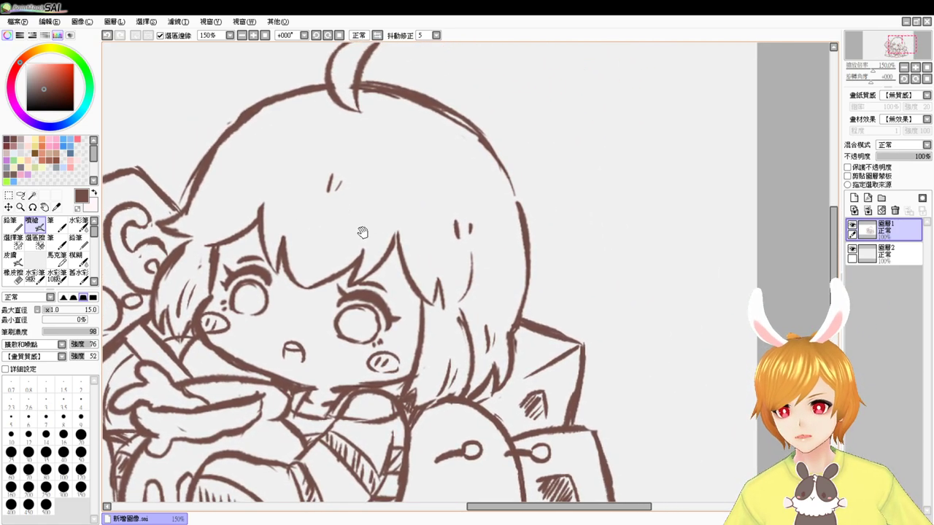
mouse_move(594, 247)
mouse_down()
mouse_move(596, 262)
mouse_move(590, 236)
mouse_move(614, 204)
mouse_move(611, 248)
mouse_up()
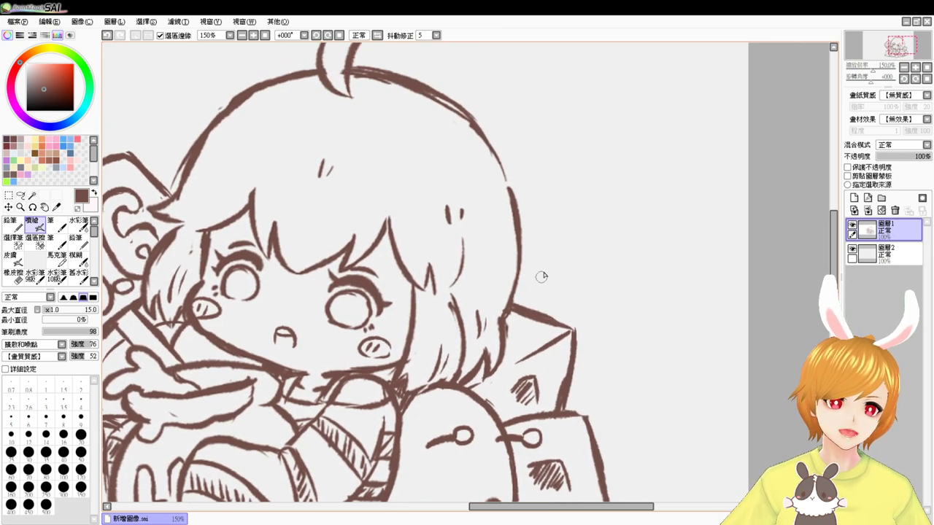
drag(586, 216, 584, 269)
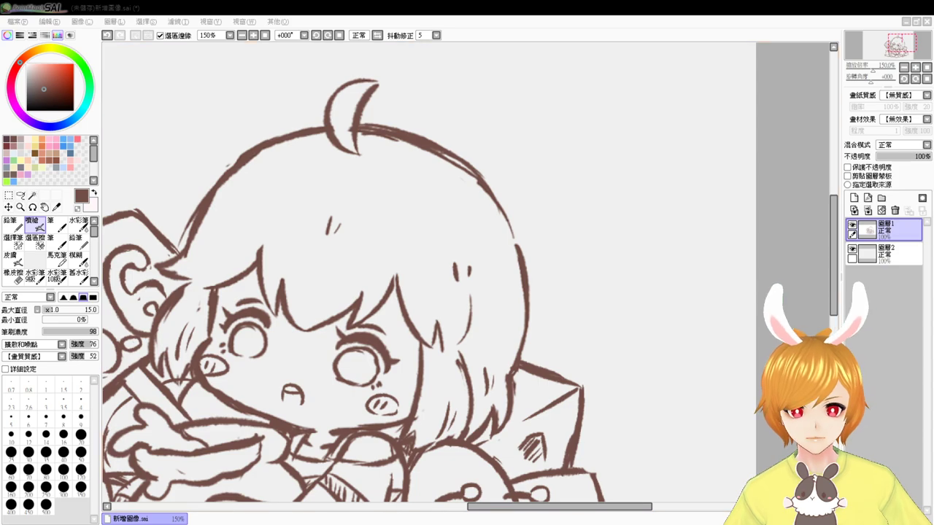
click(243, 36)
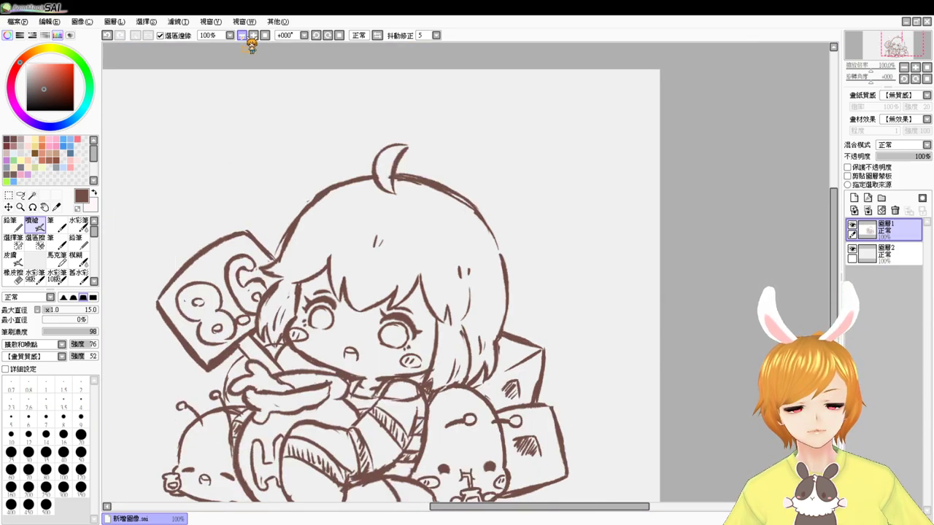
scroll(243, 36, up, 1)
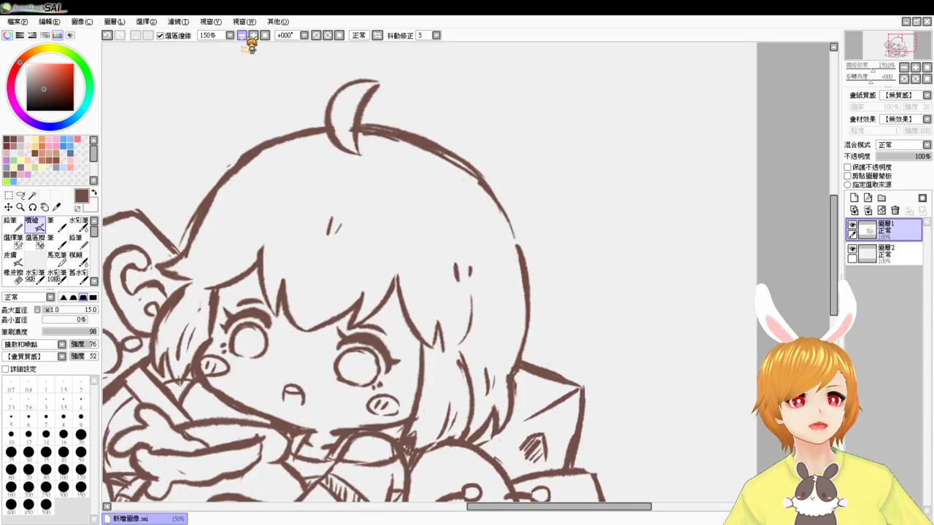
- Erase the faint arc below the "8.6" sign and draw a bold side edge for a barrel-like container behind the honey pot
drag(302, 356, 489, 202)
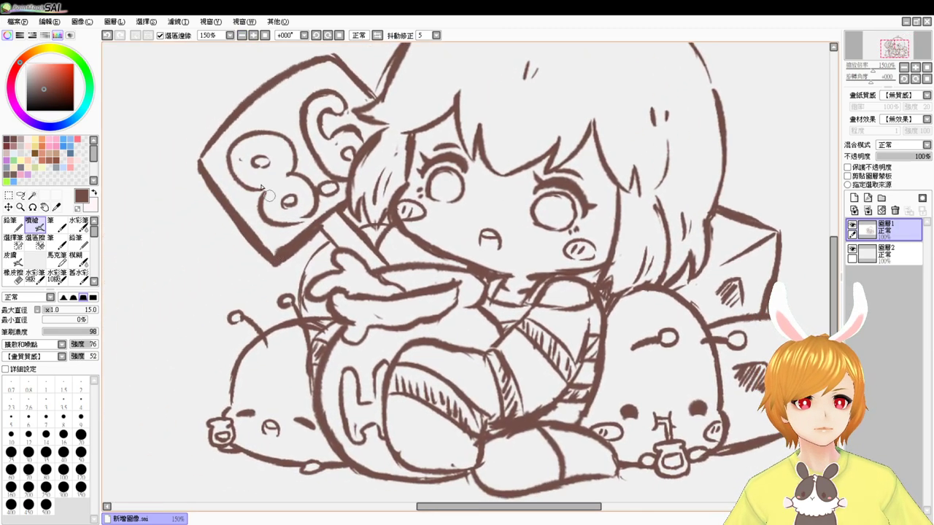
key(e)
mouse_move(326, 248)
mouse_down()
mouse_move(308, 263)
mouse_move(298, 295)
mouse_up()
key(e)
drag(277, 263, 275, 307)
drag(275, 271, 280, 324)
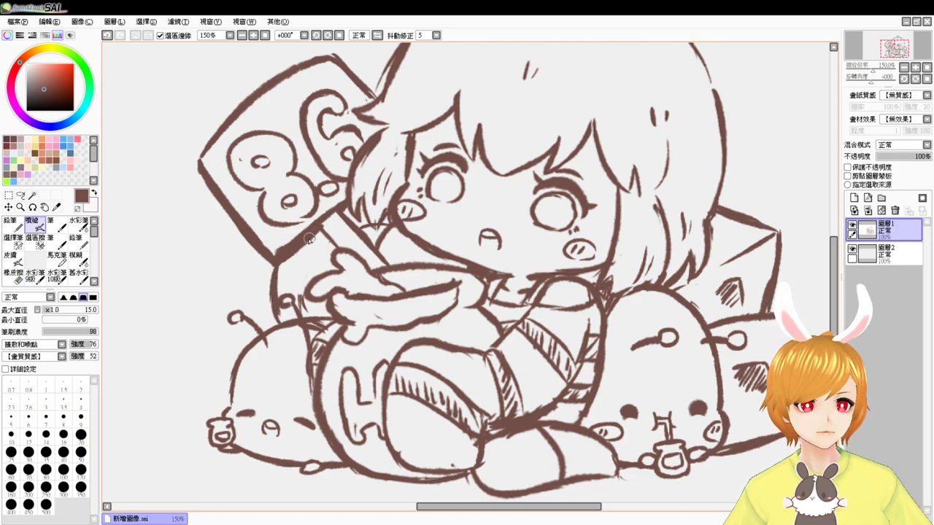
- Draw curved bands across the container below the sign and add a small hatched round spot beside the girl's hand
drag(277, 269, 315, 266)
key(ctrl+z)
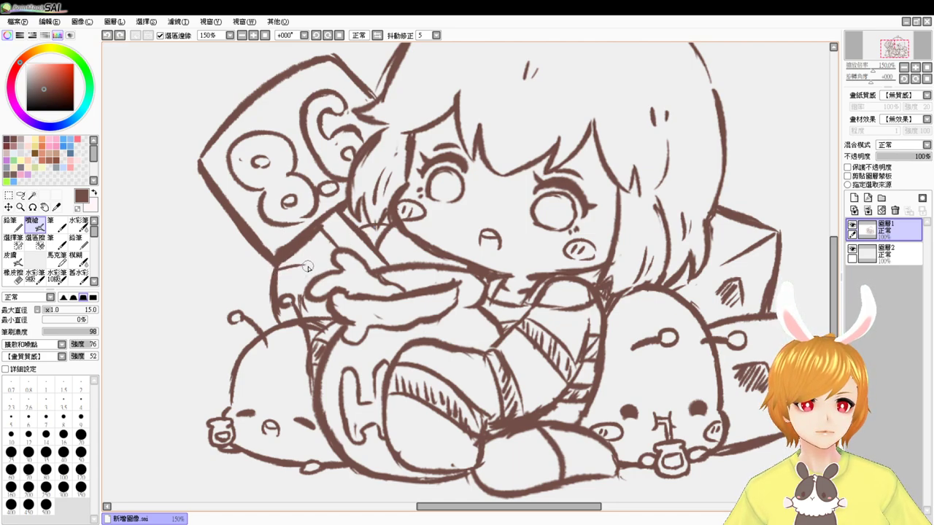
mouse_move(276, 270)
mouse_down()
mouse_move(316, 251)
mouse_move(321, 262)
mouse_move(313, 253)
mouse_up()
drag(311, 263, 320, 255)
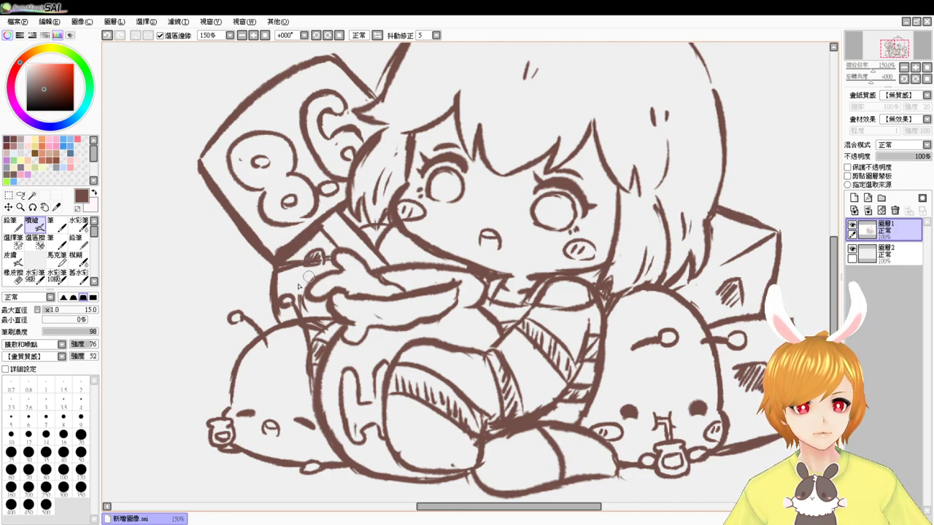
mouse_move(275, 289)
mouse_down()
mouse_move(309, 279)
mouse_move(280, 295)
mouse_move(298, 292)
mouse_up()
drag(347, 267, 330, 265)
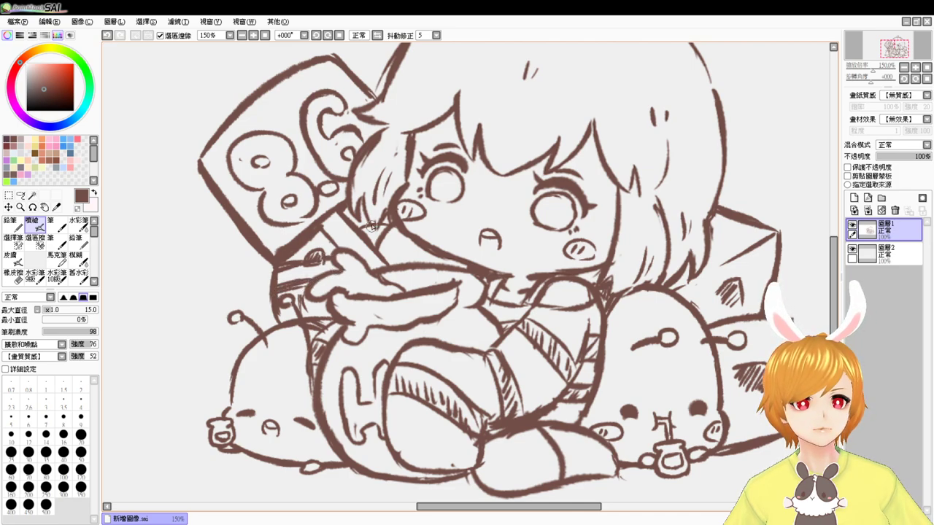
- Clean up the lines under the girl's side hair and draw the container's curved far side and bands beyond the sign's handle
key(e)
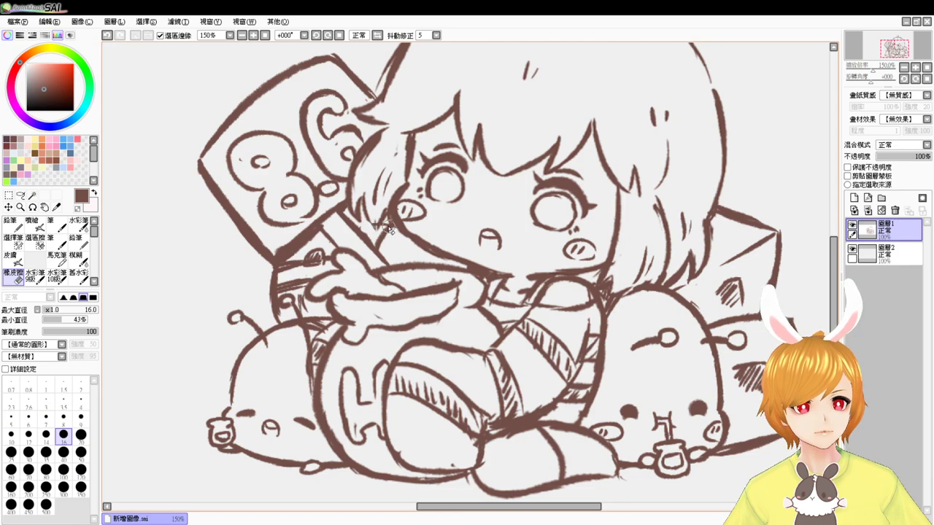
key(e)
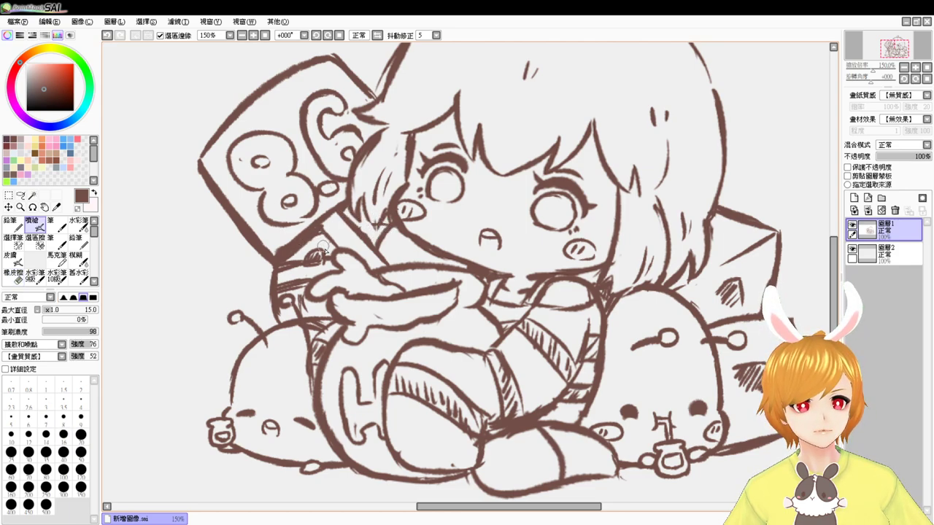
scroll(319, 266, up, 1)
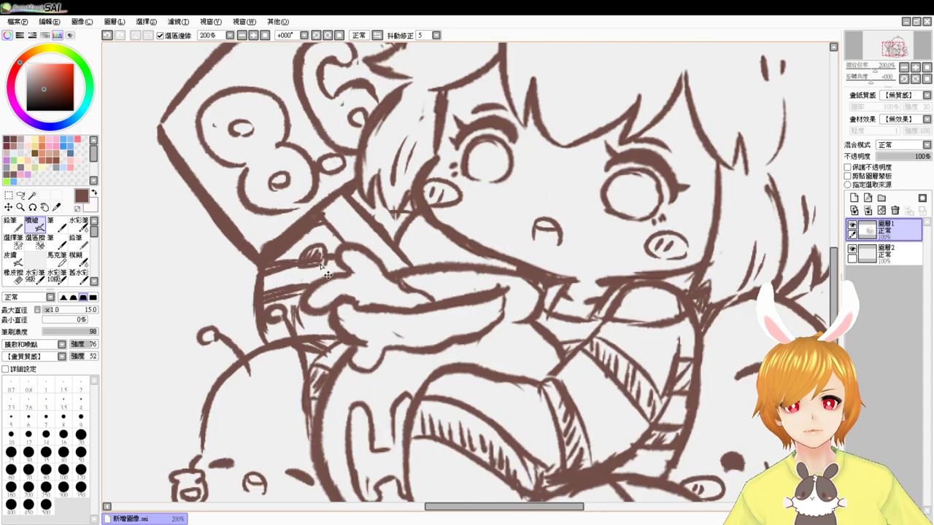
drag(478, 225, 486, 262)
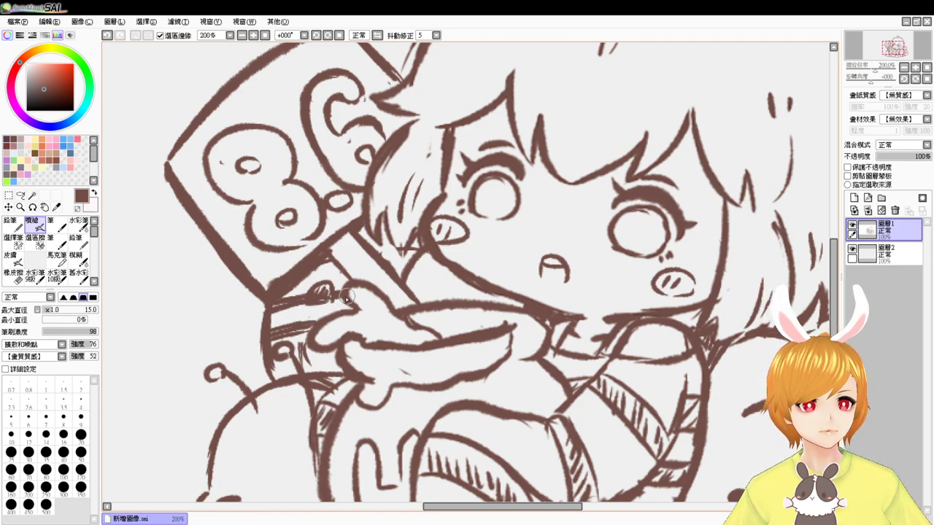
key(e)
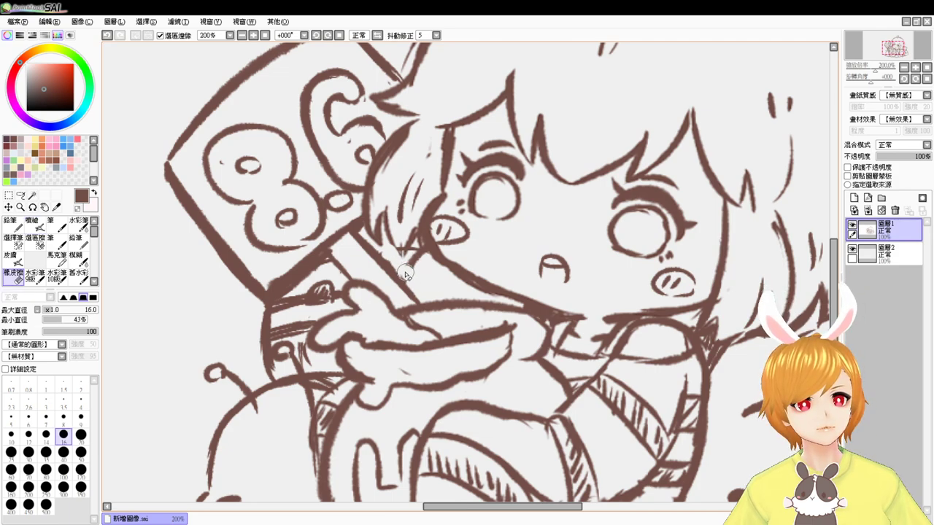
key(e)
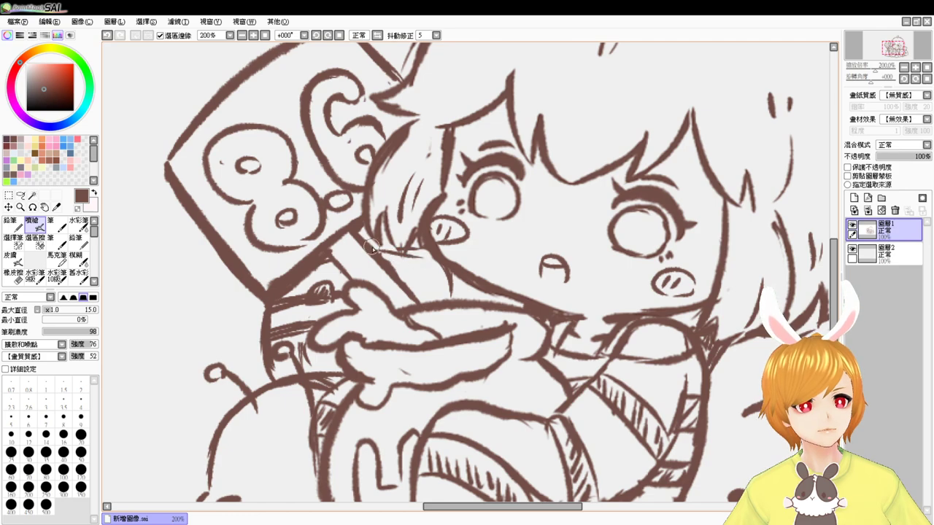
mouse_move(374, 247)
mouse_down()
mouse_move(447, 260)
mouse_move(403, 278)
mouse_move(443, 288)
mouse_move(397, 279)
mouse_move(451, 284)
mouse_up()
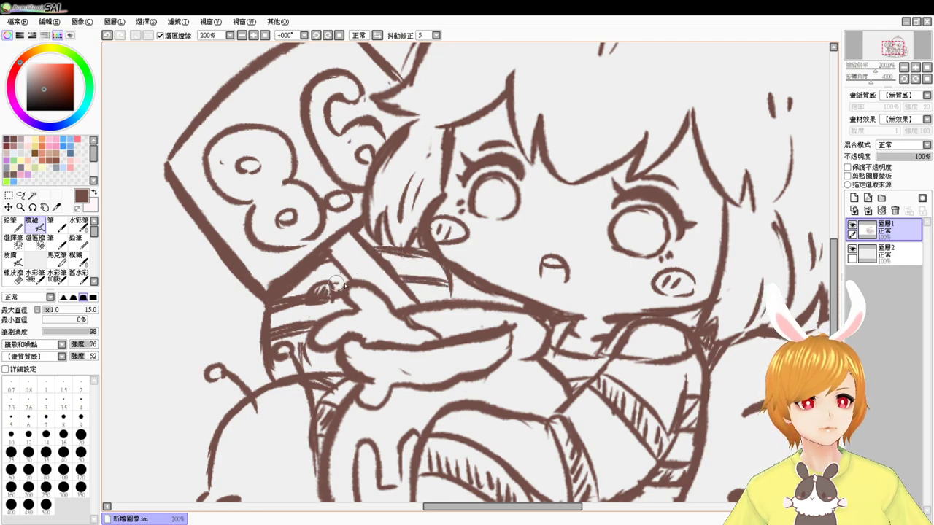
- Darken the container's round spot, thicken its far edge, and add a small wavy drip shape below the spot
mouse_move(335, 288)
mouse_down()
mouse_move(308, 291)
mouse_move(334, 279)
mouse_move(317, 282)
mouse_move(353, 296)
mouse_up()
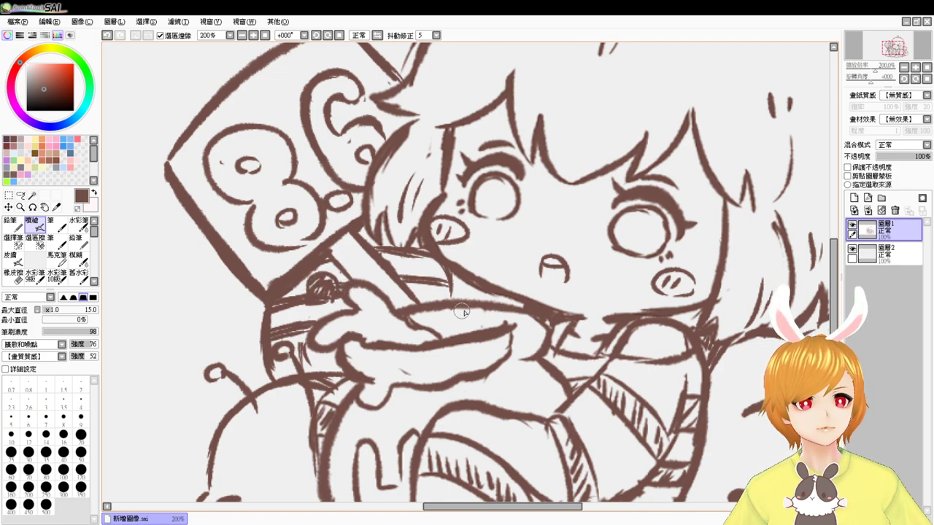
mouse_move(451, 277)
mouse_down()
mouse_move(400, 288)
mouse_move(449, 288)
mouse_move(424, 283)
mouse_move(426, 291)
mouse_move(403, 255)
mouse_up()
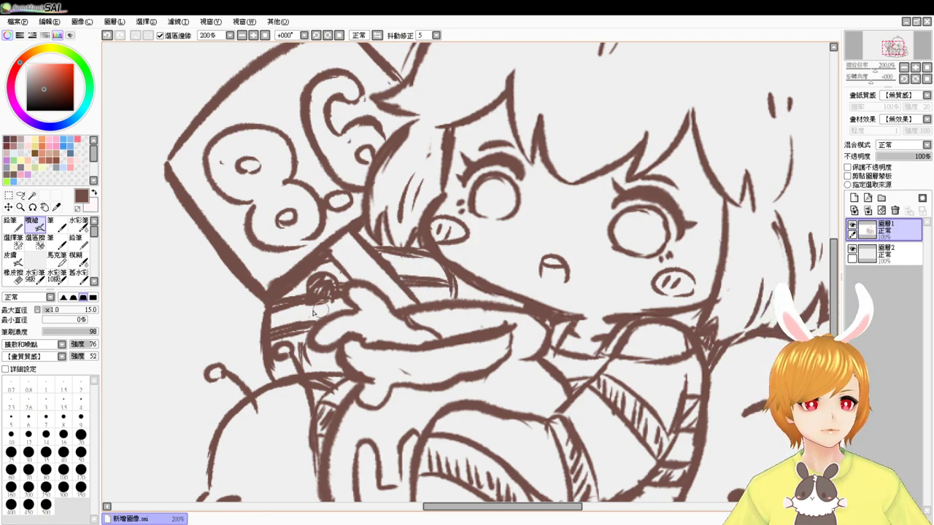
mouse_move(291, 306)
mouse_down()
mouse_move(308, 314)
mouse_move(347, 305)
mouse_up()
- Outline a rounded barrel-shaped ornament over the upper edge of the girl's hair, beside the hair tuft
click(253, 36)
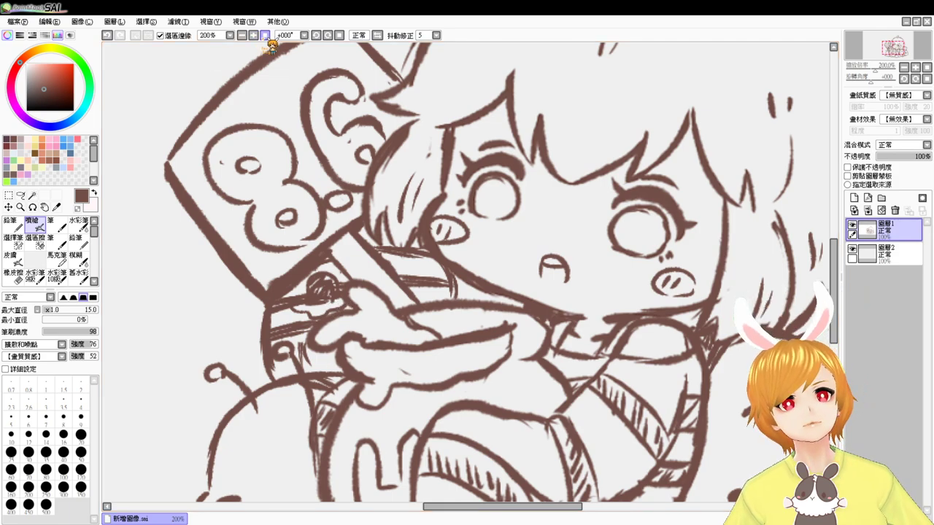
click(254, 37)
drag(726, 359, 555, 326)
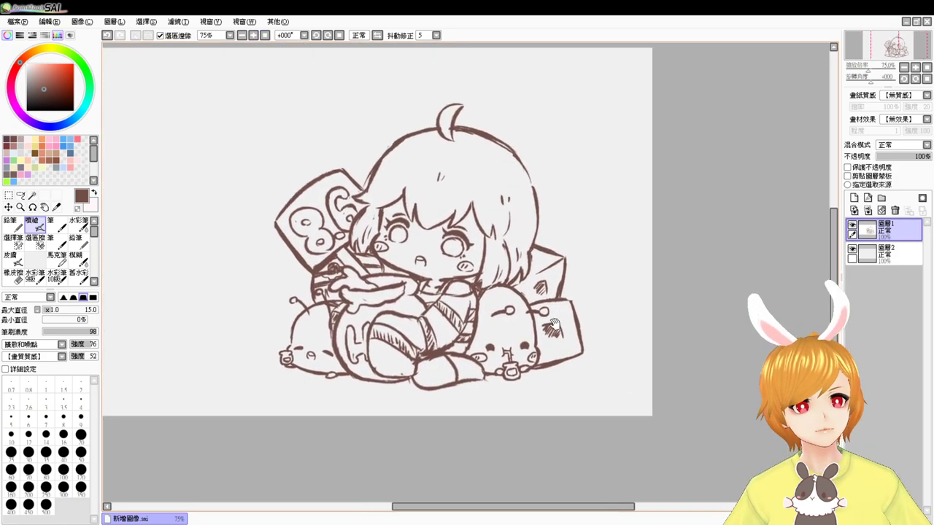
scroll(562, 333, up, 2)
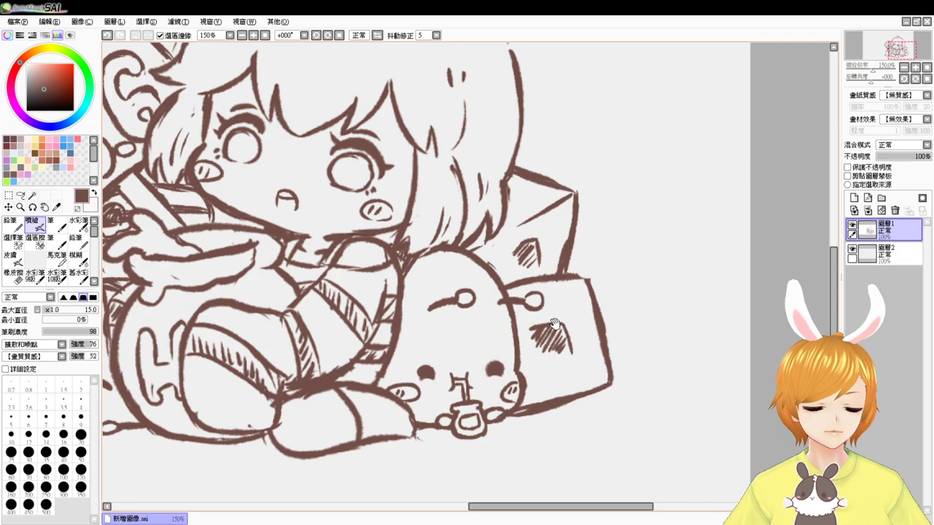
scroll(665, 355, up, 5)
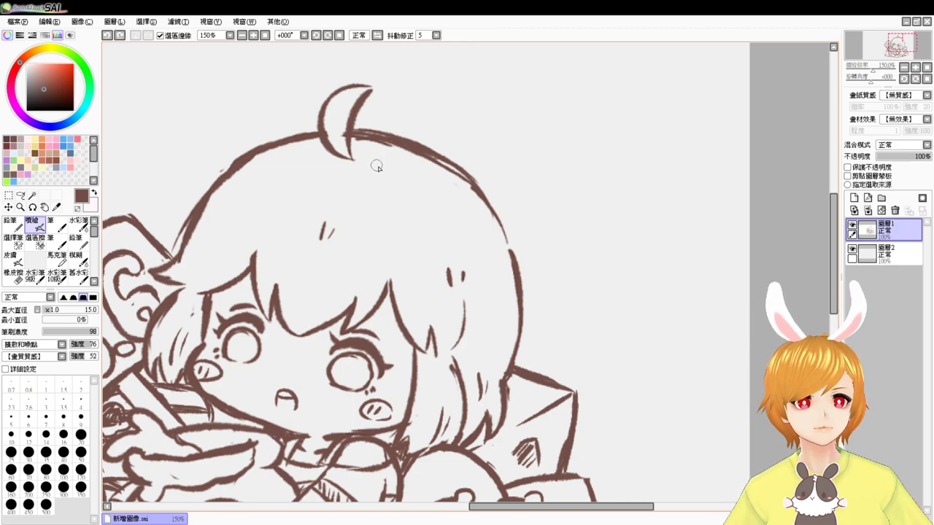
mouse_move(417, 124)
mouse_down()
mouse_move(402, 167)
mouse_move(418, 126)
mouse_move(504, 167)
mouse_up()
key(ctrl+z)
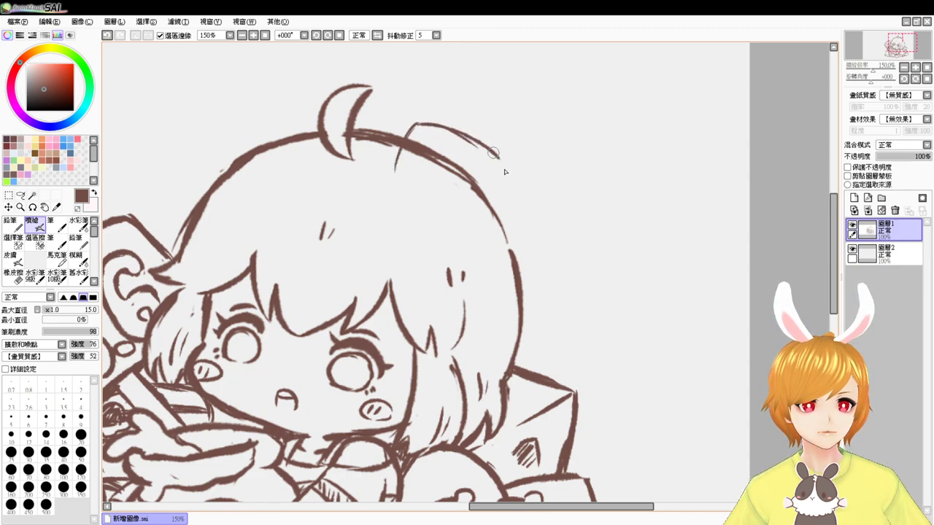
drag(397, 180, 475, 209)
drag(503, 165, 491, 211)
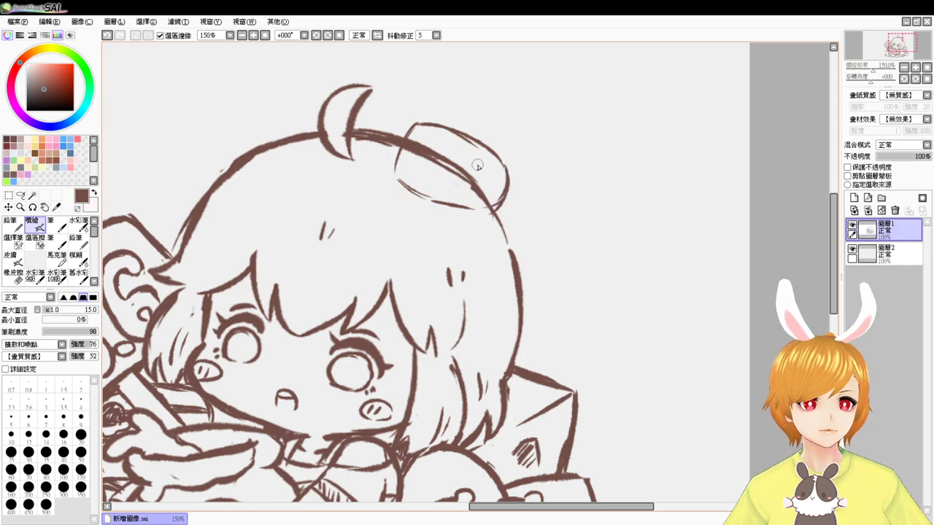
- Draw a curved band line across the barrel-shaped hair ornament and erase the head outline running through it
drag(464, 150, 444, 192)
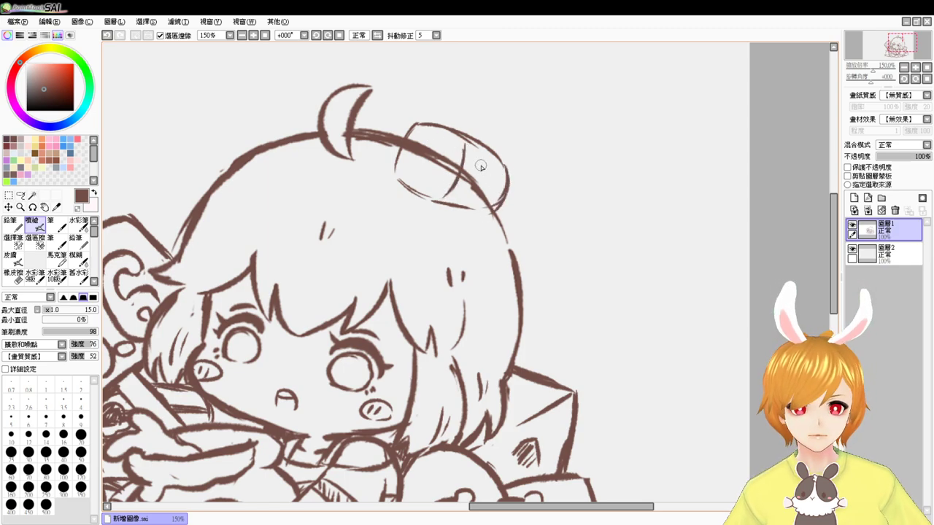
key(e)
mouse_move(412, 142)
mouse_down()
mouse_move(413, 162)
mouse_move(423, 148)
mouse_move(438, 173)
mouse_move(451, 169)
mouse_move(481, 195)
mouse_up()
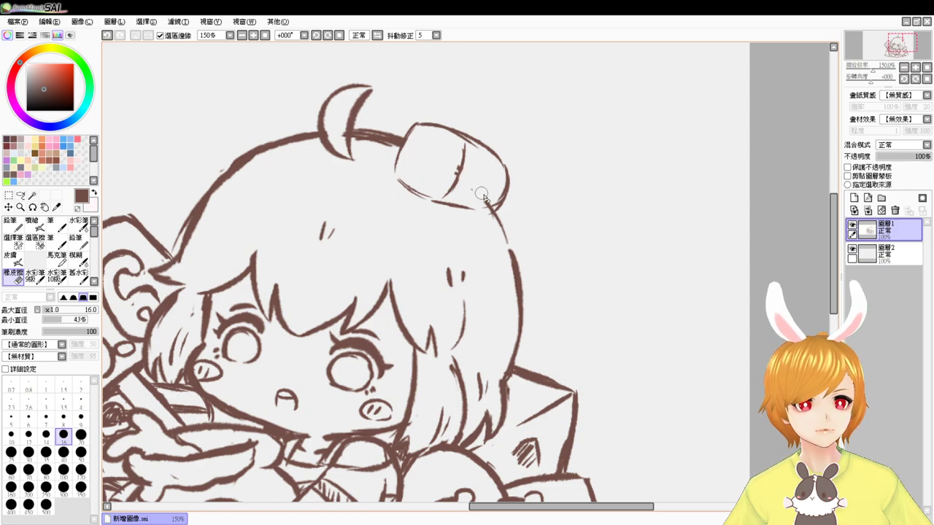
- Add two small filled antennae on the ornament's upper edge and two dark dot eyes on its front section
key(v)
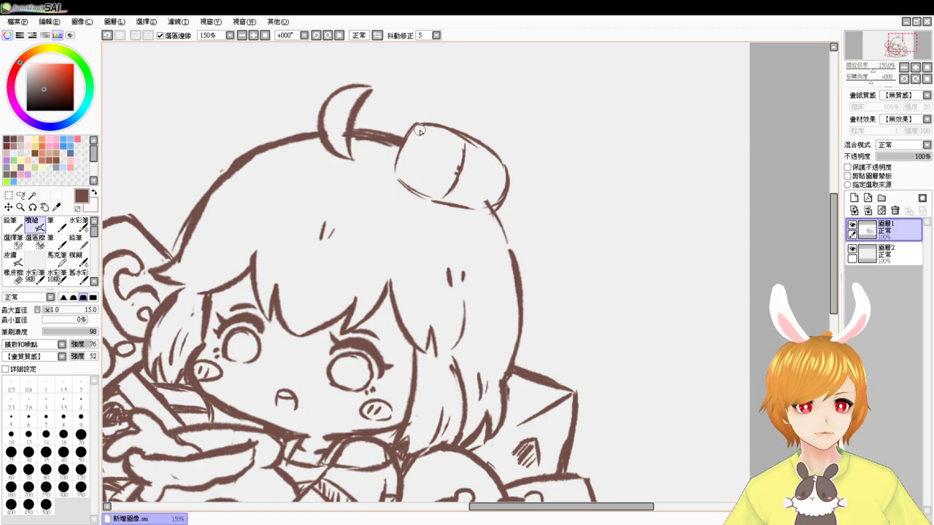
mouse_move(419, 131)
mouse_down()
mouse_move(451, 123)
mouse_move(413, 108)
mouse_move(416, 124)
mouse_move(448, 134)
mouse_up()
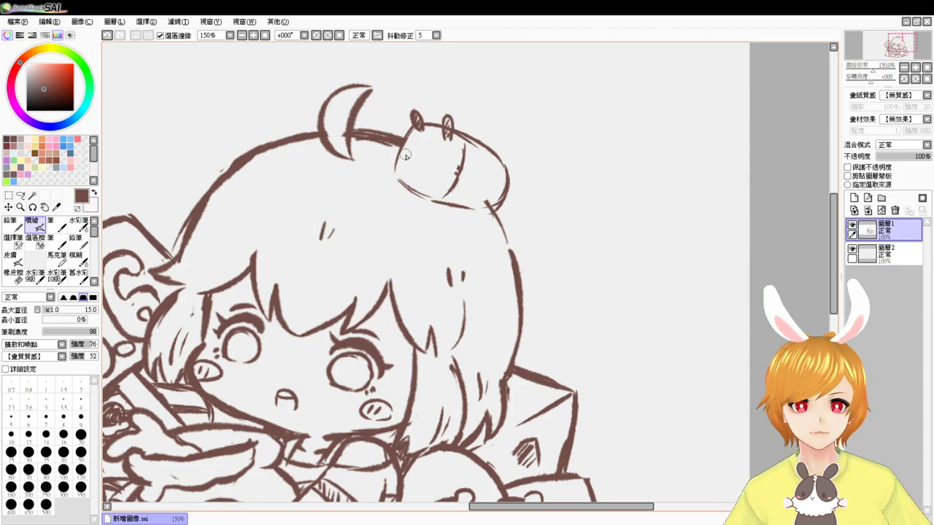
drag(404, 155, 414, 161)
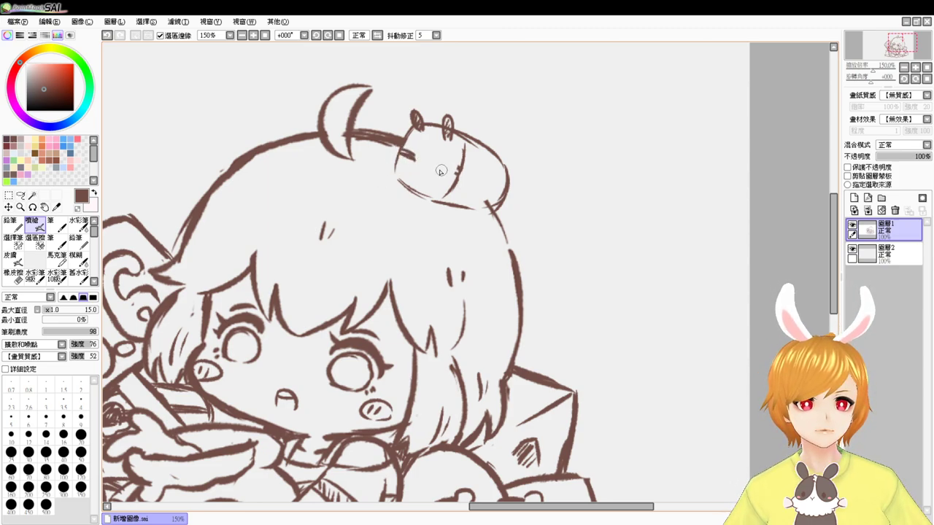
key(ctrl+z)
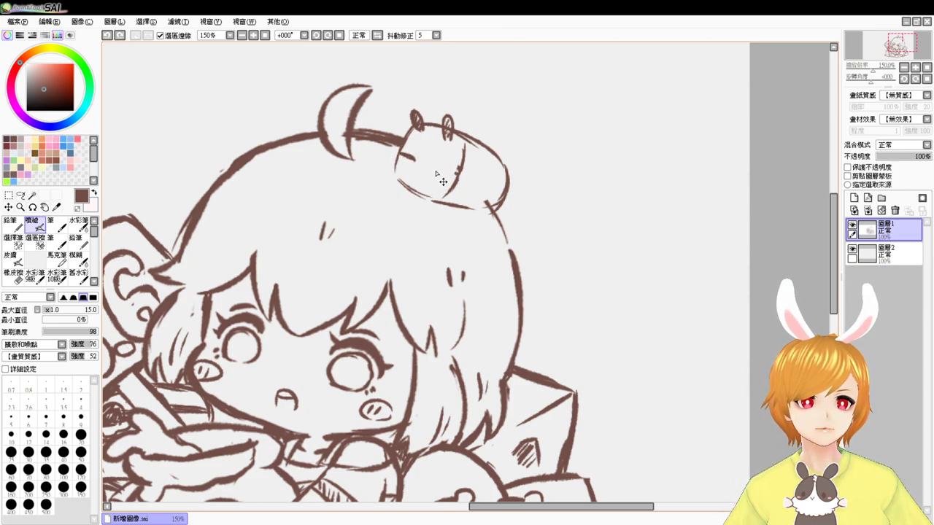
key(ctrl+z)
drag(407, 151, 406, 156)
key(ctrl+z)
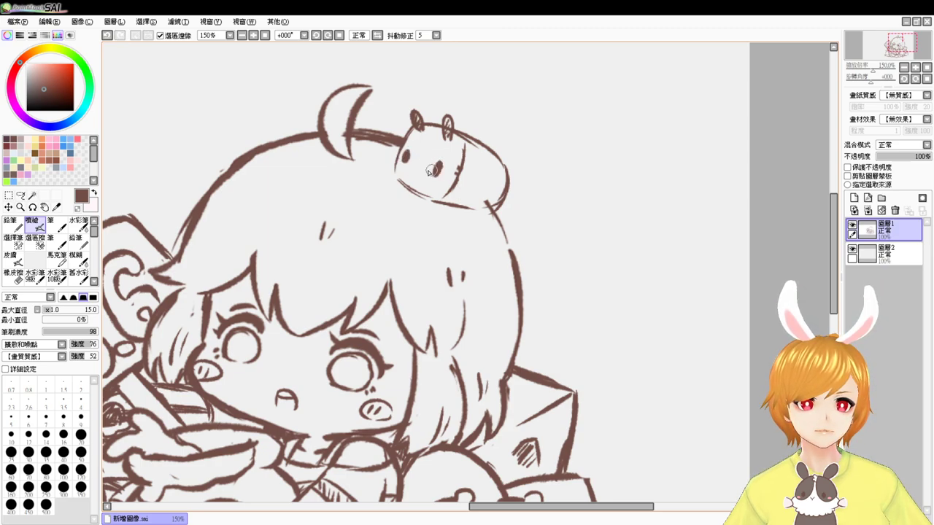
key(ctrl+z)
drag(405, 154, 408, 162)
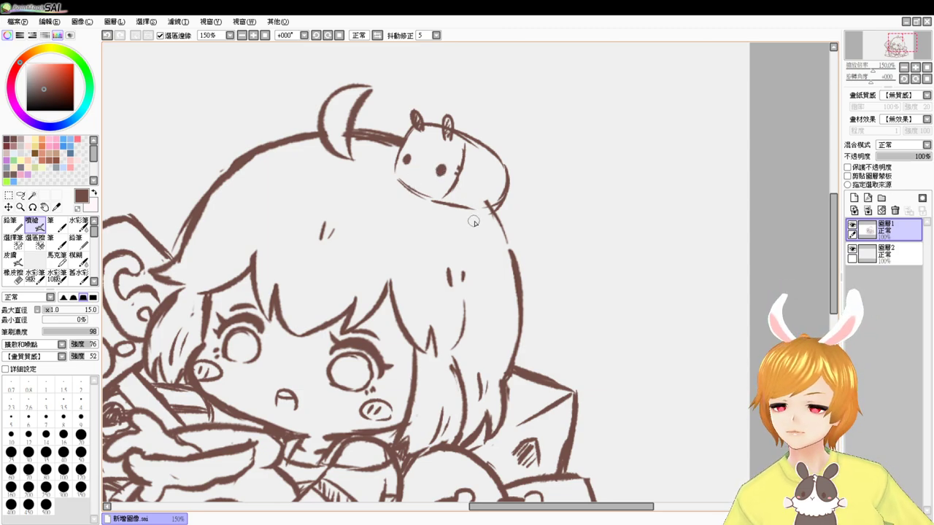
- Draw two small loop-shaped wings on the bee ornament's back and a second curved stripe line behind its face
key(e)
mouse_move(456, 162)
mouse_down()
mouse_move(453, 177)
mouse_move(475, 138)
mouse_move(482, 146)
mouse_move(472, 146)
mouse_move(468, 119)
mouse_move(465, 188)
mouse_up()
key(b)
key(ctrl+z)
key(ctrl+z)
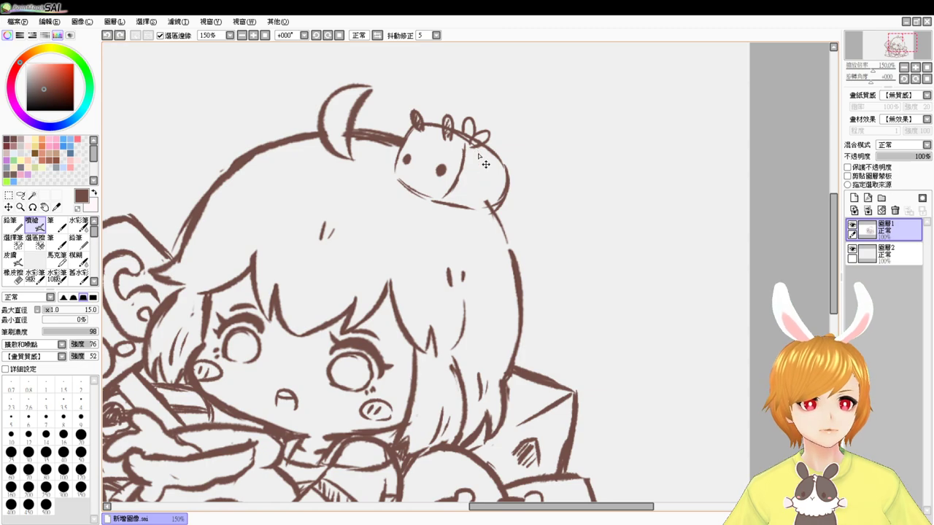
drag(478, 151, 467, 193)
key(ctrl+z)
key(ctrl+z)
drag(478, 151, 455, 201)
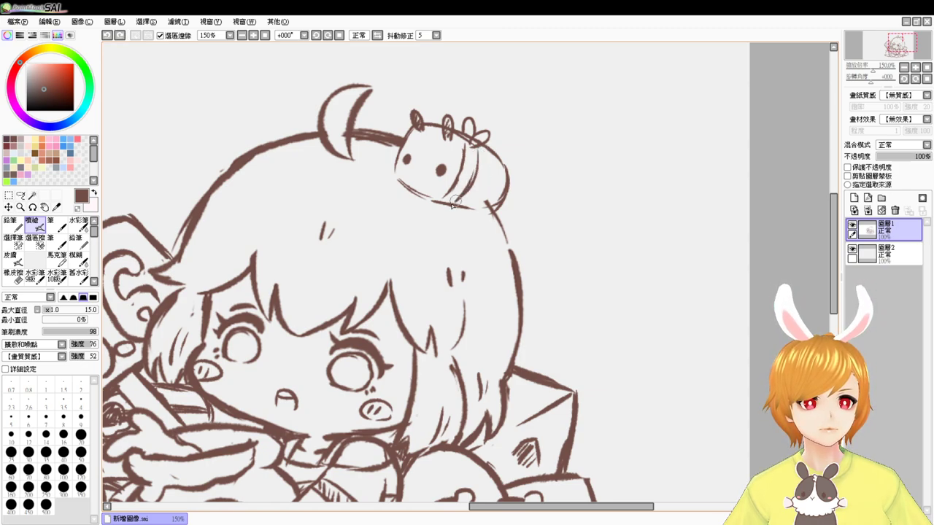
- Hatch dark curved stripes across the bee ornament's rear body and trim and redraw its far end
drag(484, 151, 454, 201)
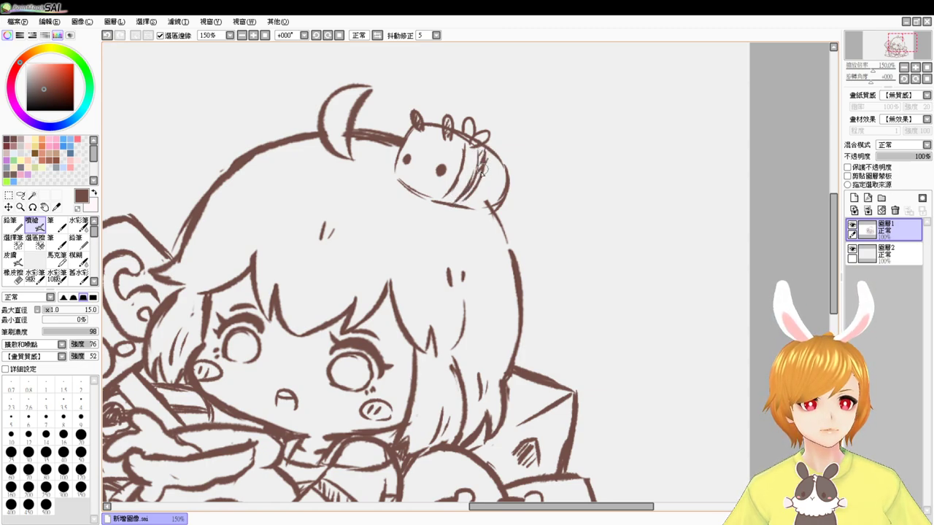
drag(482, 169, 464, 199)
drag(494, 162, 486, 207)
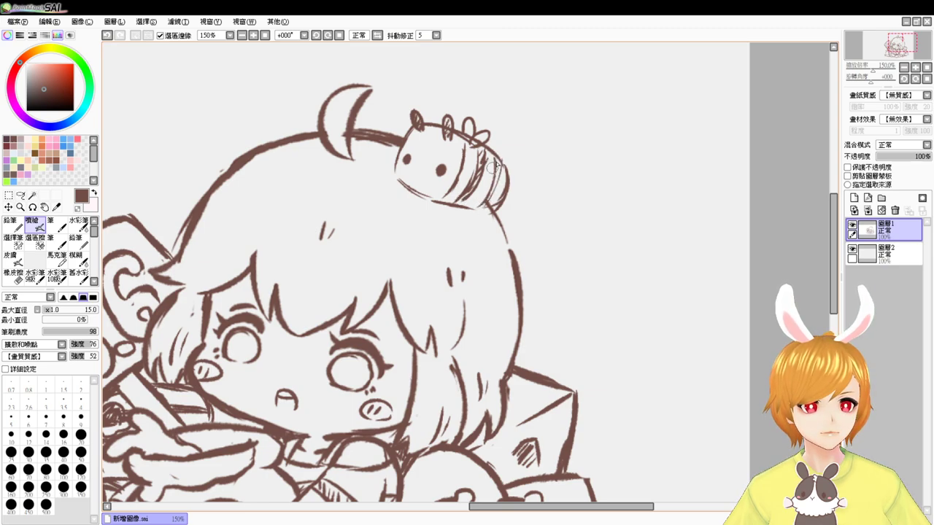
drag(501, 175, 474, 218)
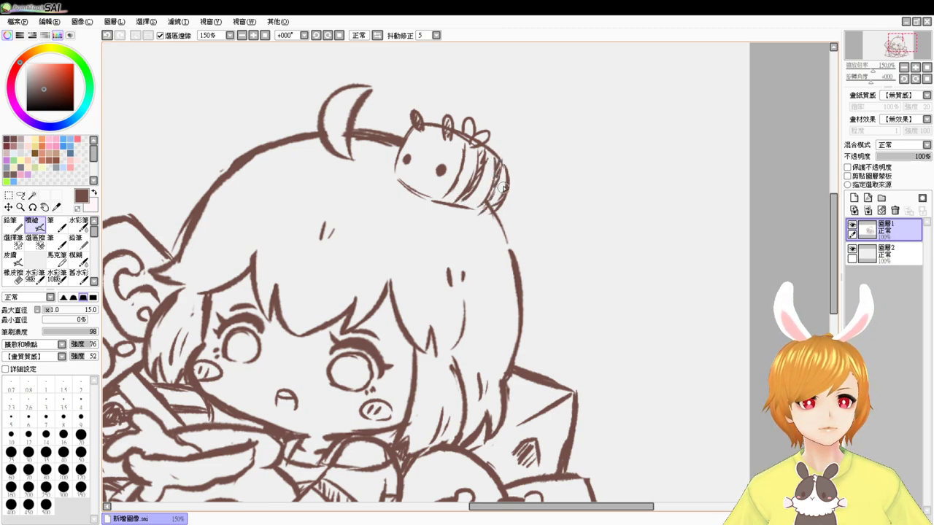
key(e)
drag(507, 169, 502, 196)
key(b)
drag(503, 161, 489, 203)
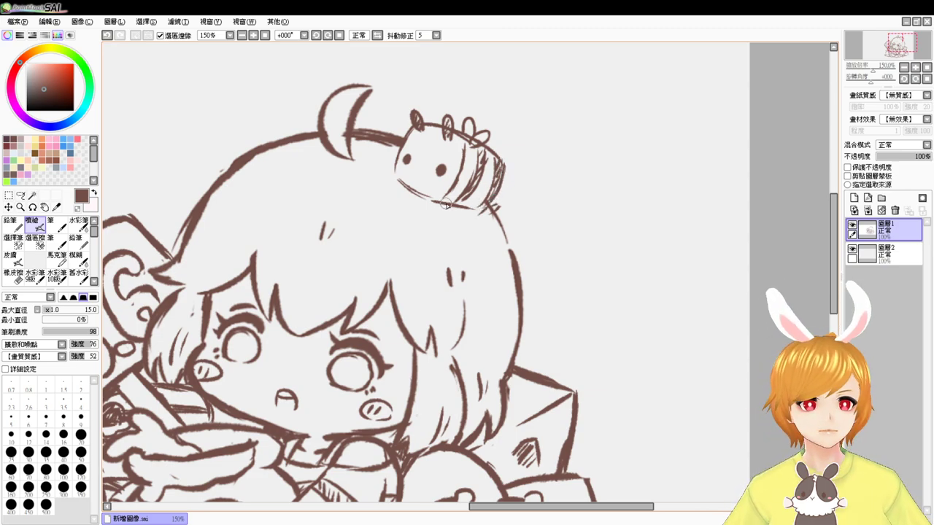
- Enlarge the bee ornament's eyes into outlined dark ovals with highlights and add small hatched blush marks below them
mouse_move(406, 146)
mouse_down()
mouse_move(448, 154)
mouse_move(433, 170)
mouse_move(447, 174)
mouse_move(452, 158)
mouse_move(447, 184)
mouse_up()
mouse_move(407, 149)
mouse_down()
mouse_move(438, 176)
mouse_move(447, 165)
mouse_move(447, 175)
mouse_up()
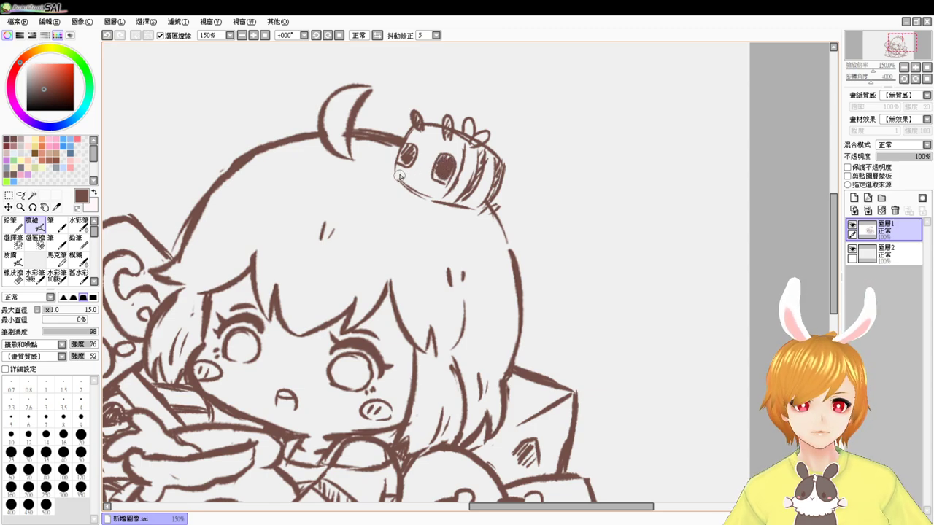
mouse_move(407, 149)
mouse_down()
mouse_move(442, 160)
mouse_move(417, 200)
mouse_move(416, 176)
mouse_move(413, 186)
mouse_move(401, 182)
mouse_move(396, 165)
mouse_move(395, 174)
mouse_move(449, 194)
mouse_move(392, 179)
mouse_up()
key(e)
key(v)
key(ctrl+z)
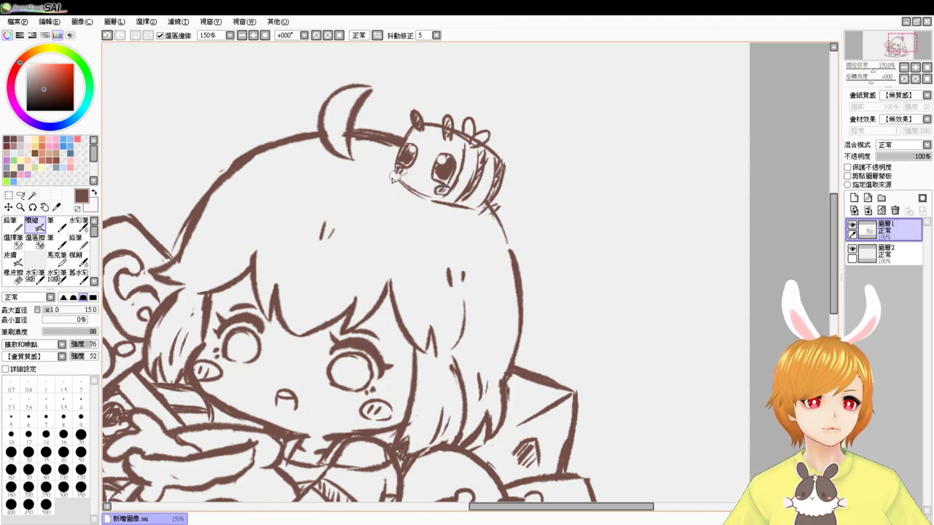
- Erase the left blob creature's ball-tipped antenna and draw two short, thick hatched antennae on its head
click(266, 35)
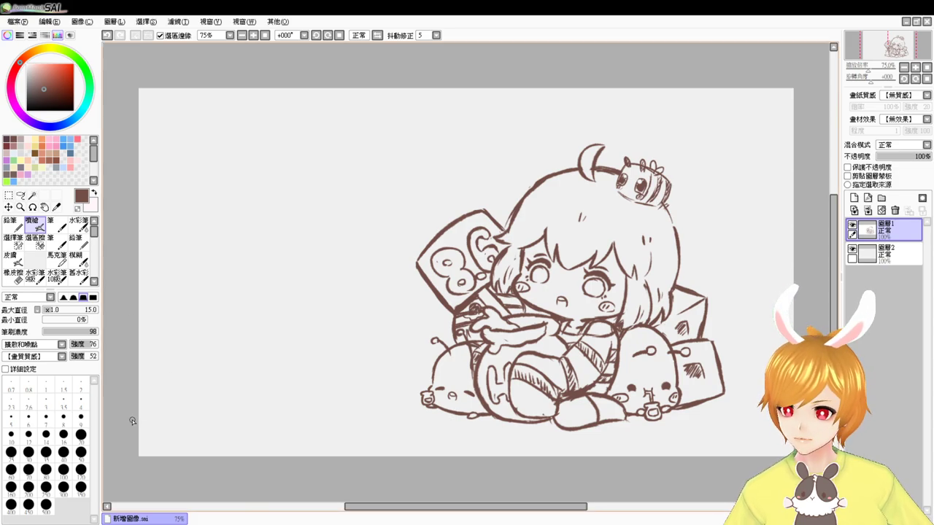
scroll(132, 421, up, 1)
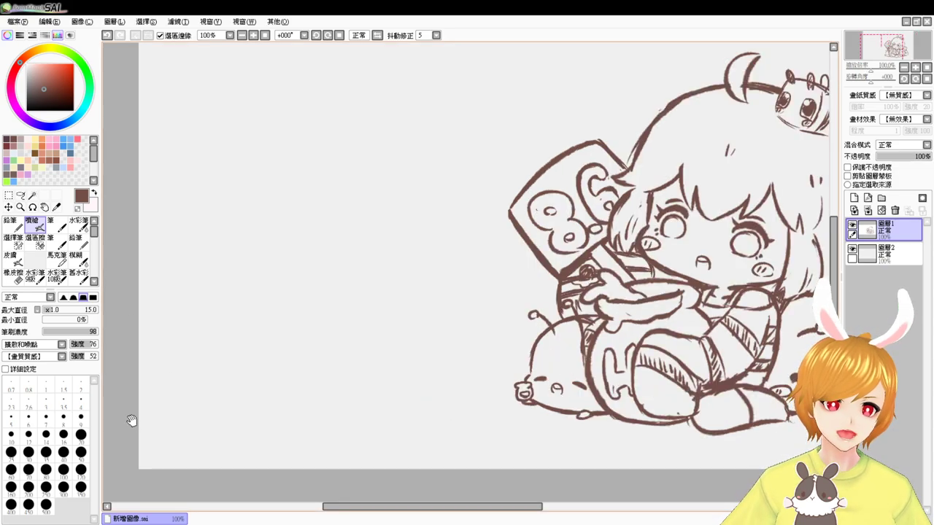
mouse_move(638, 426)
mouse_down()
mouse_move(414, 382)
mouse_move(382, 430)
mouse_up()
drag(613, 361, 595, 349)
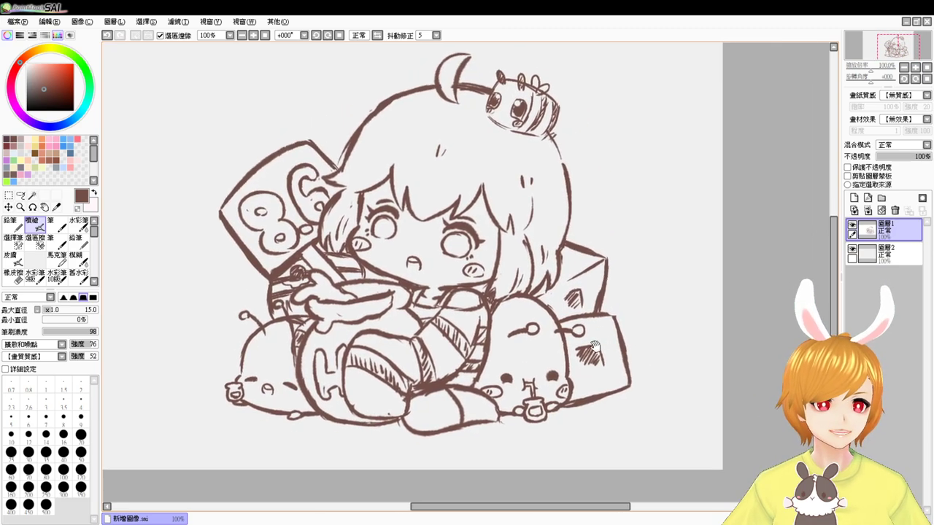
scroll(601, 356, up, 1)
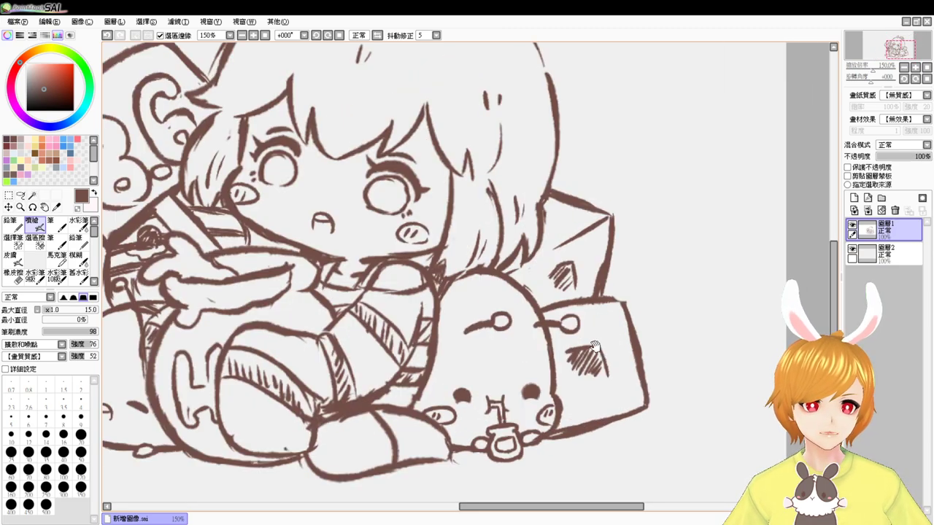
drag(595, 348, 733, 294)
key(e)
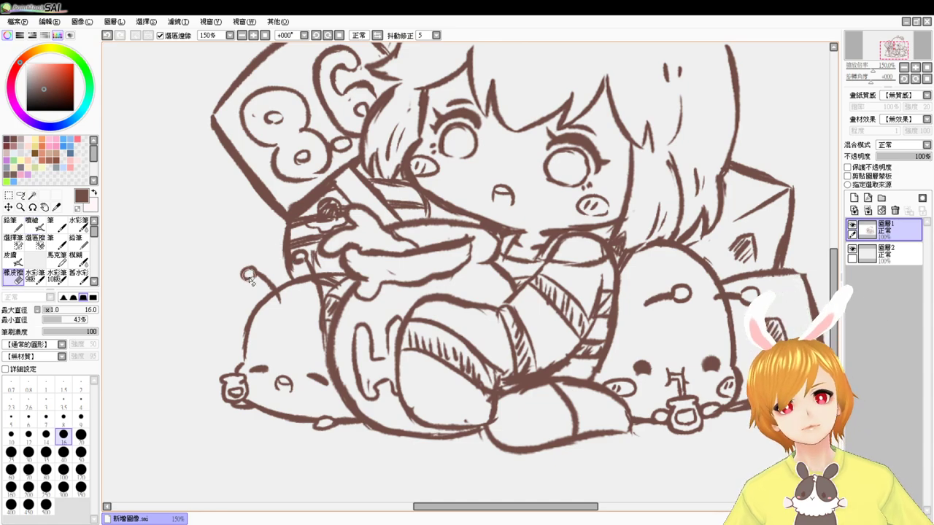
drag(254, 271, 248, 280)
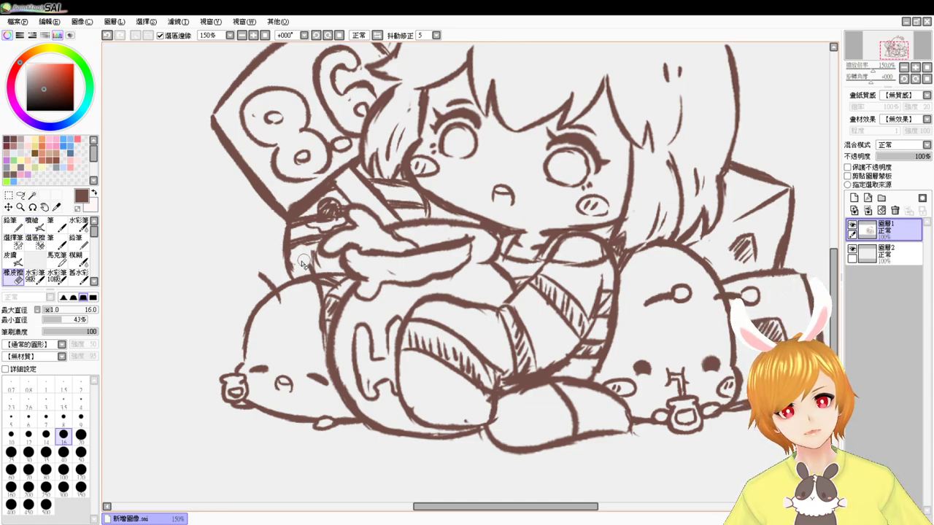
key(v)
drag(259, 281, 275, 302)
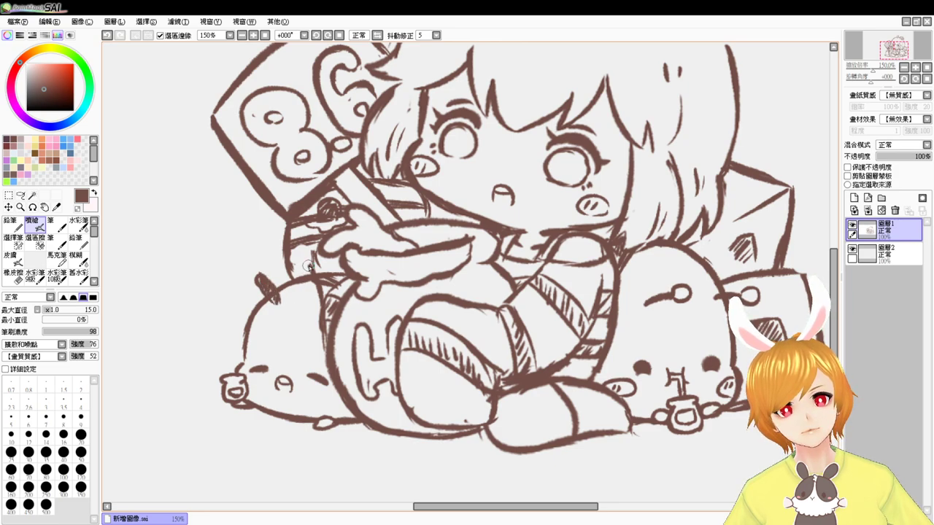
drag(312, 283, 321, 301)
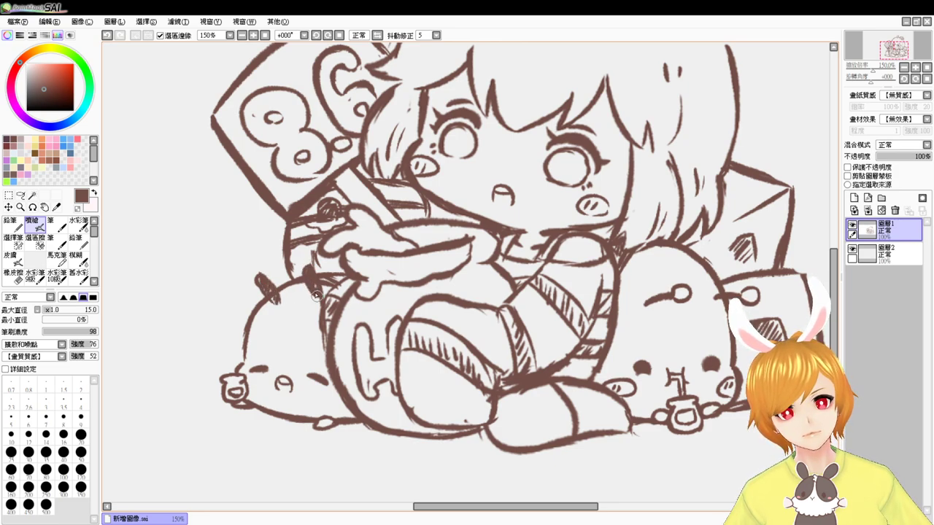
drag(283, 264, 296, 283)
- Erase and redraw the curved bands on the container between the girl's hand and the left blob creature
drag(590, 346, 548, 332)
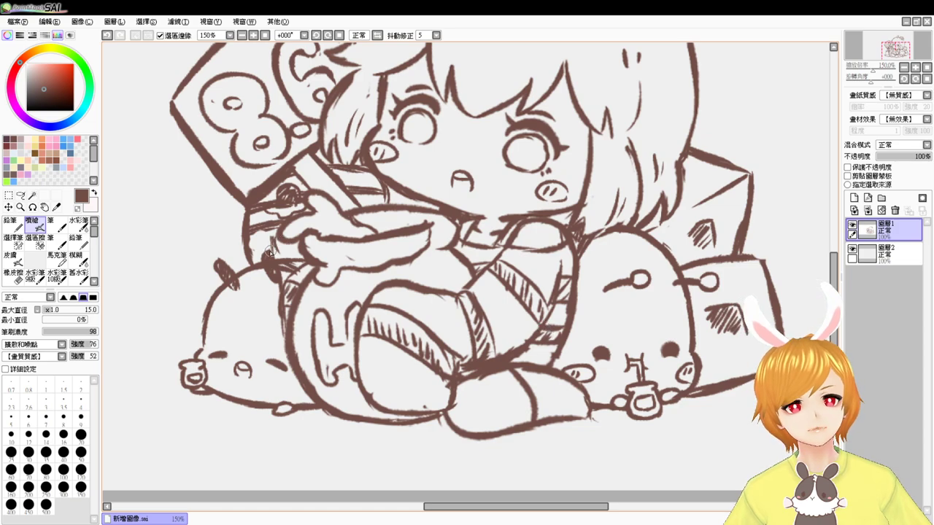
mouse_move(251, 233)
mouse_down()
mouse_move(274, 227)
mouse_move(272, 253)
mouse_up()
key(e)
key(b)
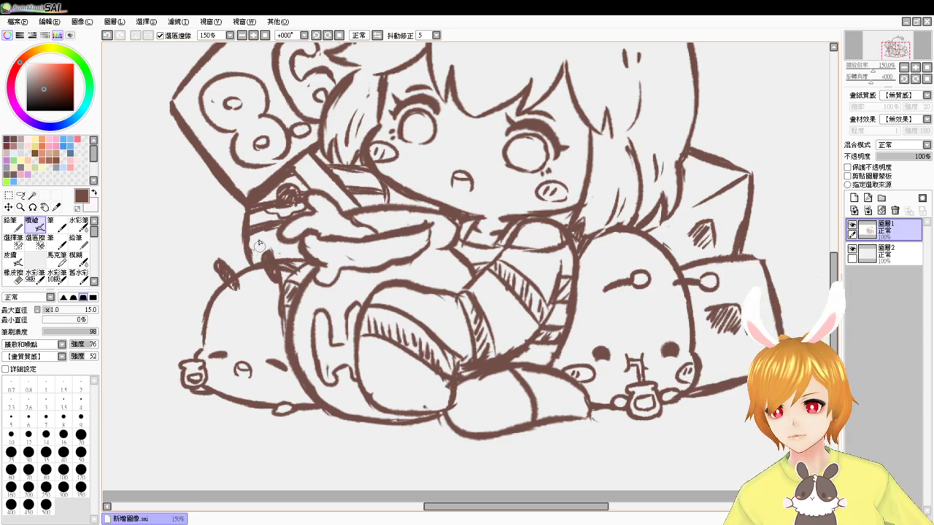
key(e)
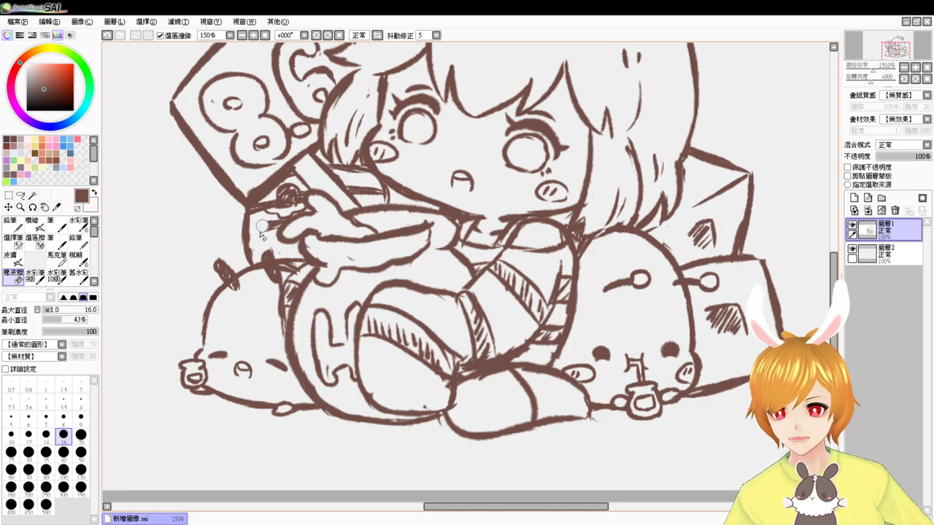
key(v)
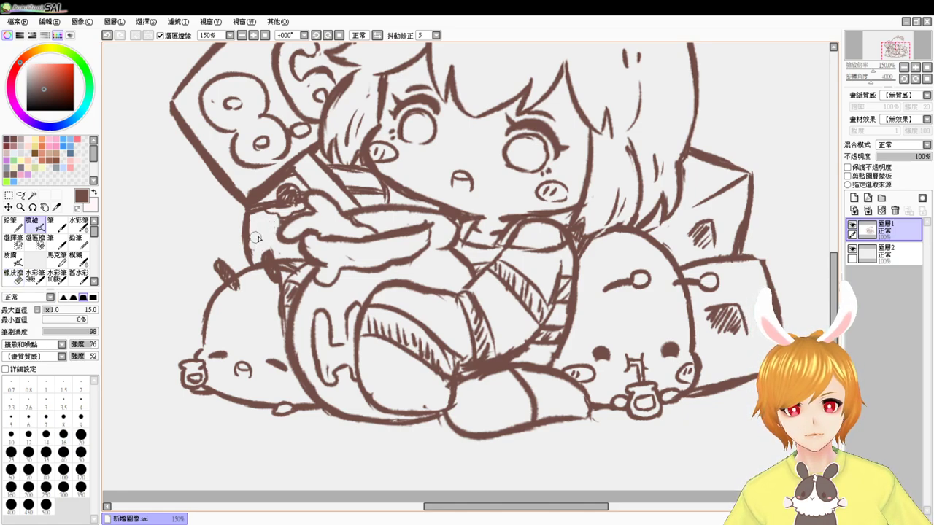
mouse_move(247, 241)
mouse_down()
mouse_move(281, 234)
mouse_move(246, 246)
mouse_move(298, 240)
mouse_up()
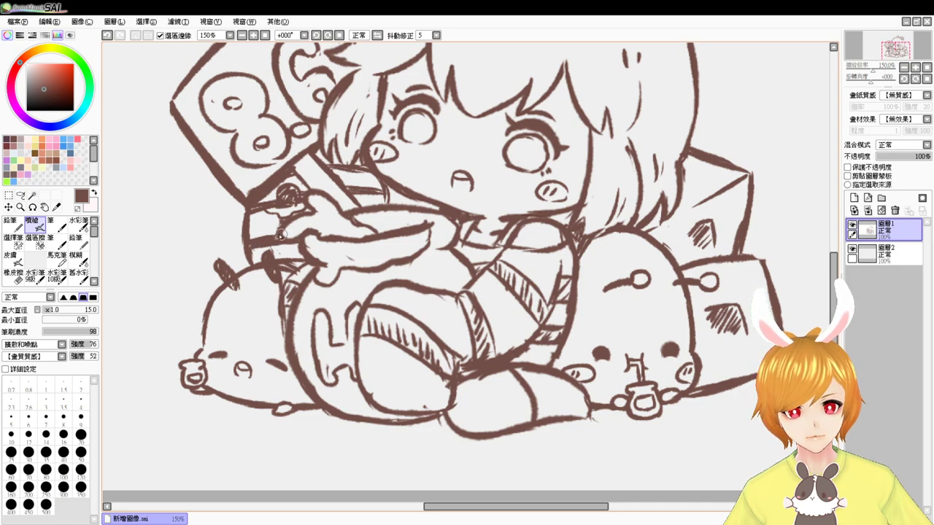
- Erase the dark hatching inside the round spot beside the girl's hand, leaving only its outline
key(e)
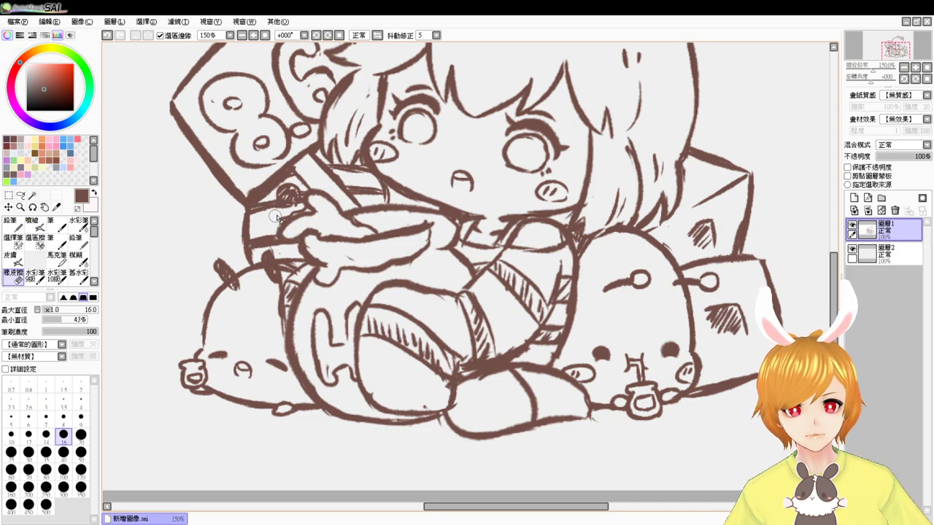
key(v)
key(e)
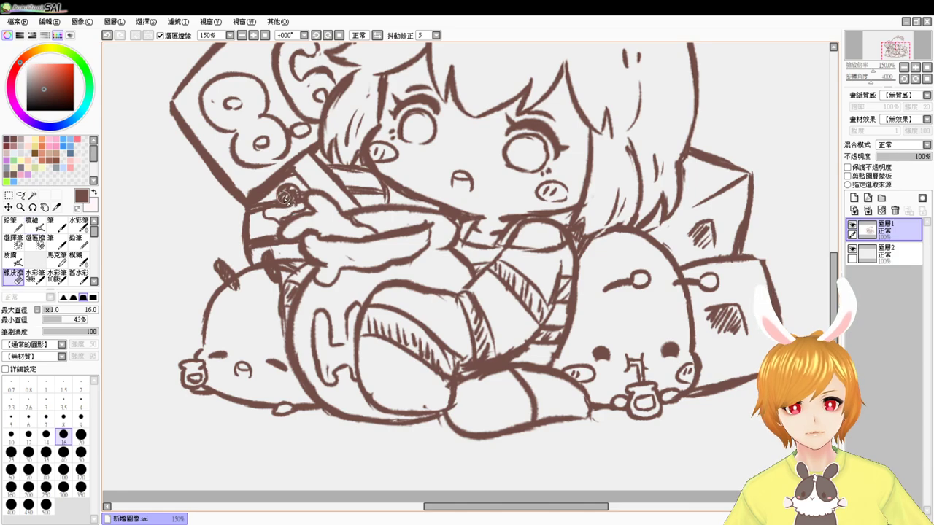
drag(284, 195, 287, 197)
key(v)
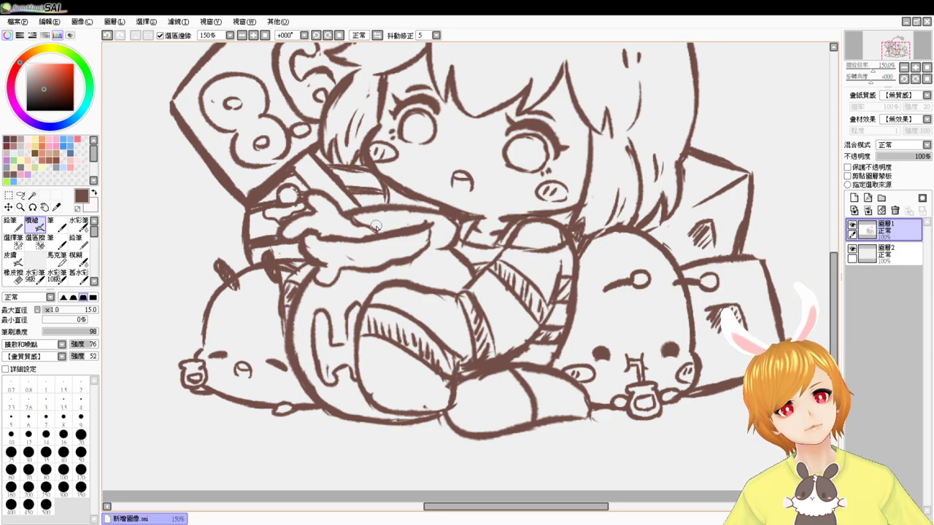
- Erase the ball tips from the right blob creature's antennae and redraw them as short, thick, dark ovals
drag(673, 309, 565, 293)
key(e)
mouse_move(530, 257)
mouse_down()
mouse_move(533, 270)
mouse_move(599, 271)
mouse_up()
key(b)
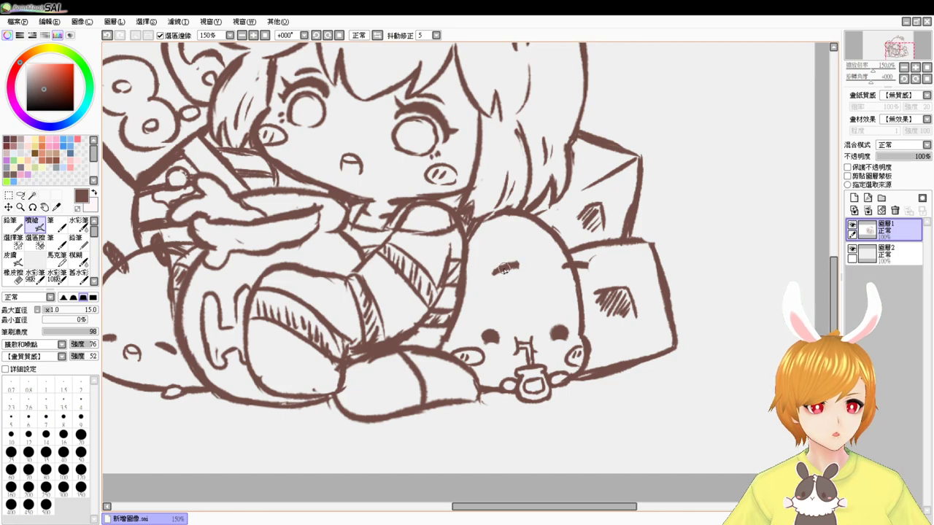
mouse_move(503, 270)
mouse_down()
mouse_move(531, 267)
mouse_move(522, 277)
mouse_move(493, 274)
mouse_move(593, 273)
mouse_up()
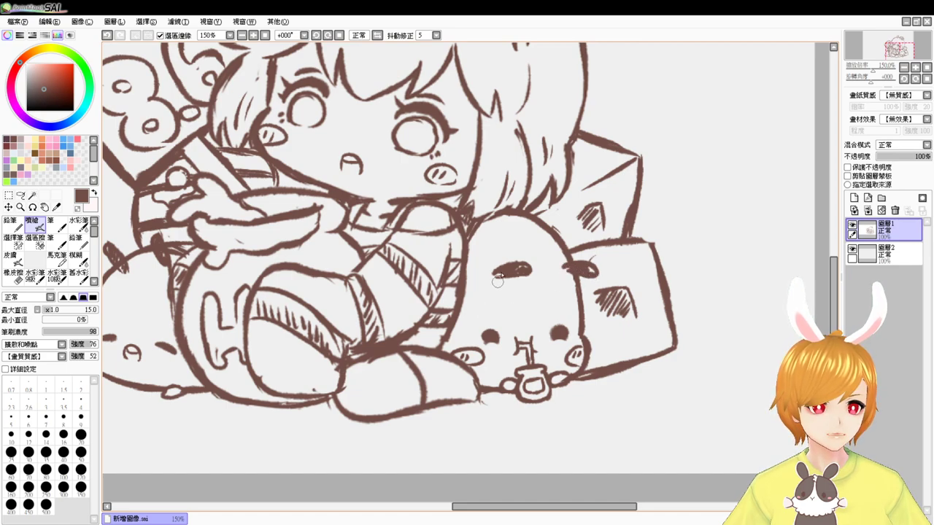
drag(482, 314, 499, 314)
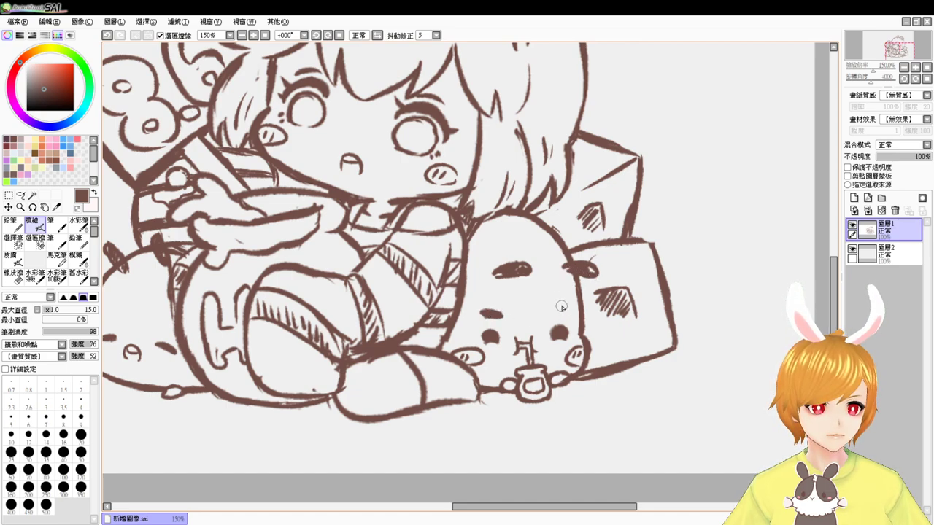
key(ctrl+z)
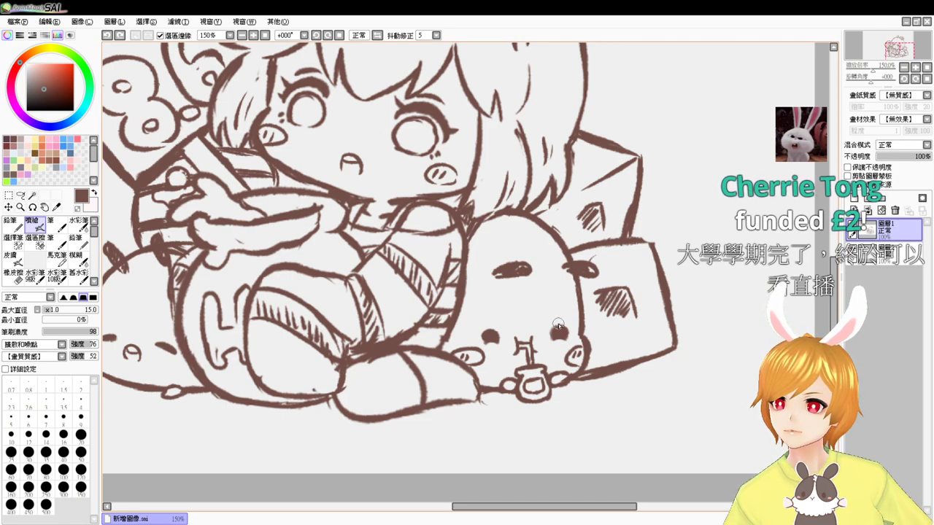
- Clean up and redraw the container's lower band line just above the left blob creature's head
drag(269, 345, 383, 321)
key(e)
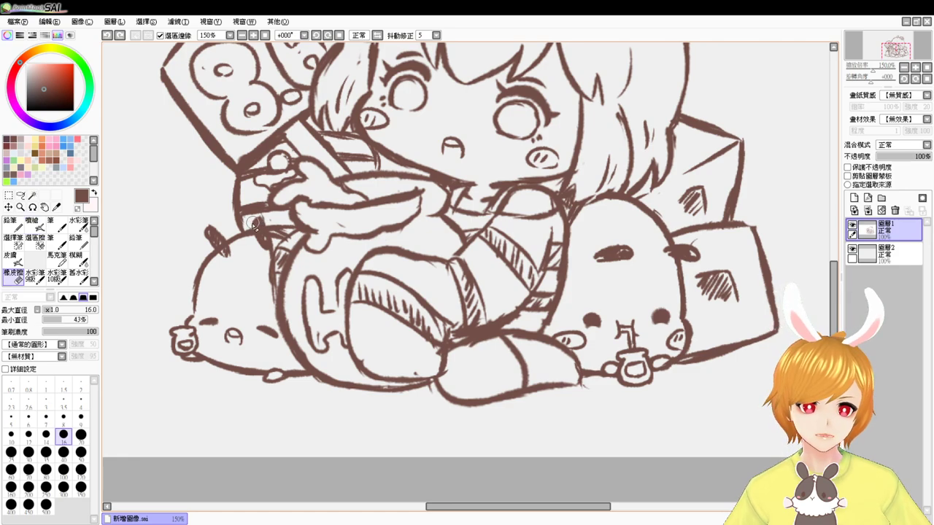
mouse_move(255, 222)
mouse_down()
mouse_move(267, 223)
mouse_move(270, 253)
mouse_move(292, 235)
mouse_up()
key(b)
key(e)
key(b)
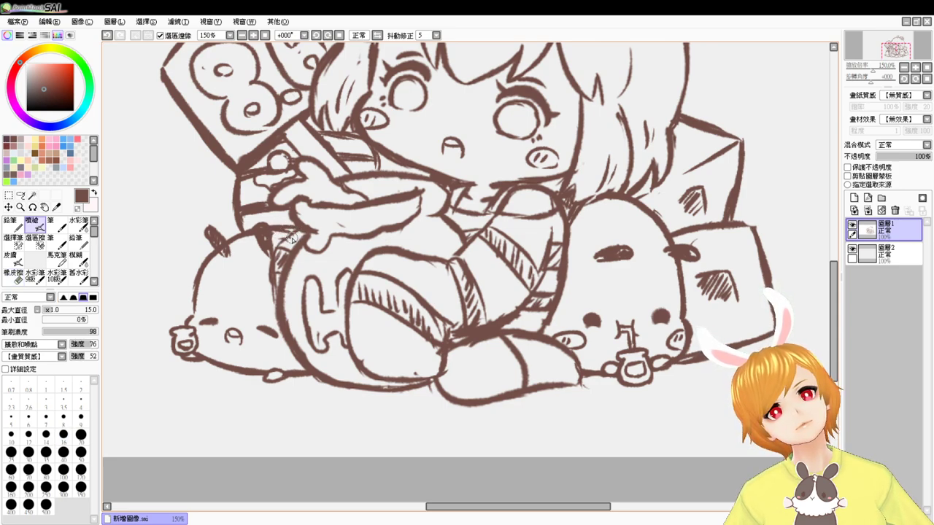
- Add small oval blush marks with hatching on both cheeks of the left blob creature and hatch lines on its forehead
drag(626, 338, 621, 302)
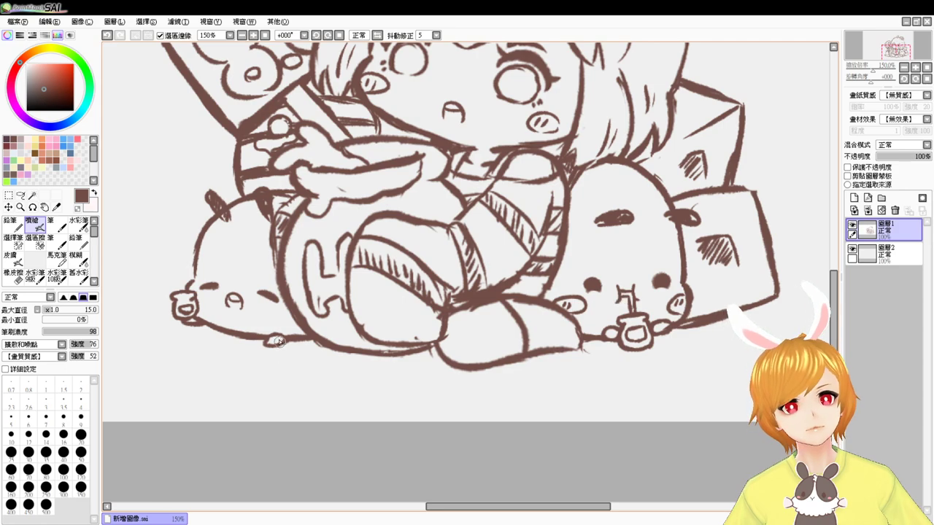
drag(278, 318, 275, 322)
mouse_move(283, 317)
mouse_down()
mouse_move(287, 327)
mouse_move(270, 325)
mouse_up()
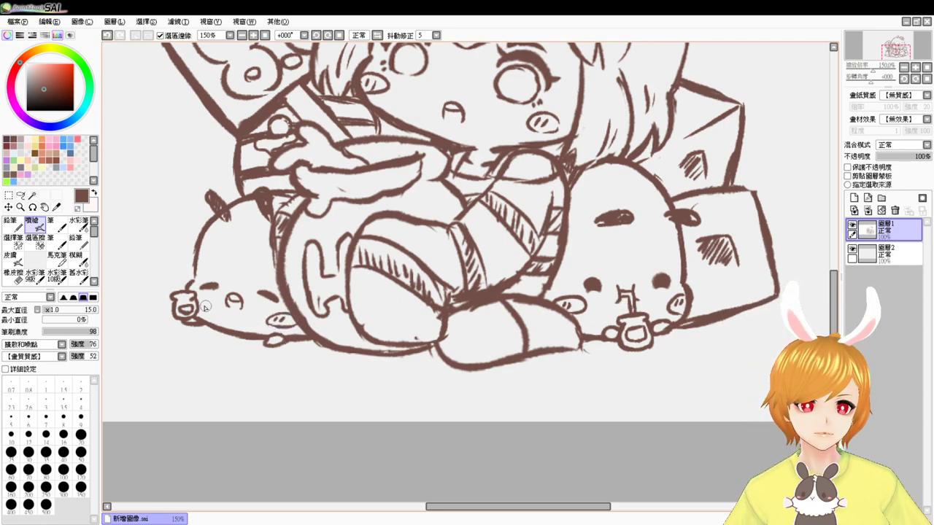
drag(193, 296, 202, 305)
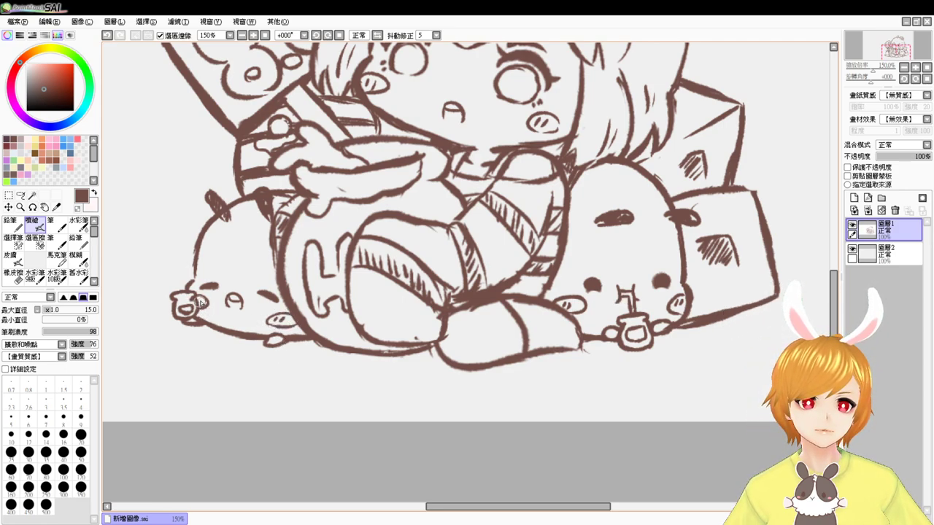
- Examine the overall composition of the sketch with the whole canvas in view
click(266, 35)
mouse_move(655, 354)
mouse_down()
mouse_move(580, 321)
mouse_move(551, 321)
mouse_up()
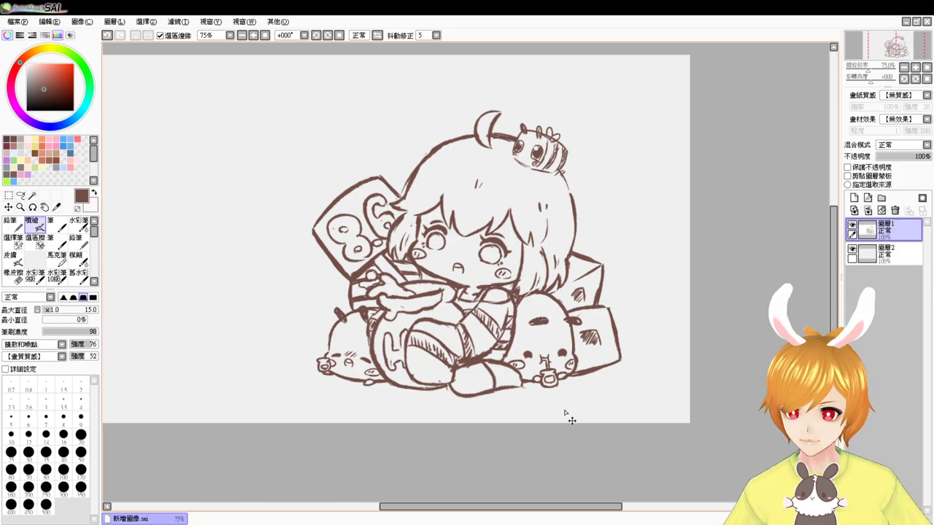
scroll(564, 411, up, 1)
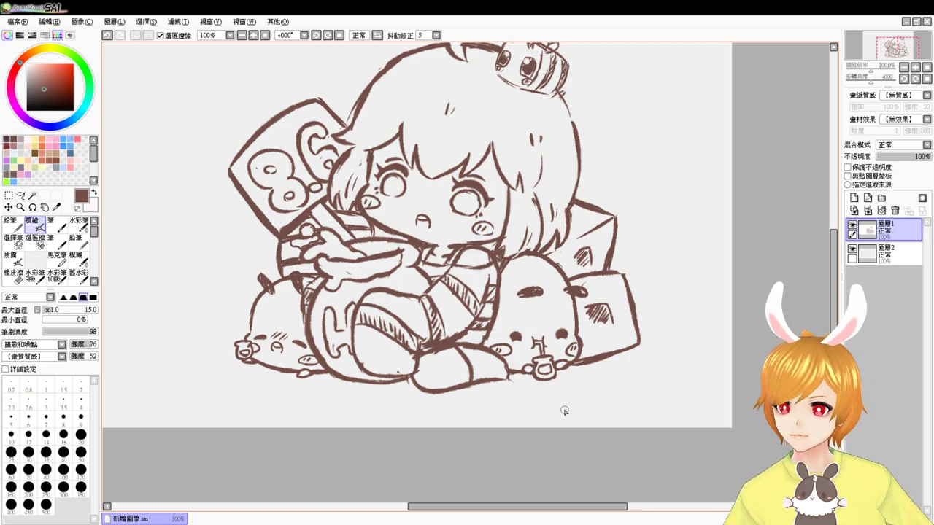
mouse_move(517, 336)
mouse_down()
mouse_move(486, 326)
mouse_move(515, 340)
mouse_up()
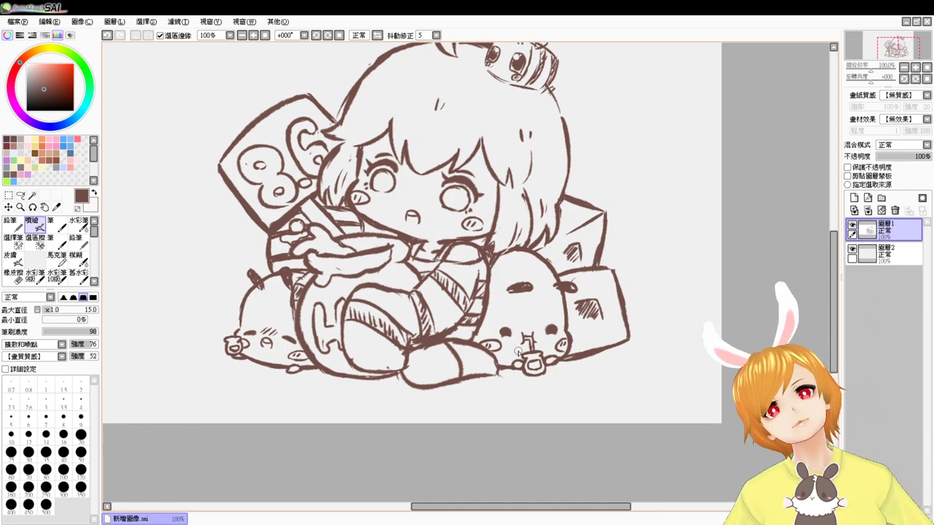
drag(514, 323, 520, 368)
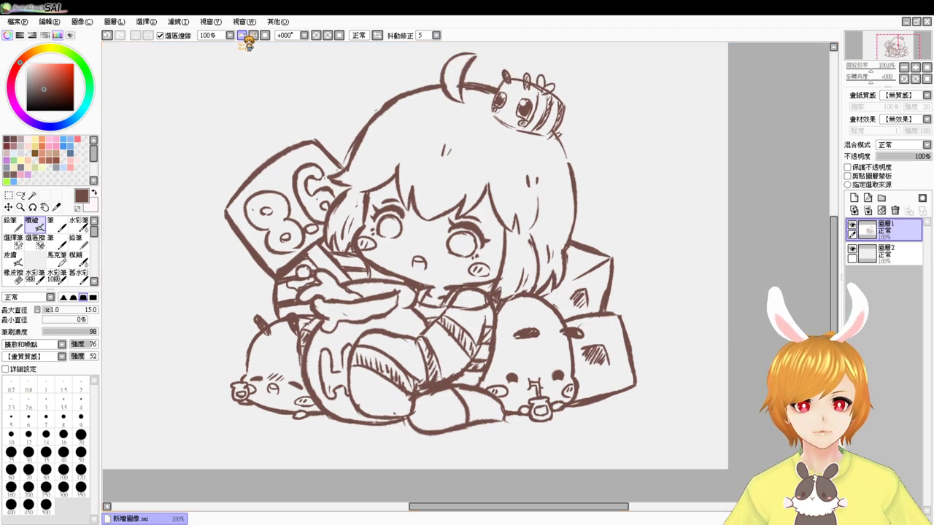
click(242, 36)
click(243, 35)
drag(495, 296, 508, 281)
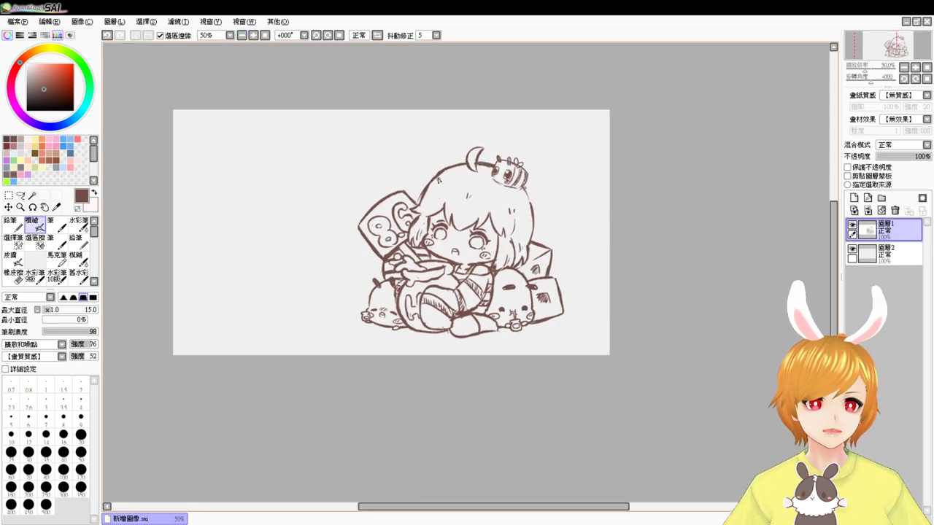
- Try outlining the whole group with a large triangle to check the composition, and undo its lines
drag(406, 218, 357, 306)
key(ctrl+z)
drag(473, 149, 349, 300)
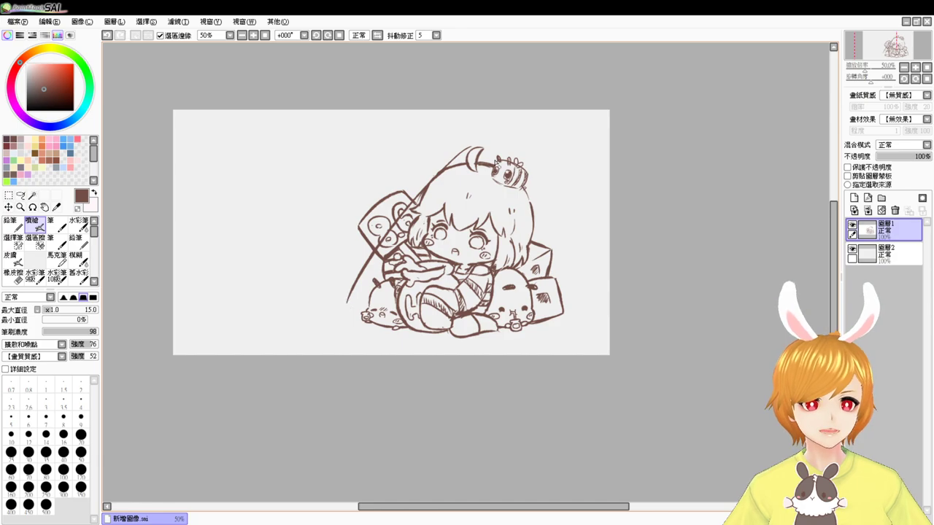
mouse_move(493, 149)
mouse_down()
mouse_move(539, 228)
mouse_move(556, 305)
mouse_up()
drag(347, 332, 560, 335)
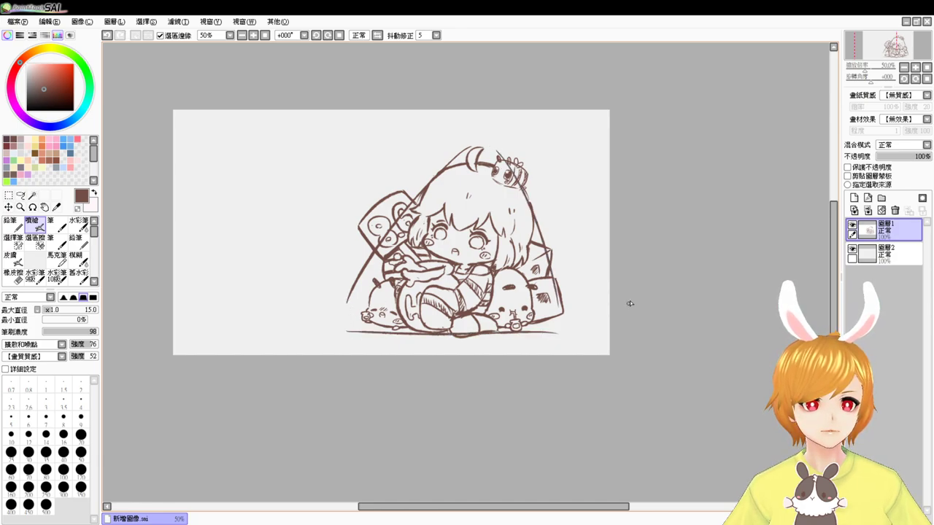
key(ctrl+z)
key(ctrl+z)
key(ctrl+z)
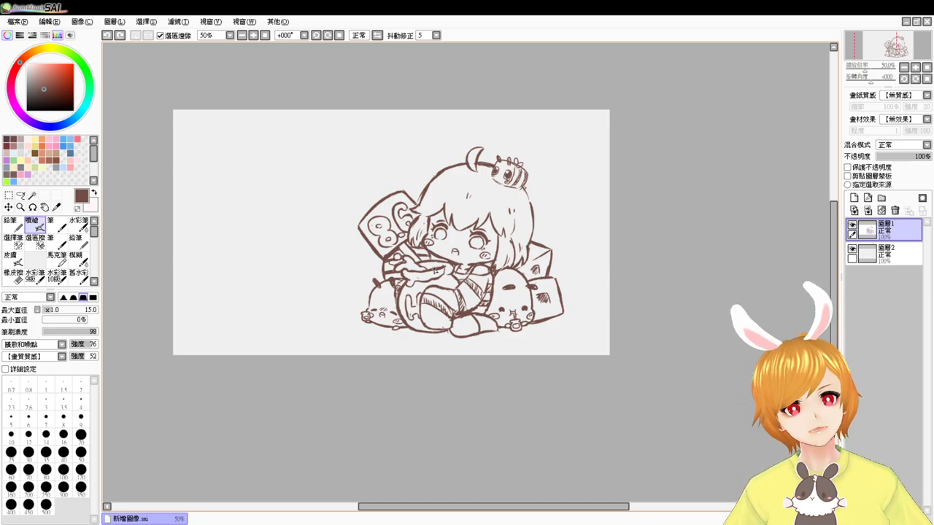
- Draw a small inner mark inside the round spot beside the girl's hand
scroll(435, 270, up, 4)
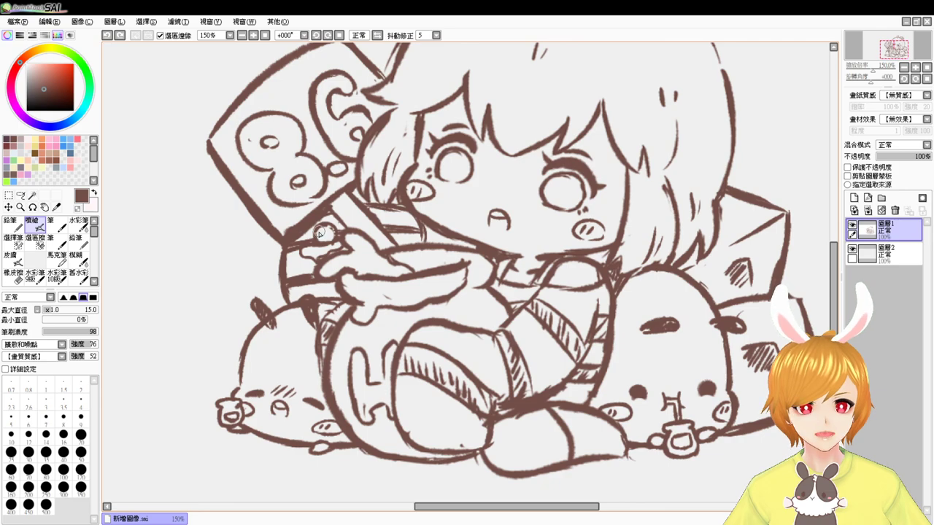
mouse_move(320, 231)
mouse_down()
mouse_move(329, 237)
mouse_move(325, 229)
mouse_up()
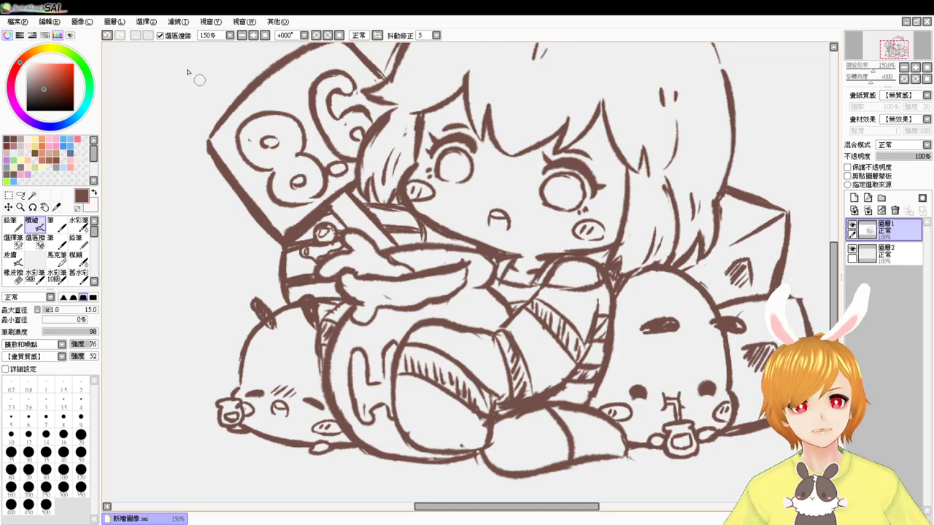
- Sketch a rounded square frame on the empty side of the canvas and try a few figure strokes inside it
click(265, 35)
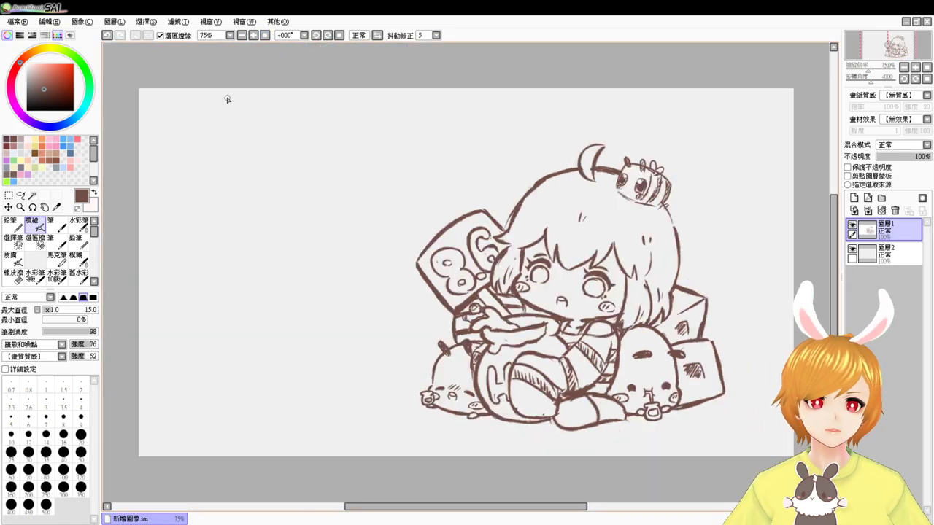
drag(214, 218, 211, 302)
mouse_move(215, 220)
mouse_down()
mouse_move(269, 215)
mouse_move(323, 310)
mouse_up()
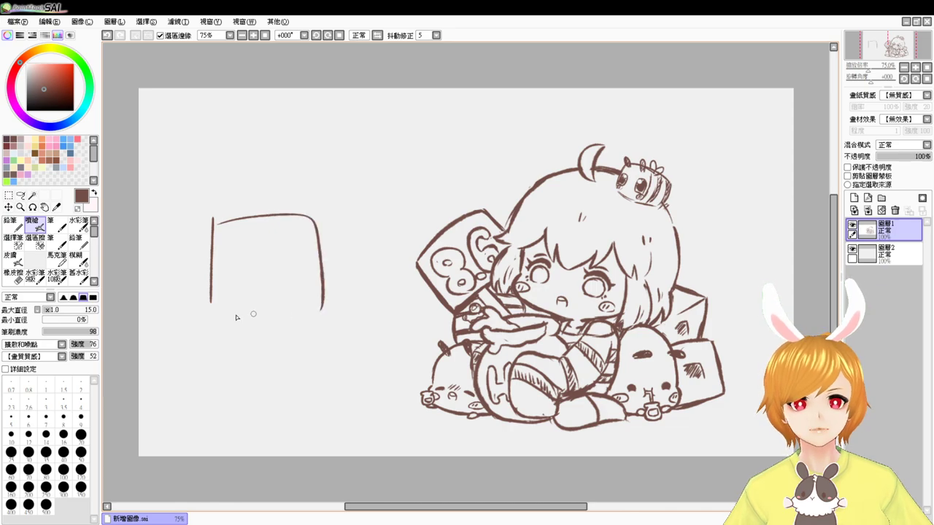
drag(212, 322, 307, 322)
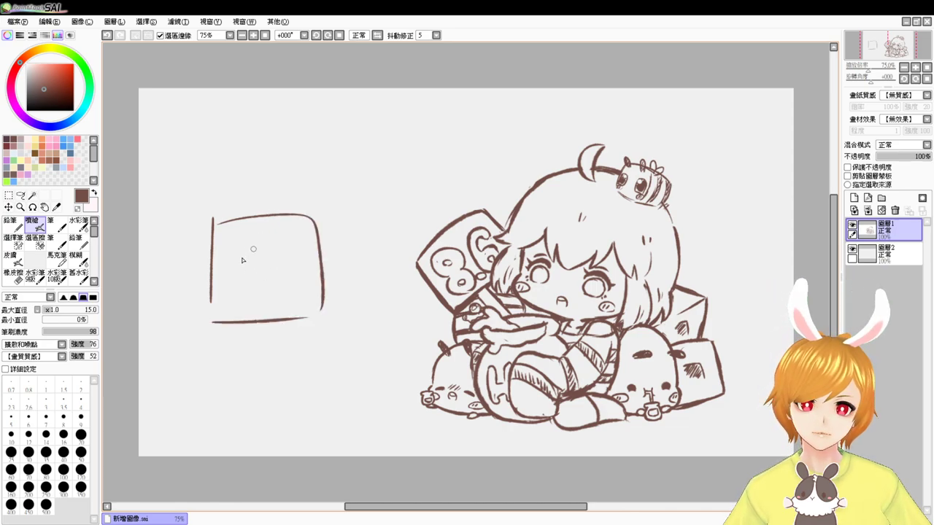
mouse_move(230, 265)
mouse_down()
mouse_move(250, 227)
mouse_move(270, 265)
mouse_move(236, 279)
mouse_move(273, 231)
mouse_move(264, 285)
mouse_move(240, 286)
mouse_move(230, 320)
mouse_up()
key(ctrl+z)
drag(278, 282, 292, 317)
key(ctrl+z)
key(ctrl+z)
key(ctrl+z)
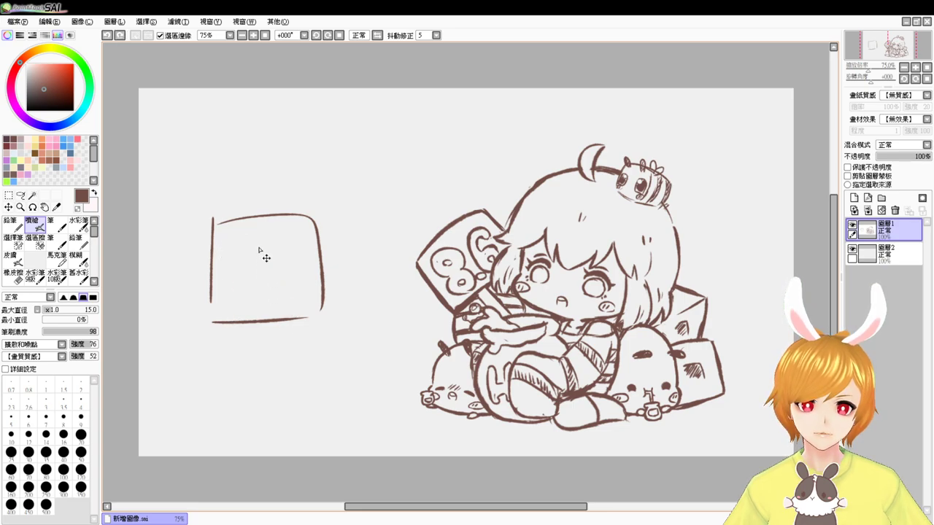
- Try a small figure with a round head and narrow body inside the square frame, and undo it
mouse_move(251, 232)
mouse_down()
mouse_move(232, 267)
mouse_move(275, 271)
mouse_move(238, 289)
mouse_move(237, 311)
mouse_up()
drag(271, 273, 277, 307)
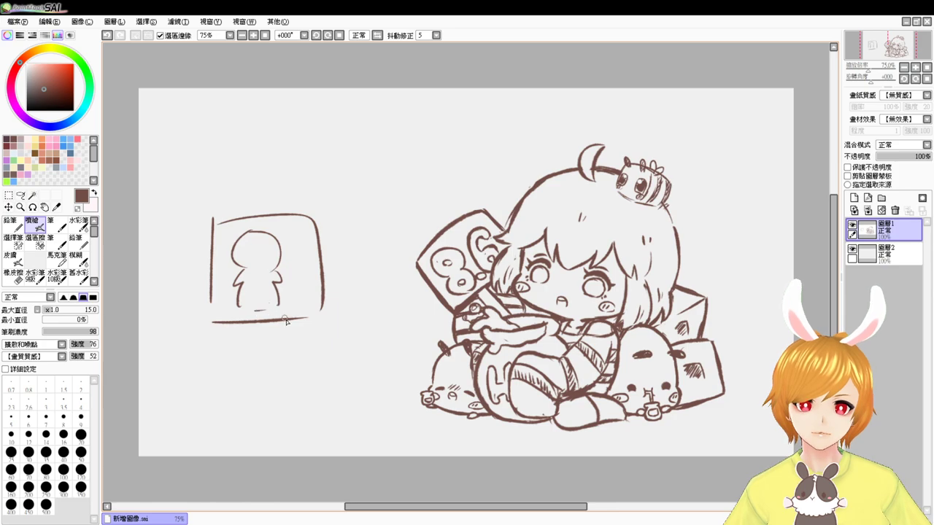
key(ctrl+z)
key(ctrl+z)
key(ctrl+z)
key(ctrl+z)
key(ctrl+z)
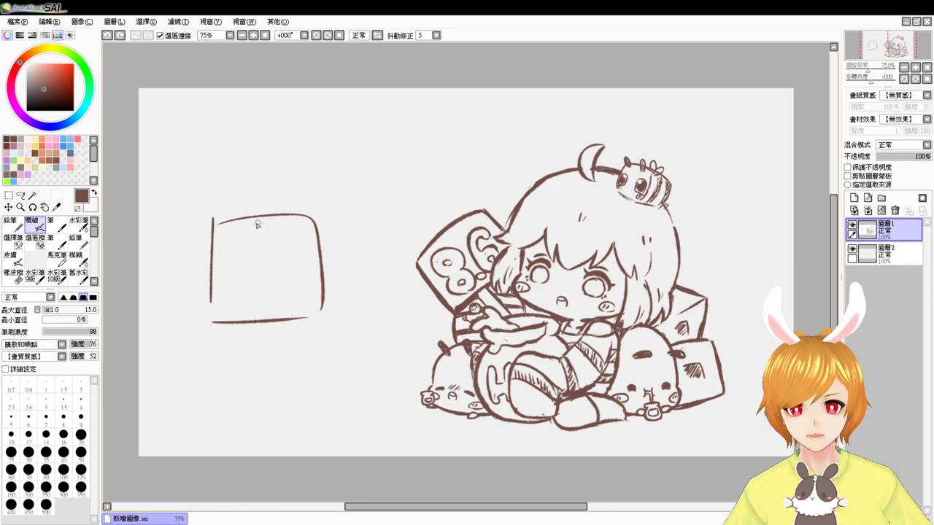
- Try curved outlines for a differently proportioned figure inside the square frame, undoing the strokes
mouse_move(254, 221)
mouse_down()
mouse_move(237, 253)
mouse_move(237, 282)
mouse_move(273, 300)
mouse_move(289, 253)
mouse_move(264, 276)
mouse_up()
key(ctrl+z)
mouse_move(291, 251)
mouse_down()
mouse_move(297, 271)
mouse_move(275, 292)
mouse_move(276, 315)
mouse_up()
key(ctrl+z)
key(ctrl+z)
key(ctrl+z)
key(ctrl+z)
key(ctrl+z)
key(ctrl+z)
key(ctrl+z)
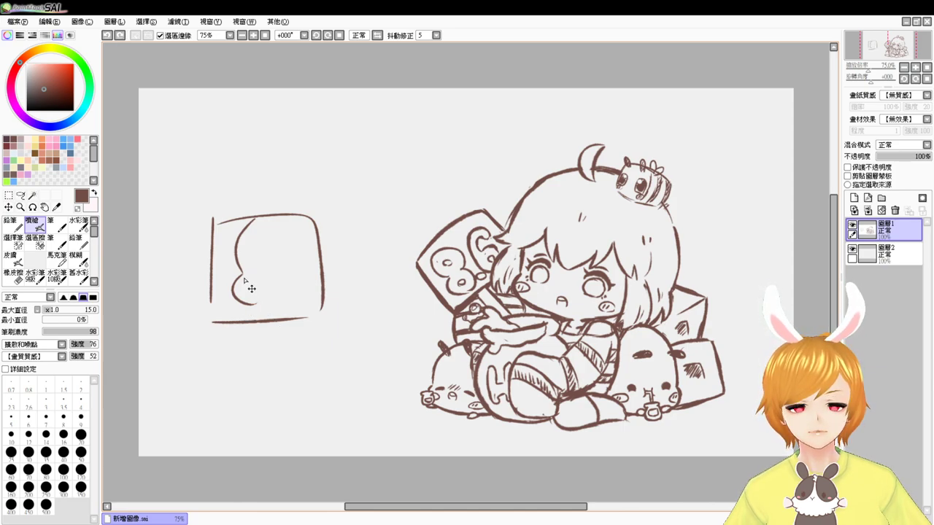
- Try a larger round-headed figure with small inner details in the square frame, and undo it together with the frame
mouse_move(233, 285)
mouse_down()
mouse_move(250, 238)
mouse_move(291, 275)
mouse_up()
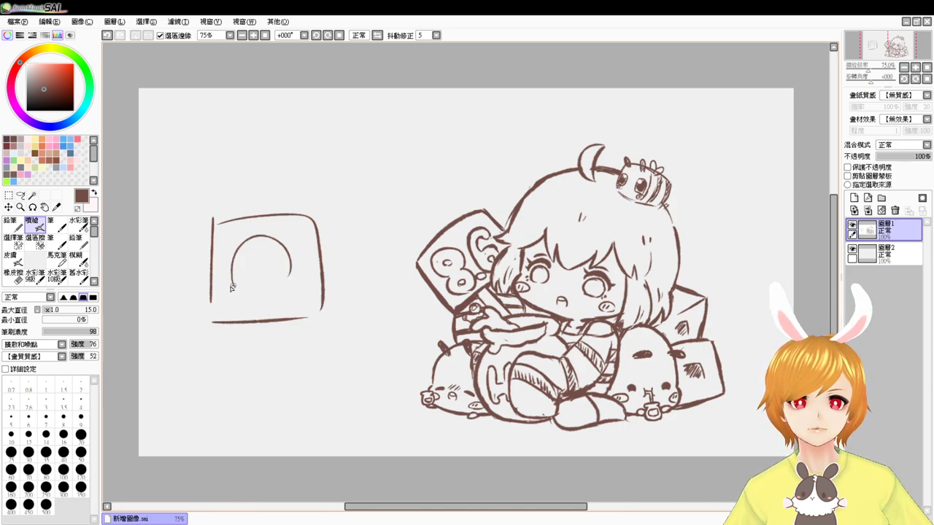
drag(231, 287, 241, 304)
drag(246, 267, 255, 310)
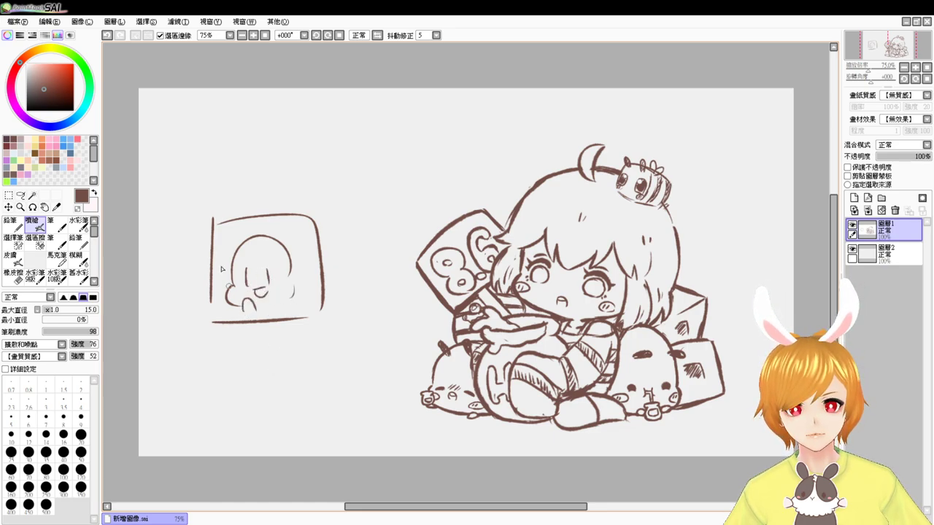
key(ctrl+z)
key(ctrl+z)
key(ctrl+z)
key(ctrl+z)
key(ctrl+z)
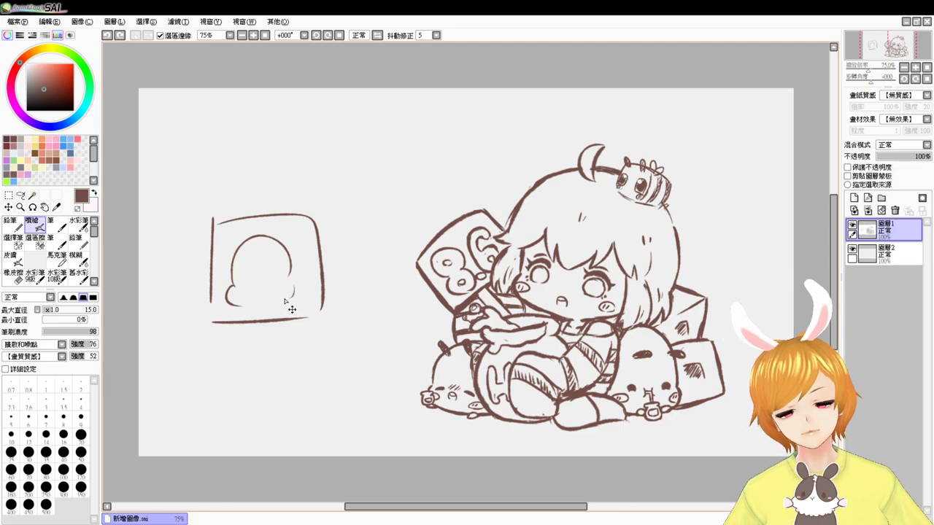
key(ctrl+z)
key(ctrl+z)
key(ctrl+z)
key(ctrl+z)
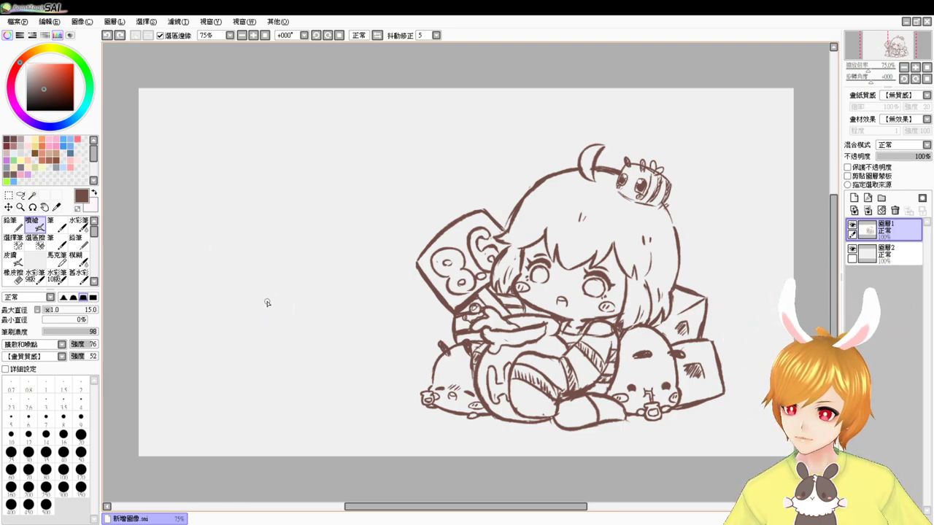
- Erase the rear stripe on the bee hair ornament's body and redraw its curved outlines
mouse_move(690, 284)
mouse_down()
mouse_move(546, 286)
mouse_move(545, 381)
mouse_up()
scroll(552, 295, up, 2)
key(e)
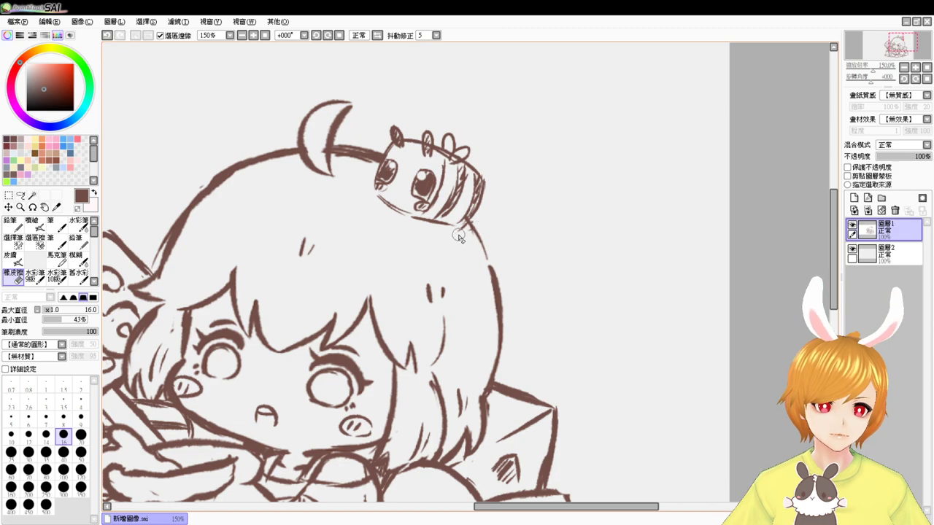
key(b)
key(e)
drag(476, 173, 462, 217)
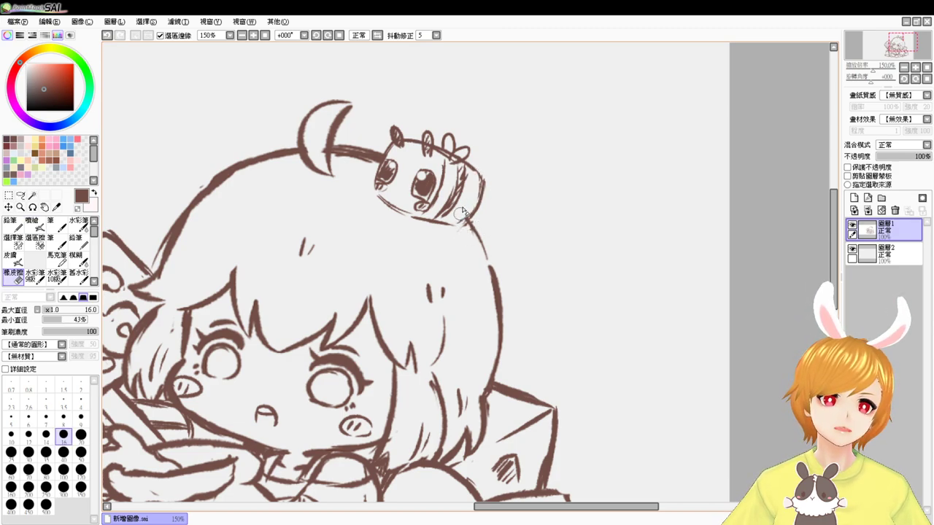
key(b)
key(e)
drag(476, 170, 453, 230)
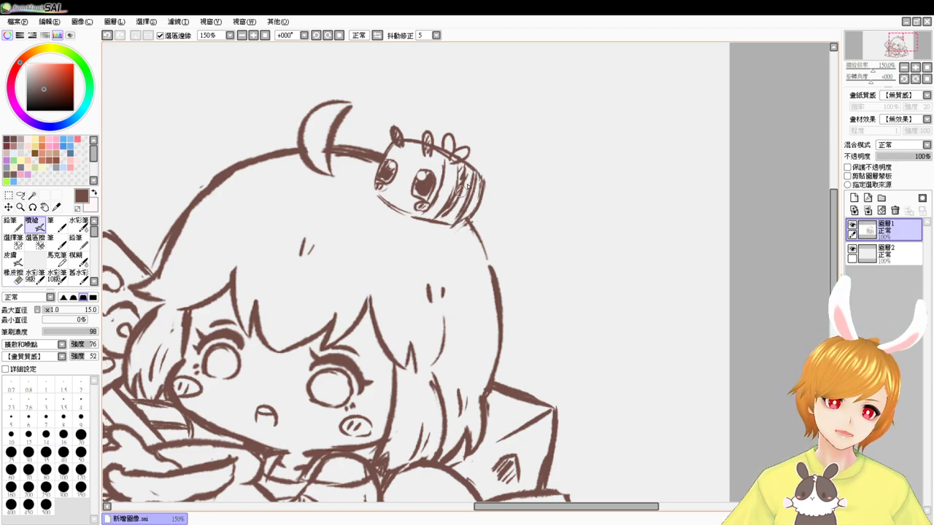
- Thicken and darken the curved stripes on the bee ornament's body with hatching
mouse_move(476, 173)
mouse_down()
mouse_move(451, 225)
mouse_move(440, 219)
mouse_up()
drag(458, 183, 454, 202)
drag(459, 168, 461, 173)
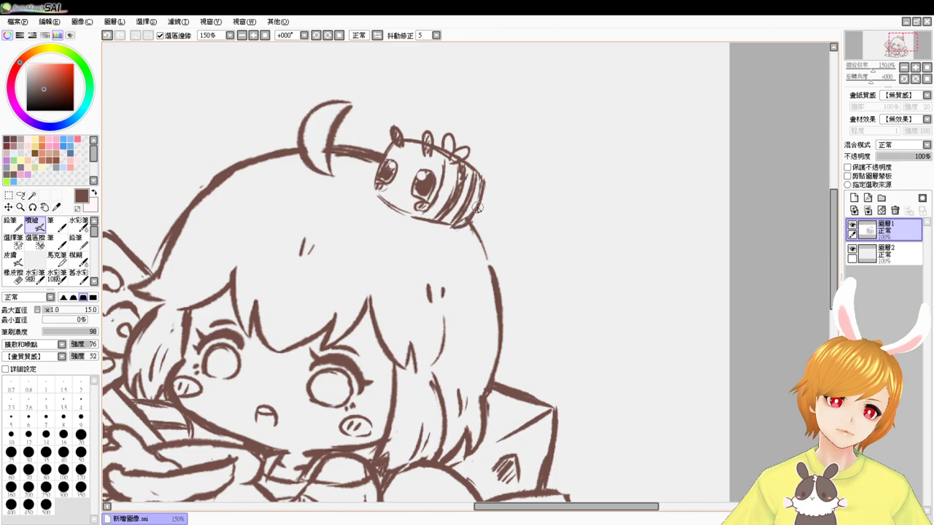
drag(459, 249, 472, 271)
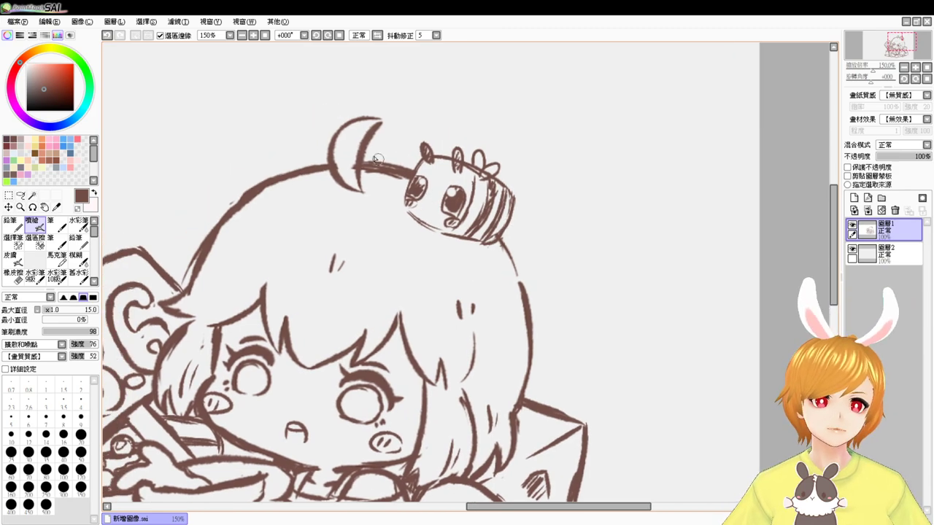
- Redraw the head outline from beneath the bee ornament down the adjoining side of the hair
drag(370, 169, 397, 213)
mouse_move(345, 270)
mouse_down()
mouse_move(331, 224)
mouse_move(367, 229)
mouse_move(374, 200)
mouse_up()
key(e)
key(b)
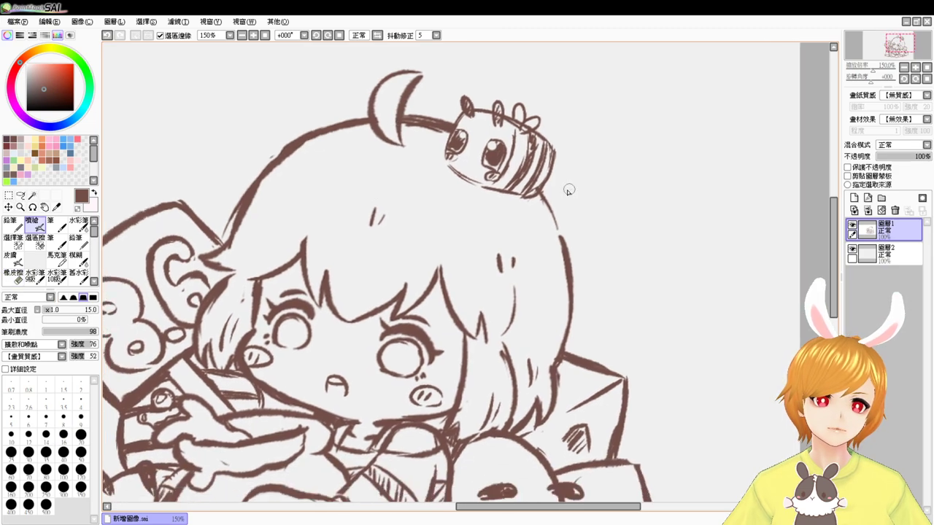
drag(540, 196, 558, 231)
drag(552, 190, 569, 244)
drag(549, 192, 566, 255)
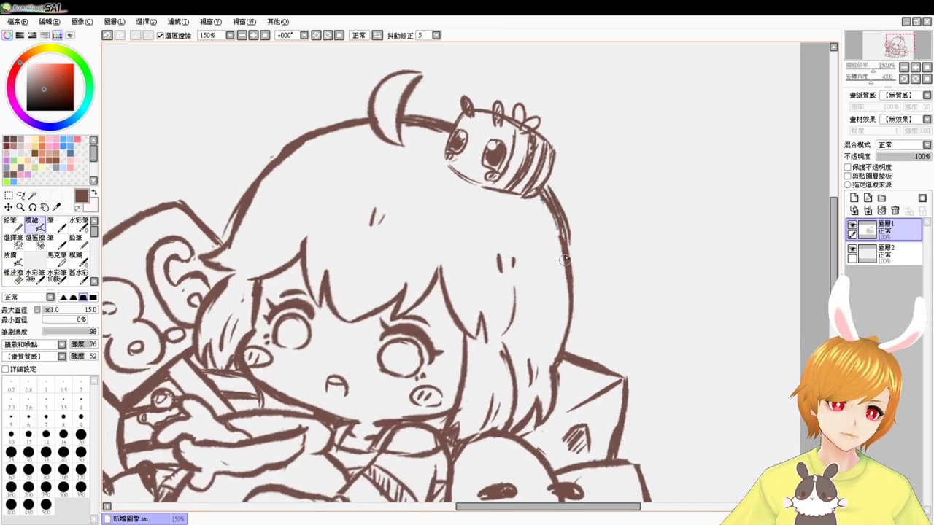
key(ctrl+z)
key(ctrl+z)
key(ctrl+z)
mouse_move(549, 196)
mouse_down()
mouse_move(560, 240)
mouse_move(569, 216)
mouse_move(611, 273)
mouse_up()
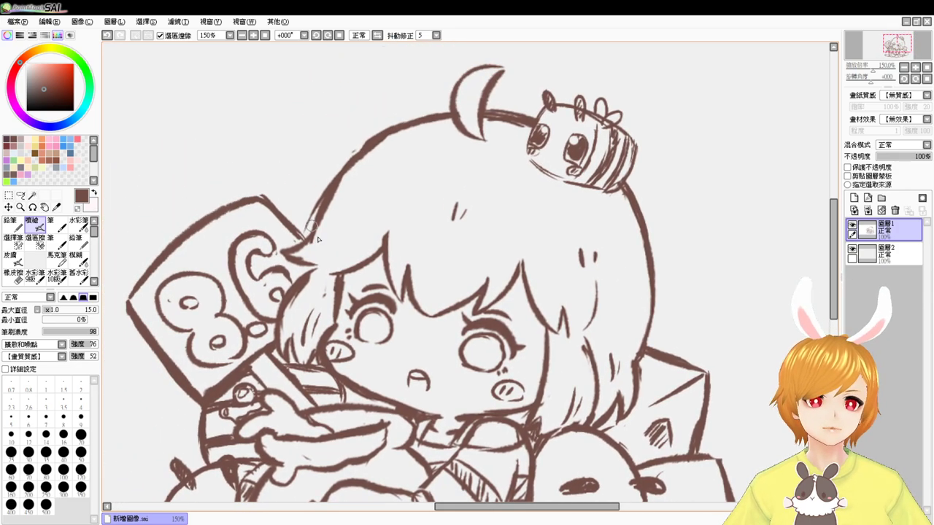
mouse_move(270, 201)
mouse_down()
mouse_move(307, 244)
mouse_move(295, 237)
mouse_move(304, 238)
mouse_move(320, 208)
mouse_up()
drag(315, 276, 355, 155)
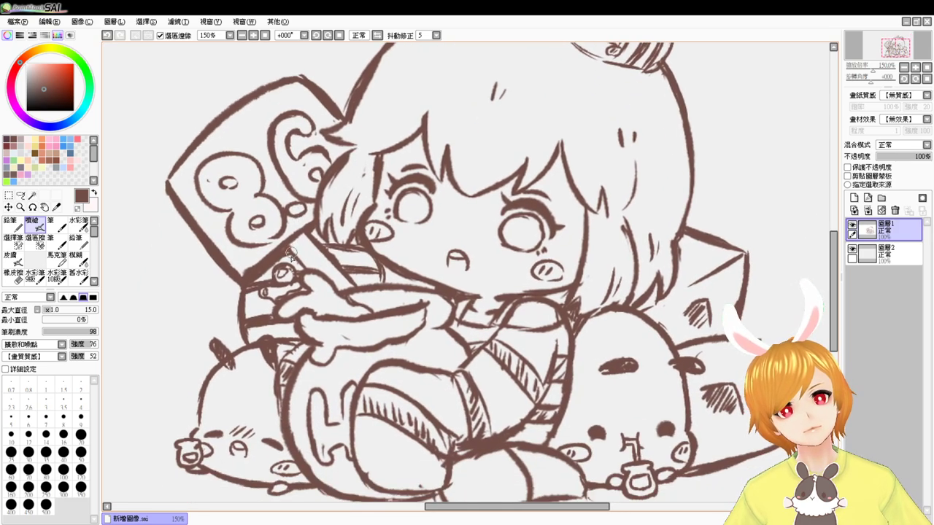
- Try a round head with curved shoulder lines in the empty area beside the artwork, and undo it
click(266, 36)
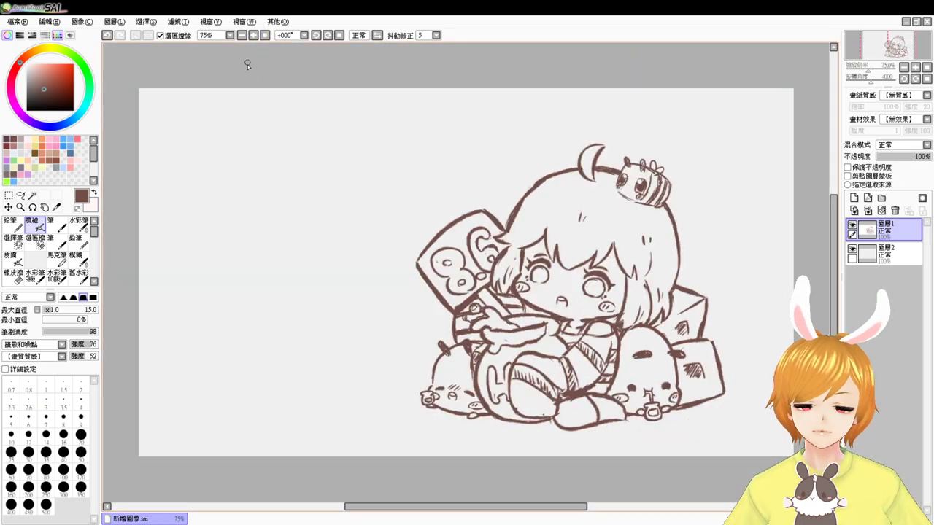
mouse_move(254, 275)
mouse_down()
mouse_move(247, 248)
mouse_move(304, 256)
mouse_move(252, 310)
mouse_up()
mouse_move(290, 280)
mouse_down()
mouse_move(322, 273)
mouse_move(329, 302)
mouse_up()
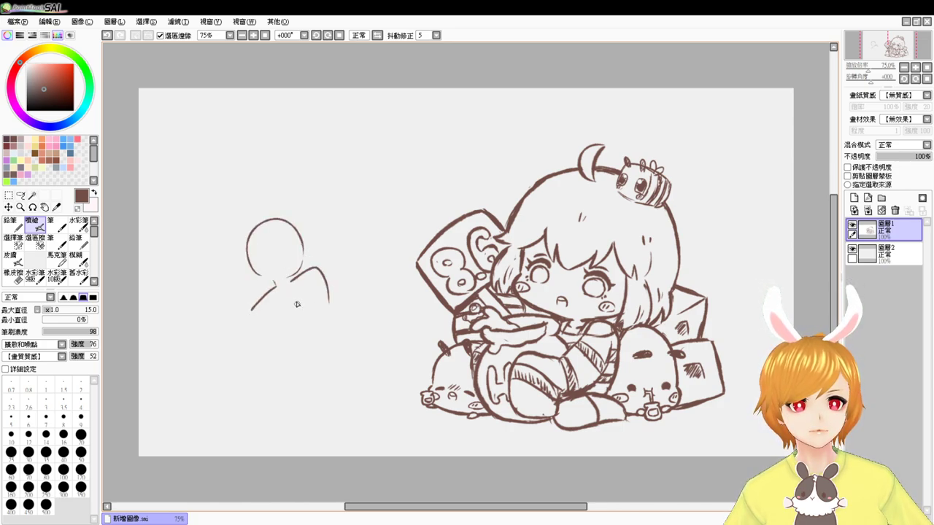
mouse_move(264, 316)
mouse_down()
mouse_move(276, 300)
mouse_move(329, 290)
mouse_up()
key(ctrl+z)
key(ctrl+z)
key(ctrl+z)
key(ctrl+z)
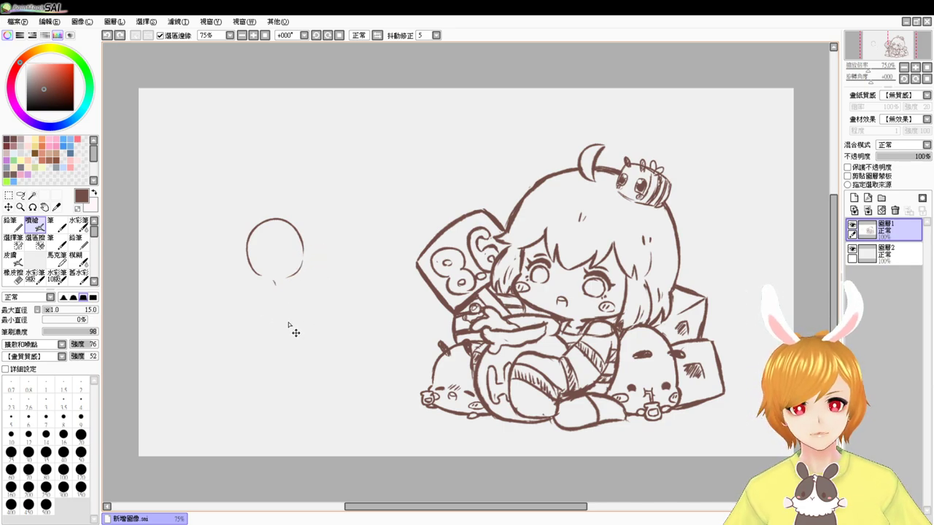
key(ctrl+z)
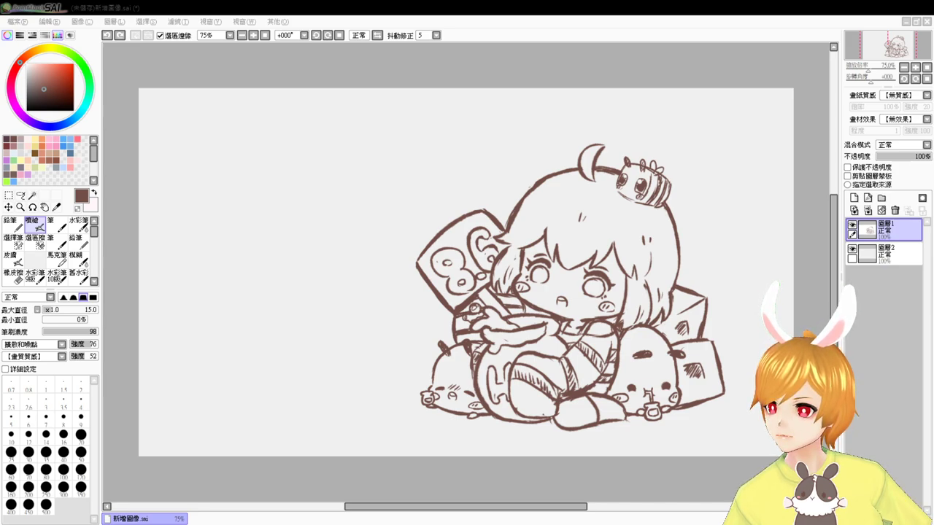
- Erase and redraw parts of the digit 6 on the sign to clean up its inner curve
click(303, 489)
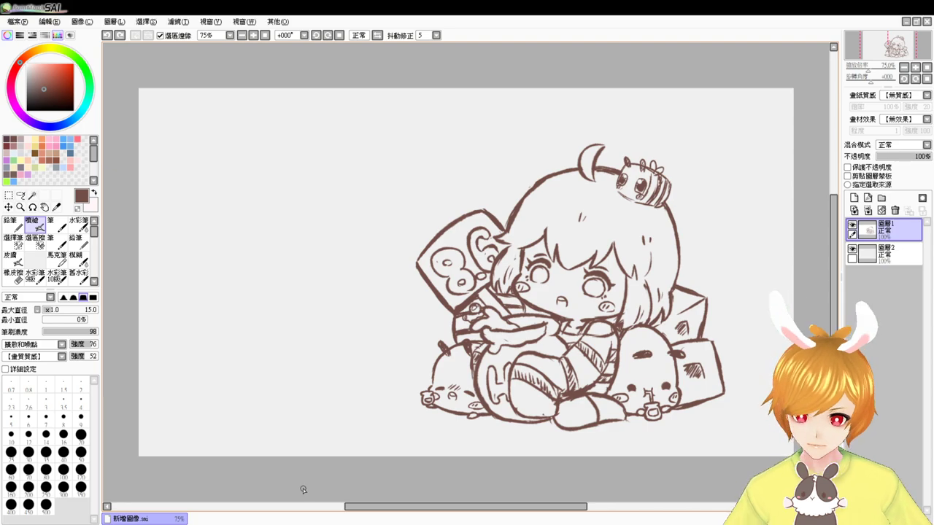
scroll(303, 490, up, 1)
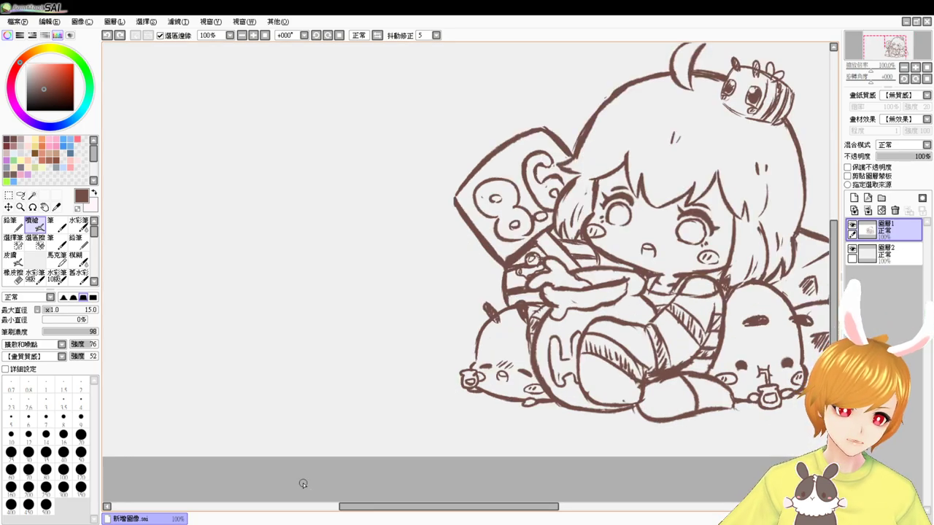
drag(770, 333, 544, 410)
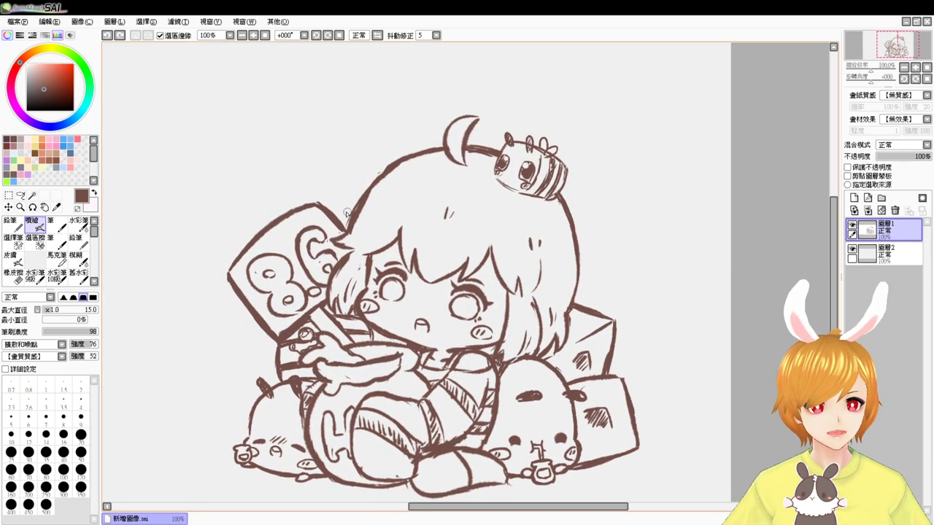
key(e)
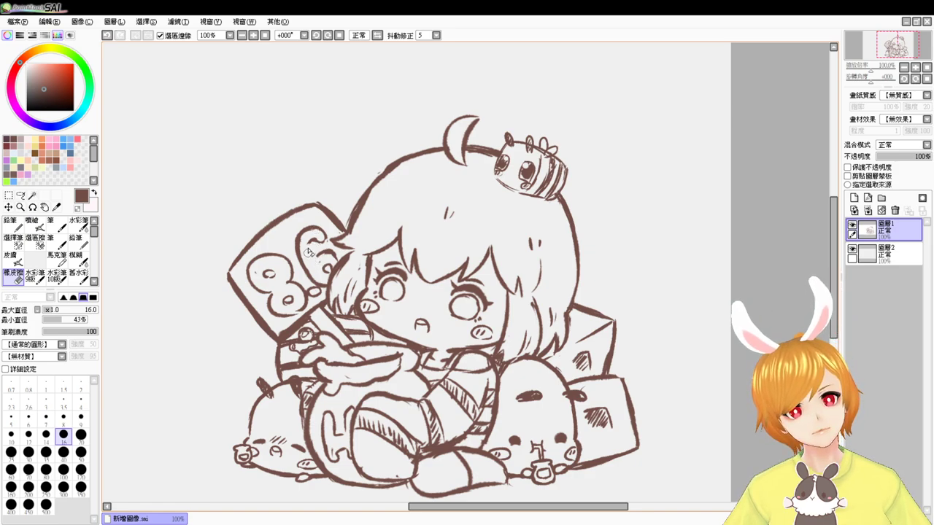
key(v)
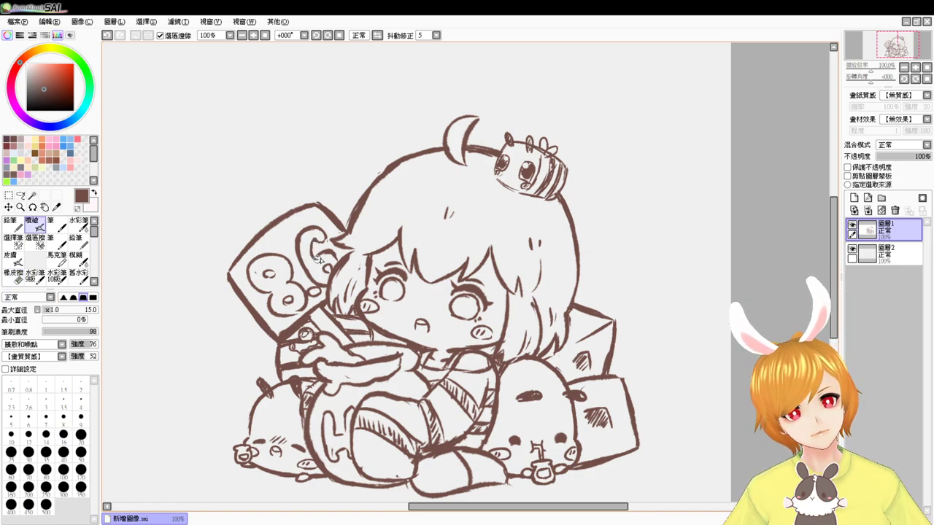
key(ctrl+z)
mouse_move(314, 244)
mouse_down()
mouse_move(317, 253)
mouse_move(317, 239)
mouse_up()
key(e)
key(v)
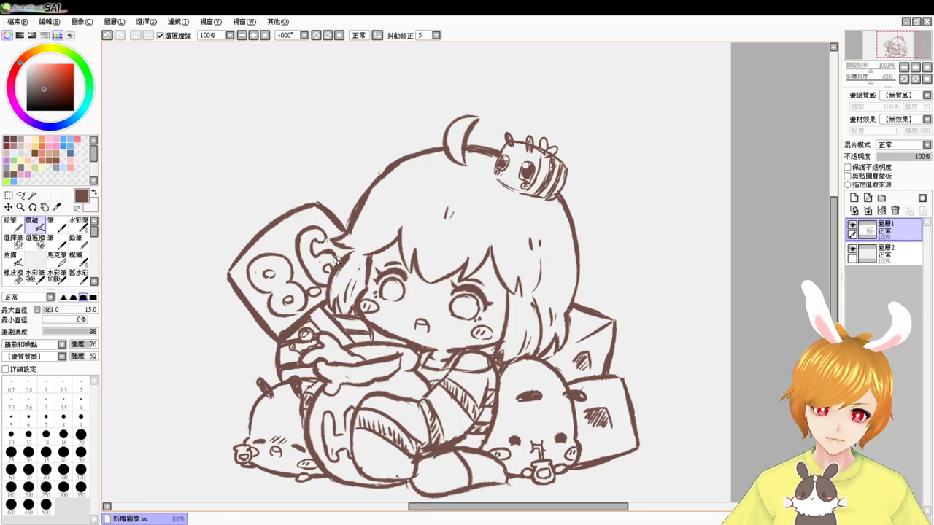
key(e)
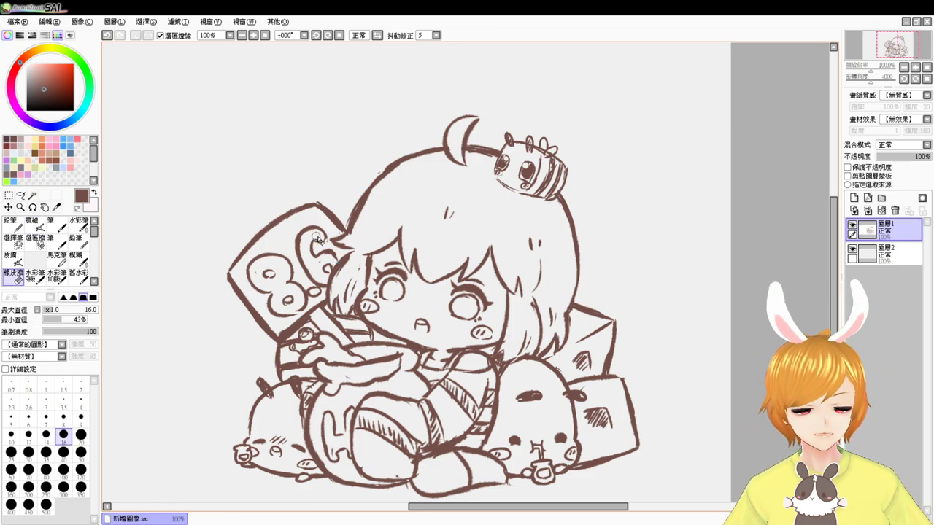
key(v)
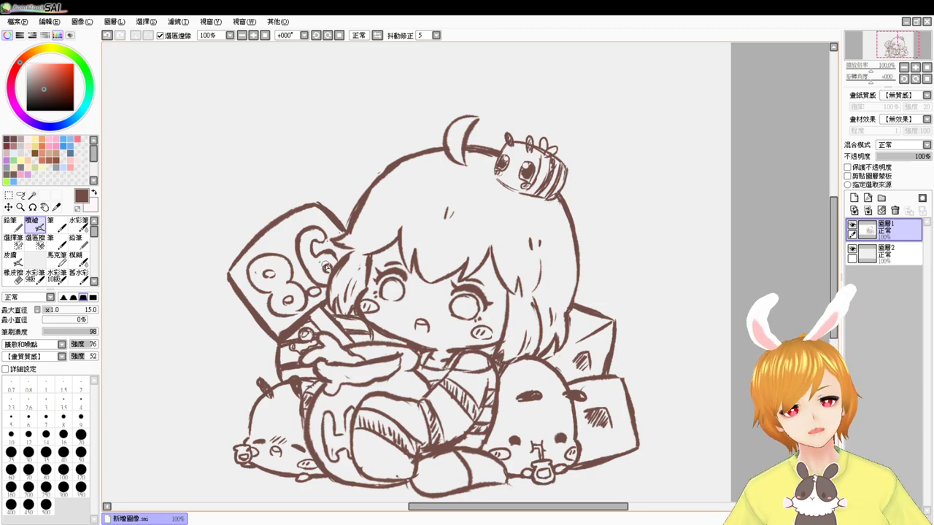
key(e)
key(v)
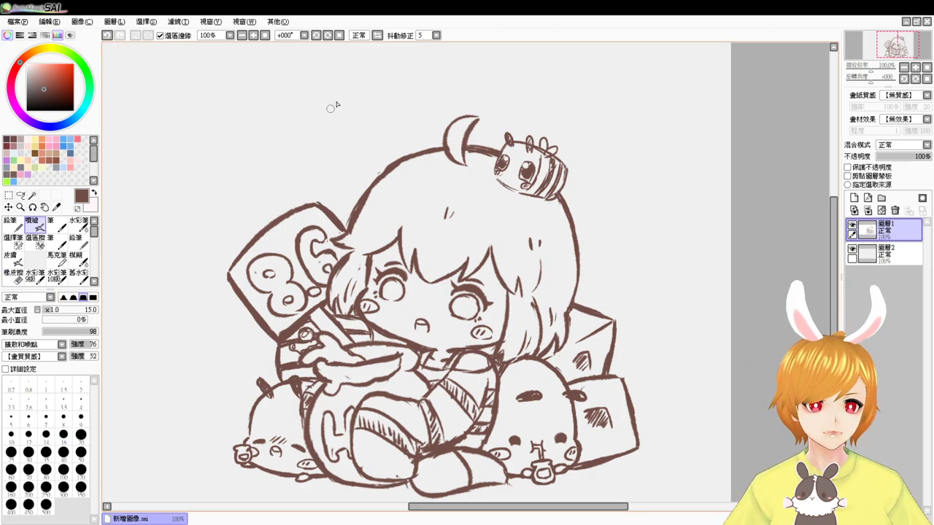
- Try two separate ovals in the empty space above the sign, undoing them
mouse_move(313, 151)
mouse_down()
mouse_move(240, 150)
mouse_move(252, 175)
mouse_move(210, 159)
mouse_move(230, 193)
mouse_up()
key(ctrl+z)
key(ctrl+z)
mouse_move(198, 250)
mouse_down()
mouse_move(171, 238)
mouse_move(196, 249)
mouse_up()
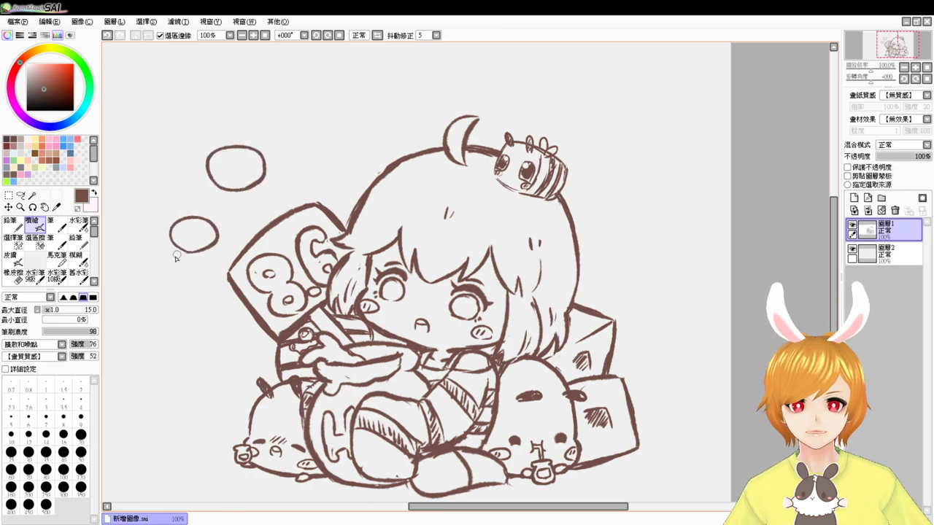
key(ctrl+z)
key(ctrl+z)
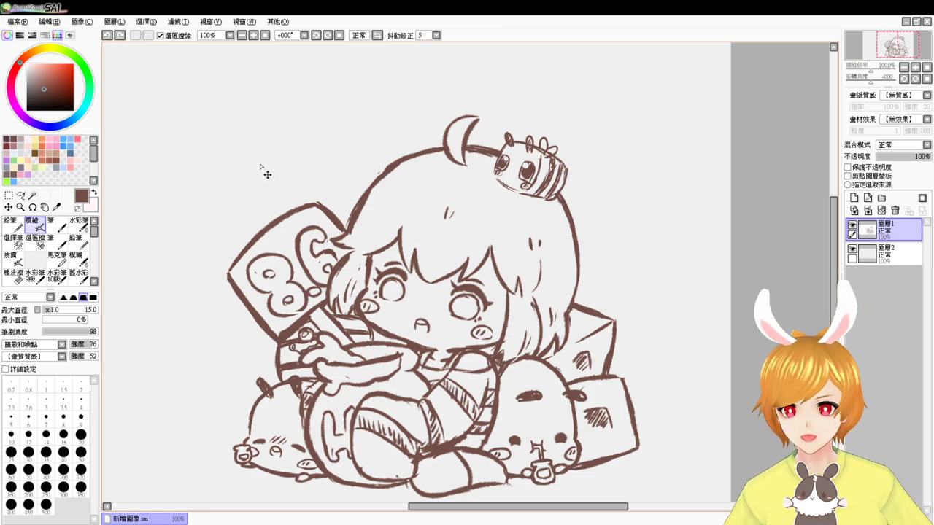
- Try a roughly square shape filled with diagonal crosshatching above the sign, and undo all its strokes
mouse_move(241, 116)
mouse_down()
mouse_move(237, 176)
mouse_move(298, 146)
mouse_move(299, 162)
mouse_up()
drag(238, 177, 296, 162)
mouse_move(256, 104)
mouse_down()
mouse_move(235, 143)
mouse_move(248, 163)
mouse_up()
mouse_move(288, 114)
mouse_down()
mouse_move(251, 174)
mouse_move(273, 163)
mouse_up()
mouse_move(267, 104)
mouse_down()
mouse_move(303, 131)
mouse_move(299, 150)
mouse_up()
drag(235, 112, 292, 162)
drag(238, 134, 272, 172)
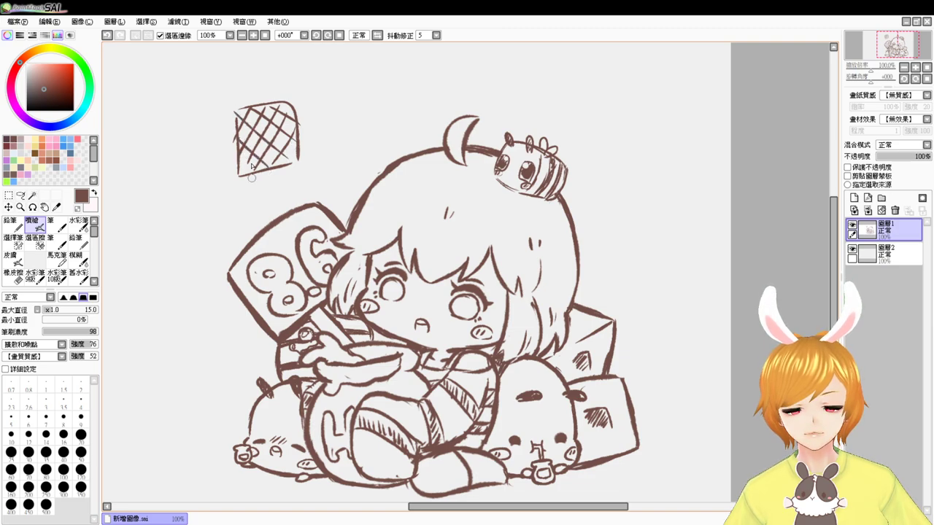
key(ctrl+z)
key(ctrl+z)
key(ctrl+z)
key(ctrl+z)
key(ctrl+z)
key(ctrl+z)
key(ctrl+z)
key(ctrl+z)
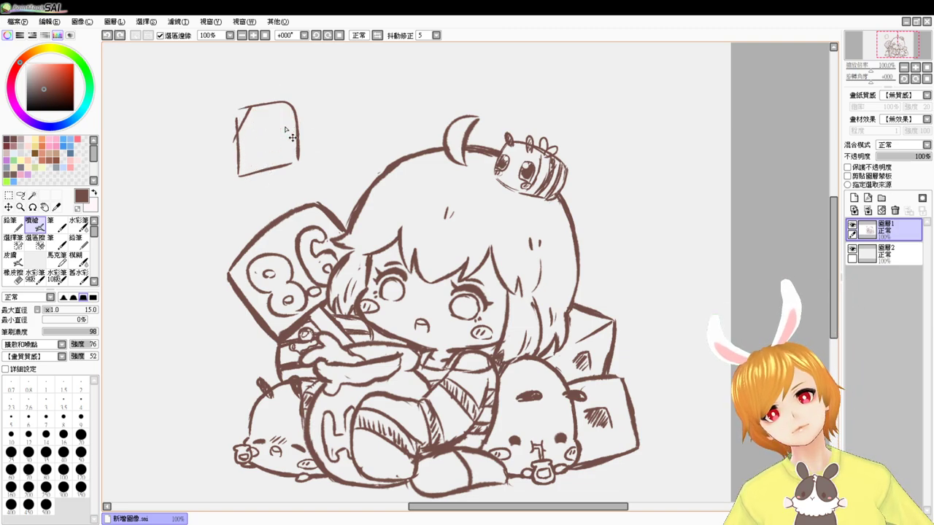
key(ctrl+z)
key(ctrl+z)
key(ctrl+z)
key(ctrl+z)
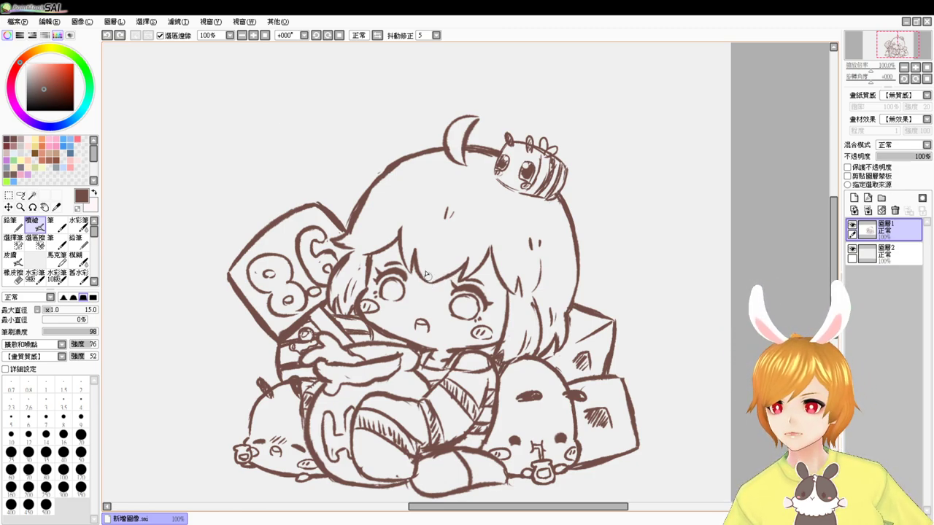
- Try a curved bump between the sign and the hair and a small rounded cluster beside the head, undoing both
key(e)
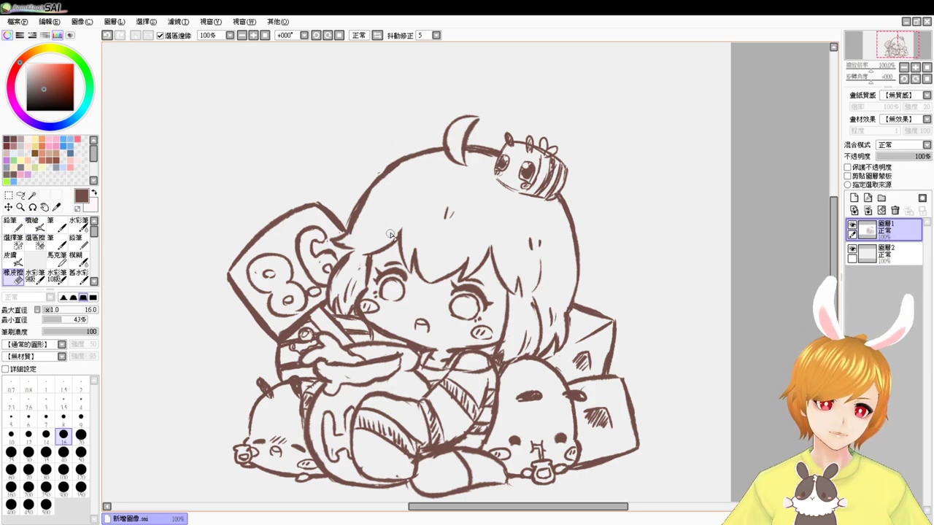
key(e)
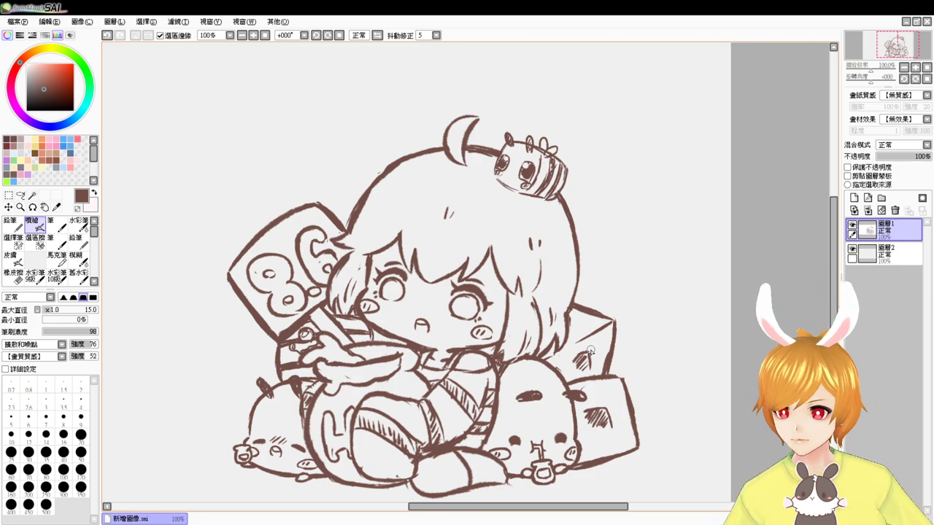
drag(590, 352, 555, 353)
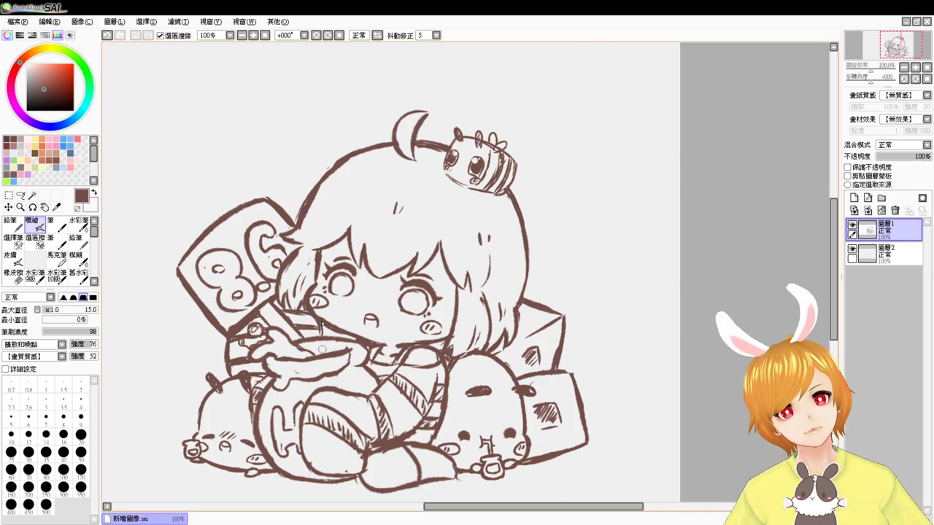
drag(278, 204, 312, 200)
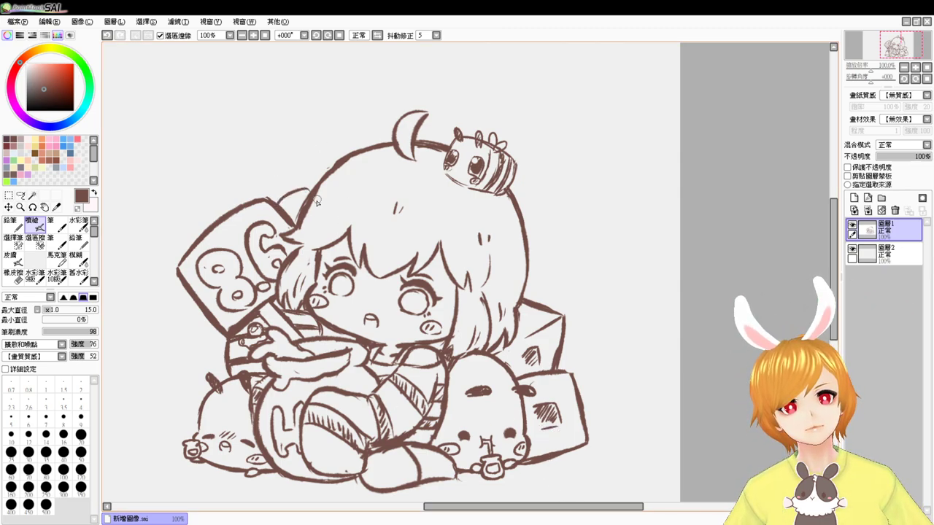
key(ctrl+z)
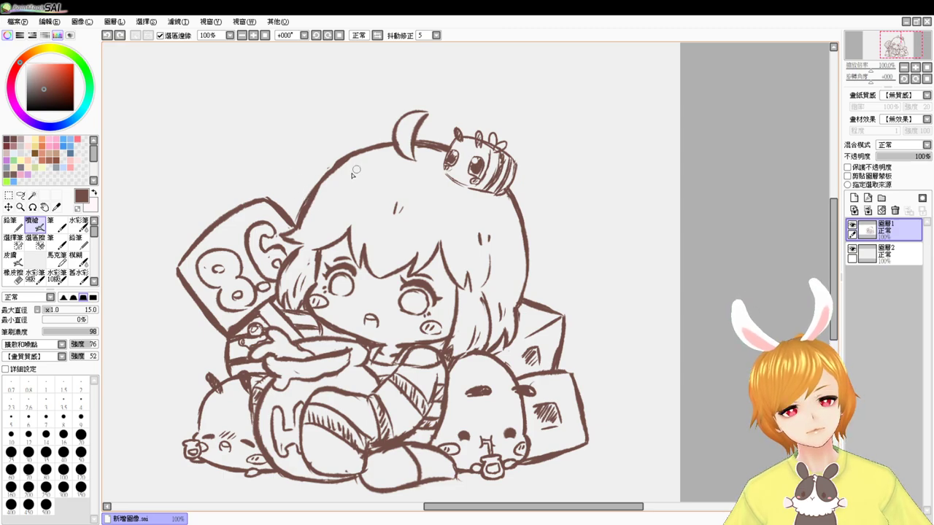
drag(309, 182, 308, 163)
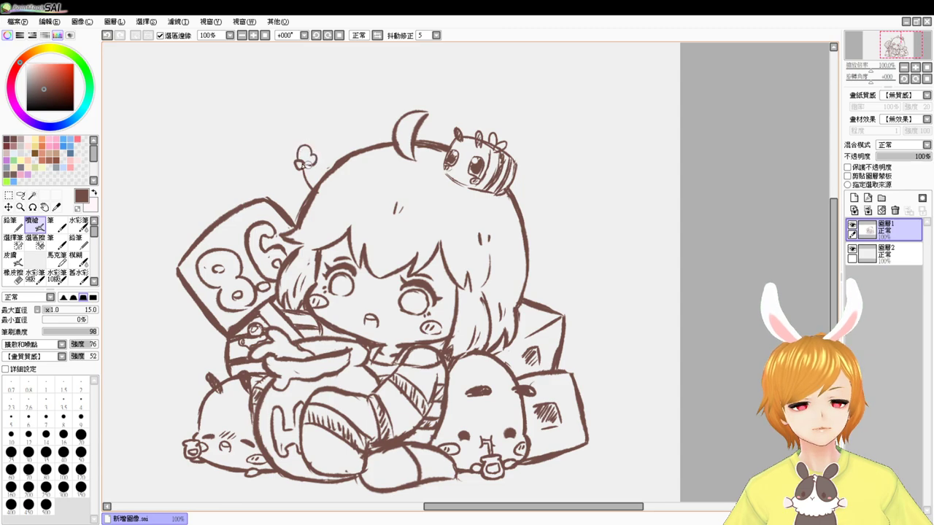
key(ctrl+z)
key(ctrl+z)
key(ctrl+z)
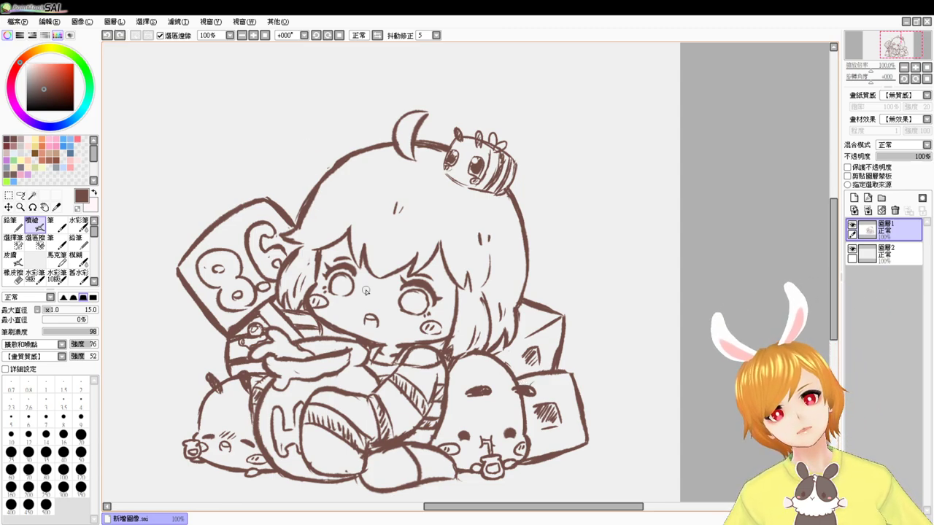
- Try small strokes on the sign's digit 8 and beneath the bee ornament, undoing each
drag(201, 257, 204, 280)
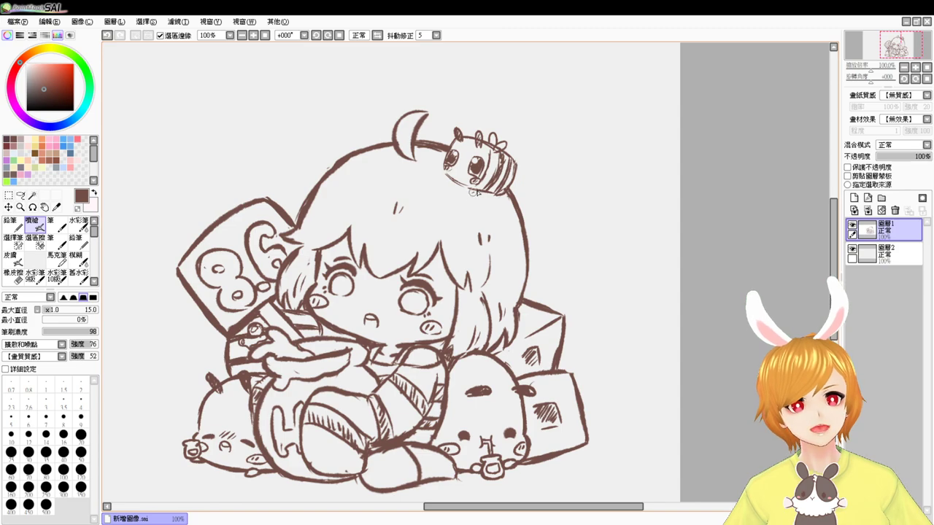
key(ctrl+z)
drag(471, 189, 495, 193)
key(ctrl+z)
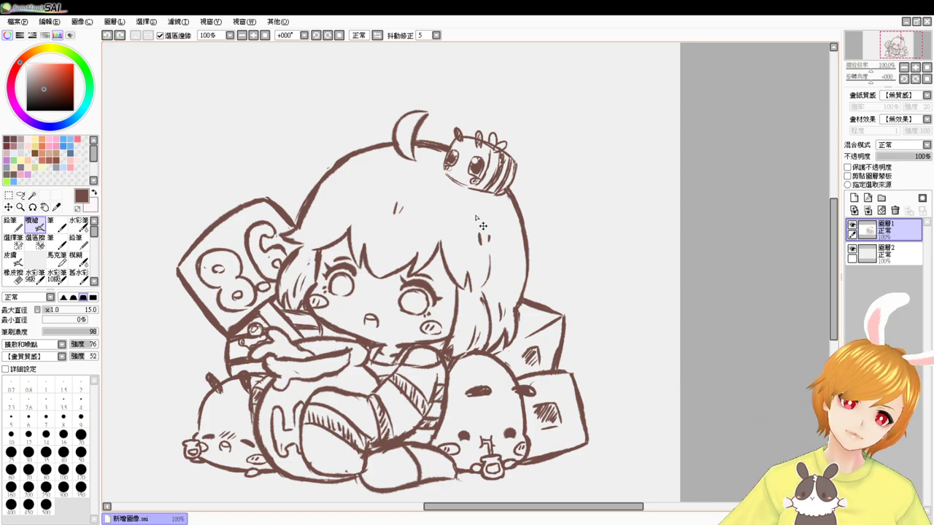
scroll(477, 219, up, 1)
drag(625, 329, 609, 151)
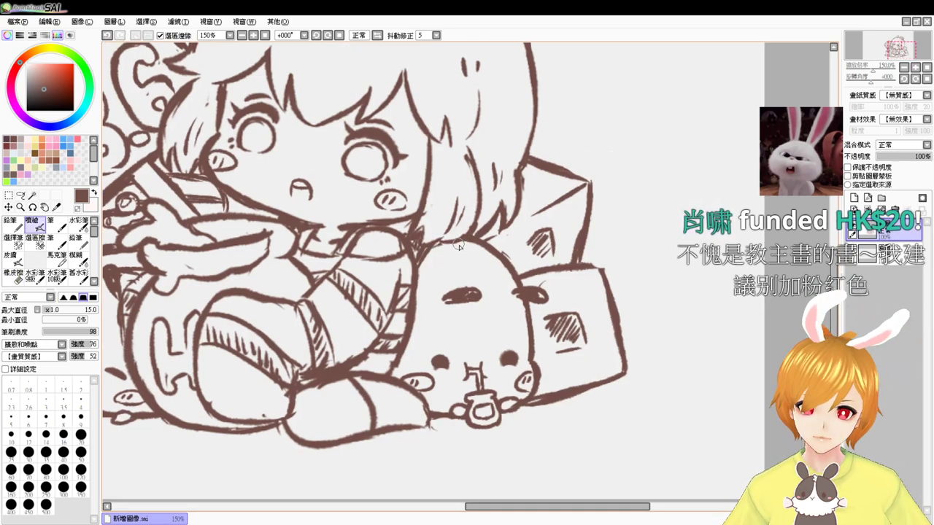
drag(432, 263, 498, 255)
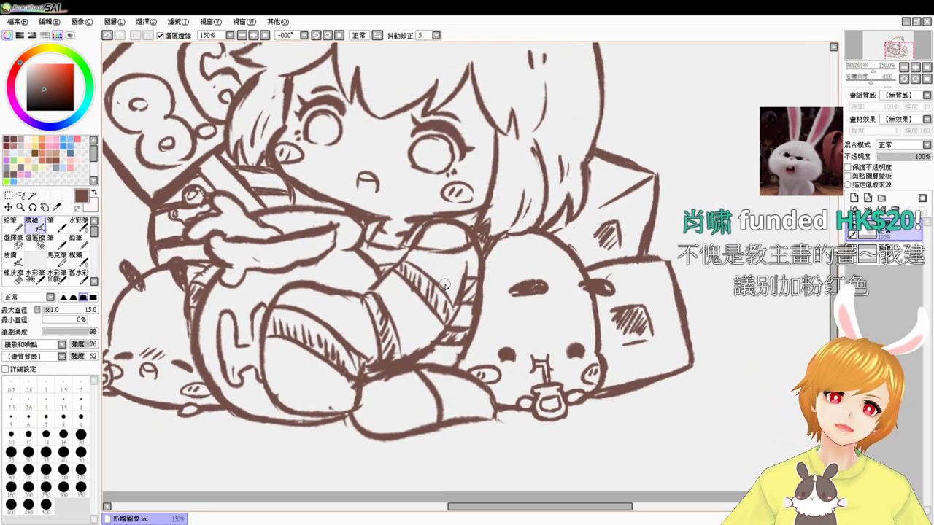
scroll(473, 257, up, 5)
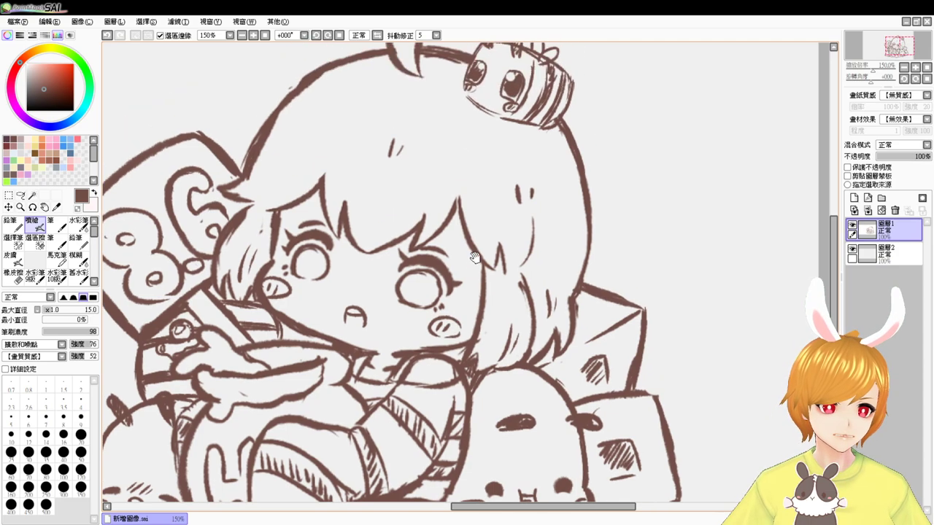
scroll(473, 257, up, 2)
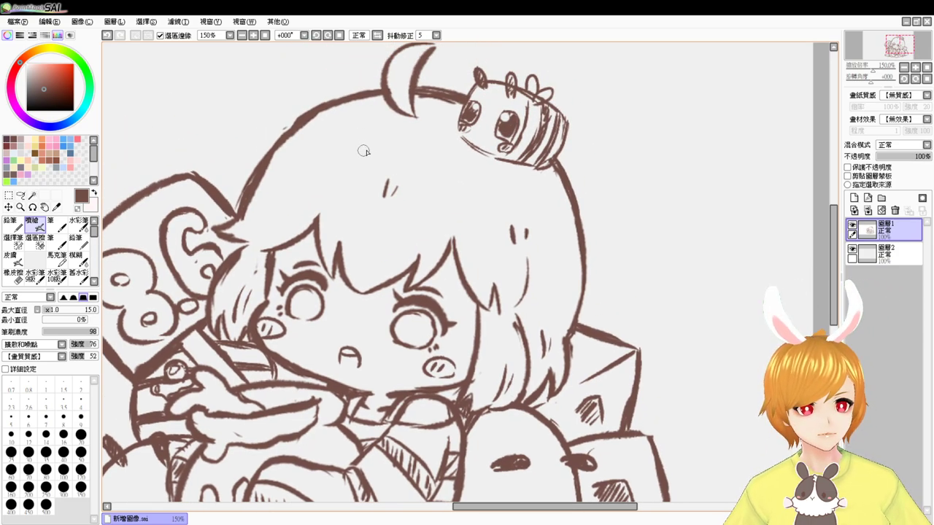
- Try a stroke on the crown of the hair and a short curved stroke at the hair's edge beside the sign, undoing both
drag(370, 155, 402, 126)
key(ctrl+z)
mouse_move(353, 240)
mouse_down()
mouse_move(402, 89)
mouse_move(438, 124)
mouse_move(379, 235)
mouse_move(365, 221)
mouse_up()
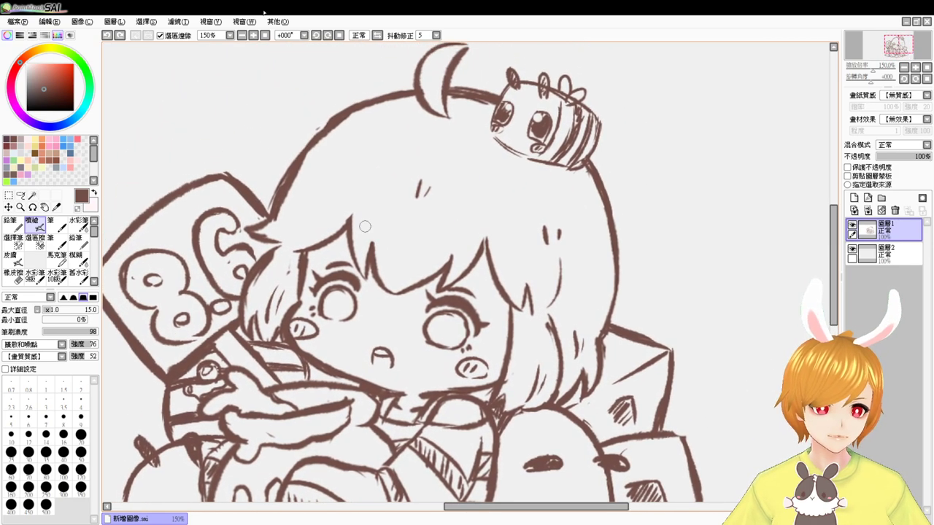
click(253, 35)
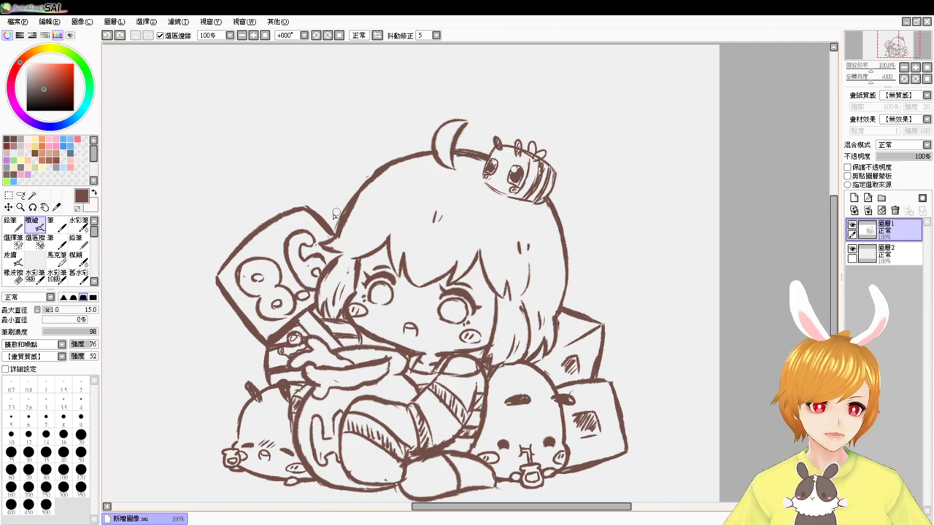
drag(335, 232, 332, 196)
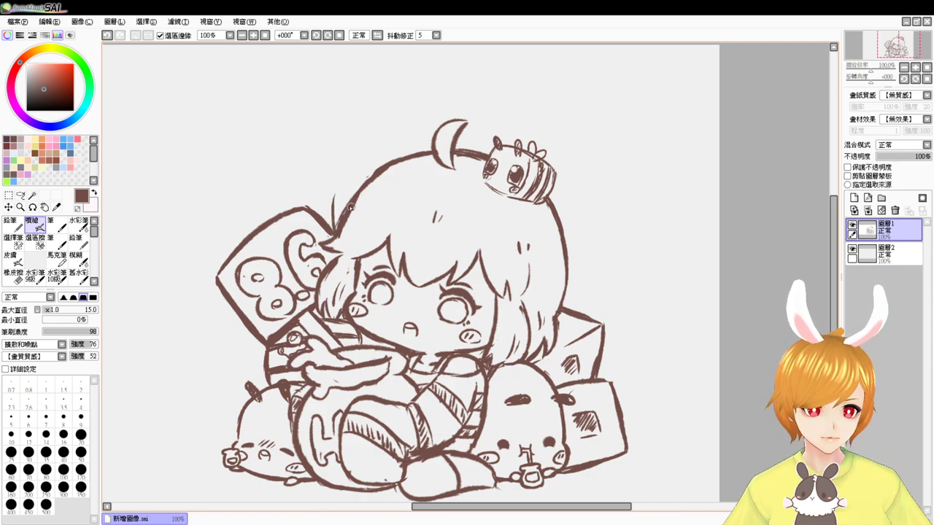
key(ctrl+z)
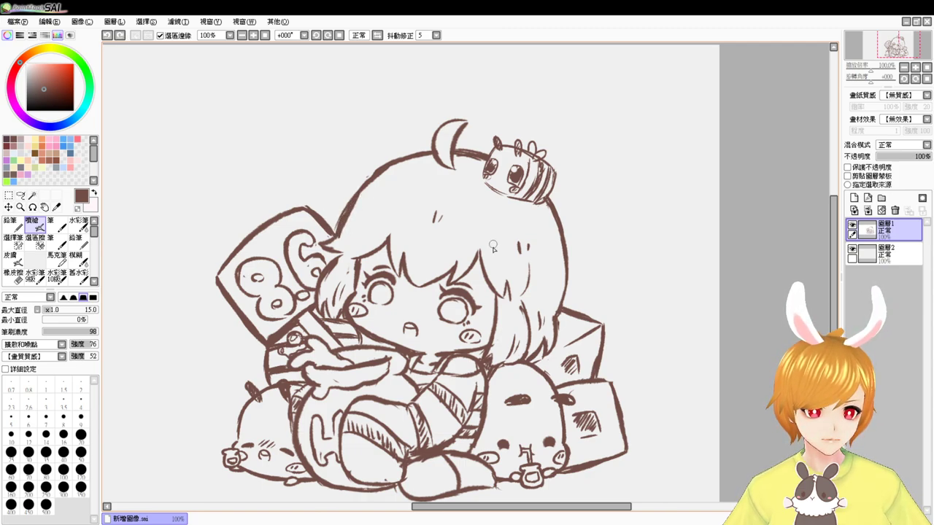
- Try a large ribbon bow on the hair beside the girl's eye, below the bee ornament, and undo its strokes
drag(512, 257, 533, 280)
drag(503, 250, 510, 282)
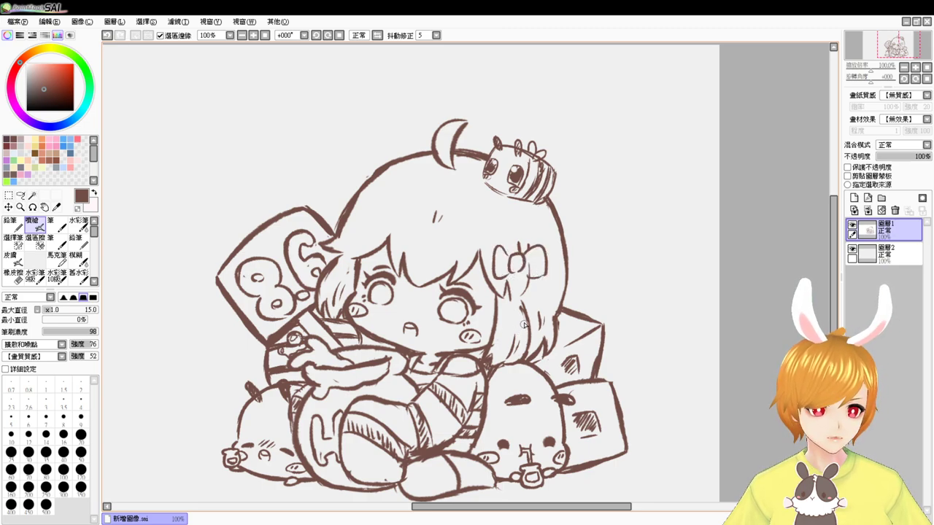
key(ctrl+z)
key(ctrl+z)
key(ctrl+z)
key(ctrl+z)
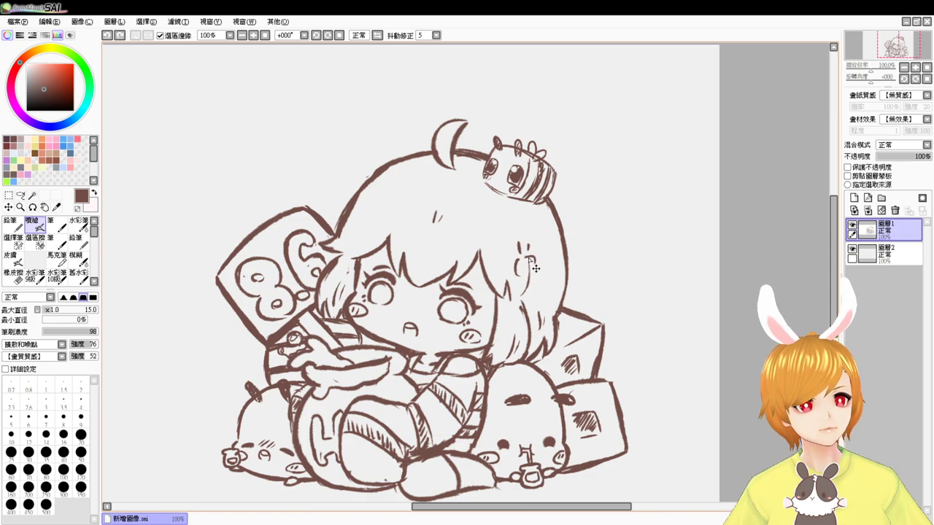
- Draw a ribbon bow with a round centre and two looped sides on the hair below the bee ornament
drag(535, 259, 538, 271)
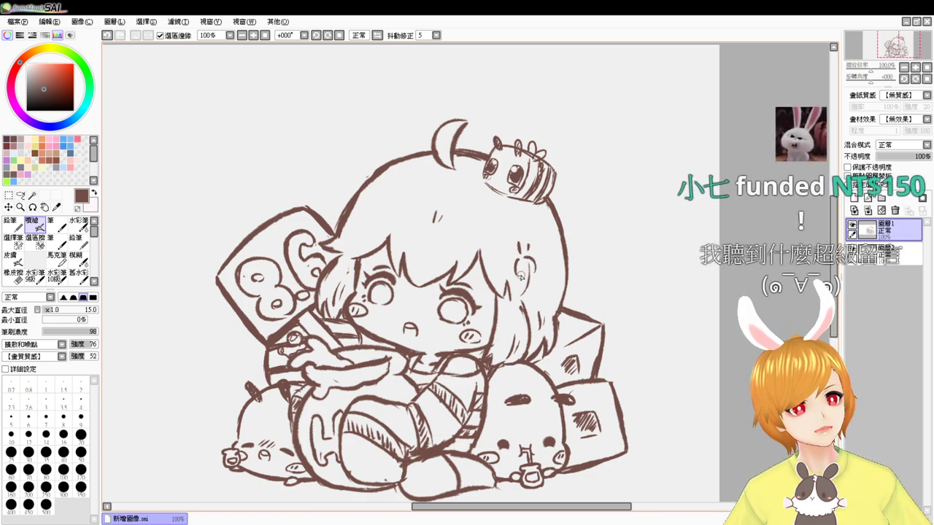
drag(534, 256, 535, 281)
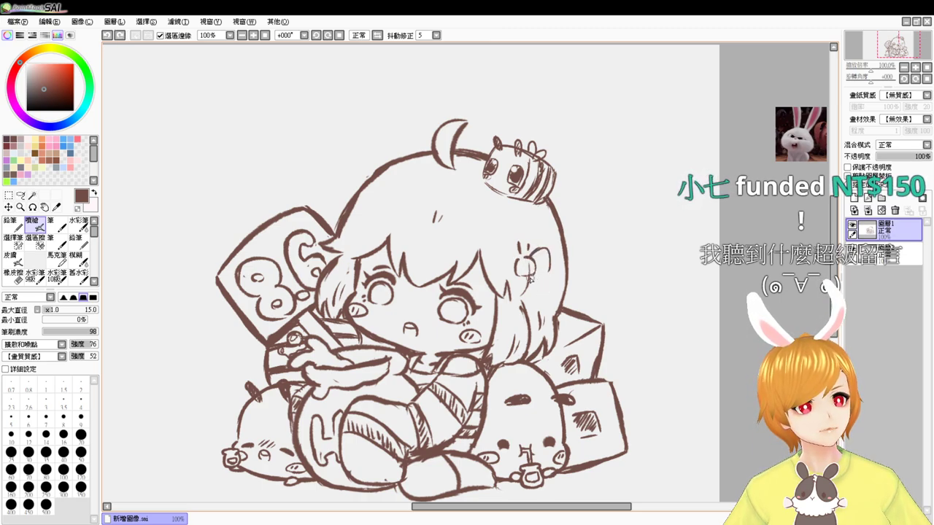
mouse_move(518, 260)
mouse_down()
mouse_move(516, 277)
mouse_move(536, 268)
mouse_move(529, 265)
mouse_up()
key(e)
key(b)
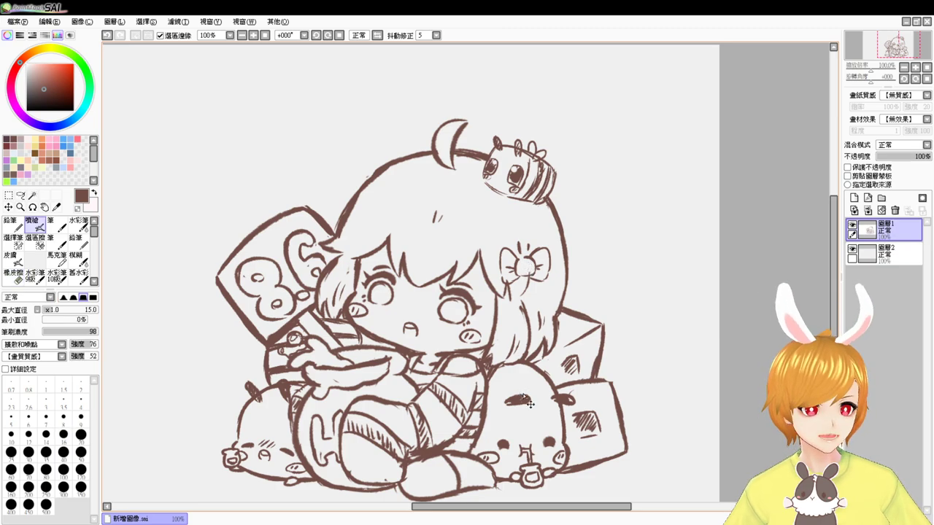
- Add short jagged hair strokes to the side locks on both sides of the girl's face
scroll(530, 404, up, 1)
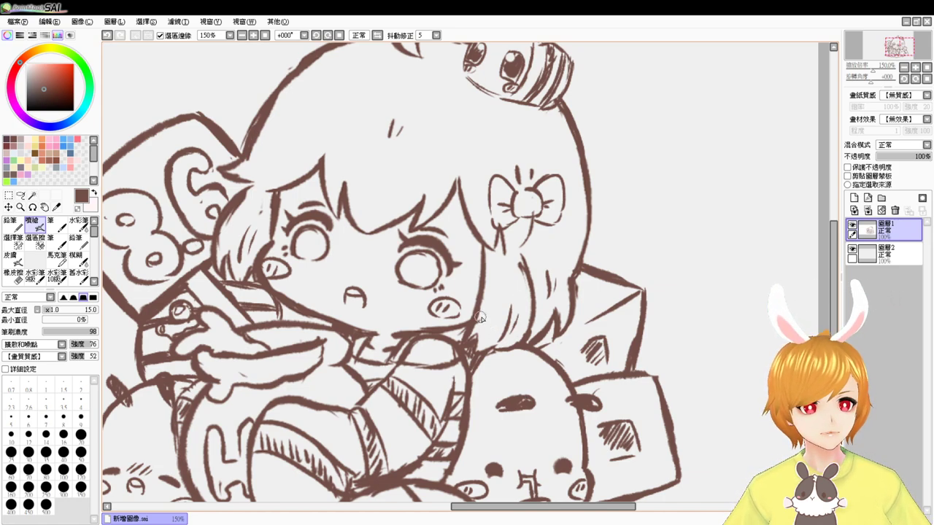
drag(496, 316, 513, 321)
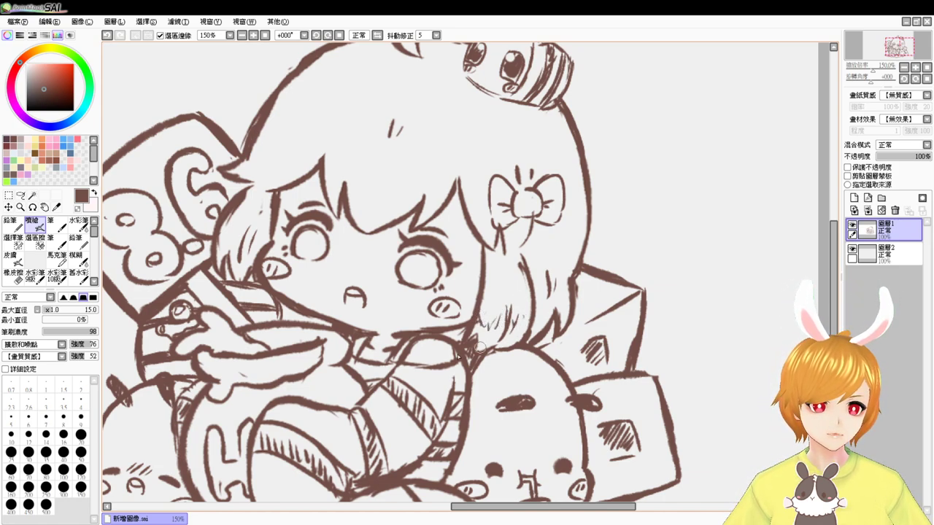
drag(223, 237, 246, 251)
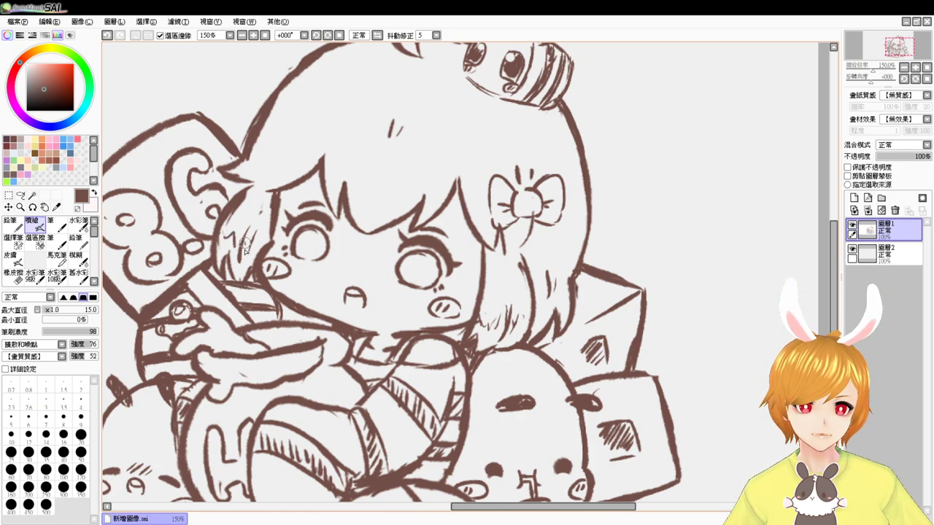
click(265, 35)
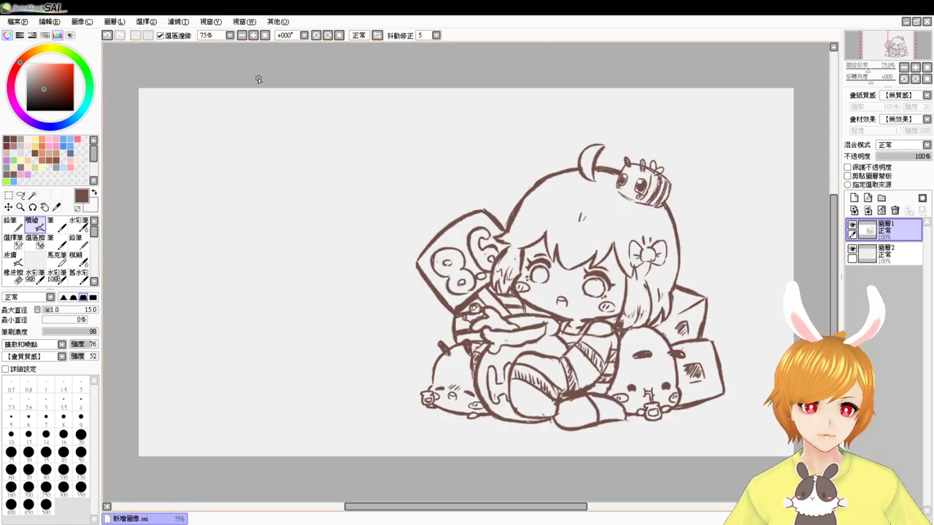
- Draw a small round-petalled flower beside the girl's hair, just above the upper box
drag(726, 309, 591, 323)
key(ctrl+z)
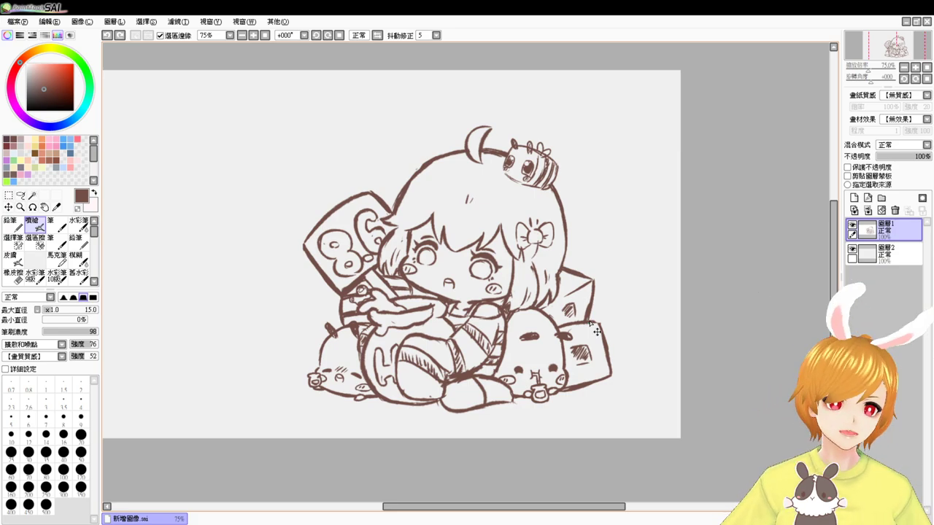
scroll(593, 323, up, 1)
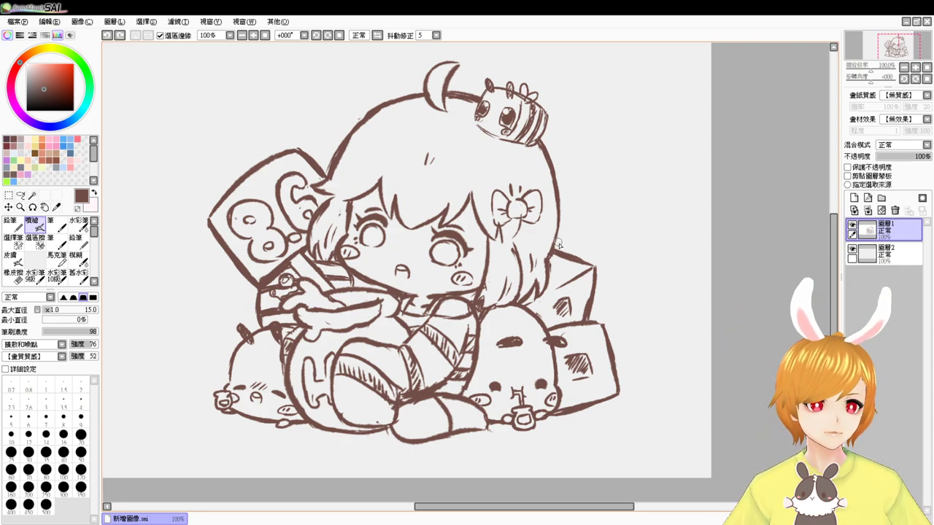
mouse_move(552, 249)
mouse_down()
mouse_move(576, 239)
mouse_move(585, 216)
mouse_move(602, 224)
mouse_move(563, 243)
mouse_up()
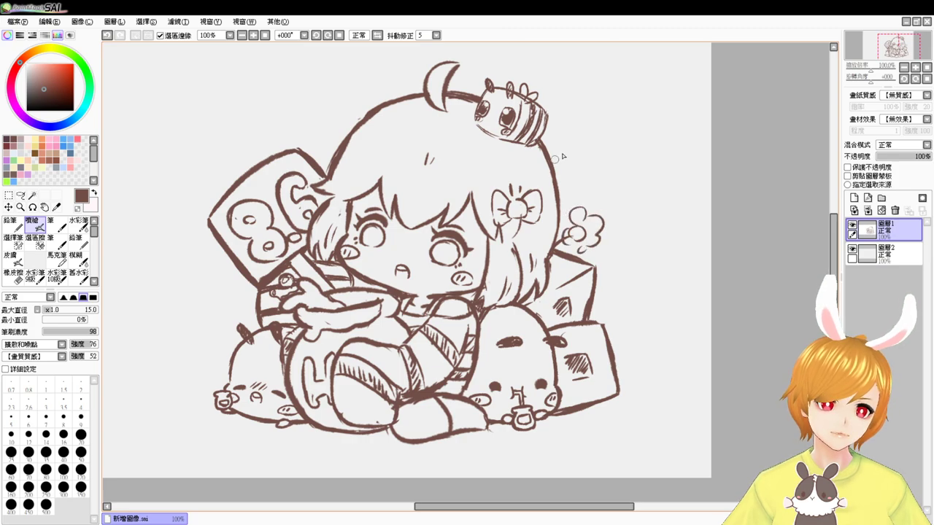
click(265, 35)
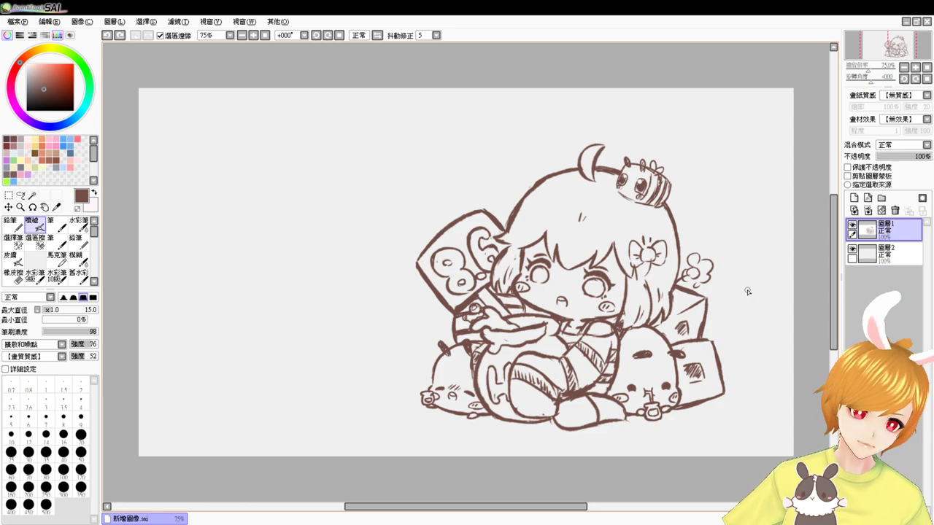
scroll(787, 339, down, 2)
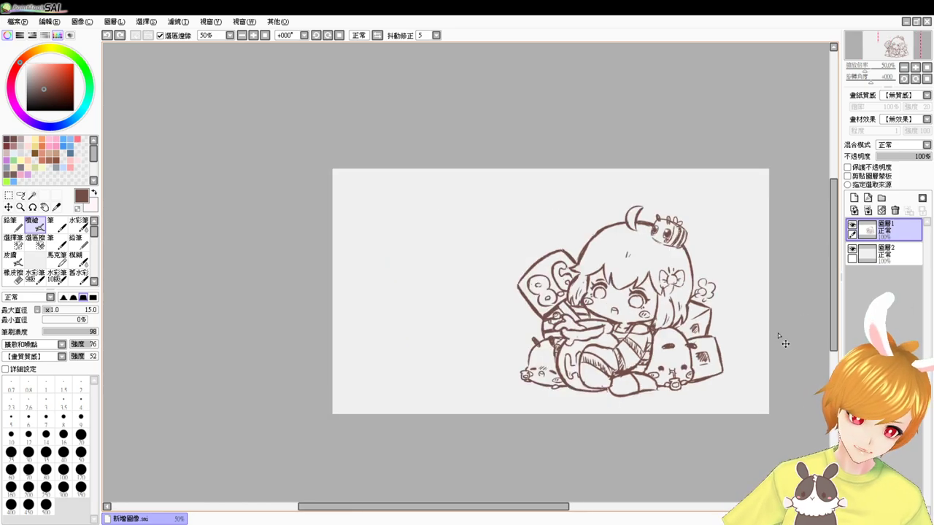
- Touch up the rough sketch lines at the sign's corner beside the hair and on the boxes behind the character
scroll(778, 334, up, 2)
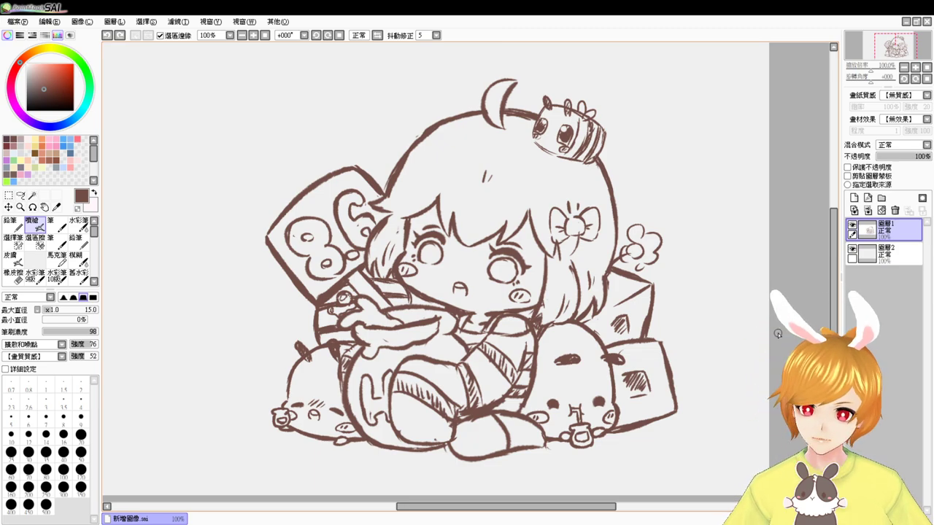
key(ctrl+z)
key(ctrl+z)
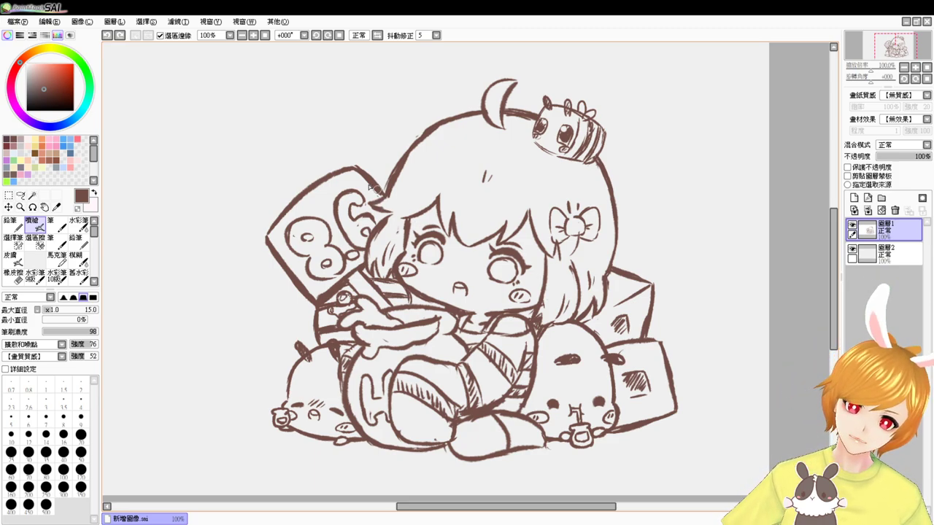
drag(376, 188, 383, 197)
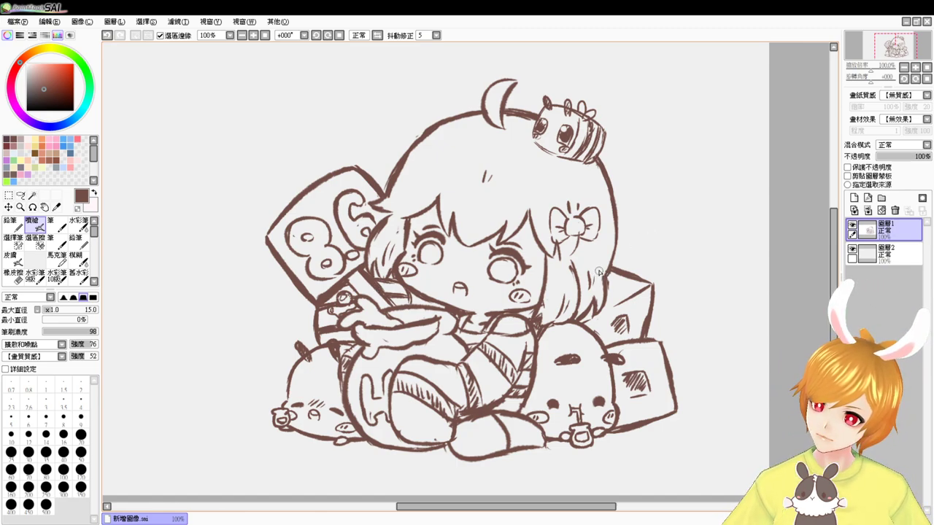
key(e)
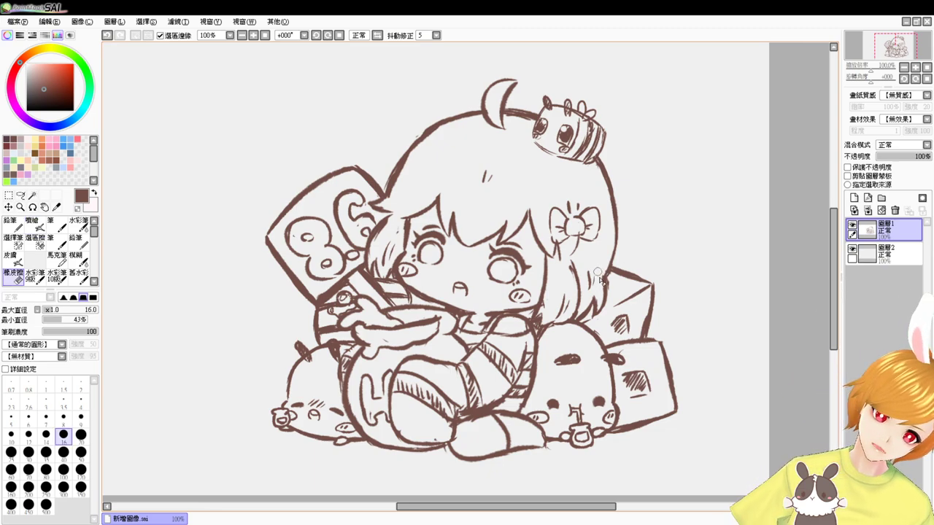
key(e)
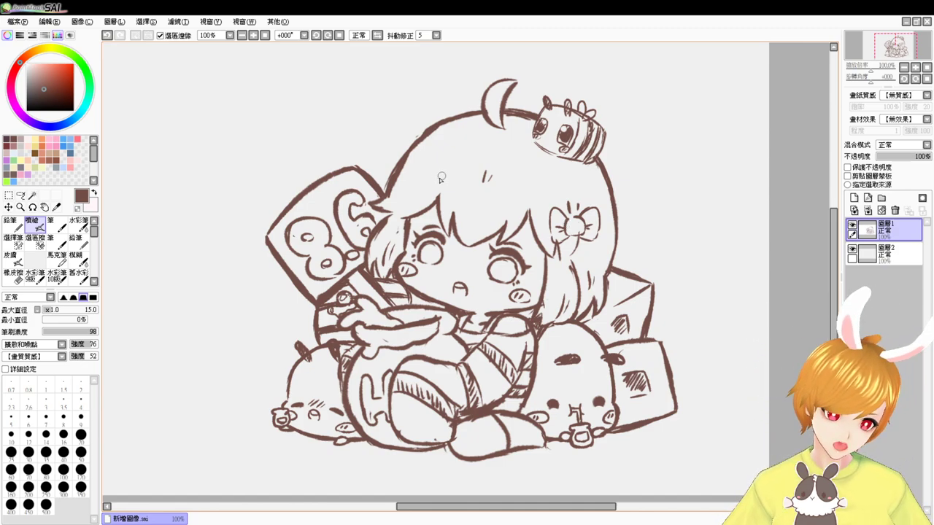
key(e)
key(b)
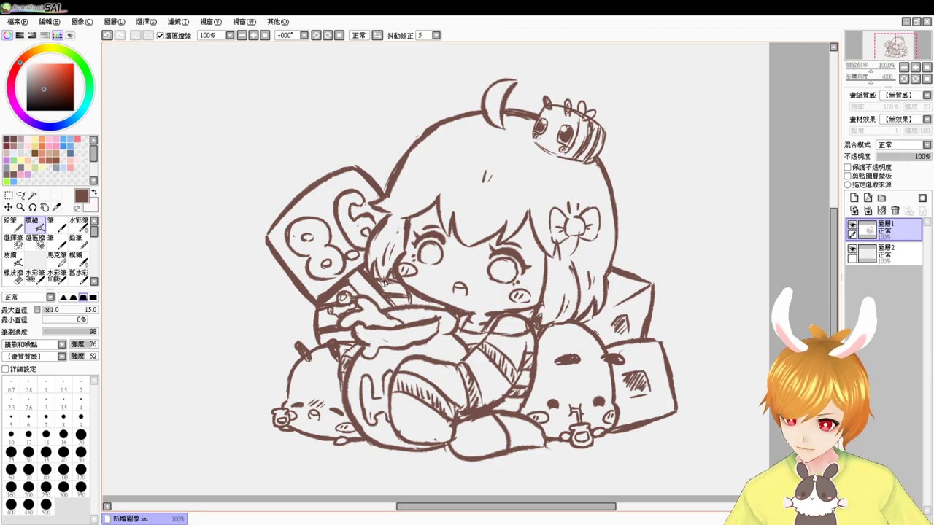
click(254, 35)
click(254, 36)
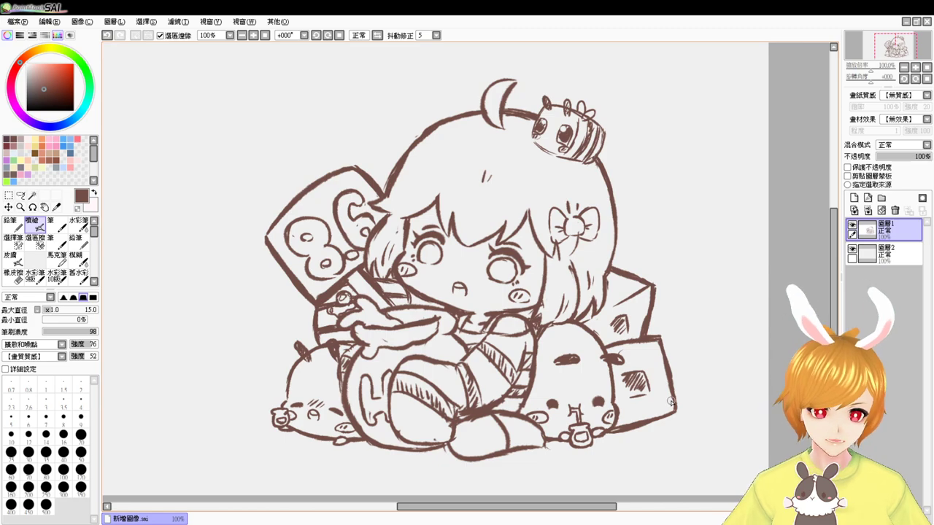
click(253, 36)
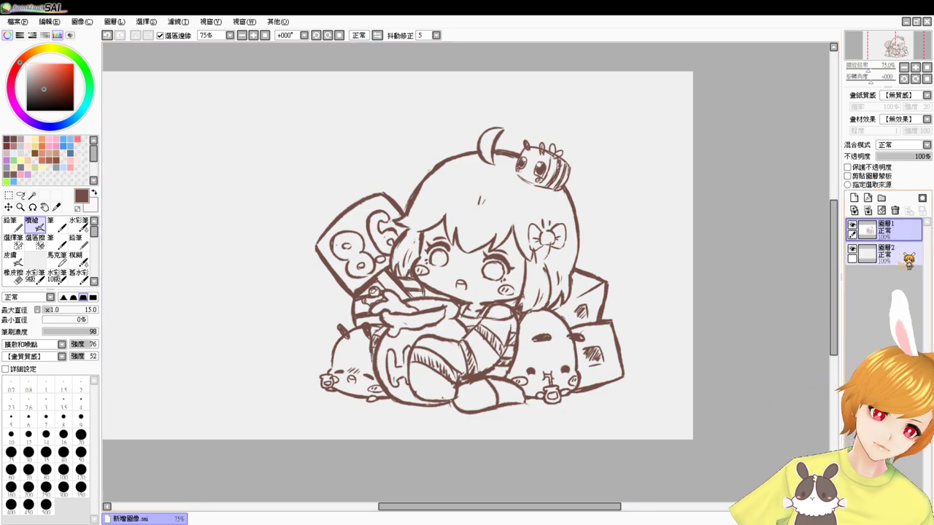
- Add a new layer and a layer group, and move the new layer and the sketch layer 圖層1 into the group
drag(907, 256, 906, 219)
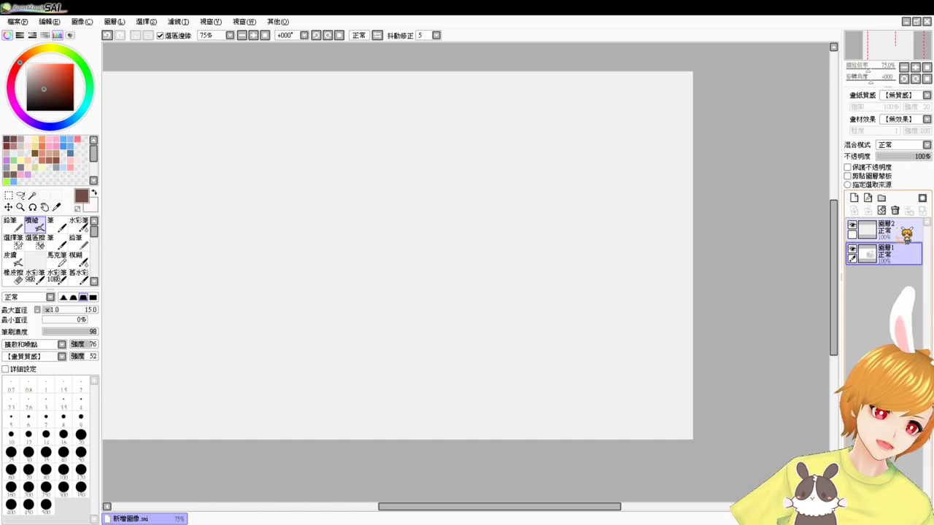
drag(899, 251, 905, 232)
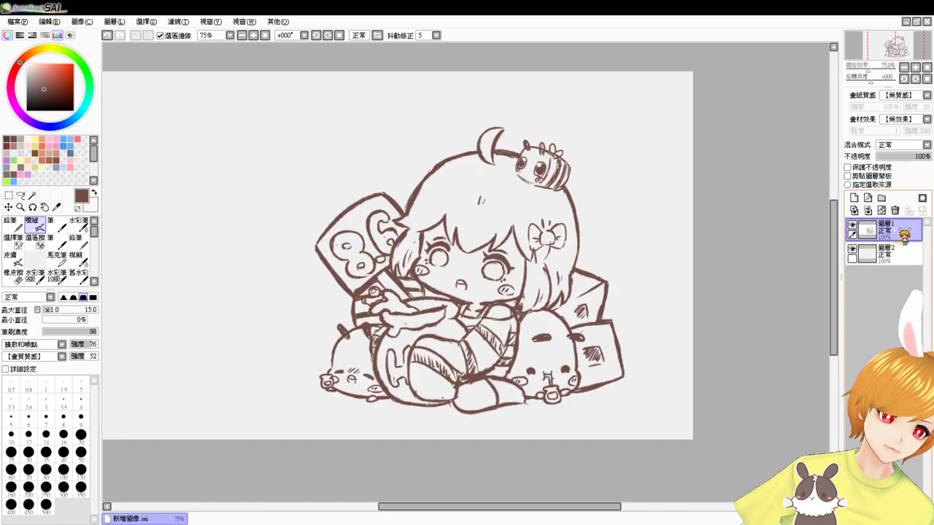
click(855, 198)
click(881, 199)
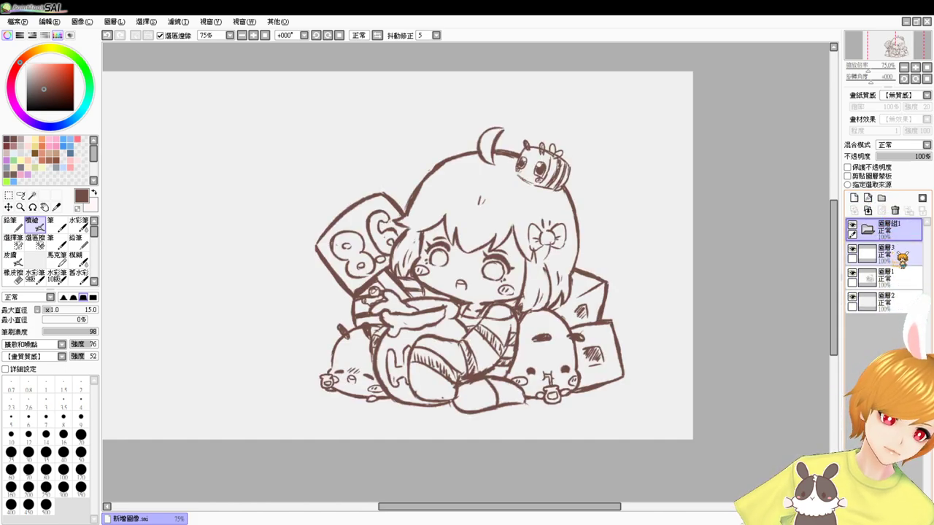
drag(901, 256, 900, 232)
mouse_move(906, 275)
mouse_down()
mouse_move(898, 263)
mouse_move(904, 272)
mouse_up()
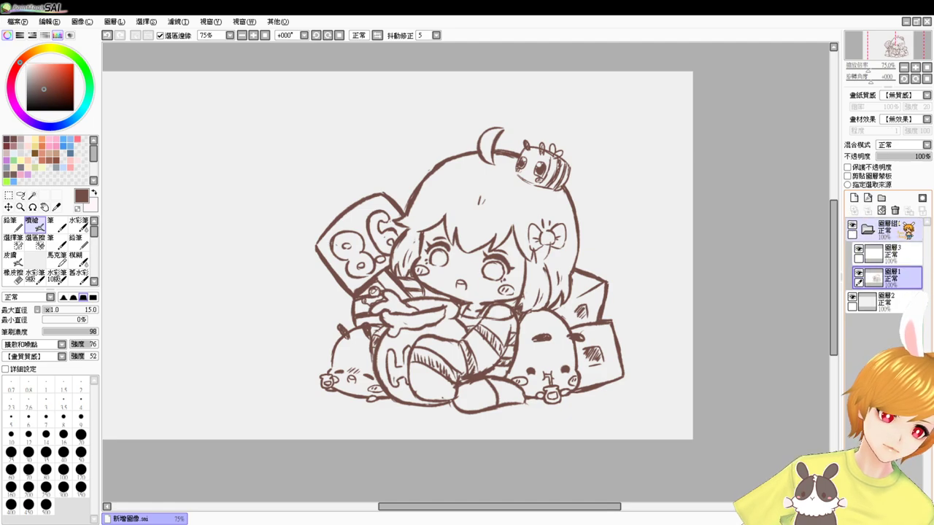
- Set the sketch layer's opacity to 30% and make the empty layer 圖層3 active for the line art
drag(921, 156, 902, 157)
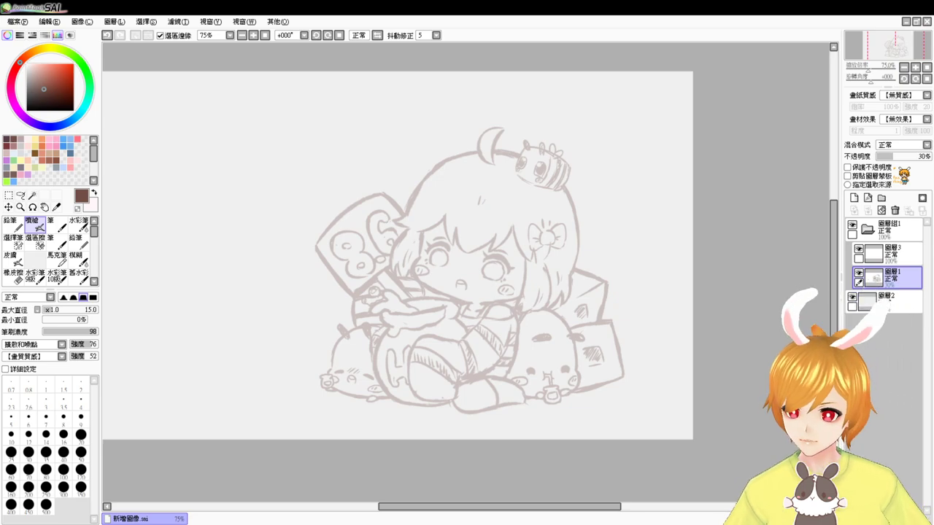
key(Page_Up)
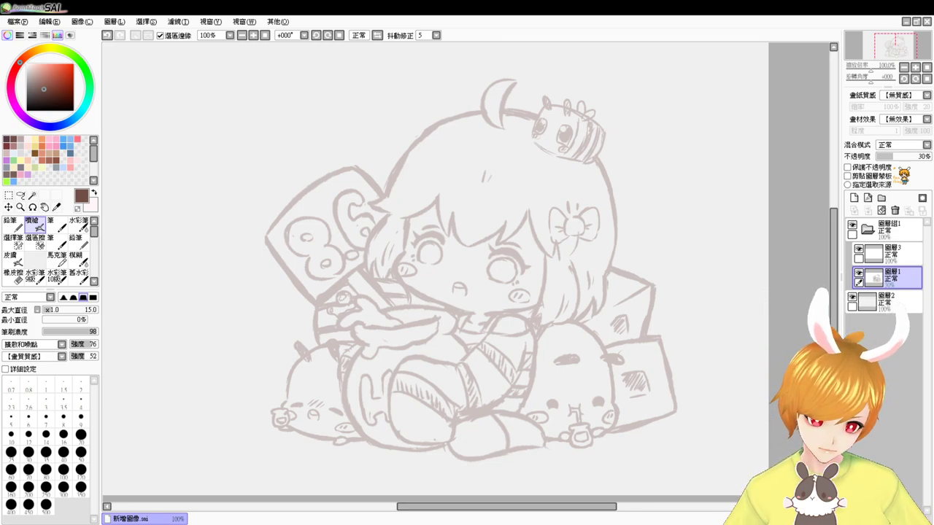
click(917, 257)
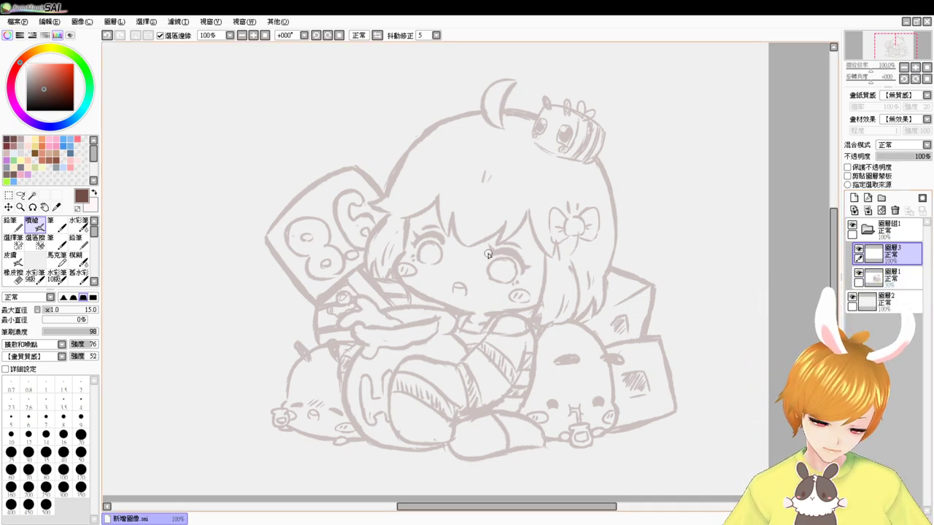
- Set the brush size to 22 and ink the leftmost curve of the bangs in brown over the sketch
drag(410, 224, 431, 211)
scroll(436, 215, up, 2)
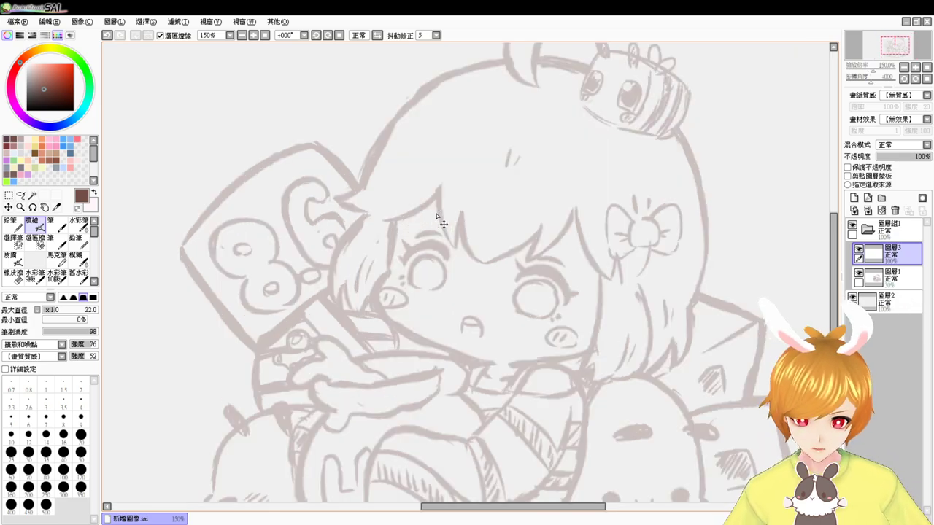
drag(437, 191, 375, 215)
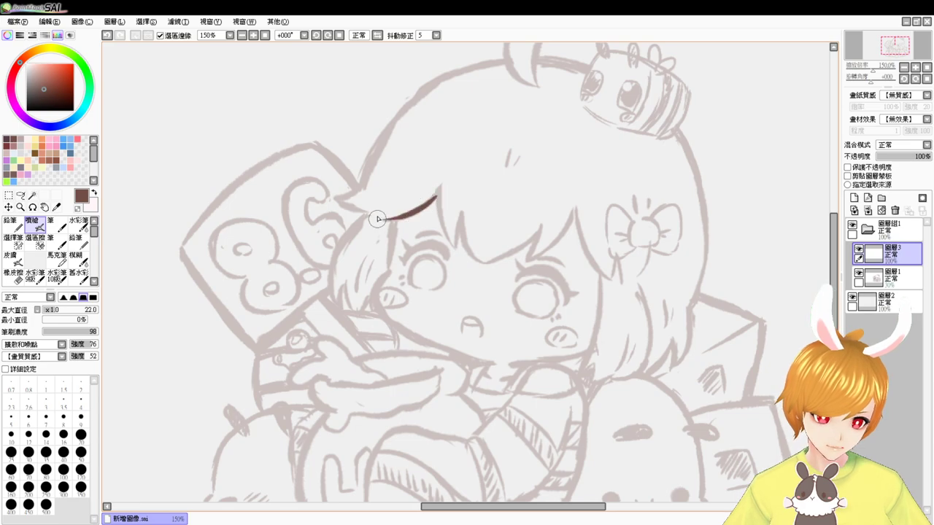
key(ctrl+z)
drag(435, 193, 387, 218)
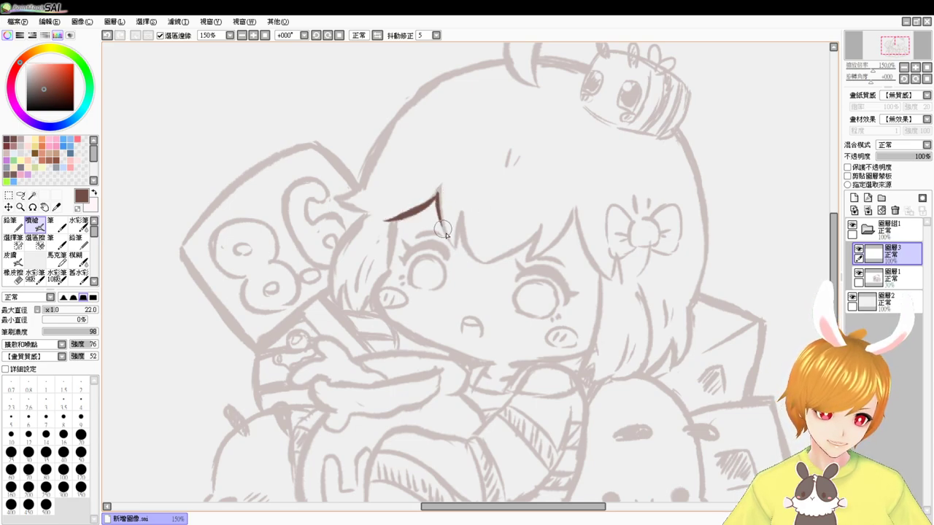
- Ink the pointed lock of bangs above the left eye and start the steep edge of the middle lock beside it
drag(438, 191, 450, 239)
key(ctrl+z)
key(ctrl+z)
drag(439, 193, 456, 245)
key(ctrl+z)
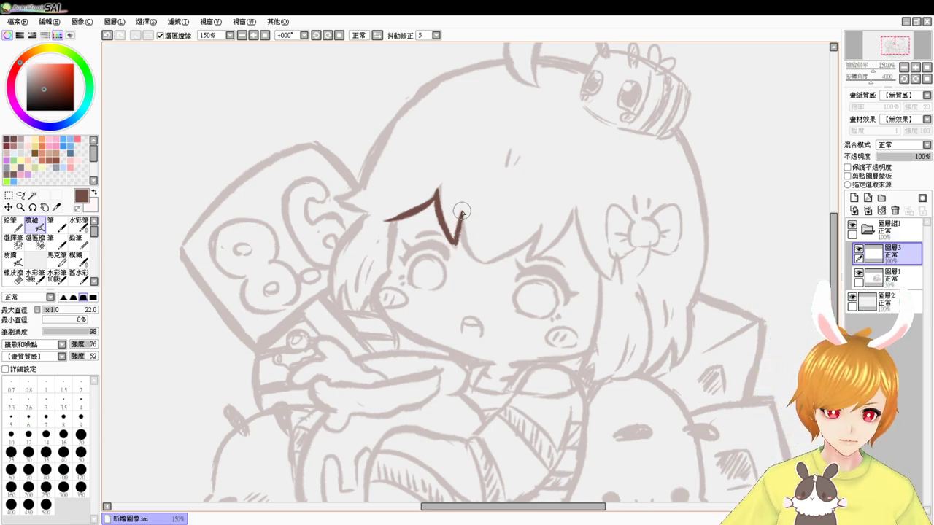
key(ctrl+z)
drag(462, 213, 482, 260)
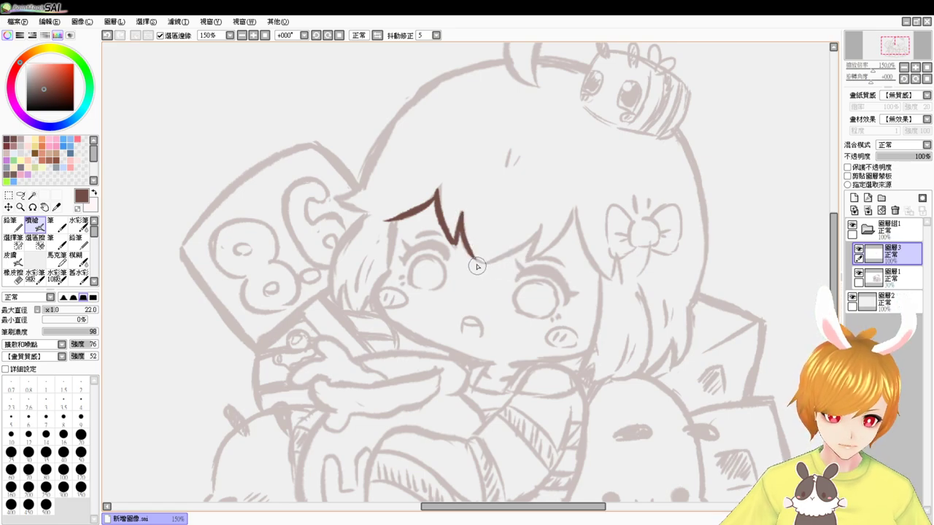
- Ink the long curved underside of the middle bangs between the eyes, redrawing it until it follows the sketch
key(ctrl+z)
drag(499, 260, 546, 229)
key(ctrl+z)
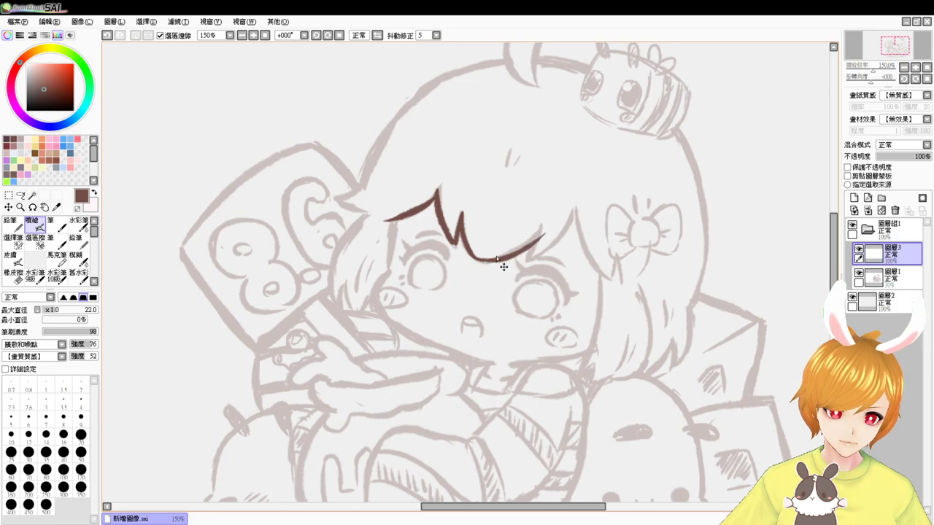
key(ctrl+z)
drag(479, 259, 542, 227)
key(ctrl+z)
drag(479, 260, 542, 229)
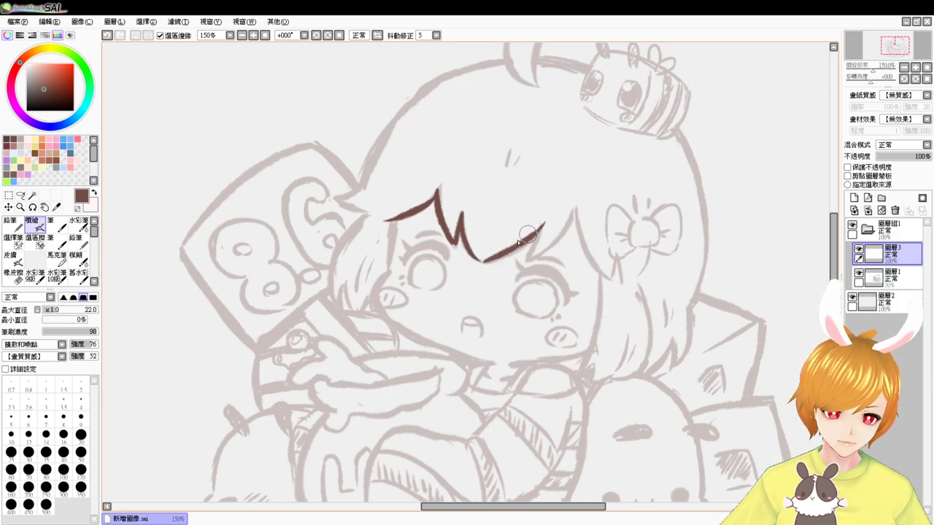
key(ctrl+z)
drag(479, 259, 542, 227)
key(ctrl+z)
drag(481, 260, 542, 226)
key(ctrl+z)
drag(478, 260, 499, 255)
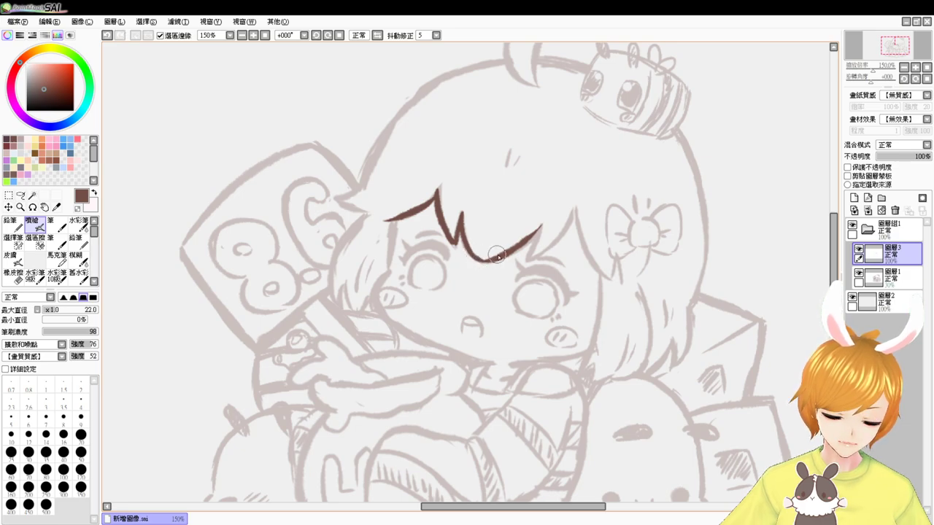
- Ink the lock of bangs above the right eye, with a short inner edge and a curve rising to its peak
drag(540, 228, 543, 227)
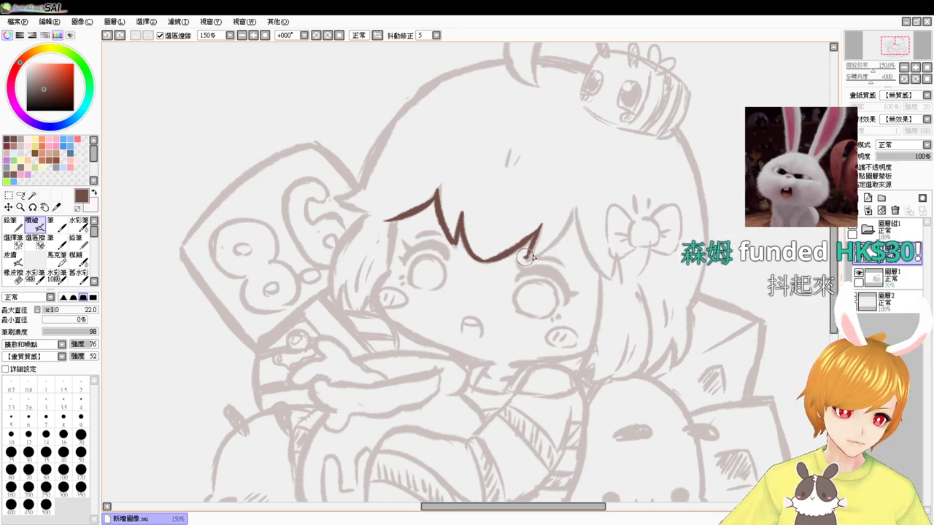
drag(527, 257, 578, 229)
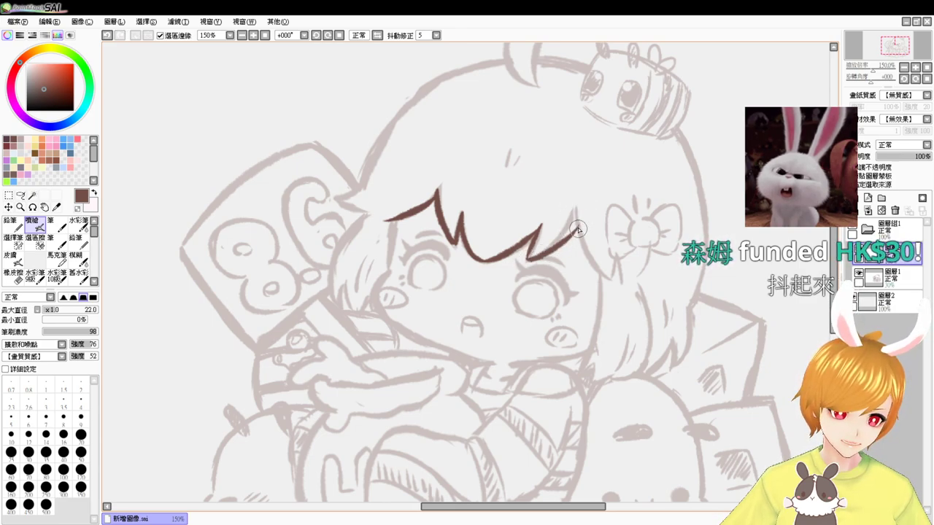
key(ctrl+z)
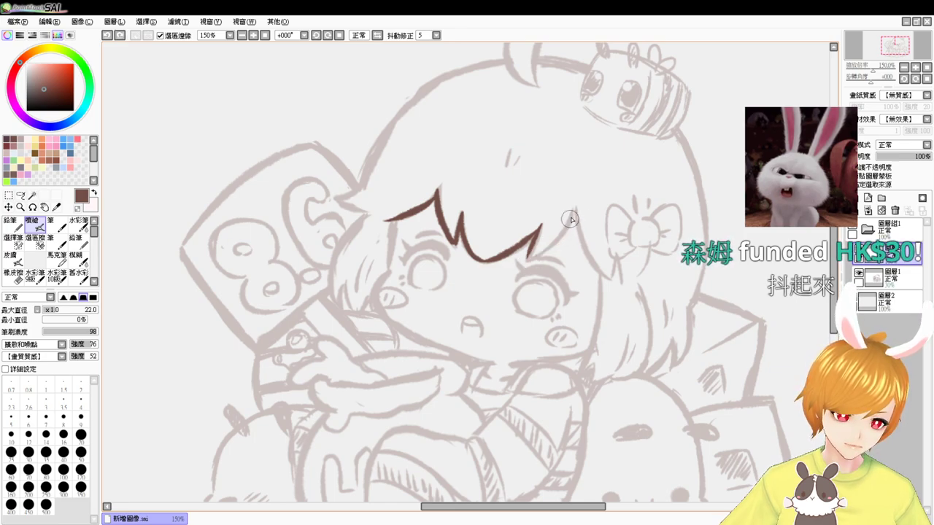
drag(572, 217, 529, 262)
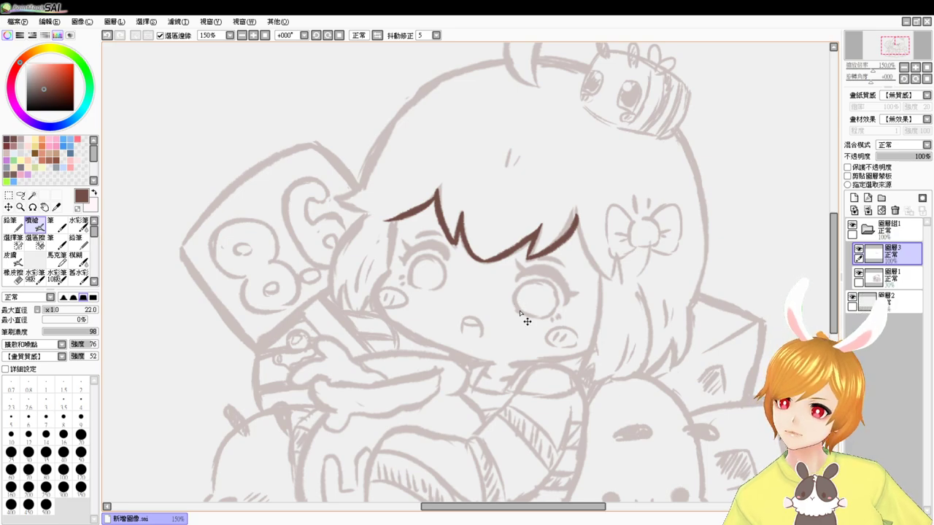
- Ink the right edge of the bangs from the last peak down to the side of the face below the bow
scroll(520, 312, up, 1)
mouse_move(688, 310)
mouse_down()
mouse_move(573, 343)
mouse_move(541, 340)
mouse_up()
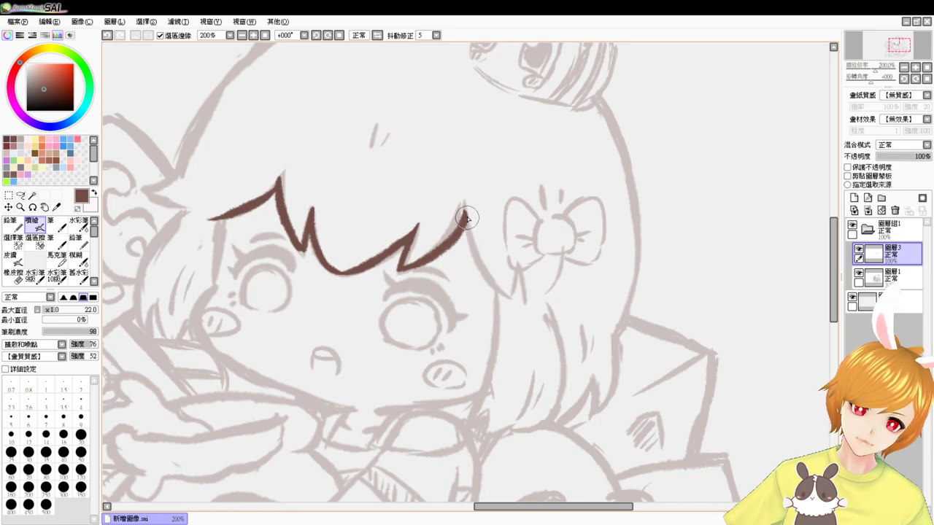
drag(467, 217, 506, 287)
key(ctrl+z)
drag(465, 216, 521, 289)
key(ctrl+z)
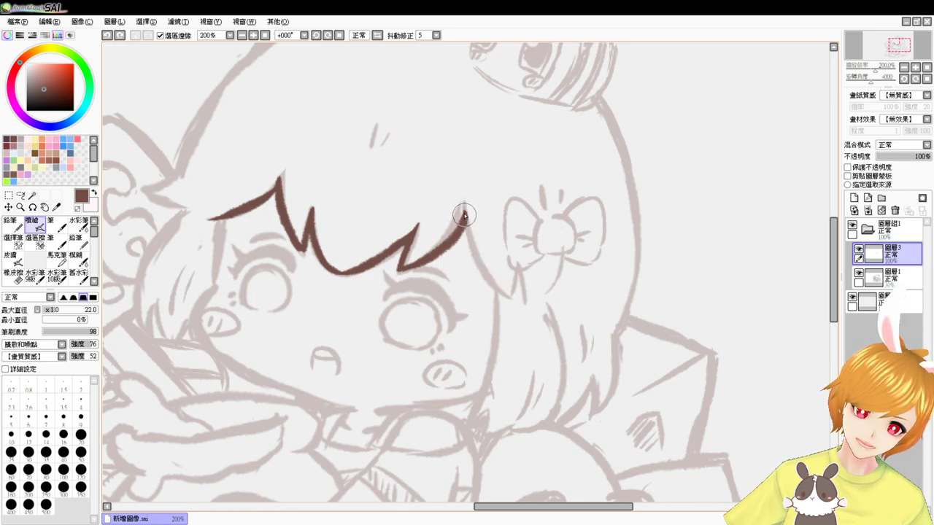
drag(464, 215, 518, 294)
key(ctrl+z)
drag(464, 213, 517, 297)
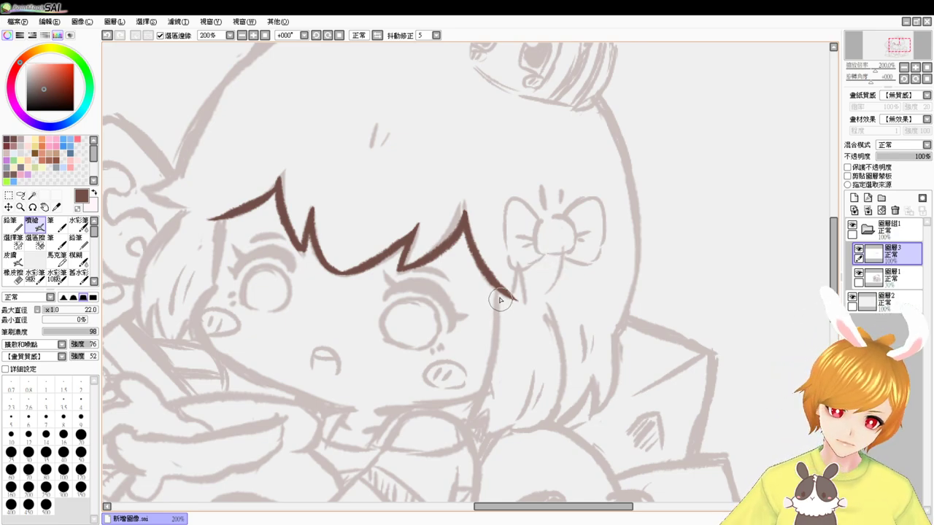
- Ink the hair line along the right side of the face, from the end of the bangs down to the collar
drag(501, 294, 483, 387)
drag(545, 350, 566, 270)
key(ctrl+z)
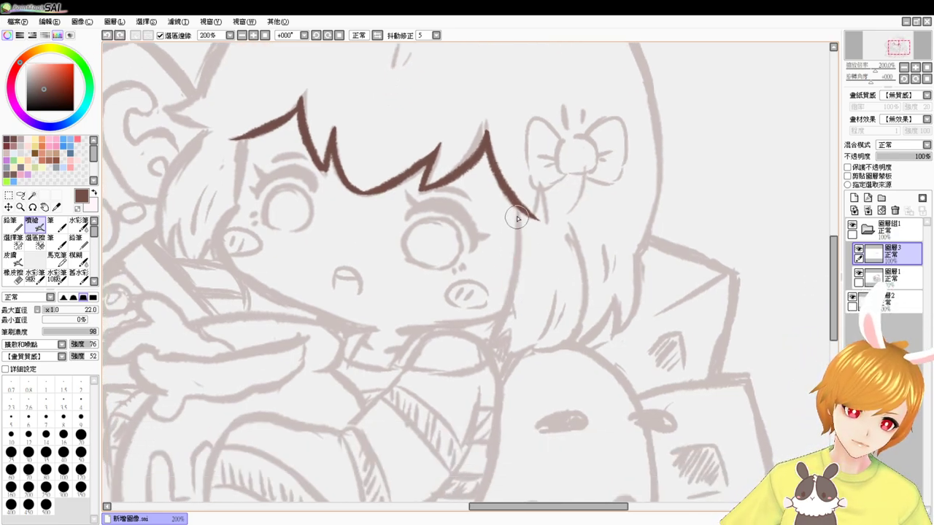
drag(517, 218, 482, 349)
key(ctrl+z)
drag(520, 212, 505, 307)
key(ctrl+z)
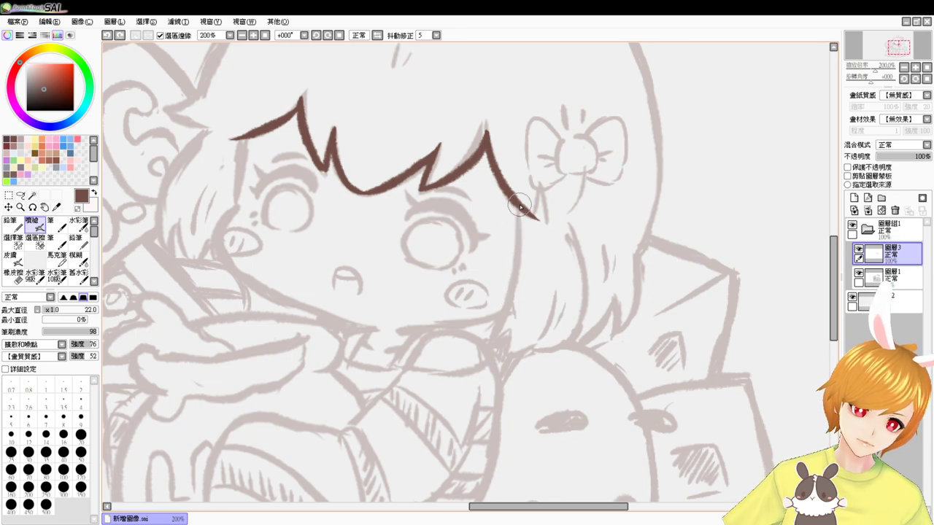
drag(520, 209, 491, 343)
key(ctrl+z)
drag(506, 279, 484, 339)
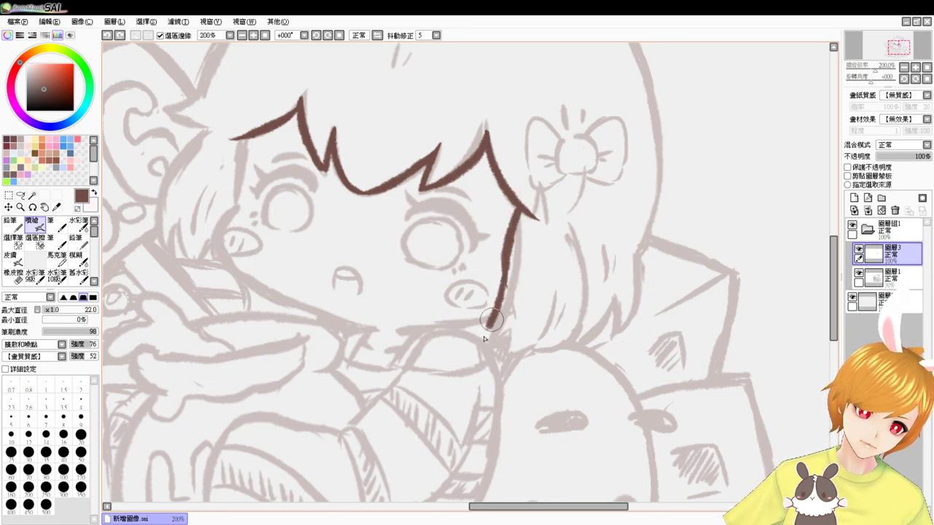
key(ctrl+z)
key(ctrl+z)
drag(516, 214, 484, 339)
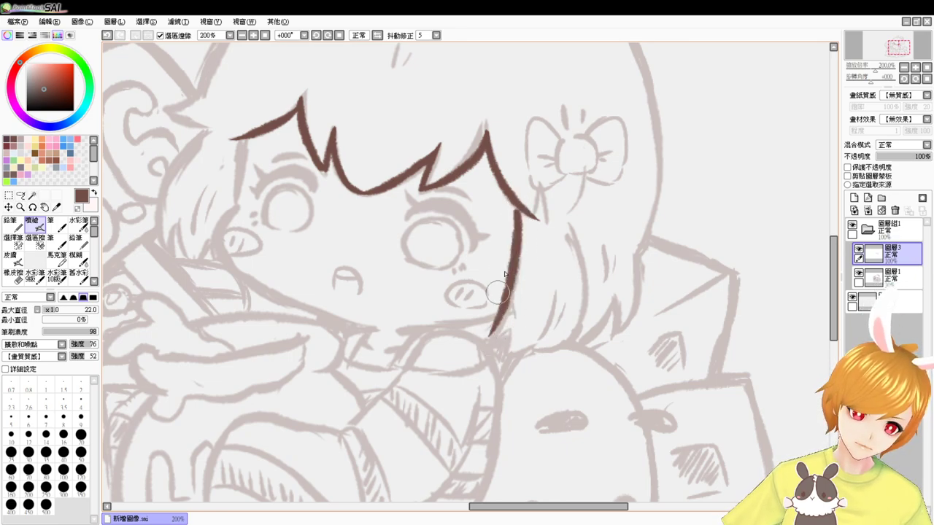
key(ctrl+z)
drag(518, 210, 478, 343)
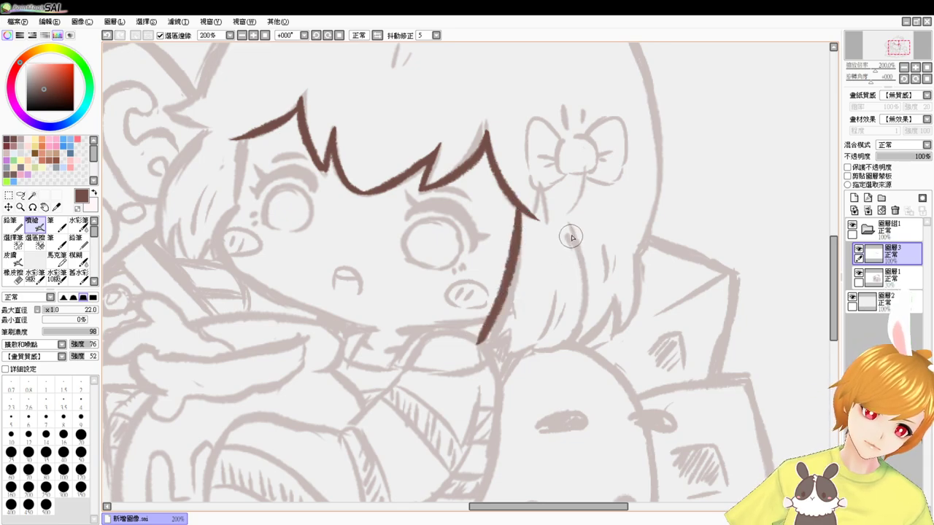
- Ink the outer curve of the hair lock beneath the bow and the jagged tips joining it to the face line
mouse_move(567, 226)
mouse_down()
mouse_move(577, 321)
mouse_move(556, 349)
mouse_up()
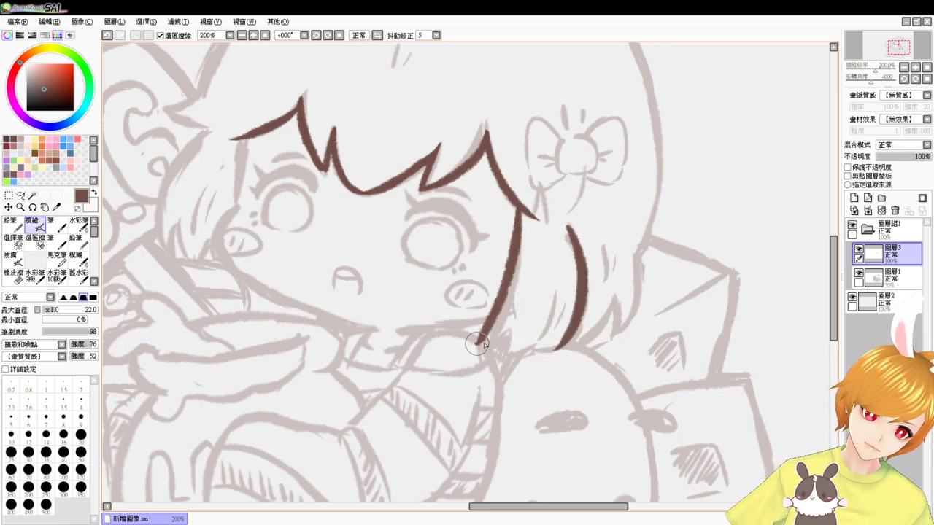
key(ctrl+z)
mouse_move(479, 343)
mouse_down()
mouse_move(516, 328)
mouse_move(487, 341)
mouse_move(514, 332)
mouse_move(508, 355)
mouse_move(562, 343)
mouse_up()
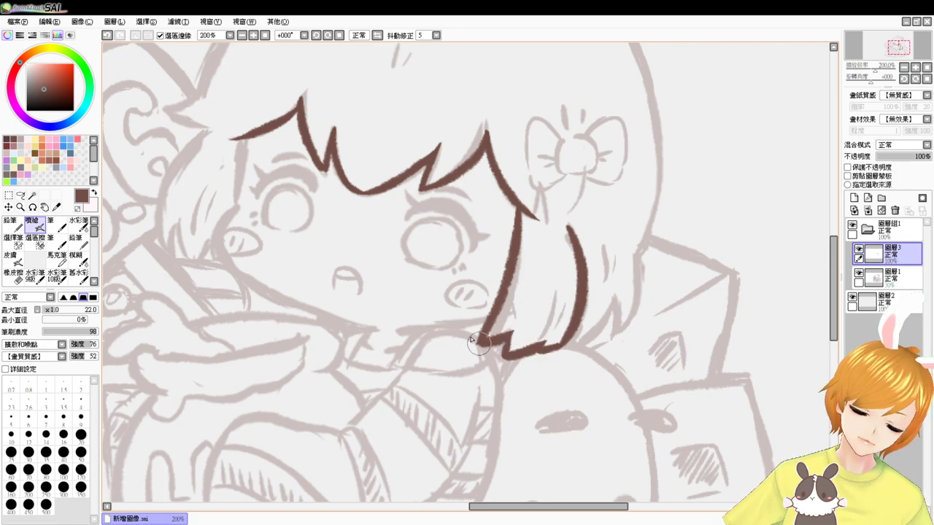
- Ink the outer curve of the hair lock on the left side of the face, redrawing it once
drag(408, 288, 465, 298)
drag(263, 144, 219, 259)
key(ctrl+z)
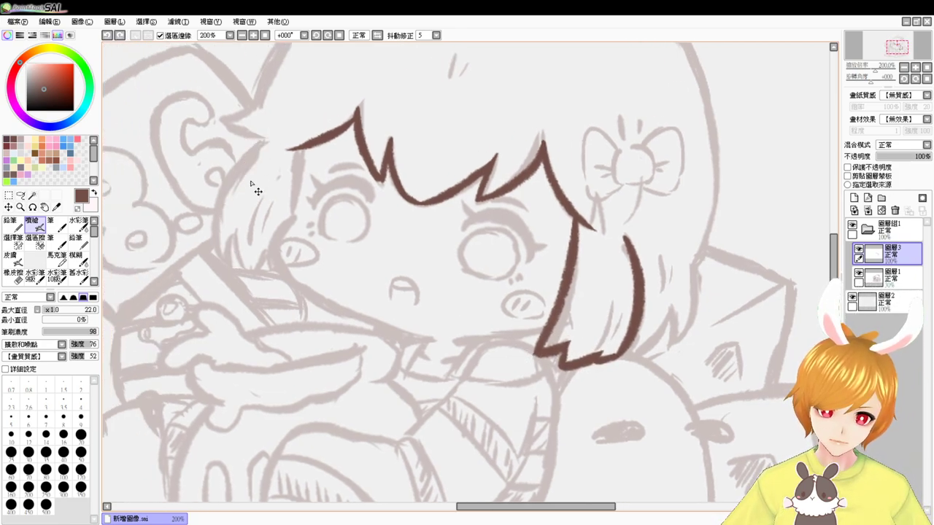
drag(260, 140, 220, 258)
- Ink the left edge of the face from the end of the bangs down to the cheek
drag(303, 150, 293, 204)
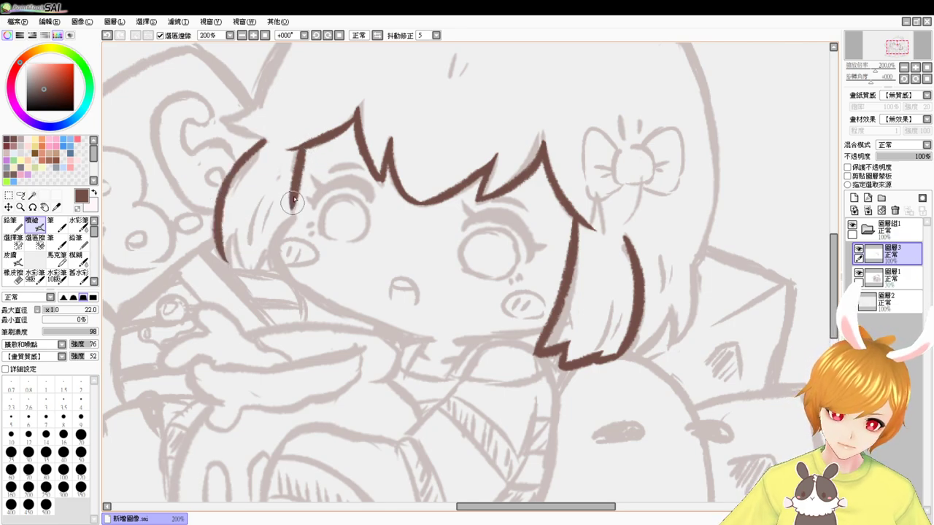
key(ctrl+z)
mouse_move(302, 151)
mouse_down()
mouse_move(294, 217)
mouse_move(270, 267)
mouse_up()
- Ink the left cheek and jawline down to the chin with the canvas rotated, redoing strokes until they follow the sketch
drag(306, 295, 344, 310)
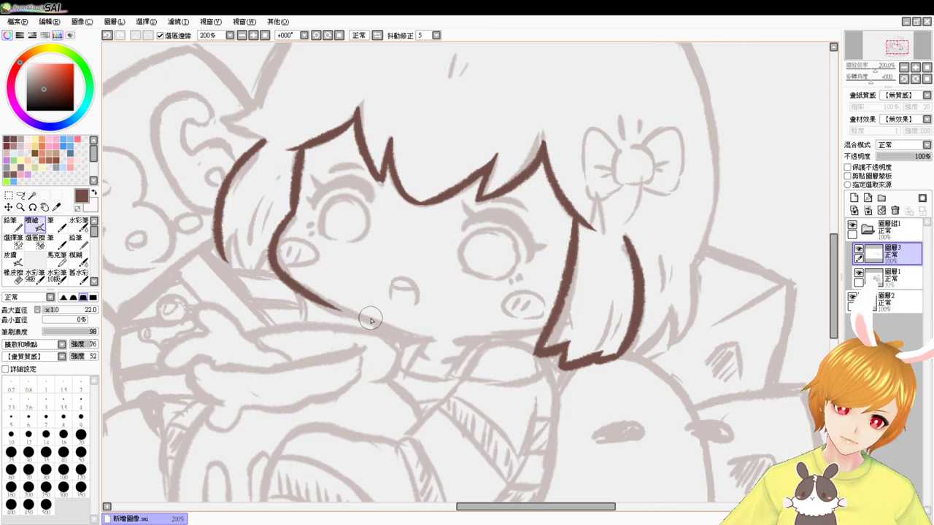
key(ctrl+z)
drag(517, 374, 406, 393)
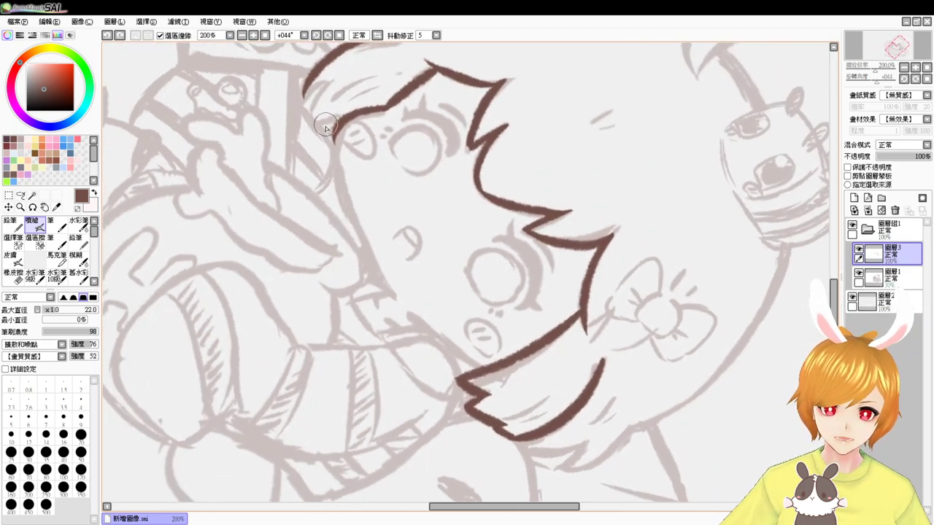
drag(337, 128, 356, 204)
key(ctrl+z)
drag(337, 127, 355, 228)
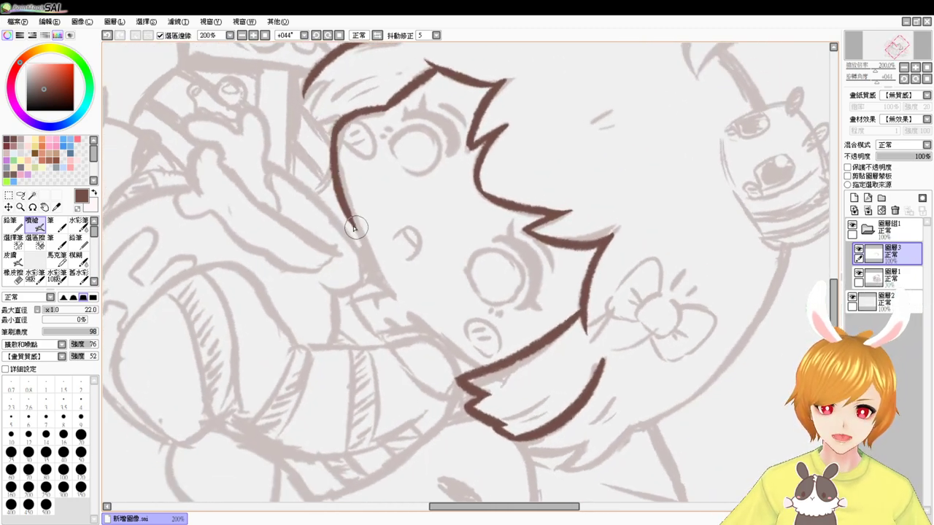
drag(340, 191, 384, 275)
key(ctrl+z)
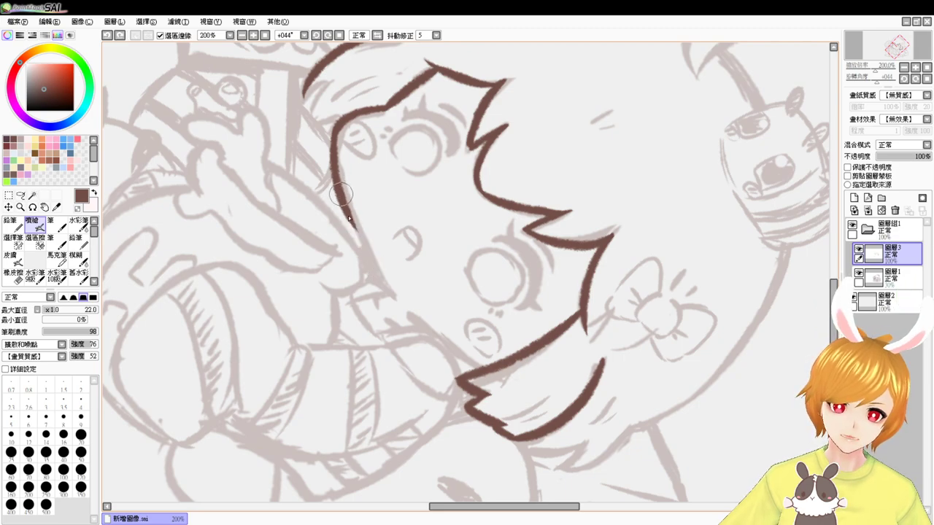
drag(340, 195, 389, 286)
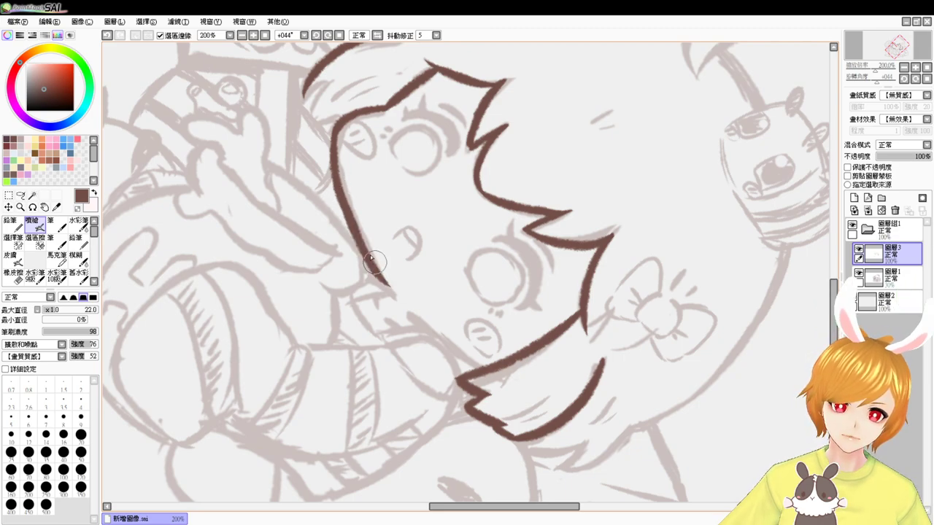
click(253, 35)
click(340, 35)
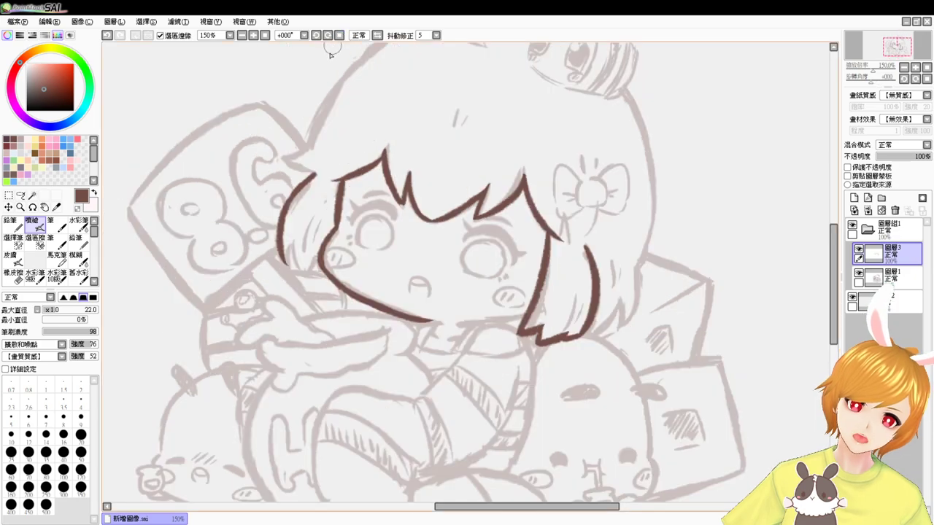
- Ink the right part of the jawline from beside the chin to the side hair, leaving a gap at the chin
scroll(498, 351, down, 1)
scroll(499, 353, up, 2)
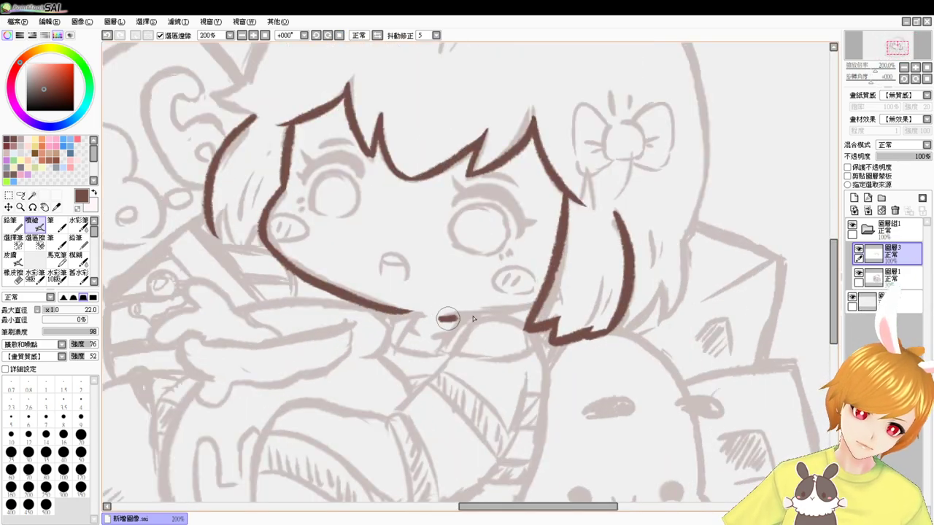
key(ctrl+z)
drag(473, 318, 539, 307)
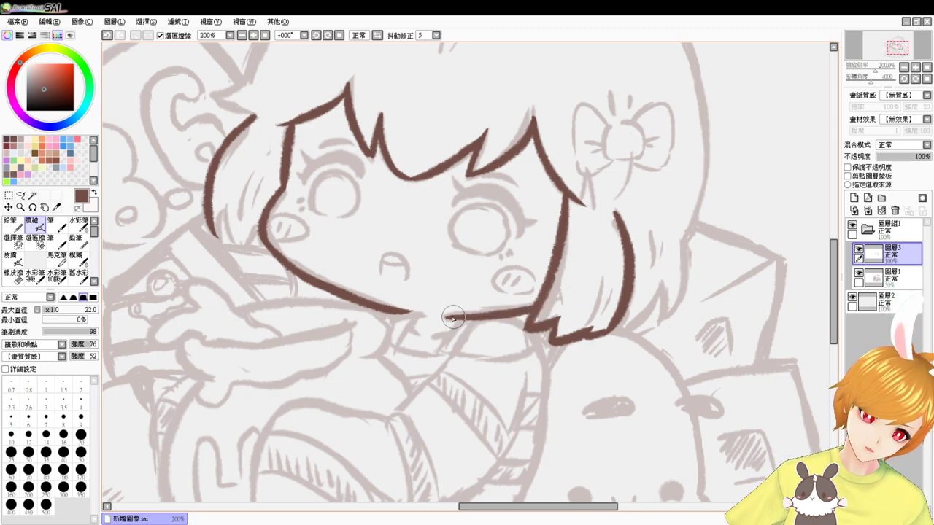
- Ink the arched top of the rounded collar piece under the right jaw and extend the left jawline's tip
key(e)
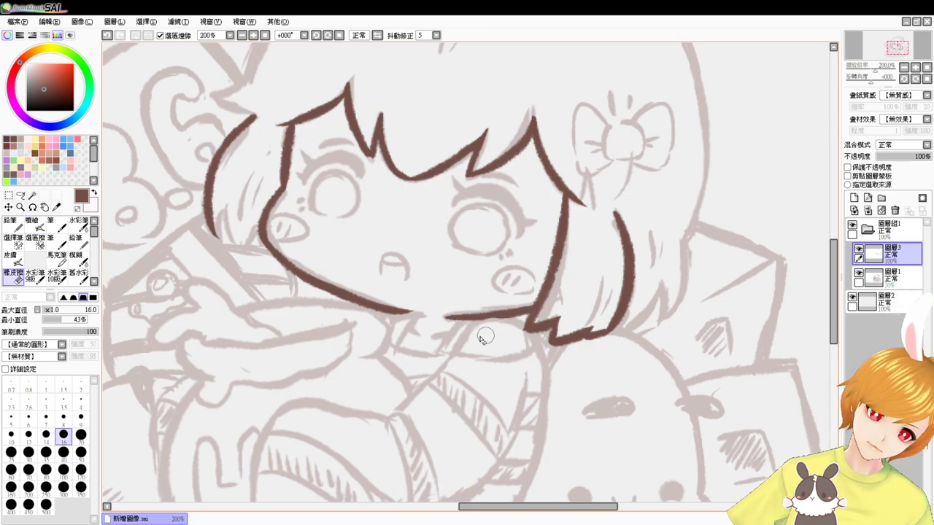
key(e)
mouse_move(458, 349)
mouse_down()
mouse_move(507, 316)
mouse_move(538, 349)
mouse_up()
key(ctrl+z)
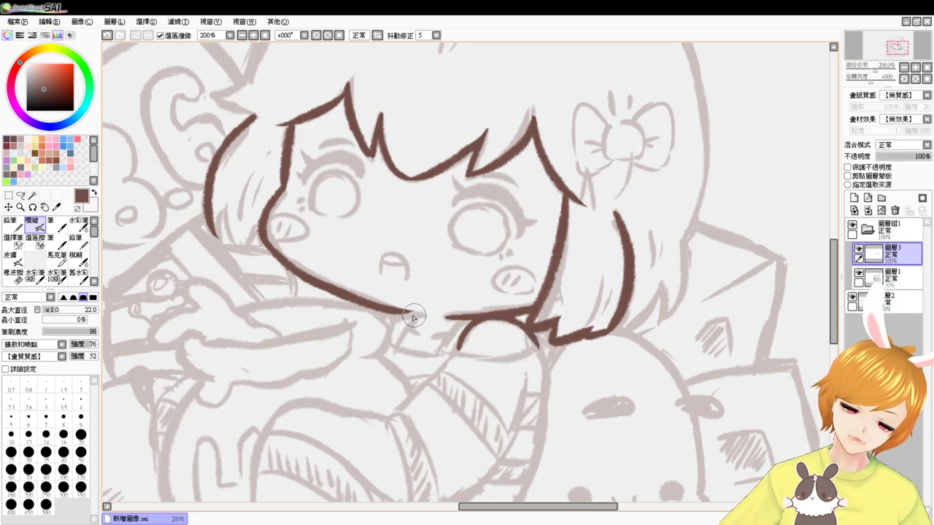
drag(424, 316, 378, 310)
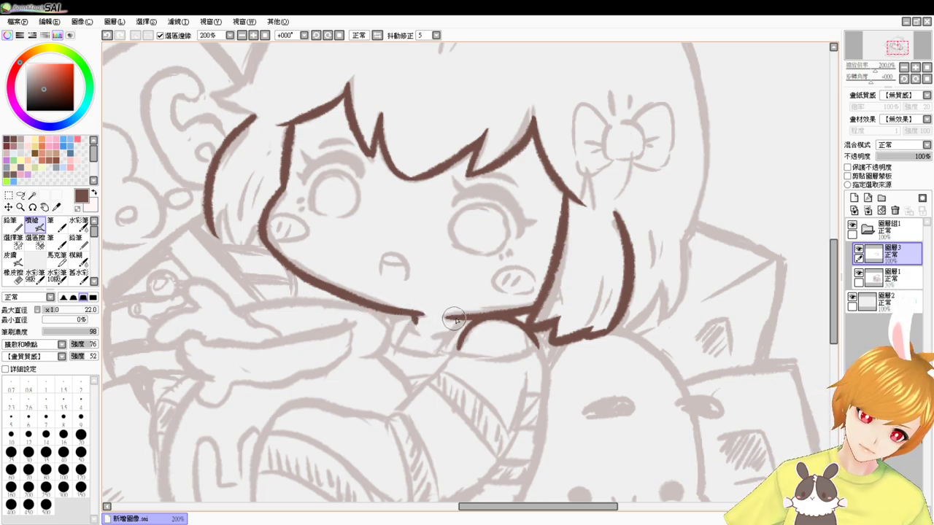
- Ink the short slanted neck and collar lines on both sides below the chin
drag(461, 318, 440, 349)
key(ctrl+z)
drag(463, 319, 441, 357)
key(ctrl+z)
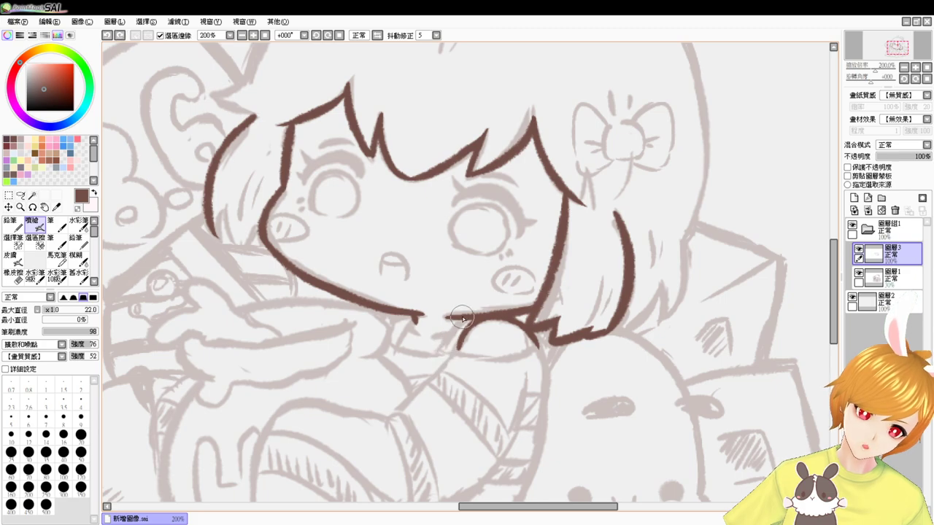
drag(462, 317, 440, 359)
mouse_move(422, 315)
mouse_down()
mouse_move(401, 349)
mouse_move(392, 320)
mouse_move(407, 323)
mouse_move(384, 318)
mouse_move(413, 323)
mouse_up()
key(ctrl+z)
key(ctrl+z)
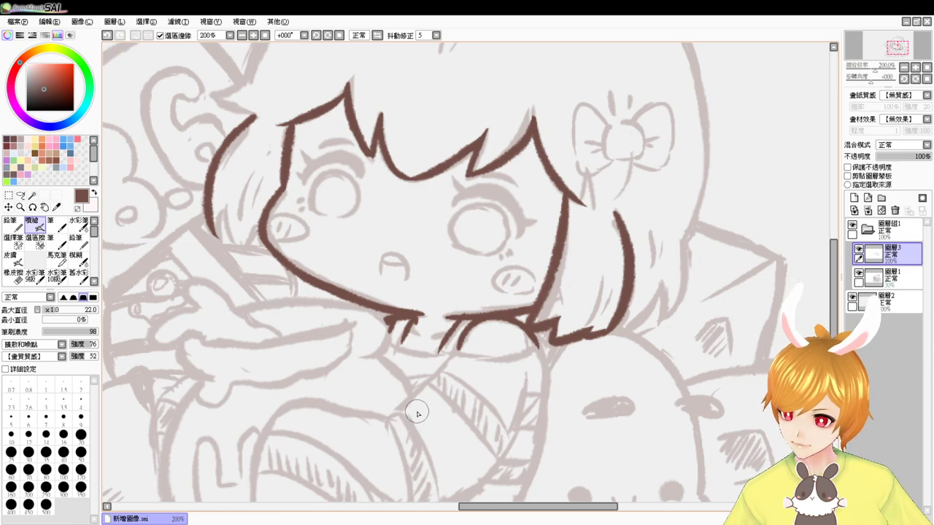
mouse_move(705, 244)
mouse_down()
mouse_move(673, 328)
mouse_move(673, 257)
mouse_up()
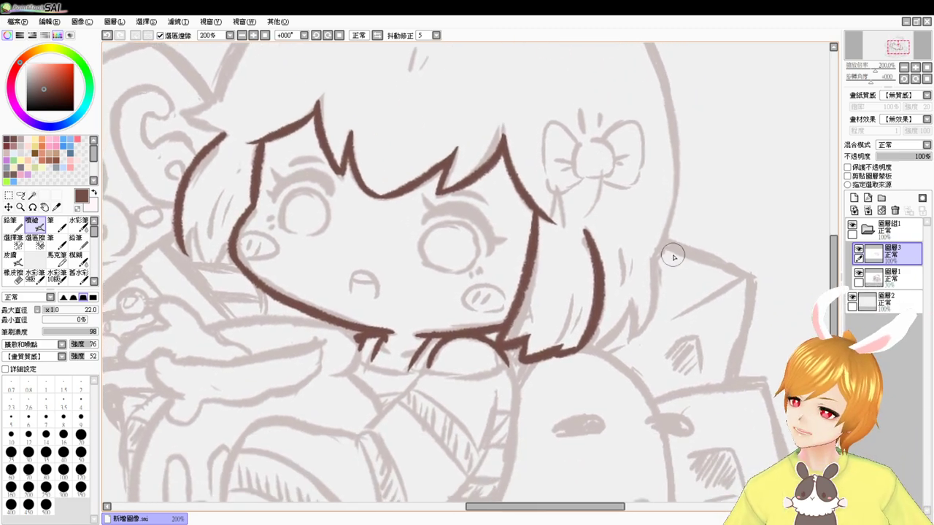
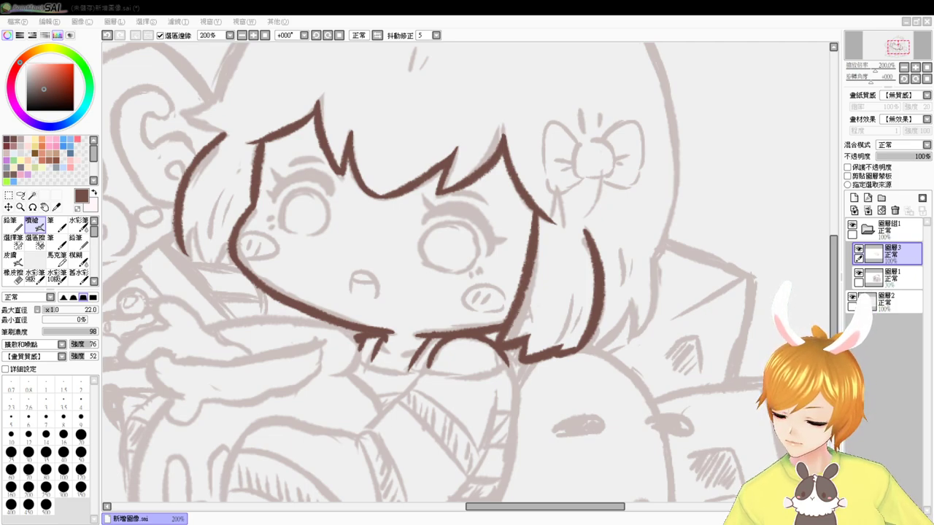
key(alt+Tab)
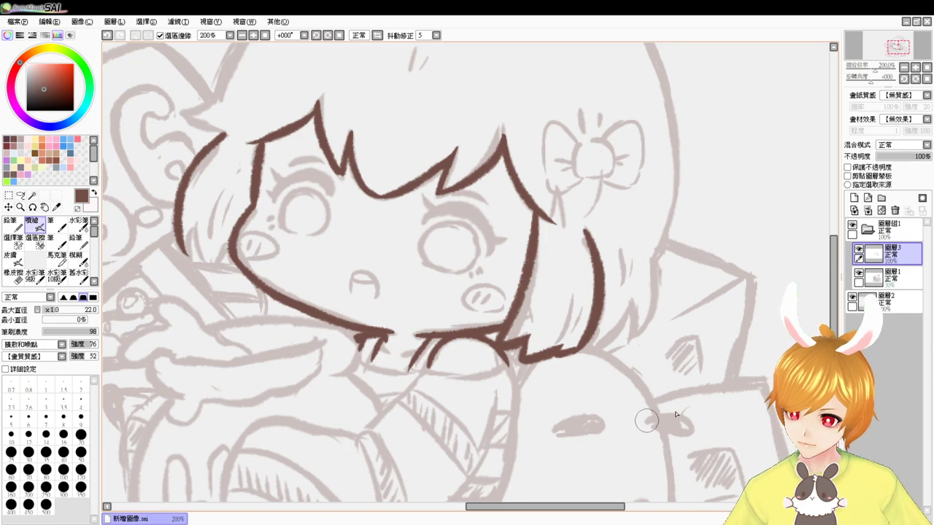
drag(834, 323, 835, 321)
click(249, 37)
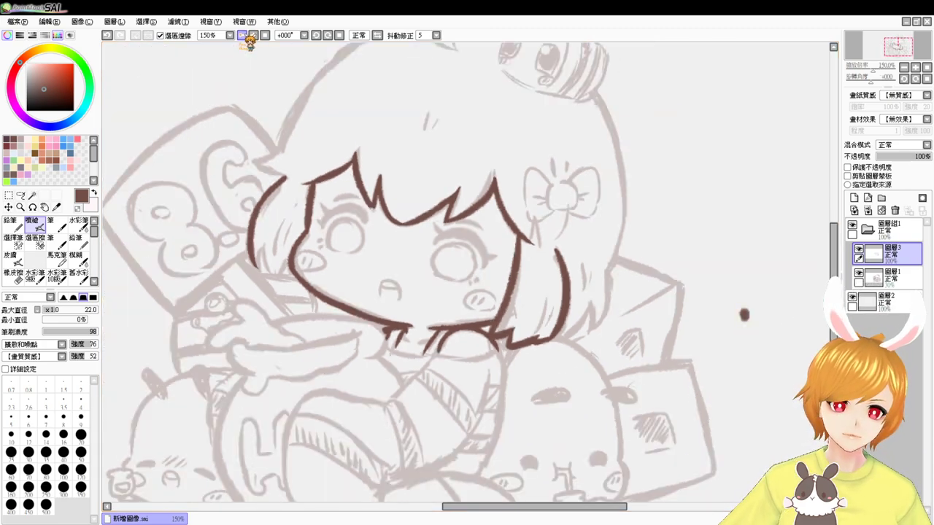
key(ctrl+z)
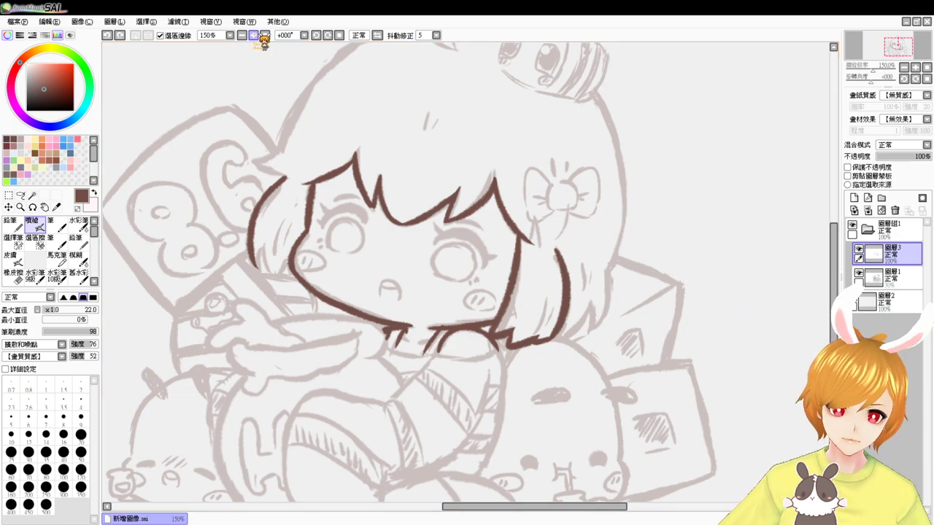
- Ink the underside of the rounded collar piece on the right so that its outline closes
click(253, 35)
click(253, 35)
drag(483, 381, 517, 251)
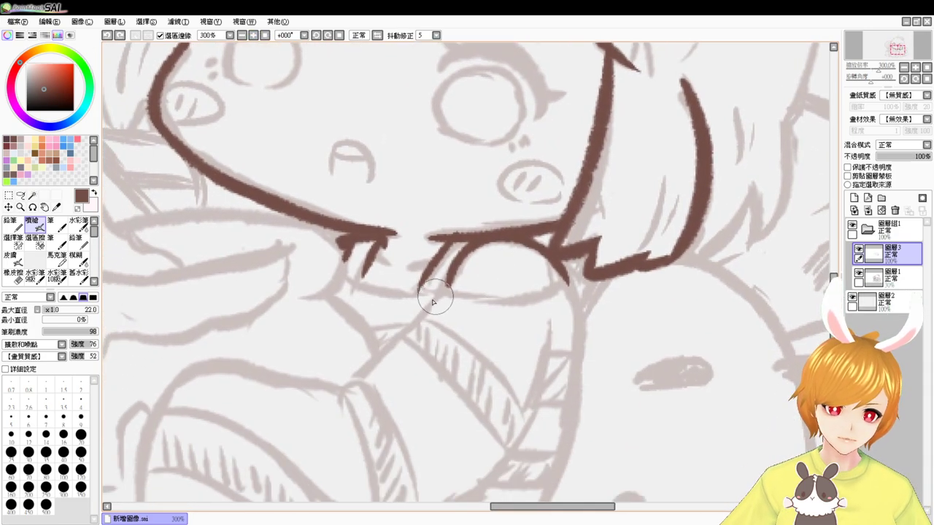
mouse_move(438, 296)
mouse_down()
mouse_move(552, 288)
mouse_move(538, 300)
mouse_move(499, 298)
mouse_up()
- Ink the diagonal clothing line running down-left from the collar and the lower edge of the collar's left part
drag(614, 359, 659, 293)
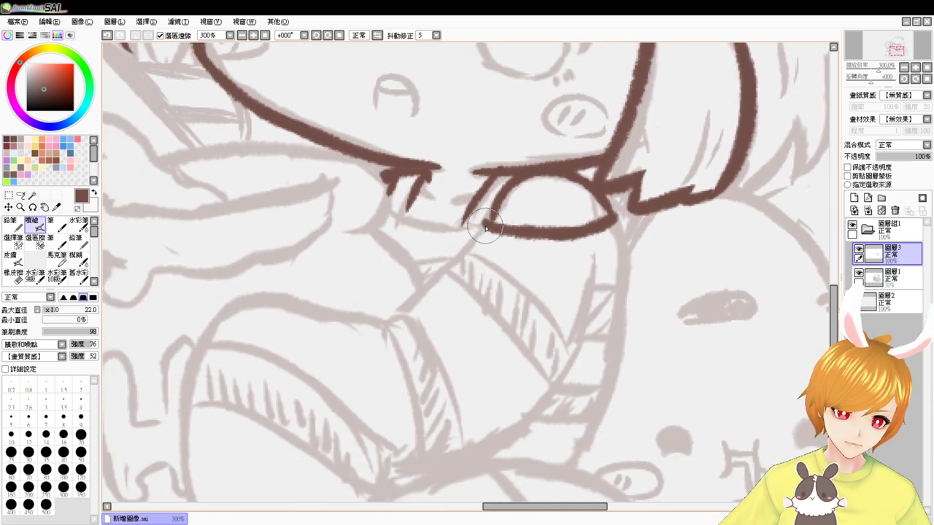
drag(486, 228, 412, 303)
drag(389, 210, 485, 228)
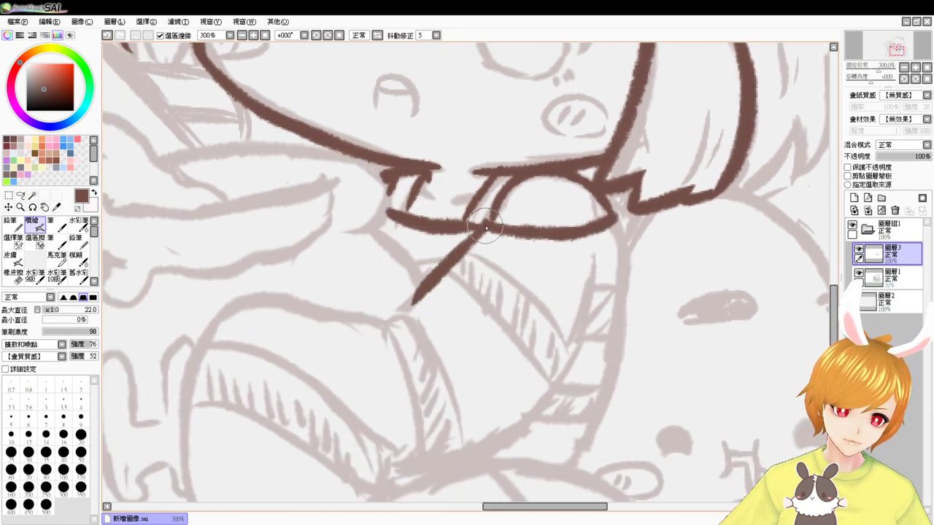
key(ctrl+z)
drag(386, 208, 487, 224)
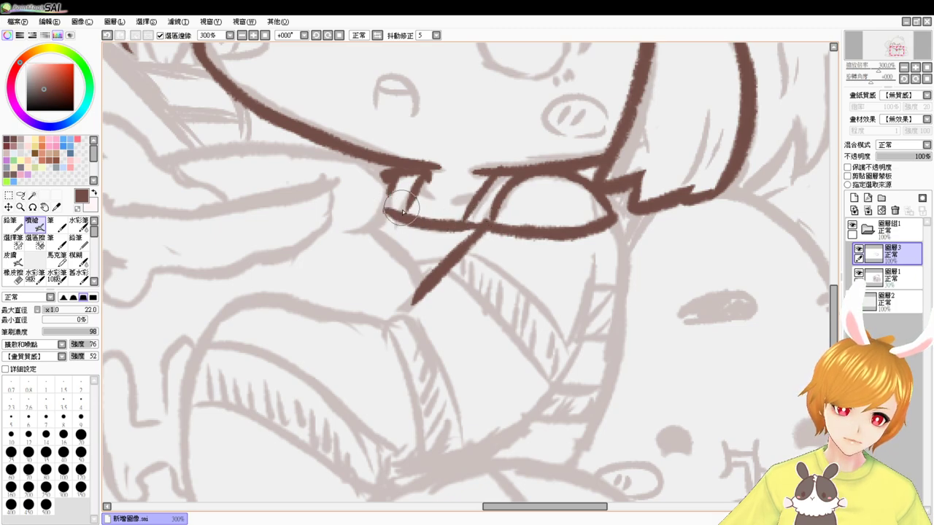
- Ink the rounded tip of the hatched band below the diagonal line, with the start of both its edges
drag(393, 178, 449, 139)
drag(468, 267, 508, 320)
key(ctrl+z)
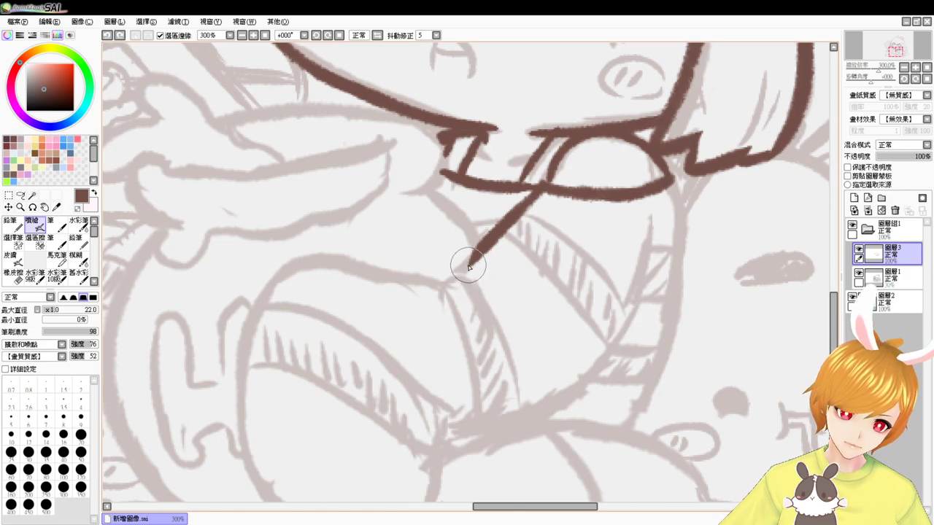
mouse_move(469, 265)
mouse_down()
mouse_move(445, 285)
mouse_move(469, 264)
mouse_move(497, 301)
mouse_up()
key(ctrl+z)
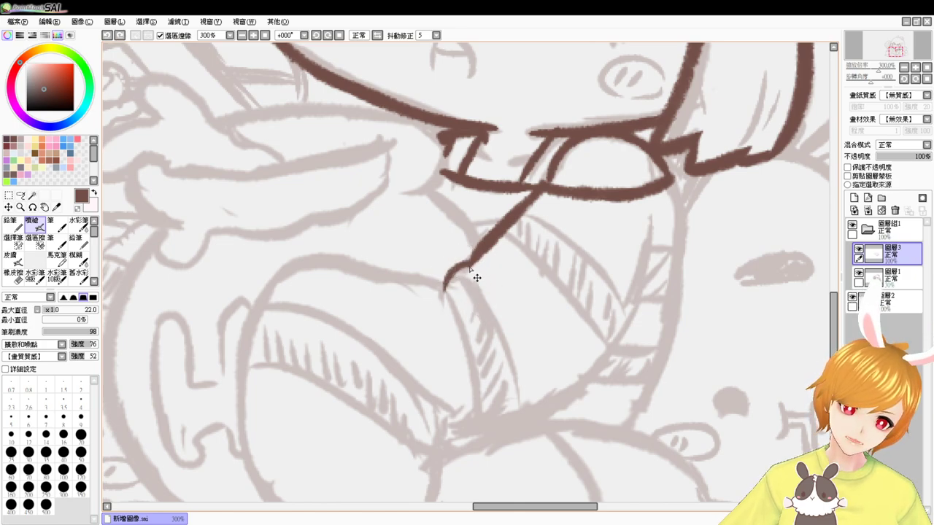
key(ctrl+z)
drag(469, 266, 443, 303)
key(ctrl+z)
drag(469, 265, 501, 321)
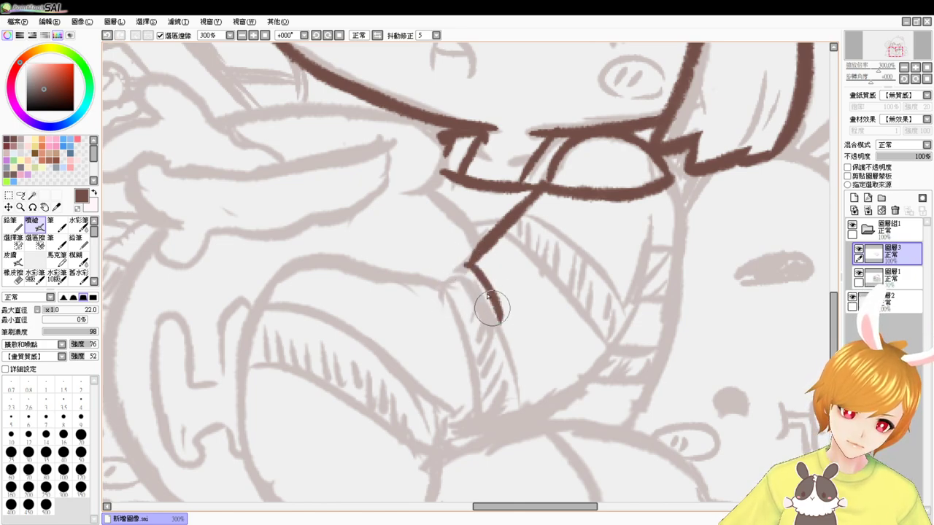
mouse_move(467, 264)
mouse_down()
mouse_move(453, 290)
mouse_move(451, 275)
mouse_move(459, 327)
mouse_up()
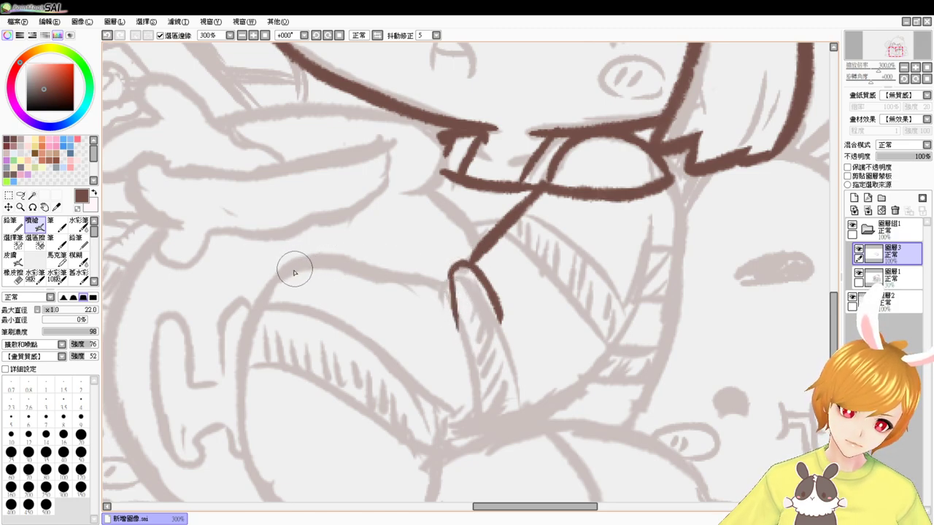
- Ink the wavy top edge of the large rounded shape left of the band's tip and its curved left side
mouse_move(295, 270)
mouse_down()
mouse_move(367, 261)
mouse_move(397, 279)
mouse_move(363, 263)
mouse_move(460, 278)
mouse_move(358, 261)
mouse_up()
key(ctrl+z)
drag(371, 321, 411, 224)
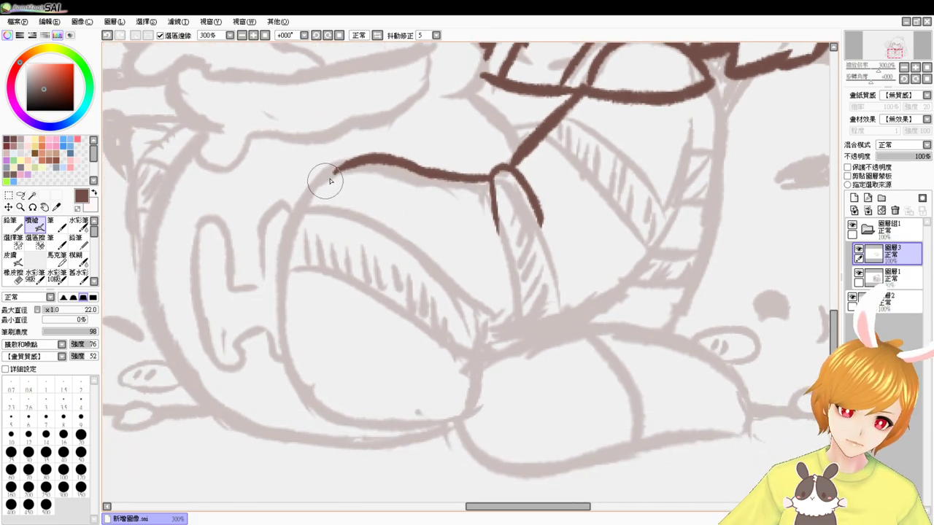
drag(340, 167, 306, 298)
key(ctrl+z)
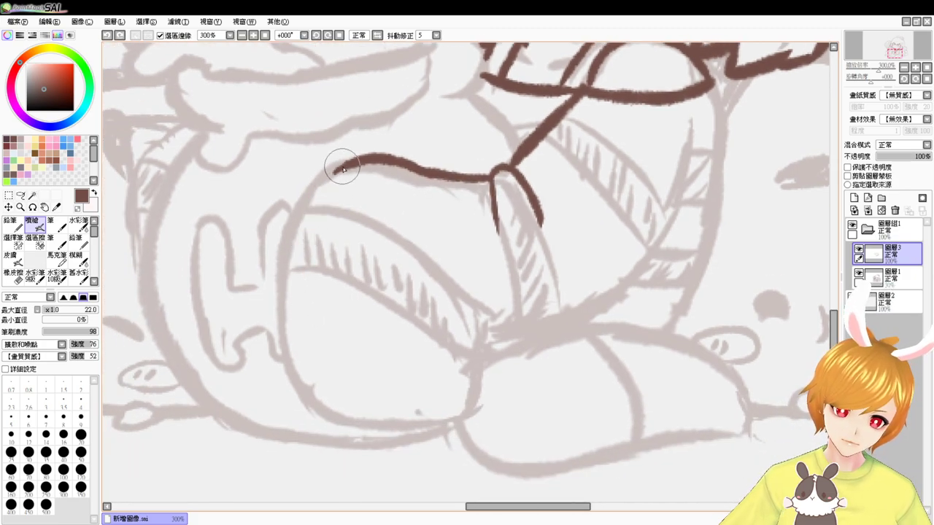
drag(340, 163, 292, 351)
- Ink the bottom curve and right side of the large rounded shape, joining them at the lower right corner
mouse_move(474, 274)
mouse_down()
mouse_move(472, 367)
mouse_move(476, 280)
mouse_move(467, 407)
mouse_up()
key(ctrl+z)
mouse_move(286, 321)
mouse_down()
mouse_move(321, 421)
mouse_move(440, 424)
mouse_up()
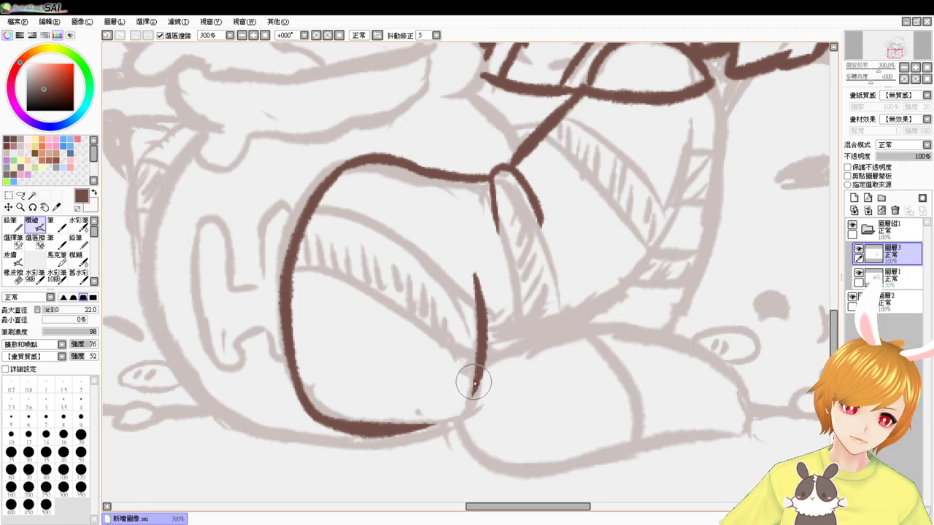
mouse_move(475, 383)
mouse_down()
mouse_move(475, 396)
mouse_move(418, 421)
mouse_up()
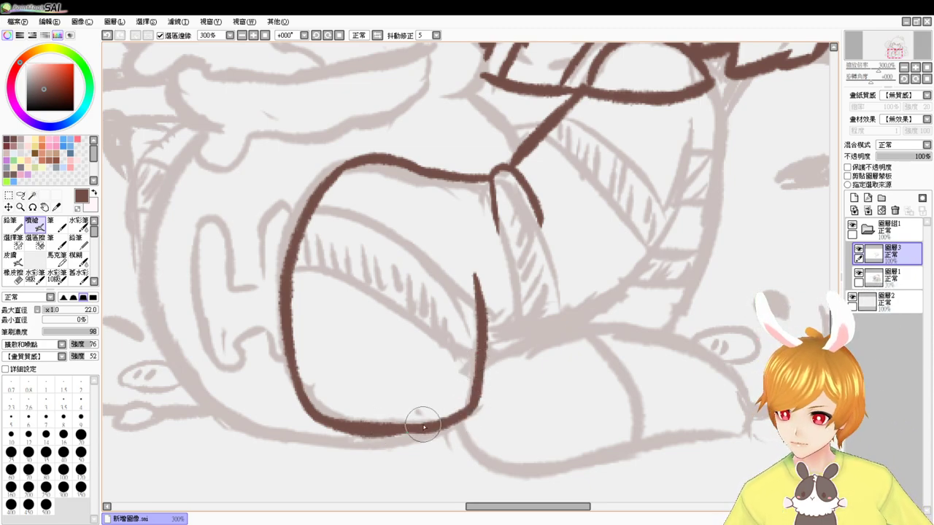
- Ink the long curve on the right side of the body, from below the collar down toward the hatched band
scroll(657, 240, up, 2)
drag(685, 180, 635, 298)
key(ctrl+z)
drag(682, 181, 576, 340)
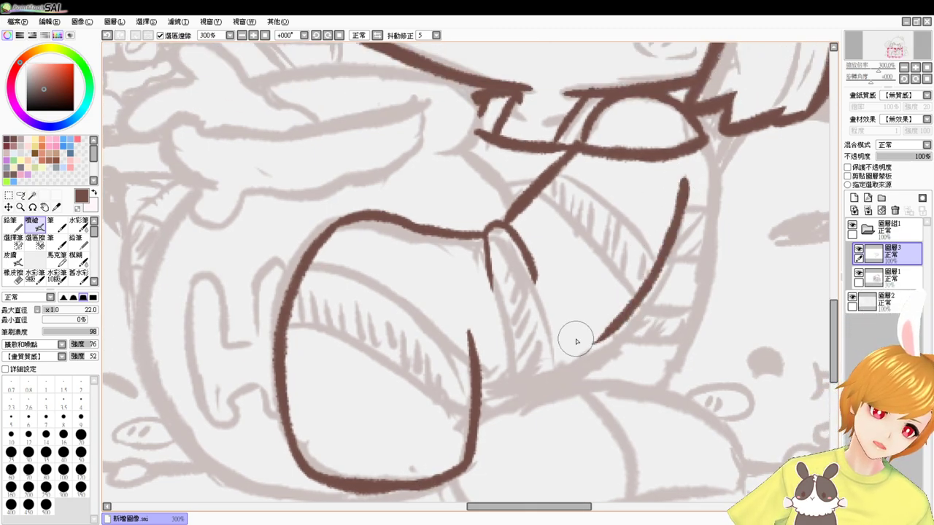
- Extend the body's right curve to meet the rounded shape, and ink both edges of the stripe crossing that shape
drag(478, 398, 604, 342)
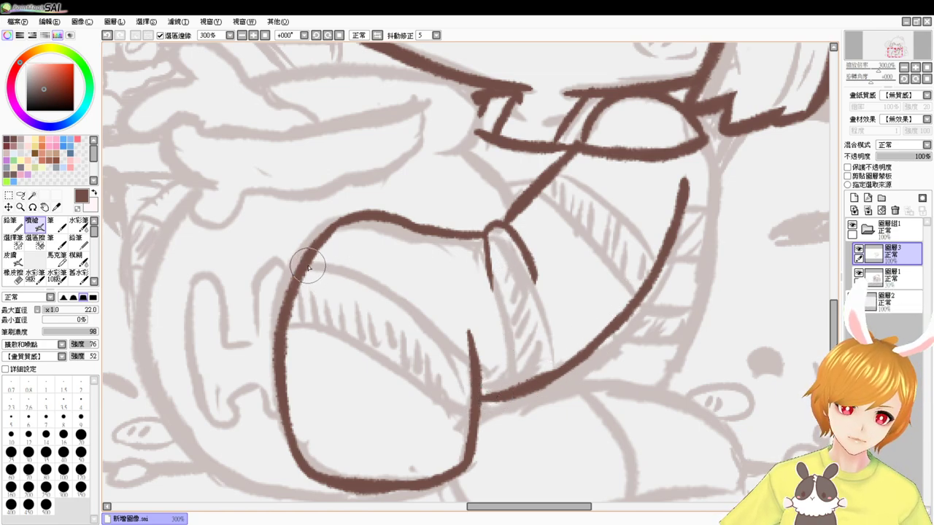
mouse_move(305, 273)
mouse_down()
mouse_move(452, 337)
mouse_move(467, 354)
mouse_up()
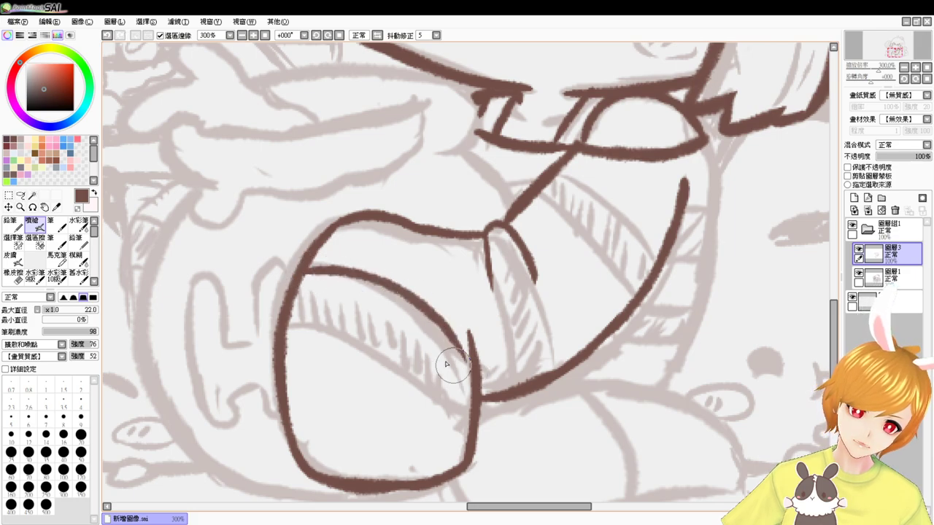
mouse_move(293, 316)
mouse_down()
mouse_move(325, 314)
mouse_move(463, 387)
mouse_up()
key(ctrl+z)
key(ctrl+z)
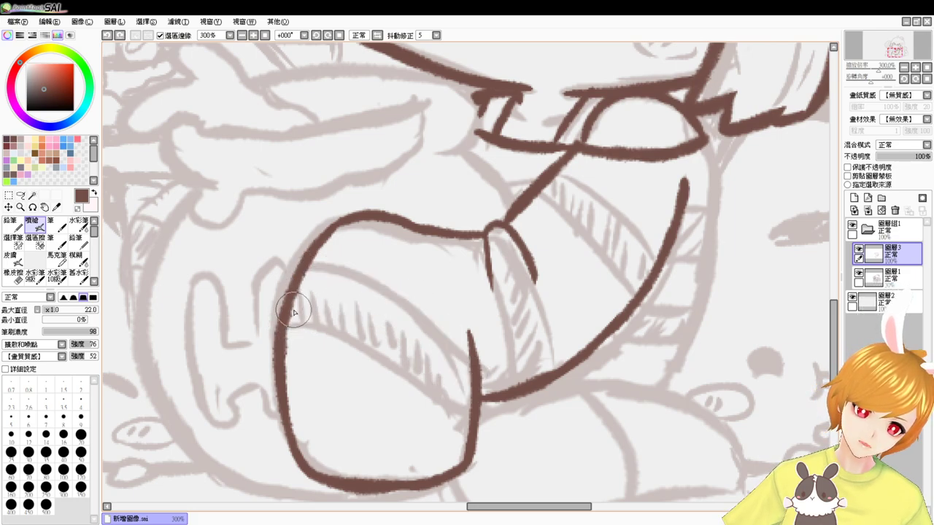
mouse_move(301, 277)
mouse_down()
mouse_move(316, 276)
mouse_move(443, 362)
mouse_up()
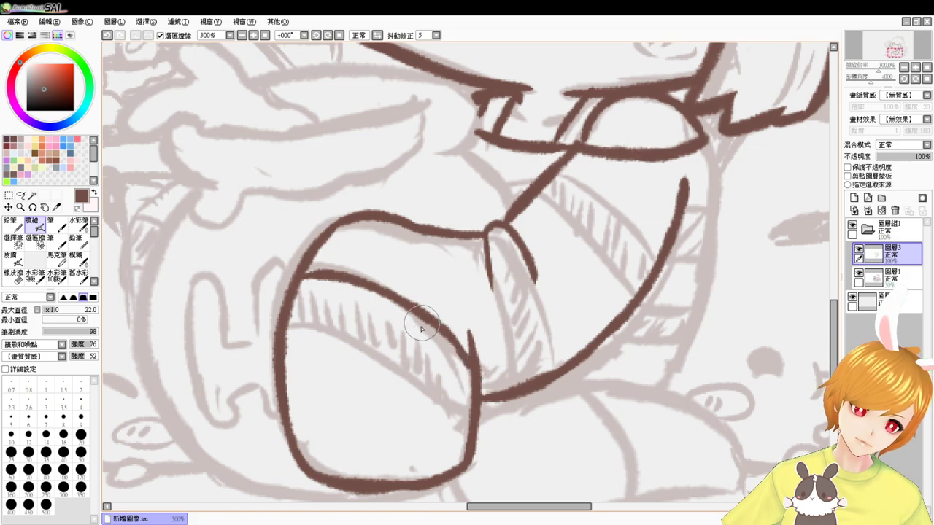
mouse_move(291, 319)
mouse_down()
mouse_move(343, 312)
mouse_move(471, 397)
mouse_move(495, 429)
mouse_up()
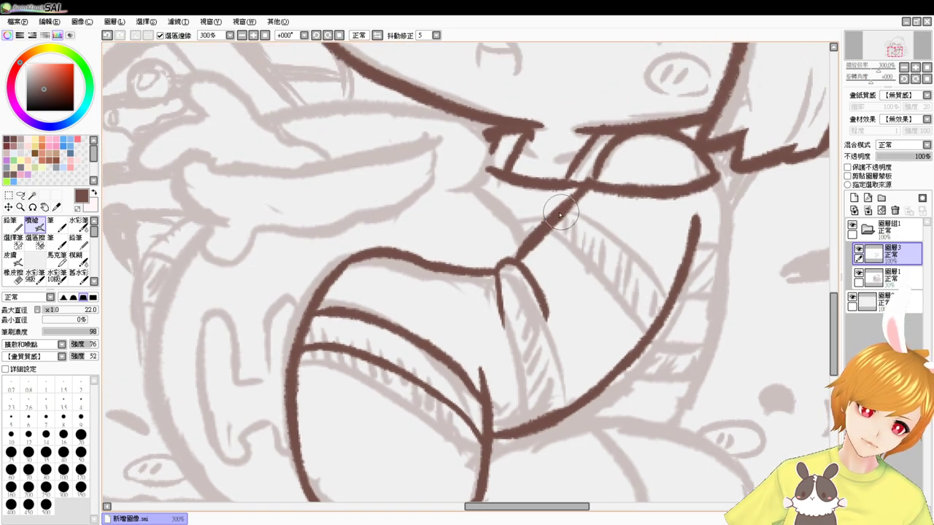
- Ink the two curved edges of the hatched stripe across the upper body, from the diagonal line to the right side curve
drag(568, 213, 672, 276)
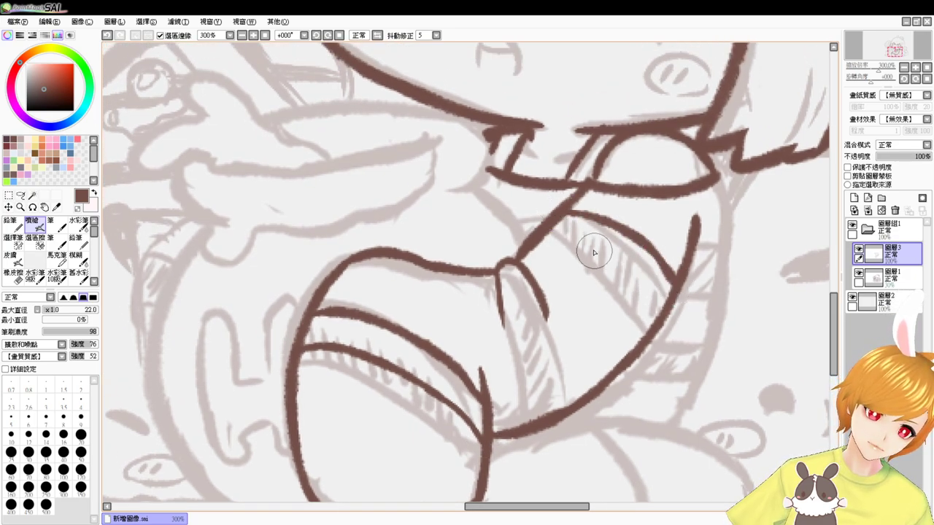
mouse_move(548, 232)
mouse_down()
mouse_move(622, 271)
mouse_move(659, 321)
mouse_up()
key(ctrl+z)
mouse_move(547, 232)
mouse_down()
mouse_move(608, 257)
mouse_move(653, 322)
mouse_up()
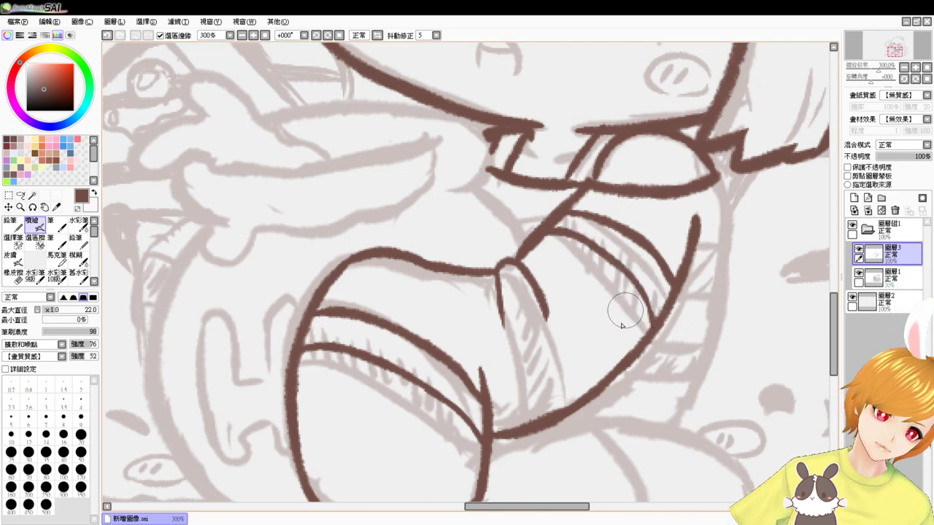
drag(502, 305, 525, 395)
key(ctrl+z)
drag(503, 295, 546, 411)
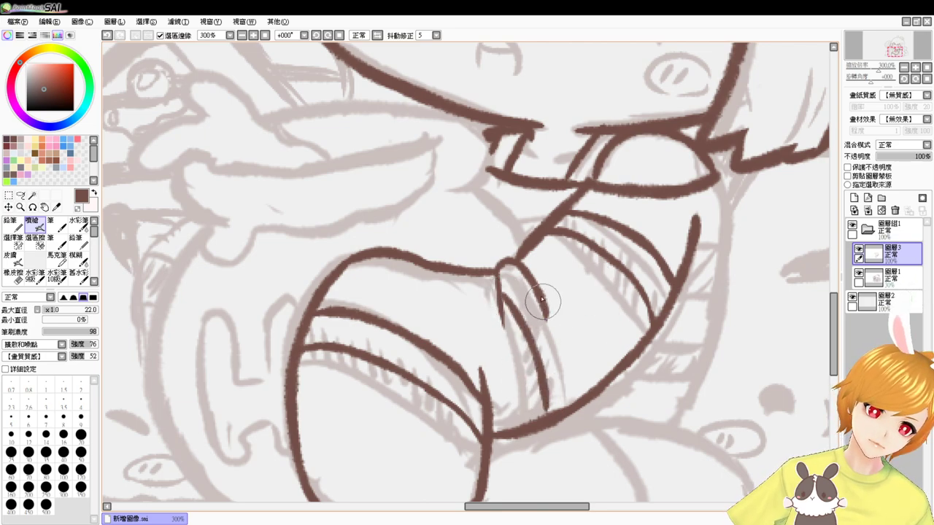
drag(545, 305, 576, 388)
key(ctrl+z)
drag(543, 302, 592, 388)
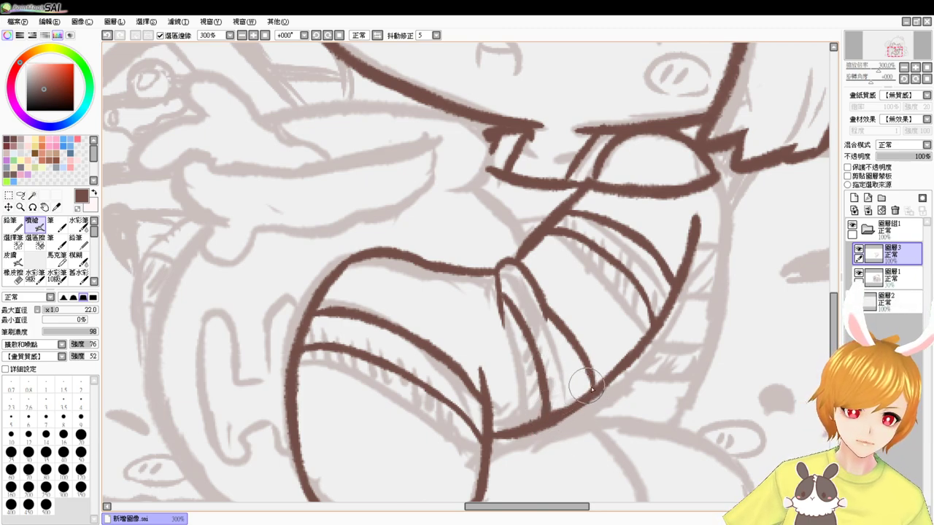
drag(538, 318, 572, 360)
mouse_move(509, 319)
mouse_down()
mouse_move(535, 346)
mouse_move(537, 396)
mouse_up()
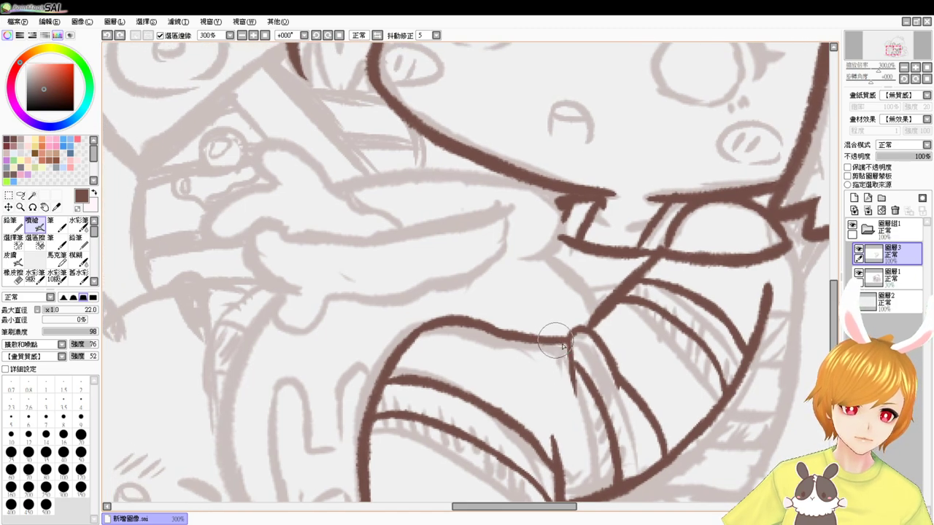
drag(555, 381, 444, 318)
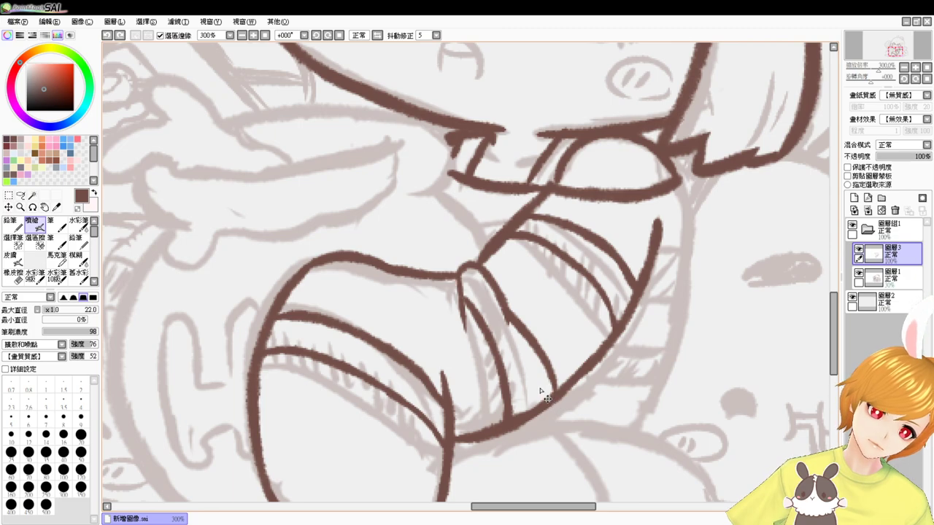
key(ctrl+z)
key(ctrl+z)
- Ink both edges of the hatched band running from the rounded tip down toward the body's lower curve
drag(502, 287, 560, 354)
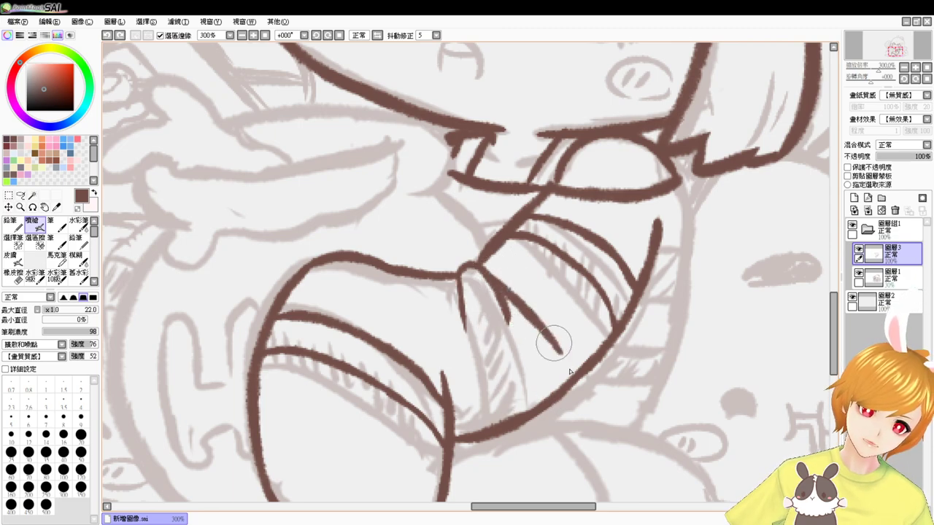
drag(473, 281, 522, 398)
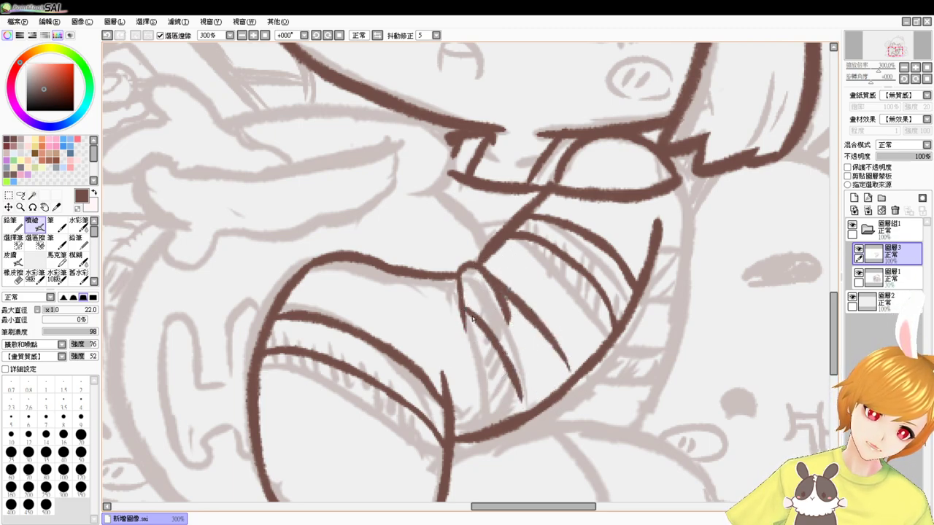
key(ctrl+z)
drag(464, 299, 525, 407)
key(ctrl+z)
mouse_move(463, 298)
mouse_down()
mouse_move(537, 408)
mouse_move(491, 441)
mouse_up()
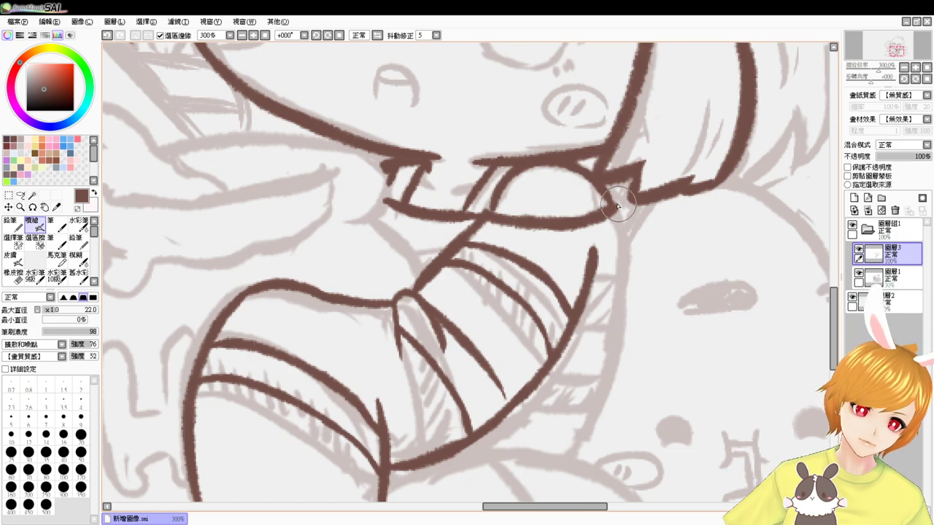
- Ink the long outer curve on the right, from the collar's right end down past the body
drag(617, 201, 621, 332)
scroll(633, 392, down, 3)
mouse_move(624, 208)
mouse_down()
mouse_move(619, 256)
mouse_move(571, 348)
mouse_up()
drag(526, 218, 593, 341)
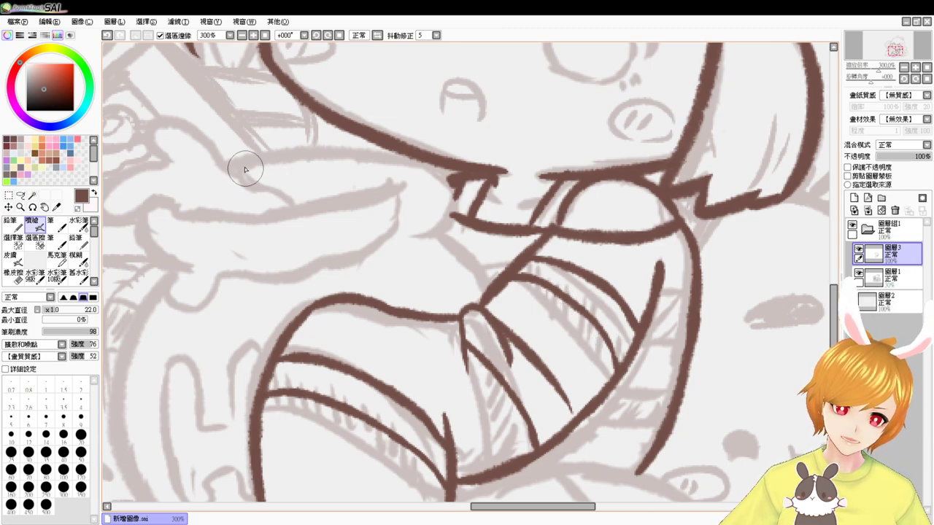
- Ink the arm's upper edge under the chin, curving around its rounded end beside the collar
mouse_move(229, 165)
mouse_down()
mouse_move(405, 151)
mouse_move(443, 200)
mouse_up()
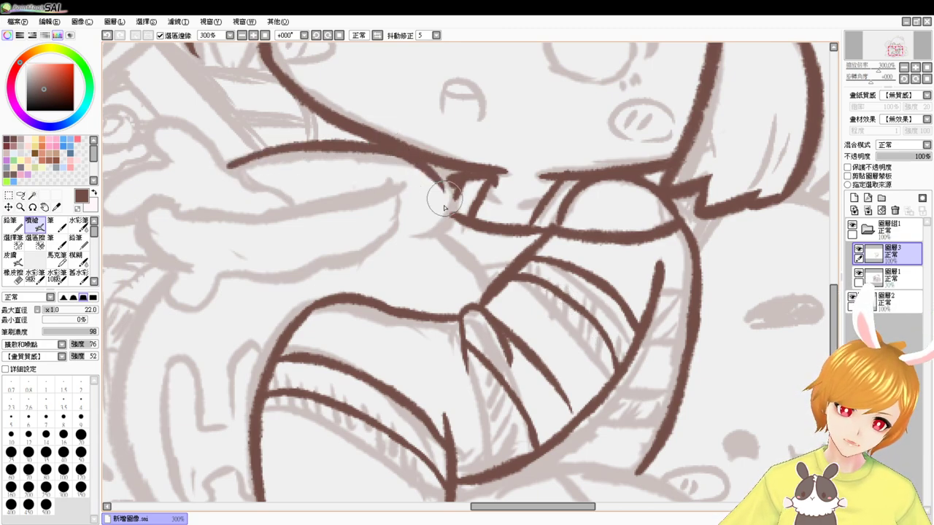
key(ctrl+z)
mouse_move(392, 151)
mouse_down()
mouse_move(418, 158)
mouse_move(454, 218)
mouse_move(429, 229)
mouse_up()
key(ctrl+z)
drag(365, 256, 525, 232)
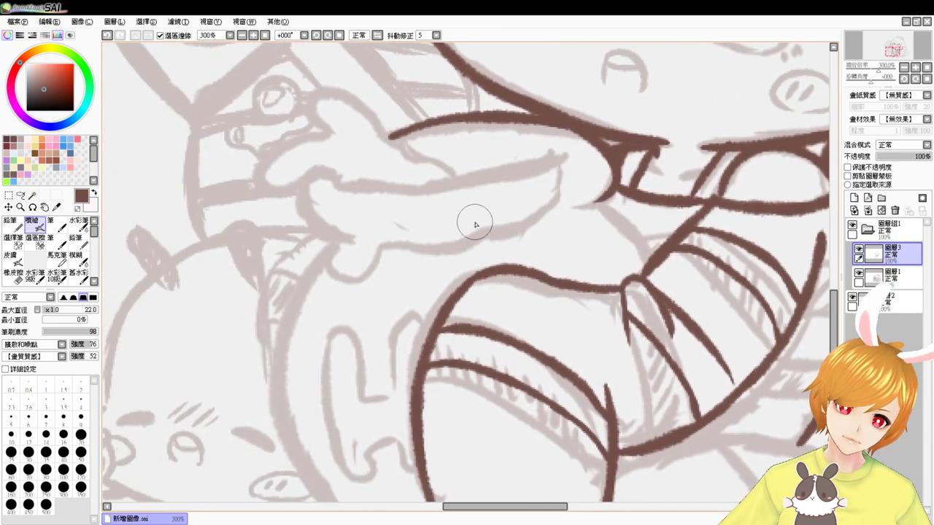
- Ink the rounded thumb at the end of the arm, with the crease running from its base into the arm
mouse_move(326, 130)
mouse_down()
mouse_move(317, 94)
mouse_move(387, 150)
mouse_move(454, 181)
mouse_up()
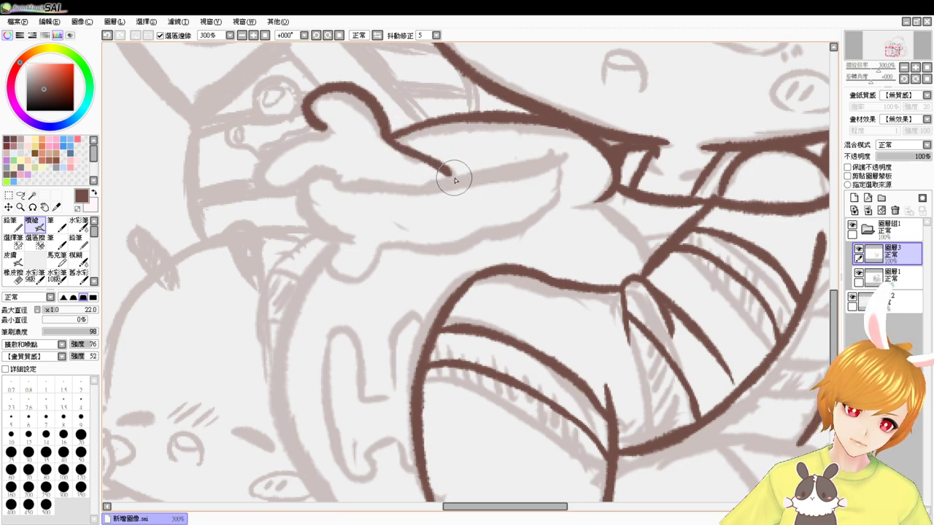
key(ctrl+z)
mouse_move(373, 113)
mouse_down()
mouse_move(406, 151)
mouse_move(463, 172)
mouse_up()
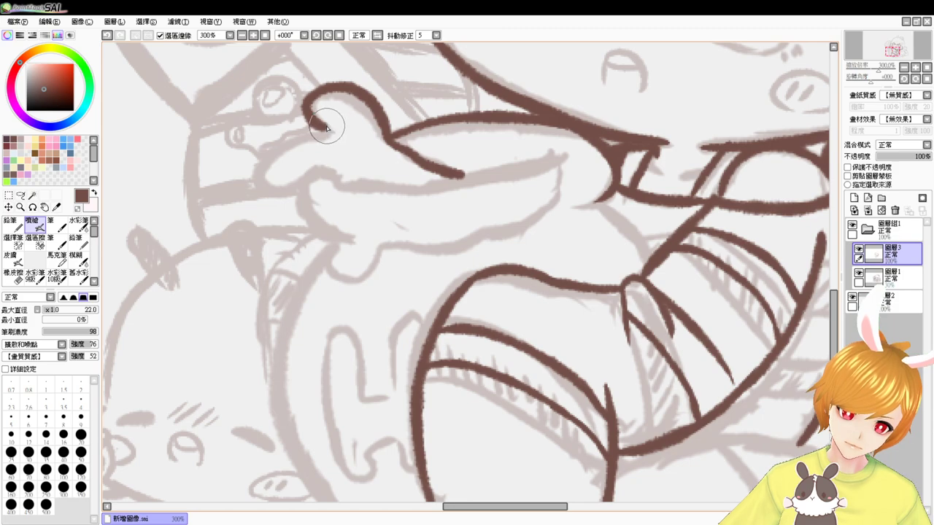
- Ink the rounded hand below the thumb and the wavy lower edge of the arm, ending in a small hook
mouse_move(323, 121)
mouse_down()
mouse_move(258, 198)
mouse_move(478, 184)
mouse_up()
key(ctrl+z)
mouse_move(380, 190)
mouse_down()
mouse_move(554, 158)
mouse_move(475, 189)
mouse_up()
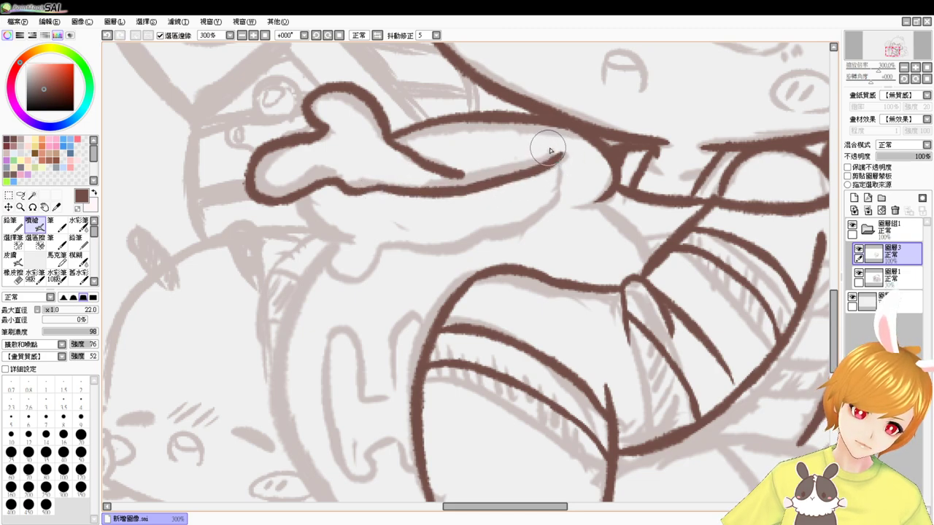
drag(550, 149, 553, 159)
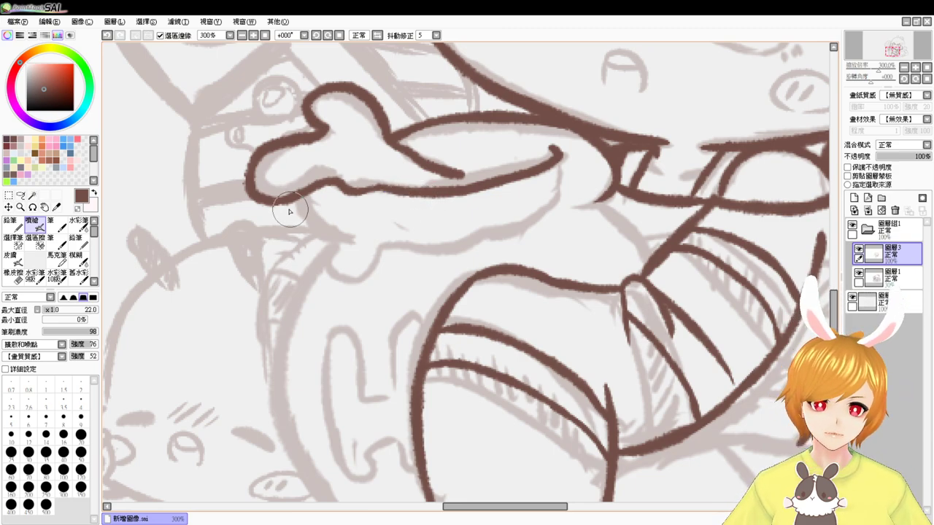
- Ink the short curved shape below the hand, from the wavy arm edge down to the top of the large round outline
key(ctrl+z)
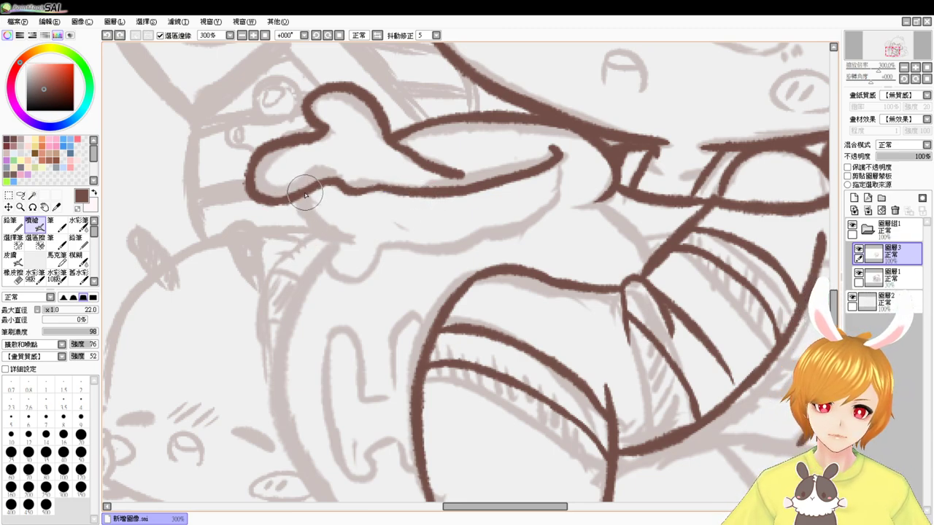
drag(305, 194, 367, 242)
key(ctrl+z)
mouse_move(299, 198)
mouse_down()
mouse_move(310, 235)
mouse_move(345, 244)
mouse_up()
key(ctrl+z)
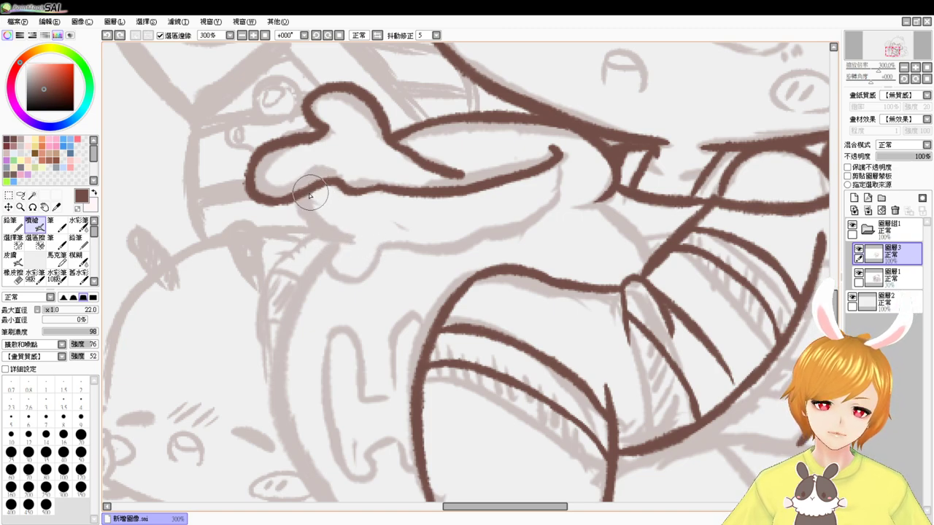
drag(309, 195, 353, 241)
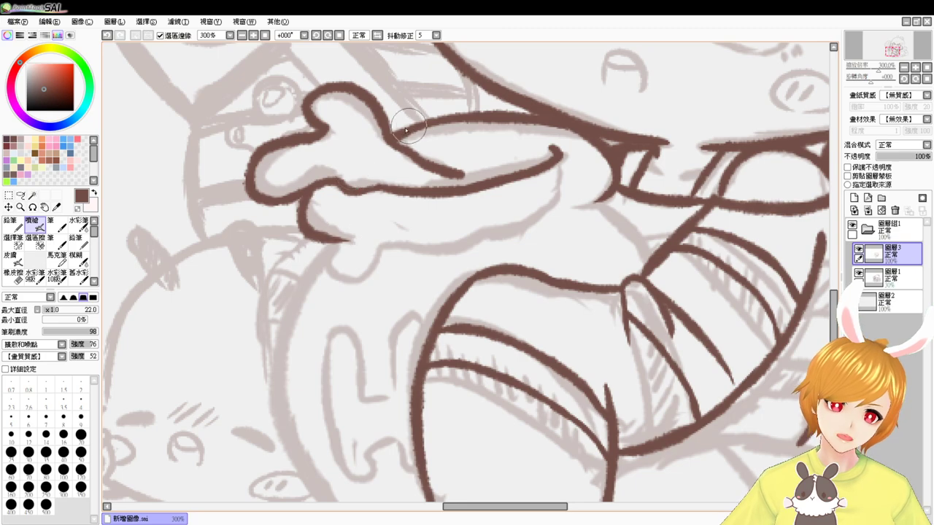
- Reinforce the arm's upper edge beside the thumb and extend the arm's rounded end below the collar toward the lower left
mouse_move(391, 138)
mouse_down()
mouse_move(423, 124)
mouse_move(484, 129)
mouse_up()
key(ctrl+z)
drag(394, 141, 490, 128)
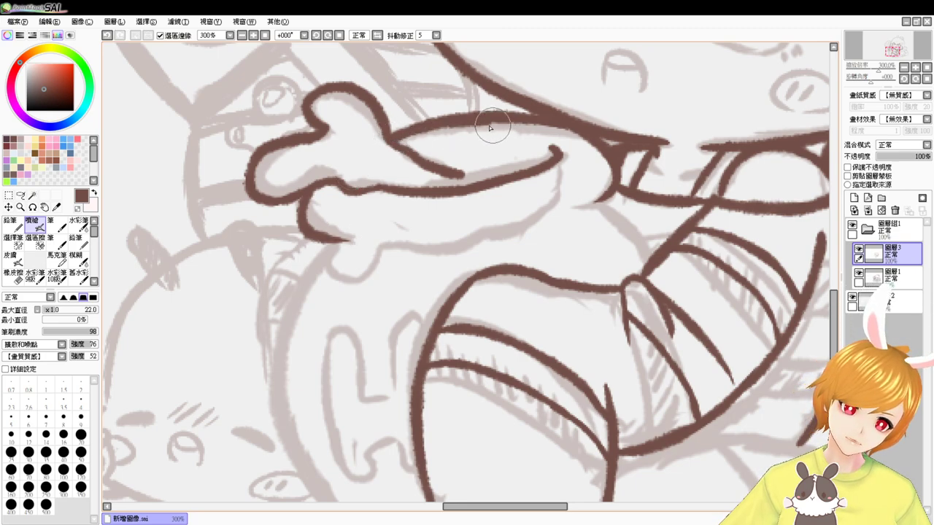
key(ctrl+z)
drag(387, 140, 502, 128)
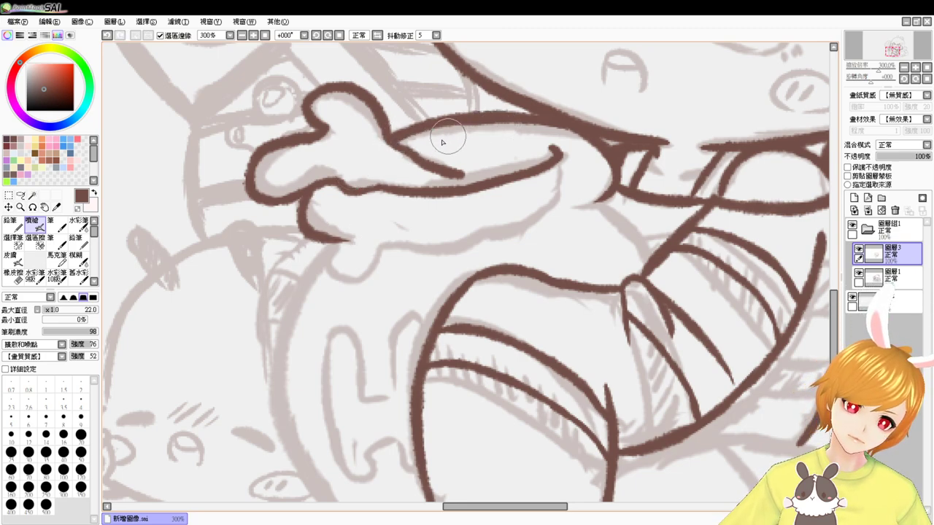
mouse_move(612, 190)
mouse_down()
mouse_move(570, 207)
mouse_move(591, 208)
mouse_move(560, 212)
mouse_up()
key(ctrl+z)
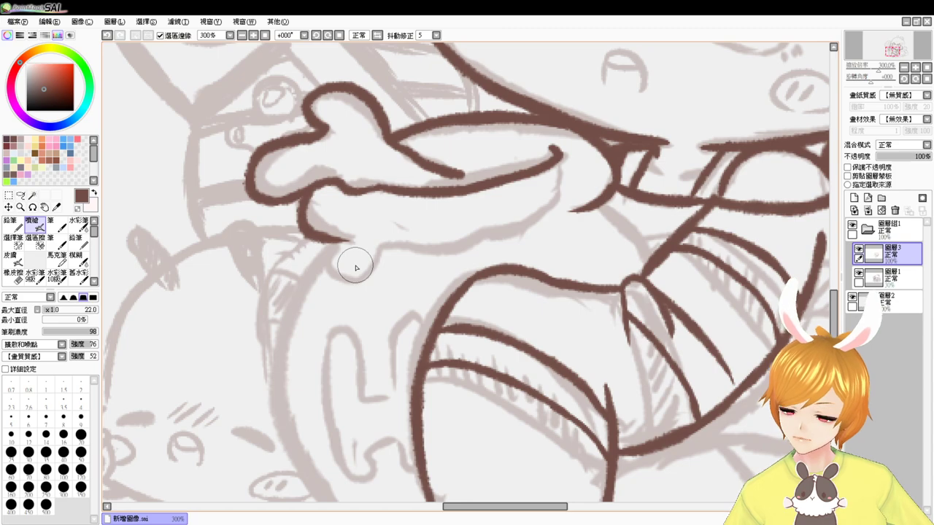
- Ink the left side of the large round outline, from the short curve below the hand down past the small creature
drag(455, 306, 499, 210)
mouse_move(369, 148)
mouse_down()
mouse_move(348, 176)
mouse_move(324, 308)
mouse_up()
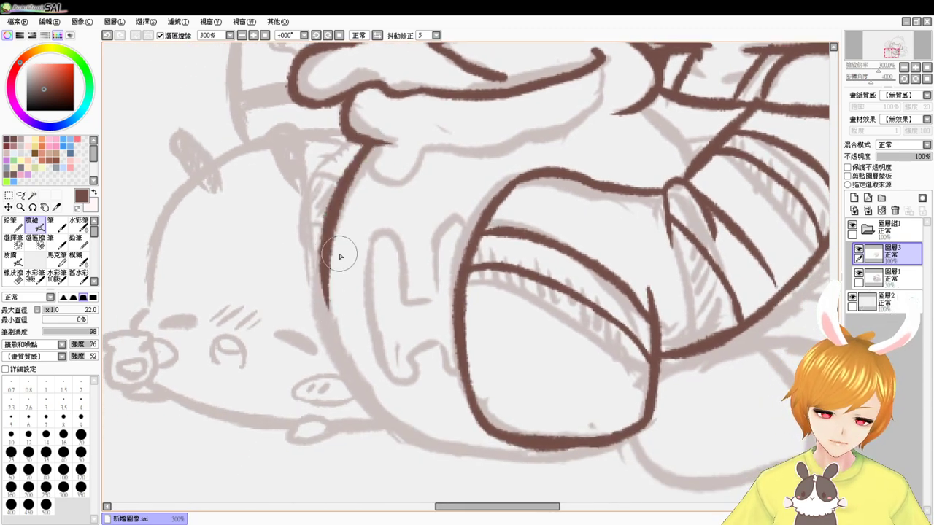
key(ctrl+z)
mouse_move(366, 143)
mouse_down()
mouse_move(318, 241)
mouse_move(341, 372)
mouse_up()
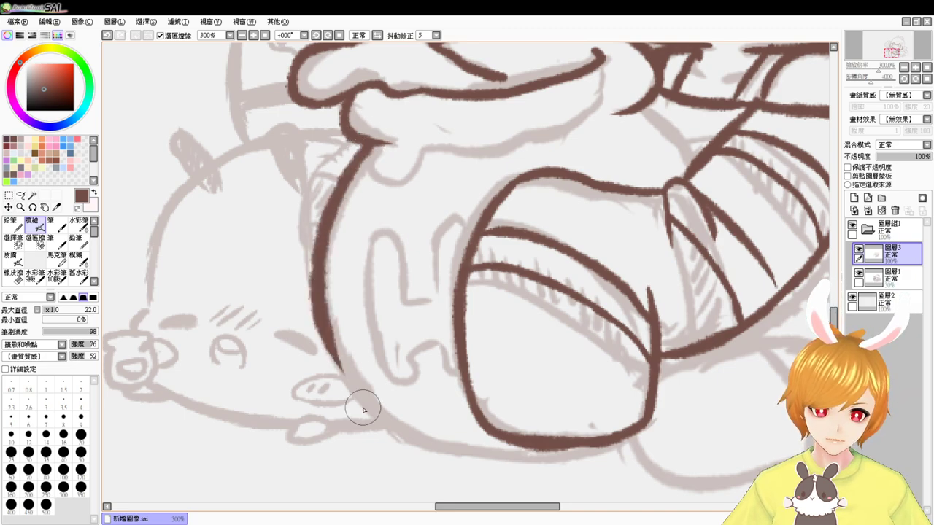
drag(396, 390, 375, 350)
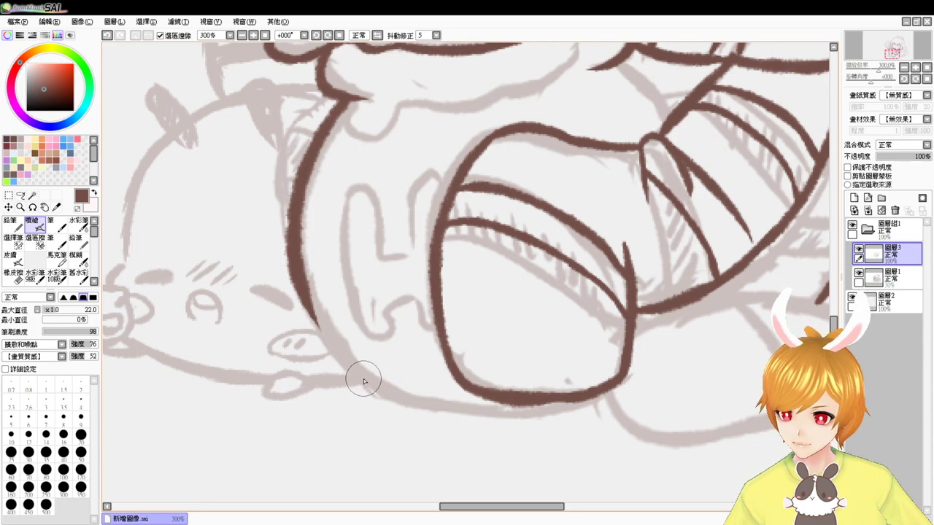
drag(300, 268, 386, 365)
key(ctrl+z)
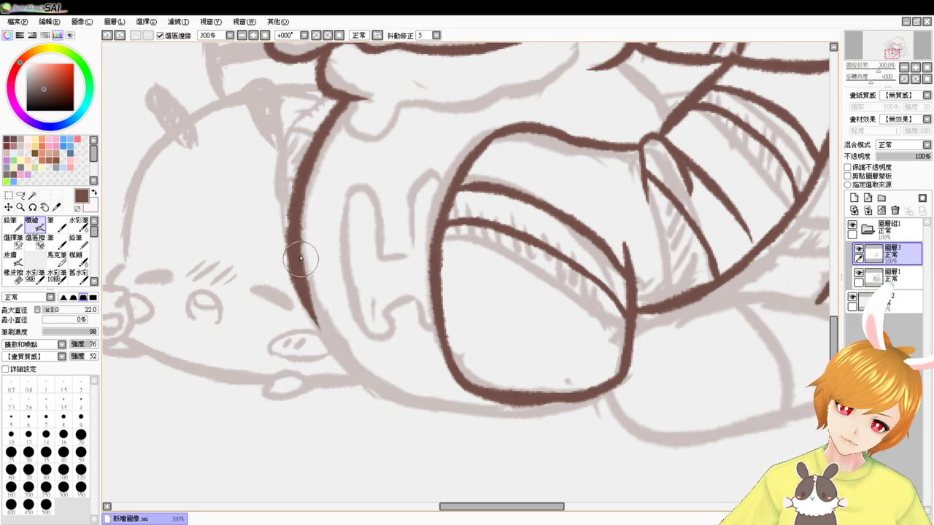
drag(298, 255, 402, 388)
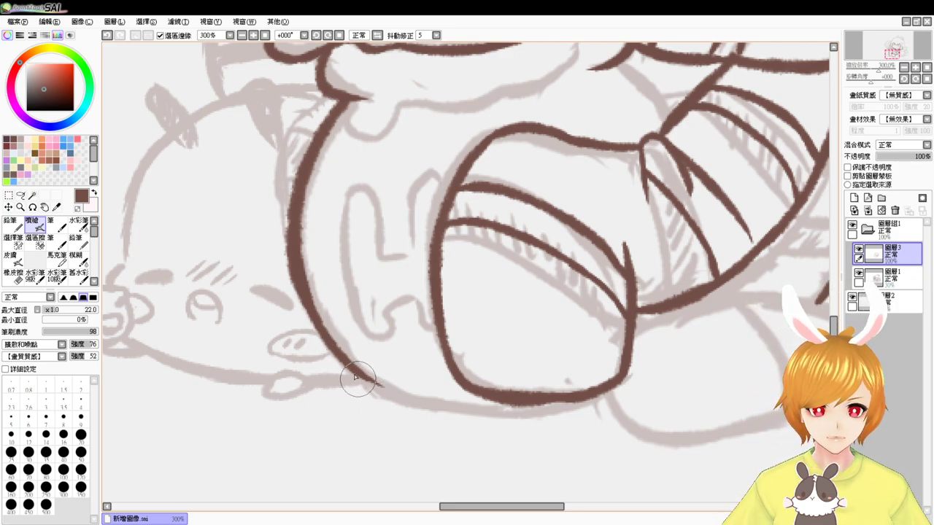
- Ink the bottom of the large round outline, joining it to the lower edge of the striped rounded shape
drag(356, 378, 416, 396)
key(ctrl+z)
drag(317, 332, 436, 407)
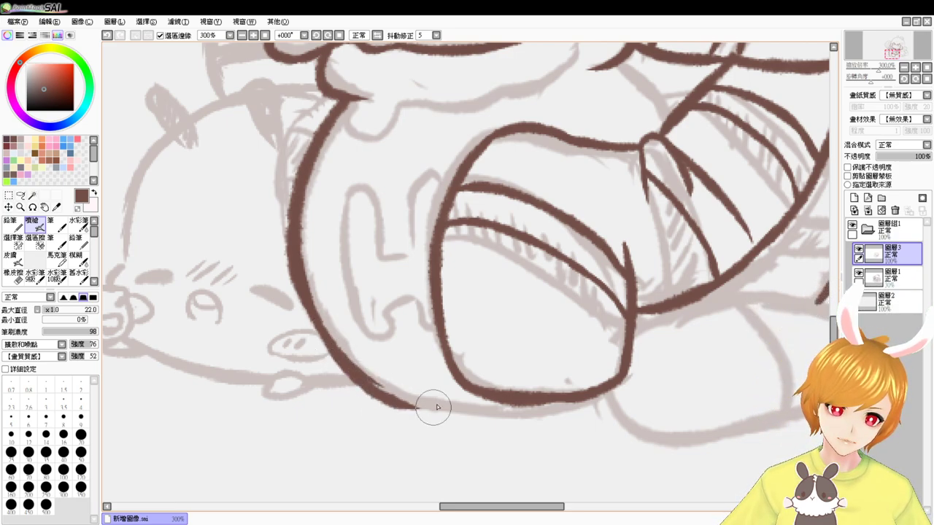
key(ctrl+z)
mouse_move(330, 341)
mouse_down()
mouse_move(363, 385)
mouse_move(430, 399)
mouse_up()
key(ctrl+z)
drag(327, 335, 429, 402)
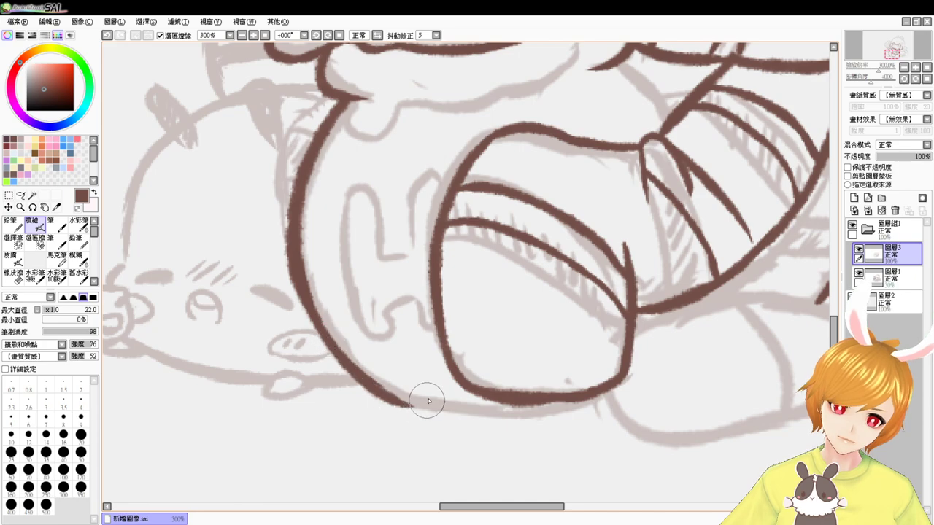
key(ctrl+z)
mouse_move(352, 370)
mouse_down()
mouse_move(421, 404)
mouse_move(467, 400)
mouse_up()
key(ctrl+z)
drag(375, 382, 514, 391)
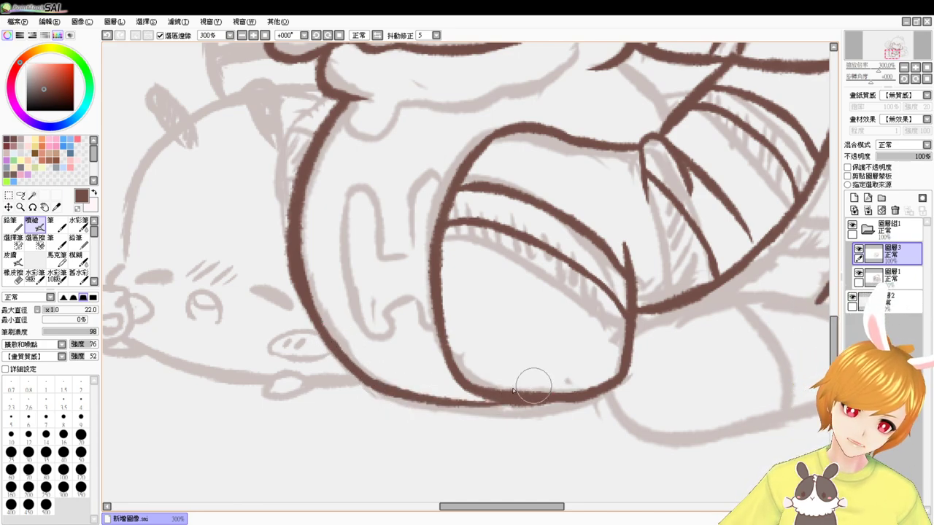
- Reinforce the bottom of the large round outline where it joins the lower edge of the striped rounded shape
drag(450, 402, 504, 400)
key(ctrl+z)
drag(426, 397, 522, 398)
- Extend the thumb line to the arm's wavy lower edge and ink the short curved line across the arm beside it
click(265, 35)
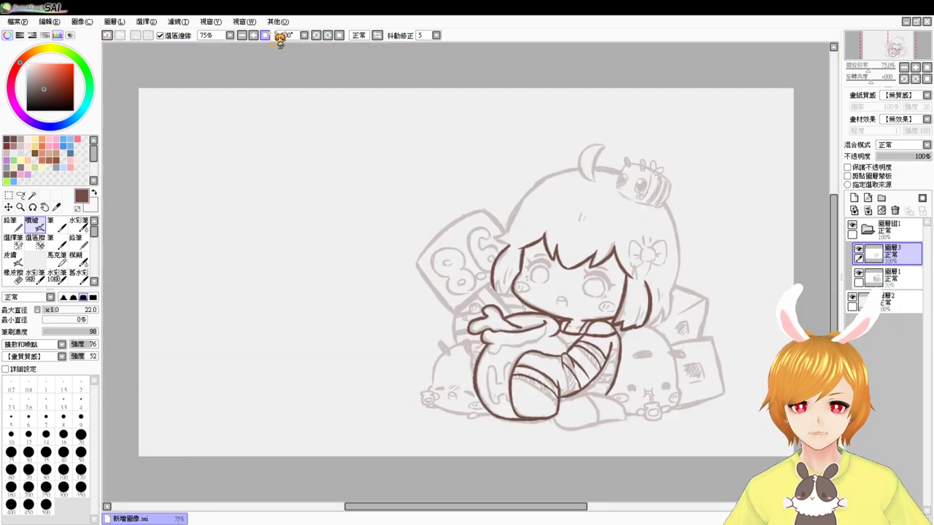
click(254, 35)
click(254, 35)
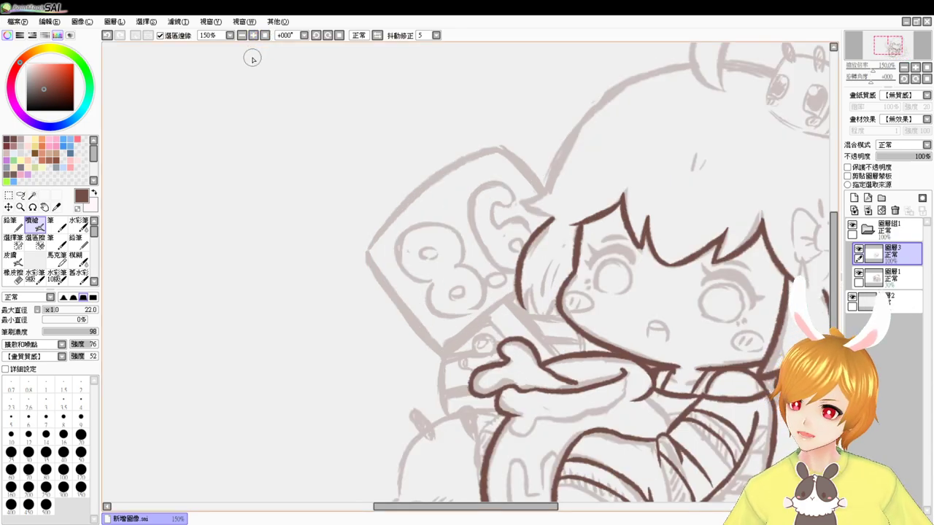
scroll(255, 63, up, 1)
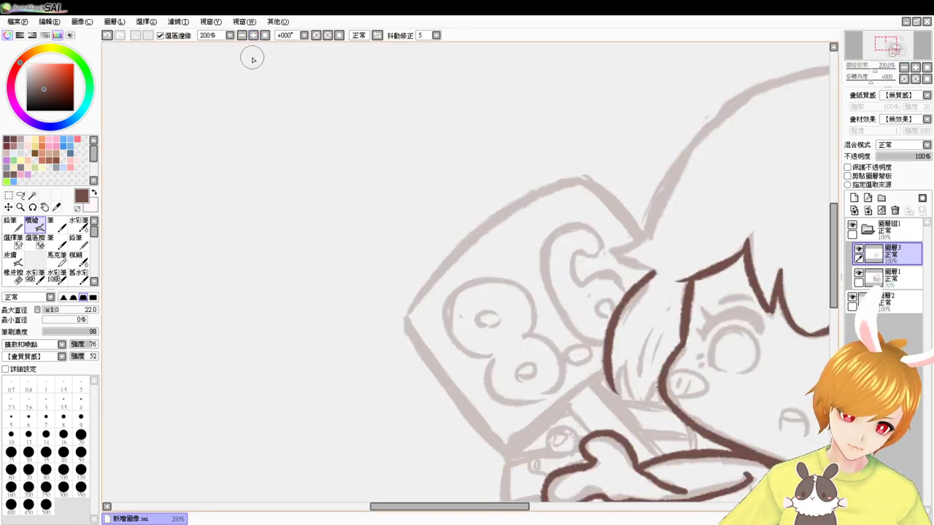
mouse_move(592, 313)
mouse_down()
mouse_move(341, 139)
mouse_move(337, 117)
mouse_up()
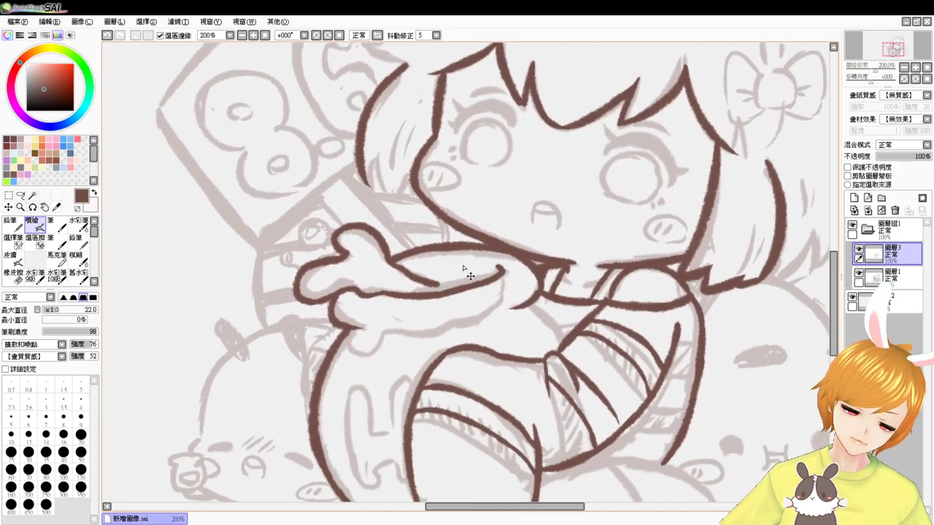
scroll(462, 269, up, 1)
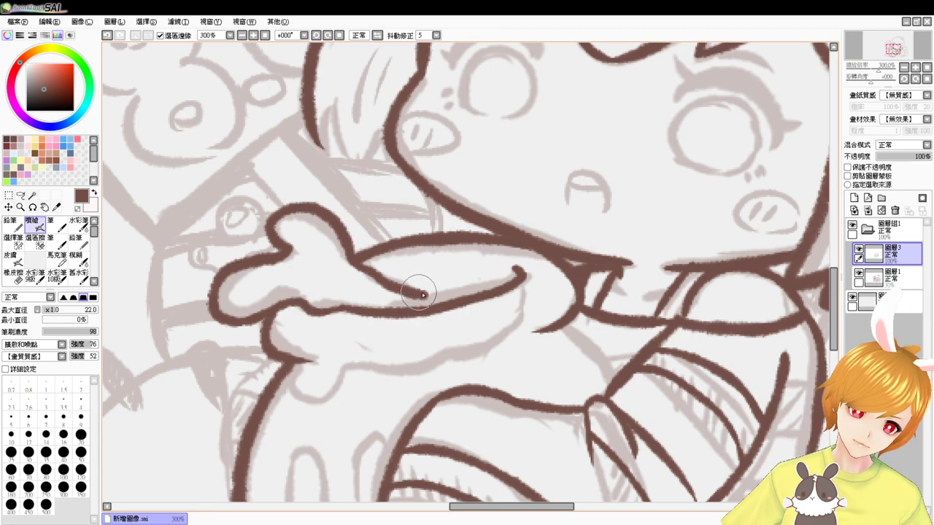
key(ctrl+z)
drag(423, 294, 460, 305)
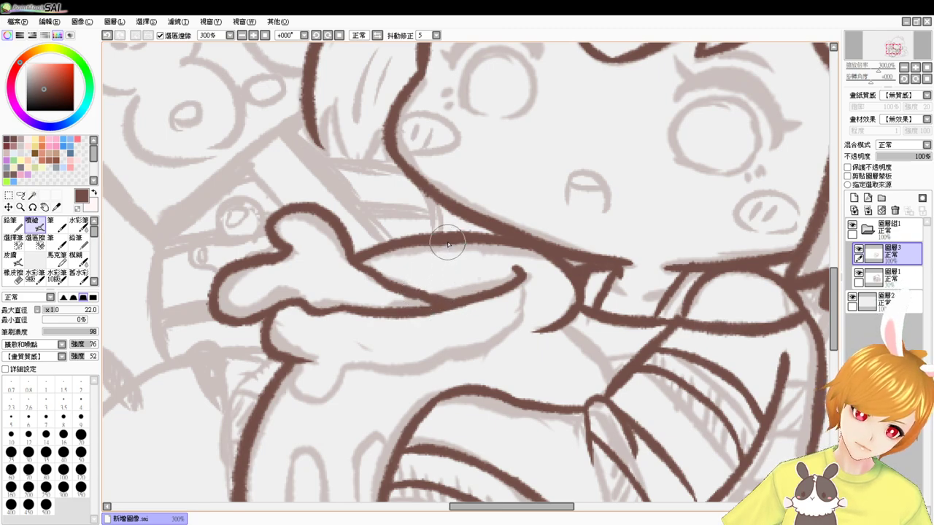
mouse_move(447, 244)
mouse_down()
mouse_move(460, 282)
mouse_move(486, 296)
mouse_up()
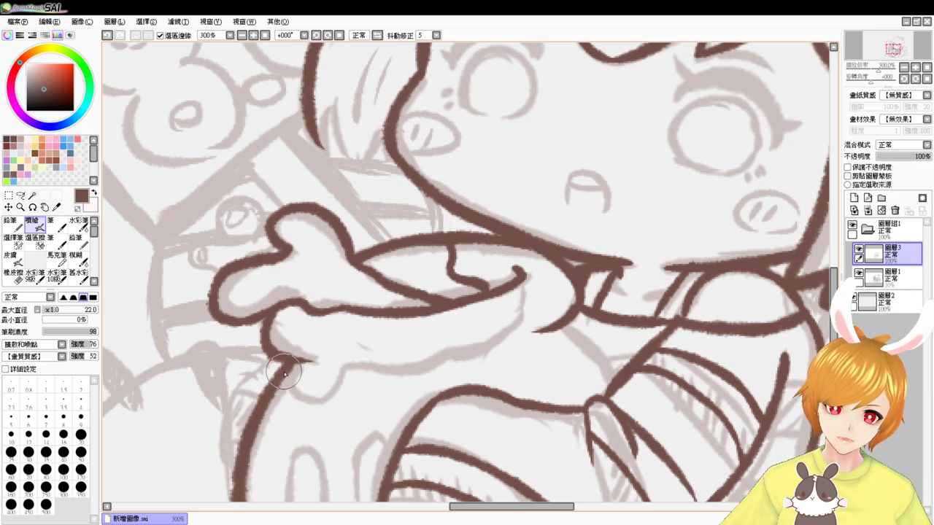
- Ink the wavy lower edge of the shape below the hand, from the round outline's top up to the arm line's end
mouse_move(285, 374)
mouse_down()
mouse_move(313, 406)
mouse_move(359, 365)
mouse_move(387, 372)
mouse_move(461, 356)
mouse_up()
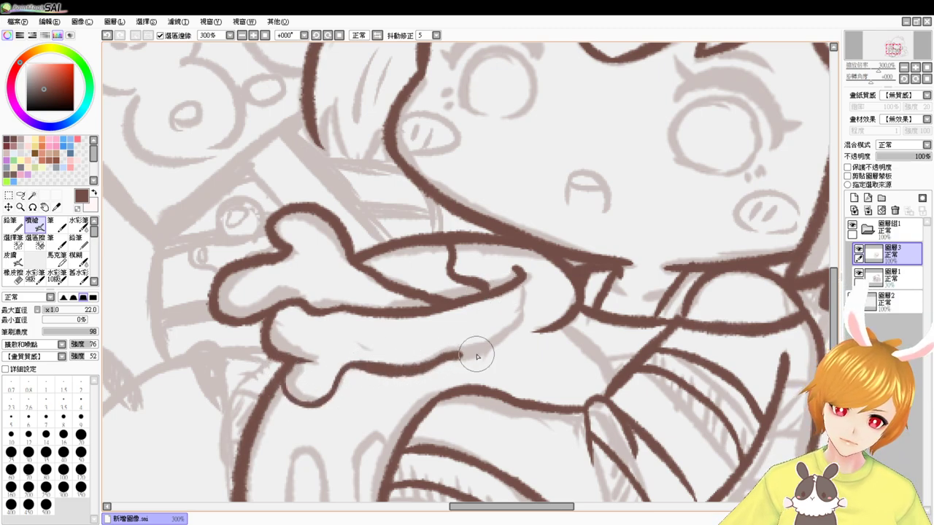
drag(518, 280, 517, 309)
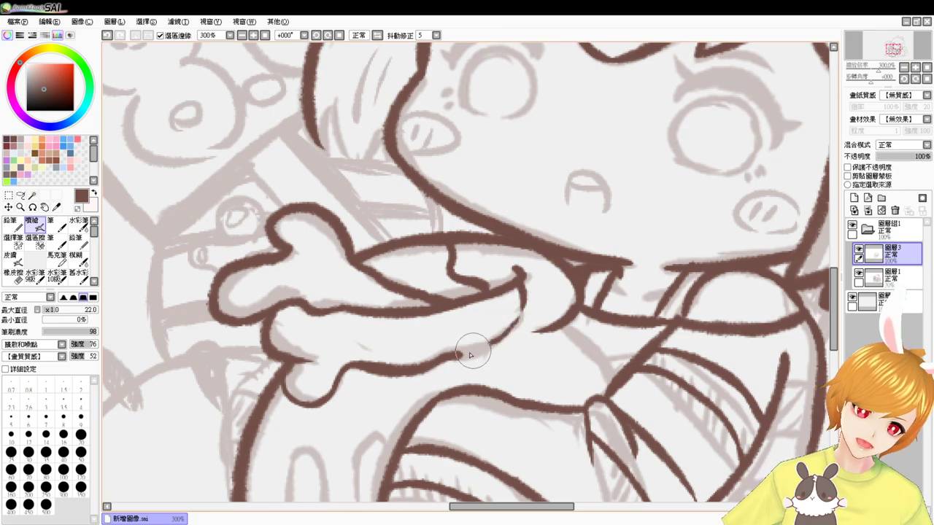
mouse_move(445, 354)
mouse_down()
mouse_move(498, 339)
mouse_move(528, 300)
mouse_up()
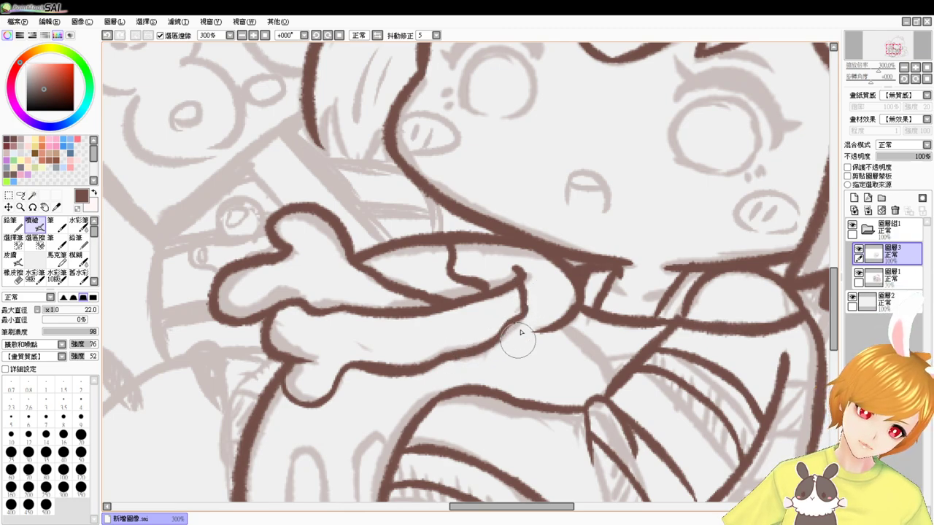
key(ctrl+z)
mouse_move(458, 356)
mouse_down()
mouse_move(498, 345)
mouse_move(521, 296)
mouse_up()
- Ink the outer edge of the letter H's left stem on the large round shape
drag(505, 374, 556, 294)
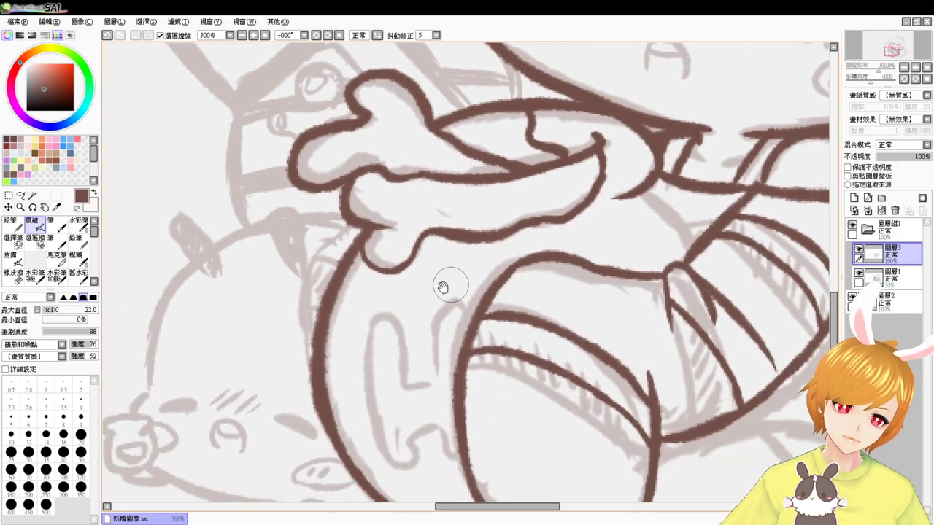
drag(374, 329, 387, 458)
key(ctrl+z)
mouse_move(369, 312)
mouse_down()
mouse_move(364, 393)
mouse_move(400, 451)
mouse_move(367, 418)
mouse_move(402, 454)
mouse_up()
key(ctrl+z)
key(ctrl+z)
drag(367, 313, 396, 454)
key(ctrl+z)
drag(367, 320, 395, 460)
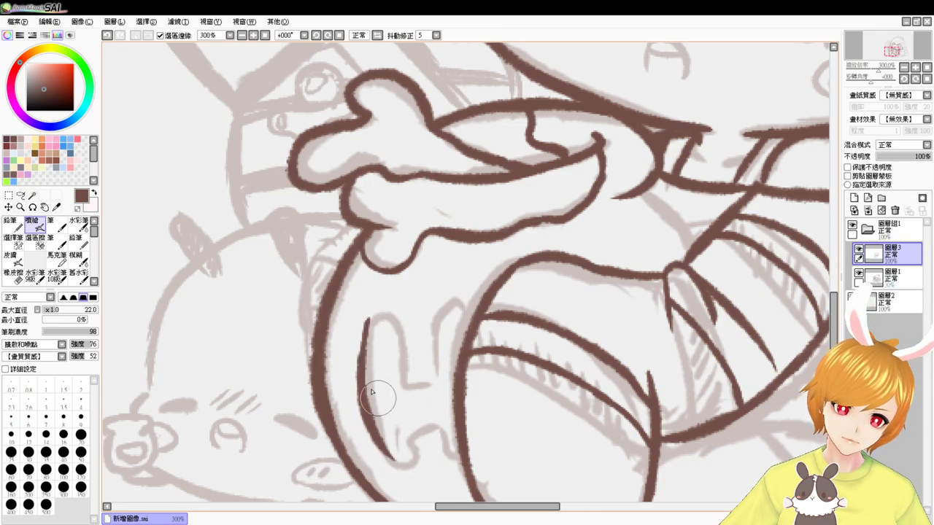
mouse_move(297, 343)
mouse_down()
mouse_move(483, 327)
mouse_move(476, 298)
mouse_move(500, 305)
mouse_up()
mouse_move(206, 182)
mouse_down()
mouse_move(181, 264)
mouse_move(209, 246)
mouse_move(208, 328)
mouse_up()
mouse_move(223, 195)
mouse_down()
mouse_move(248, 201)
mouse_move(230, 218)
mouse_move(249, 236)
mouse_move(231, 260)
mouse_move(245, 251)
mouse_move(243, 278)
mouse_move(214, 274)
mouse_up()
mouse_move(211, 233)
mouse_down()
mouse_move(233, 276)
mouse_move(227, 291)
mouse_move(246, 294)
mouse_move(231, 322)
mouse_move(215, 298)
mouse_up()
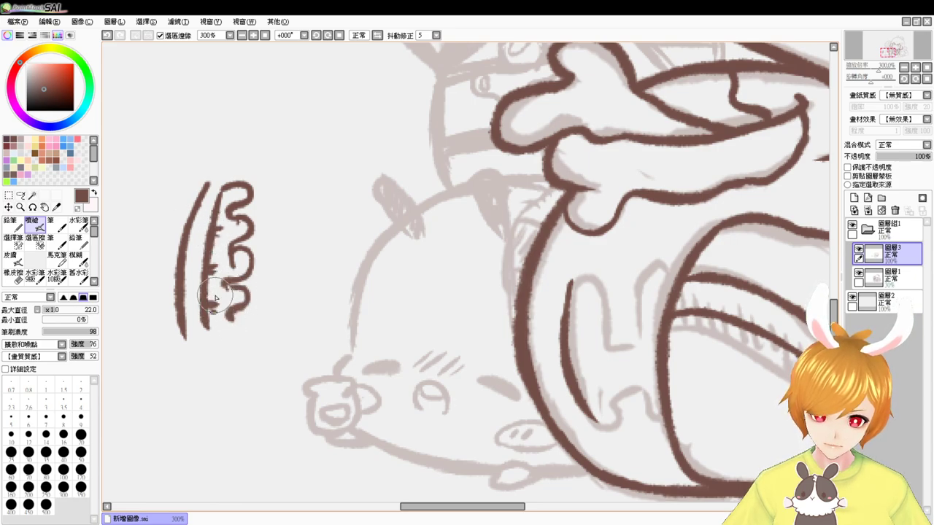
mouse_move(197, 189)
mouse_down()
mouse_move(175, 202)
mouse_move(188, 197)
mouse_move(186, 219)
mouse_move(169, 222)
mouse_move(187, 229)
mouse_move(164, 230)
mouse_move(176, 272)
mouse_move(177, 260)
mouse_move(161, 278)
mouse_move(169, 324)
mouse_up()
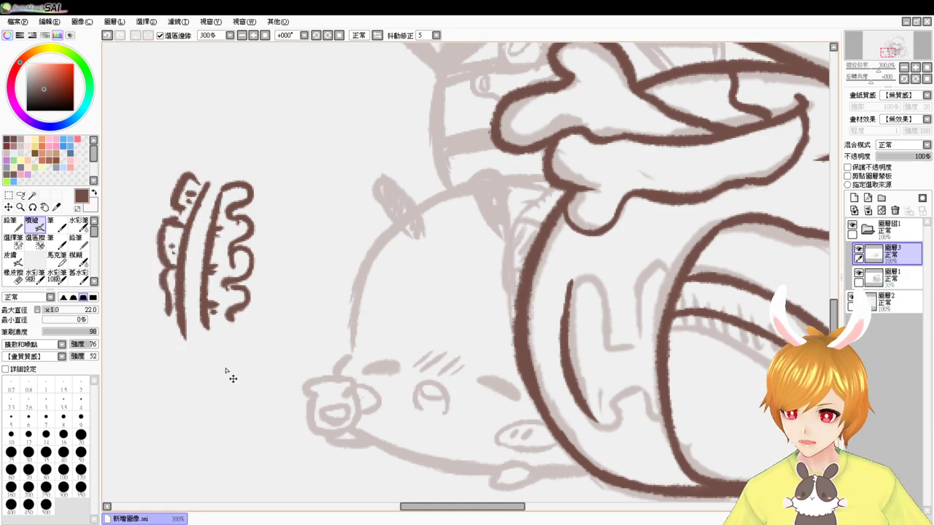
key(ctrl+z)
key(ctrl+z)
key(ctrl+z)
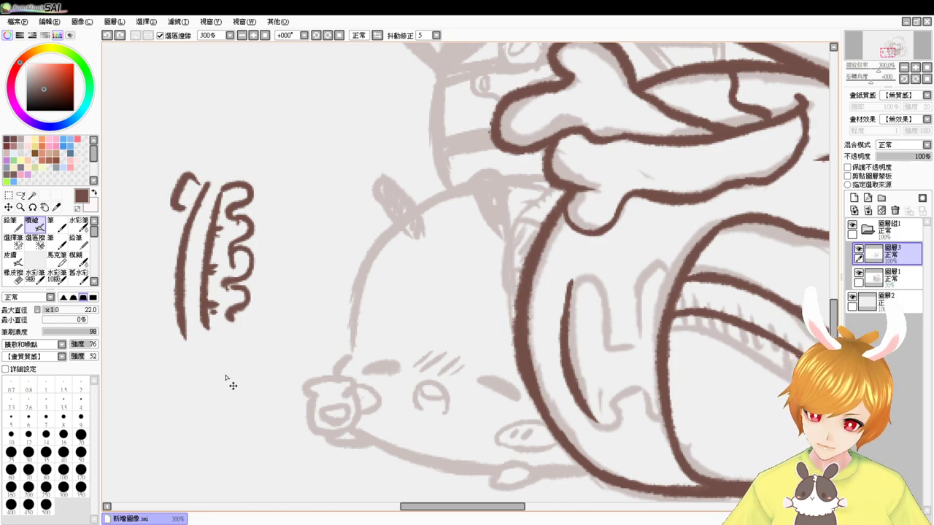
key(ctrl+z)
key(ctrl+z)
key(ctrl+z)
key(ctrl+z)
key(ctrl+z)
key(ctrl+z)
key(ctrl+z)
key(ctrl+z)
key(ctrl+z)
key(ctrl+z)
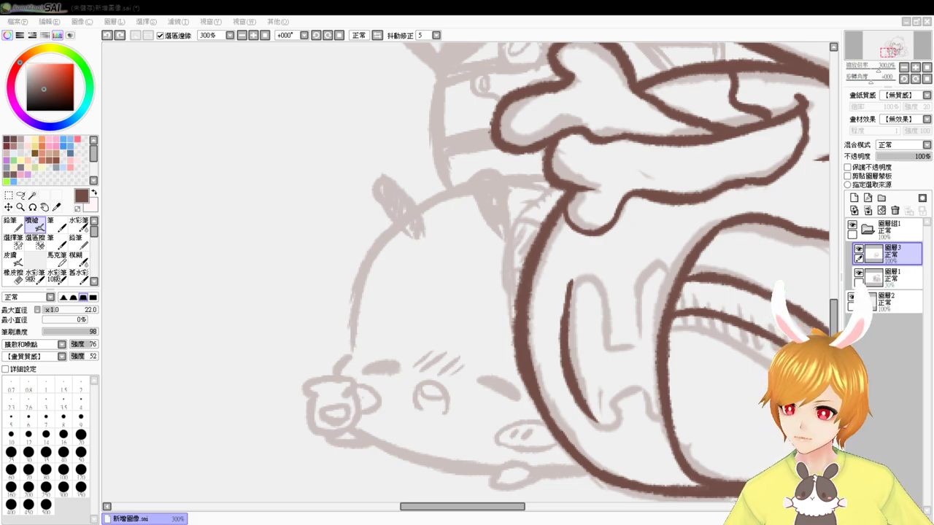
click(278, 523)
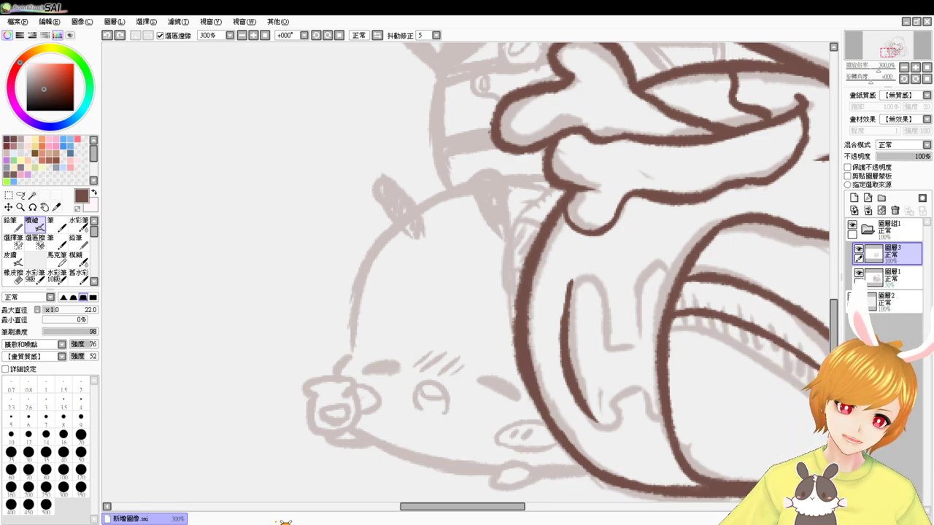
- Ink the H's rounded left stem, its upper notch and the top of its right stem up to the striped shape
mouse_move(572, 318)
mouse_down()
mouse_move(300, 283)
mouse_move(314, 239)
mouse_move(334, 265)
mouse_move(335, 305)
mouse_up()
key(ctrl+z)
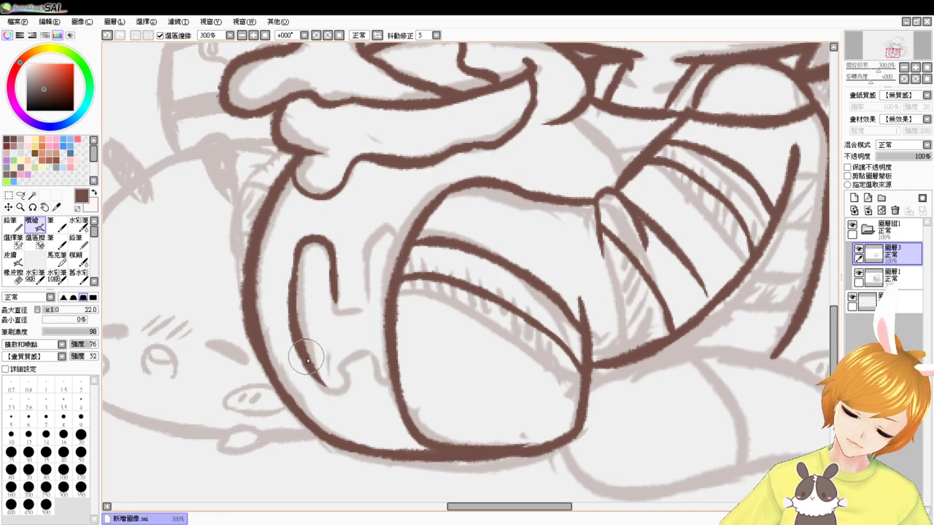
mouse_move(308, 360)
mouse_down()
mouse_move(332, 395)
mouse_move(340, 389)
mouse_move(323, 390)
mouse_move(346, 390)
mouse_move(344, 350)
mouse_up()
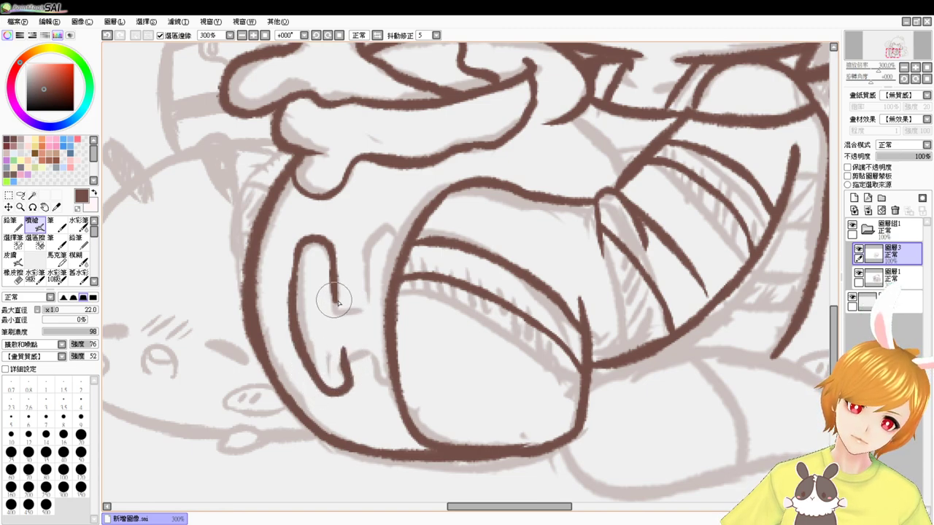
drag(335, 299, 359, 300)
mouse_move(368, 243)
mouse_down()
mouse_move(365, 304)
mouse_move(366, 248)
mouse_move(406, 249)
mouse_up()
key(ctrl+z)
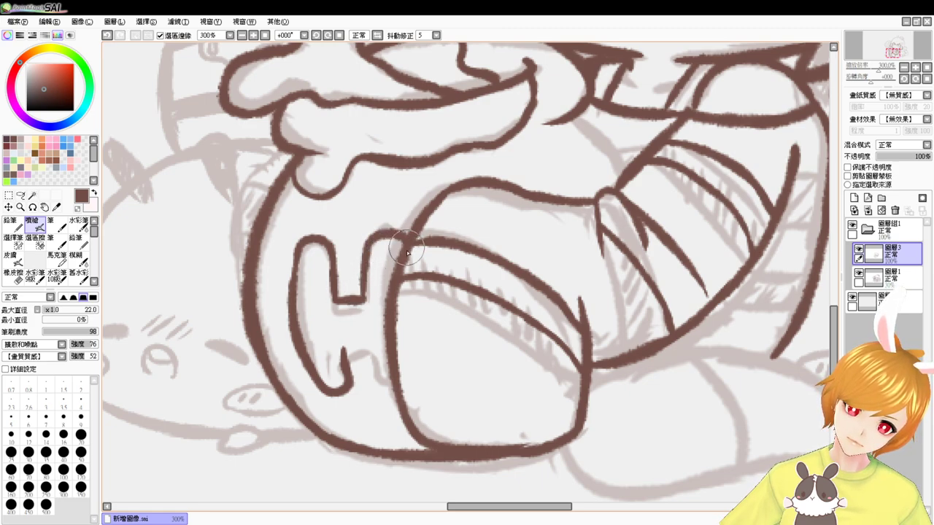
- Ink the H's lower notch and the bottom of its right stem, ending at the striped shape
mouse_move(344, 364)
mouse_down()
mouse_move(365, 339)
mouse_move(369, 378)
mouse_move(366, 341)
mouse_move(376, 386)
mouse_move(369, 367)
mouse_move(378, 386)
mouse_move(395, 383)
mouse_move(381, 386)
mouse_move(369, 360)
mouse_move(389, 384)
mouse_move(371, 368)
mouse_move(376, 392)
mouse_move(393, 386)
mouse_move(384, 398)
mouse_move(376, 372)
mouse_move(401, 386)
mouse_move(379, 388)
mouse_move(374, 375)
mouse_move(396, 389)
mouse_up()
key(ctrl+z)
key(ctrl+z)
key(ctrl+z)
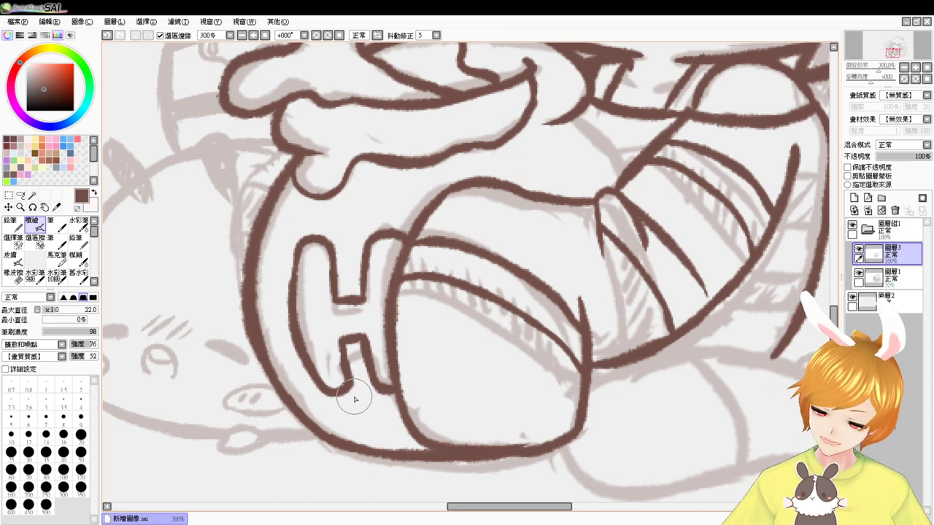
drag(284, 284, 452, 281)
mouse_move(156, 283)
mouse_down()
mouse_move(153, 232)
mouse_move(210, 279)
mouse_move(193, 283)
mouse_move(174, 267)
mouse_move(183, 257)
mouse_move(192, 267)
mouse_up()
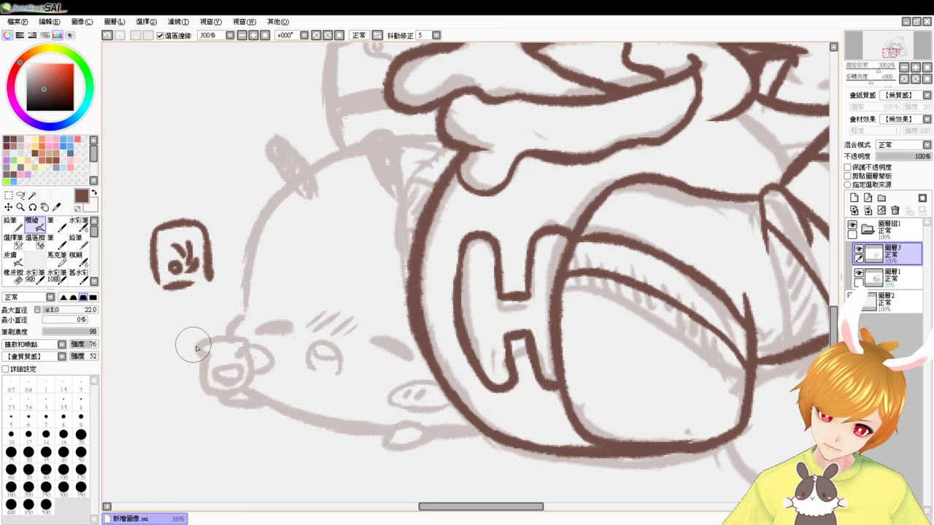
key(ctrl+z)
key(ctrl+z)
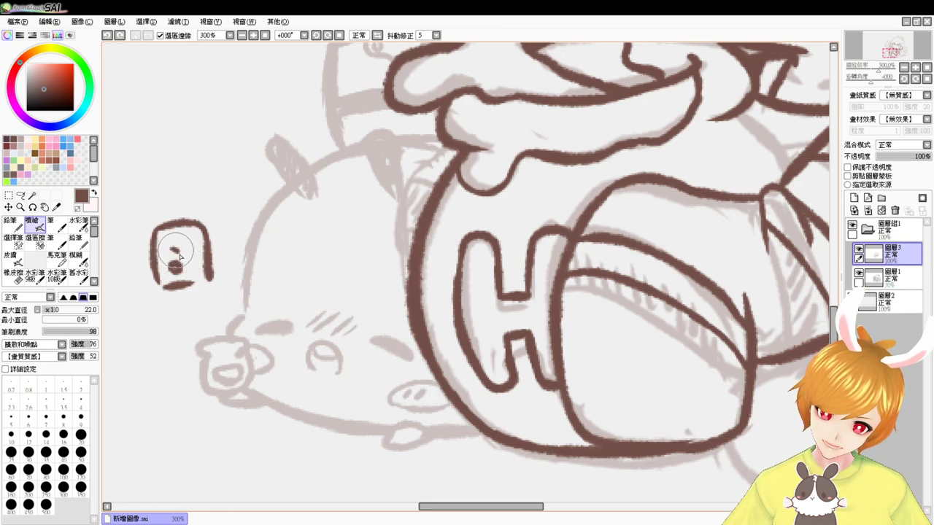
mouse_move(172, 249)
mouse_down()
mouse_move(189, 255)
mouse_move(198, 274)
mouse_up()
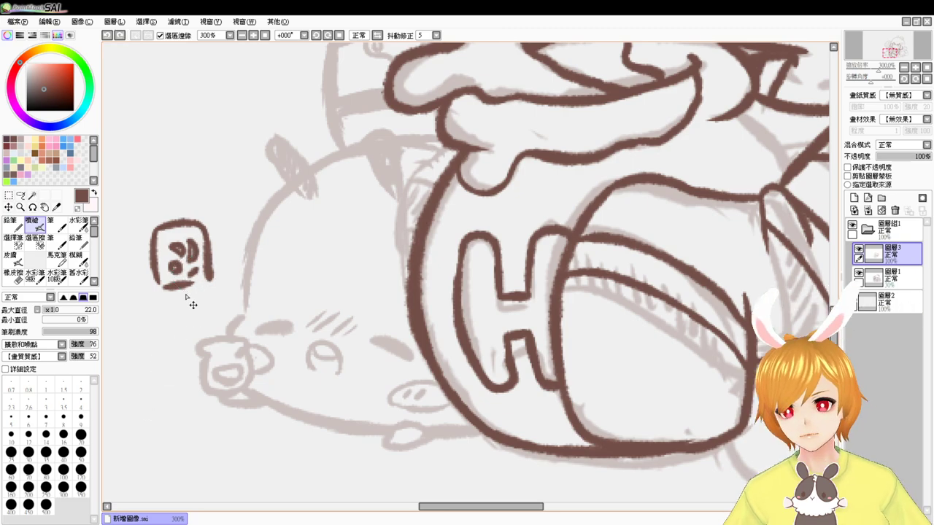
key(ctrl+z)
key(ctrl+z)
key(ctrl+z)
key(ctrl+z)
key(ctrl+z)
key(ctrl+z)
key(ctrl+z)
key(ctrl+z)
key(ctrl+z)
key(ctrl+z)
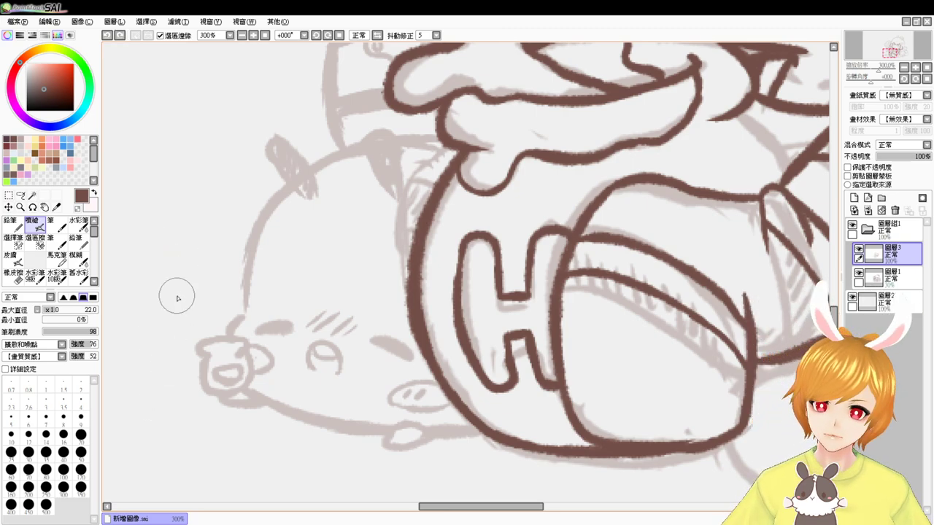
- Ink four short cross stripes between the striped leg's outer curve and the outer body line, extending the leg's unfinished stripe to its edge
mouse_move(684, 285)
mouse_down()
mouse_move(423, 333)
mouse_move(348, 327)
mouse_move(349, 301)
mouse_up()
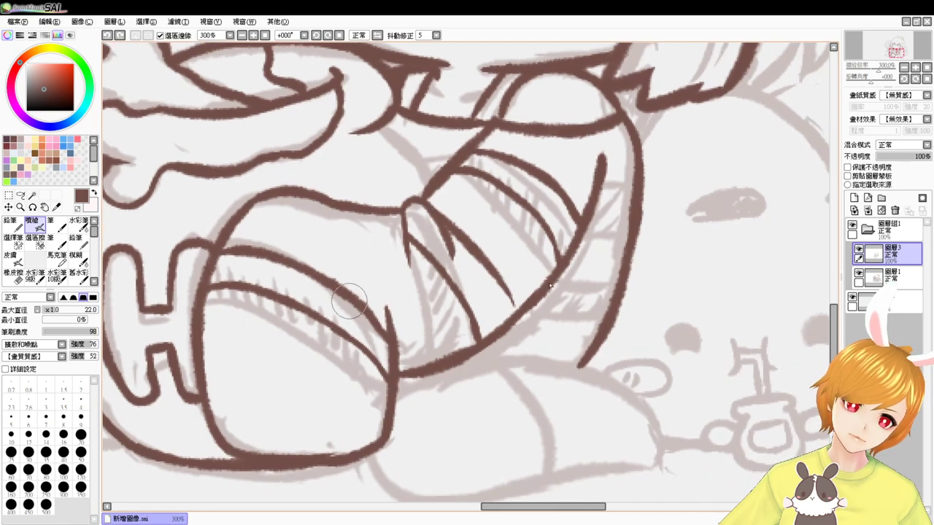
mouse_move(598, 194)
mouse_down()
mouse_move(630, 199)
mouse_move(634, 188)
mouse_up()
key(ctrl+z)
key(ctrl+z)
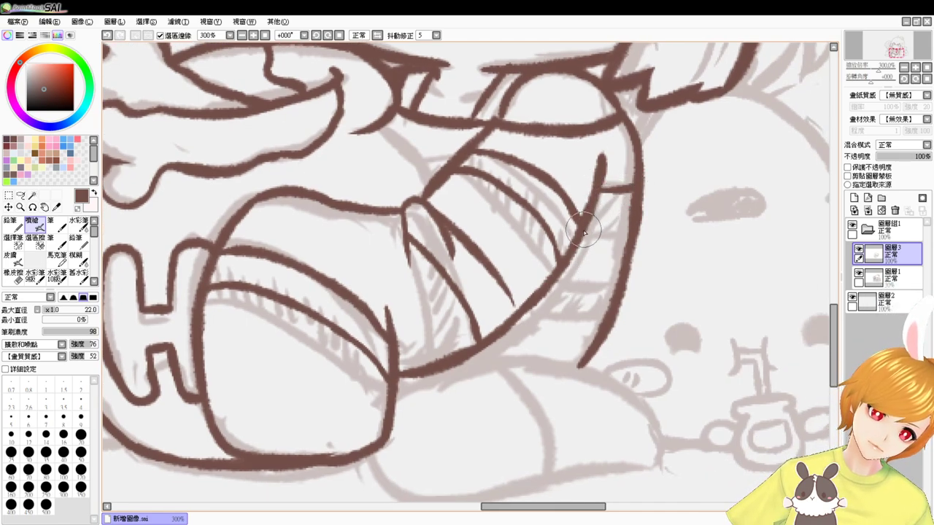
drag(586, 231, 629, 225)
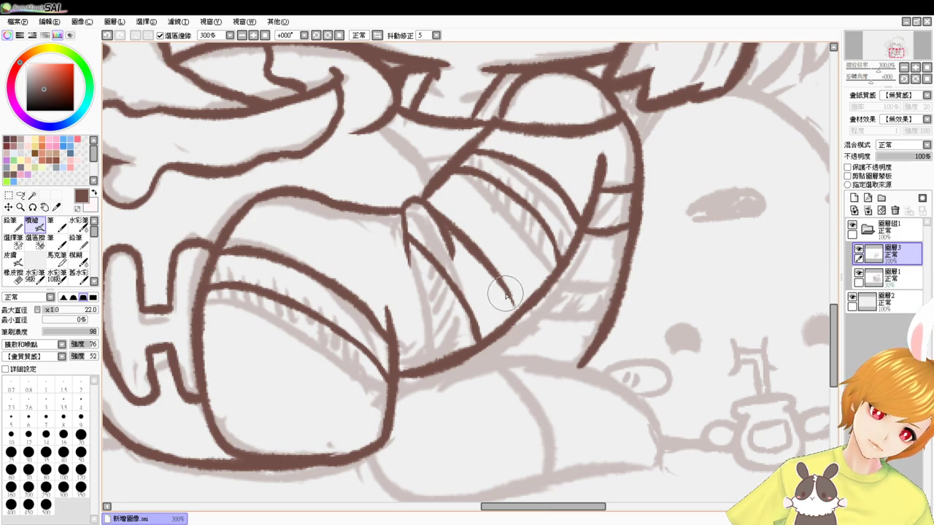
mouse_move(505, 295)
mouse_down()
mouse_move(532, 308)
mouse_move(621, 277)
mouse_up()
key(ctrl+z)
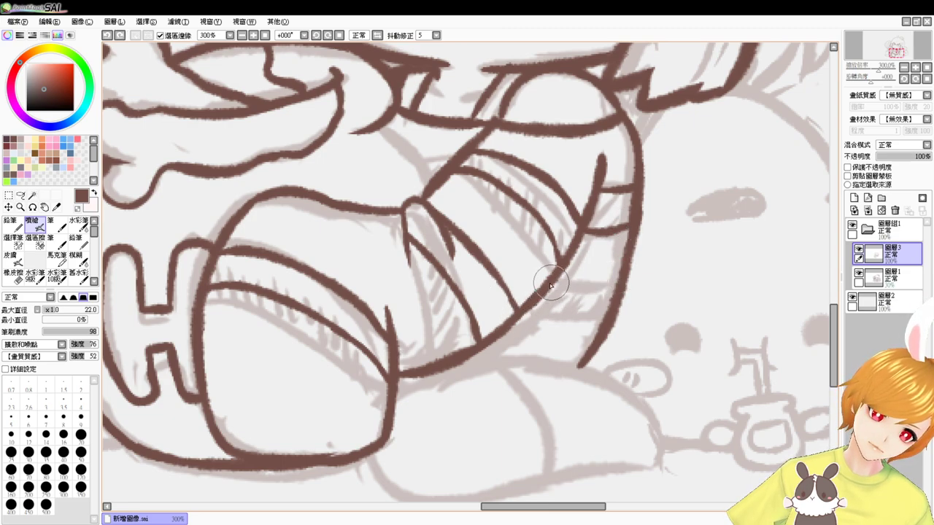
drag(549, 286, 619, 288)
drag(516, 322, 604, 334)
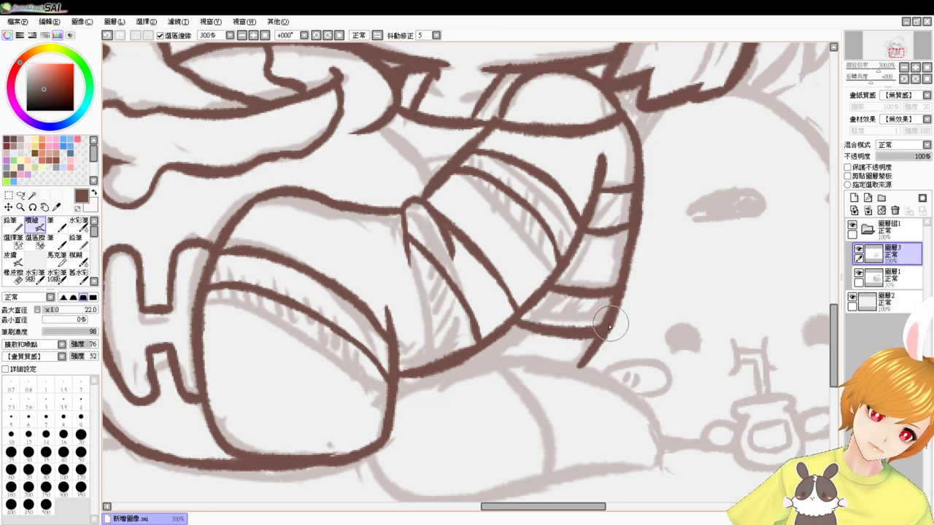
- Ink the short diagonal from the arm's rounded end to the striped leg's upper edge, with the small stripe joining them
drag(550, 302, 572, 378)
drag(406, 204, 456, 251)
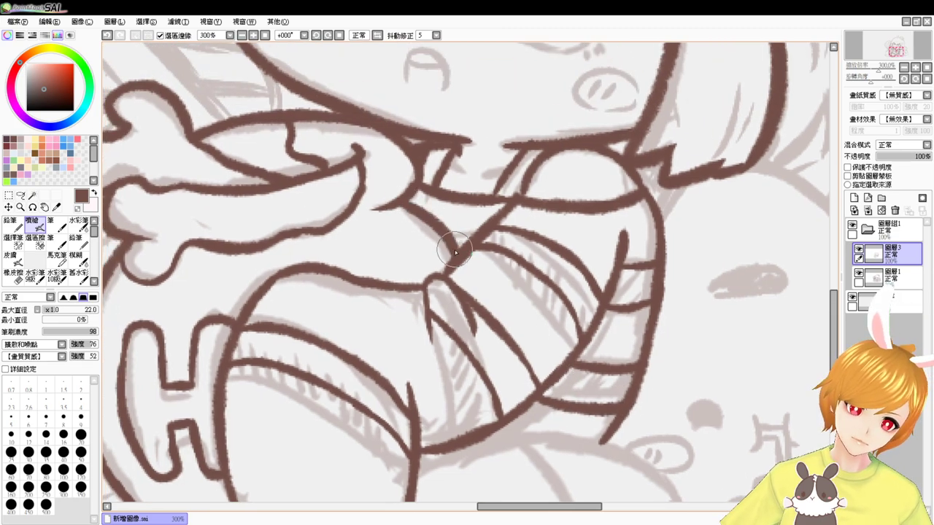
key(ctrl+z)
drag(406, 203, 450, 269)
key(ctrl+z)
mouse_move(407, 203)
mouse_down()
mouse_move(451, 263)
mouse_move(482, 240)
mouse_up()
- Ink the outline of the second foot beside the striped rounded shape, with its wavy sole, curved upper edge and rounded tip
drag(422, 307, 506, 267)
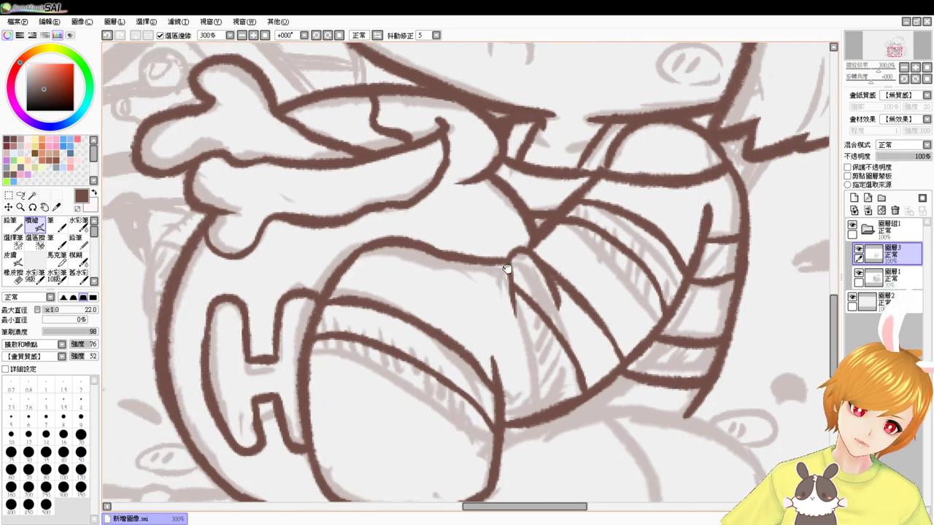
drag(386, 325, 509, 253)
drag(450, 252, 330, 217)
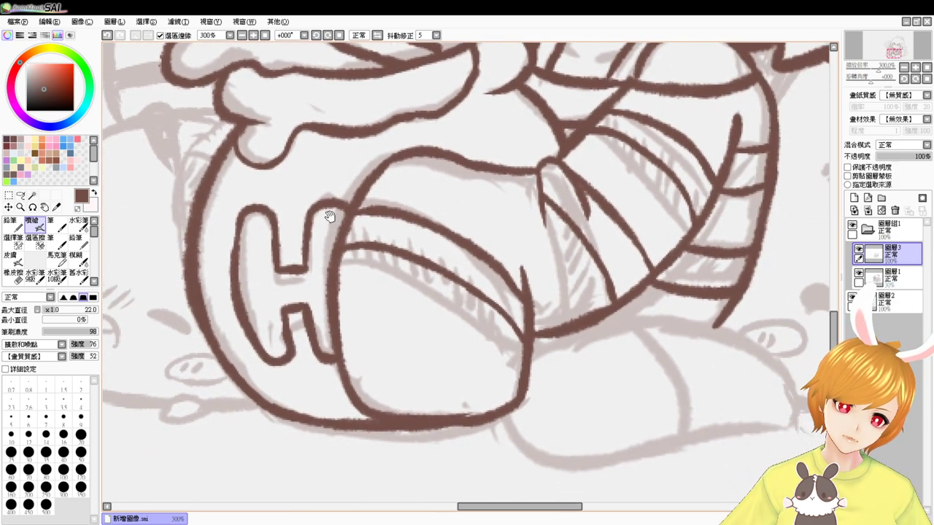
mouse_move(500, 435)
mouse_down()
mouse_move(386, 381)
mouse_move(466, 406)
mouse_move(682, 371)
mouse_up()
key(ctrl+z)
drag(492, 408, 680, 388)
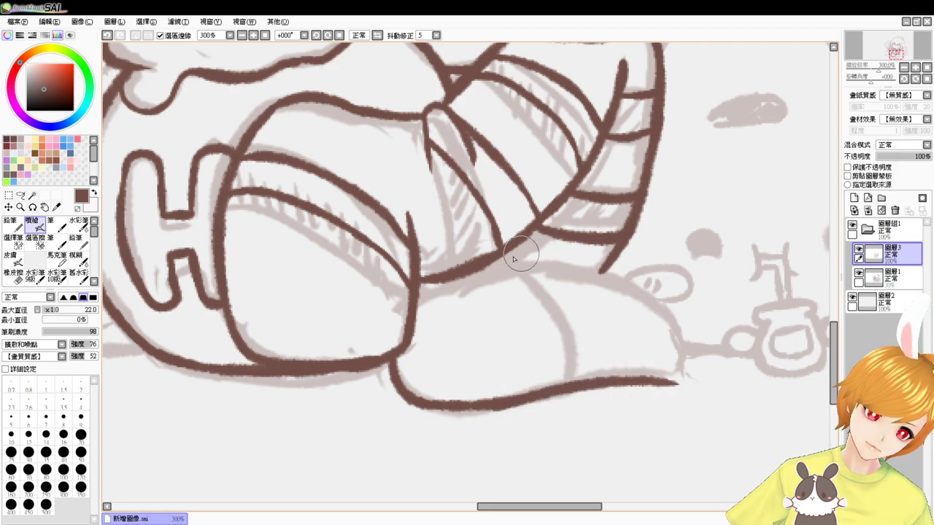
mouse_move(460, 298)
mouse_down()
mouse_move(562, 272)
mouse_move(640, 299)
mouse_move(679, 365)
mouse_move(669, 323)
mouse_move(686, 363)
mouse_move(675, 376)
mouse_move(627, 370)
mouse_up()
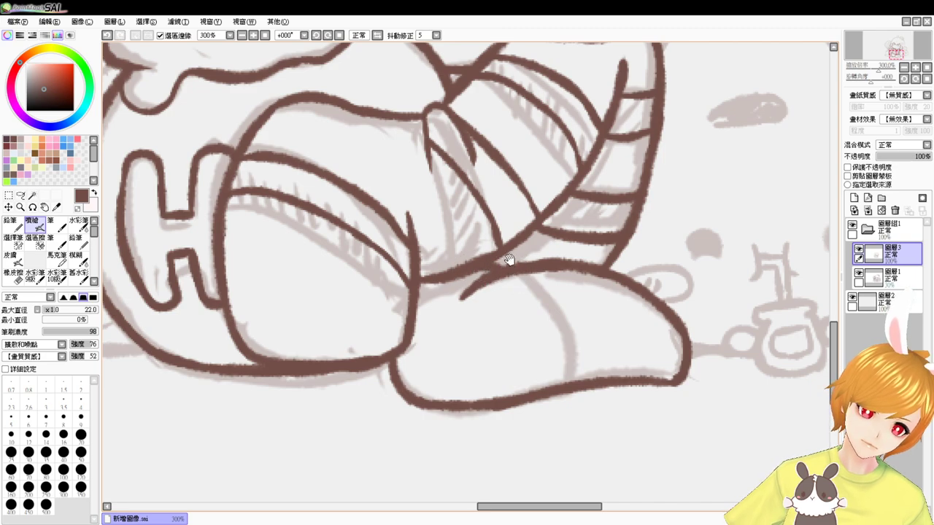
- Ink the jagged lower tips of the side hair lock beside the bone, joining its outer curve to the cheek line
drag(509, 260, 551, 277)
click(265, 35)
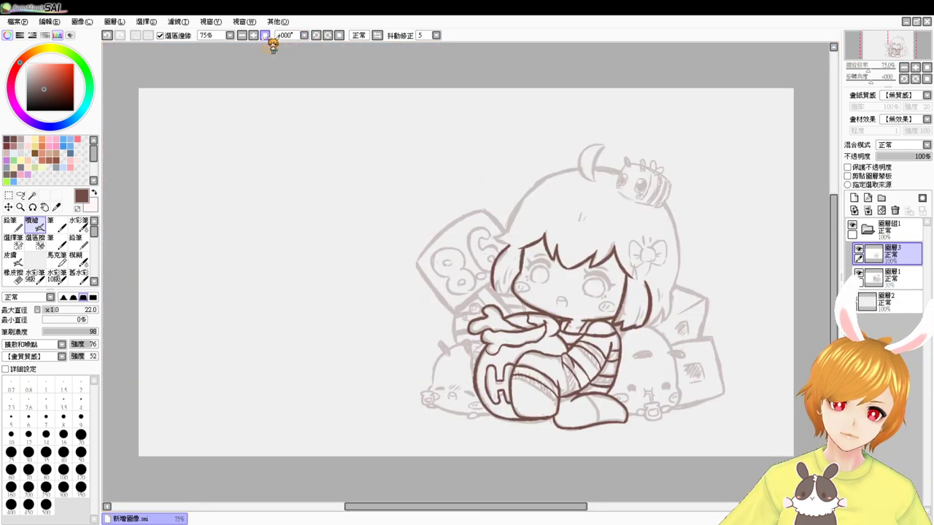
click(254, 35)
click(254, 36)
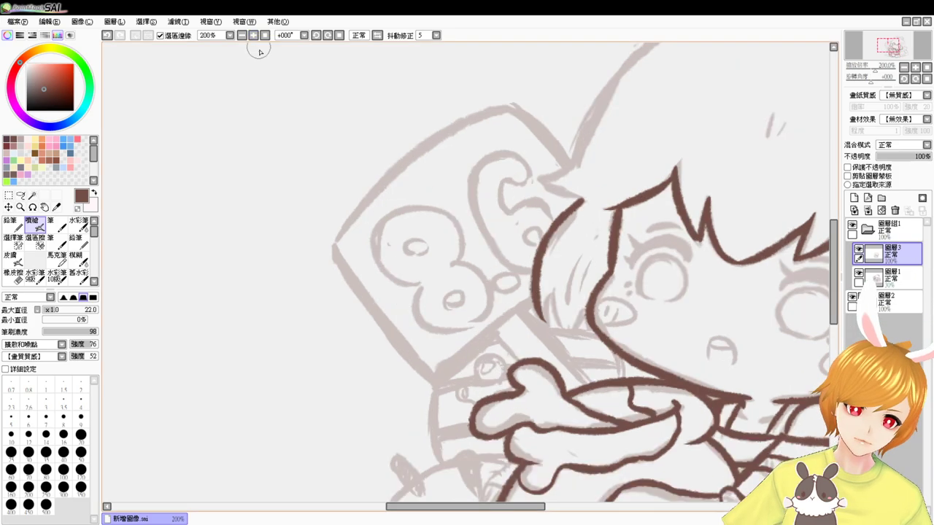
drag(587, 370, 292, 161)
mouse_move(378, 315)
mouse_down()
mouse_move(388, 283)
mouse_move(415, 272)
mouse_up()
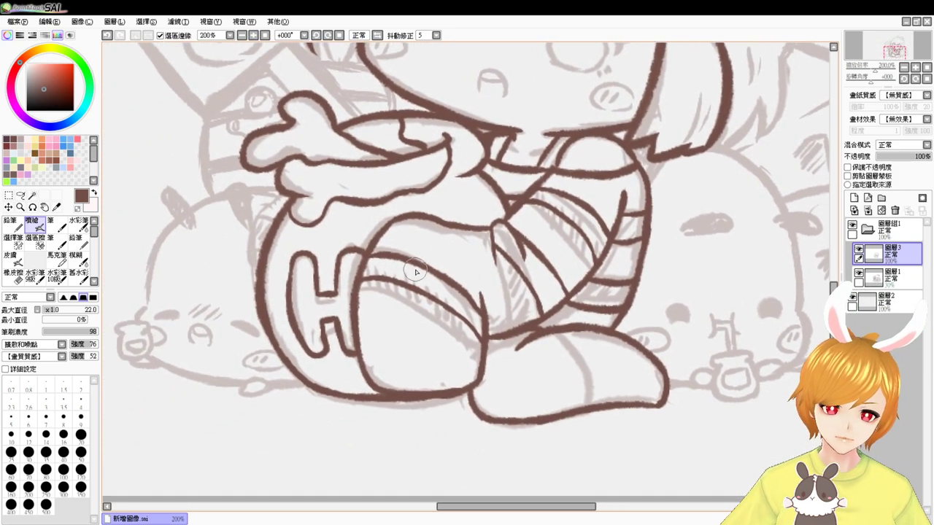
mouse_move(332, 289)
mouse_down()
mouse_move(351, 340)
mouse_move(351, 406)
mouse_up()
drag(353, 327, 349, 408)
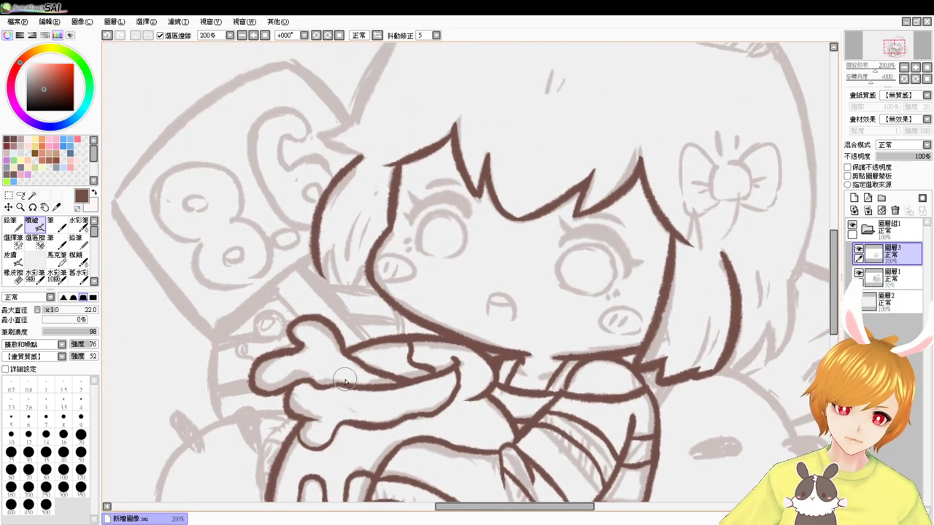
scroll(346, 381, up, 1)
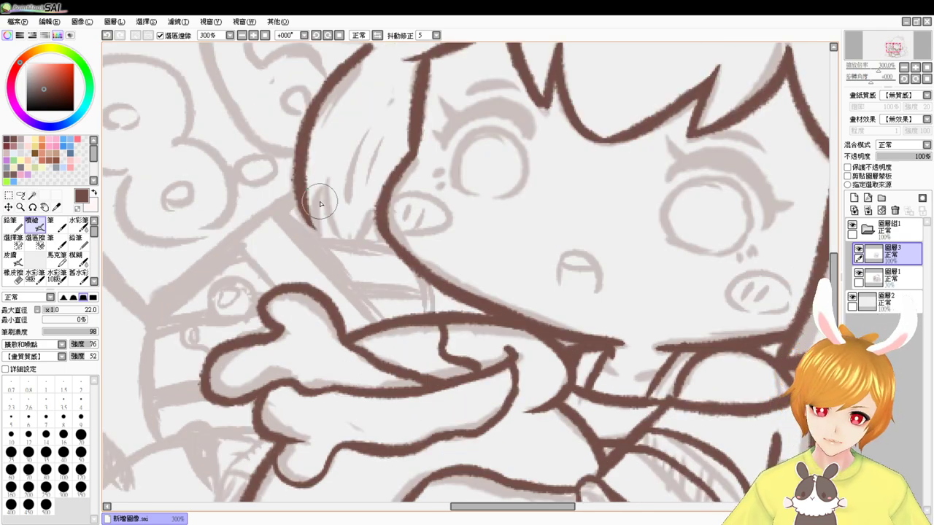
drag(326, 188, 315, 225)
key(ctrl+z)
mouse_move(325, 188)
mouse_down()
mouse_move(315, 225)
mouse_move(326, 191)
mouse_move(354, 245)
mouse_up()
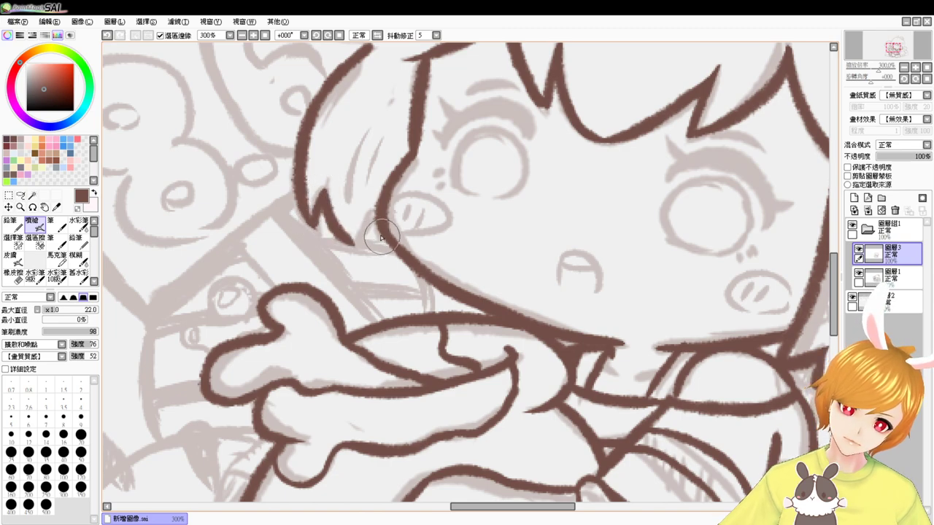
drag(378, 215, 354, 244)
- Ink the crown outline as one long arc from above the side hair flick over the head to the bee
drag(373, 197, 375, 297)
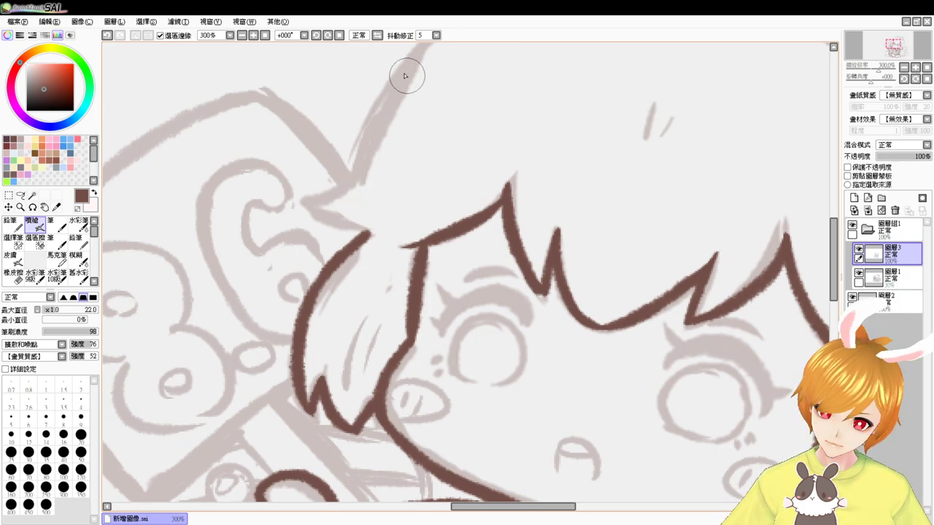
click(242, 35)
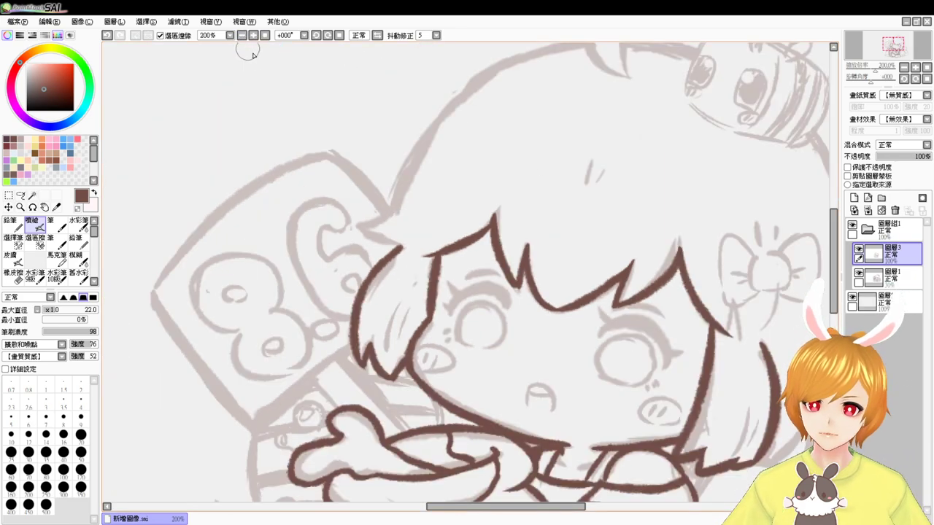
drag(588, 267, 529, 370)
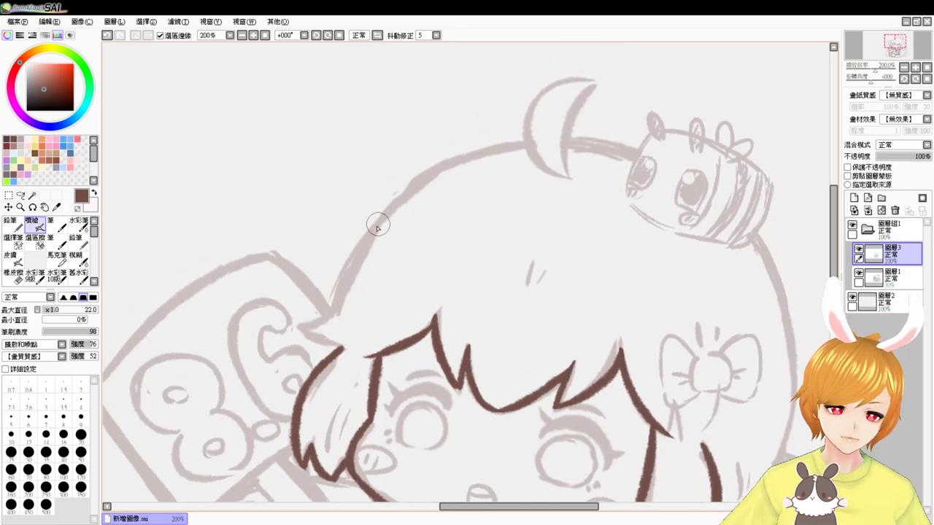
mouse_move(338, 305)
mouse_down()
mouse_move(341, 290)
mouse_move(569, 138)
mouse_up()
key(ctrl+z)
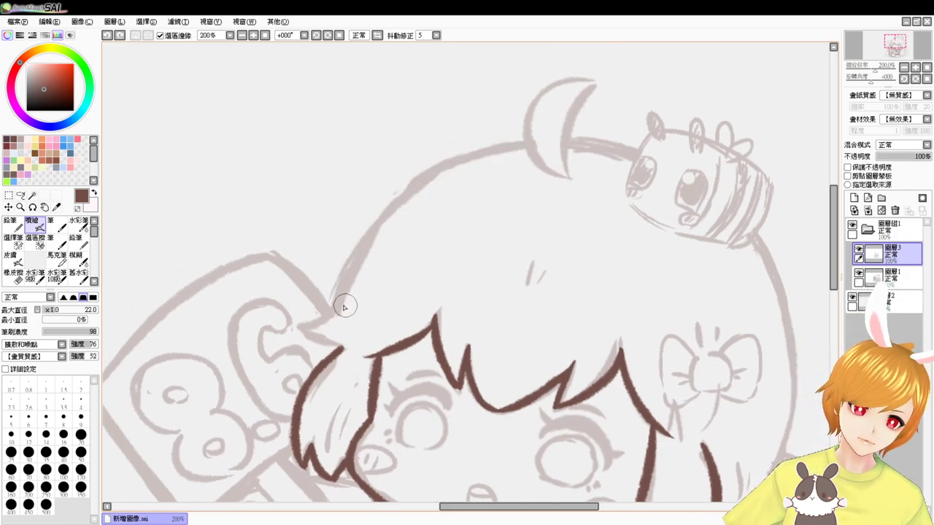
mouse_move(338, 310)
mouse_down()
mouse_move(345, 289)
mouse_move(634, 128)
mouse_up()
key(ctrl+z)
key(ctrl+z)
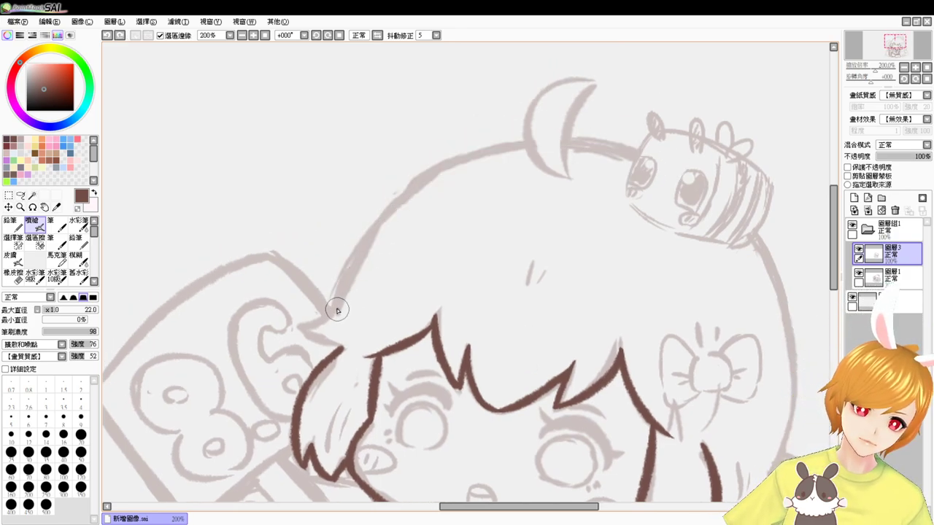
mouse_move(337, 310)
mouse_down()
mouse_move(400, 207)
mouse_move(660, 175)
mouse_up()
key(ctrl+z)
mouse_move(340, 310)
mouse_down()
mouse_move(577, 144)
mouse_move(680, 185)
mouse_up()
key(ctrl+z)
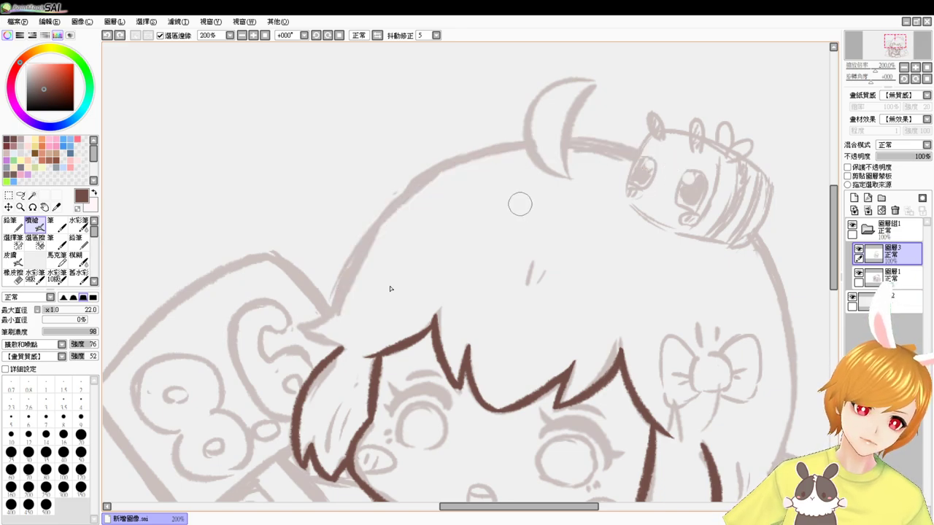
mouse_move(341, 305)
mouse_down()
mouse_move(475, 168)
mouse_move(677, 188)
mouse_up()
key(ctrl+z)
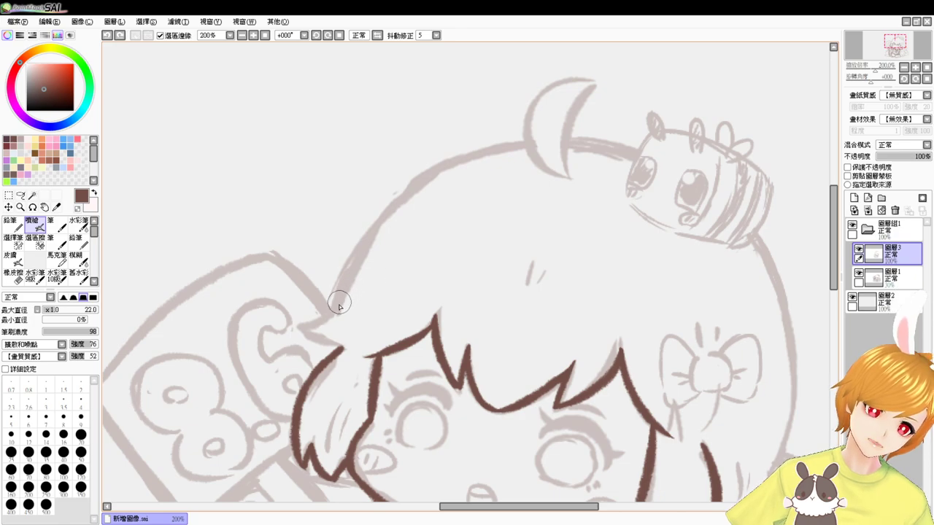
mouse_move(340, 307)
mouse_down()
mouse_move(418, 191)
mouse_move(665, 167)
mouse_up()
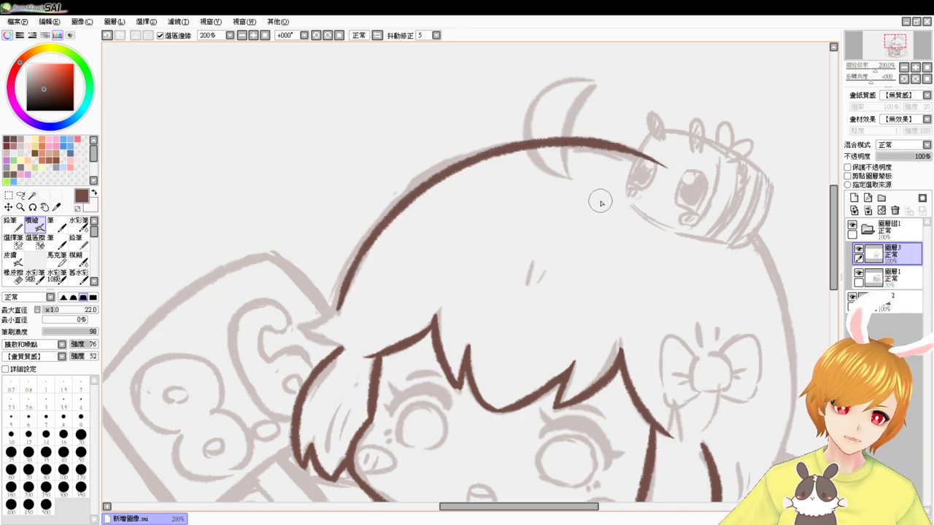
- Erase the crown outline where it overlaps the bee and crosses the crescent-shaped hair tuft
key(e)
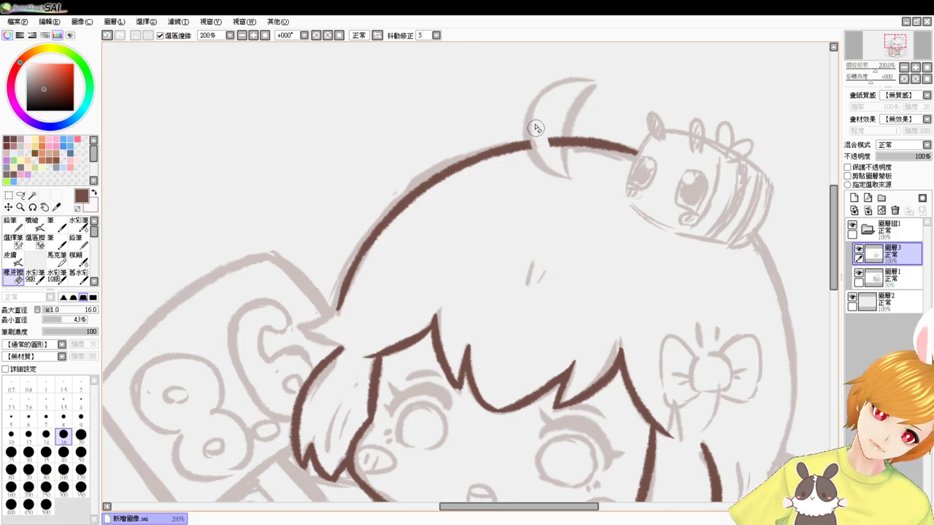
drag(556, 130, 557, 156)
key(b)
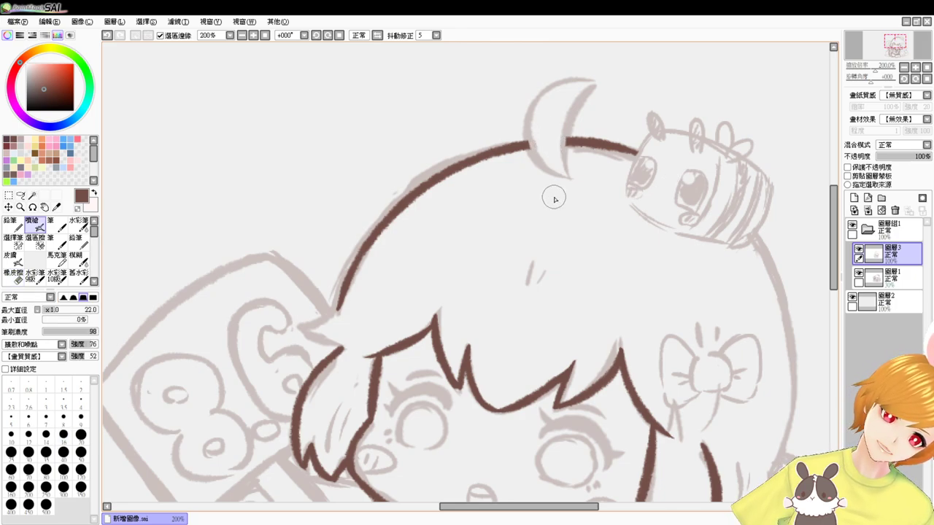
- Ink the pointed hair flick that joins the lower end of the crown outline to the top of the side lock
scroll(554, 201, up, 1)
drag(594, 327, 718, 208)
drag(357, 244, 299, 271)
key(ctrl+z)
key(ctrl+z)
drag(357, 243, 313, 267)
key(ctrl+z)
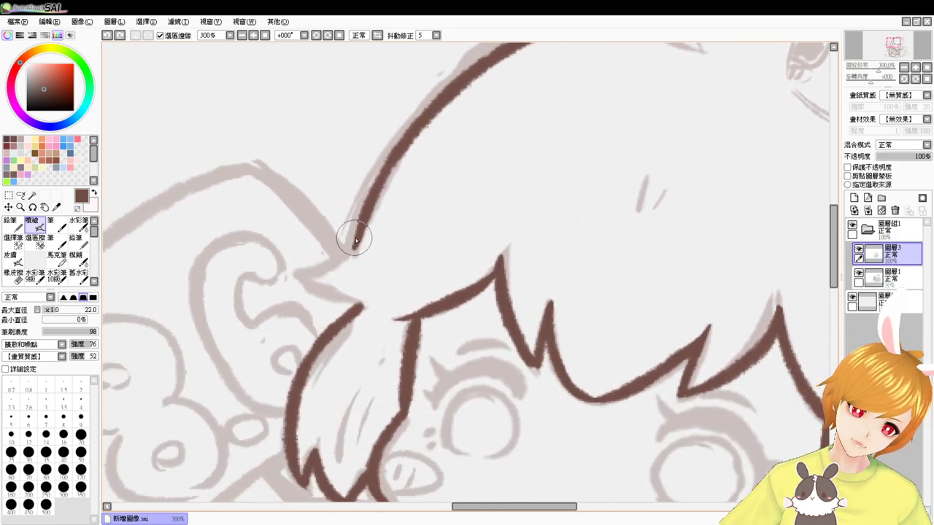
mouse_move(354, 236)
mouse_down()
mouse_move(296, 275)
mouse_move(378, 293)
mouse_up()
key(ctrl+z)
key(ctrl+z)
drag(298, 278, 340, 294)
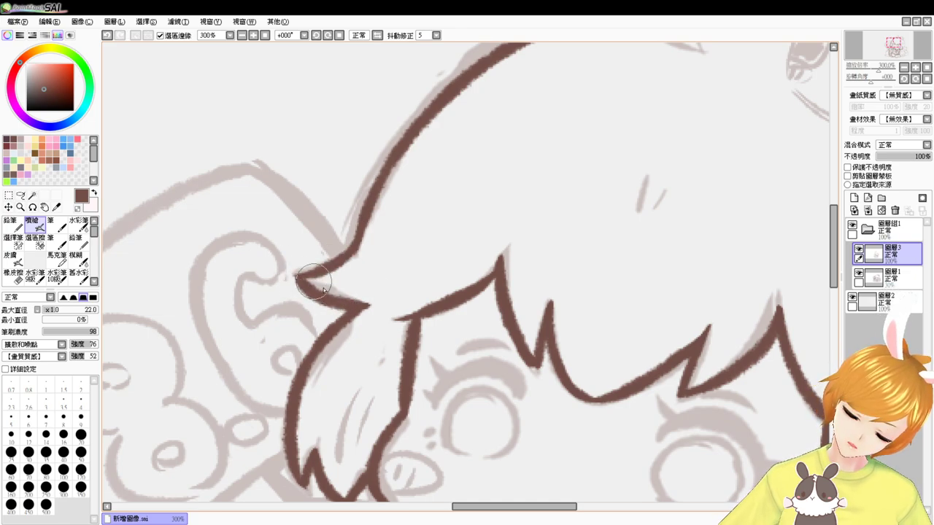
drag(682, 304, 136, 352)
drag(444, 267, 531, 356)
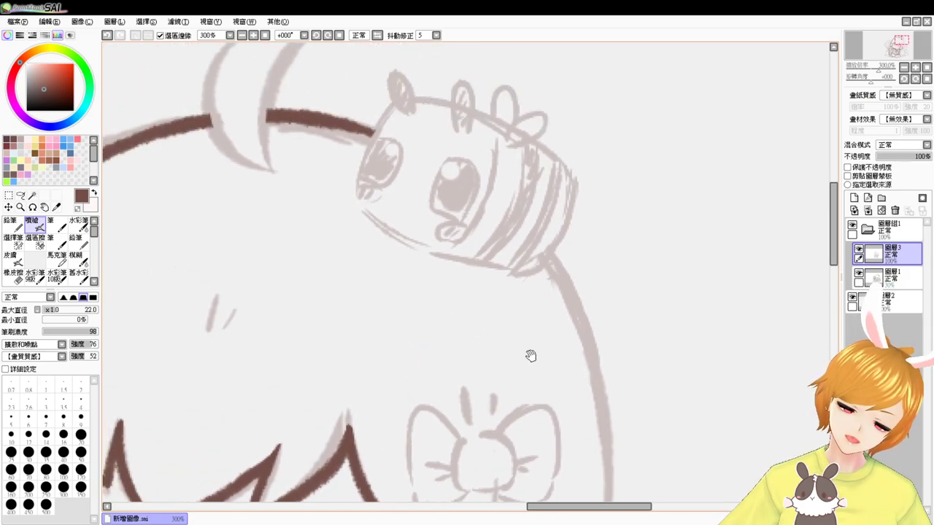
drag(521, 293, 555, 359)
drag(409, 238, 438, 270)
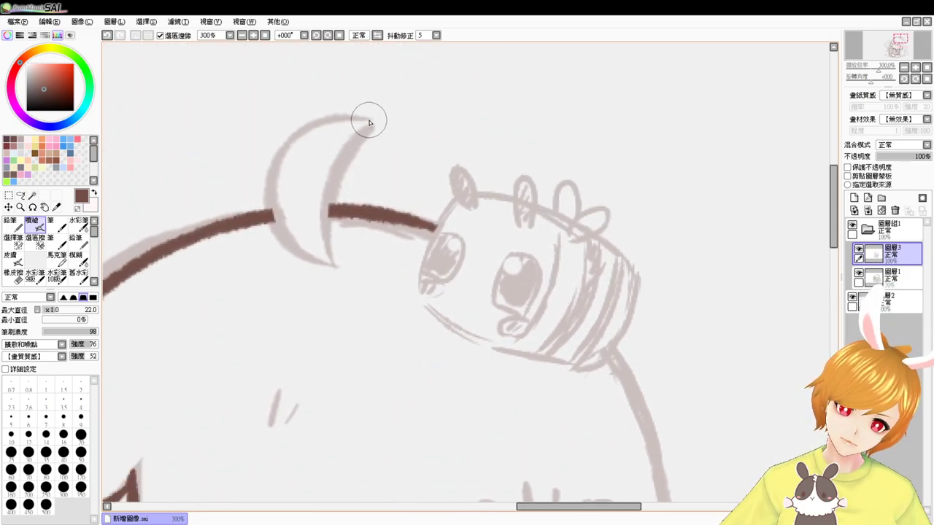
drag(367, 123, 271, 248)
key(ctrl+z)
mouse_move(365, 118)
mouse_down()
mouse_move(269, 174)
mouse_move(272, 248)
mouse_up()
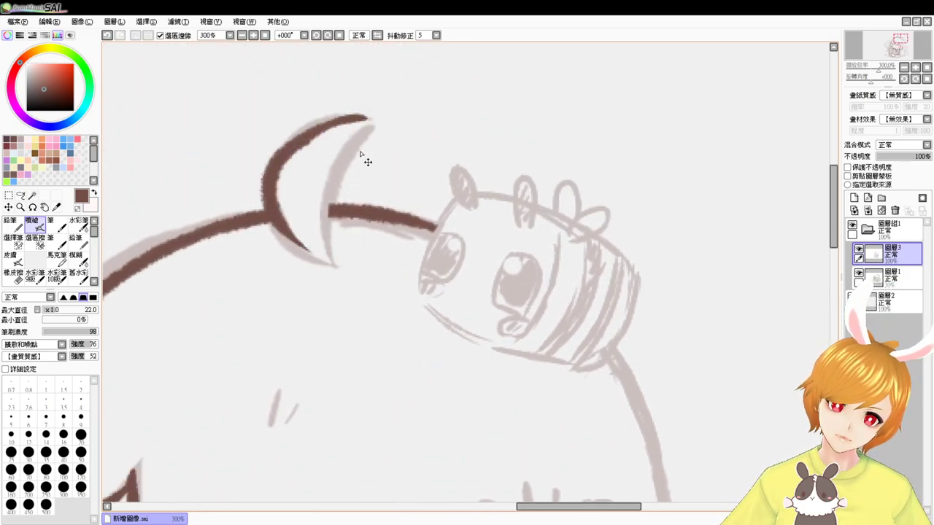
key(ctrl+z)
drag(369, 119, 321, 255)
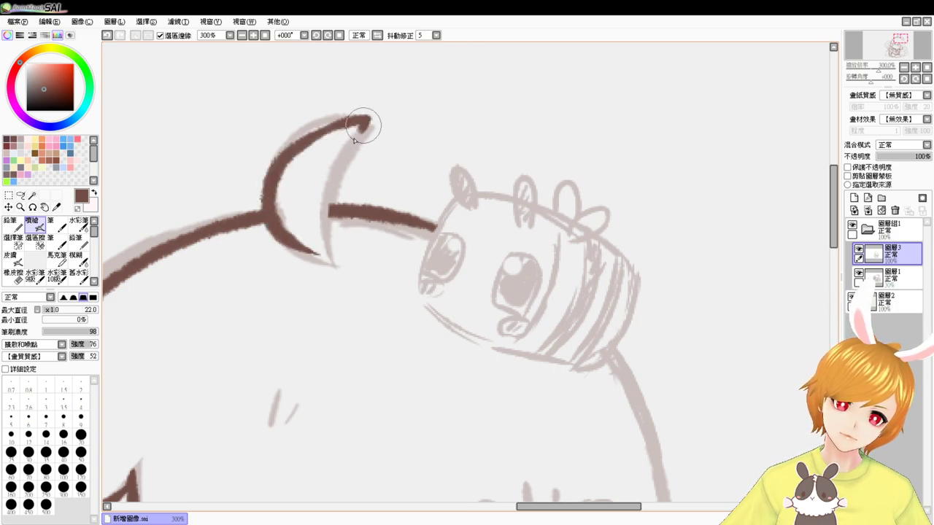
drag(371, 125, 321, 265)
key(ctrl+z)
drag(365, 121, 323, 266)
key(ctrl+z)
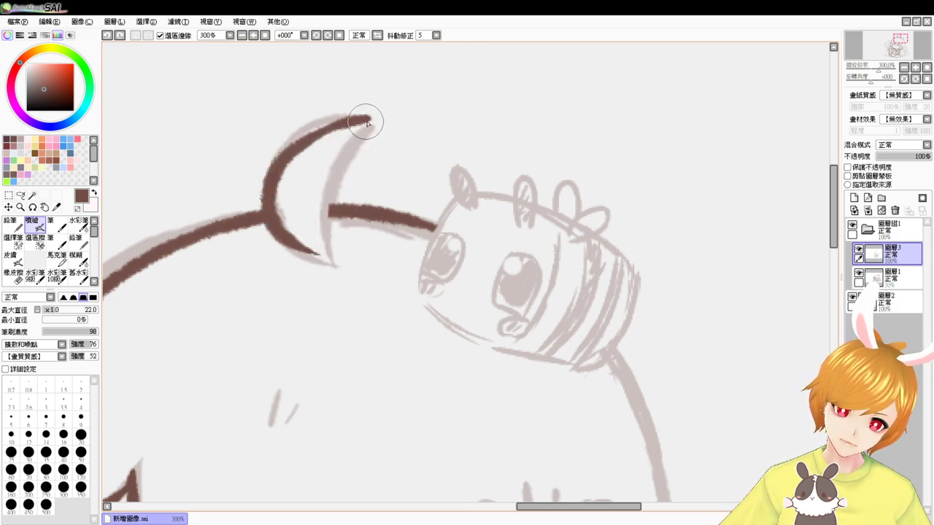
drag(364, 122, 333, 277)
key(ctrl+z)
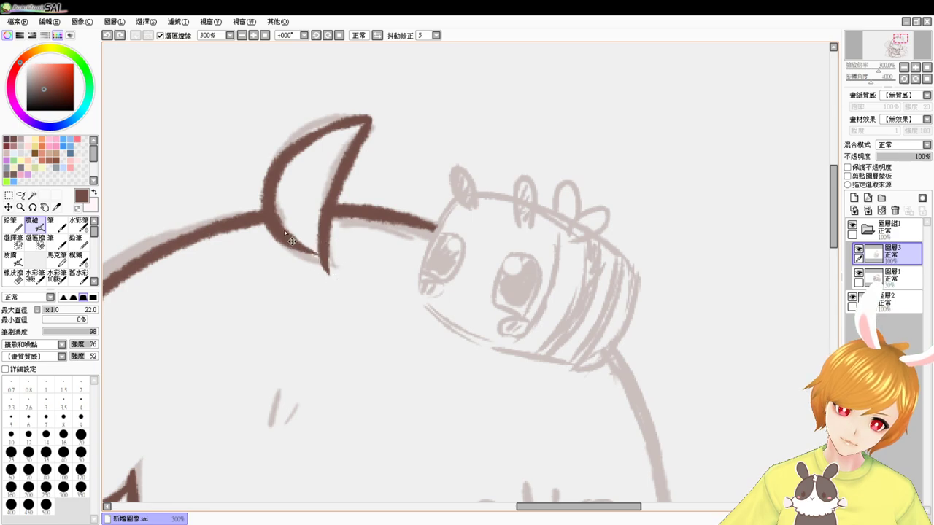
drag(278, 222, 332, 265)
key(ctrl+z)
drag(276, 225, 329, 273)
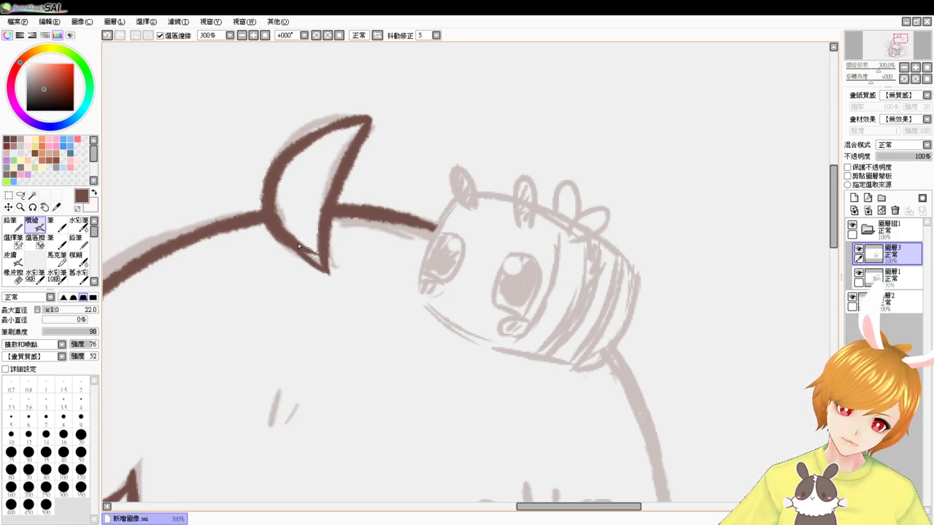
key(ctrl+z)
drag(272, 217, 332, 269)
key(ctrl+z)
drag(275, 218, 333, 268)
key(ctrl+z)
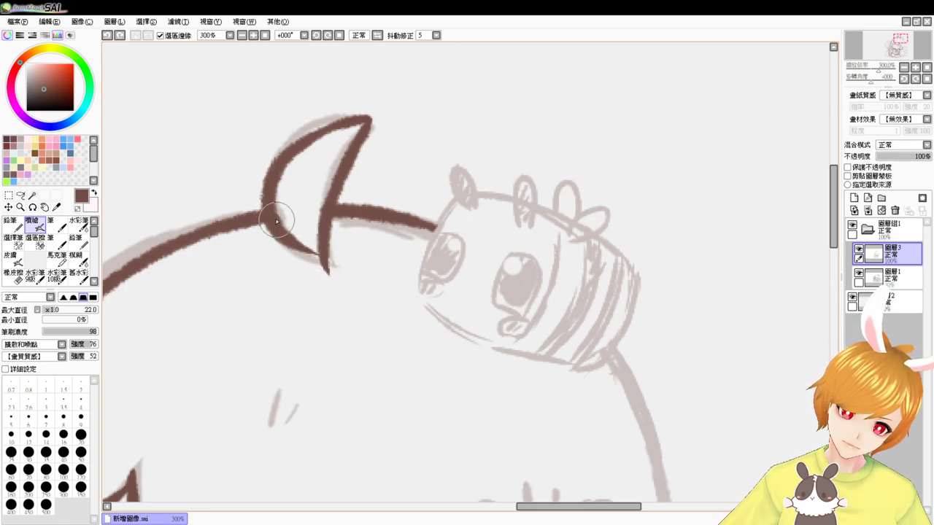
drag(278, 221, 336, 271)
key(ctrl+z)
mouse_move(276, 209)
mouse_down()
mouse_move(327, 273)
mouse_move(296, 215)
mouse_move(335, 290)
mouse_up()
key(e)
key(b)
drag(273, 222, 332, 269)
key(ctrl+z)
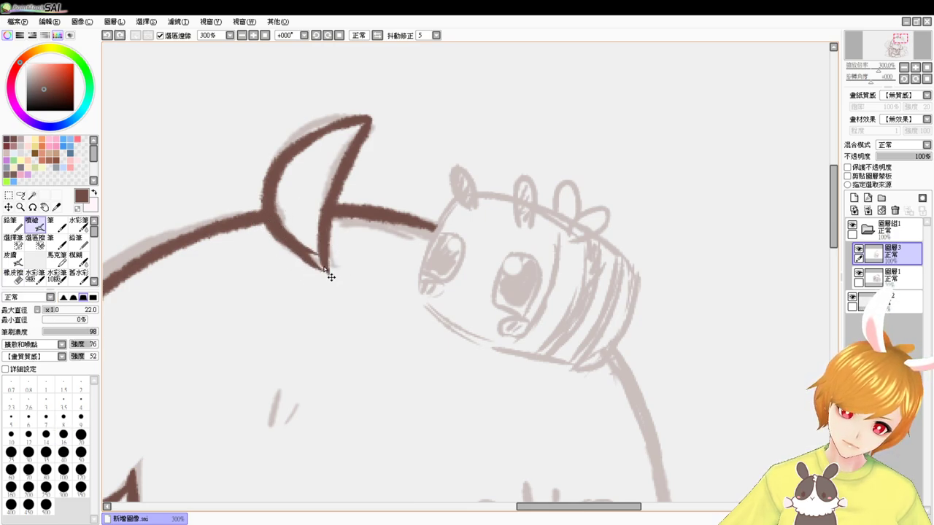
key(ctrl+z)
key(ctrl+z)
key(ctrl+z)
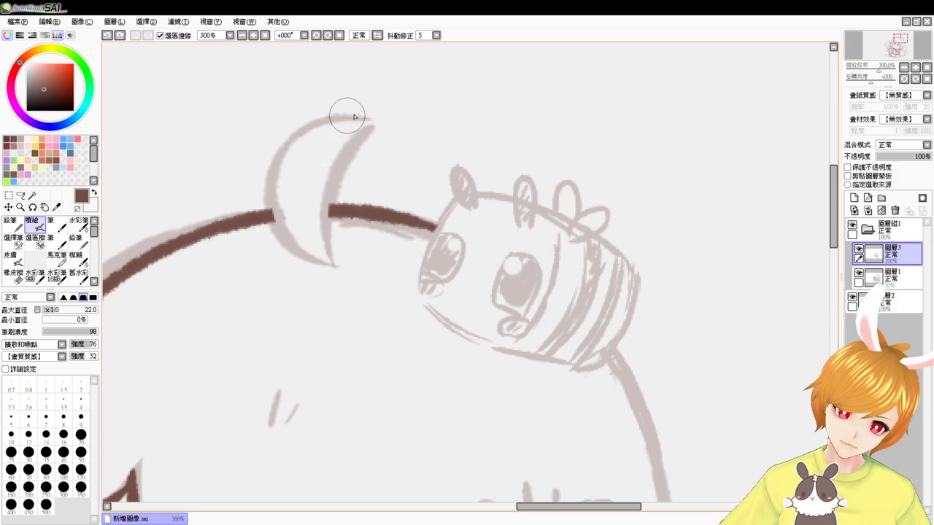
- Ink the outer curve of the crescent-shaped hair tuft from its upper tip down past the crown outline to its lower point
drag(366, 119, 277, 209)
key(ctrl+z)
mouse_move(365, 121)
mouse_down()
mouse_move(344, 121)
mouse_move(277, 210)
mouse_up()
key(ctrl+z)
drag(362, 129, 302, 267)
key(ctrl+z)
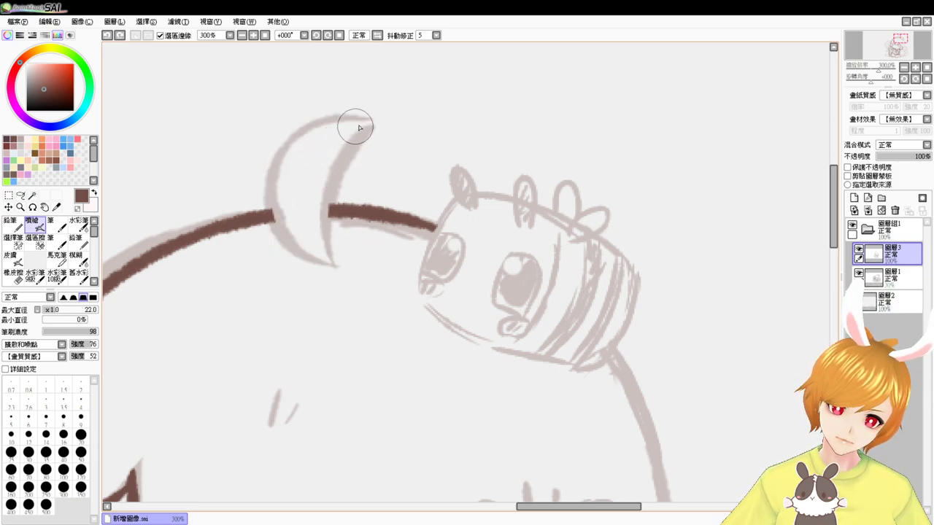
mouse_move(350, 125)
mouse_down()
mouse_move(277, 218)
mouse_move(306, 263)
mouse_move(358, 121)
mouse_move(336, 272)
mouse_up()
key(ctrl+z)
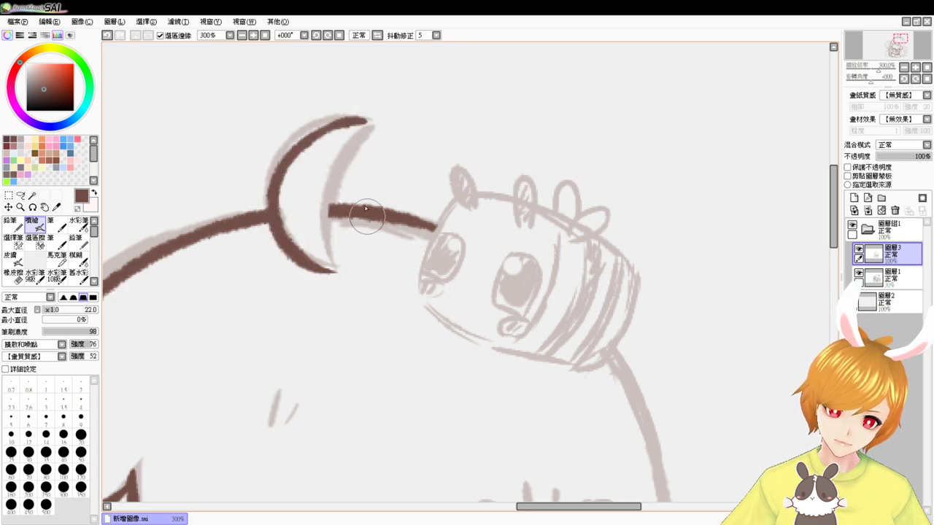
- Ink the inner curve of the crescent-shaped hair tuft and close its pointed ends
mouse_move(366, 126)
mouse_down()
mouse_move(337, 276)
mouse_move(342, 159)
mouse_move(340, 268)
mouse_up()
key(ctrl+z)
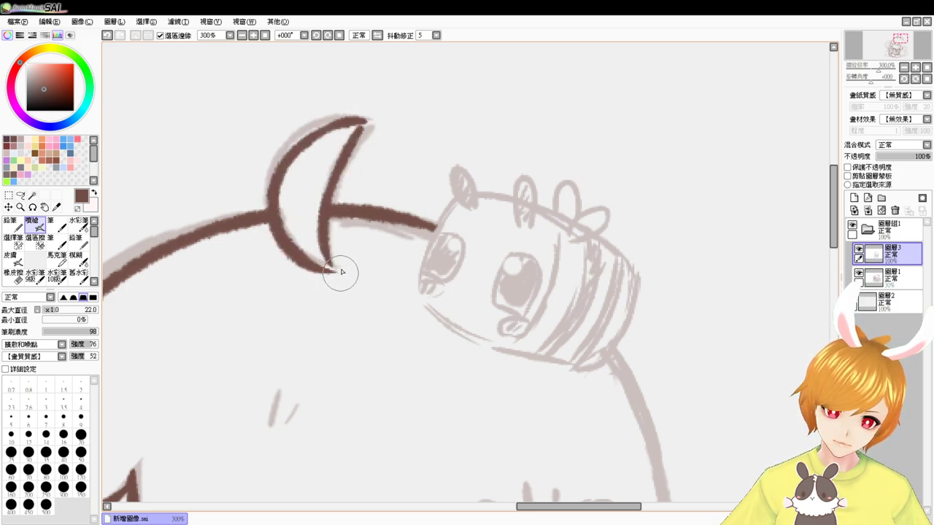
mouse_move(321, 232)
mouse_down()
mouse_move(340, 276)
mouse_move(306, 260)
mouse_up()
key(ctrl+z)
drag(369, 131, 354, 143)
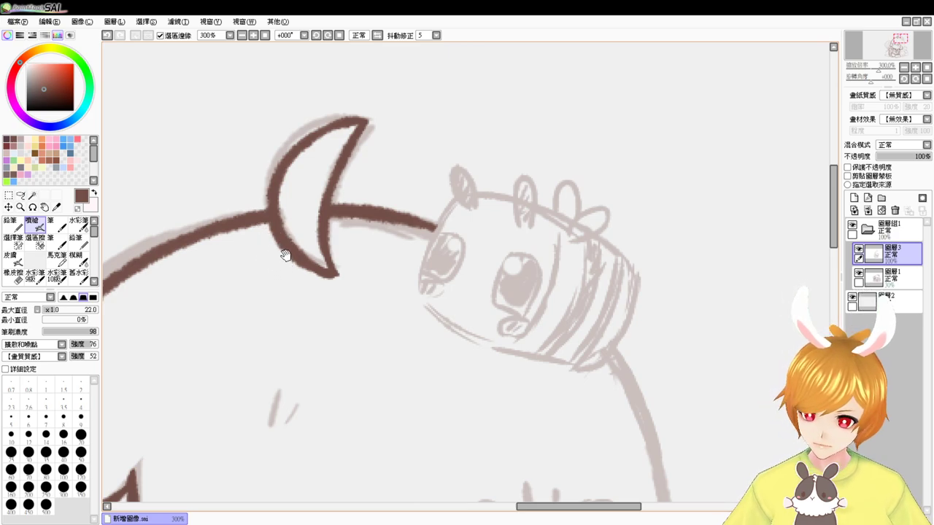
- Ink the girl's outer hair outline from beneath the bee down in one curve past the ribbon bow to the hair ends
mouse_move(285, 255)
mouse_down()
mouse_move(349, 268)
mouse_move(355, 287)
mouse_move(358, 224)
mouse_move(348, 188)
mouse_up()
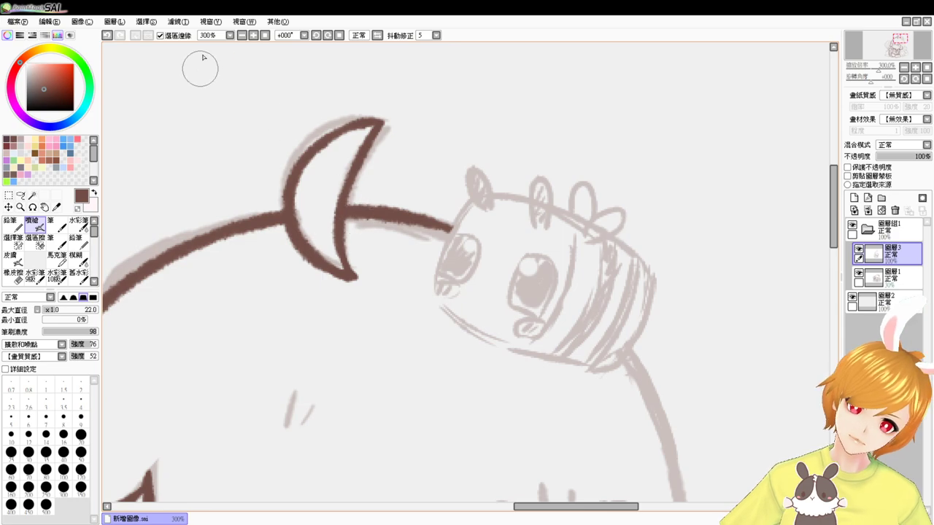
click(251, 36)
click(253, 36)
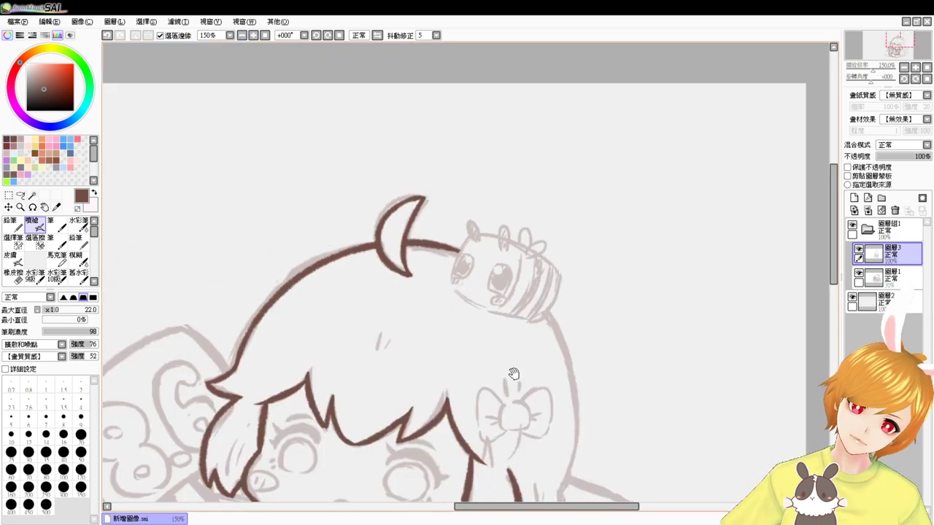
drag(514, 374, 479, 274)
mouse_move(492, 200)
mouse_down()
mouse_move(512, 233)
mouse_move(524, 311)
mouse_up()
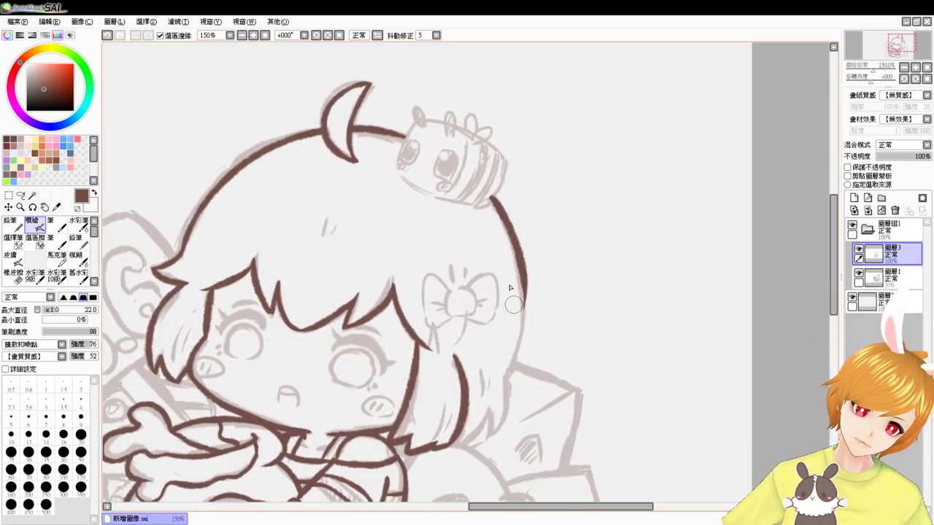
key(ctrl+z)
mouse_move(492, 199)
mouse_down()
mouse_move(522, 272)
mouse_move(504, 380)
mouse_up()
key(ctrl+z)
drag(490, 198, 505, 380)
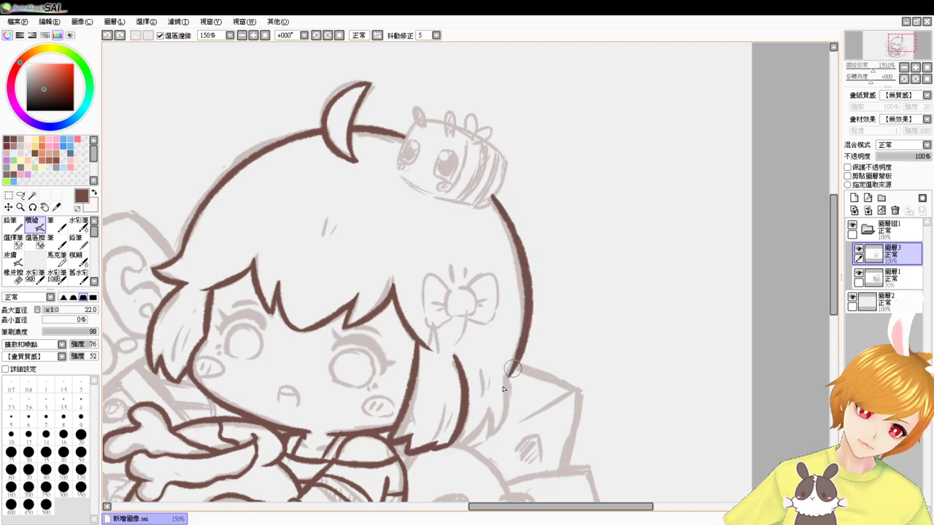
key(ctrl+z)
mouse_move(484, 188)
mouse_down()
mouse_move(521, 321)
mouse_move(502, 377)
mouse_up()
key(ctrl+z)
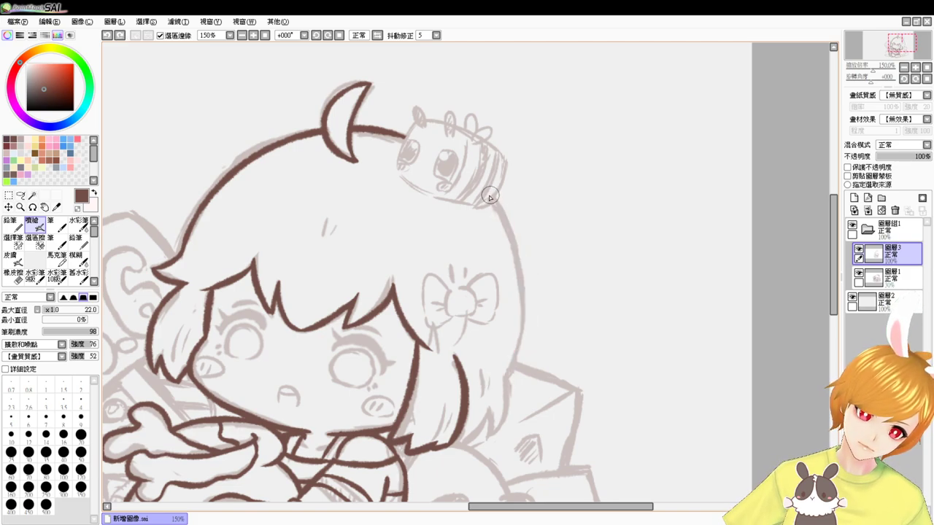
mouse_move(487, 191)
mouse_down()
mouse_move(509, 364)
mouse_move(504, 388)
mouse_move(523, 278)
mouse_move(503, 390)
mouse_move(502, 205)
mouse_move(511, 387)
mouse_move(481, 399)
mouse_up()
key(ctrl+z)
key(ctrl+z)
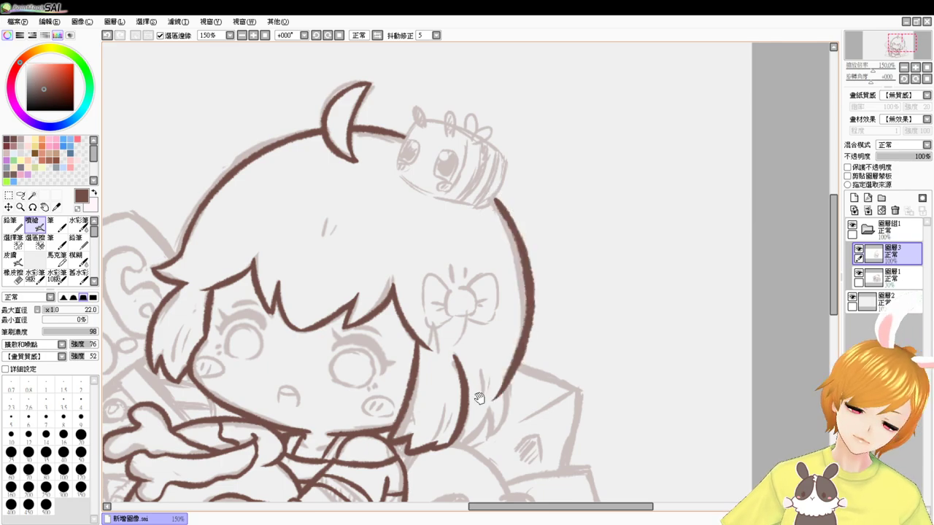
- Rework the lower end of the outer hair outline into a pointed, jagged tip and connect it to the bottom of the side lock
scroll(478, 398, up, 2)
drag(627, 394, 598, 284)
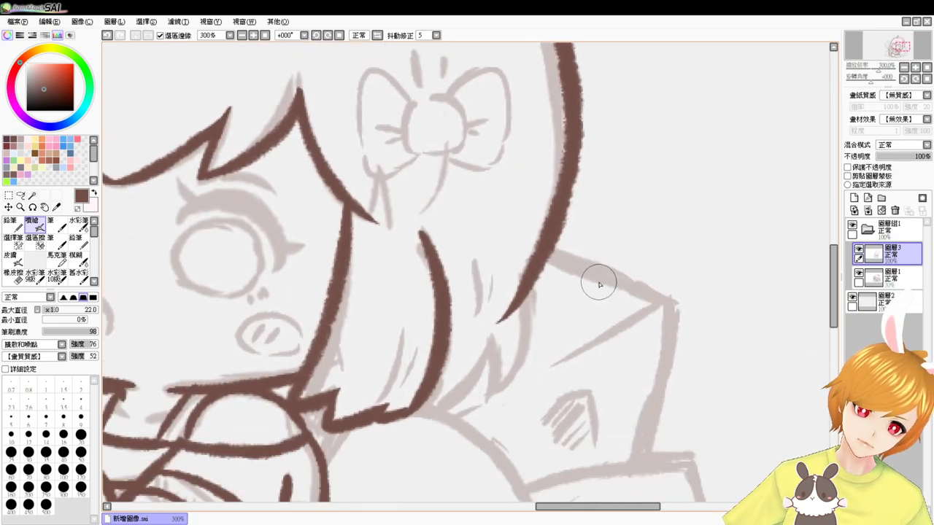
key(e)
mouse_move(500, 292)
mouse_down()
mouse_move(525, 295)
mouse_move(488, 392)
mouse_up()
key(b)
key(ctrl+z)
mouse_move(527, 276)
mouse_down()
mouse_move(527, 321)
mouse_move(500, 388)
mouse_up()
key(ctrl+z)
drag(491, 346, 499, 386)
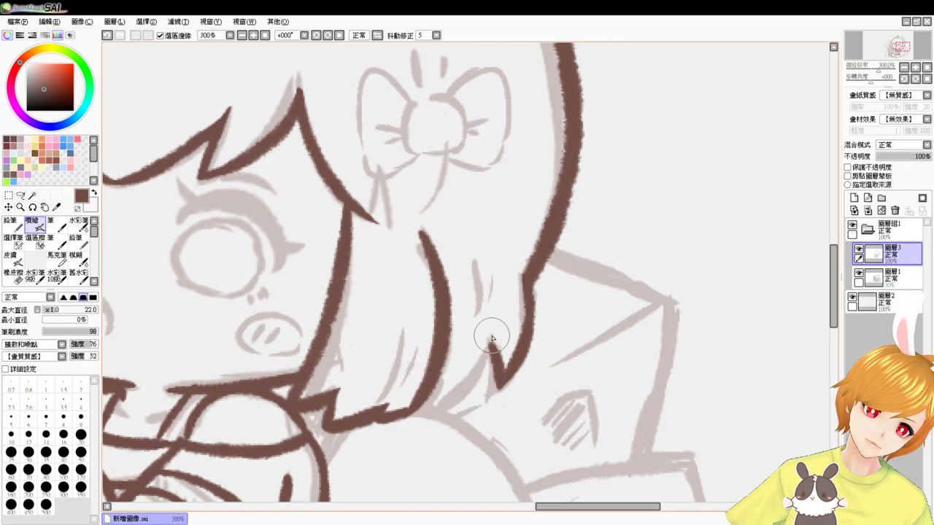
mouse_move(492, 346)
mouse_down()
mouse_move(436, 408)
mouse_move(492, 294)
mouse_move(542, 323)
mouse_up()
key(ctrl+z)
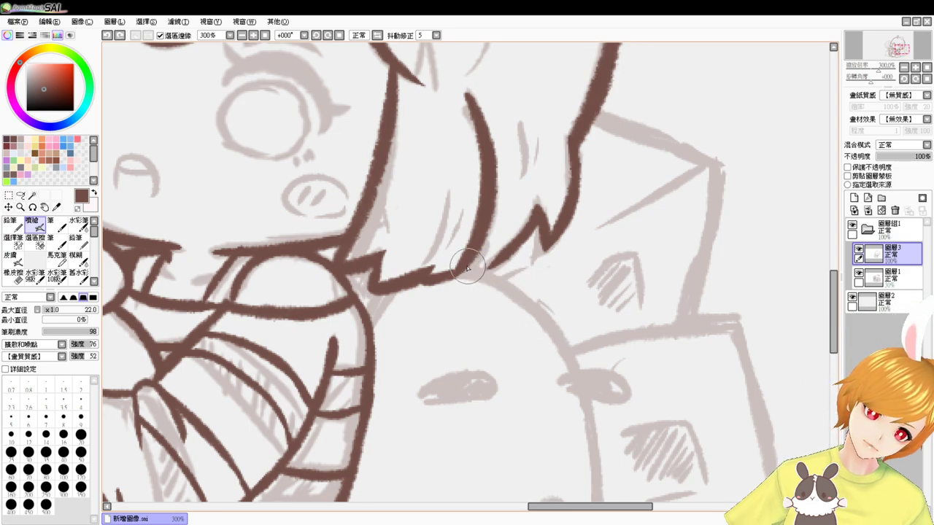
- Ink the upper head curve of the small creature from under the hair tips down past its far eyebrow toward the cheek
drag(671, 437, 569, 260)
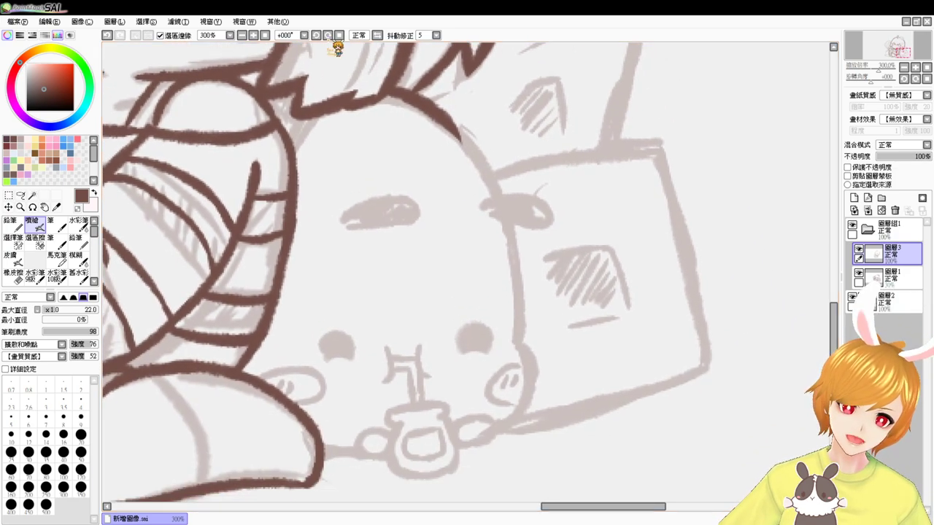
click(253, 35)
key(ctrl+z)
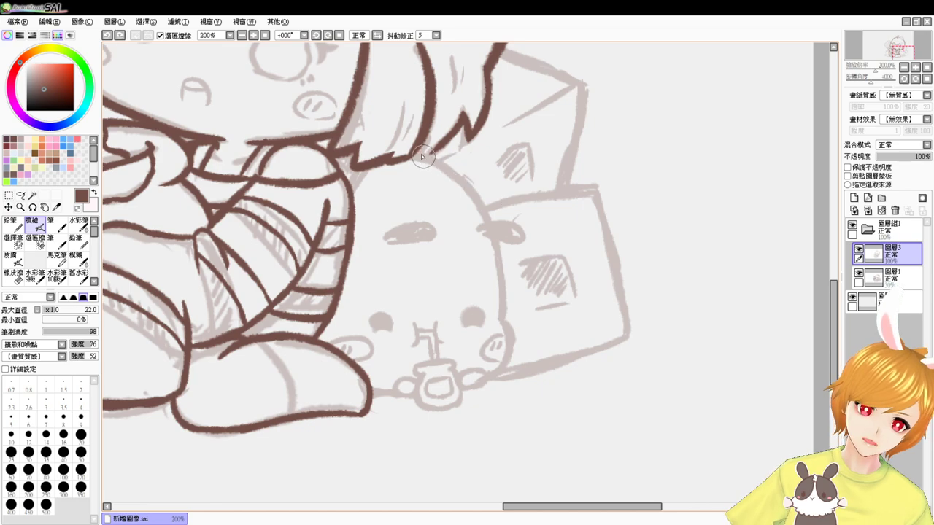
key(ctrl+z)
mouse_move(417, 152)
mouse_down()
mouse_move(489, 221)
mouse_move(440, 162)
mouse_move(497, 269)
mouse_up()
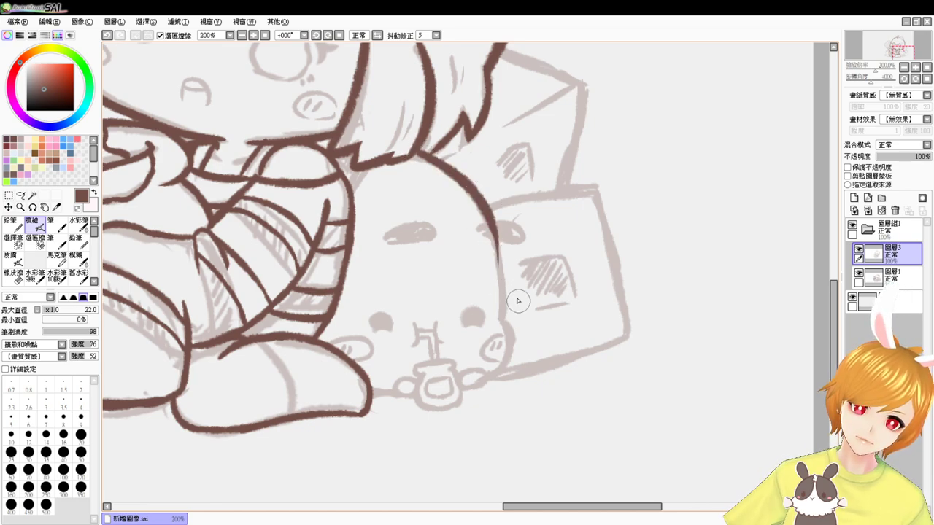
key(ctrl+z)
mouse_move(421, 152)
mouse_down()
mouse_move(470, 196)
mouse_move(504, 312)
mouse_up()
key(ctrl+z)
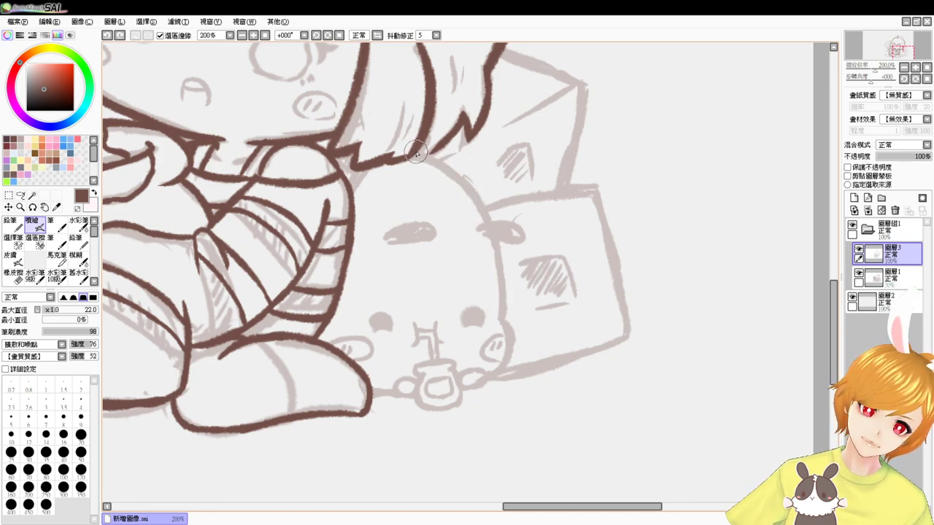
drag(417, 153, 506, 313)
drag(494, 226, 501, 320)
key(ctrl+z)
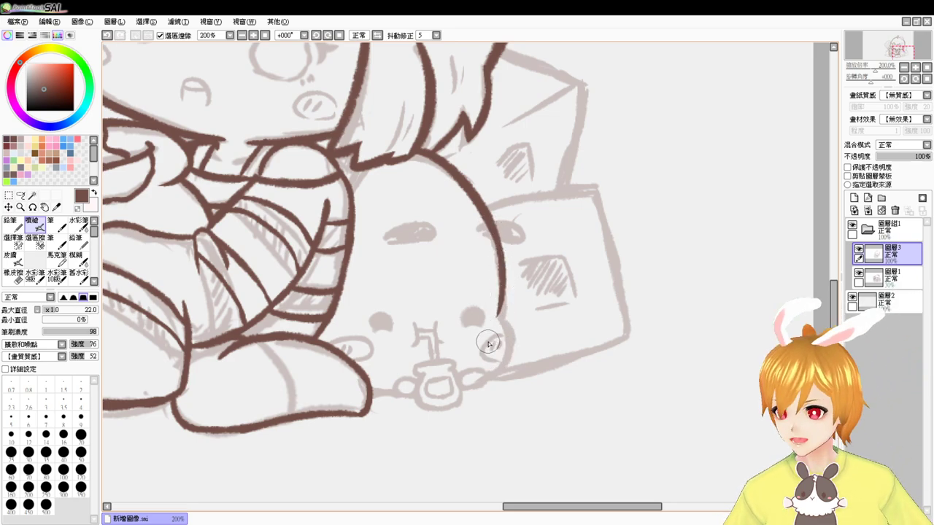
- Refine the lower end of the creature's head curve and ink the bulging cheek below it, curving in toward the jar
scroll(488, 343, up, 2)
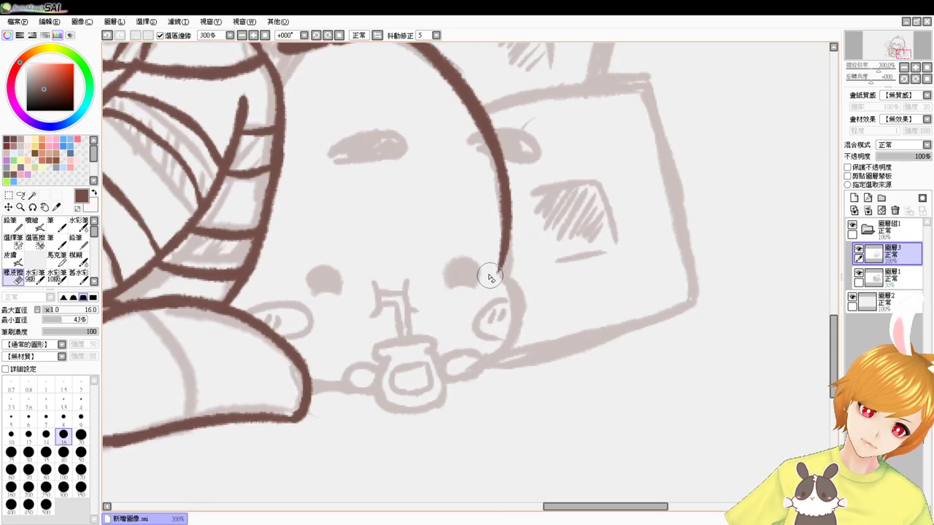
key(ctrl+z)
drag(506, 226, 501, 267)
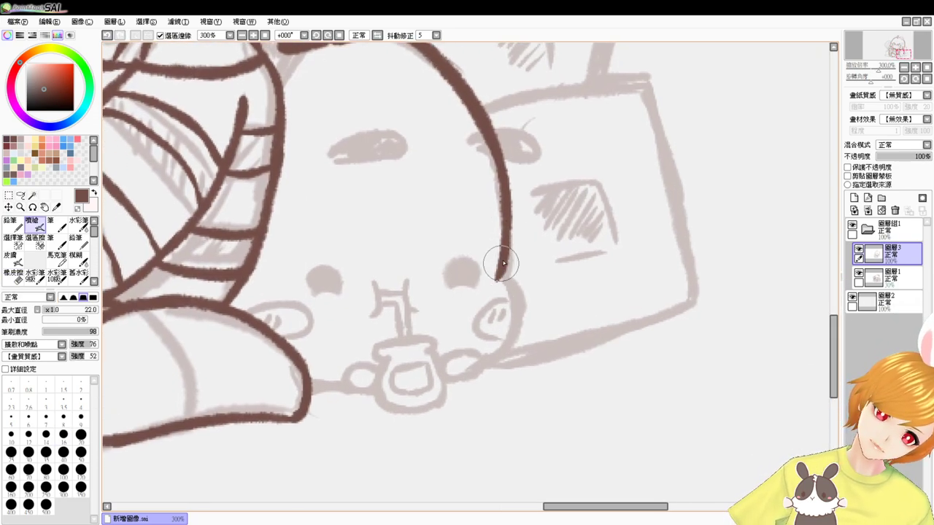
key(ctrl+z)
mouse_move(505, 217)
mouse_down()
mouse_move(500, 348)
mouse_move(456, 384)
mouse_up()
key(ctrl+z)
drag(502, 275, 463, 367)
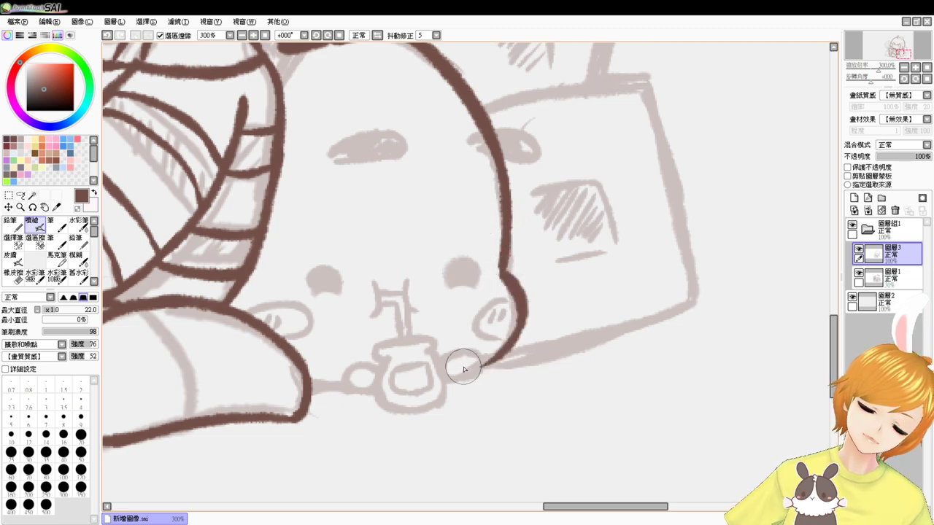
key(ctrl+z)
drag(501, 274, 470, 368)
key(ctrl+z)
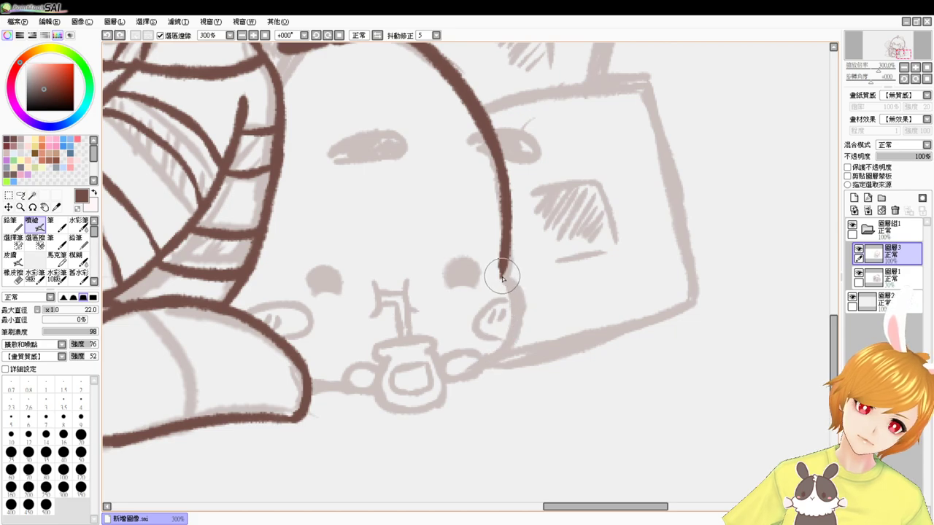
drag(500, 270, 453, 389)
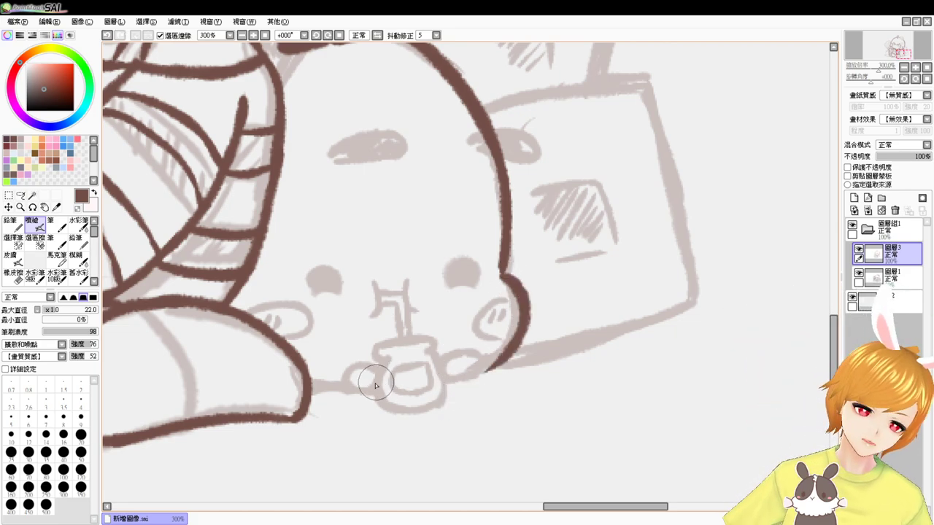
drag(312, 387, 480, 359)
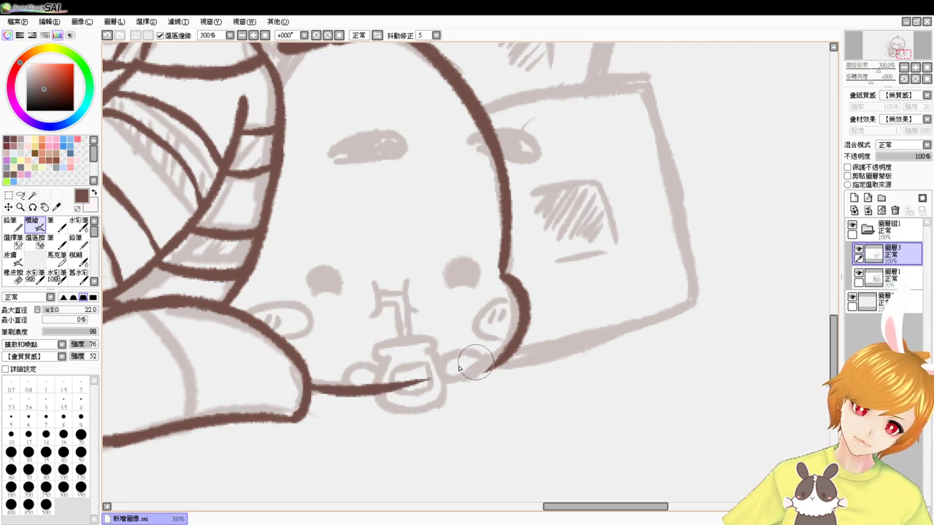
key(ctrl+z)
drag(312, 387, 485, 354)
key(ctrl+z)
mouse_move(310, 386)
mouse_down()
mouse_move(355, 393)
mouse_move(490, 359)
mouse_up()
key(ctrl+z)
drag(313, 387, 482, 361)
key(ctrl+z)
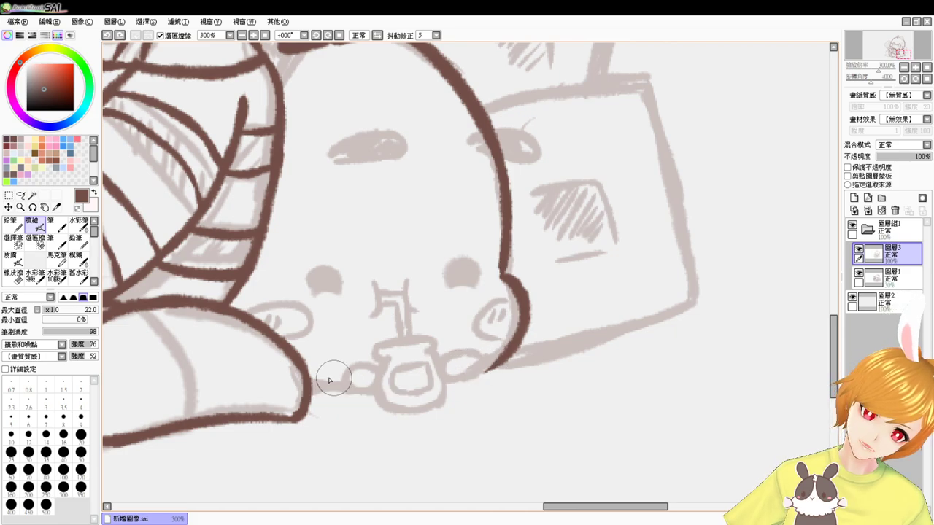
drag(312, 386, 469, 373)
key(ctrl+z)
drag(312, 386, 487, 368)
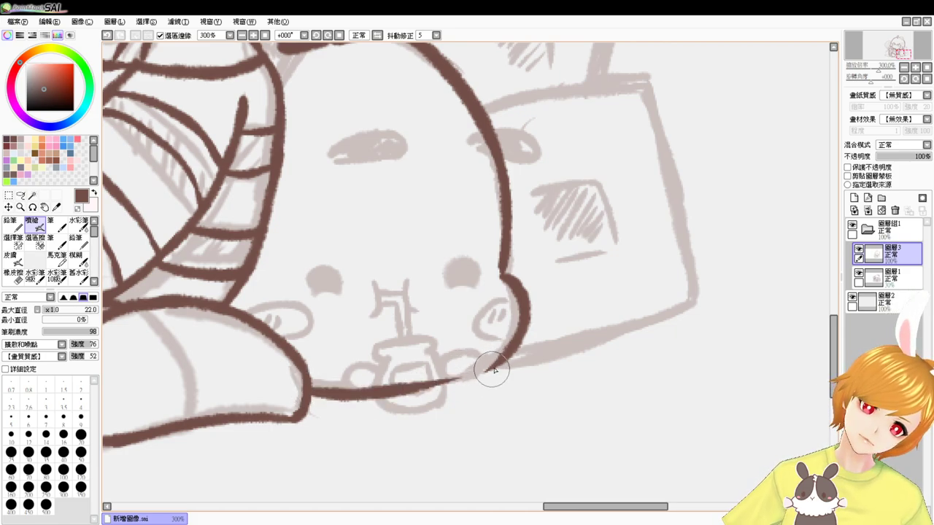
key(ctrl+z)
mouse_move(306, 393)
mouse_down()
mouse_move(495, 370)
mouse_move(453, 383)
mouse_up()
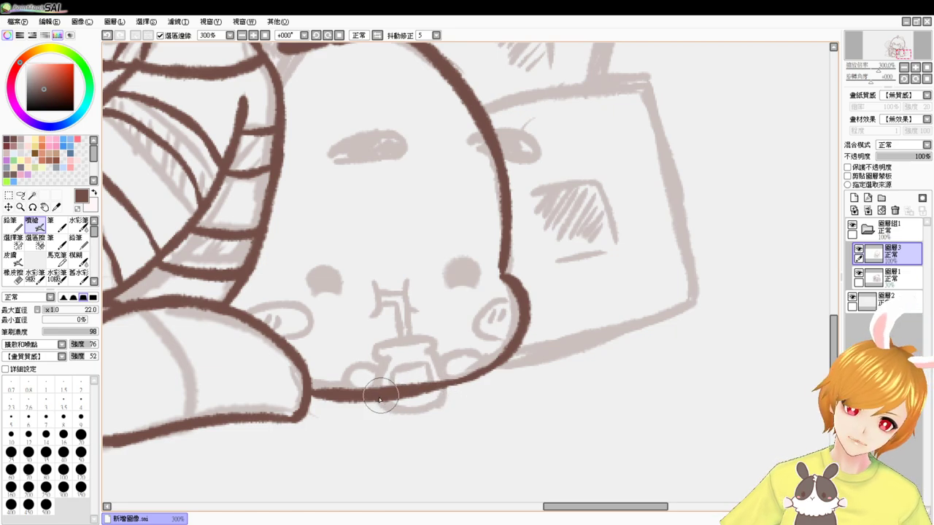
key(ctrl+z)
key(ctrl+z)
- Ink the creature's bottom edge in two strokes, one from the girl's shoe to the jar and one from the cheek to the jar
drag(308, 387, 384, 389)
key(ctrl+z)
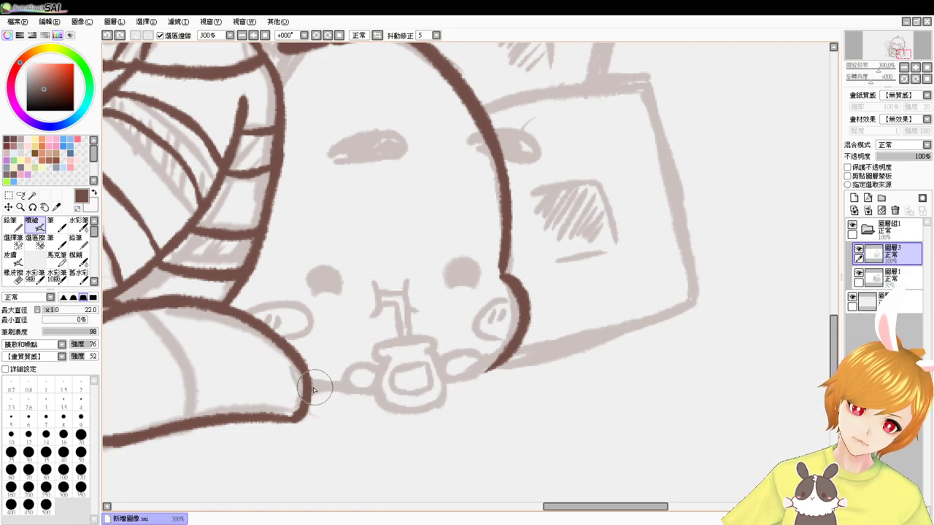
drag(310, 387, 368, 389)
key(ctrl+z)
drag(309, 386, 370, 389)
key(ctrl+z)
key(ctrl+z)
drag(311, 388, 378, 383)
drag(503, 359, 438, 373)
key(ctrl+z)
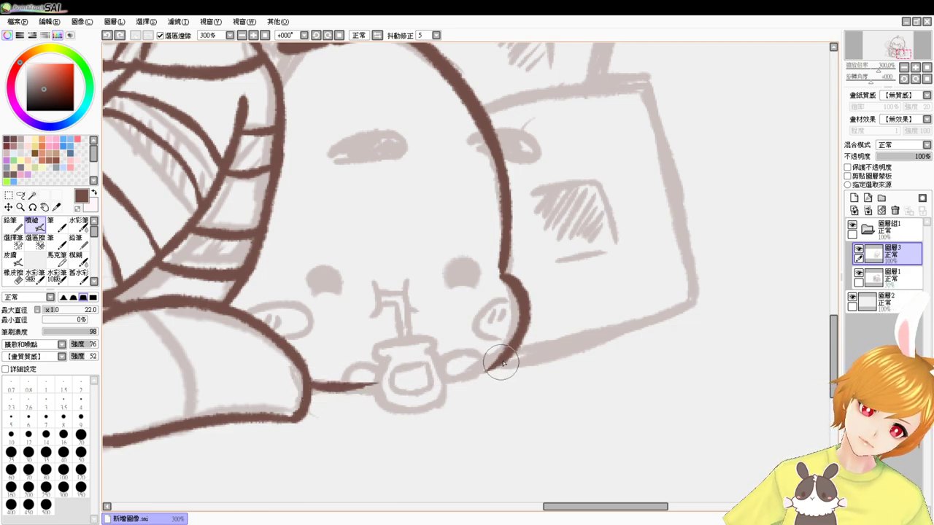
drag(507, 362, 431, 373)
key(ctrl+z)
drag(507, 363, 417, 383)
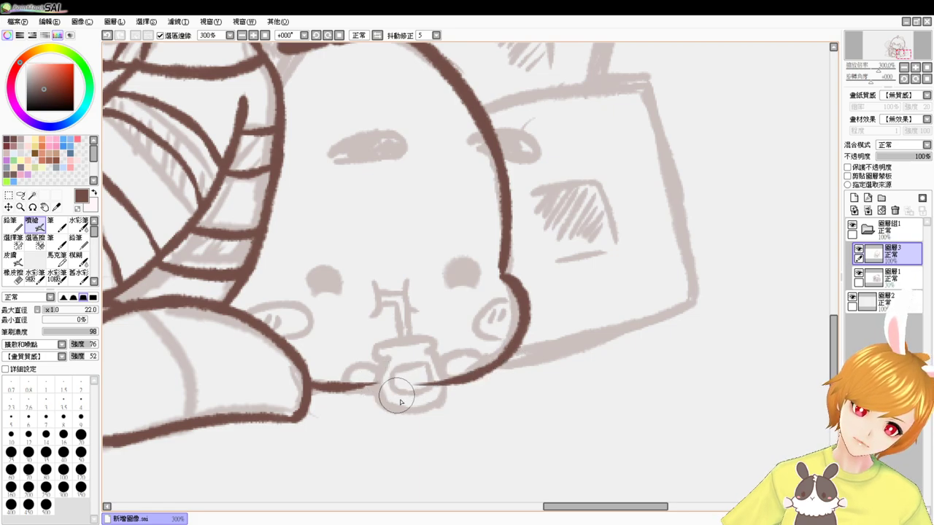
- Erase the ends of the creature's bottom line where they overlap its small hand and the jar
scroll(412, 419, up, 1)
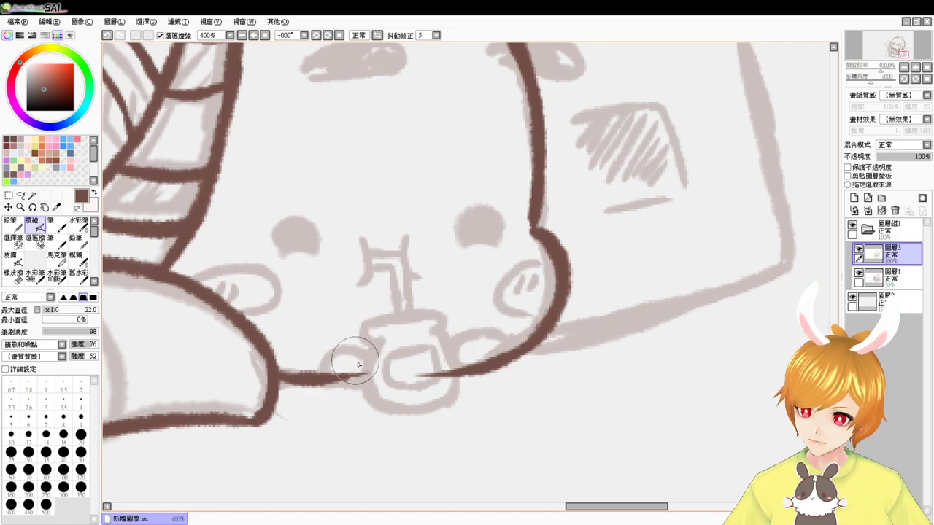
key(e)
mouse_move(344, 372)
mouse_down()
mouse_move(443, 371)
mouse_move(423, 381)
mouse_up()
key(b)
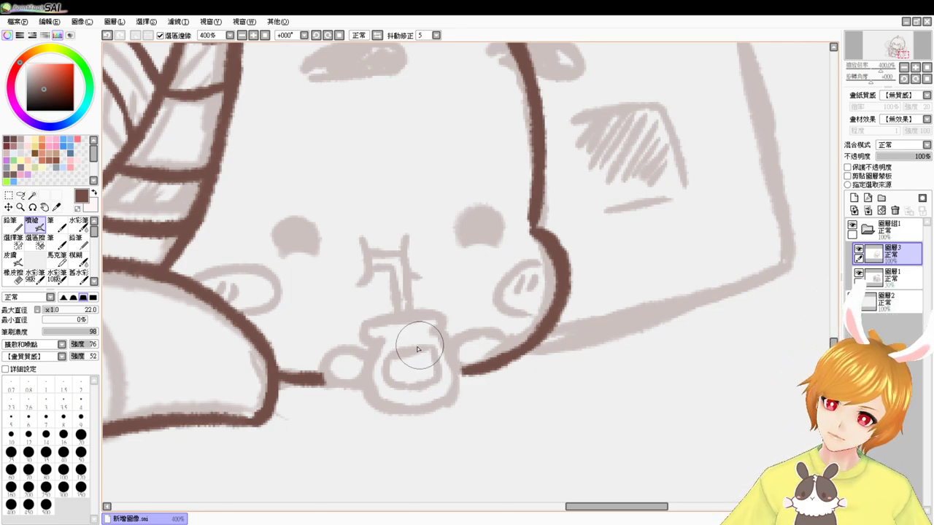
- Set the brush size to 9 and ink the creature's small round hand between the short bottom line and the jar
drag(389, 328, 404, 353)
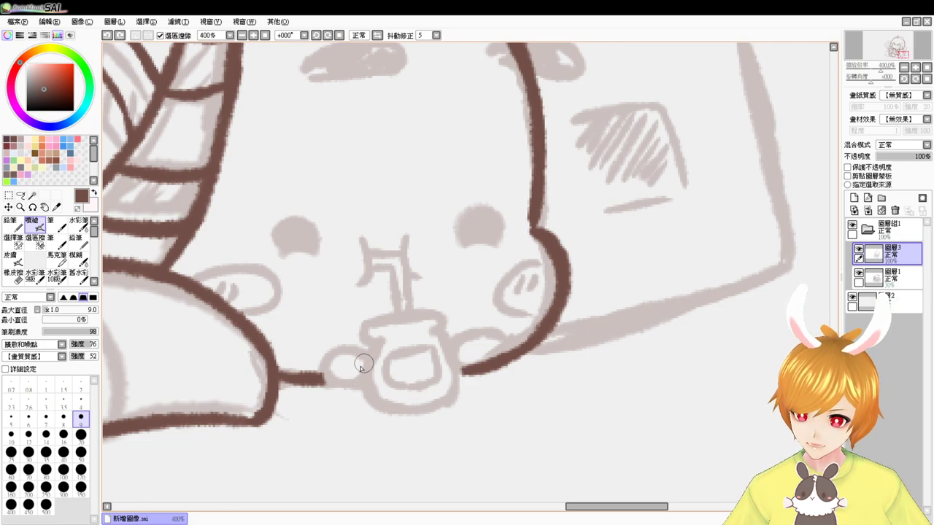
drag(336, 354, 346, 389)
key(ctrl+z)
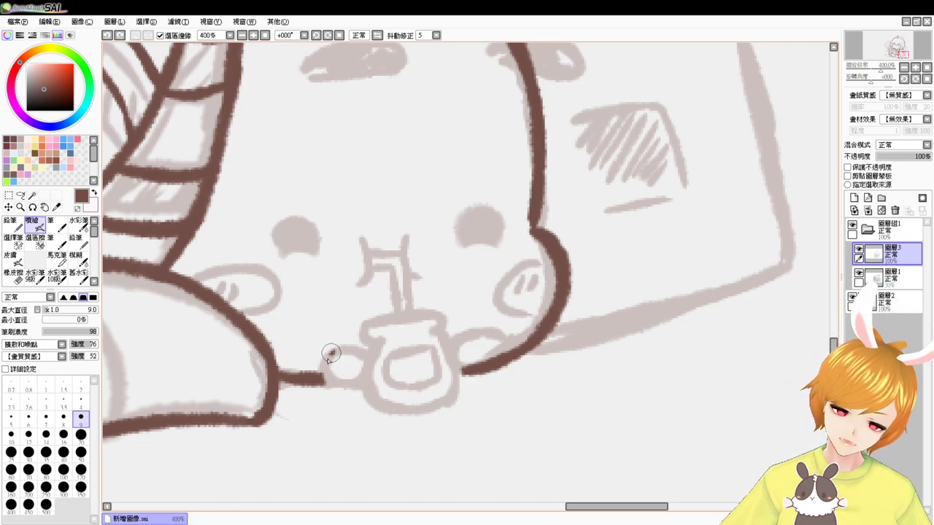
mouse_move(332, 354)
mouse_down()
mouse_move(351, 389)
mouse_move(364, 352)
mouse_move(337, 352)
mouse_move(366, 365)
mouse_move(349, 391)
mouse_move(365, 372)
mouse_move(336, 394)
mouse_up()
key(ctrl+z)
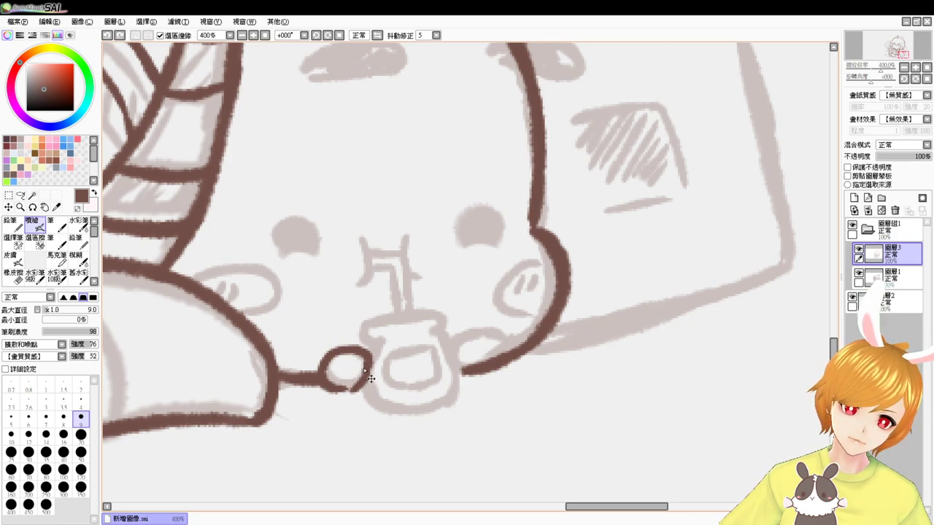
key(ctrl+z)
drag(366, 361, 336, 391)
key(ctrl+z)
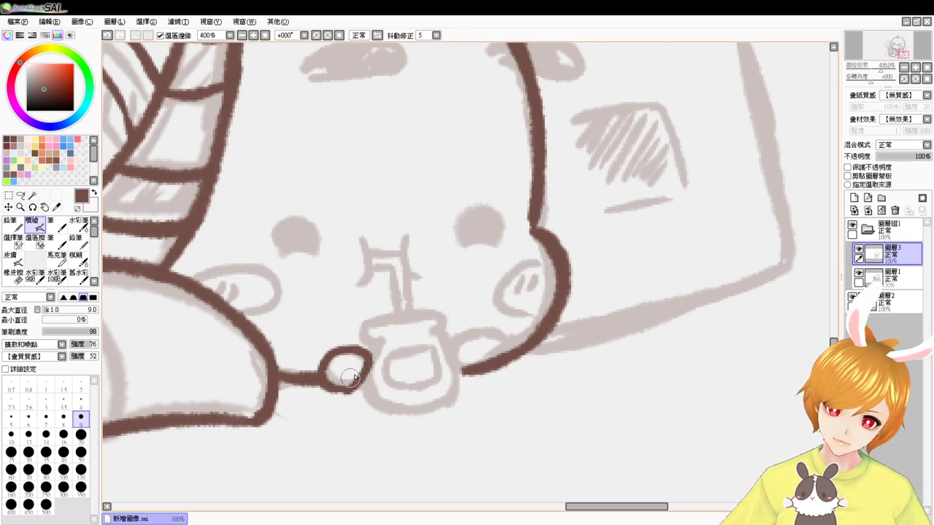
key(ctrl+z)
mouse_move(367, 359)
mouse_down()
mouse_move(349, 390)
mouse_move(331, 391)
mouse_up()
key(ctrl+z)
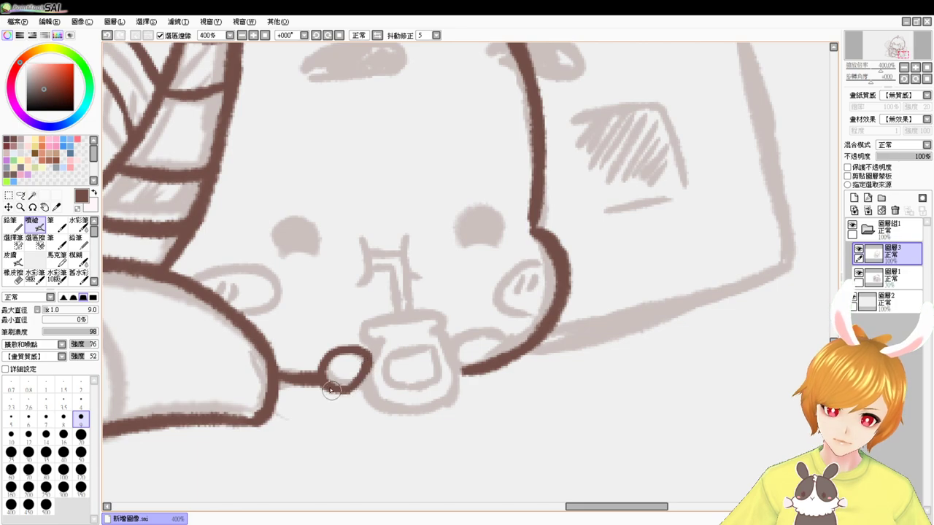
key(ctrl+z)
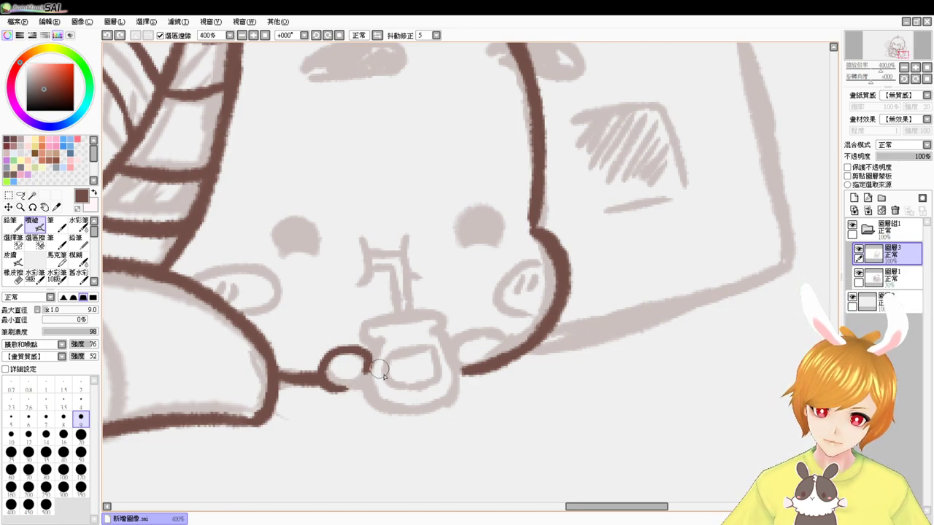
key(ctrl+z)
mouse_move(365, 364)
mouse_down()
mouse_move(358, 384)
mouse_move(339, 387)
mouse_up()
key(ctrl+z)
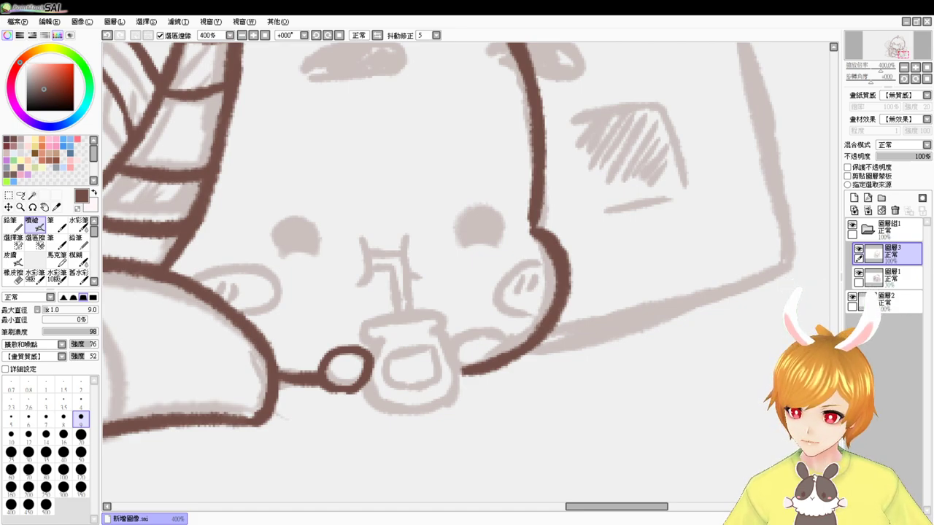
- Ink the creature's second small round hand between the jar and the curve of its cheek
drag(834, 383, 834, 374)
scroll(822, 365, down, 1)
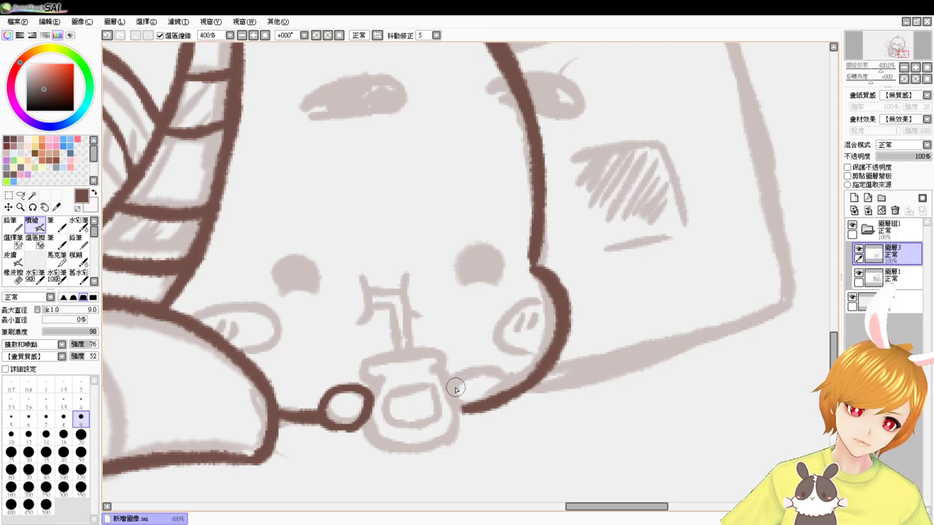
mouse_move(454, 386)
mouse_down()
mouse_move(501, 390)
mouse_move(462, 401)
mouse_up()
key(ctrl+z)
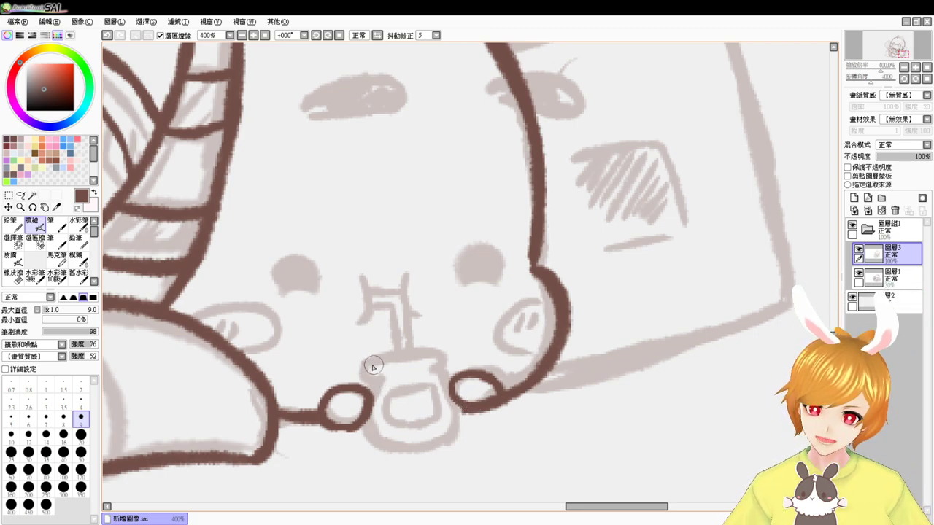
- Ink the rounded rim of the creature's small jar and the short neck curve down to the second hand
mouse_move(365, 360)
mouse_down()
mouse_move(373, 380)
mouse_move(386, 380)
mouse_move(363, 366)
mouse_move(435, 366)
mouse_up()
key(ctrl+z)
key(ctrl+z)
mouse_move(365, 370)
mouse_down()
mouse_move(388, 355)
mouse_move(443, 358)
mouse_up()
key(ctrl+z)
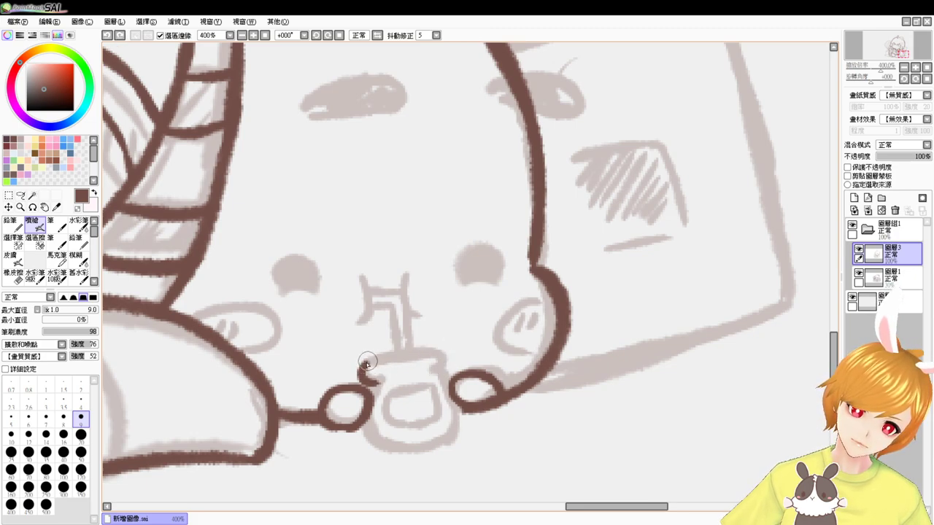
drag(367, 371, 452, 360)
key(ctrl+z)
mouse_move(366, 363)
mouse_down()
mouse_move(442, 356)
mouse_move(442, 369)
mouse_move(450, 368)
mouse_move(428, 380)
mouse_up()
key(ctrl+z)
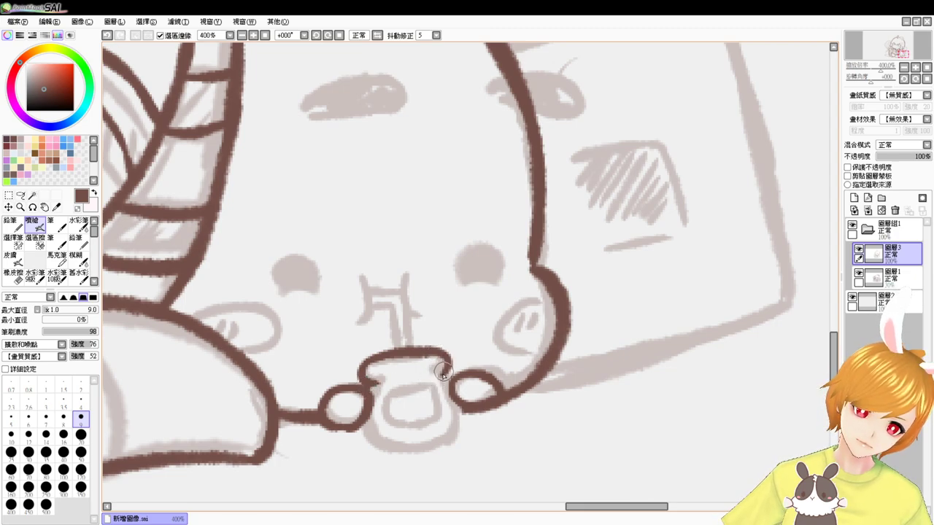
drag(443, 379, 455, 405)
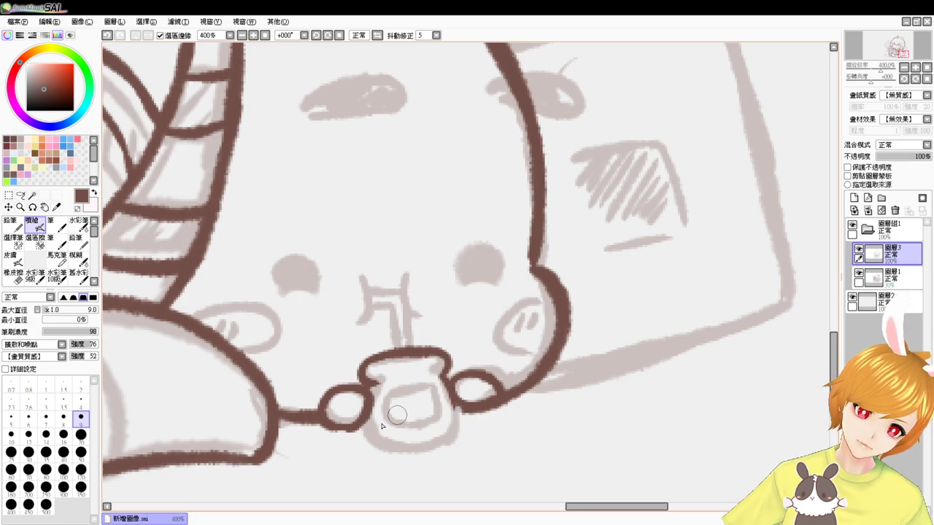
- Ink the rounded sides of the small jar's body and close them with a line along its base
drag(365, 421, 388, 448)
key(ctrl+z)
drag(359, 411, 409, 454)
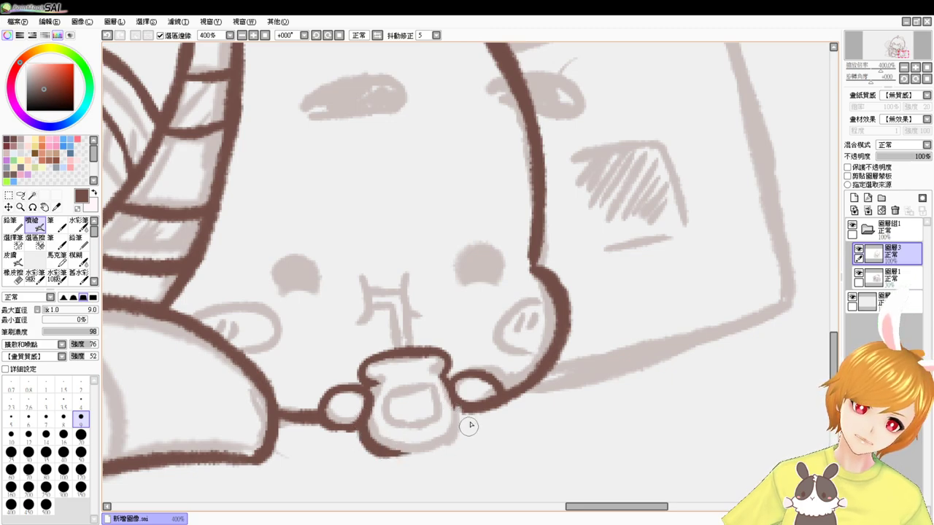
key(ctrl+z)
mouse_move(458, 400)
mouse_down()
mouse_move(439, 444)
mouse_move(459, 417)
mouse_move(398, 452)
mouse_move(446, 448)
mouse_up()
key(ctrl+z)
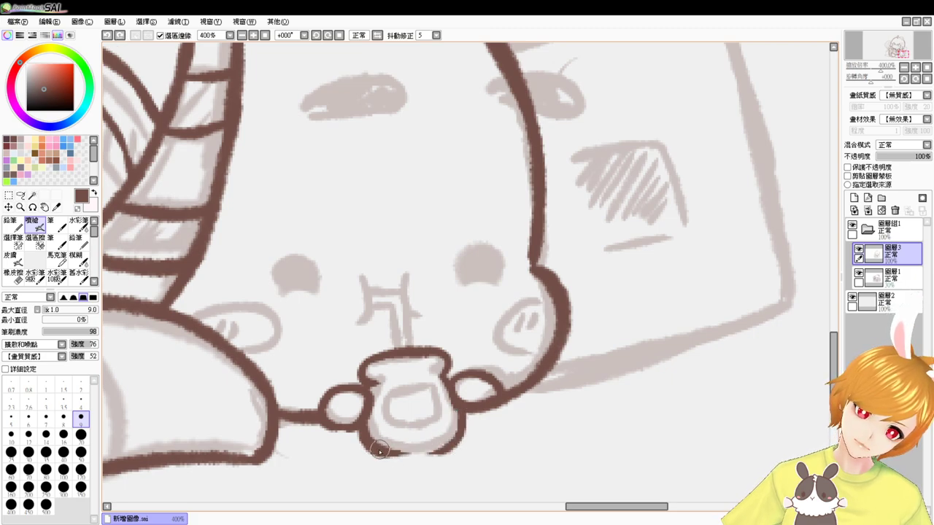
drag(379, 451, 457, 442)
key(ctrl+z)
drag(376, 447, 442, 446)
key(ctrl+z)
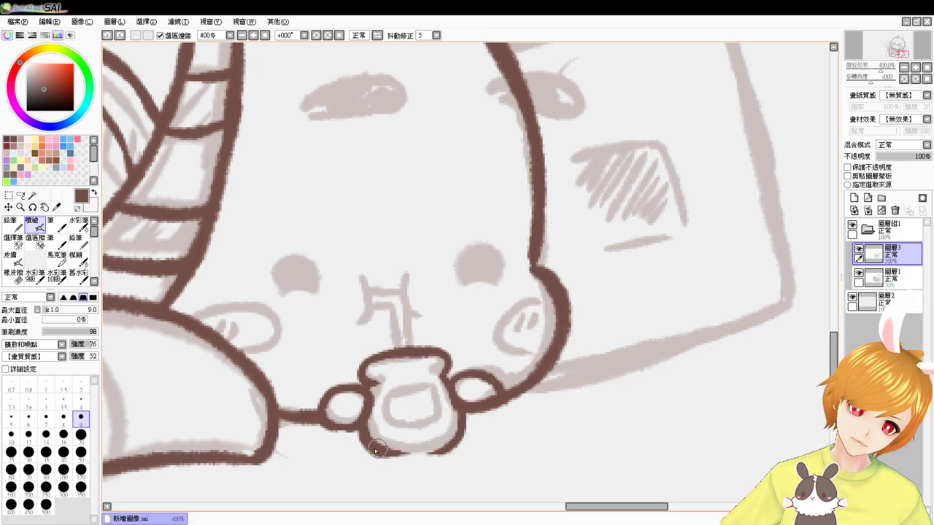
drag(376, 449, 455, 443)
- Ink the rounded label outline on the front of the small jar and clean up its inner edge with the eraser
mouse_move(383, 400)
mouse_down()
mouse_move(429, 394)
mouse_move(378, 416)
mouse_move(436, 426)
mouse_move(382, 402)
mouse_move(413, 432)
mouse_up()
key(ctrl+z)
key(ctrl+z)
drag(432, 396, 410, 436)
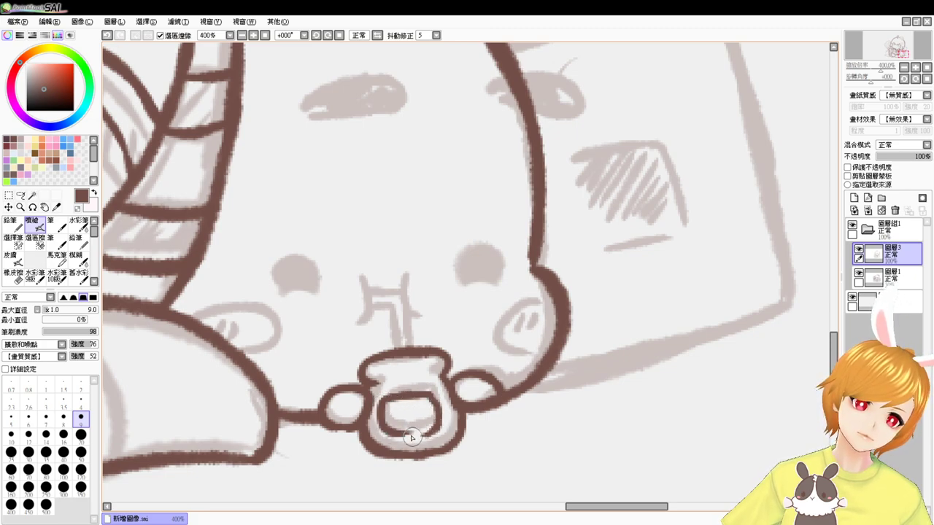
key(ctrl+z)
drag(432, 394, 418, 436)
key(ctrl+z)
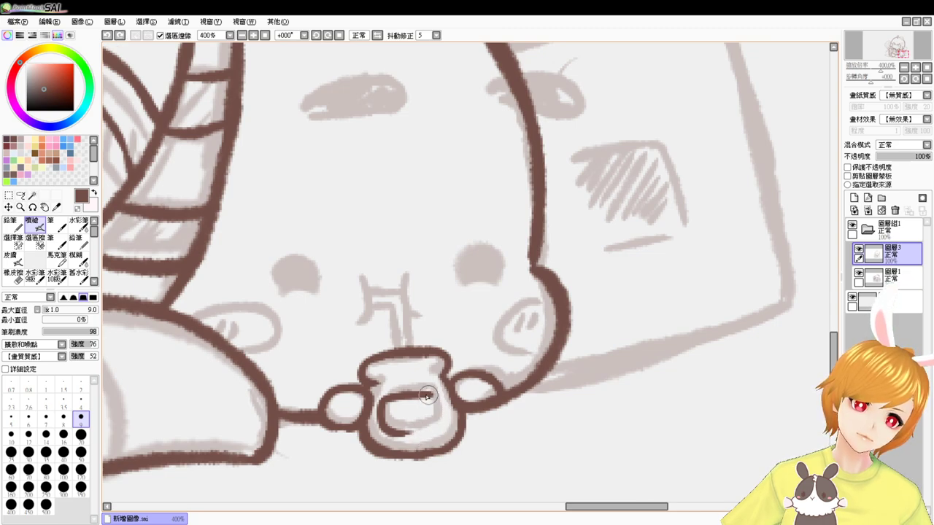
mouse_move(421, 394)
mouse_down()
mouse_move(439, 396)
mouse_move(441, 420)
mouse_move(429, 429)
mouse_up()
key(ctrl+z)
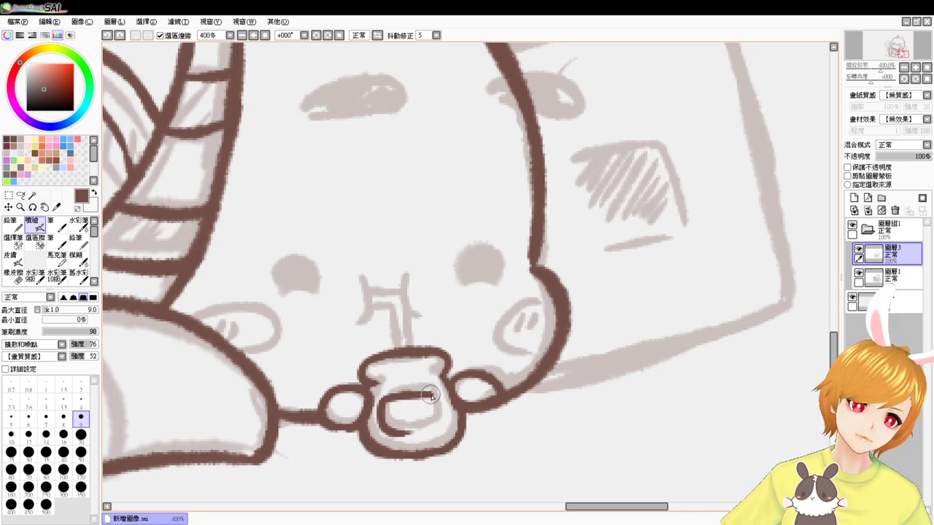
drag(437, 396, 431, 433)
key(ctrl+z)
mouse_move(436, 396)
mouse_down()
mouse_move(428, 435)
mouse_move(437, 418)
mouse_move(419, 437)
mouse_move(388, 430)
mouse_move(399, 437)
mouse_move(428, 433)
mouse_up()
key(e)
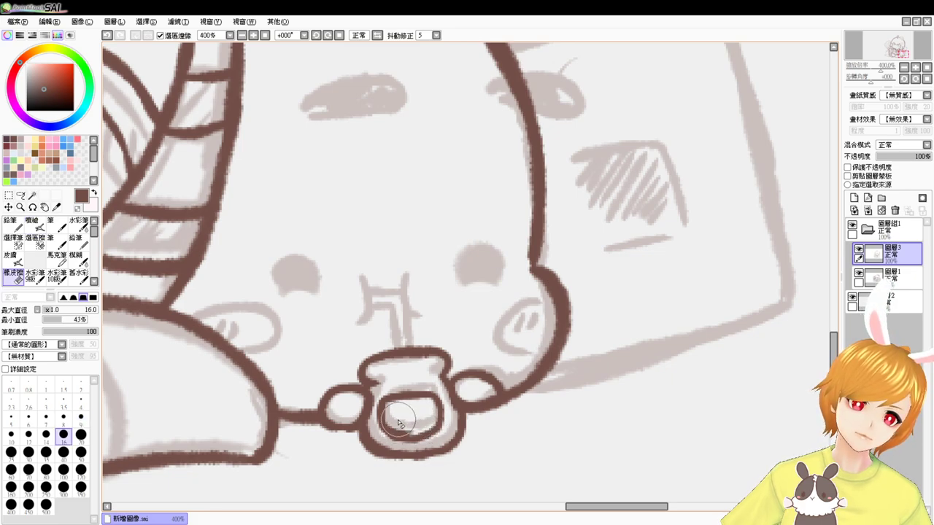
- Ink the creature's mouth corners and the bent drinking straw running down into the small jar
key(b)
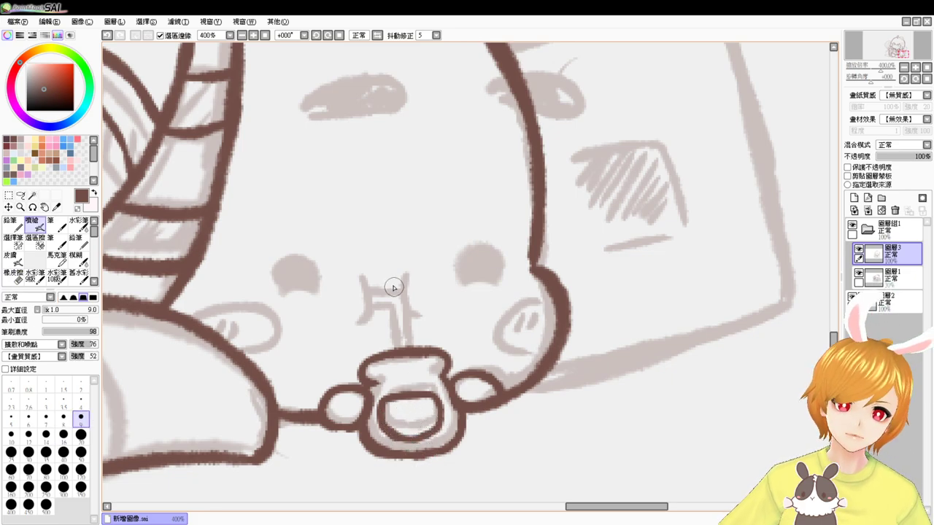
mouse_move(363, 279)
mouse_down()
mouse_move(357, 323)
mouse_move(433, 305)
mouse_up()
key(ctrl+z)
key(ctrl+z)
mouse_move(368, 299)
mouse_down()
mouse_move(398, 291)
mouse_move(423, 332)
mouse_move(420, 342)
mouse_up()
mouse_move(374, 308)
mouse_down()
mouse_move(402, 310)
mouse_move(406, 344)
mouse_up()
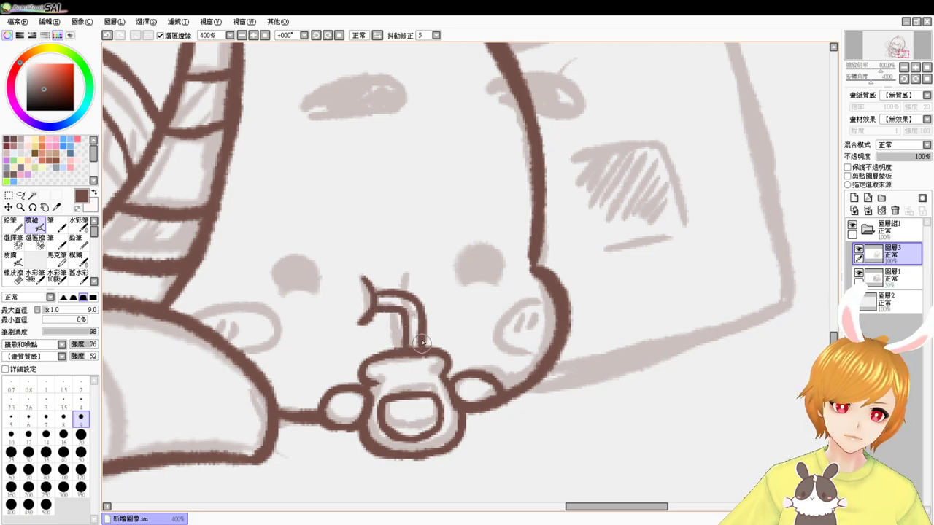
drag(410, 275, 418, 302)
key(ctrl+z)
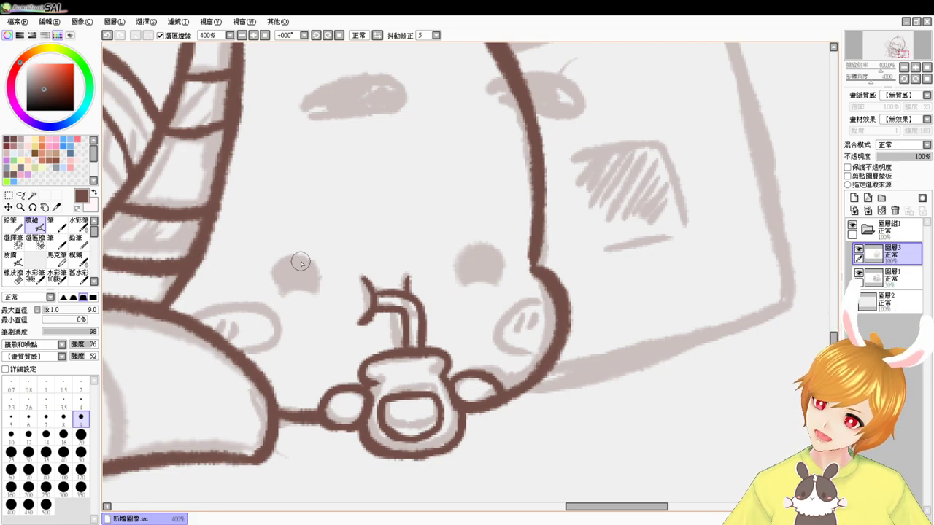
- Set the brush size to 8 and fill in the creature's first eye as a solid circle near the girl's shoe
key([)
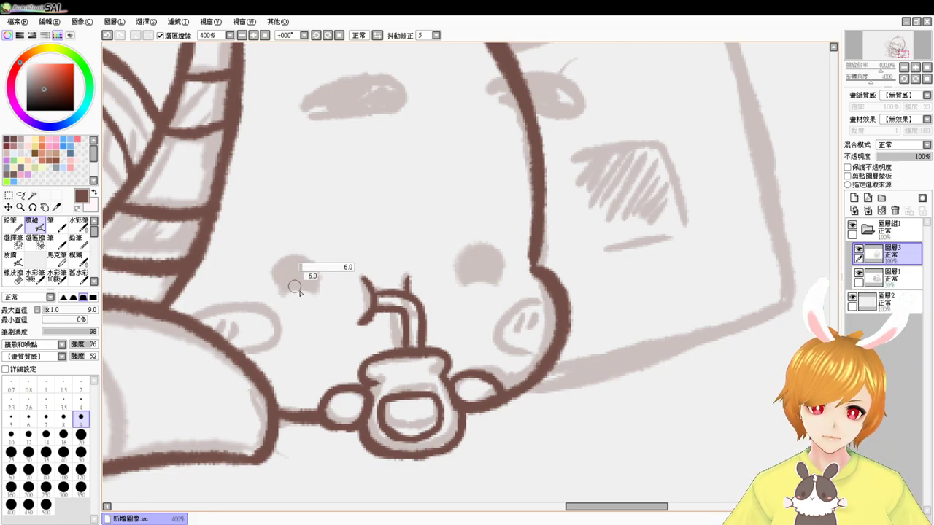
mouse_move(284, 292)
mouse_down()
mouse_move(310, 271)
mouse_move(289, 291)
mouse_move(309, 277)
mouse_move(280, 269)
mouse_move(313, 291)
mouse_move(292, 283)
mouse_up()
key(ctrl+z)
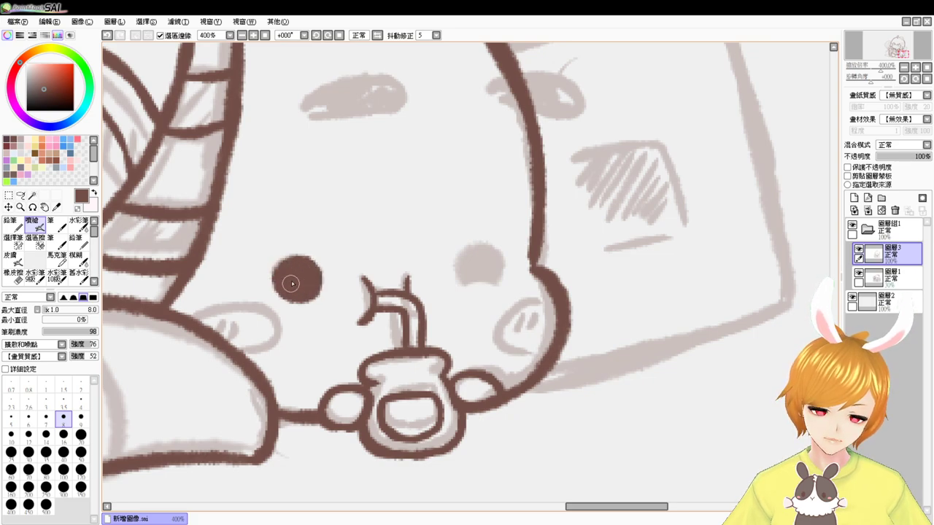
mouse_move(462, 285)
mouse_down()
mouse_move(491, 250)
mouse_move(481, 288)
mouse_move(469, 255)
mouse_move(485, 289)
mouse_move(463, 258)
mouse_move(491, 280)
mouse_move(457, 264)
mouse_move(498, 270)
mouse_move(464, 280)
mouse_move(491, 265)
mouse_move(478, 262)
mouse_move(485, 264)
mouse_move(487, 250)
mouse_move(479, 285)
mouse_move(474, 255)
mouse_move(468, 271)
mouse_move(484, 250)
mouse_move(476, 286)
mouse_move(475, 254)
mouse_move(466, 274)
mouse_move(459, 262)
mouse_move(495, 272)
mouse_move(461, 272)
mouse_move(491, 268)
mouse_move(467, 262)
mouse_move(470, 272)
mouse_move(470, 249)
mouse_move(478, 271)
mouse_up()
key(ctrl+z)
key(ctrl+z)
key(ctrl+z)
key(ctrl+z)
key(ctrl+z)
key(ctrl+z)
key(ctrl+z)
key(ctrl+z)
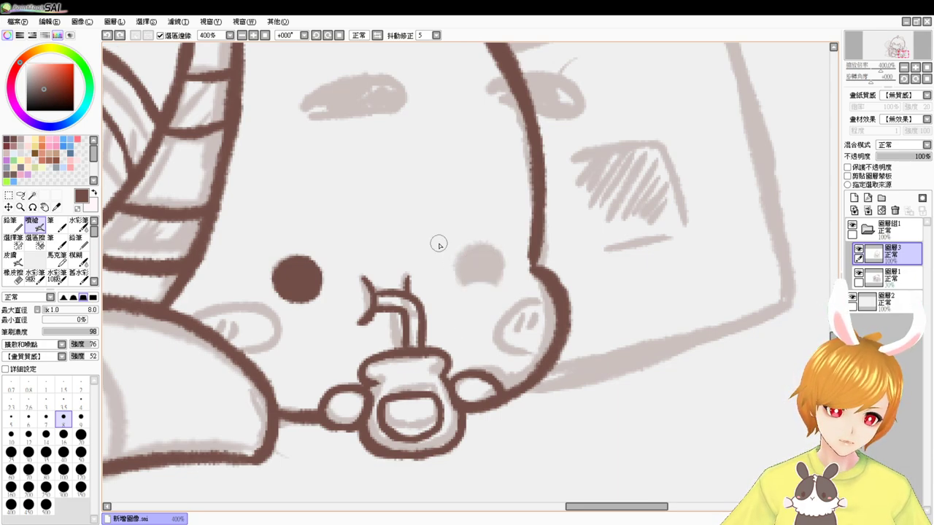
mouse_move(386, 252)
mouse_down()
mouse_move(445, 223)
mouse_move(405, 235)
mouse_move(442, 231)
mouse_move(437, 242)
mouse_up()
key(ctrl+z)
key(ctrl+z)
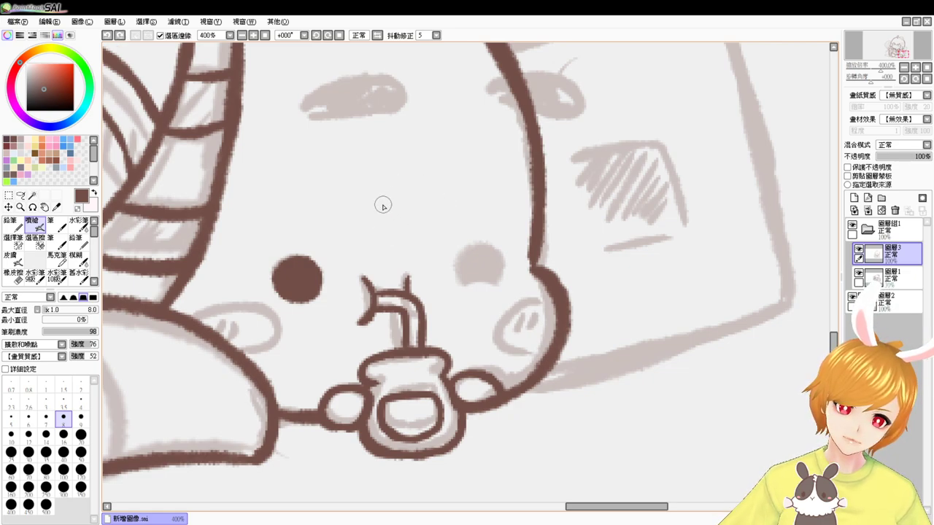
mouse_move(381, 205)
mouse_down()
mouse_move(429, 180)
mouse_move(433, 228)
mouse_move(384, 203)
mouse_up()
key(ctrl+z)
mouse_move(419, 245)
mouse_down()
mouse_move(397, 228)
mouse_move(451, 209)
mouse_move(413, 244)
mouse_up()
key(ctrl+z)
- Fill in the creature's second round eye with brush size 9 and erase the undersides of both eyes into shallow arches
key(bracketright)
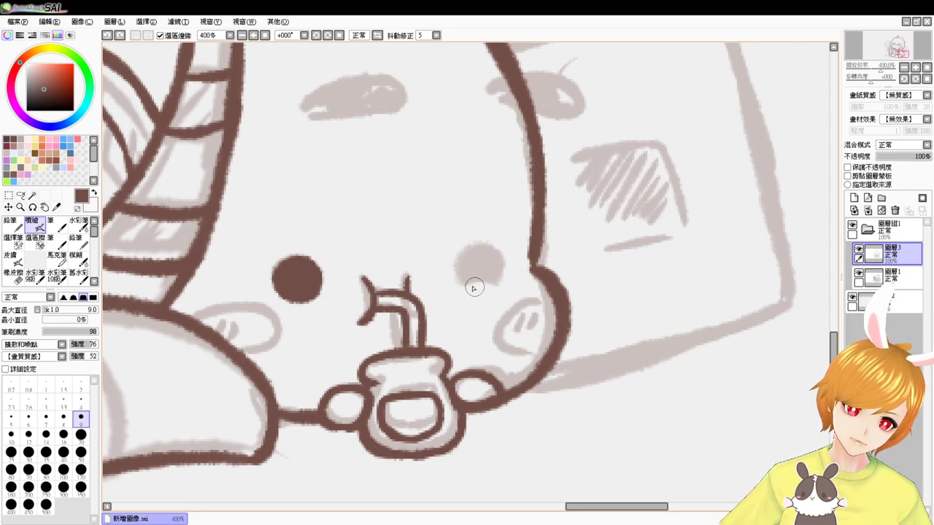
mouse_move(466, 292)
mouse_down()
mouse_move(461, 257)
mouse_move(496, 281)
mouse_move(461, 272)
mouse_move(484, 271)
mouse_up()
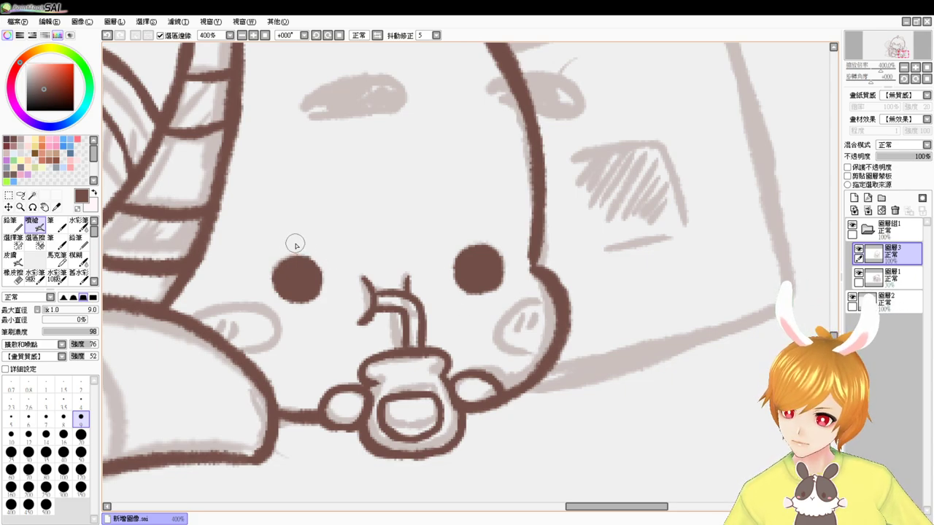
key(e)
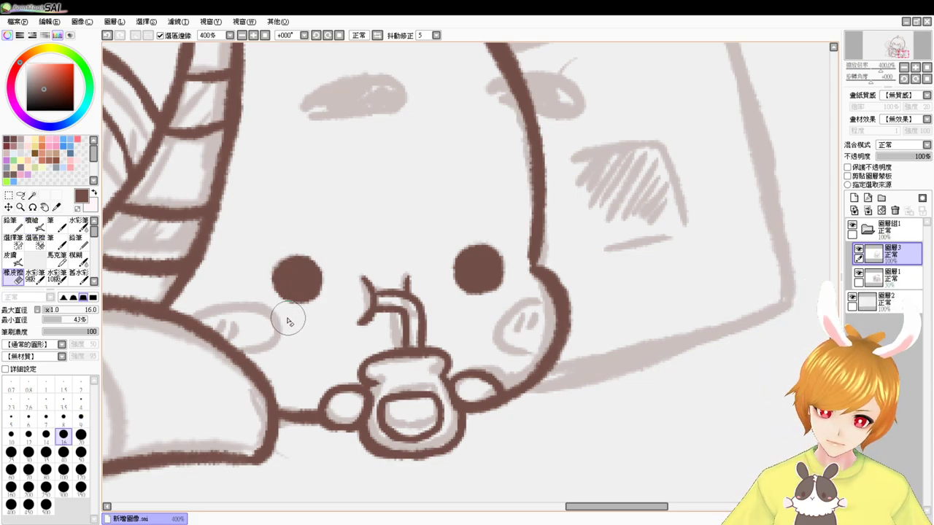
mouse_move(291, 319)
mouse_down()
mouse_move(313, 317)
mouse_move(298, 309)
mouse_move(314, 328)
mouse_up()
mouse_move(472, 316)
mouse_down()
mouse_move(489, 305)
mouse_move(474, 306)
mouse_move(490, 317)
mouse_move(472, 310)
mouse_up()
key(b)
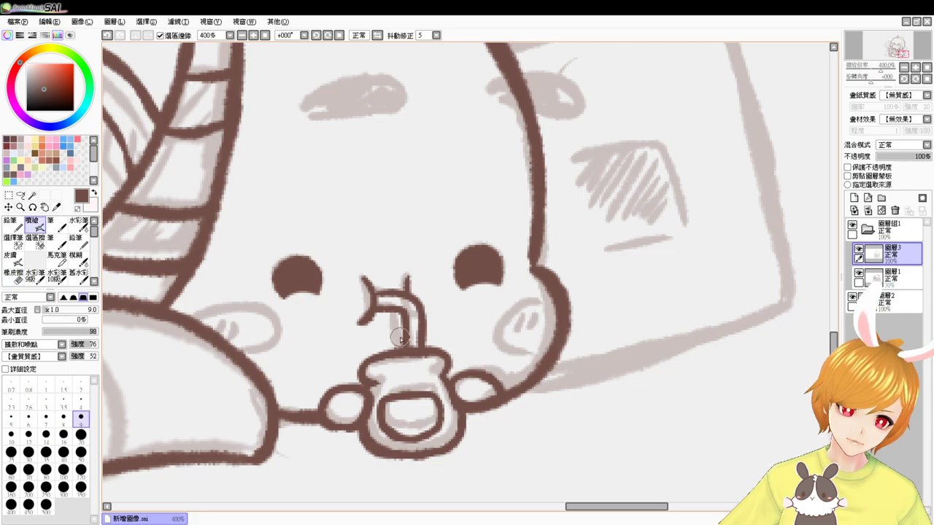
- Set the brush size to 19 and ink the creature's first thick eyebrow, filling its arched outline solid
drag(402, 110, 407, 222)
mouse_move(308, 220)
mouse_down()
mouse_move(387, 195)
mouse_move(322, 224)
mouse_move(359, 251)
mouse_up()
key(ctrl+z)
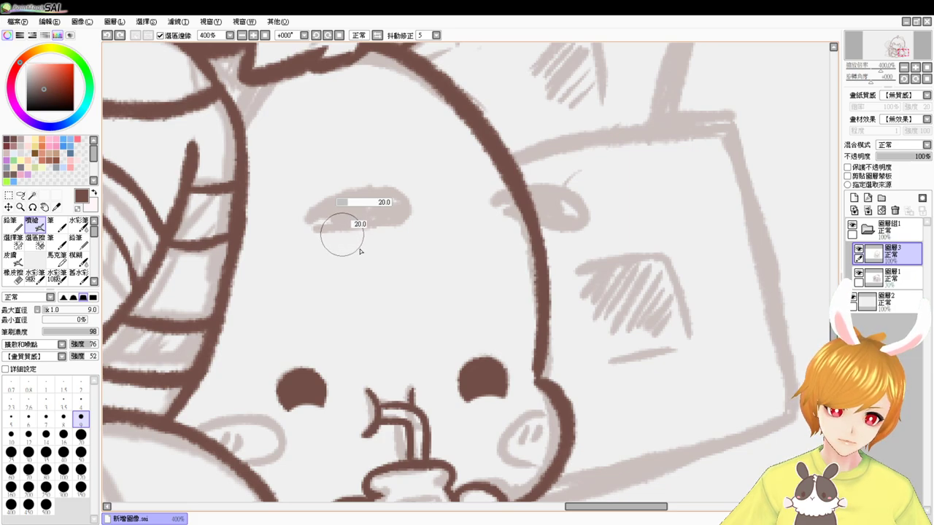
mouse_move(317, 218)
mouse_down()
mouse_move(377, 194)
mouse_move(391, 221)
mouse_move(356, 231)
mouse_move(361, 240)
mouse_up()
key(ctrl+z)
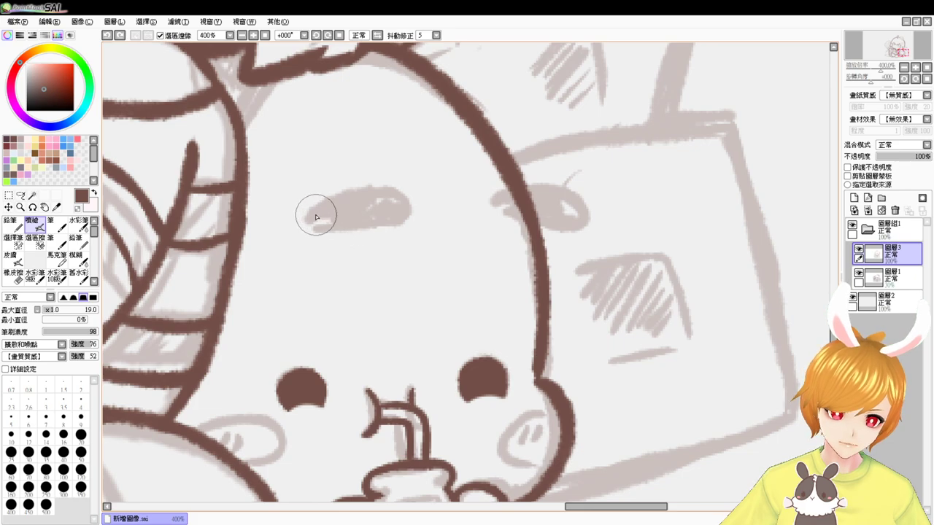
drag(316, 217, 409, 212)
key(ctrl+z)
mouse_move(310, 218)
mouse_down()
mouse_move(401, 192)
mouse_move(410, 216)
mouse_up()
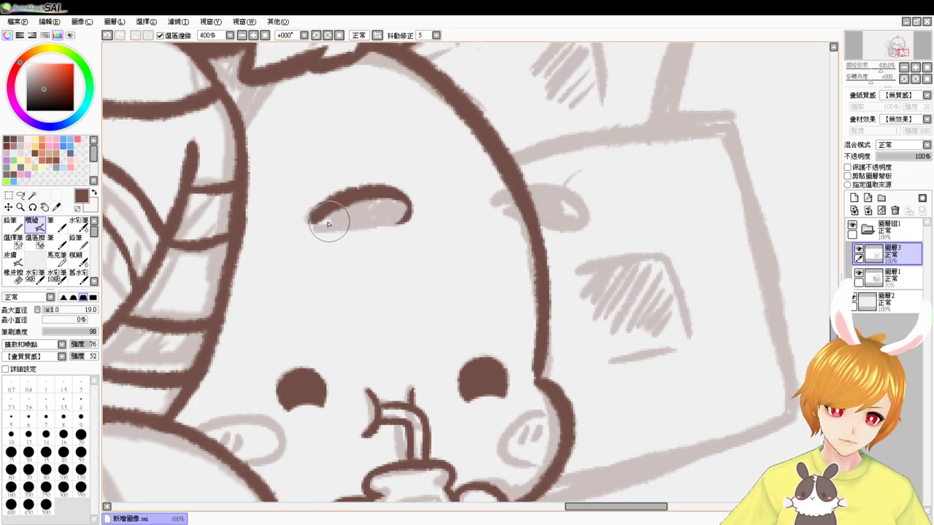
mouse_move(313, 217)
mouse_down()
mouse_move(386, 224)
mouse_move(350, 215)
mouse_move(377, 208)
mouse_up()
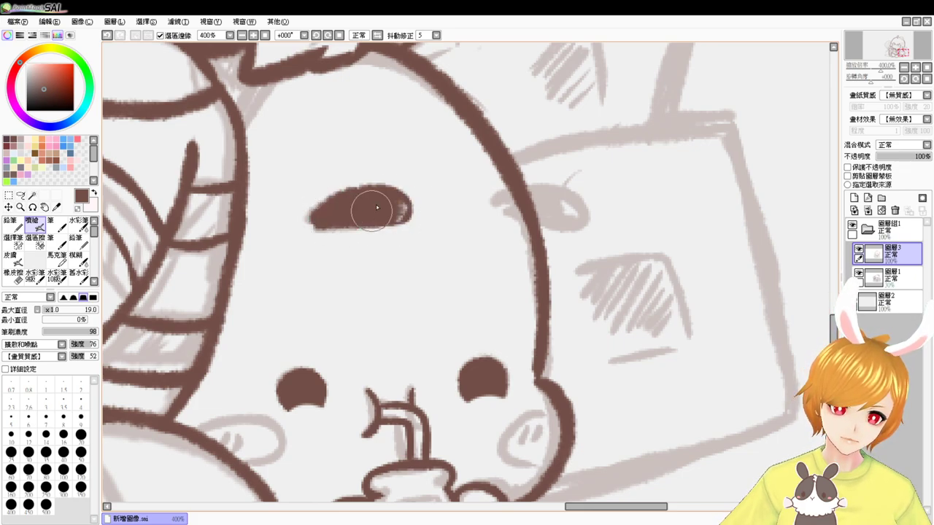
mouse_move(532, 230)
mouse_down()
mouse_move(525, 239)
mouse_move(540, 264)
mouse_up()
mouse_move(497, 201)
mouse_down()
mouse_move(580, 203)
mouse_move(584, 222)
mouse_move(565, 198)
mouse_move(499, 209)
mouse_up()
key(ctrl+z)
key(ctrl+z)
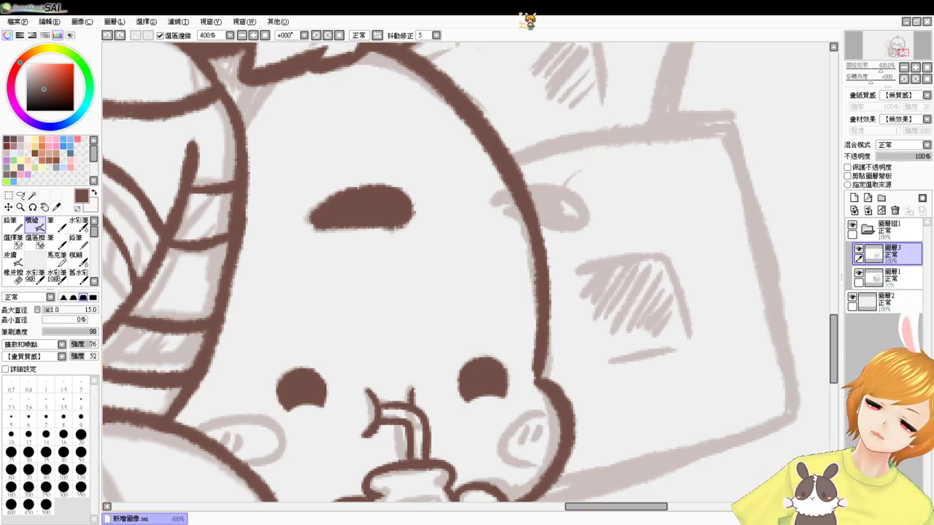
click(852, 296)
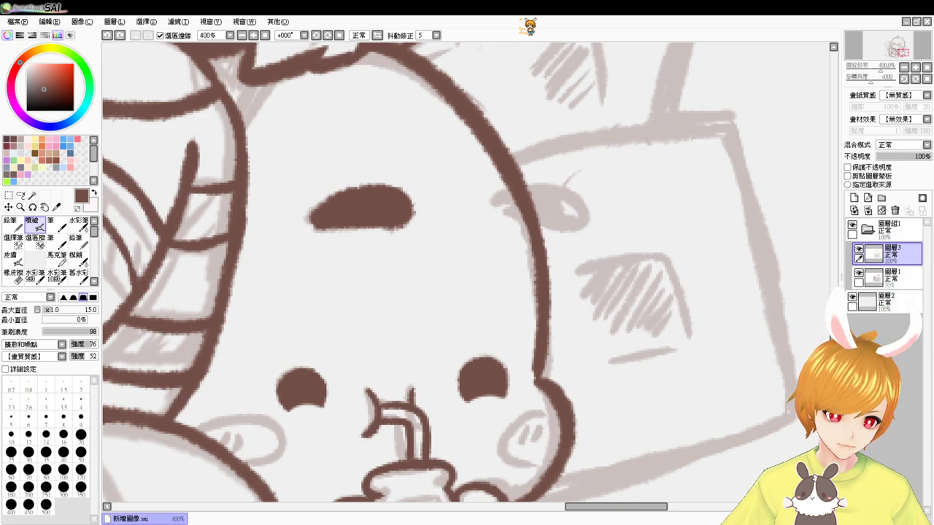
- Ink the creature's second thick eyebrow as a solid shape crossing its head outline, using brush size 15
key(Page_Down)
key(Page_Down)
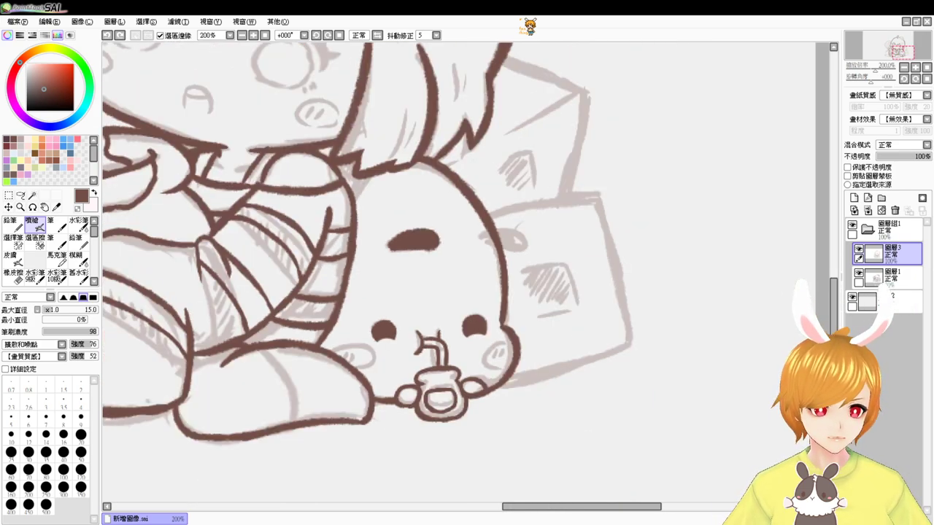
key(plus)
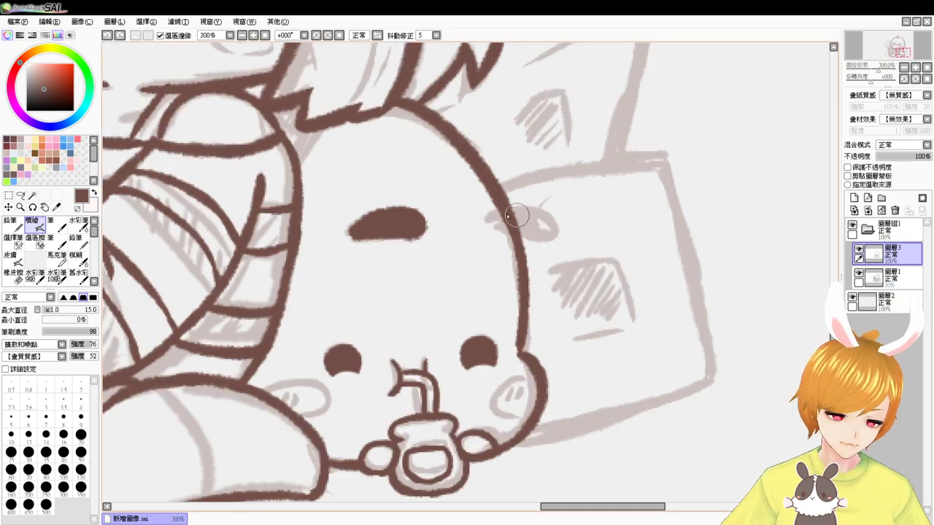
key(ctrl+z)
mouse_move(488, 224)
mouse_down()
mouse_move(556, 228)
mouse_move(525, 238)
mouse_move(502, 224)
mouse_move(531, 224)
mouse_up()
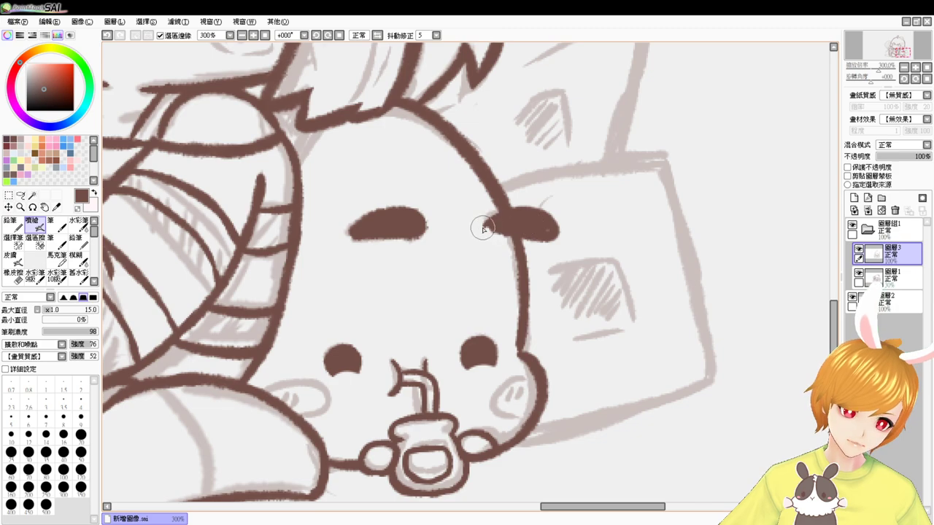
- Set the brush size to 16 and ink the arched head outline of the creature beside the H-marked jar, ending at the bone
mouse_move(438, 262)
mouse_down()
mouse_move(530, 242)
mouse_move(739, 240)
mouse_up()
drag(509, 253, 690, 252)
mouse_move(441, 252)
mouse_down()
mouse_move(530, 244)
mouse_move(582, 260)
mouse_up()
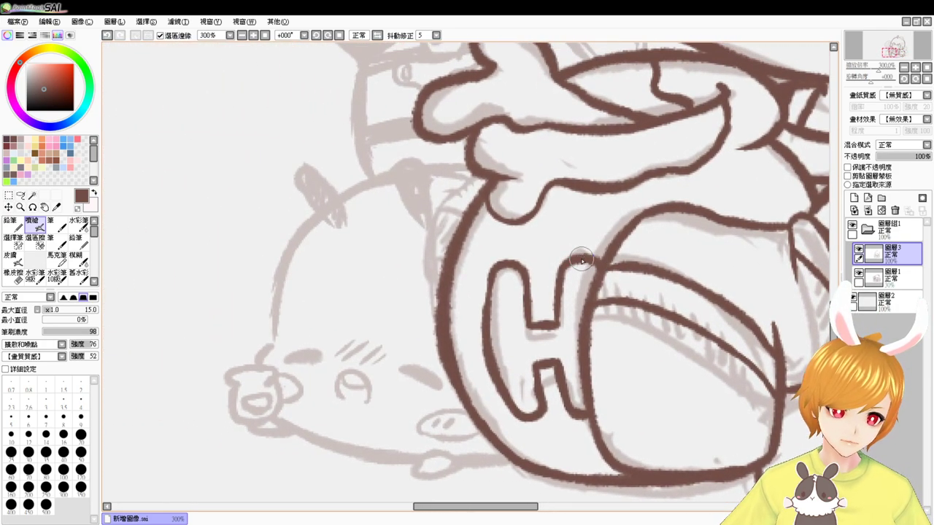
mouse_move(293, 269)
mouse_down()
mouse_move(314, 291)
mouse_move(306, 295)
mouse_up()
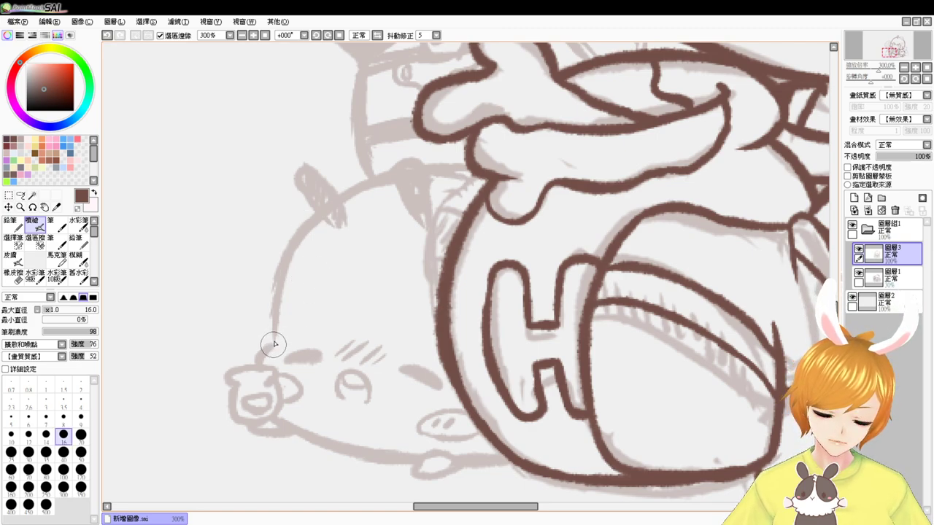
mouse_move(273, 343)
mouse_down()
mouse_move(320, 236)
mouse_move(401, 194)
mouse_up()
key(ctrl+z)
mouse_move(274, 343)
mouse_down()
mouse_move(273, 315)
mouse_move(470, 158)
mouse_up()
key(ctrl+z)
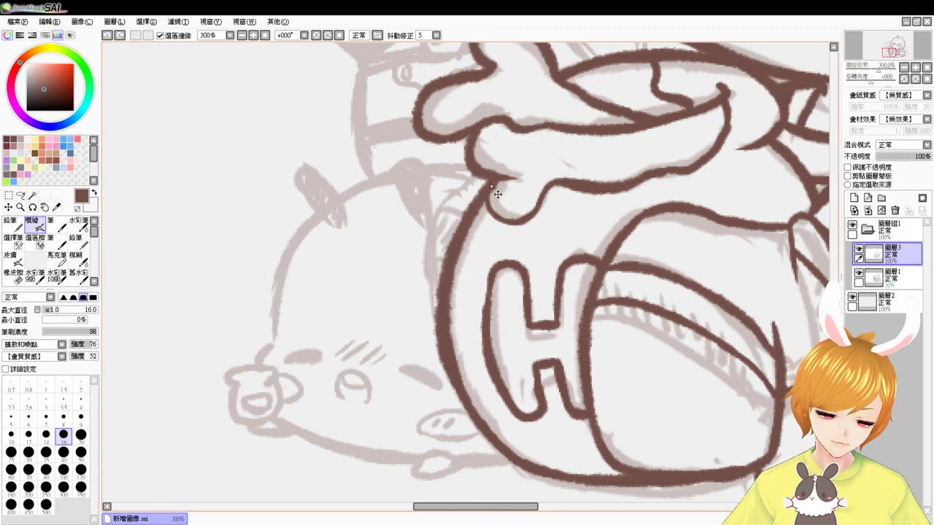
mouse_move(274, 343)
mouse_down()
mouse_move(281, 287)
mouse_move(468, 163)
mouse_up()
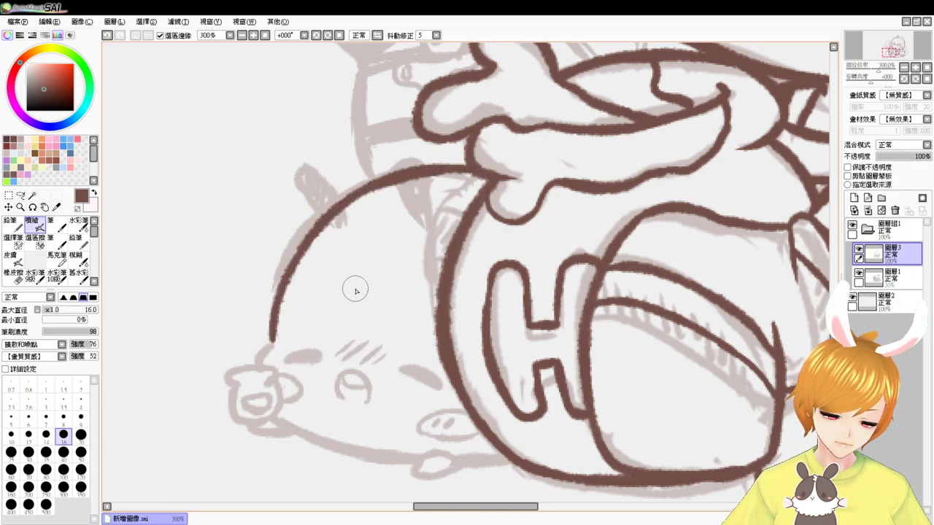
- Ink the curved band between the creature's head and the large jar, with two short cross stripes
drag(473, 169, 437, 309)
key(ctrl+z)
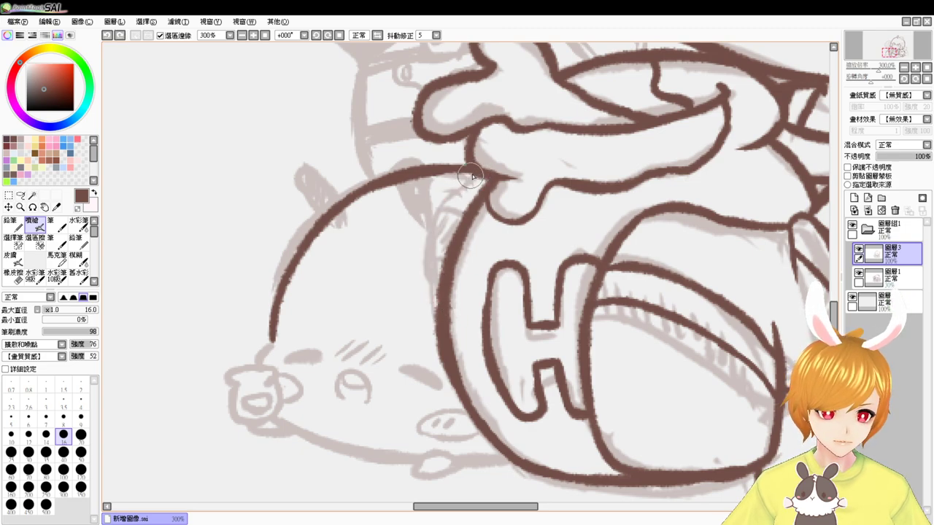
mouse_move(479, 173)
mouse_down()
mouse_move(432, 282)
mouse_move(438, 294)
mouse_up()
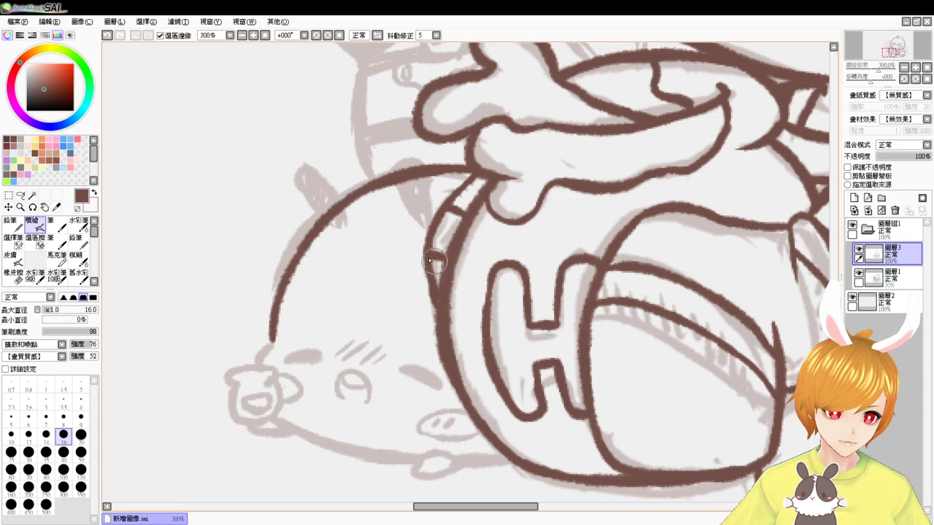
drag(430, 254, 448, 259)
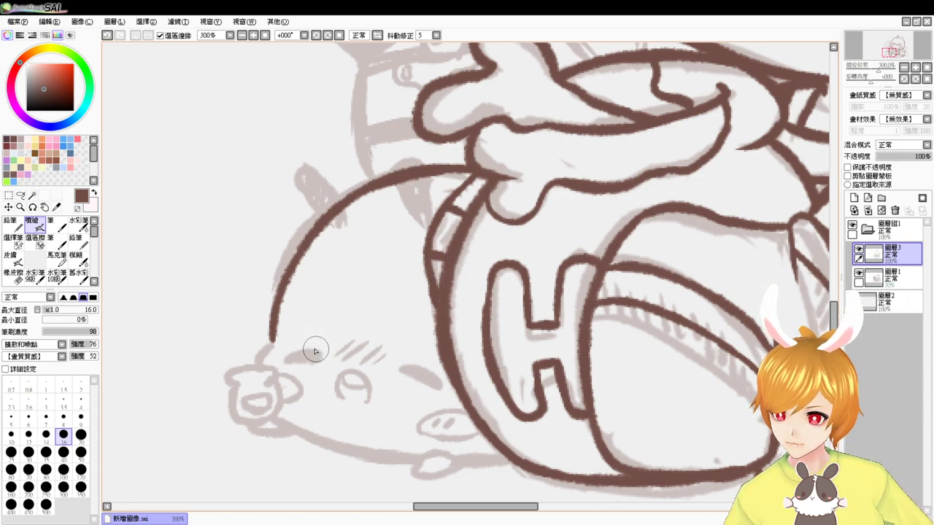
- Ink the creature's bulging cheek as a curve from the end of the head arc through the sketched small jar
scroll(259, 380, up, 1)
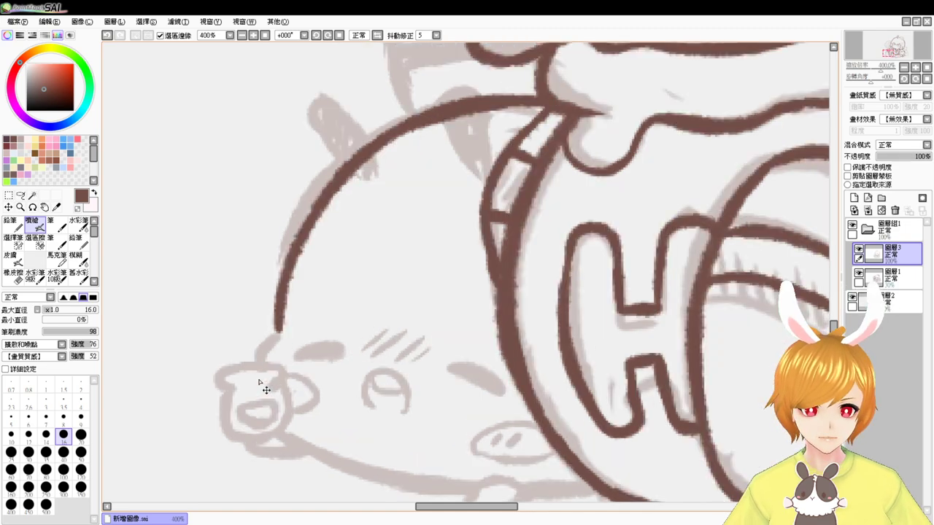
mouse_move(280, 330)
mouse_down()
mouse_move(270, 418)
mouse_move(287, 422)
mouse_move(254, 394)
mouse_move(286, 429)
mouse_up()
key(ctrl+z)
drag(344, 443, 305, 355)
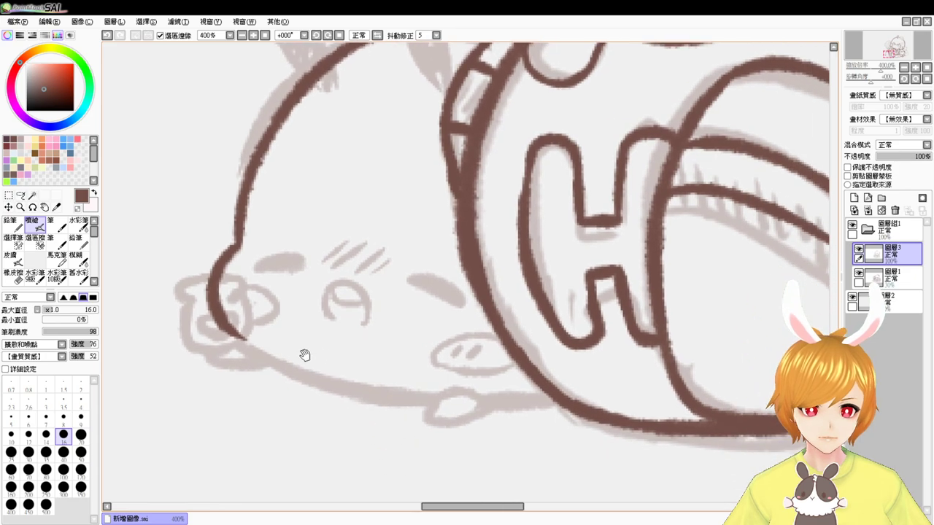
key(ctrl+z)
drag(243, 252, 256, 346)
key(ctrl+z)
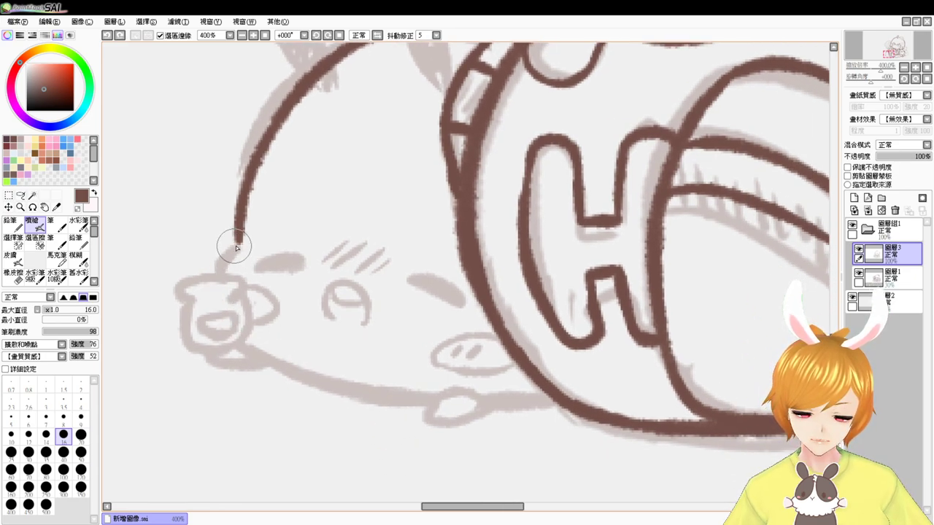
mouse_move(234, 246)
mouse_down()
mouse_move(212, 297)
mouse_move(296, 356)
mouse_up()
key(ctrl+z)
mouse_move(242, 250)
mouse_down()
mouse_move(250, 354)
mouse_move(316, 388)
mouse_move(367, 393)
mouse_up()
key(ctrl+z)
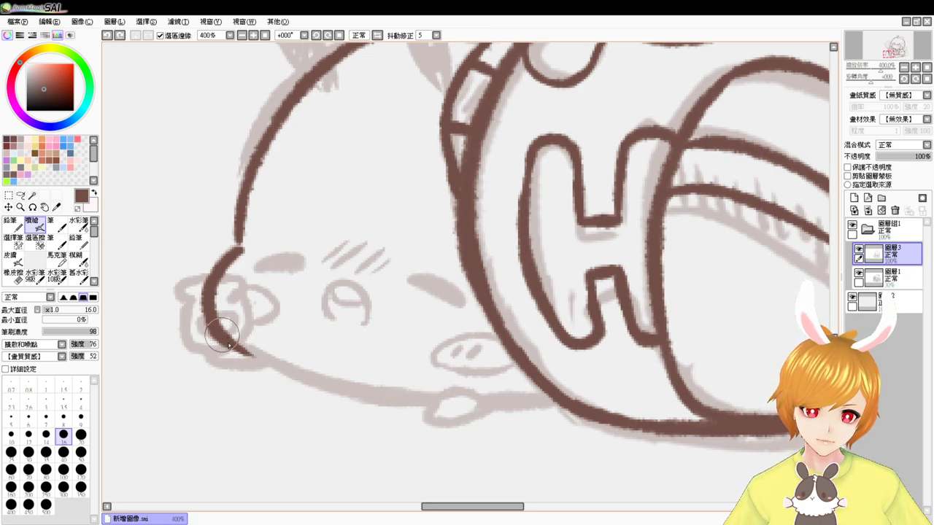
- Ink the creature's long curved underside from the cheek to the edge of the H-marked jar
drag(223, 335, 412, 411)
key(ctrl+z)
drag(223, 329, 401, 394)
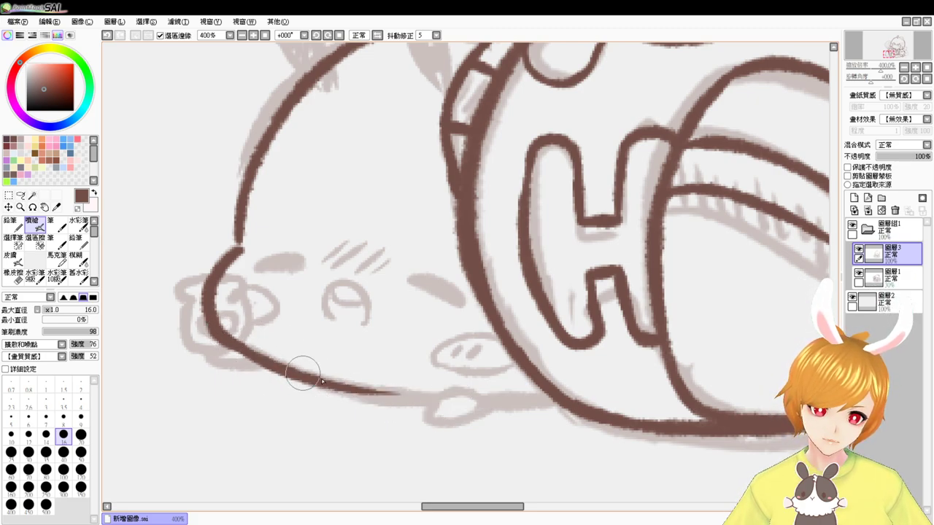
mouse_move(345, 391)
mouse_down()
mouse_move(436, 410)
mouse_move(552, 400)
mouse_up()
key(ctrl+z)
mouse_move(319, 386)
mouse_down()
mouse_move(549, 402)
mouse_move(454, 403)
mouse_up()
key(ctrl+z)
drag(560, 403, 463, 404)
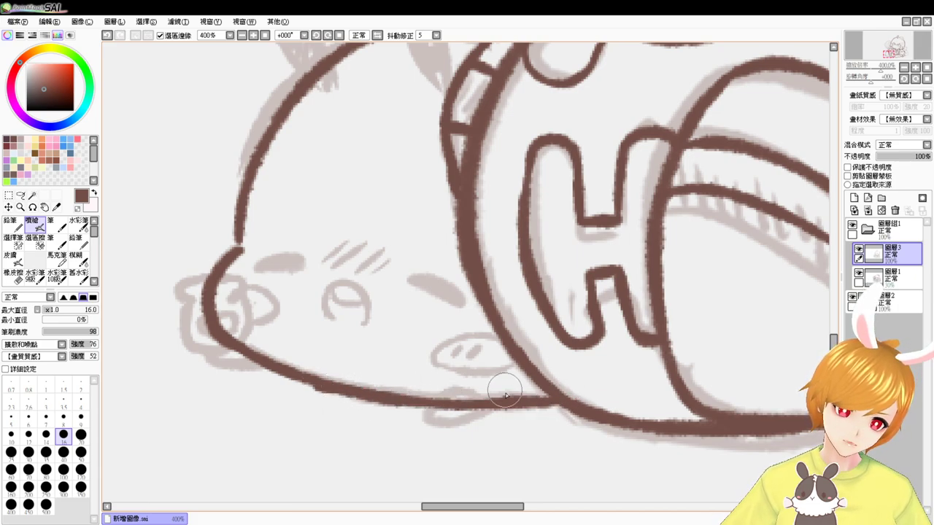
key(ctrl+z)
drag(552, 406, 489, 406)
key(ctrl+z)
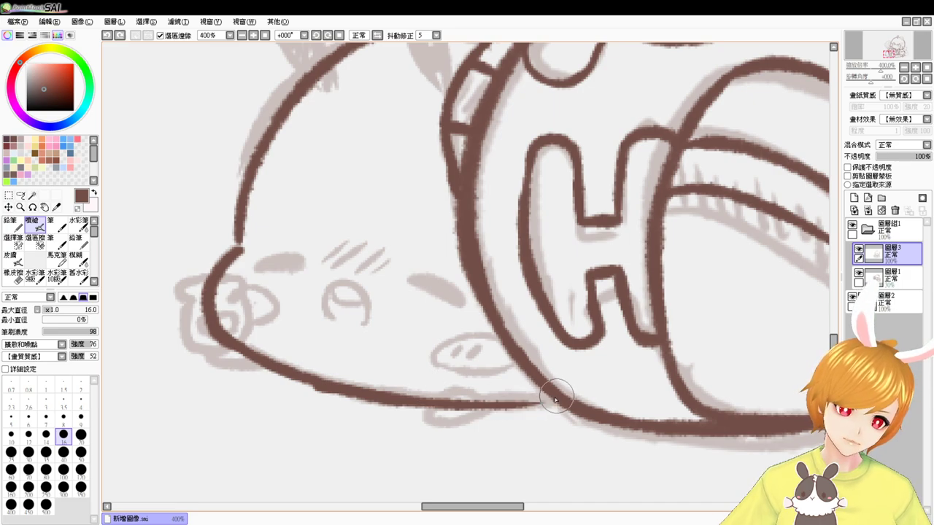
drag(559, 399, 478, 404)
- Erase the cheek outline crossing the sketched small jar and ink the start of the jar's rim with brush size 11
key(e)
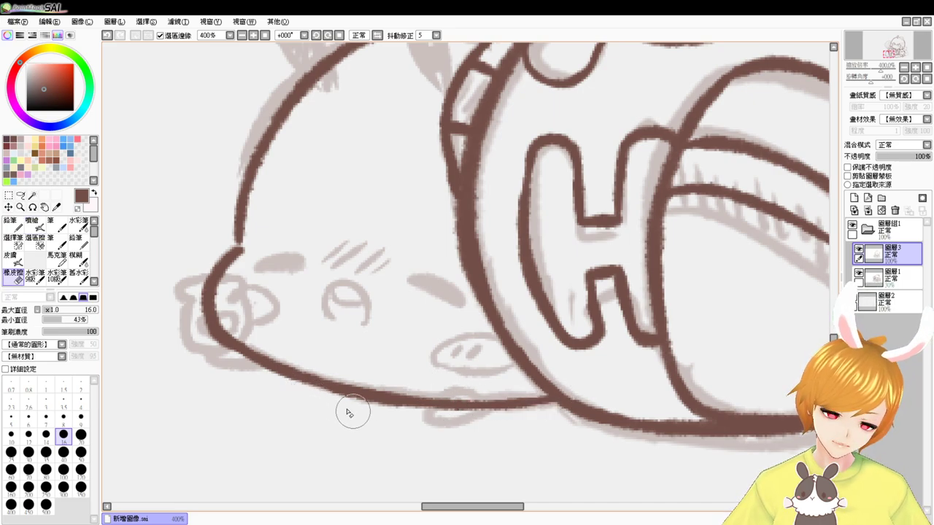
drag(208, 297, 229, 330)
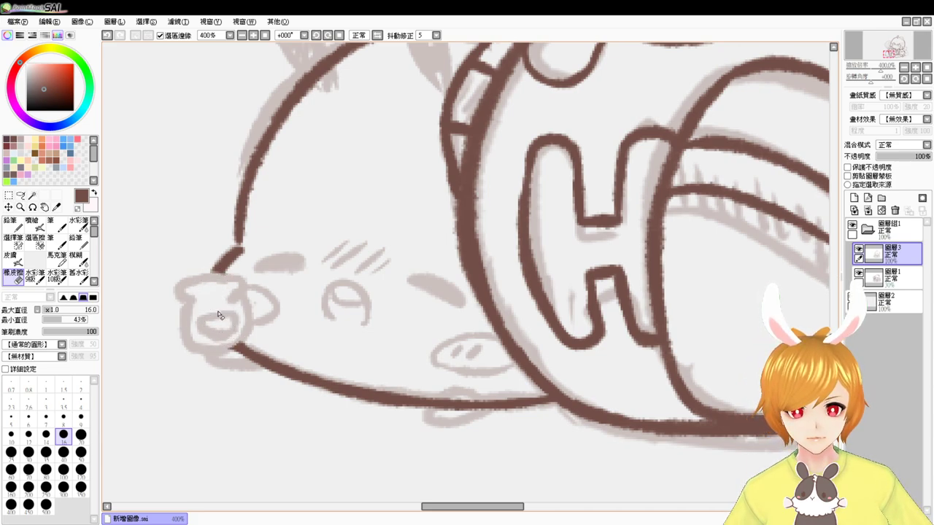
key(b)
mouse_move(192, 280)
mouse_down()
mouse_move(213, 290)
mouse_move(235, 271)
mouse_up()
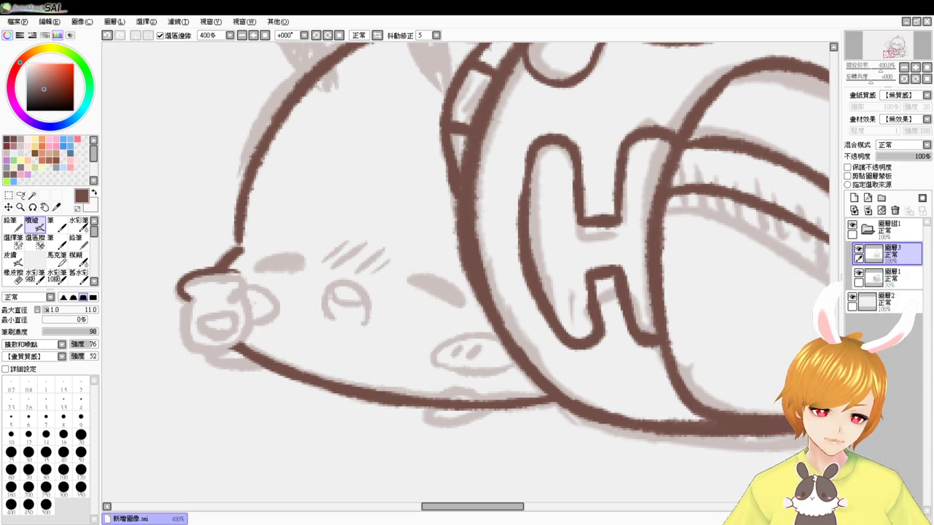
- Erase the underside line over the sketched foot and ink the foot as a small closed oval
key(e)
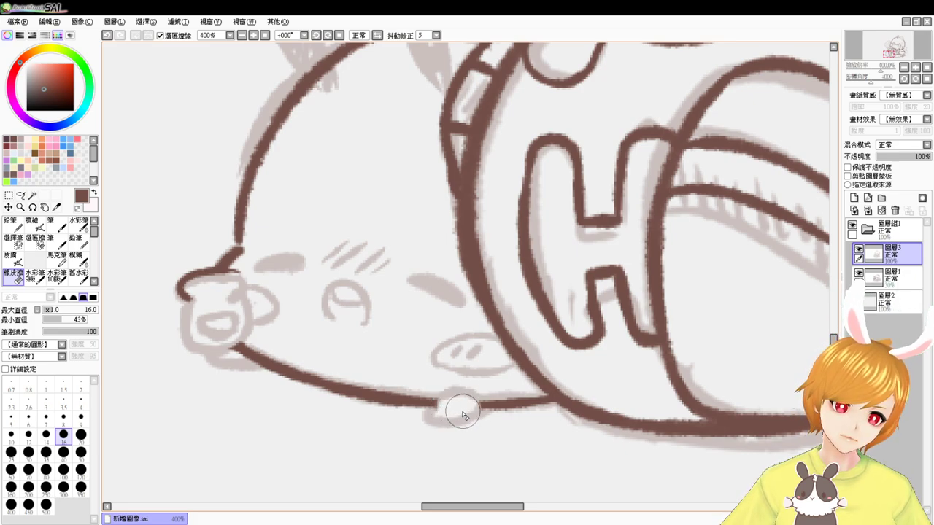
key(b)
mouse_move(429, 415)
mouse_down()
mouse_move(473, 408)
mouse_move(457, 416)
mouse_move(448, 405)
mouse_move(475, 395)
mouse_up()
key(ctrl+z)
key(e)
key(b)
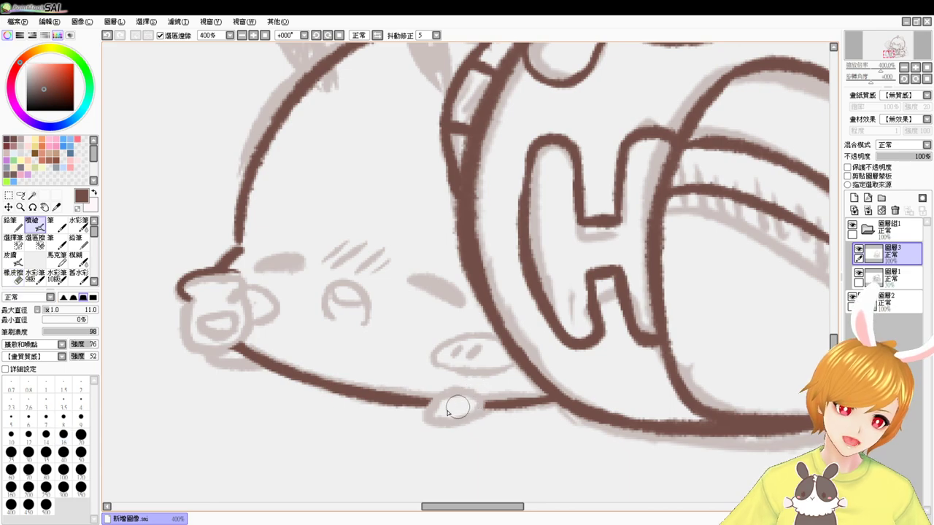
mouse_move(425, 418)
mouse_down()
mouse_move(465, 390)
mouse_move(479, 408)
mouse_up()
key(ctrl+z)
drag(424, 418, 487, 408)
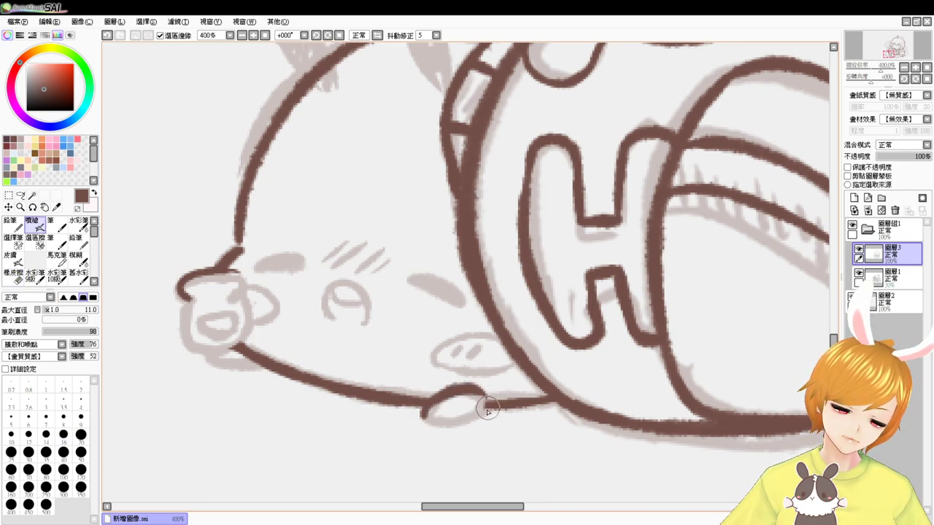
key(ctrl+z)
mouse_move(424, 418)
mouse_down()
mouse_move(482, 395)
mouse_move(484, 408)
mouse_move(423, 425)
mouse_move(486, 407)
mouse_up()
key(ctrl+z)
mouse_move(420, 421)
mouse_down()
mouse_move(468, 422)
mouse_move(487, 411)
mouse_up()
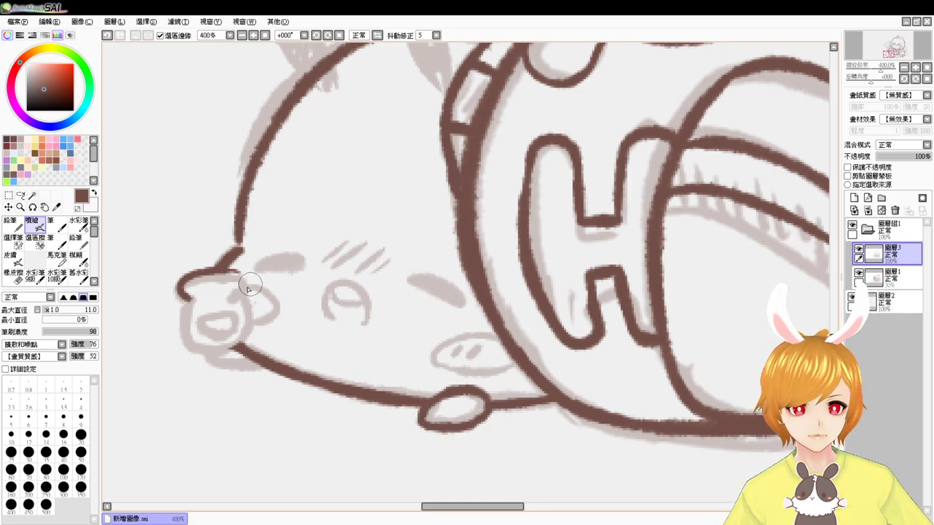
drag(421, 402, 427, 426)
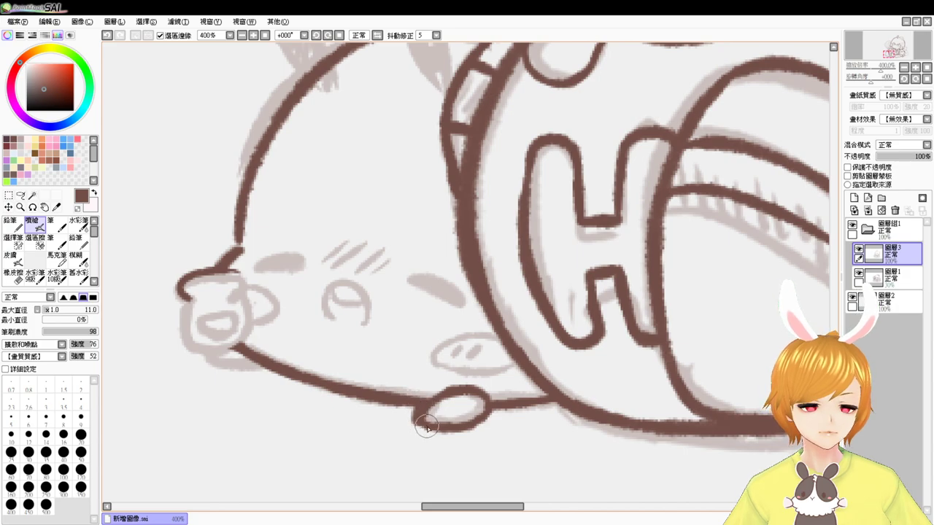
key(ctrl+z)
- Ink the small jar's rim, pinched neck and rounded body at the creature's cheek
mouse_move(206, 272)
mouse_down()
mouse_move(242, 275)
mouse_move(234, 293)
mouse_move(245, 277)
mouse_move(246, 292)
mouse_move(183, 303)
mouse_move(217, 350)
mouse_up()
key(ctrl+z)
key(ctrl+z)
drag(184, 296, 228, 353)
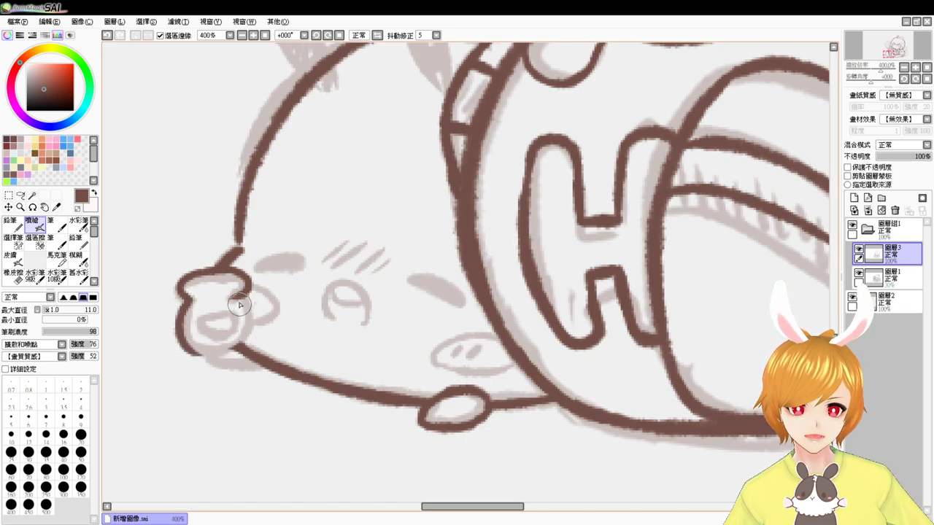
drag(248, 289, 217, 351)
key(ctrl+z)
mouse_move(248, 289)
mouse_down()
mouse_move(223, 356)
mouse_move(206, 357)
mouse_move(245, 352)
mouse_up()
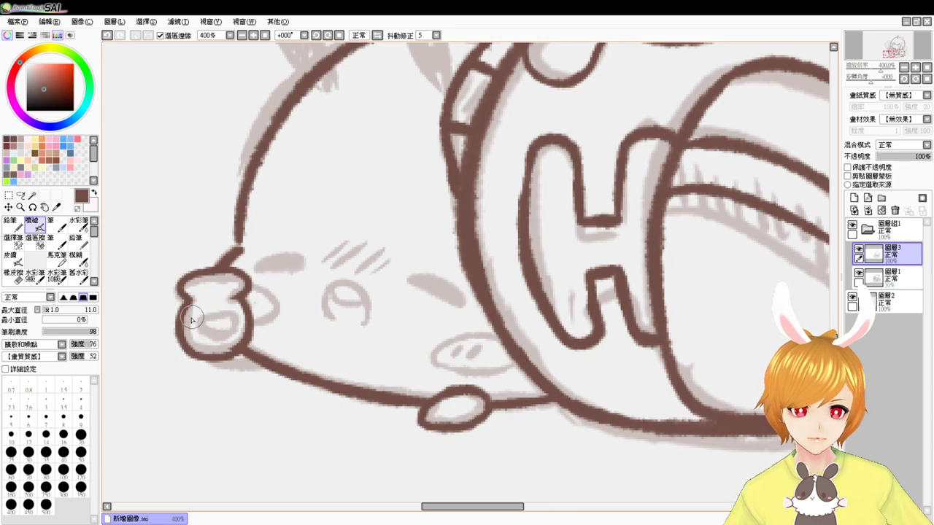
- Ink the small jar's label and the paw beneath it, and close the gap in the creature's outline above
mouse_move(193, 318)
mouse_down()
mouse_move(232, 317)
mouse_move(202, 348)
mouse_move(234, 328)
mouse_move(191, 319)
mouse_move(201, 345)
mouse_move(238, 334)
mouse_move(191, 319)
mouse_move(220, 343)
mouse_move(233, 319)
mouse_move(208, 345)
mouse_move(224, 343)
mouse_move(225, 365)
mouse_move(240, 375)
mouse_move(211, 361)
mouse_move(264, 362)
mouse_move(245, 376)
mouse_move(208, 358)
mouse_move(269, 368)
mouse_up()
key(ctrl+z)
key(ctrl+z)
key(ctrl+z)
key(ctrl+z)
drag(238, 236, 239, 246)
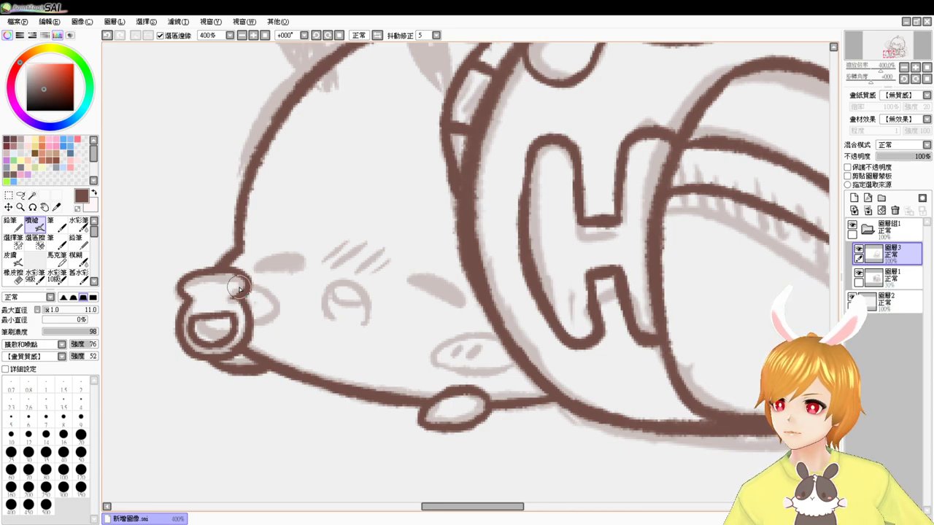
- Set the brush size to 10 and ink the creature's first ear as a solid oval crossing its head outline
click(241, 35)
scroll(486, 394, up, 3)
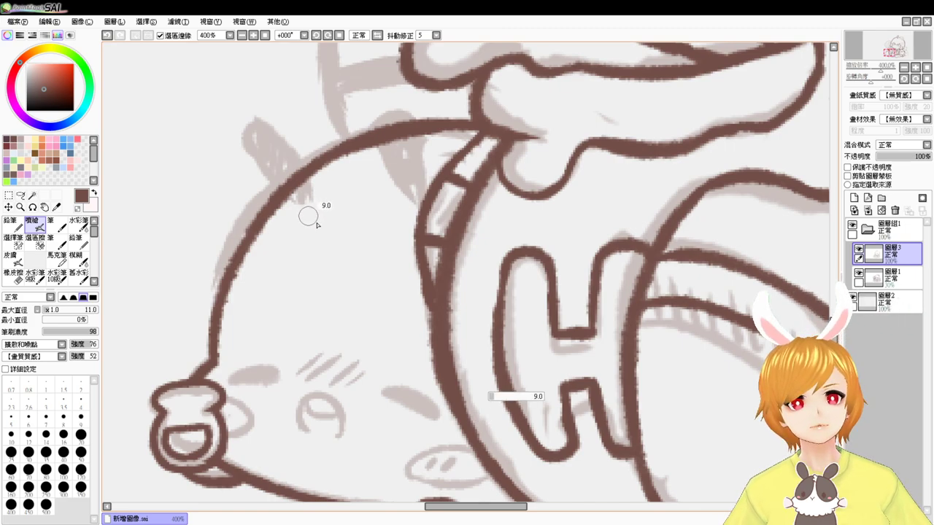
key(bracketleft)
mouse_move(247, 131)
mouse_down()
mouse_move(258, 128)
mouse_move(304, 198)
mouse_move(249, 130)
mouse_move(313, 196)
mouse_move(307, 205)
mouse_move(317, 205)
mouse_up()
key(ctrl+z)
key(ctrl+z)
key(ctrl+z)
key(ctrl+z)
mouse_move(250, 114)
mouse_down()
mouse_move(256, 175)
mouse_move(298, 201)
mouse_move(248, 144)
mouse_move(257, 159)
mouse_move(275, 170)
mouse_move(256, 130)
mouse_move(300, 183)
mouse_move(271, 170)
mouse_move(298, 179)
mouse_move(312, 198)
mouse_up()
- Ink the creature's second ear as a solid oval crossing the head outline near the large jar
mouse_move(391, 99)
mouse_down()
mouse_move(424, 189)
mouse_move(405, 119)
mouse_move(424, 201)
mouse_up()
key(ctrl+z)
drag(390, 99, 406, 196)
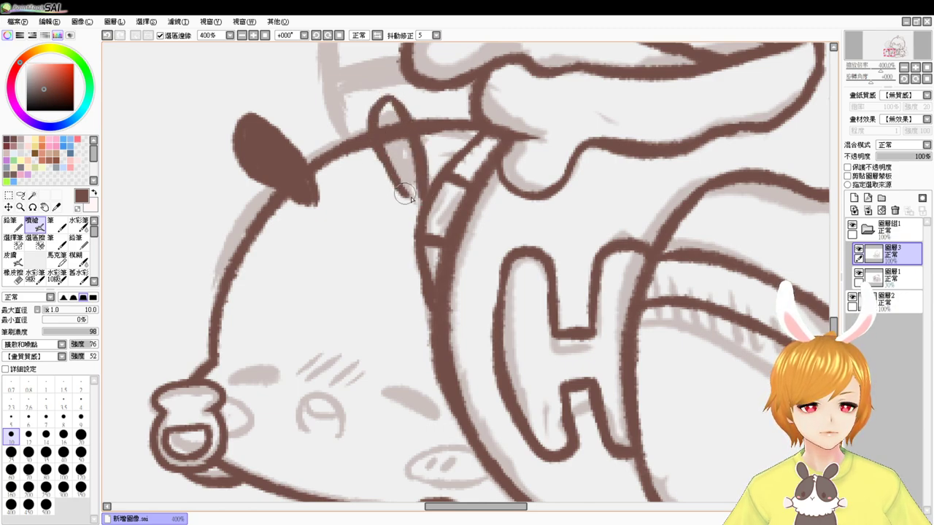
key(ctrl+z)
drag(390, 98, 404, 192)
mouse_move(382, 138)
mouse_down()
mouse_move(378, 156)
mouse_move(411, 197)
mouse_up()
mouse_move(381, 107)
mouse_down()
mouse_move(378, 136)
mouse_move(386, 119)
mouse_move(413, 194)
mouse_move(406, 187)
mouse_up()
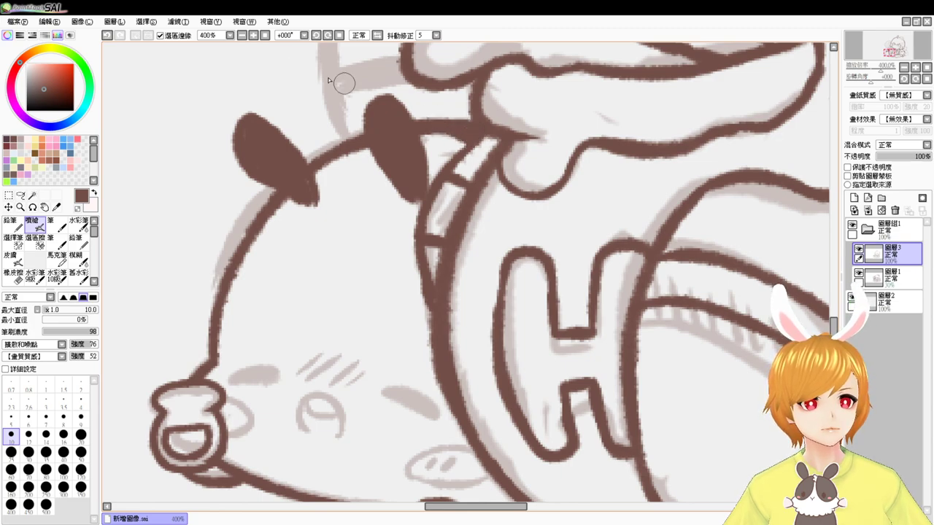
- Ink the other creature's head line below the girl's hair tips and fill the small gap between her hair and shoulder
click(253, 35)
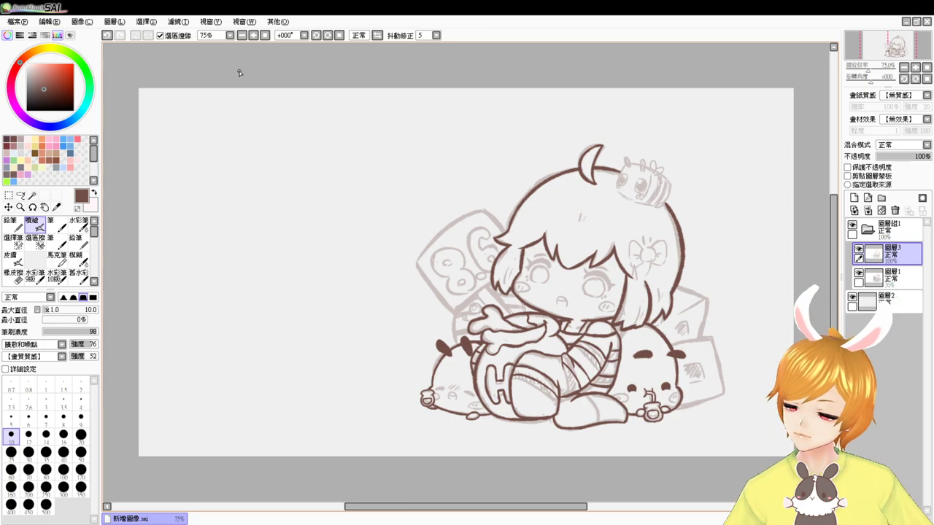
scroll(240, 76, up, 2)
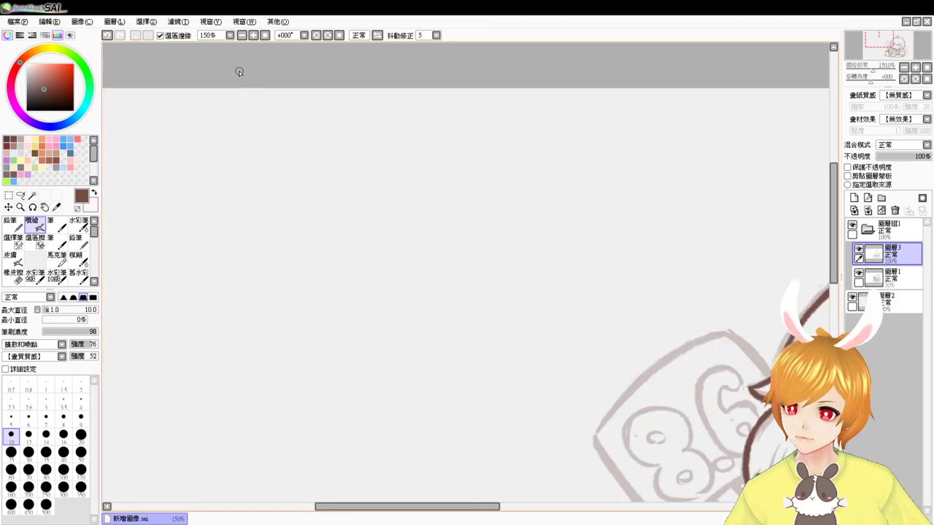
drag(554, 326, 217, 215)
mouse_move(474, 343)
mouse_down()
mouse_move(411, 317)
mouse_move(282, 299)
mouse_up()
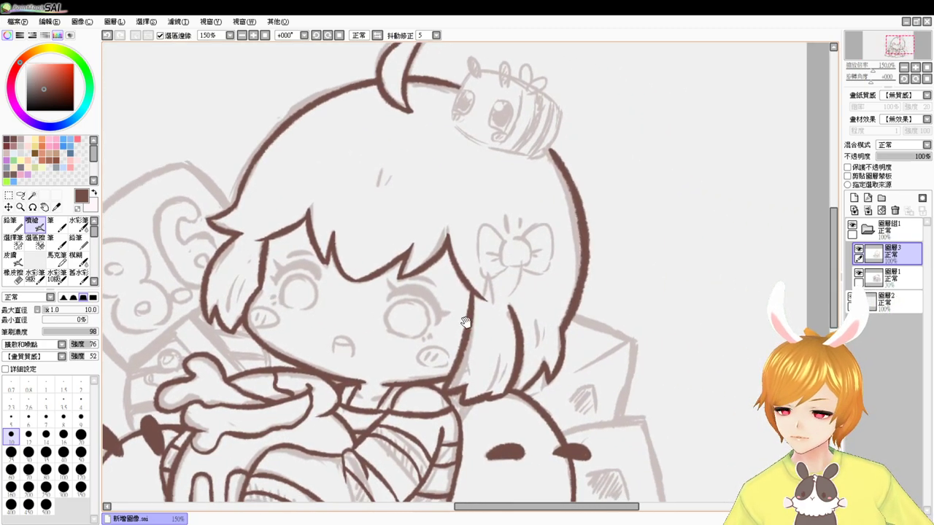
mouse_move(479, 324)
mouse_down()
mouse_move(377, 300)
mouse_move(362, 236)
mouse_up()
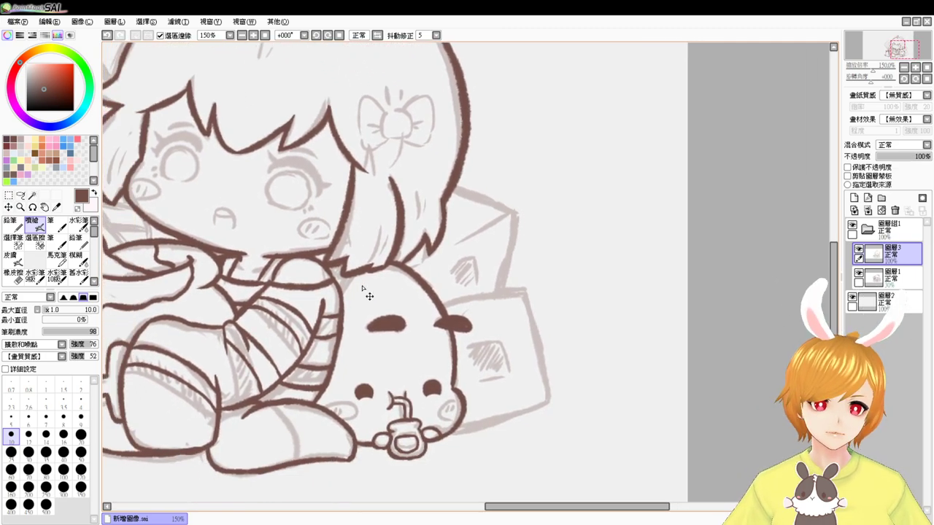
scroll(362, 288, up, 2)
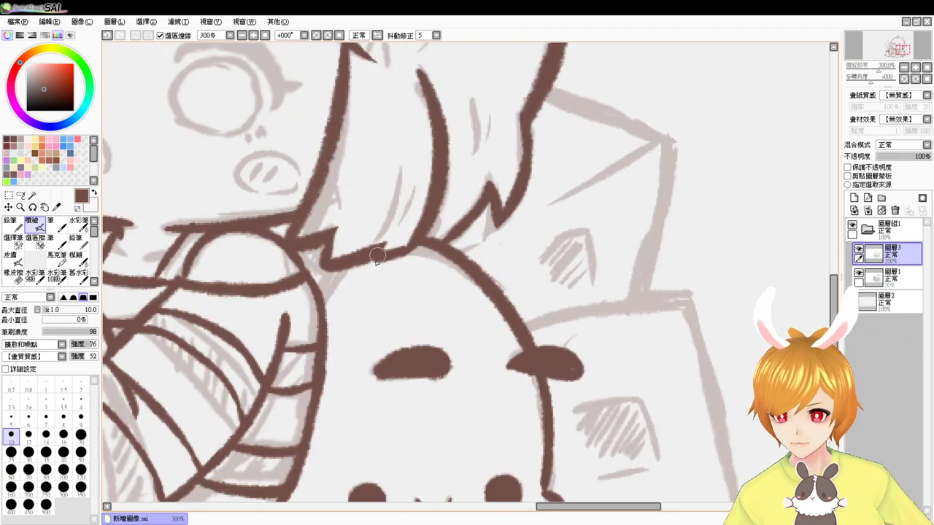
mouse_move(316, 291)
mouse_down()
mouse_move(360, 263)
mouse_move(387, 268)
mouse_up()
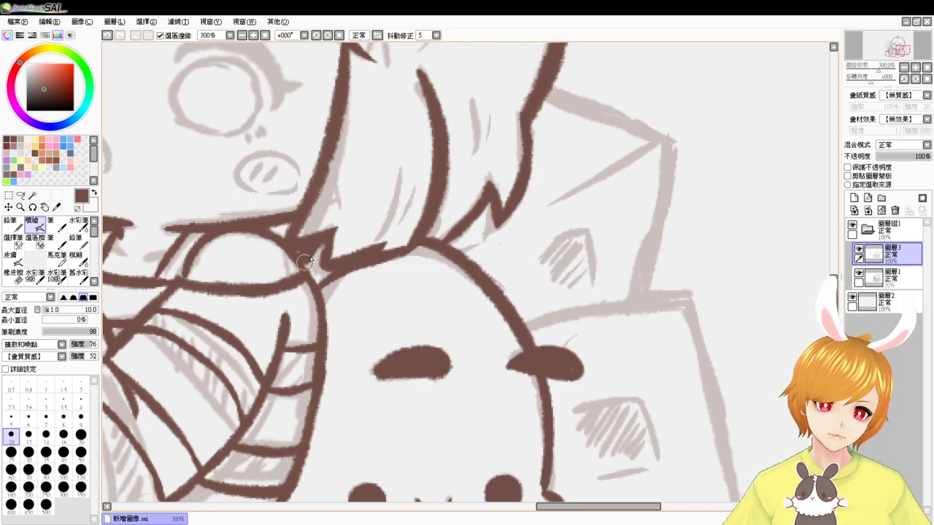
drag(321, 260, 326, 278)
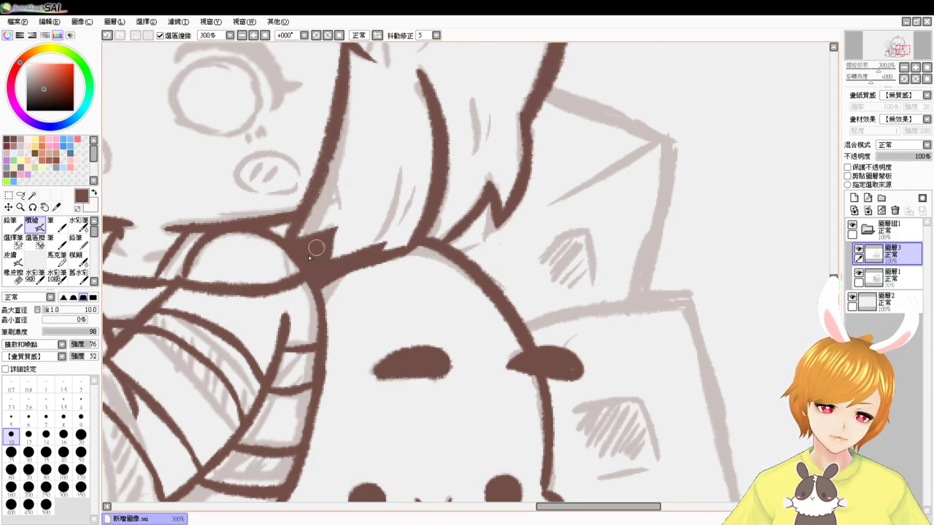
- Undo the last fill in the small gap between the girl's hair and shoulder
click(266, 36)
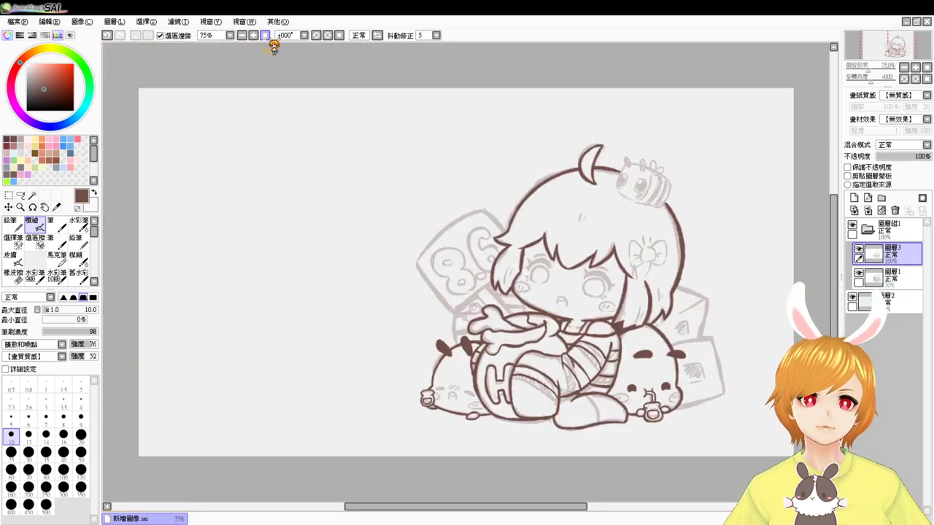
key(ctrl+z)
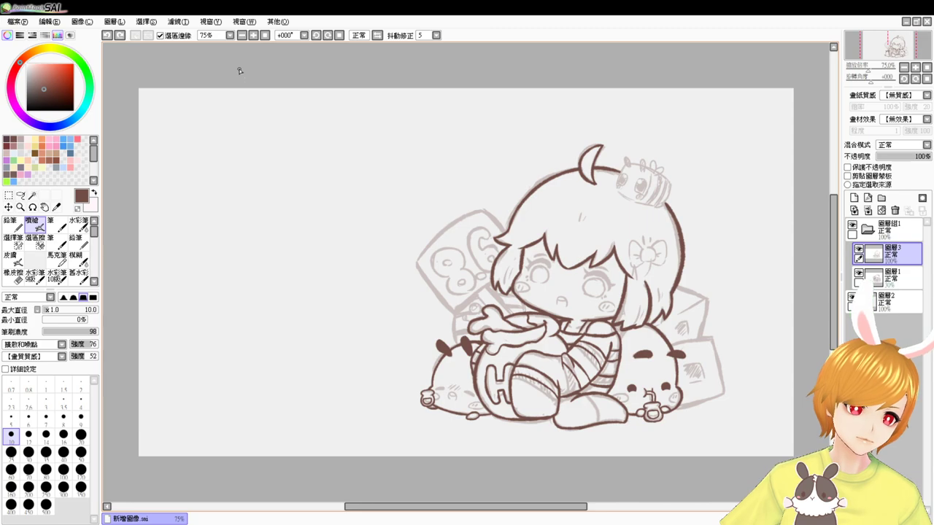
- Set the brush size to 20 and ink the curved line across the girl's outstretched foot
scroll(240, 72, up, 2)
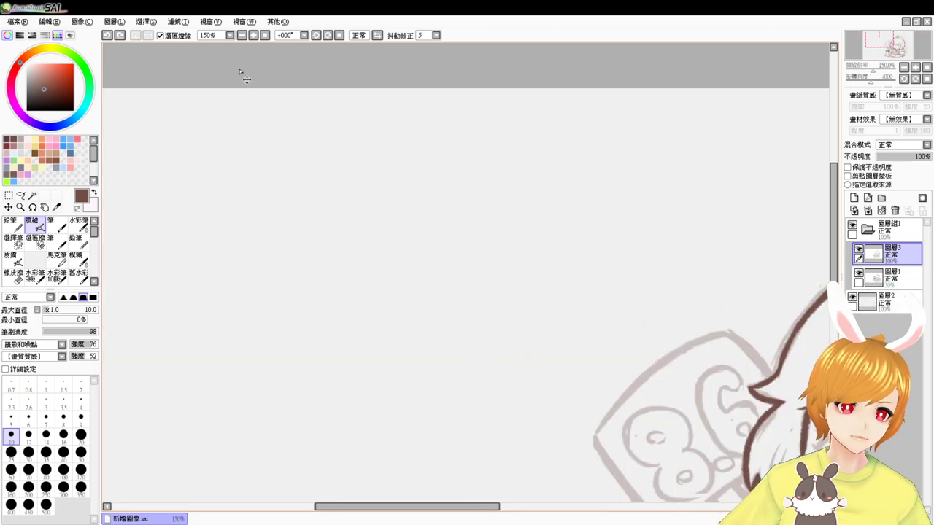
drag(561, 425, 127, 177)
drag(491, 337, 391, 216)
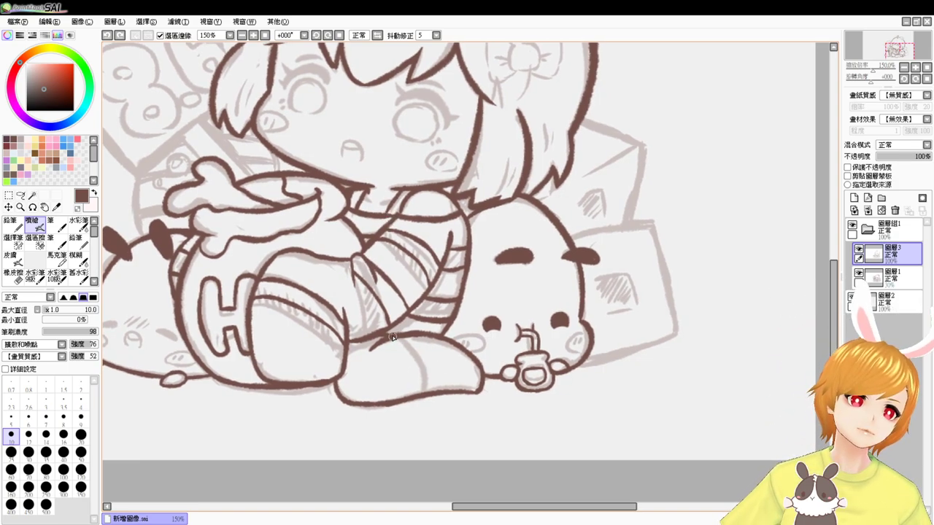
drag(401, 335, 429, 388)
key(ctrl+z)
drag(422, 328, 427, 333)
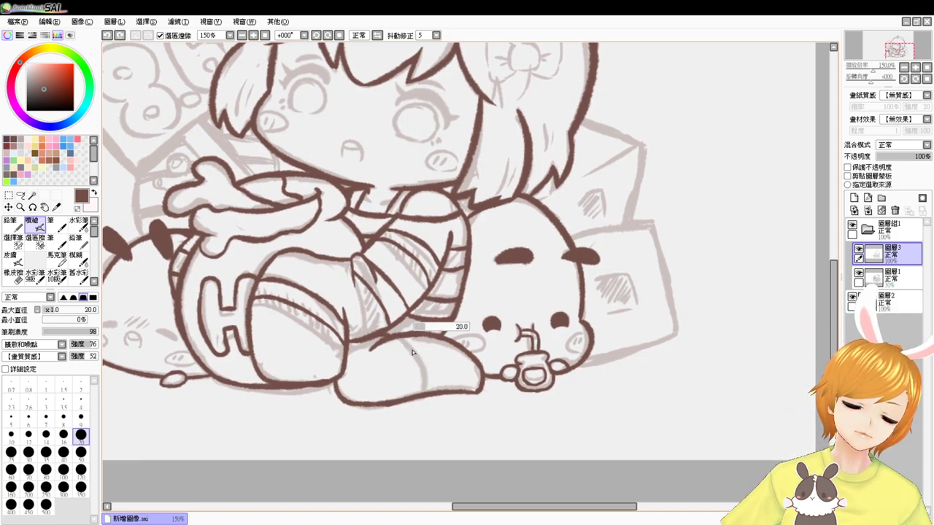
drag(406, 339, 421, 392)
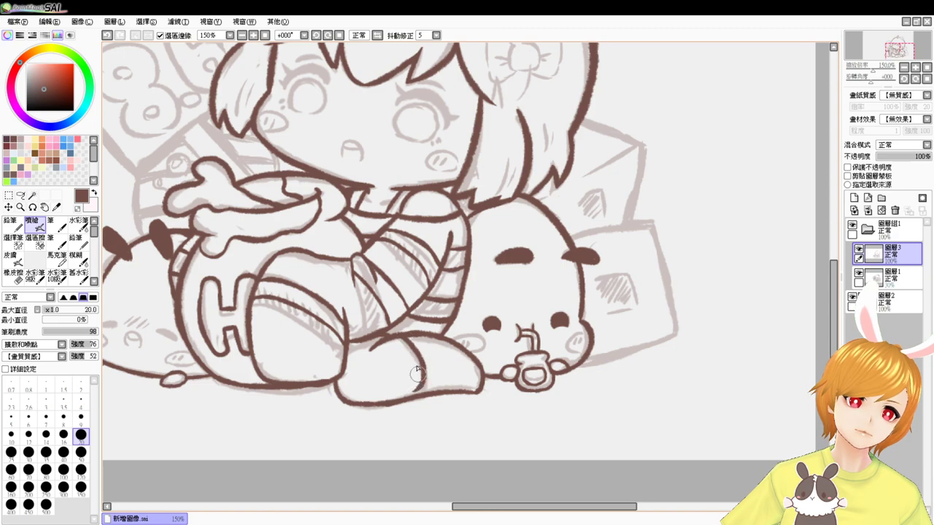
key(ctrl+z)
drag(399, 338, 421, 399)
key(ctrl+z)
- Ink the upper edge and outer side edge of the lower box behind the jar-holding creature
drag(743, 424, 642, 437)
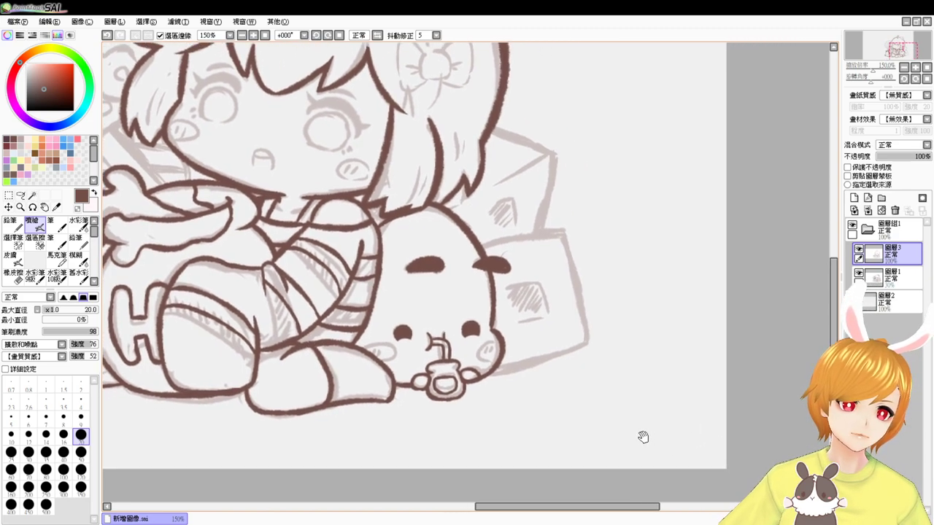
scroll(644, 438, up, 1)
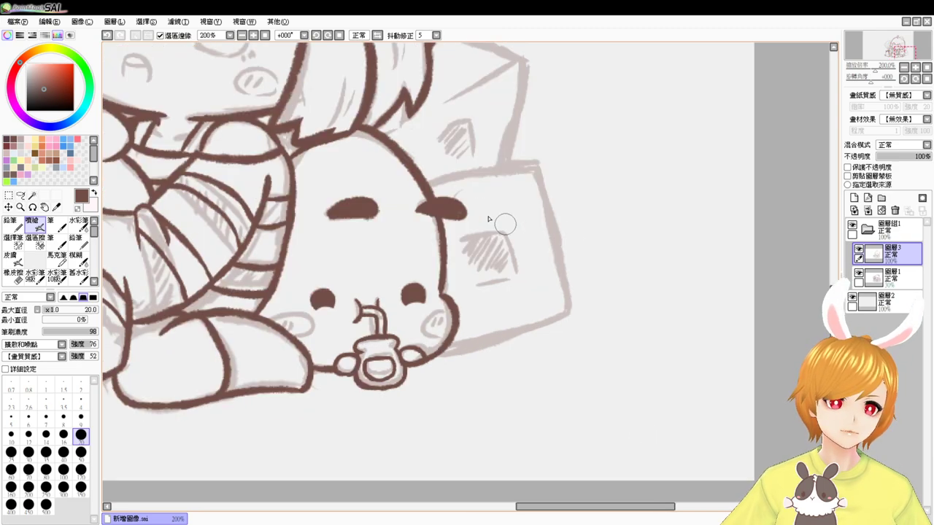
mouse_move(427, 180)
mouse_down()
mouse_move(527, 164)
mouse_move(544, 174)
mouse_move(537, 169)
mouse_move(559, 292)
mouse_up()
key(ctrl+z)
drag(537, 170, 570, 305)
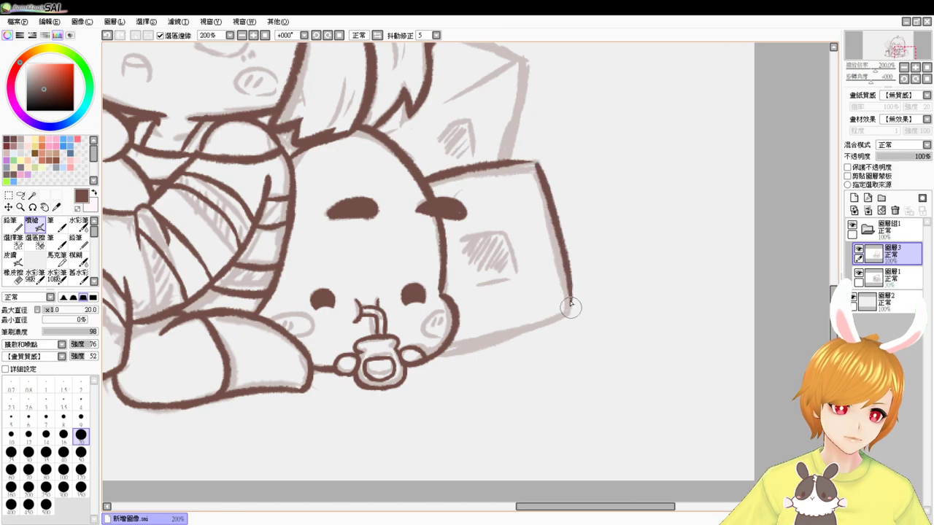
- Ink the bottom edge of the lower box from the creature's cheek and close the box's outer corners
drag(443, 350, 576, 323)
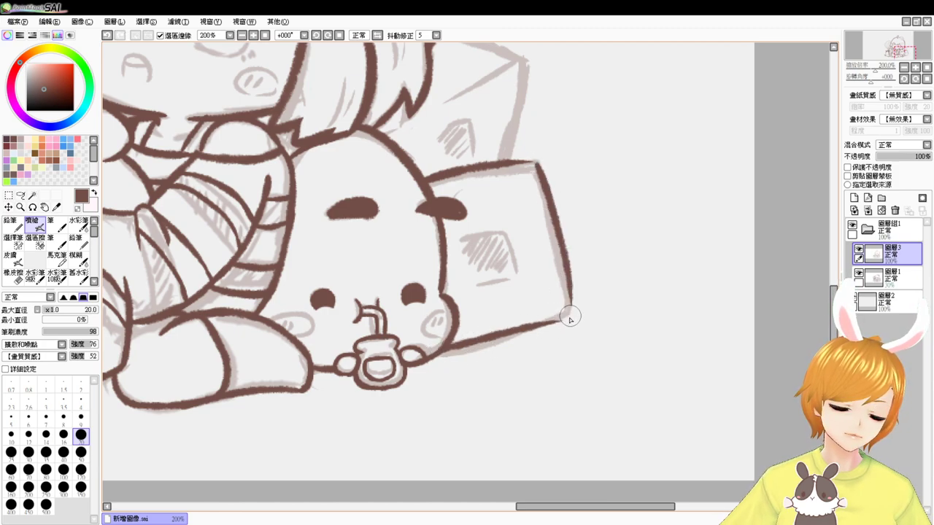
key(ctrl+z)
drag(442, 353, 575, 312)
key(ctrl+z)
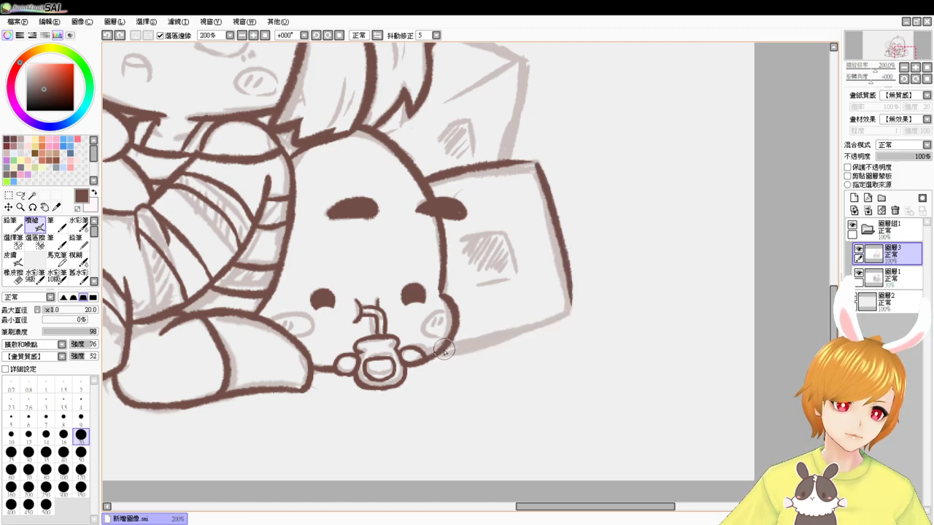
drag(441, 351, 584, 314)
key(ctrl+z)
drag(442, 352, 563, 318)
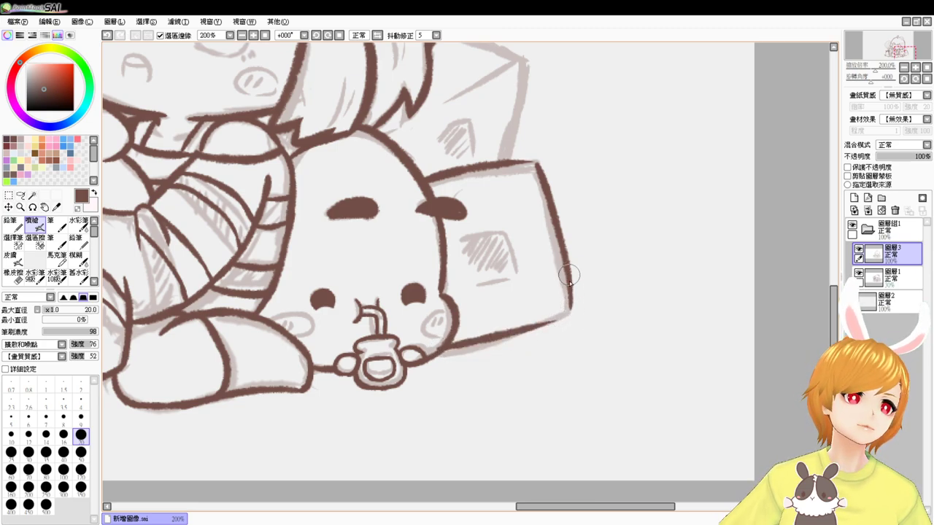
drag(571, 311, 531, 325)
key(ctrl+z)
key(ctrl+z)
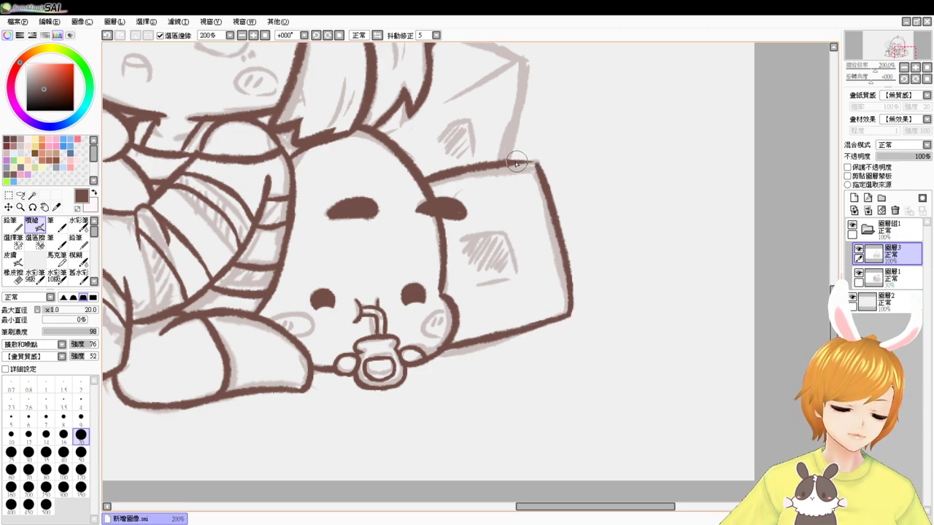
mouse_move(516, 162)
mouse_down()
mouse_move(538, 160)
mouse_move(538, 193)
mouse_up()
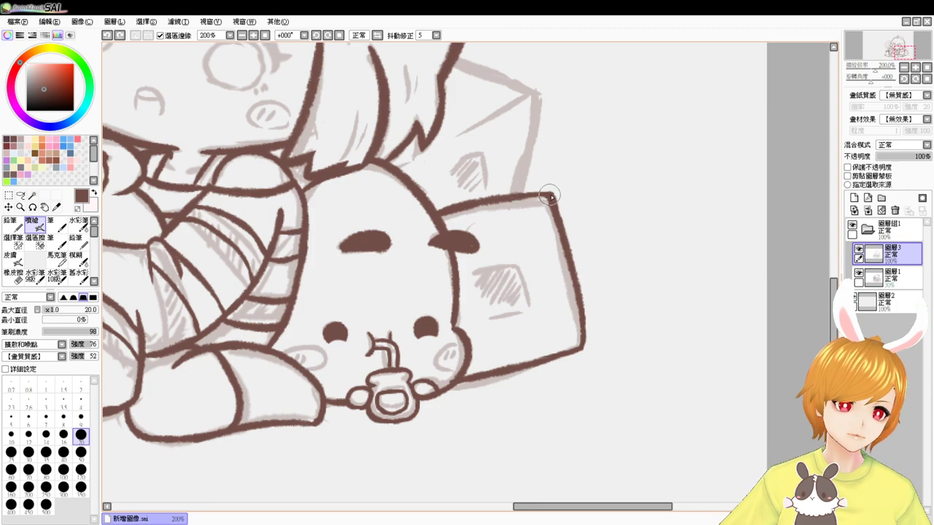
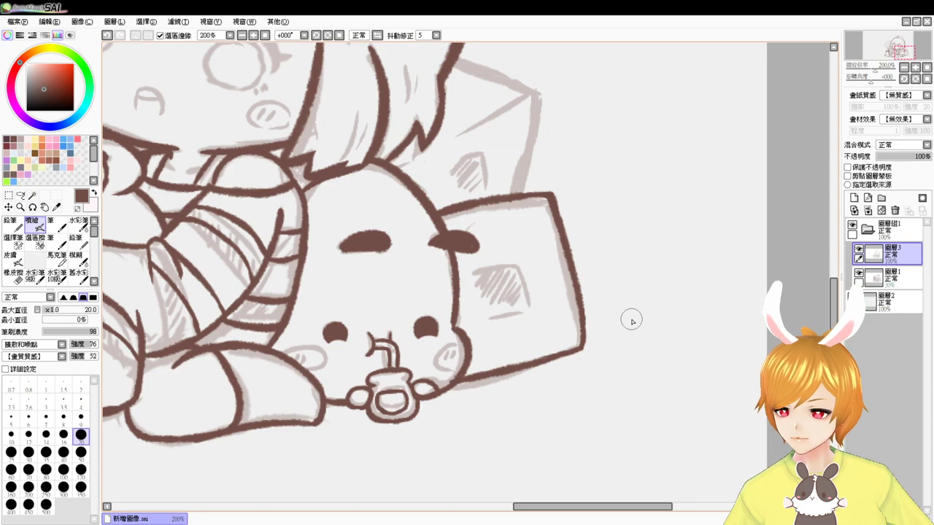
- Ink the upper box's sloping top edge from the girl's hair and its side edge down to the lower box
scroll(511, 350, up, 5)
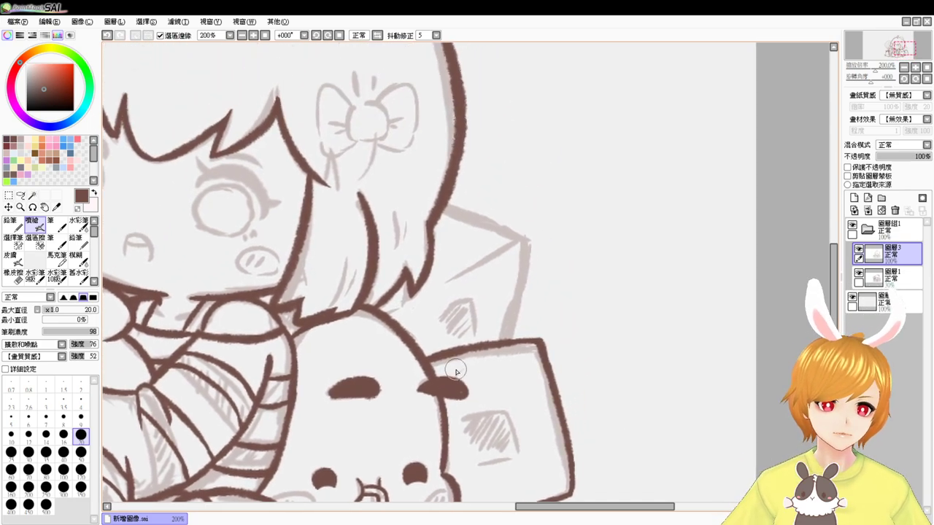
mouse_move(441, 206)
mouse_down()
mouse_move(535, 248)
mouse_move(524, 259)
mouse_move(513, 326)
mouse_up()
key(ctrl+z)
drag(524, 246, 510, 334)
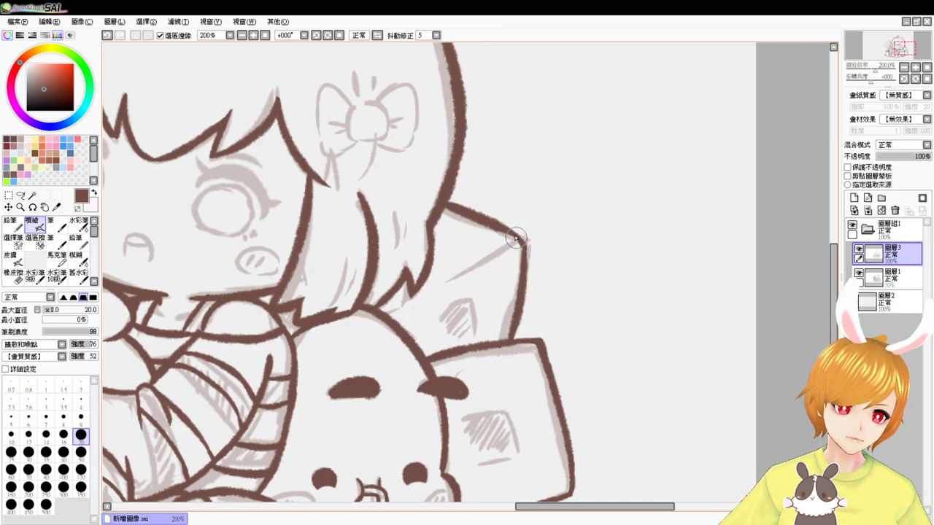
key(ctrl+z)
drag(507, 234, 526, 246)
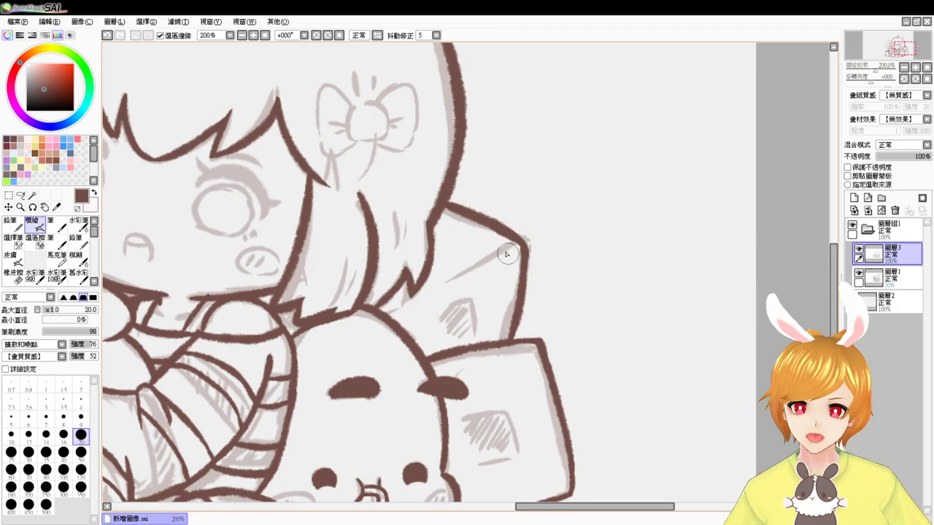
- Ink the tapered fold line running inward from the upper box's outer corner
drag(522, 246, 452, 279)
key(ctrl+z)
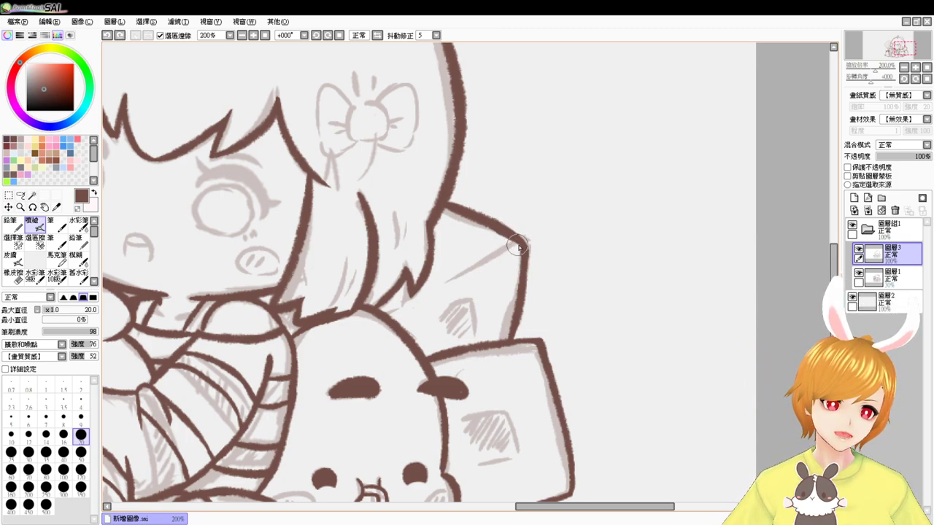
drag(522, 245, 451, 280)
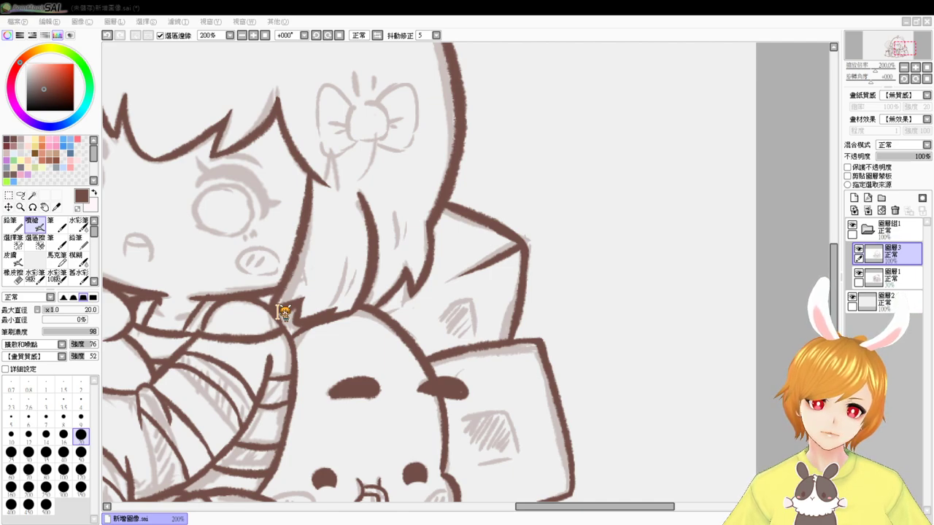
- Save the drawing under a new file name as a SAI file
click(518, 308)
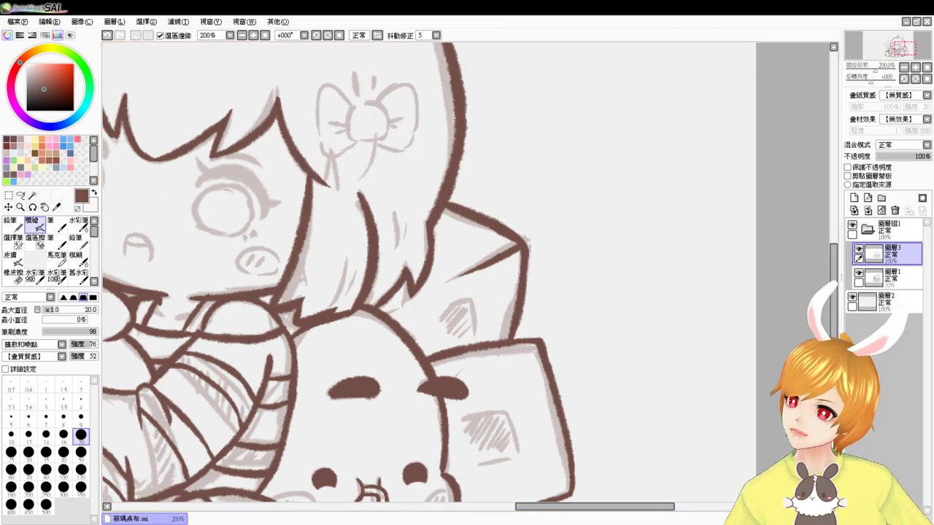
key(alt+Tab)
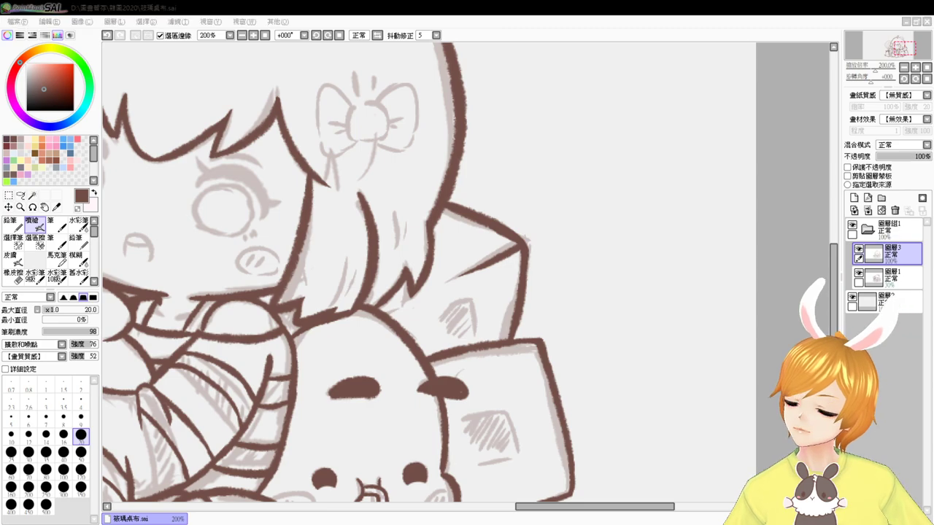
click(799, 293)
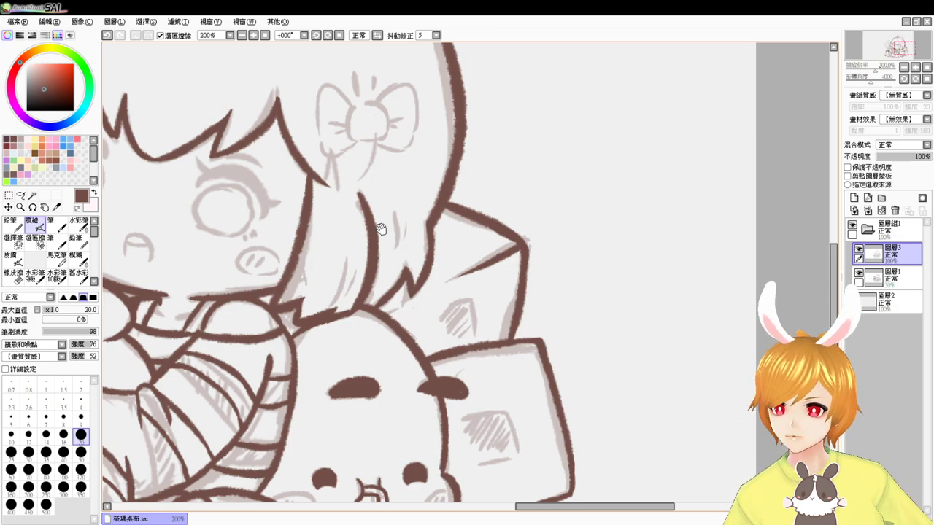
- Darken the small gap where the girl's hair strand meets the creature's head outline
drag(380, 229, 490, 367)
scroll(443, 310, up, 1)
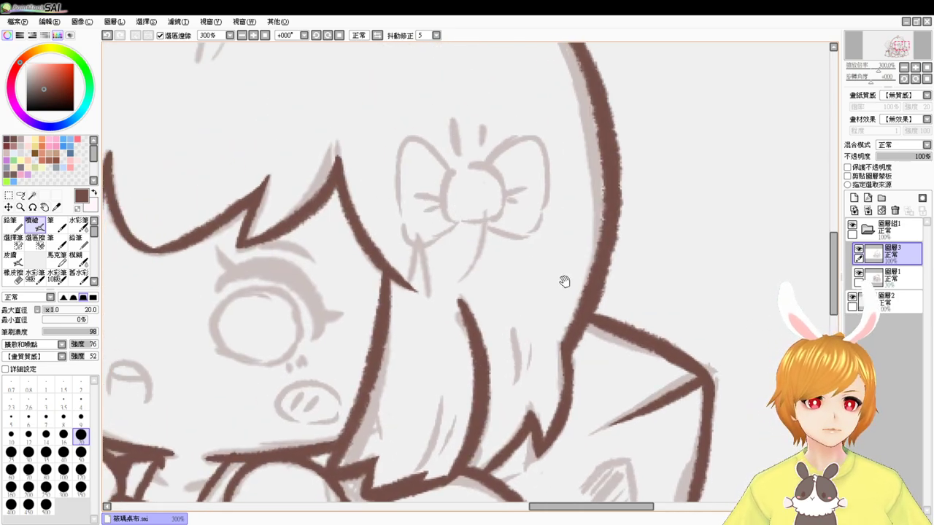
drag(564, 281, 445, 45)
drag(427, 257, 423, 233)
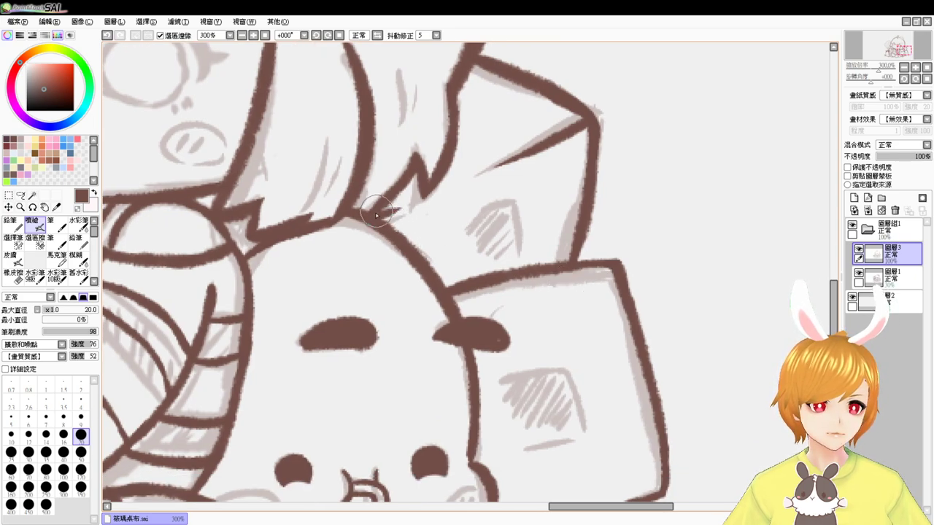
drag(371, 222, 467, 285)
drag(390, 264, 521, 304)
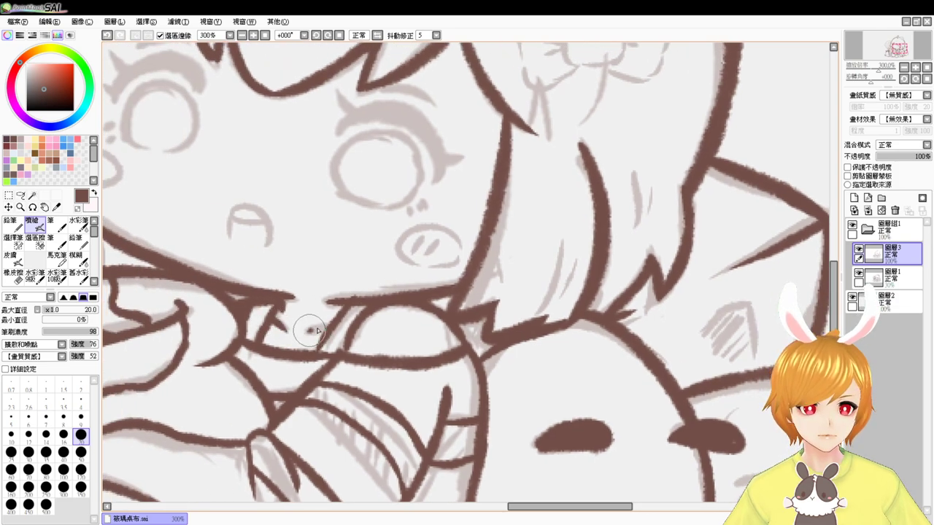
- Ink a thick curved upper lash line over the girl's eye farther from the hair bow
mouse_move(300, 323)
mouse_down()
mouse_move(317, 386)
mouse_move(336, 398)
mouse_move(368, 338)
mouse_up()
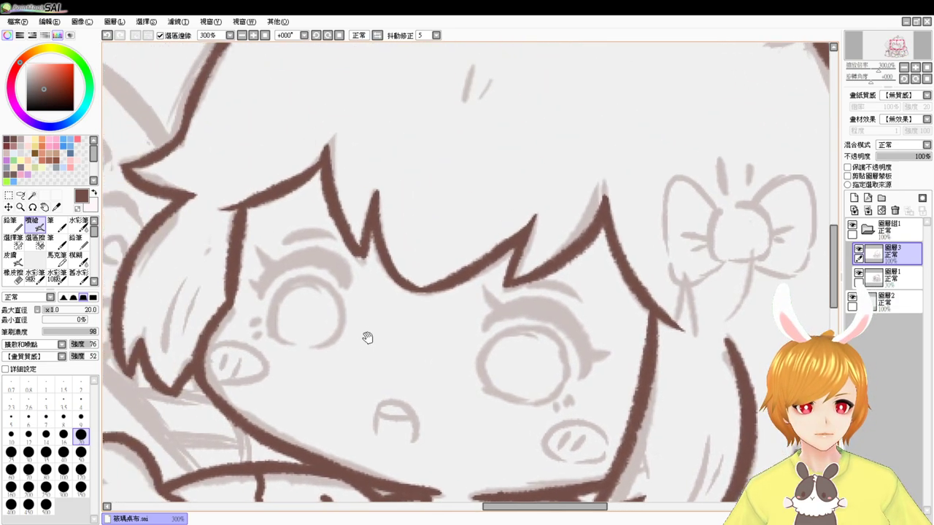
mouse_move(257, 286)
mouse_down()
mouse_move(334, 254)
mouse_move(353, 276)
mouse_up()
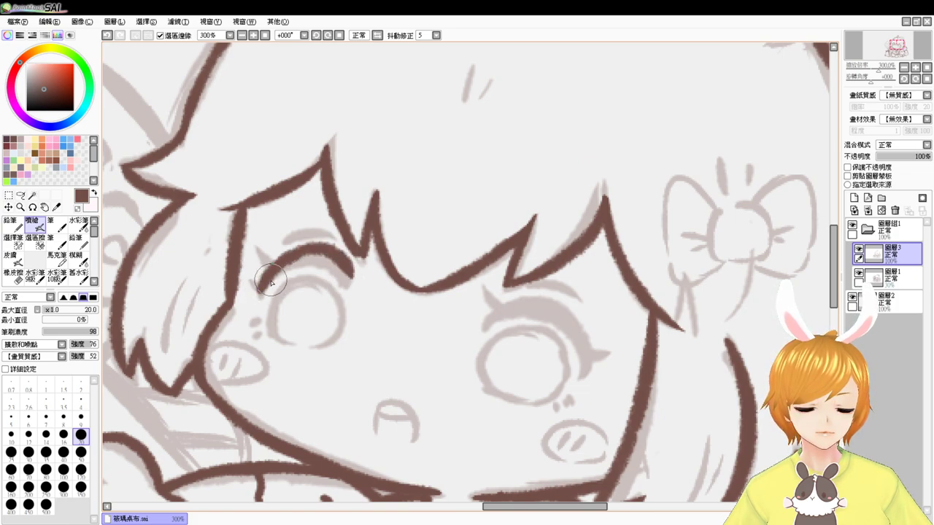
key(ctrl+z)
mouse_move(259, 293)
mouse_down()
mouse_move(292, 259)
mouse_move(336, 284)
mouse_up()
key(ctrl+z)
mouse_move(257, 293)
mouse_down()
mouse_move(333, 259)
mouse_move(338, 286)
mouse_move(262, 280)
mouse_move(322, 267)
mouse_move(345, 278)
mouse_up()
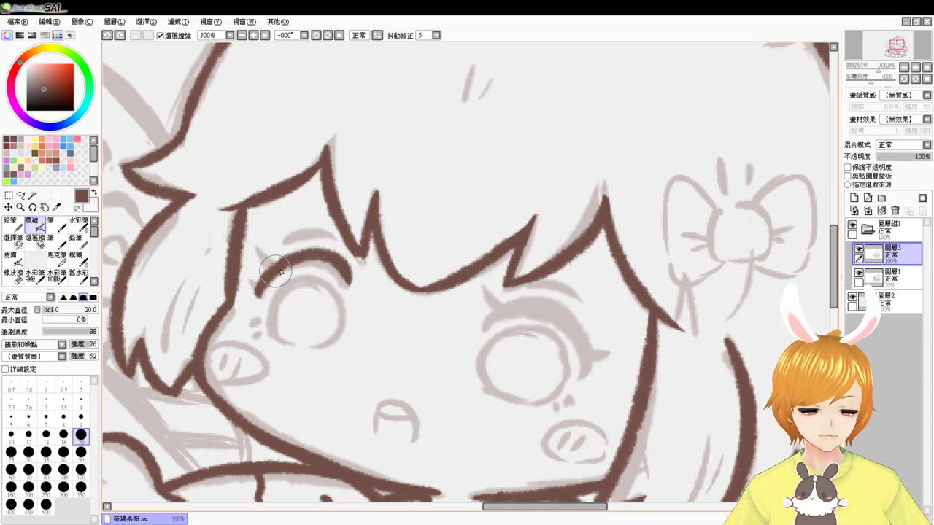
mouse_move(276, 271)
mouse_down()
mouse_move(343, 275)
mouse_move(311, 264)
mouse_move(326, 266)
mouse_move(340, 279)
mouse_move(333, 262)
mouse_move(360, 304)
mouse_move(332, 265)
mouse_move(345, 286)
mouse_up()
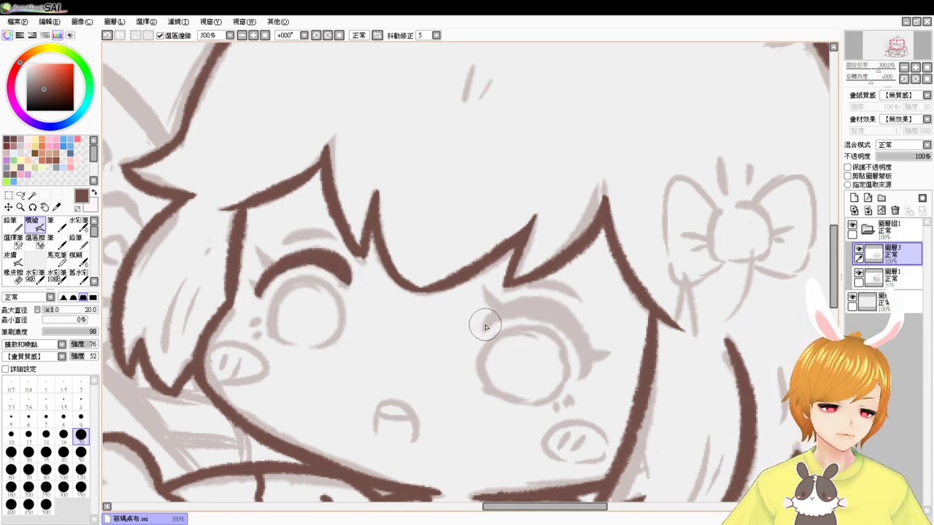
- Ink the thick upper lash line of the eye nearer the hair bow, with small flicks at its inner and outer ends
mouse_move(487, 326)
mouse_down()
mouse_move(548, 314)
mouse_move(581, 368)
mouse_up()
key(ctrl+z)
drag(491, 321, 586, 364)
key(ctrl+z)
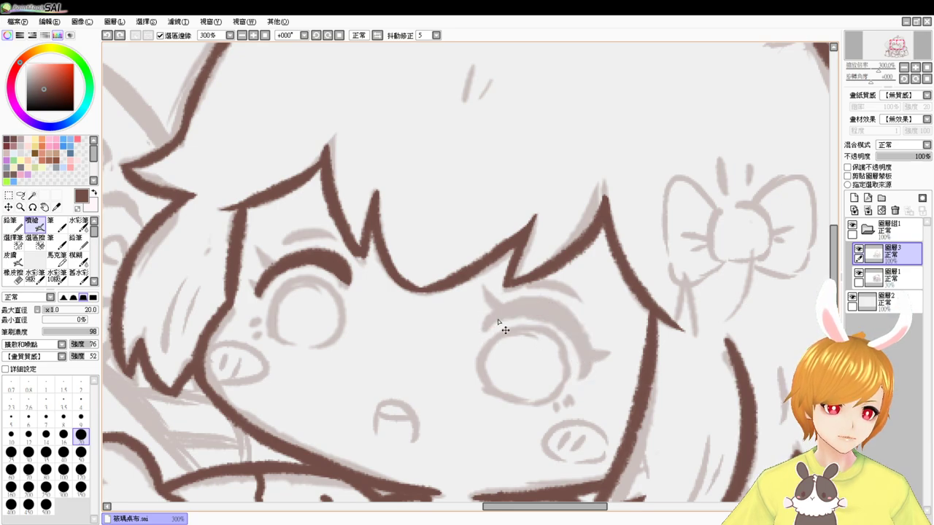
mouse_move(488, 326)
mouse_down()
mouse_move(497, 318)
mouse_move(582, 371)
mouse_up()
key(ctrl+z)
mouse_move(487, 326)
mouse_down()
mouse_move(582, 351)
mouse_move(581, 376)
mouse_move(530, 305)
mouse_move(583, 346)
mouse_up()
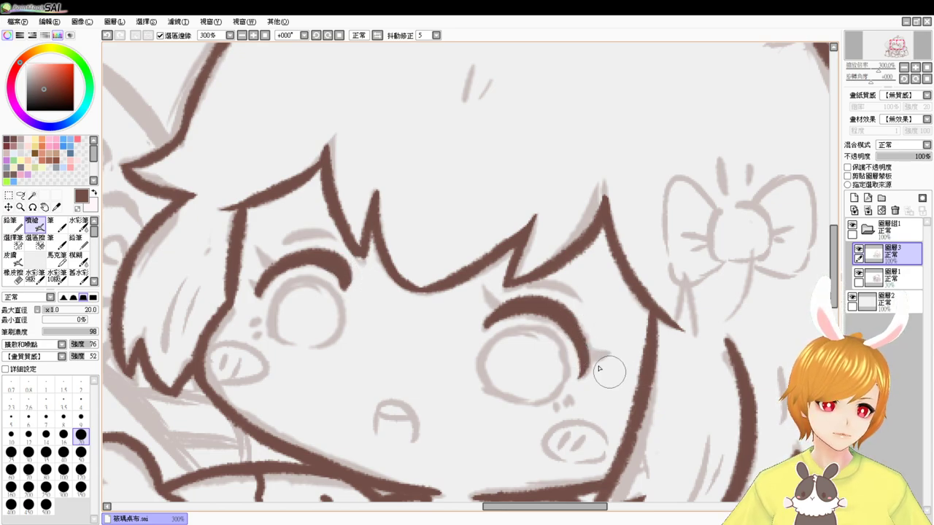
drag(585, 361, 605, 354)
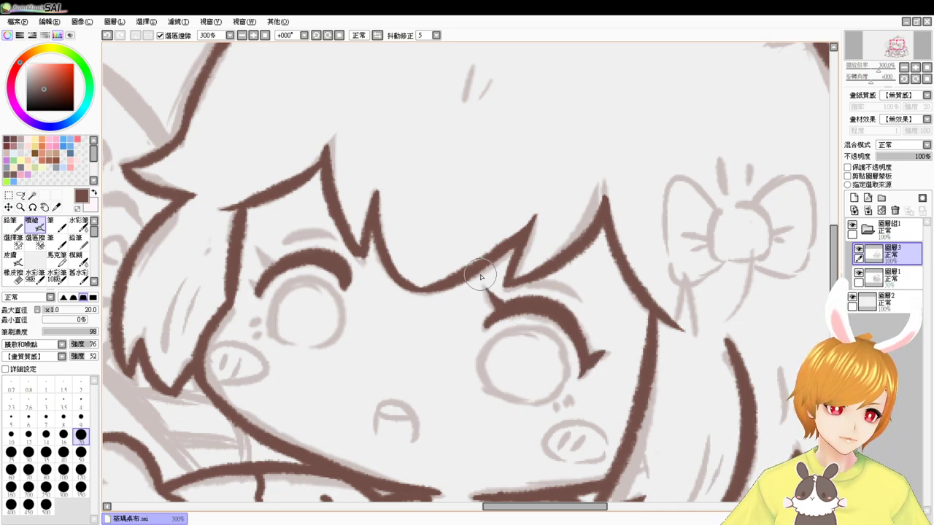
- Ink the thin curved line above the lashes of the eye nearer the hair bow
mouse_move(531, 281)
mouse_down()
mouse_move(559, 281)
mouse_move(587, 321)
mouse_move(559, 287)
mouse_move(587, 312)
mouse_up()
key(ctrl+z)
key(ctrl+z)
drag(534, 279, 593, 316)
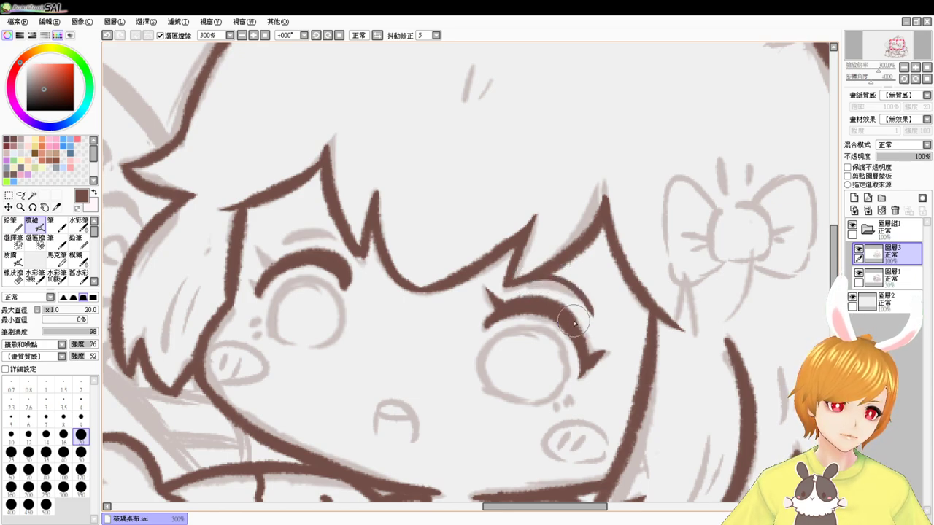
- Ink the thin curved line above the lashes of the girl's eye farther from the hair bow
drag(284, 242, 338, 241)
key(ctrl+z)
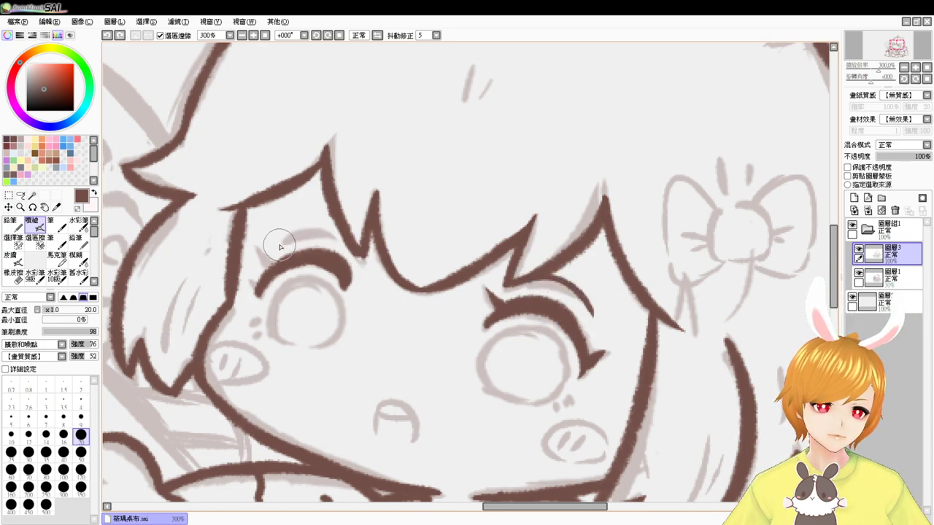
mouse_move(281, 243)
mouse_down()
mouse_move(317, 233)
mouse_move(348, 246)
mouse_up()
- Add a small pointed lash flick at the outer end of the upper lash line farther from the hair bow
drag(276, 265, 263, 234)
key(ctrl+z)
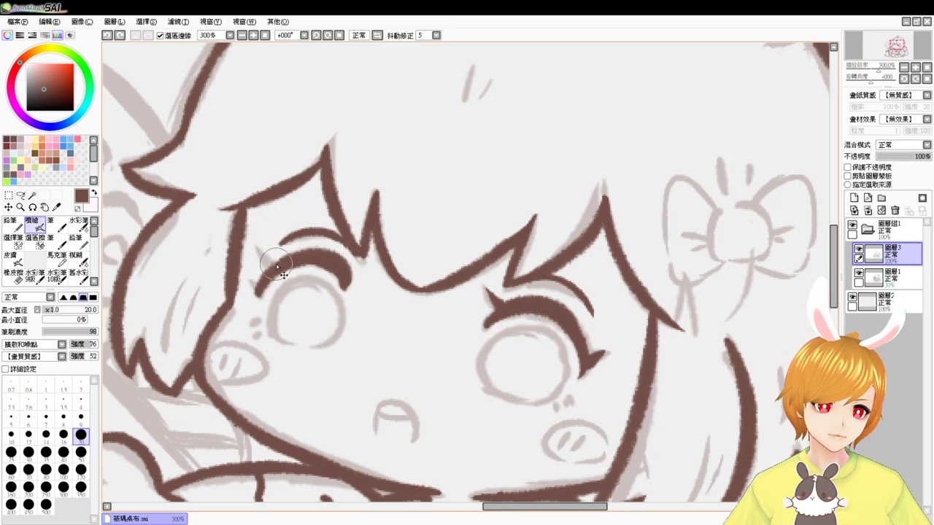
mouse_move(277, 266)
mouse_down()
mouse_move(259, 239)
mouse_move(259, 293)
mouse_move(241, 294)
mouse_move(250, 277)
mouse_up()
key(ctrl+z)
key(ctrl+z)
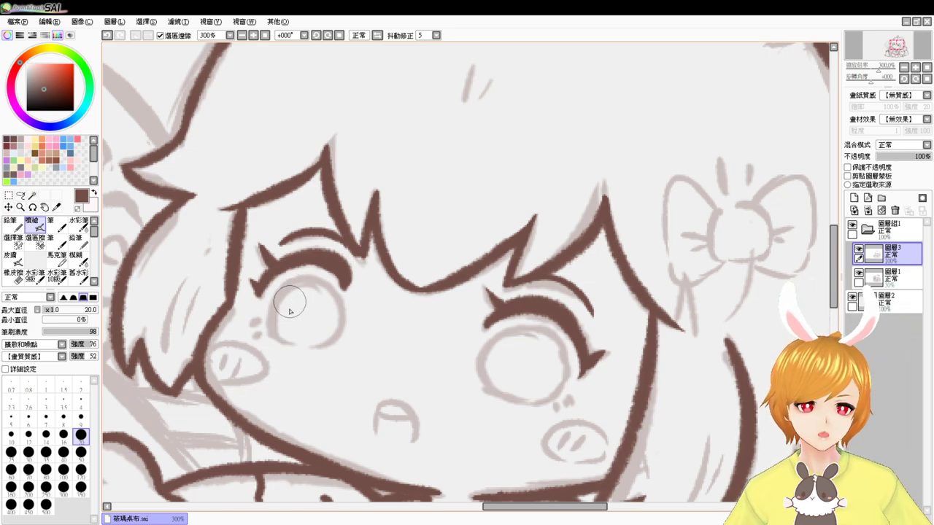
- Ink the upper arc and both sides of the round iris outline in the eye farther from the hair bow
mouse_move(280, 340)
mouse_down()
mouse_move(276, 295)
mouse_move(321, 281)
mouse_move(339, 311)
mouse_move(323, 327)
mouse_up()
key(ctrl+z)
drag(311, 279, 341, 321)
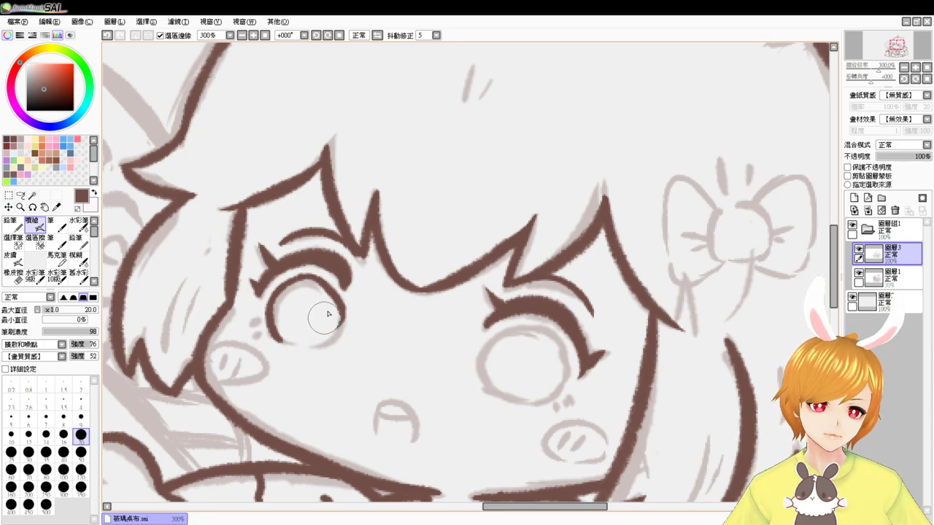
key(ctrl+z)
mouse_move(317, 278)
mouse_down()
mouse_move(342, 306)
mouse_move(319, 344)
mouse_move(344, 317)
mouse_move(309, 341)
mouse_up()
key(ctrl+z)
key(ctrl+z)
drag(345, 298, 308, 337)
key(ctrl+z)
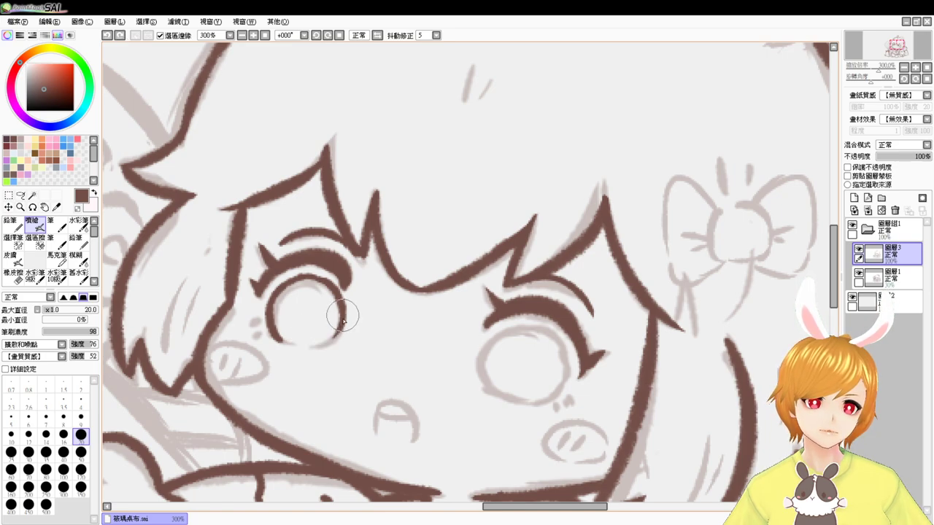
mouse_move(343, 300)
mouse_down()
mouse_move(308, 341)
mouse_move(271, 327)
mouse_move(318, 350)
mouse_up()
key(ctrl+z)
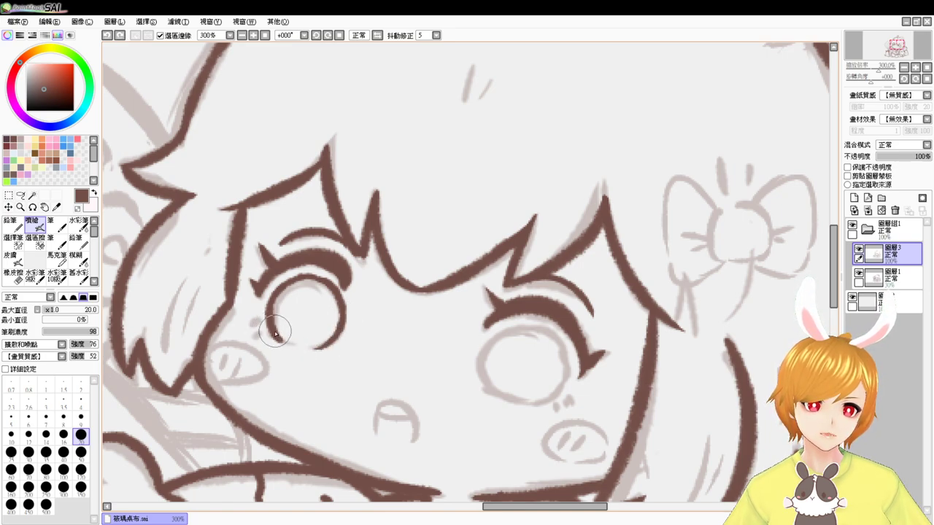
- Close the bottom of the iris outline in the eye farther from the hair bow
drag(275, 330, 318, 351)
mouse_move(287, 344)
mouse_down()
mouse_move(317, 351)
mouse_move(334, 340)
mouse_up()
key(ctrl+z)
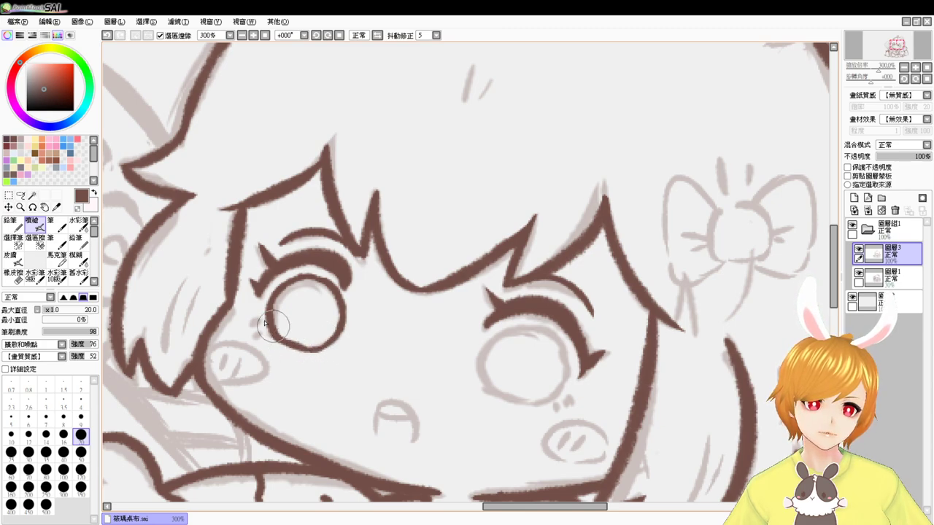
- Add two small lower-lash dabs beside the outer side of the eye farther from the hair bow
mouse_move(251, 322)
mouse_down()
mouse_move(261, 331)
mouse_move(251, 323)
mouse_up()
key(ctrl+z)
key(ctrl+z)
key(ctrl+z)
key(ctrl+z)
key(ctrl+z)
click(253, 322)
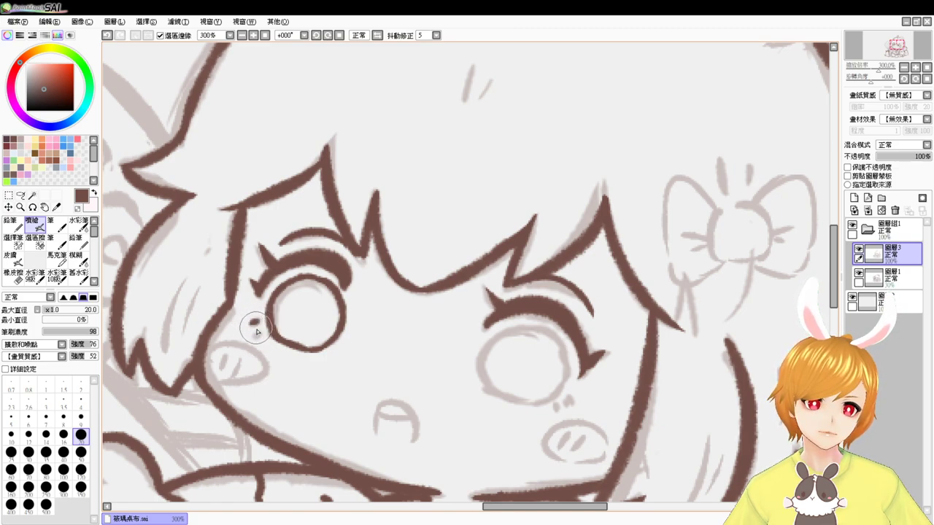
click(257, 331)
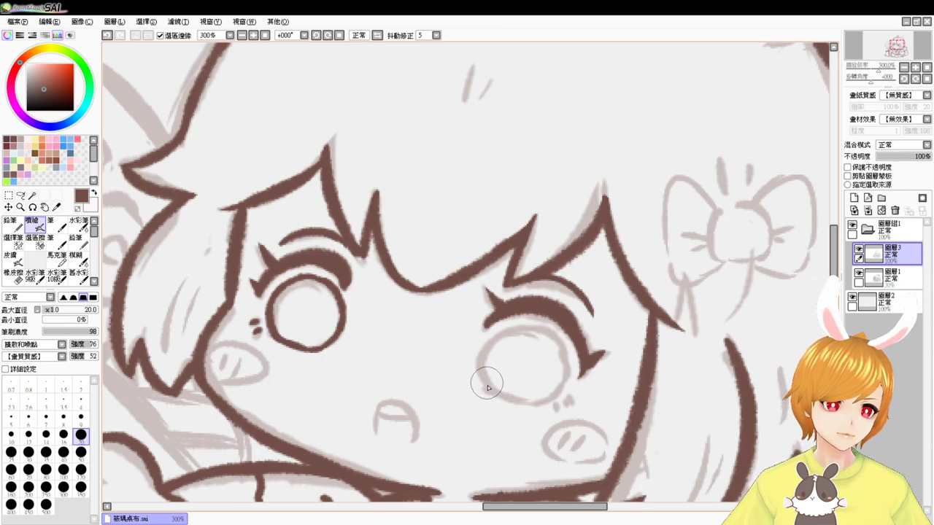
- Ink the full iris circle of the eye nearer the hair bow and two small lower-lash dabs at its outer side
mouse_move(489, 387)
mouse_down()
mouse_move(501, 336)
mouse_move(550, 372)
mouse_up()
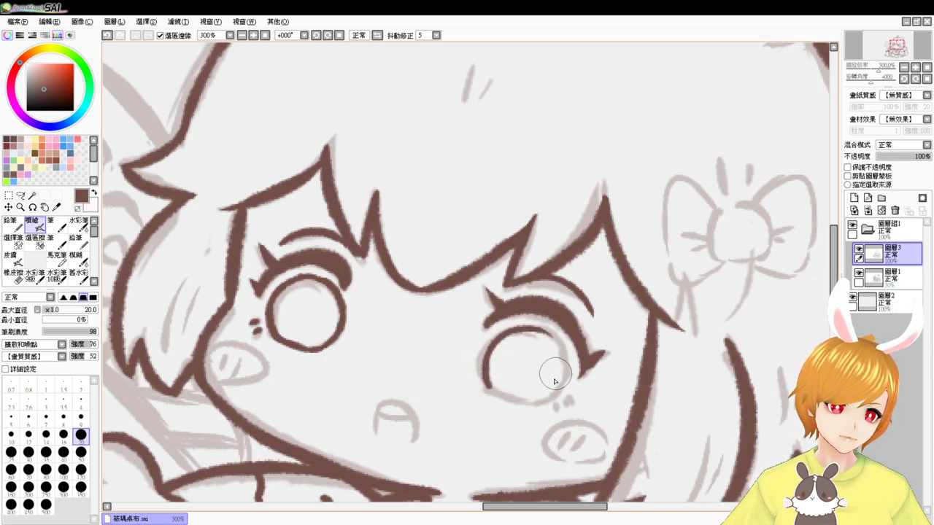
drag(540, 321, 550, 386)
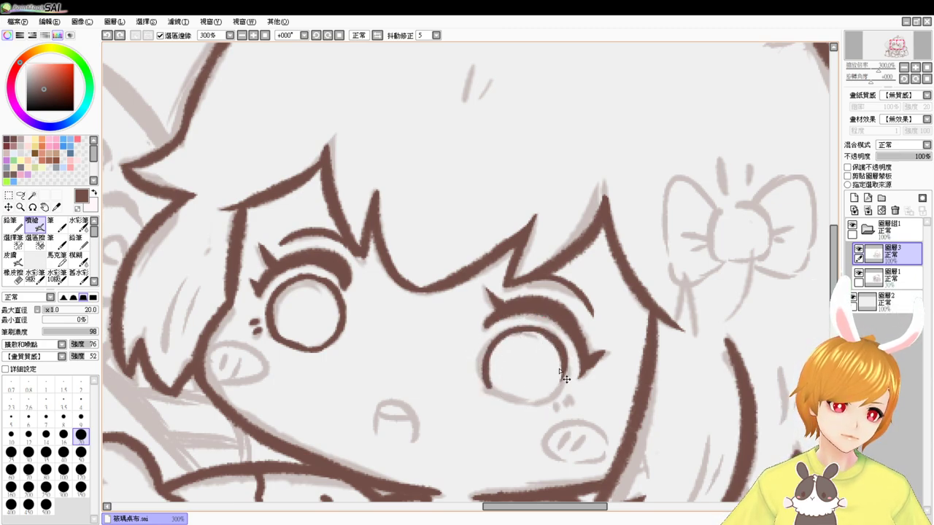
drag(563, 366, 540, 399)
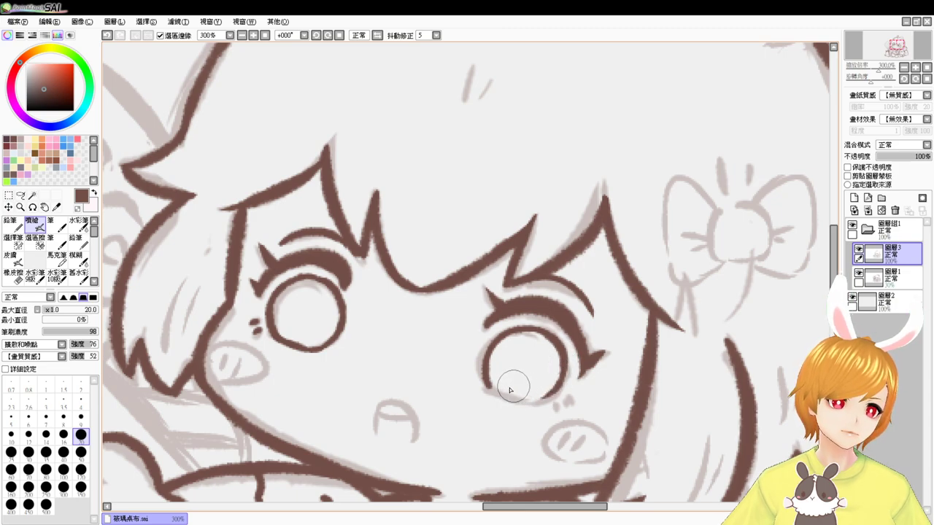
mouse_move(489, 384)
mouse_down()
mouse_move(543, 402)
mouse_move(518, 397)
mouse_move(561, 405)
mouse_up()
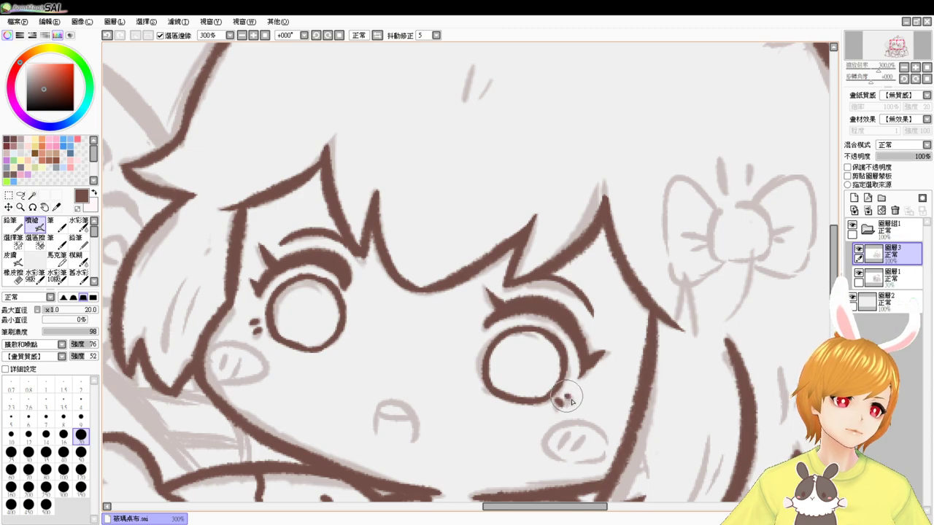
click(569, 399)
- Ink the girl's open mouth as a small arch with a curved line across its inside
drag(538, 460, 539, 416)
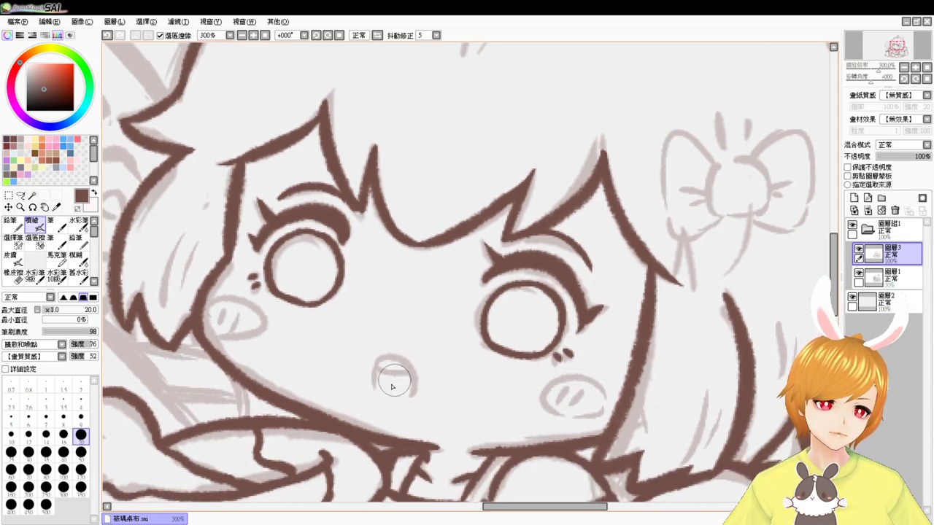
mouse_move(378, 360)
mouse_down()
mouse_move(378, 386)
mouse_move(417, 397)
mouse_up()
key(ctrl+z)
key(ctrl+z)
mouse_move(377, 362)
mouse_down()
mouse_move(386, 356)
mouse_move(418, 396)
mouse_move(387, 356)
mouse_move(407, 396)
mouse_move(394, 357)
mouse_move(418, 395)
mouse_up()
key(ctrl+z)
key(ctrl+z)
key(ctrl+z)
key(ctrl+z)
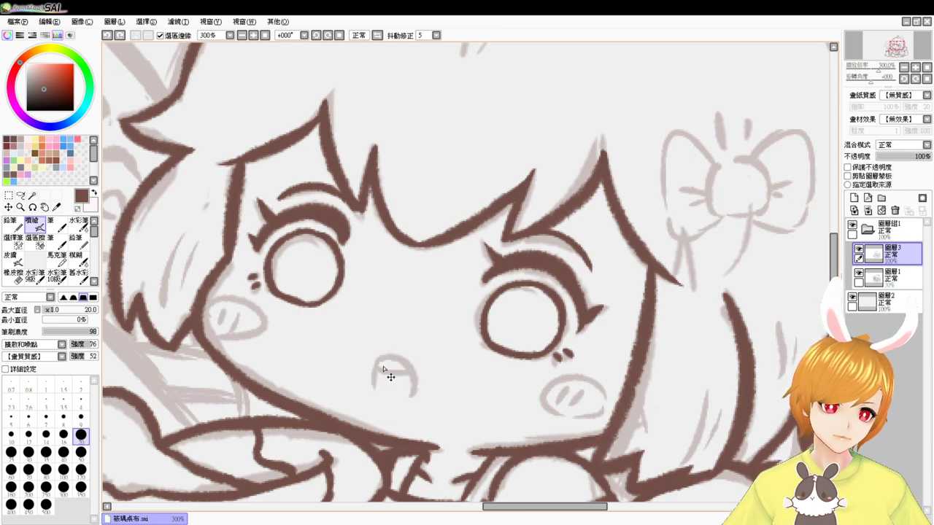
drag(375, 365, 413, 396)
mouse_move(379, 363)
mouse_down()
mouse_move(412, 371)
mouse_move(389, 376)
mouse_move(404, 401)
mouse_up()
key(ctrl+z)
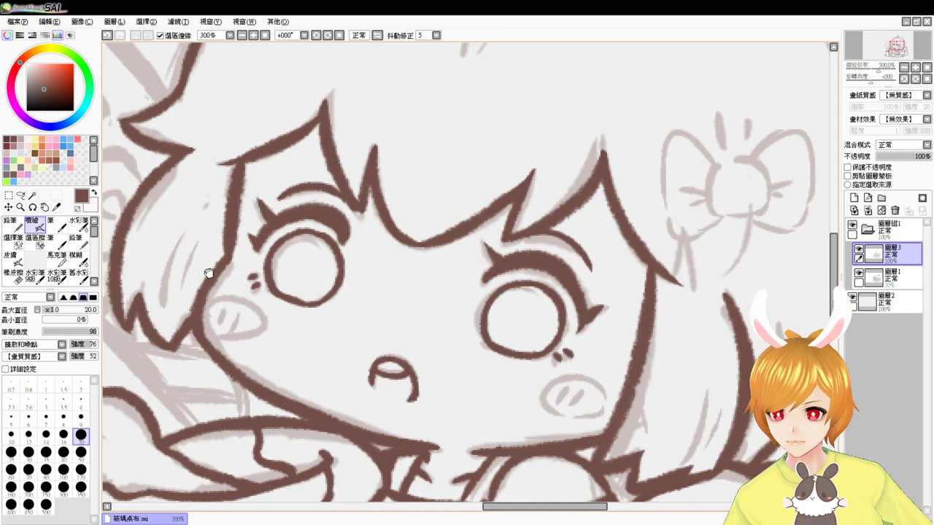
- Ink the straight edge of the "86" sign from its outermost corner down to its lowest corner
drag(208, 273, 303, 300)
drag(216, 308, 298, 316)
drag(175, 320, 307, 314)
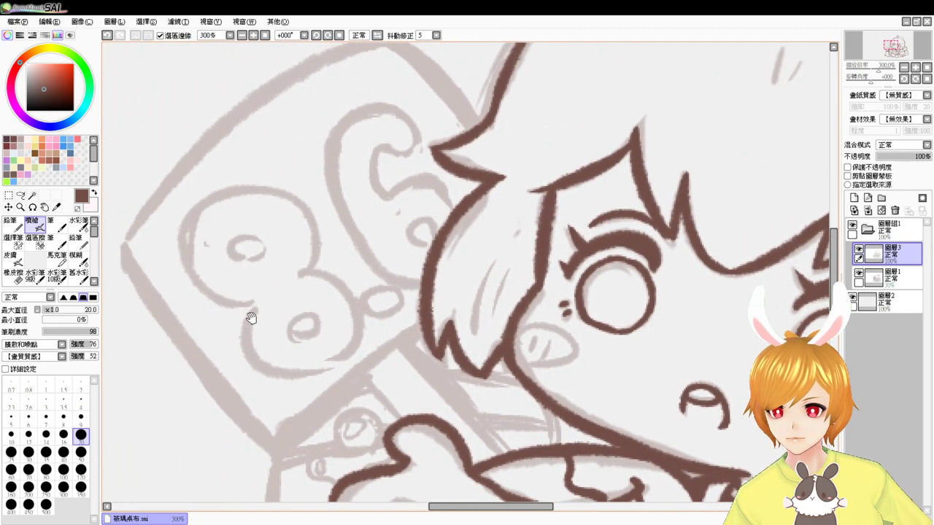
scroll(250, 318, left, 1)
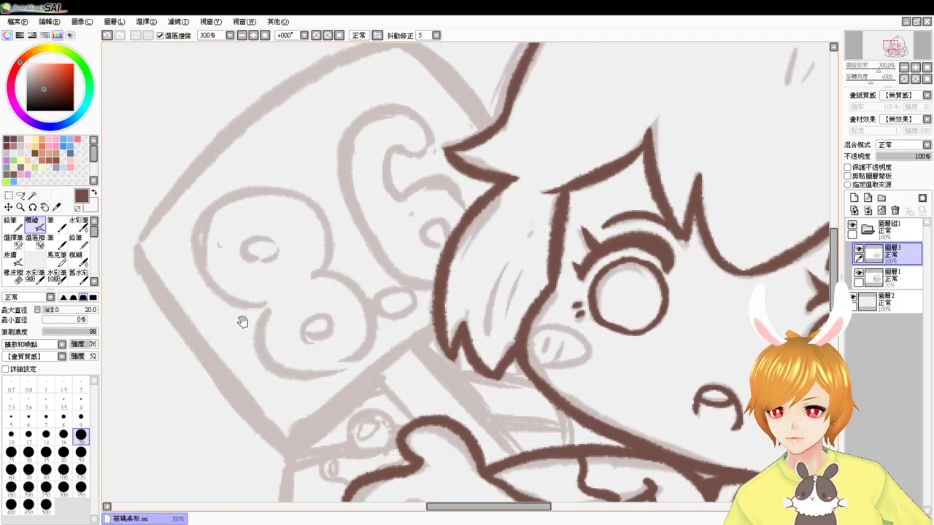
drag(320, 294, 345, 232)
click(244, 35)
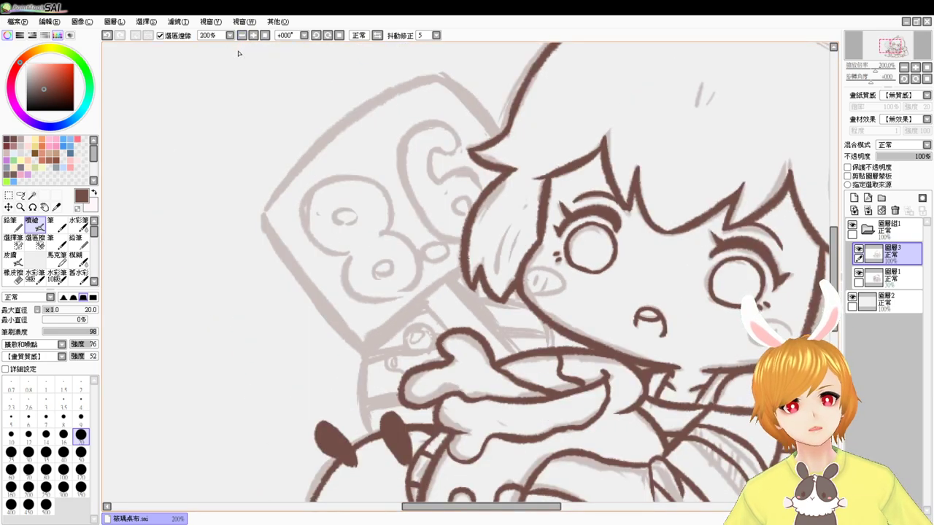
drag(482, 242, 447, 261)
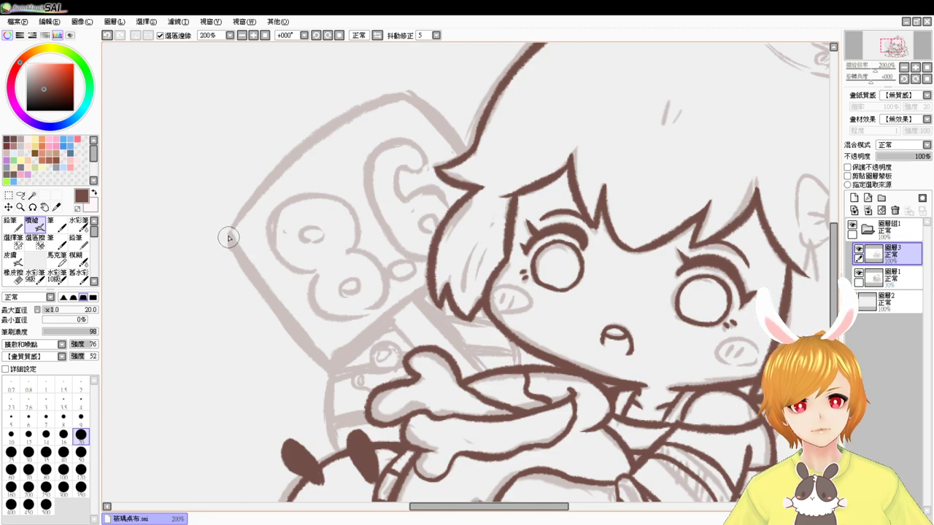
drag(228, 238, 286, 321)
key(ctrl+z)
drag(229, 237, 313, 343)
key(ctrl+z)
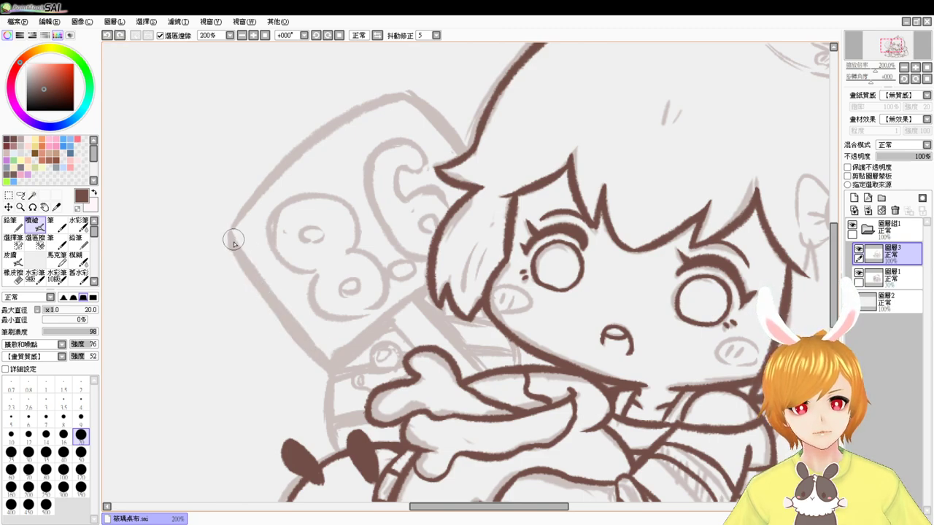
mouse_move(232, 238)
mouse_down()
mouse_move(307, 350)
mouse_move(302, 335)
mouse_move(329, 364)
mouse_move(432, 285)
mouse_up()
key(ctrl+z)
key(ctrl+z)
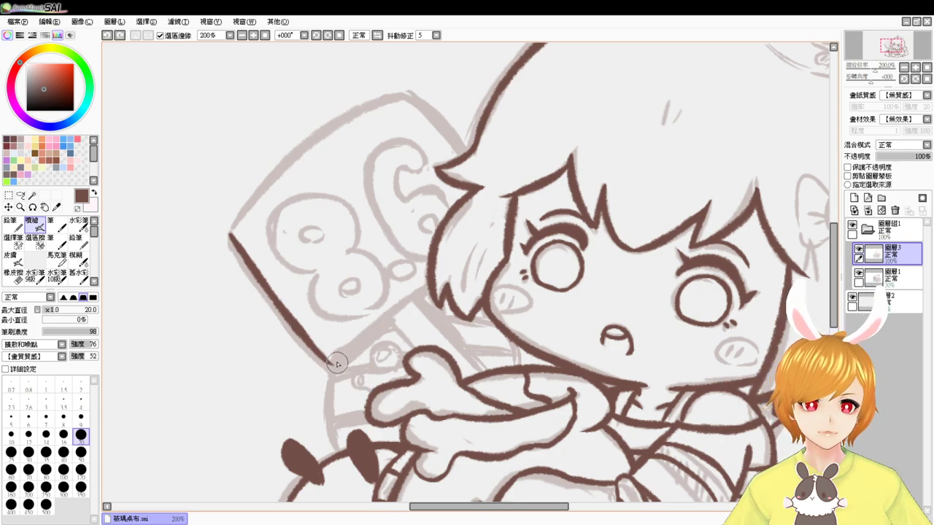
- Ink the sign's lower edge from its lowest corner up to the girl's hair and tidy that corner
drag(328, 363, 425, 302)
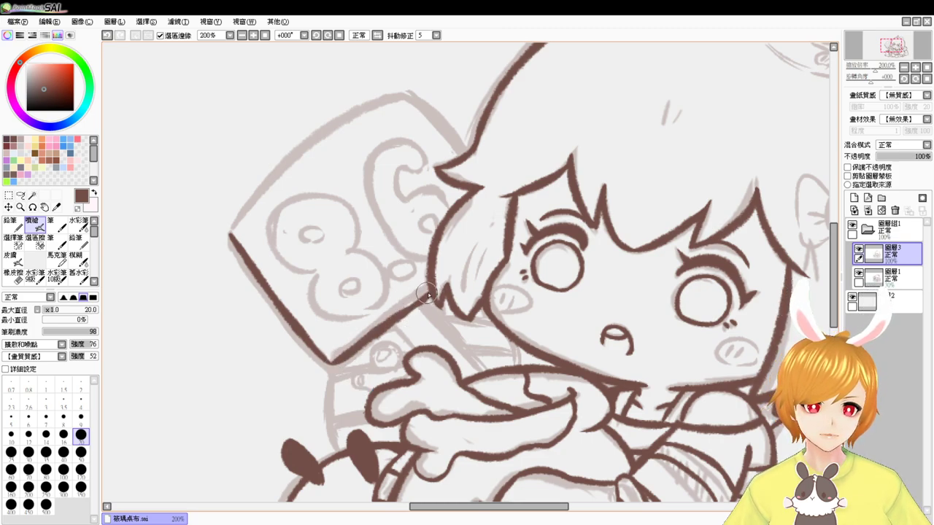
key(ctrl+z)
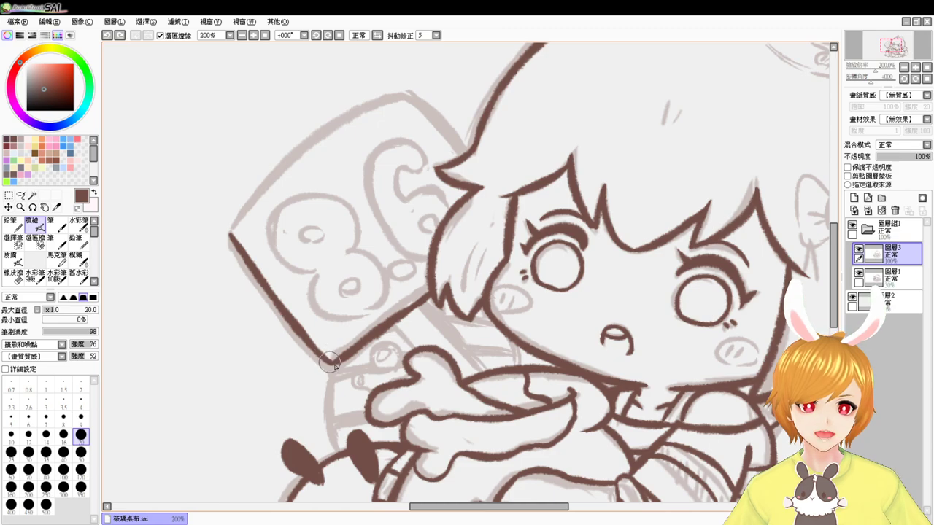
drag(330, 363, 331, 366)
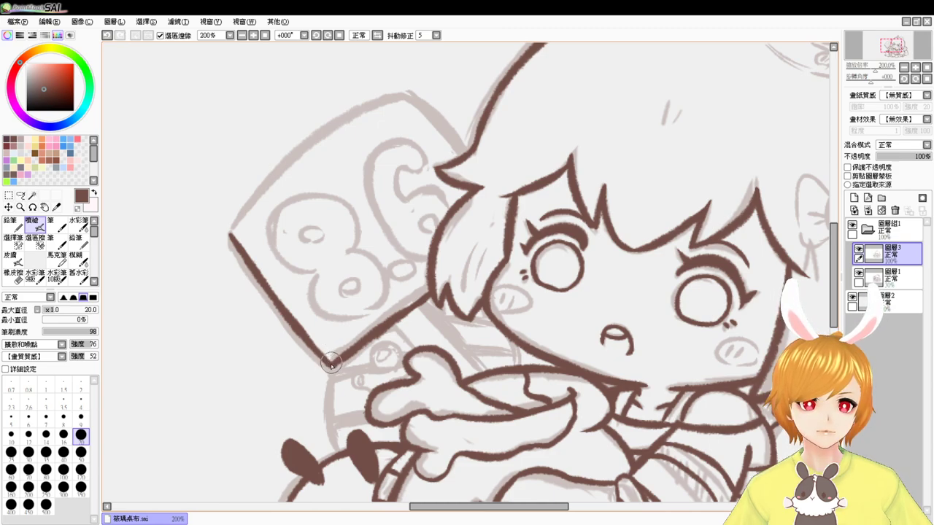
- Ink the sign's long upper edge from its outermost corner to its top corner and join it at the outermost corner
mouse_move(232, 229)
mouse_down()
mouse_move(263, 194)
mouse_move(423, 106)
mouse_up()
key(ctrl+z)
mouse_move(235, 227)
mouse_down()
mouse_move(390, 110)
mouse_move(423, 106)
mouse_up()
key(ctrl+z)
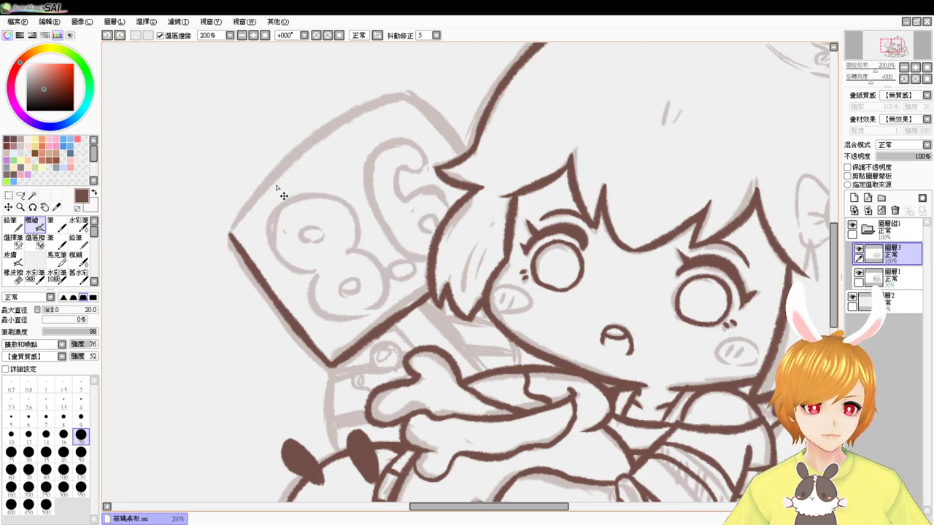
drag(230, 227, 405, 93)
key(ctrl+z)
drag(230, 229, 406, 94)
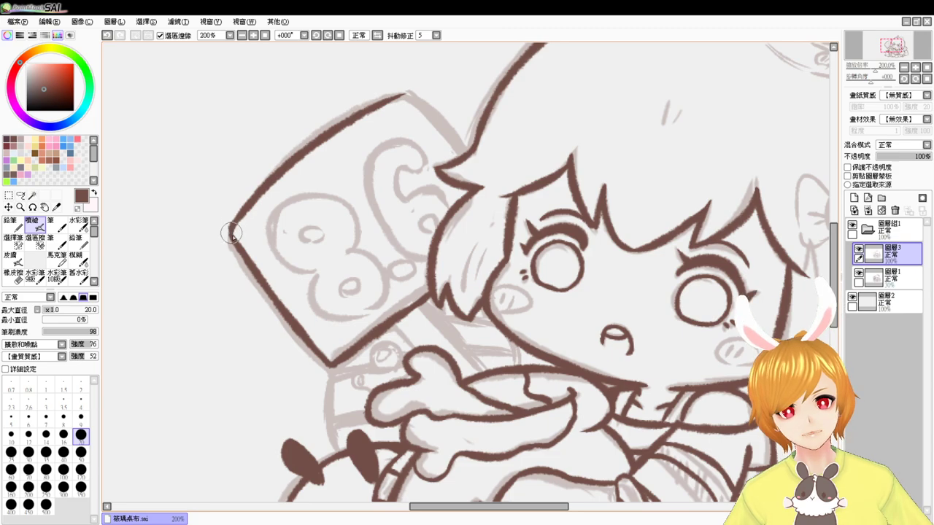
key(ctrl+z)
drag(233, 227, 233, 235)
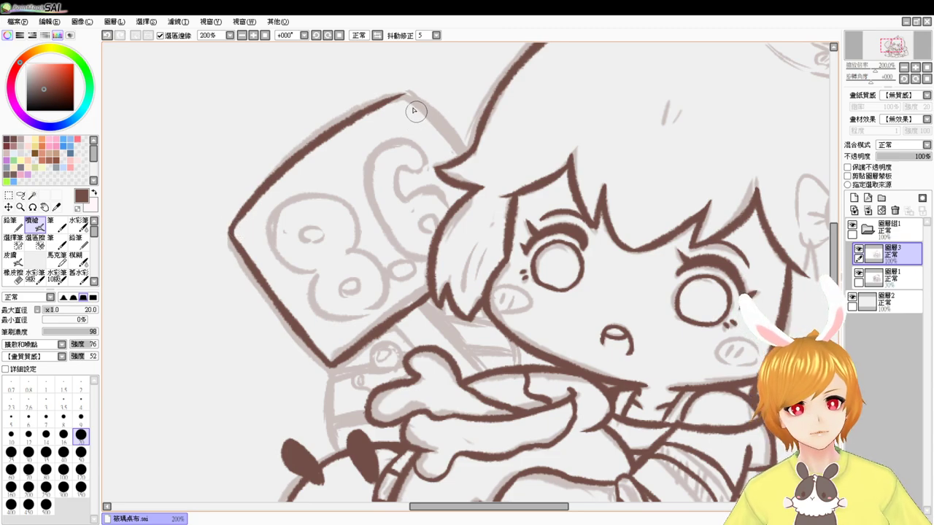
key(ctrl+z)
- Ink the sign's short edge from its top corner down to the girl's hair outline
mouse_move(384, 101)
mouse_down()
mouse_move(410, 96)
mouse_move(400, 97)
mouse_move(452, 142)
mouse_up()
drag(418, 101, 446, 133)
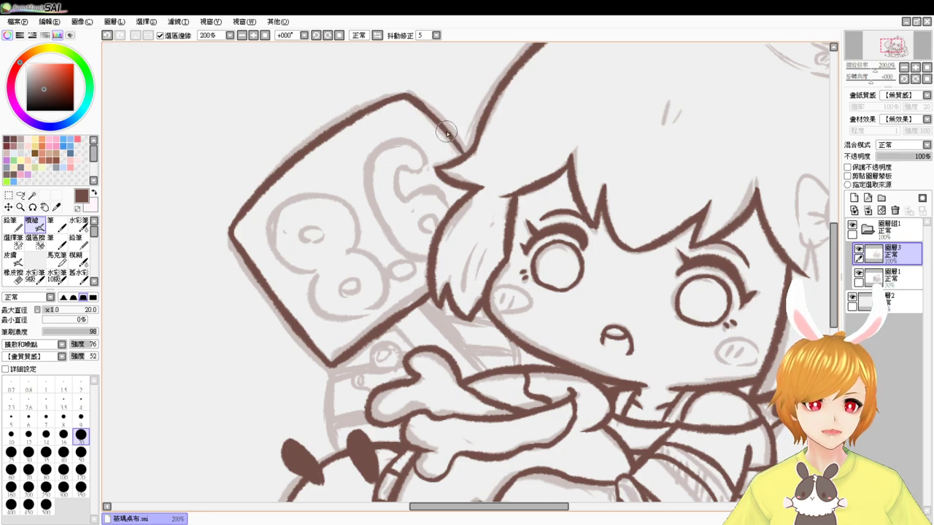
drag(412, 95, 458, 141)
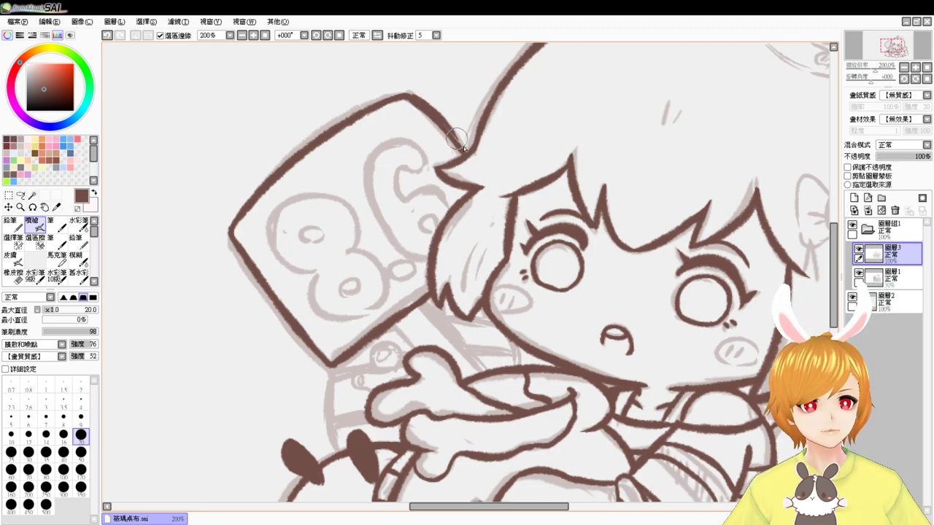
key(ctrl+z)
drag(411, 96, 460, 148)
key(ctrl+z)
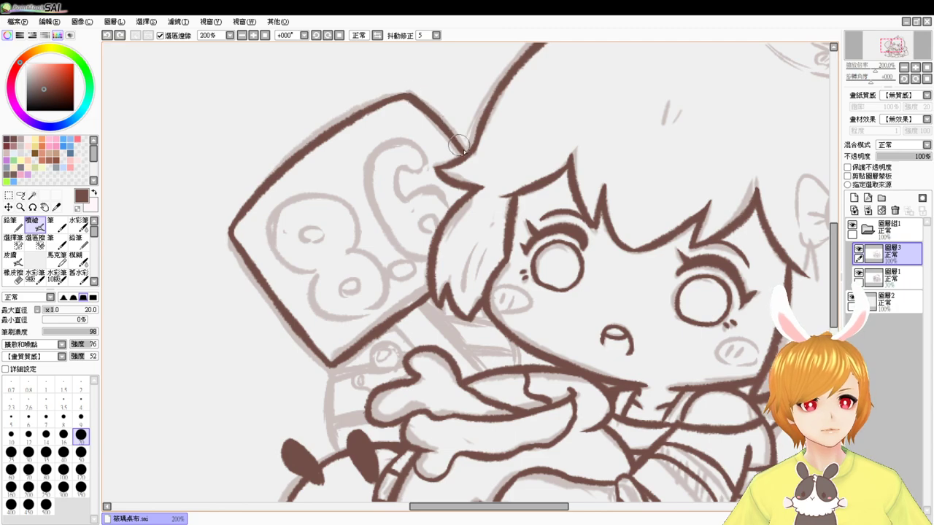
drag(437, 117, 451, 138)
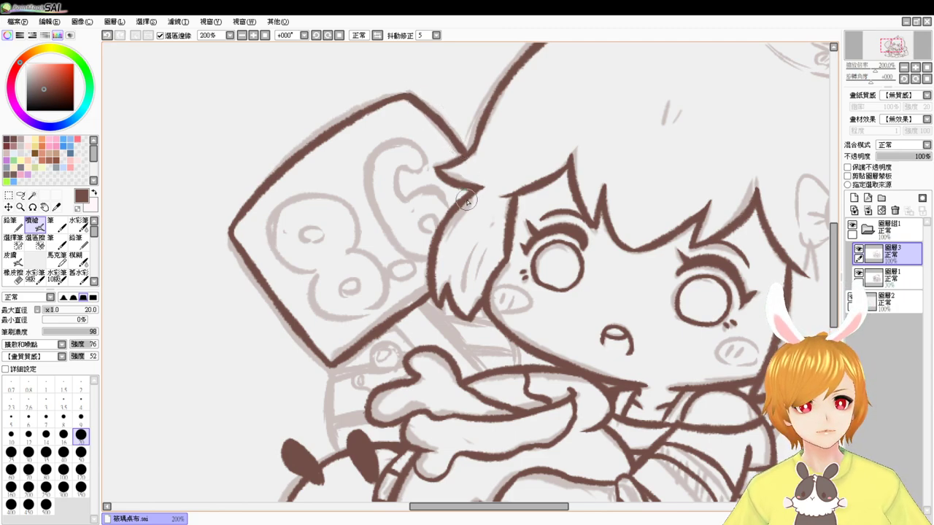
- Ink one side of the signpost from the sign's lower edge down to the bone shape
scroll(456, 342, up, 1)
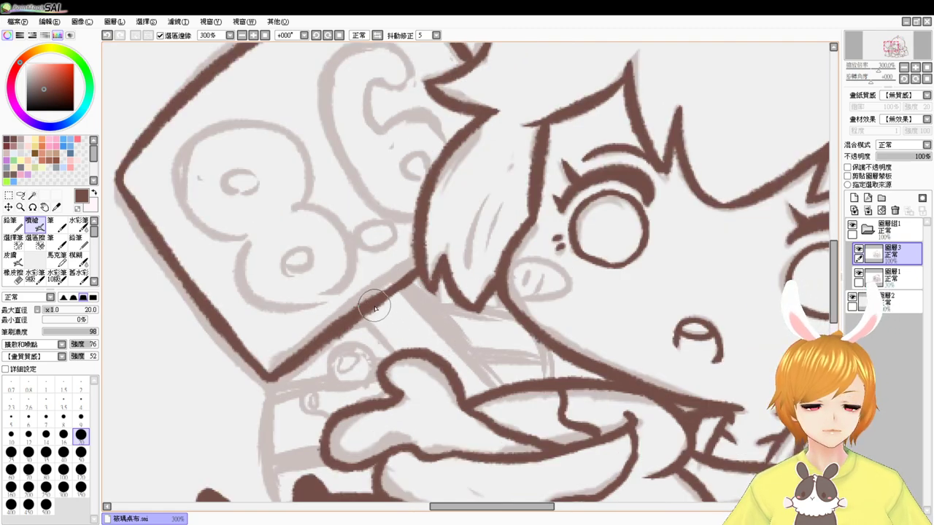
key(ctrl+z)
mouse_move(375, 309)
mouse_down()
mouse_move(408, 347)
mouse_move(390, 331)
mouse_move(402, 342)
mouse_up()
key(ctrl+z)
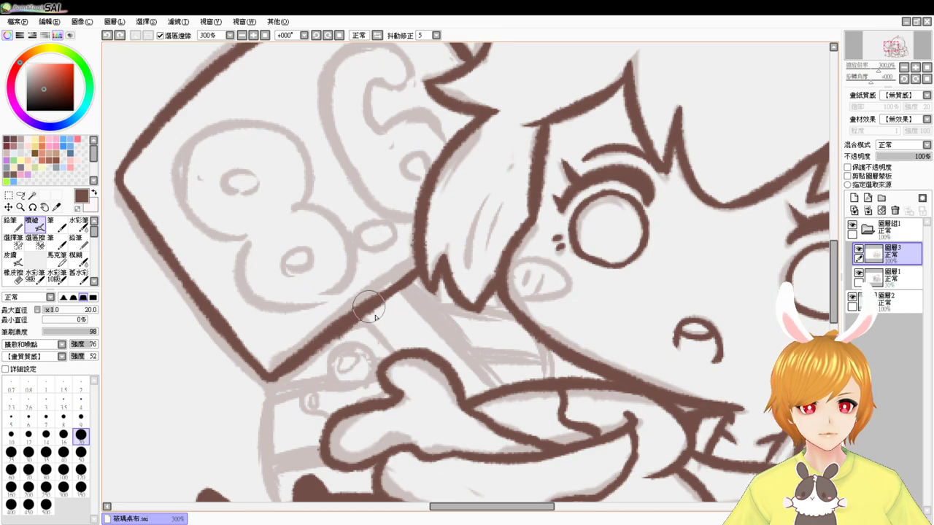
drag(371, 308, 404, 345)
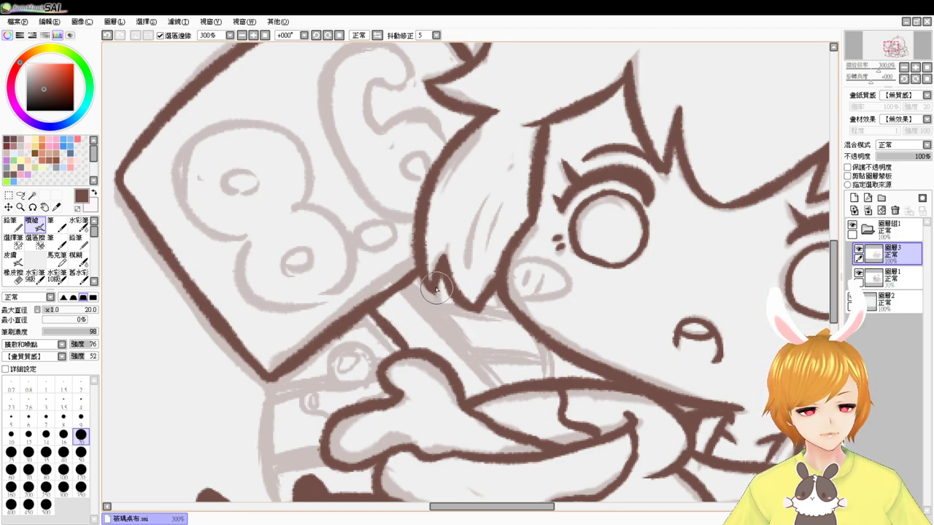
- Ink the other side of the signpost from the girl's hair tip down to the outline beside the bone
drag(436, 276, 498, 379)
drag(486, 348, 513, 383)
drag(436, 277, 499, 374)
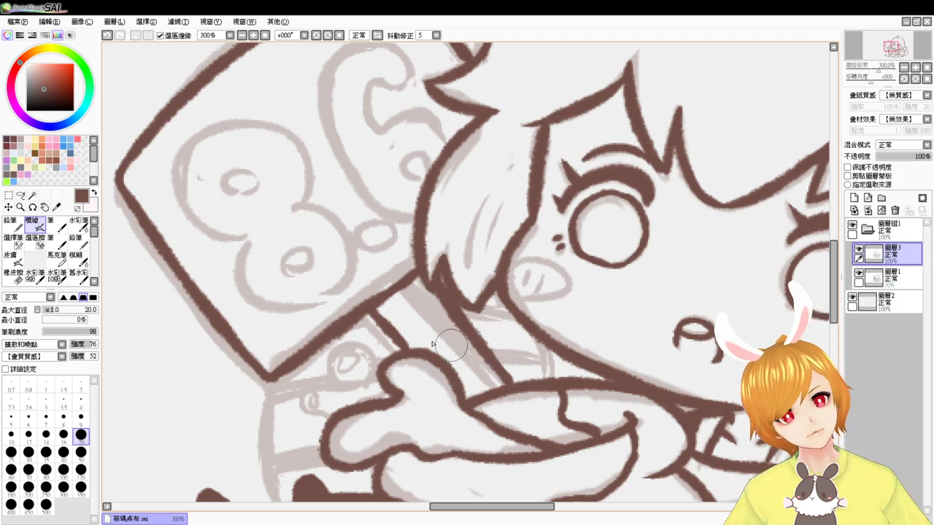
- Ink the outer side of the container behind the bone, from the sign's lowest corner down to the round creature
mouse_move(363, 340)
mouse_down()
mouse_move(425, 377)
mouse_move(424, 333)
mouse_up()
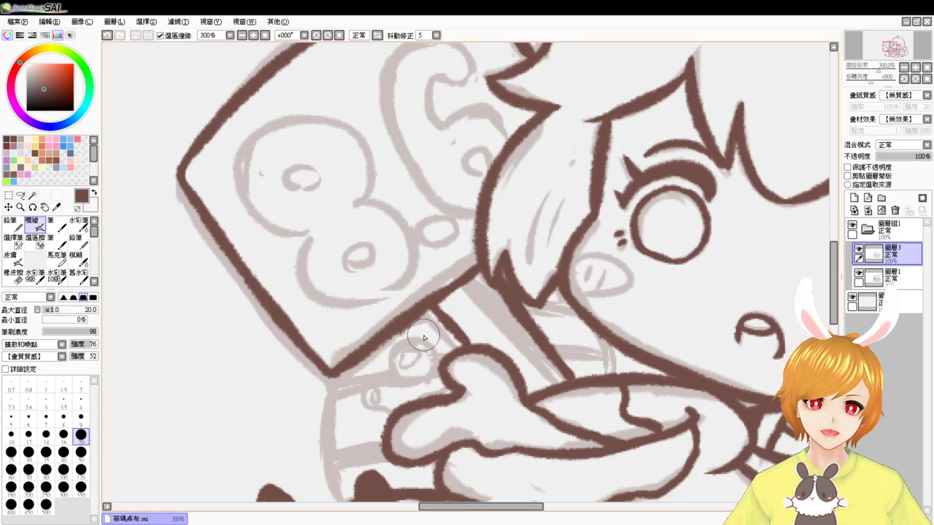
mouse_move(607, 340)
mouse_down()
mouse_move(626, 378)
mouse_move(664, 278)
mouse_up()
key(ctrl+z)
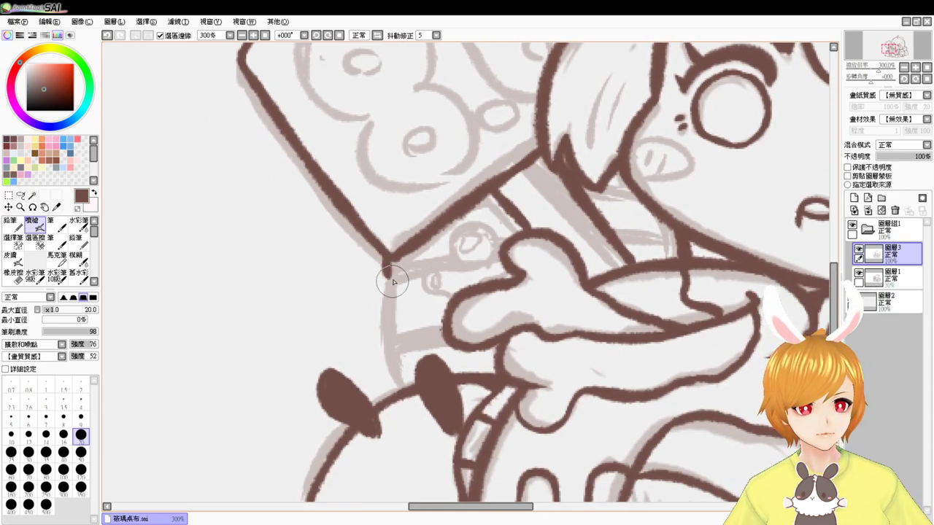
drag(387, 264, 386, 343)
key(ctrl+z)
mouse_move(387, 263)
mouse_down()
mouse_move(385, 340)
mouse_move(398, 391)
mouse_up()
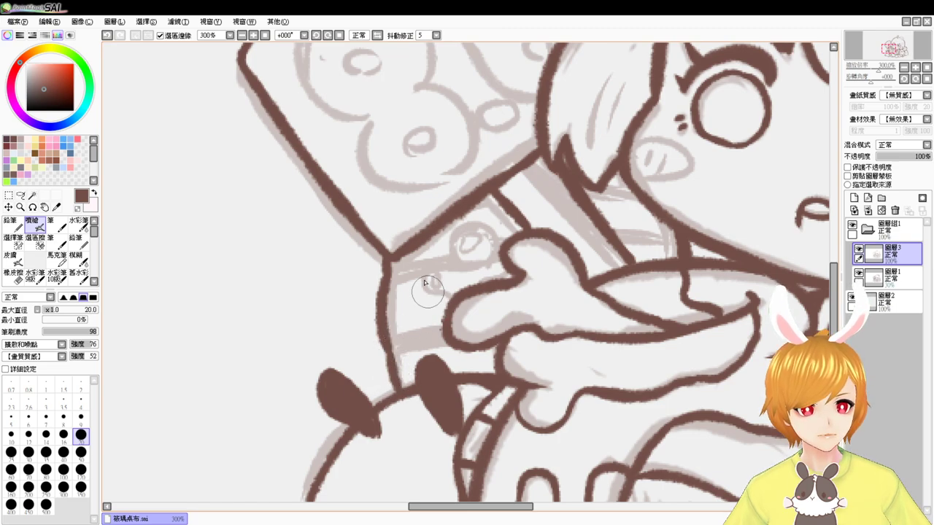
- Ink the container's upper rim from its outer side to the bone and continue it between the signpost and the girl's face
drag(390, 274, 502, 258)
key(ctrl+z)
key(ctrl+z)
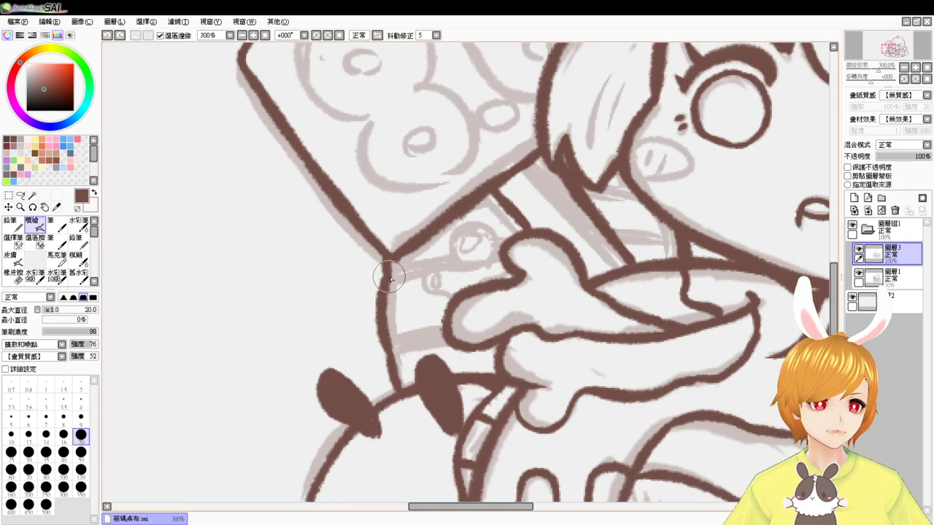
mouse_move(386, 268)
mouse_down()
mouse_move(524, 254)
mouse_move(421, 271)
mouse_up()
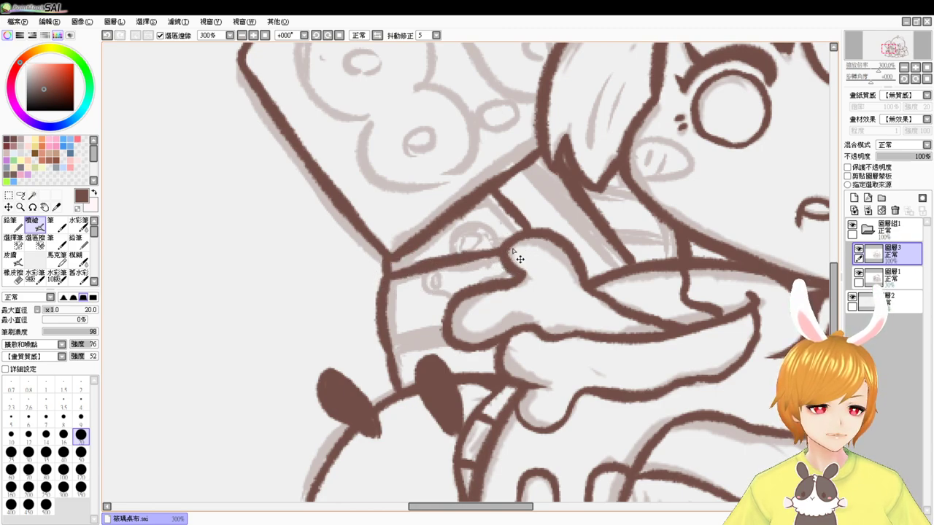
key(ctrl+z)
drag(505, 251, 410, 269)
key(ctrl+z)
drag(505, 251, 430, 264)
key(ctrl+z)
mouse_move(506, 249)
mouse_down()
mouse_move(387, 275)
mouse_move(485, 254)
mouse_up()
key(ctrl+z)
drag(388, 272, 483, 255)
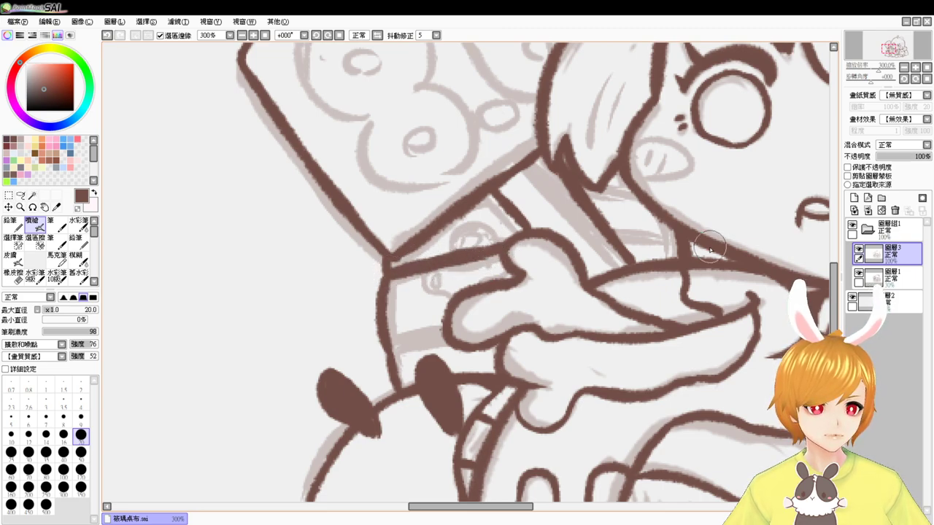
drag(608, 235, 686, 248)
key(ctrl+z)
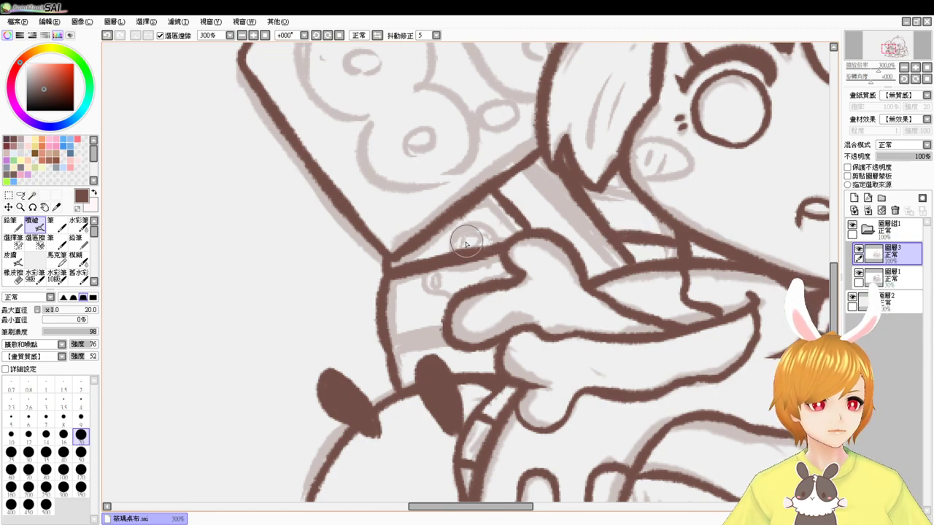
- Ink the small arch above the container's rim and the short curve beneath the rim
drag(448, 244, 496, 232)
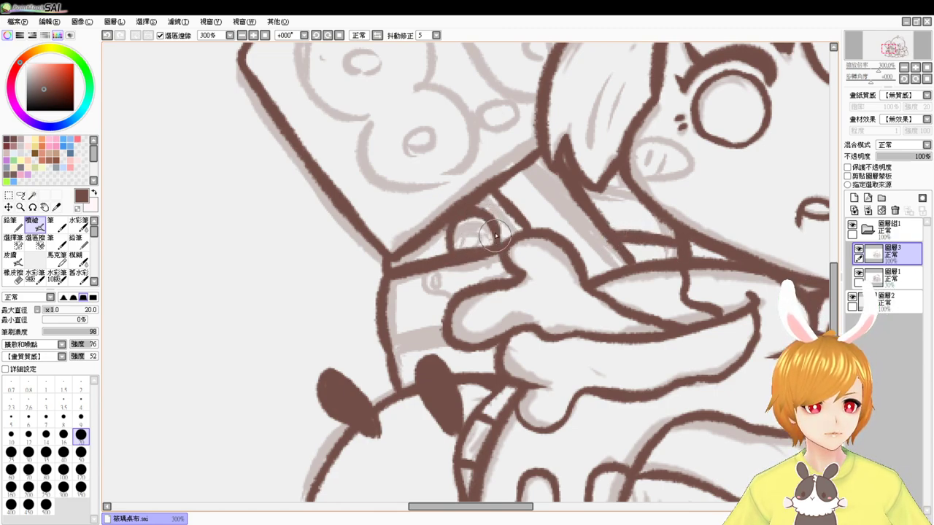
drag(417, 273, 450, 302)
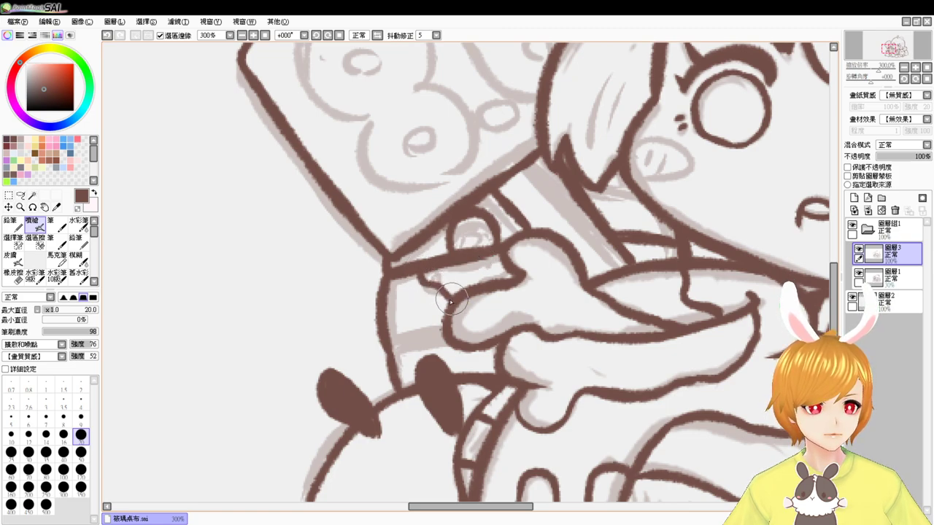
- Ink the container's lower band line up to the bone and the short line joining the girl's hair tip to her cheek
drag(393, 344, 444, 337)
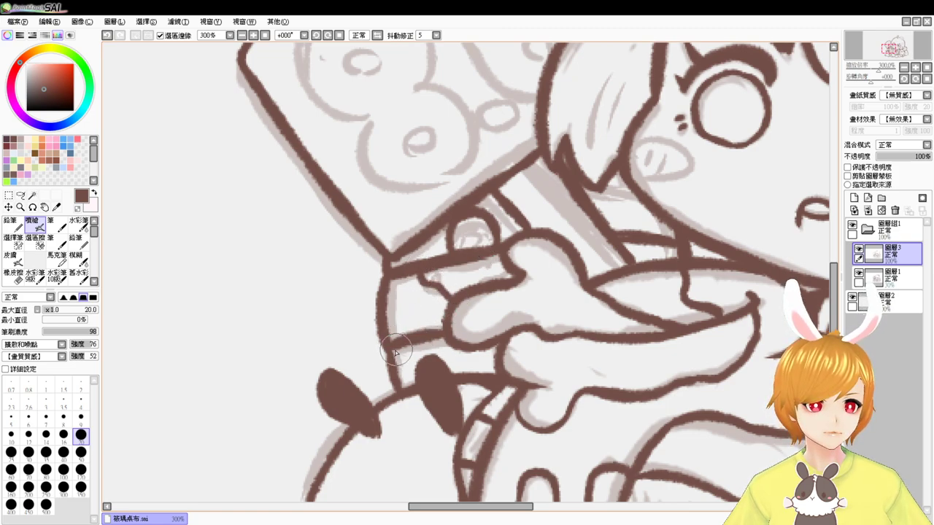
drag(391, 351, 447, 340)
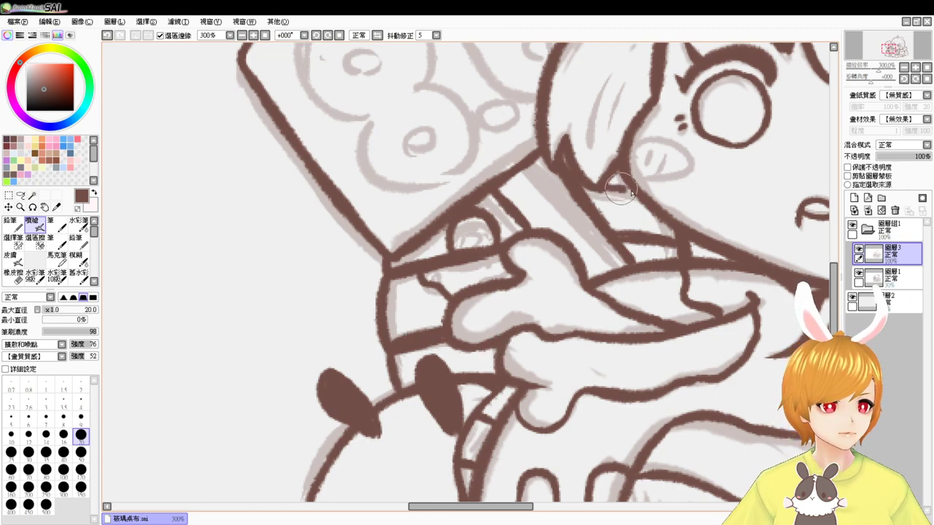
drag(594, 189, 645, 198)
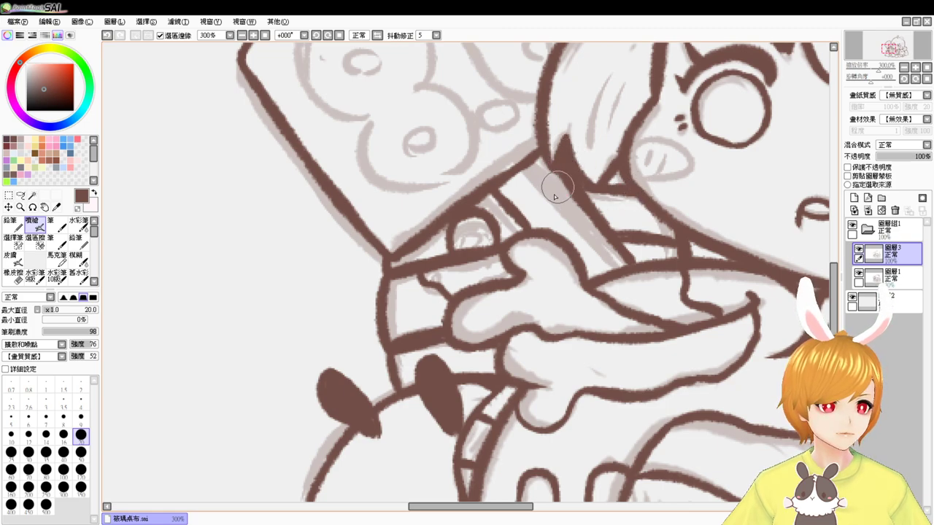
drag(451, 231, 449, 251)
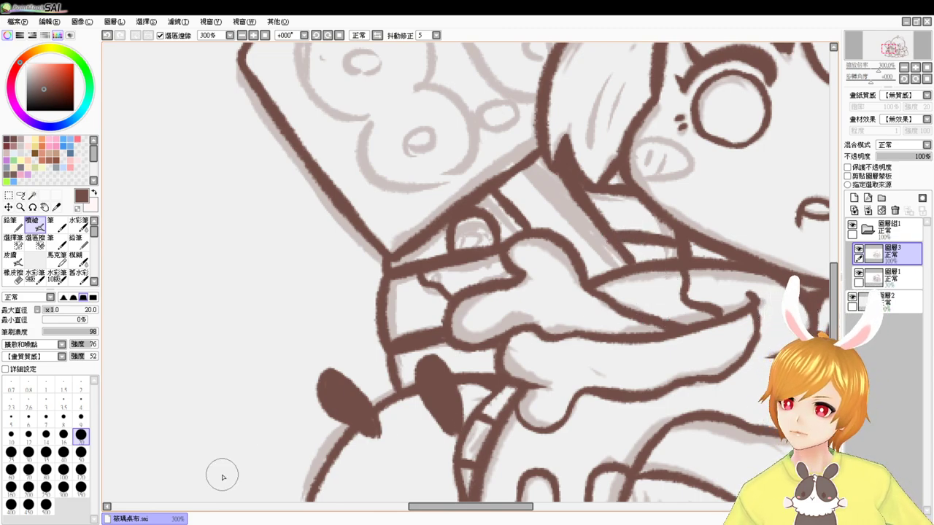
key(alt+Tab)
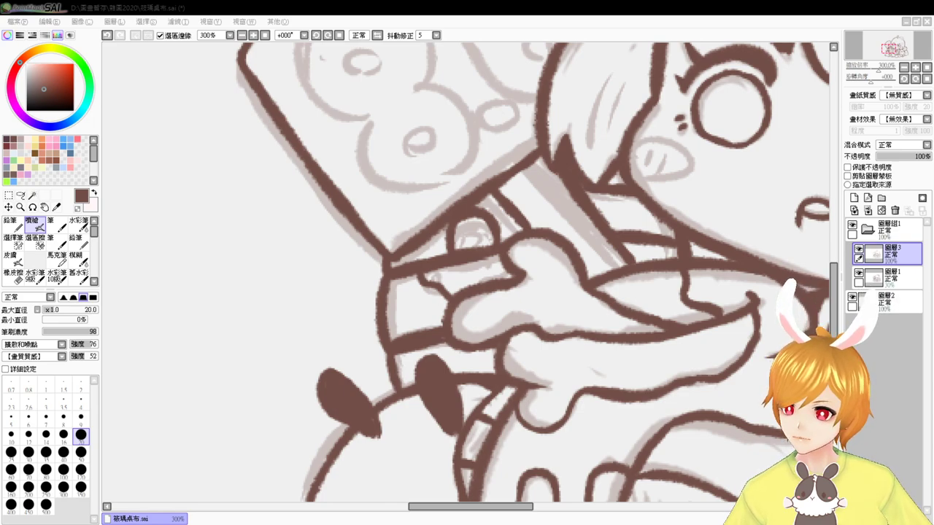
key(alt+Tab)
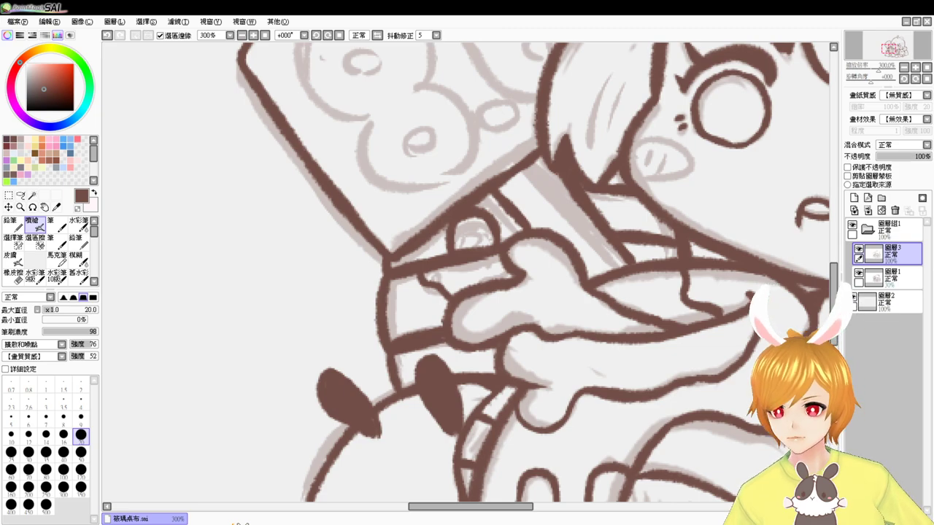
click(243, 35)
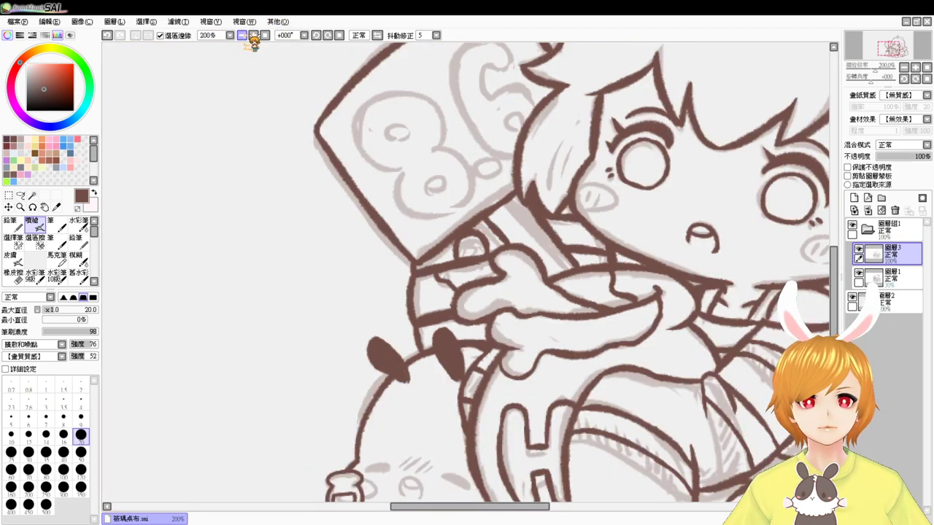
- Ink the slanted left closed eye of the small grub holding the honey jar beside the H pot
drag(585, 241, 265, 346)
drag(546, 268, 546, 411)
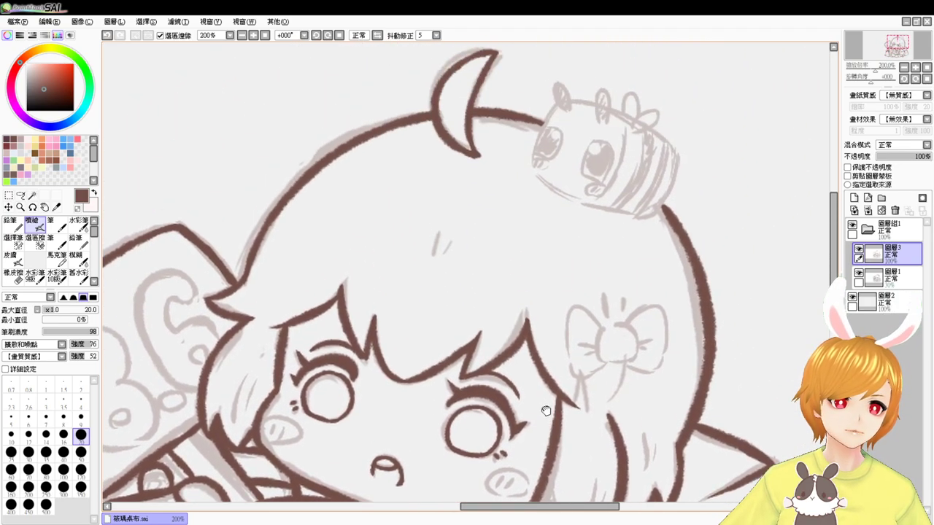
drag(557, 298, 750, 89)
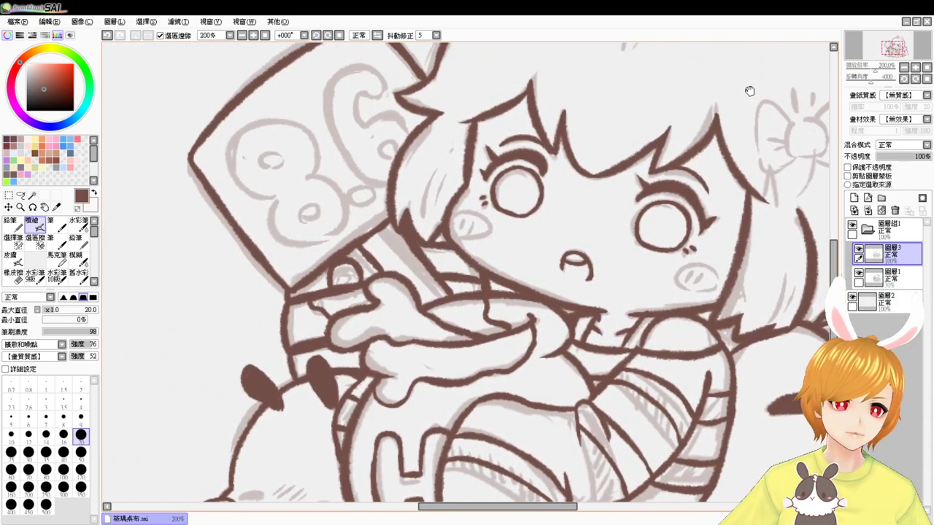
drag(608, 133, 661, 45)
mouse_move(576, 251)
mouse_down()
mouse_move(574, 207)
mouse_move(427, 197)
mouse_move(442, 228)
mouse_up()
scroll(569, 211, up, 2)
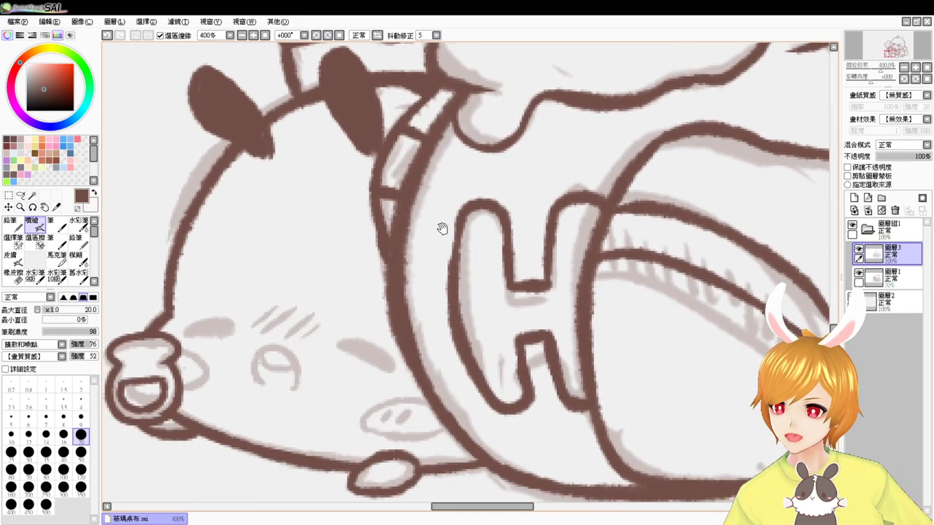
drag(191, 332, 230, 323)
key(ctrl+z)
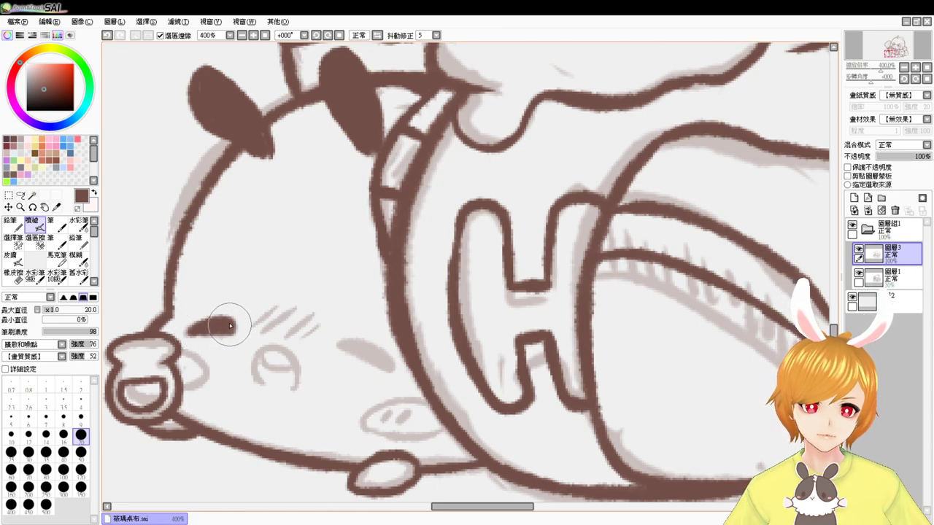
- Ink the slanted right closed eye on the same grub's face, following the sketch
drag(341, 340, 382, 367)
key(ctrl+z)
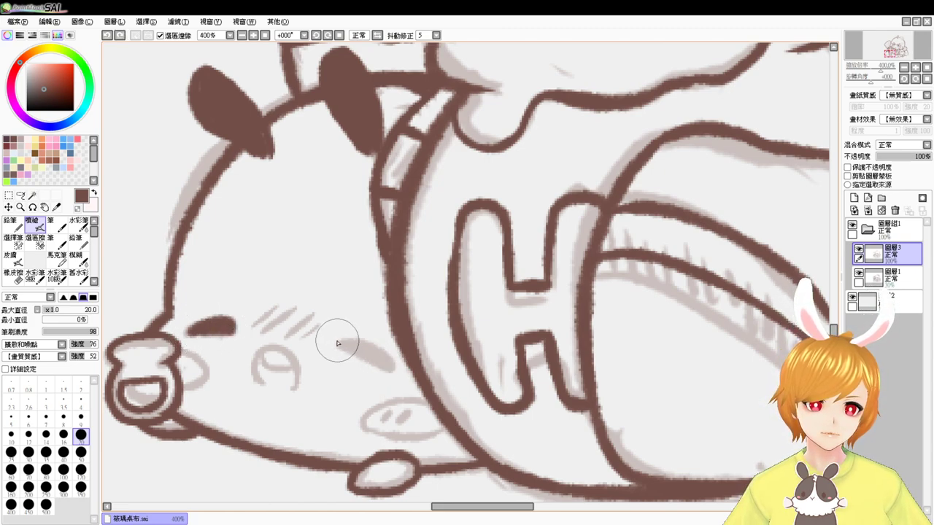
drag(339, 341, 390, 367)
key(ctrl+z)
drag(343, 336, 390, 364)
key(ctrl+z)
key(ctrl+z)
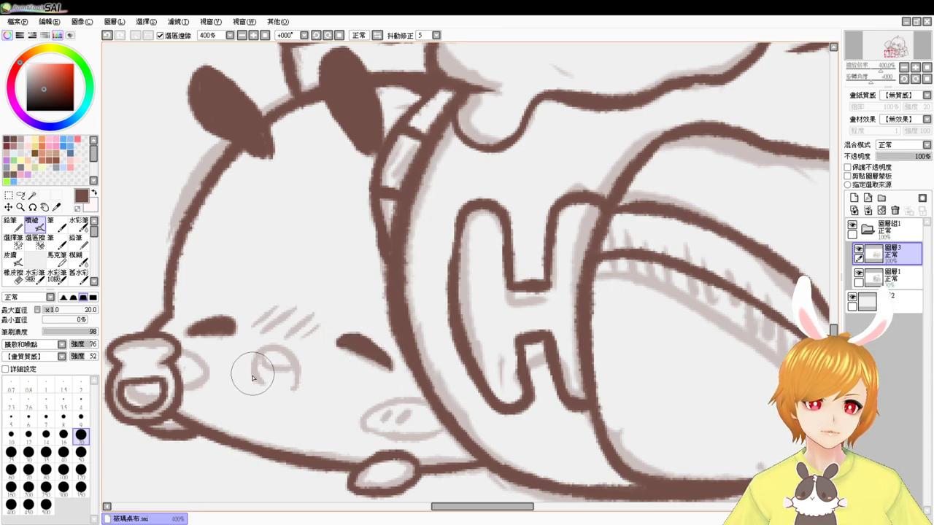
- Ink the grub's small open mouth with its inner line between the closed eyes
mouse_move(260, 379)
mouse_down()
mouse_move(281, 360)
mouse_move(288, 394)
mouse_move(257, 369)
mouse_move(295, 394)
mouse_up()
key(ctrl+z)
mouse_move(260, 362)
mouse_down()
mouse_move(260, 381)
mouse_move(290, 367)
mouse_move(286, 388)
mouse_move(282, 372)
mouse_move(297, 371)
mouse_up()
key(ctrl+z)
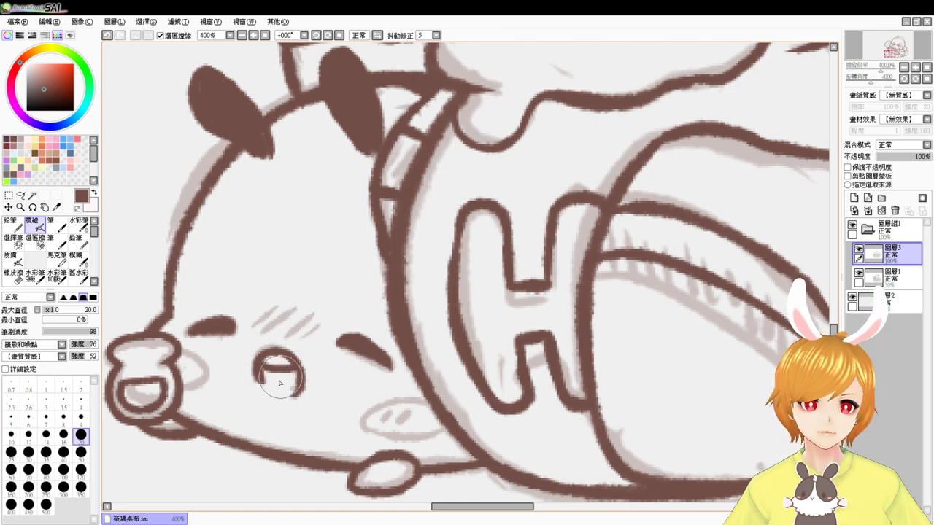
- Reduce the brush size to 13 and ink the upper lobe of the 8 on the diamond-shaped sign
drag(257, 321, 275, 366)
drag(402, 170, 359, 342)
mouse_move(416, 113)
mouse_down()
mouse_move(383, 202)
mouse_move(370, 292)
mouse_up()
drag(391, 198, 367, 314)
mouse_move(359, 211)
mouse_down()
mouse_move(416, 281)
mouse_move(497, 277)
mouse_up()
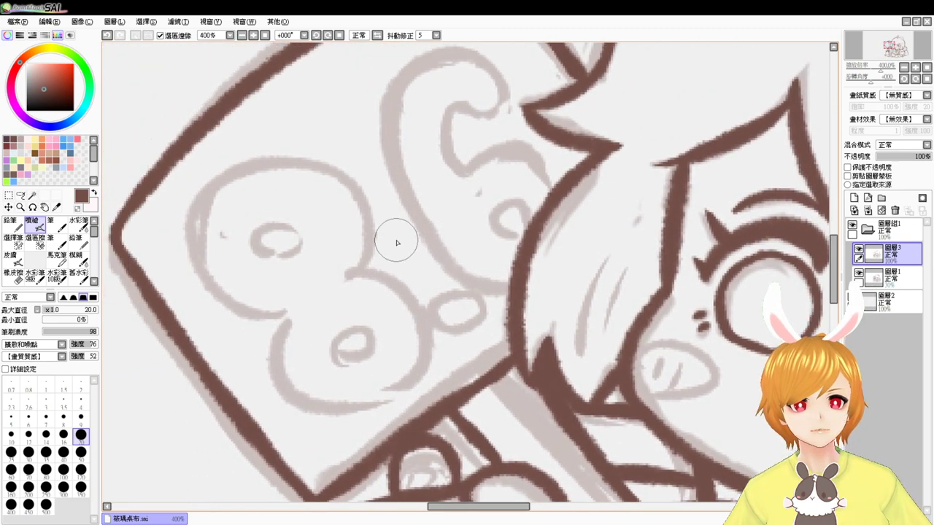
mouse_move(396, 242)
mouse_down()
mouse_move(307, 243)
mouse_move(326, 253)
mouse_move(322, 270)
mouse_up()
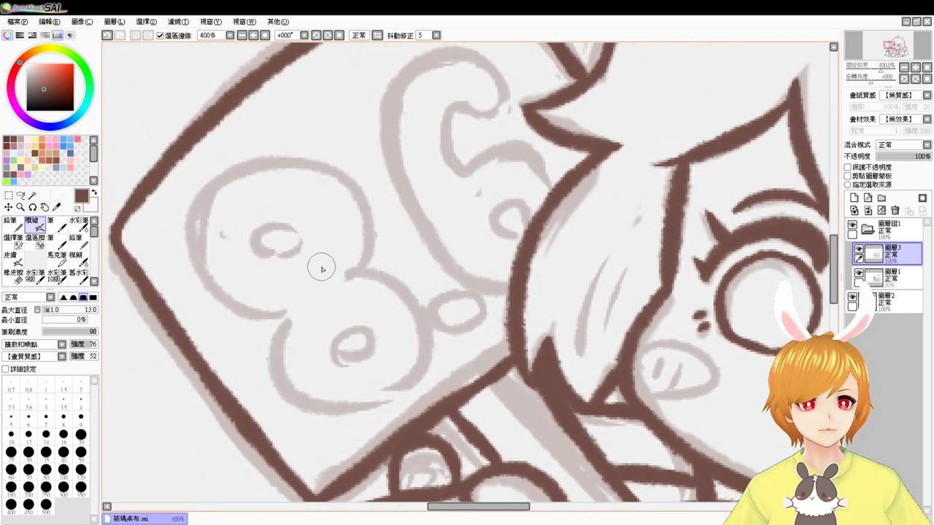
mouse_move(282, 316)
mouse_down()
mouse_move(201, 289)
mouse_move(253, 170)
mouse_move(379, 244)
mouse_move(344, 278)
mouse_up()
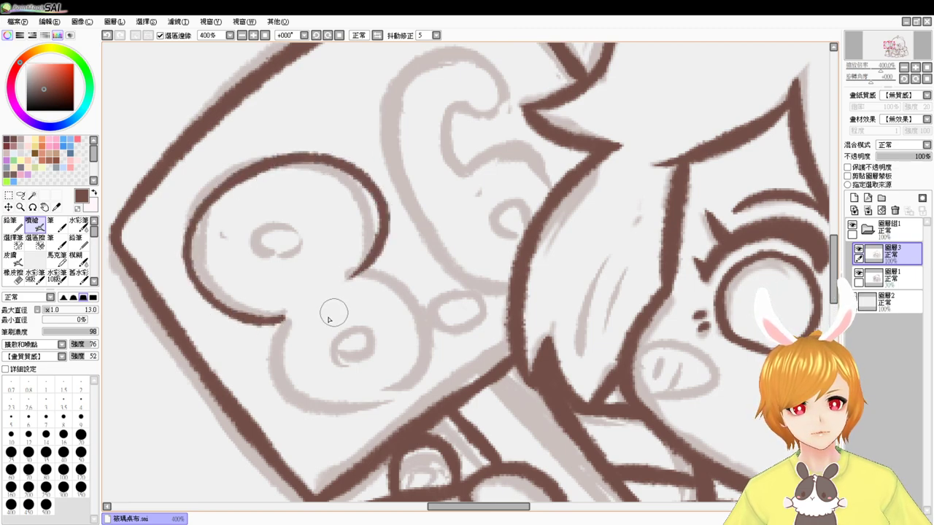
- Ink the lower lobe of the 8 on the sign, closing its outline
mouse_move(286, 326)
mouse_down()
mouse_move(278, 363)
mouse_move(375, 390)
mouse_up()
key(ctrl+z)
mouse_move(288, 317)
mouse_down()
mouse_move(286, 358)
mouse_move(377, 398)
mouse_move(287, 323)
mouse_move(290, 376)
mouse_move(364, 410)
mouse_up()
key(ctrl+z)
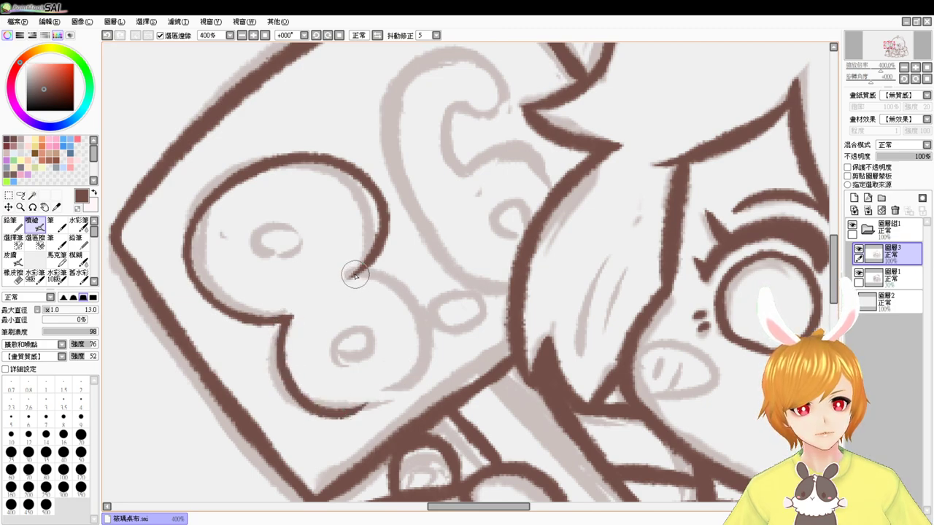
drag(354, 275, 387, 394)
drag(334, 414, 418, 376)
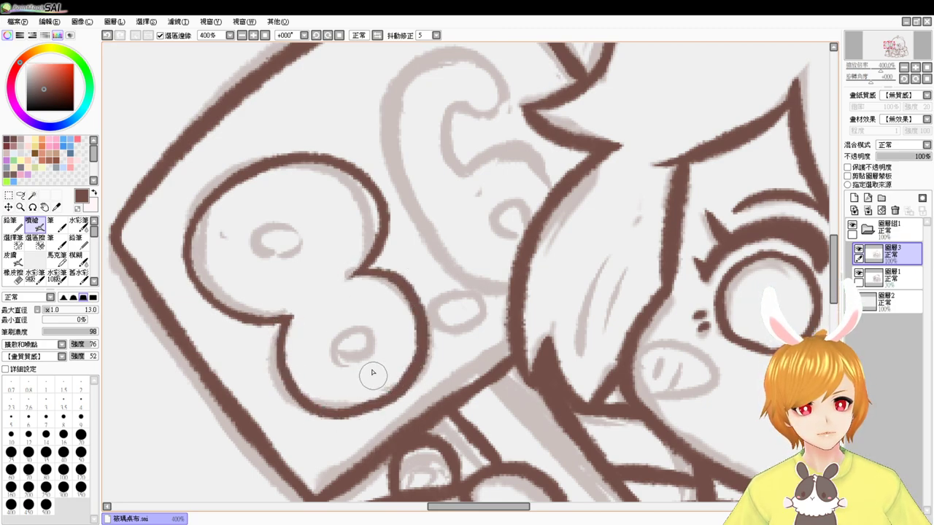
- Ink the two oval holes inside the 8 and the round dot beside it
mouse_move(292, 255)
mouse_down()
mouse_move(309, 237)
mouse_move(287, 263)
mouse_move(277, 230)
mouse_move(294, 253)
mouse_move(275, 255)
mouse_move(292, 221)
mouse_move(275, 257)
mouse_up()
key(ctrl+z)
key(ctrl+z)
mouse_move(350, 357)
mouse_down()
mouse_move(352, 327)
mouse_move(348, 356)
mouse_up()
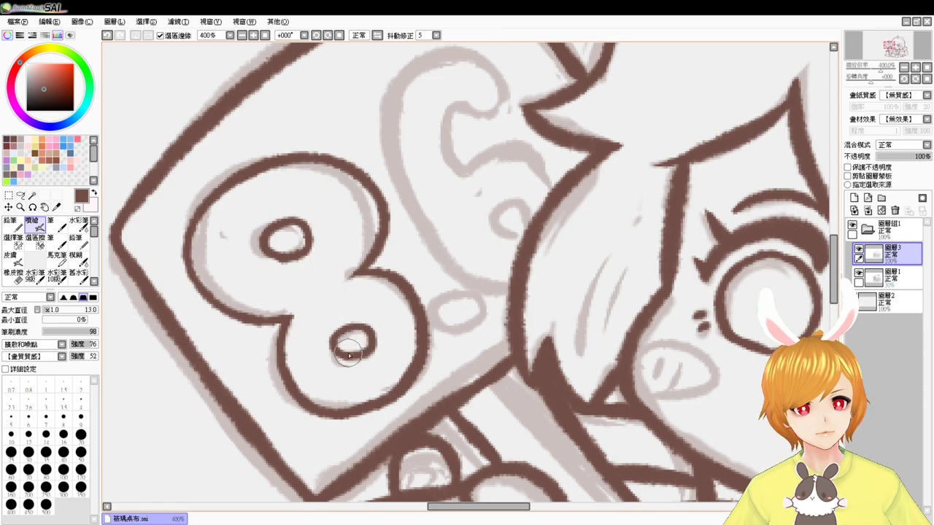
mouse_move(453, 329)
mouse_down()
mouse_move(432, 301)
mouse_move(466, 390)
mouse_up()
- Ink the outer left curve of the 6 on the sign, running down behind the girl's hair
drag(419, 155, 483, 355)
key(ctrl+z)
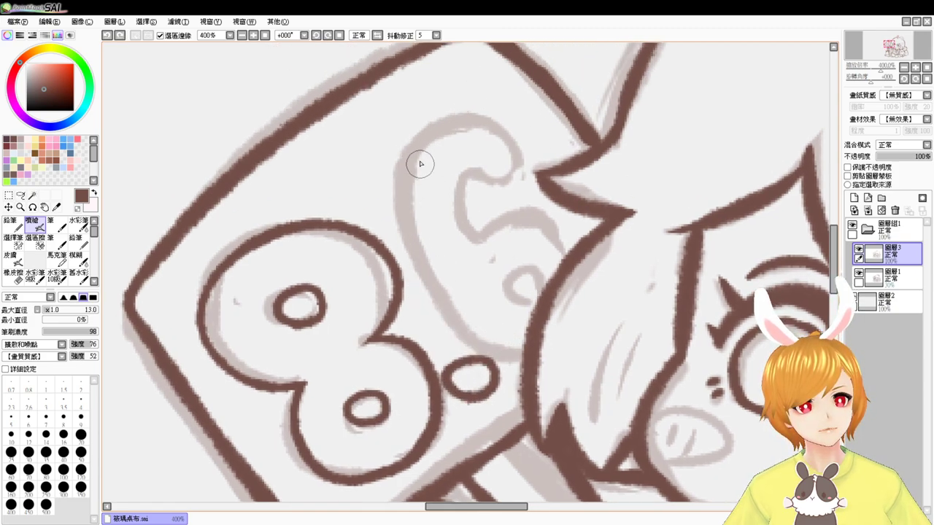
mouse_move(421, 159)
mouse_down()
mouse_move(404, 225)
mouse_move(515, 343)
mouse_up()
mouse_move(459, 334)
mouse_down()
mouse_move(487, 356)
mouse_move(521, 357)
mouse_up()
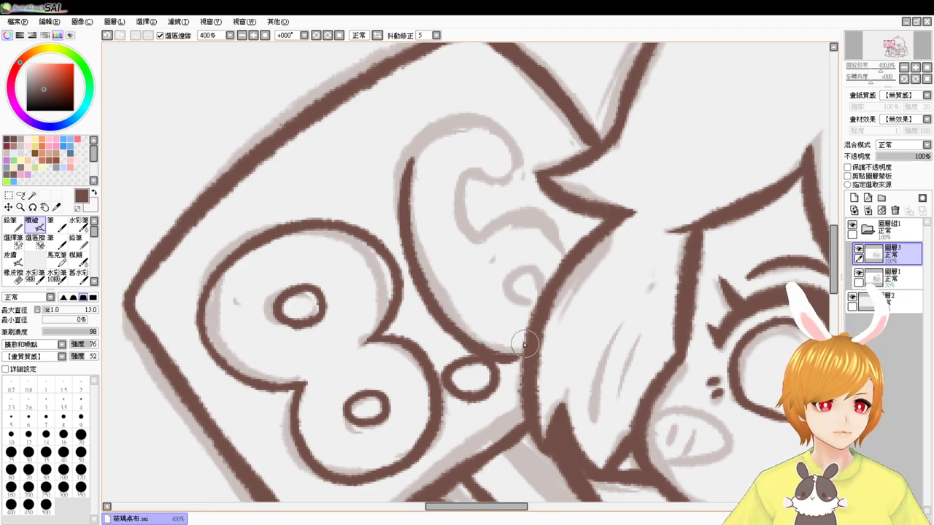
- Ink the rounded top of the 6, curving over to the end of its hook
mouse_move(407, 175)
mouse_down()
mouse_move(458, 130)
mouse_move(518, 186)
mouse_move(410, 188)
mouse_move(467, 125)
mouse_move(532, 167)
mouse_up()
key(ctrl+z)
key(ctrl+z)
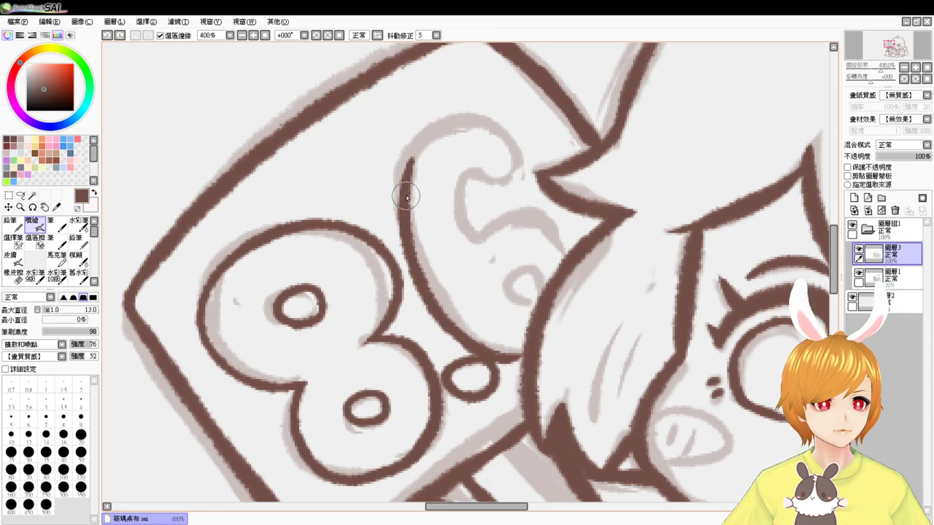
mouse_move(407, 191)
mouse_down()
mouse_move(415, 150)
mouse_move(529, 154)
mouse_up()
key(ctrl+z)
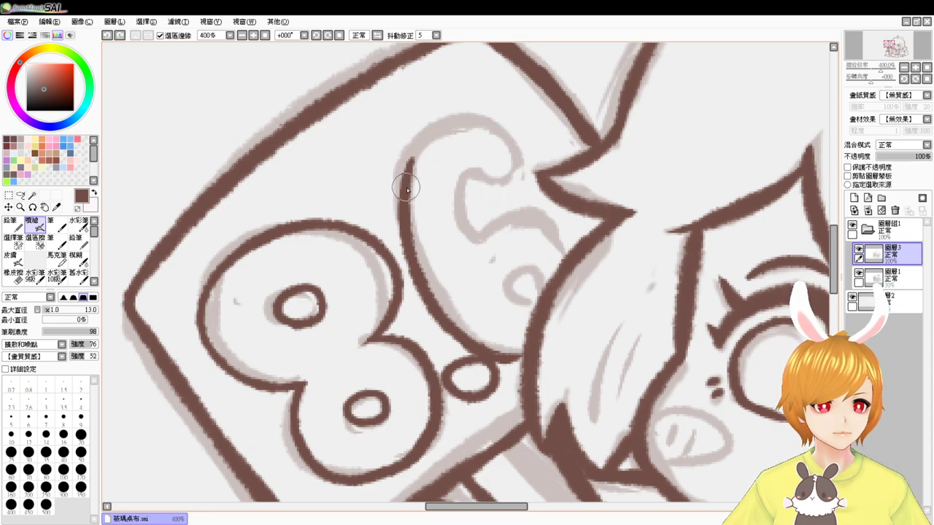
mouse_move(410, 188)
mouse_down()
mouse_move(504, 125)
mouse_move(523, 169)
mouse_up()
key(ctrl+z)
mouse_move(409, 191)
mouse_down()
mouse_move(417, 148)
mouse_move(521, 167)
mouse_up()
- Ink the inner curve, the lower bowl and the small hole of the 6
mouse_move(463, 185)
mouse_down()
mouse_move(502, 185)
mouse_move(521, 166)
mouse_move(484, 178)
mouse_move(503, 188)
mouse_move(518, 166)
mouse_up()
key(ctrl+z)
mouse_move(467, 181)
mouse_down()
mouse_move(477, 238)
mouse_move(491, 242)
mouse_move(477, 239)
mouse_move(537, 210)
mouse_move(574, 262)
mouse_move(553, 267)
mouse_move(526, 294)
mouse_move(532, 303)
mouse_move(511, 286)
mouse_move(545, 284)
mouse_move(519, 300)
mouse_move(544, 295)
mouse_up()
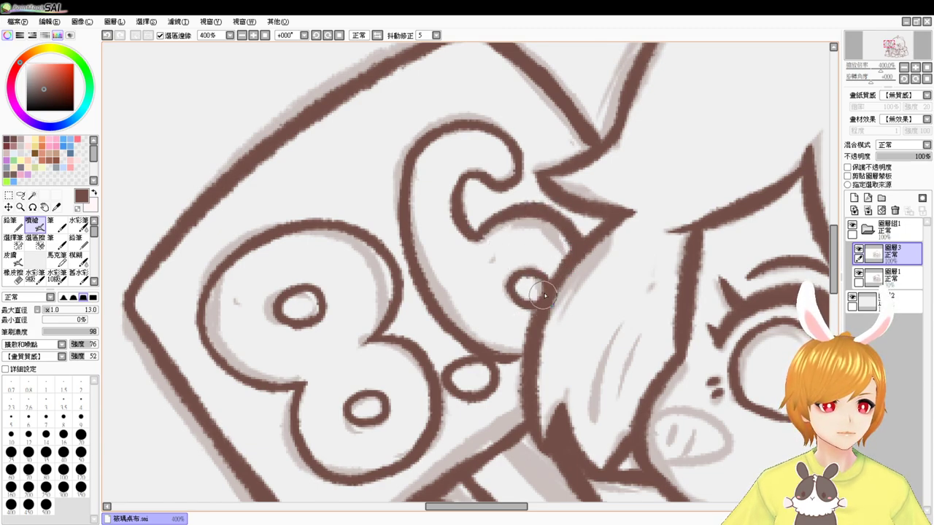
- Check the line art of the whole drawing with the sketch layer 圖層1 temporarily hidden
click(265, 36)
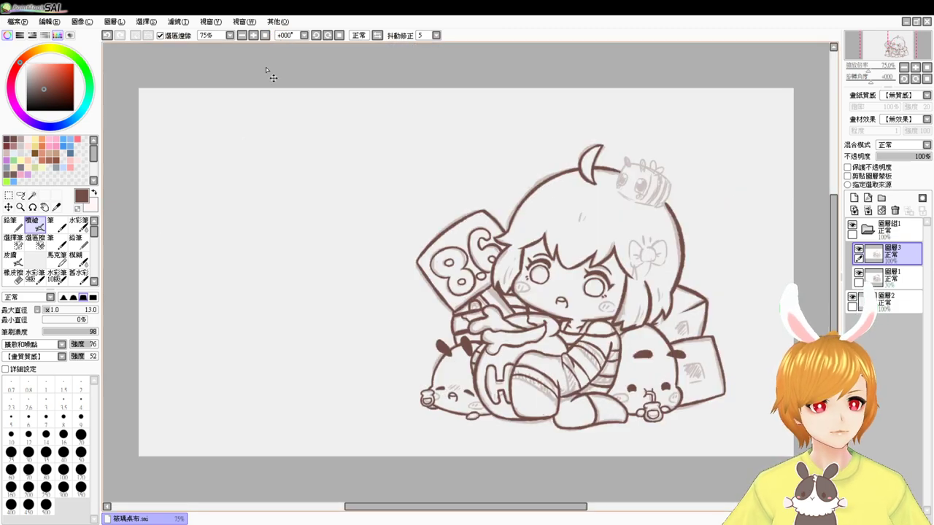
scroll(268, 72, up, 2)
drag(695, 395, 277, 92)
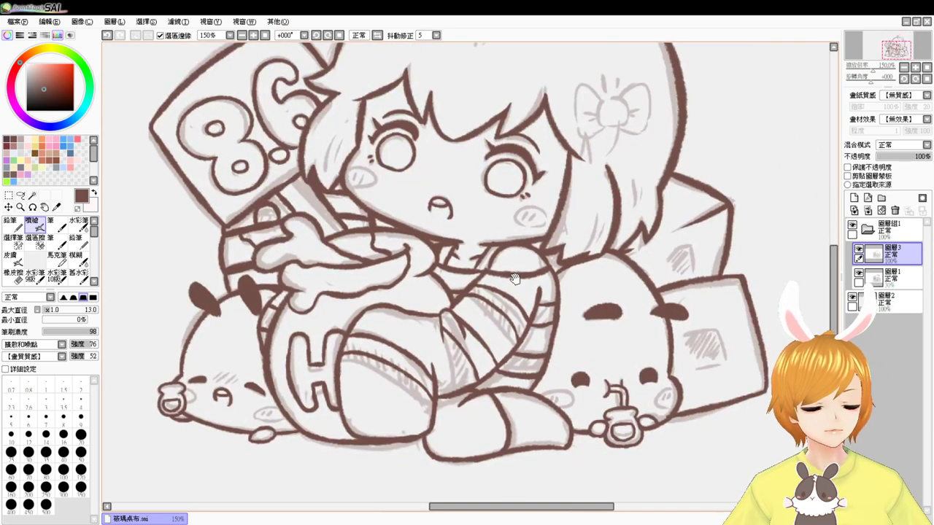
drag(515, 278, 481, 334)
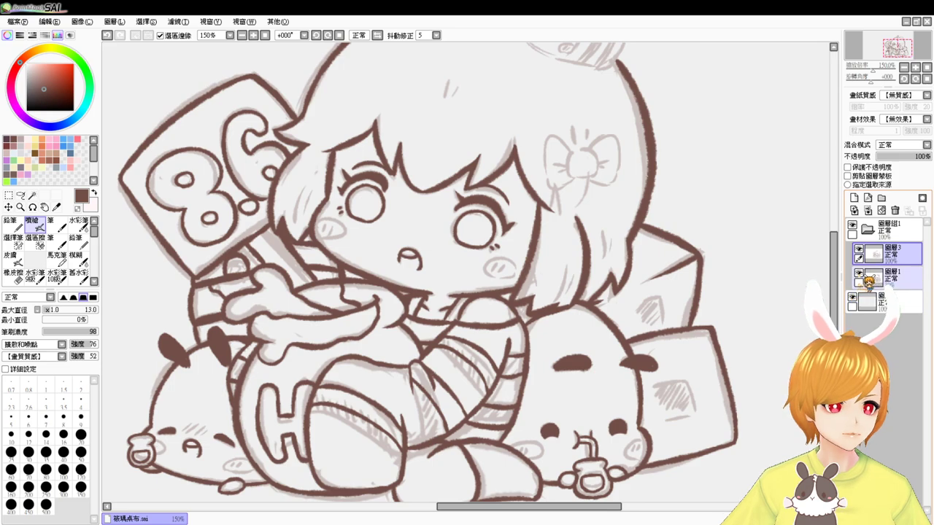
click(859, 273)
scroll(751, 285, up, 3)
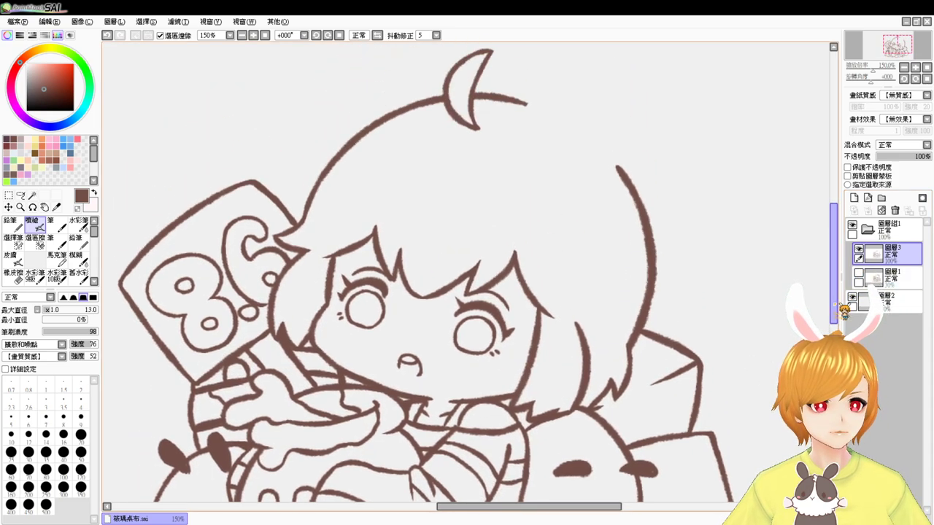
click(859, 273)
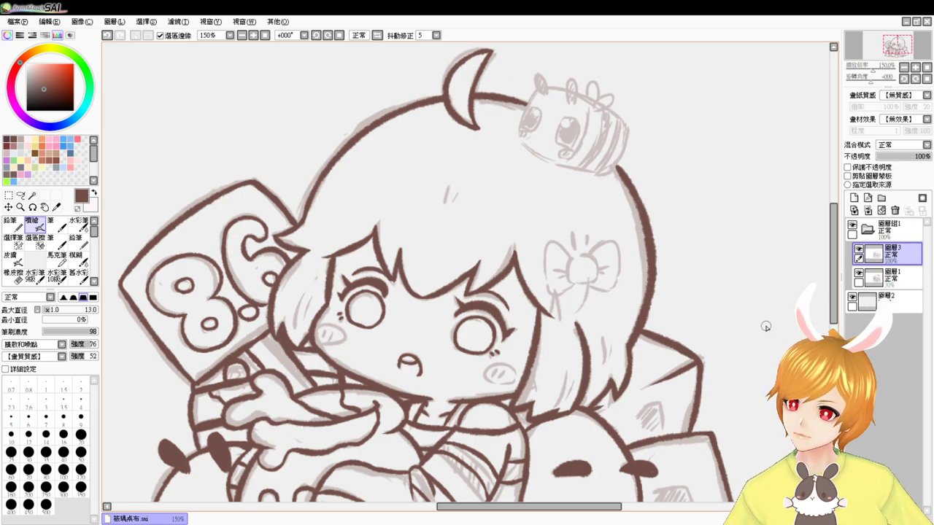
- Ink the rounded center knot of the bow in the girl's hair
drag(643, 256, 588, 325)
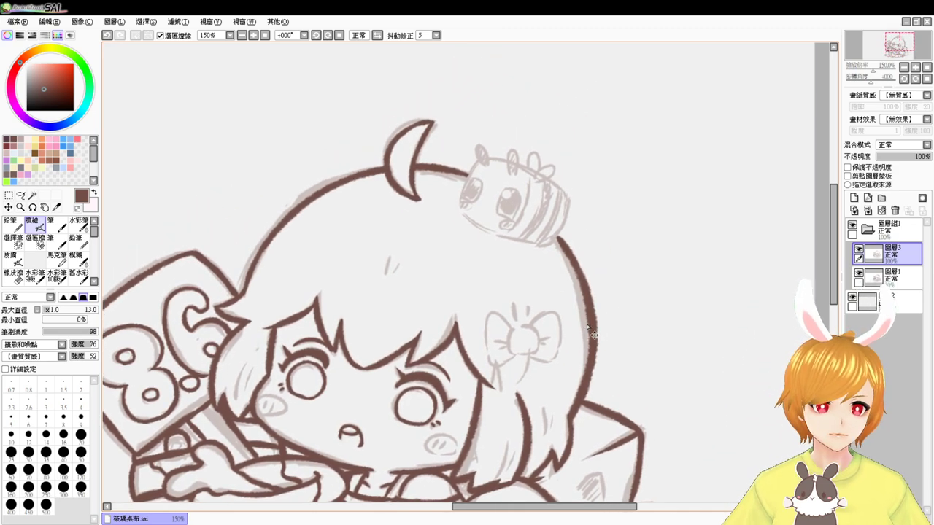
scroll(588, 324, up, 2)
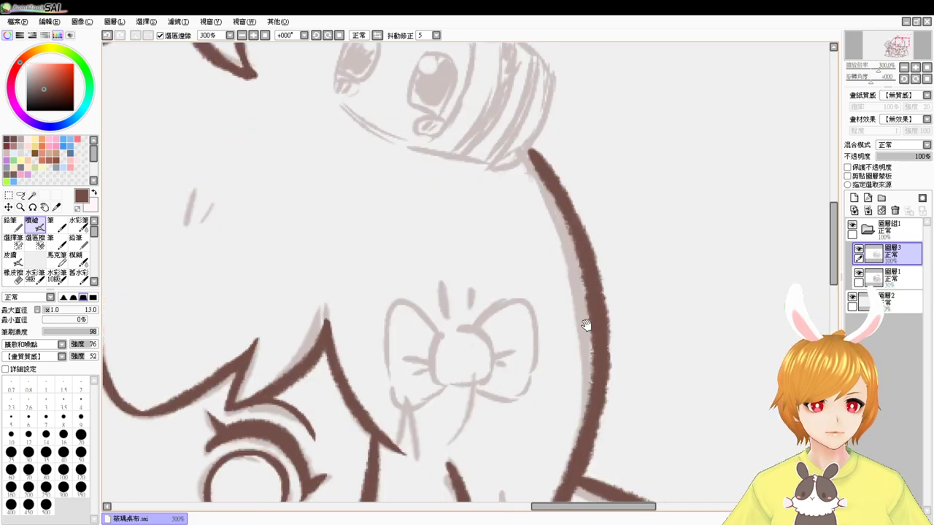
drag(444, 337, 441, 385)
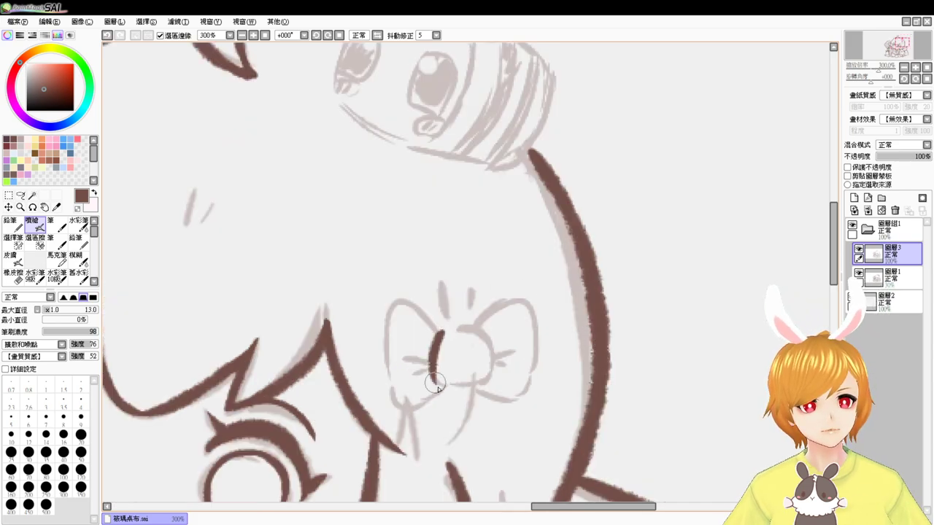
key(ctrl+z)
drag(443, 336, 444, 379)
mouse_move(440, 337)
mouse_down()
mouse_move(470, 332)
mouse_move(487, 369)
mouse_up()
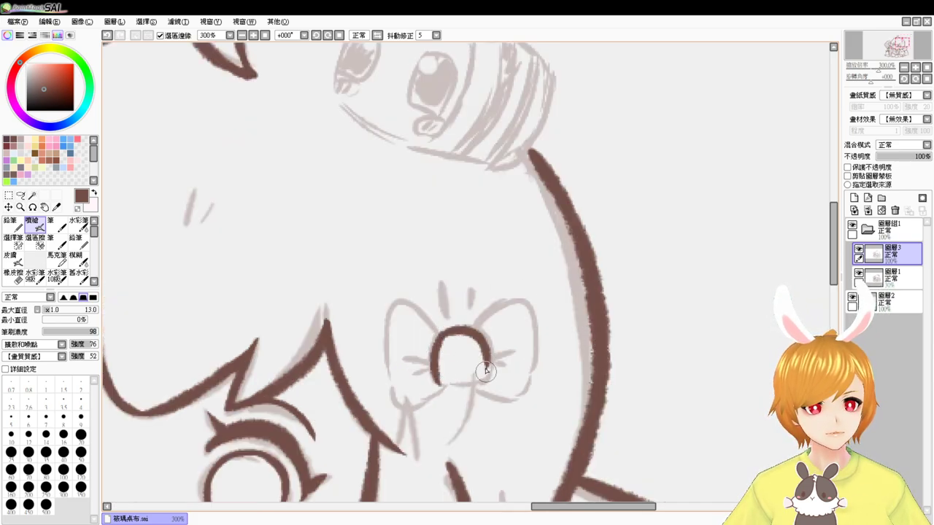
key(ctrl+z)
mouse_move(440, 339)
mouse_down()
mouse_move(466, 331)
mouse_move(489, 369)
mouse_move(439, 386)
mouse_move(441, 376)
mouse_move(438, 385)
mouse_move(488, 381)
mouse_up()
drag(483, 342, 486, 381)
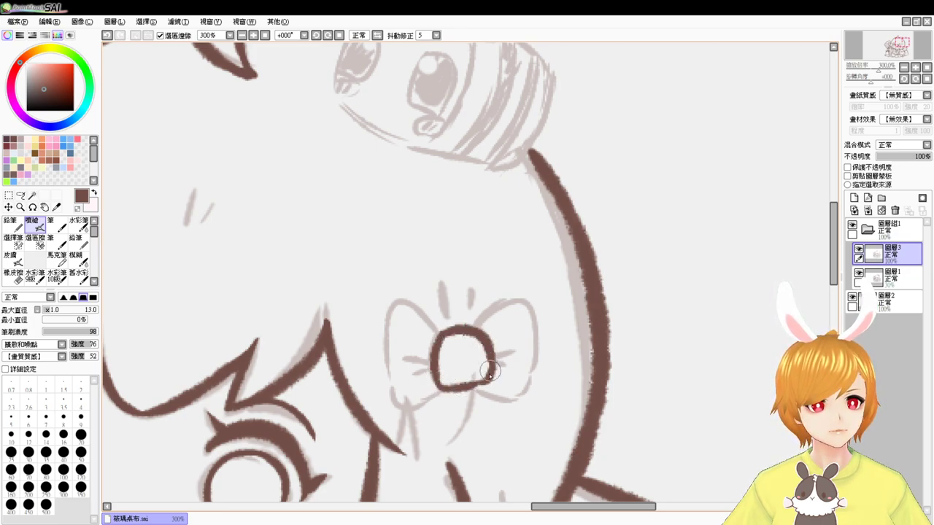
- Ink the left loop of the hair bow, joining it to the center knot
mouse_move(439, 336)
mouse_down()
mouse_move(408, 316)
mouse_move(384, 340)
mouse_move(398, 406)
mouse_up()
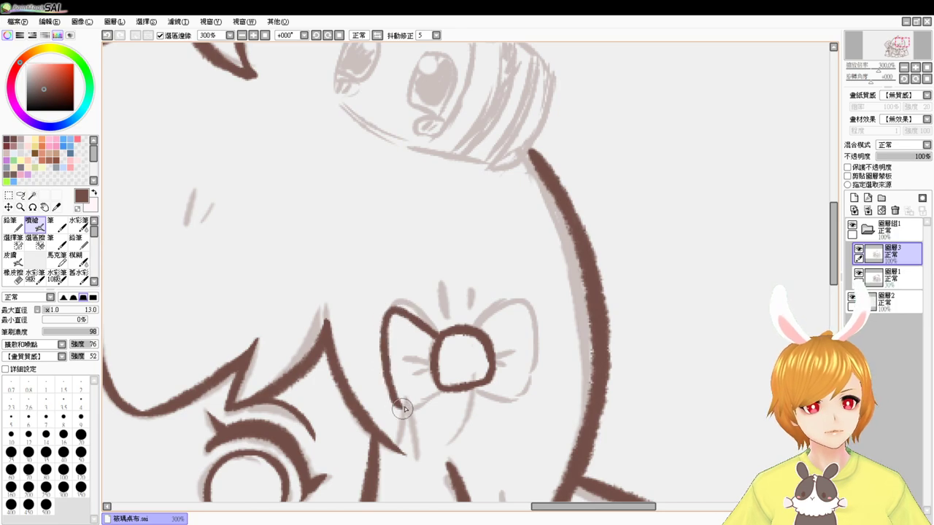
key(ctrl+z)
drag(391, 312, 438, 341)
key(ctrl+z)
drag(393, 306, 440, 339)
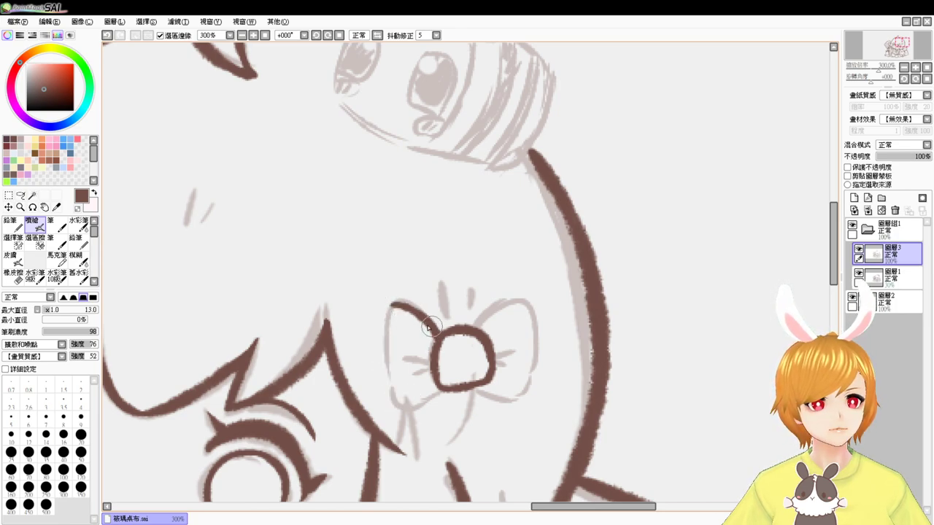
mouse_move(395, 305)
mouse_down()
mouse_move(401, 396)
mouse_move(412, 402)
mouse_move(436, 396)
mouse_up()
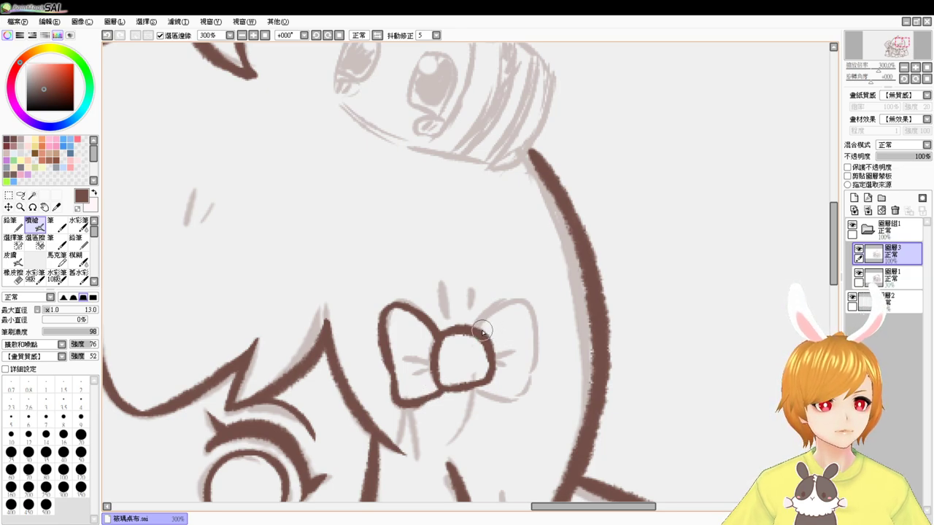
- Ink the right loop of the hair bow and add short fold lines on both sides of the knot
mouse_move(479, 326)
mouse_down()
mouse_move(547, 318)
mouse_move(537, 359)
mouse_up()
key(ctrl+z)
mouse_move(479, 327)
mouse_down()
mouse_move(540, 311)
mouse_move(536, 358)
mouse_up()
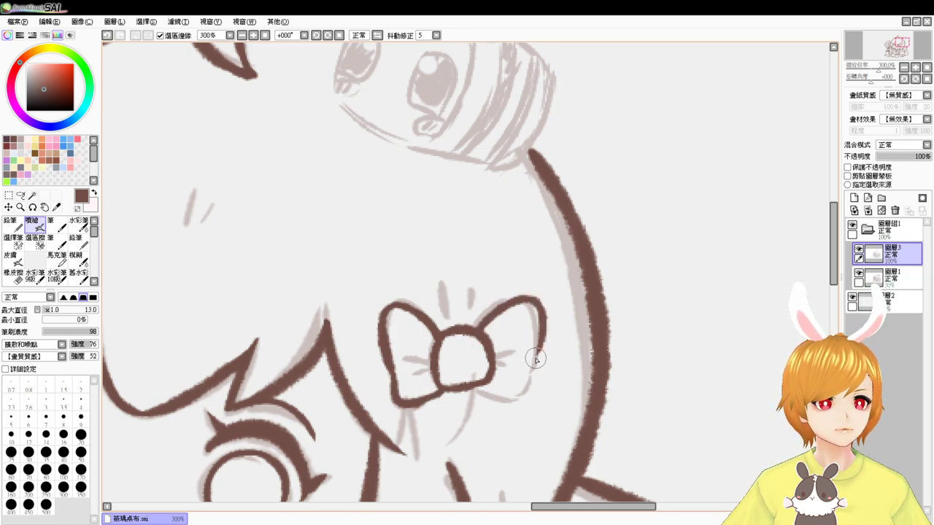
drag(487, 384, 533, 403)
key(ctrl+z)
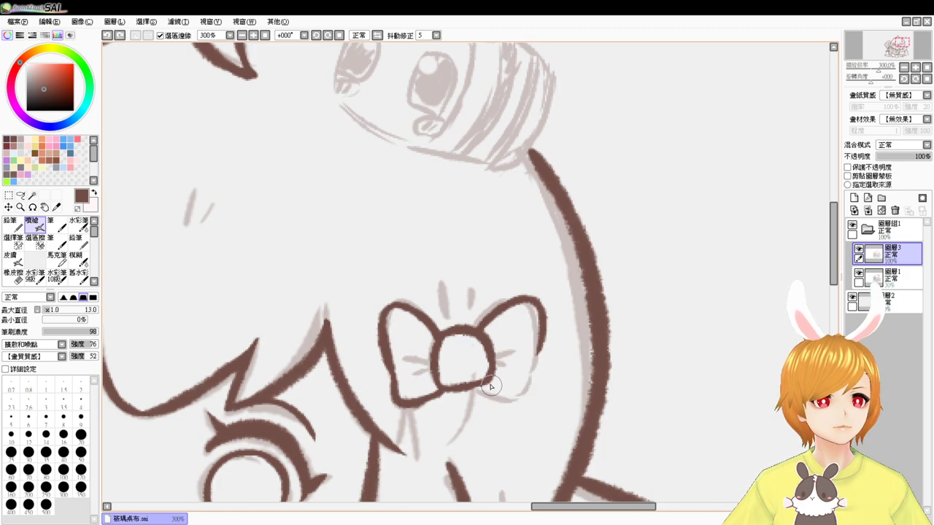
mouse_move(487, 385)
mouse_down()
mouse_move(521, 398)
mouse_move(533, 370)
mouse_up()
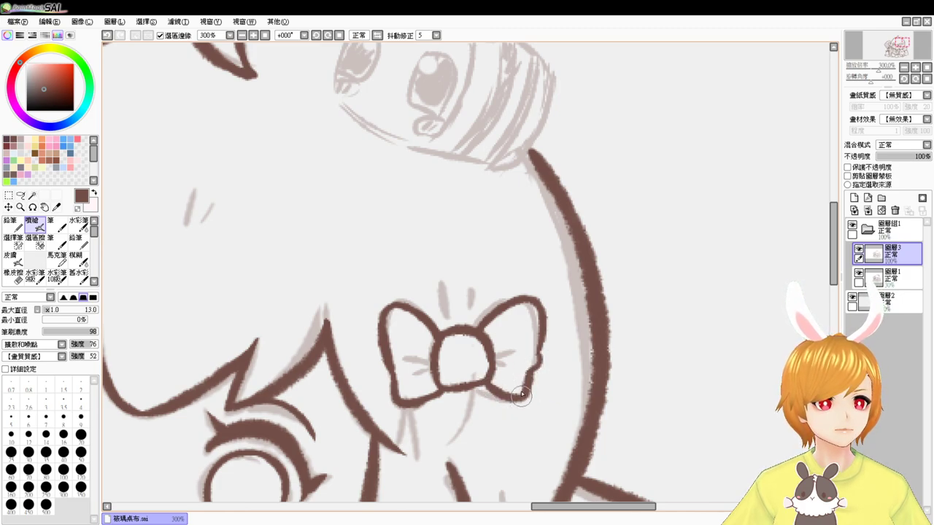
mouse_move(409, 358)
mouse_down()
mouse_move(435, 366)
mouse_move(513, 348)
mouse_move(516, 371)
mouse_up()
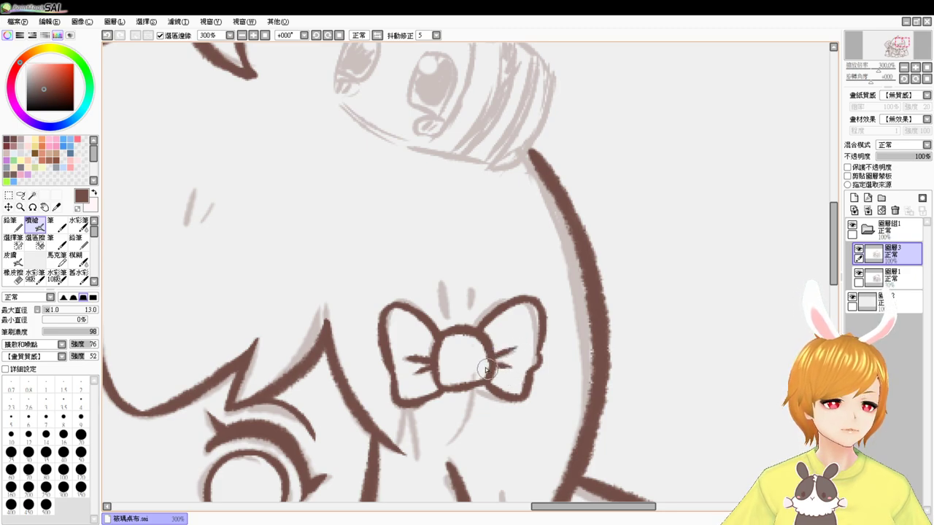
- Ink the small pointed hair tip below the left loop of the hair bow
drag(435, 266, 454, 291)
drag(500, 398, 510, 291)
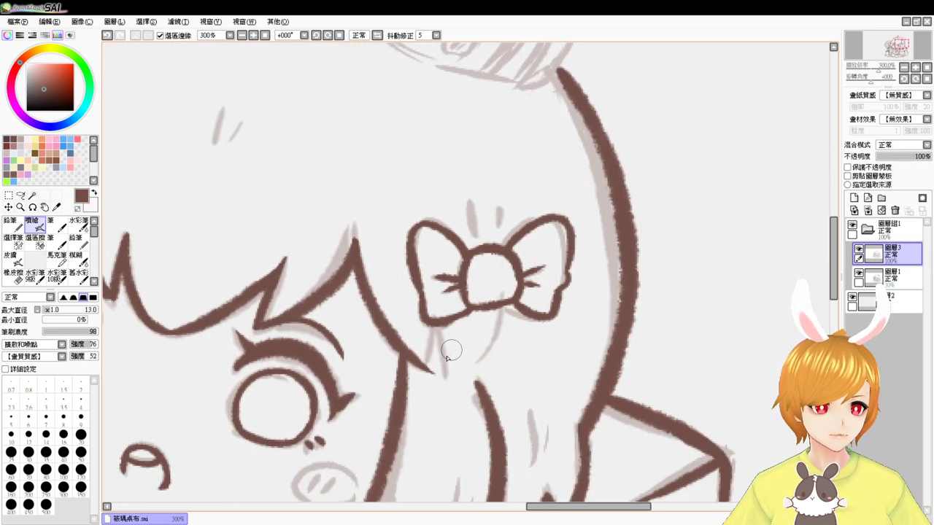
drag(434, 375, 440, 342)
key(ctrl+z)
mouse_move(434, 375)
mouse_down()
mouse_move(440, 343)
mouse_move(454, 383)
mouse_up()
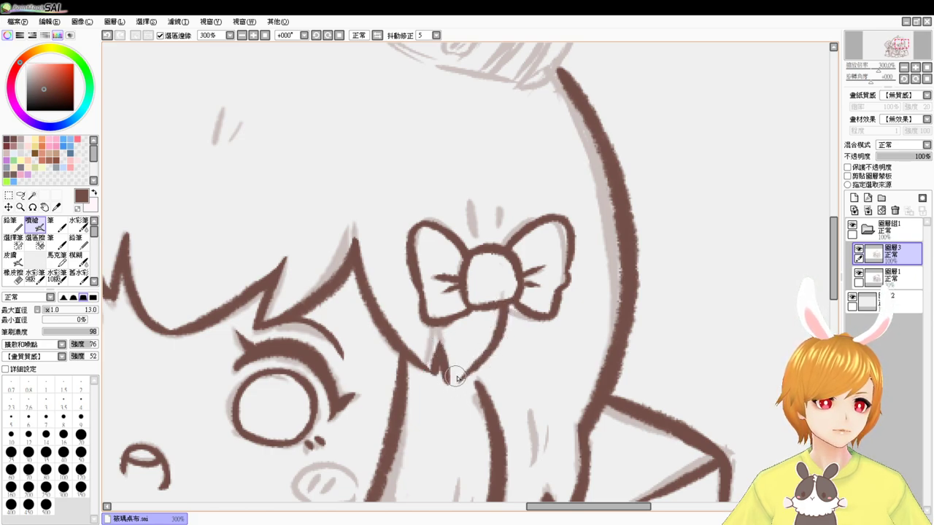
- Ink the curved hair strand line running from under the bow's knot down toward the strand tips
drag(504, 298, 465, 368)
key(ctrl+z)
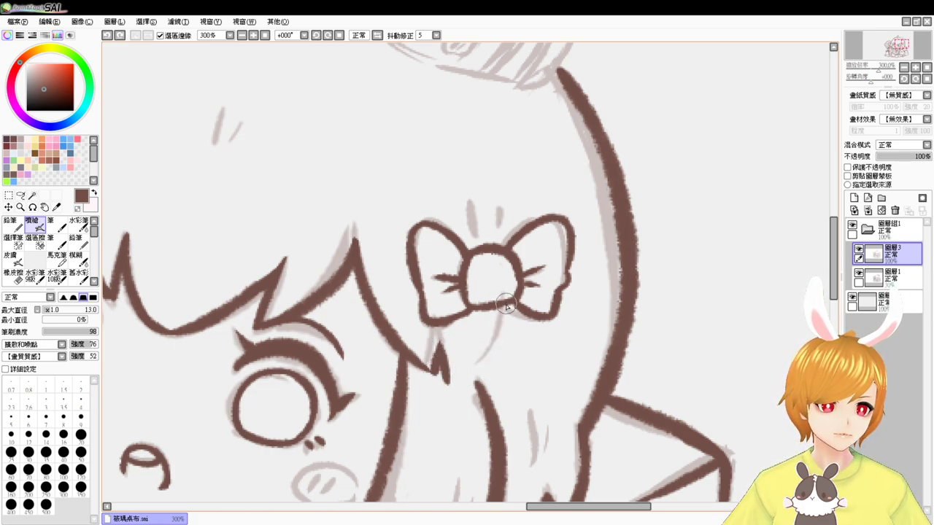
drag(505, 303, 456, 374)
key(ctrl+z)
drag(501, 315, 469, 383)
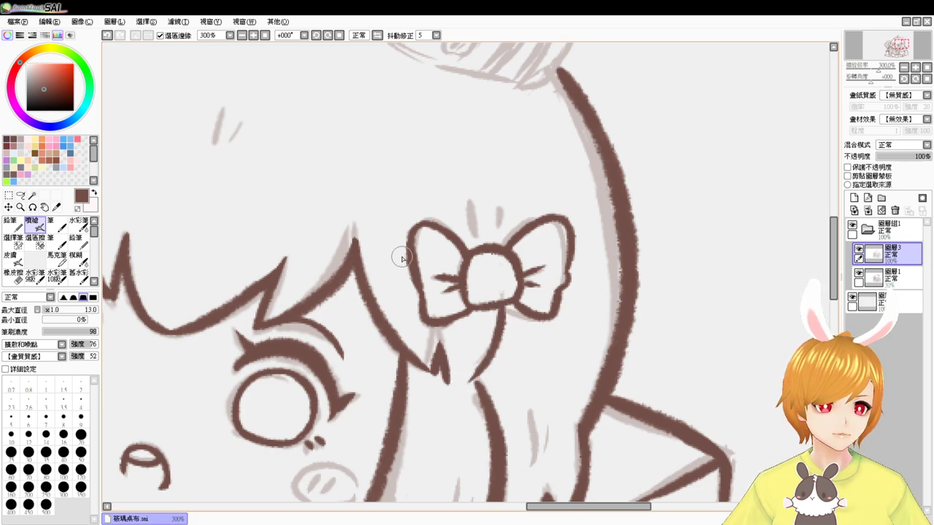
- Examine the line art of the whole drawing and the uninked bee ornament on the girl's head
click(264, 36)
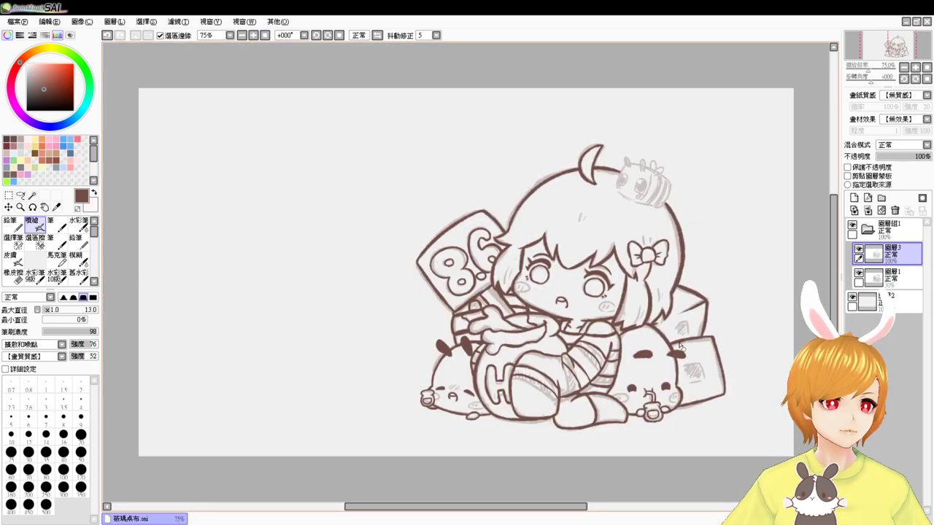
drag(642, 325, 515, 343)
scroll(523, 353, up, 2)
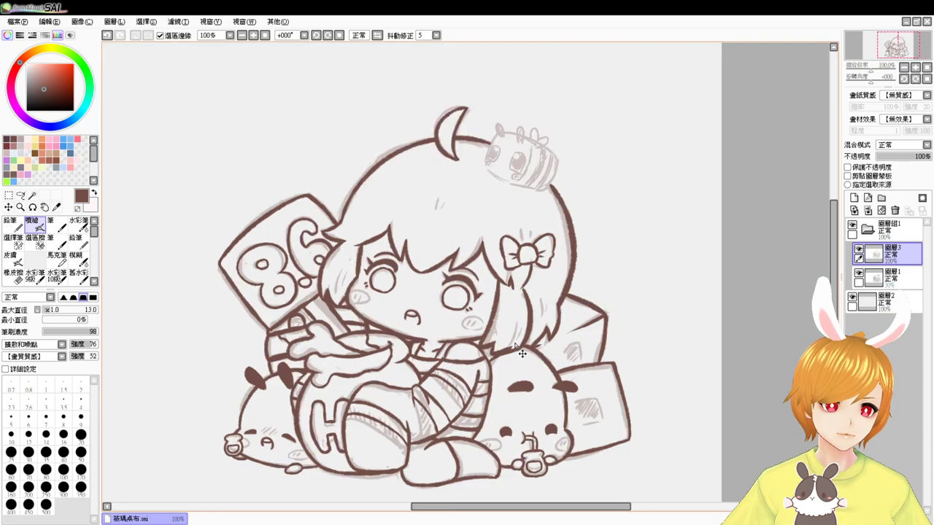
drag(642, 264, 634, 319)
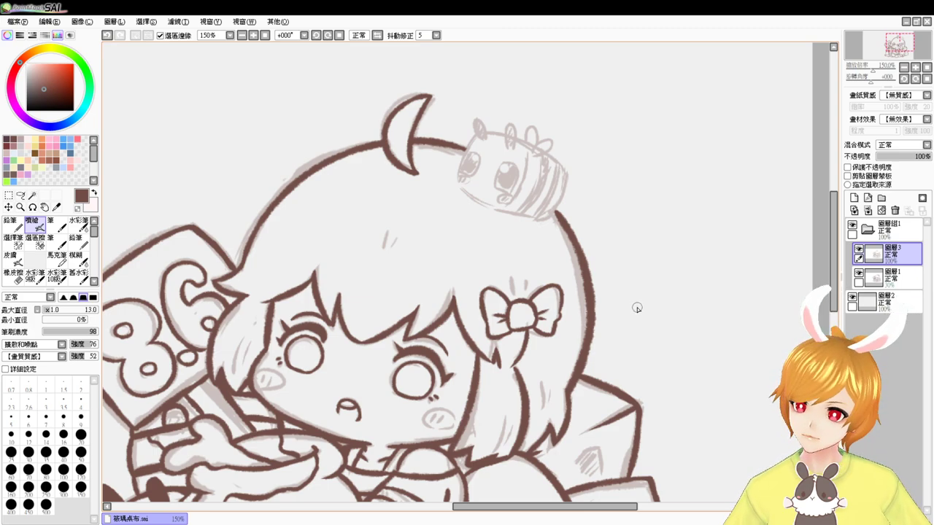
scroll(637, 308, up, 1)
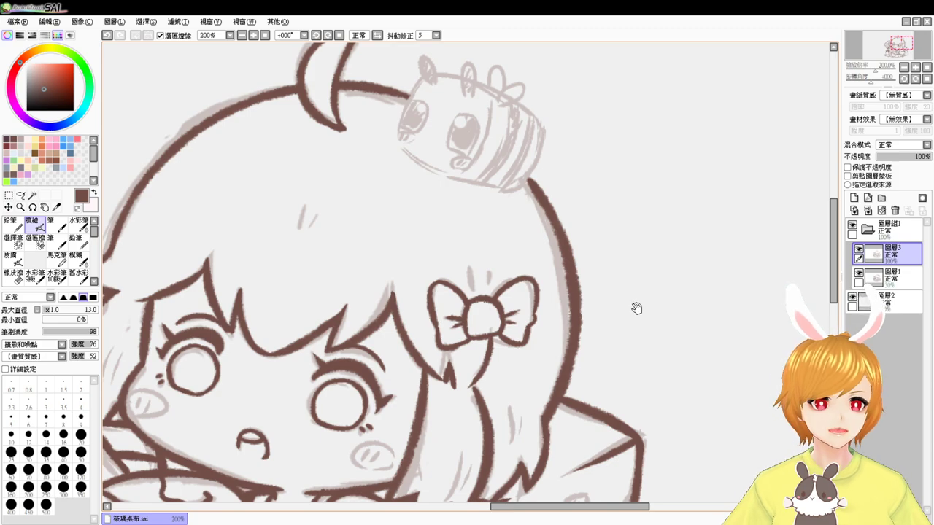
scroll(657, 278, down, 2)
scroll(665, 429, up, 3)
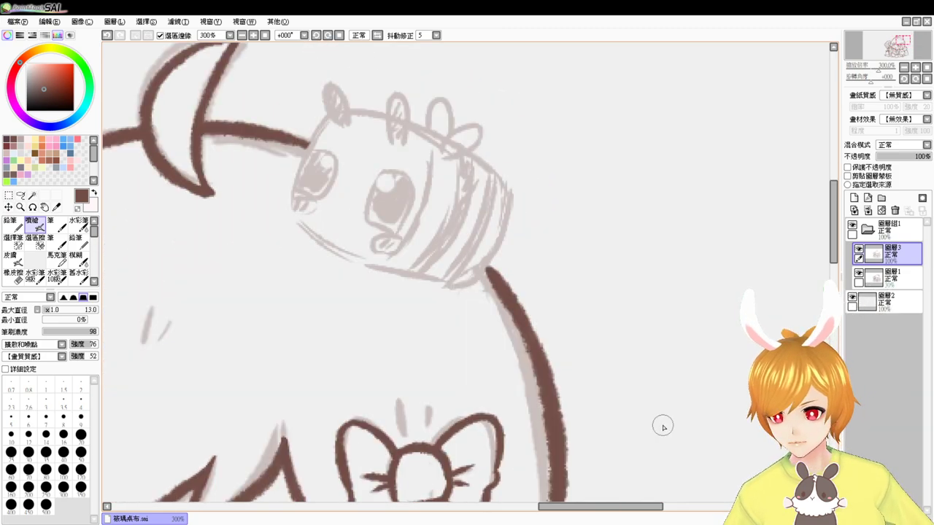
mouse_move(473, 247)
mouse_down()
mouse_move(573, 321)
mouse_move(577, 314)
mouse_up()
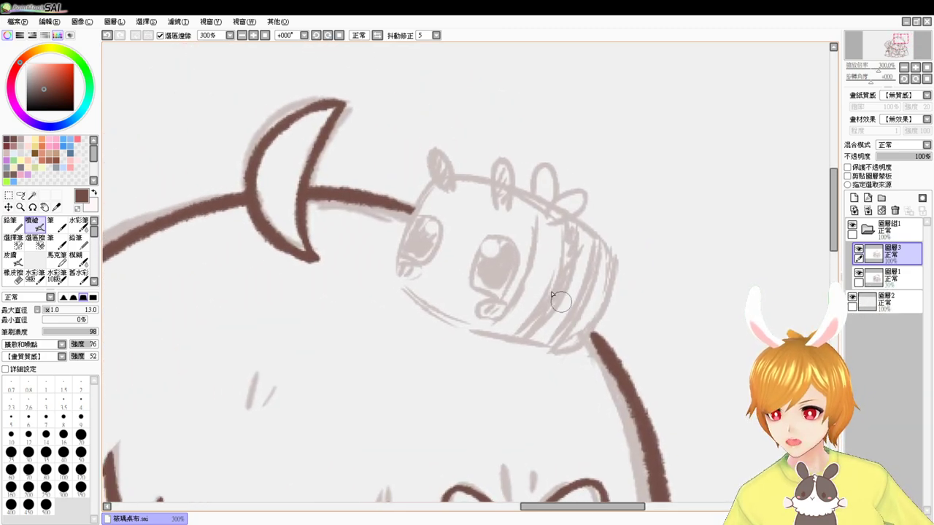
- Set the brush size to 15 and ink the short front edge of the bee ornament's face
key(ctrl+z)
drag(432, 179, 396, 269)
key(ctrl+z)
mouse_move(435, 180)
mouse_down()
mouse_move(392, 273)
mouse_move(428, 259)
mouse_move(487, 338)
mouse_up()
key(ctrl+z)
drag(393, 272, 491, 338)
key(ctrl+z)
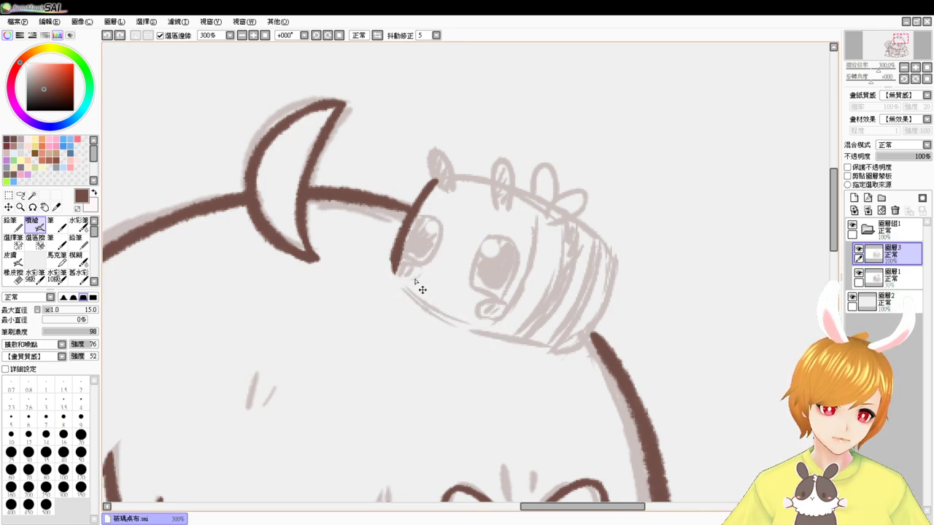
- Ink the lower edge of the bee's face, starting from the bottom of the front edge
drag(392, 269, 482, 333)
key(ctrl+z)
mouse_move(395, 264)
mouse_down()
mouse_move(392, 275)
mouse_move(481, 338)
mouse_up()
key(ctrl+z)
drag(391, 272, 460, 322)
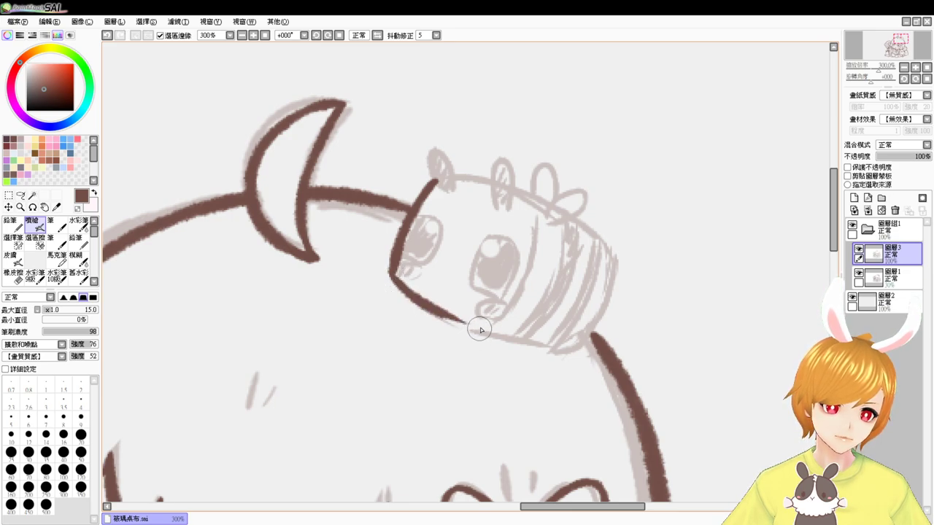
- Ink the long curved top edge of the bee's body from the first antenna to the rear
drag(445, 175, 577, 235)
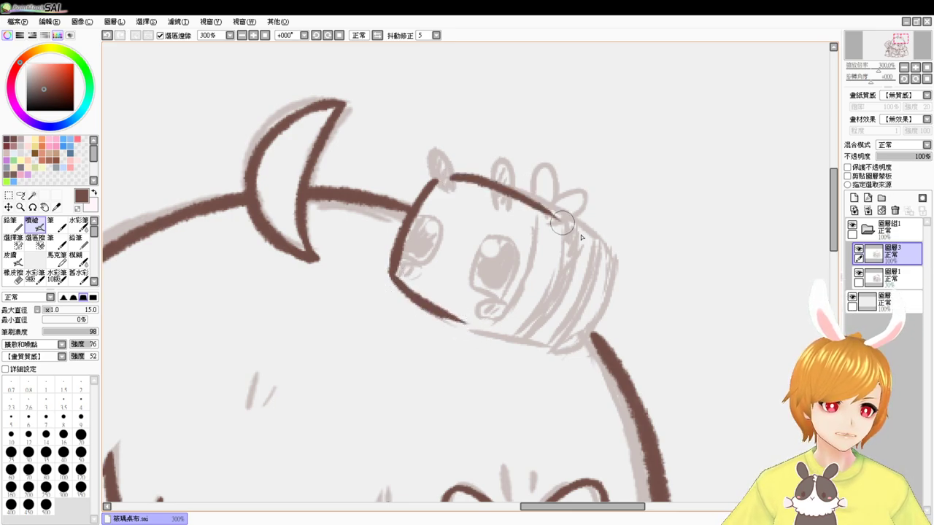
key(ctrl+z)
drag(449, 175, 597, 241)
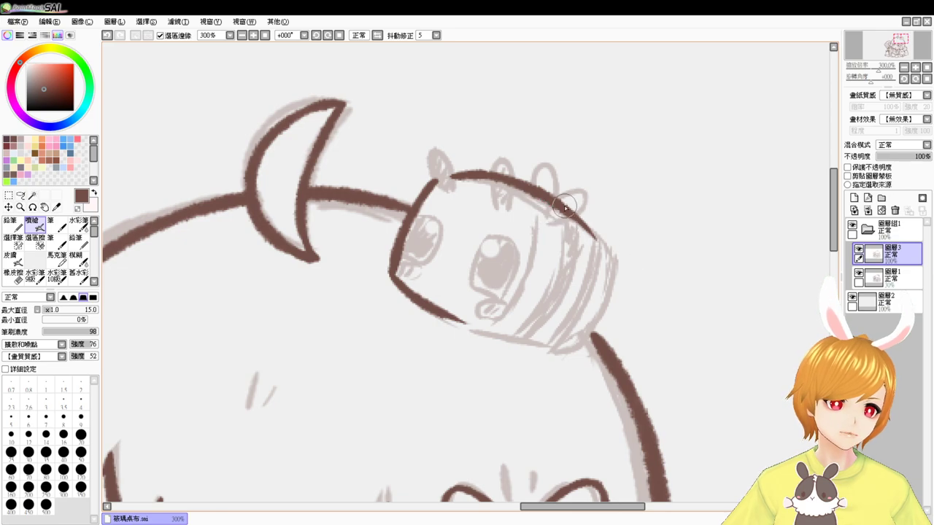
key(ctrl+z)
drag(441, 177, 605, 253)
key(ctrl+z)
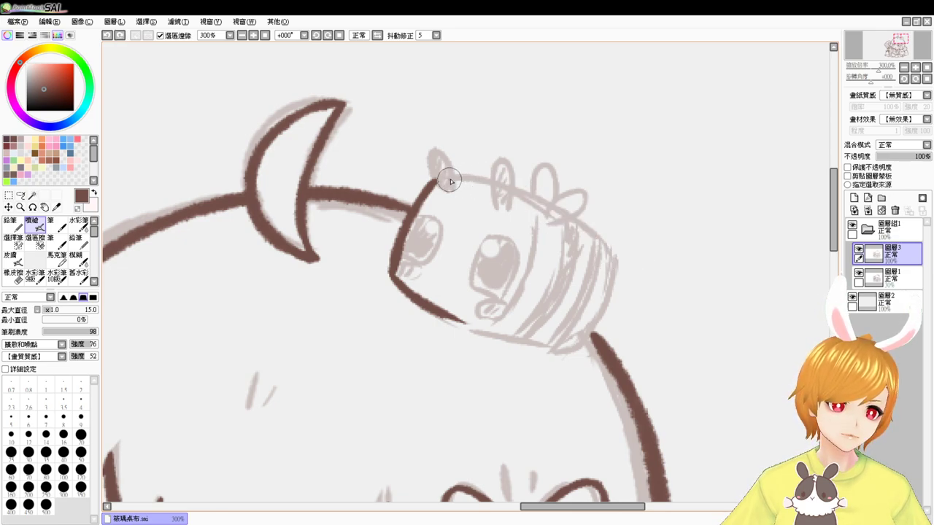
drag(450, 180, 621, 271)
key(ctrl+z)
drag(446, 180, 609, 267)
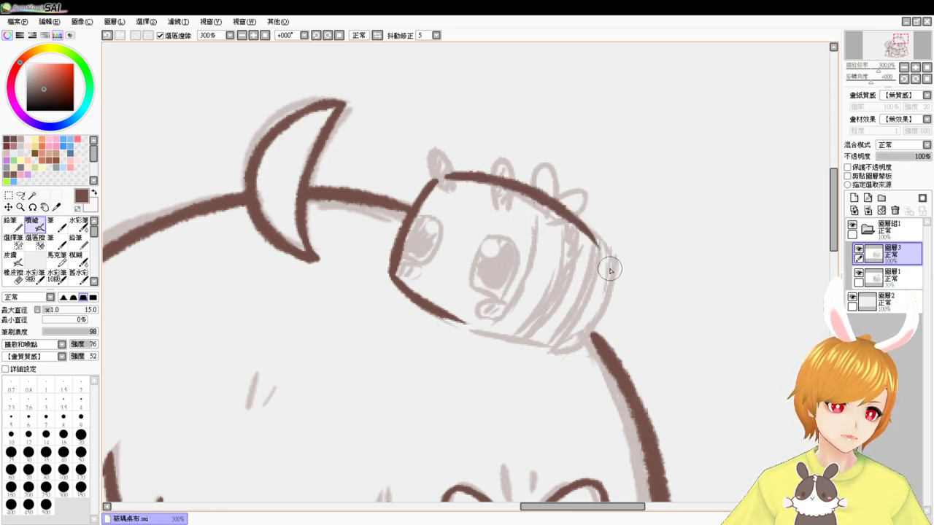
key(ctrl+z)
mouse_move(455, 181)
mouse_down()
mouse_move(618, 279)
mouse_move(579, 340)
mouse_up()
key(ctrl+z)
- Try to ink the bee's rounded rear end down to the hair outline
drag(613, 249, 573, 344)
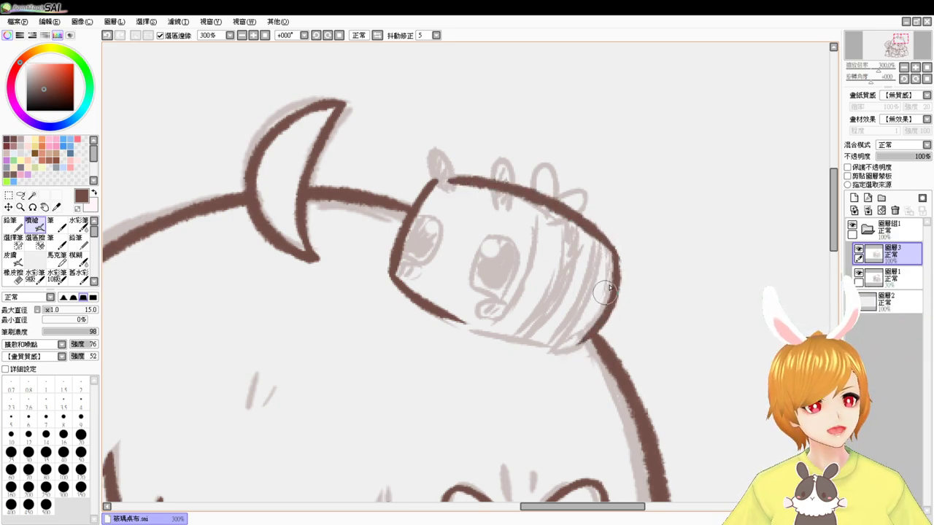
key(ctrl+z)
drag(612, 252, 593, 313)
key(ctrl+z)
drag(613, 251, 570, 337)
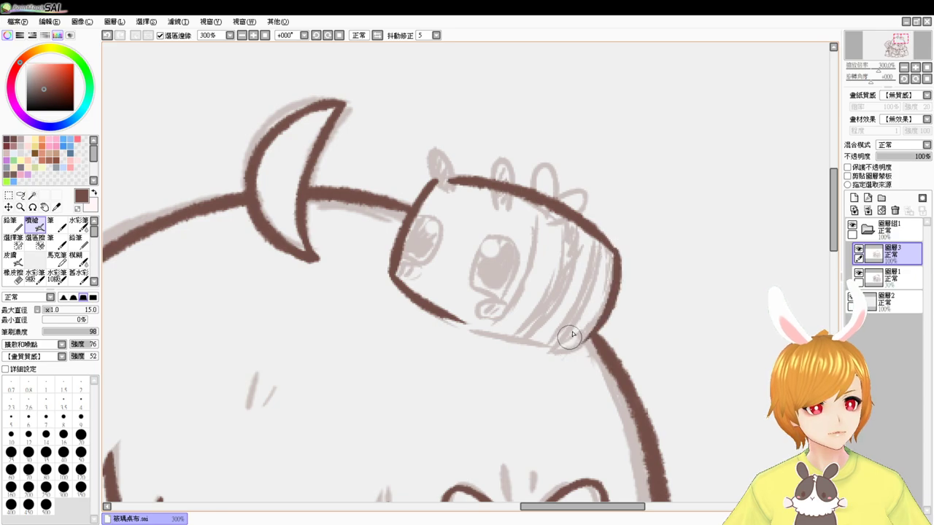
key(ctrl+z)
mouse_move(613, 252)
mouse_down()
mouse_move(605, 326)
mouse_move(585, 350)
mouse_up()
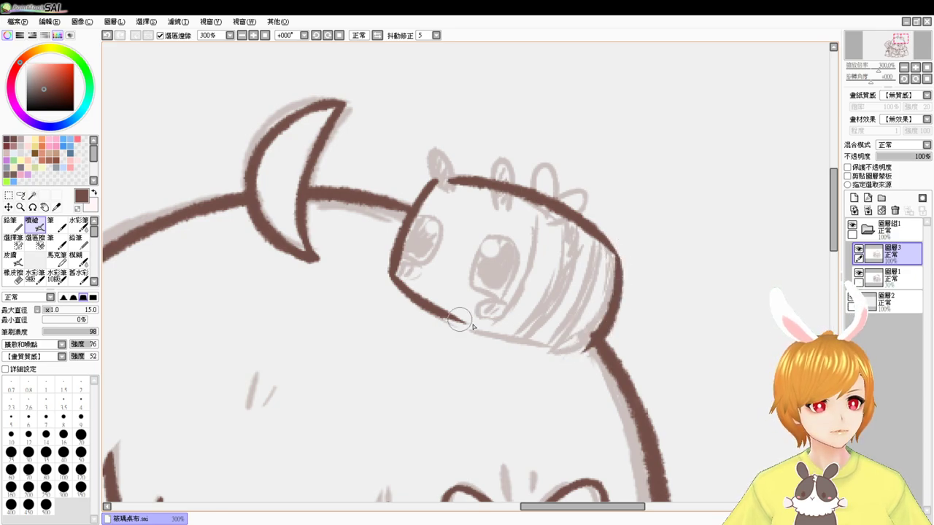
drag(455, 317, 605, 350)
key(ctrl+z)
key(ctrl+z)
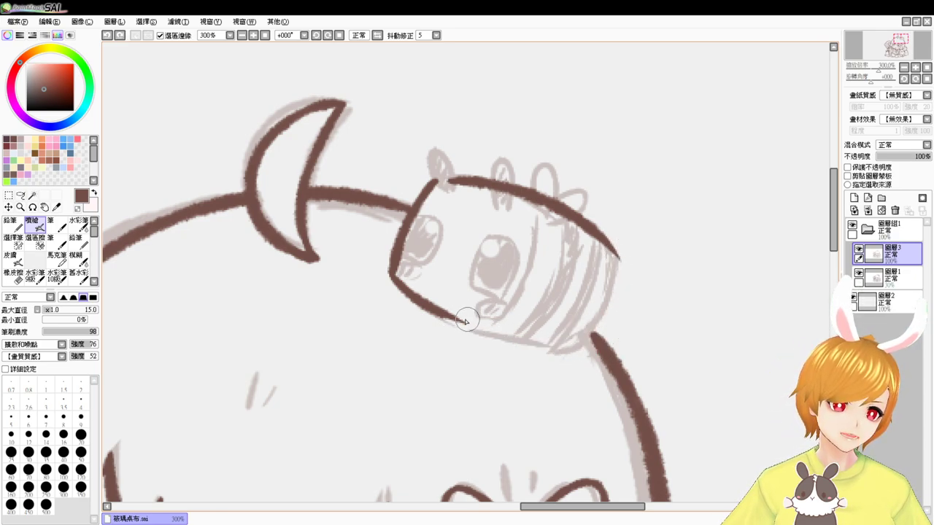
- Extend the bee's lower edge under the body to the rear with a smooth curve
drag(447, 315, 486, 328)
key(ctrl+z)
key(ctrl+z)
drag(434, 309, 487, 336)
key(ctrl+z)
drag(432, 306, 482, 334)
key(ctrl+z)
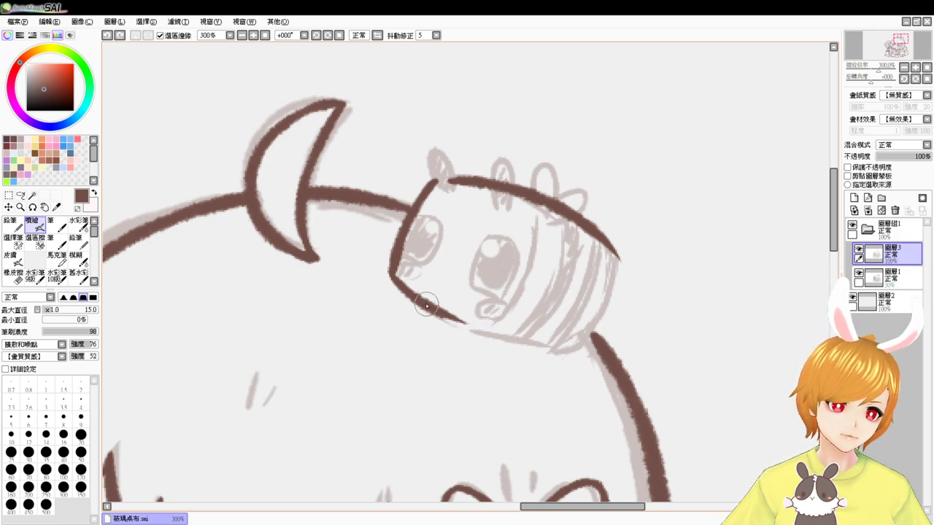
mouse_move(429, 305)
mouse_down()
mouse_move(504, 343)
mouse_move(596, 330)
mouse_up()
key(ctrl+z)
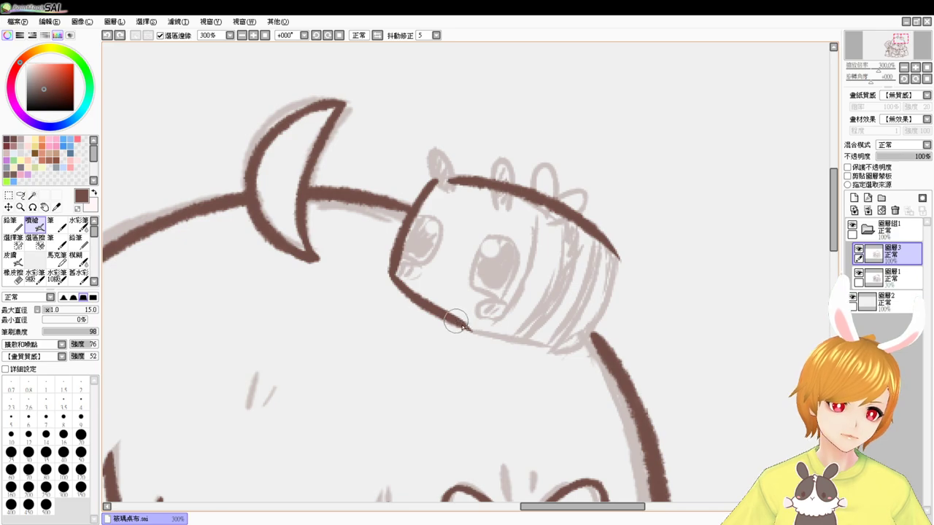
drag(456, 322, 582, 339)
- Ink the bee's rounded rear end, joining the top and bottom edges of the body
drag(616, 255, 580, 344)
key(ctrl+z)
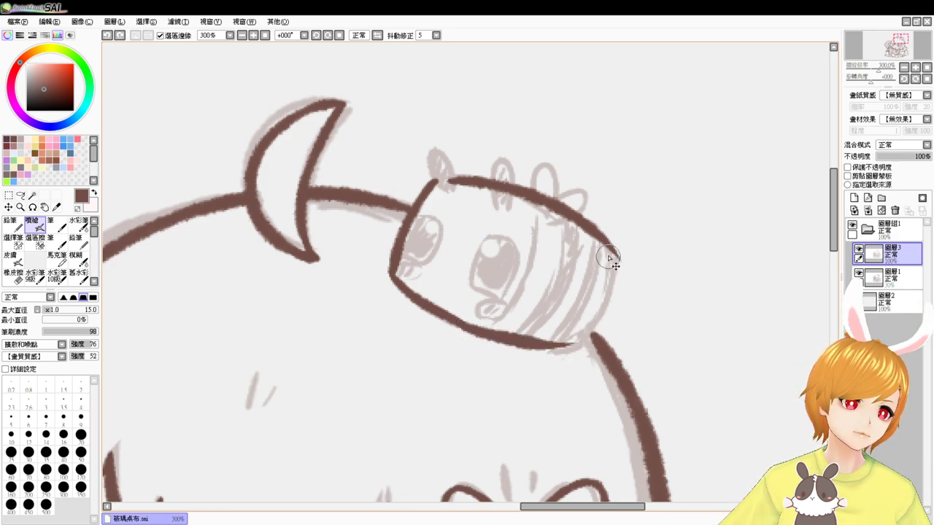
mouse_move(613, 253)
mouse_down()
mouse_move(604, 321)
mouse_move(571, 347)
mouse_up()
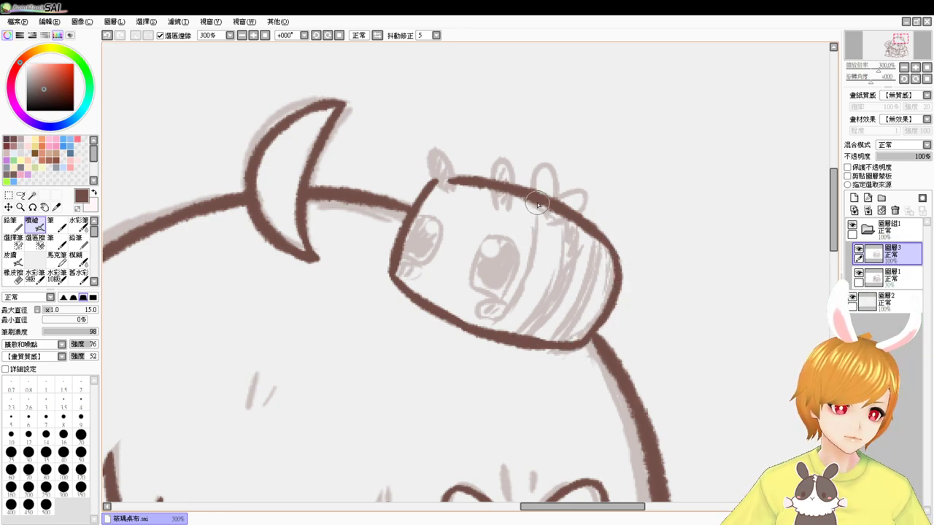
- Ink short tapered marks at the top and bottom of the dividing line behind the bee's face
mouse_move(541, 200)
mouse_down()
mouse_move(513, 309)
mouse_move(491, 317)
mouse_up()
key(ctrl+z)
drag(539, 202, 533, 264)
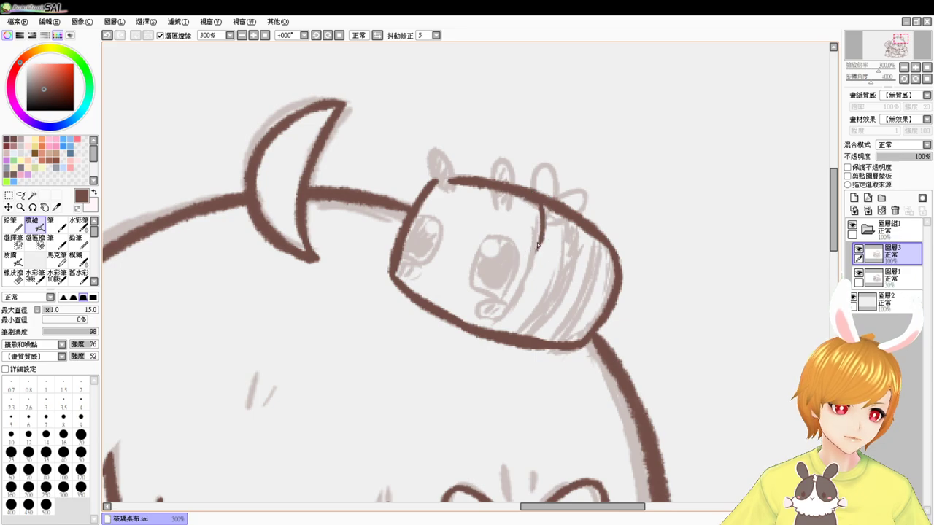
key(ctrl+z)
drag(534, 198, 524, 291)
drag(491, 334, 508, 314)
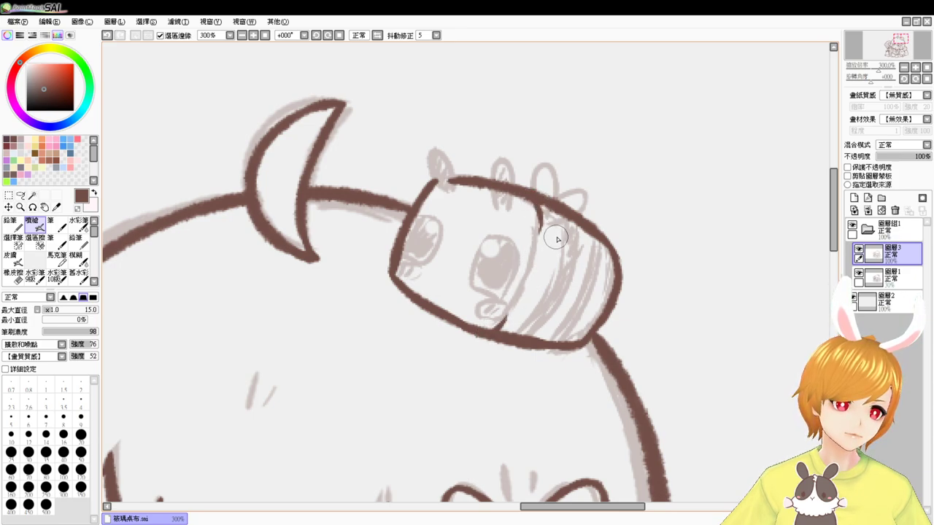
key(ctrl+z)
key(ctrl+z)
mouse_move(535, 201)
mouse_down()
mouse_move(528, 273)
mouse_move(491, 327)
mouse_move(522, 293)
mouse_up()
key(ctrl+z)
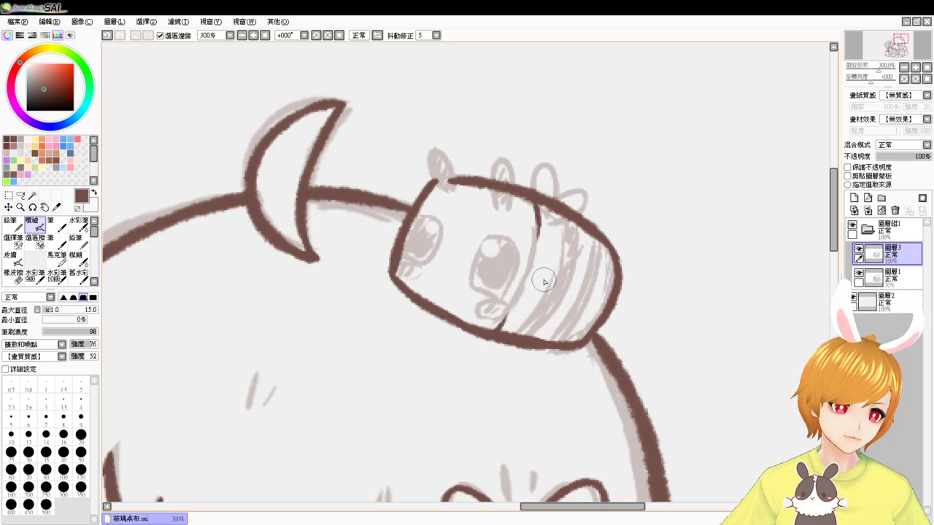
- Ink four curved stripe lines across the rear half of the bee's body
drag(564, 219, 515, 339)
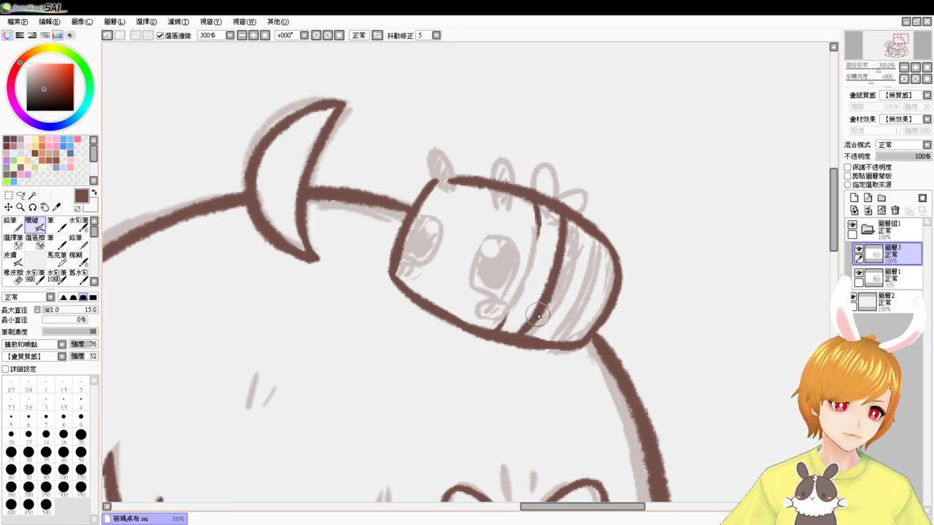
drag(576, 222, 532, 335)
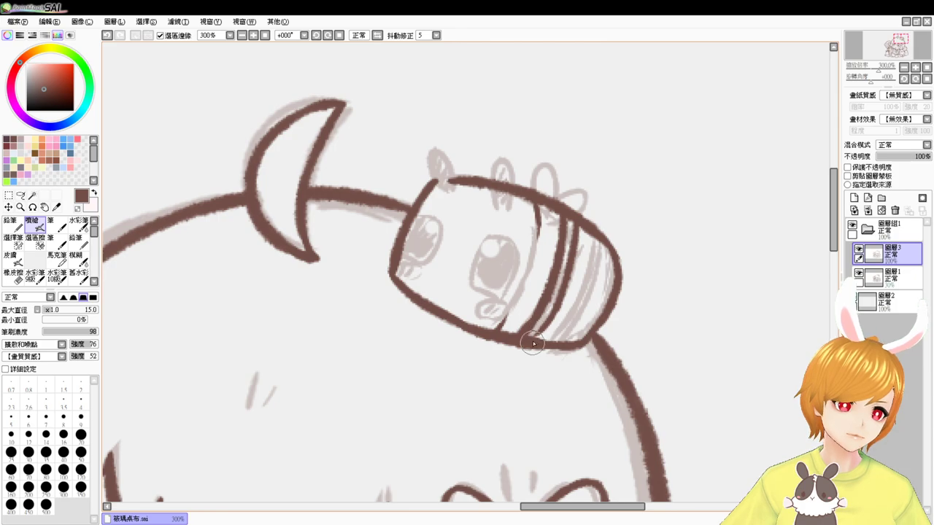
drag(595, 234, 548, 337)
key(ctrl+z)
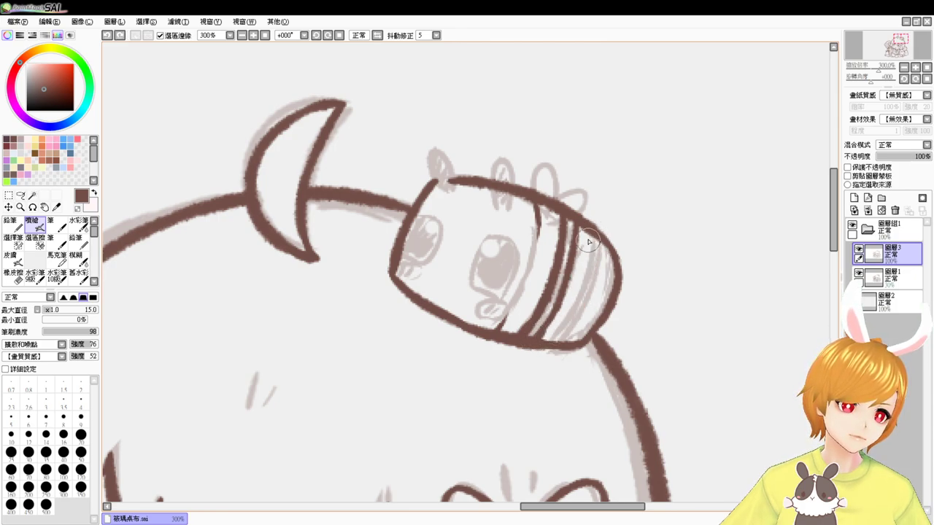
drag(589, 236, 547, 339)
key(ctrl+z)
drag(590, 240, 541, 344)
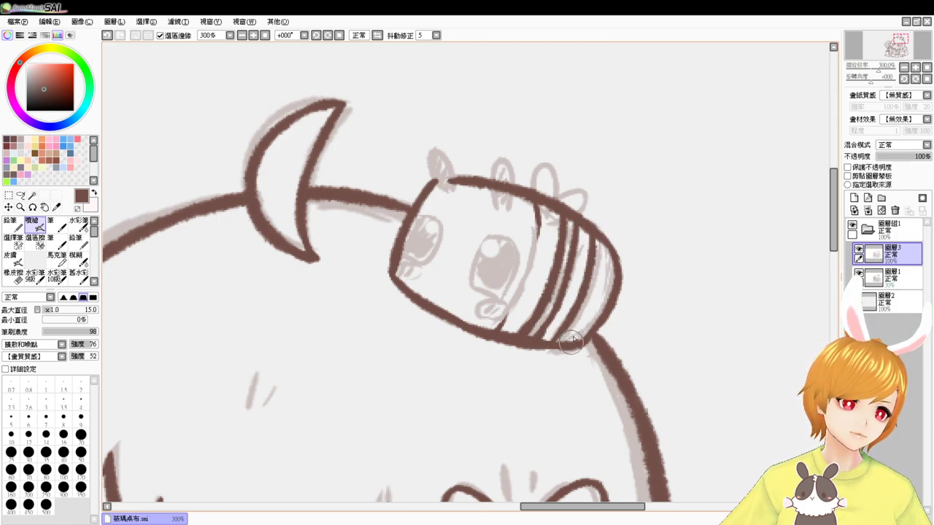
drag(602, 243, 554, 346)
key(ctrl+z)
mouse_move(599, 239)
mouse_down()
mouse_move(603, 256)
mouse_move(558, 340)
mouse_move(607, 255)
mouse_move(564, 338)
mouse_up()
key(ctrl+z)
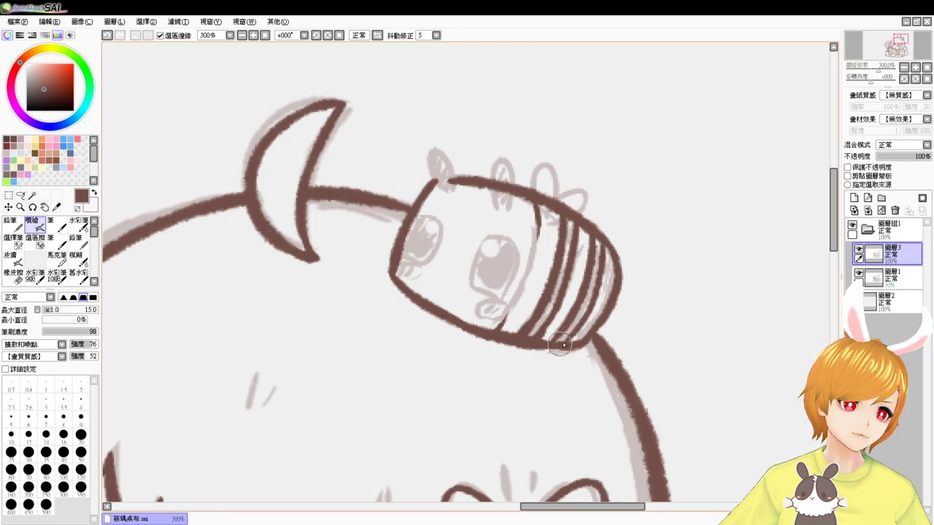
- Ink two solid rounded antennae and two small rounded wing outlines along the bee's top edge
mouse_move(435, 188)
mouse_down()
mouse_move(448, 168)
mouse_move(446, 185)
mouse_move(439, 154)
mouse_move(444, 189)
mouse_up()
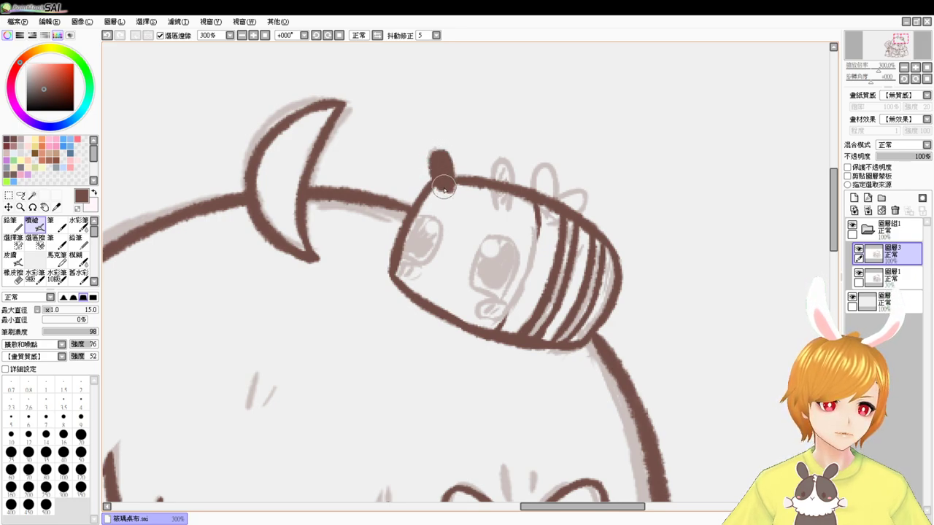
mouse_move(498, 205)
mouse_down()
mouse_move(512, 179)
mouse_move(505, 191)
mouse_move(503, 166)
mouse_move(500, 204)
mouse_move(502, 167)
mouse_move(510, 205)
mouse_up()
mouse_move(571, 182)
mouse_down()
mouse_move(563, 208)
mouse_move(544, 196)
mouse_move(548, 169)
mouse_move(545, 197)
mouse_up()
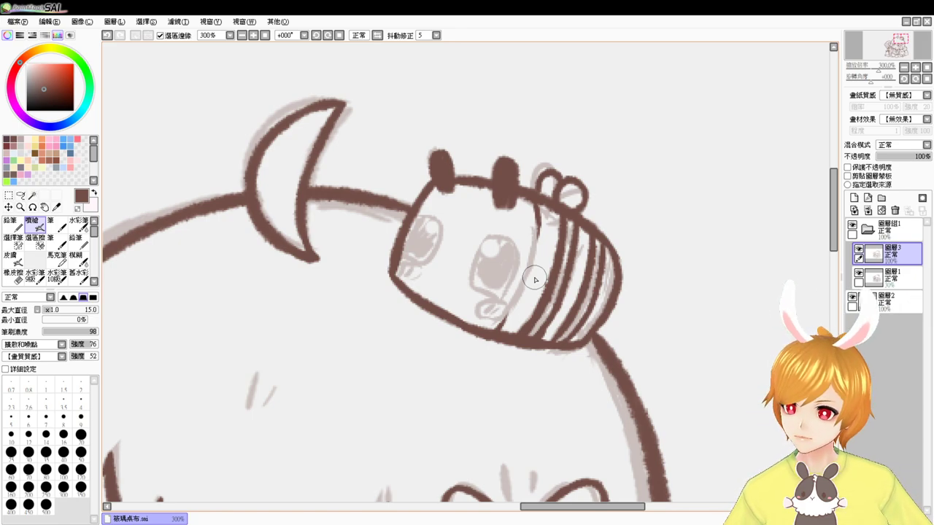
scroll(535, 280, up, 1)
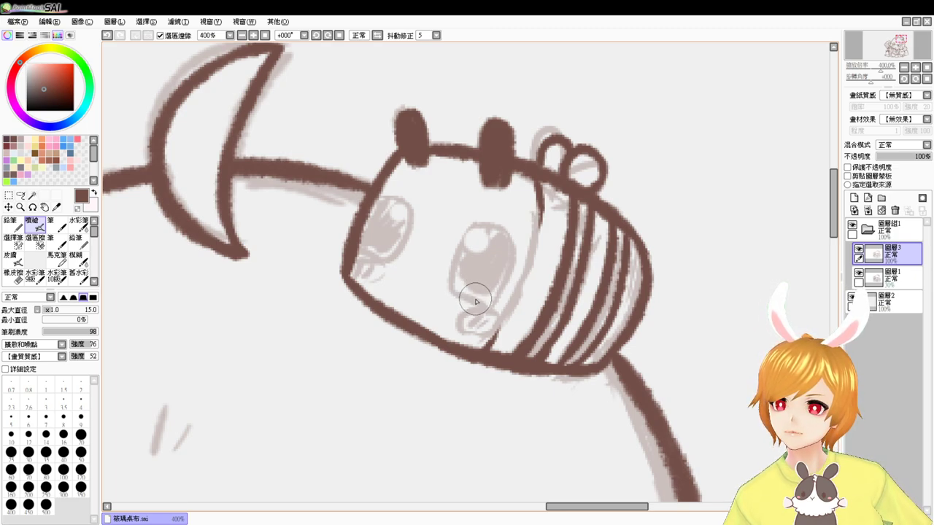
- Try to ink a rounded outline around the bee's eye nearest the front of its face with brush size 8
drag(471, 295, 517, 323)
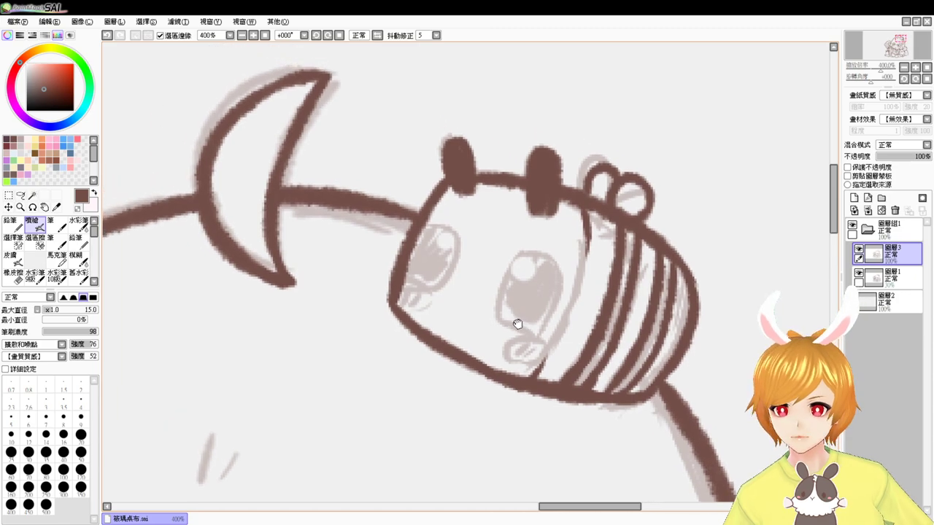
drag(434, 227, 457, 267)
key(ctrl+z)
mouse_move(420, 223)
mouse_down()
mouse_move(454, 253)
mouse_move(427, 292)
mouse_move(455, 235)
mouse_move(428, 293)
mouse_move(399, 279)
mouse_move(442, 289)
mouse_up()
key(ctrl+z)
key(ctrl+z)
key(ctrl+z)
mouse_move(421, 224)
mouse_down()
mouse_move(447, 224)
mouse_move(429, 292)
mouse_move(397, 278)
mouse_move(443, 289)
mouse_up()
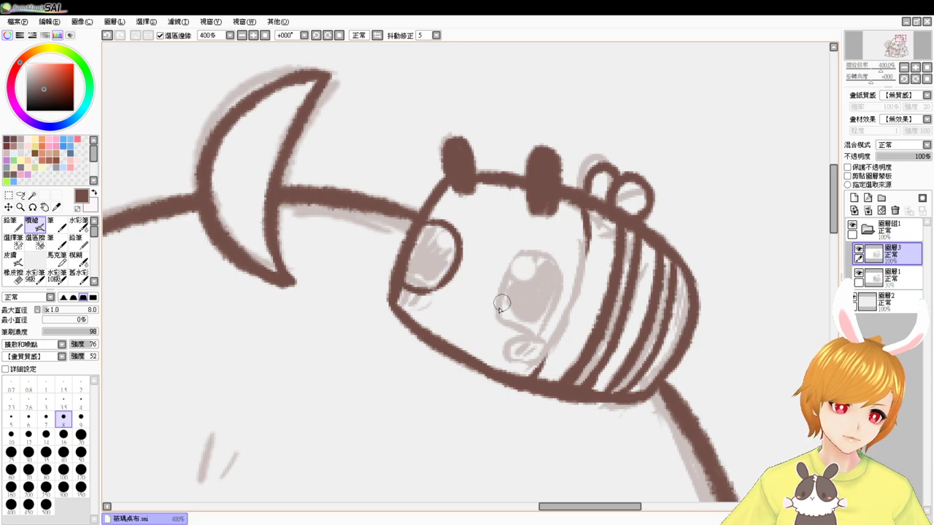
- Try to ink a rounded outline around the bee's larger eye, and undo the outlines of both eyes
mouse_move(497, 312)
mouse_down()
mouse_move(529, 249)
mouse_move(559, 268)
mouse_up()
key(ctrl+z)
mouse_move(497, 318)
mouse_down()
mouse_move(526, 248)
mouse_move(556, 263)
mouse_move(561, 294)
mouse_move(538, 328)
mouse_up()
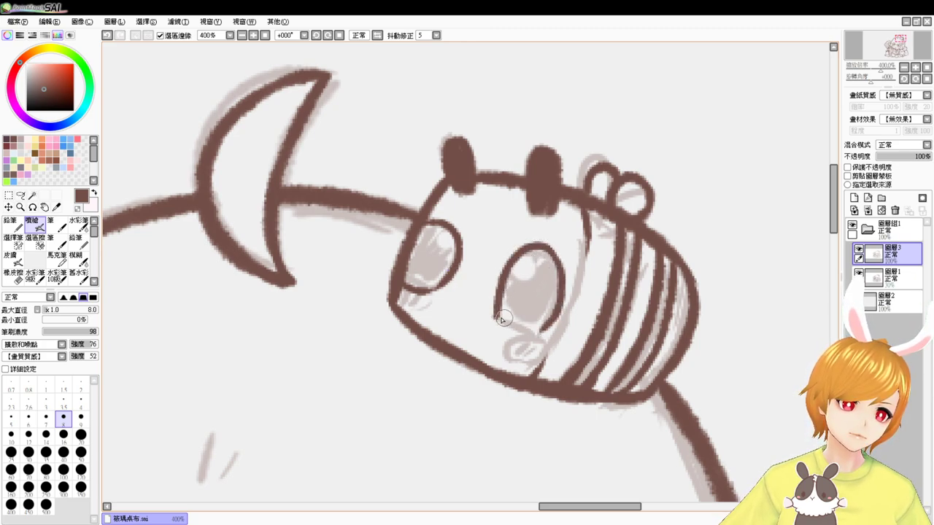
key(ctrl+z)
mouse_move(561, 282)
mouse_down()
mouse_move(541, 325)
mouse_move(496, 312)
mouse_move(541, 333)
mouse_up()
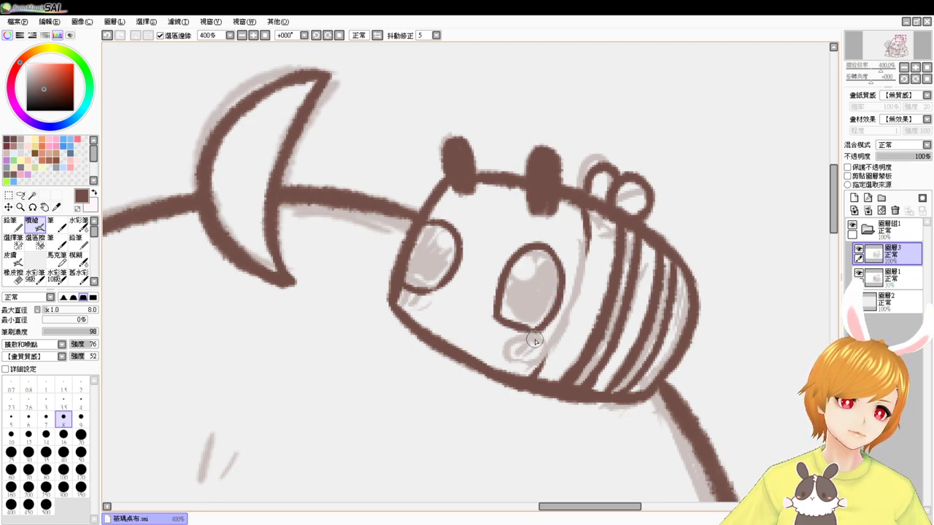
key(ctrl+z)
key(ctrl+z)
key(ctrl+z)
key(ctrl+z)
key(ctrl+z)
key(ctrl+z)
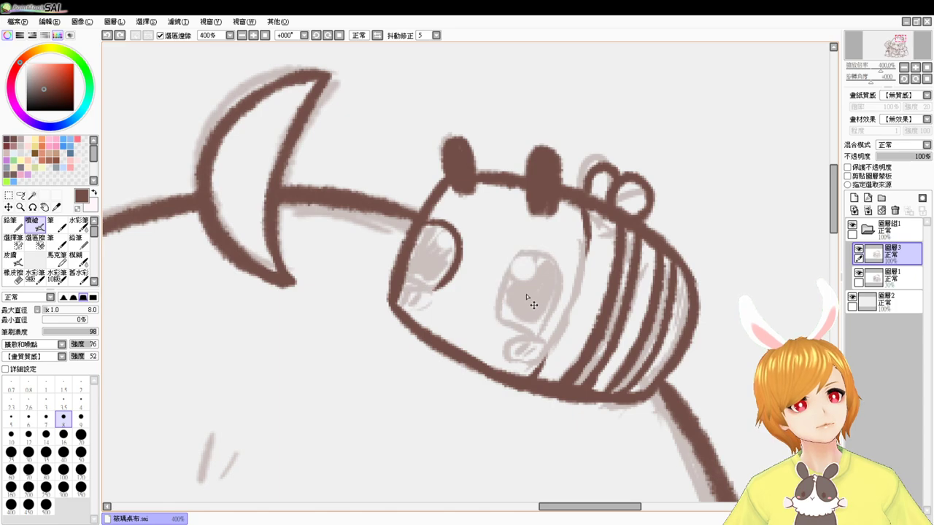
key(ctrl+z)
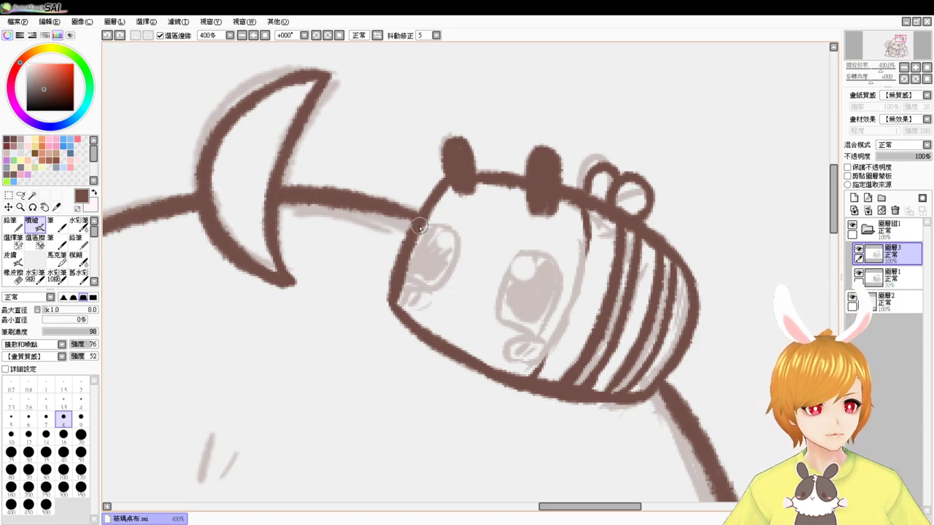
- Ink squarish outlines with softened corners around both of the bee's sketched eyes
mouse_move(420, 228)
mouse_down()
mouse_move(445, 227)
mouse_move(449, 242)
mouse_move(437, 231)
mouse_move(449, 237)
mouse_move(424, 293)
mouse_move(451, 233)
mouse_move(453, 240)
mouse_move(434, 292)
mouse_move(399, 280)
mouse_move(442, 287)
mouse_up()
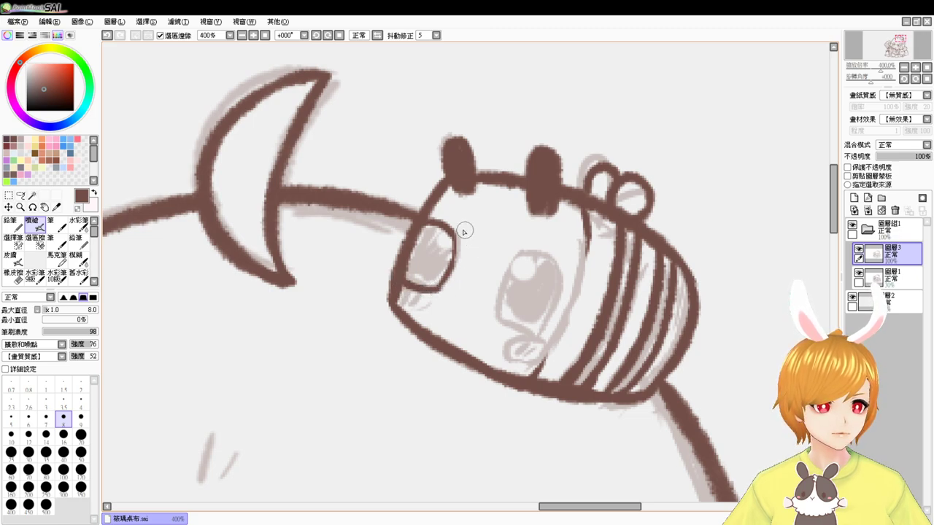
drag(455, 235, 447, 272)
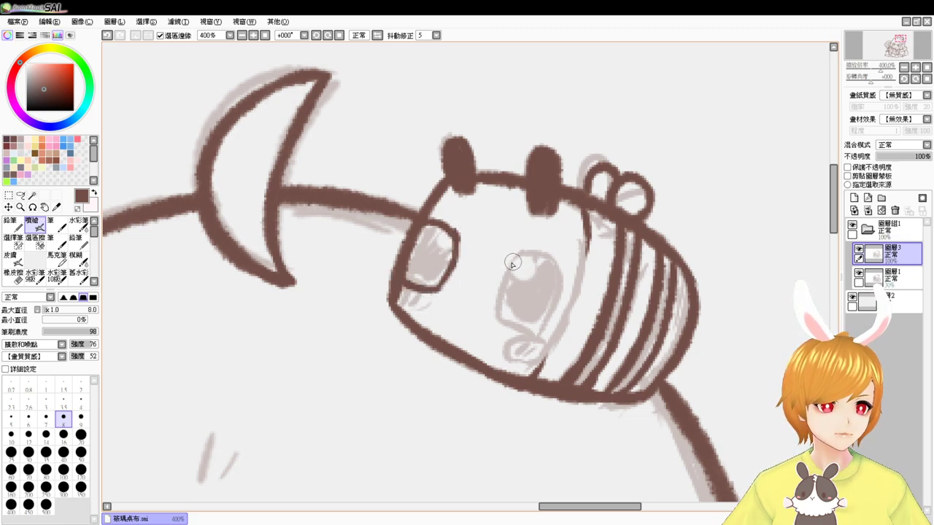
drag(513, 254, 495, 315)
key(ctrl+z)
drag(520, 254, 495, 321)
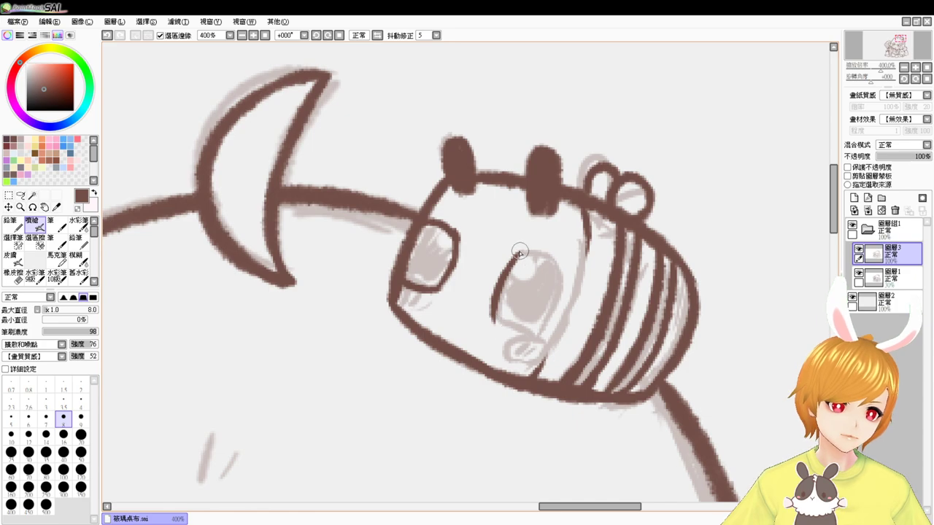
drag(518, 251, 558, 270)
key(ctrl+z)
mouse_move(558, 272)
mouse_down()
mouse_move(541, 327)
mouse_move(538, 312)
mouse_move(493, 318)
mouse_move(539, 339)
mouse_move(532, 333)
mouse_move(558, 309)
mouse_move(534, 337)
mouse_up()
key(ctrl+z)
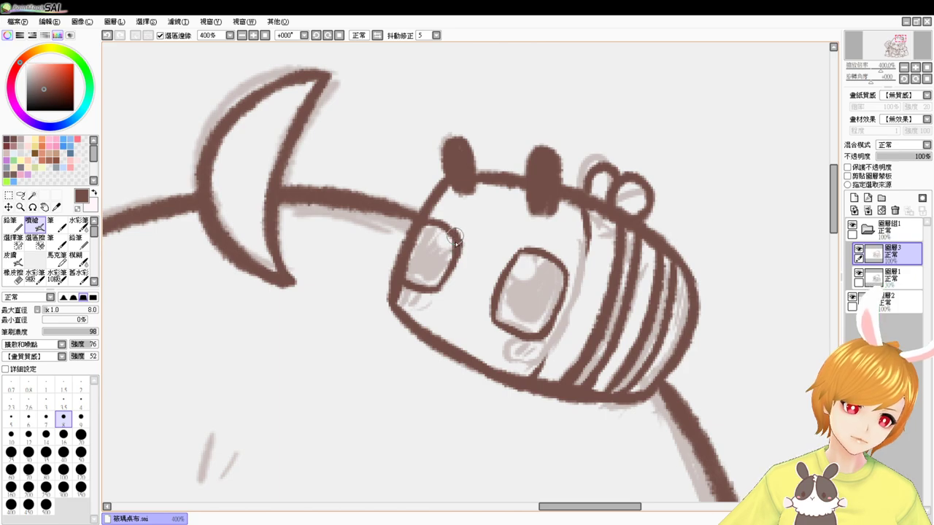
- Reshape the upper corner of the bee's smaller eye outline with a size 9 eraser and the size 8 brush
key(e)
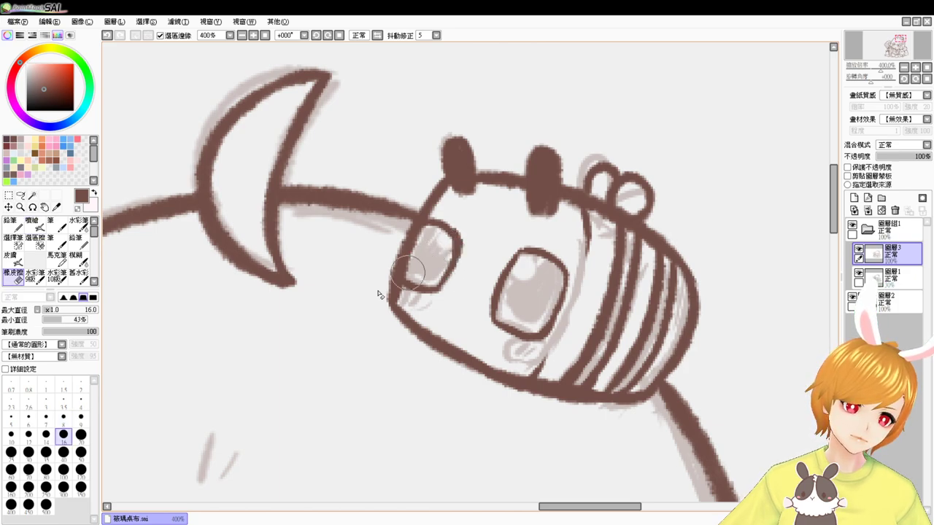
click(81, 417)
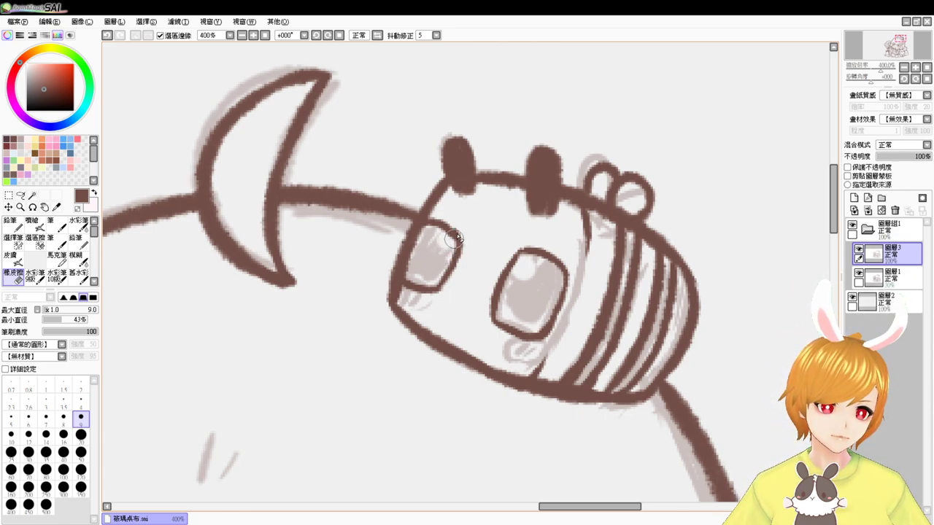
key(v)
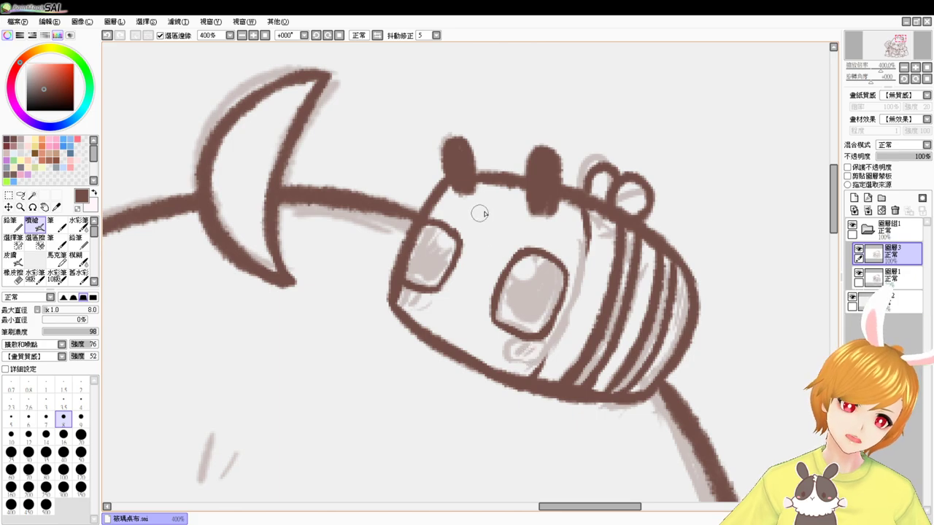
key(e)
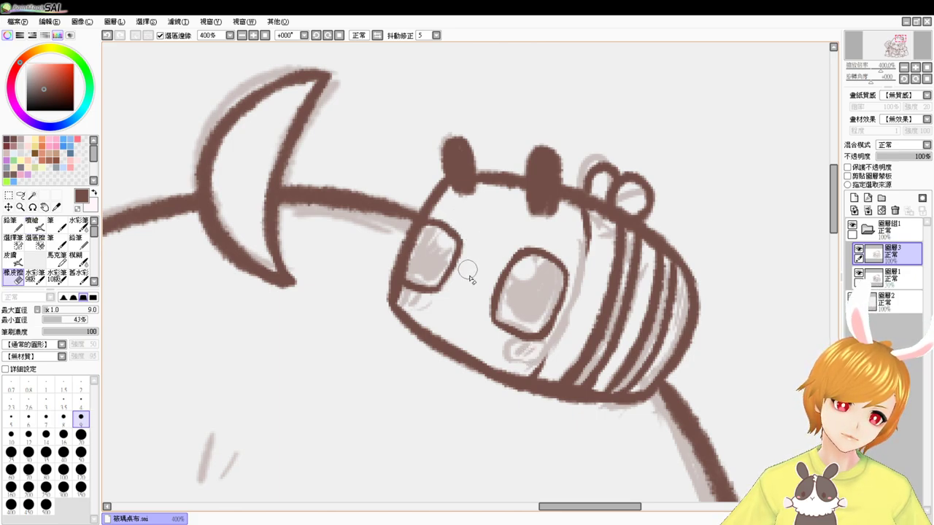
key(v)
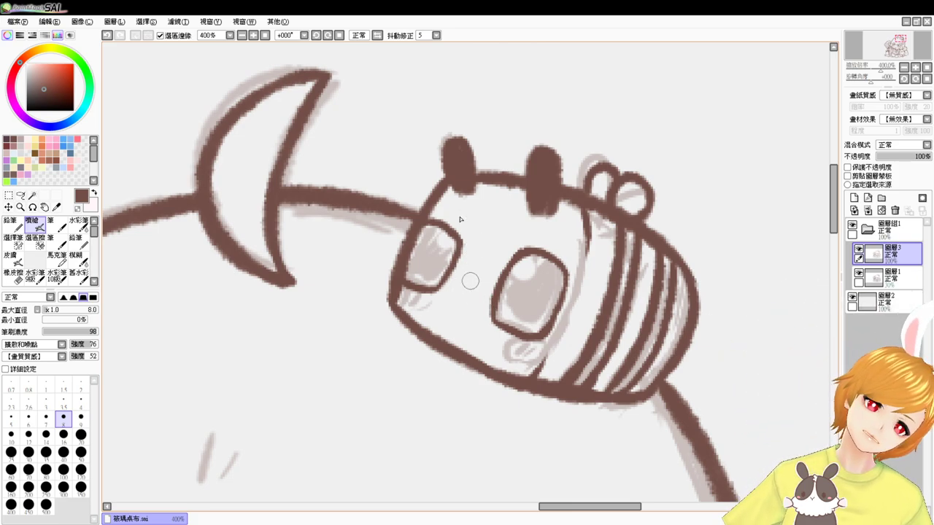
key(e)
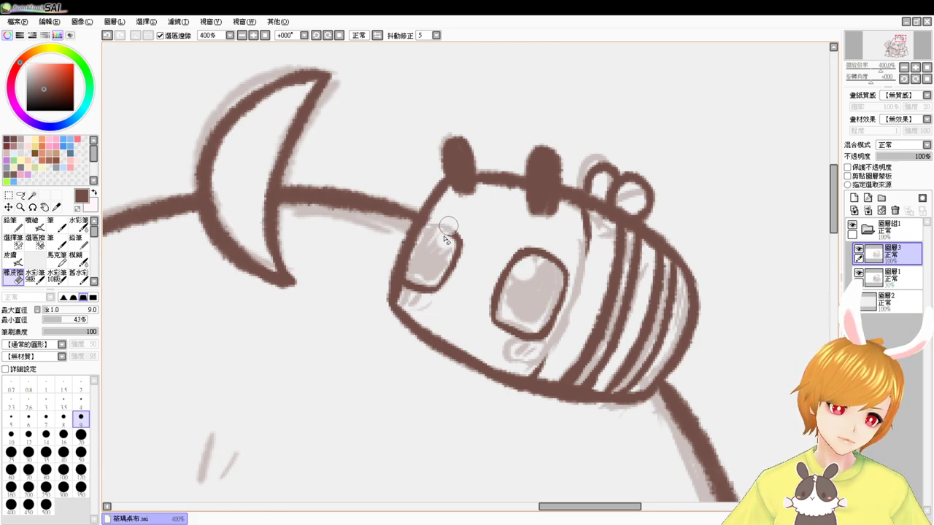
key(v)
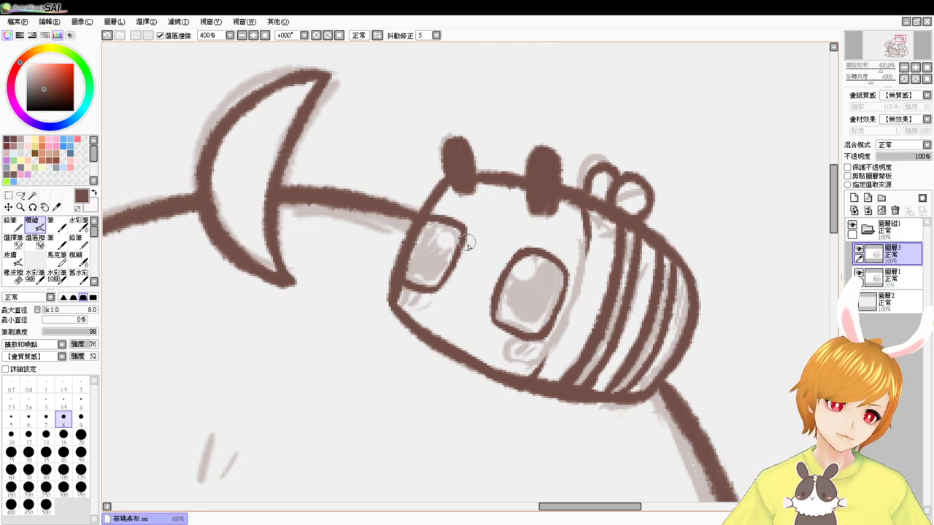
key(e)
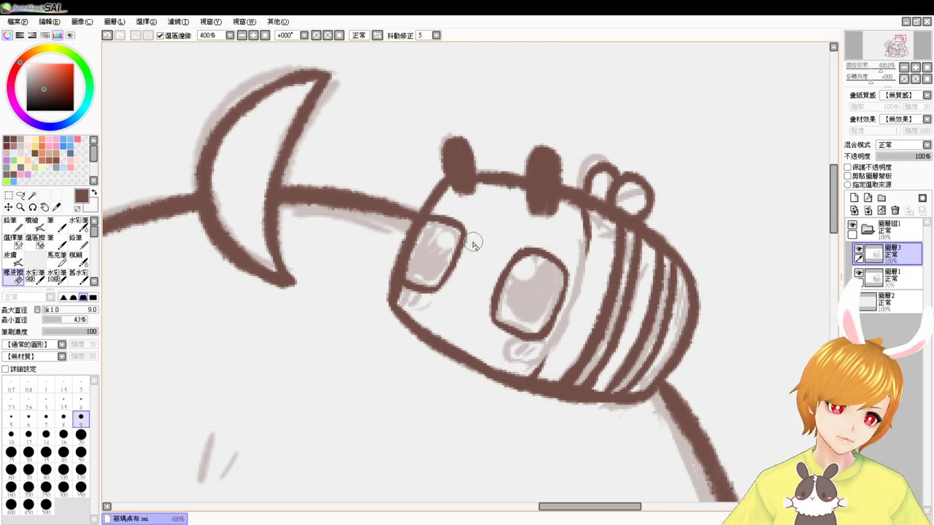
key(v)
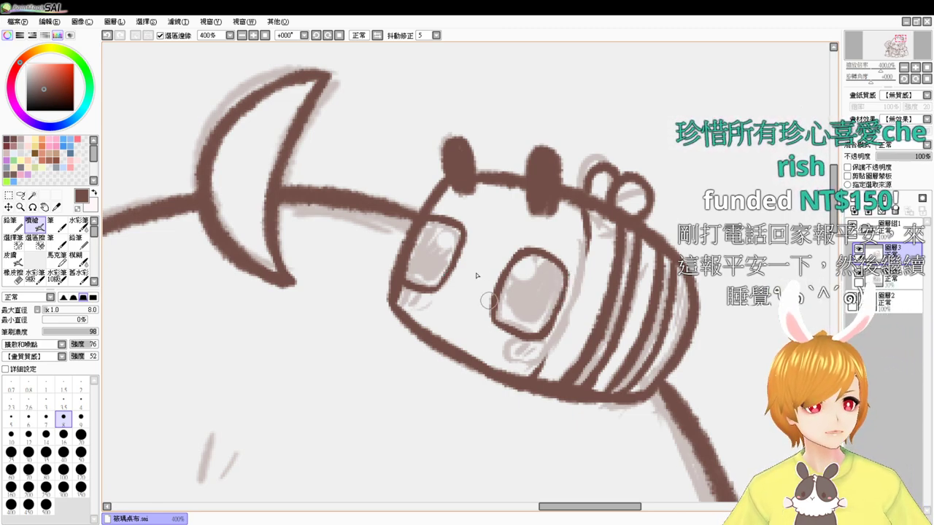
- Hide the sketch layer and the grey background layer so only the line art remains, and save the file
click(265, 35)
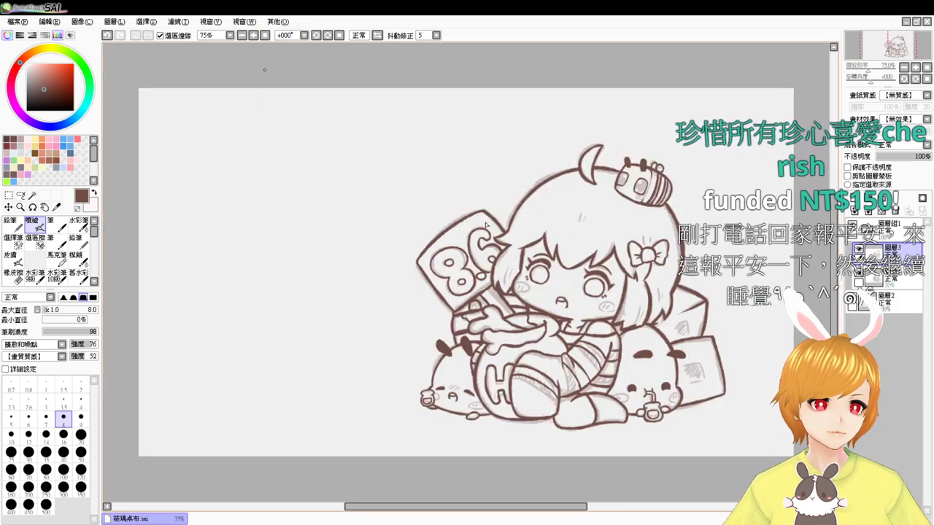
drag(672, 368, 595, 315)
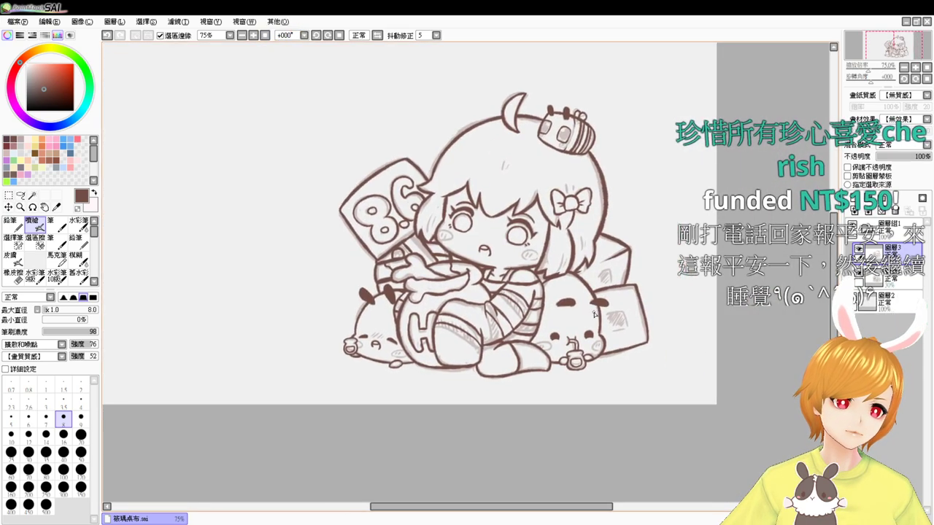
scroll(595, 315, up, 1)
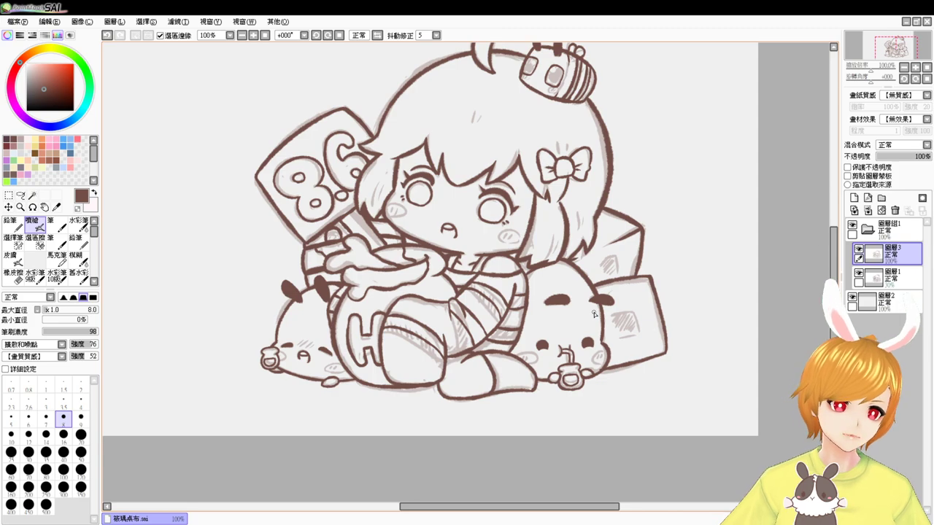
click(859, 274)
click(859, 298)
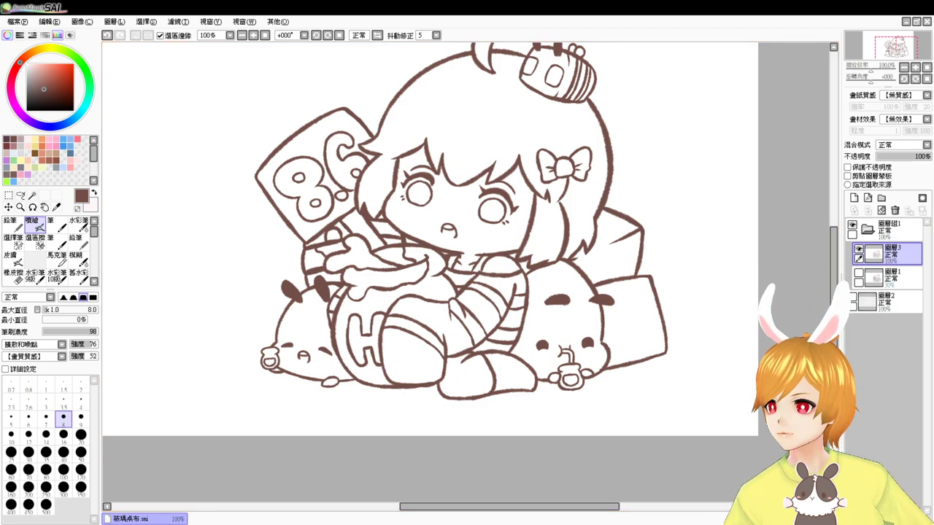
key(ctrl+s)
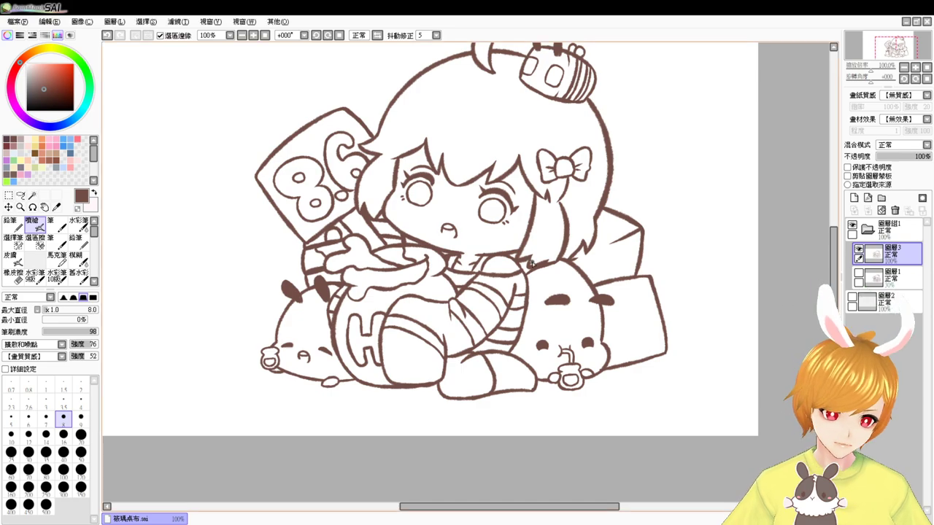
- Select the girl's hair area inside the line art with the magic wand
drag(529, 286, 531, 366)
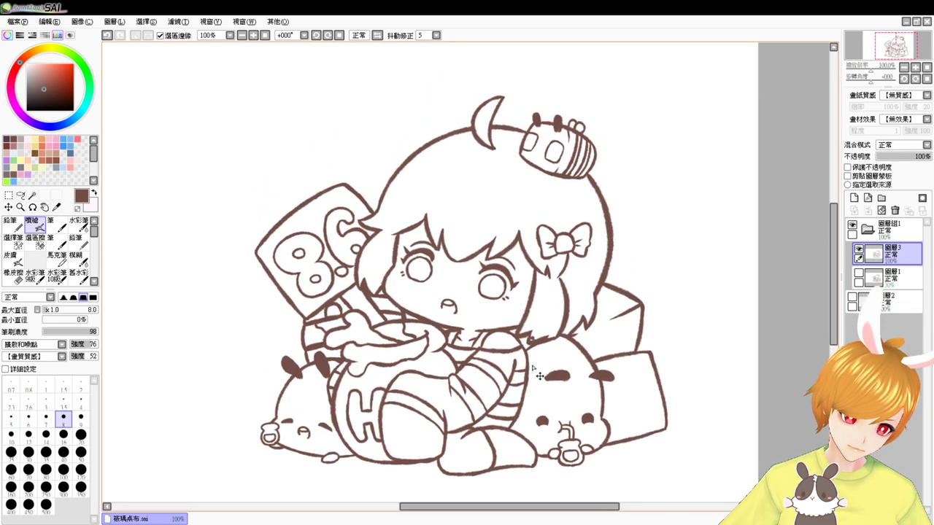
scroll(532, 367, up, 1)
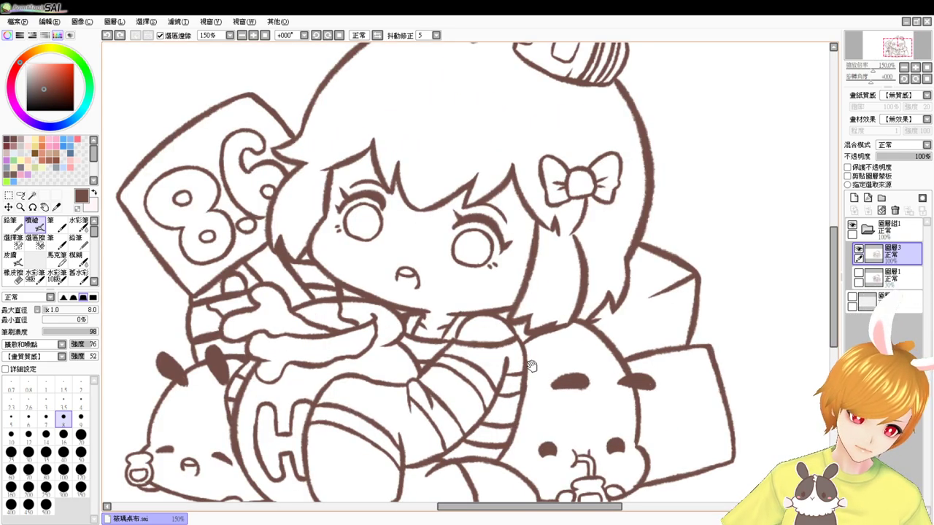
drag(532, 366, 618, 396)
click(34, 196)
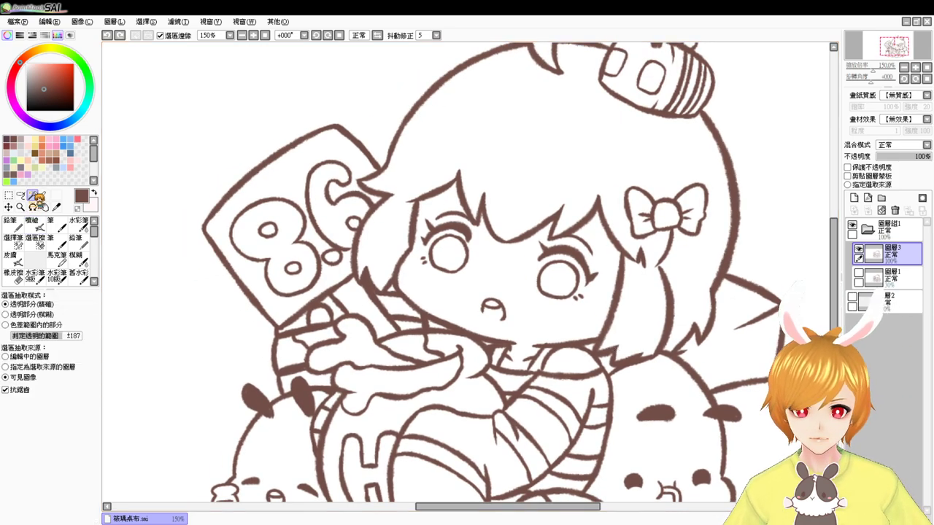
drag(654, 338, 557, 415)
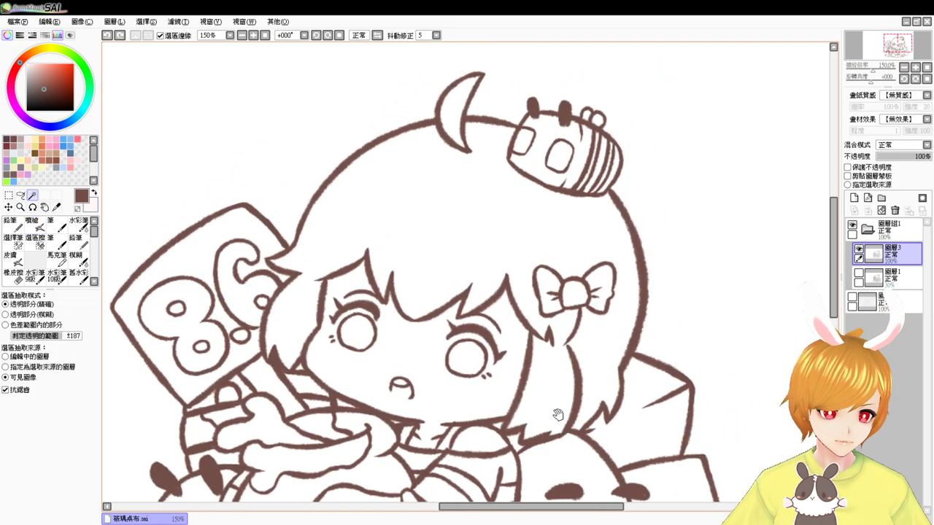
click(497, 228)
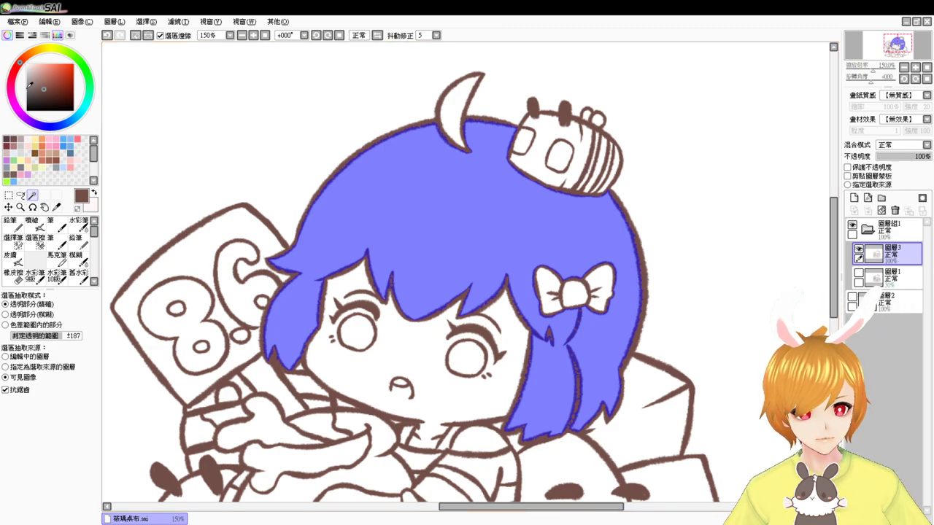
- Fill the selected hair with light blue on a new layer directly below the line art
drag(84, 112, 76, 117)
drag(50, 81, 43, 64)
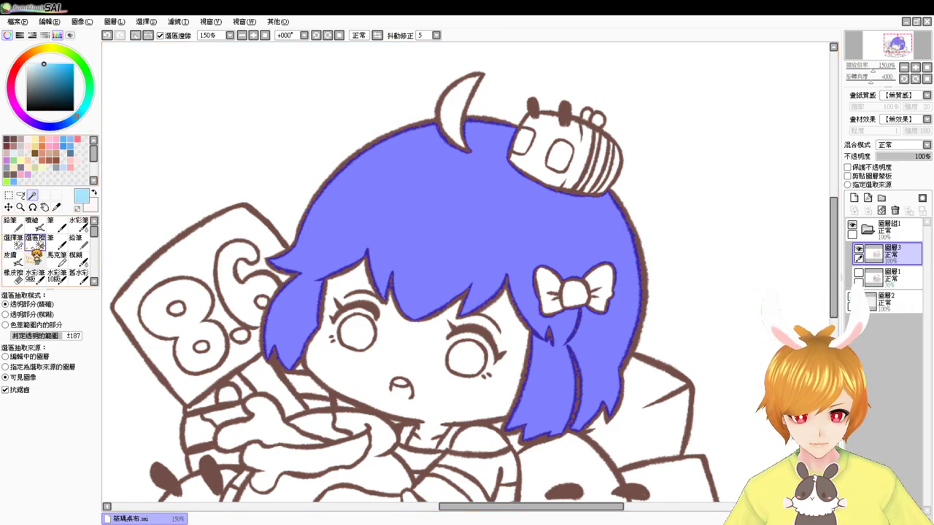
click(899, 276)
click(855, 198)
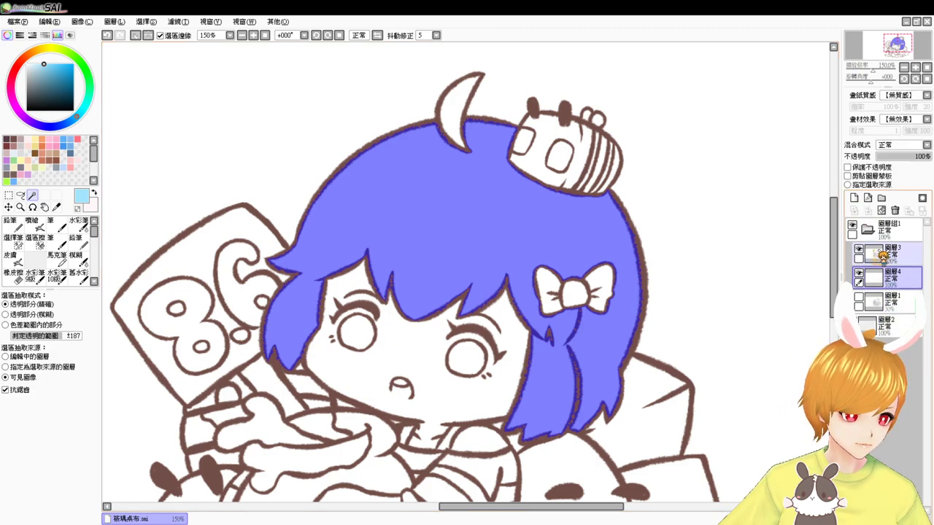
key(ctrl+f)
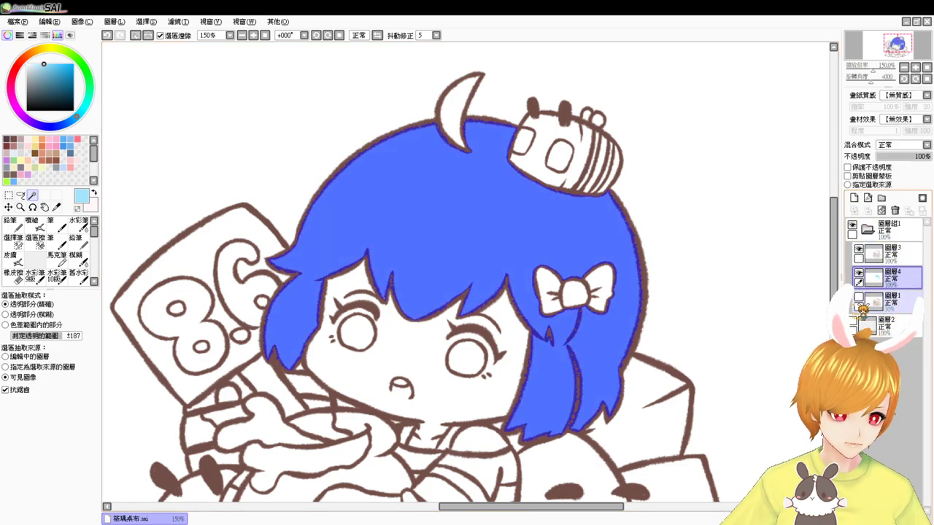
- Shade the bow side of the girl's hair with a slightly darker blue using the airbrush at size 33
click(32, 223)
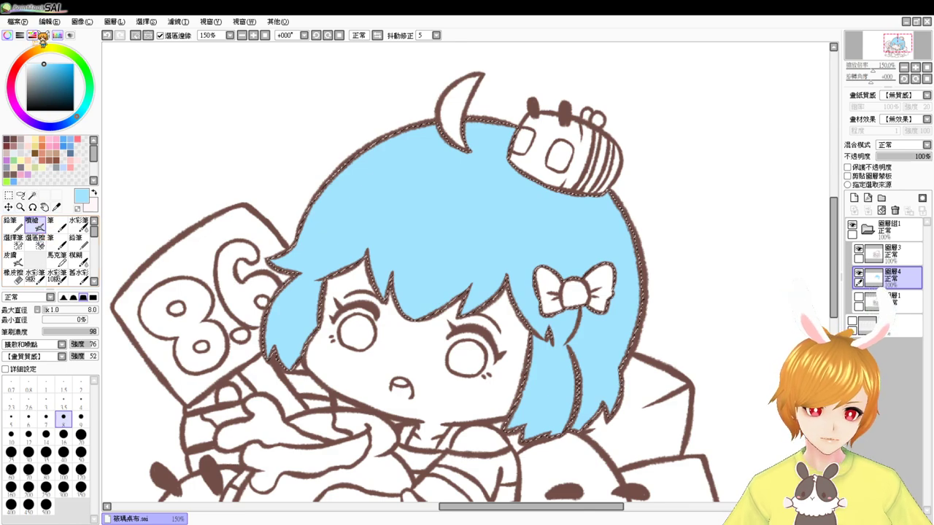
click(49, 66)
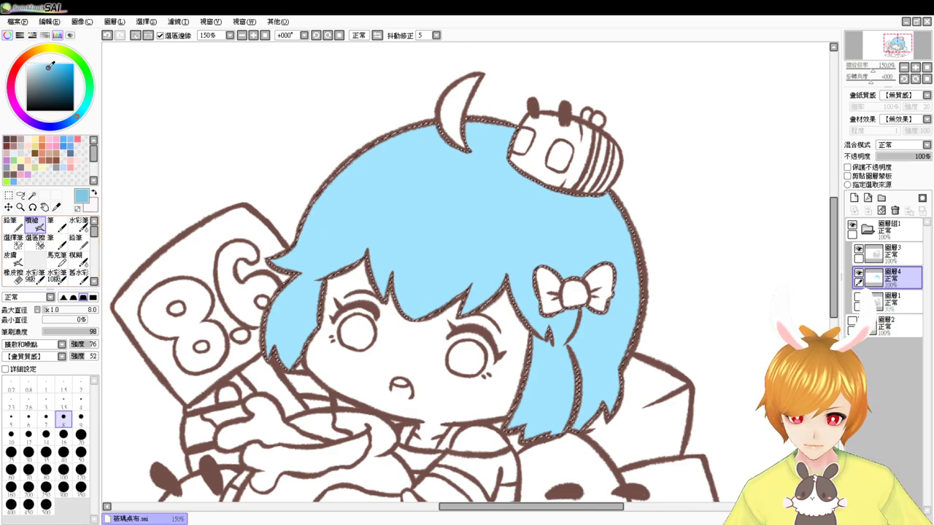
drag(520, 262, 534, 262)
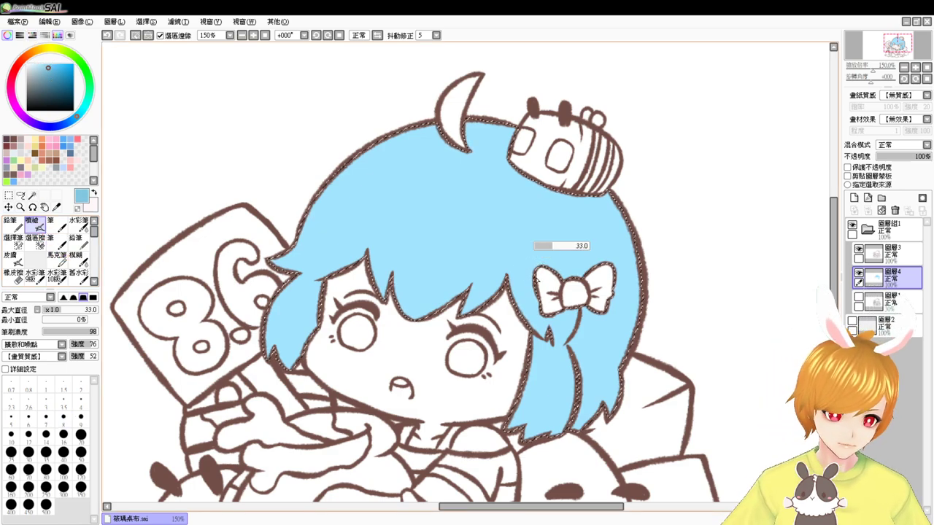
mouse_move(517, 177)
mouse_down()
mouse_move(548, 196)
mouse_move(569, 194)
mouse_move(509, 183)
mouse_up()
key(ctrl+z)
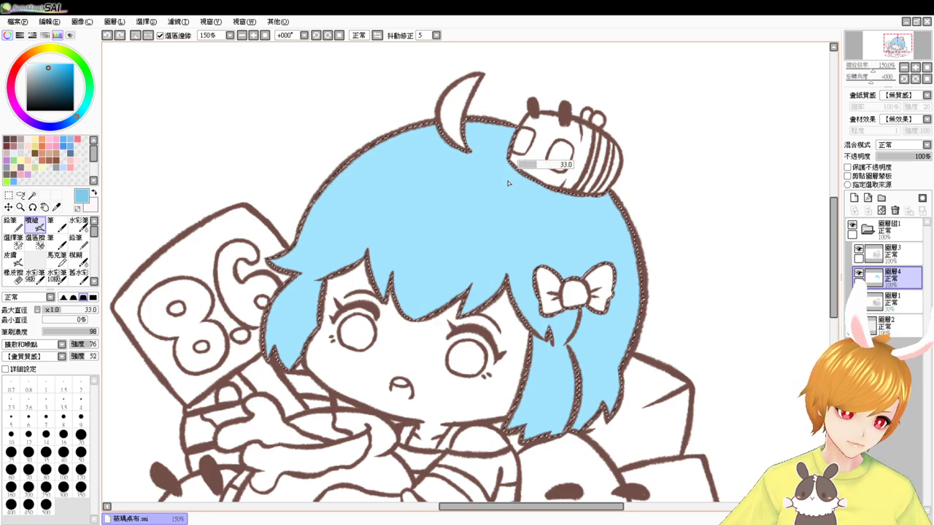
right_click(508, 207)
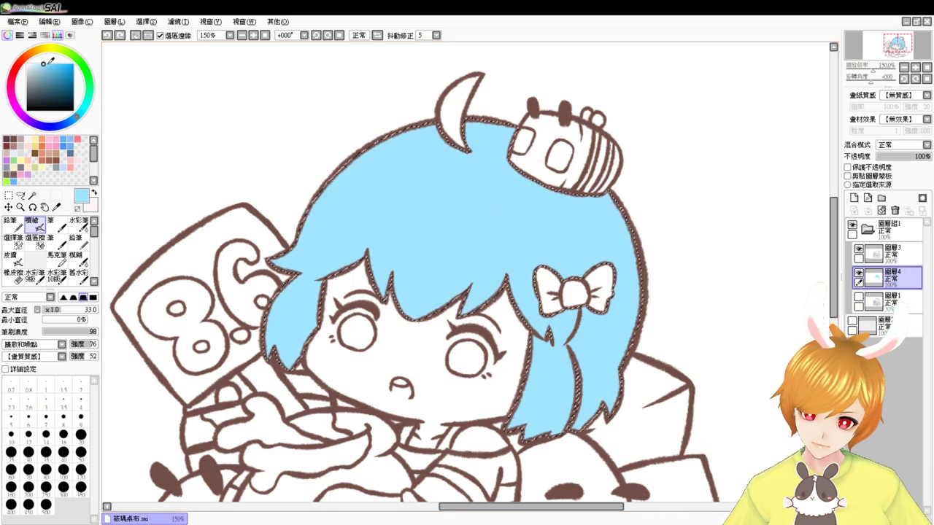
click(47, 66)
mouse_move(510, 170)
mouse_down()
mouse_move(588, 203)
mouse_move(509, 163)
mouse_move(590, 199)
mouse_move(621, 191)
mouse_move(558, 217)
mouse_move(554, 193)
mouse_move(569, 234)
mouse_move(559, 201)
mouse_move(565, 286)
mouse_move(569, 196)
mouse_move(613, 220)
mouse_move(635, 282)
mouse_move(552, 354)
mouse_move(546, 338)
mouse_move(539, 449)
mouse_move(565, 365)
mouse_move(556, 346)
mouse_move(566, 337)
mouse_move(570, 370)
mouse_up()
key(ctrl+z)
mouse_move(589, 300)
mouse_down()
mouse_move(593, 325)
mouse_move(624, 289)
mouse_move(614, 286)
mouse_up()
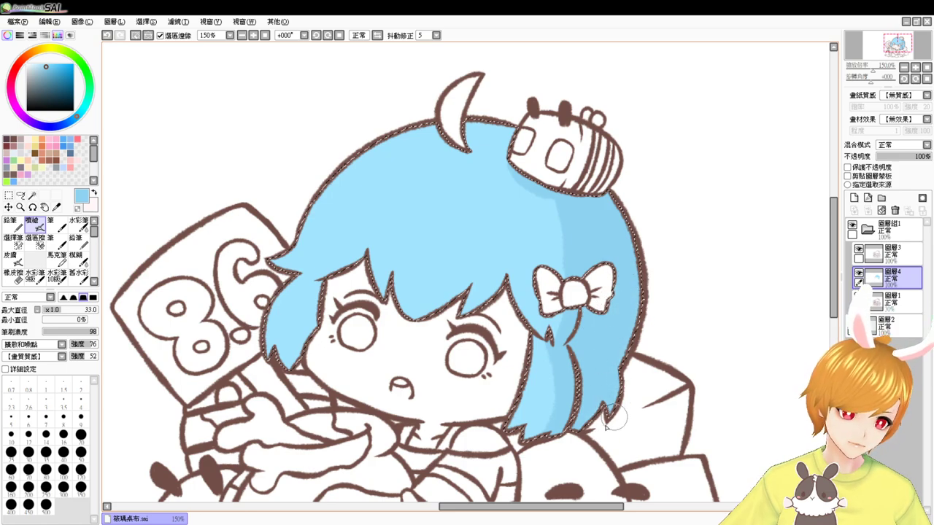
- Paint darker blue strand shadows on the hair lock below the bow with the brush at size 16
mouse_move(605, 393)
mouse_down()
mouse_move(615, 308)
mouse_move(543, 328)
mouse_move(548, 339)
mouse_up()
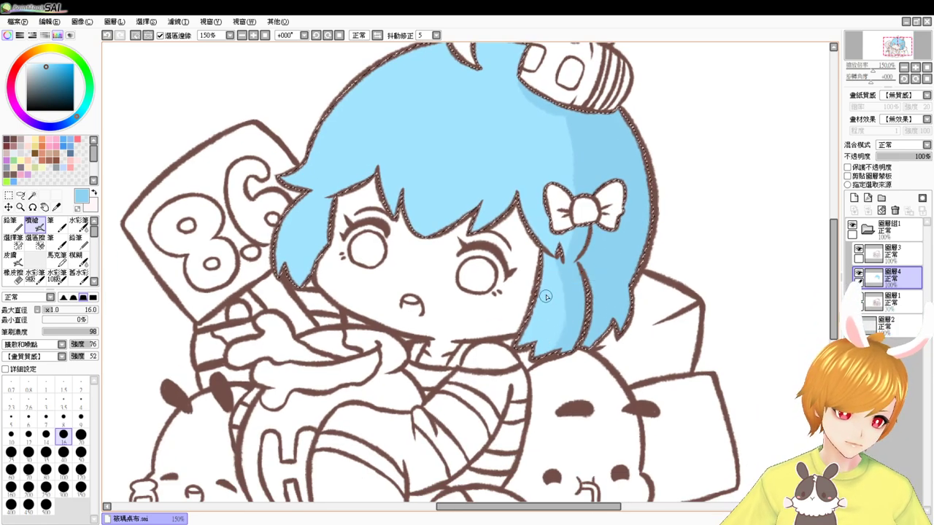
mouse_move(548, 305)
mouse_down()
mouse_move(553, 326)
mouse_move(564, 324)
mouse_move(558, 348)
mouse_up()
scroll(525, 306, up, 5)
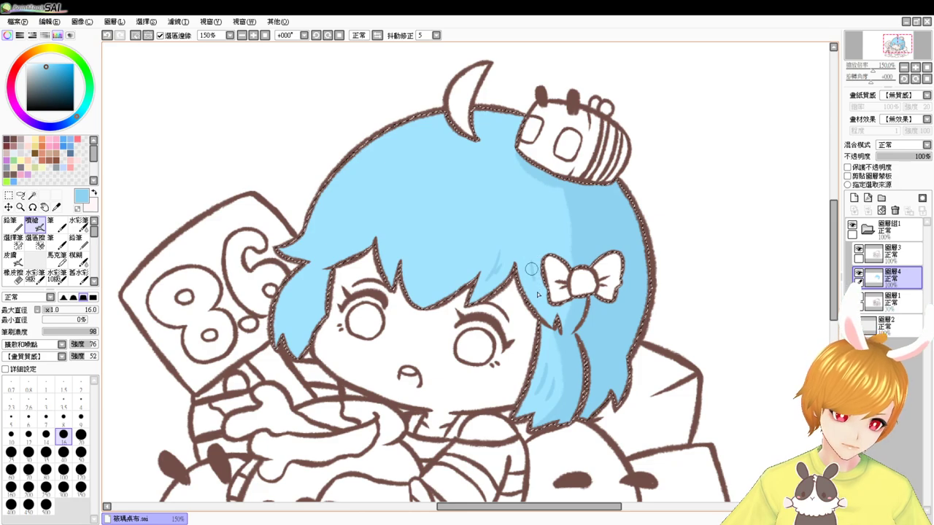
- Paint darker blue strand strokes across the fringe and the opposite side lock with the brush at size 28
mouse_move(457, 232)
mouse_down()
mouse_move(442, 271)
mouse_move(439, 252)
mouse_move(445, 259)
mouse_up()
key(ctrl+z)
drag(453, 216, 429, 273)
key(ctrl+z)
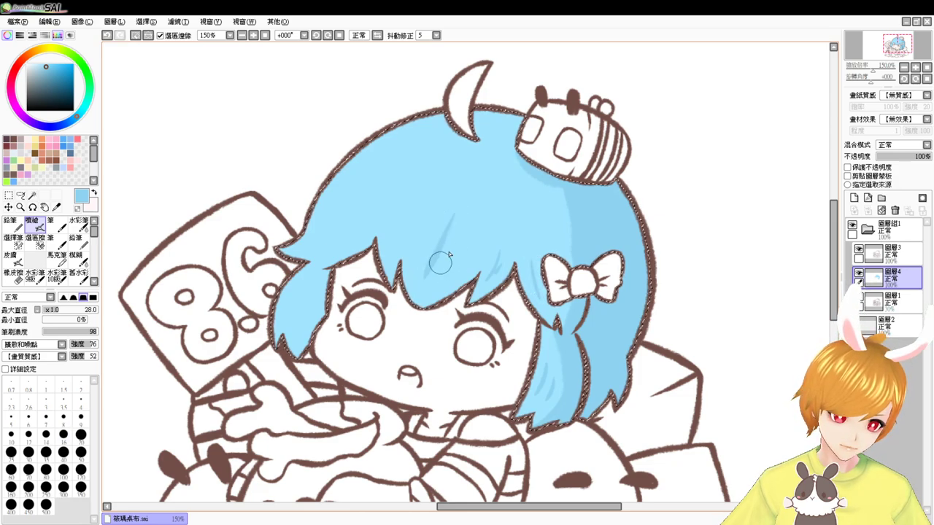
drag(457, 239, 442, 270)
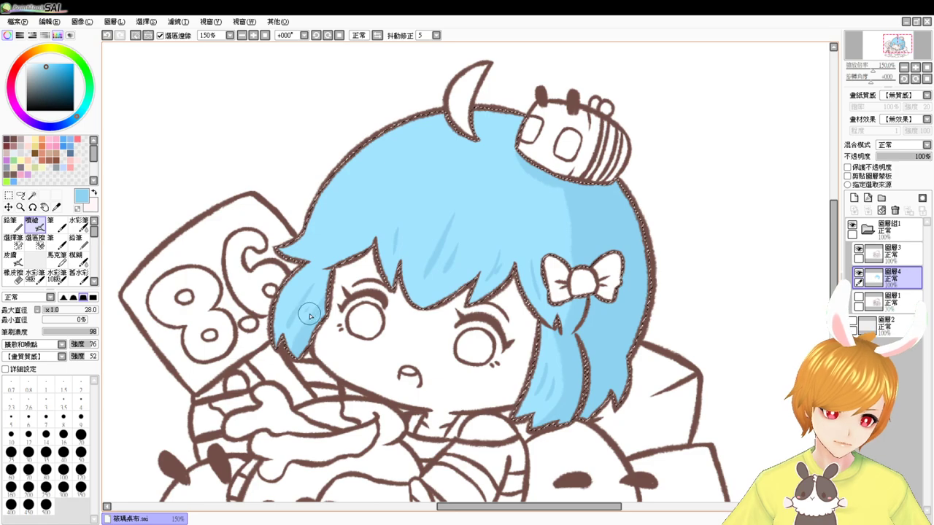
key(ctrl+z)
drag(357, 236, 330, 256)
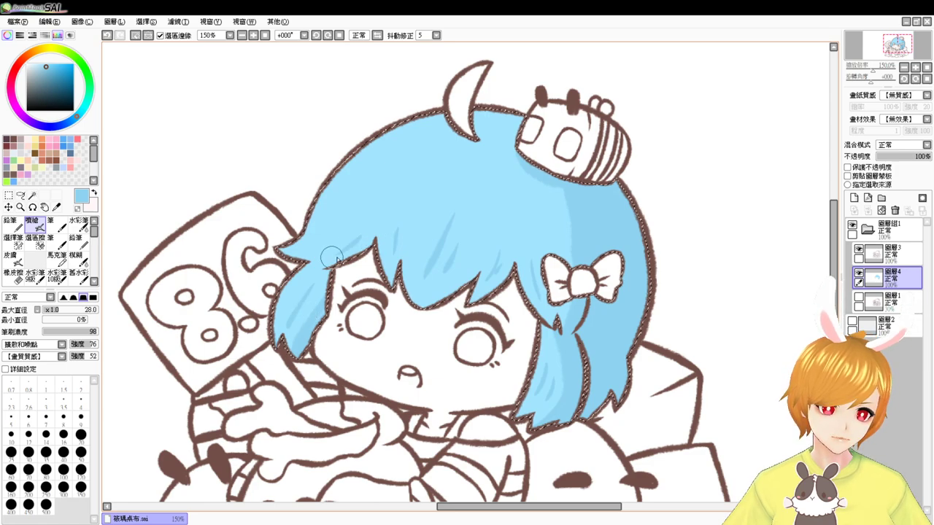
- Add light blue strands to the shaded hair and pale blue highlights on the crown and fringe, and clear the selection
right_click(559, 222)
drag(580, 210, 584, 251)
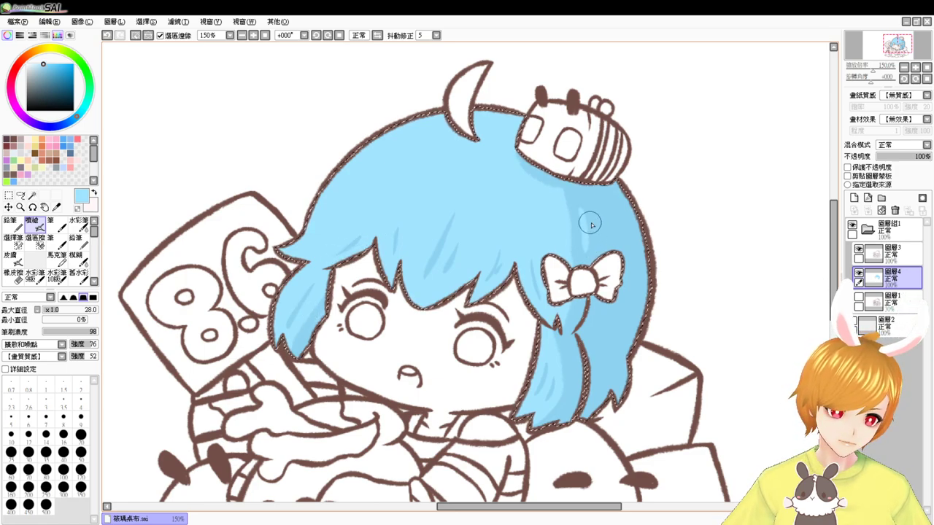
alt+click(574, 218)
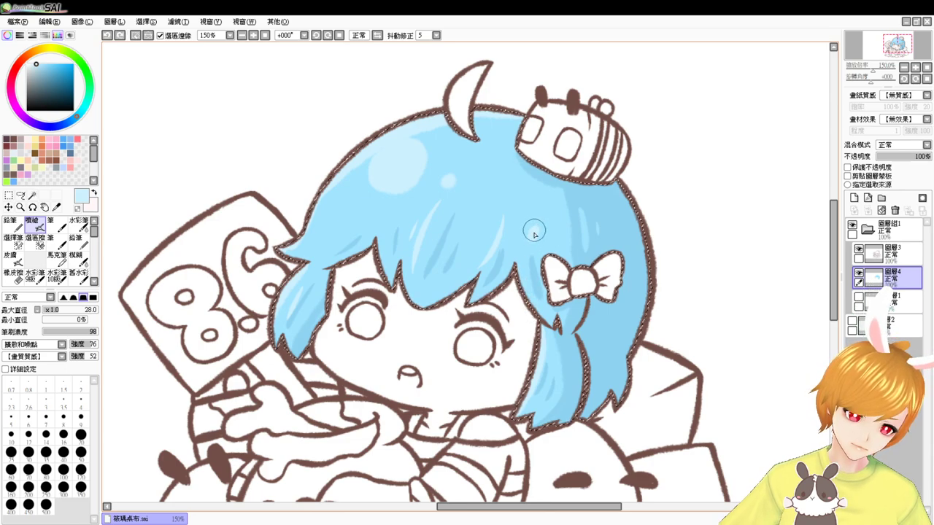
key(ctrl+d)
- Select the curved strand on top of the head with the magic wand and fill it with the hair's light blue
drag(534, 333, 532, 246)
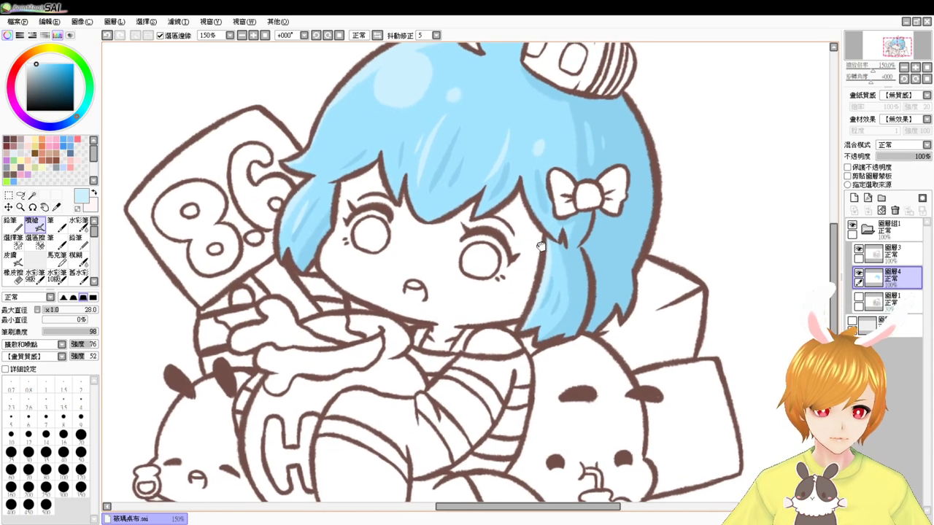
drag(448, 169, 426, 355)
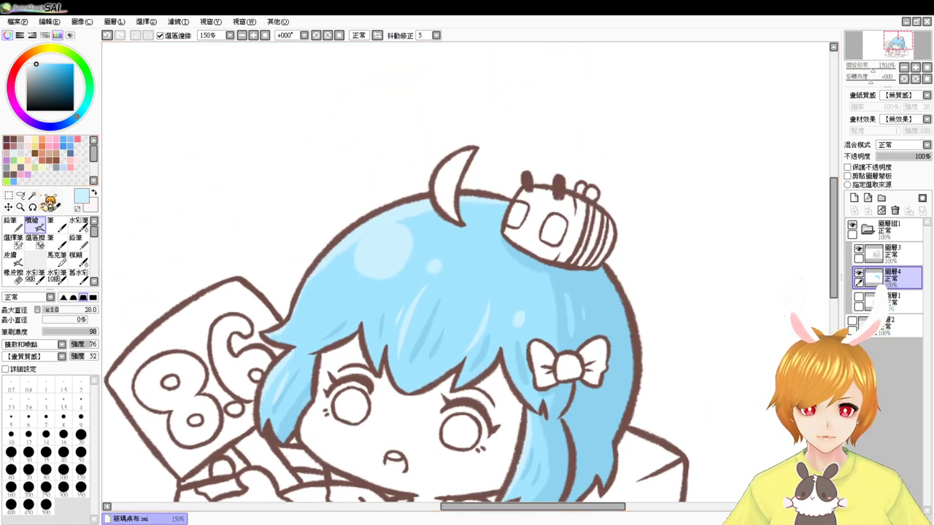
click(32, 195)
click(451, 182)
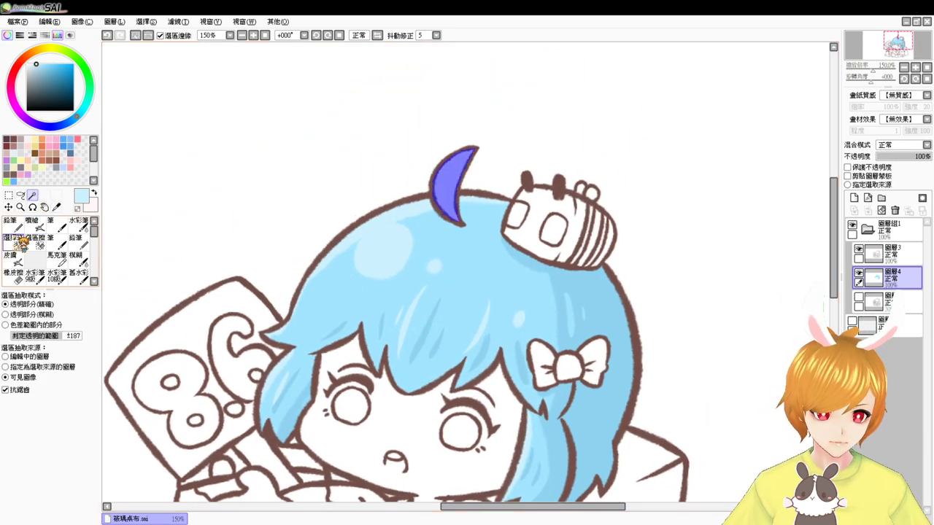
click(32, 222)
key(ctrl+f)
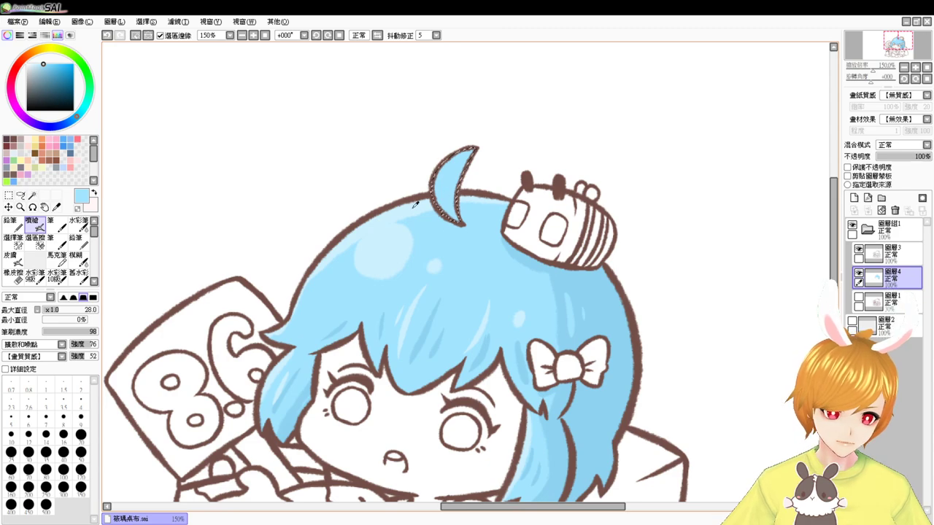
- Paint a pale blue highlight along the curved strand on top of the head and clear the selection
right_click(402, 244)
mouse_move(477, 151)
mouse_down()
mouse_move(427, 197)
mouse_move(472, 152)
mouse_move(440, 183)
mouse_move(446, 188)
mouse_move(474, 150)
mouse_move(429, 183)
mouse_move(428, 210)
mouse_up()
key(ctrl+d)
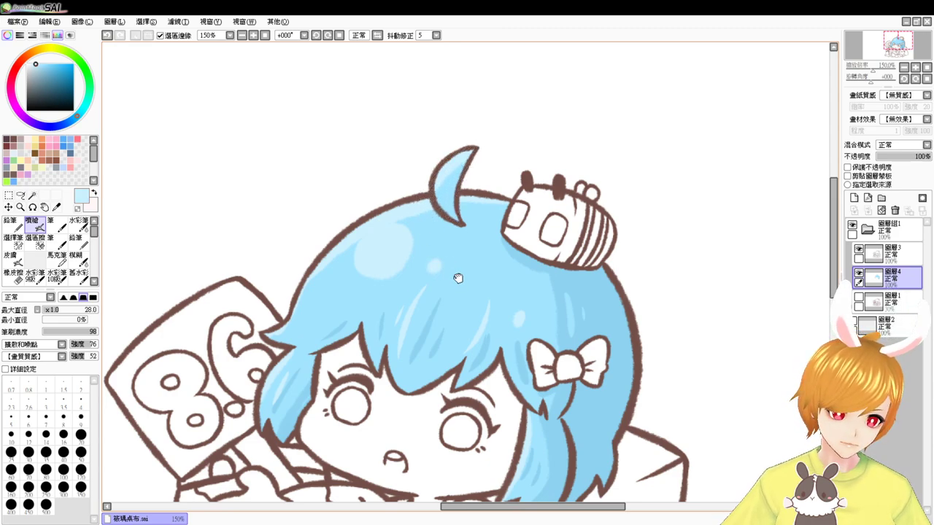
- Select the main hair area from the line art with the magic wand while the colour layer is temporarily hidden
mouse_move(457, 278)
mouse_down()
mouse_move(428, 232)
mouse_move(408, 156)
mouse_up()
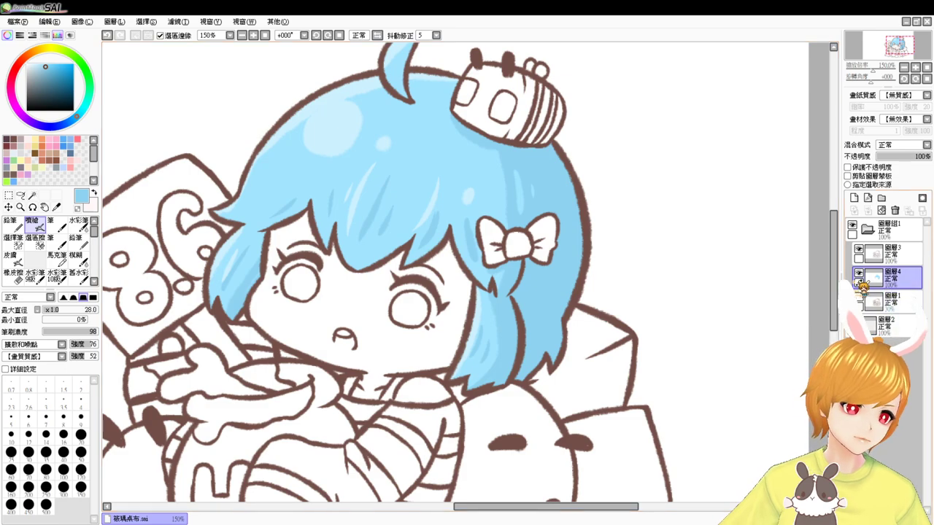
click(859, 276)
click(32, 195)
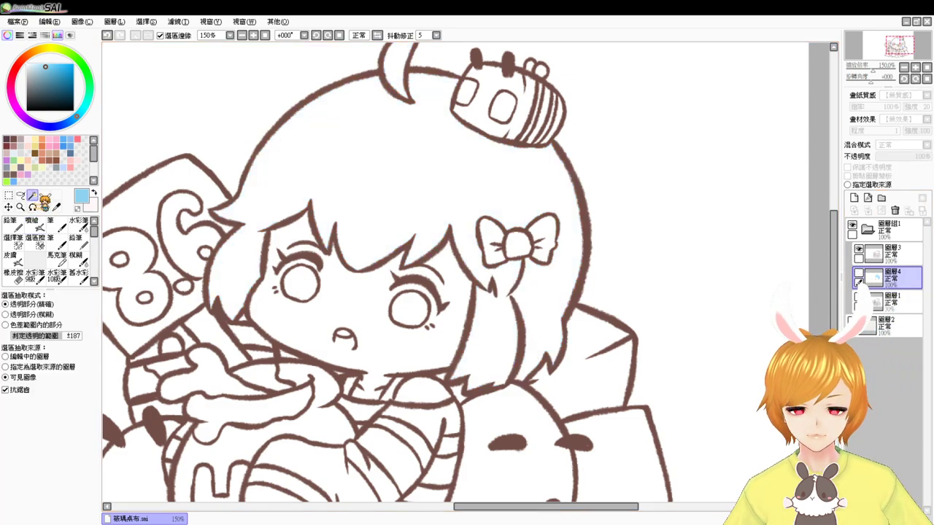
click(454, 210)
click(859, 276)
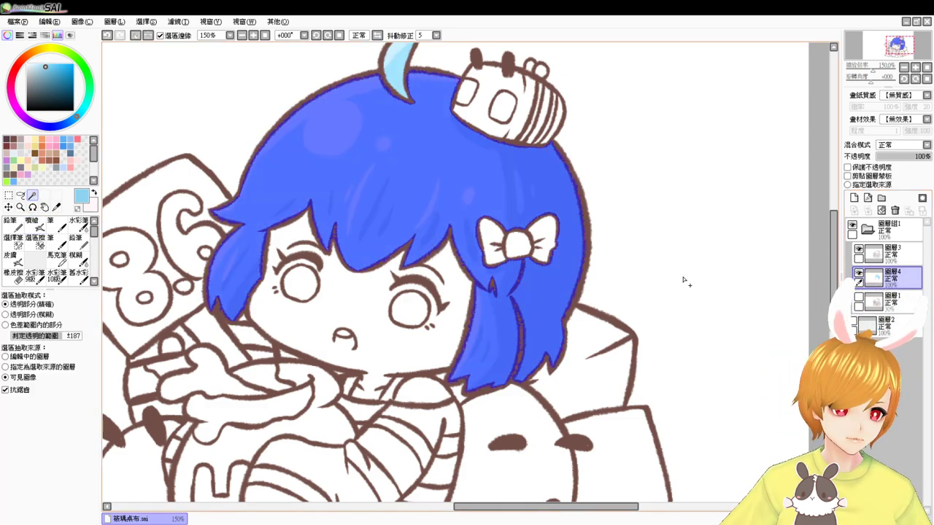
- Deepen the hair shadows under the bee ornament, below the bow and along the side locks with darker blue, and clear the selection
click(32, 220)
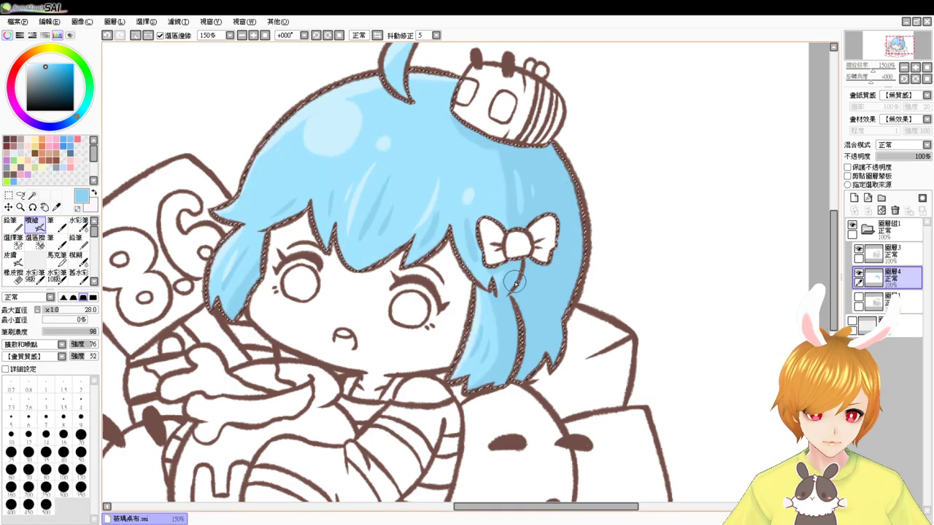
click(49, 67)
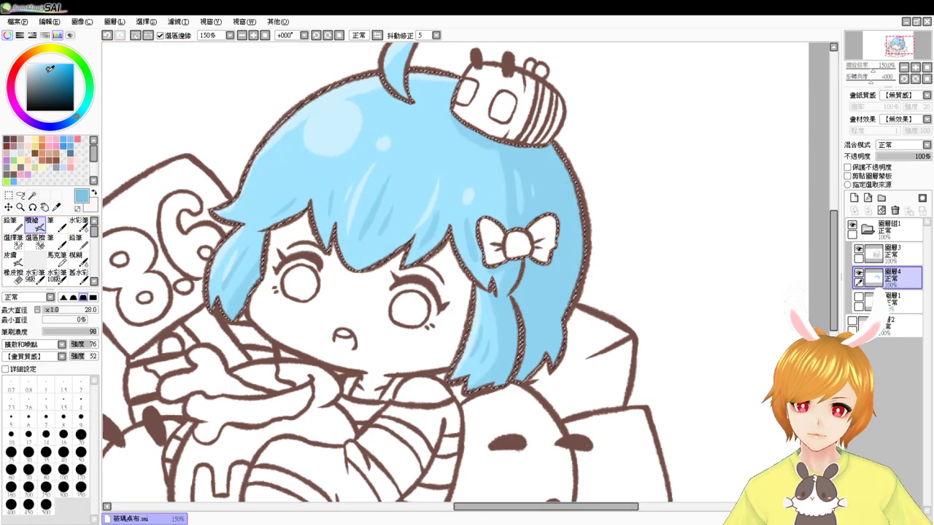
mouse_move(496, 139)
mouse_down()
mouse_move(545, 143)
mouse_move(514, 140)
mouse_move(540, 147)
mouse_up()
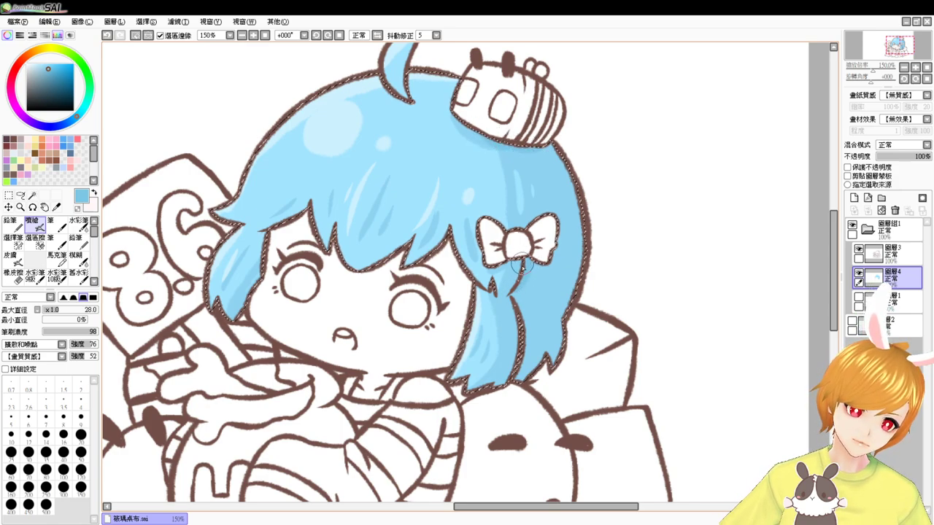
mouse_move(512, 294)
mouse_down()
mouse_move(518, 349)
mouse_move(522, 300)
mouse_move(523, 327)
mouse_up()
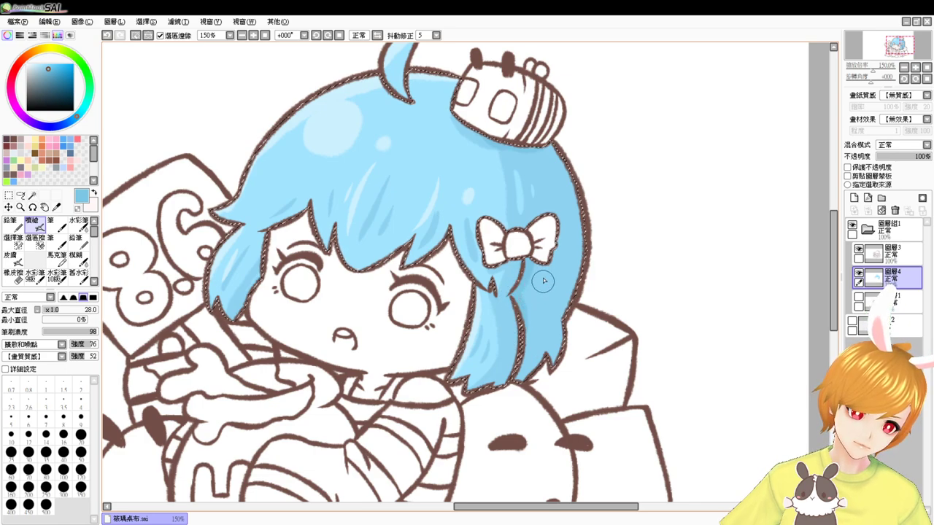
drag(546, 270, 540, 288)
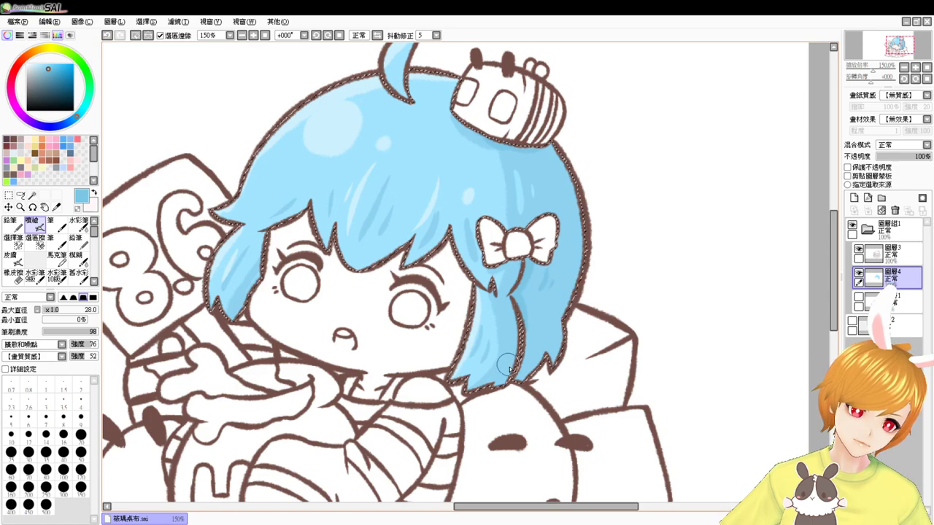
mouse_move(517, 367)
mouse_down()
mouse_move(540, 321)
mouse_move(530, 332)
mouse_move(507, 329)
mouse_move(506, 346)
mouse_move(536, 328)
mouse_up()
key(ctrl+d)
- Select the girl's face, neck and bare leg area inside the line art with the magic wand
drag(464, 430, 556, 347)
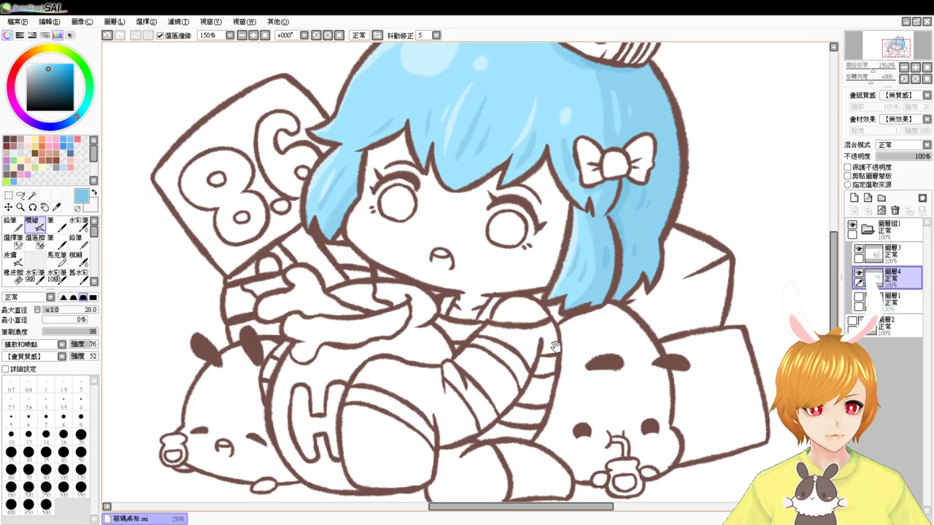
click(32, 196)
click(438, 222)
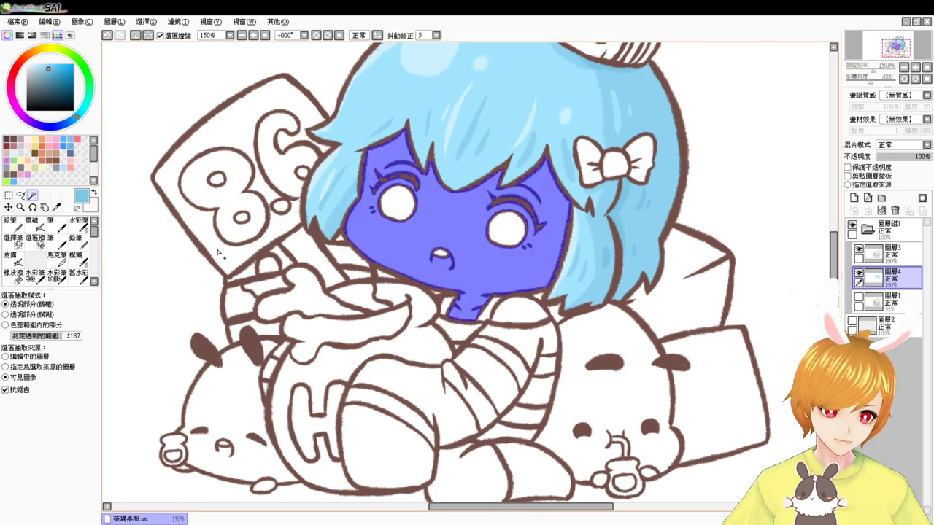
click(465, 478)
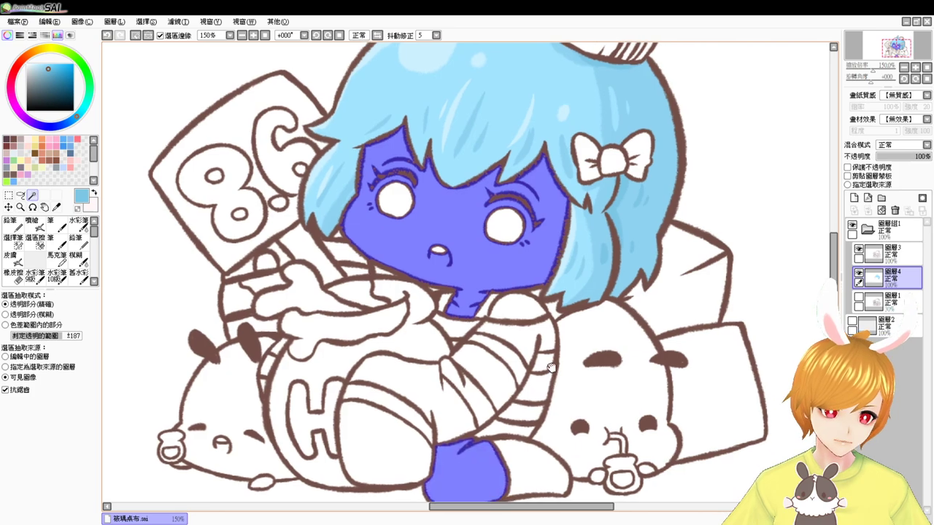
- Fill the selected skin areas with a very pale pink on the colour layer
drag(548, 369, 486, 334)
click(28, 137)
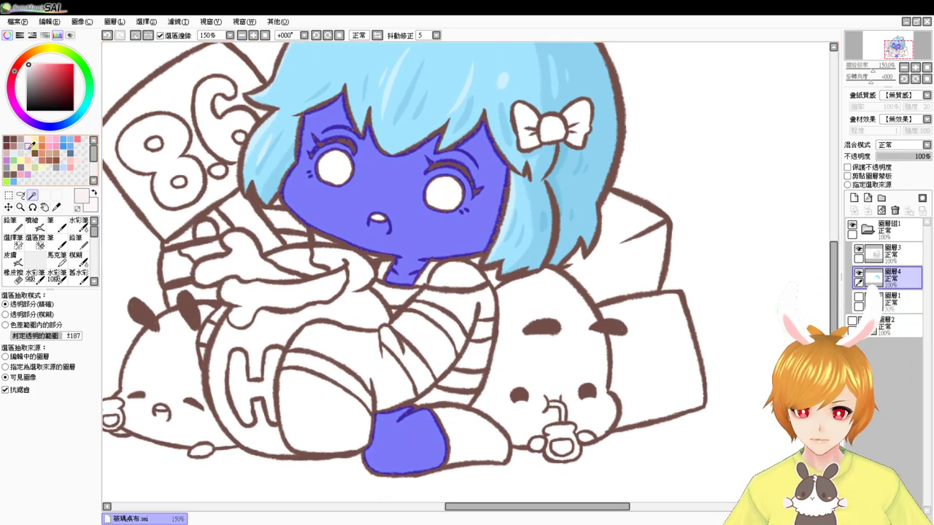
click(32, 224)
scroll(335, 180, up, 2)
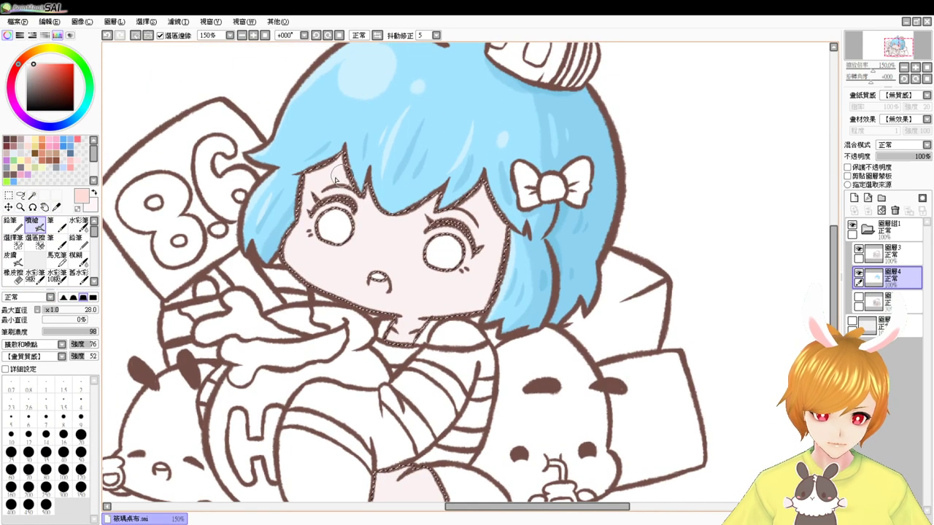
- Shade the skin under the fringe, along the bow side of the face and on the neck with light peach pink at size 28
drag(298, 179, 354, 153)
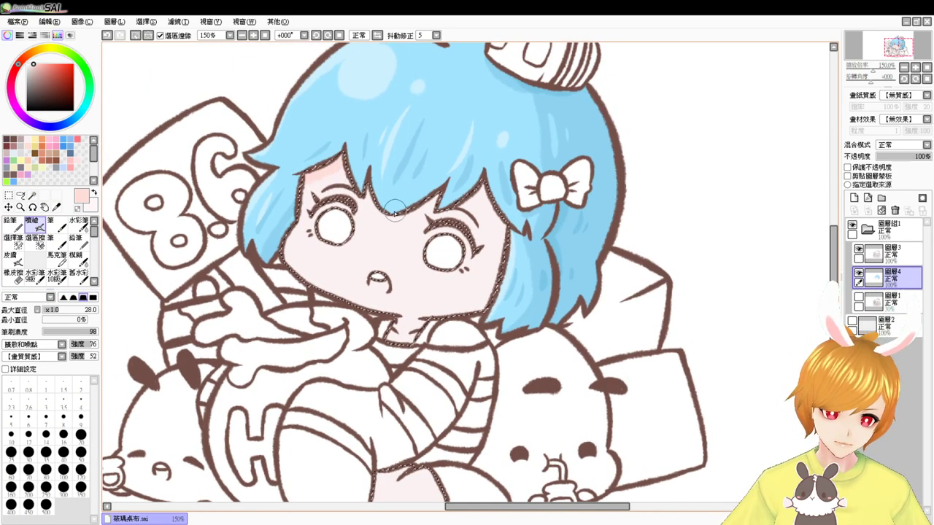
mouse_move(395, 211)
mouse_down()
mouse_move(449, 192)
mouse_move(404, 211)
mouse_up()
mouse_move(487, 188)
mouse_down()
mouse_move(436, 207)
mouse_move(485, 191)
mouse_move(477, 202)
mouse_move(507, 234)
mouse_move(499, 220)
mouse_move(494, 256)
mouse_move(497, 230)
mouse_move(447, 318)
mouse_move(482, 301)
mouse_up()
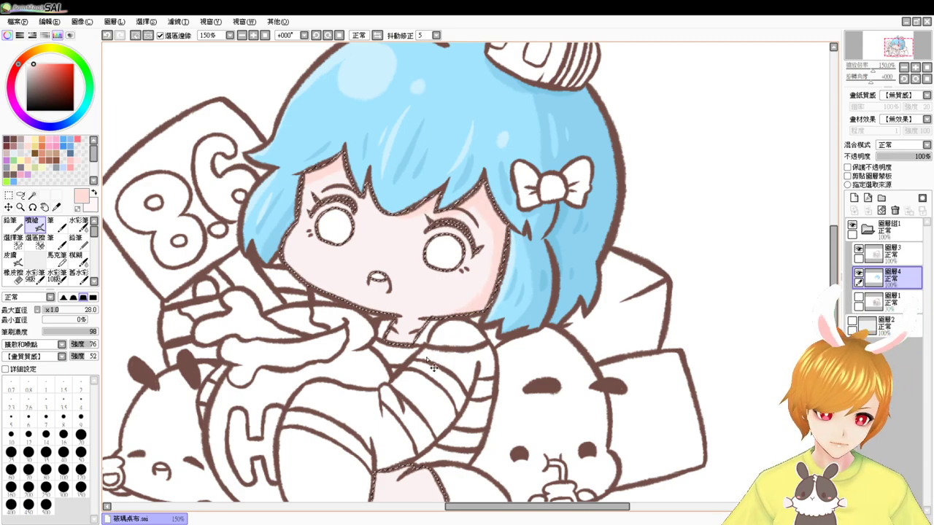
scroll(424, 351, up, 1)
mouse_move(509, 187)
mouse_down()
mouse_move(487, 275)
mouse_move(503, 243)
mouse_move(502, 273)
mouse_up()
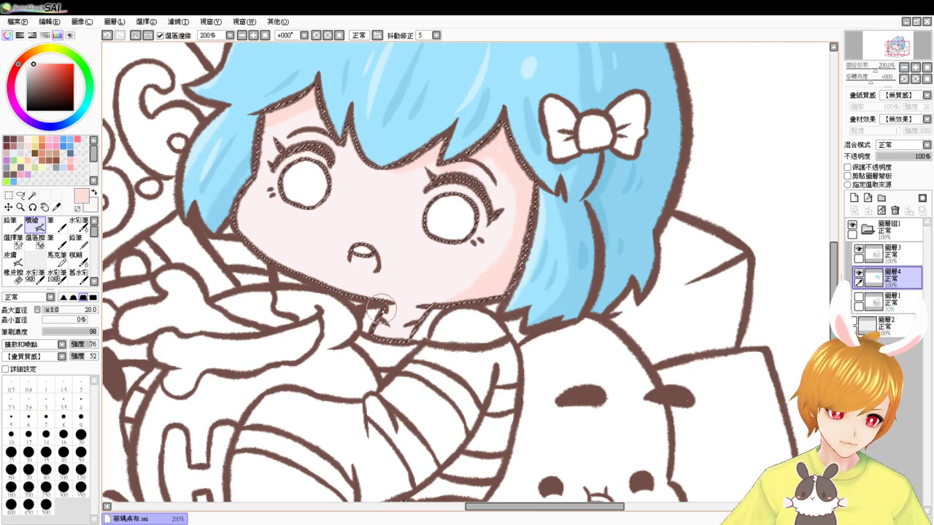
mouse_move(387, 307)
mouse_down()
mouse_move(430, 308)
mouse_move(418, 310)
mouse_move(408, 339)
mouse_move(388, 307)
mouse_move(379, 343)
mouse_move(382, 321)
mouse_move(399, 343)
mouse_up()
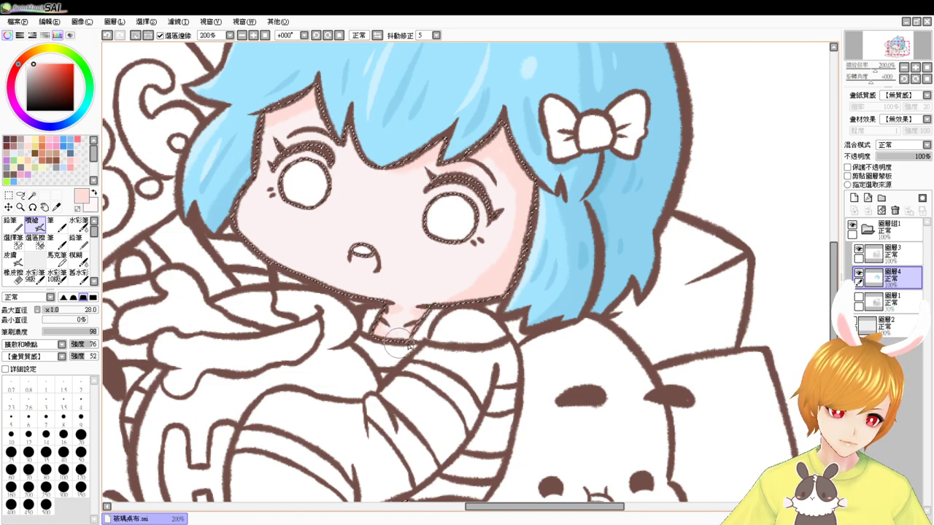
- Deepen the shading along the bow side of the face and the jawline with a stronger pink at size 28
right_click(399, 312)
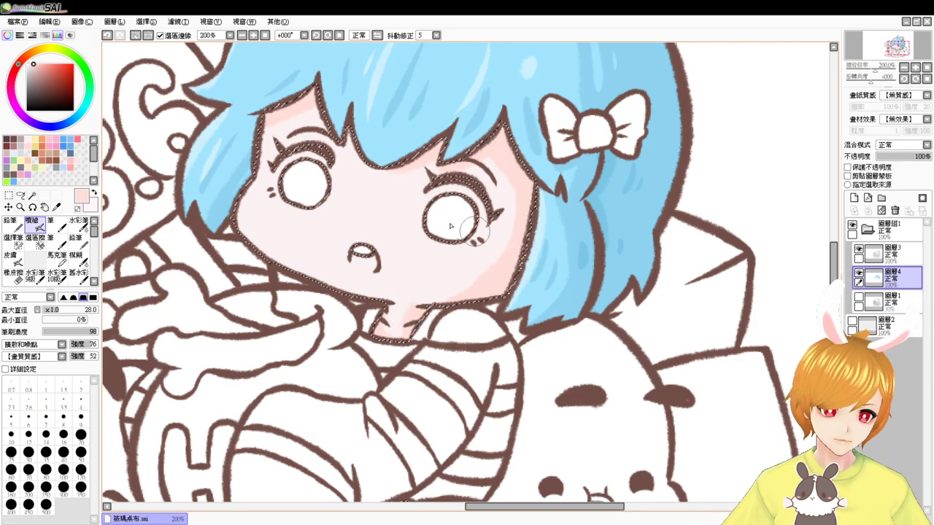
click(40, 66)
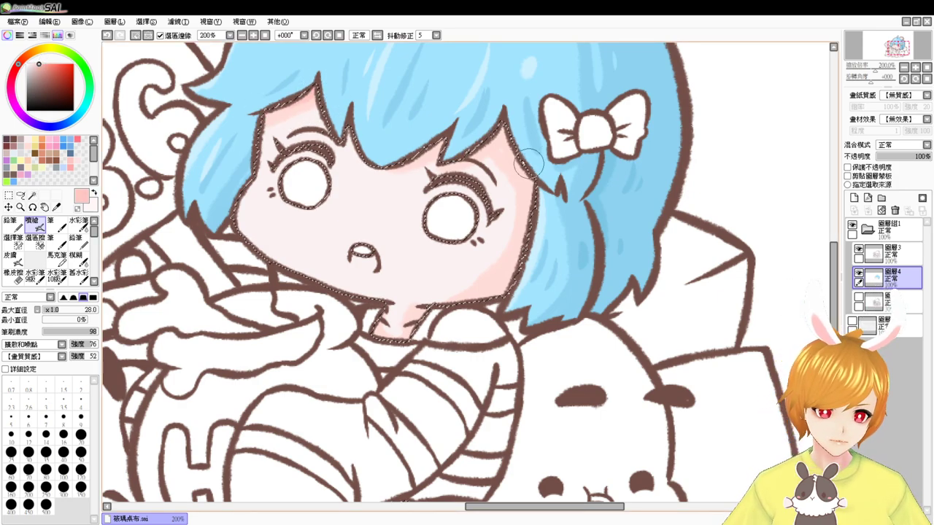
mouse_move(530, 166)
mouse_down()
mouse_move(505, 124)
mouse_move(522, 228)
mouse_move(535, 167)
mouse_move(516, 267)
mouse_move(532, 215)
mouse_move(489, 301)
mouse_move(514, 273)
mouse_move(457, 316)
mouse_up()
drag(510, 276, 447, 318)
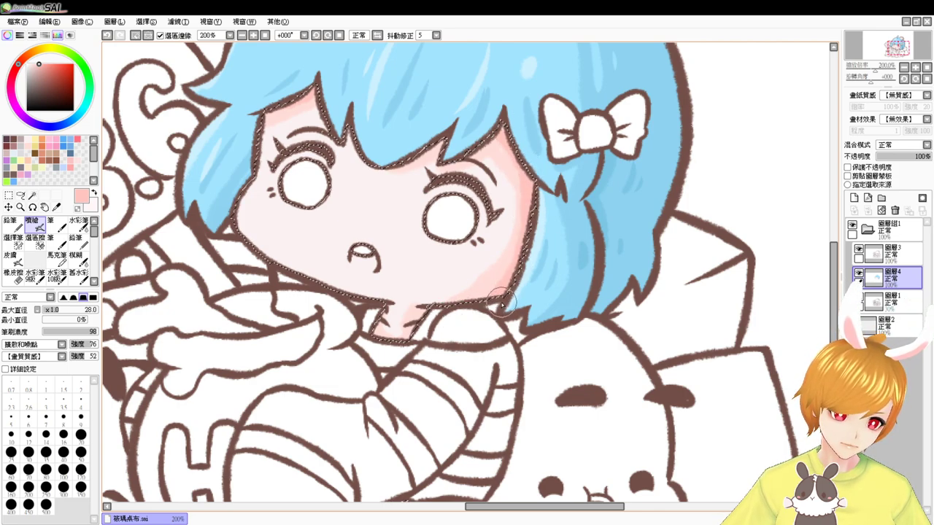
drag(501, 303, 439, 299)
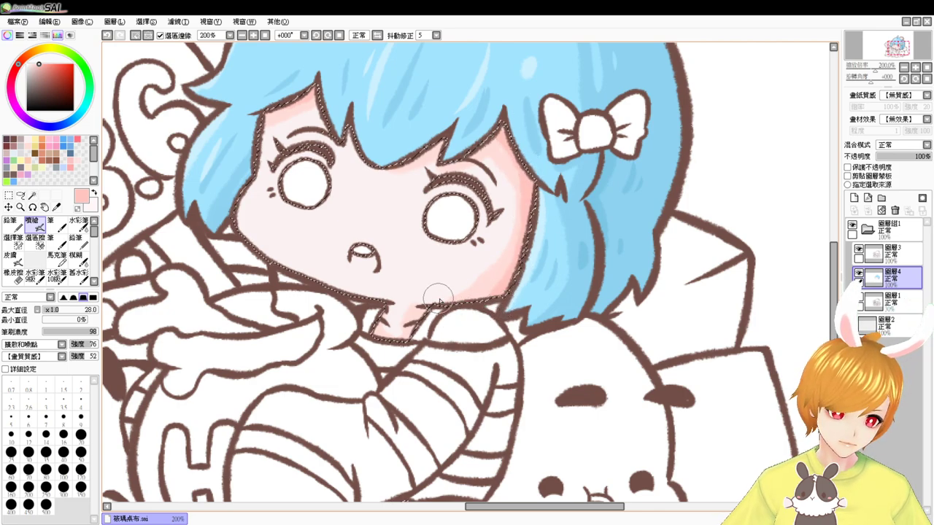
- Shade the edges of the bare leg with light peach pink at size 28 using the airbrush
click(83, 222)
drag(523, 250, 507, 83)
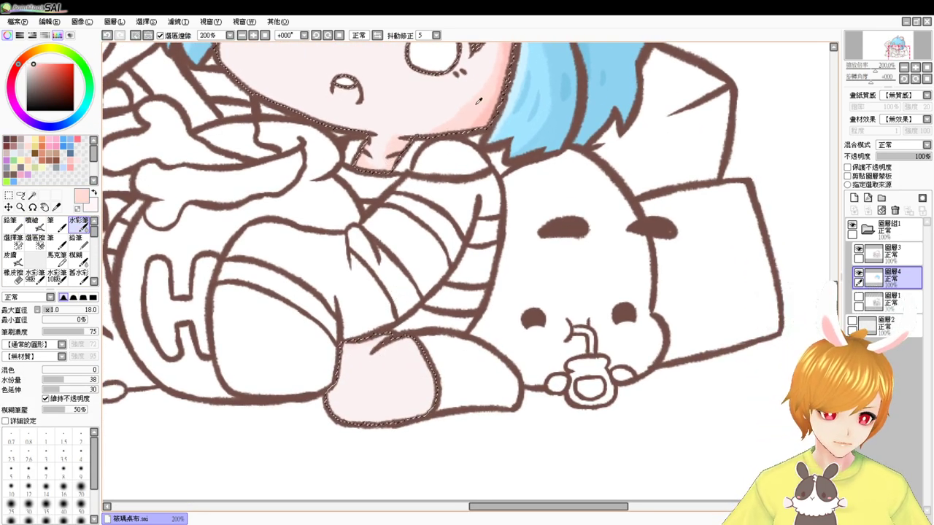
click(32, 222)
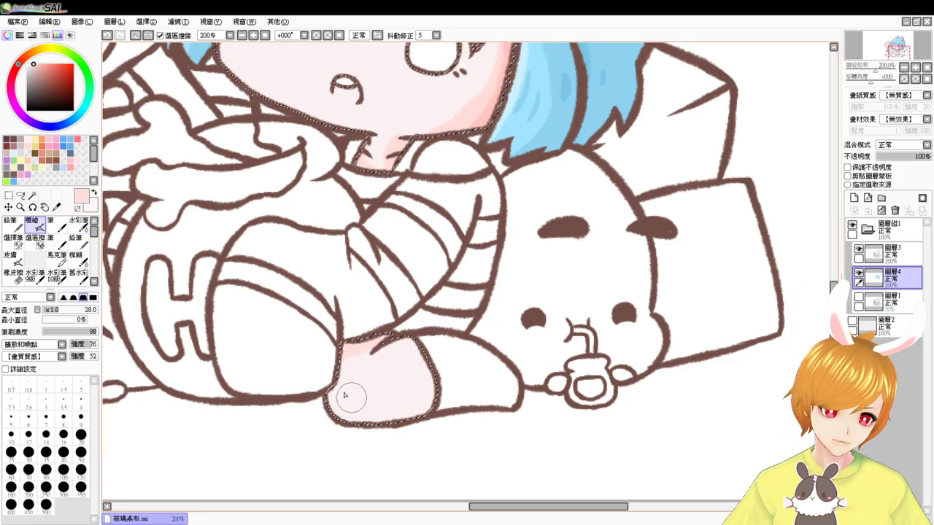
mouse_move(345, 395)
mouse_down()
mouse_move(353, 338)
mouse_move(334, 403)
mouse_move(326, 376)
mouse_move(362, 418)
mouse_move(462, 396)
mouse_up()
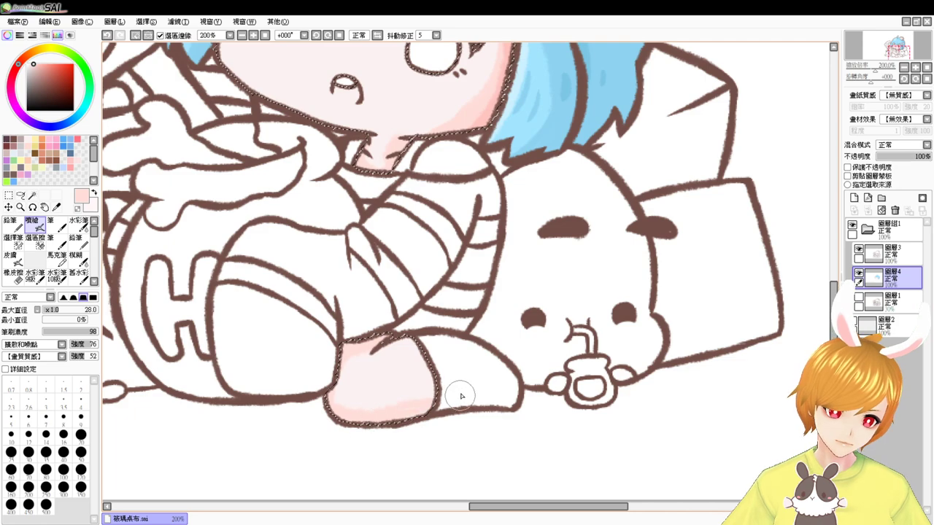
- Soften the pink shading on the face, neck and bare leg with the watercolour brush at size 30
click(82, 223)
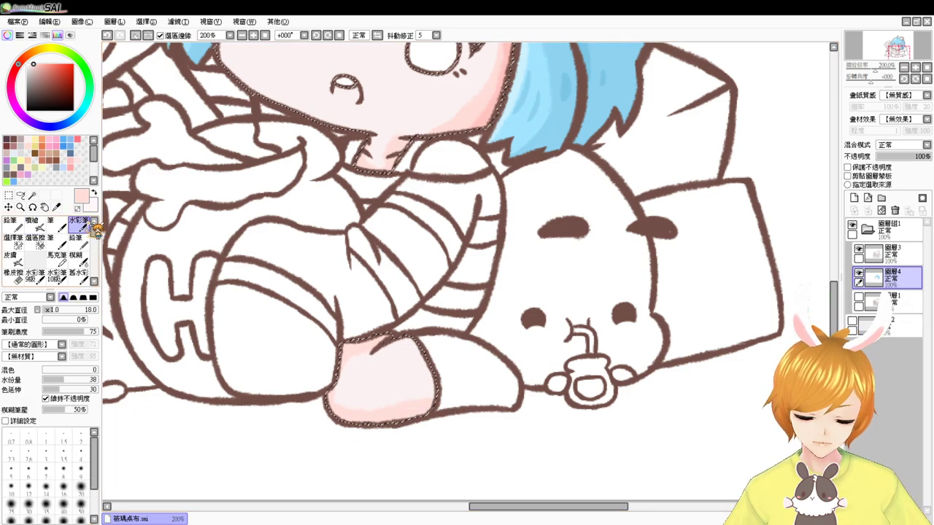
drag(482, 162, 462, 285)
key(bracketright)
key(bracketright)
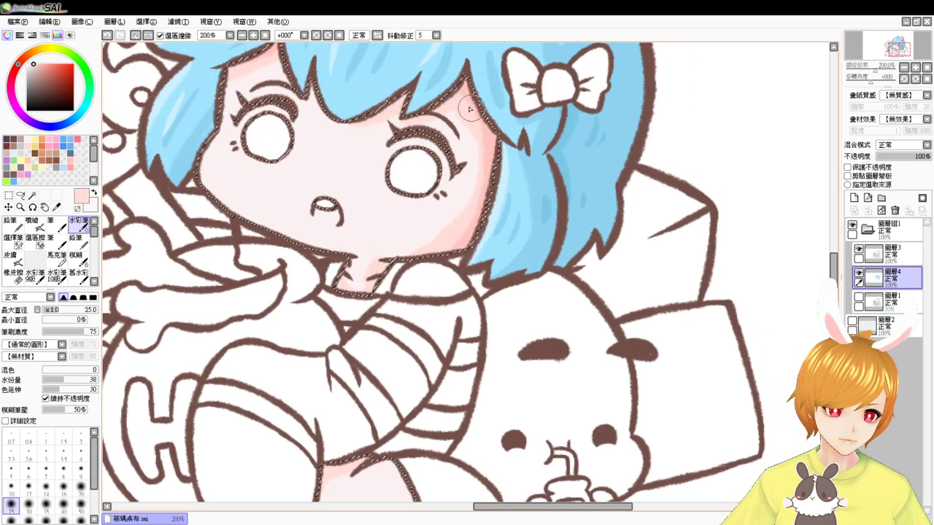
key(bracketright)
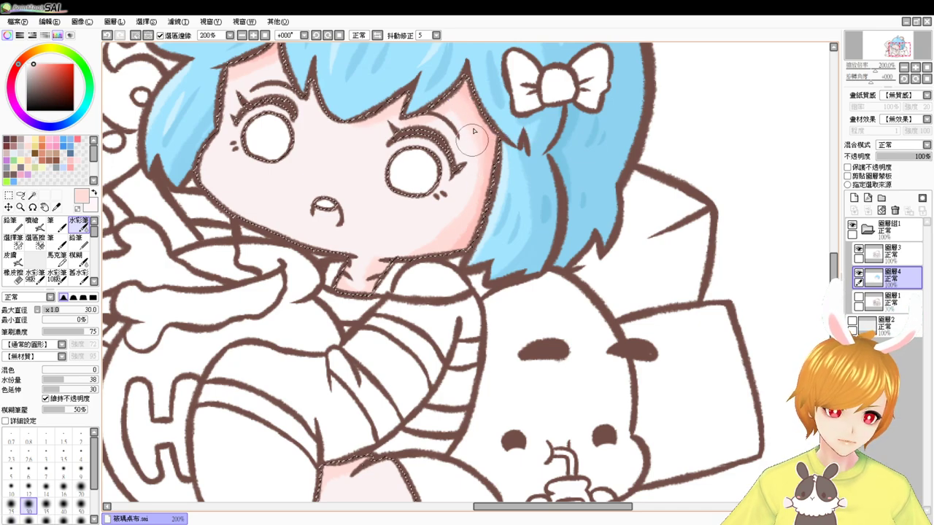
mouse_move(474, 131)
mouse_down()
mouse_move(459, 198)
mouse_move(473, 195)
mouse_move(422, 246)
mouse_move(464, 223)
mouse_move(469, 209)
mouse_move(448, 255)
mouse_move(474, 178)
mouse_move(454, 88)
mouse_move(489, 165)
mouse_move(416, 258)
mouse_move(359, 281)
mouse_up()
drag(456, 358, 468, 237)
mouse_move(329, 387)
mouse_down()
mouse_move(356, 404)
mouse_move(352, 395)
mouse_move(413, 395)
mouse_move(363, 406)
mouse_move(340, 401)
mouse_move(444, 384)
mouse_move(399, 405)
mouse_move(413, 381)
mouse_up()
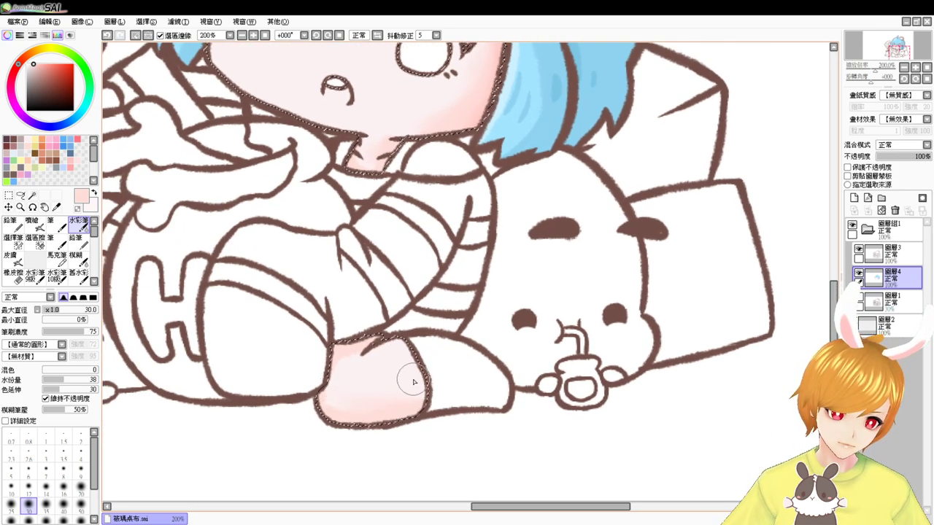
- Paint a soft, stronger pink blush spot on the bare leg with the watercolour brush at size 30
scroll(531, 187, up, 4)
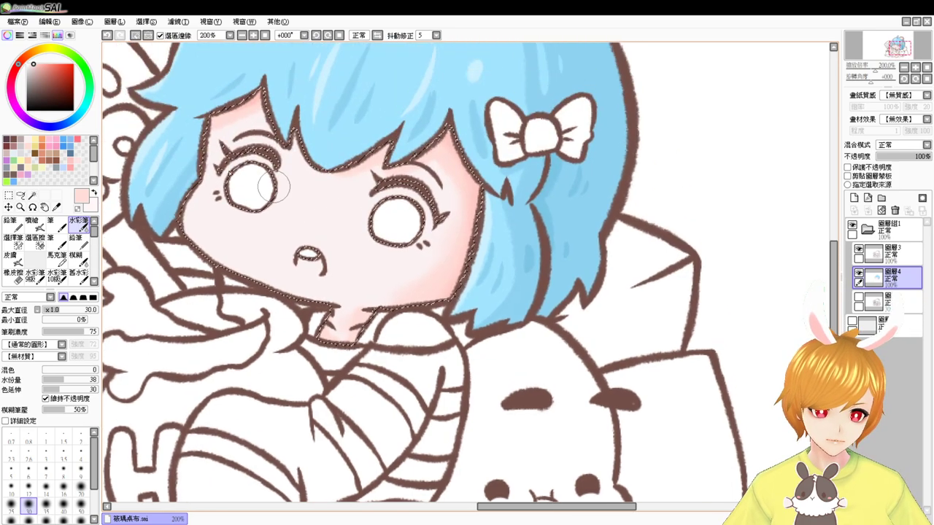
click(40, 64)
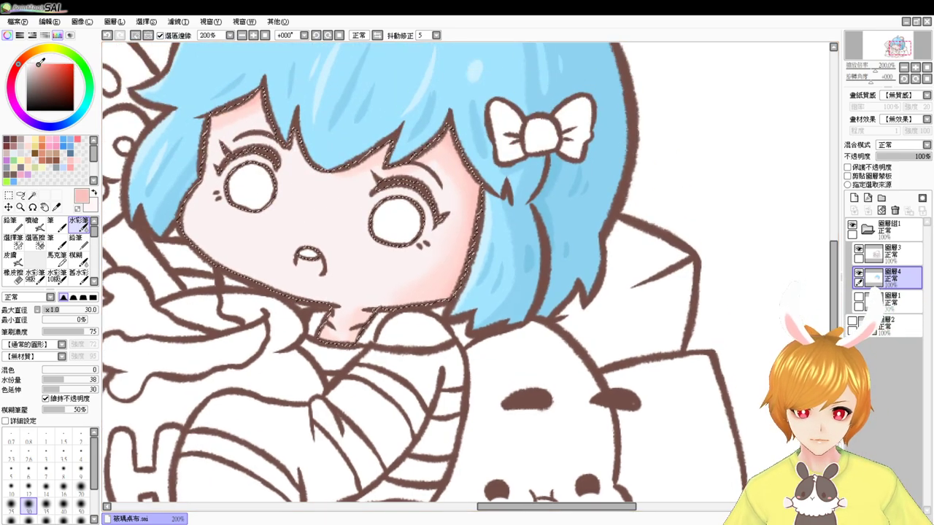
scroll(343, 350, down, 4)
mouse_move(351, 359)
mouse_down()
mouse_move(334, 381)
mouse_move(344, 387)
mouse_move(327, 387)
mouse_move(353, 381)
mouse_move(329, 399)
mouse_move(331, 390)
mouse_up()
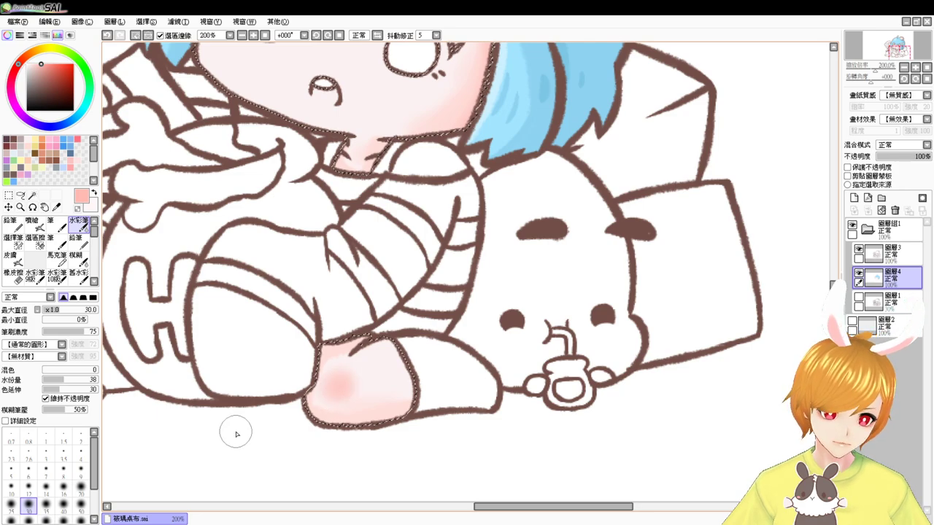
- Add the bare shoulder to the selection, fill it very pale pink and blend light peach shading along its edges
click(32, 196)
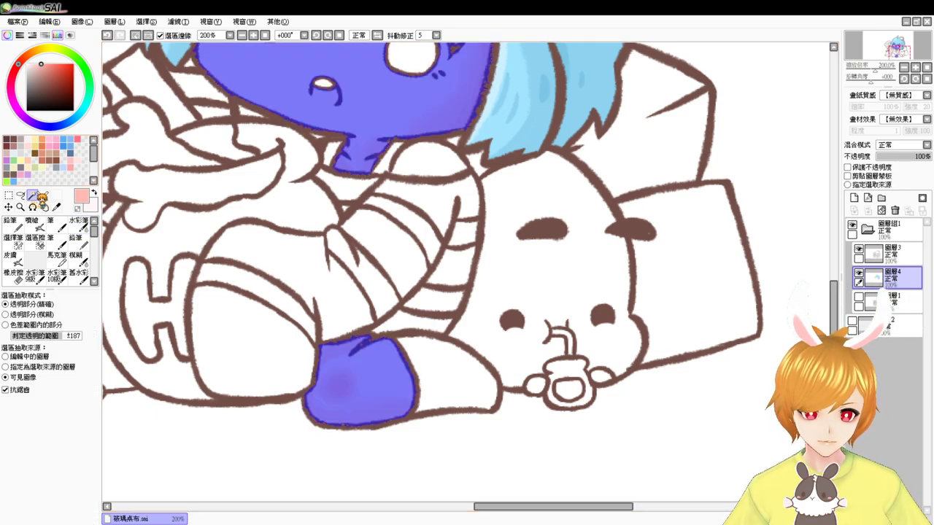
click(434, 158)
click(32, 221)
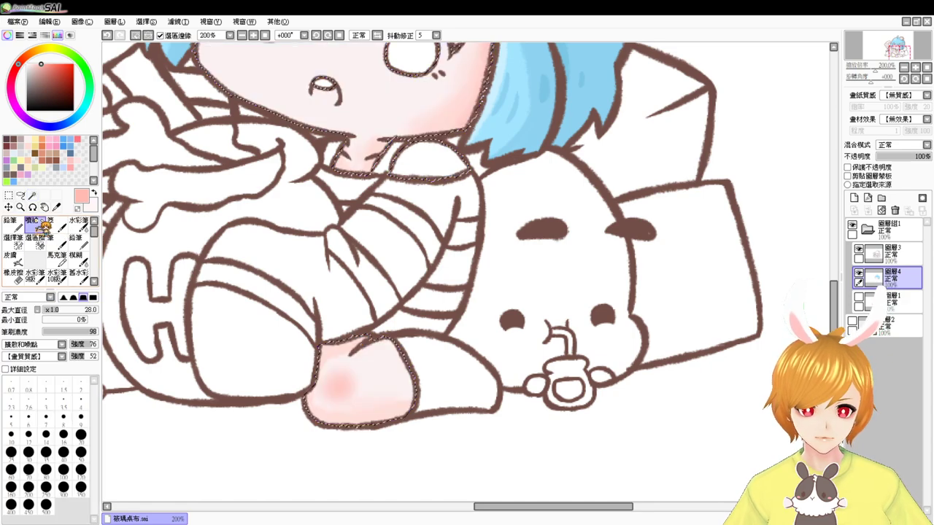
mouse_move(459, 159)
mouse_down()
mouse_move(404, 175)
mouse_move(401, 161)
mouse_move(420, 176)
mouse_move(453, 156)
mouse_move(423, 153)
mouse_move(415, 169)
mouse_move(451, 169)
mouse_move(405, 162)
mouse_move(442, 141)
mouse_move(458, 177)
mouse_move(448, 150)
mouse_move(457, 187)
mouse_move(448, 166)
mouse_move(403, 244)
mouse_up()
click(35, 145)
click(81, 227)
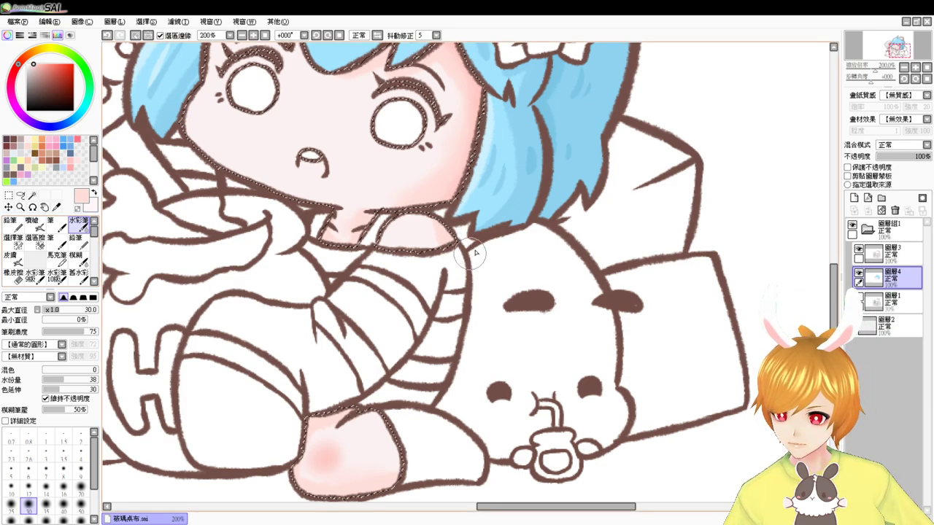
alt+click(428, 229)
mouse_move(432, 223)
ctrl+alt+mouse_down()
mouse_move(439, 253)
mouse_move(445, 245)
ctrl+alt+mouse_up()
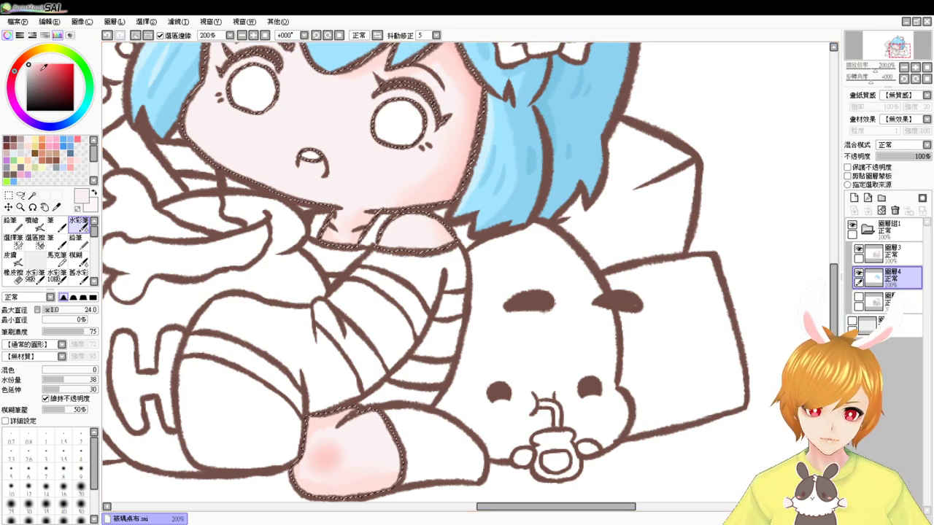
- Paint a soft pink blush on top of the bare shoulder with the watercolour brush at size 31
click(31, 144)
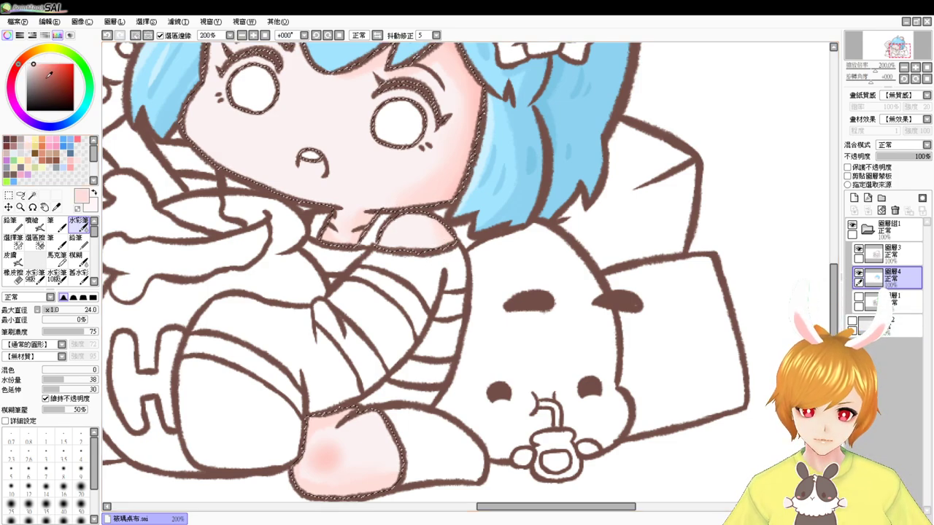
click(42, 63)
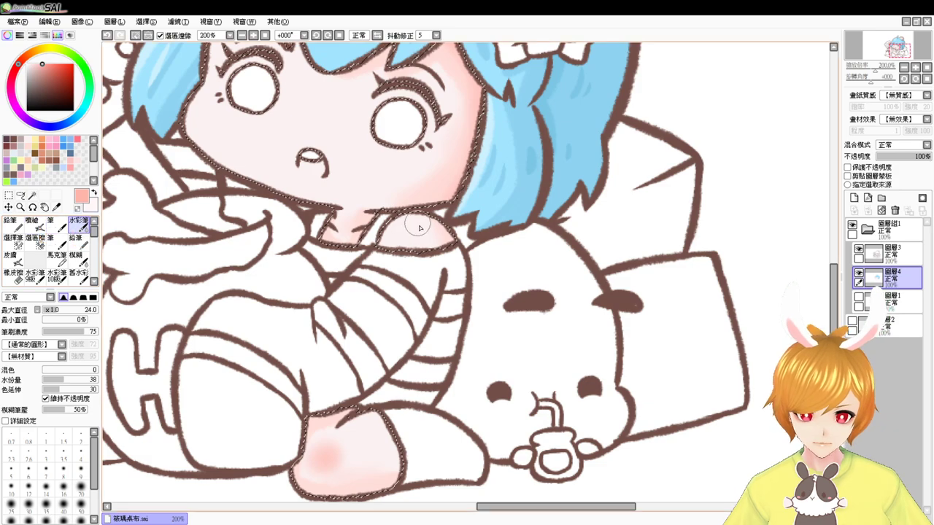
drag(414, 228, 424, 227)
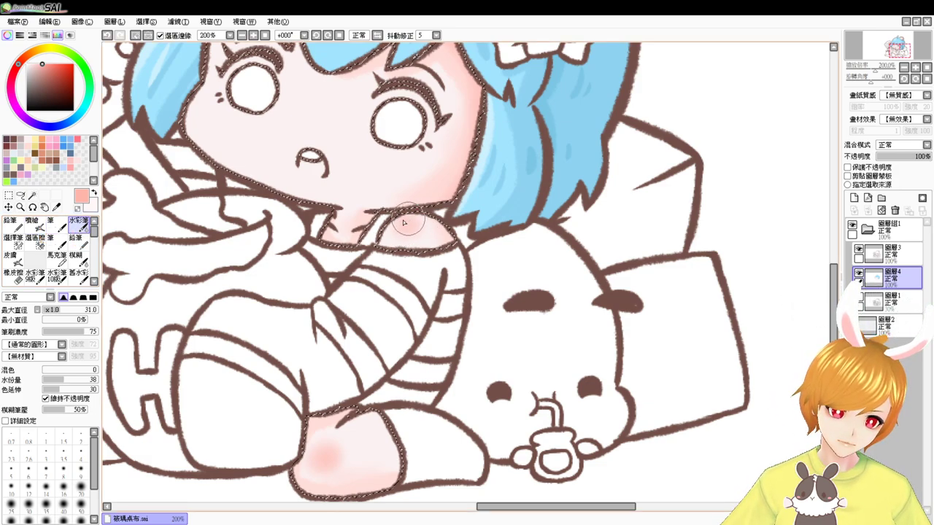
mouse_move(404, 223)
mouse_down()
mouse_move(406, 208)
mouse_move(416, 231)
mouse_up()
- Dot very pale pink highlights on the shoulder and leg blushes with the airbrush at size 18
click(28, 159)
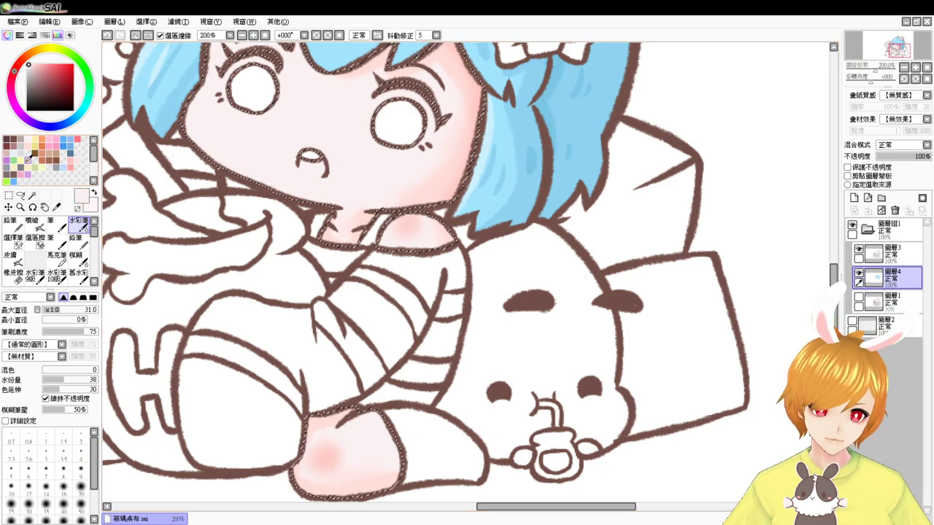
click(31, 221)
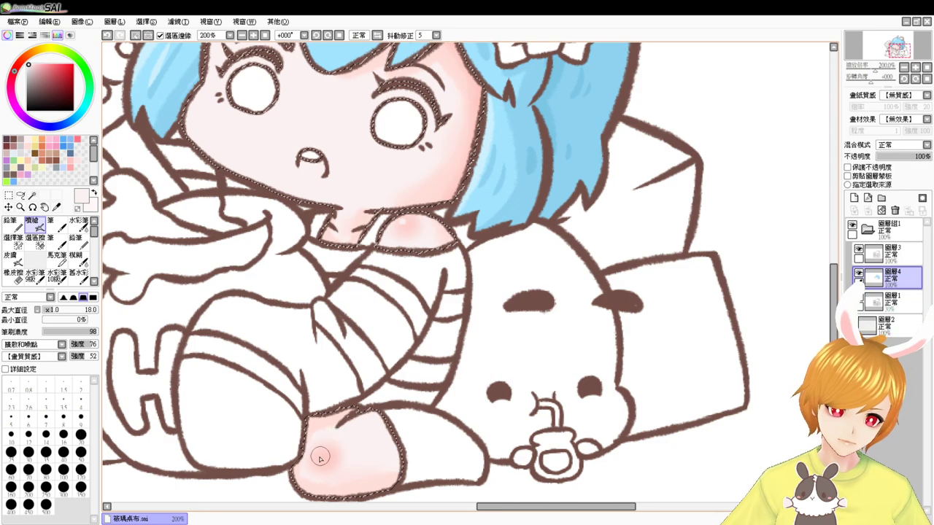
drag(320, 457, 318, 461)
key(ctrl+d)
drag(391, 309, 387, 411)
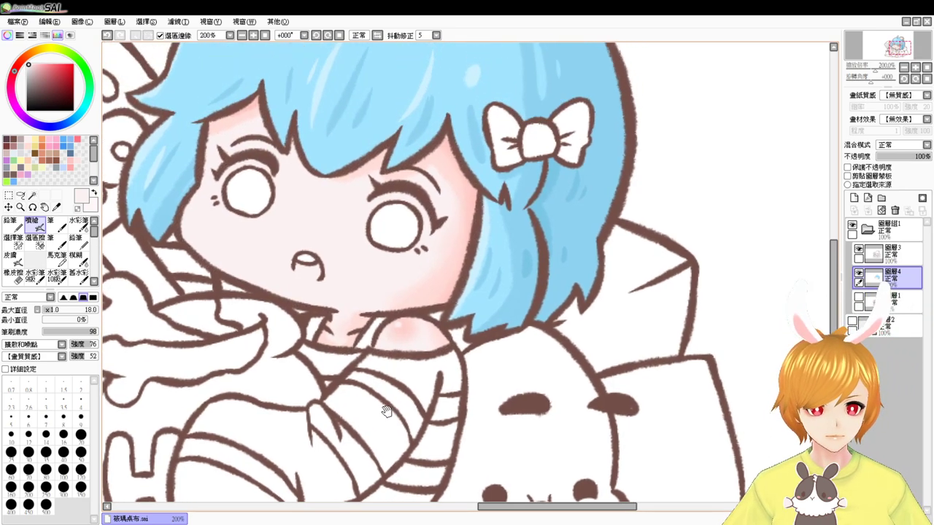
key(ctrl+z)
- Paint pink blush on both cheeks at size 27, soften its edges with the watercolour brush and add very pale highlight dots at size 16
click(70, 164)
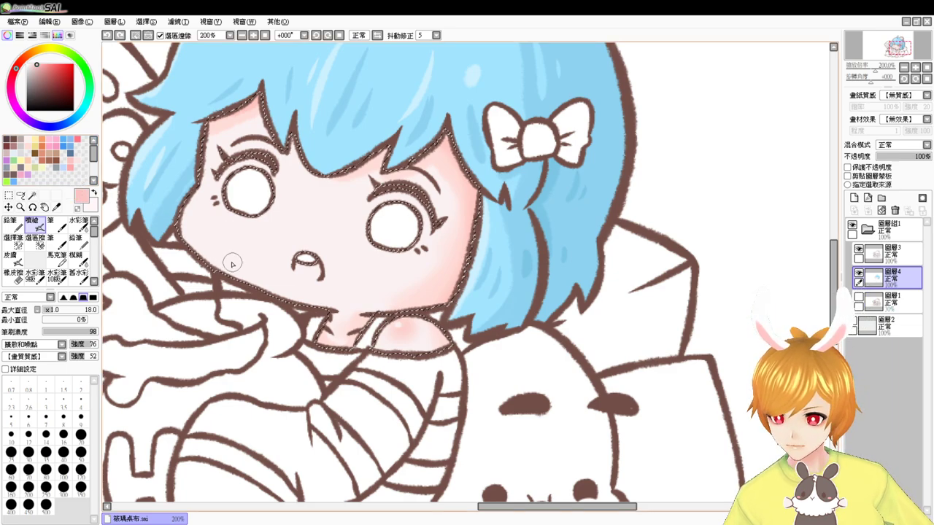
drag(224, 256, 229, 254)
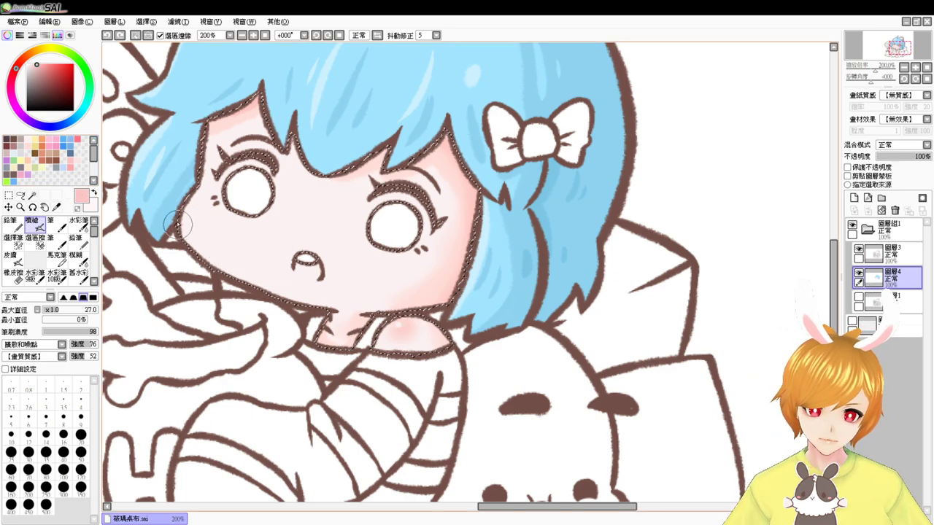
drag(183, 226, 208, 225)
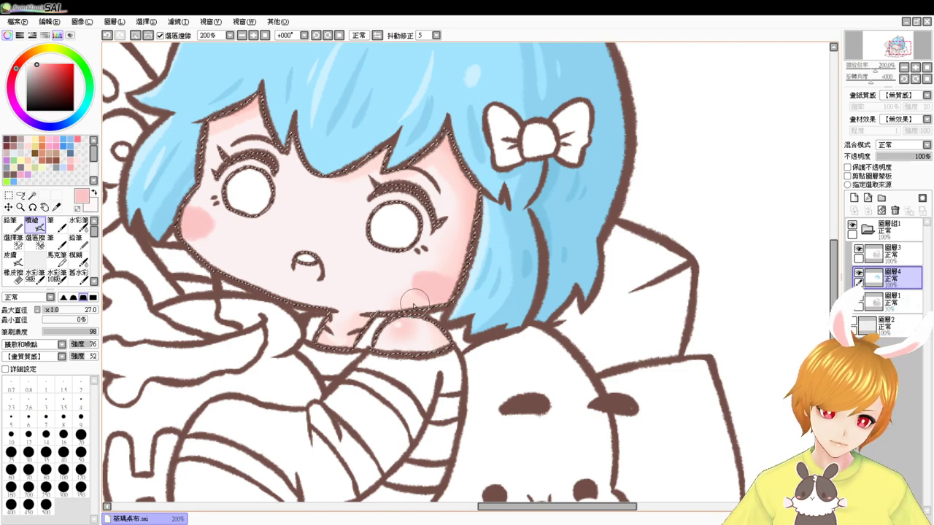
click(79, 221)
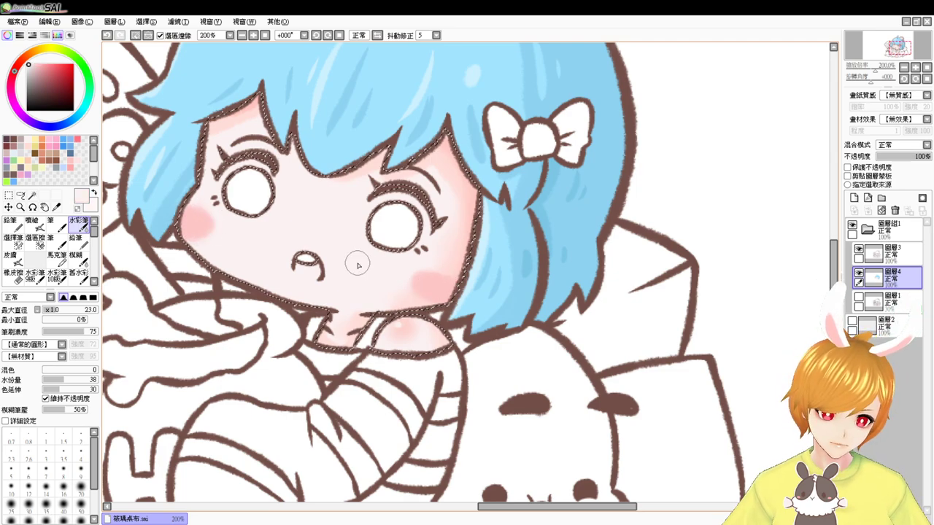
click(36, 226)
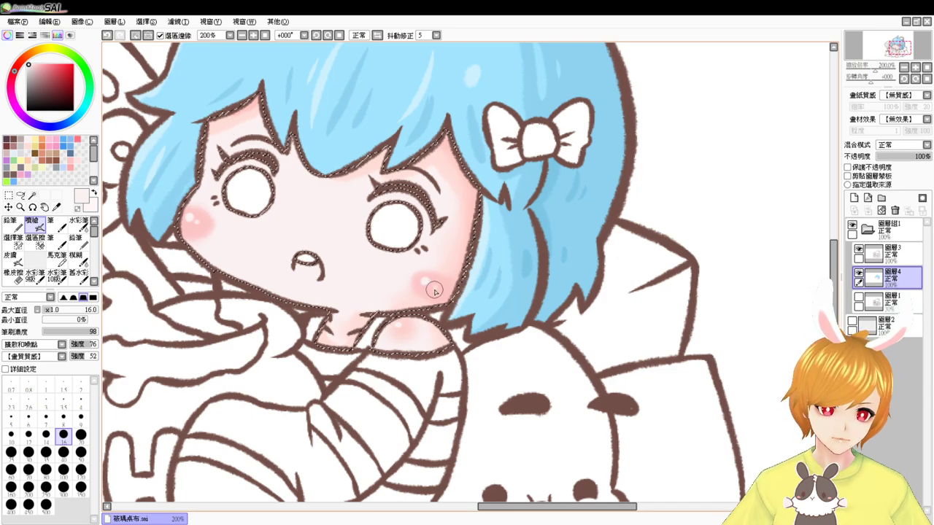
click(265, 35)
click(254, 35)
click(254, 35)
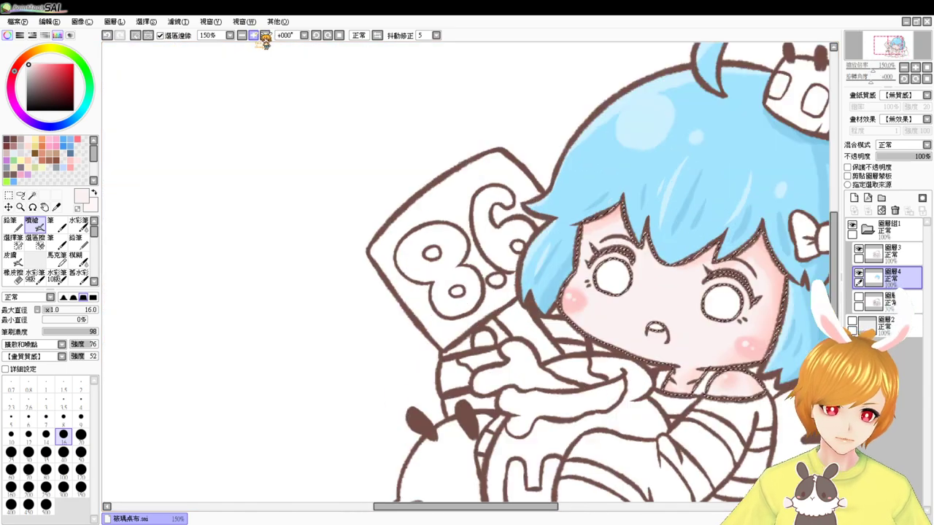
key(ctrl+d)
drag(713, 355, 400, 274)
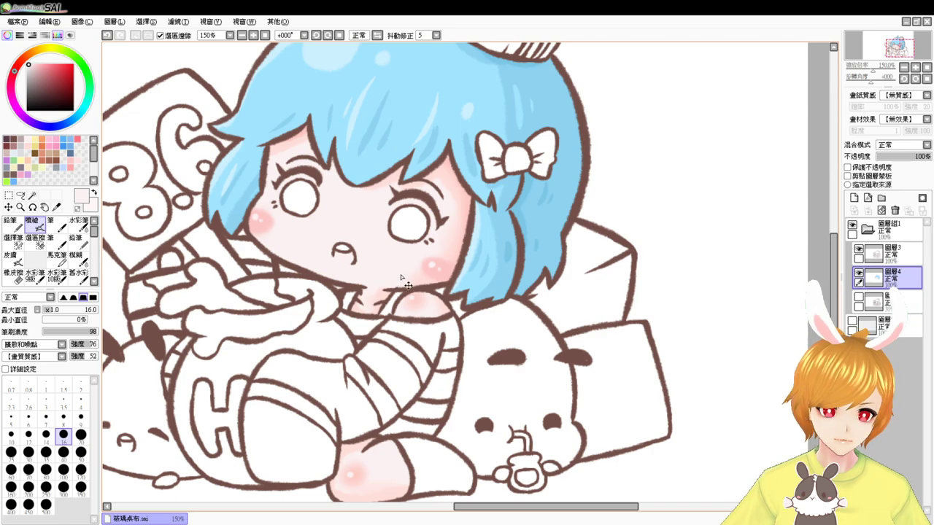
scroll(401, 277, up, 1)
key(ctrl+z)
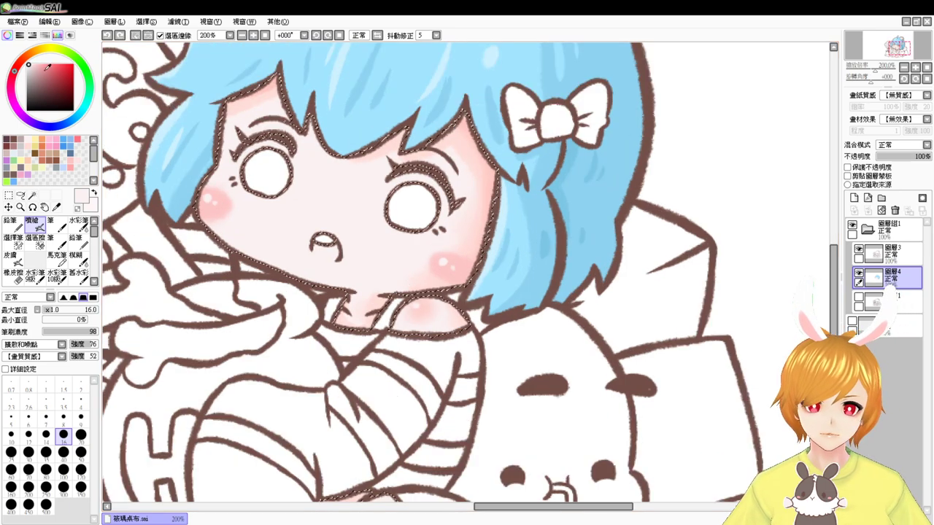
- Paint the gaps between the lashes and both irises white, and add a light grey shadow along them with the airbrush at size 21
drag(30, 68, 20, 51)
scroll(392, 290, up, 1)
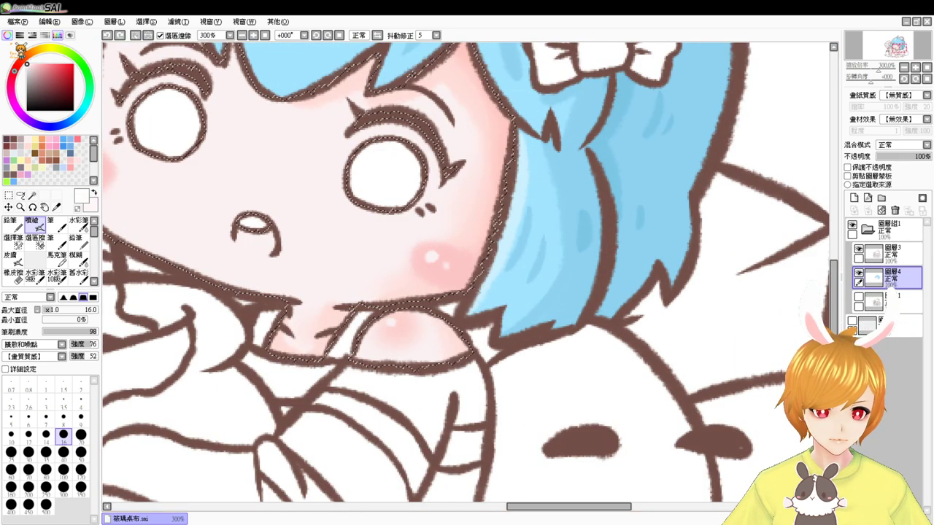
scroll(391, 290, up, 1)
mouse_move(231, 201)
mouse_down()
mouse_move(235, 210)
mouse_move(258, 191)
mouse_move(275, 200)
mouse_up()
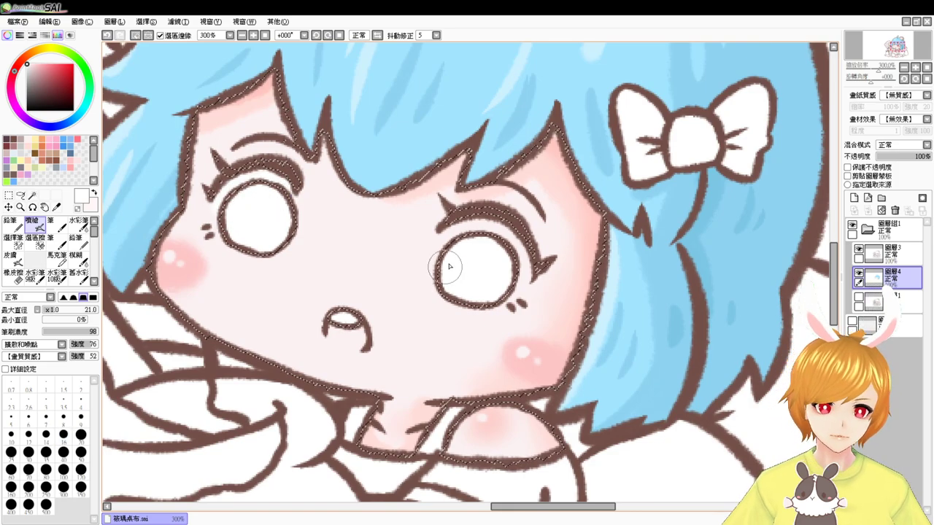
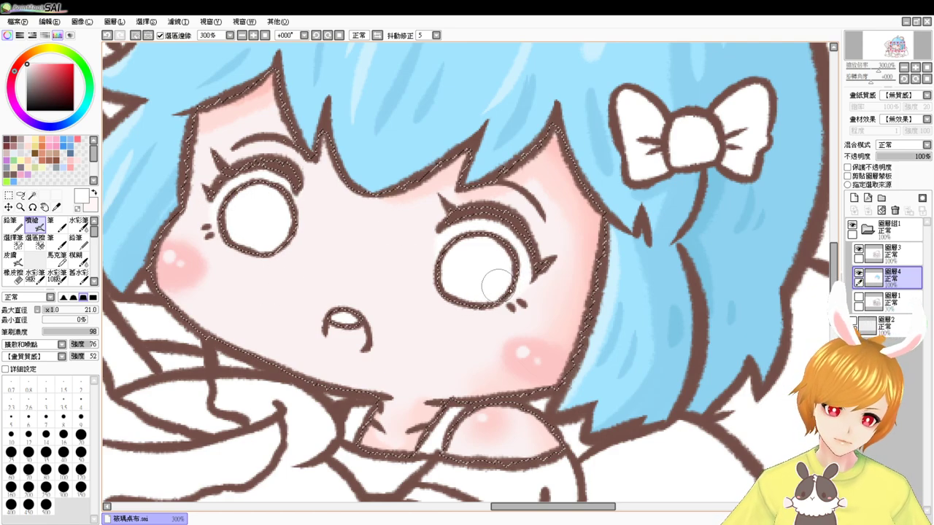
click(31, 152)
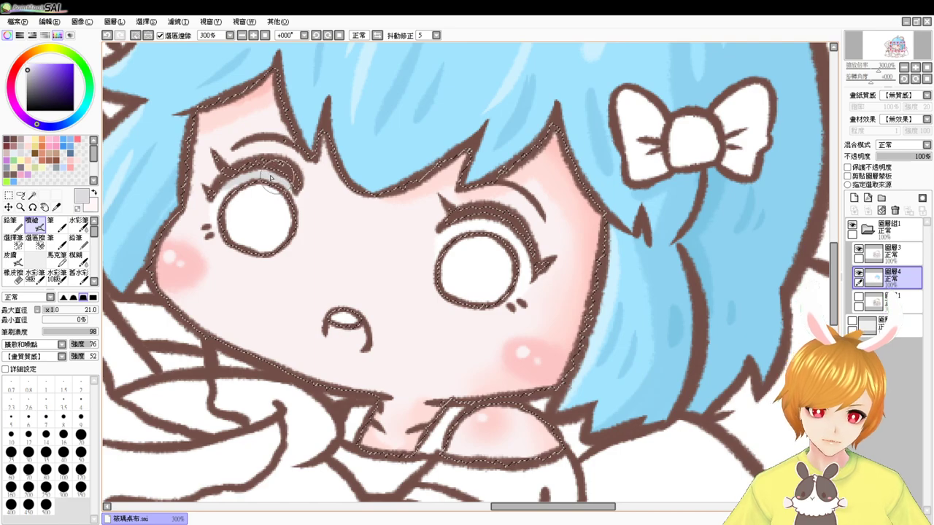
mouse_move(437, 229)
mouse_down()
mouse_move(501, 235)
mouse_move(466, 223)
mouse_move(525, 245)
mouse_move(497, 232)
mouse_move(527, 268)
mouse_up()
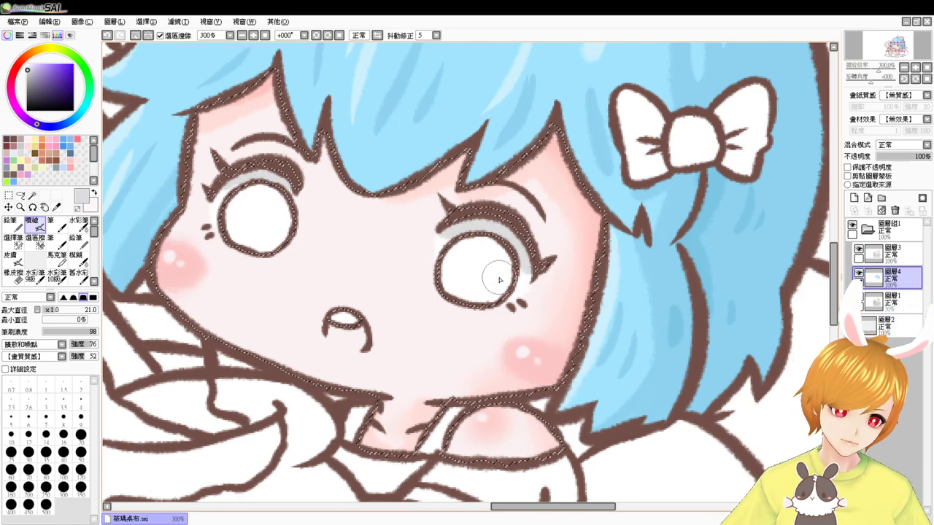
key(ctrl+d)
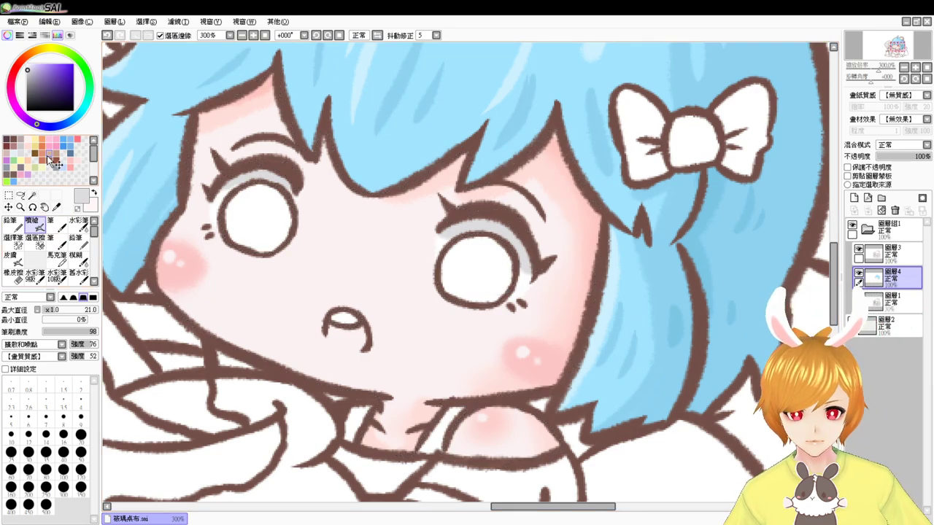
key(ctrl+z)
- Colour the lower part of the open mouth salmon pink with the airbrush at size 12 and clear the selection
click(71, 167)
drag(293, 332, 356, 341)
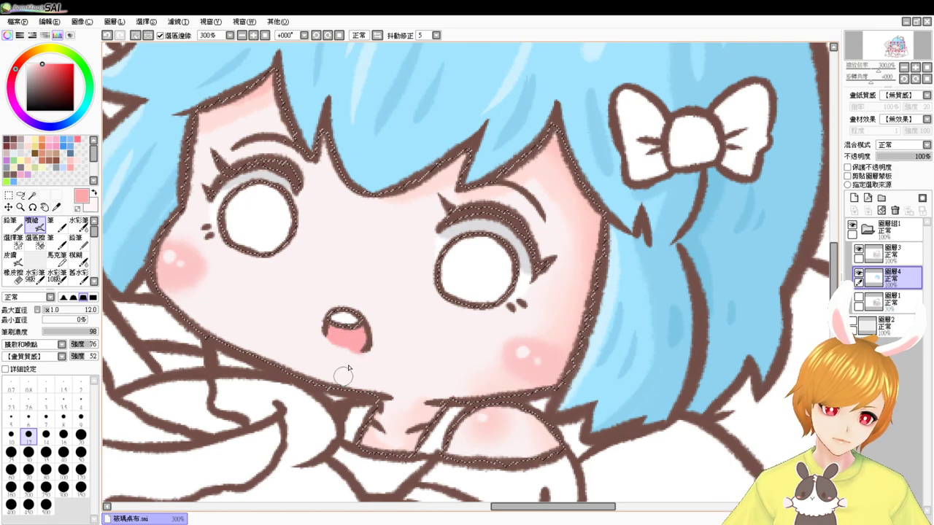
key(ctrl+d)
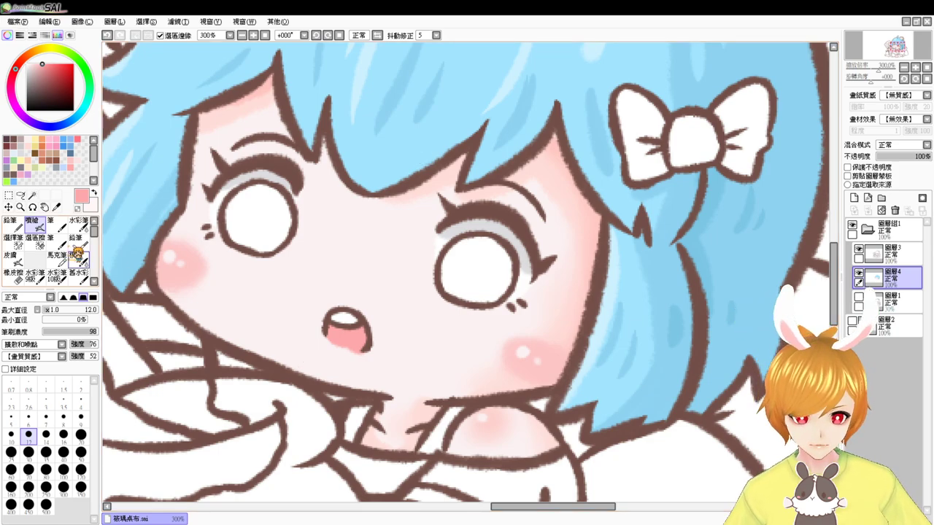
- Select both irises with the magic wand and fill them with light purple
click(32, 195)
click(257, 213)
click(450, 278)
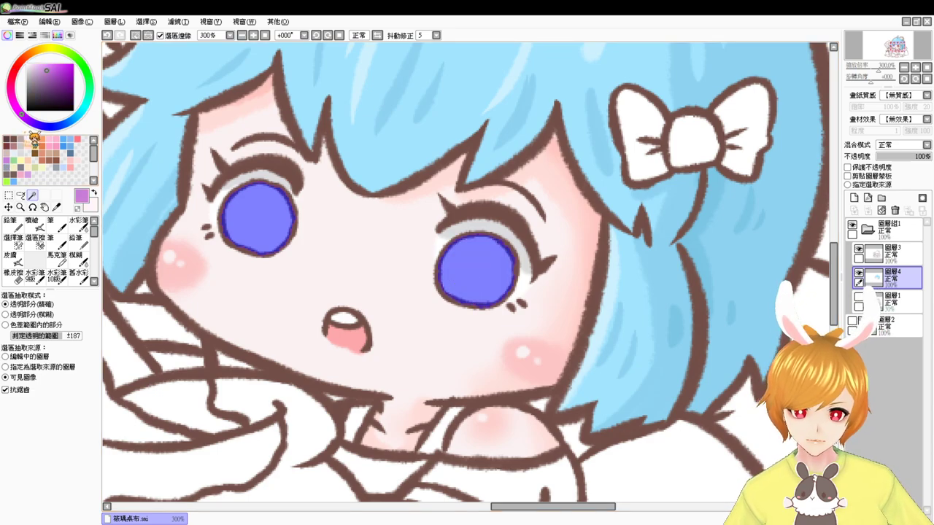
click(32, 221)
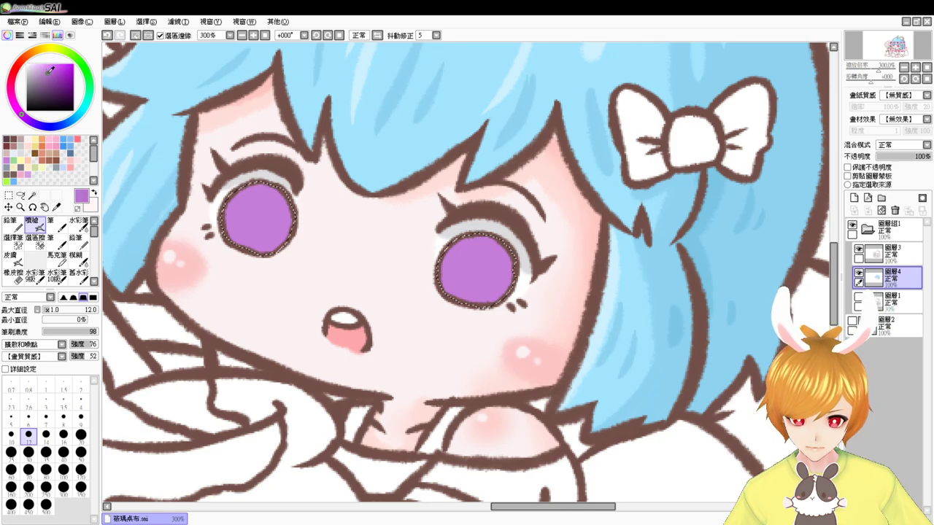
- Shade the upper half of both irises slightly darker purple with the airbrush at size 19
mouse_move(232, 197)
mouse_down()
mouse_move(298, 225)
mouse_move(302, 215)
mouse_up()
drag(217, 207, 302, 233)
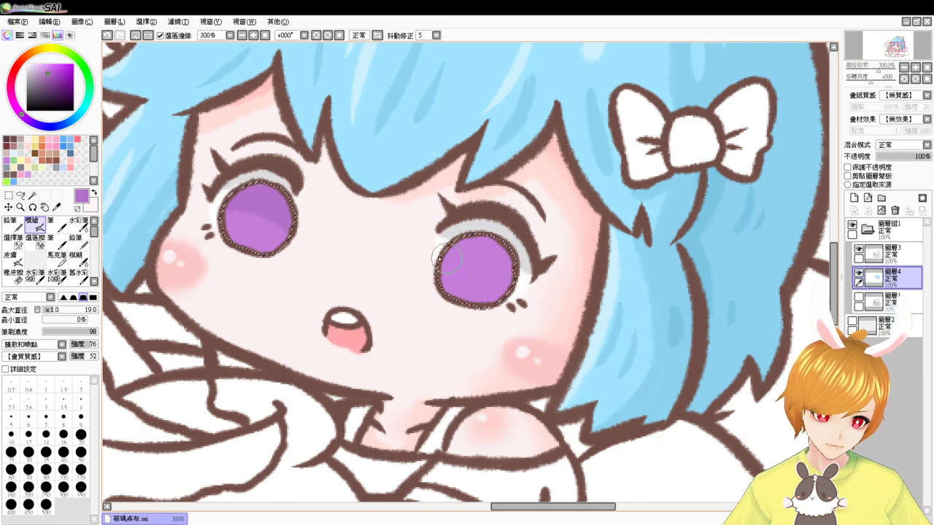
mouse_move(448, 257)
mouse_down()
mouse_move(478, 254)
mouse_move(490, 265)
mouse_move(423, 268)
mouse_move(533, 275)
mouse_move(460, 258)
mouse_move(490, 243)
mouse_up()
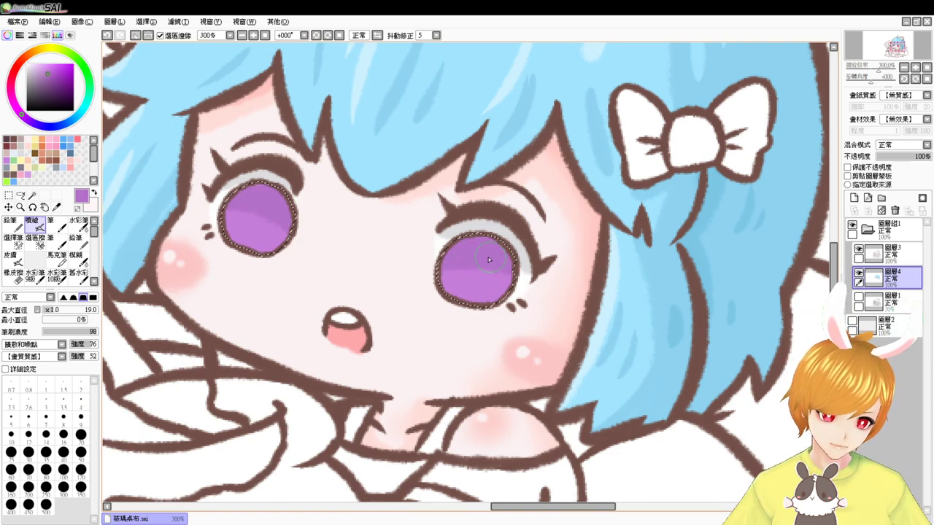
key(ctrl+z)
mouse_move(438, 267)
mouse_down()
mouse_move(502, 268)
mouse_move(504, 251)
mouse_up()
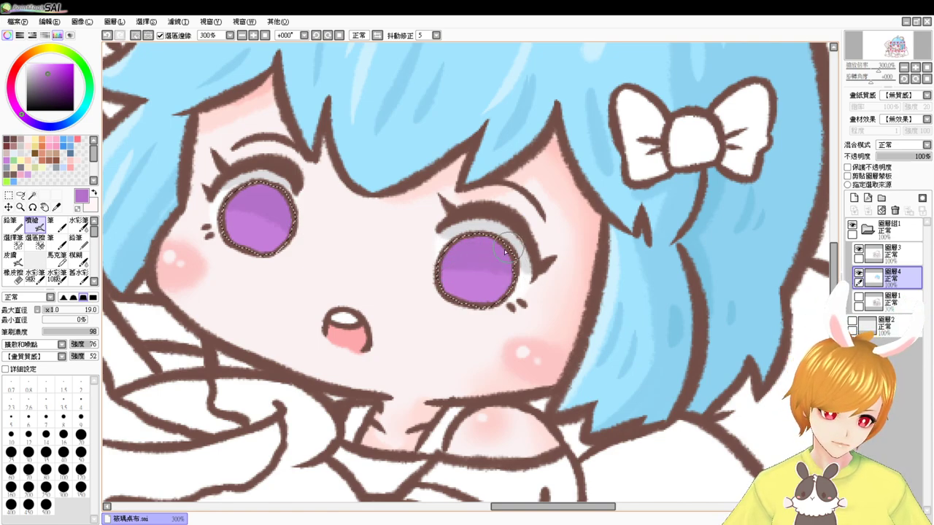
key(ctrl+z)
drag(445, 261, 504, 261)
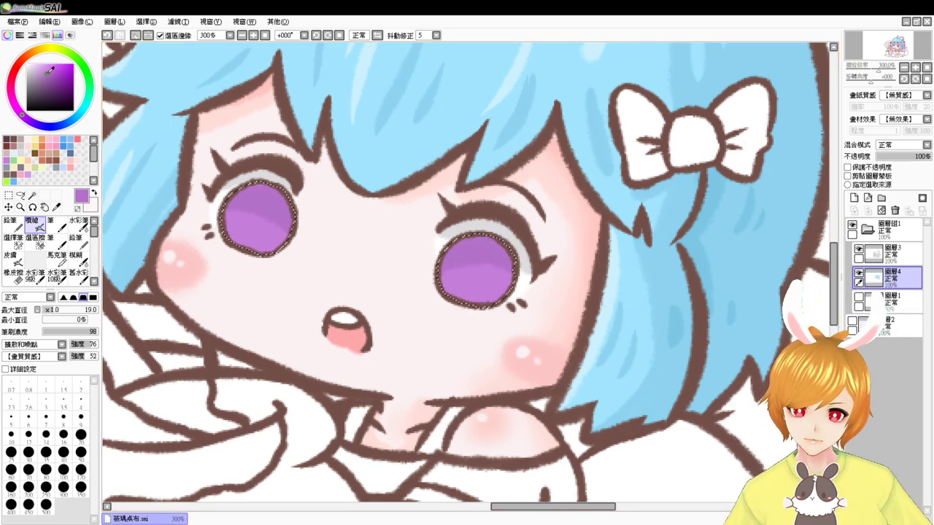
- Paint a dark purple pupil in each iris at size 16 and add thin curved marks around it at size 7
drag(292, 199, 259, 212)
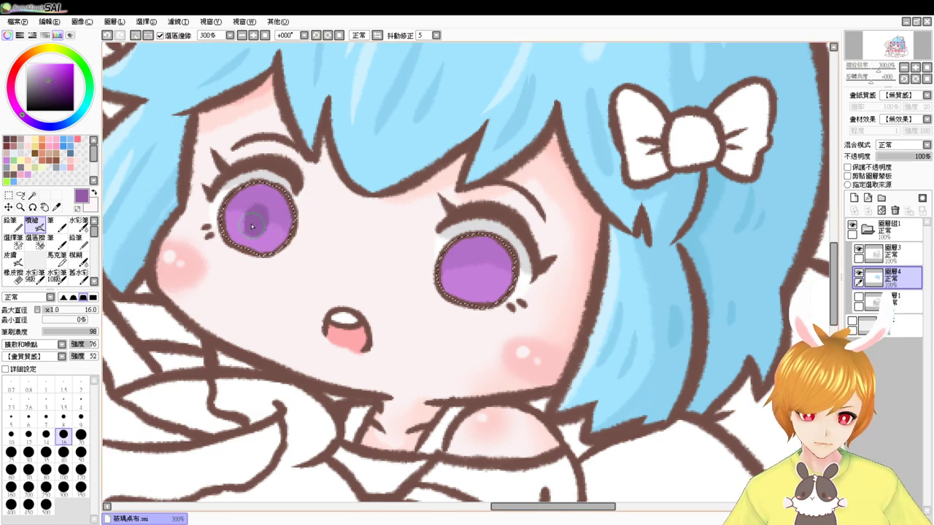
drag(475, 270, 472, 281)
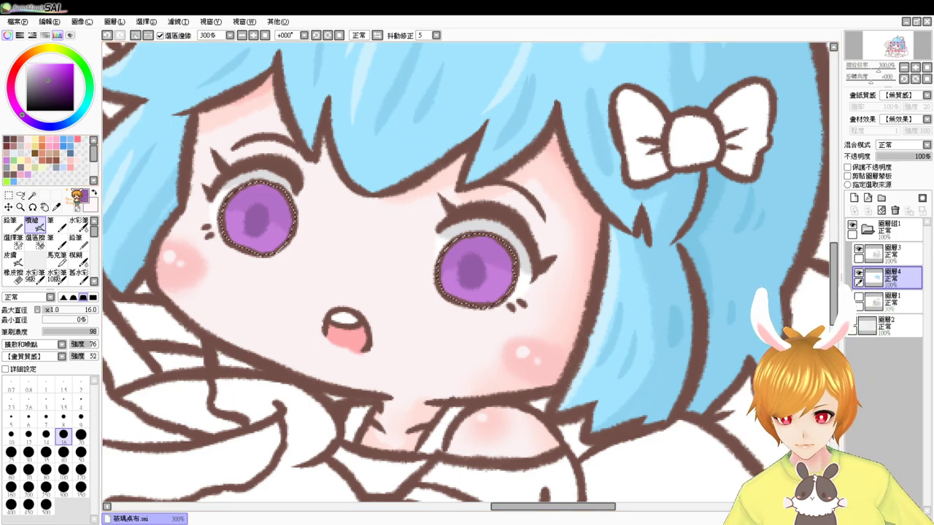
drag(215, 210, 248, 234)
key(ctrl+z)
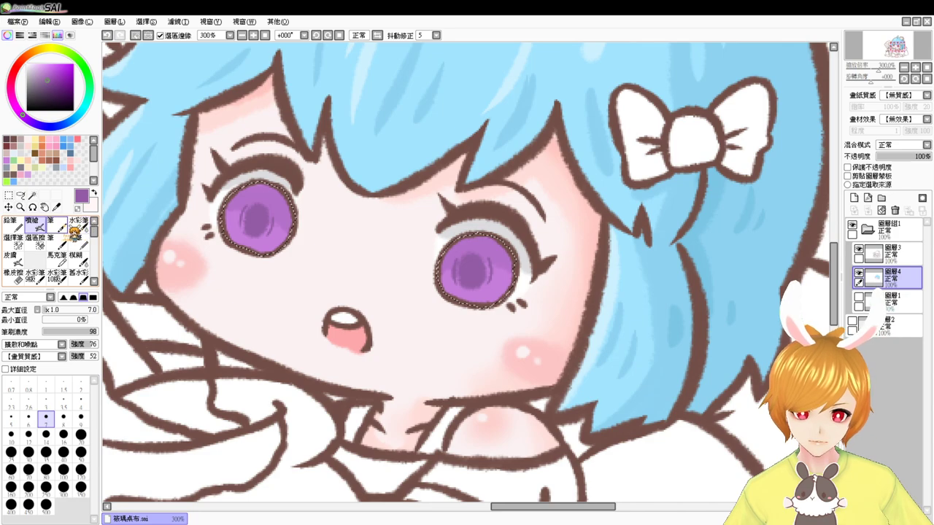
- Darken the top edge of both irises with dark purple at size 17 and blend it with the watercolour brush at size 14
mouse_move(230, 194)
ctrl+alt+mouse_down()
mouse_move(248, 187)
mouse_move(311, 218)
ctrl+alt+mouse_up()
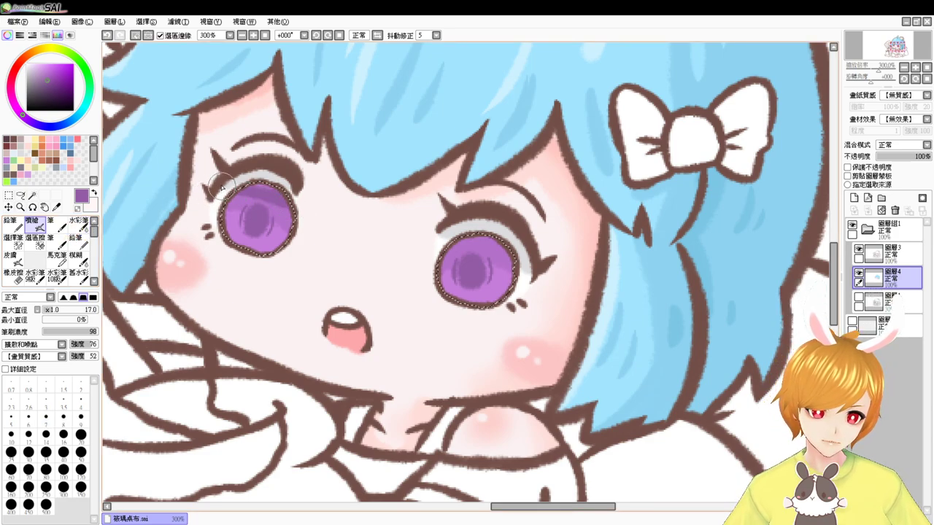
key(ctrl+z)
mouse_move(214, 200)
mouse_down()
mouse_move(255, 194)
mouse_move(300, 214)
mouse_move(289, 217)
mouse_move(280, 203)
mouse_up()
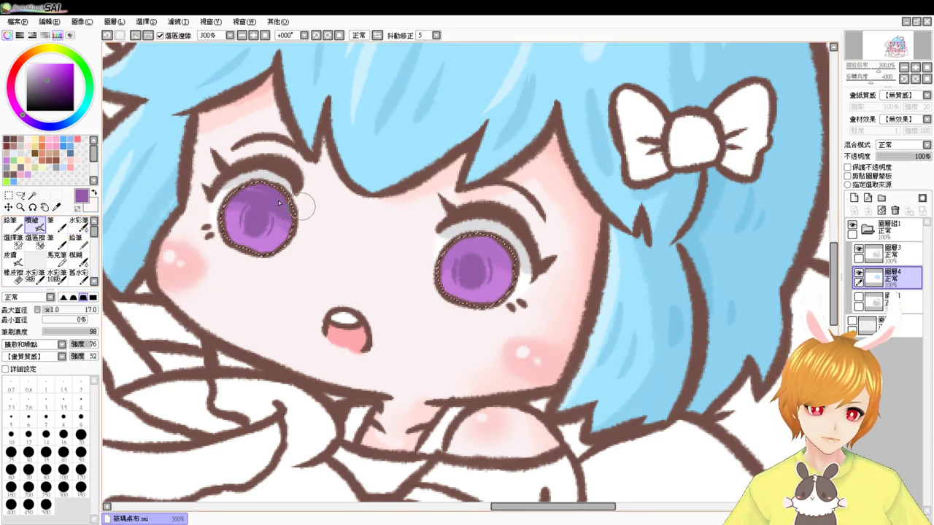
mouse_move(430, 258)
mouse_down()
mouse_move(519, 264)
mouse_move(448, 246)
mouse_move(511, 249)
mouse_up()
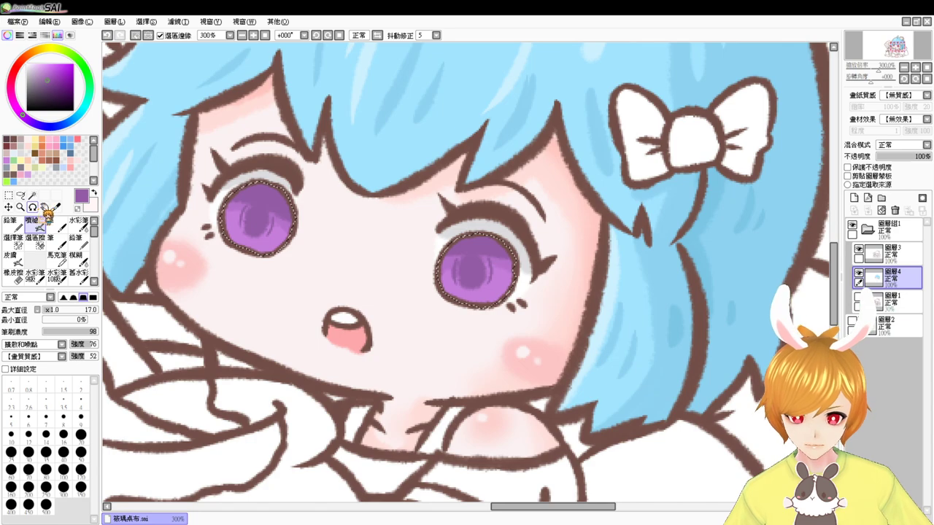
click(79, 224)
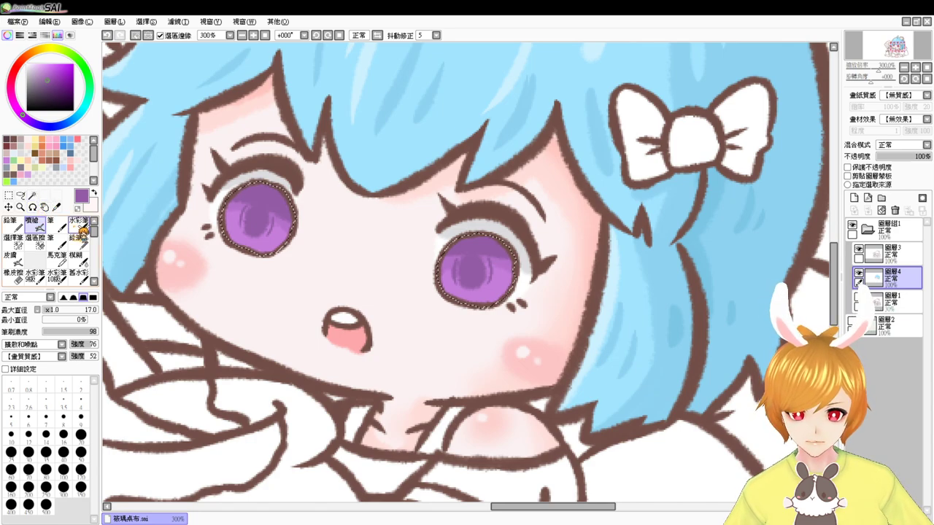
drag(217, 209, 272, 214)
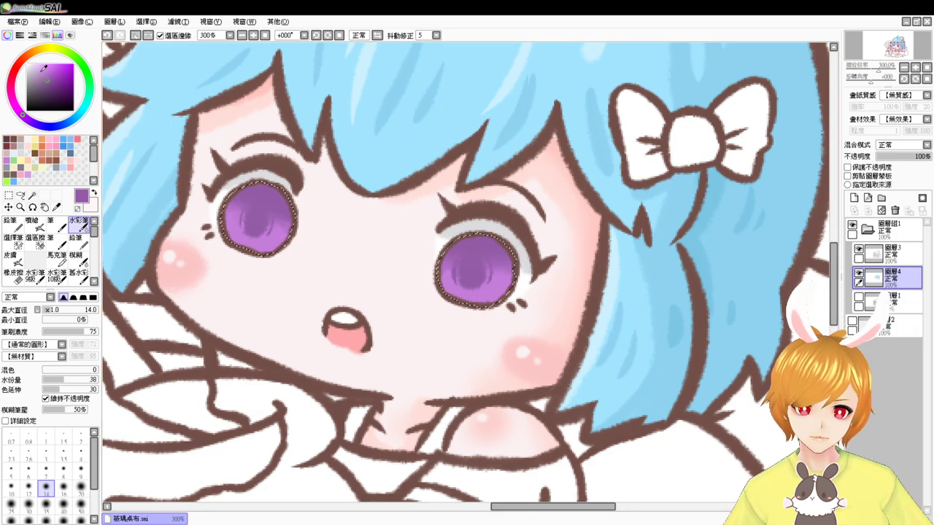
- Try round white highlights on the upper part of both irises with the airbrush at size 14
drag(44, 69, 17, 65)
click(31, 222)
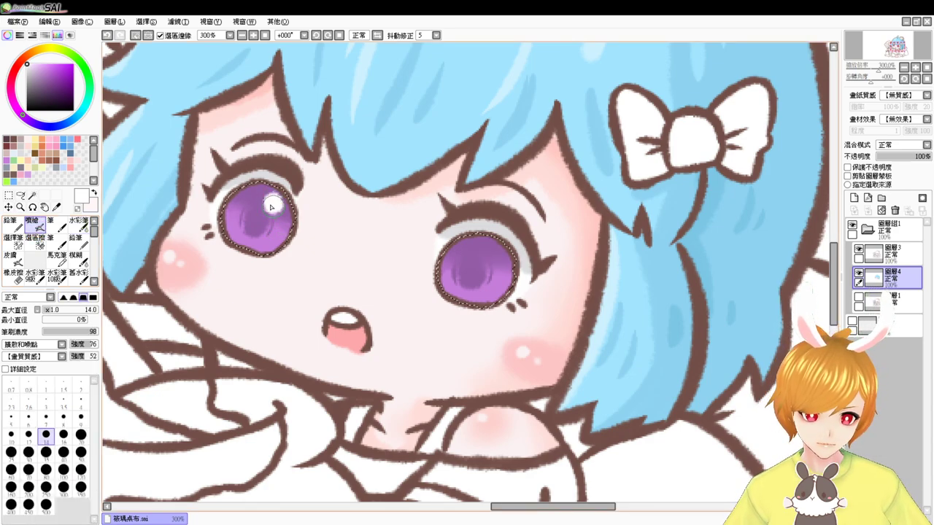
drag(461, 252, 464, 253)
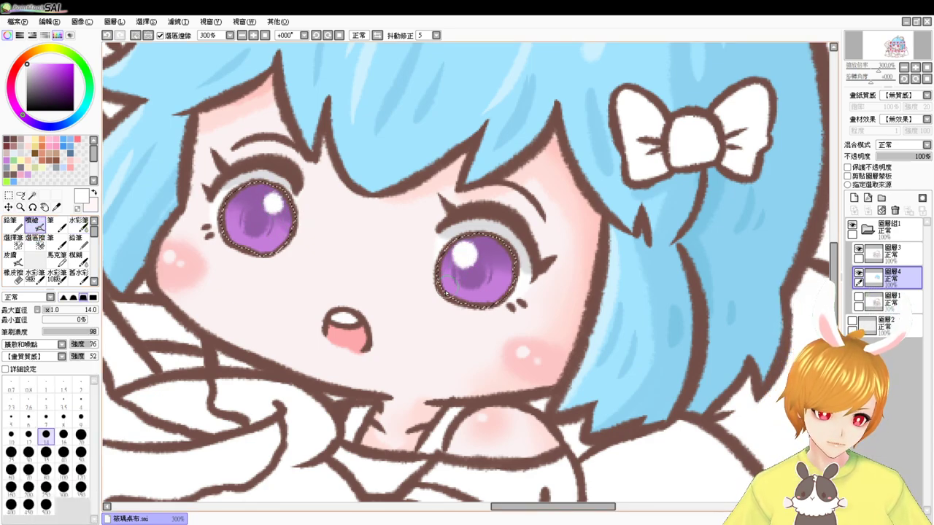
key(ctrl+z)
key(ctrl+z)
drag(273, 202, 274, 208)
click(275, 209)
drag(465, 263, 462, 256)
key(ctrl+z)
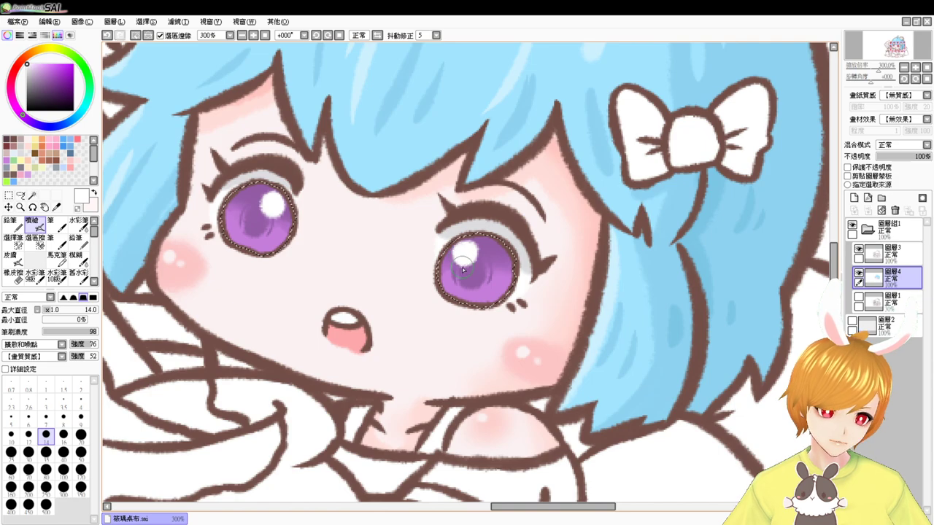
key(ctrl+d)
click(266, 35)
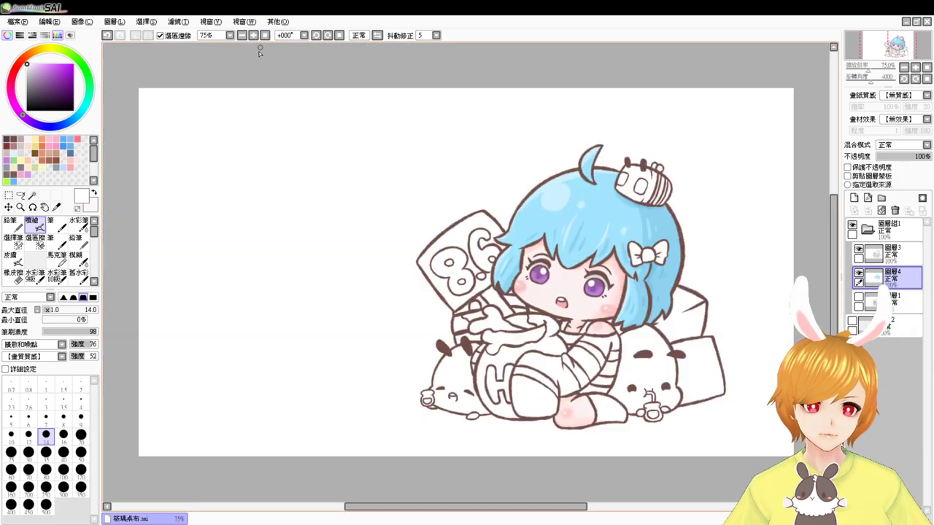
key(ctrl+z)
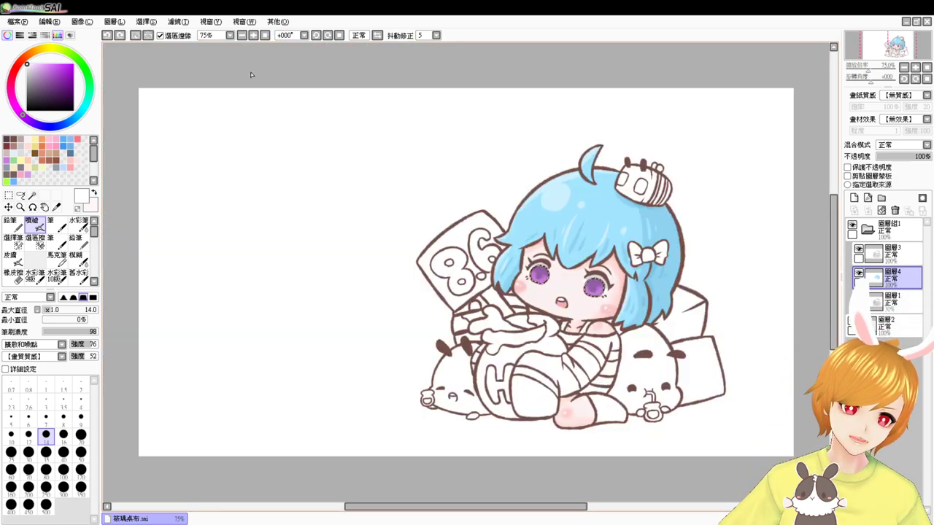
- Create a new layer above 圖層4, clip it to that layer and set its blend mode to 發光
scroll(250, 75, up, 1)
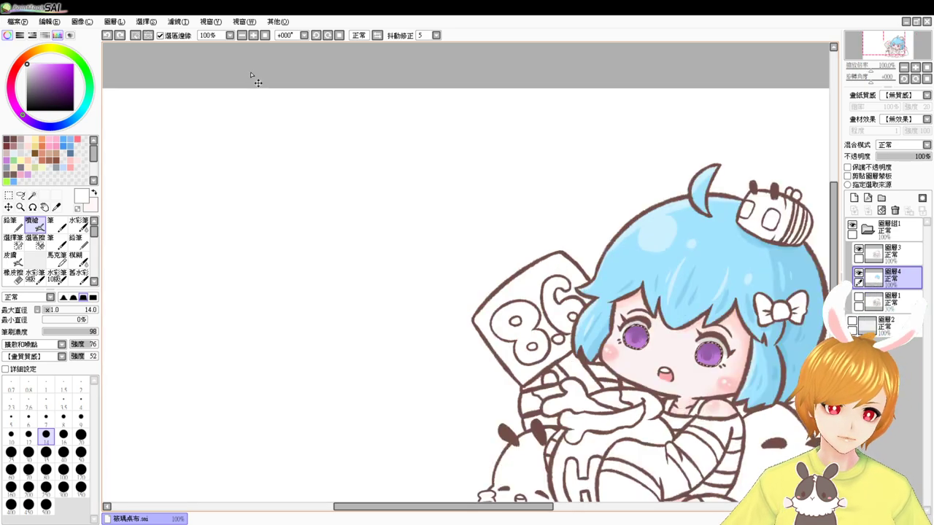
mouse_move(680, 367)
mouse_down()
mouse_move(466, 256)
mouse_move(566, 370)
mouse_up()
scroll(473, 266, up, 2)
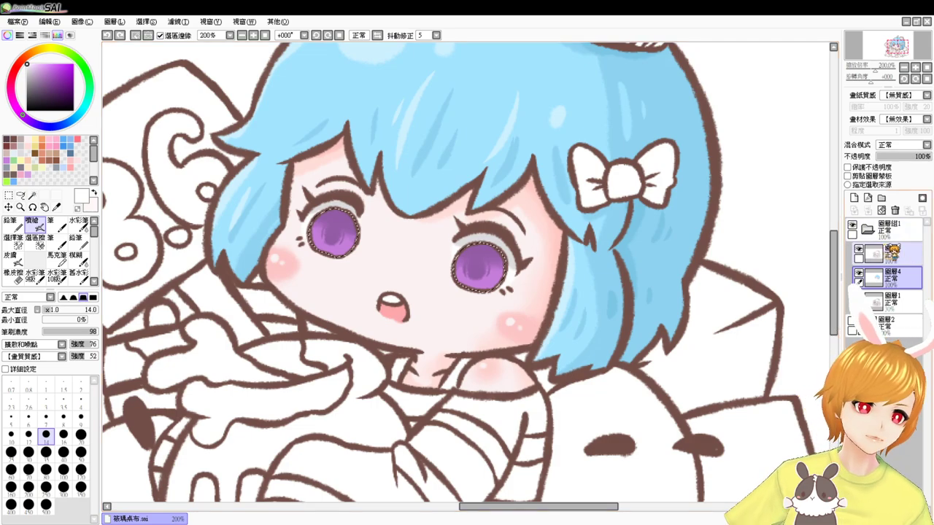
click(854, 198)
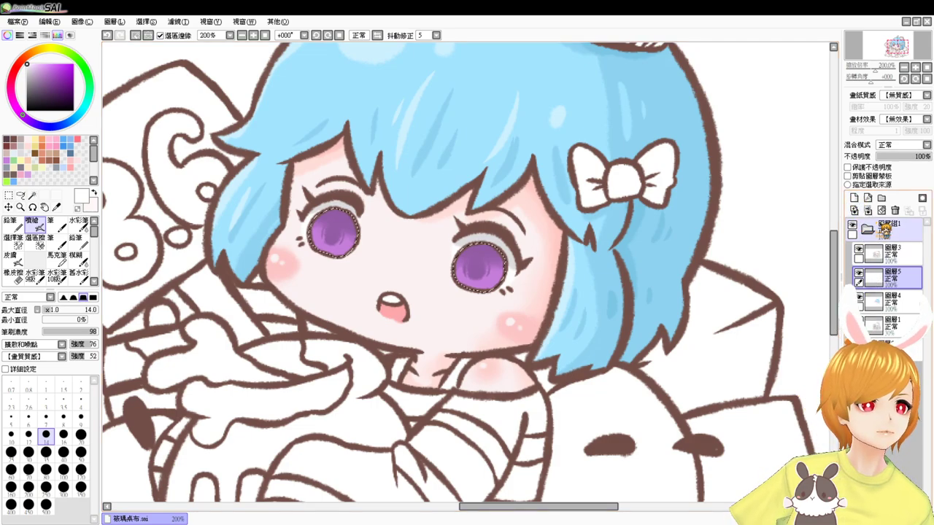
click(849, 175)
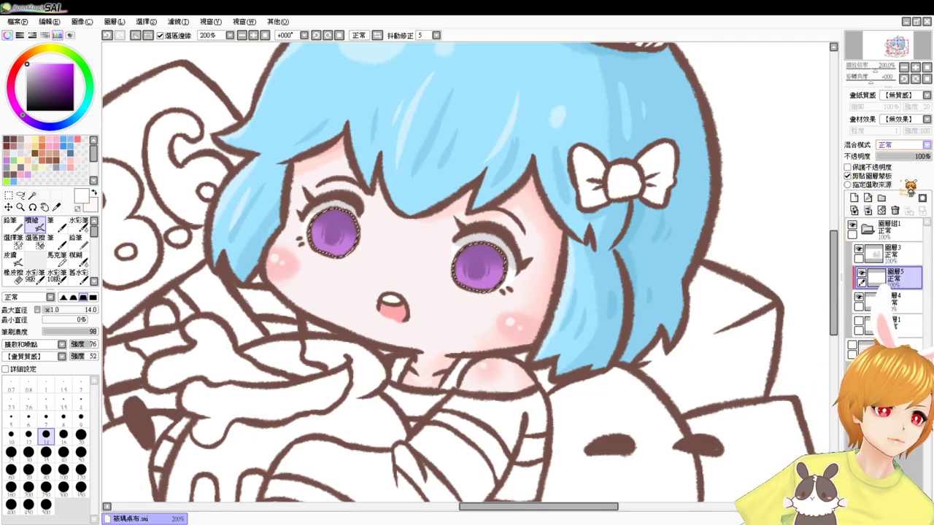
click(905, 194)
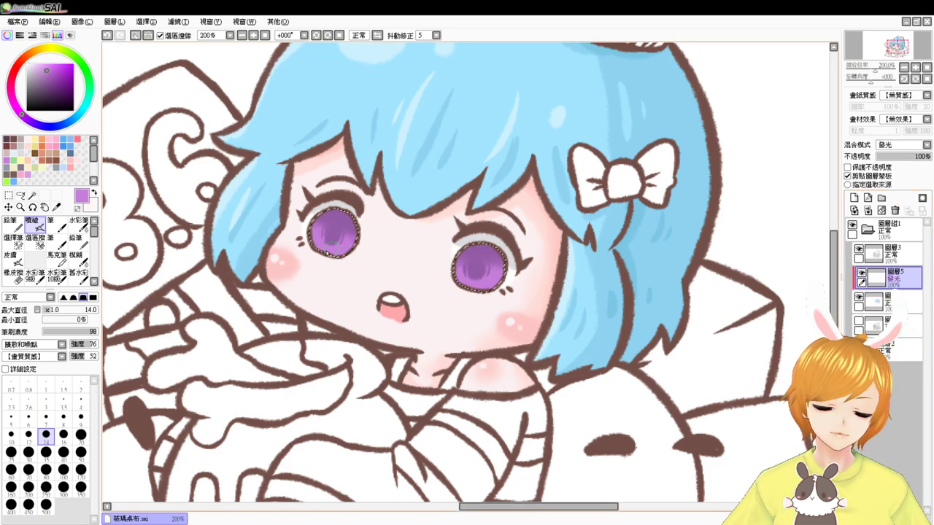
- Paint a light purple glow along the lower edge of both irises with the airbrush at size 27
mouse_move(326, 252)
mouse_down()
mouse_move(376, 239)
mouse_move(331, 261)
mouse_move(344, 262)
mouse_up()
key(ctrl+z)
key(ctrl+z)
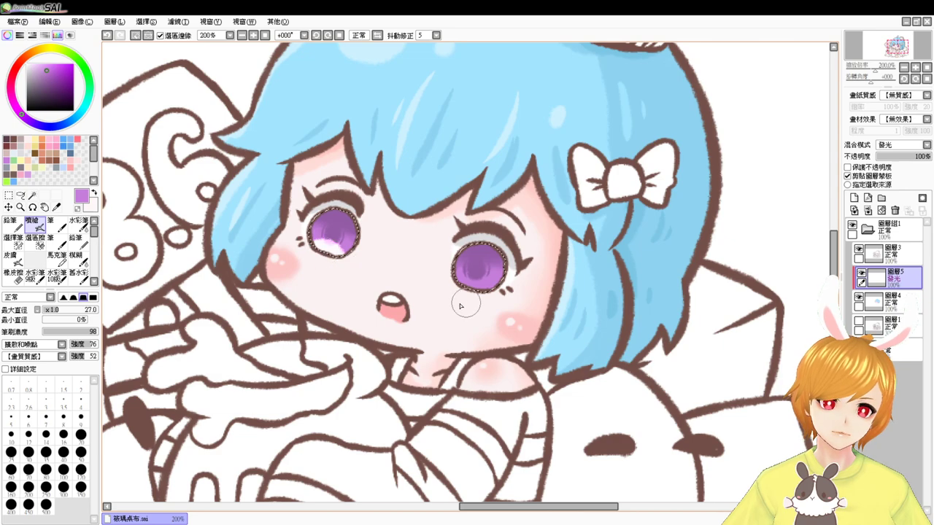
drag(464, 289, 500, 294)
key(ctrl+z)
- Lower the glow layer's opacity to 53%, clear the selection and make 圖層4 the active layer
drag(916, 157, 912, 156)
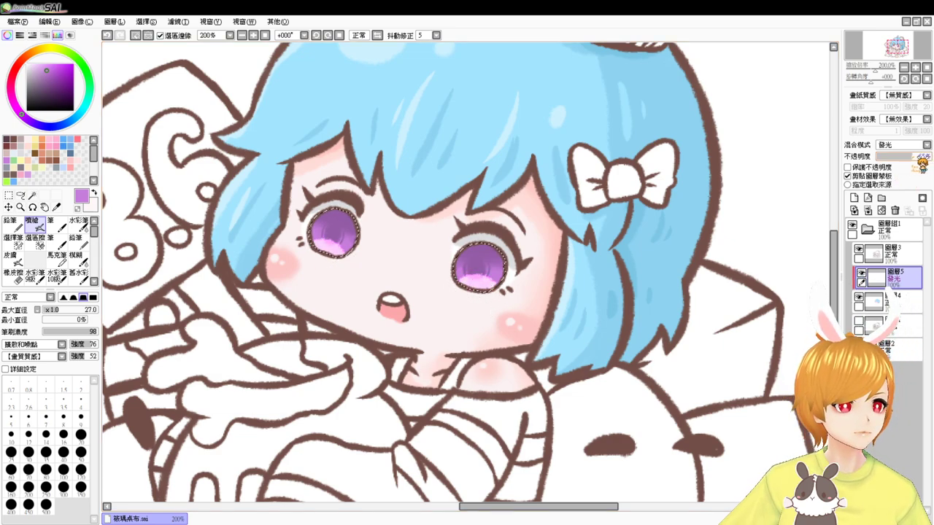
key(ctrl+d)
click(907, 302)
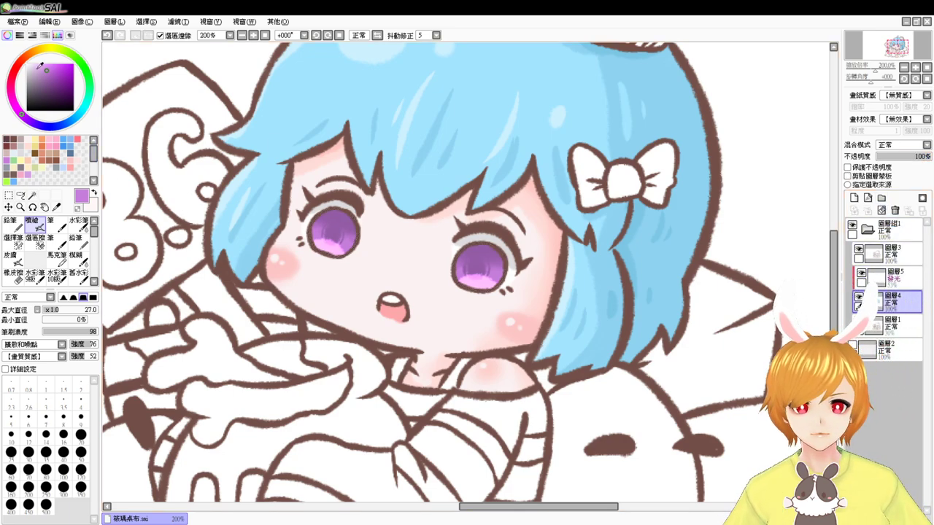
- Restore the iris selection and try round white highlights on both irises on 圖層4 with the airbrush at size 11
drag(37, 69, 26, 43)
key(ctrl+z)
key(Page_Up)
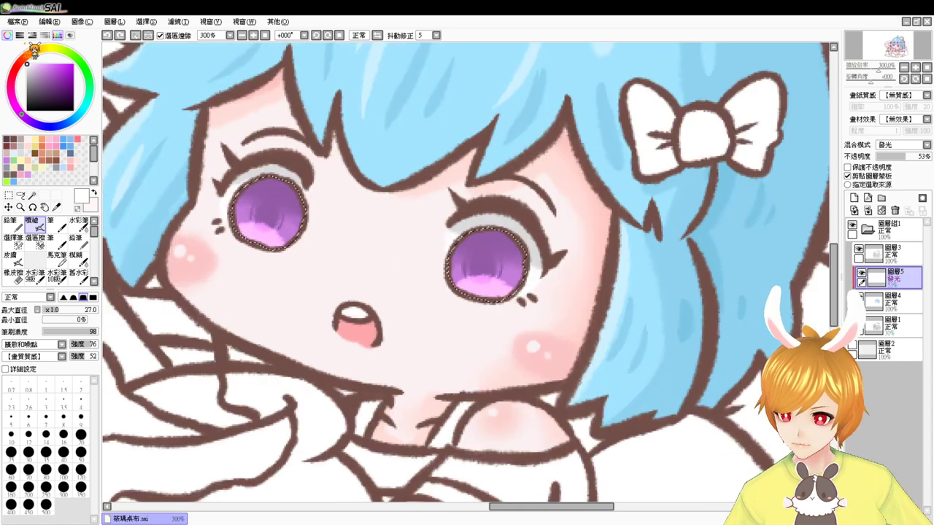
drag(407, 213, 404, 251)
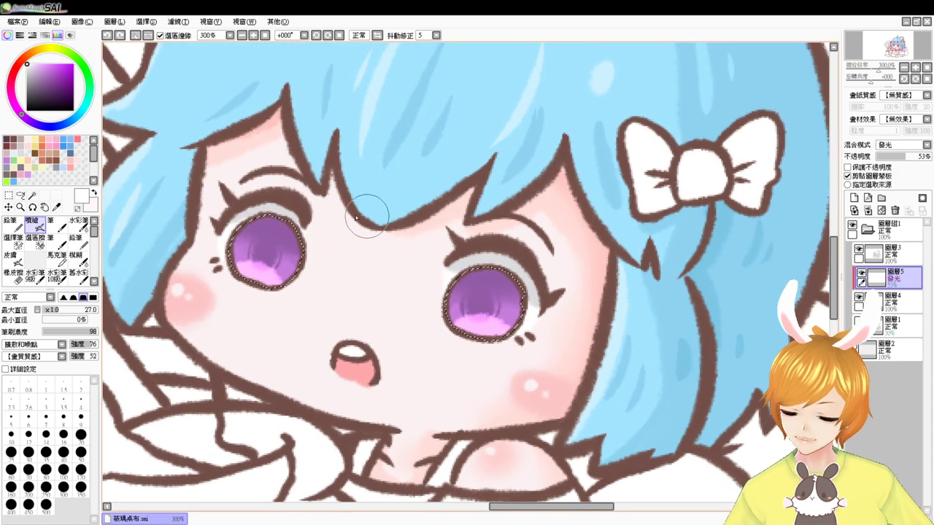
drag(356, 217, 340, 232)
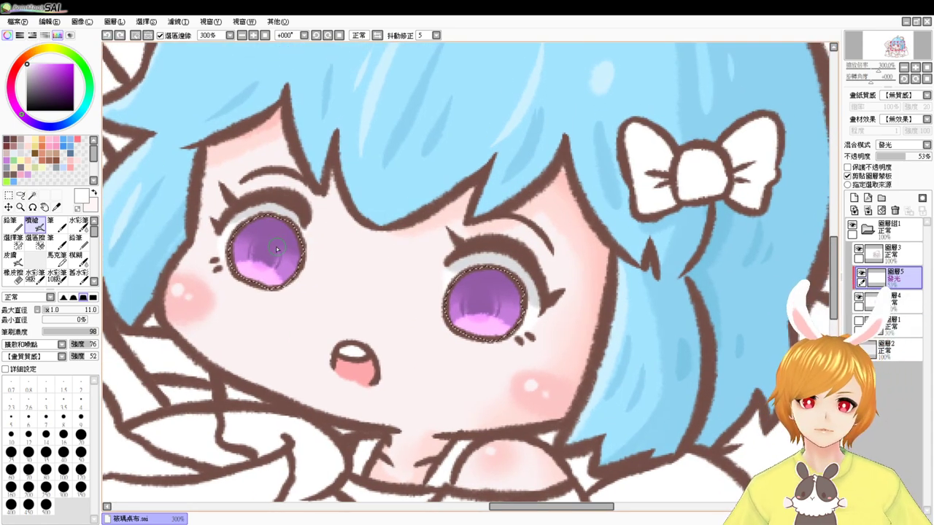
drag(278, 246, 288, 248)
key(ctrl+z)
click(894, 300)
key(ctrl+z)
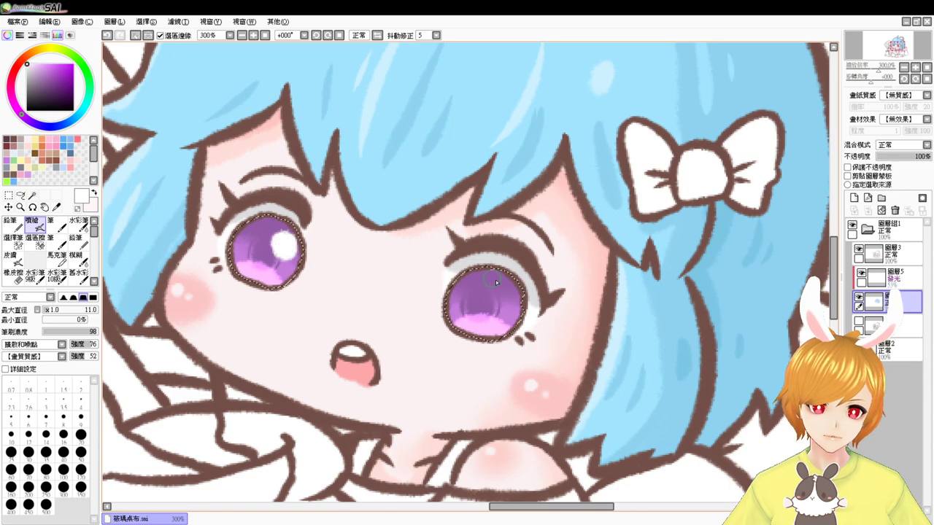
mouse_move(463, 293)
mouse_down()
mouse_move(470, 283)
mouse_move(470, 296)
mouse_up()
key(ctrl+z)
key(ctrl+z)
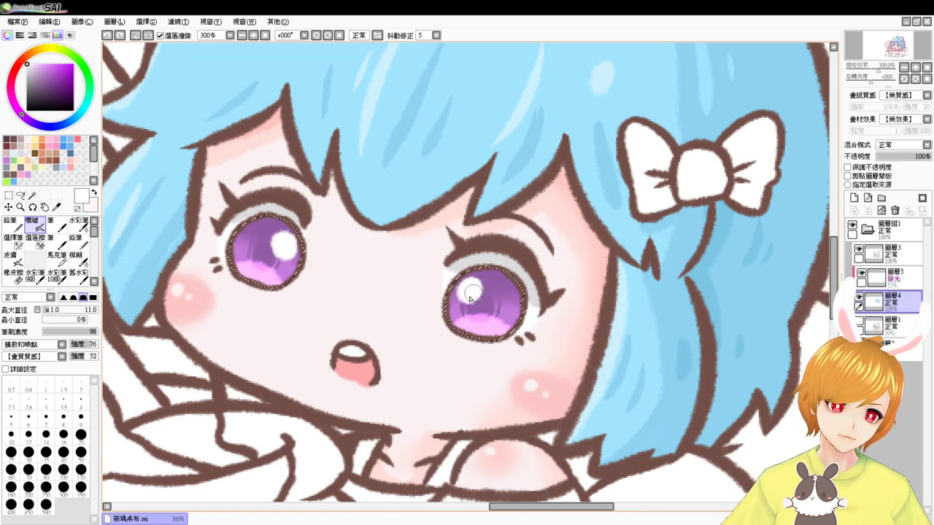
key(ctrl+d)
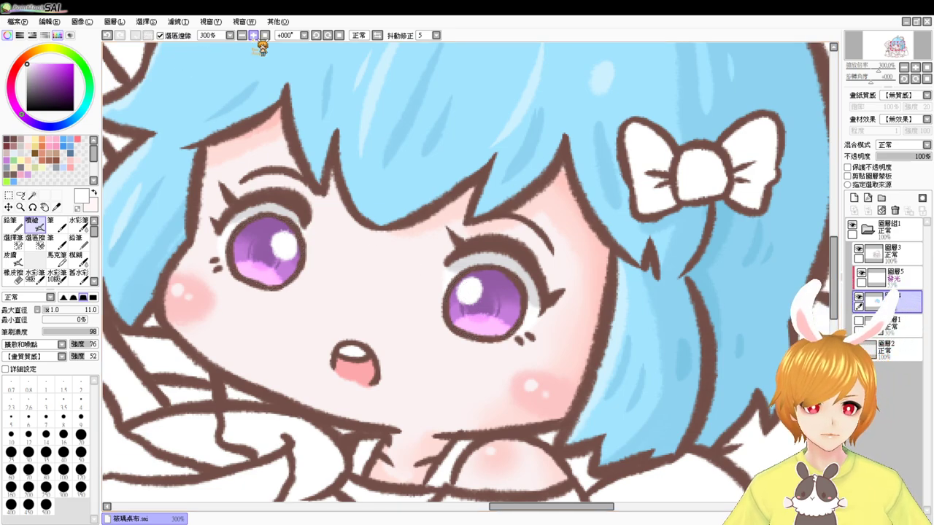
- Undo the trial highlights and repaint one round white highlight on each iris with the airbrush at size 11, without a selection
key(ctrl+z)
key(ctrl+z)
key(ctrl+z)
key(ctrl+z)
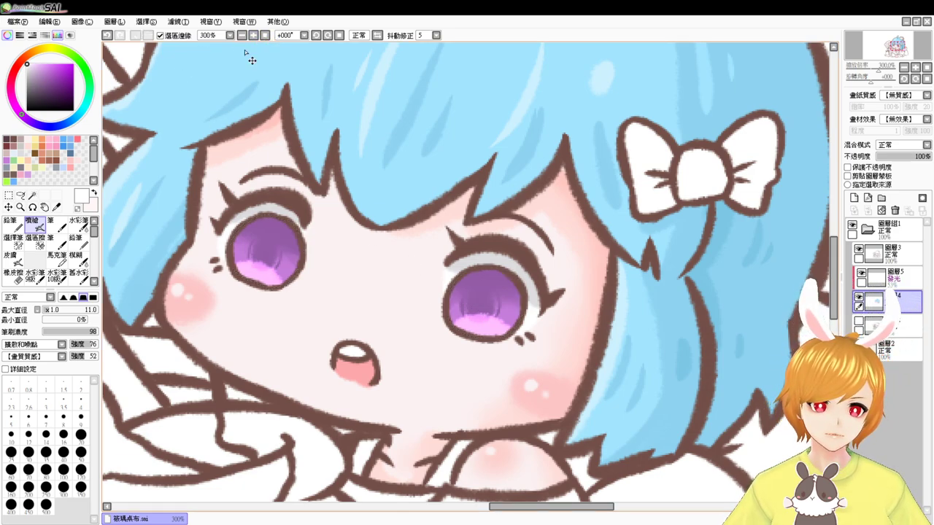
drag(292, 246, 288, 250)
mouse_move(460, 284)
mouse_down()
mouse_move(475, 291)
mouse_move(466, 289)
mouse_up()
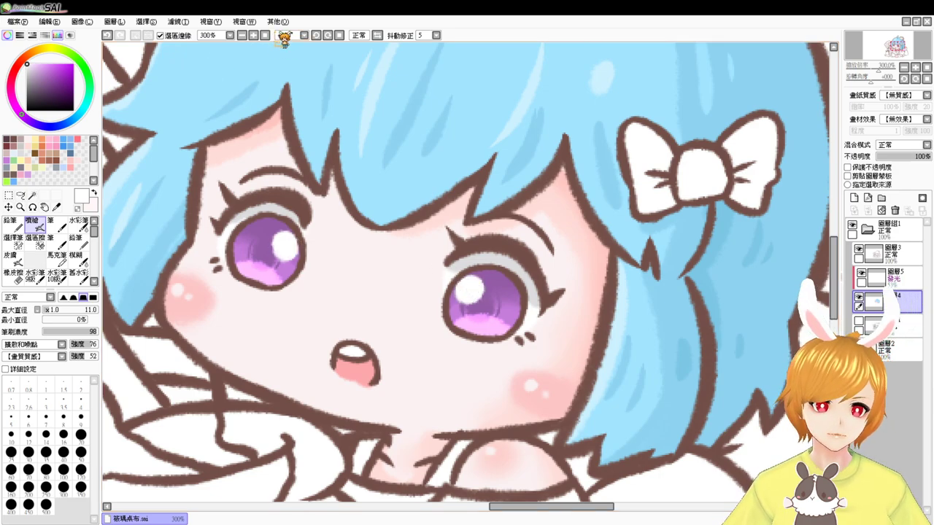
click(265, 35)
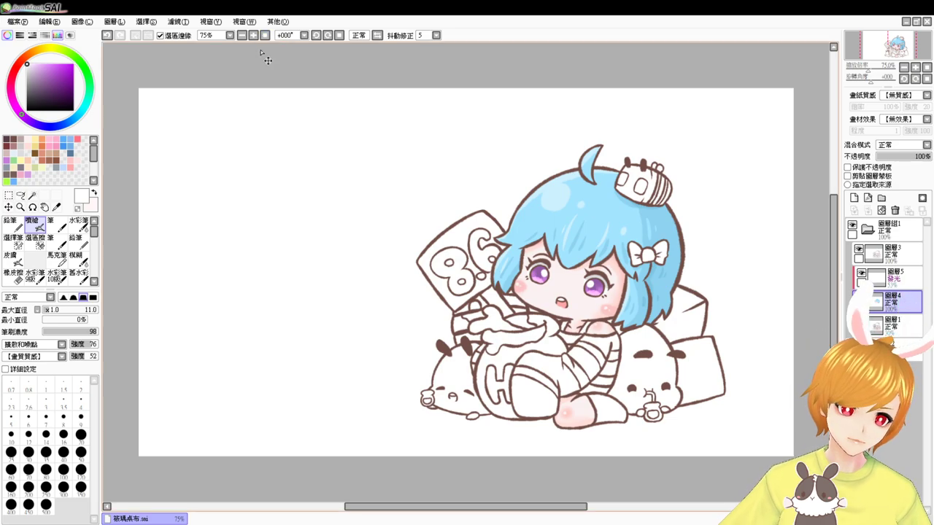
scroll(261, 52, up, 2)
drag(549, 312, 146, 134)
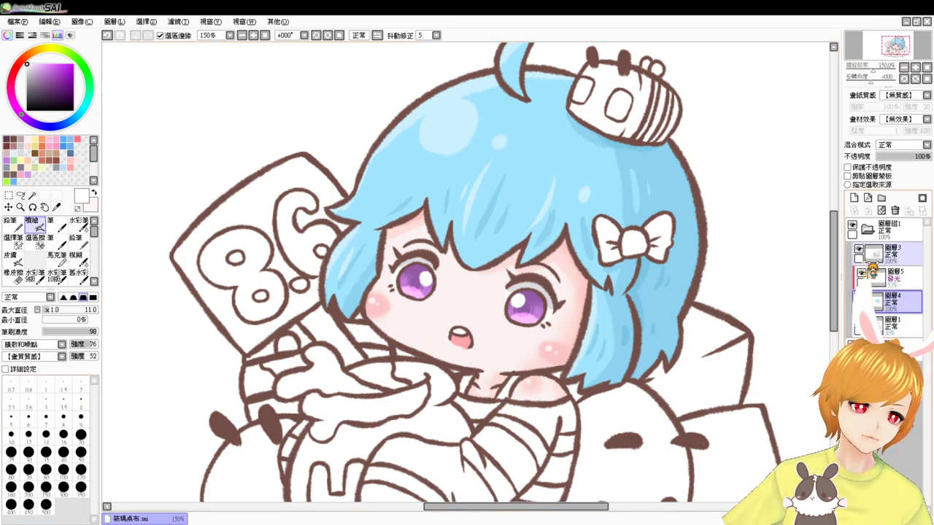
drag(834, 318, 835, 328)
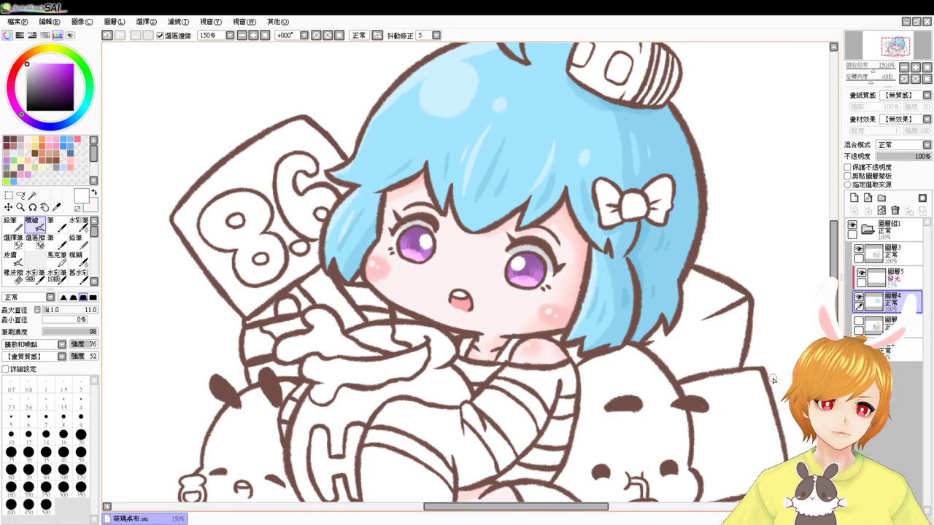
drag(573, 286, 567, 255)
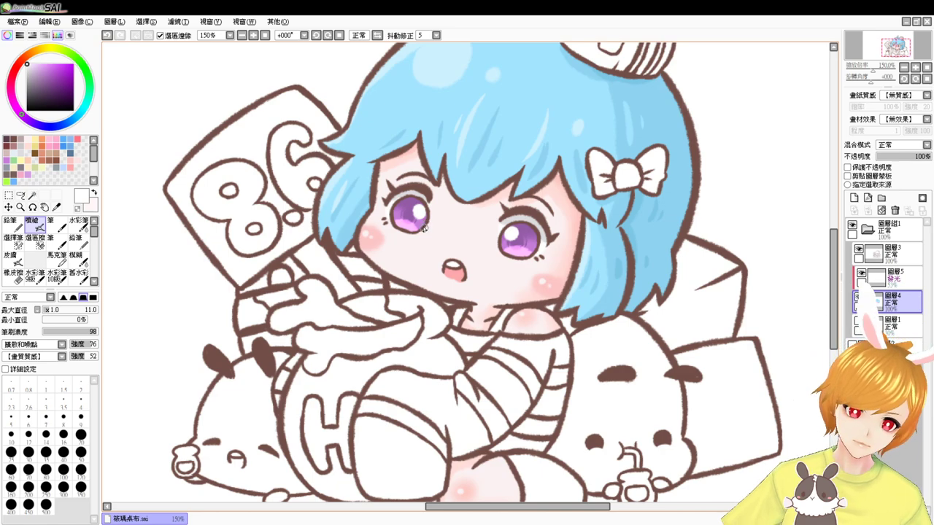
- Undo the right iris highlight and rework the white dots in the eyes, enlarging the airbrush to size 16
key(ctrl+z)
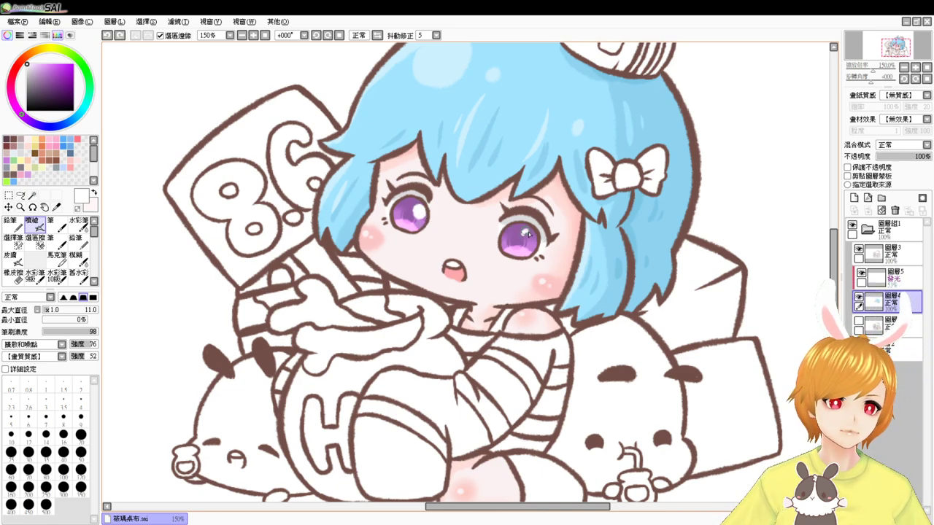
drag(528, 232, 525, 233)
key(ctrl+z)
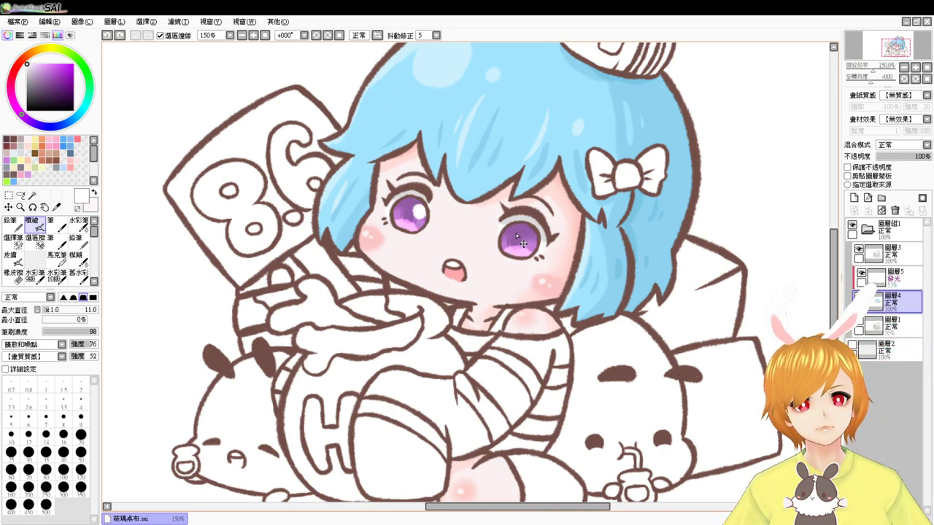
key(bracketright)
key(bracketright)
key(bracketright)
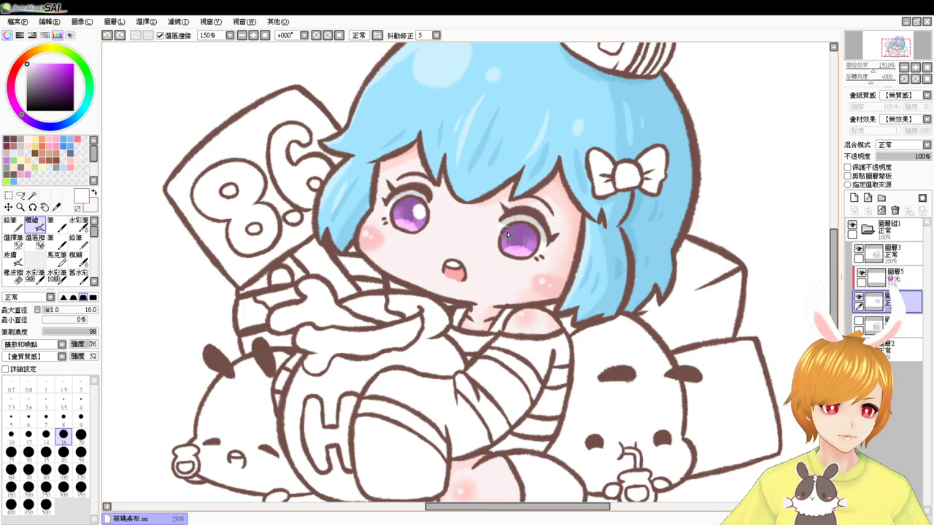
mouse_move(511, 234)
mouse_down()
mouse_move(487, 315)
mouse_move(509, 235)
mouse_up()
key(ctrl+z)
key(ctrl+z)
key(ctrl+z)
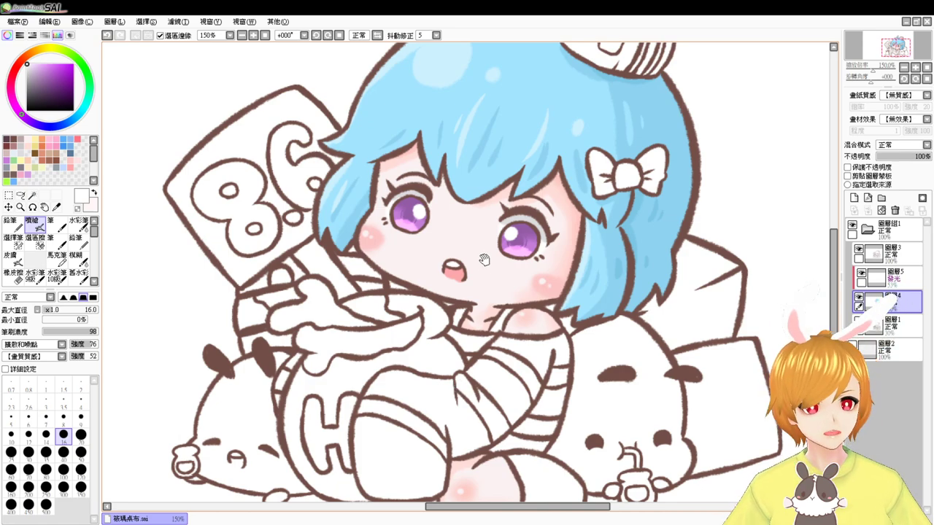
- Select the 8.6 sign's board and handle with the magic wand and fill them with terracotta on 圖層4
mouse_move(485, 263)
mouse_down()
mouse_move(475, 311)
mouse_move(451, 251)
mouse_up()
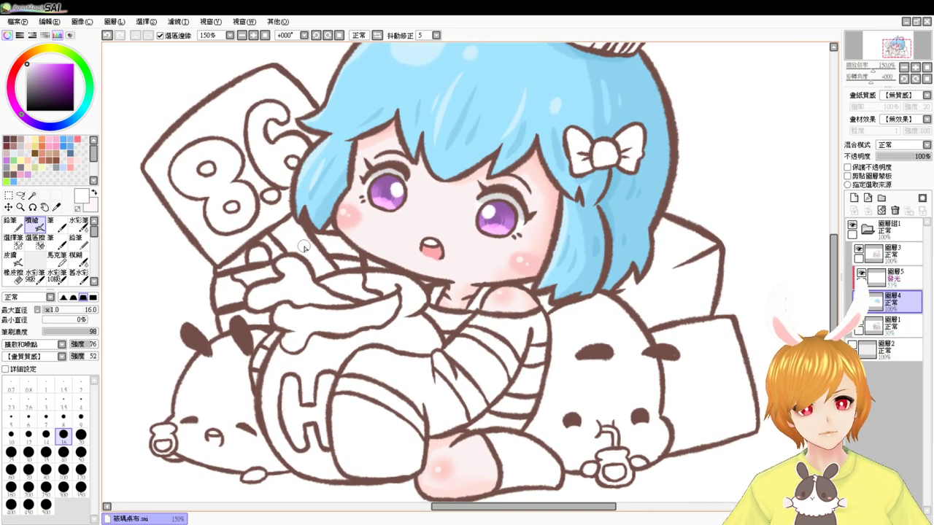
click(32, 196)
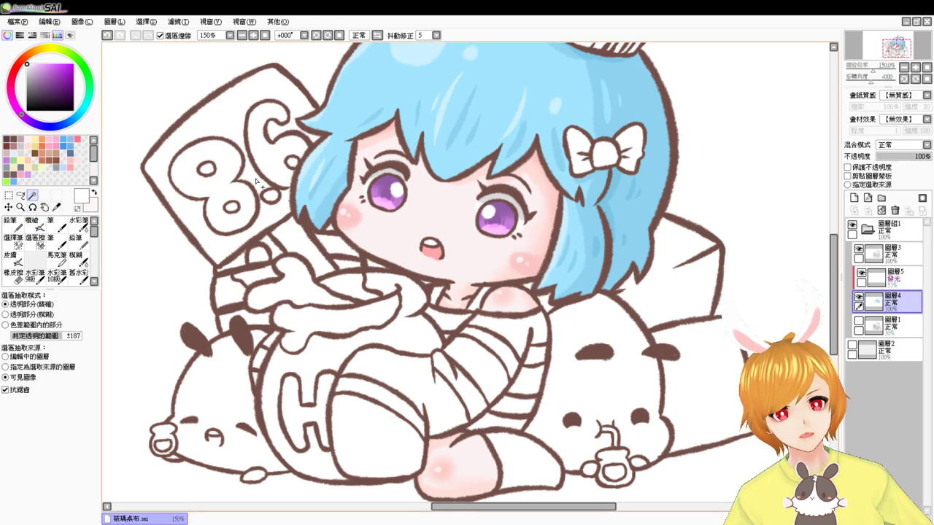
click(246, 186)
click(287, 240)
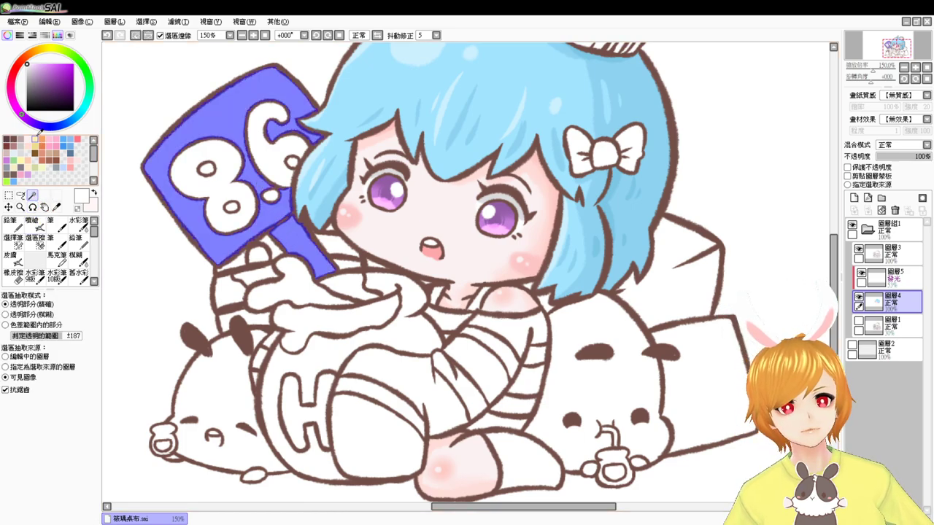
click(42, 153)
key(ctrl+f)
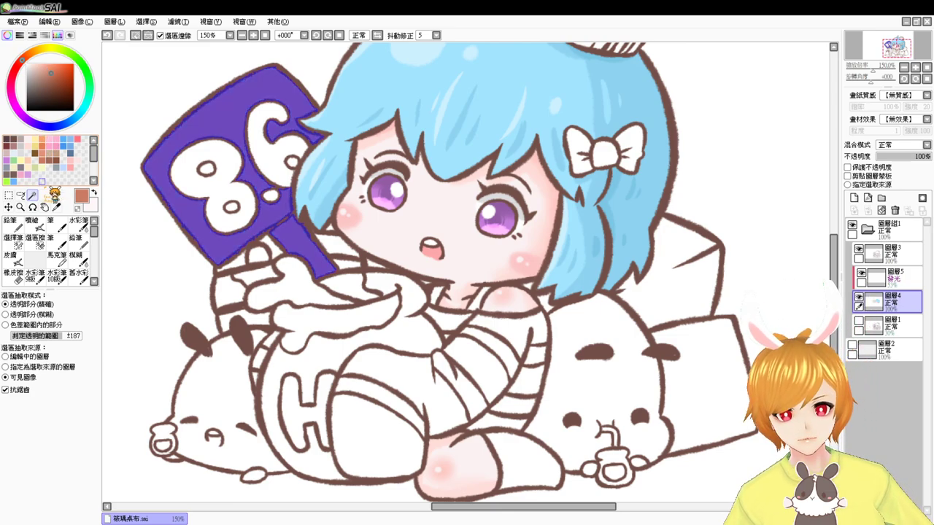
- Refill the selected sign with tan and light peach, and shade its board with darker peach airbrush strokes at size 30
click(32, 223)
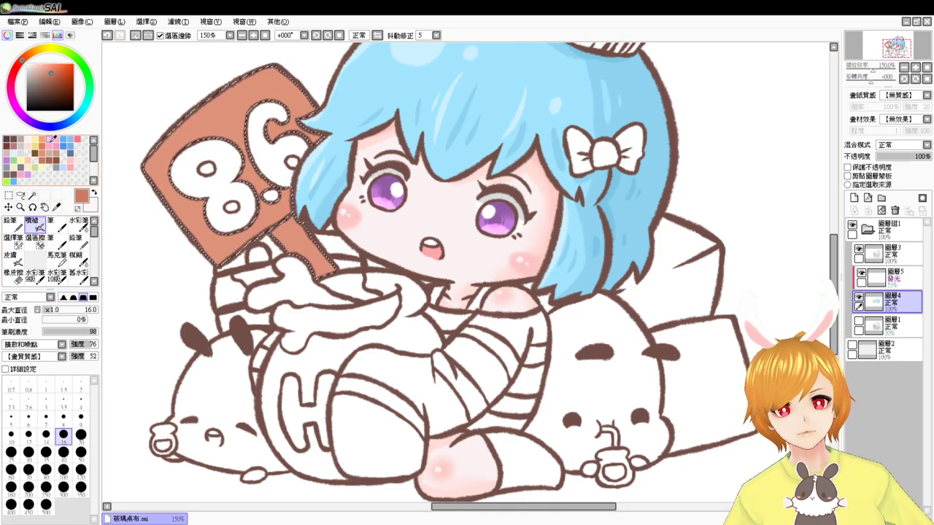
click(57, 159)
key(ctrl+f)
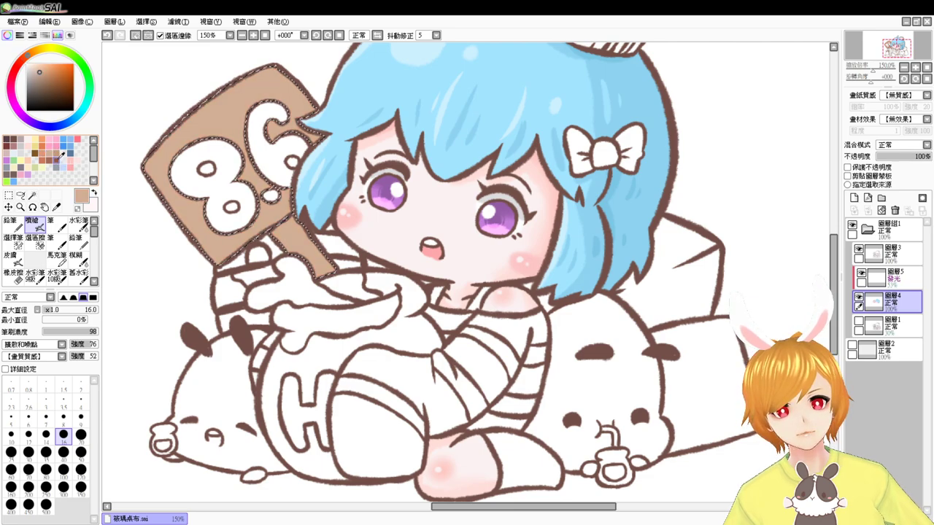
click(38, 65)
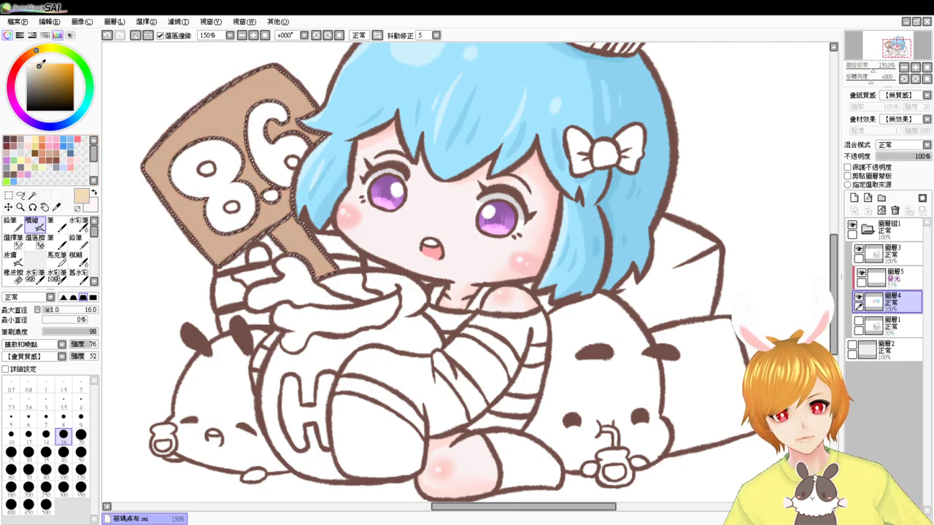
drag(35, 51, 30, 55)
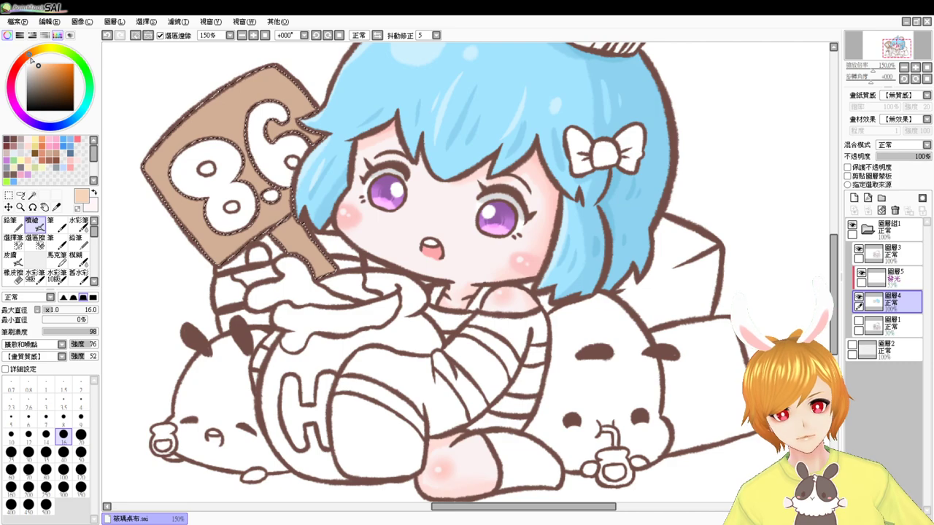
key(ctrl+f)
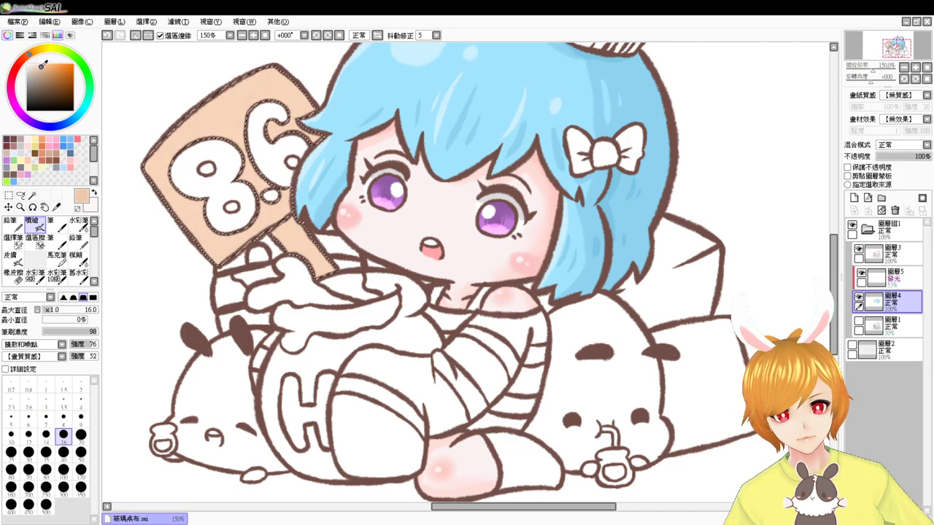
drag(266, 86, 278, 82)
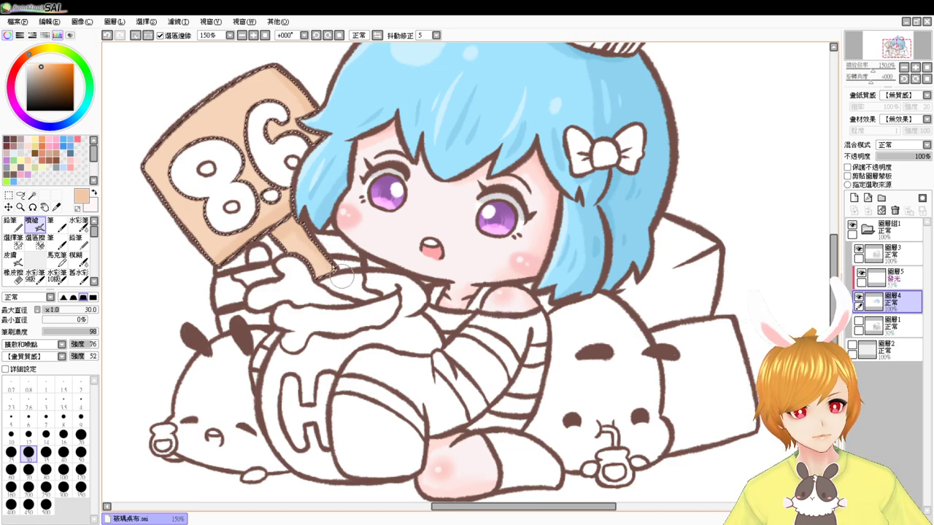
- Try greyish tan wood-grain lines on the sign's board and handle with the airbrush at size 12
drag(43, 65, 45, 73)
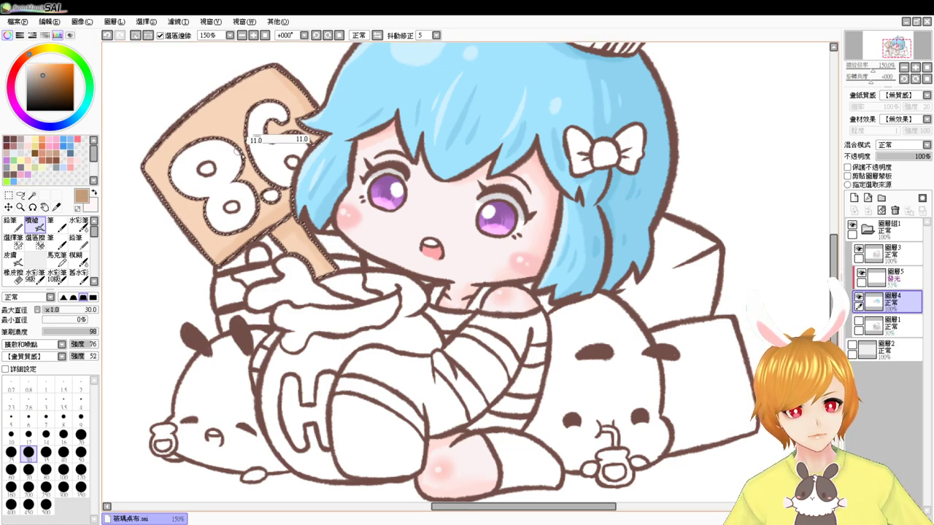
mouse_move(243, 153)
mouse_down()
mouse_move(179, 176)
mouse_move(160, 172)
mouse_move(214, 246)
mouse_move(178, 192)
mouse_move(210, 235)
mouse_up()
key(ctrl+z)
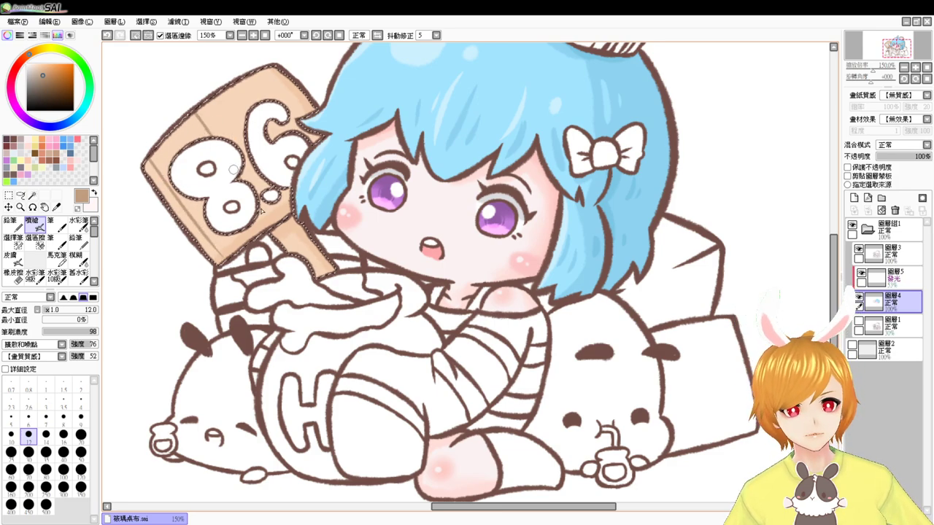
key(ctrl+z)
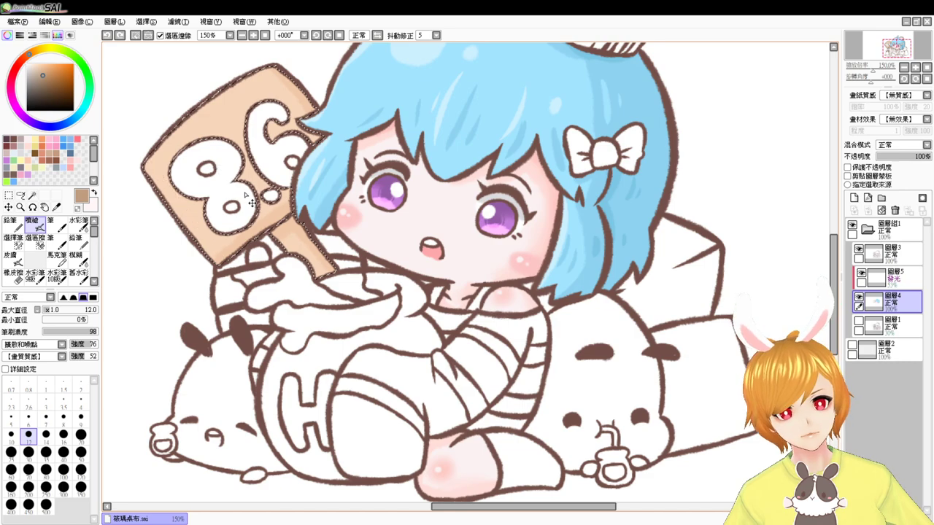
key(ctrl+z)
drag(281, 232, 319, 274)
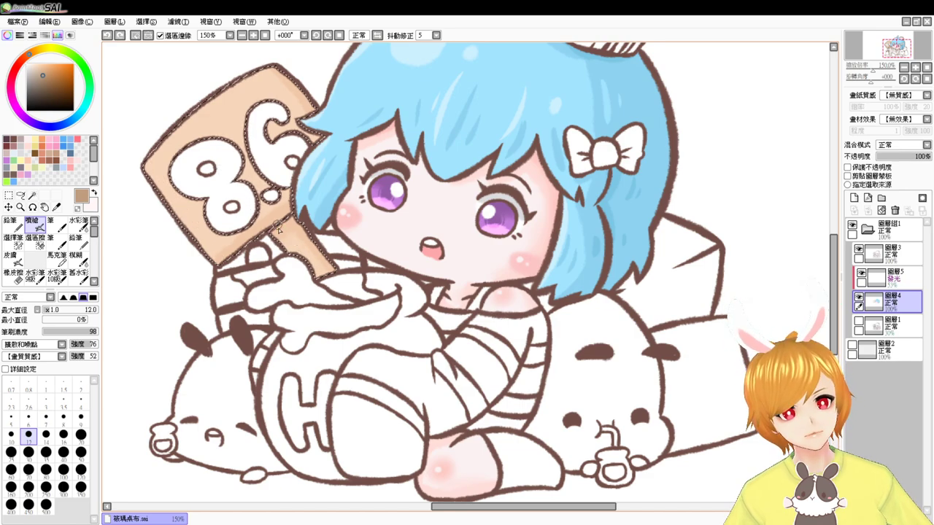
key(ctrl+z)
drag(281, 232, 319, 274)
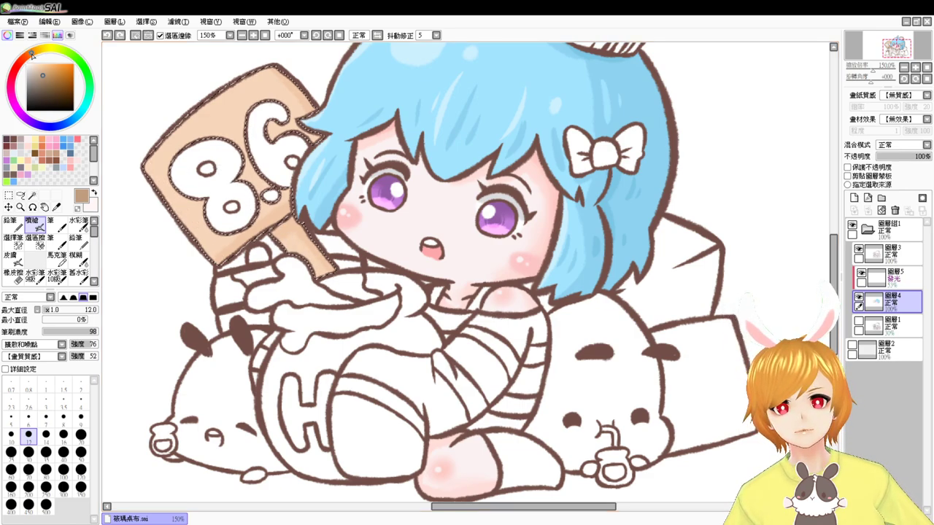
- Paint orange-tan wood-grain lines on the sign's handle and board with the airbrush at size 12
drag(45, 72, 50, 69)
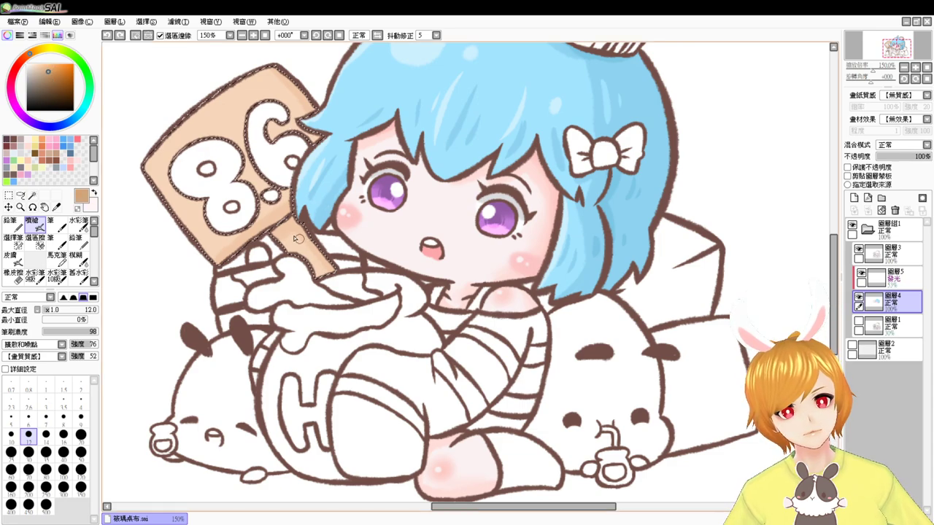
key(ctrl+z)
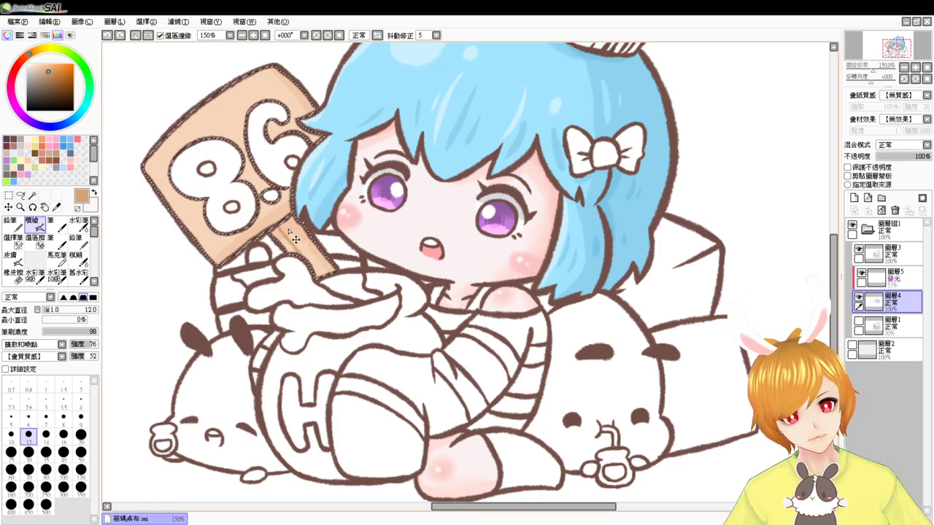
drag(327, 276, 317, 269)
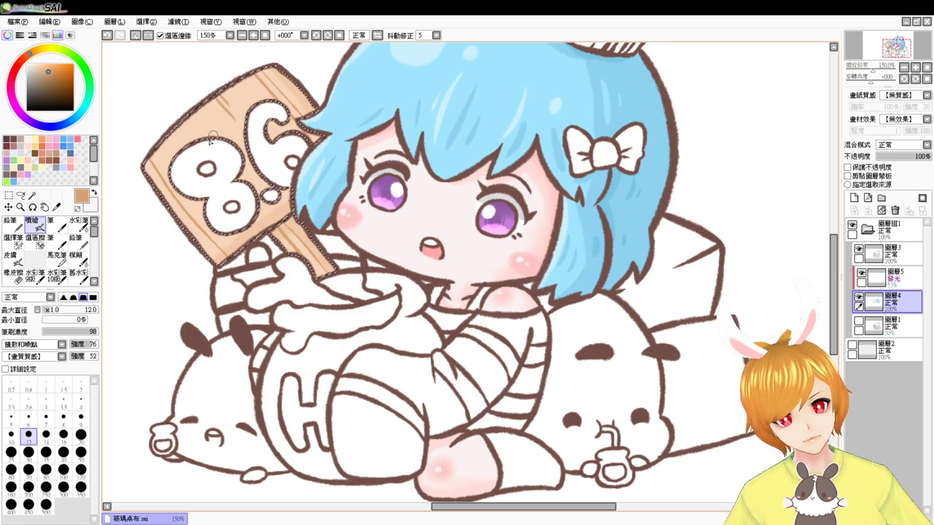
key(ctrl+z)
drag(216, 98, 233, 115)
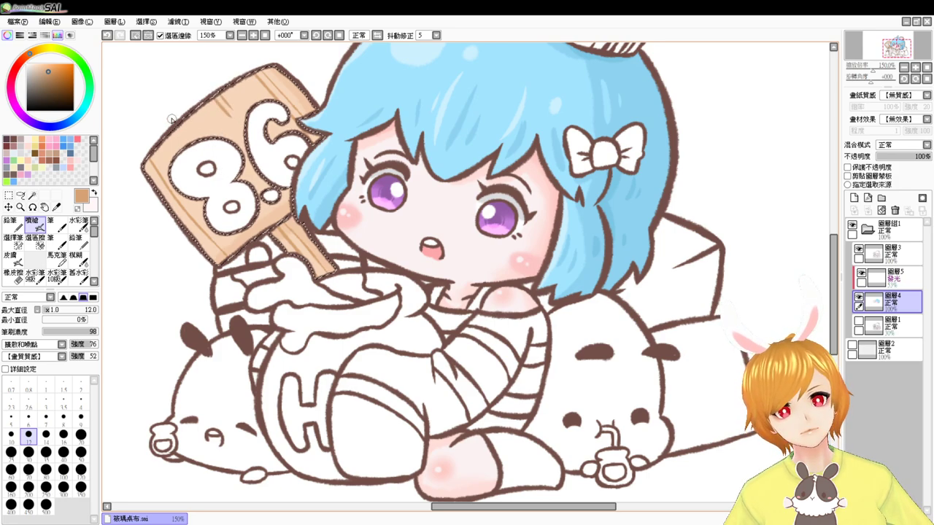
- Add the last orange-tan wood-grain strokes to the sign's board around the numbers and clear the selection
drag(172, 121, 184, 138)
mouse_move(219, 222)
mouse_down()
mouse_move(243, 246)
mouse_move(267, 232)
mouse_up()
key(ctrl+d)
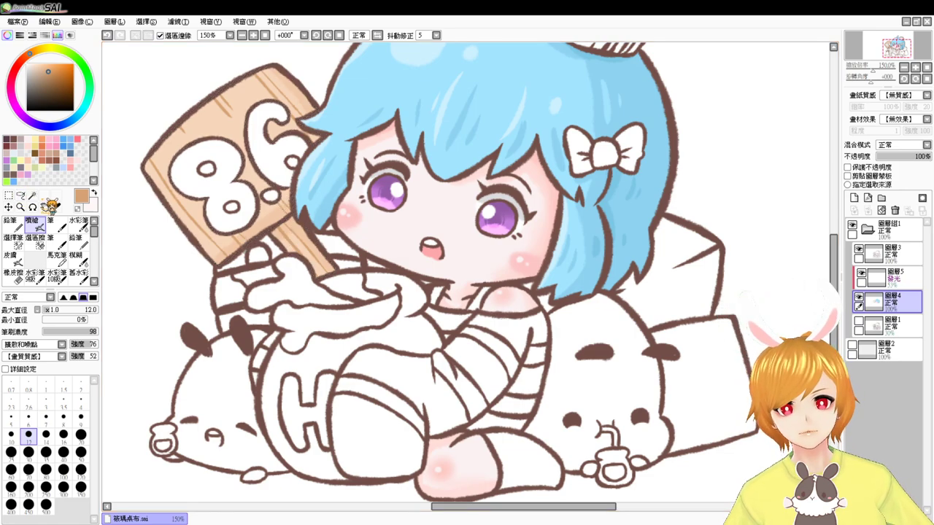
- Select the enclosed holes of the sign's 8 and 6, fill them with the board's light peach, and clear the selection
click(32, 195)
click(208, 169)
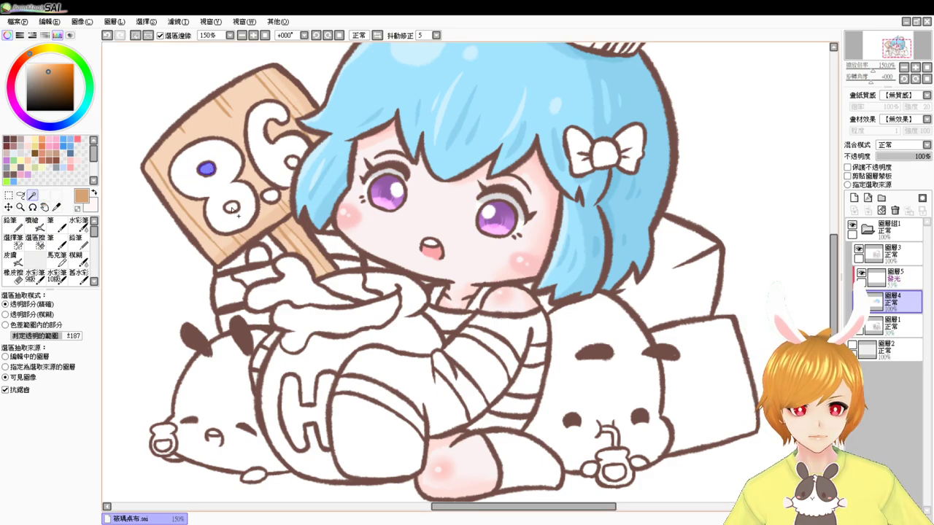
click(232, 208)
click(293, 162)
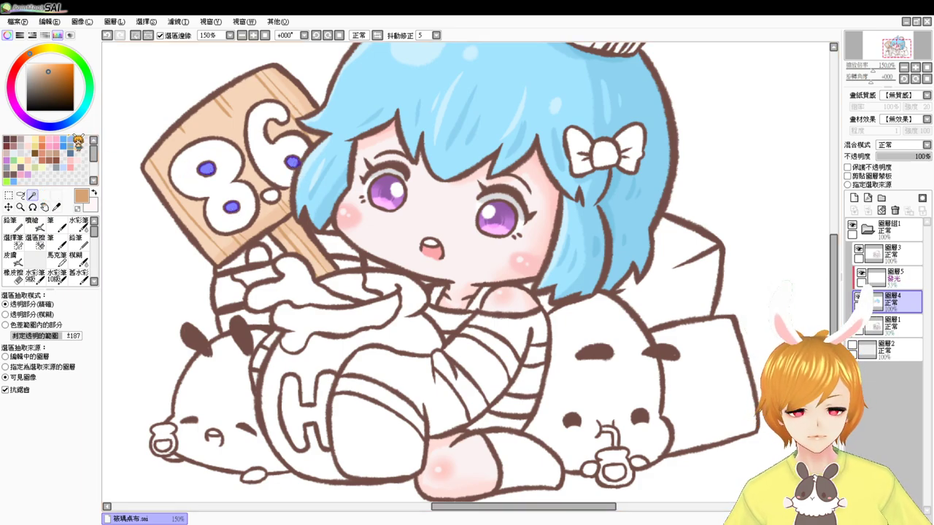
click(32, 222)
right_click(213, 122)
key(ctrl+f)
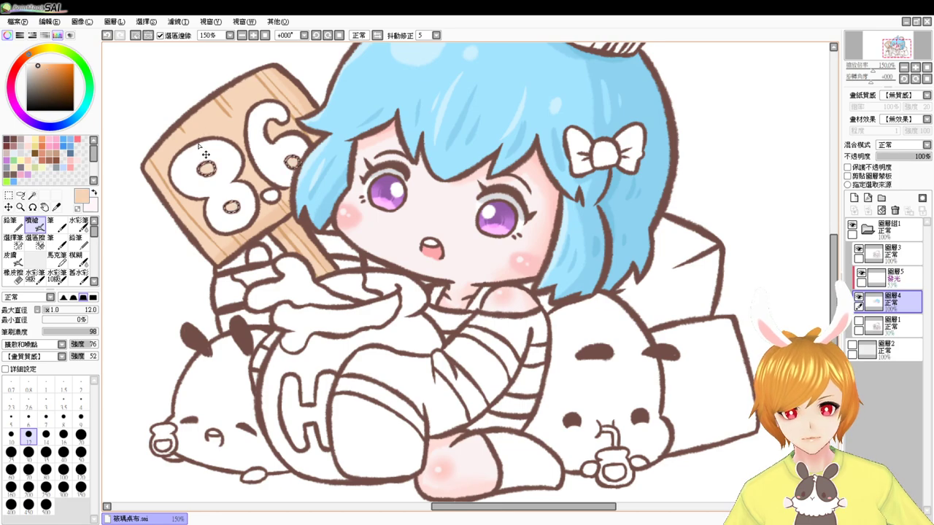
key(ctrl+d)
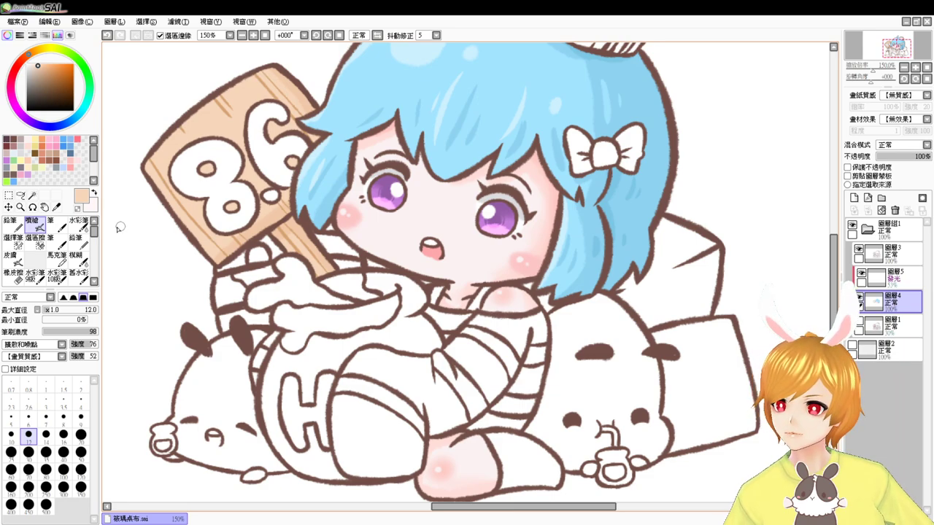
- Select the digits 8 and 6 on the sign with the magic wand and fill them with pink on 圖層4
click(32, 195)
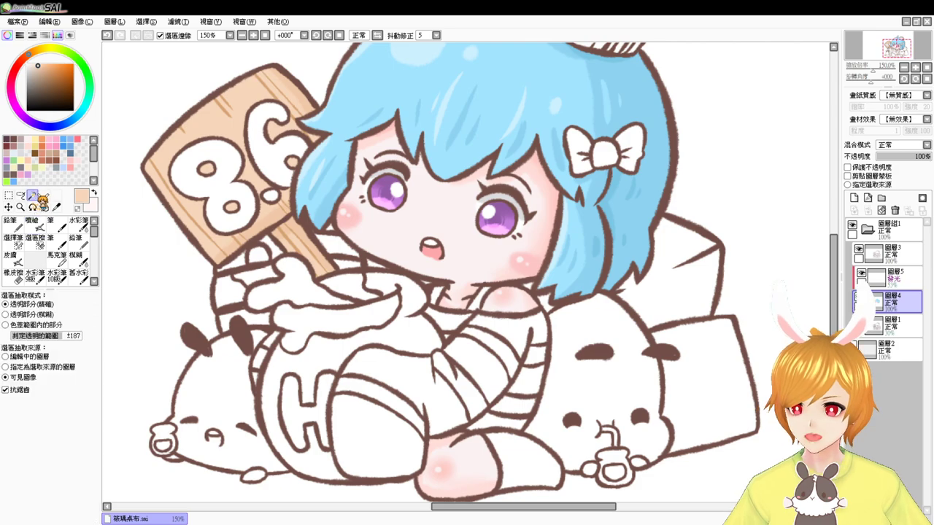
click(234, 162)
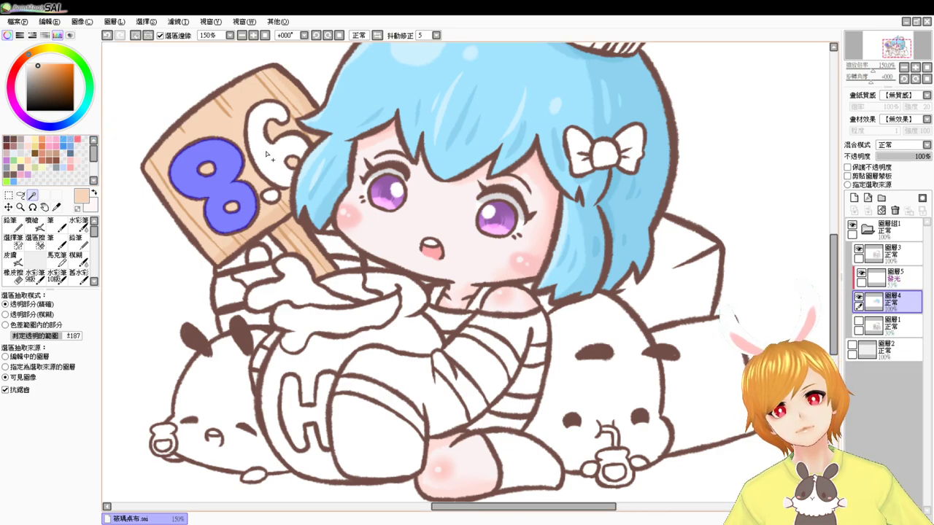
click(272, 160)
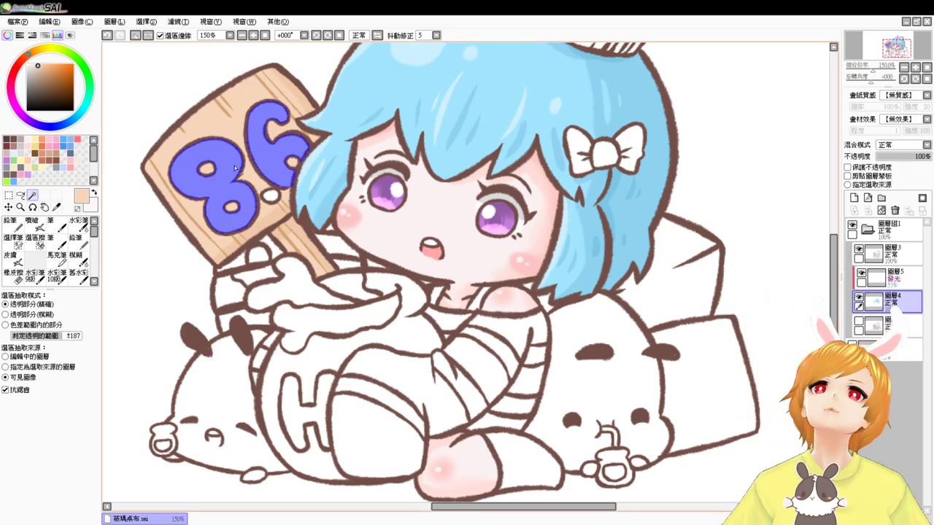
click(37, 137)
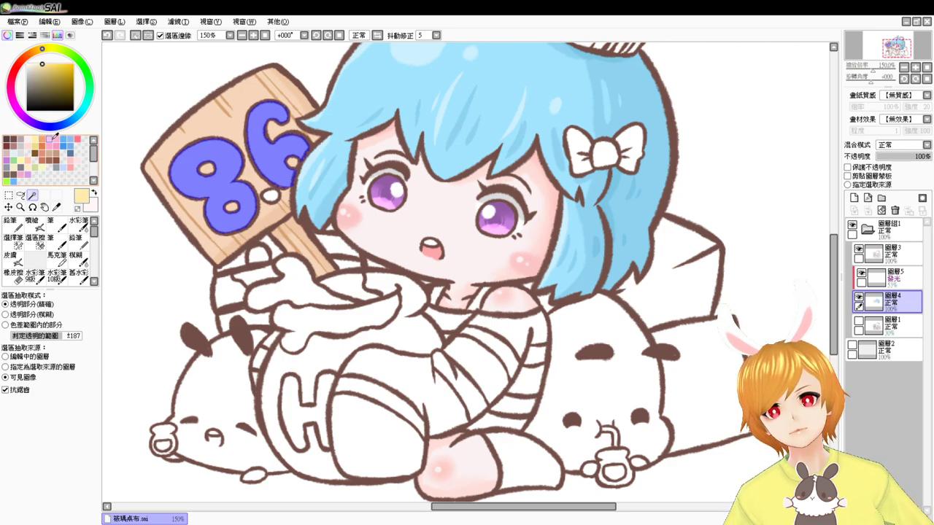
click(56, 139)
key(ctrl+f)
click(33, 221)
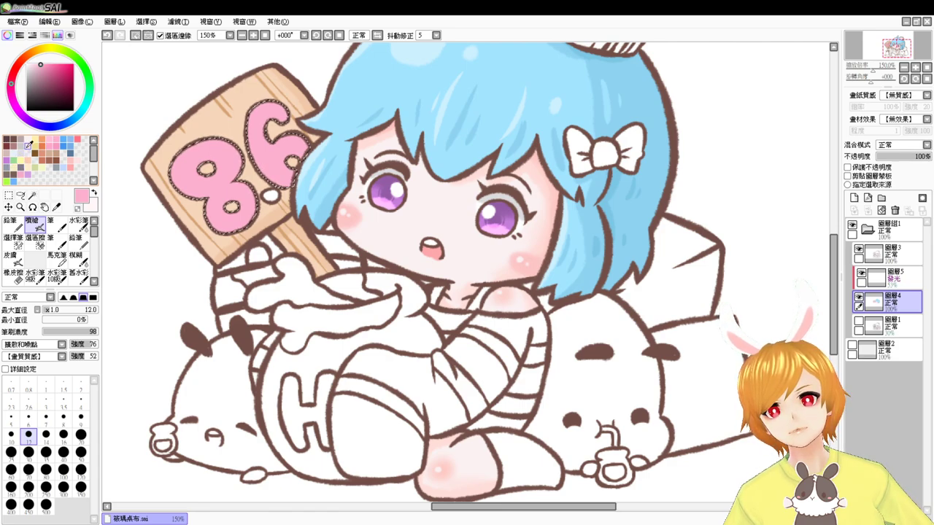
- Try yellow, blue, green, terracotta, salmon pink and grey-blue fills on the selected digits
click(37, 137)
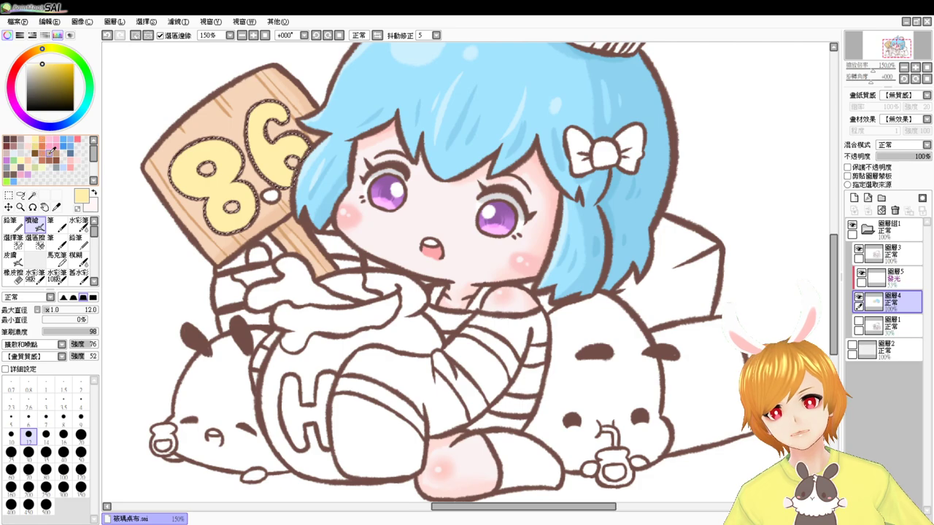
click(68, 140)
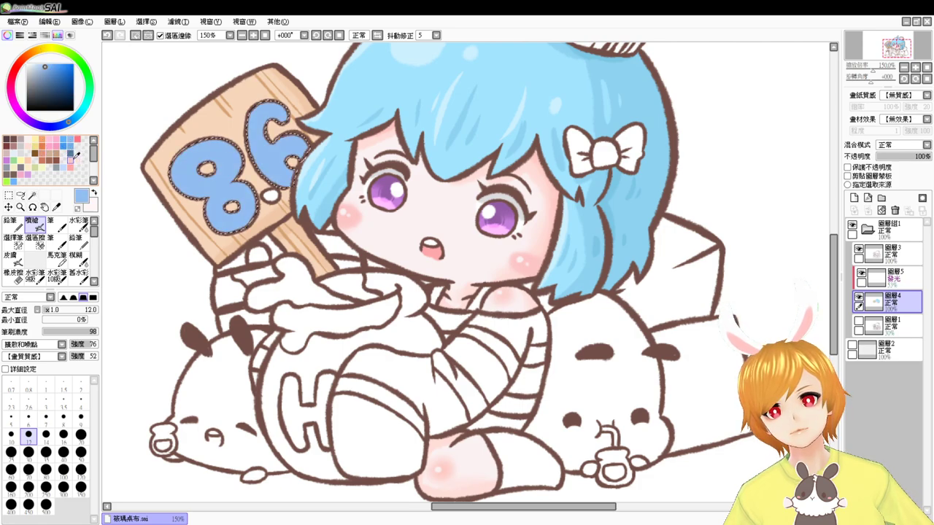
click(16, 159)
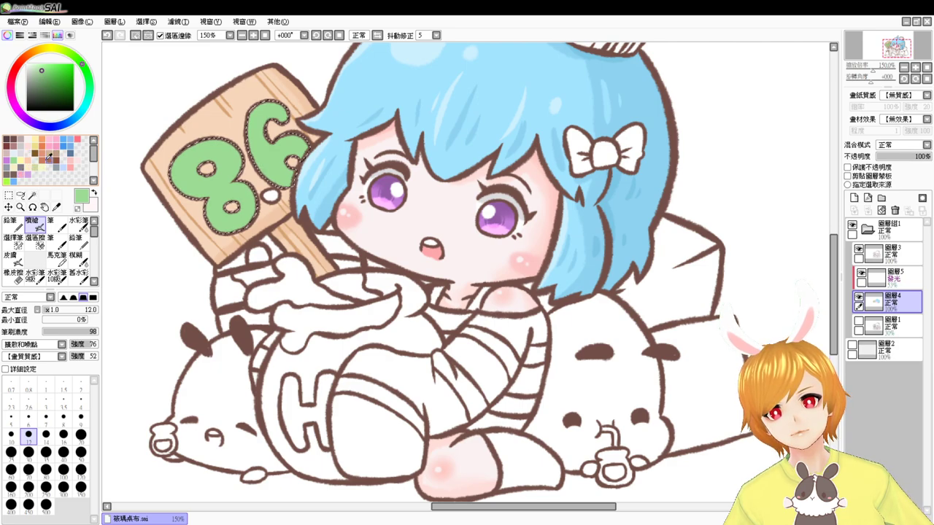
click(51, 155)
click(59, 157)
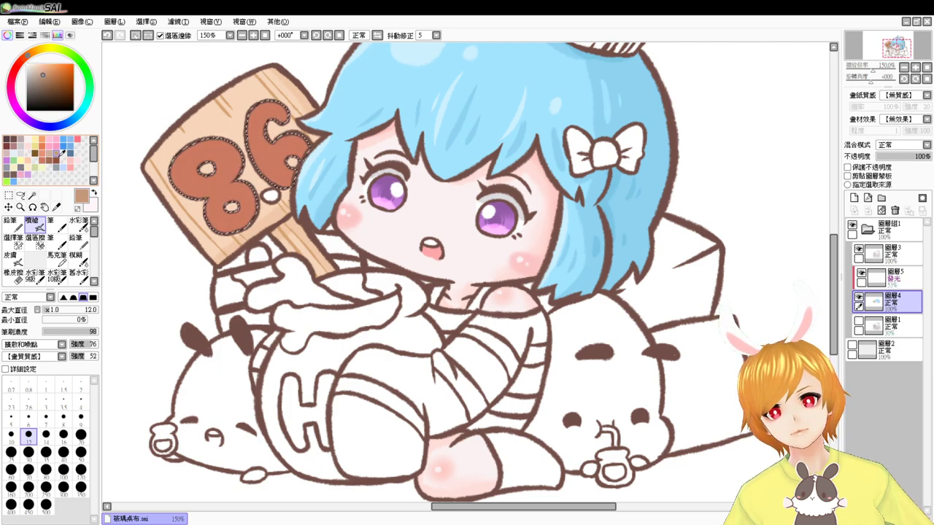
click(70, 168)
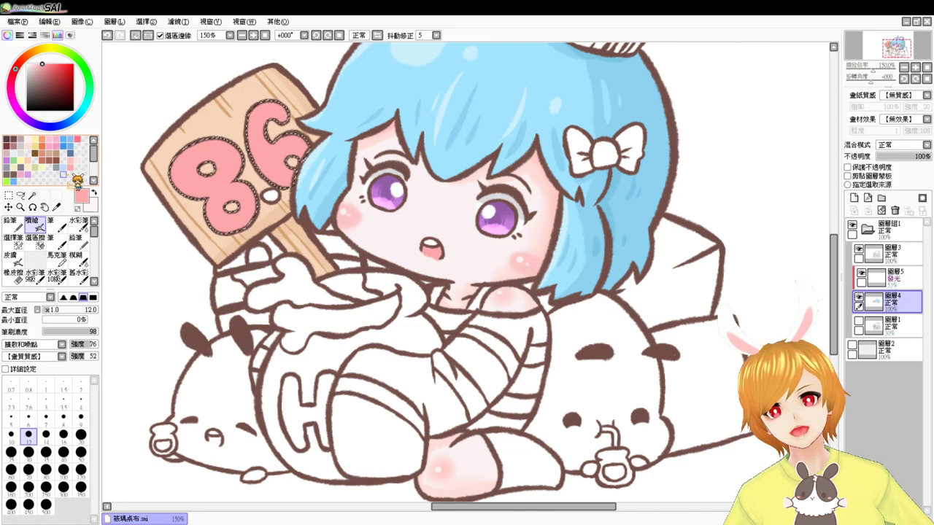
click(17, 176)
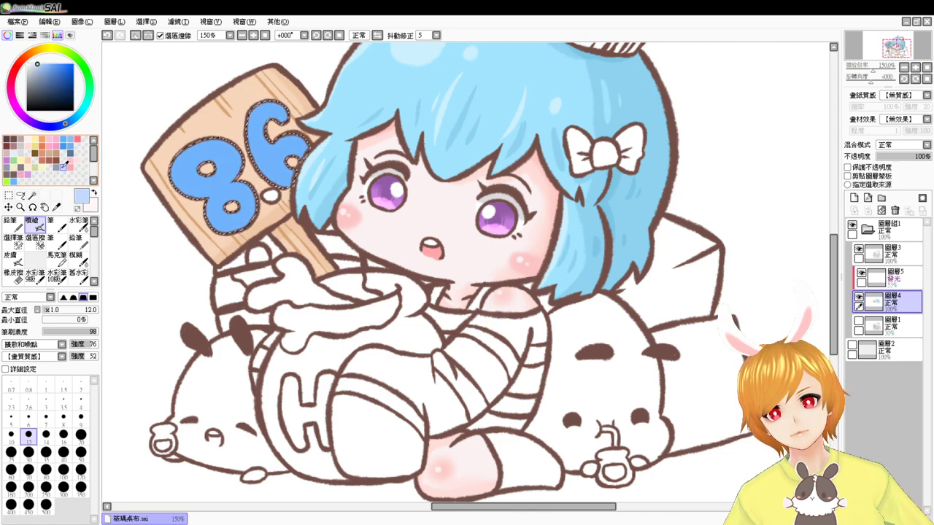
click(61, 172)
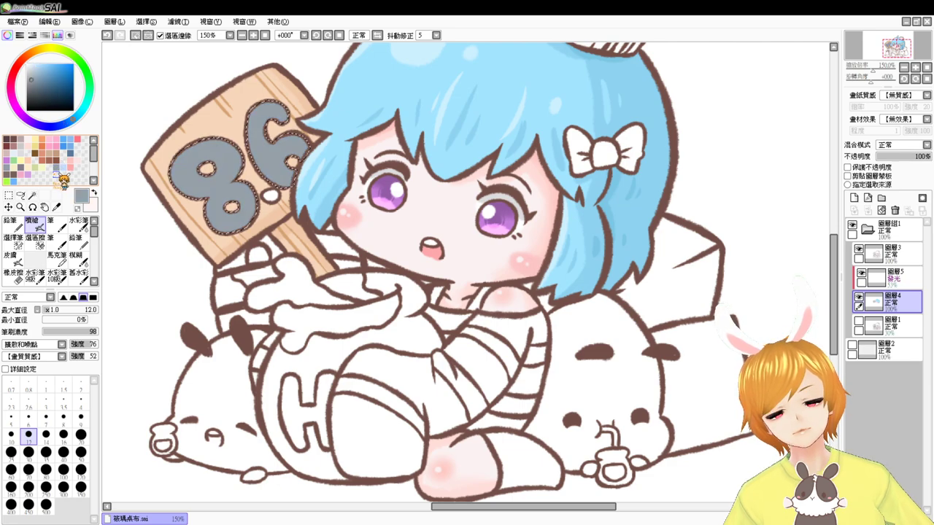
- Fill the selected digits with light green and airbrush darker green shading on them at size 21
click(20, 157)
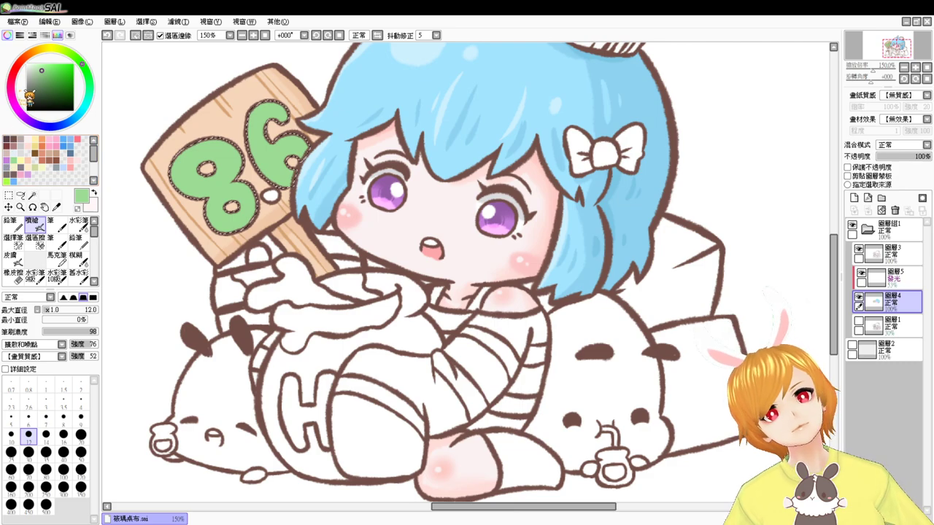
drag(47, 70, 48, 78)
drag(236, 156, 235, 167)
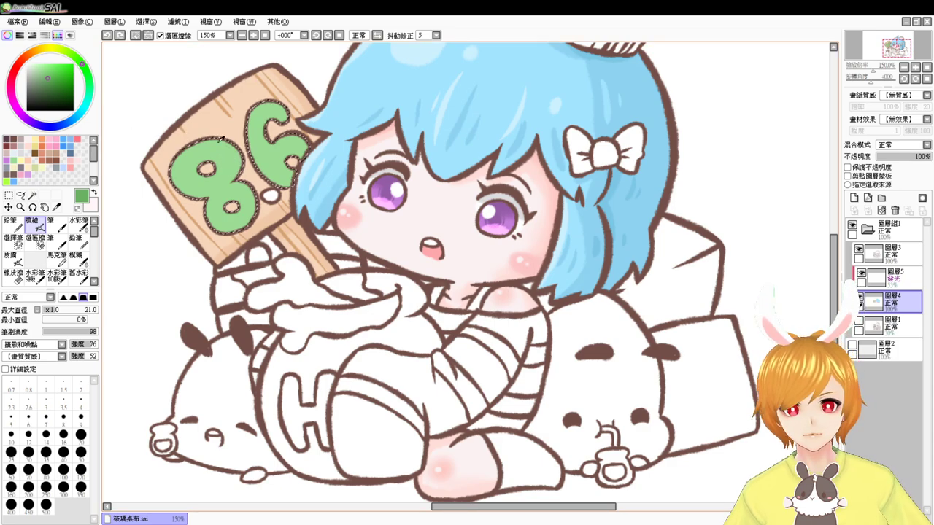
alt+click(206, 138)
drag(43, 69, 48, 71)
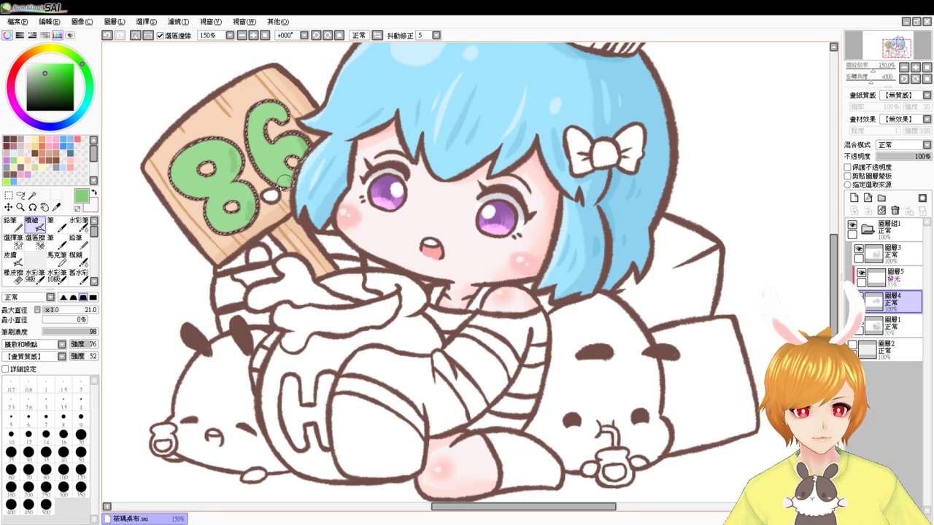
- Add the sign's decimal point to the digit selection and fill it with the same light green
click(33, 198)
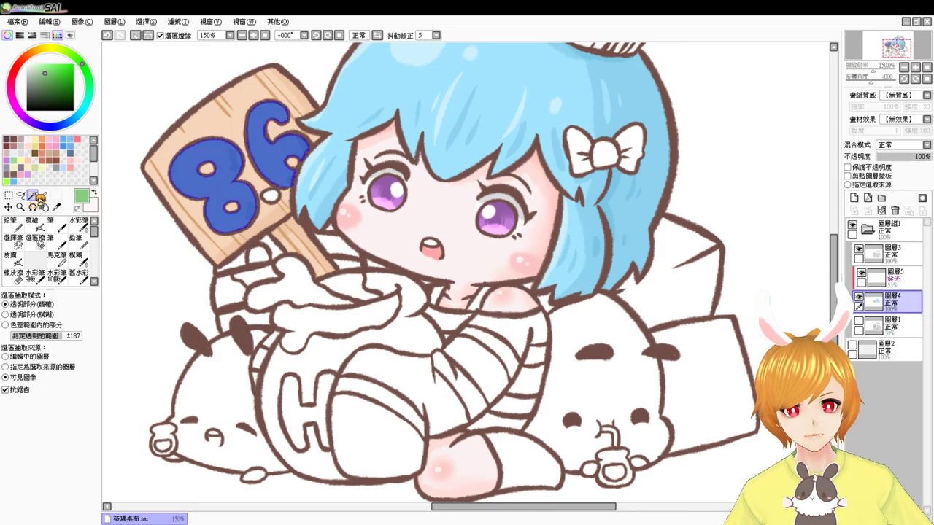
click(32, 224)
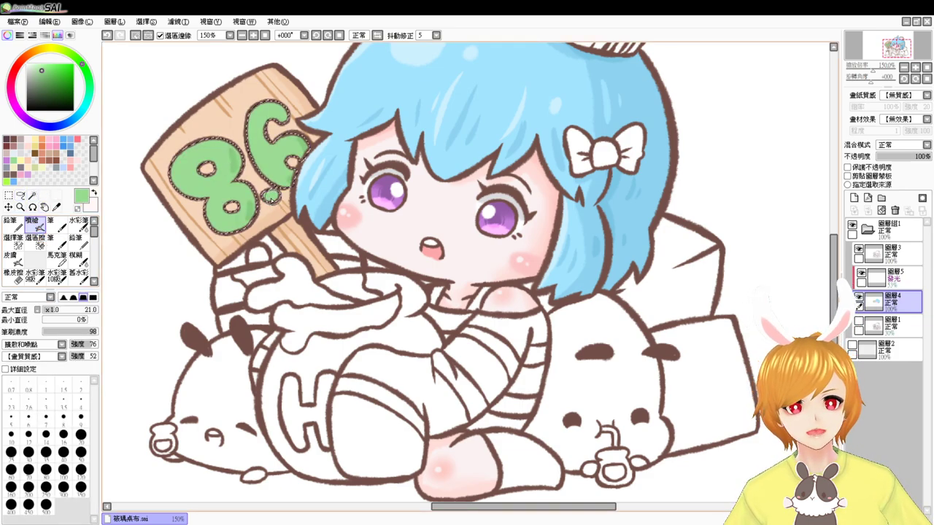
- Airbrush medium green shading and pale green highlights on the 8.6 digits and decimal point at size 21
right_click(251, 208)
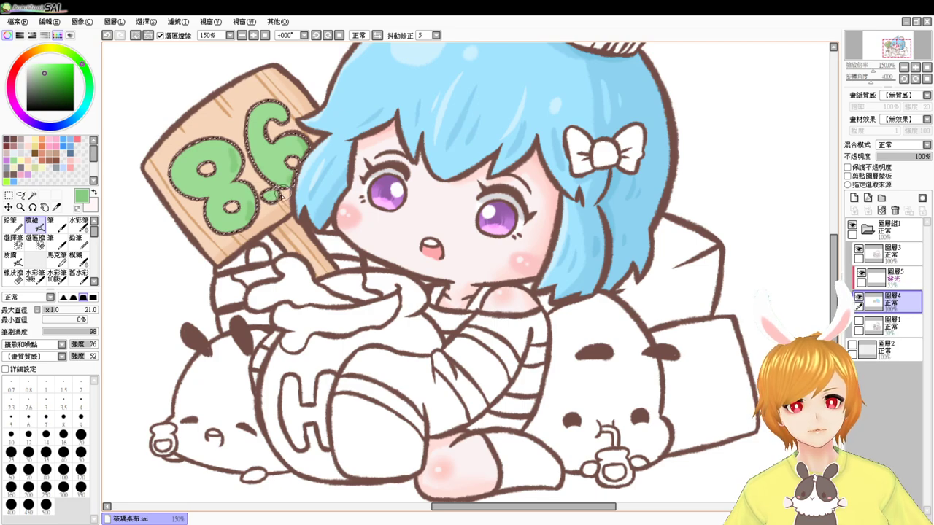
drag(268, 153, 275, 190)
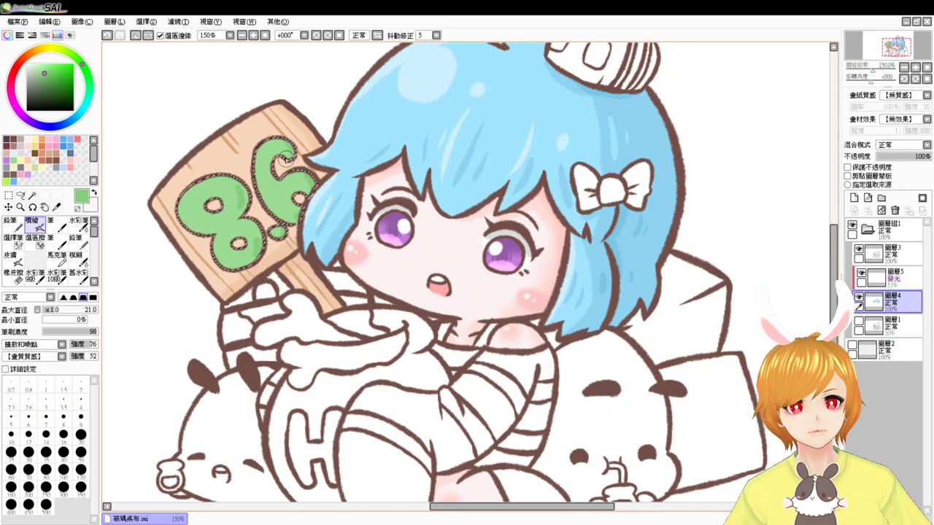
right_click(200, 208)
drag(42, 68, 39, 65)
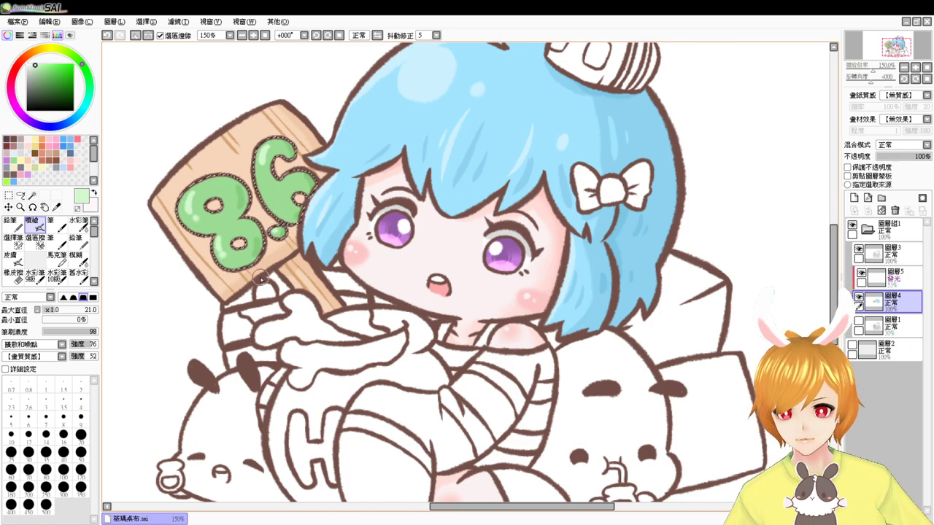
- Shift the hue of the selected green 8.6 to purple with the hue adjustment filter and clear the selection
click(136, 35)
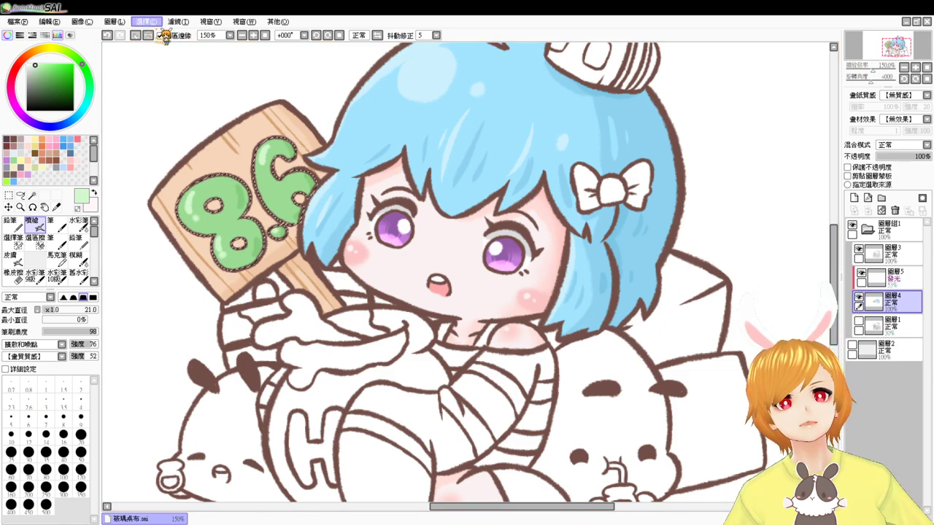
key(ctrl+z)
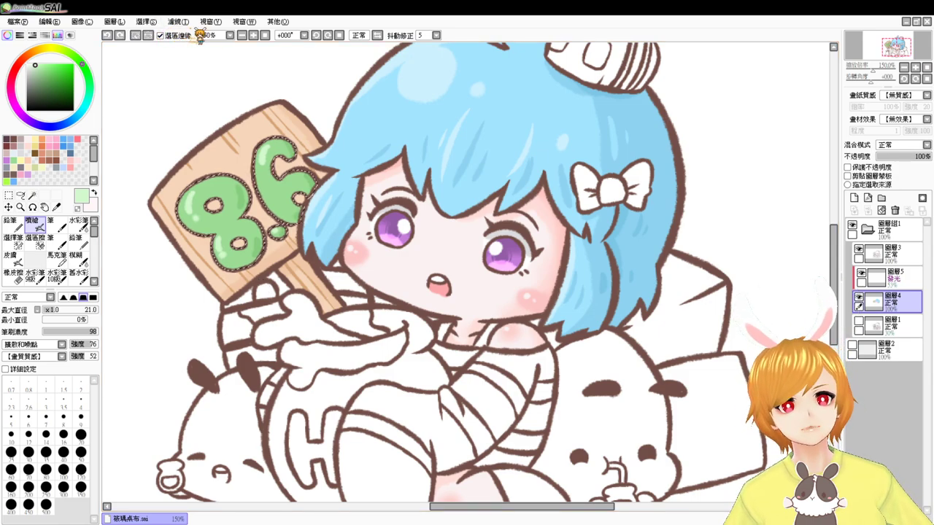
click(178, 22)
click(205, 36)
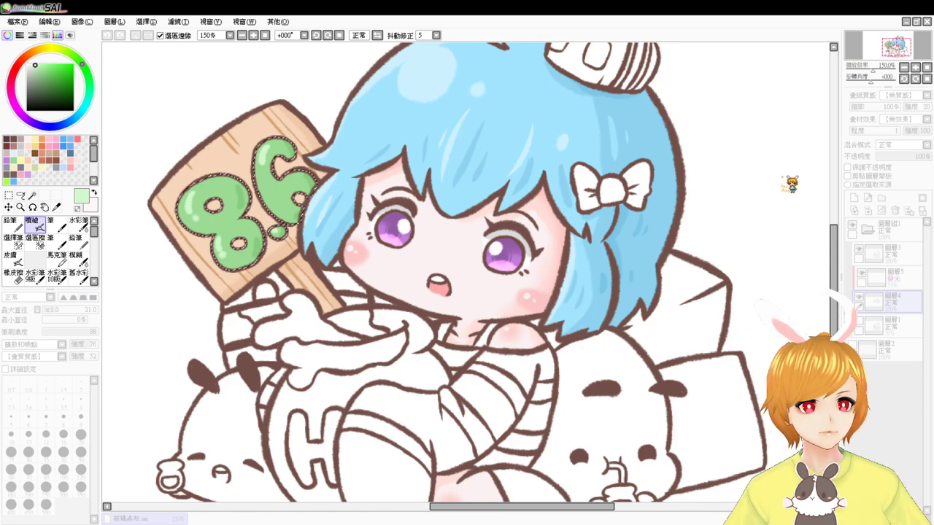
drag(791, 170, 686, 170)
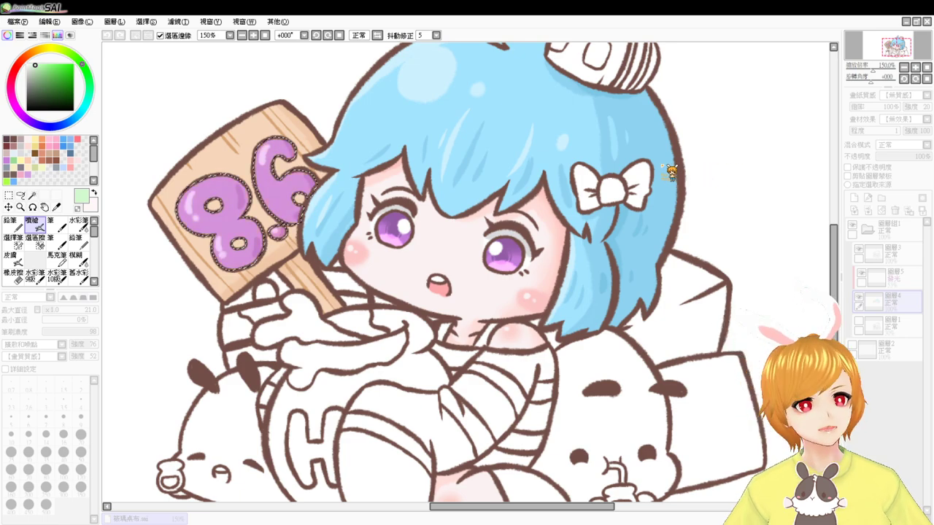
click(814, 230)
key(ctrl+d)
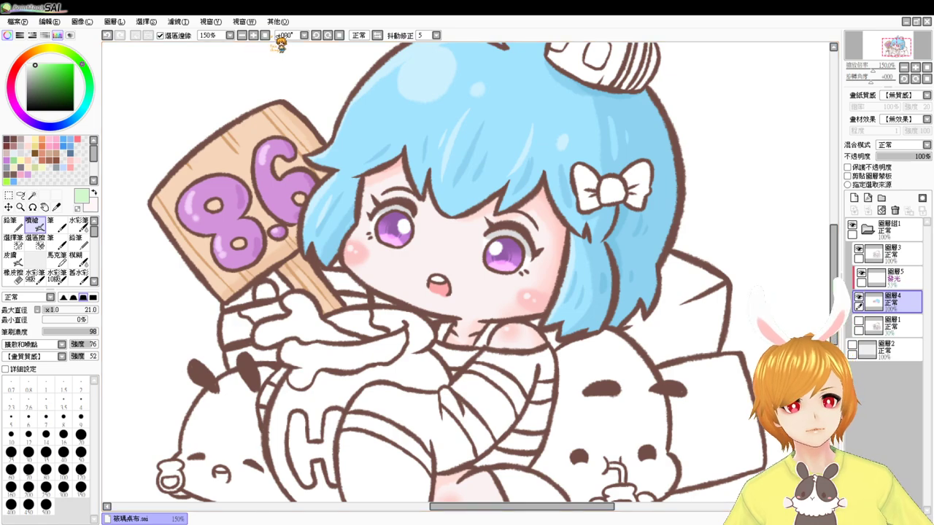
- Select the white loops and knot of the girl's hair bow with the magic wand
click(266, 35)
key(plus)
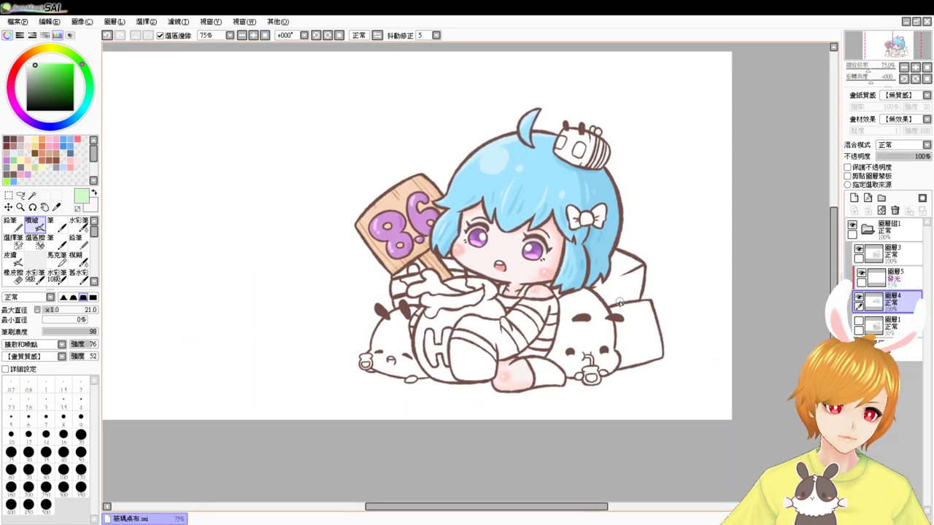
key(plus)
scroll(616, 335, up, 3)
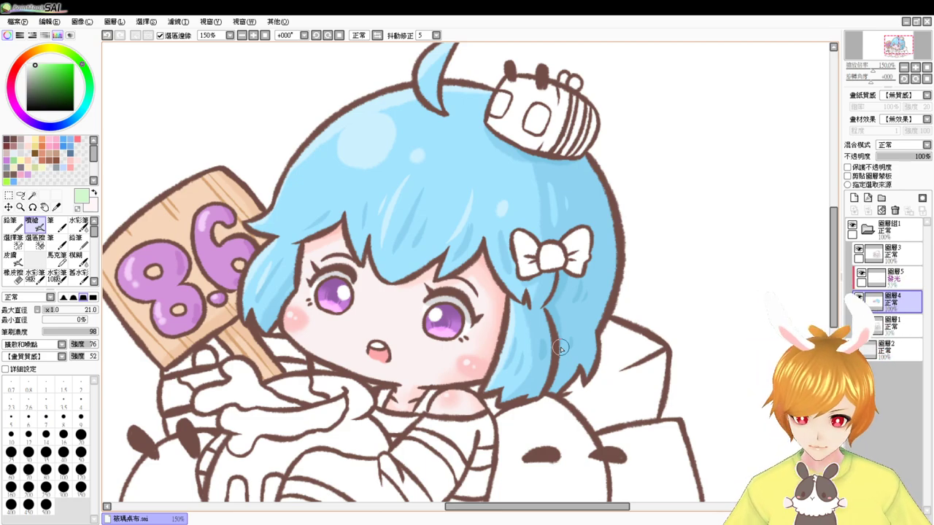
drag(553, 351, 512, 369)
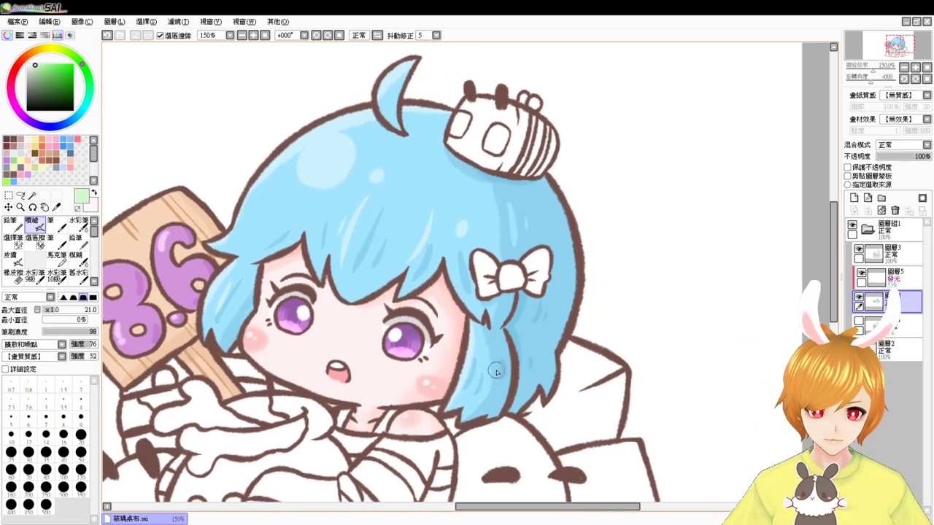
click(32, 195)
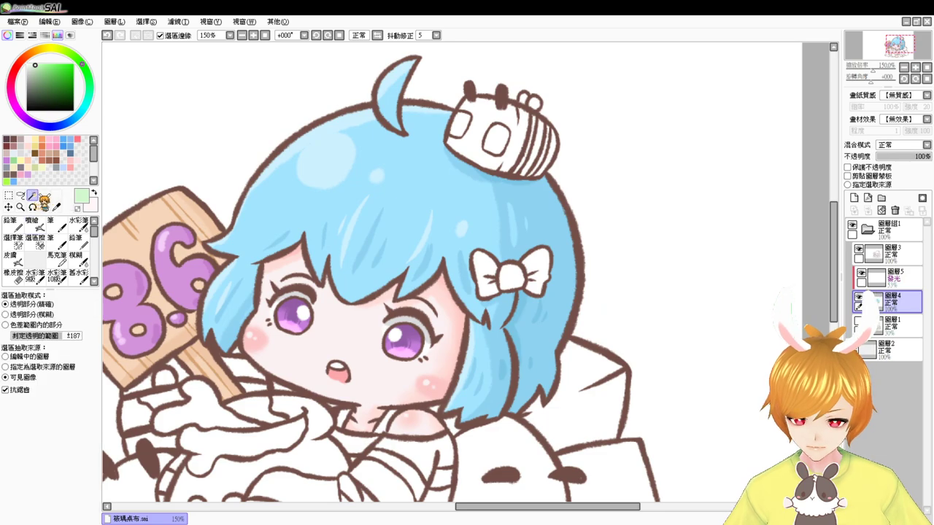
click(496, 292)
click(485, 276)
click(534, 273)
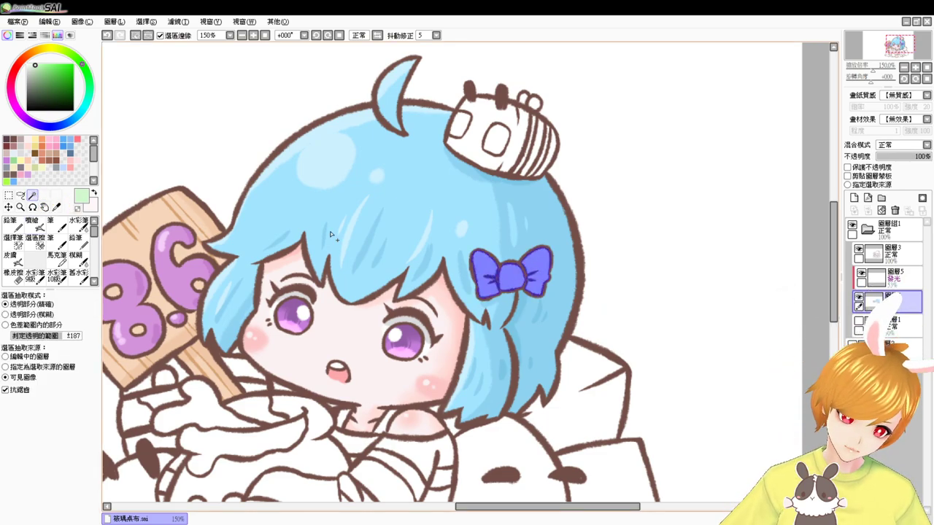
- Fill the selected hair bow with light pink and choose the airbrush with a stronger pink
click(65, 146)
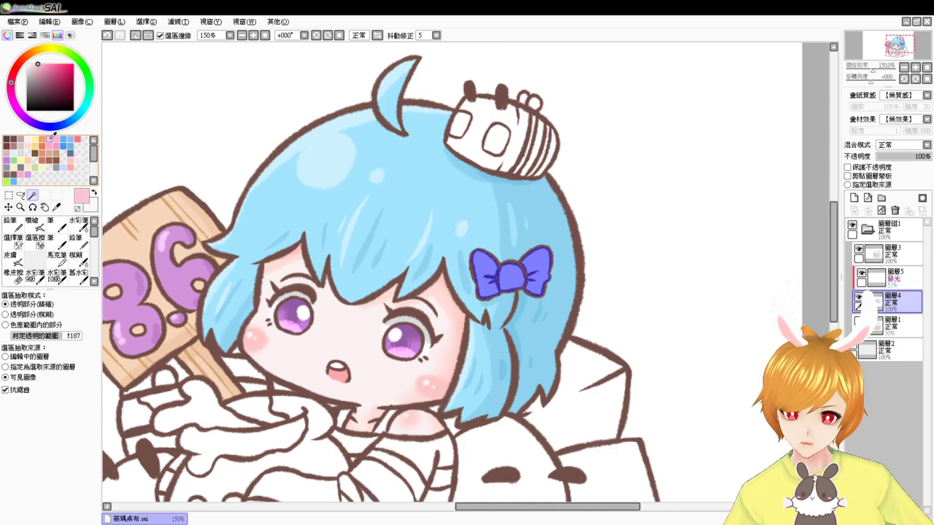
click(51, 145)
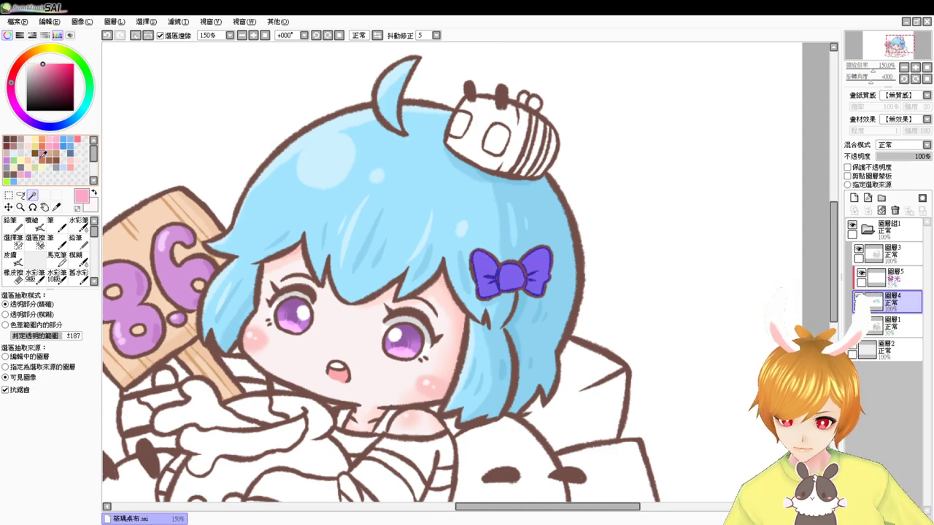
click(35, 224)
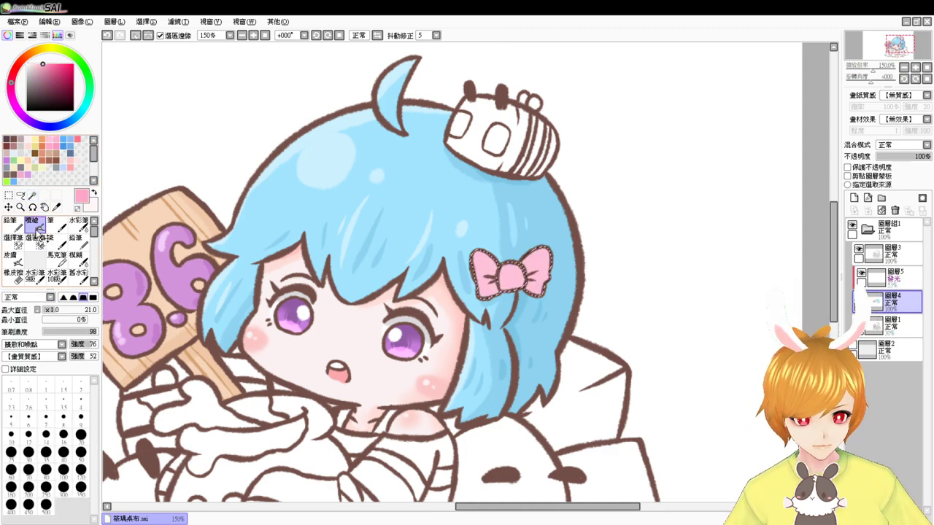
scroll(515, 270, up, 3)
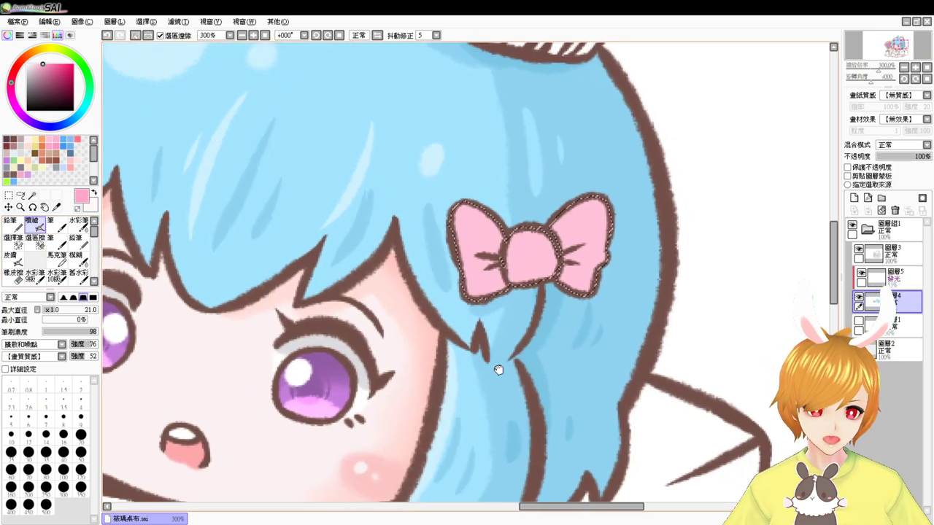
drag(499, 370, 445, 300)
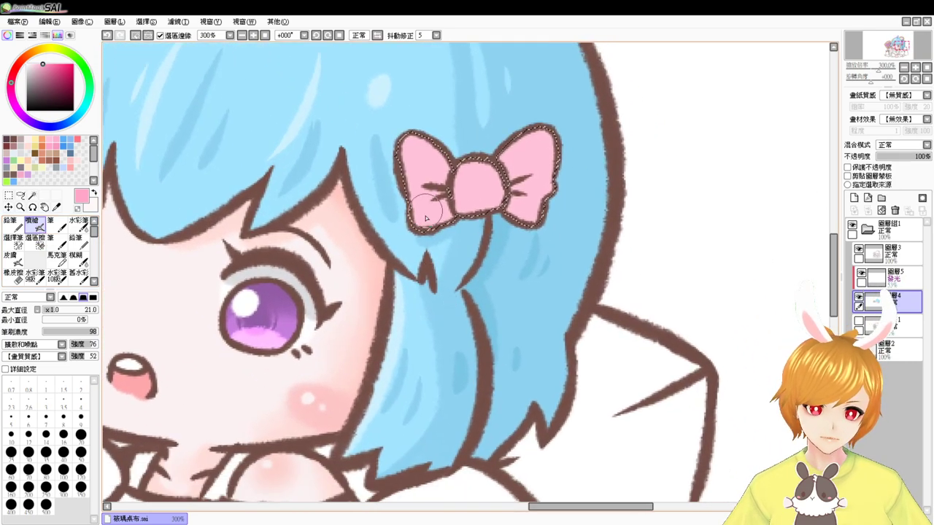
mouse_move(425, 209)
mouse_down()
mouse_move(456, 206)
mouse_move(404, 193)
mouse_move(443, 210)
mouse_up()
key(ctrl+z)
key(ctrl+z)
key(ctrl+z)
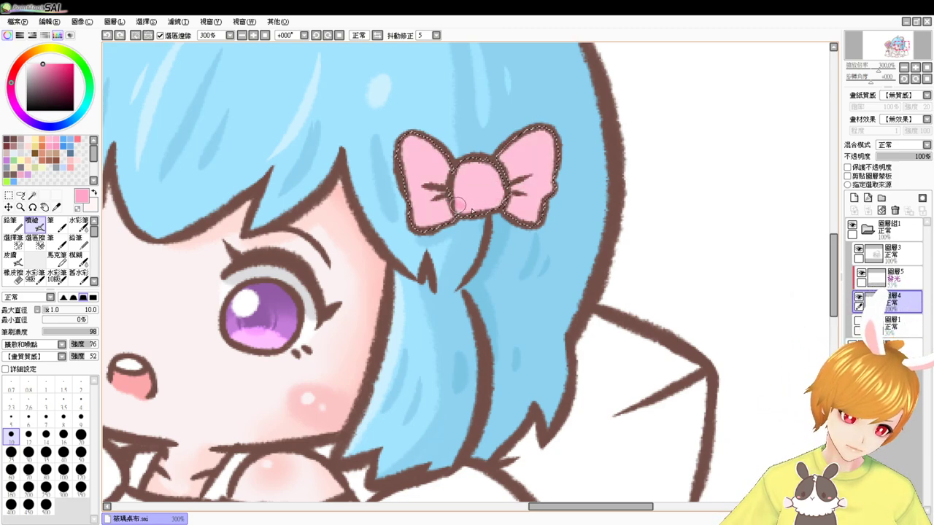
- Airbrush stronger pink shading and pale pink highlights on the hair bow at size 10, and clear the selection
mouse_move(461, 207)
mouse_down()
mouse_move(504, 181)
mouse_move(473, 205)
mouse_move(500, 197)
mouse_move(461, 209)
mouse_move(524, 212)
mouse_move(503, 189)
mouse_move(559, 194)
mouse_move(503, 205)
mouse_move(533, 216)
mouse_move(519, 188)
mouse_up()
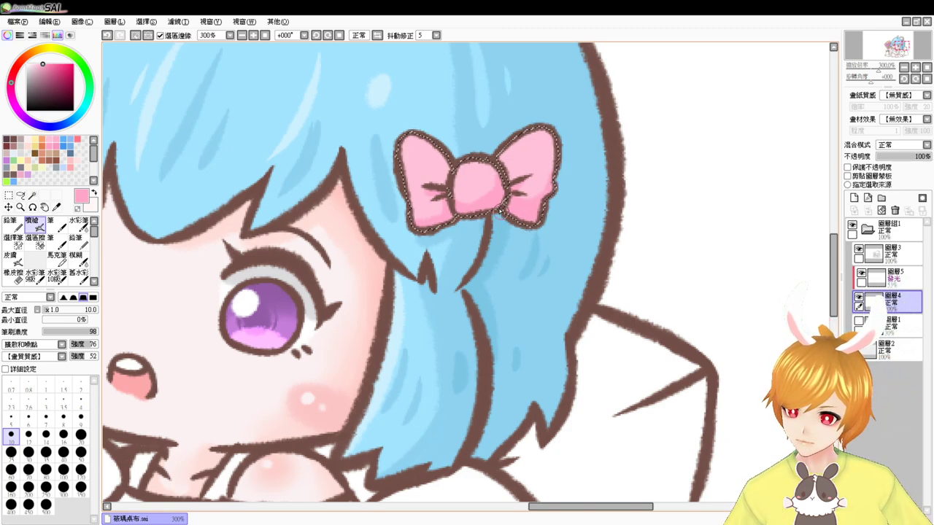
drag(465, 182, 480, 225)
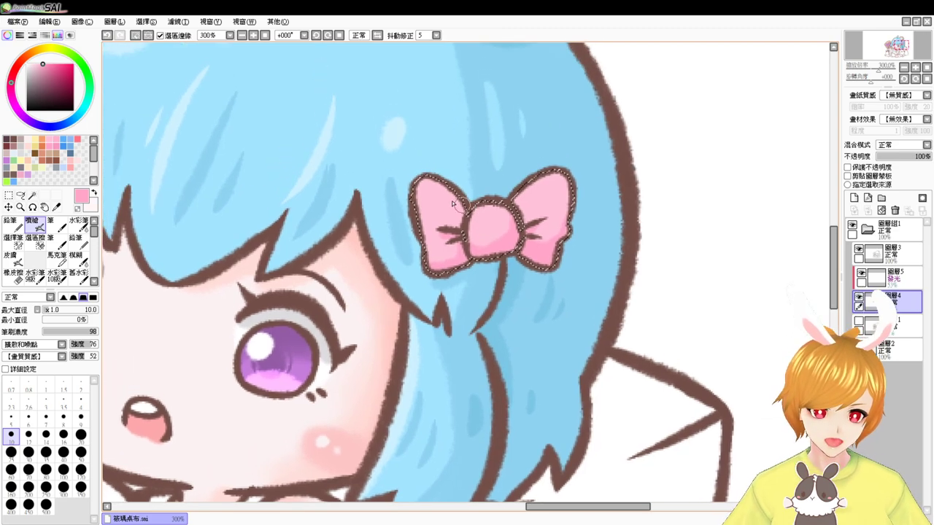
right_click(489, 220)
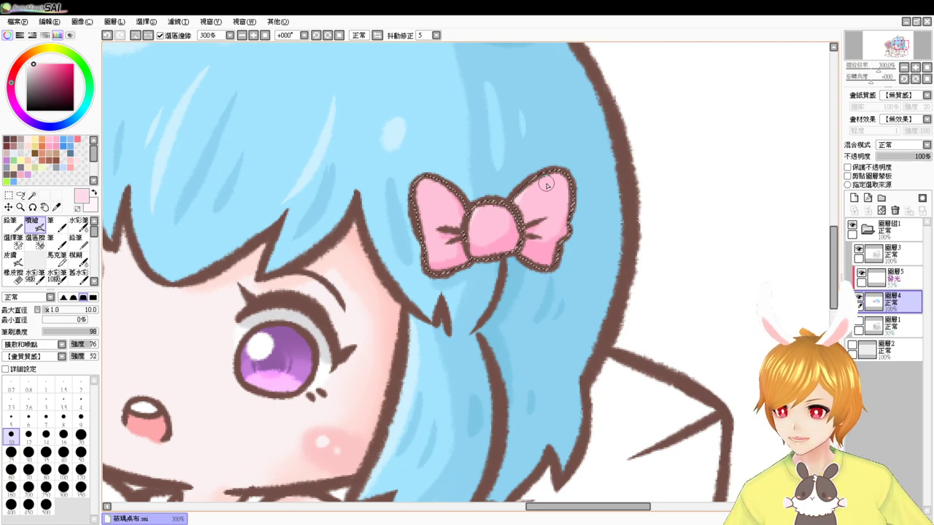
key(ctrl+d)
key(ctrl+z)
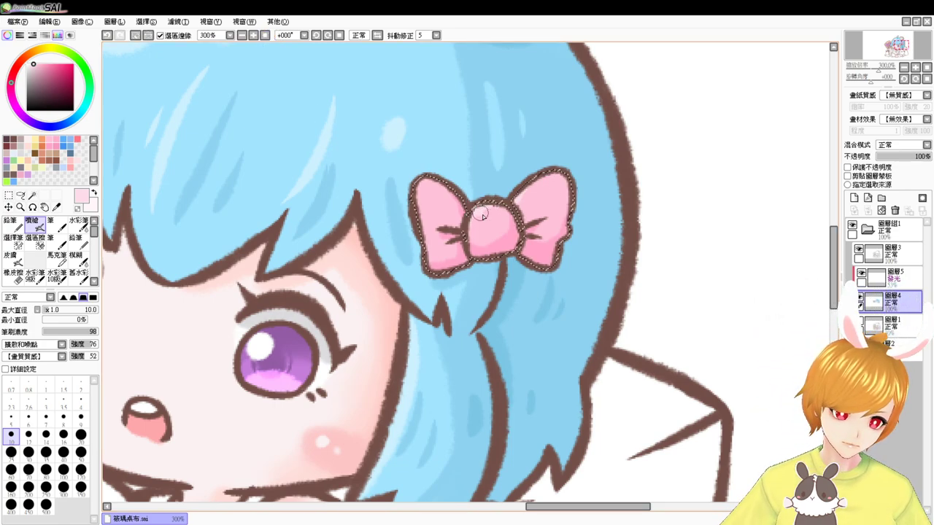
key(ctrl+d)
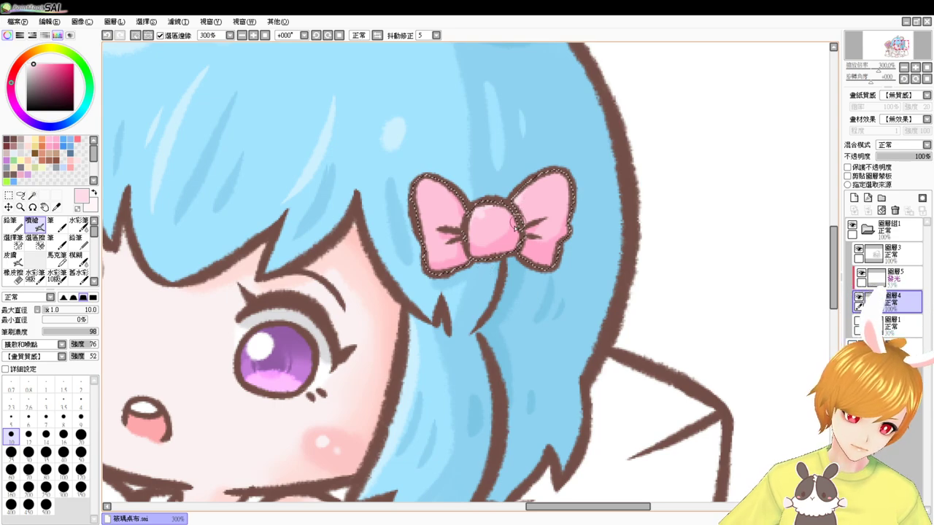
- Select the striped sections beneath the sign, on both sides of its handle and around the cream, with the magic wand
click(265, 36)
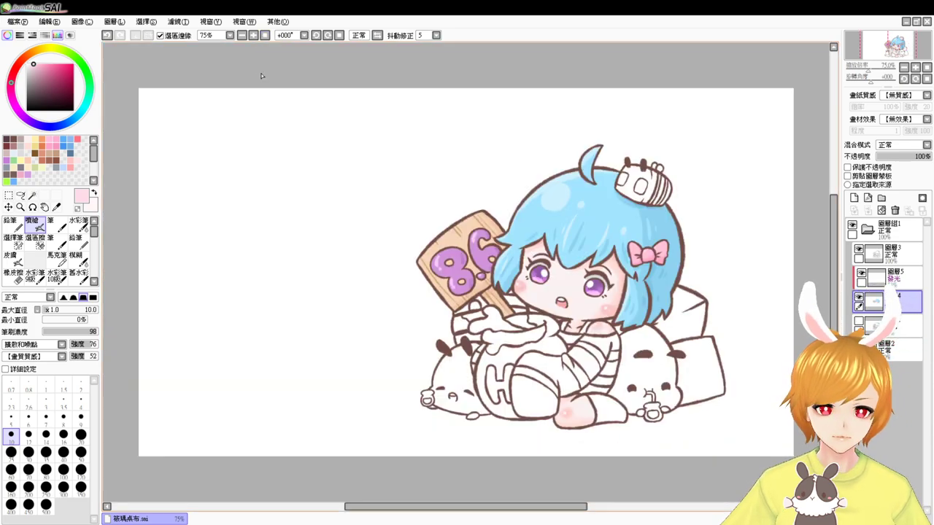
drag(577, 360, 491, 329)
scroll(496, 337, up, 2)
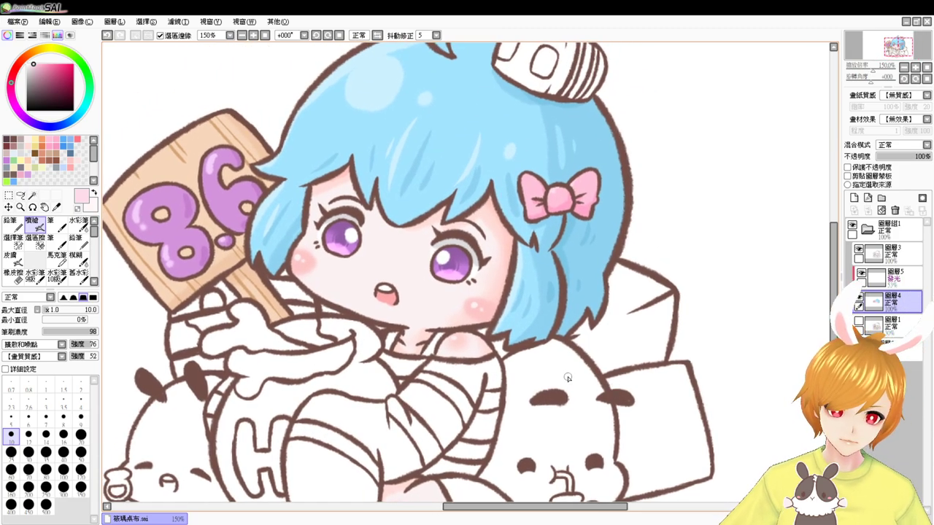
click(32, 195)
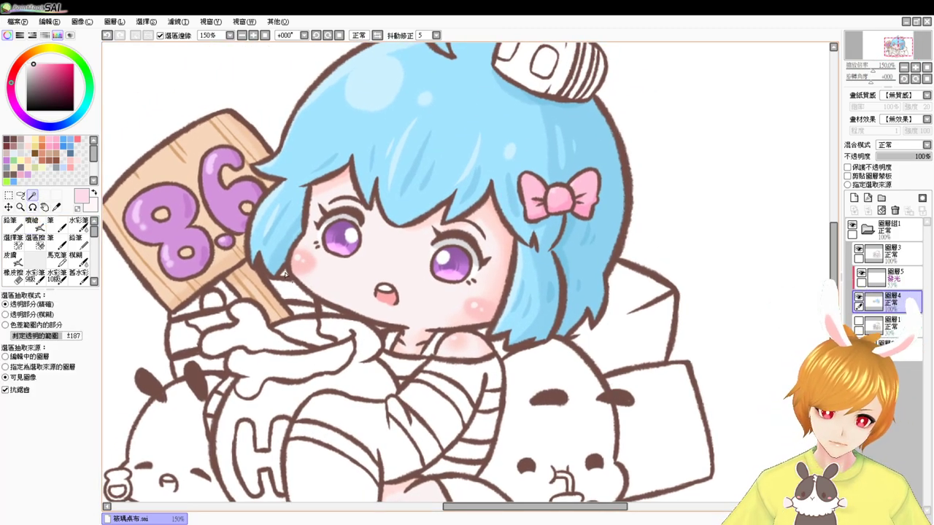
click(287, 292)
click(295, 310)
click(192, 312)
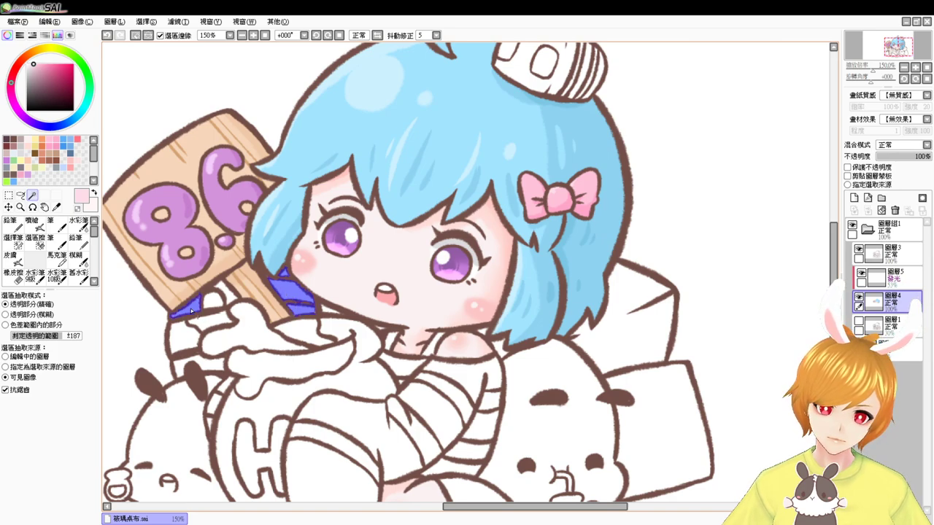
click(227, 296)
click(189, 334)
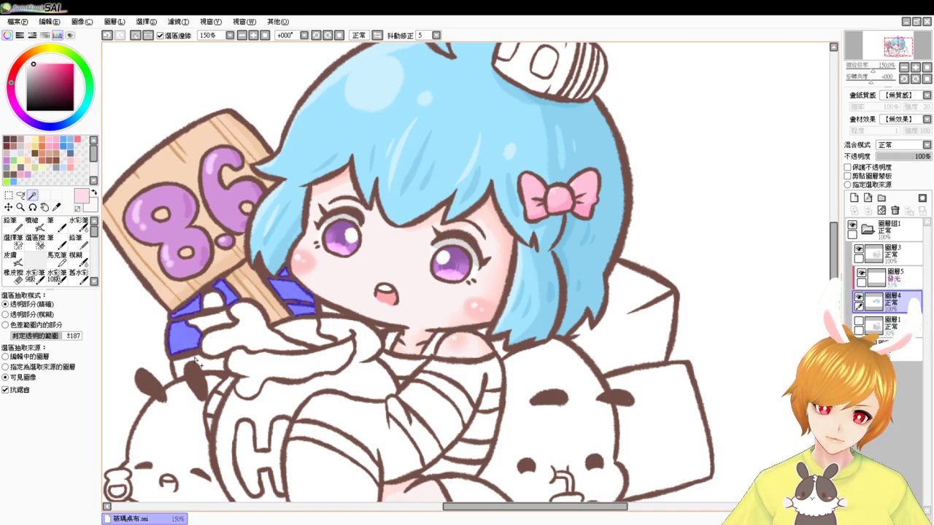
click(204, 368)
drag(229, 339, 280, 340)
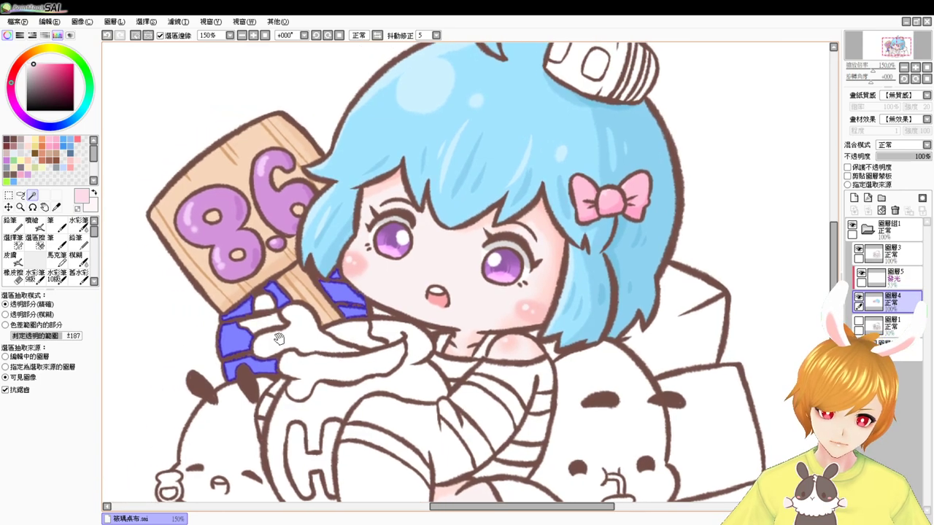
- Fill the selected striped sections with pale yellow-orange and refill them with a slightly deeper golden orange
click(34, 141)
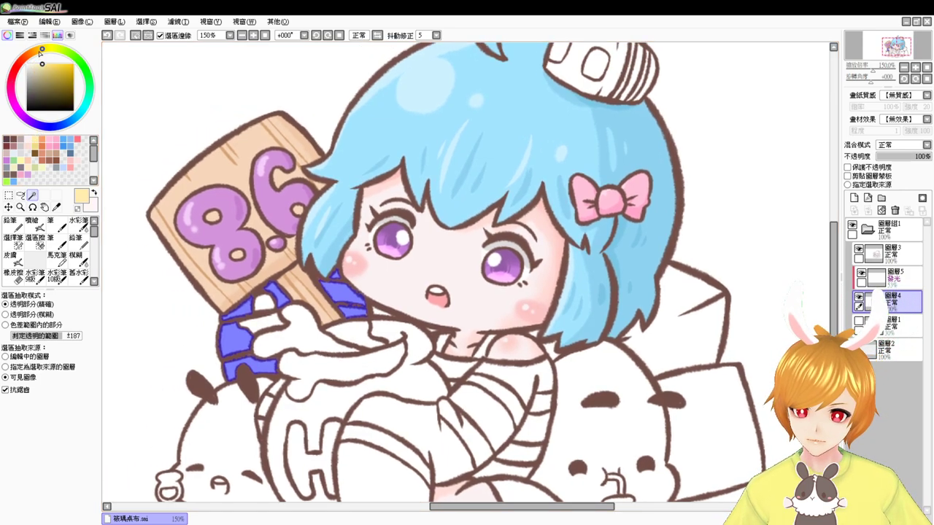
key(ctrl+f)
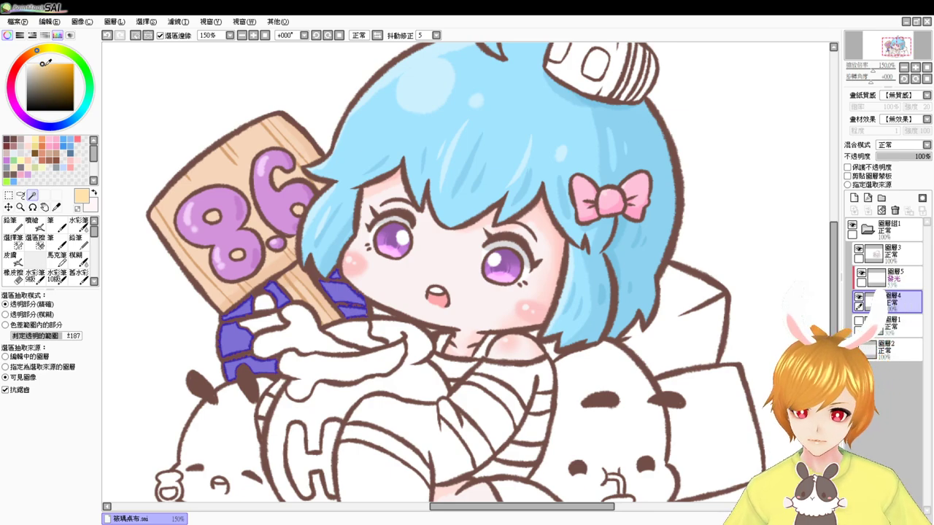
click(46, 66)
click(34, 226)
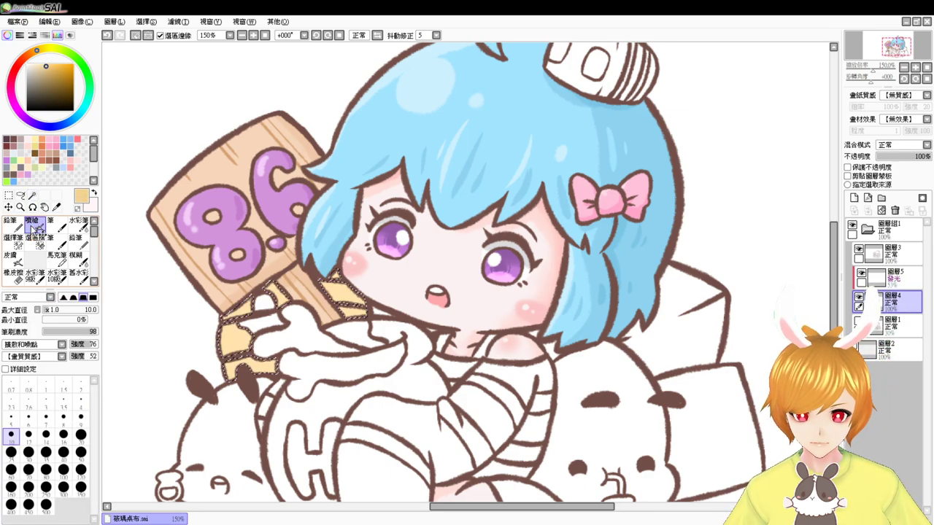
key(Page_Up)
drag(373, 261, 436, 236)
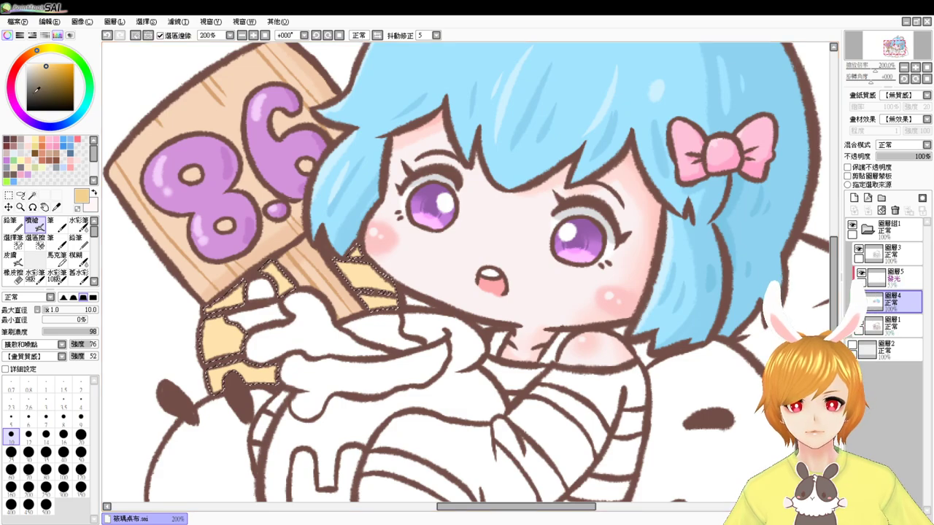
click(34, 52)
key(ctrl+f)
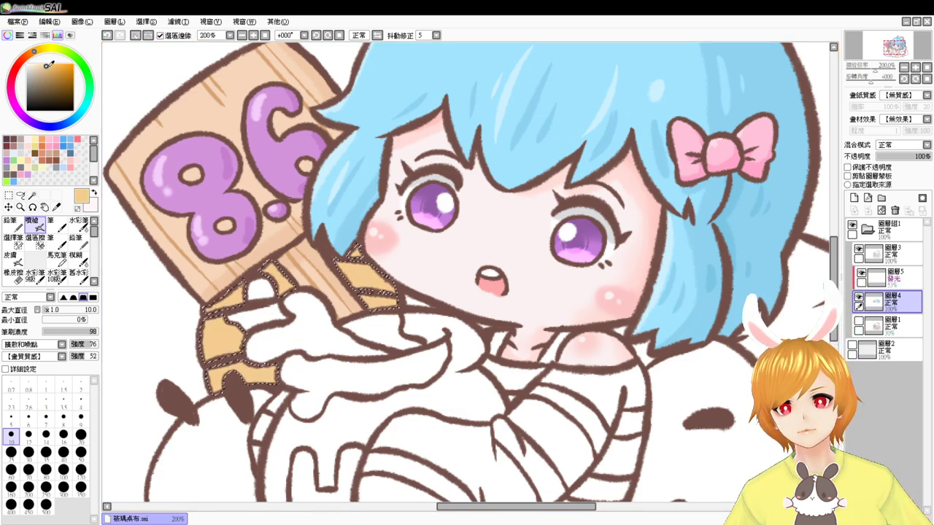
- Airbrush darker golden-tan shading on the selected striped sections at size 21
click(48, 69)
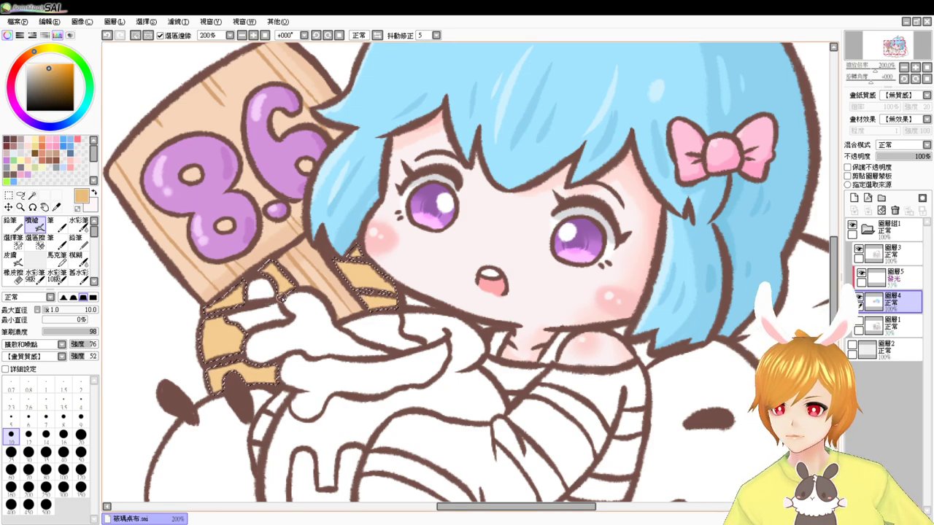
drag(276, 308, 278, 284)
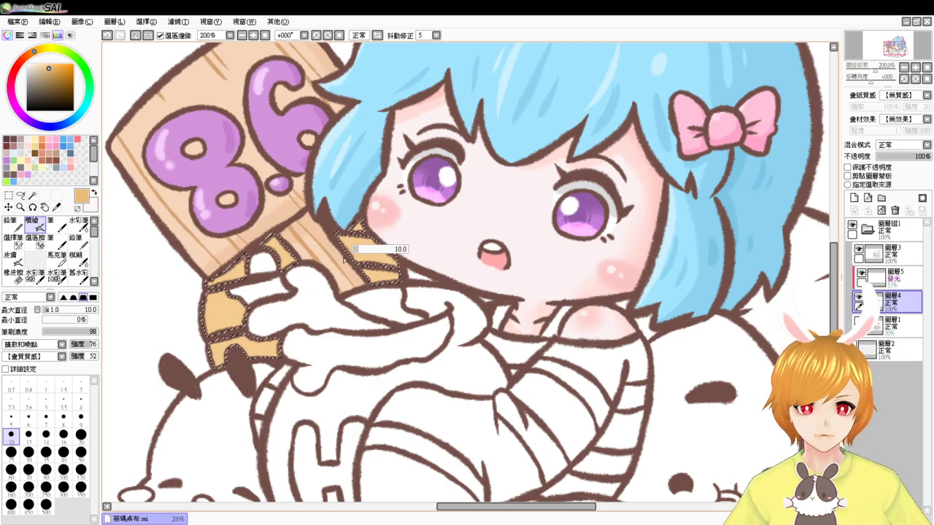
drag(343, 259, 362, 243)
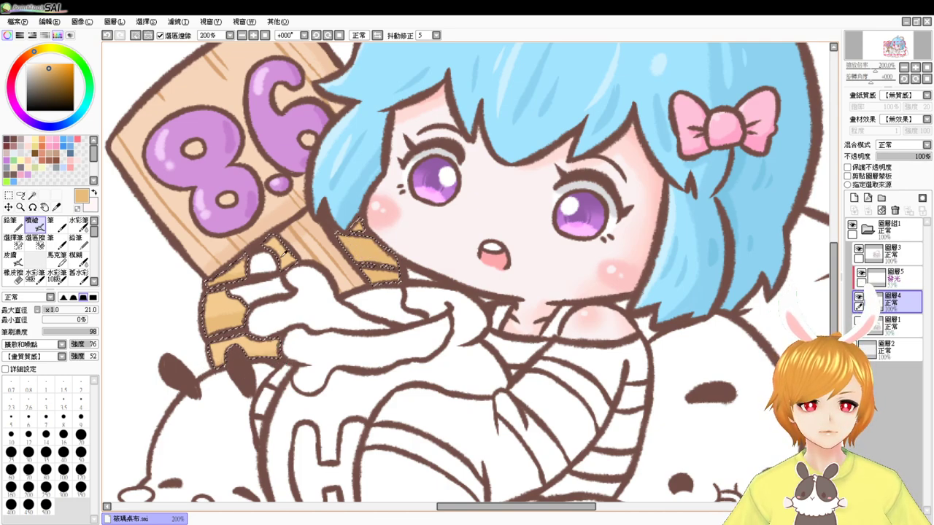
alt+click(283, 256)
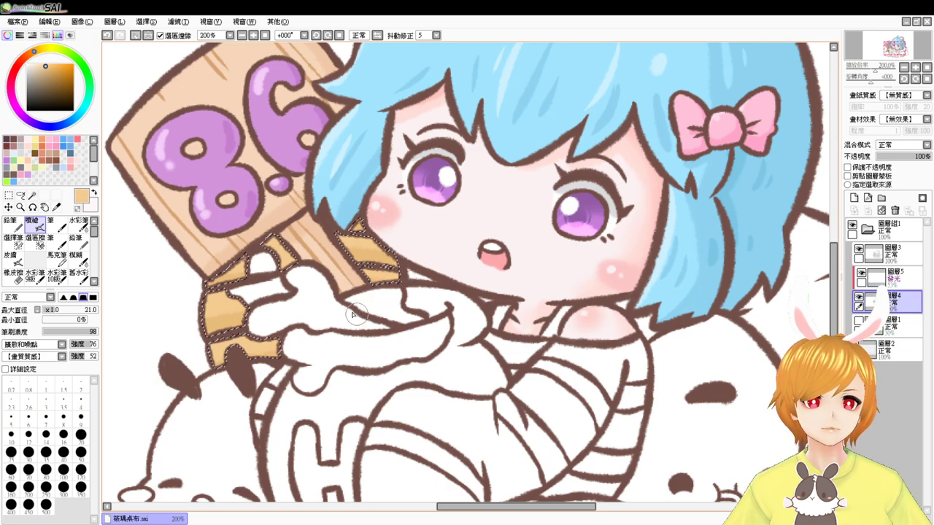
alt+click(206, 323)
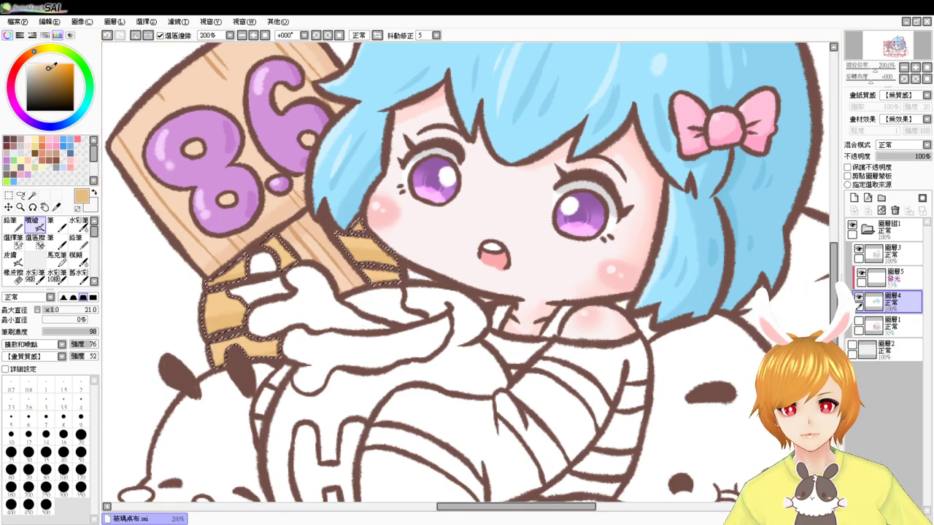
- Airbrush light peach highlights on the left edges of the striped golden sections beneath the sign at size 21
click(49, 71)
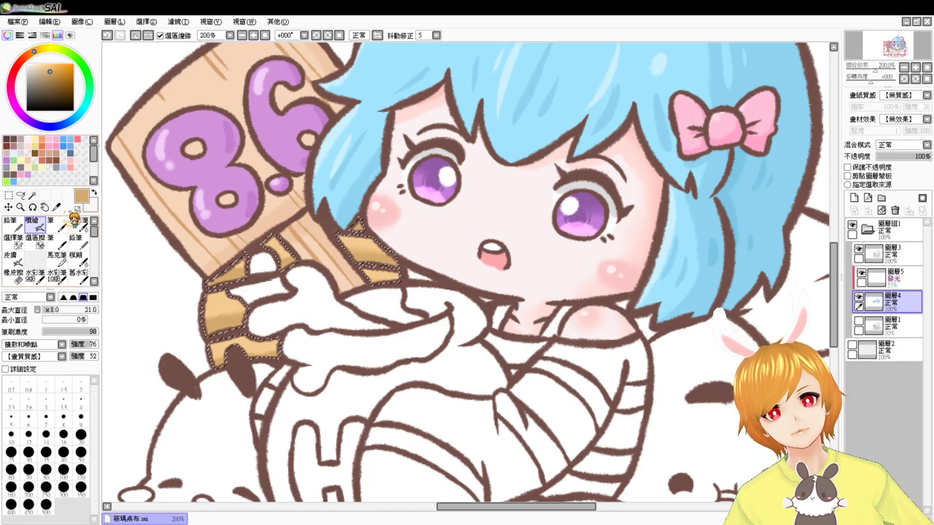
right_click(219, 297)
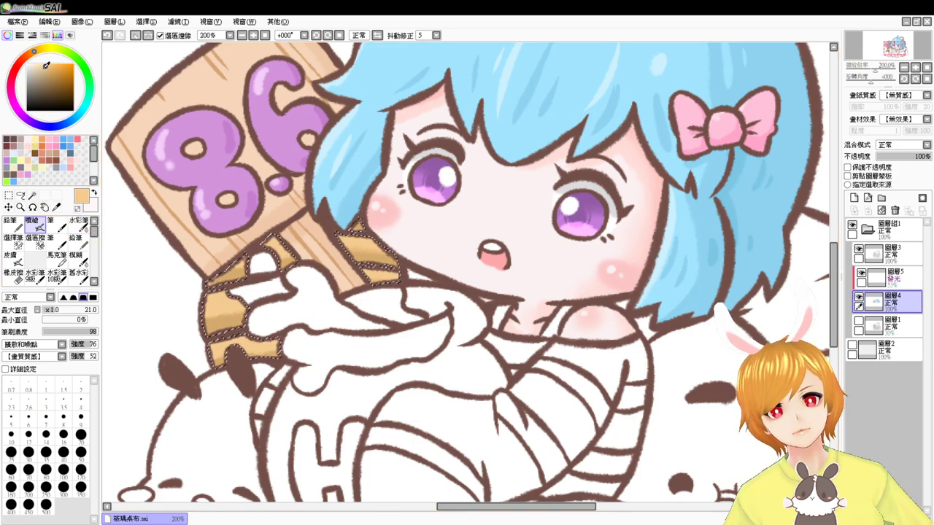
click(41, 65)
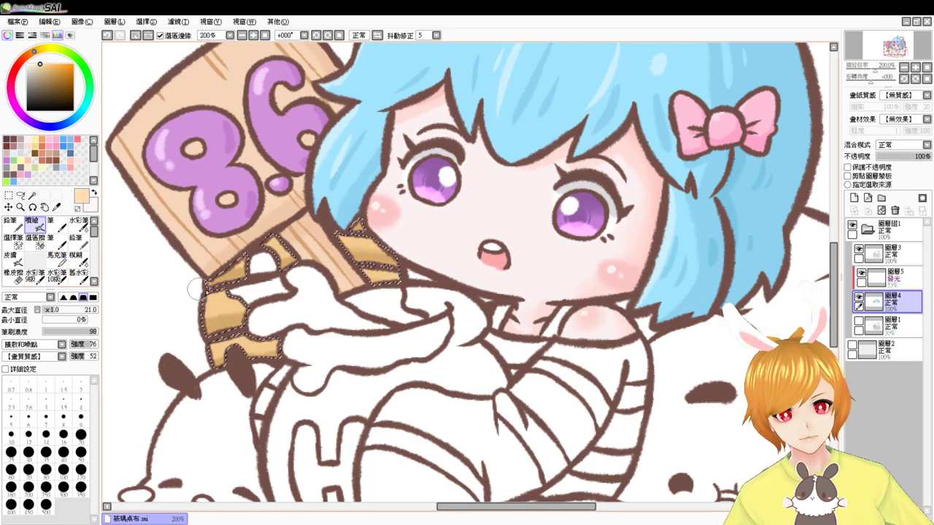
mouse_move(202, 293)
mouse_down()
mouse_move(235, 299)
mouse_move(214, 294)
mouse_move(238, 309)
mouse_up()
drag(213, 346, 224, 345)
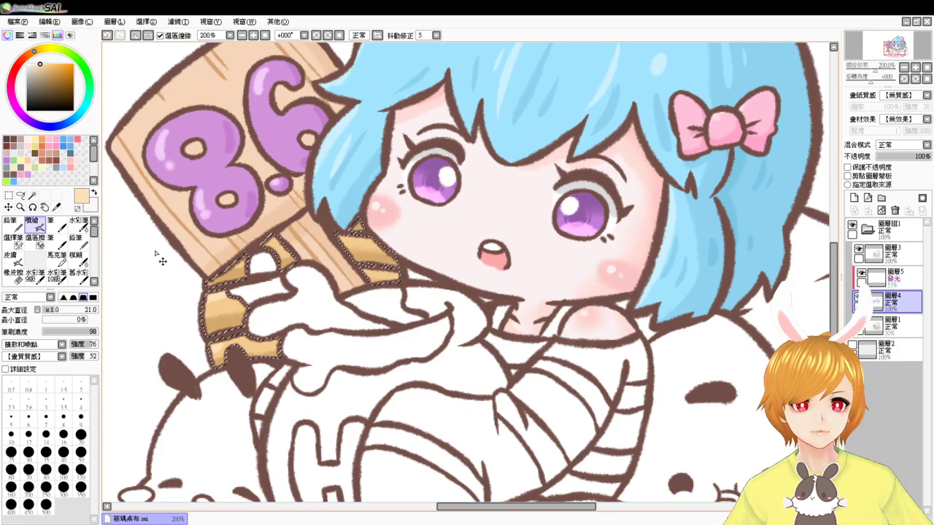
- Select the rounded butter piece and its melted drip above the cream and fill both with pale yellow
click(32, 196)
click(261, 269)
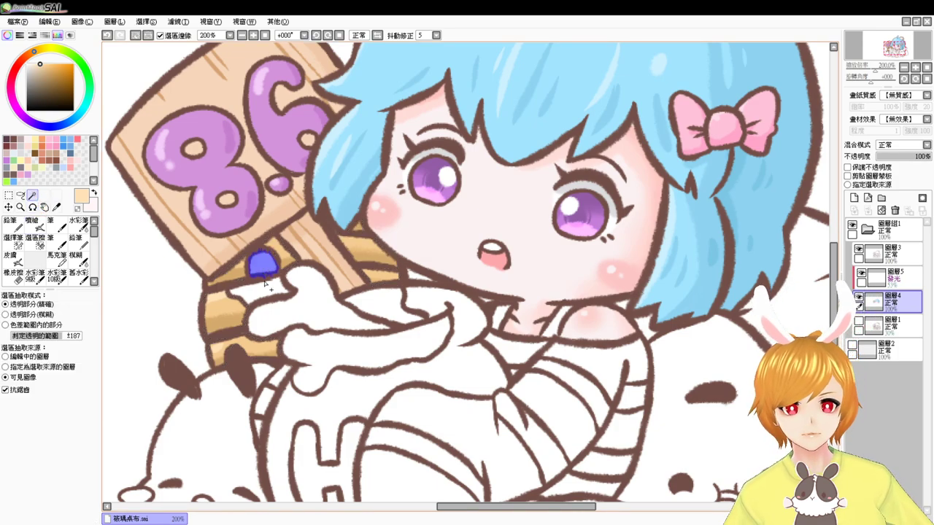
click(38, 137)
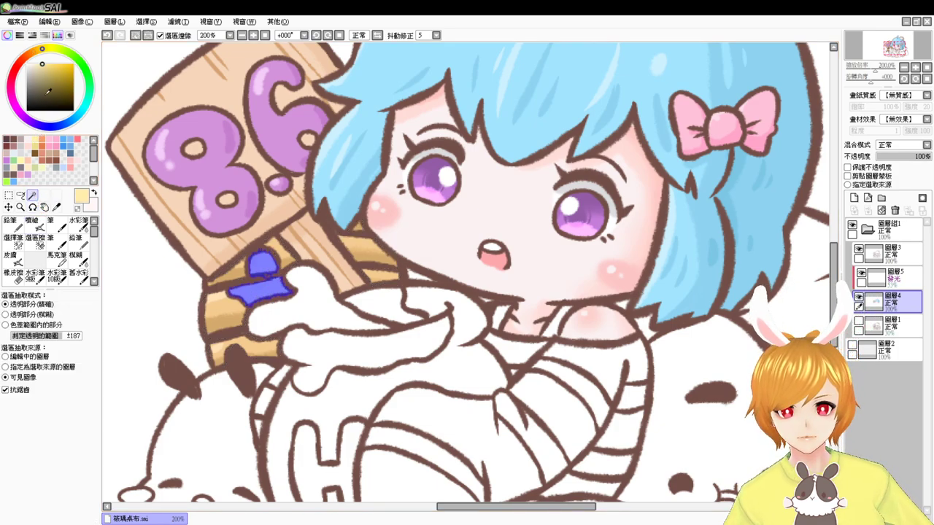
drag(46, 50, 48, 50)
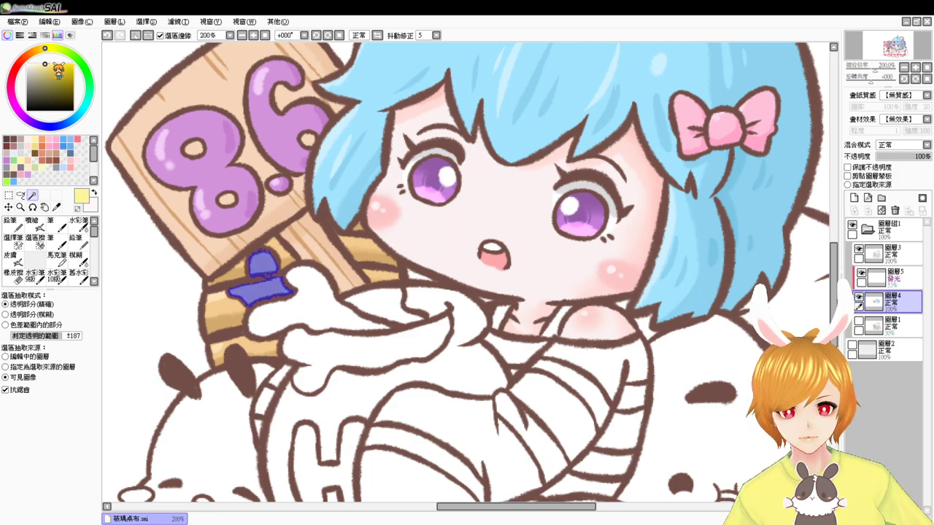
- Airbrush deeper yellow shading and white highlights on the butter at size 12, and clear the selection
click(32, 220)
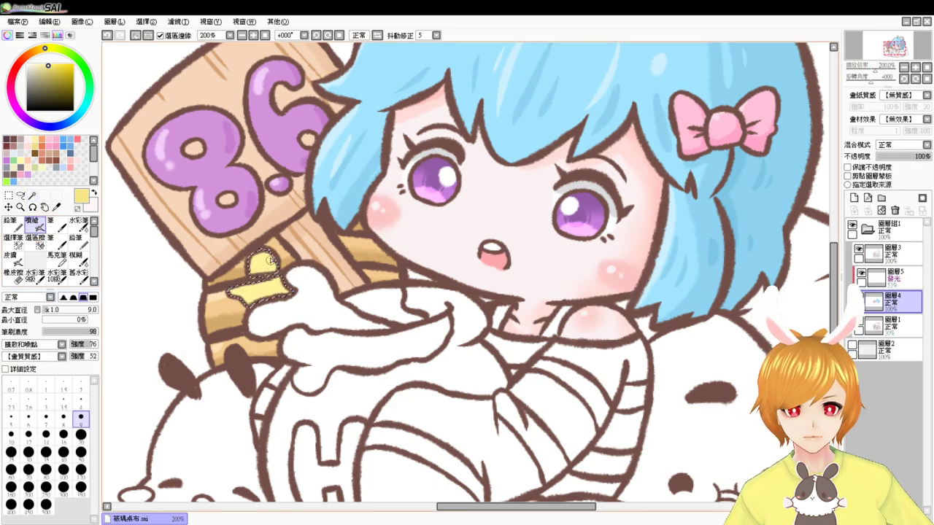
key(bracketright)
key(bracketright)
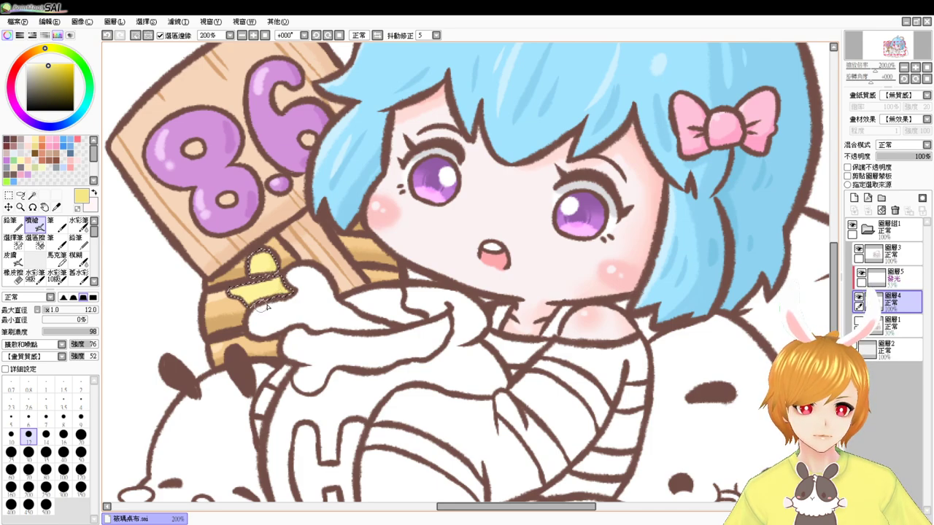
click(38, 64)
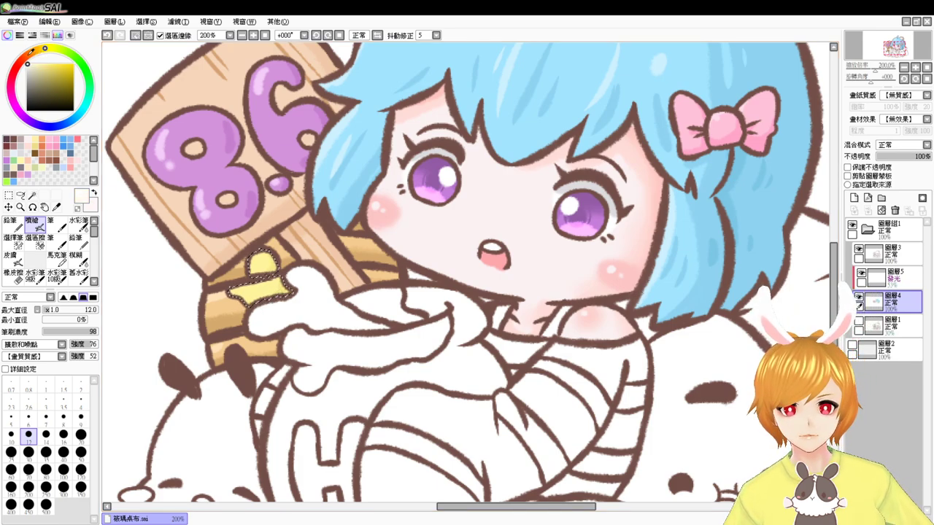
drag(29, 56, 27, 57)
key(ctrl+z)
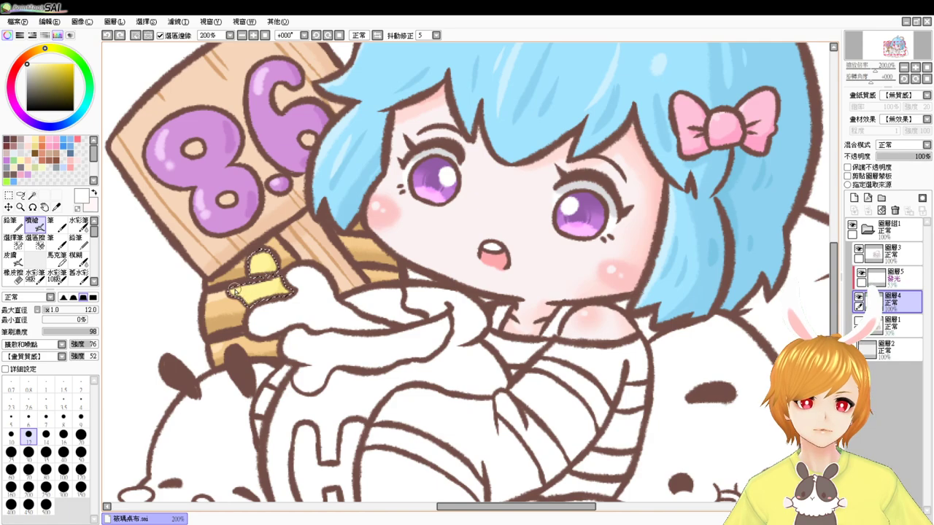
mouse_move(235, 291)
mouse_down()
mouse_move(265, 275)
mouse_move(255, 256)
mouse_move(261, 288)
mouse_move(238, 292)
mouse_move(261, 285)
mouse_move(261, 260)
mouse_up()
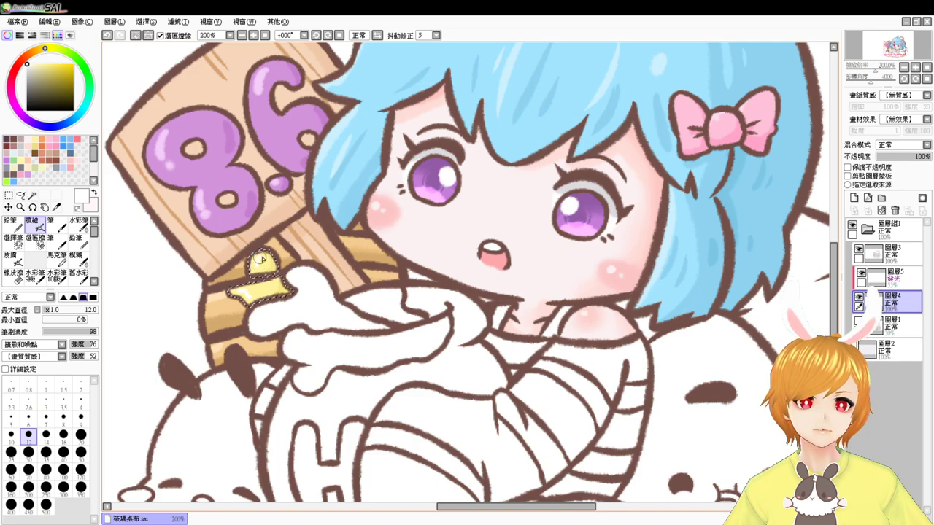
key(ctrl+d)
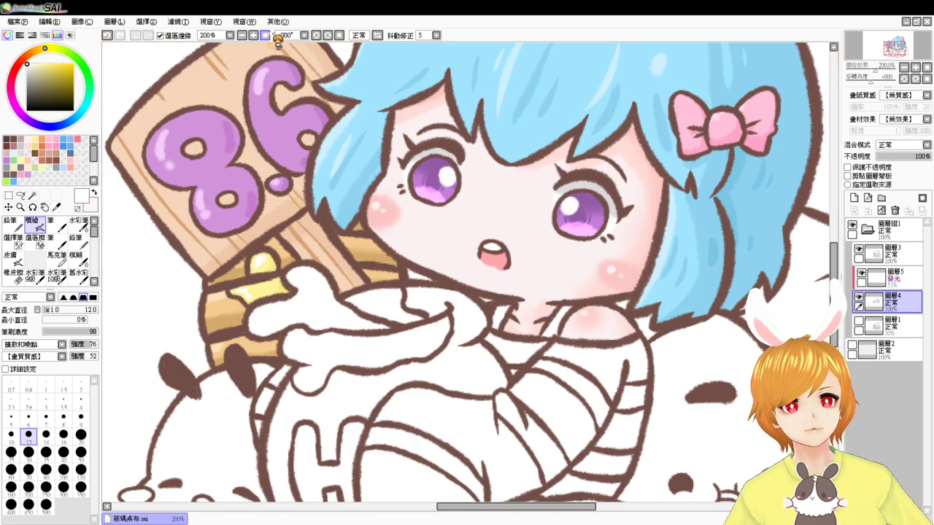
- Select the wide bands of the girl's outfit on the hip, waist and upper arm with the magic wand
scroll(255, 55, down, 4)
scroll(259, 59, up, 2)
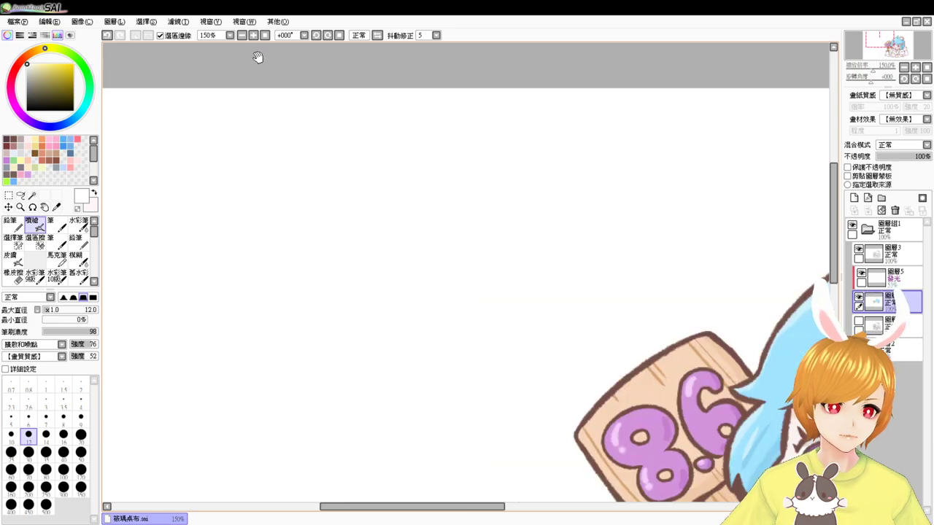
drag(628, 336, 365, 104)
drag(550, 270, 406, 206)
drag(488, 275, 411, 242)
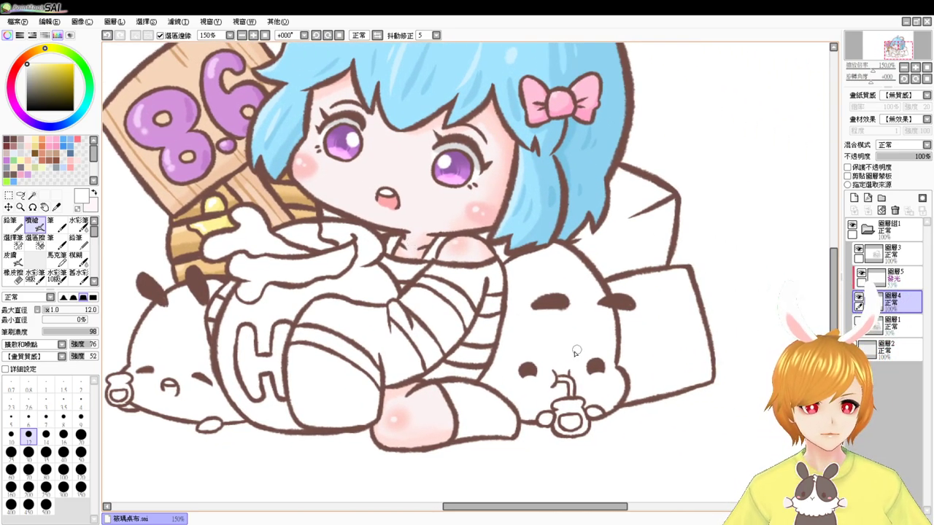
click(32, 195)
click(328, 383)
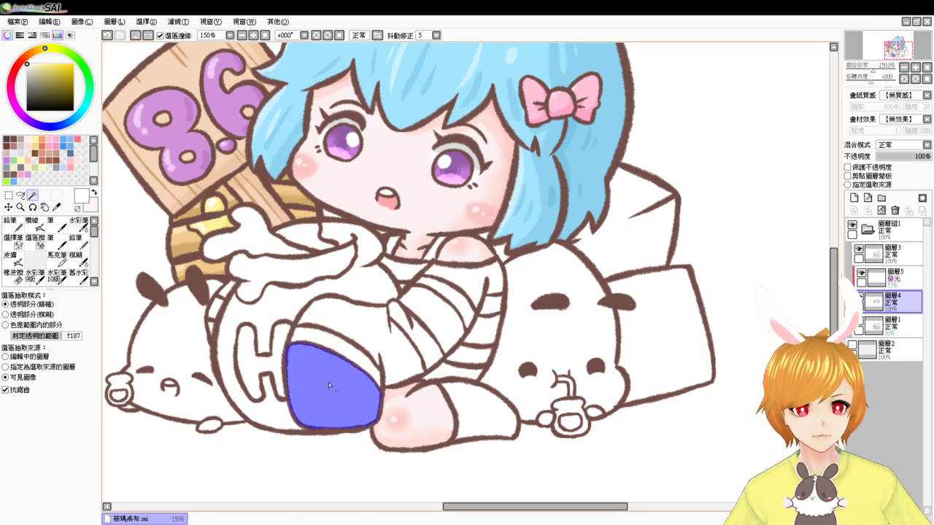
click(357, 323)
click(443, 313)
click(460, 285)
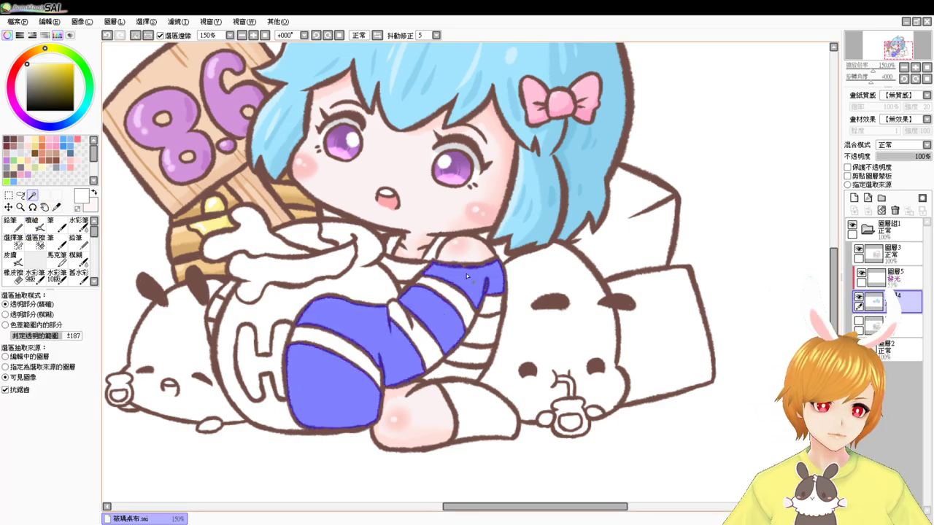
- Add the collar, lower sleeve bands, sock and the sleeve behind the honey pot to the selection
click(409, 276)
key(ctrl+z)
click(408, 274)
click(484, 342)
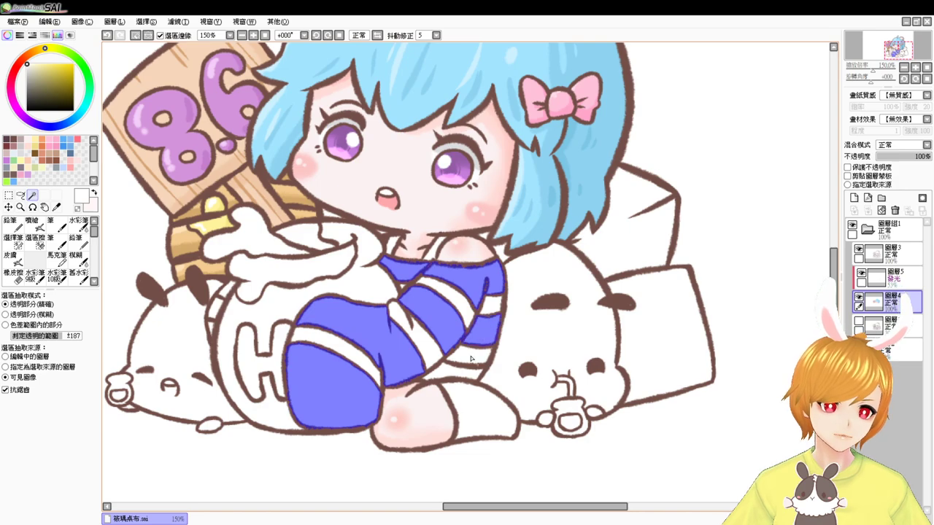
click(453, 372)
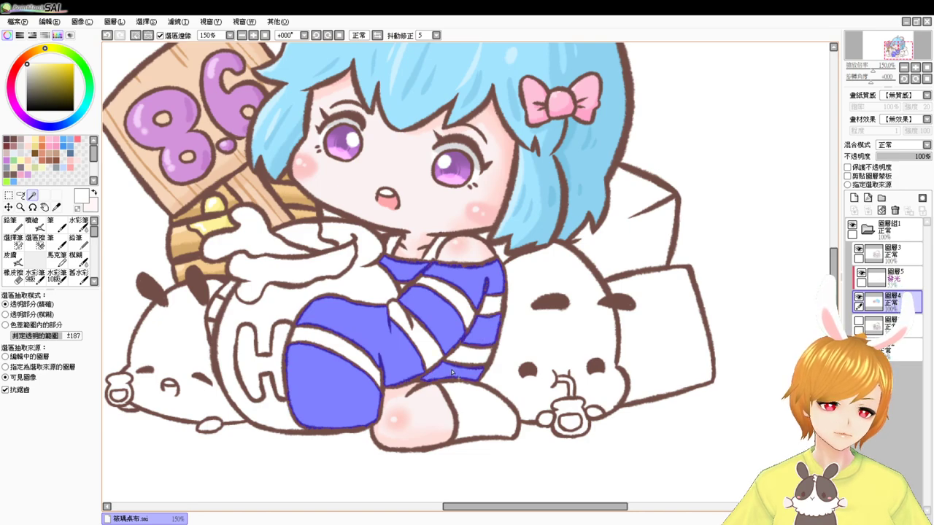
click(476, 412)
click(227, 290)
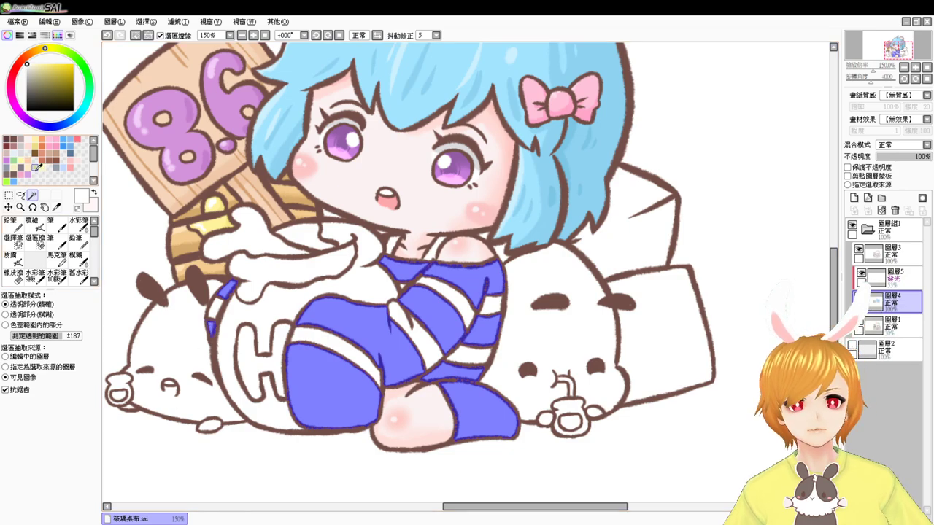
- Fill the selected wide bands of the outfit and the sock with pale yellow
click(35, 141)
key(ctrl+f)
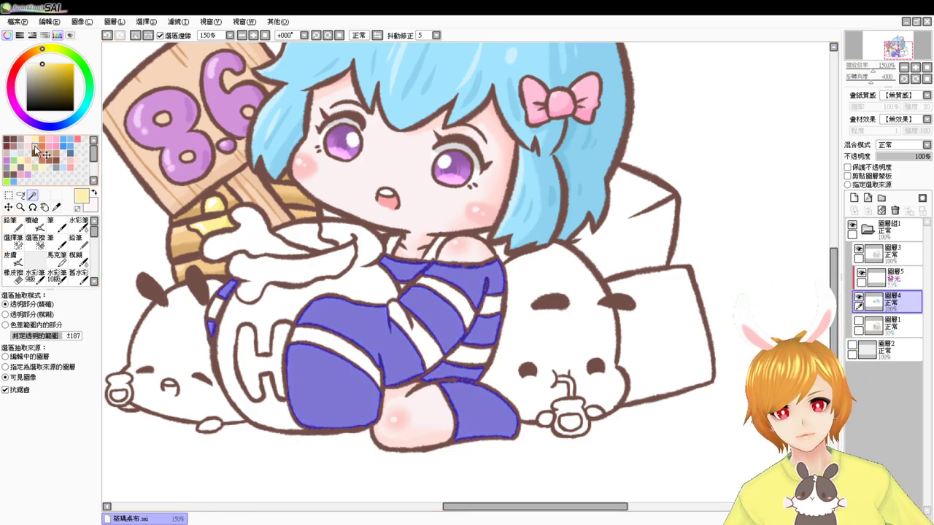
click(35, 148)
- Airbrush slightly darker yellow shading on the outfit's waist and hip bands at size 23
click(36, 224)
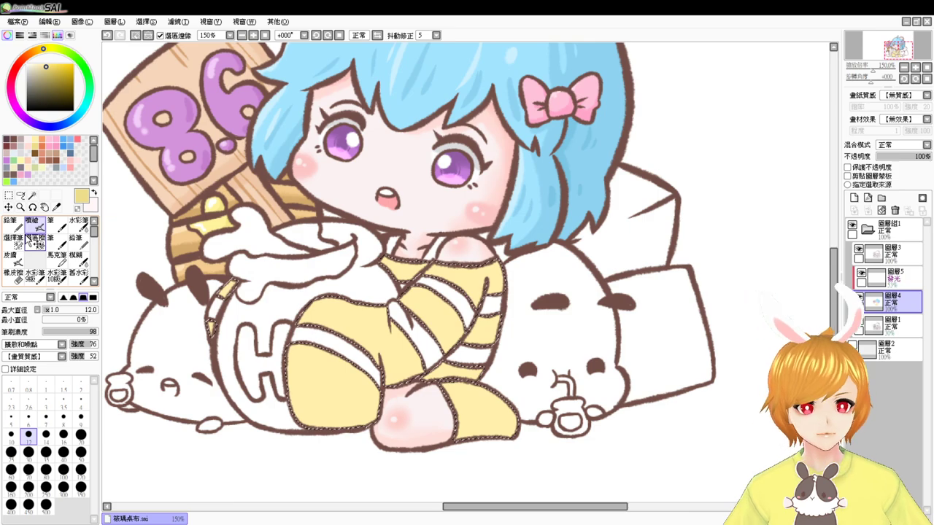
key(Page_Down)
key(Page_Up)
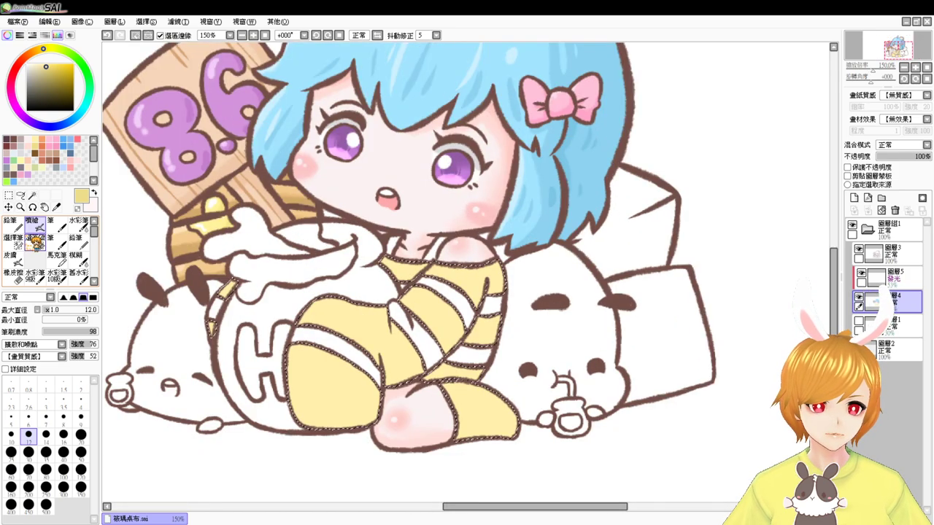
mouse_move(546, 258)
mouse_down()
mouse_move(540, 267)
mouse_move(537, 259)
mouse_up()
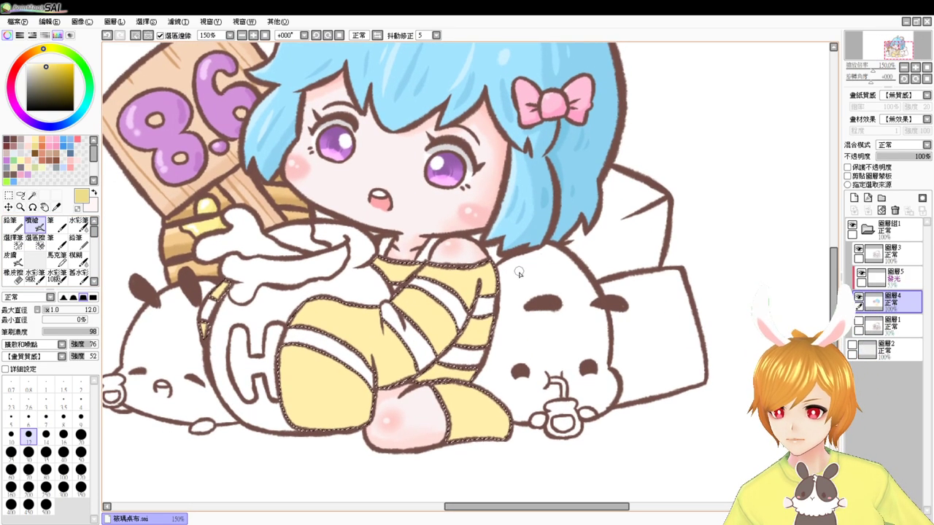
drag(469, 251, 478, 251)
drag(373, 379, 355, 410)
key(ctrl+z)
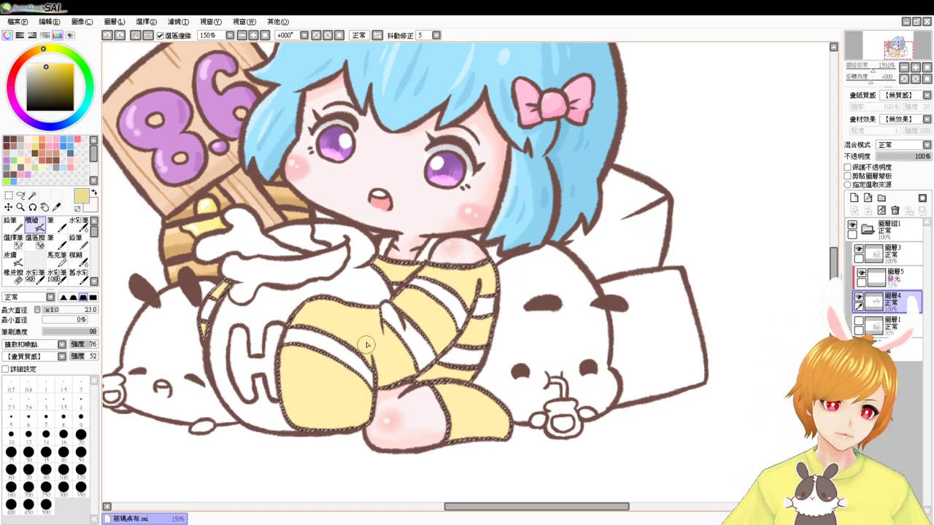
drag(367, 346, 358, 423)
drag(369, 372, 353, 425)
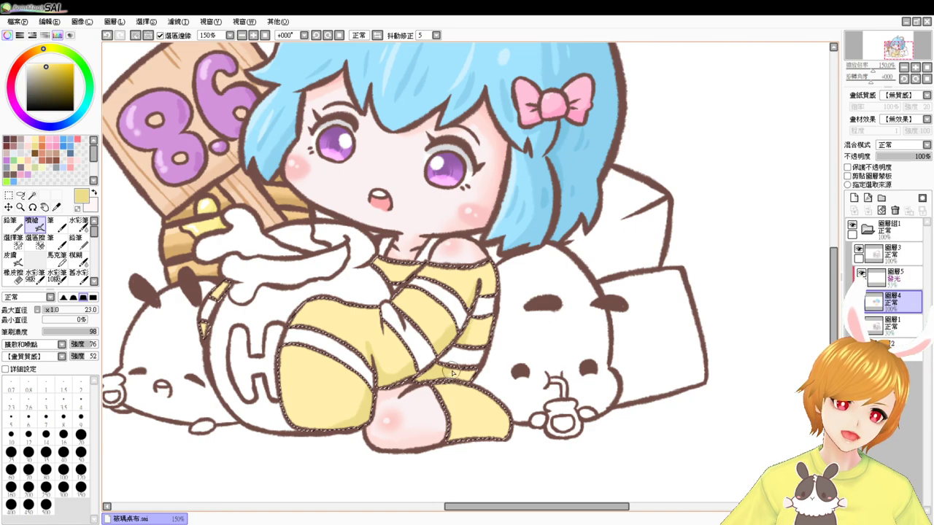
- Airbrush darker yellow shading along the sock, the sleeve bands and the lower hip edge, and clear the selection
drag(430, 441, 517, 445)
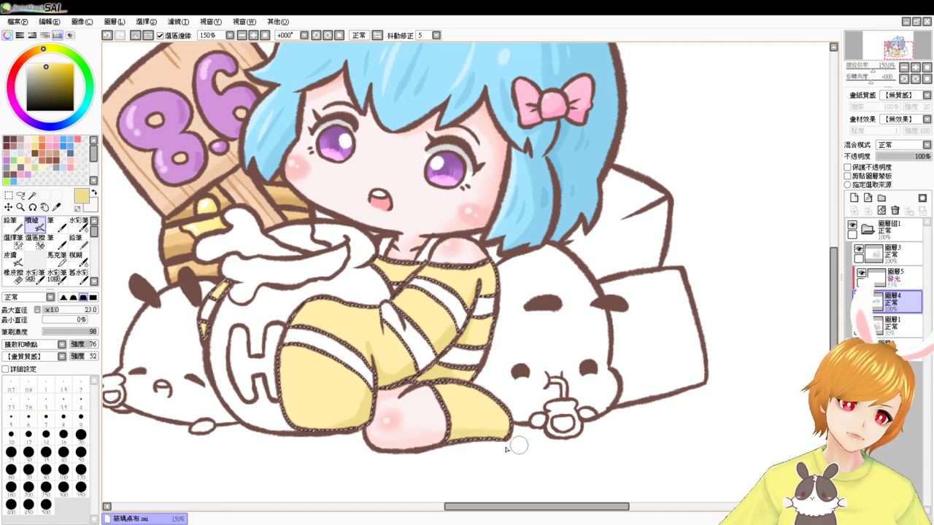
drag(446, 438, 528, 448)
drag(490, 269, 484, 299)
mouse_move(464, 340)
mouse_down()
mouse_move(459, 321)
mouse_move(388, 286)
mouse_move(350, 413)
mouse_move(295, 427)
mouse_up()
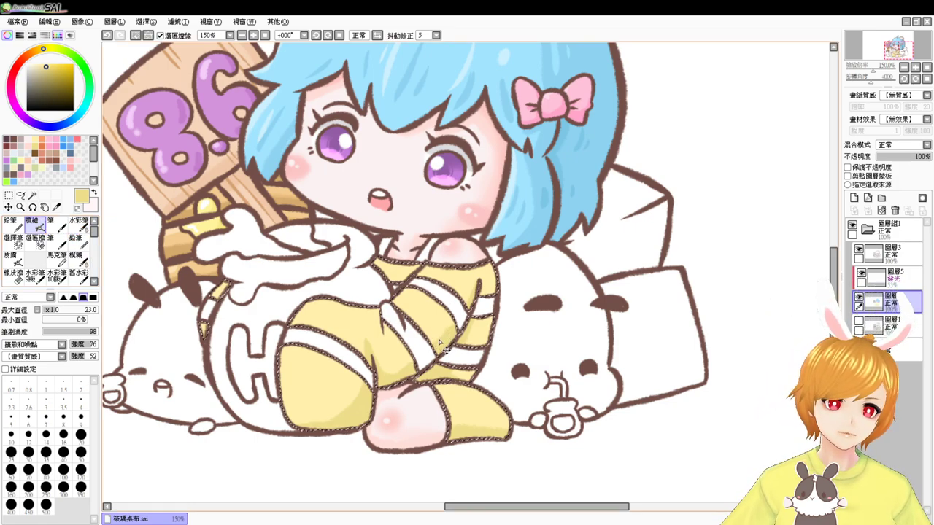
key(ctrl+d)
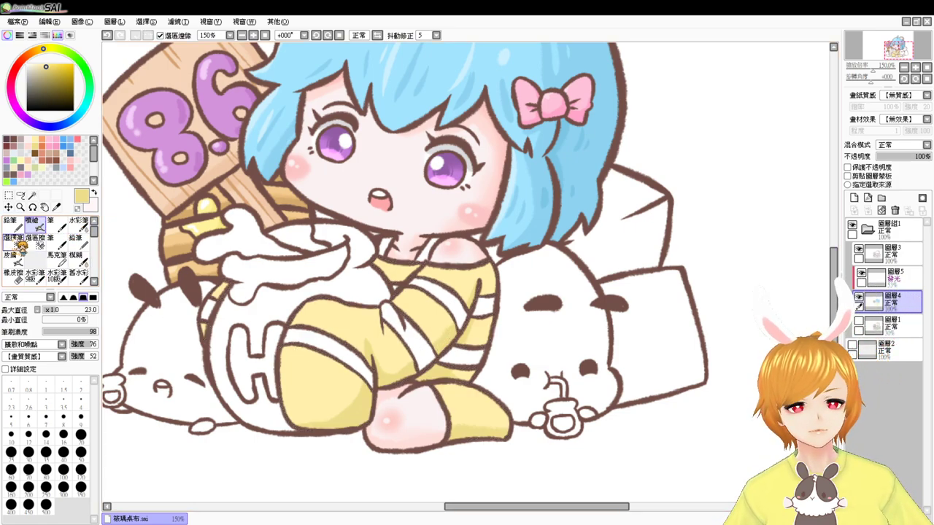
- Select the narrow stripes across the outfit and both sleeves with the magic wand and fill them with reddish tan
click(32, 195)
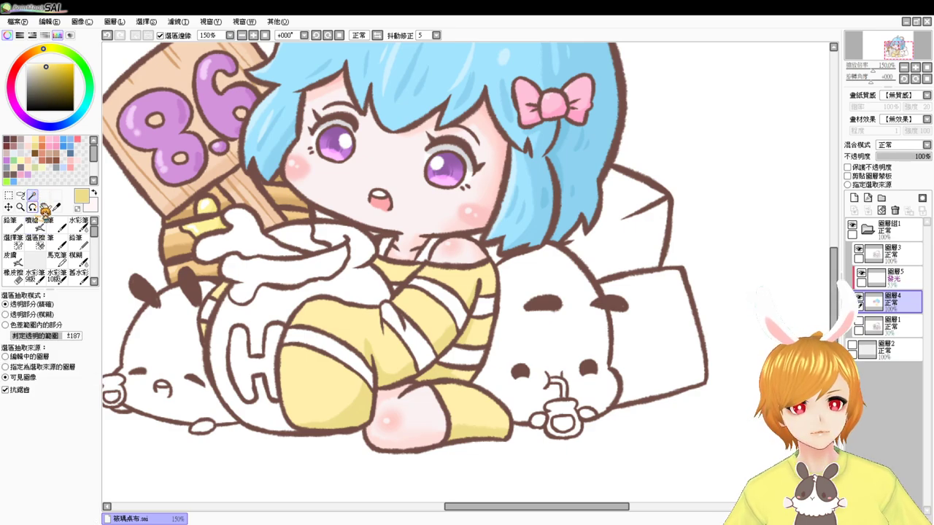
click(343, 355)
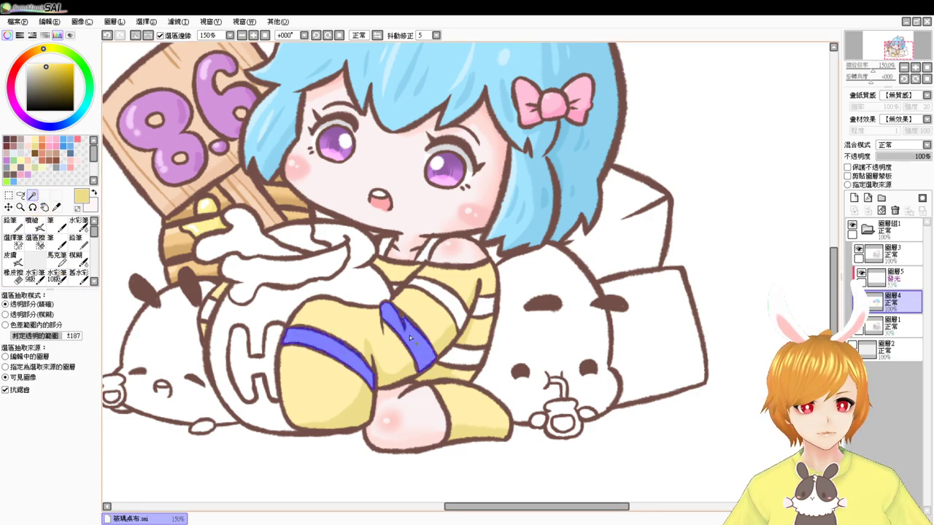
click(444, 299)
click(483, 304)
click(462, 356)
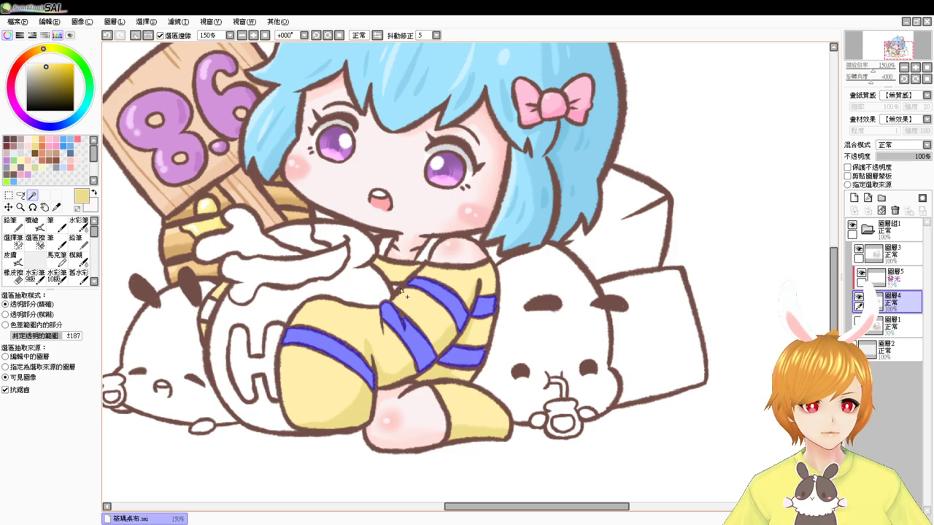
click(206, 313)
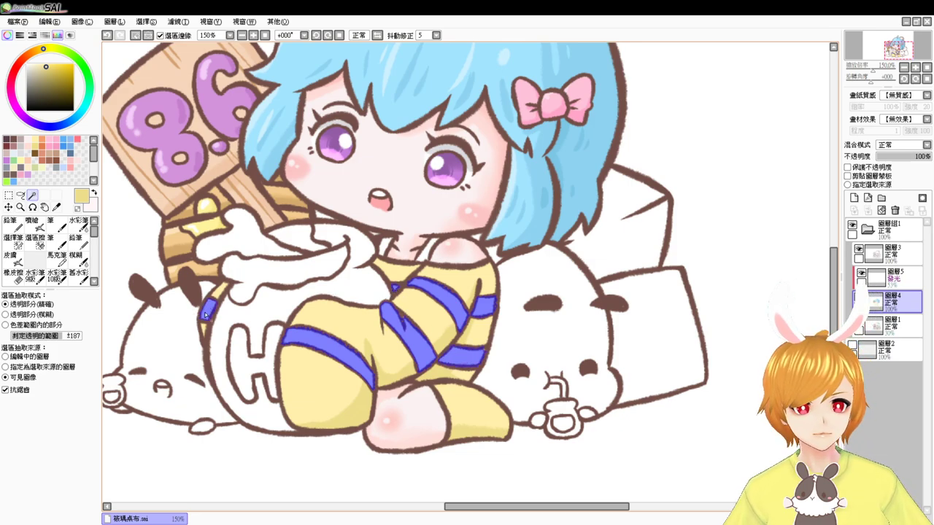
click(45, 151)
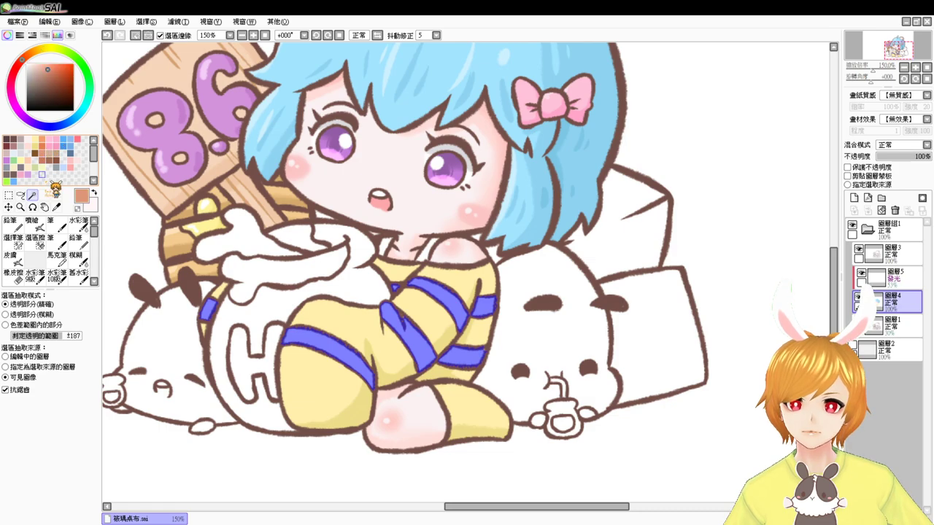
click(32, 222)
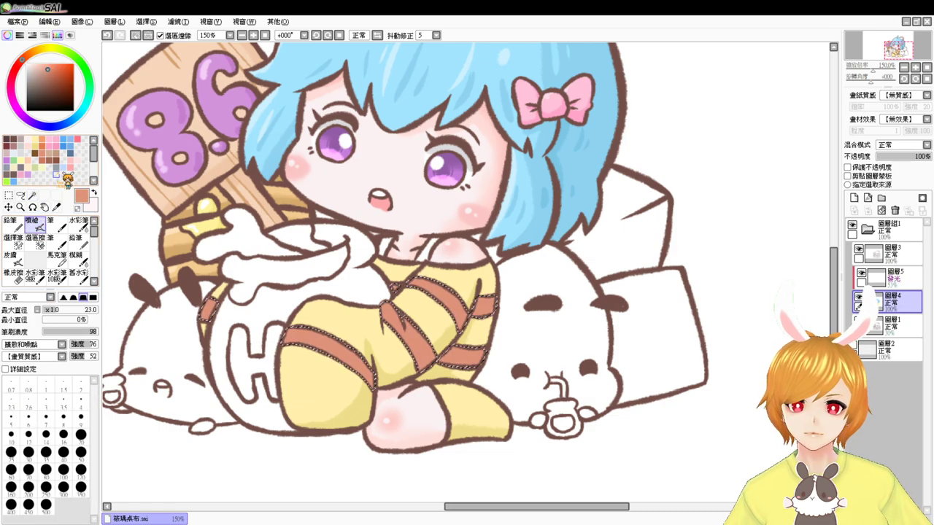
- Refill the selected narrow stripes of the outfit and sleeves with dark grey-brown and clear the selection
click(6, 171)
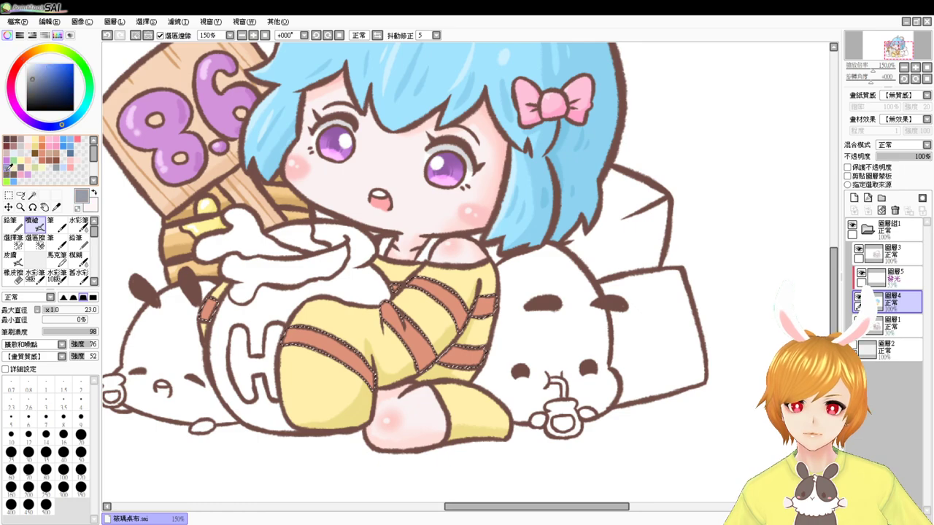
key(ctrl+f)
click(12, 175)
key(ctrl+f)
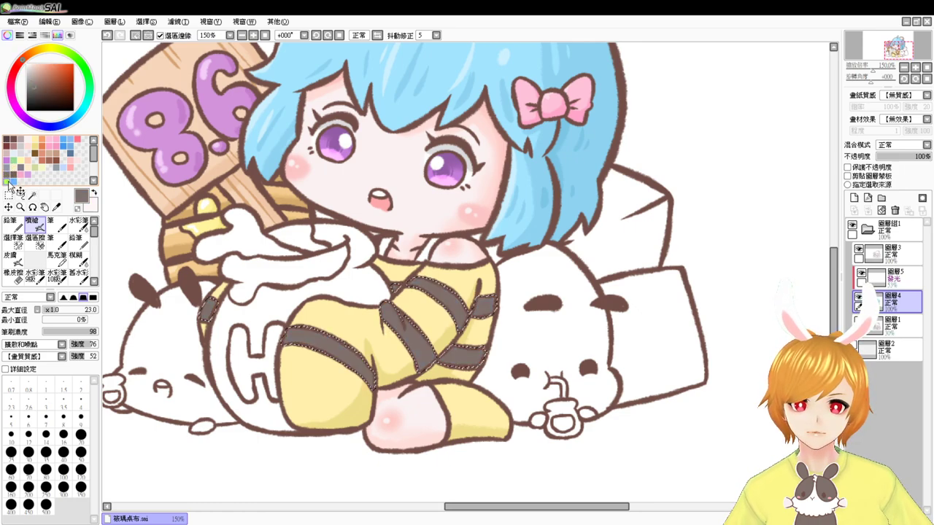
click(19, 168)
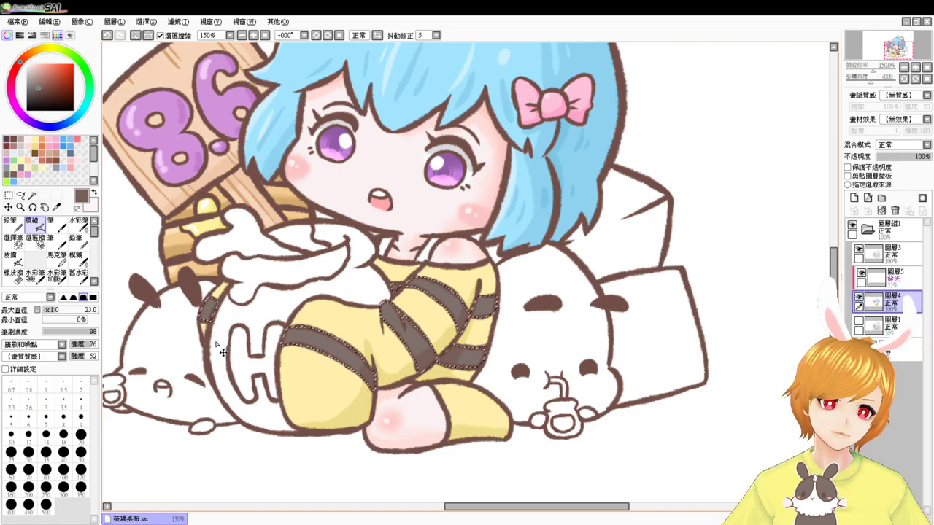
key(ctrl+d)
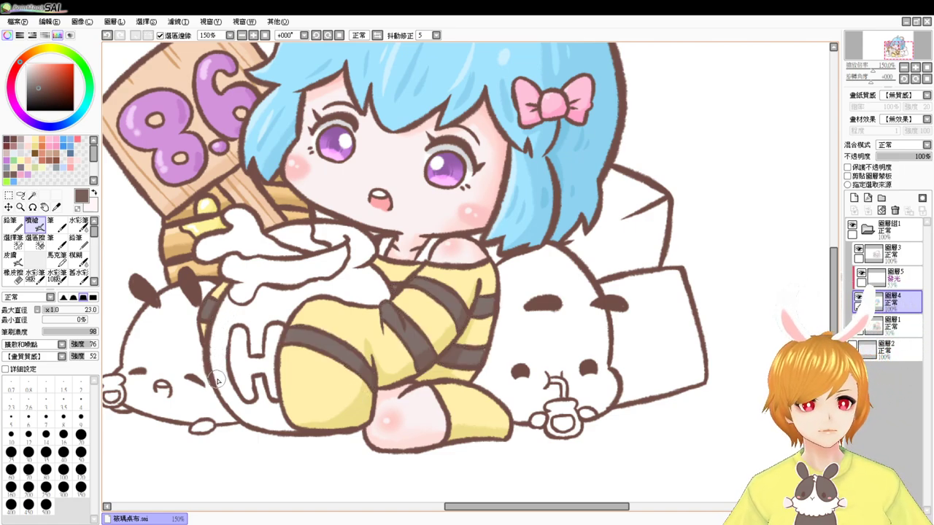
key(ctrl+z)
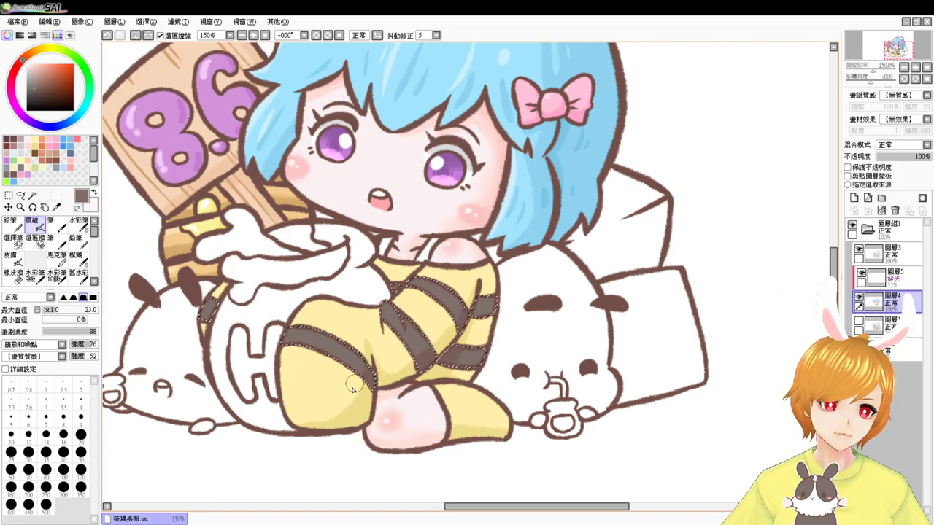
key(ctrl+d)
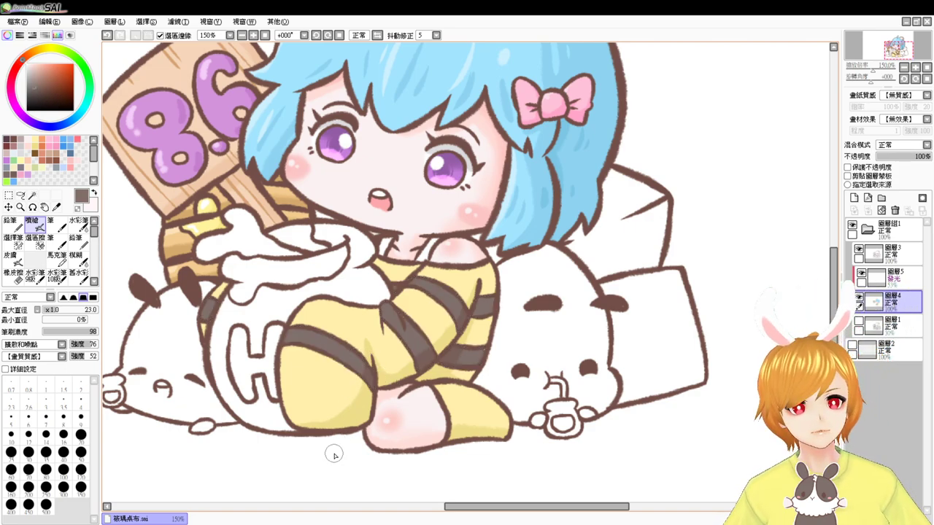
key(alt+Tab)
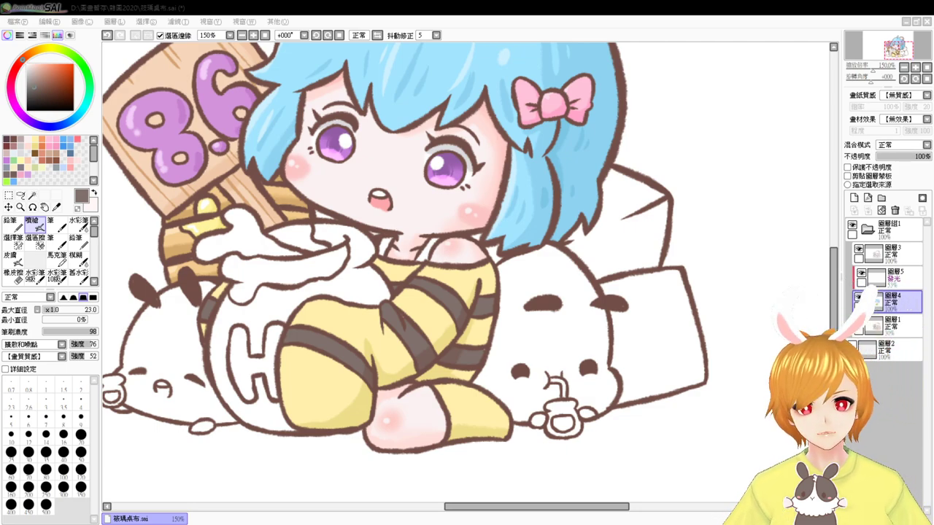
click(418, 299)
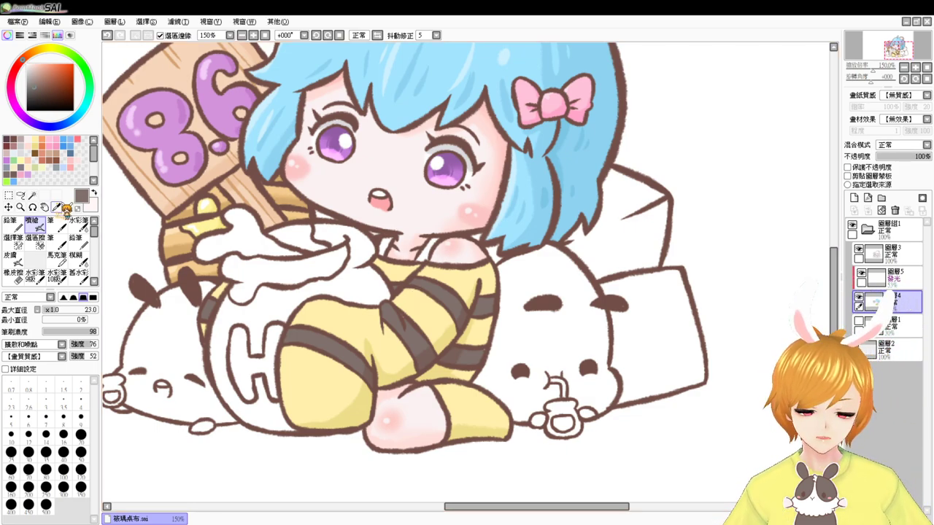
- Select both shoulder straps with the magic wand and fill them with light blue
click(32, 195)
click(385, 248)
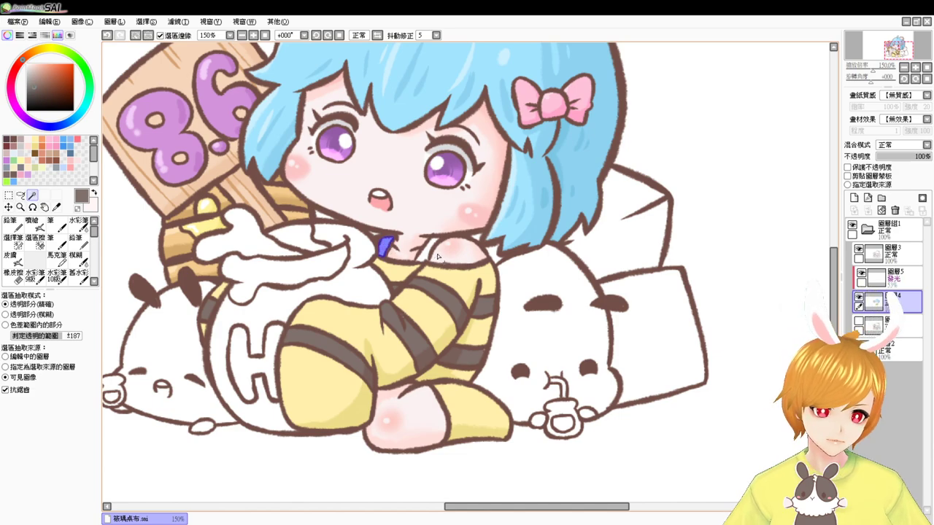
click(429, 253)
click(65, 165)
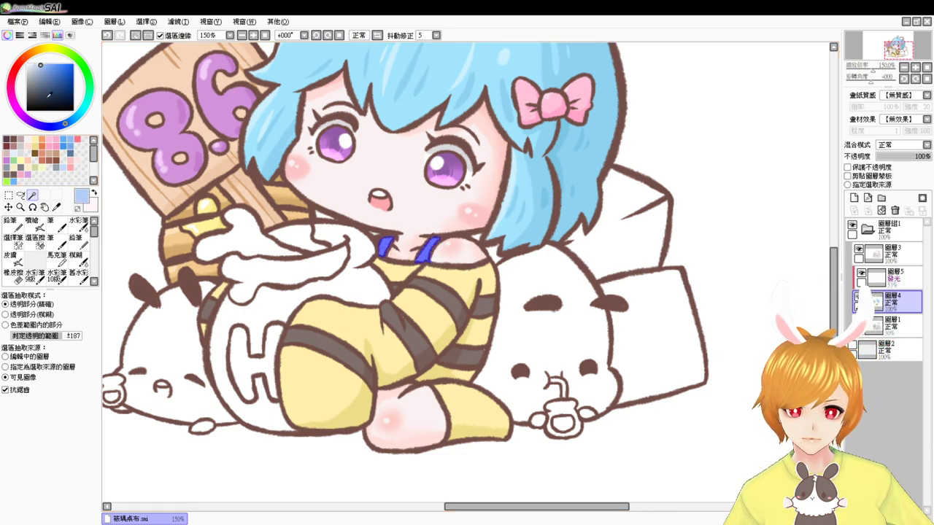
- Airbrush slightly darker blue shading on the shoulder straps and clear the selection
click(37, 225)
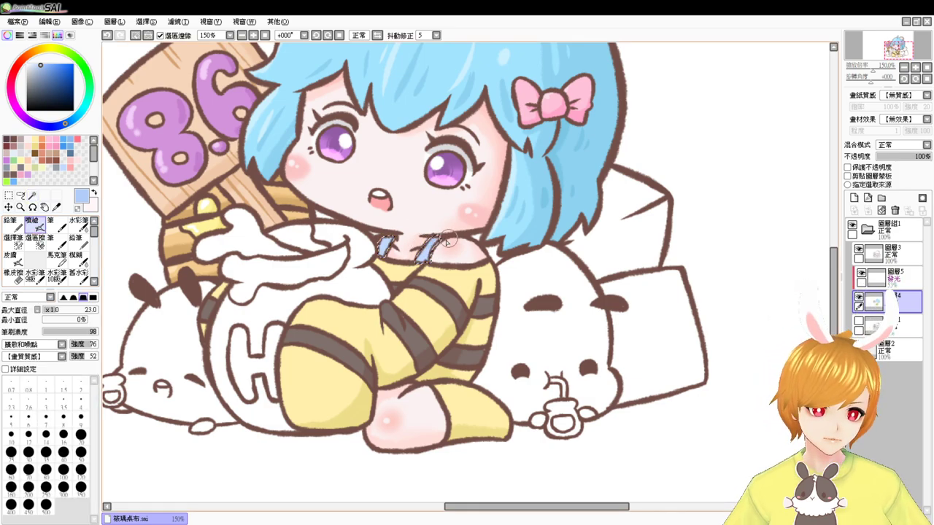
drag(385, 247, 399, 242)
key(ctrl+z)
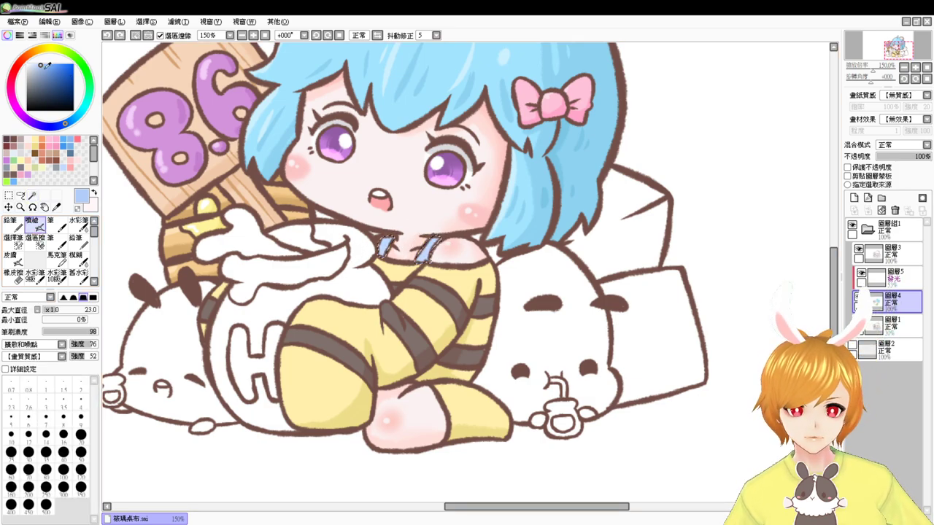
click(44, 67)
drag(427, 243, 447, 242)
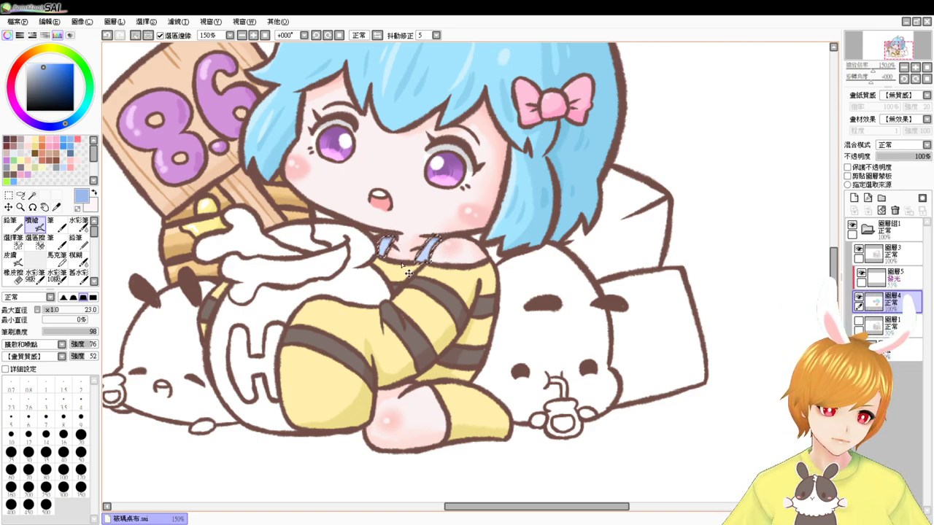
key(ctrl+d)
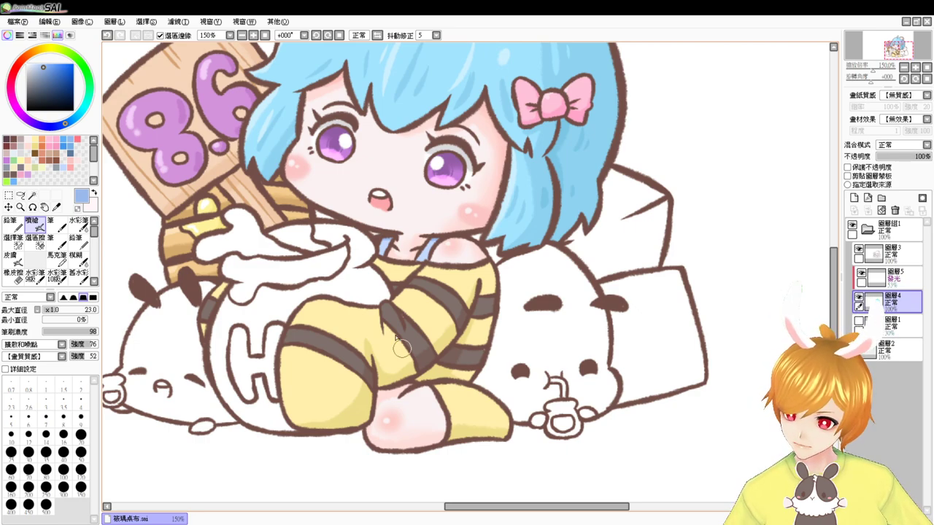
- Airbrush sampled darker yellow shading on the outfit's lower torso just above the bare leg, and sample the dark stripe colour
scroll(409, 311, down, 2)
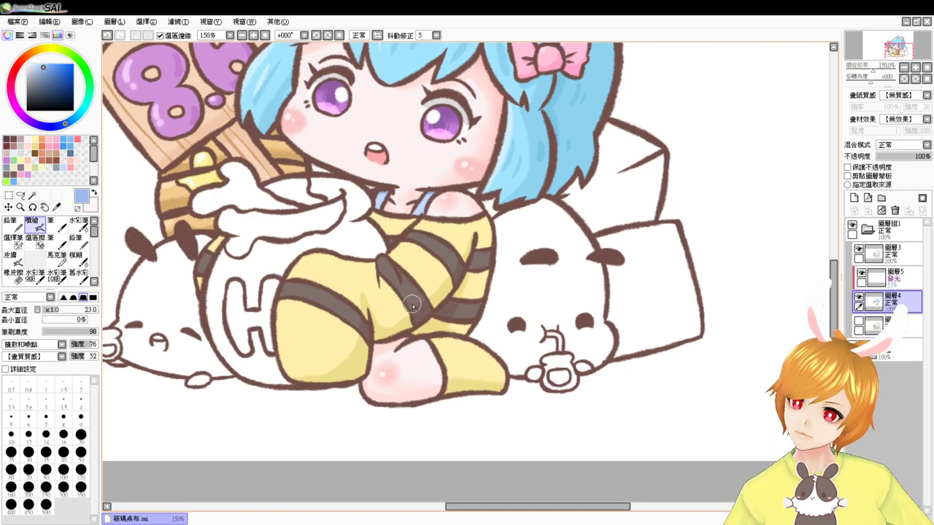
scroll(431, 316, left, 3)
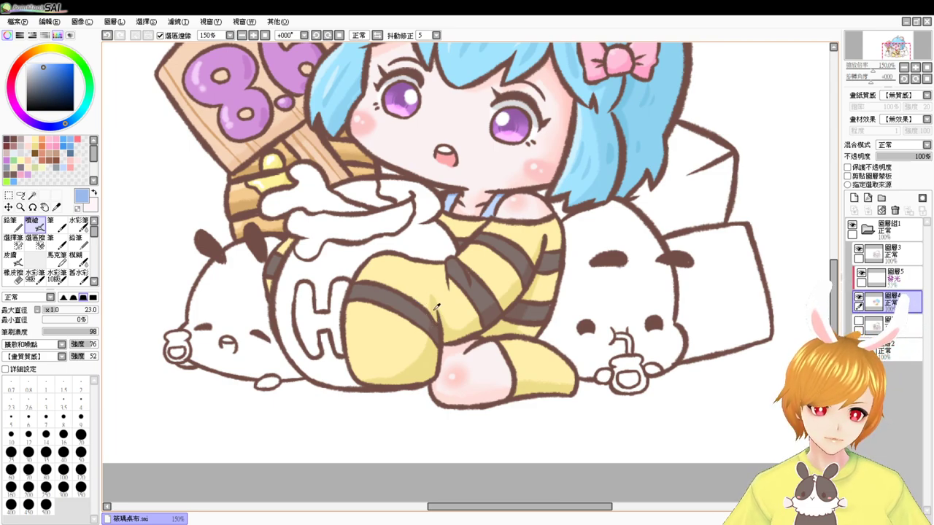
alt+click(433, 307)
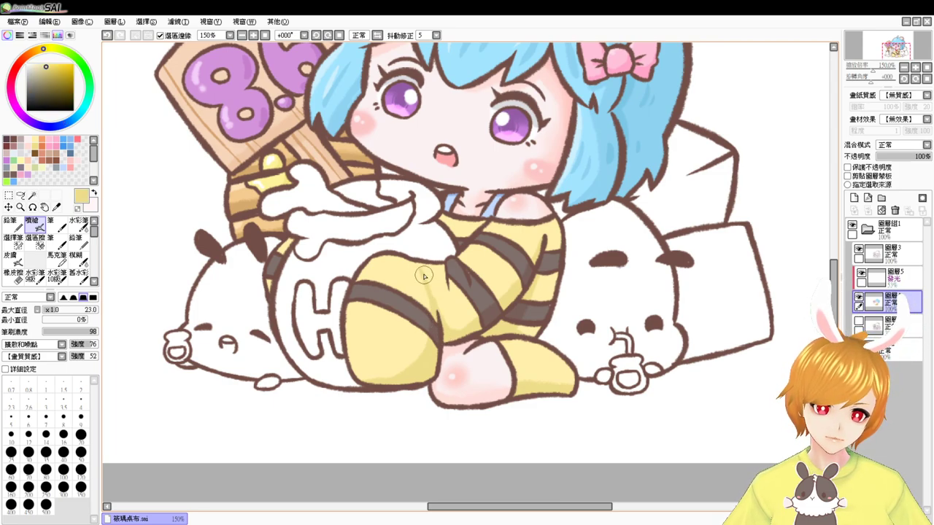
drag(424, 274, 461, 323)
key(ctrl+z)
key(ctrl+z)
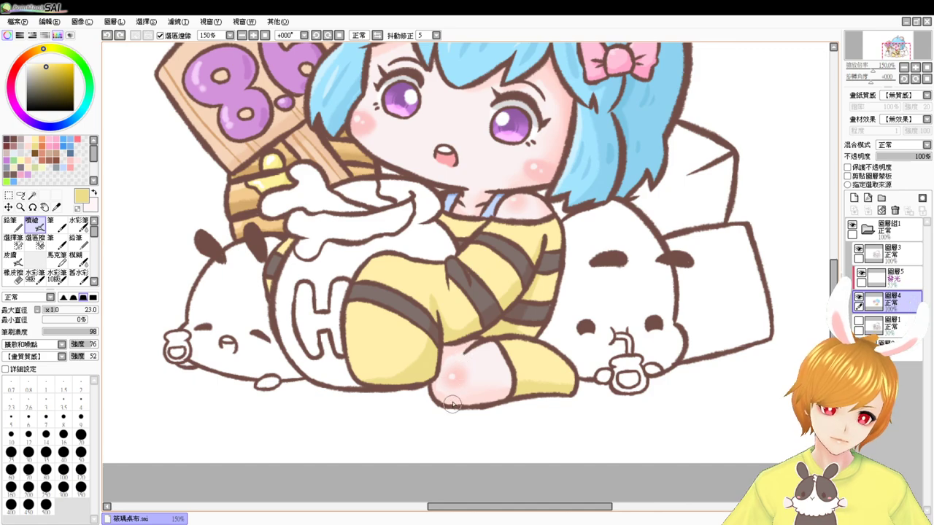
drag(444, 321, 474, 325)
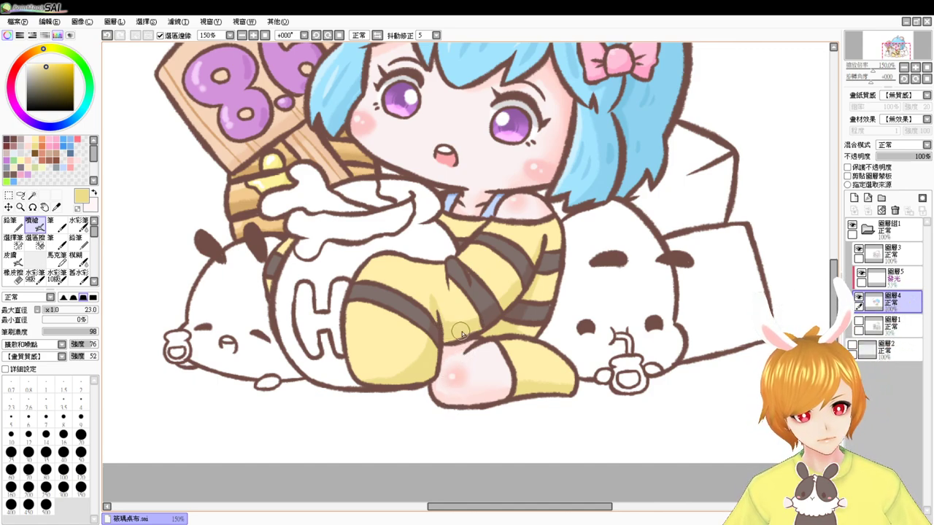
alt+click(471, 304)
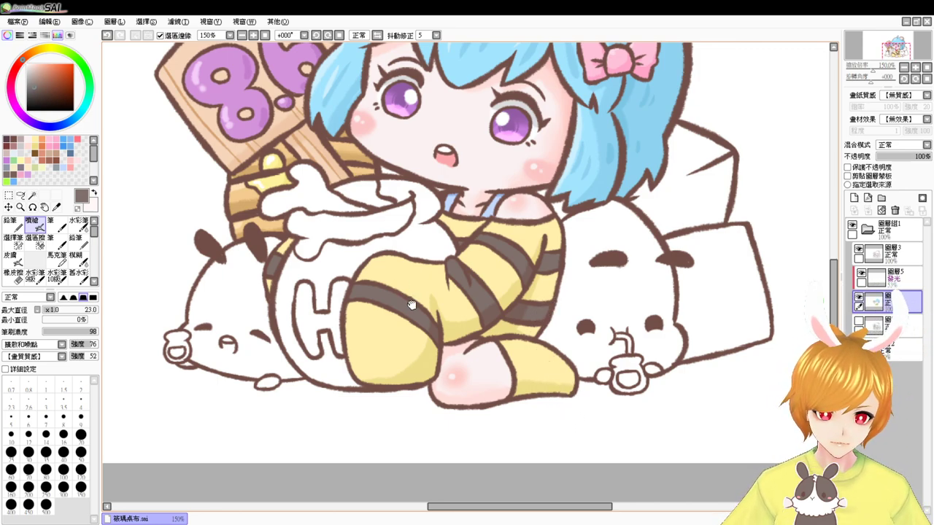
- Select the body and foot of the grub beside the honey pot with the magic wand
drag(413, 306, 512, 325)
click(32, 195)
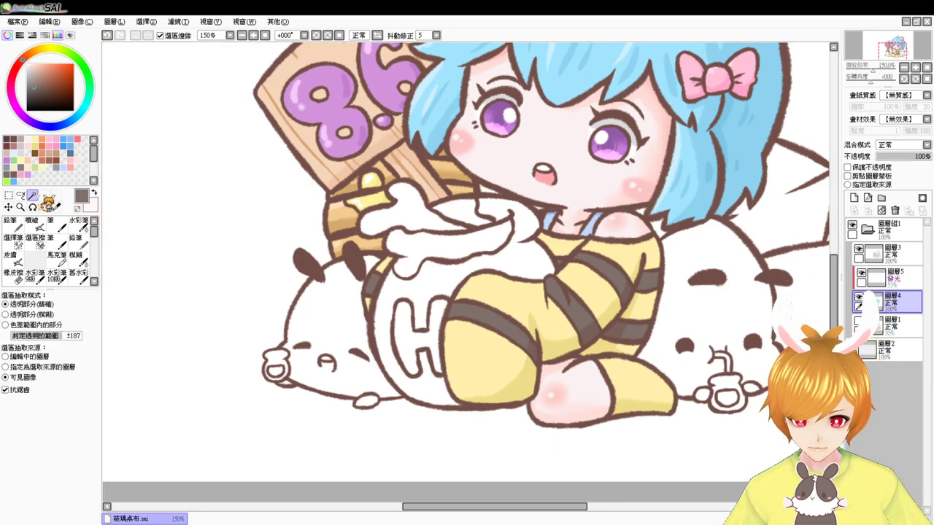
click(330, 321)
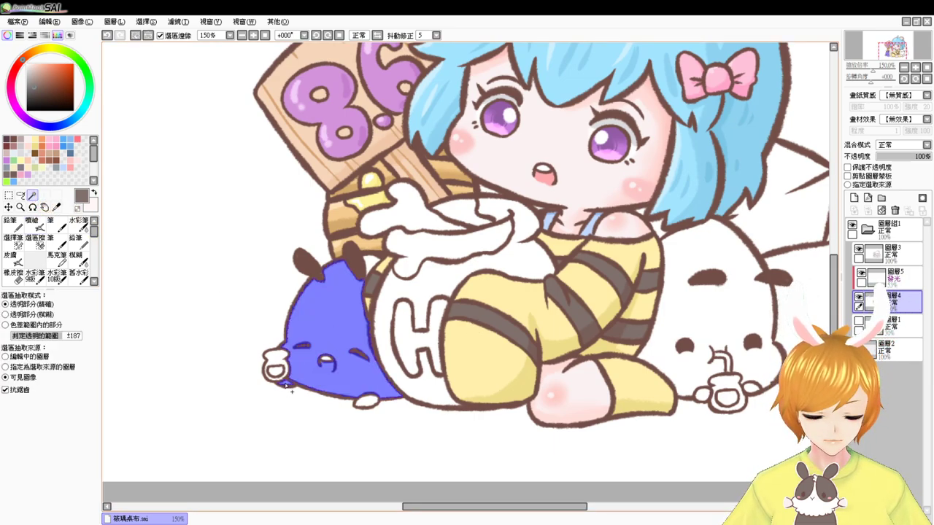
click(370, 404)
drag(581, 356, 383, 344)
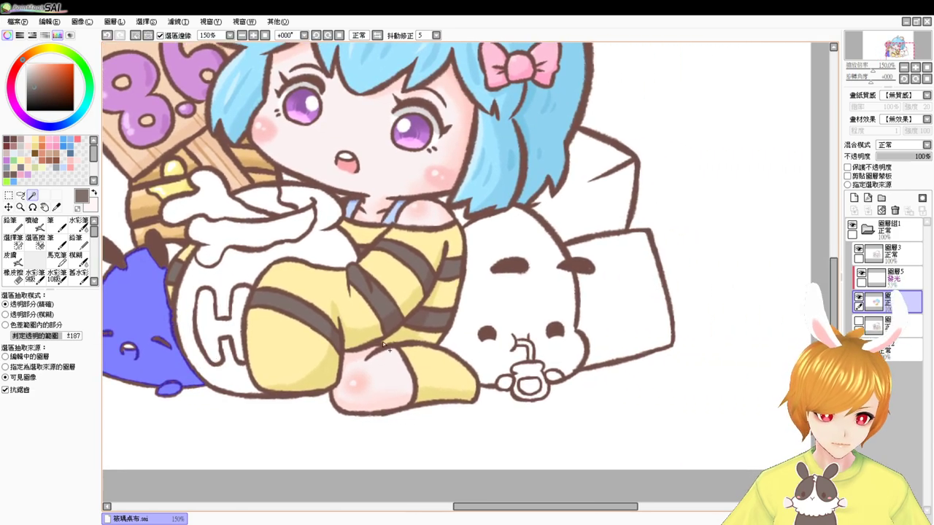
- Select the bodies of both small round creatures beside the girl and fill them with yellow
click(174, 249)
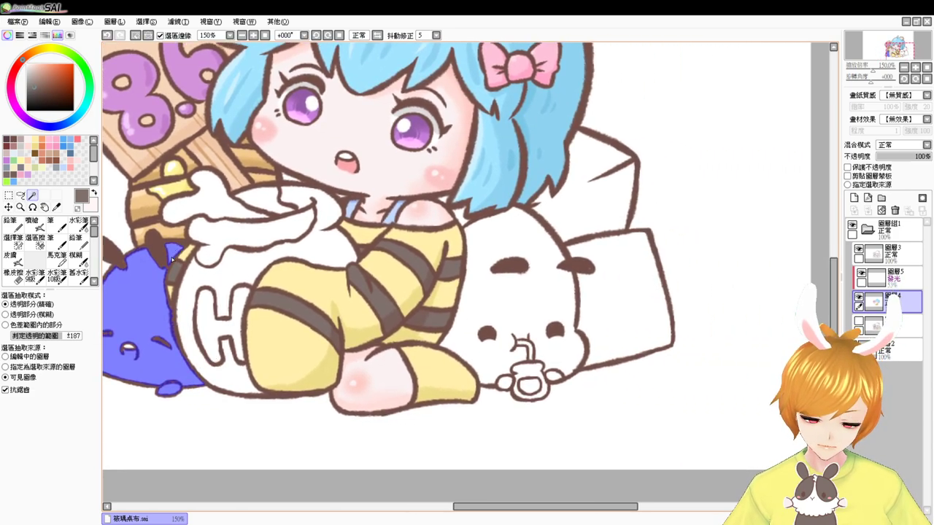
click(537, 327)
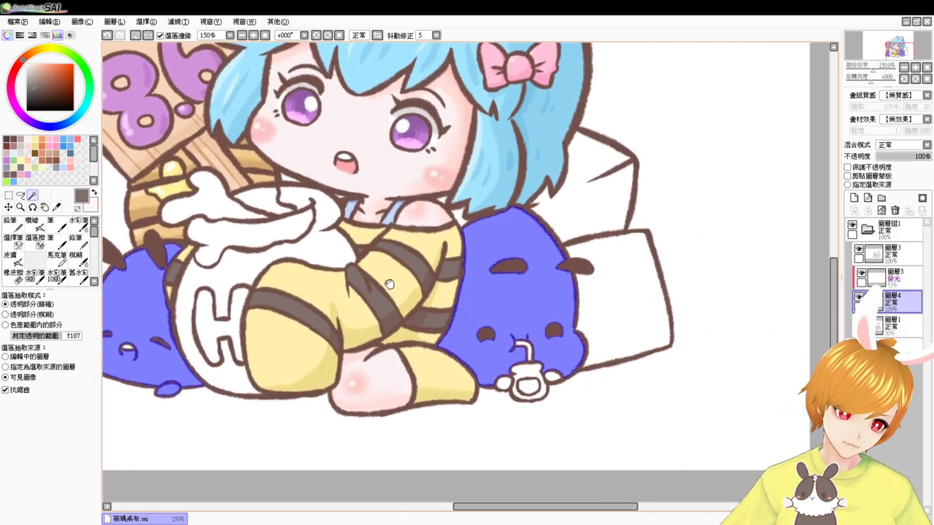
drag(388, 285, 433, 304)
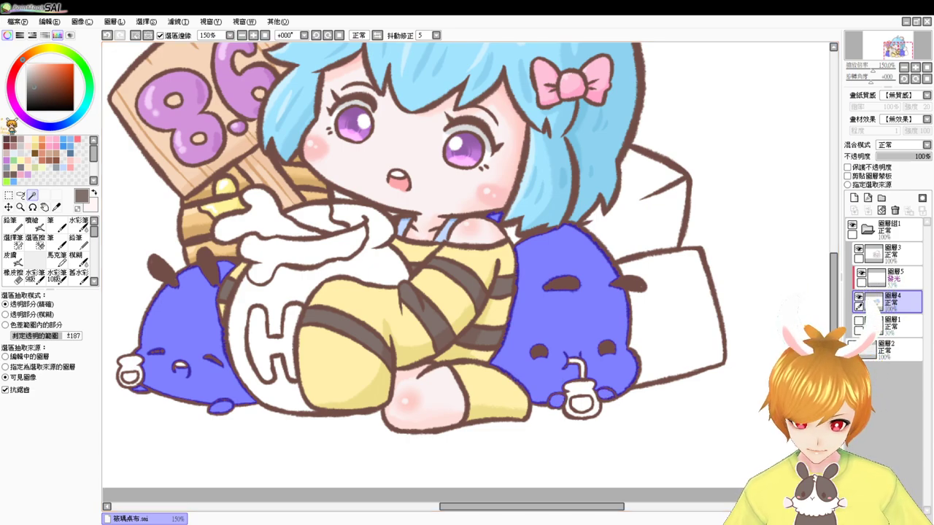
click(34, 140)
key(ctrl+f)
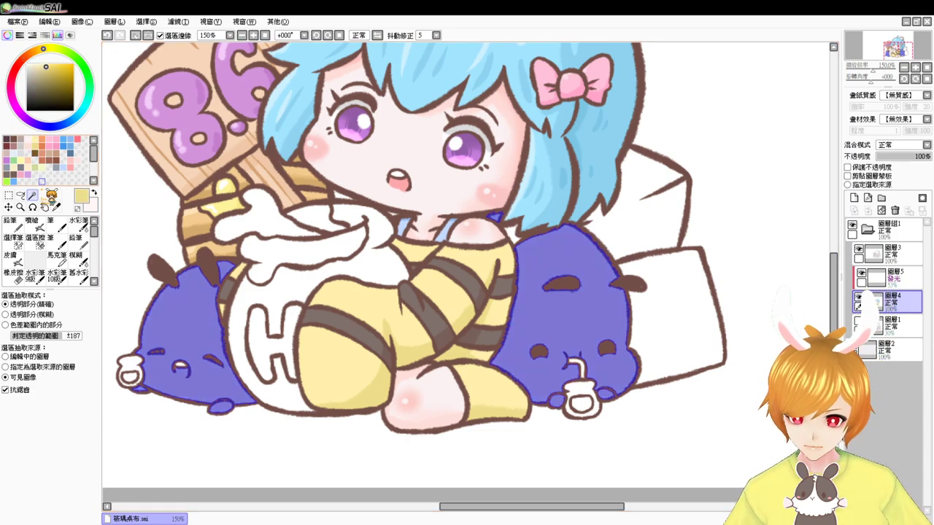
- Shift the colour to a lighter, warmer yellow and refill the selected creature bodies with it
click(32, 221)
mouse_move(585, 331)
mouse_down()
mouse_move(530, 324)
mouse_move(535, 332)
mouse_up()
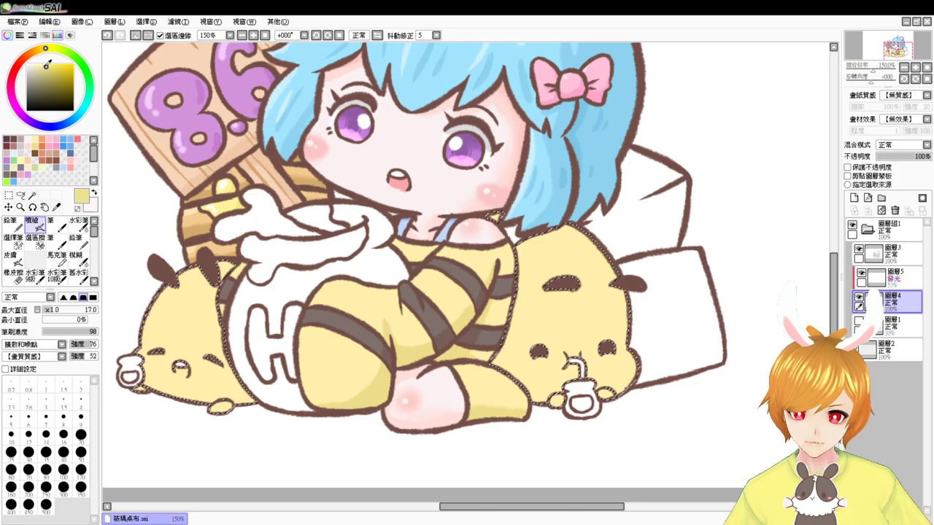
click(41, 64)
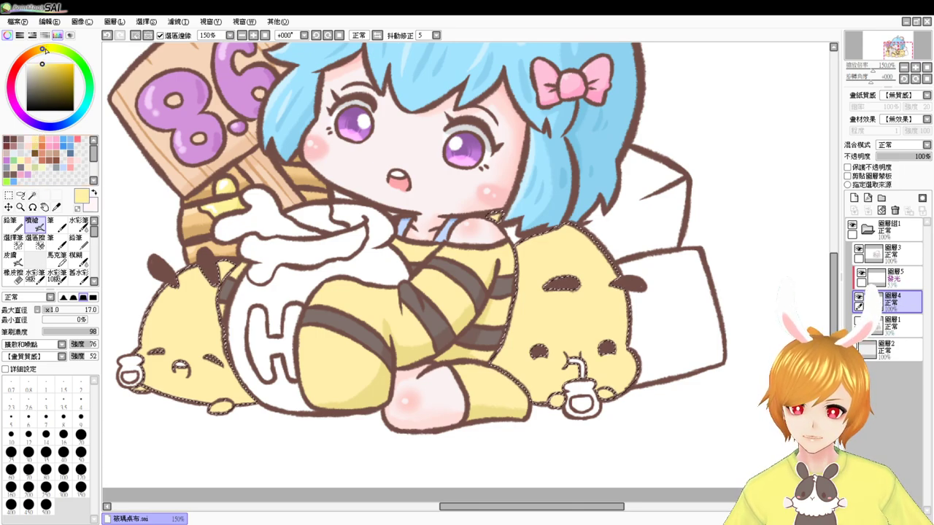
click(46, 48)
key(ctrl+f)
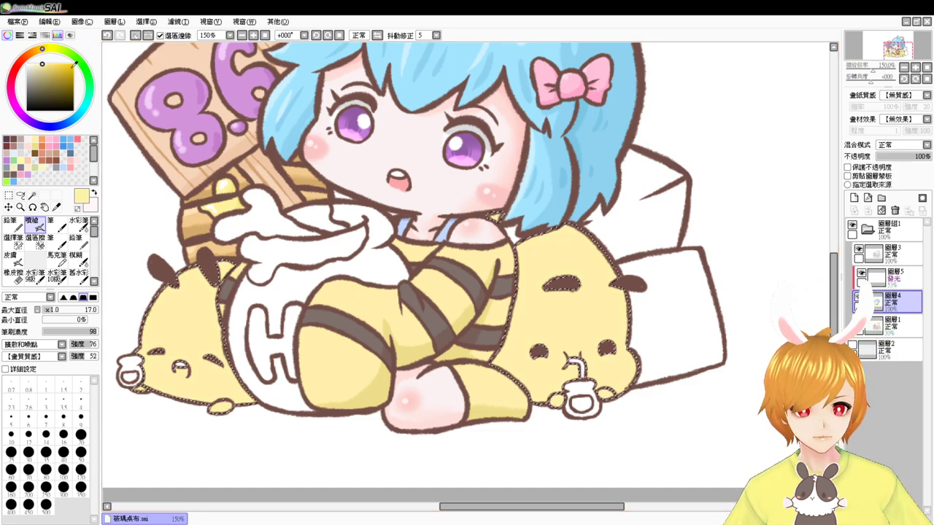
- Shade the edges of the left creature's body with a darker yellow, using the airbrush at size 14 to 16
click(35, 144)
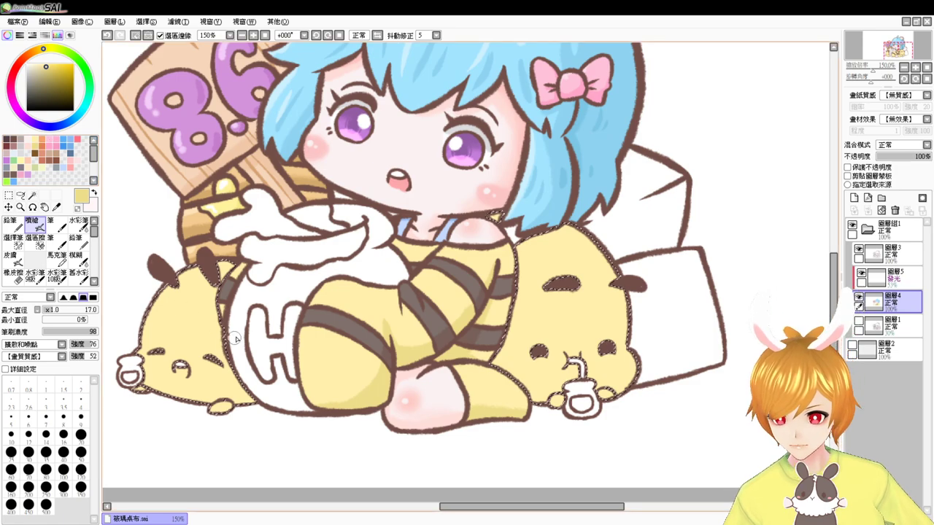
drag(236, 293, 233, 293)
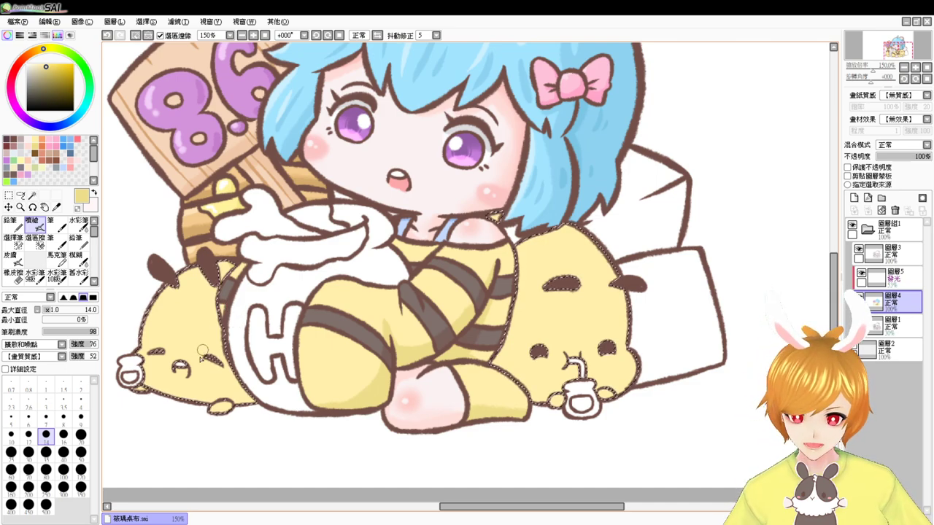
scroll(226, 397, up, 1)
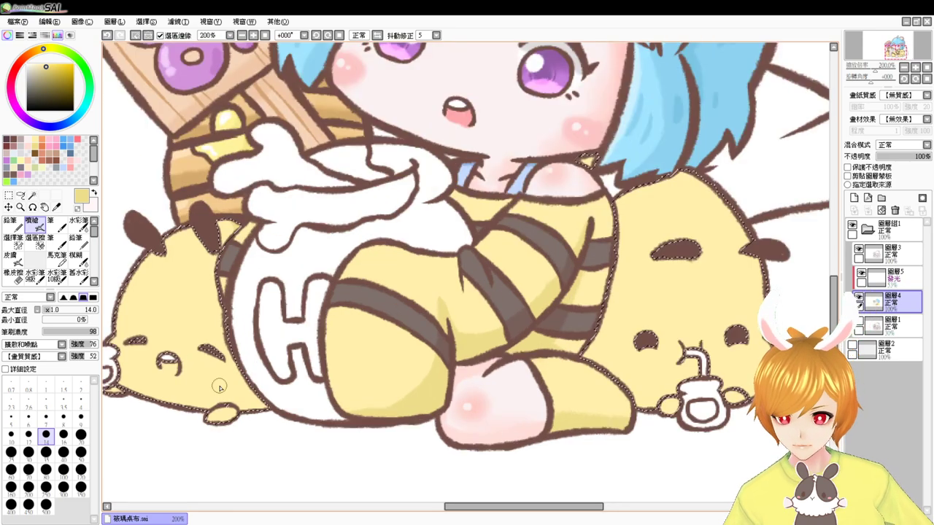
drag(391, 363, 402, 324)
key(])
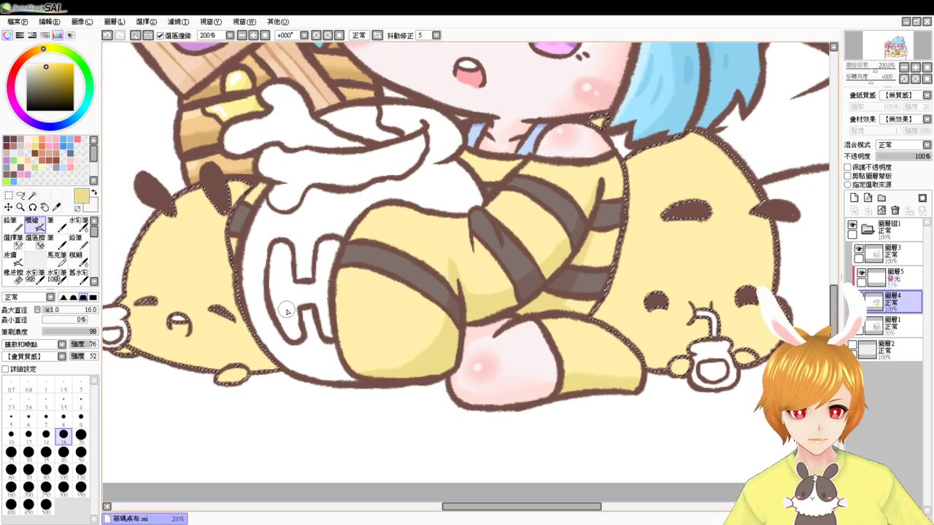
drag(263, 335, 345, 334)
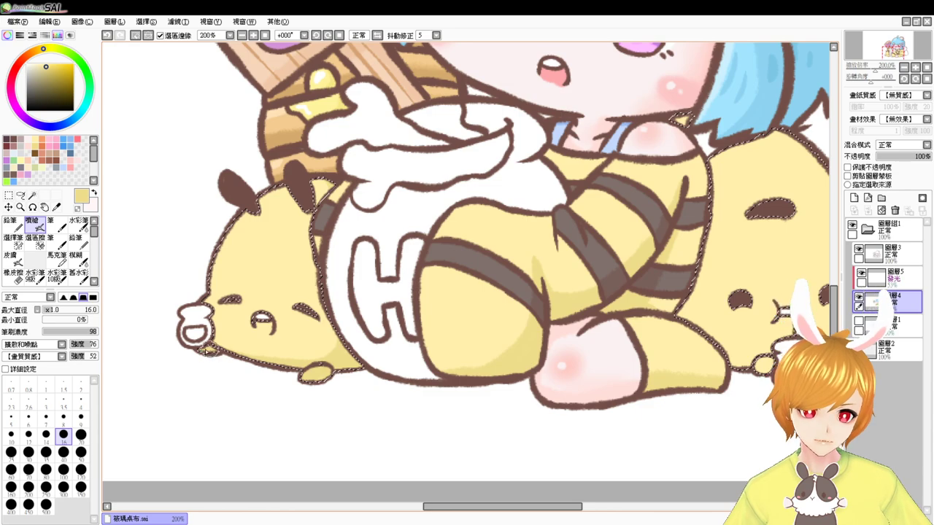
drag(590, 382, 521, 378)
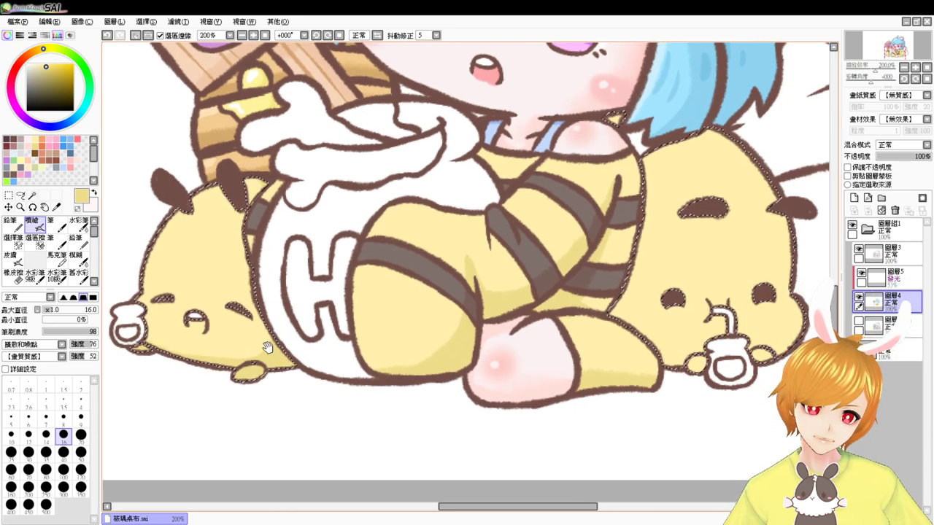
- Add darker yellow airbrush shading to the lower parts of the right creature
drag(696, 359, 546, 396)
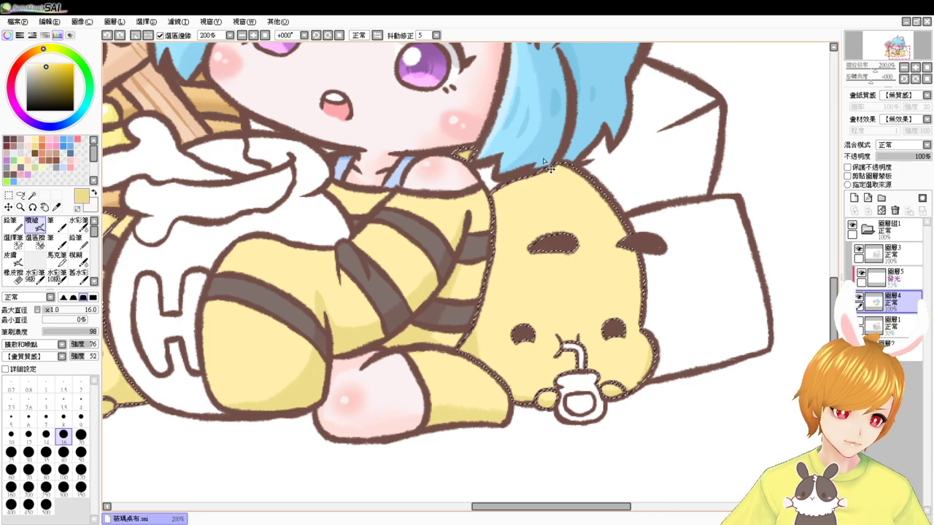
drag(569, 146, 724, 177)
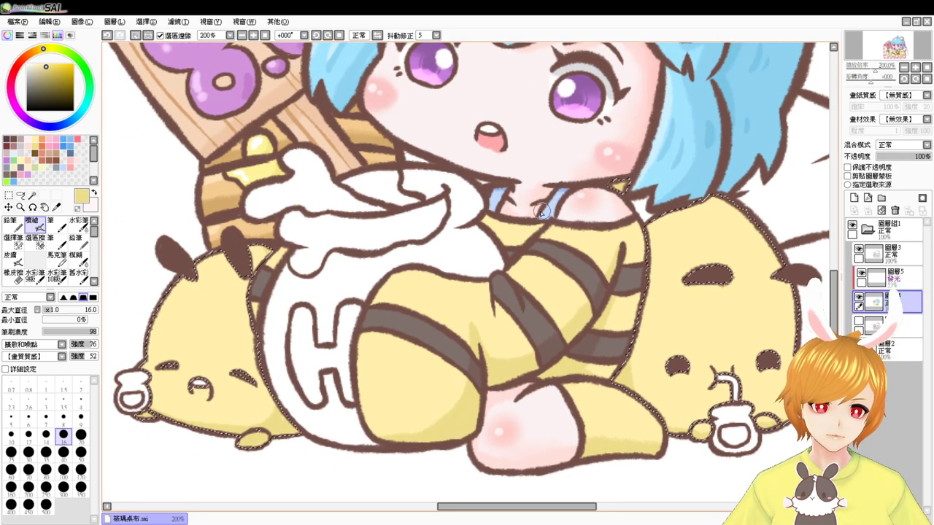
drag(548, 211, 467, 202)
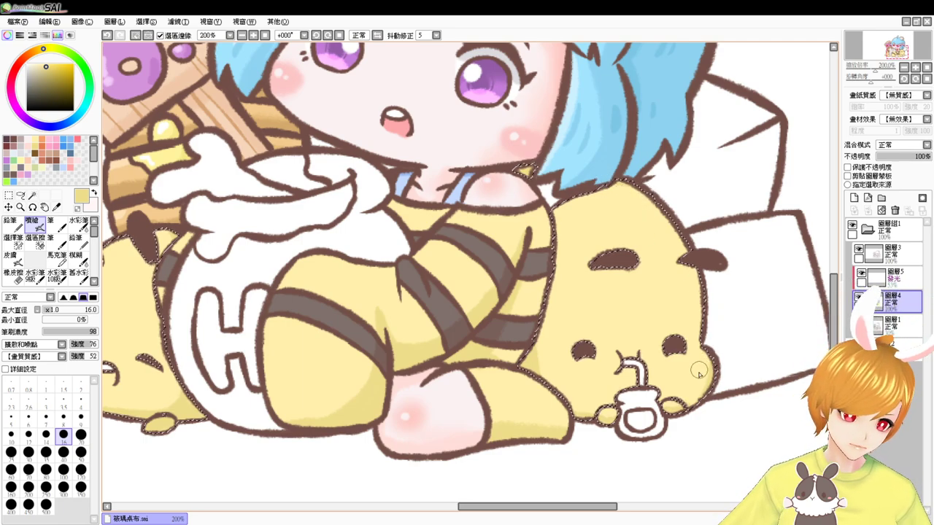
click(905, 255)
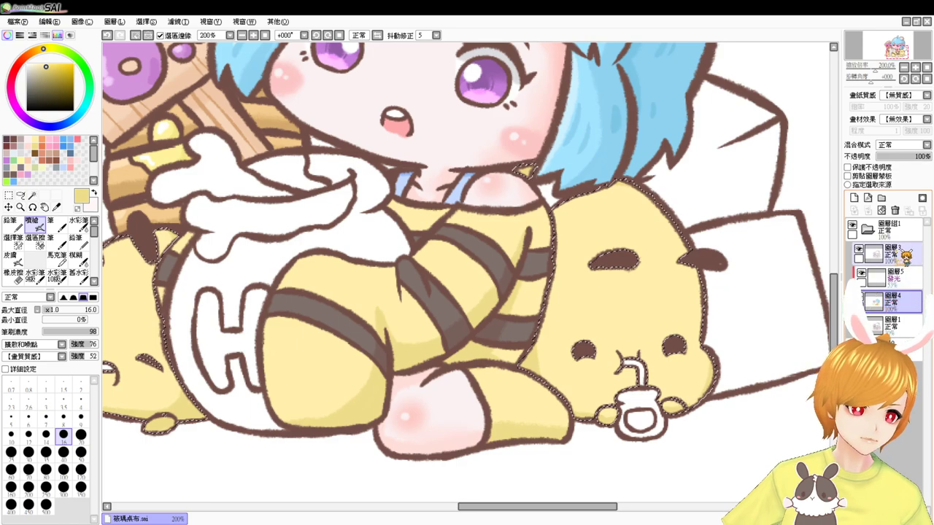
key(e)
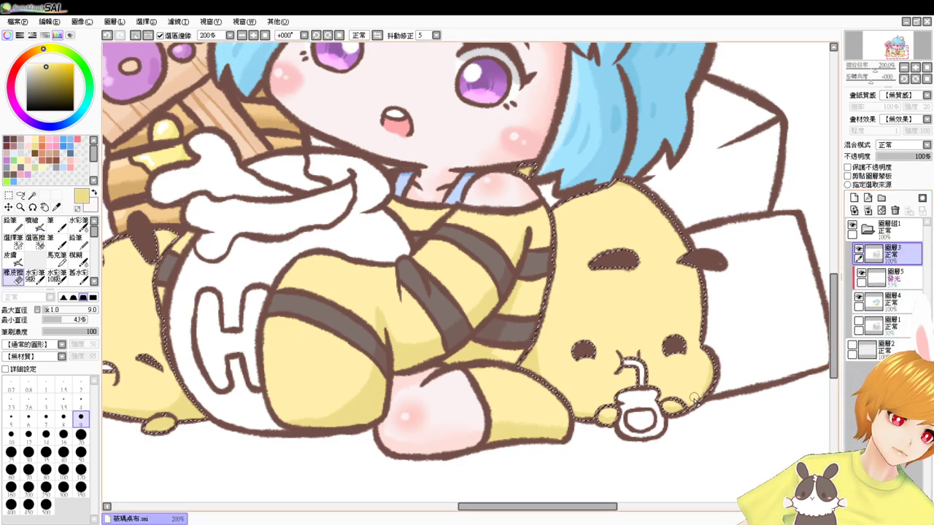
key(b)
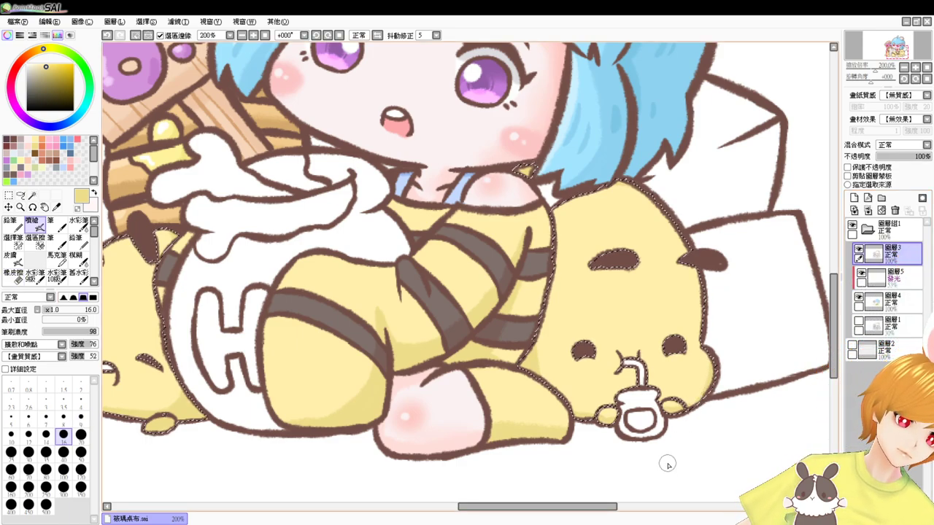
click(902, 308)
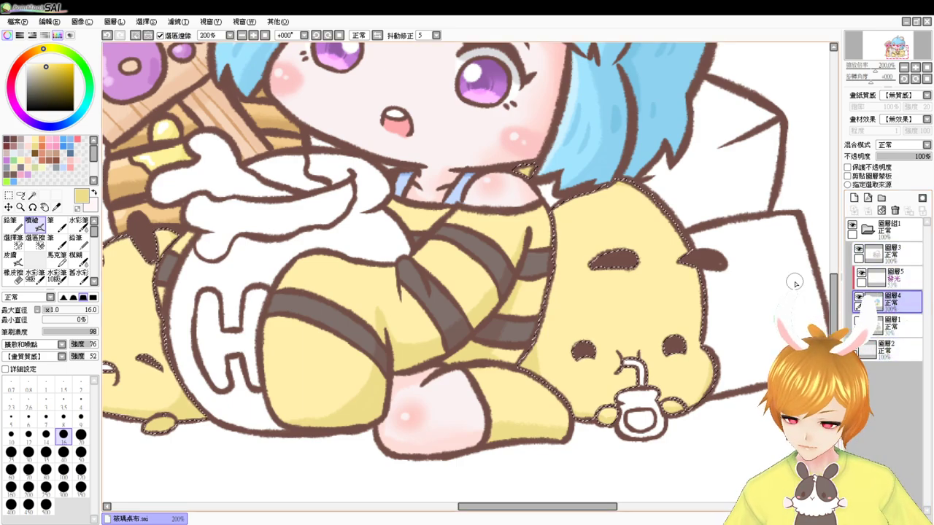
- Shade the right creature's left and lower-left edge, next to the girl's sleeve and leg, with darker yellow strokes on layer 圖層4
drag(615, 357, 497, 362)
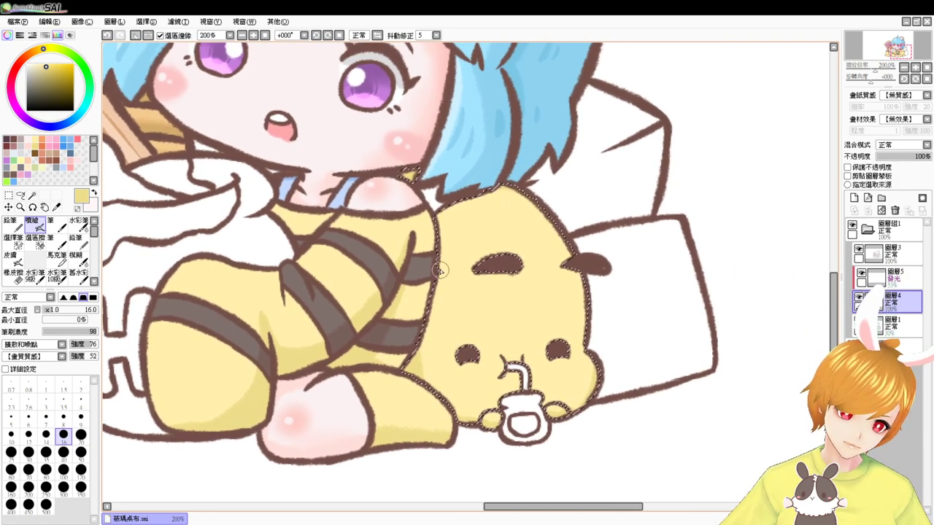
drag(439, 213, 415, 353)
drag(432, 284, 415, 352)
drag(437, 314, 424, 370)
mouse_move(420, 337)
mouse_down()
mouse_move(441, 395)
mouse_move(471, 427)
mouse_up()
mouse_move(442, 396)
mouse_down()
mouse_move(467, 419)
mouse_move(491, 422)
mouse_up()
- Sample the pink of the girl's tongue and paint the left creature's tongue with it
key(space)
drag(605, 321, 781, 282)
drag(698, 313, 745, 303)
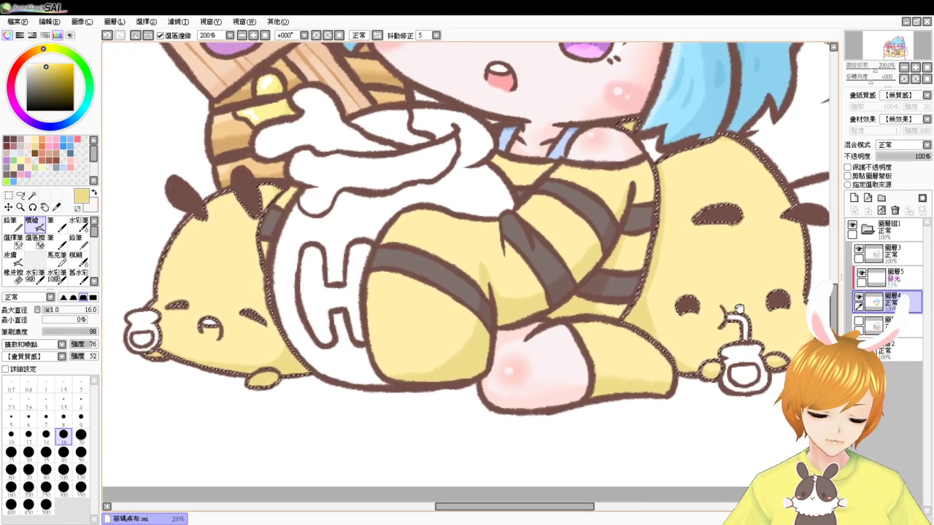
alt+click(502, 79)
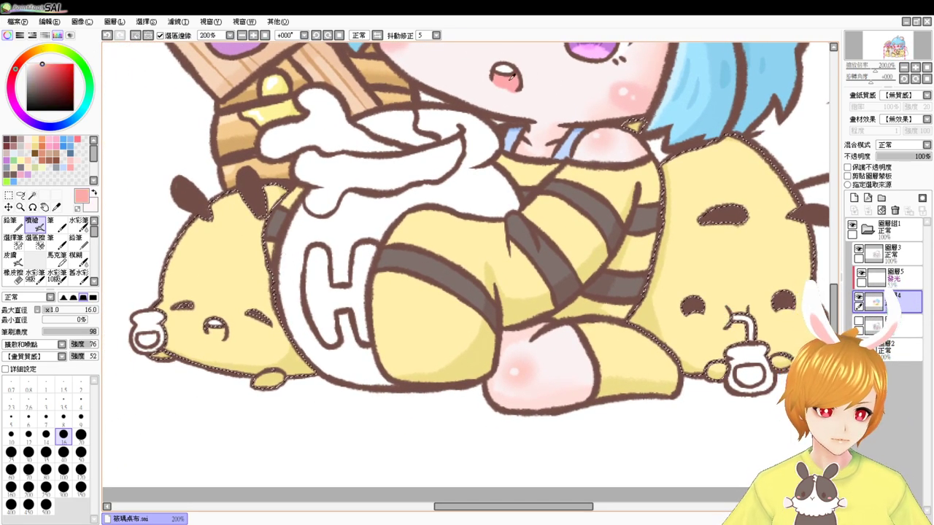
mouse_move(209, 328)
mouse_down()
mouse_move(222, 334)
mouse_move(210, 328)
mouse_up()
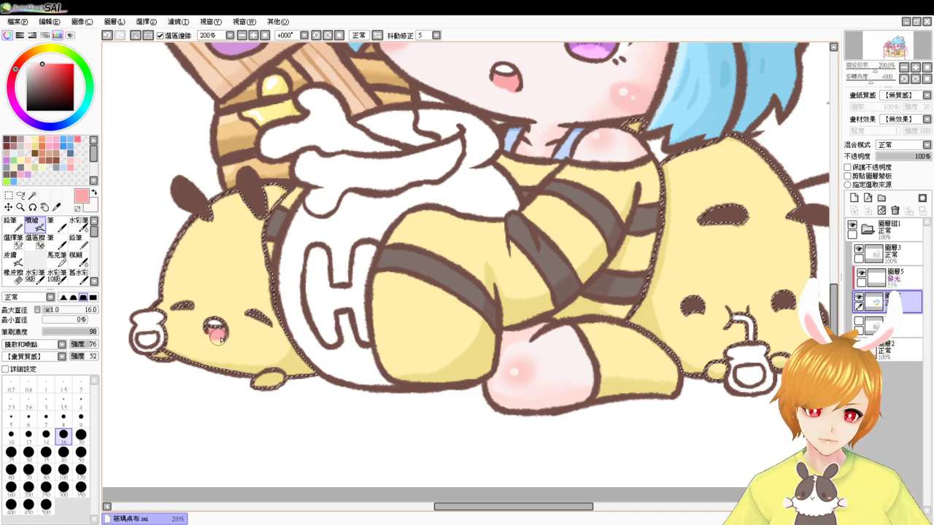
- Paint light pink blush spots on both cheeks of the left and right creatures
click(72, 167)
click(71, 167)
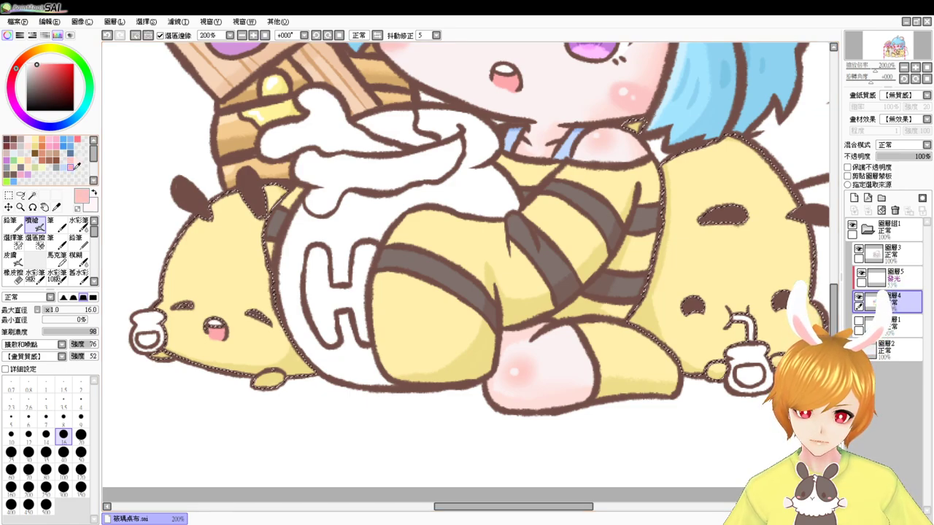
drag(167, 326, 172, 331)
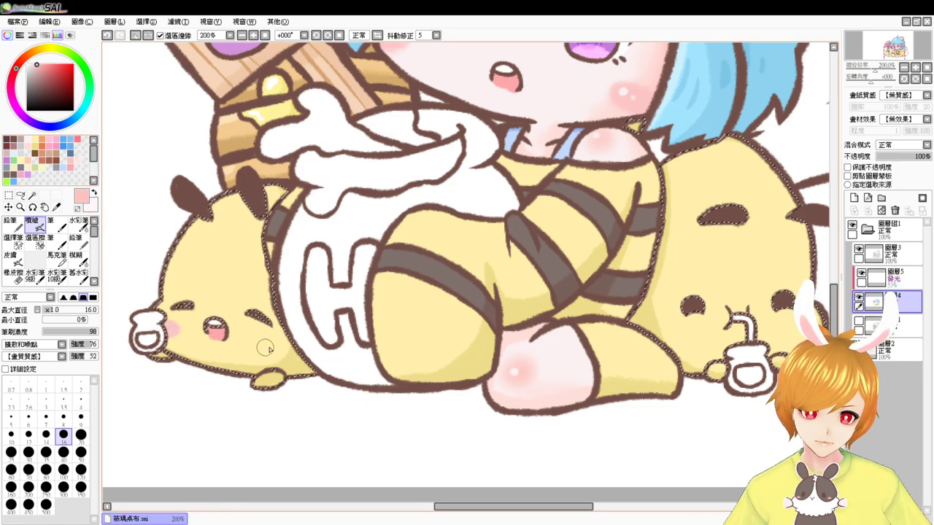
drag(269, 345, 280, 352)
key(ctrl+z)
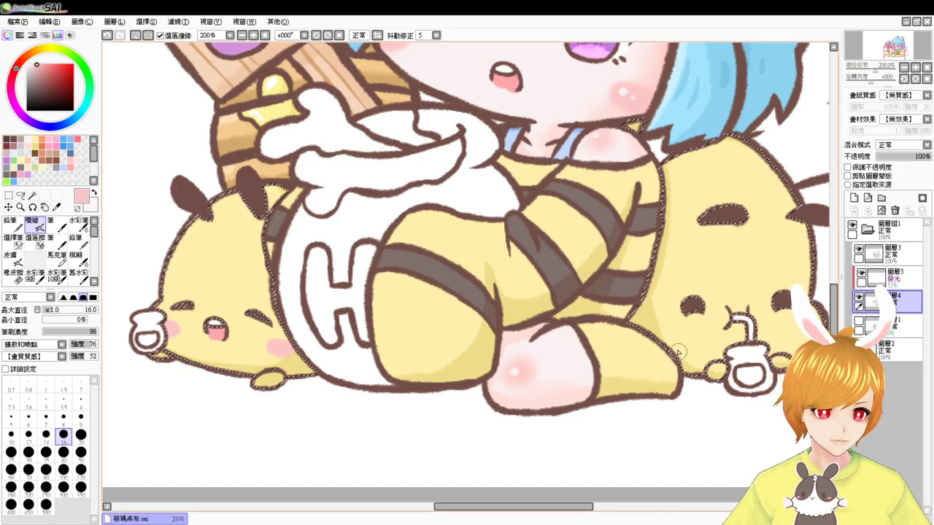
mouse_move(664, 330)
mouse_down()
mouse_move(652, 328)
mouse_move(671, 328)
mouse_up()
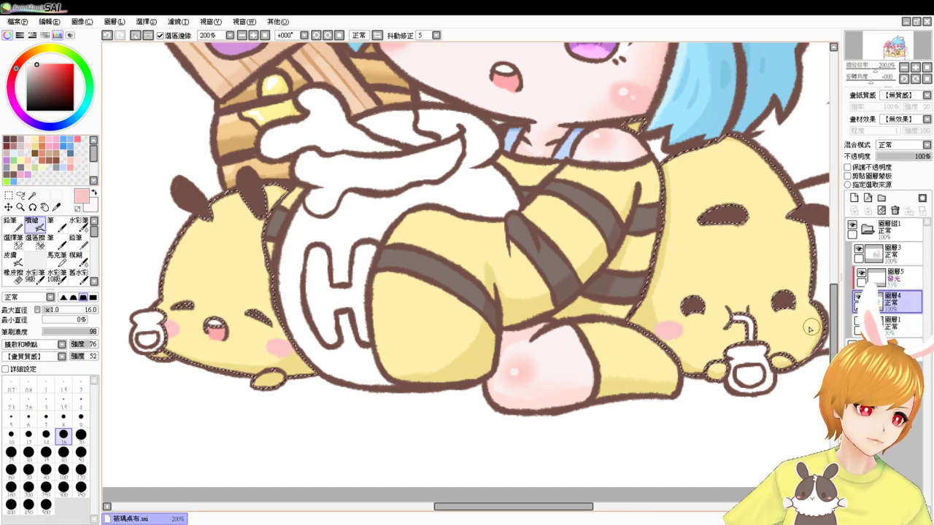
drag(810, 329, 812, 325)
- Outline the right creature's two blush spots in darker pink with a size 8 airbrush and add short hatch lines inside
scroll(802, 350, up, 1)
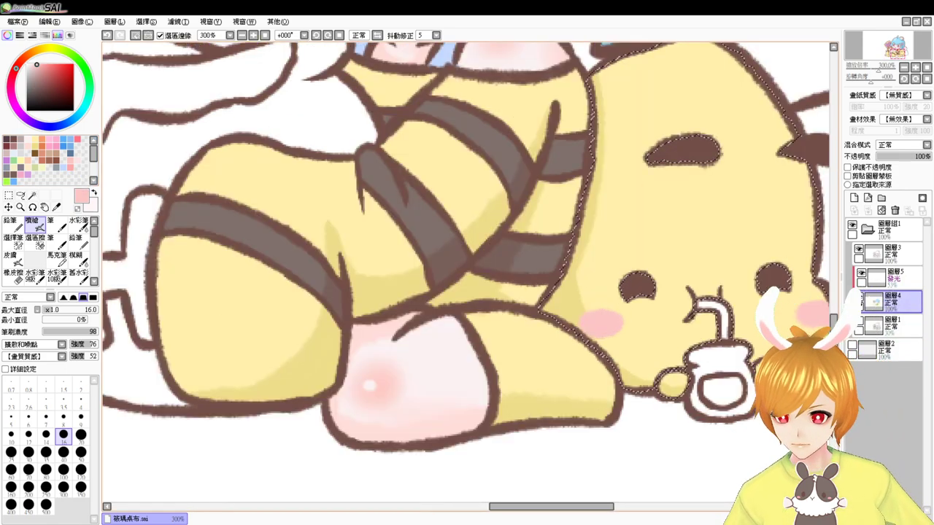
drag(566, 350, 534, 358)
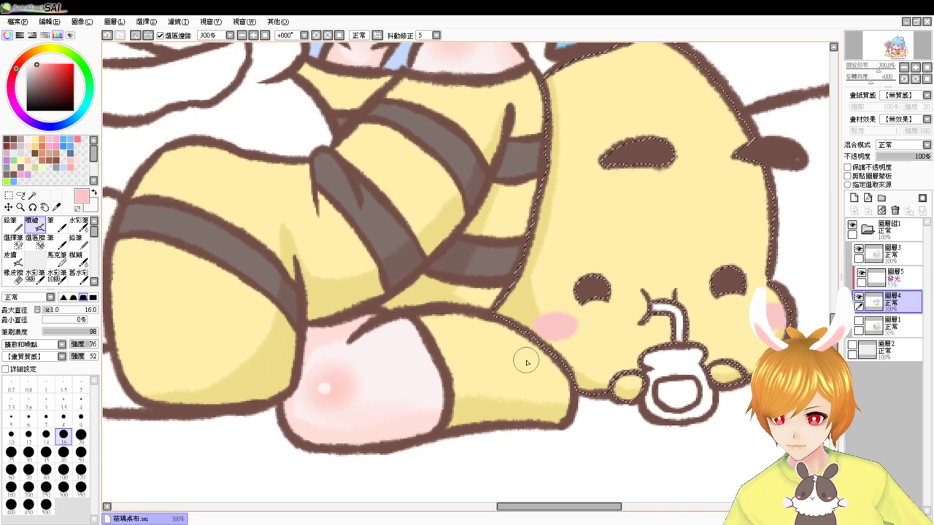
mouse_move(572, 284)
mouse_down()
mouse_move(507, 305)
mouse_move(477, 304)
mouse_up()
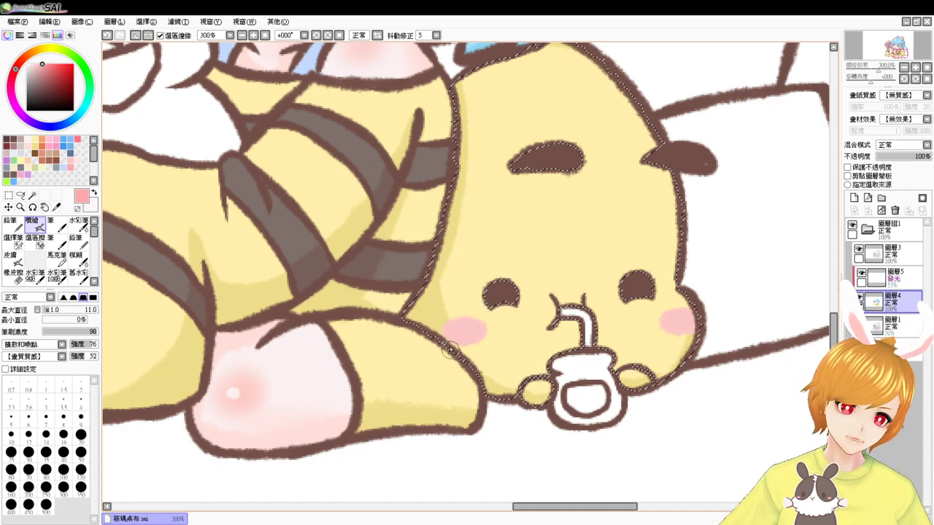
drag(450, 340, 486, 328)
key(ctrl+z)
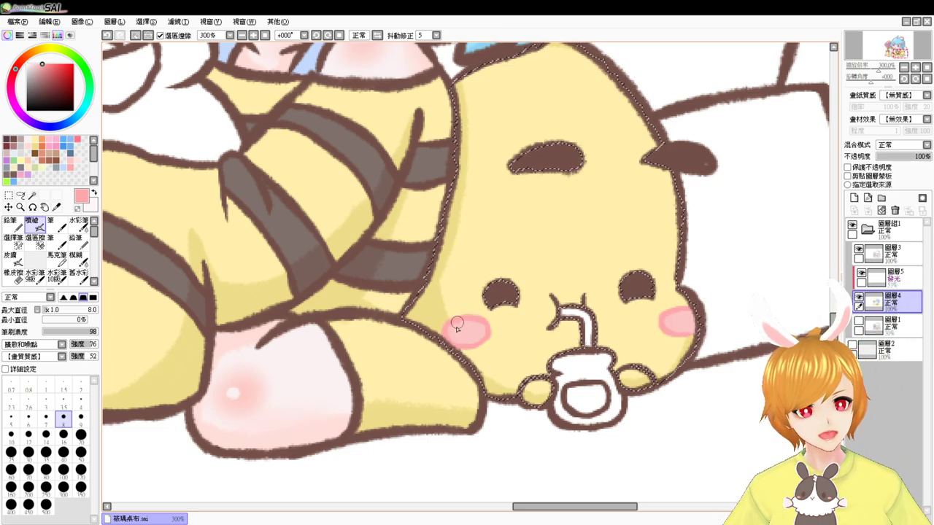
mouse_move(467, 326)
mouse_down()
mouse_move(463, 340)
mouse_move(475, 338)
mouse_up()
drag(669, 315, 666, 326)
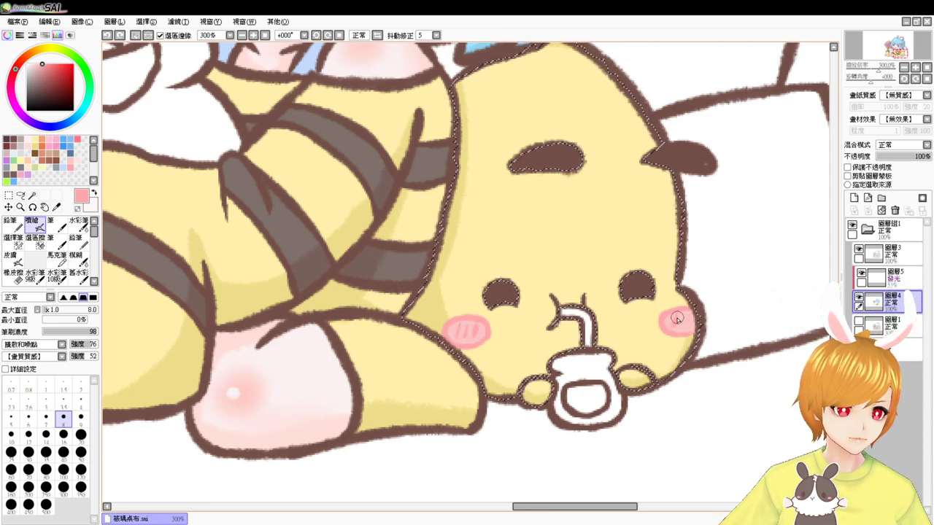
mouse_move(677, 315)
mouse_down()
mouse_move(674, 328)
mouse_move(683, 327)
mouse_up()
- Outline the left creature's two blush spots in darker pink, add short hatch lines inside them, and clear the selection
drag(604, 372, 758, 367)
drag(464, 377, 688, 376)
drag(346, 368, 531, 367)
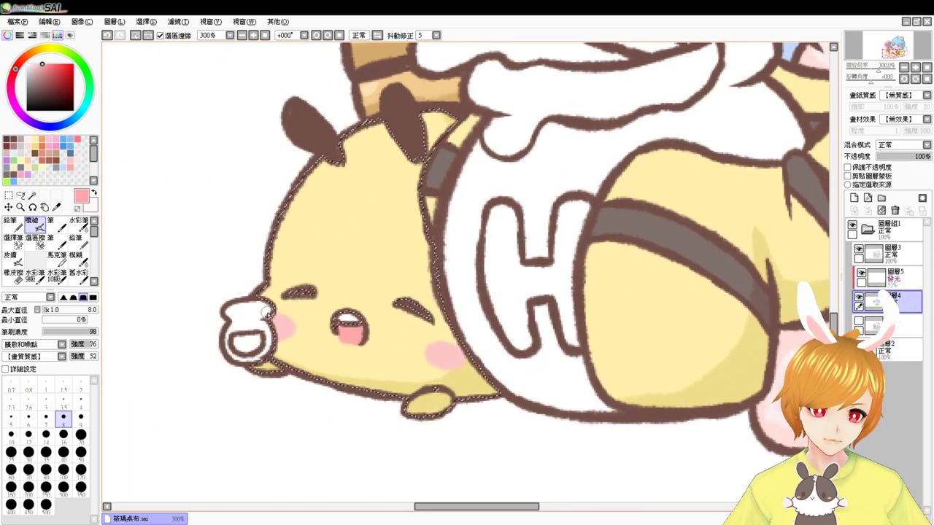
key(ctrl+z)
drag(277, 313, 269, 339)
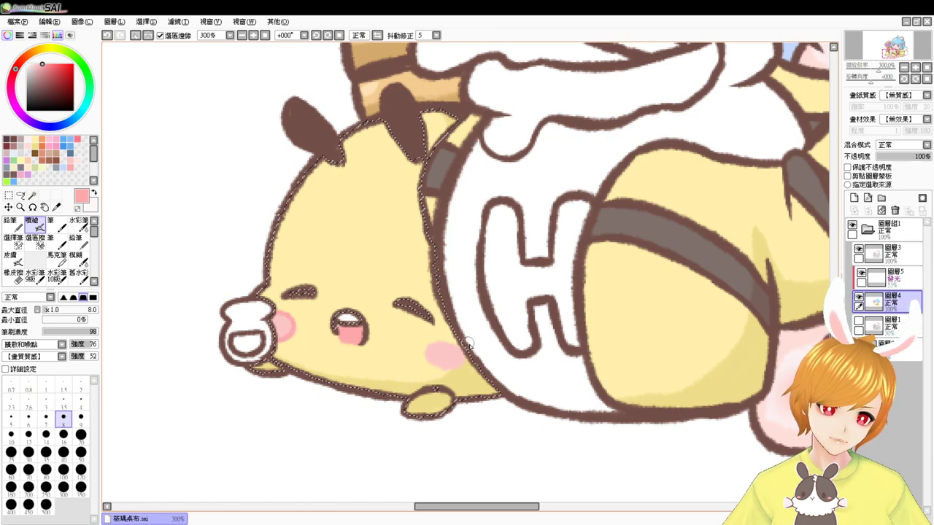
mouse_move(453, 348)
mouse_down()
mouse_move(461, 348)
mouse_move(431, 362)
mouse_move(459, 362)
mouse_move(434, 365)
mouse_move(457, 363)
mouse_move(441, 349)
mouse_move(446, 366)
mouse_up()
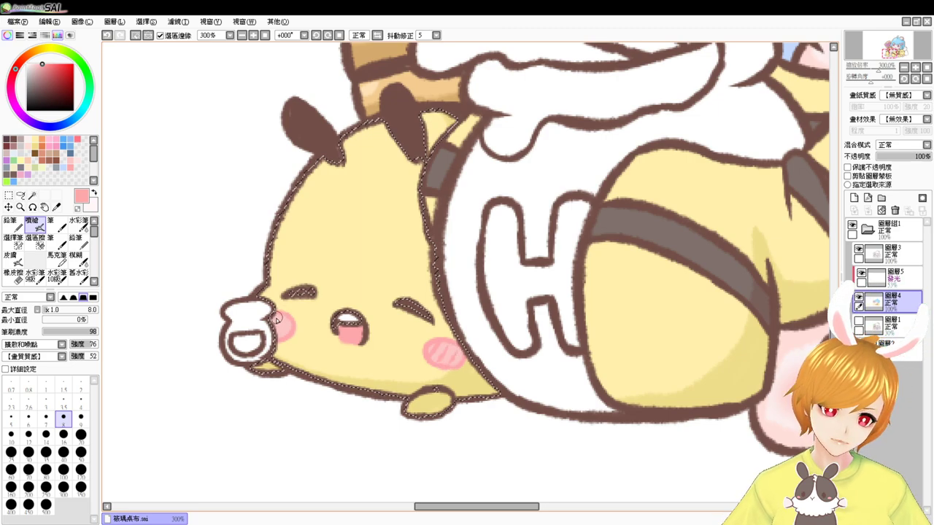
click(266, 35)
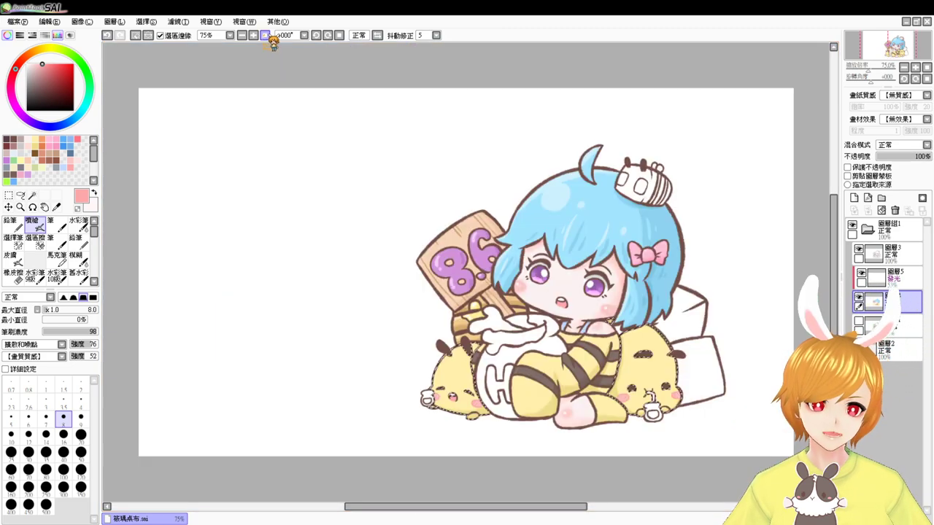
key(ctrl+d)
- Select the label areas inside both creatures' small jars, fill them with pale yellow on layer 圖層4, and deselect
scroll(268, 66, up, 2)
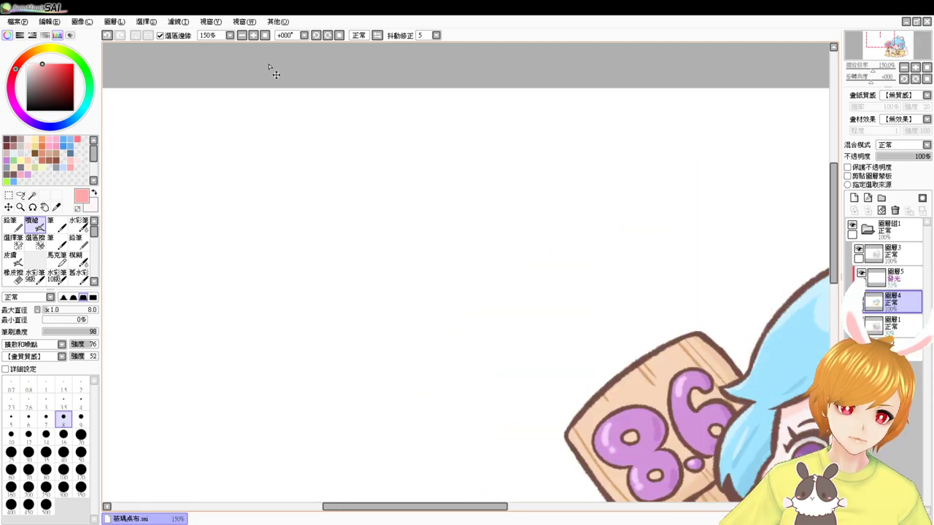
drag(594, 378, 281, 132)
drag(559, 356, 505, 270)
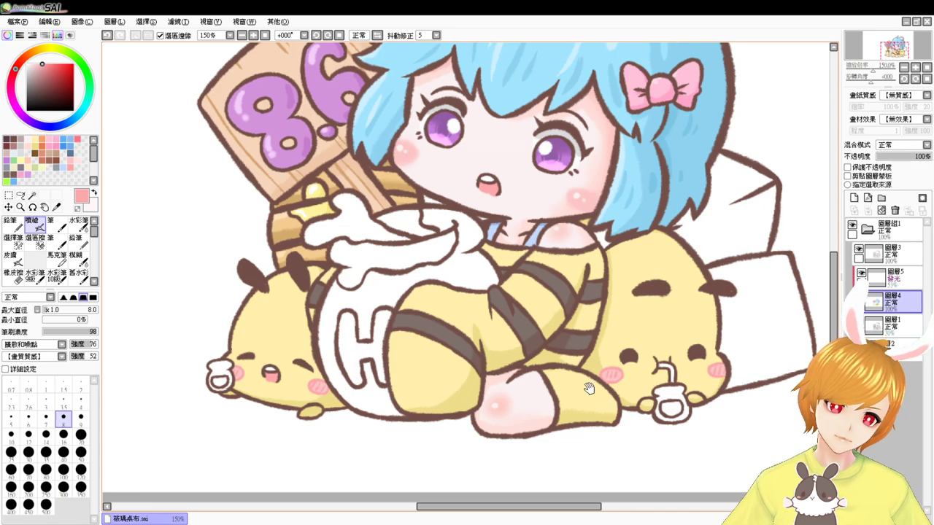
scroll(575, 323, down, 2)
click(32, 195)
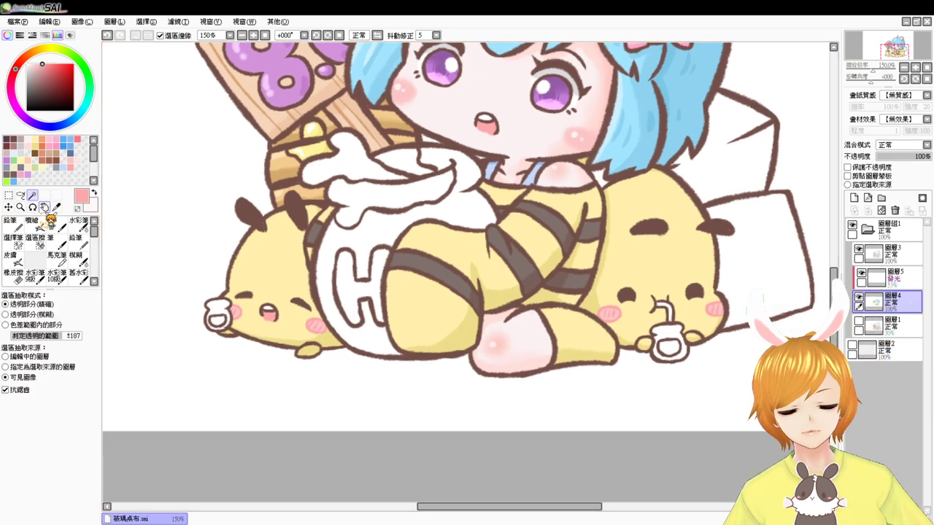
click(215, 322)
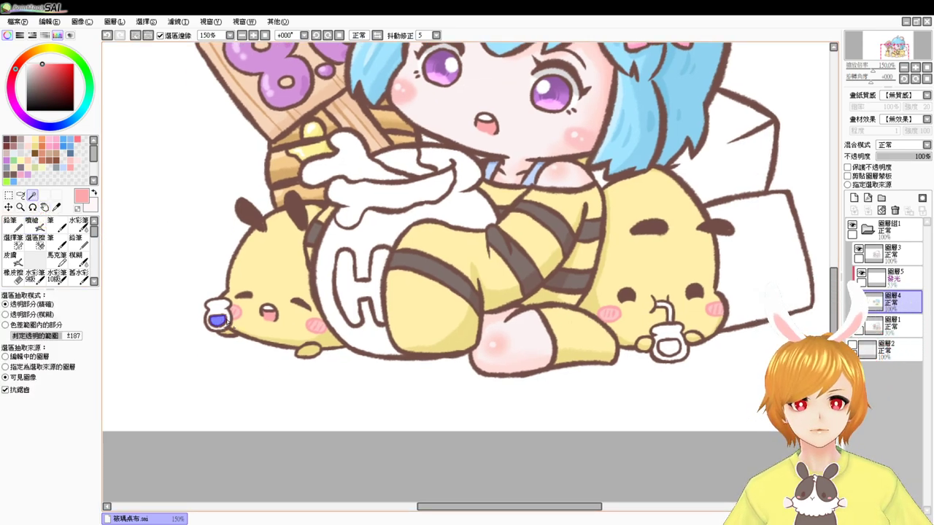
click(672, 350)
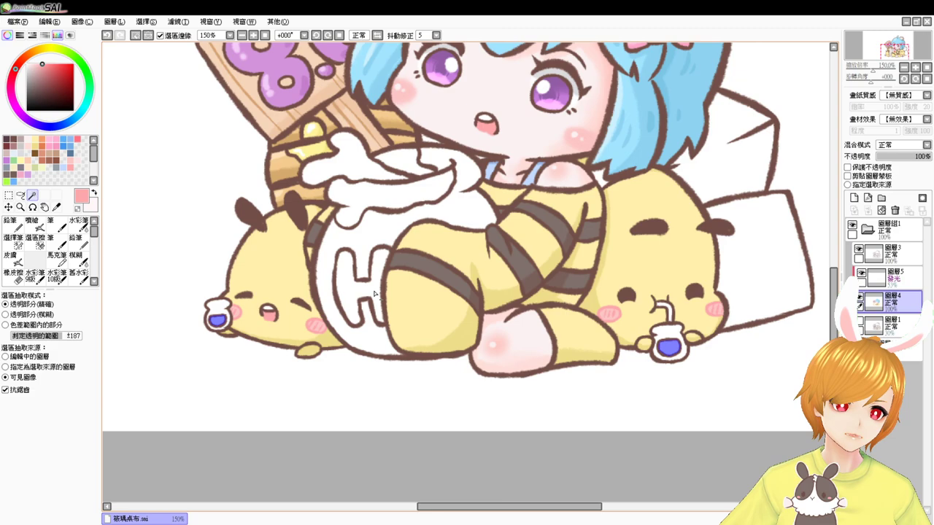
click(27, 158)
click(38, 226)
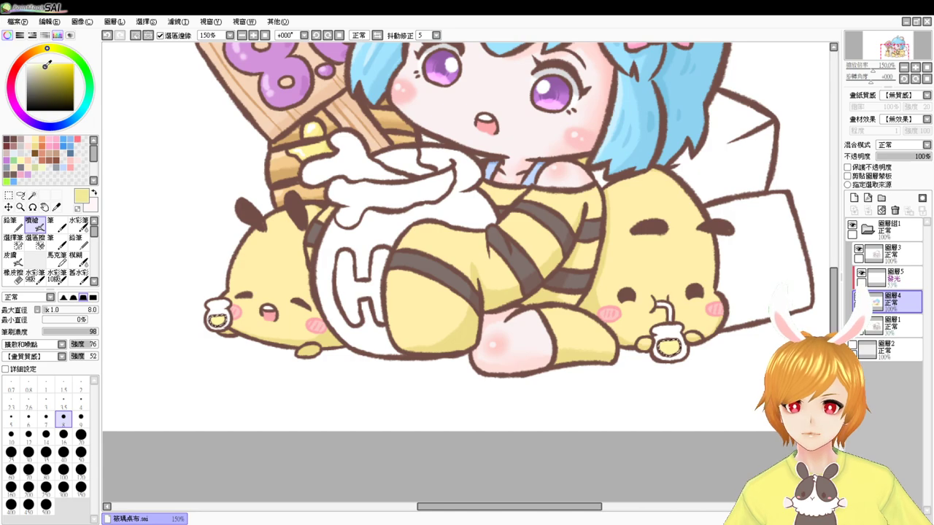
key(Page_Up)
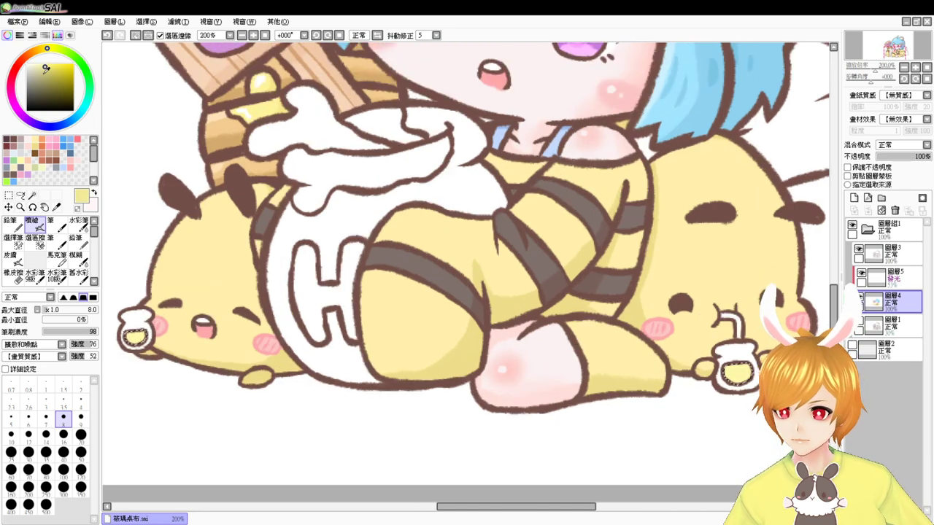
drag(491, 319, 512, 267)
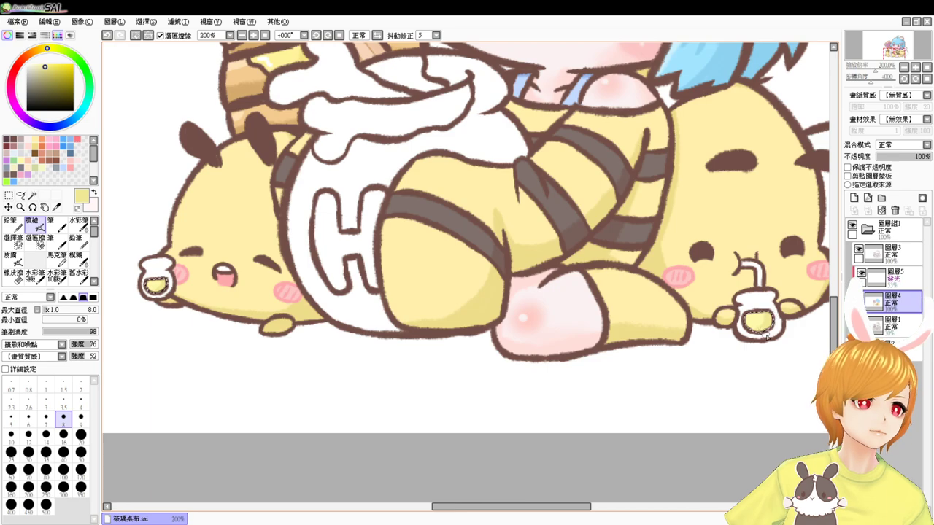
key(ctrl+d)
- Select the white glass bodies of both small jars and fill them with pale blue
drag(717, 373, 758, 379)
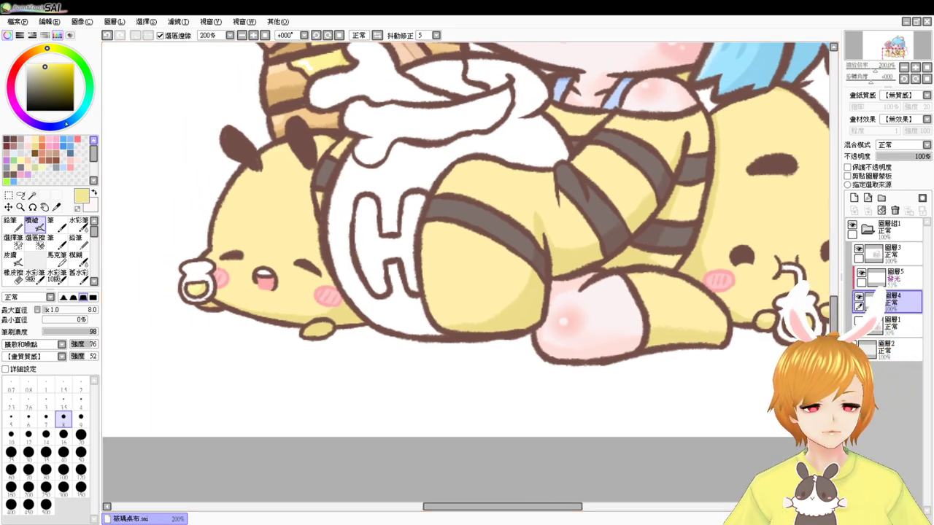
click(32, 195)
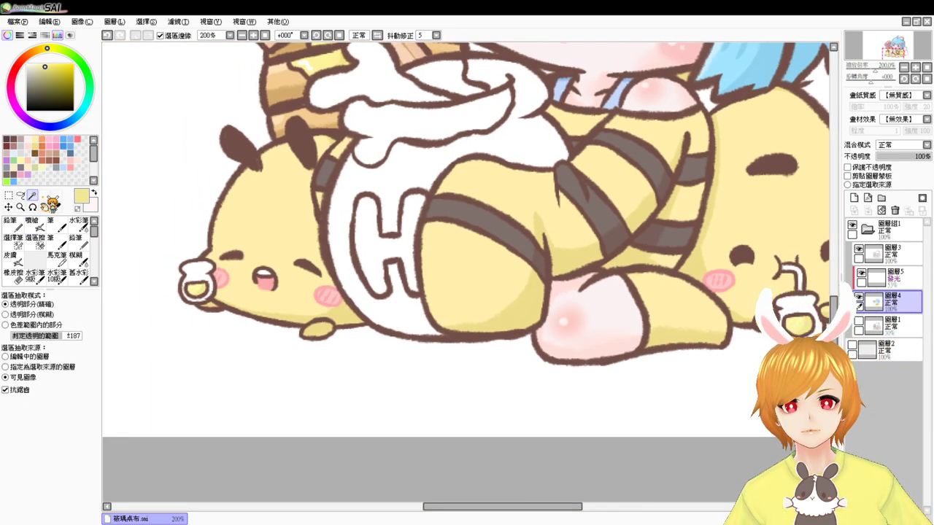
click(193, 274)
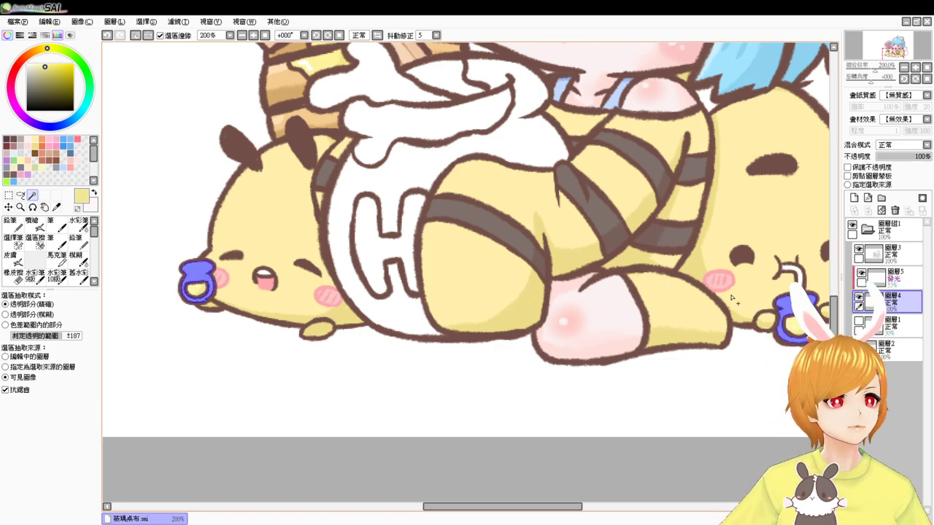
click(64, 166)
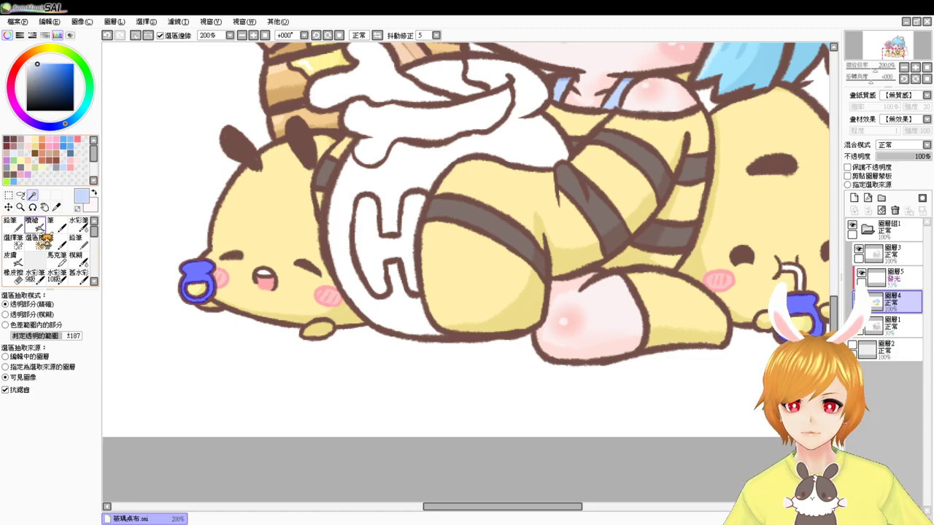
click(32, 222)
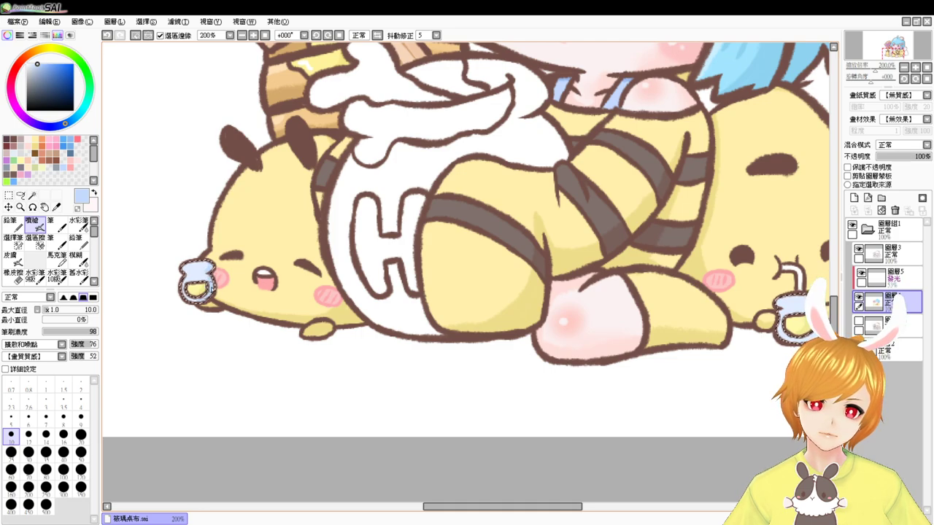
- Brush pale blue over the right creature's jar with a size 10 airbrush, sample a lighter blue from it, and deselect
drag(559, 361, 337, 310)
drag(575, 290, 565, 287)
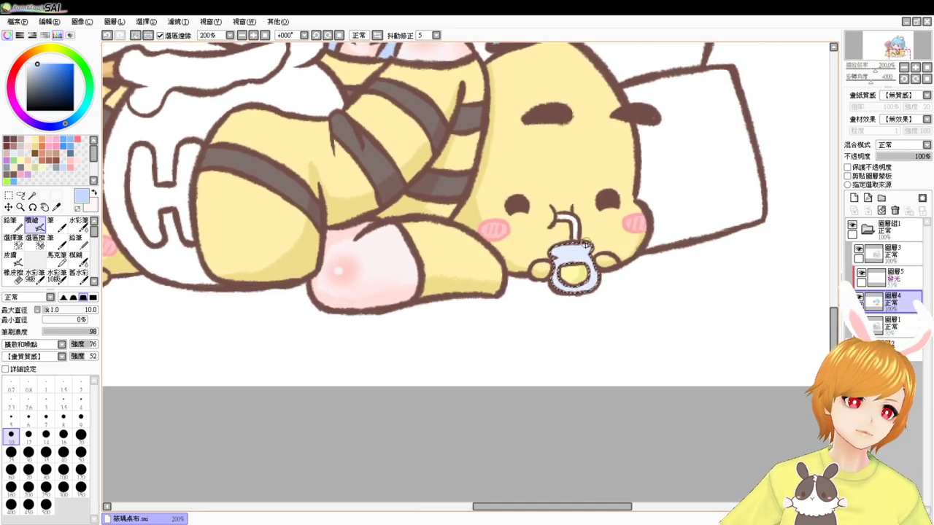
mouse_move(571, 243)
mouse_down()
mouse_move(593, 246)
mouse_move(593, 284)
mouse_move(568, 290)
mouse_up()
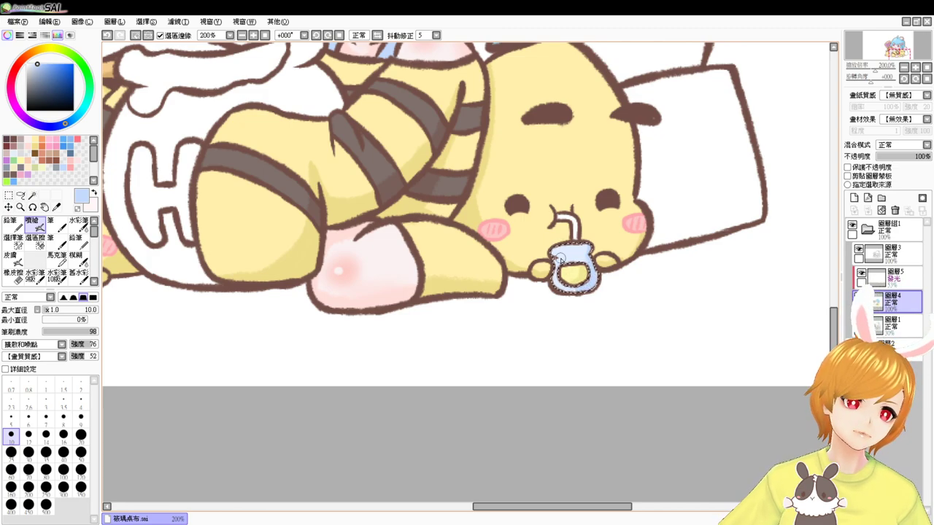
right_click(552, 253)
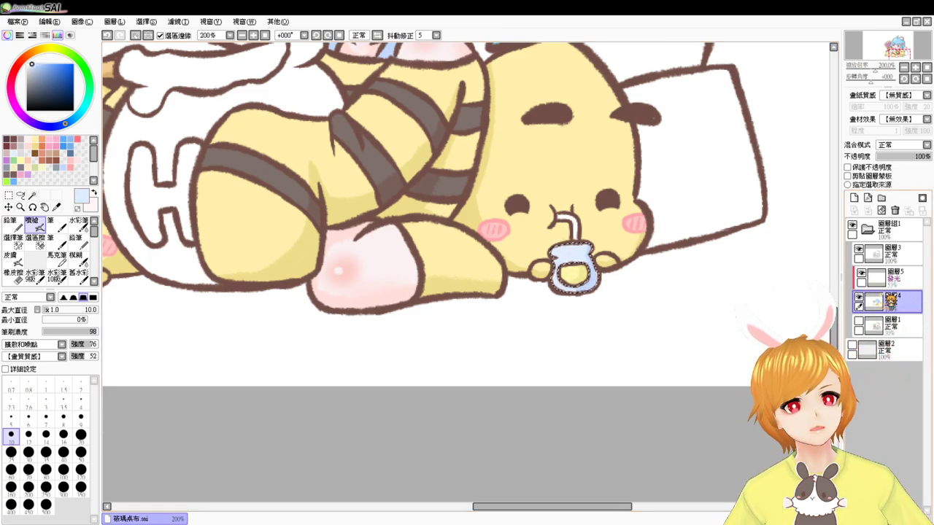
key(ctrl+d)
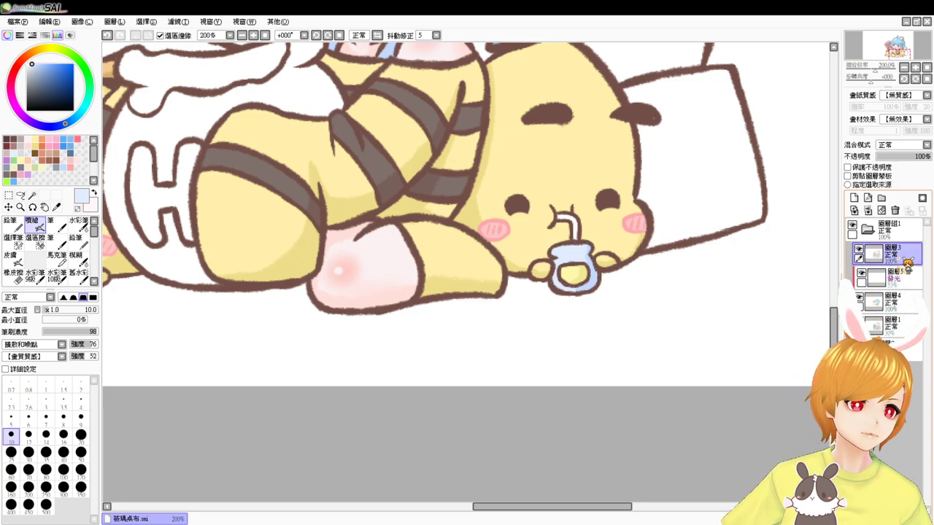
- Paint white highlights on the small jars with a size 7 airbrush, using layer 圖層3 and a new layer 圖層6
click(895, 257)
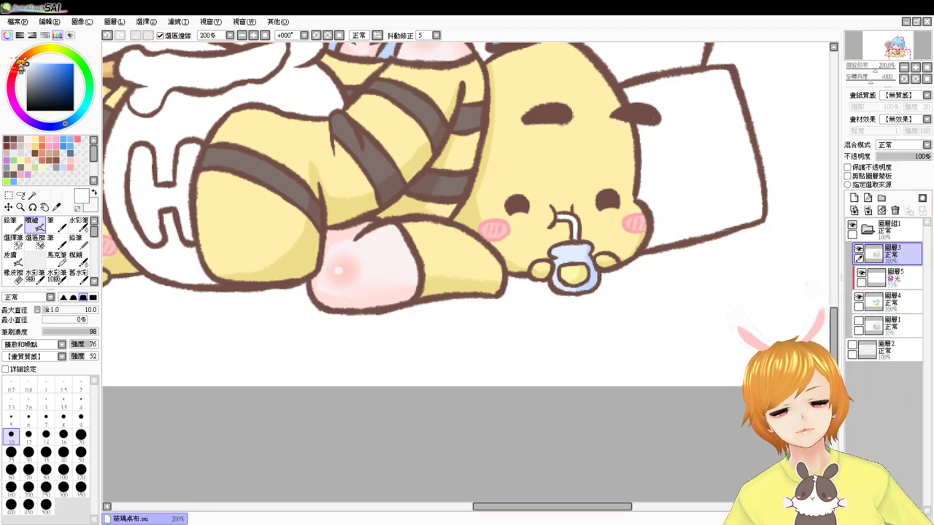
drag(566, 250, 560, 249)
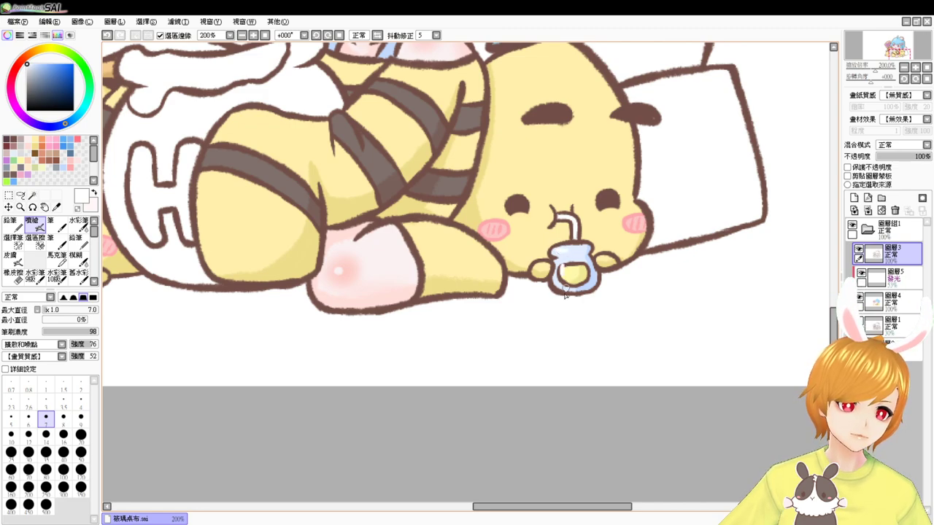
drag(515, 329, 575, 317)
drag(466, 329, 557, 325)
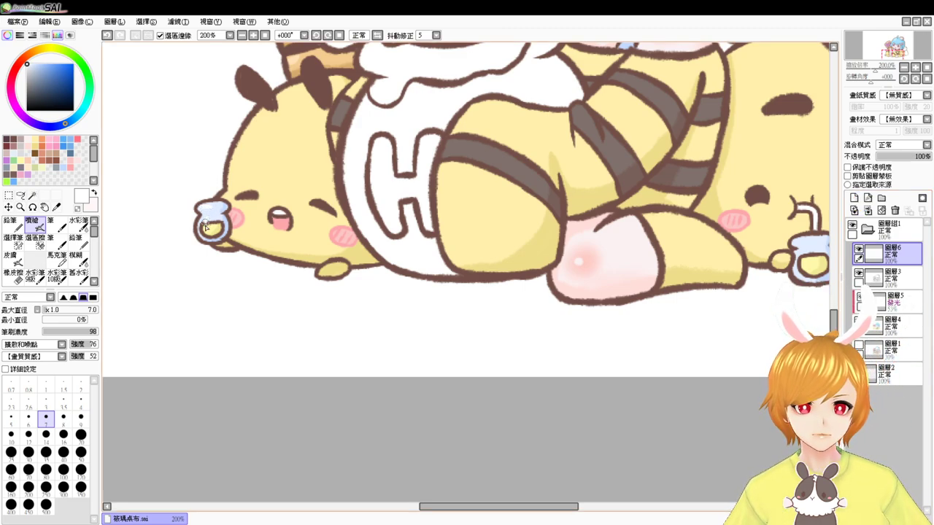
- Rework the white highlight strokes around the label of the right creature's jar on layer 圖層6
drag(646, 323, 431, 336)
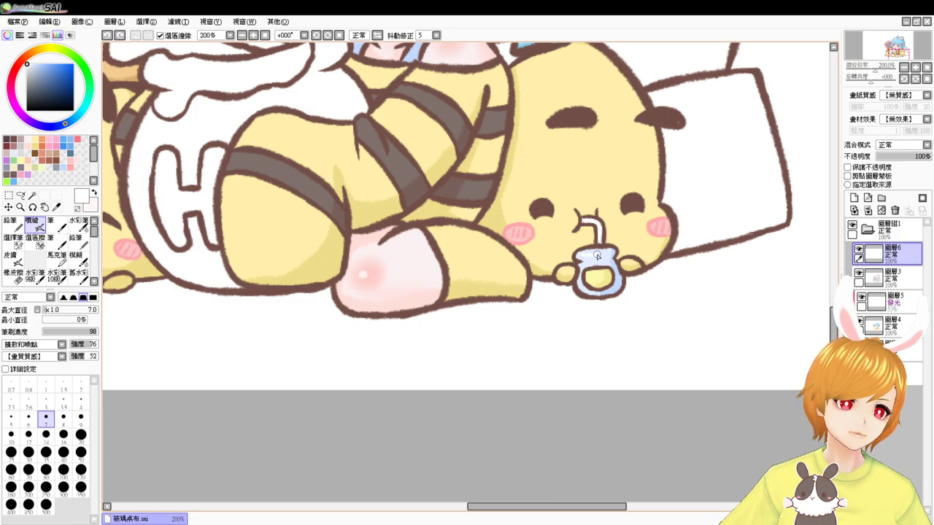
key(ctrl+z)
drag(590, 277, 590, 281)
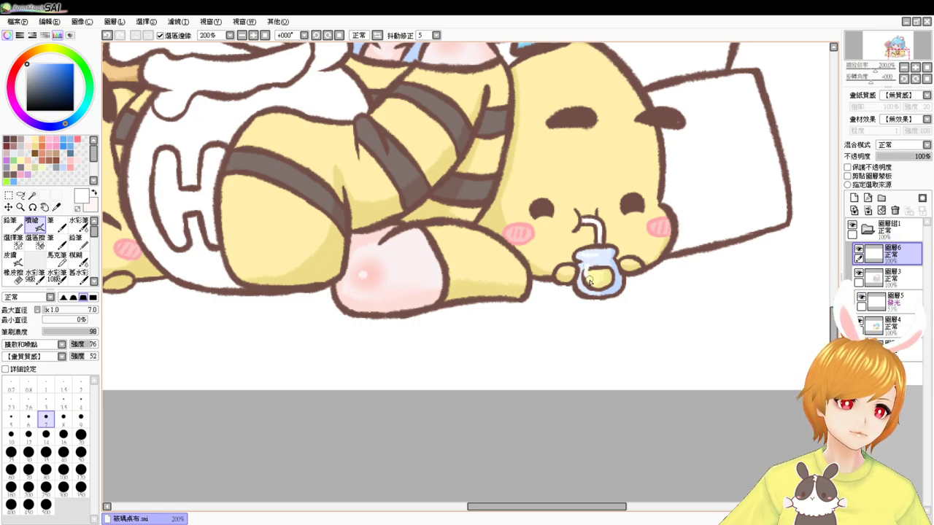
key(ctrl+z)
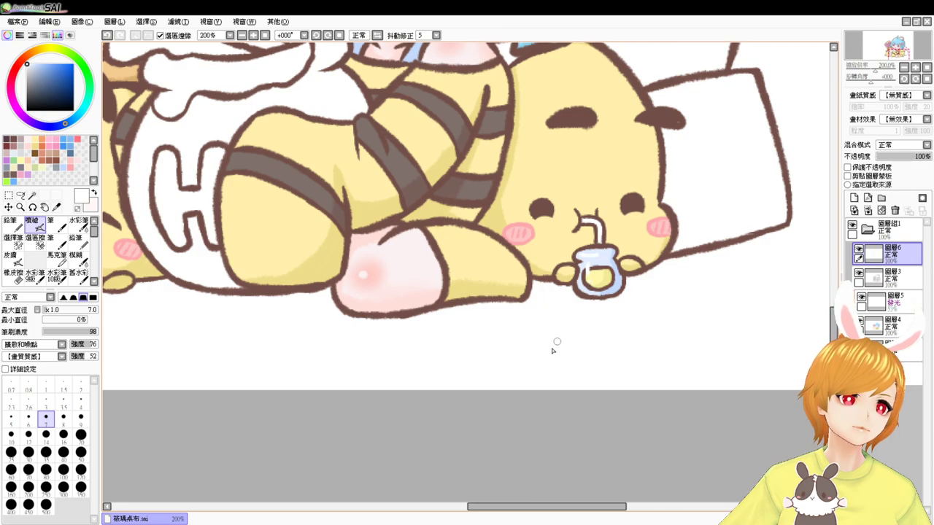
- Select the large honey pot's body around the letter H and fill it with reddish brown on layer 圖層4
drag(504, 325, 569, 331)
drag(432, 339, 537, 380)
drag(481, 340, 505, 414)
drag(493, 370, 485, 437)
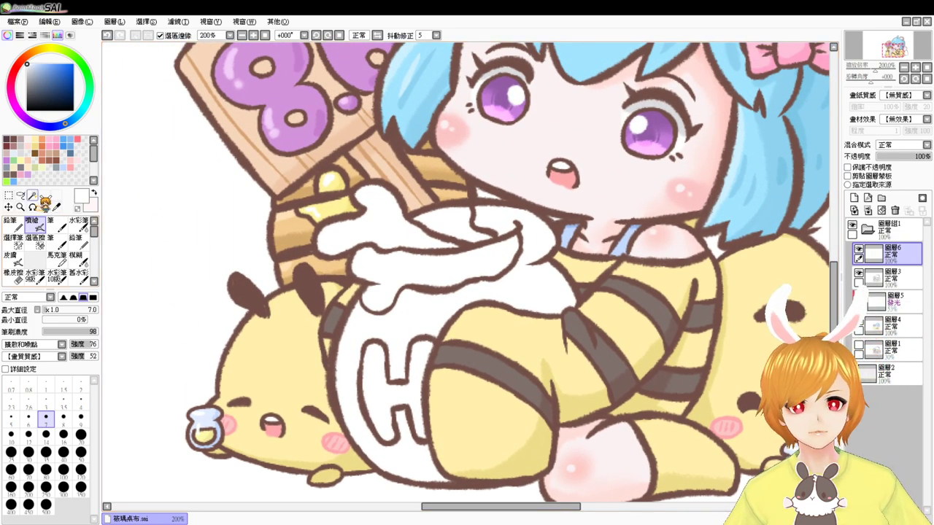
click(32, 195)
click(435, 308)
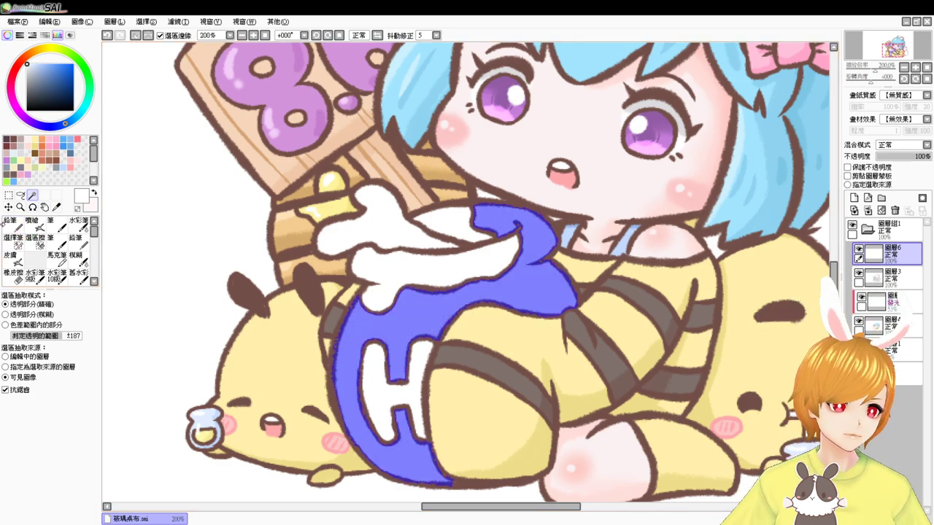
click(46, 156)
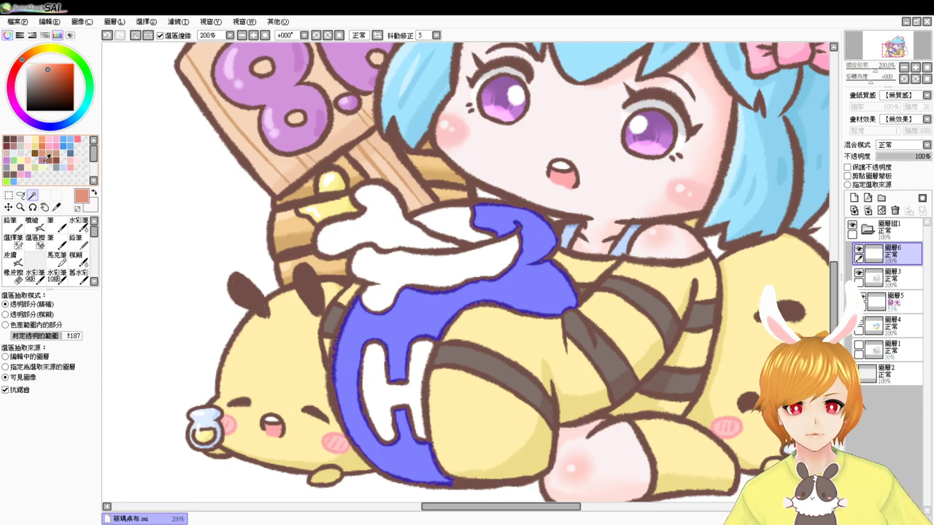
click(916, 324)
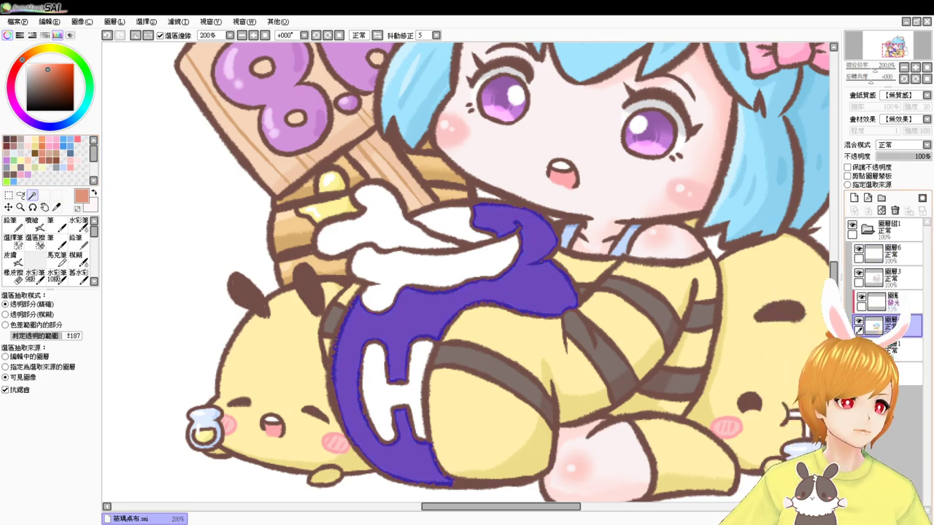
click(38, 226)
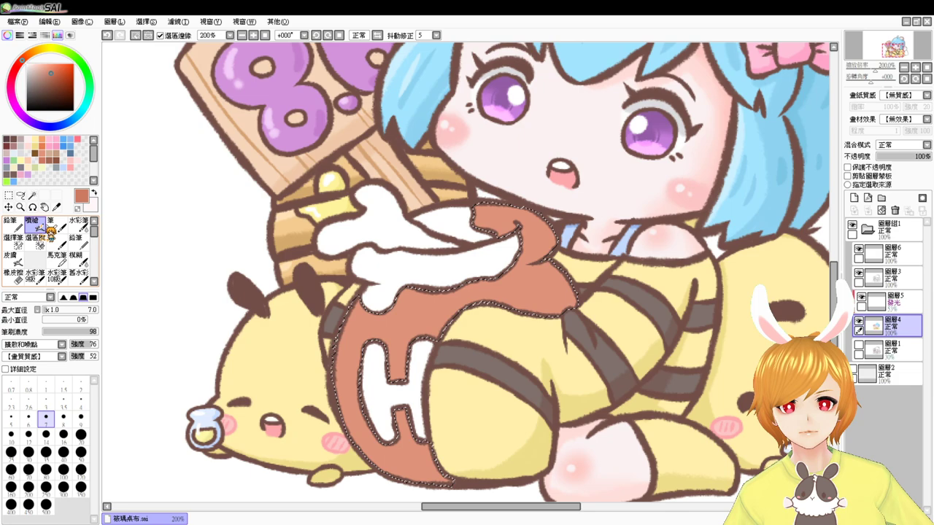
- Refill the large honey pot's body with orange, and replace that with a lighter peach tone
click(43, 138)
key(ctrl+f)
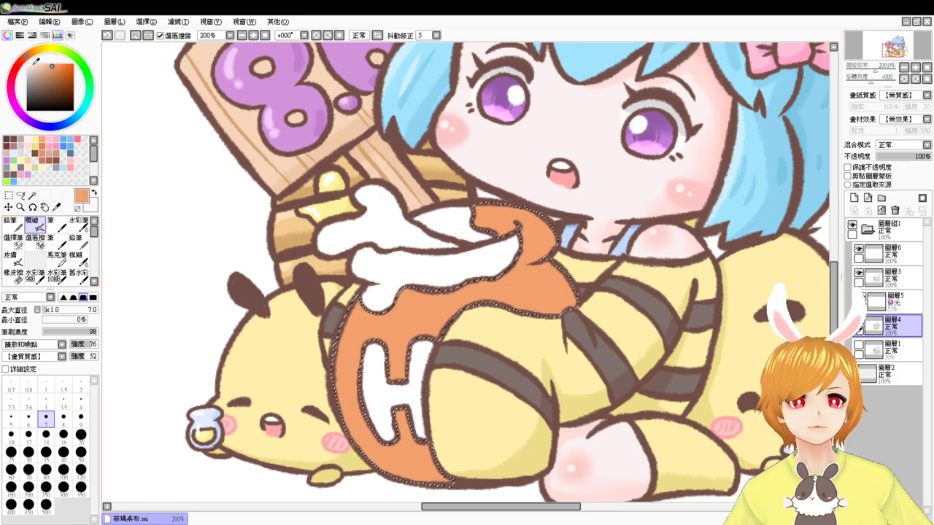
drag(51, 64, 44, 66)
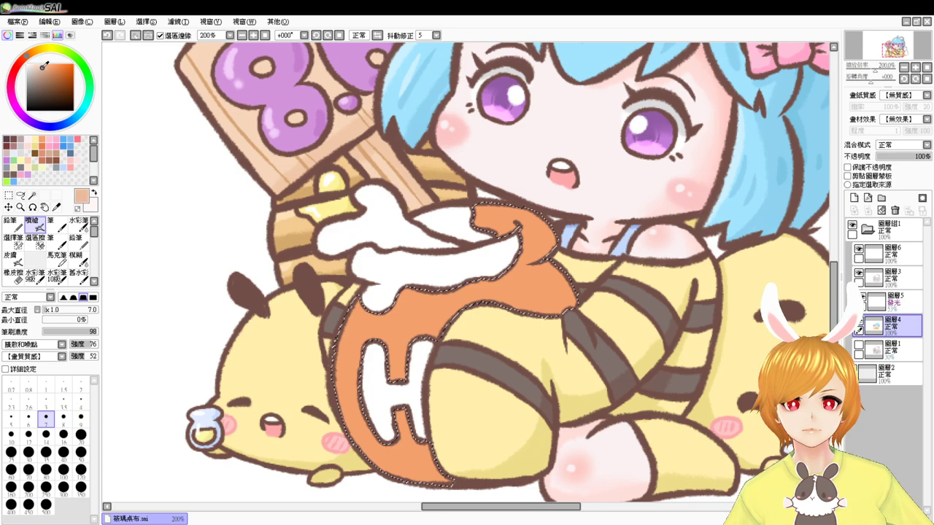
key(ctrl+f)
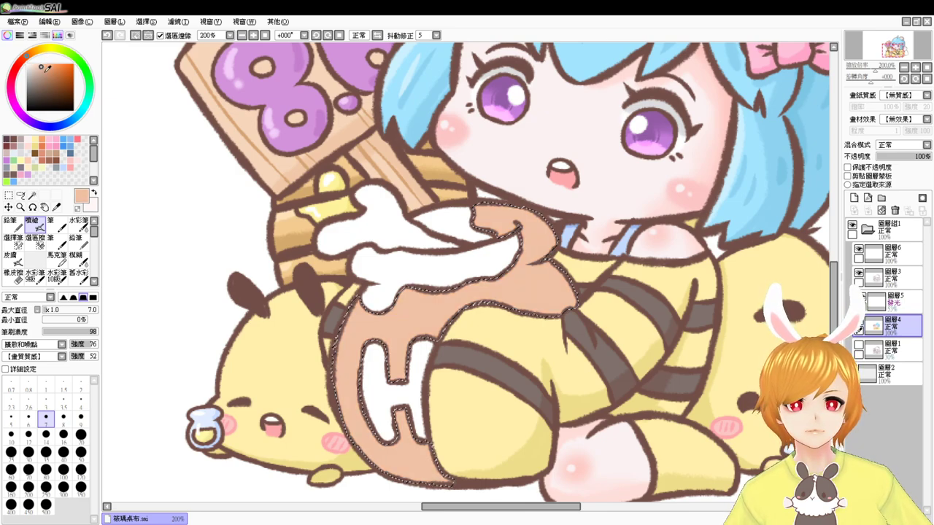
- Shade the large honey pot's rim, edges and surface spots with a slightly darker peach, using a size 15 airbrush
click(43, 71)
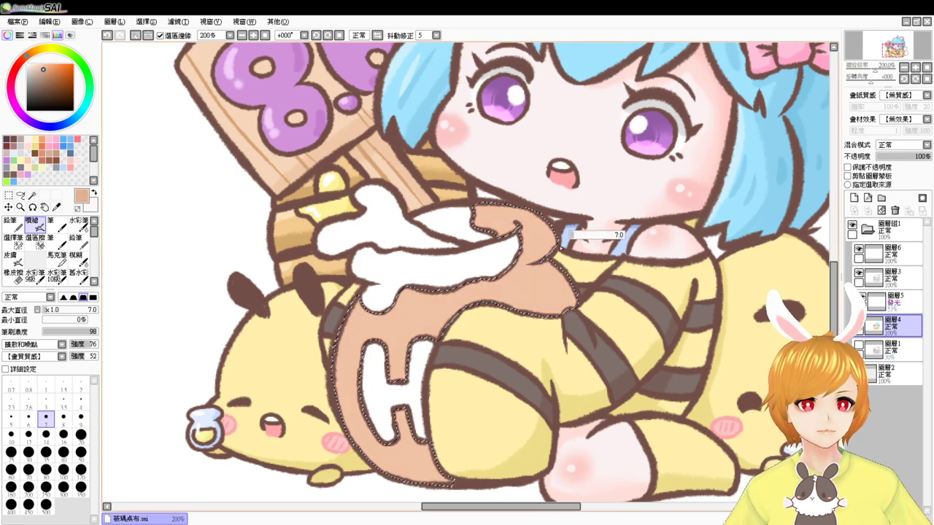
drag(552, 253, 557, 253)
mouse_move(481, 226)
mouse_down()
mouse_move(549, 226)
mouse_move(518, 280)
mouse_move(467, 292)
mouse_move(511, 276)
mouse_move(554, 276)
mouse_up()
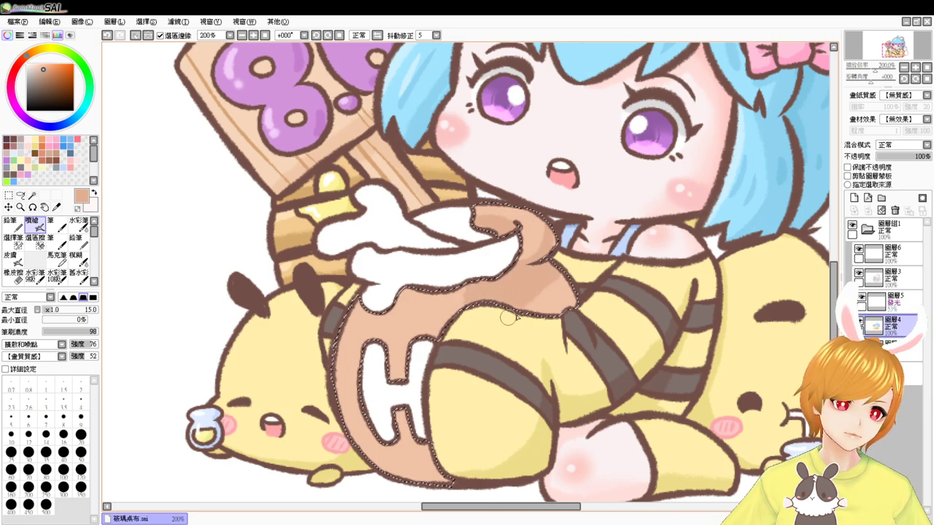
drag(479, 310, 473, 300)
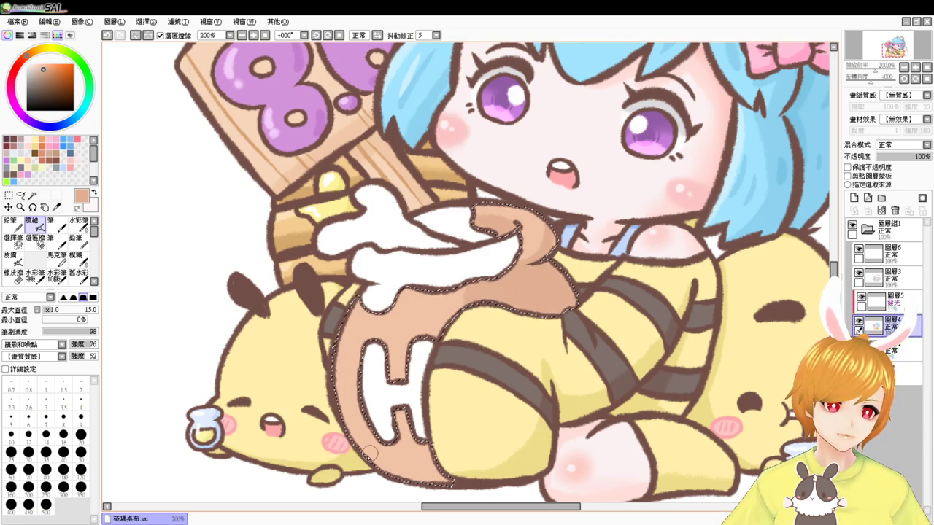
drag(363, 454, 393, 471)
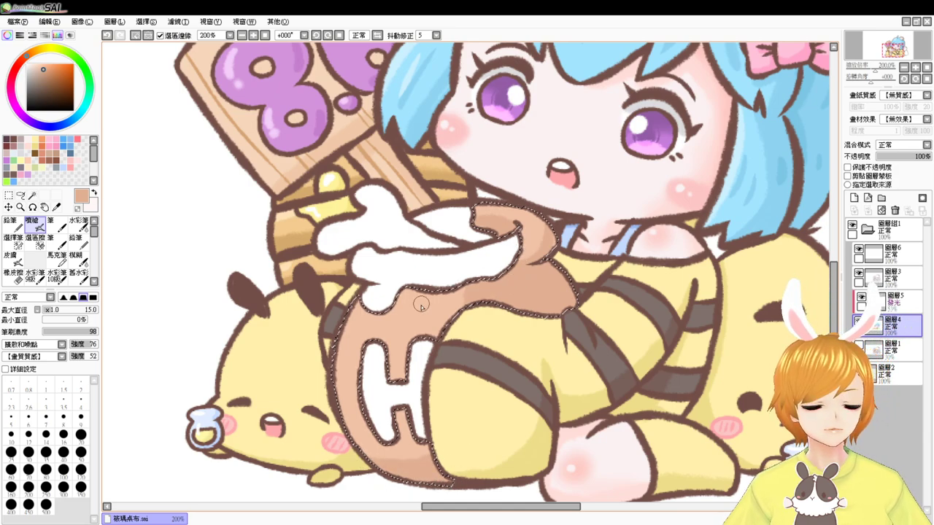
drag(423, 305, 431, 312)
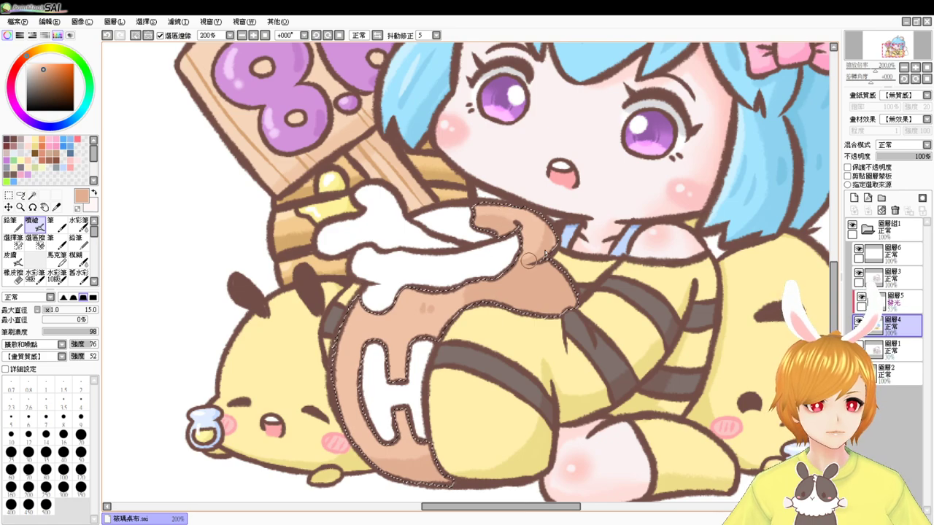
mouse_move(553, 229)
mouse_down()
mouse_move(550, 251)
mouse_move(551, 218)
mouse_move(521, 223)
mouse_move(524, 209)
mouse_move(542, 223)
mouse_move(516, 244)
mouse_move(552, 237)
mouse_up()
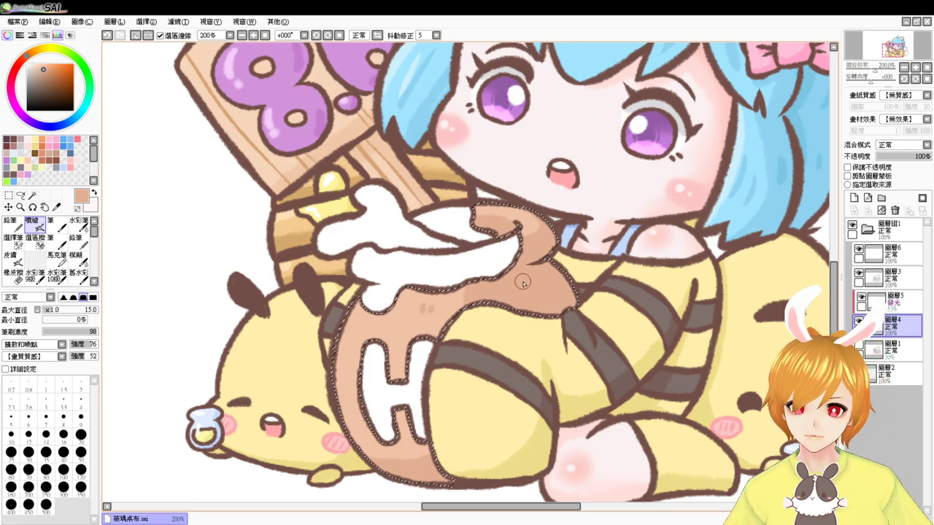
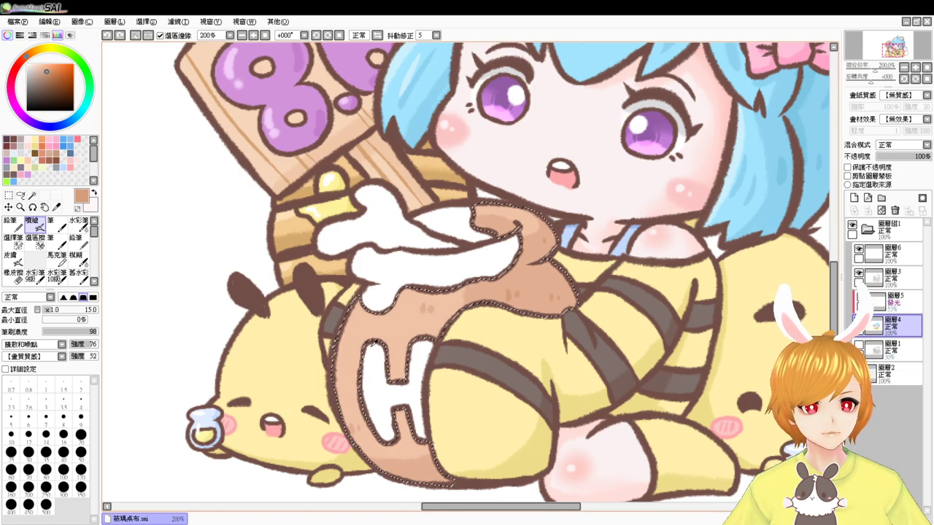
- Paint a pale peach highlight along the large honey pot's left edge, undo the excess stroke and clear the selection
click(41, 67)
click(38, 63)
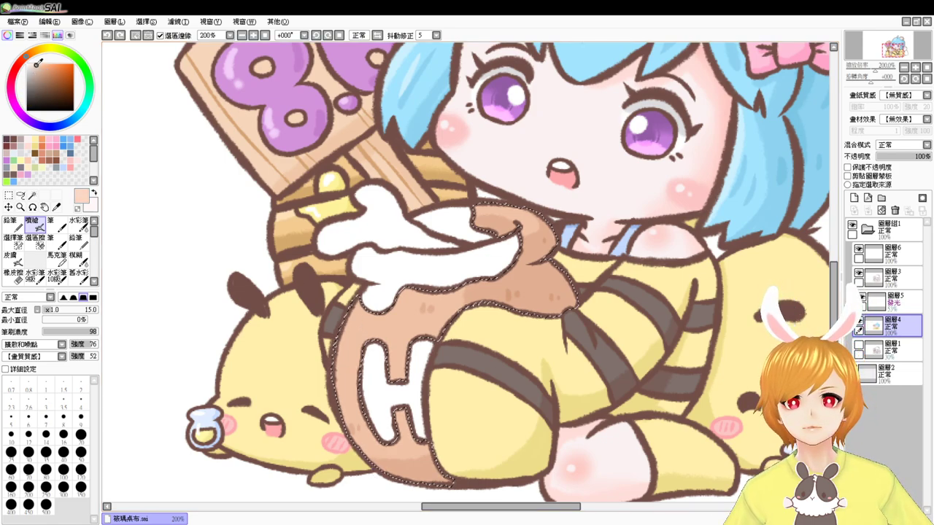
click(36, 65)
mouse_move(339, 380)
mouse_down()
mouse_move(362, 298)
mouse_move(338, 355)
mouse_move(343, 400)
mouse_up()
key(ctrl+z)
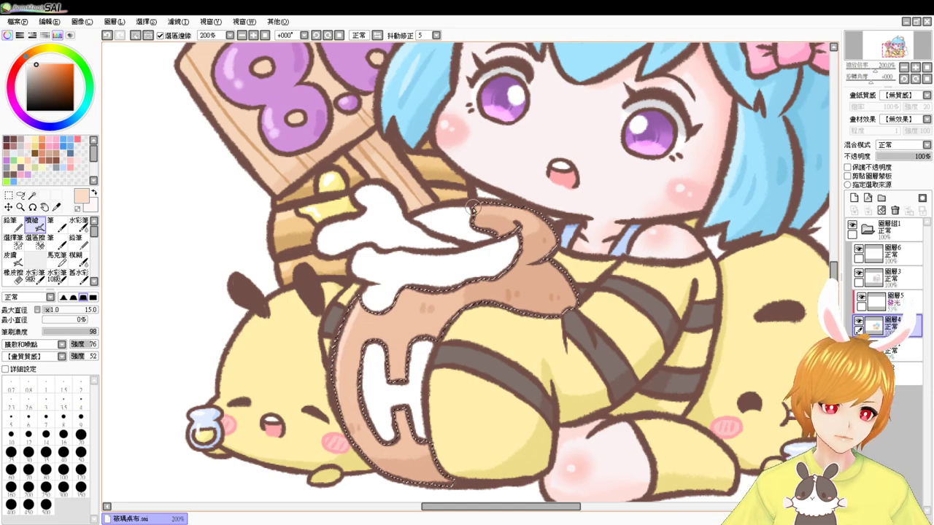
key(ctrl+d)
- Select the dripping honey areas over the large pot's rim and fill them with yellow on layer 圖層4
click(33, 195)
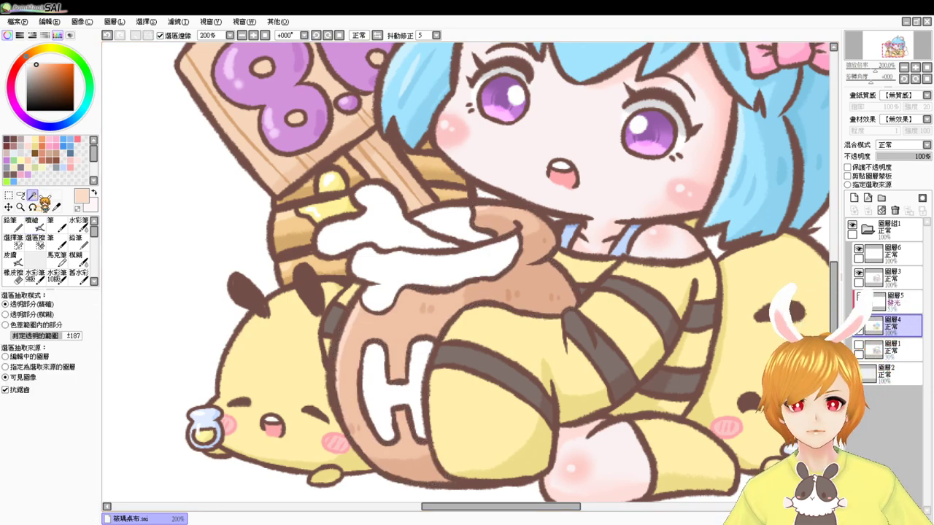
click(385, 227)
click(426, 263)
click(435, 222)
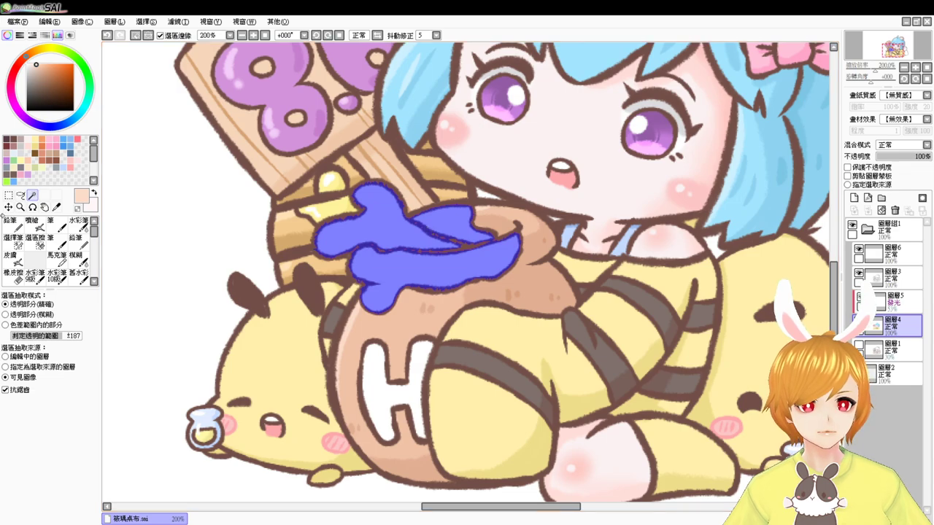
click(38, 226)
right_click(333, 187)
key(ctrl+f)
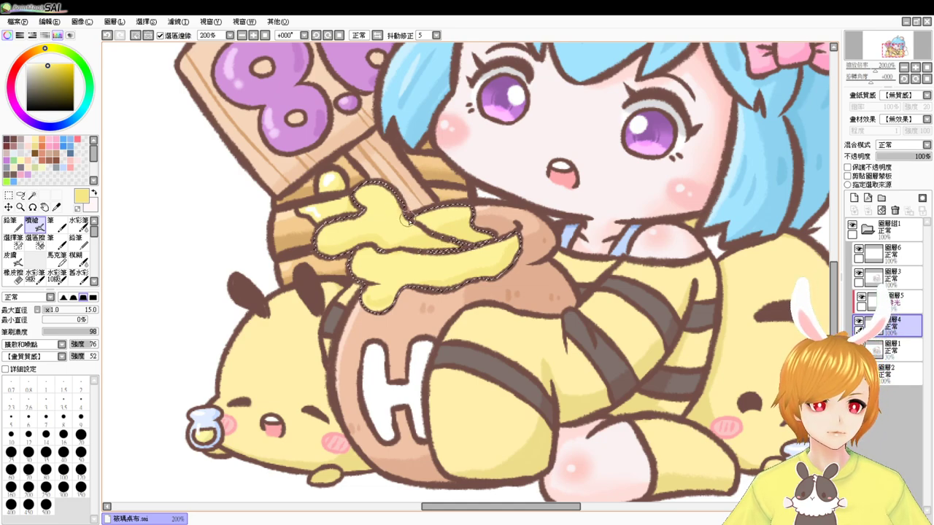
- Paint white airbrush highlights on the honey flowing over the pot and clear the selection
click(28, 64)
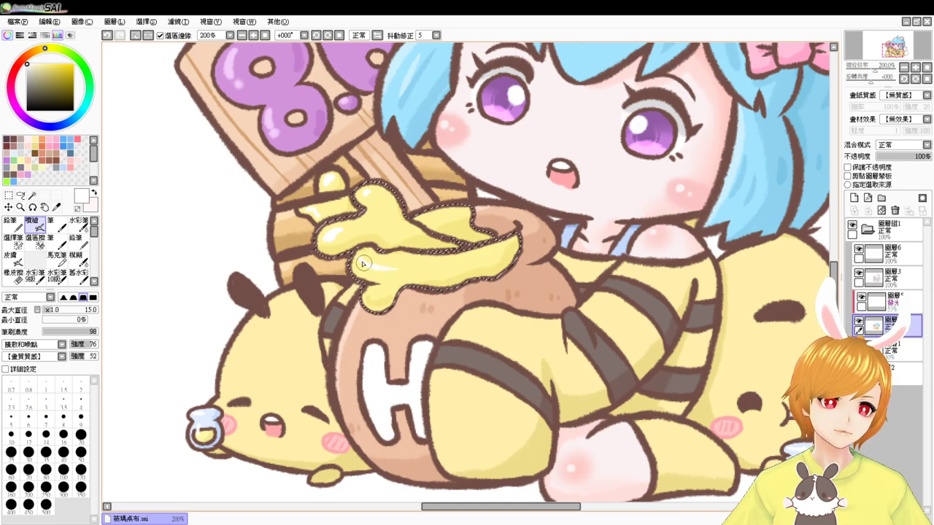
mouse_move(362, 264)
mouse_down()
mouse_move(393, 266)
mouse_move(382, 297)
mouse_up()
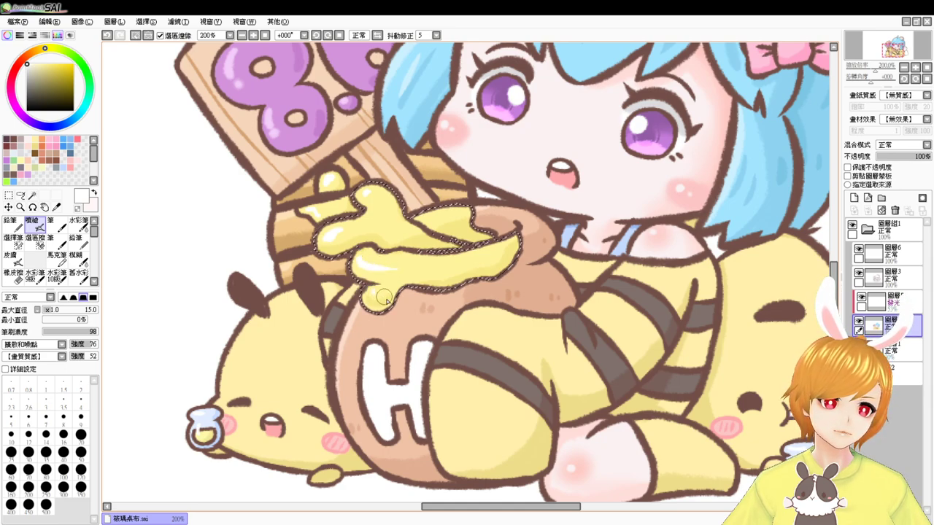
drag(415, 219, 441, 211)
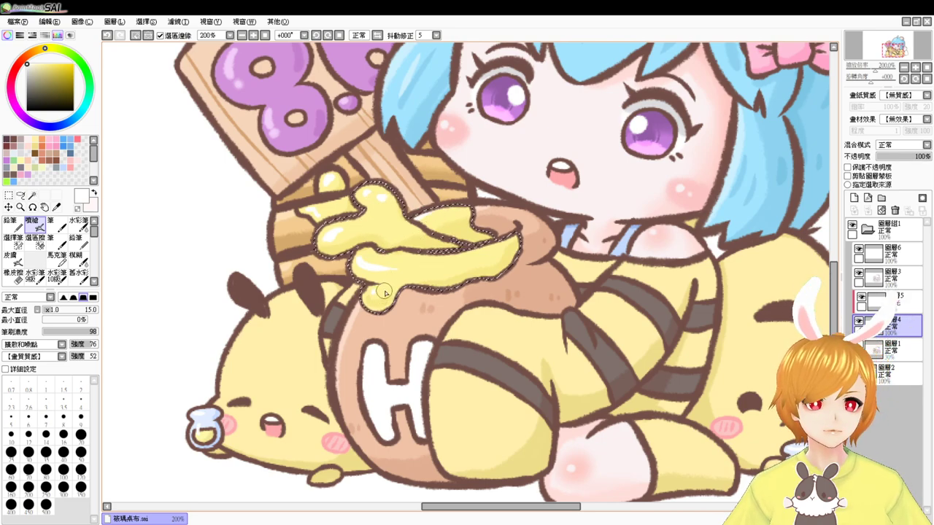
key(ctrl+d)
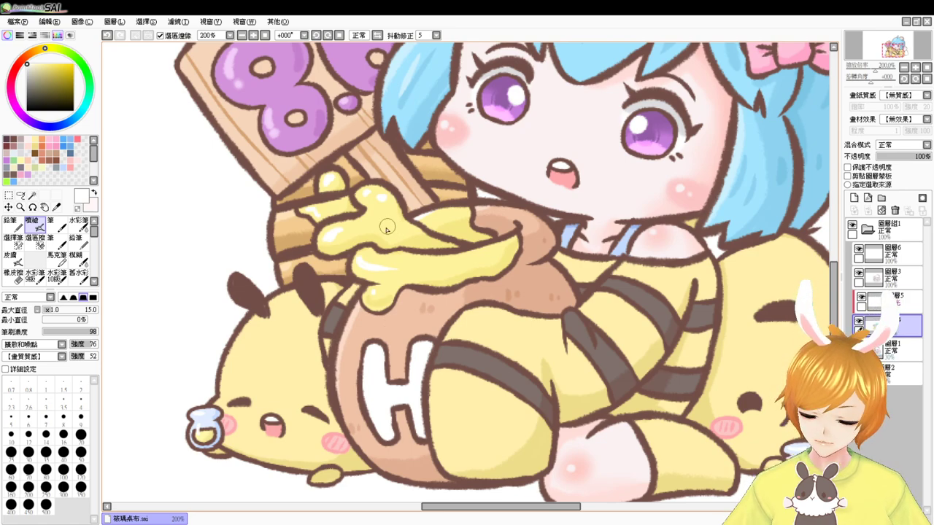
- Fill the small gap between the girl's shoulder and the right creature with grey-brown, adding the leftover spot with a size 13 selection pen
click(265, 35)
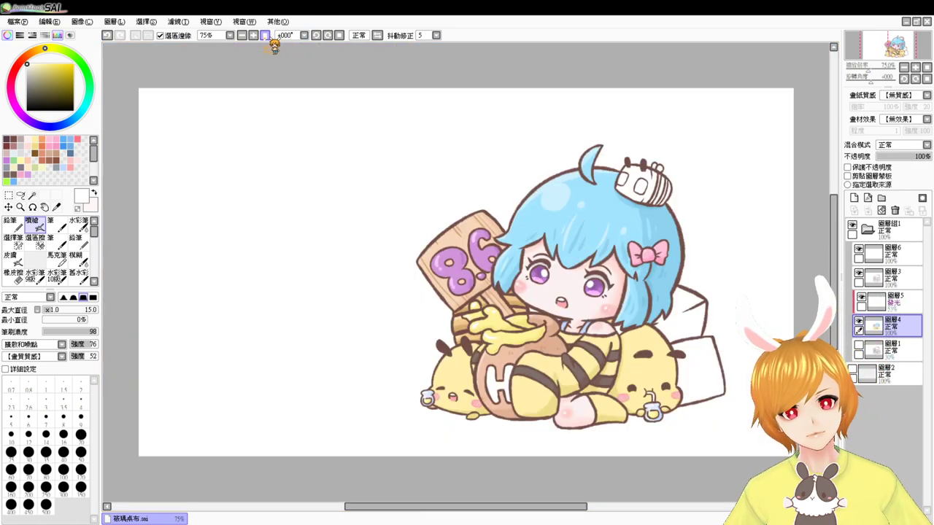
scroll(267, 48, up, 1)
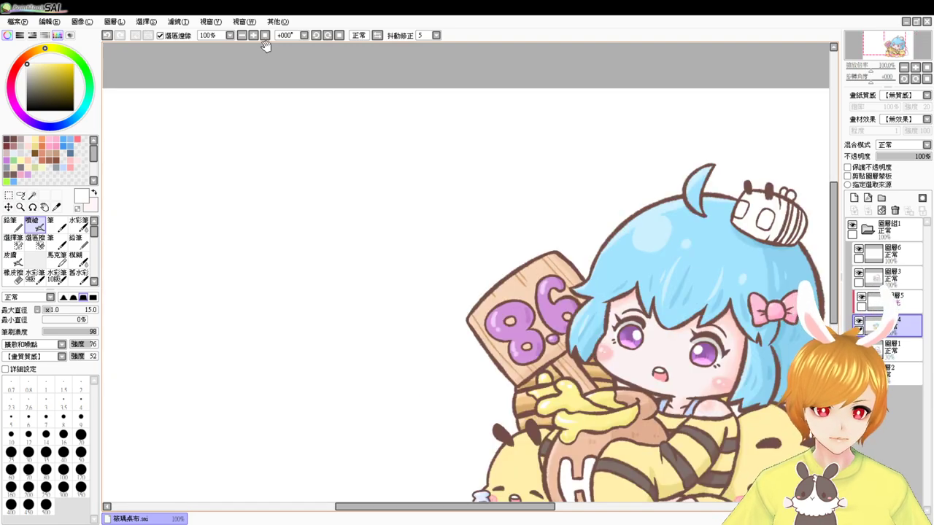
scroll(265, 46, down, 1)
scroll(470, 281, up, 2)
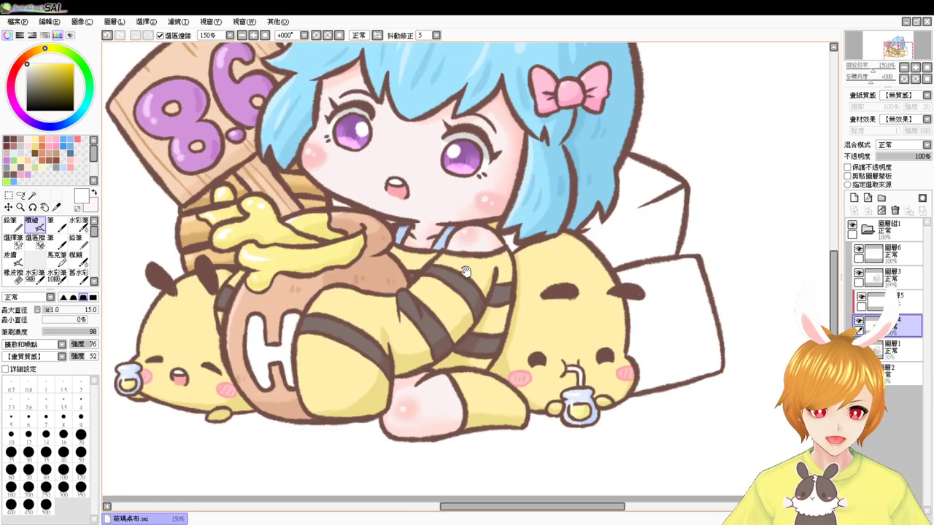
drag(546, 309, 580, 352)
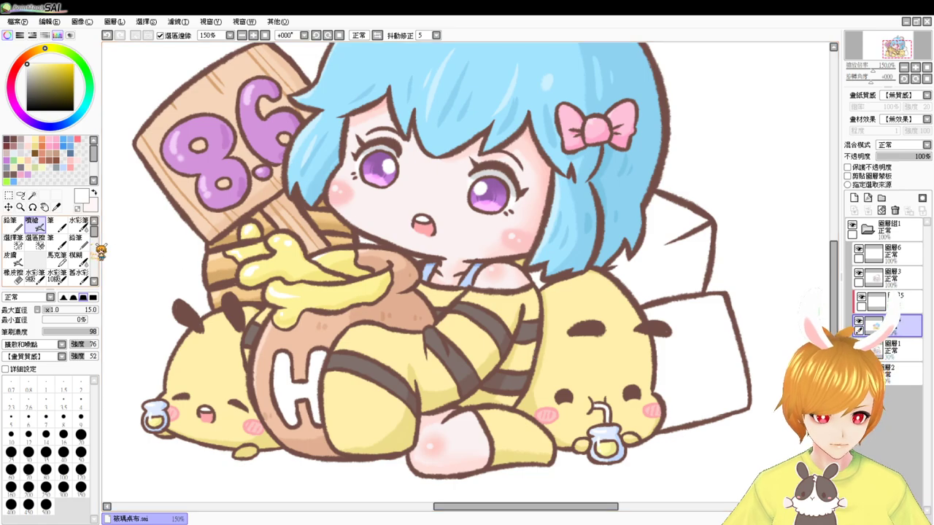
click(32, 196)
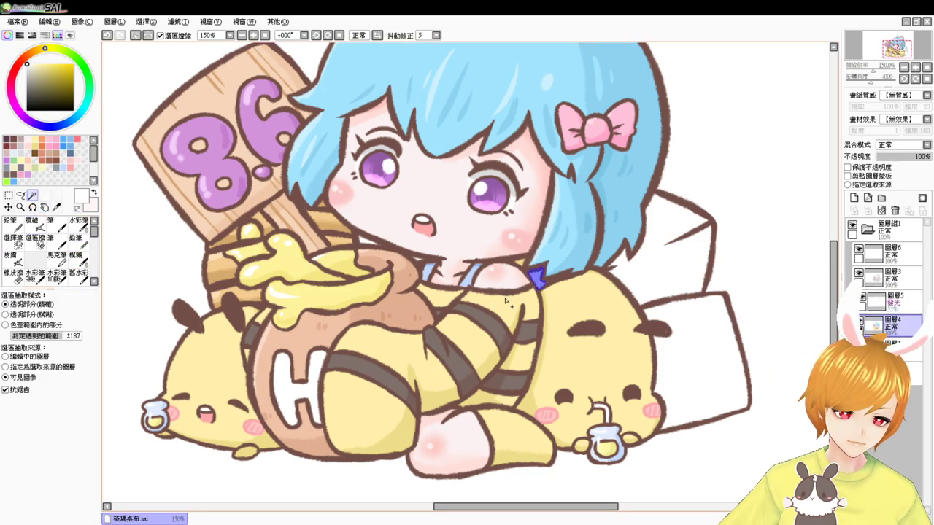
click(10, 170)
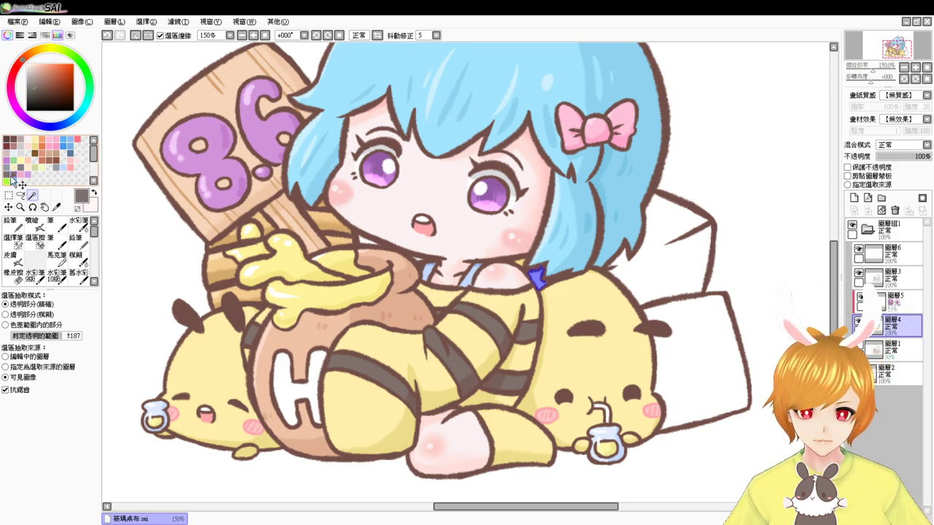
click(21, 243)
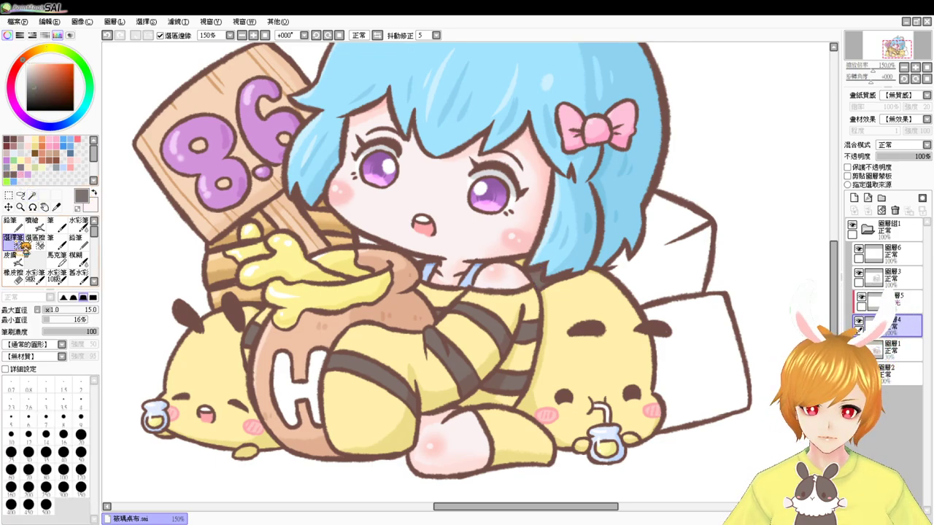
key([)
key([)
drag(547, 283, 543, 284)
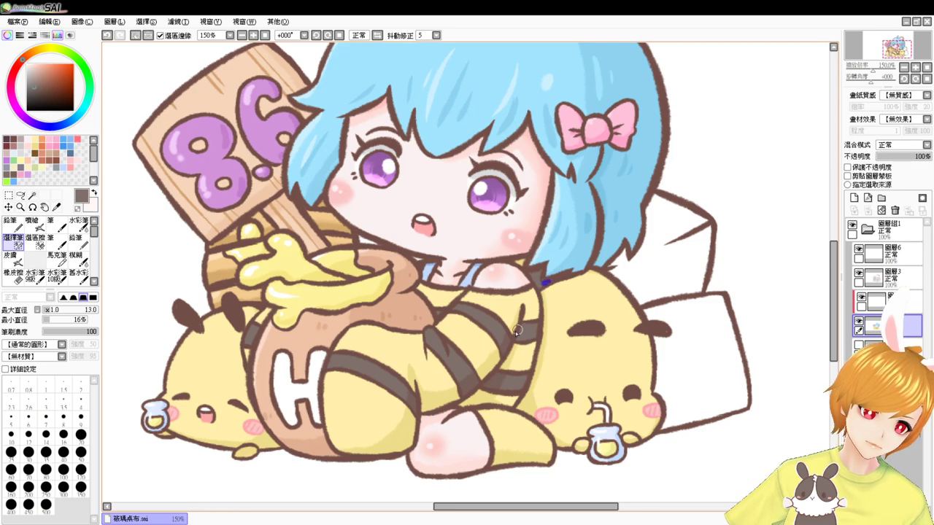
key(ctrl+d)
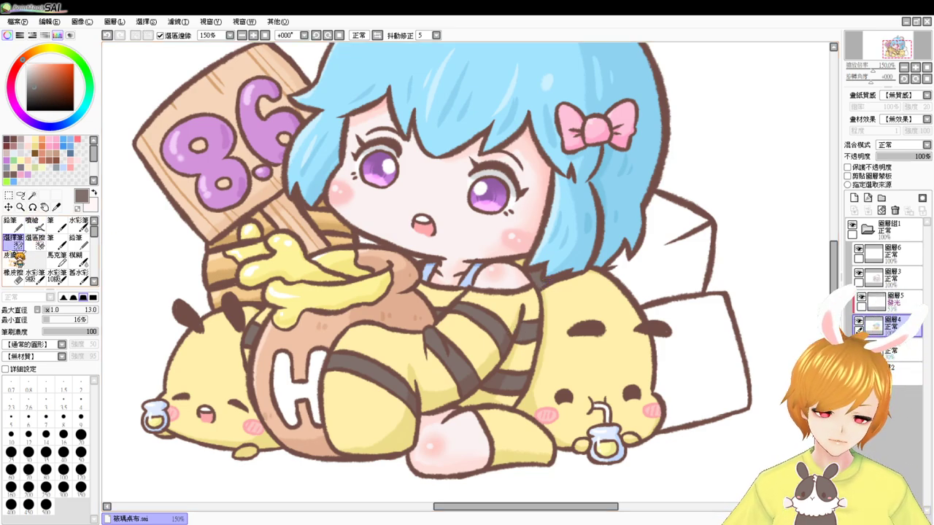
- Select the small unfilled gaps between the girl's chin and the honey pot, completing the selection with the selection pen
click(32, 223)
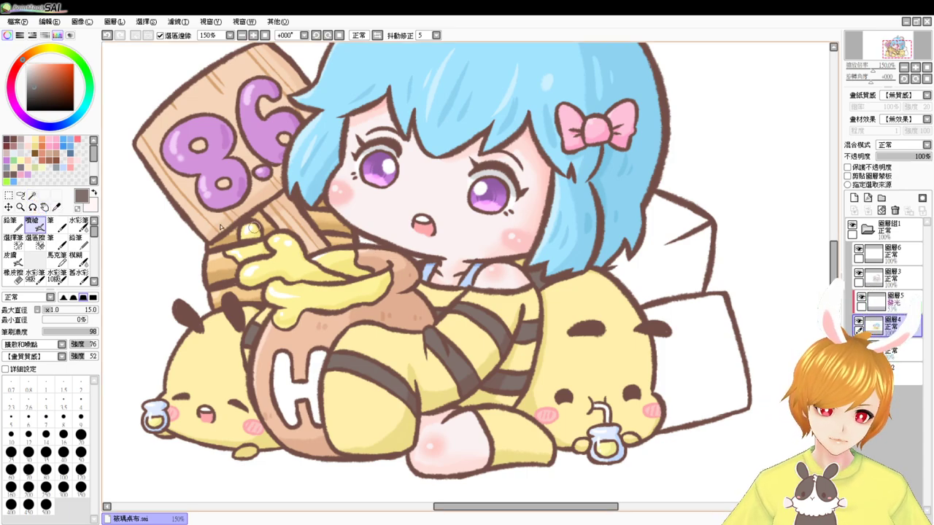
click(32, 195)
click(365, 242)
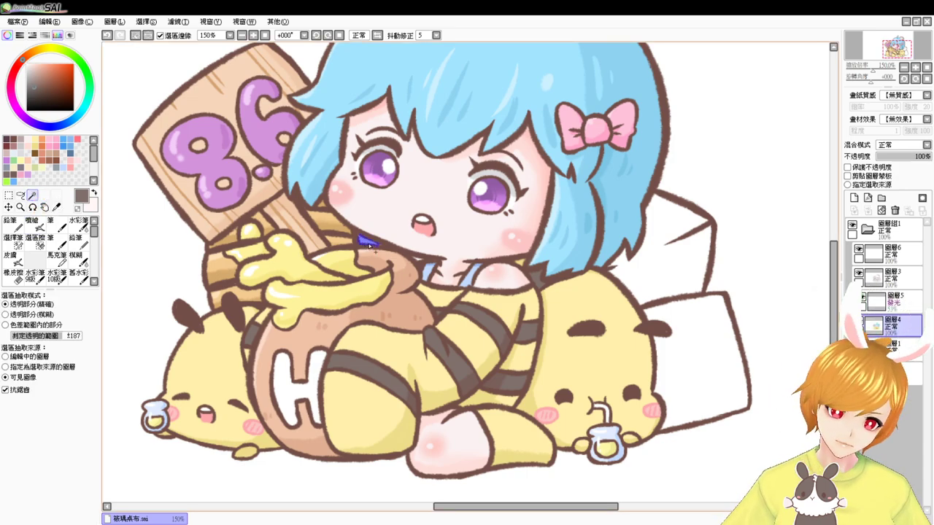
click(13, 239)
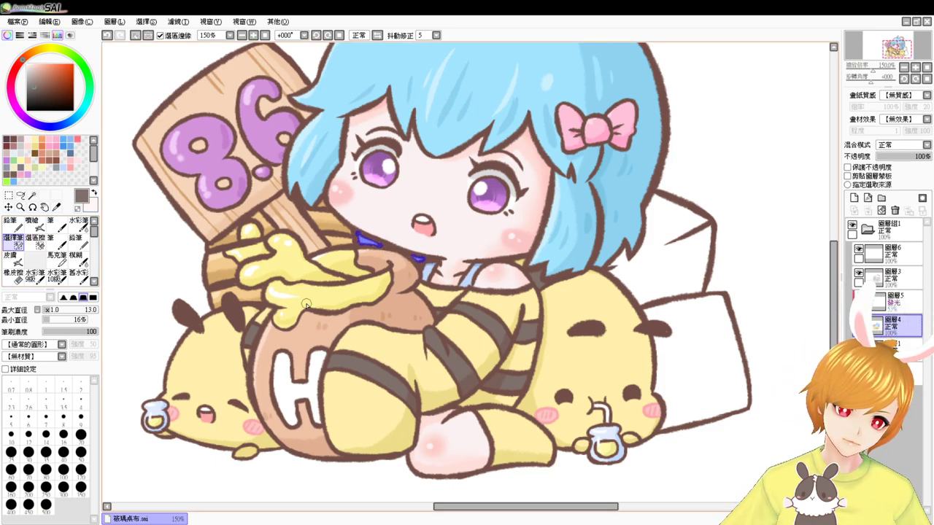
- Try filling the selected gaps under the girl's chin with peach tones, and undo those fills
click(41, 140)
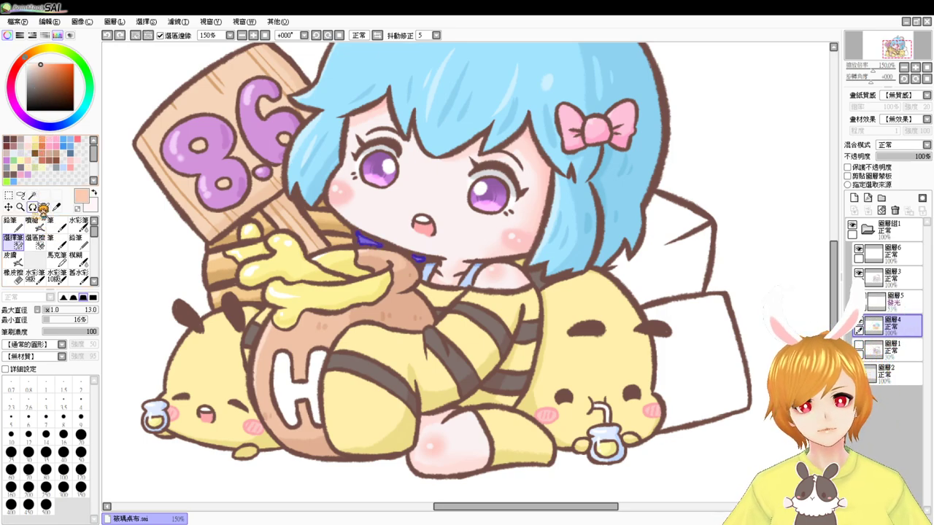
click(44, 67)
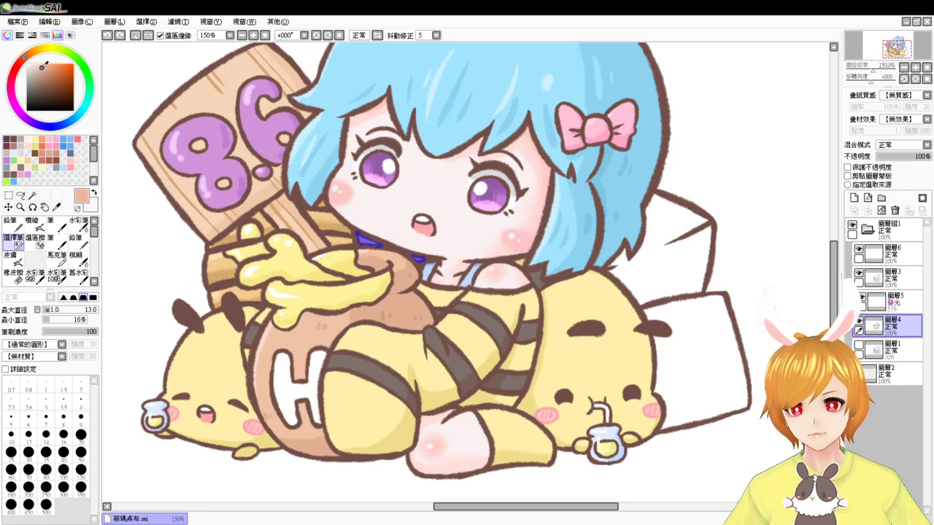
key(ctrl+f)
key(ctrl+d)
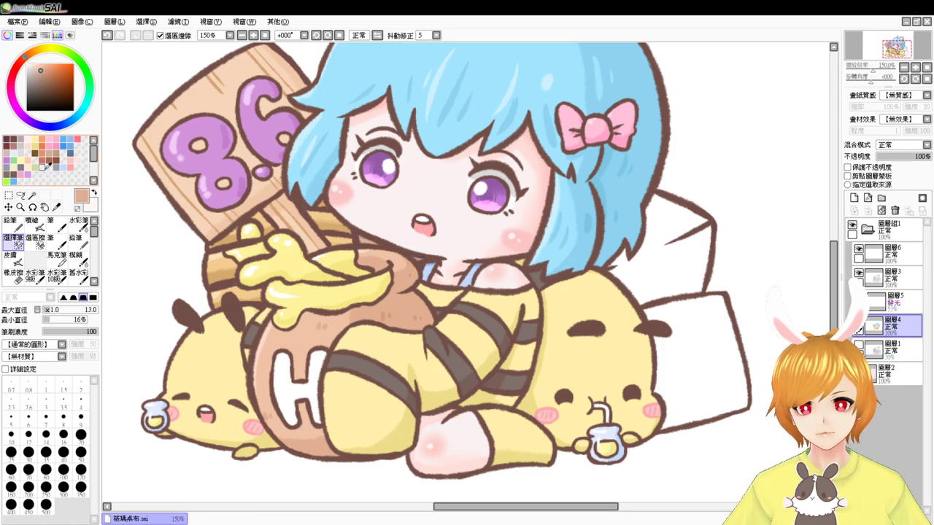
key(ctrl+z)
key(ctrl+z)
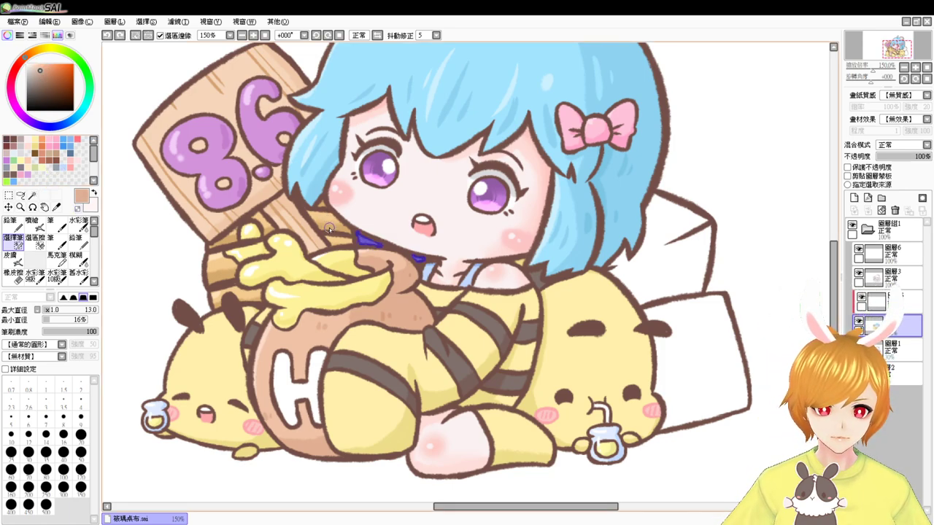
key(ctrl+d)
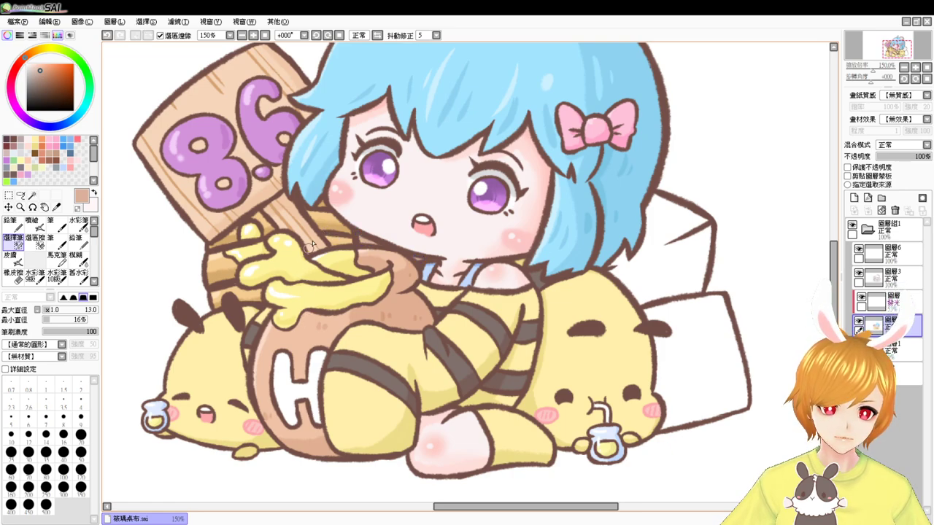
key(ctrl+z)
- Colour the selected gaps under the girl's chin with the tan sampled from the wooden barrel and clear the selection
click(32, 220)
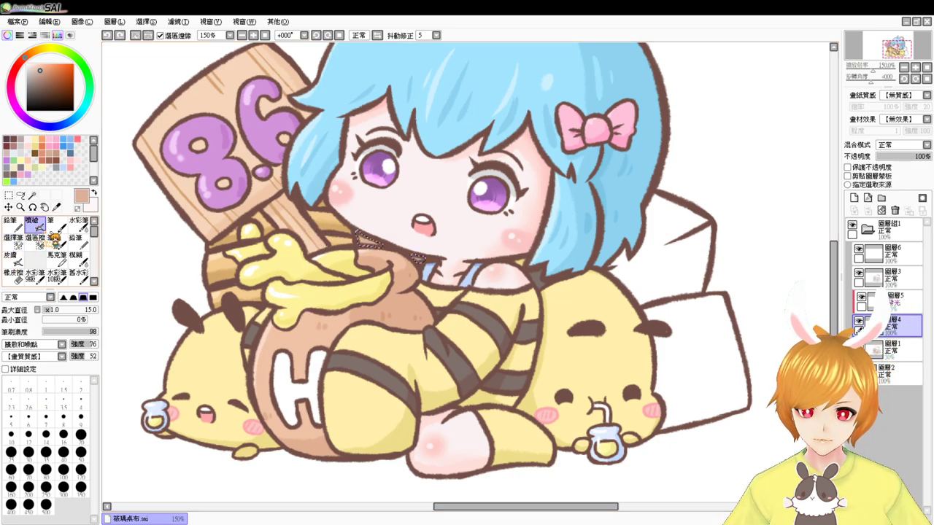
alt+click(339, 220)
key(ctrl+d)
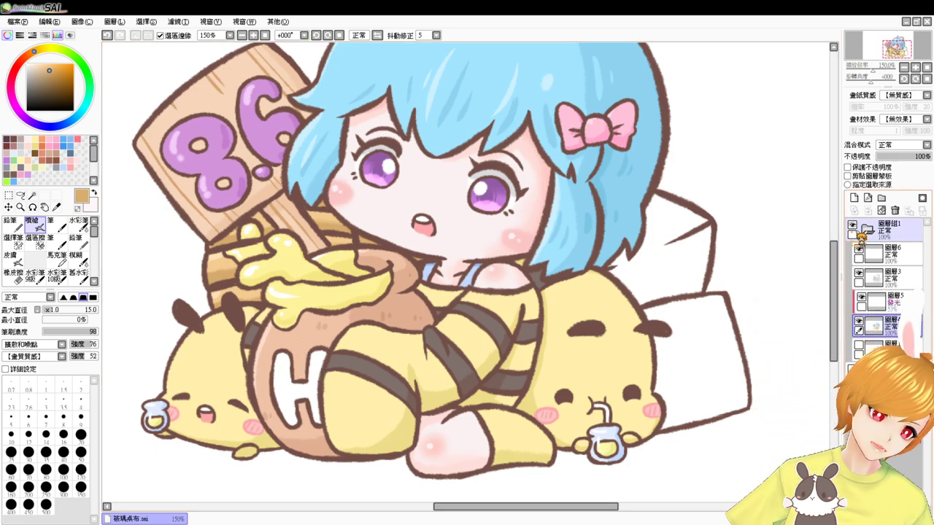
- Select the honey streams pouring over the large pot with the Magic Wand, hiding the colour layer 圖層4 while selecting
click(859, 322)
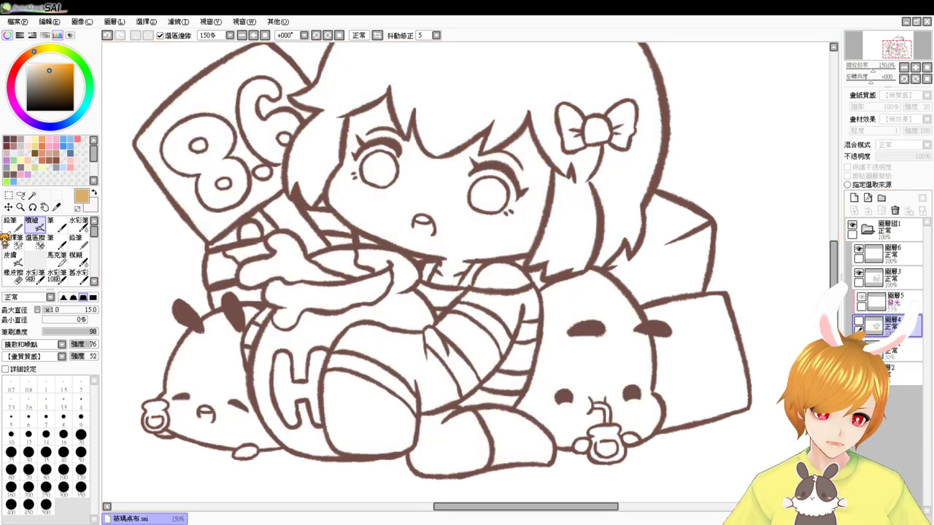
click(32, 196)
click(315, 297)
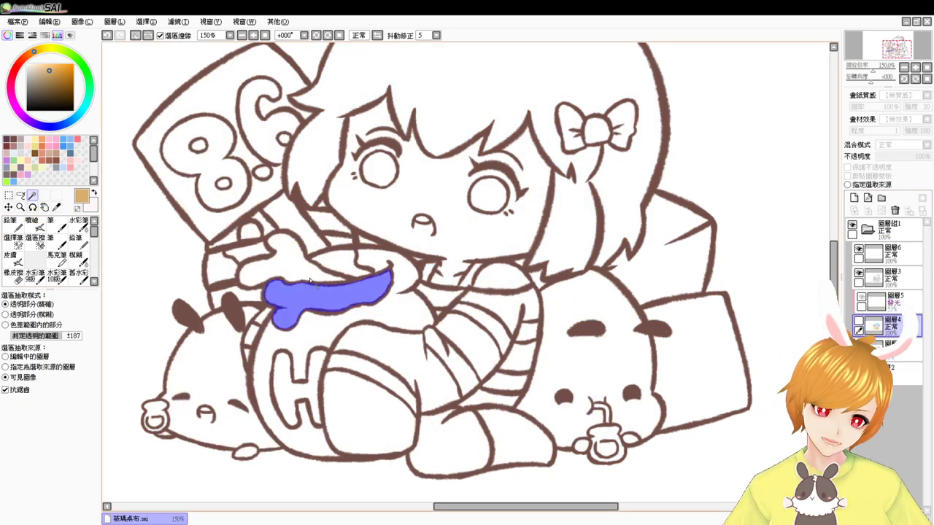
click(314, 270)
click(348, 264)
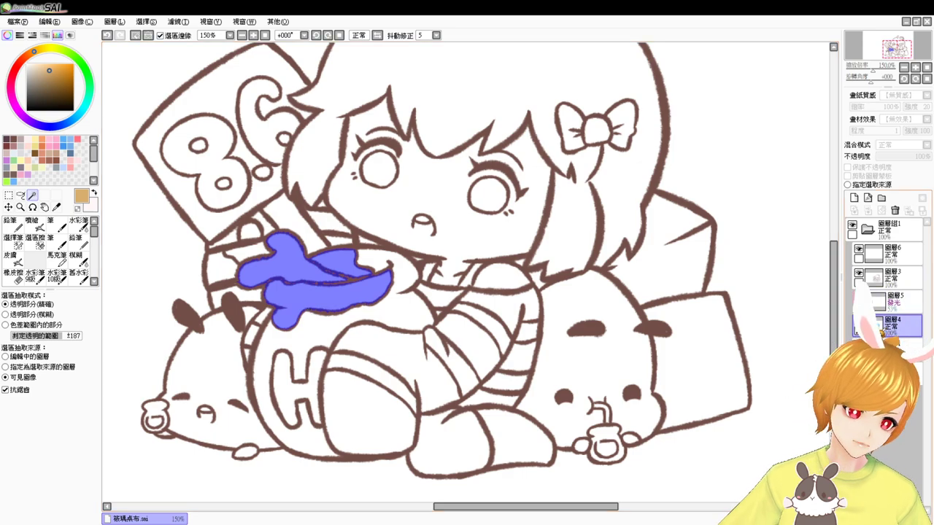
click(859, 322)
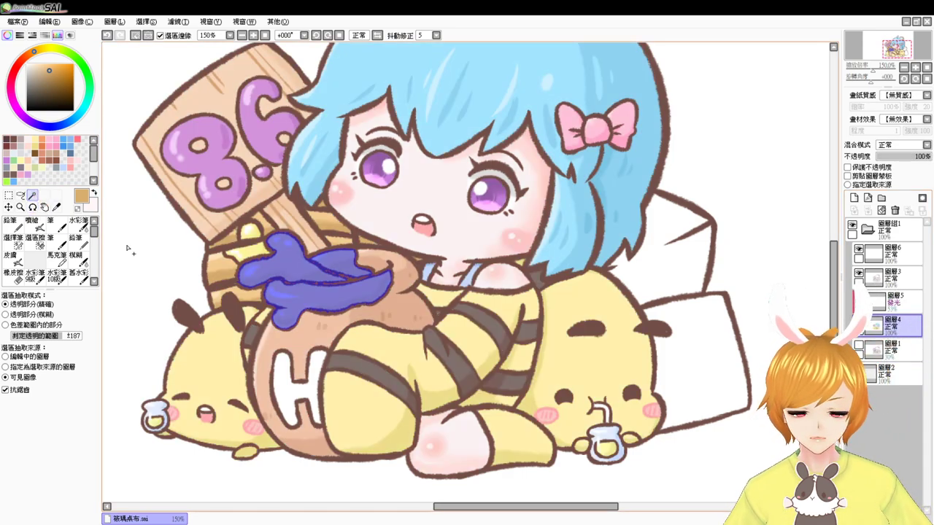
- Add the honey patches on the wooden barrel to the selection, hiding 圖層4 while selecting
click(858, 322)
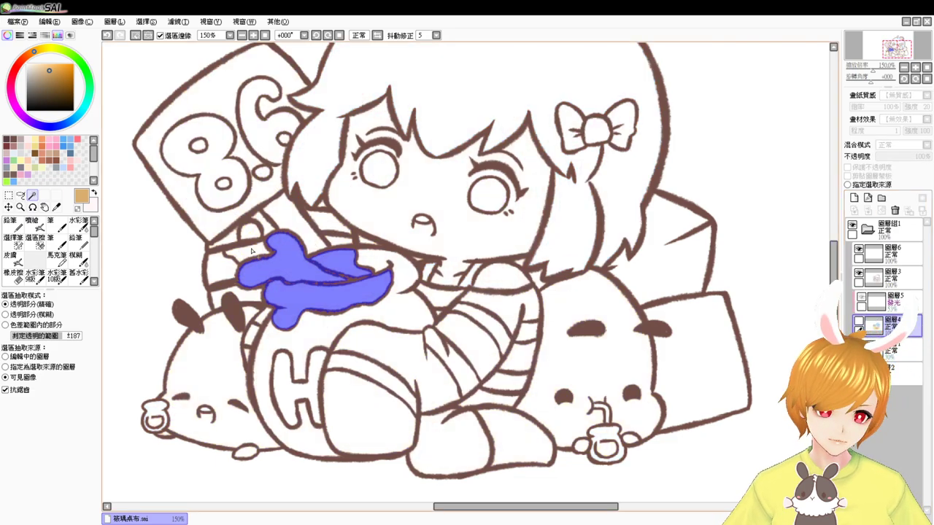
click(252, 252)
click(250, 233)
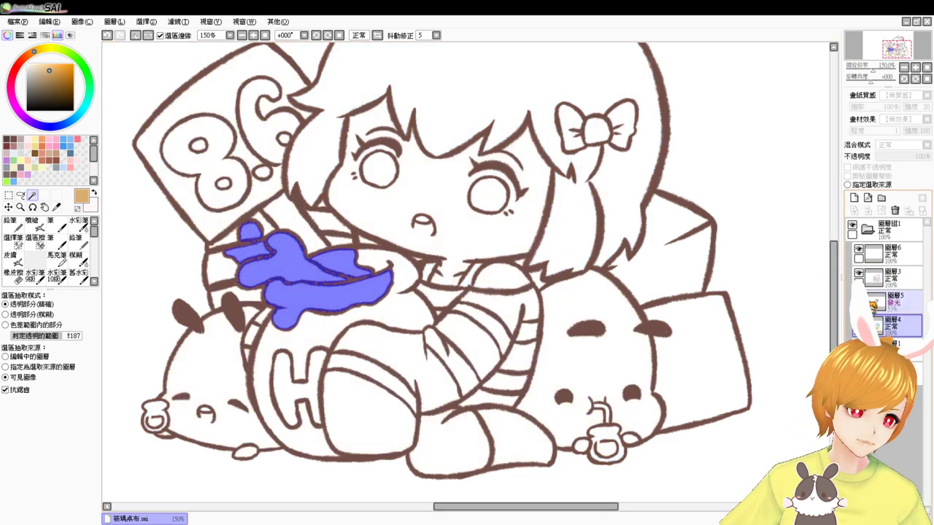
click(859, 322)
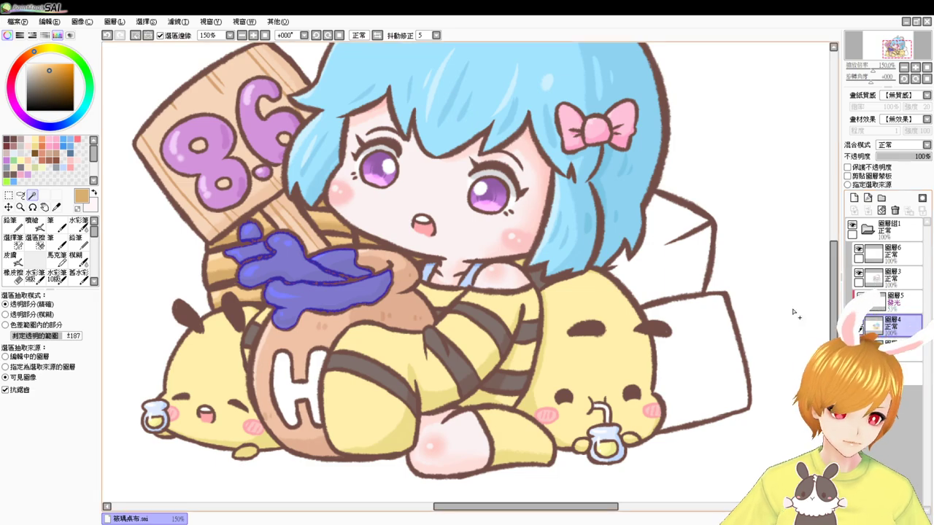
- Shift the selected honey to a warmer, more orange yellow with a colour adjustment filter and clear the selection
click(32, 221)
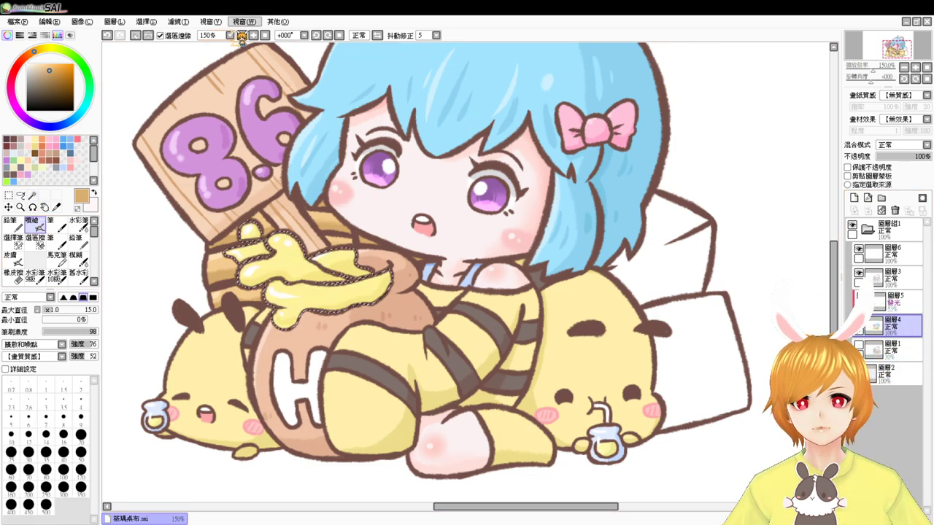
click(183, 24)
click(201, 37)
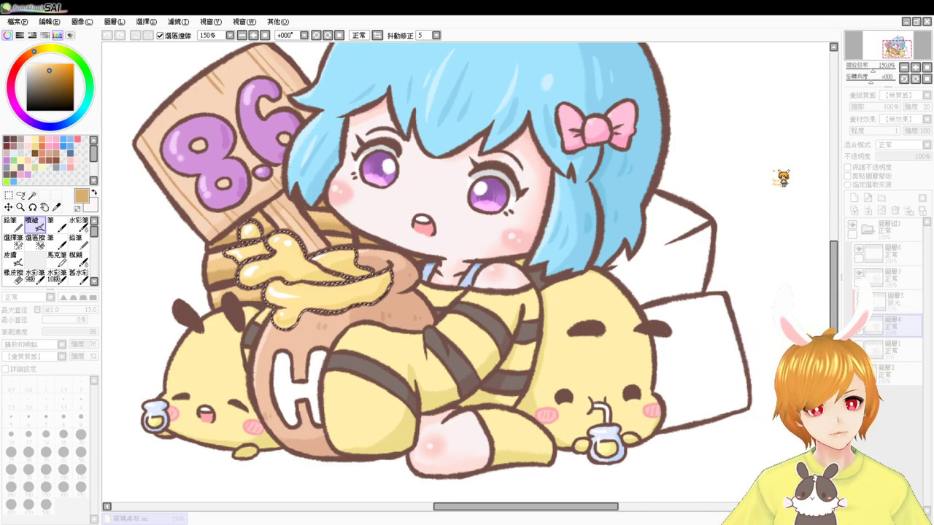
mouse_move(784, 177)
mouse_down()
mouse_move(874, 178)
mouse_move(784, 182)
mouse_move(704, 159)
mouse_move(795, 165)
mouse_move(782, 176)
mouse_up()
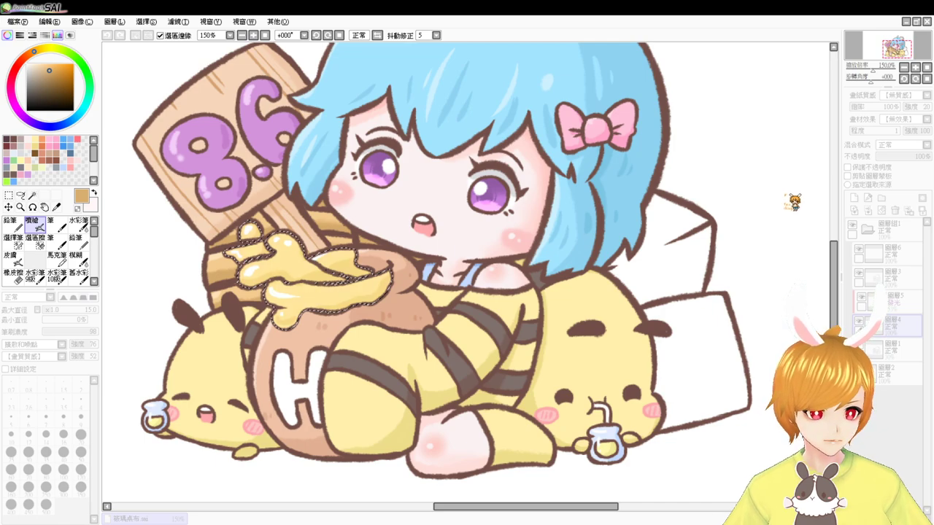
click(794, 223)
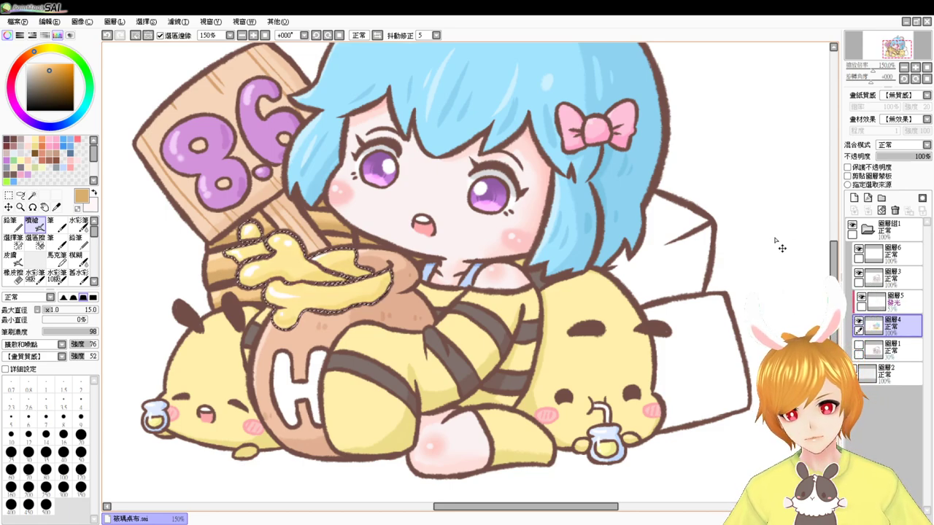
key(ctrl+d)
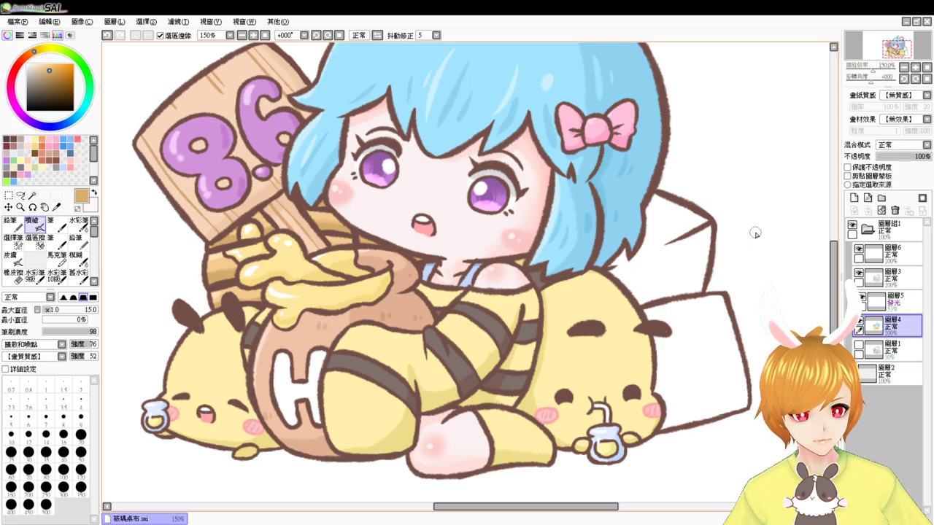
- Select the face and body bands of the small bee on the girl's head with the Magic Wand, leaving out its eyes
drag(648, 194, 520, 366)
click(32, 196)
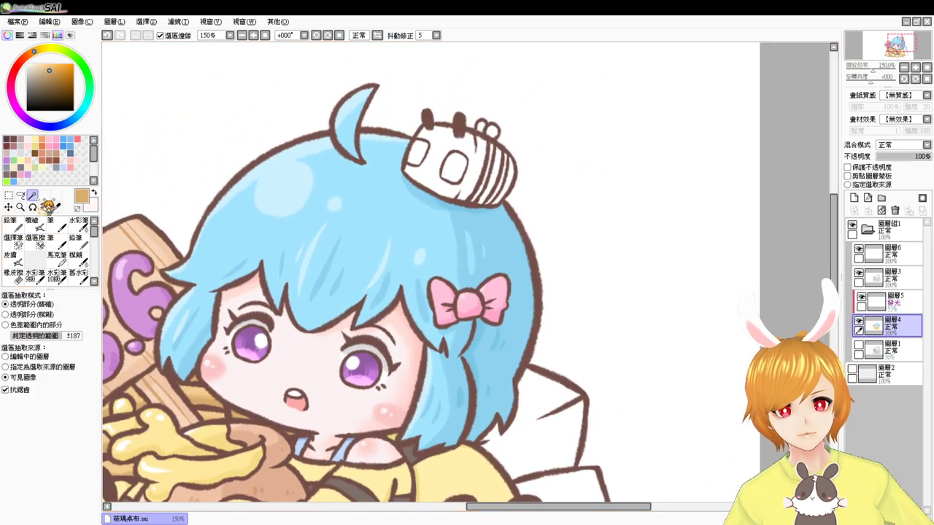
click(454, 141)
click(496, 167)
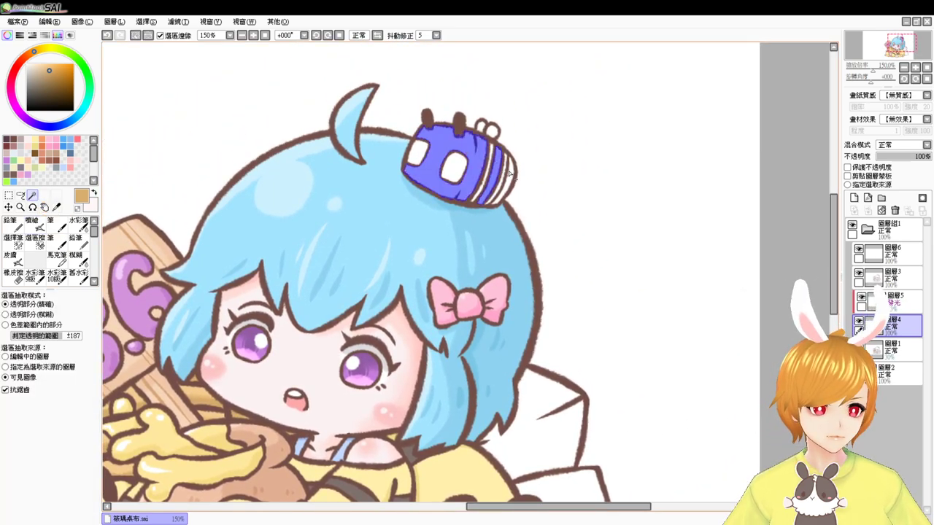
click(509, 173)
- Fill the selected bee areas with the yellow sampled from the round creature beside the girl
drag(487, 226, 480, 155)
click(39, 227)
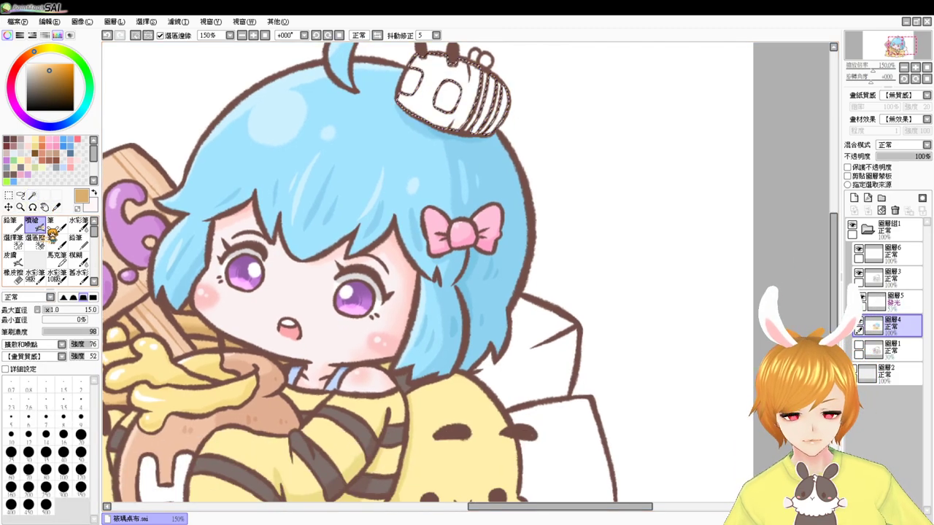
right_click(426, 413)
key(ctrl+f)
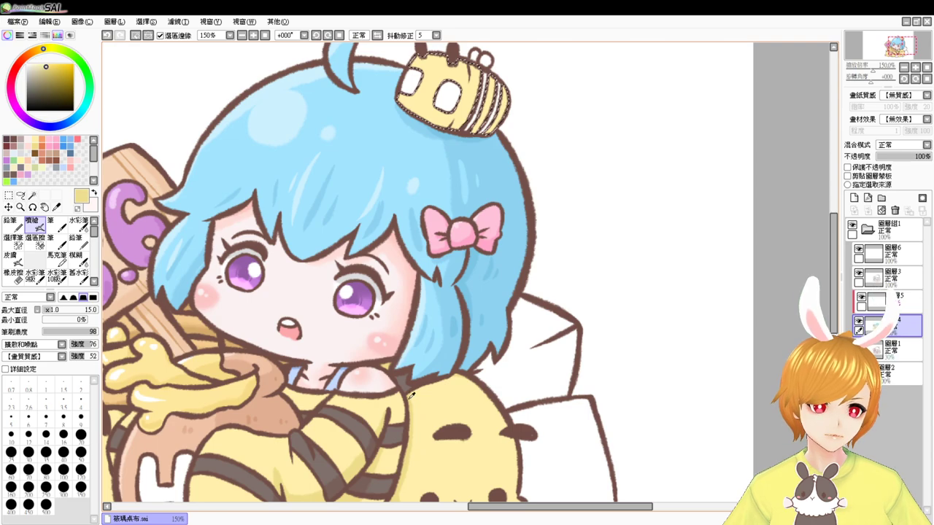
- Shade the bee's yellow body with a darker yellow beside the stripes and along its underside, and clear the selection
scroll(416, 410, up, 1)
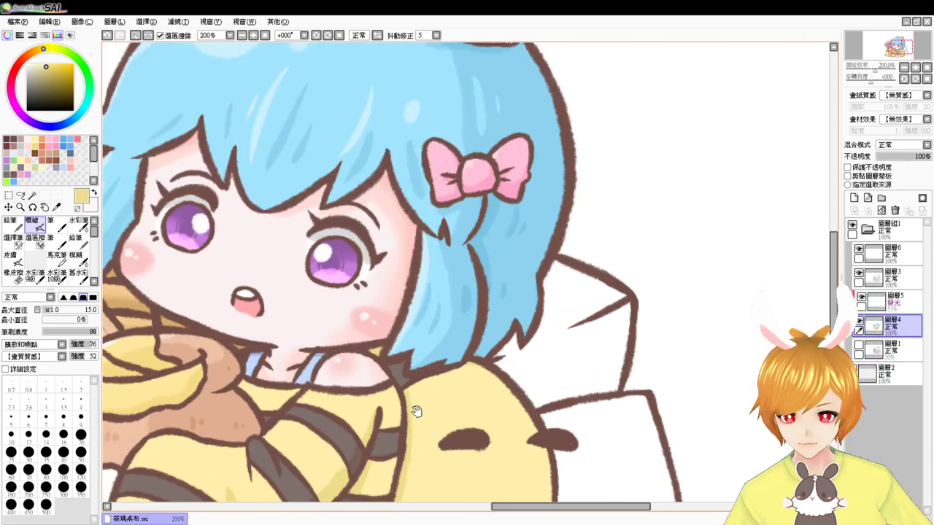
drag(417, 411, 428, 463)
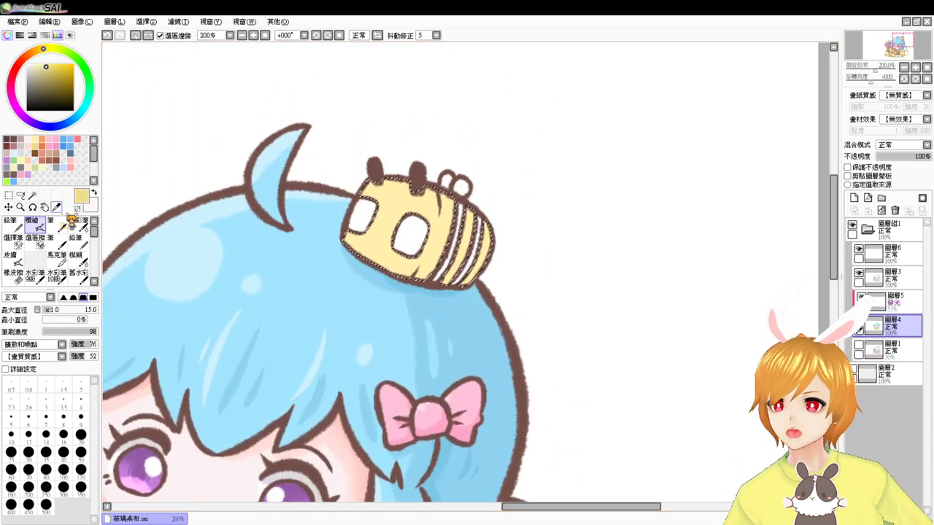
key(alt+Tab)
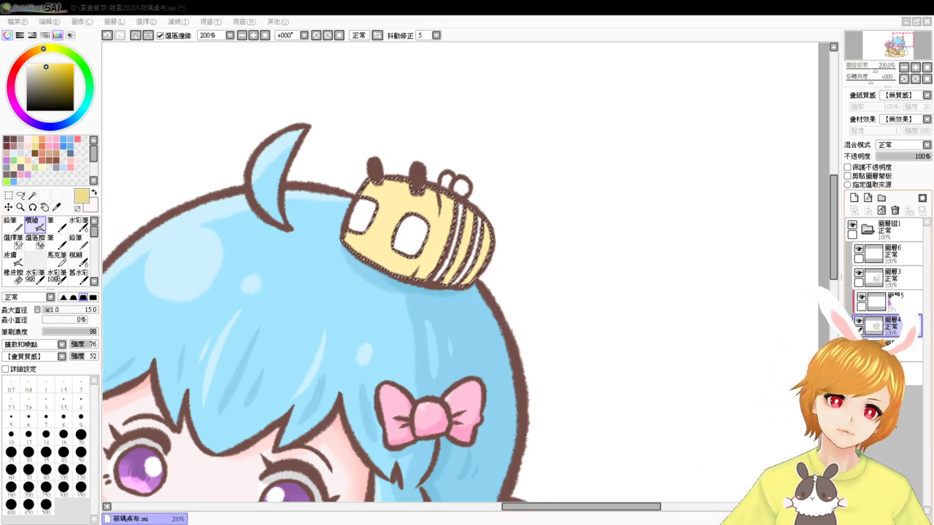
drag(480, 296, 452, 267)
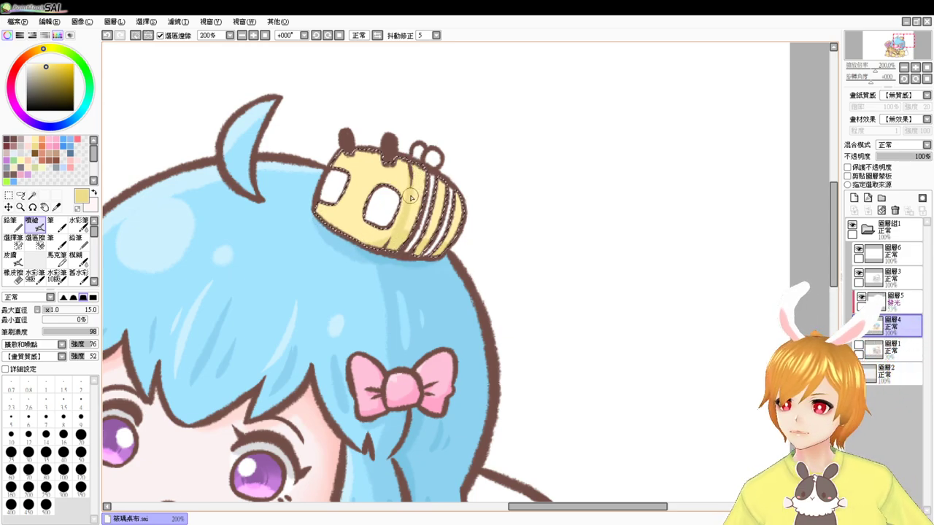
key(ctrl+d)
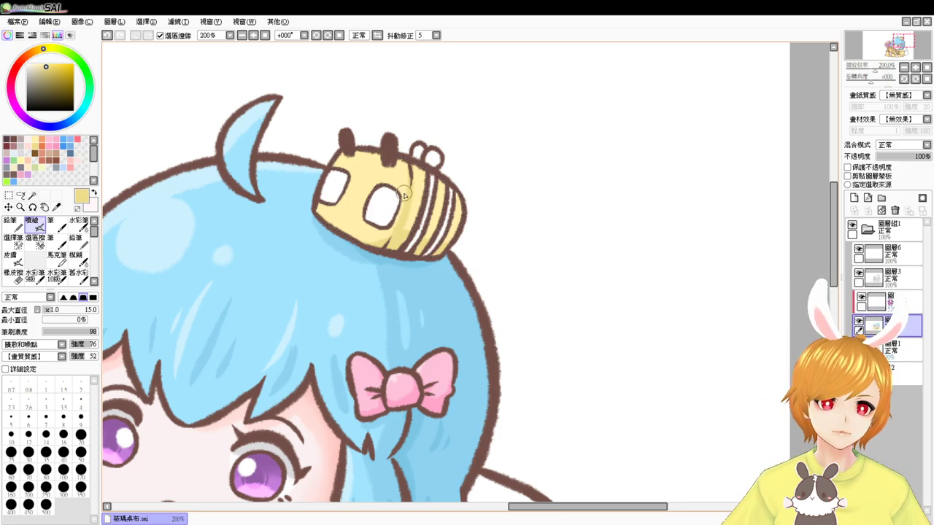
- Select the bee's white stripes, fill them grey-brown with darker brown shading, and clear the selection
click(32, 196)
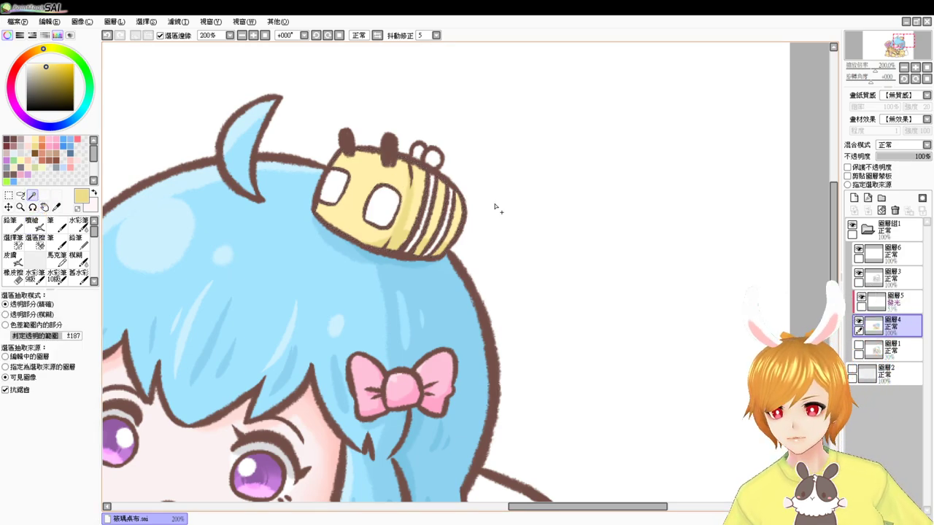
click(433, 180)
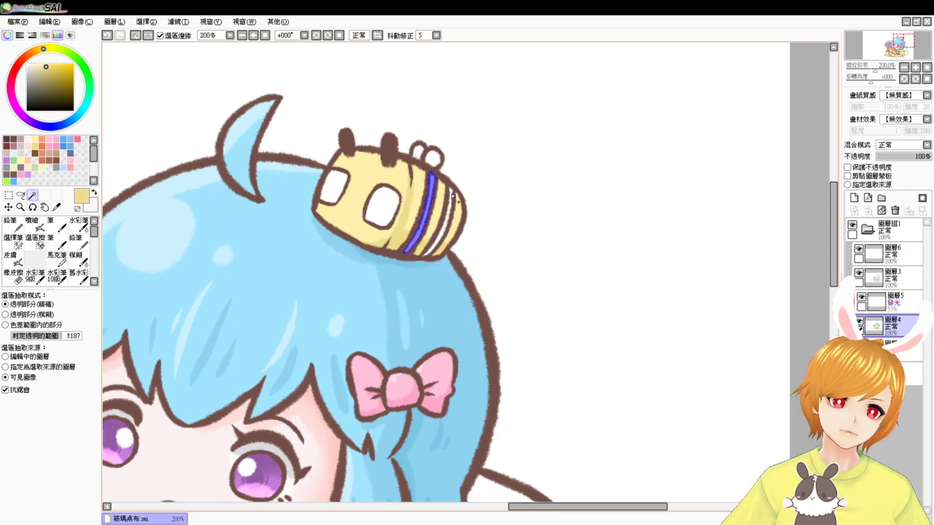
shift+click(452, 196)
scroll(443, 248, down, 5)
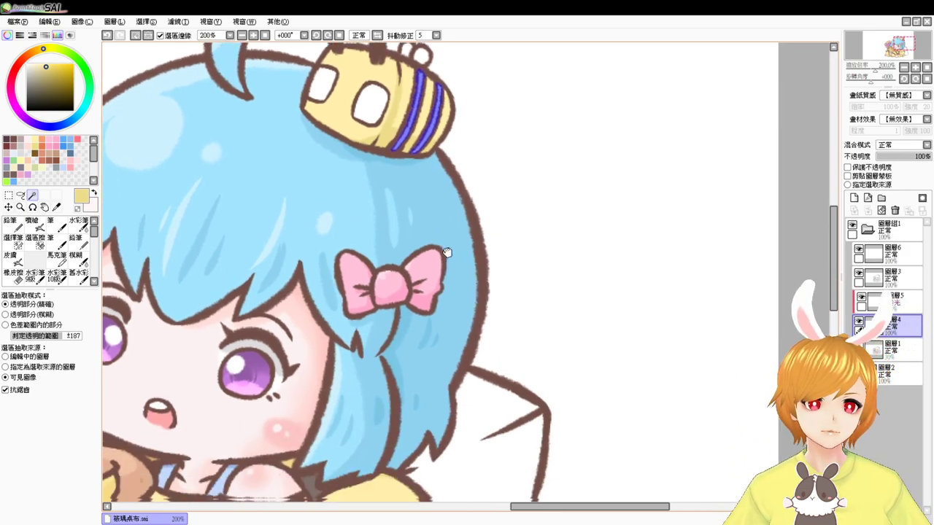
click(13, 161)
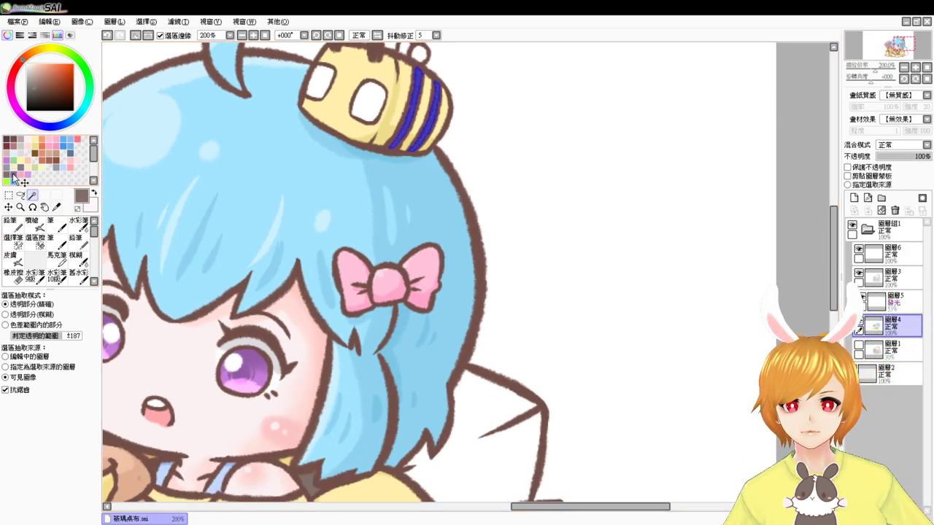
click(32, 224)
mouse_move(446, 140)
mouse_down()
mouse_move(397, 137)
mouse_move(392, 128)
mouse_move(420, 148)
mouse_up()
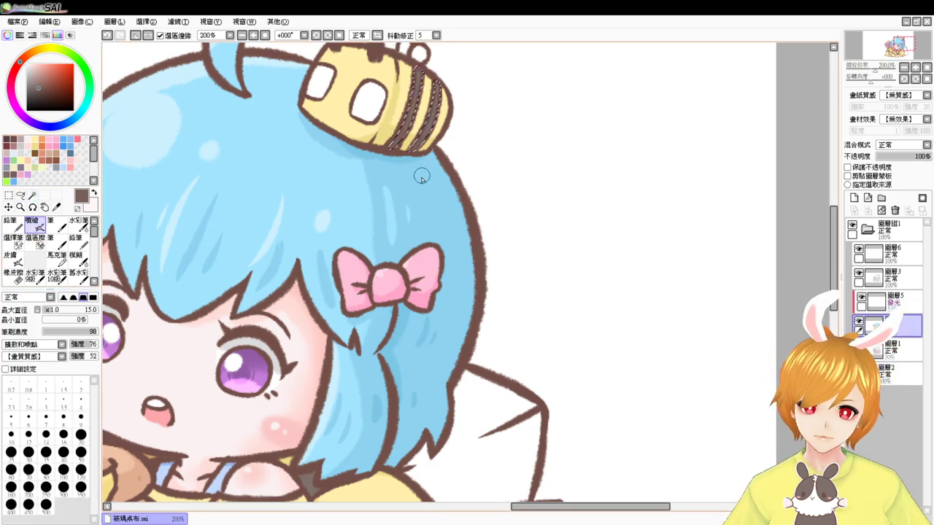
key(ctrl+d)
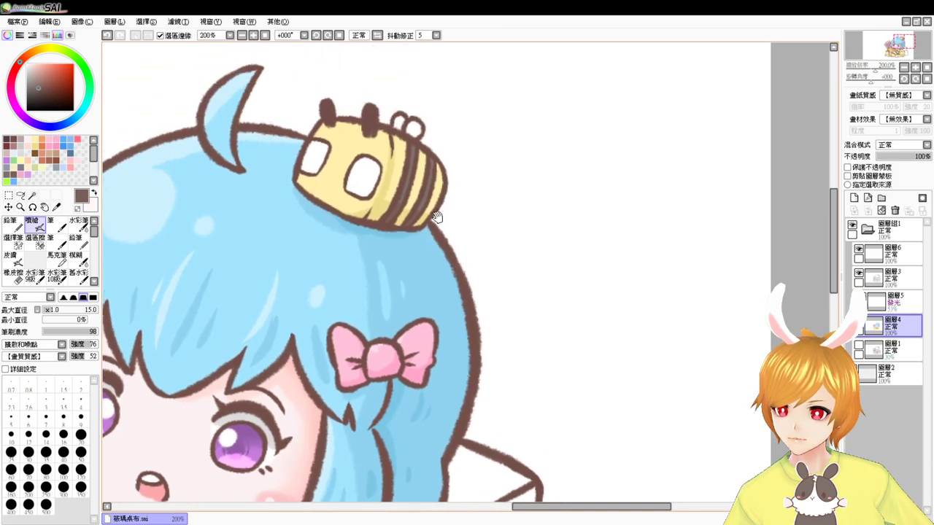
- Select both of the bee's white eyes with the Magic Wand and fill them with grey-brown
scroll(431, 183, up, 2)
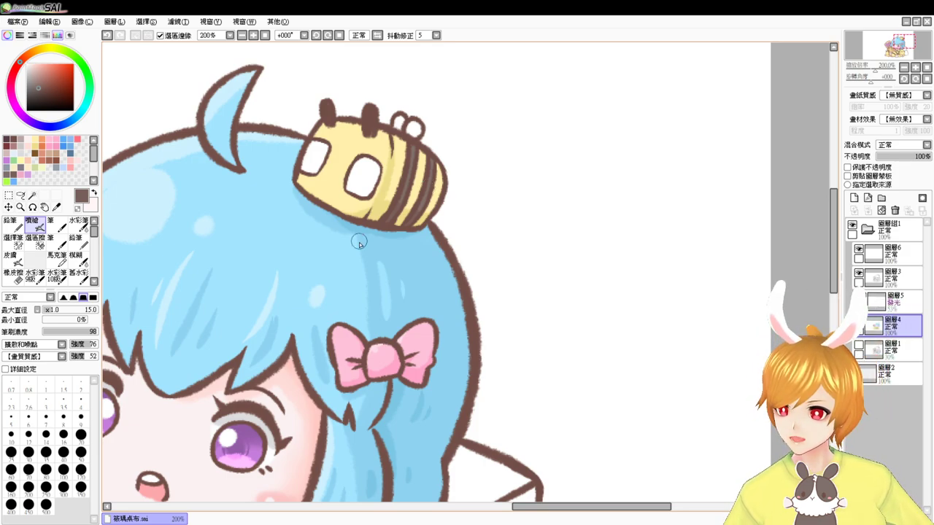
click(33, 196)
click(318, 160)
shift+click(367, 179)
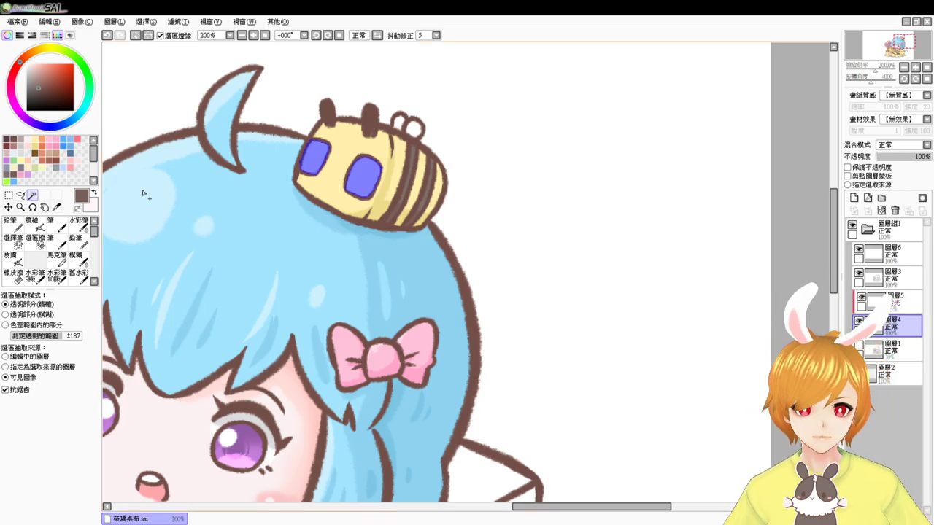
click(8, 169)
key(ctrl+f)
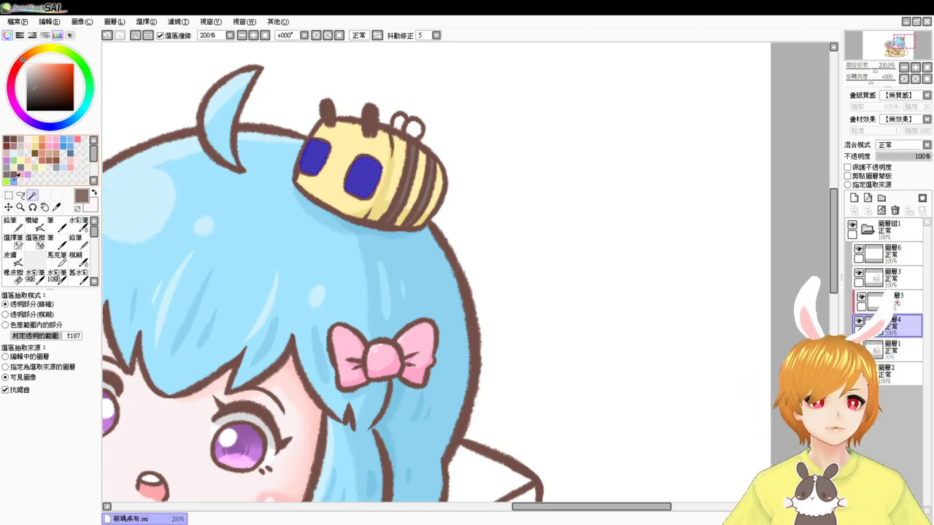
- Shade both of the bee's eyes with a darker brown, using the airbrush at size 12
click(16, 170)
click(33, 223)
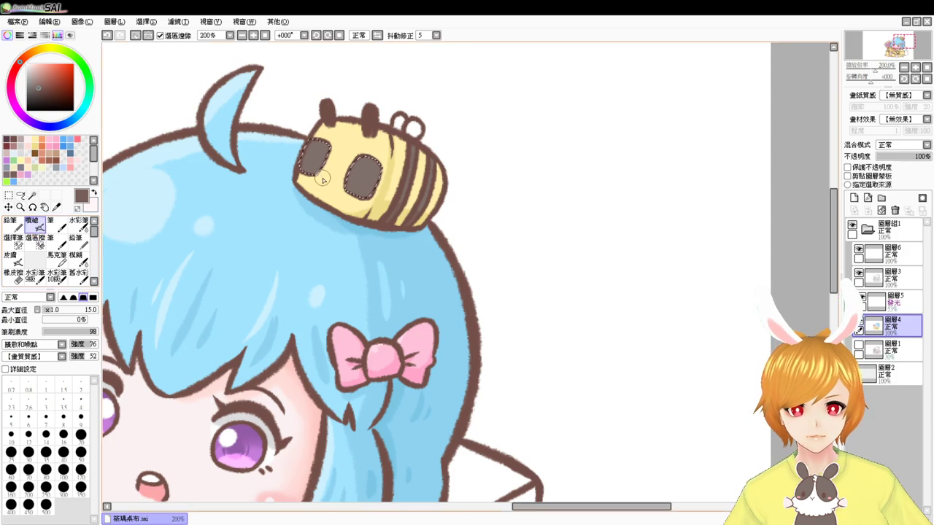
mouse_move(308, 148)
mouse_down()
mouse_move(301, 158)
mouse_move(319, 170)
mouse_up()
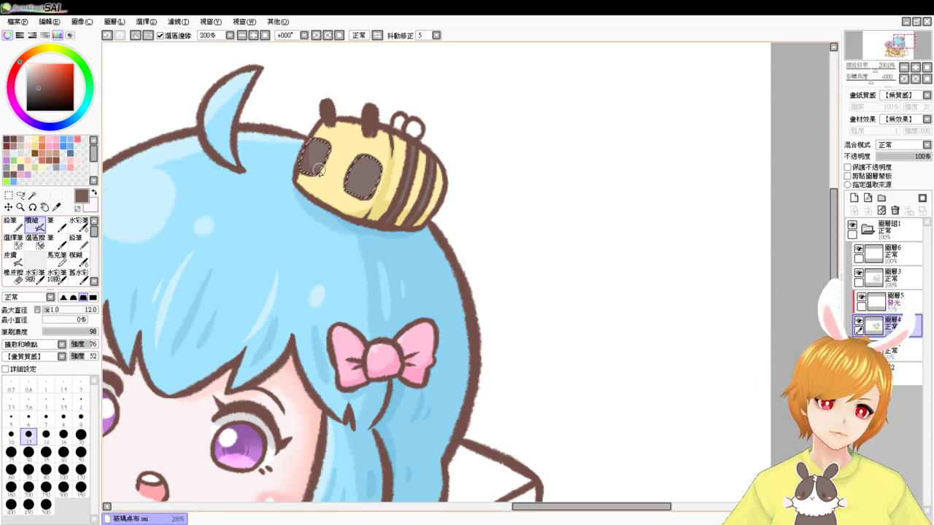
mouse_move(371, 188)
mouse_down()
mouse_move(348, 188)
mouse_move(369, 188)
mouse_move(373, 175)
mouse_move(361, 195)
mouse_move(369, 206)
mouse_up()
- Paint highlights in the bee's eyes, trying light blue and finishing with white
click(9, 160)
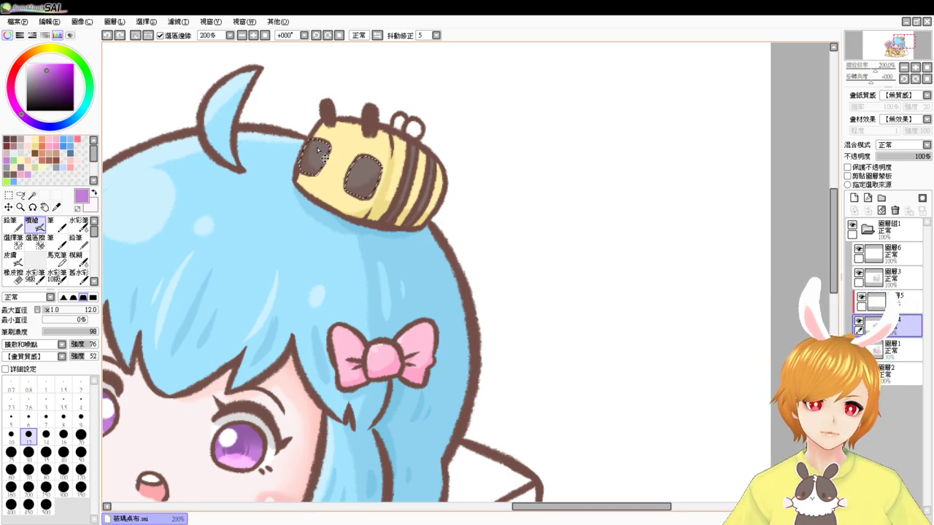
click(64, 167)
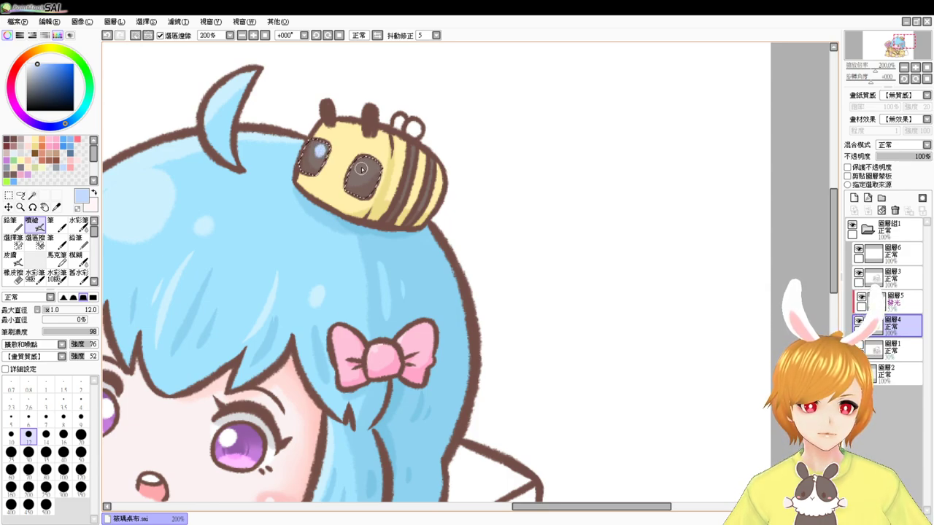
right_click(324, 90)
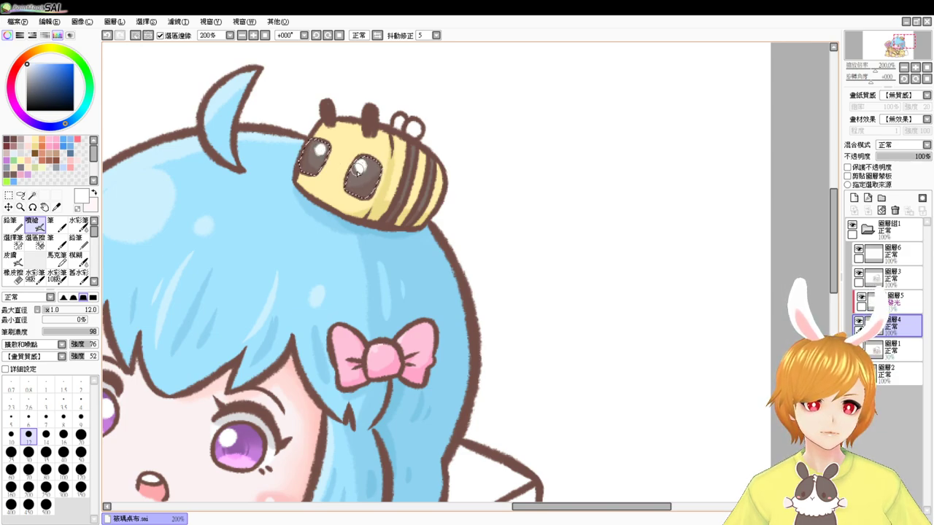
- Select the bee ornament's face area with the Magic Wand from the line art, hiding the colour layer temporarily
key(ctrl+d)
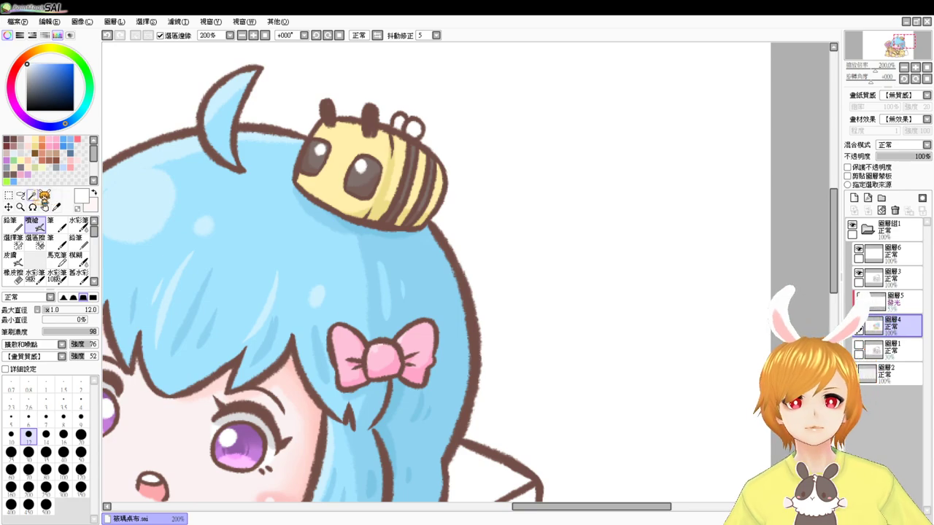
click(32, 195)
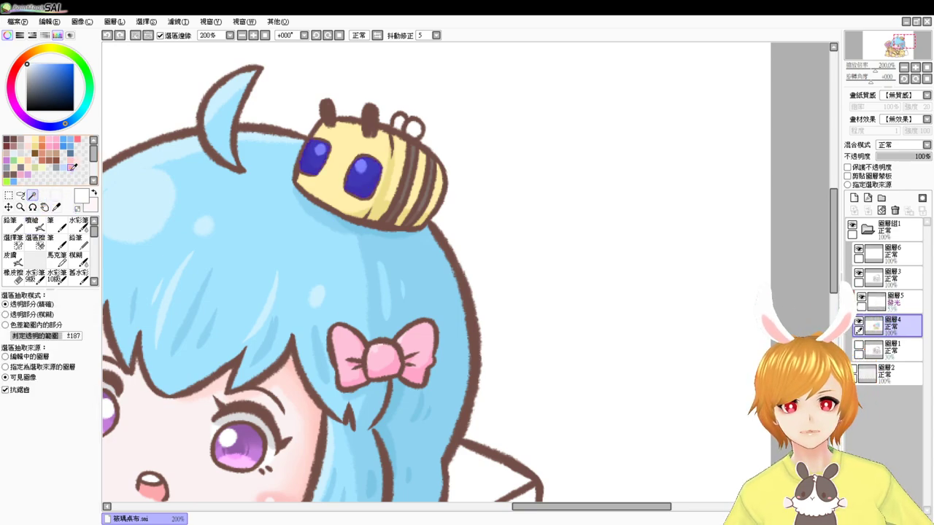
key(ctrl+d)
click(859, 322)
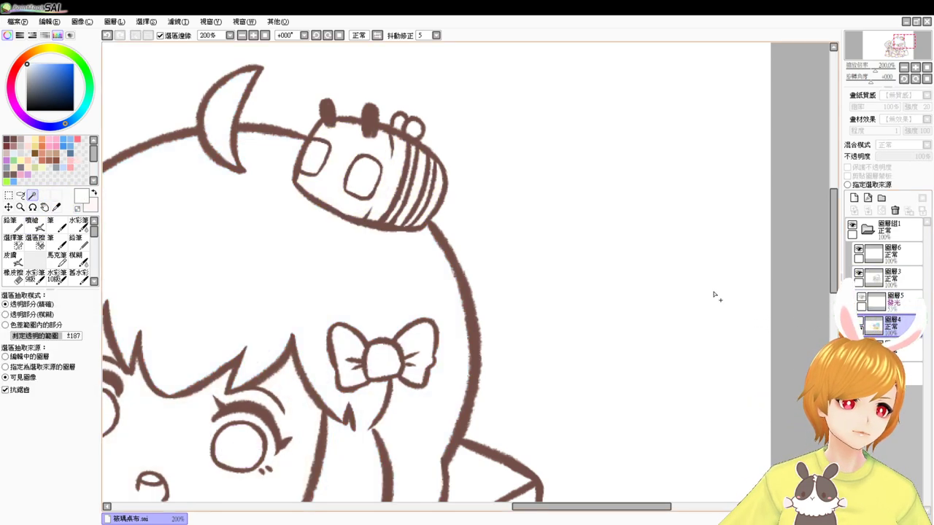
click(336, 197)
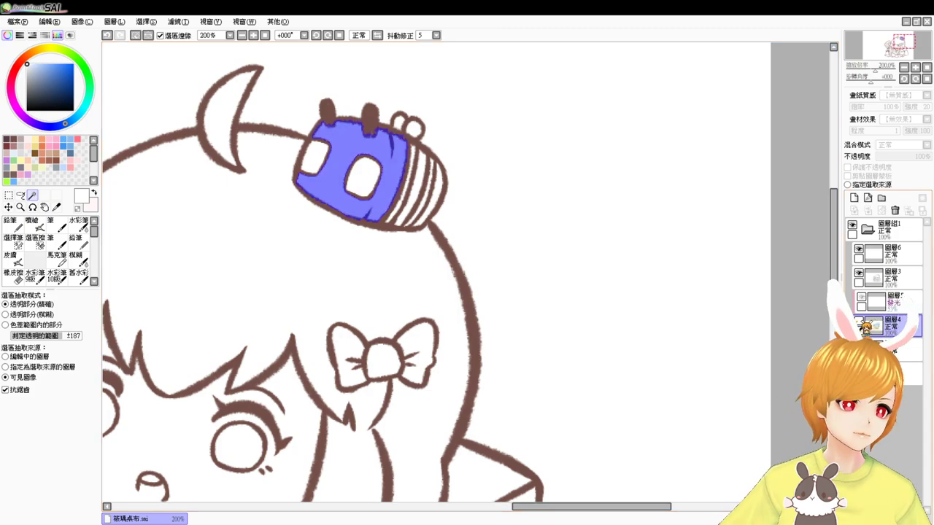
click(860, 321)
- Airbrush light pink blush on both of the bee's cheeks below the eyes at size 12
click(70, 166)
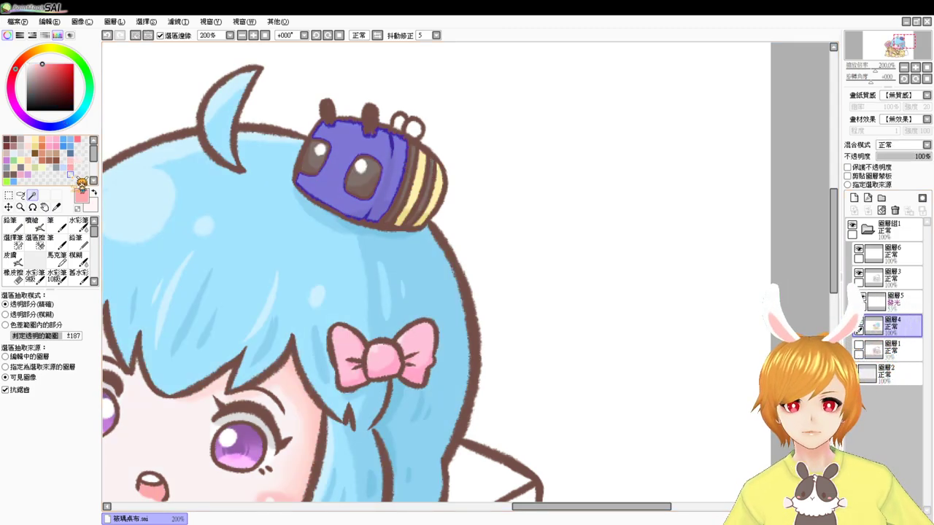
click(32, 224)
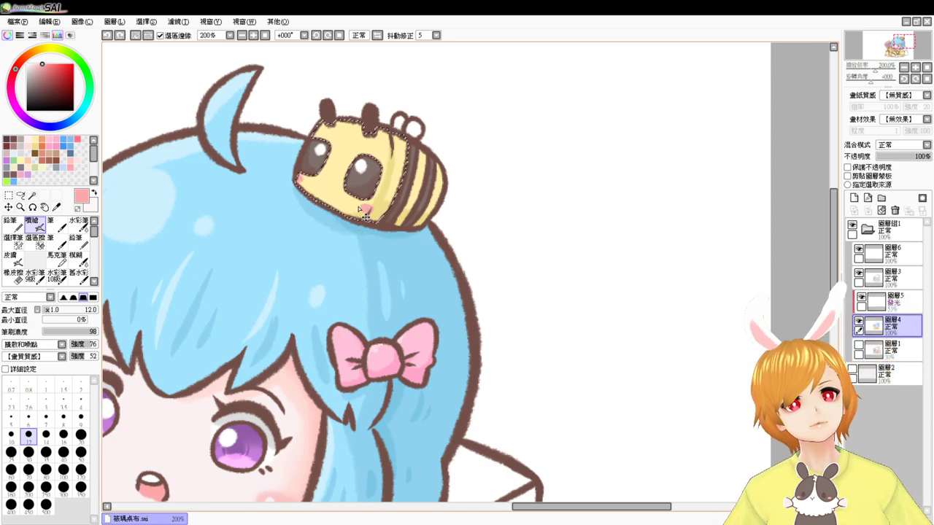
key(ctrl+z)
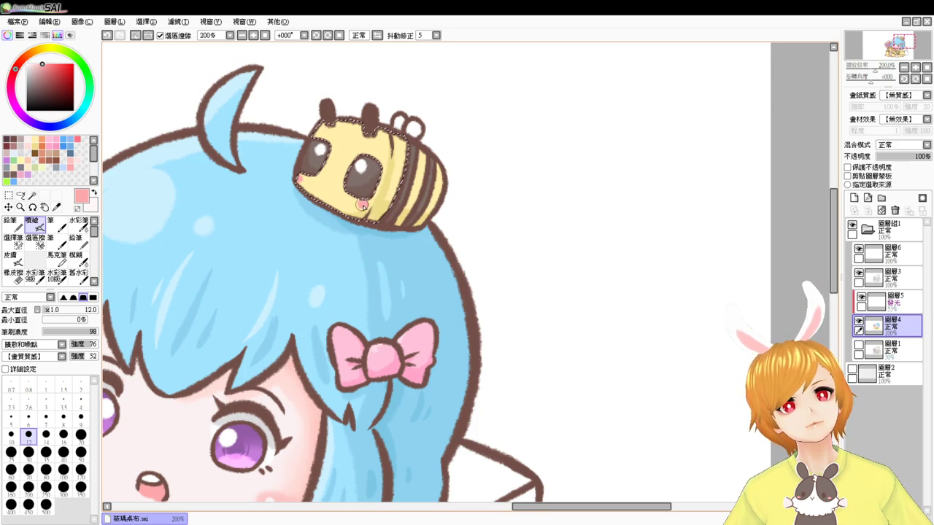
drag(359, 205, 365, 208)
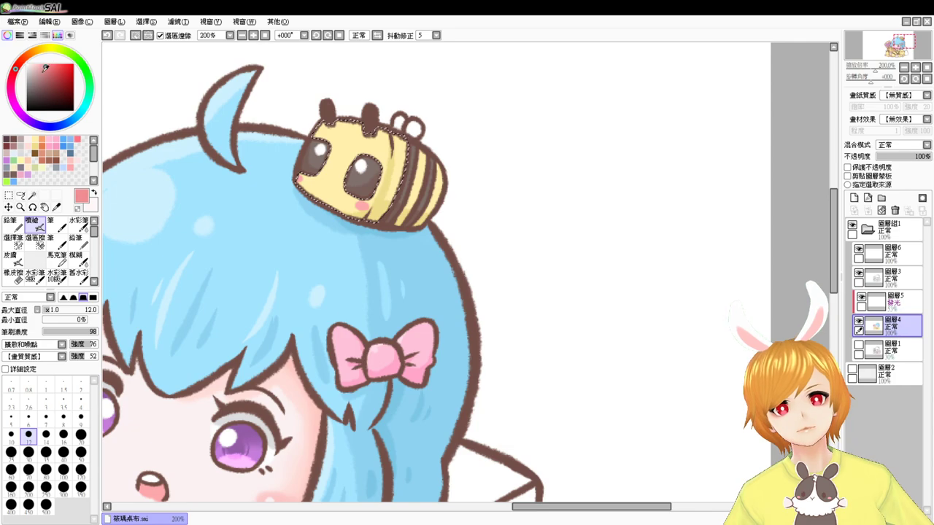
- Add darker pink accents to the bee's cheeks with the airbrush at size 7, and clear the selection
key(bracketleft)
key(bracketleft)
key(bracketleft)
key(bracketleft)
key(ctrl+z)
drag(360, 204, 364, 206)
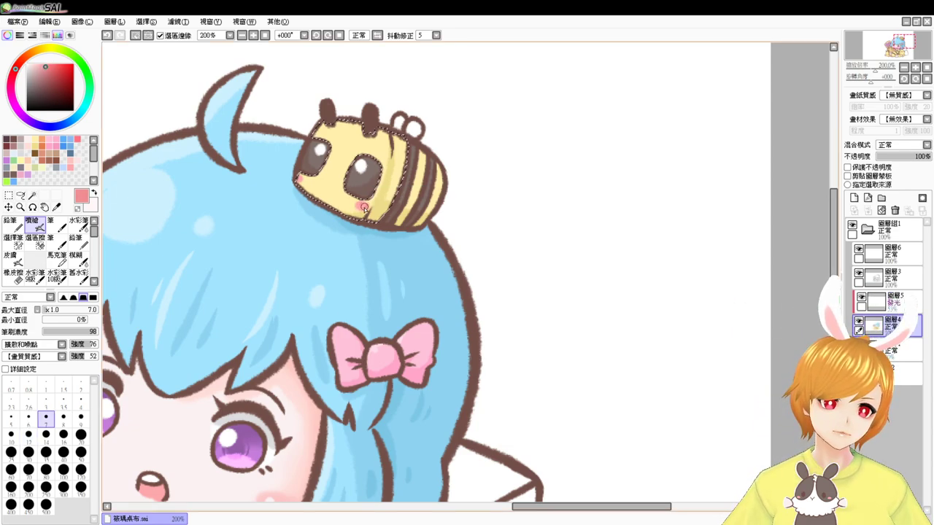
drag(299, 175, 297, 179)
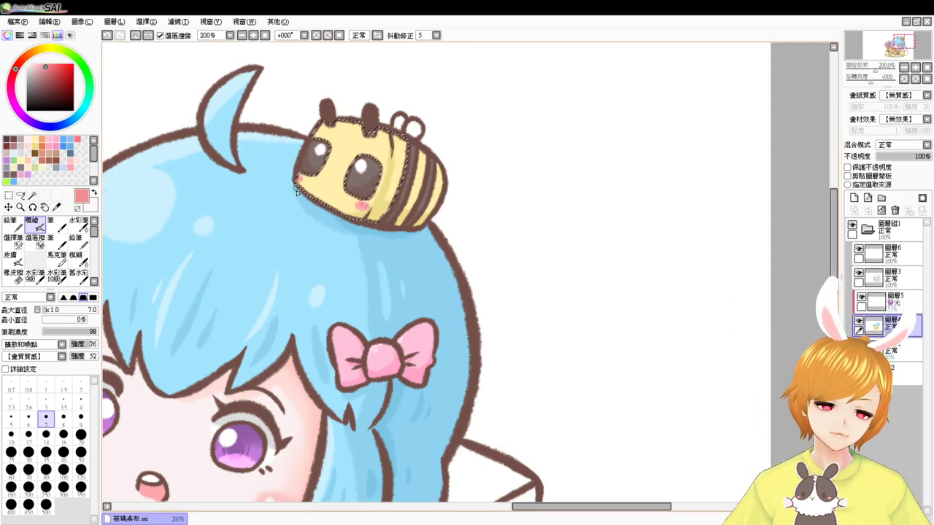
key(ctrl+d)
- Select the bee's two white wings with the Magic Wand, fill them with very pale blue and clear the selection
click(32, 195)
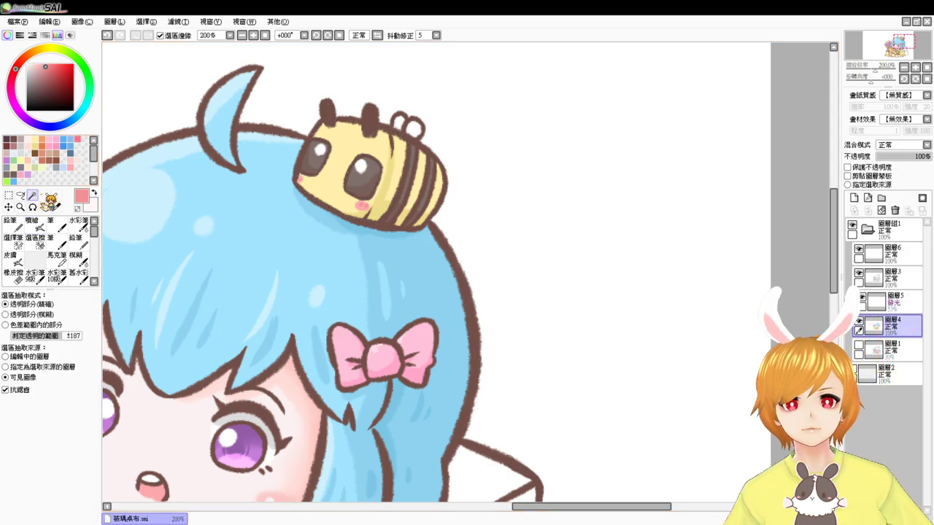
click(399, 125)
click(413, 129)
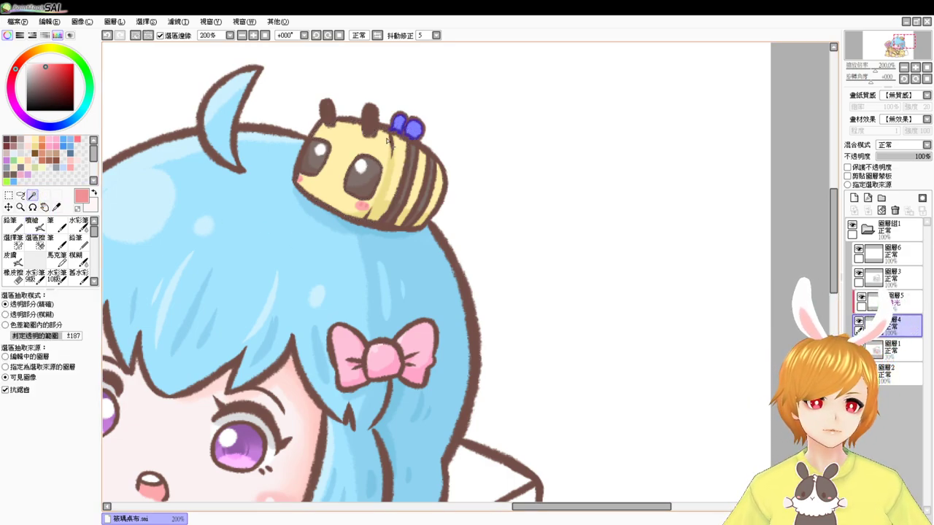
click(64, 166)
key(ctrl+f)
key(ctrl+d)
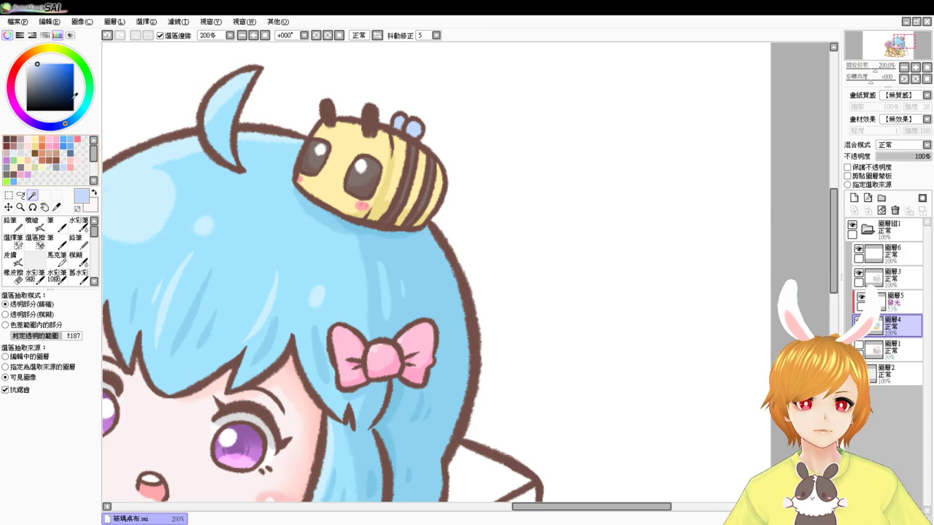
key(ctrl+z)
key(ctrl+d)
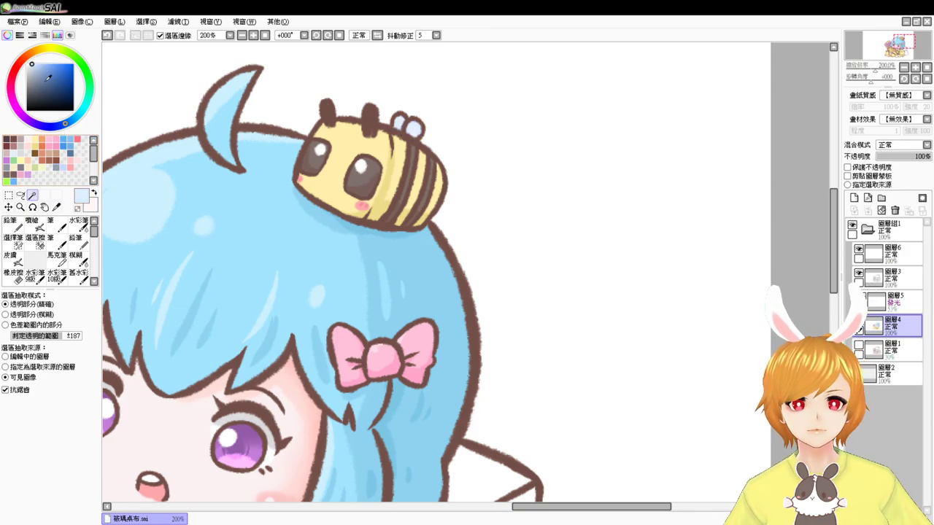
- Select the two white boxes behind the girl and the chick with the Magic Wand and fill them with light orange
click(265, 35)
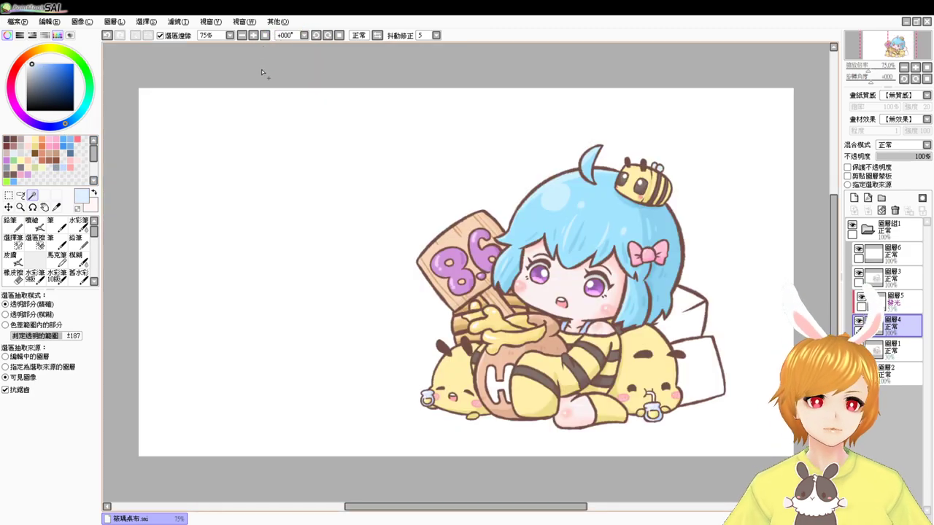
drag(775, 419, 657, 387)
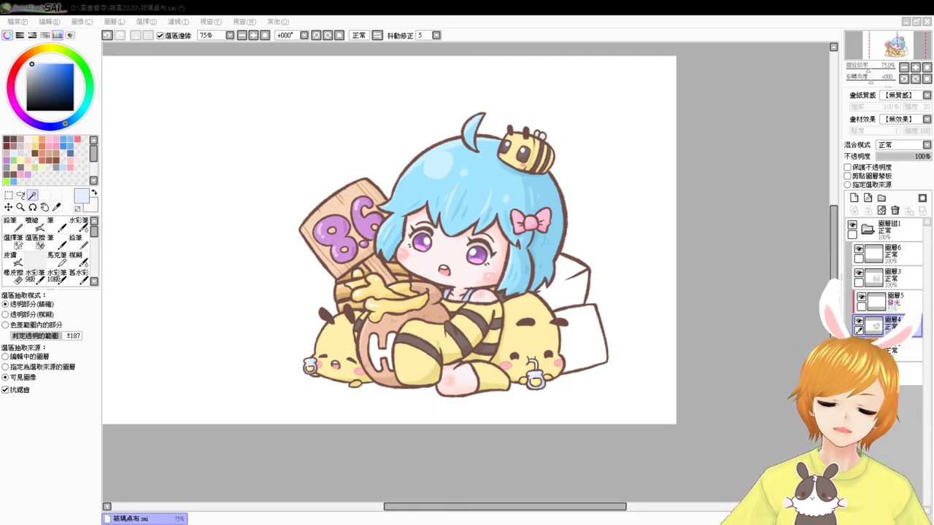
click(134, 153)
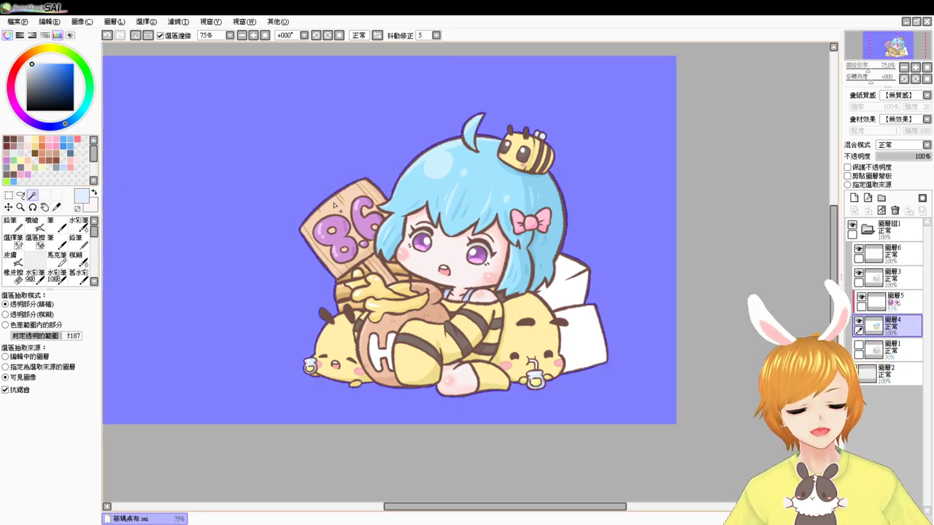
key(ctrl+d)
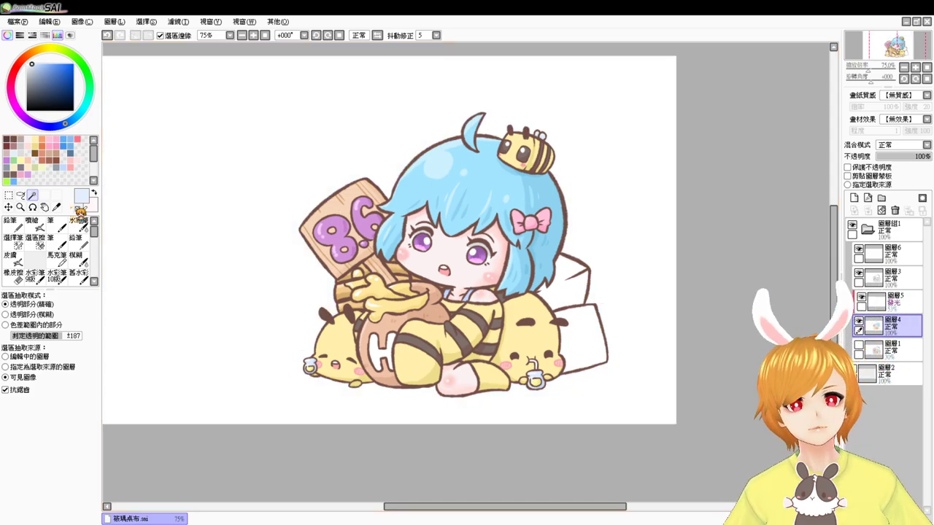
click(566, 299)
click(582, 323)
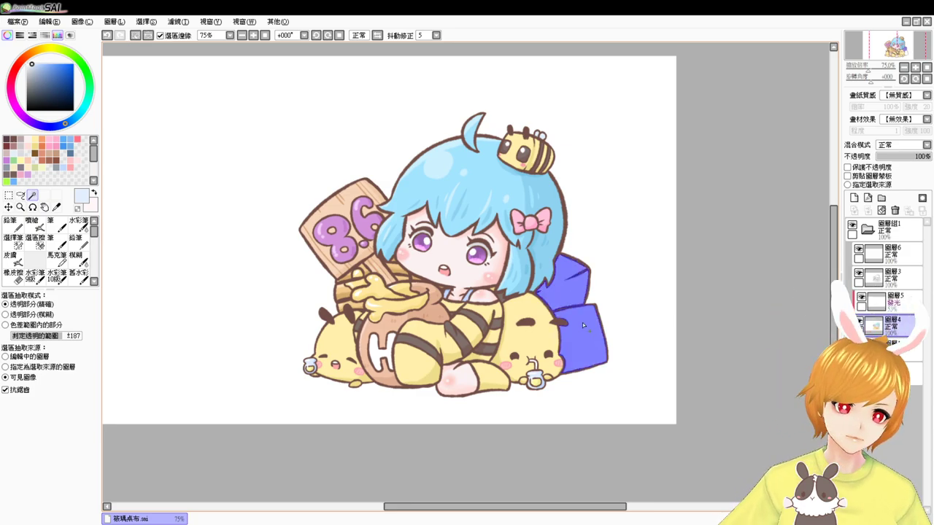
scroll(585, 330, up, 3)
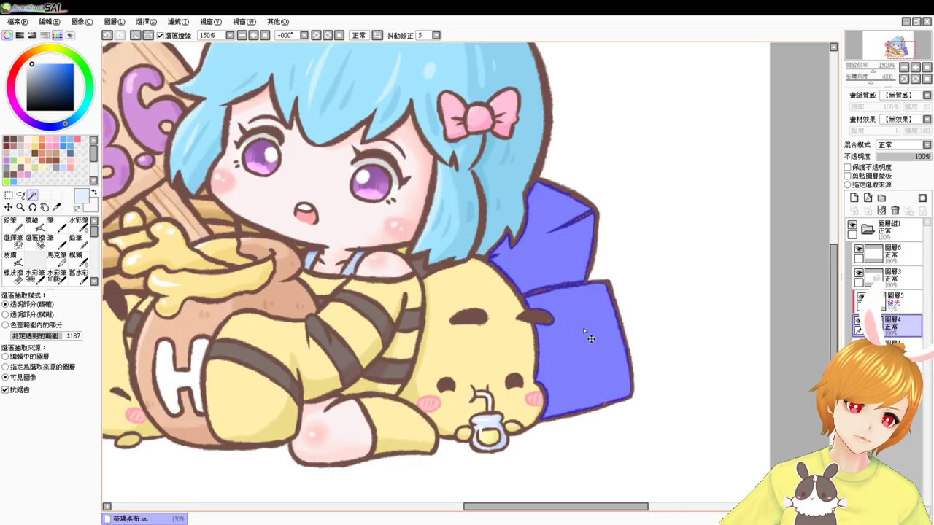
drag(594, 294, 567, 357)
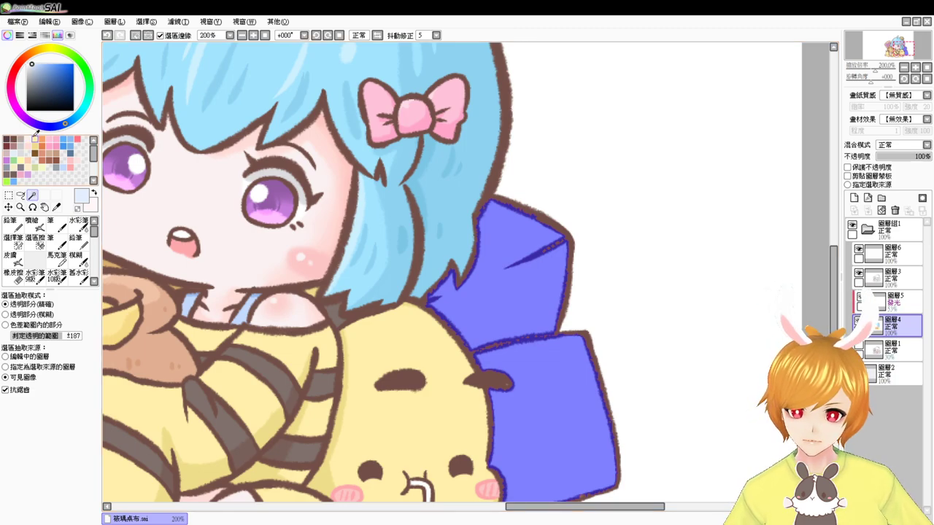
click(41, 138)
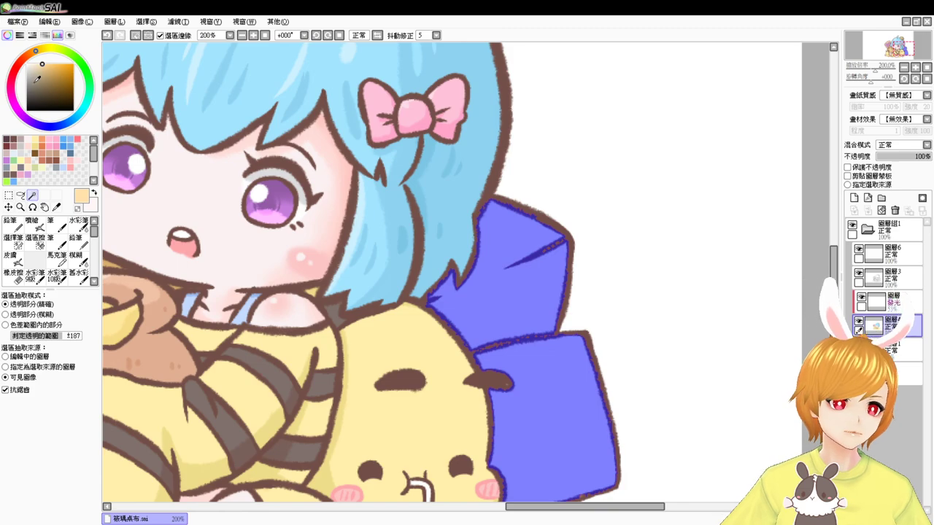
- Shade the lower box beside the chick with a deeper orange, using the airbrush at size 17
click(32, 222)
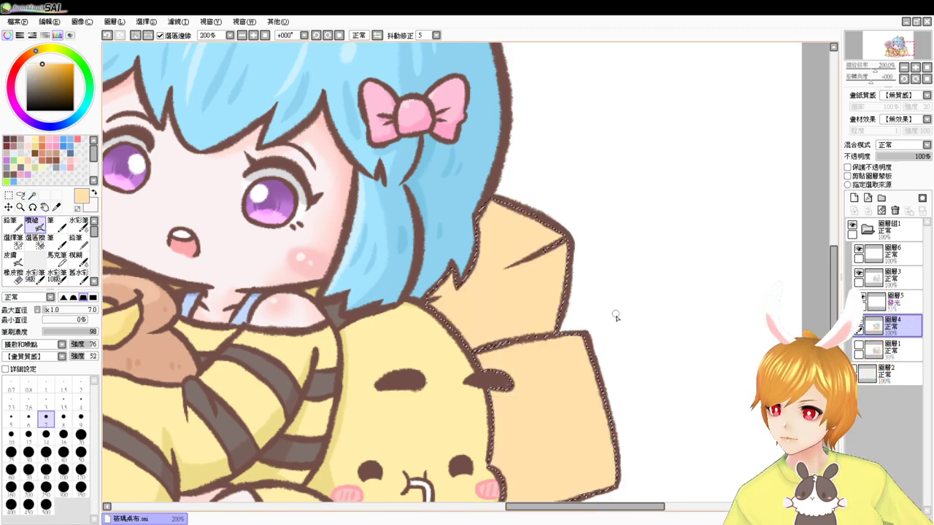
drag(616, 339, 587, 268)
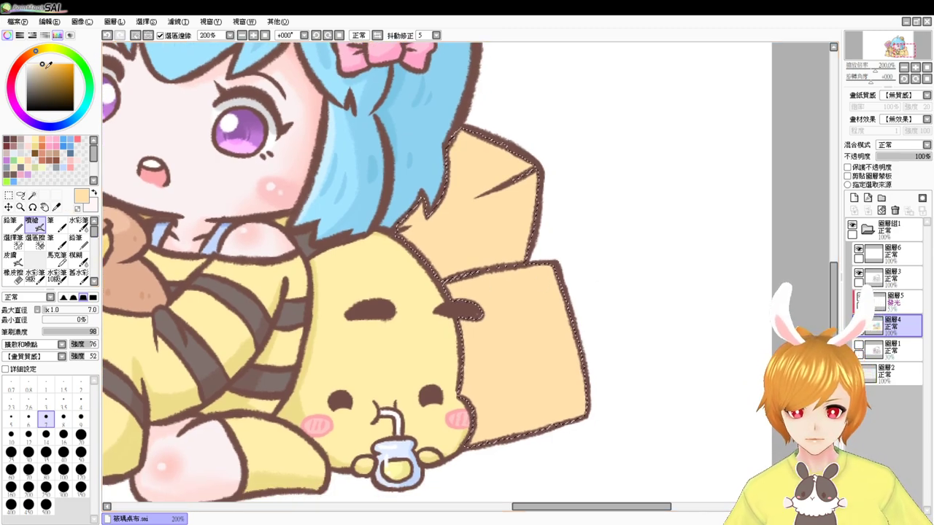
click(45, 69)
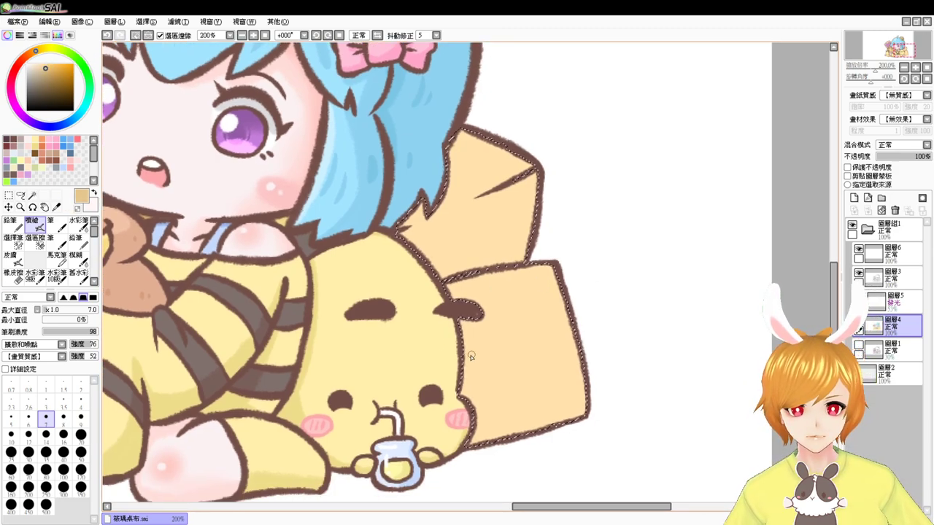
mouse_move(471, 337)
mouse_down()
mouse_move(493, 337)
mouse_move(515, 315)
mouse_move(501, 318)
mouse_move(516, 318)
mouse_up()
key(ctrl+z)
click(31, 52)
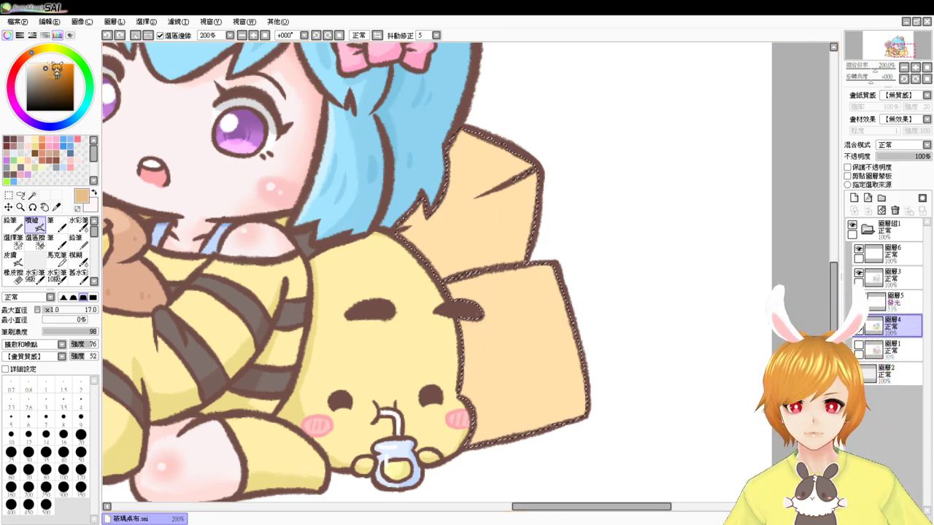
click(49, 64)
mouse_move(511, 332)
mouse_down()
mouse_move(491, 316)
mouse_move(455, 325)
mouse_move(517, 314)
mouse_move(478, 323)
mouse_move(509, 319)
mouse_up()
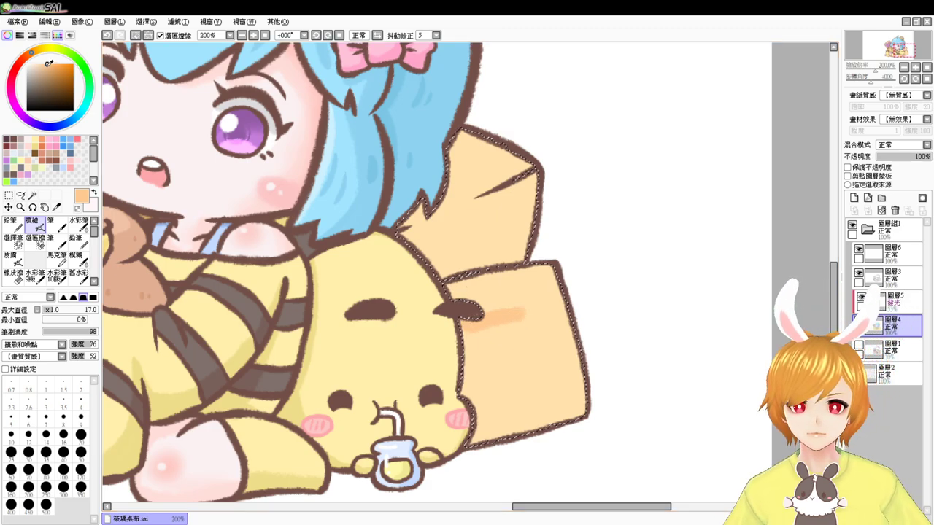
click(50, 64)
click(49, 67)
mouse_move(500, 321)
mouse_down()
mouse_move(448, 328)
mouse_move(520, 319)
mouse_move(539, 386)
mouse_move(529, 398)
mouse_move(479, 408)
mouse_move(509, 392)
mouse_move(488, 355)
mouse_move(467, 346)
mouse_move(443, 358)
mouse_move(471, 389)
mouse_move(496, 369)
mouse_move(507, 378)
mouse_move(516, 334)
mouse_move(496, 338)
mouse_move(521, 354)
mouse_move(523, 389)
mouse_up()
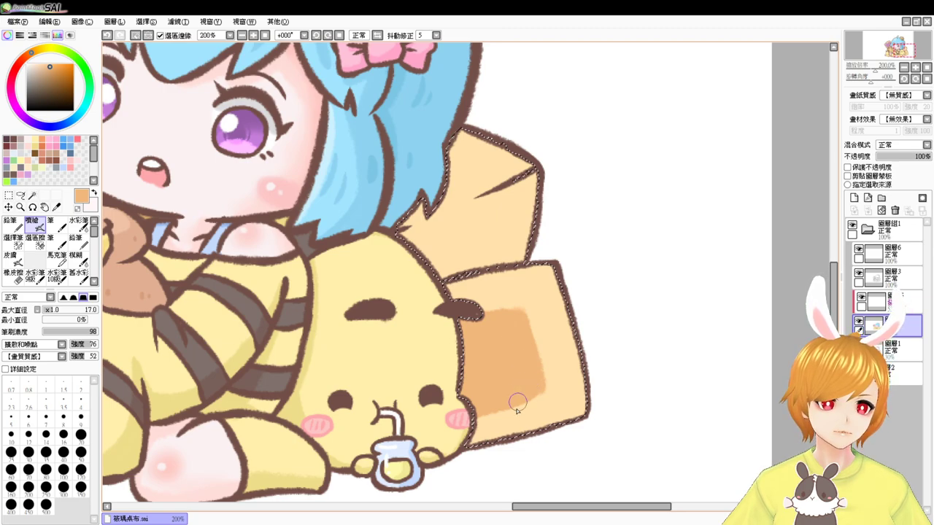
- Shade the upper box and its flap with the deeper orange, and widen the lower box's shading towards its edges
mouse_move(432, 179)
mouse_down()
mouse_move(457, 174)
mouse_move(475, 224)
mouse_move(475, 212)
mouse_move(473, 255)
mouse_move(459, 261)
mouse_move(418, 205)
mouse_move(448, 201)
mouse_move(451, 210)
mouse_move(435, 258)
mouse_move(453, 252)
mouse_move(462, 206)
mouse_move(464, 253)
mouse_up()
key(ctrl+z)
key(ctrl+z)
alt+click(458, 176)
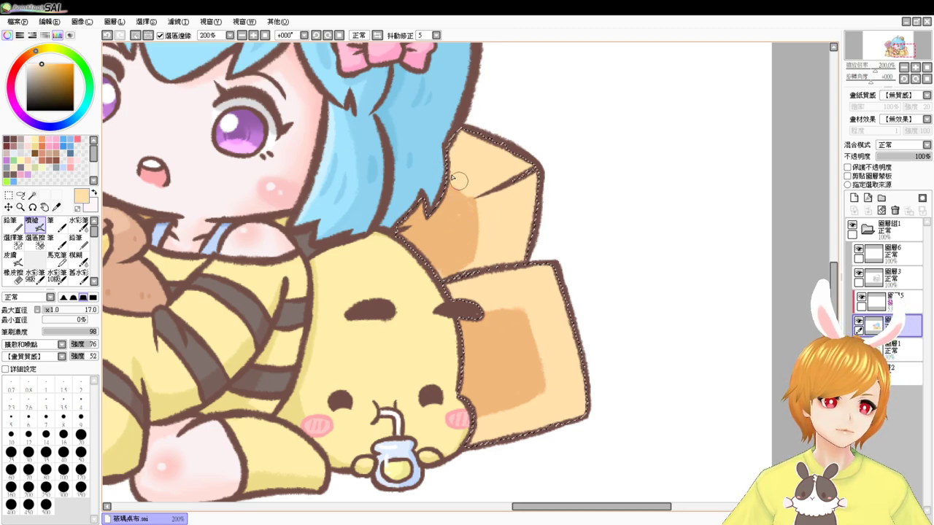
alt+click(473, 198)
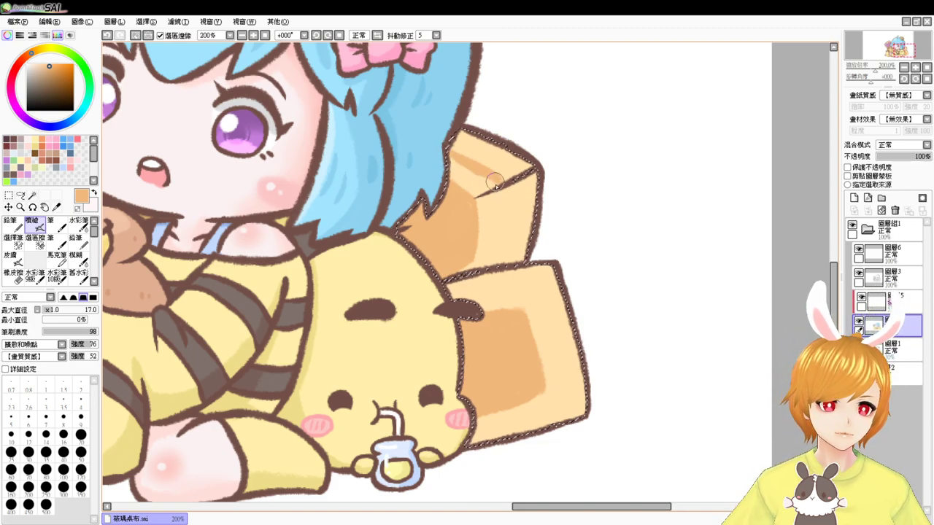
mouse_move(498, 185)
mouse_down()
mouse_move(496, 240)
mouse_move(499, 199)
mouse_move(485, 262)
mouse_move(487, 212)
mouse_move(470, 185)
mouse_move(452, 182)
mouse_move(462, 192)
mouse_move(476, 189)
mouse_move(474, 179)
mouse_move(491, 193)
mouse_up()
mouse_move(454, 310)
mouse_down()
mouse_move(523, 297)
mouse_move(541, 314)
mouse_move(523, 300)
mouse_move(557, 396)
mouse_move(479, 424)
mouse_move(550, 406)
mouse_move(552, 393)
mouse_move(476, 415)
mouse_move(527, 401)
mouse_move(541, 384)
mouse_move(514, 306)
mouse_up()
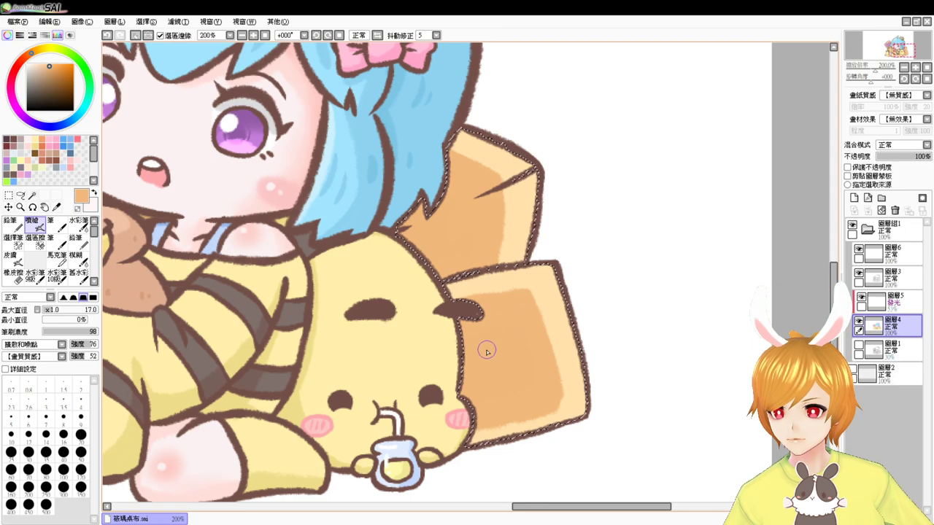
- Deepen the upper box's shading along the hair and the chick's head with a slightly darker orange
drag(590, 185, 566, 224)
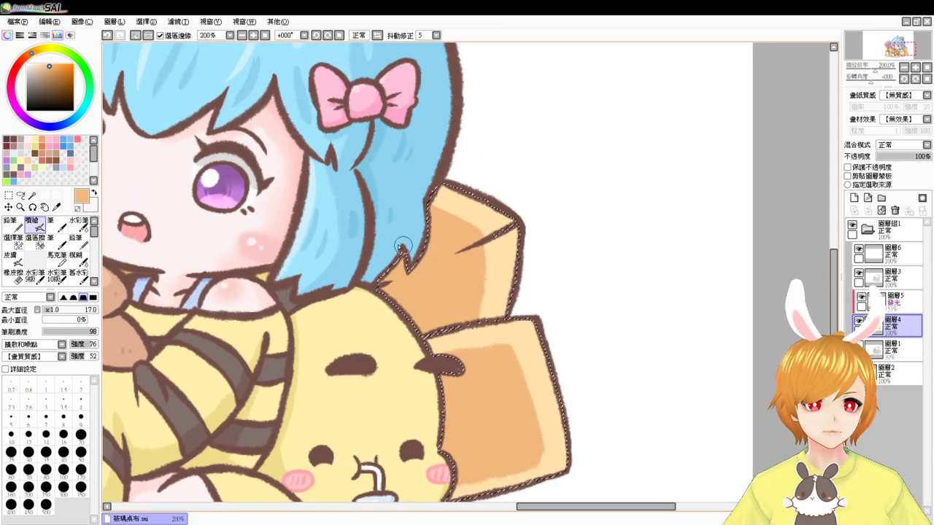
click(51, 68)
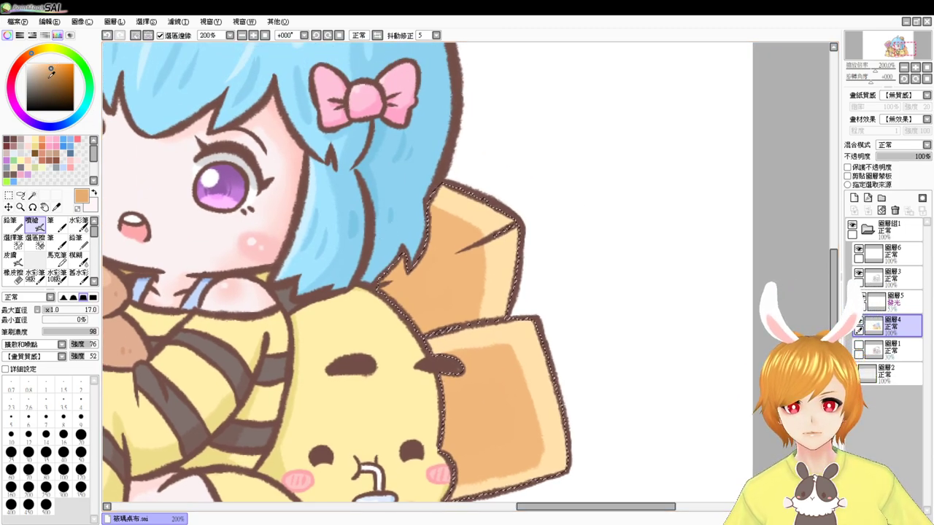
mouse_move(400, 293)
mouse_down()
mouse_move(465, 260)
mouse_move(468, 317)
mouse_move(474, 258)
mouse_move(455, 267)
mouse_move(475, 263)
mouse_move(471, 276)
mouse_move(401, 294)
mouse_move(436, 291)
mouse_move(431, 321)
mouse_up()
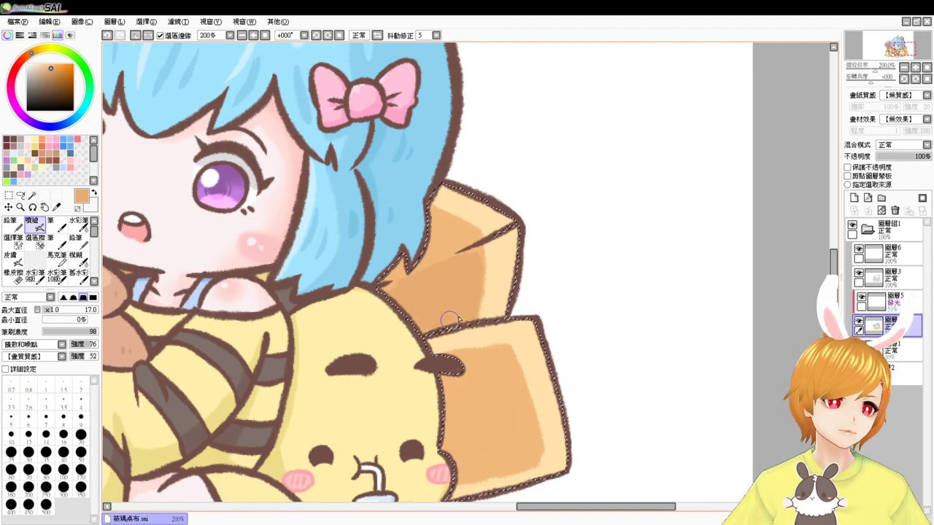
drag(450, 389, 446, 317)
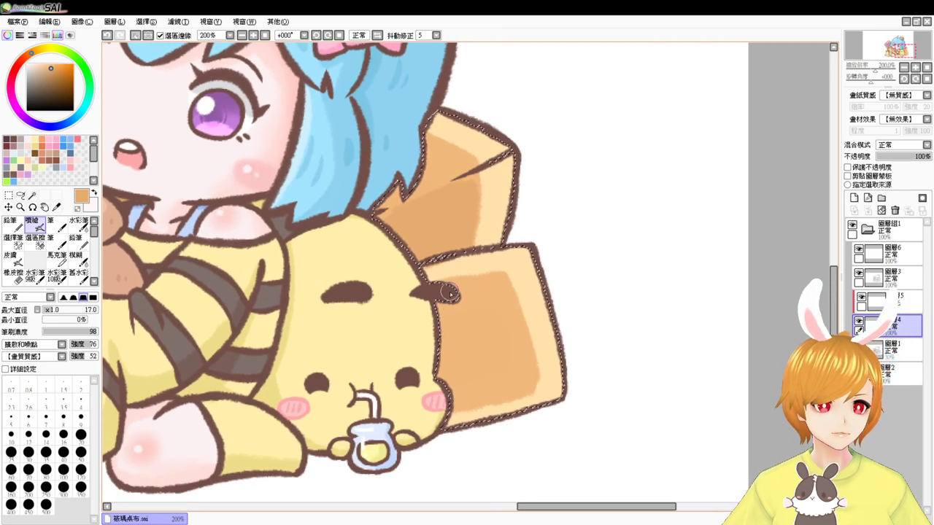
- Pick a pale cream colour and add a new layer above 圖層4, clipped to it, with the 發光 blending mode
alt+click(409, 276)
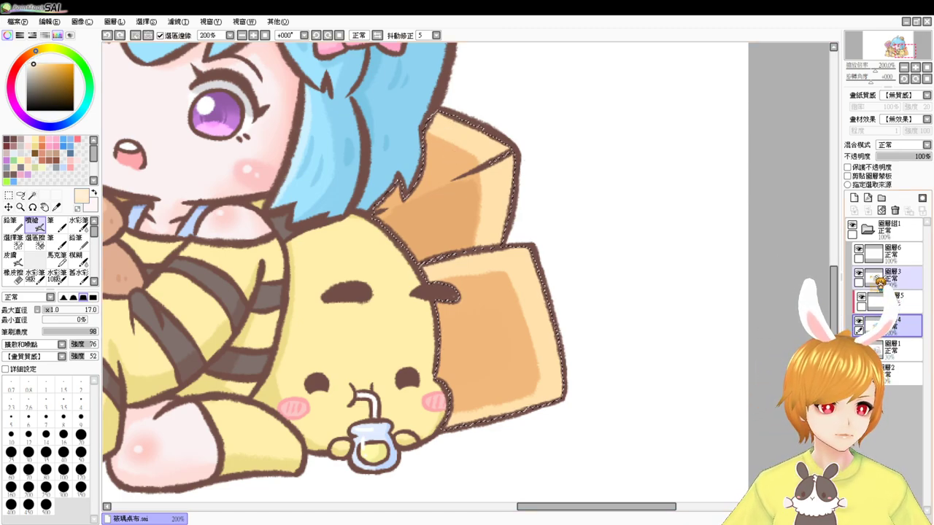
click(905, 302)
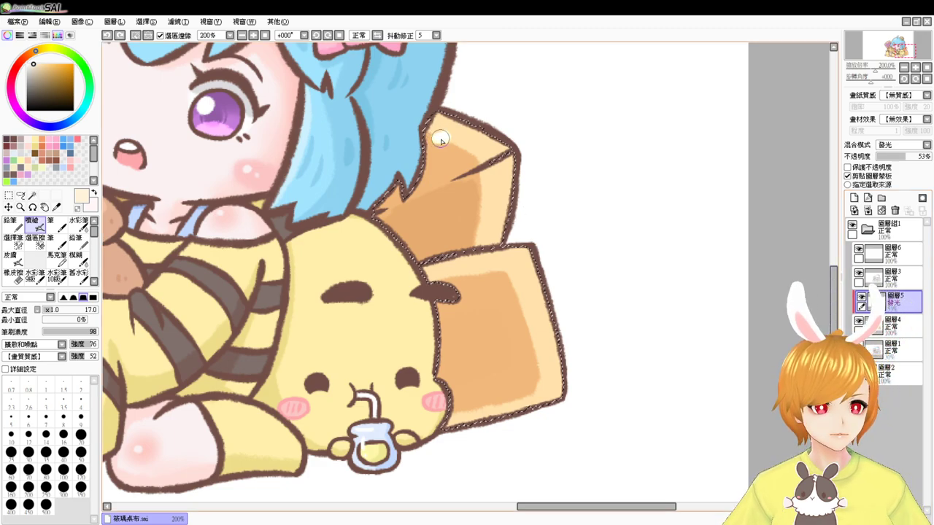
click(901, 328)
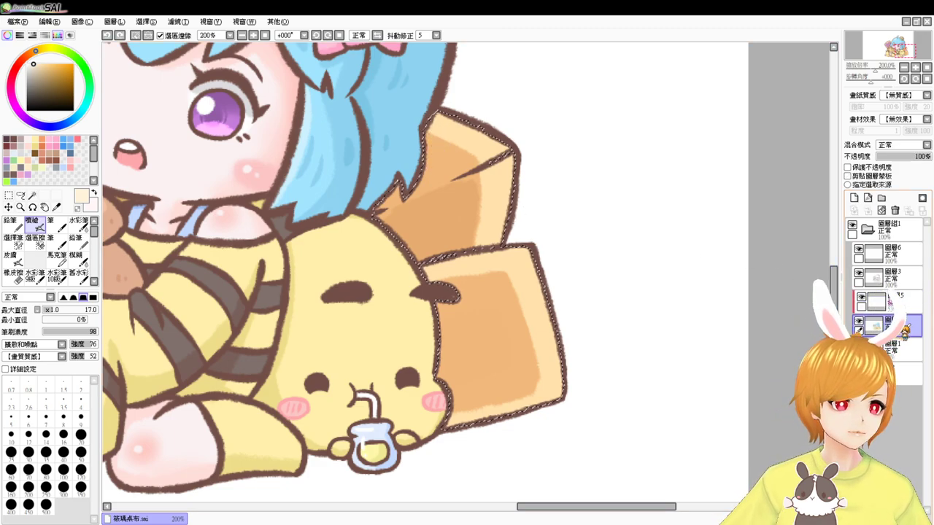
click(854, 198)
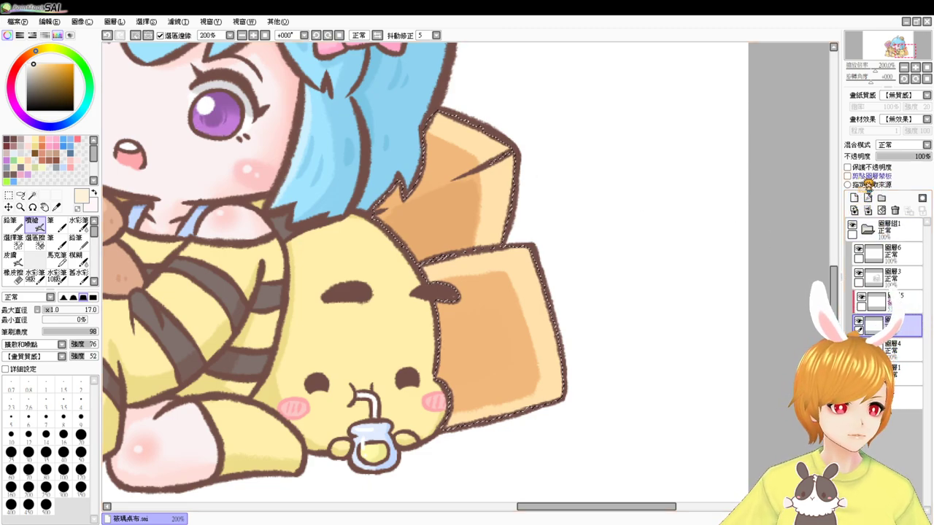
click(848, 176)
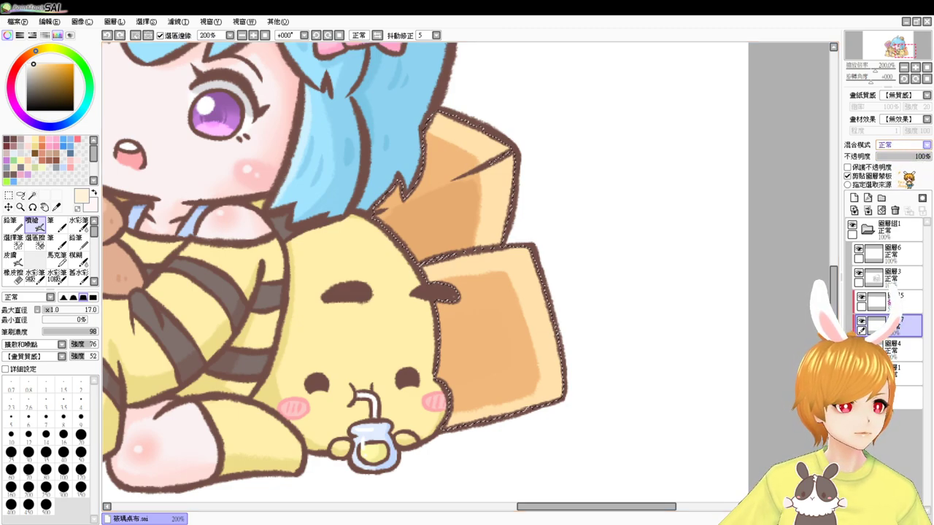
click(905, 189)
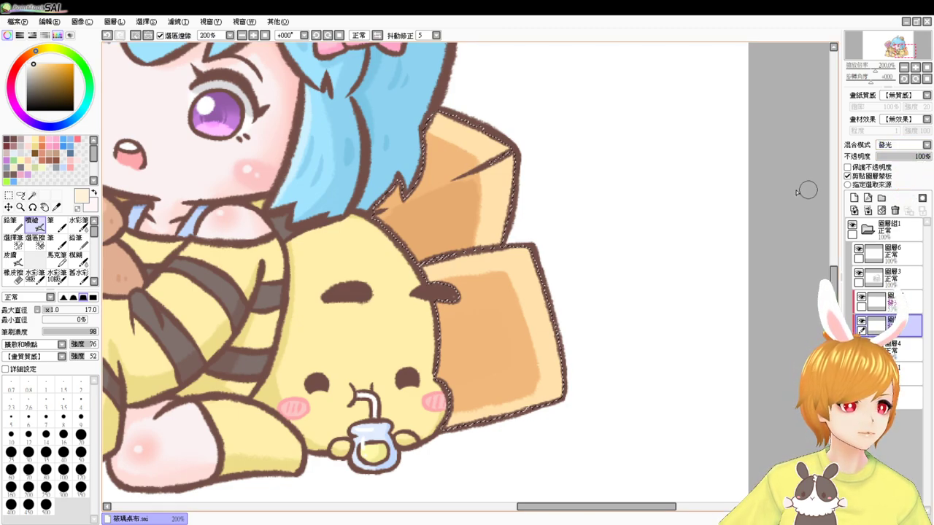
- Dab round light spots across both boxes and lower the glow layer's opacity to 18%
drag(446, 137, 453, 148)
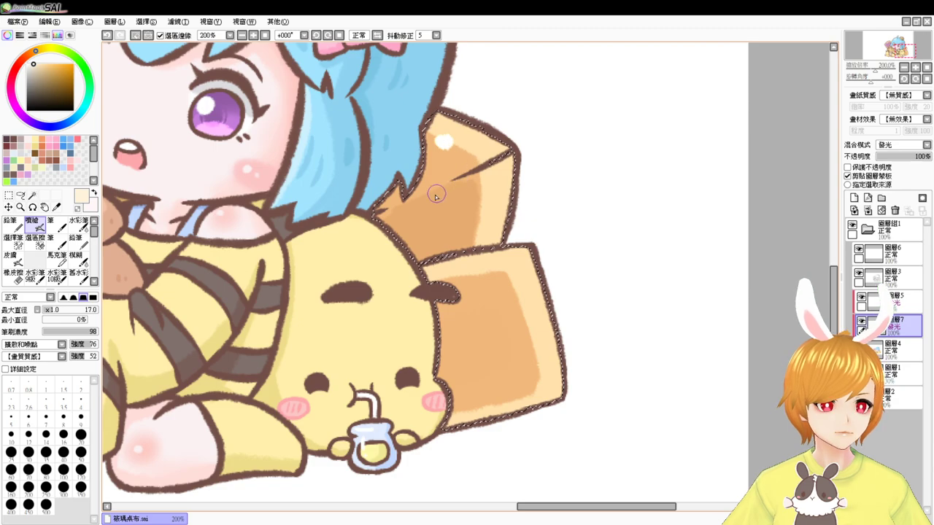
click(488, 186)
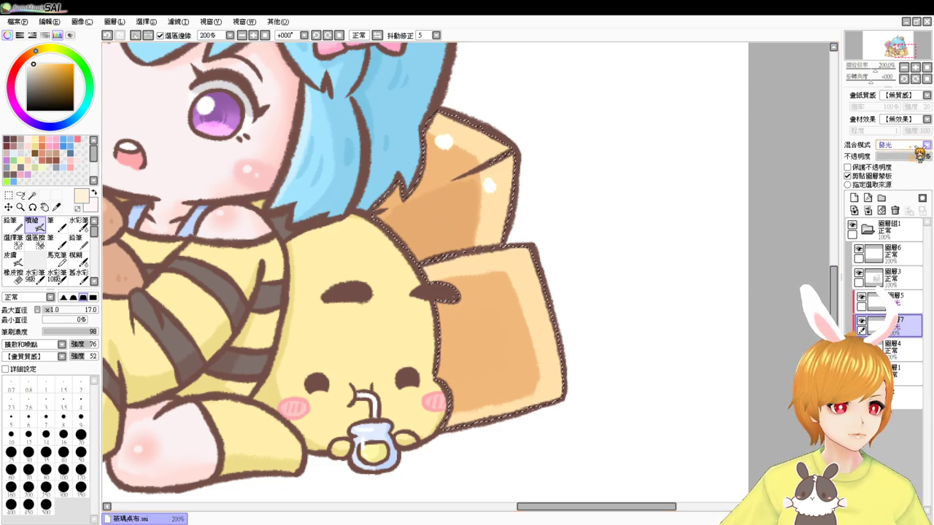
drag(921, 156, 885, 156)
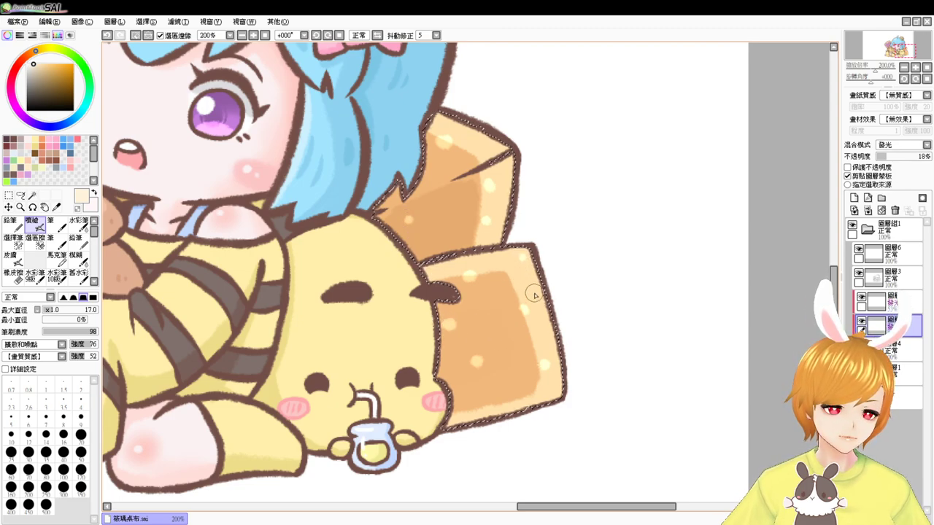
- Draw a short slanted mark near the lower box's top edge on 圖層6, using a lighter greyish brown
click(896, 262)
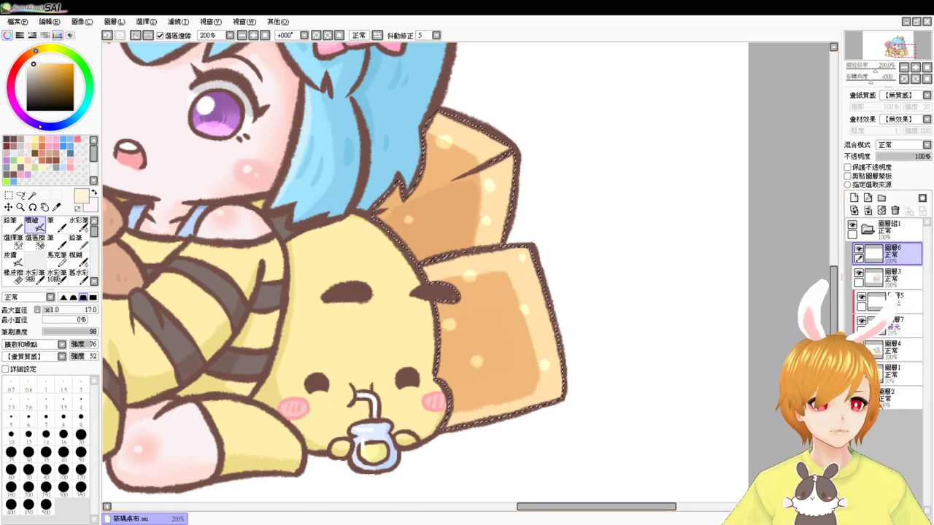
click(20, 139)
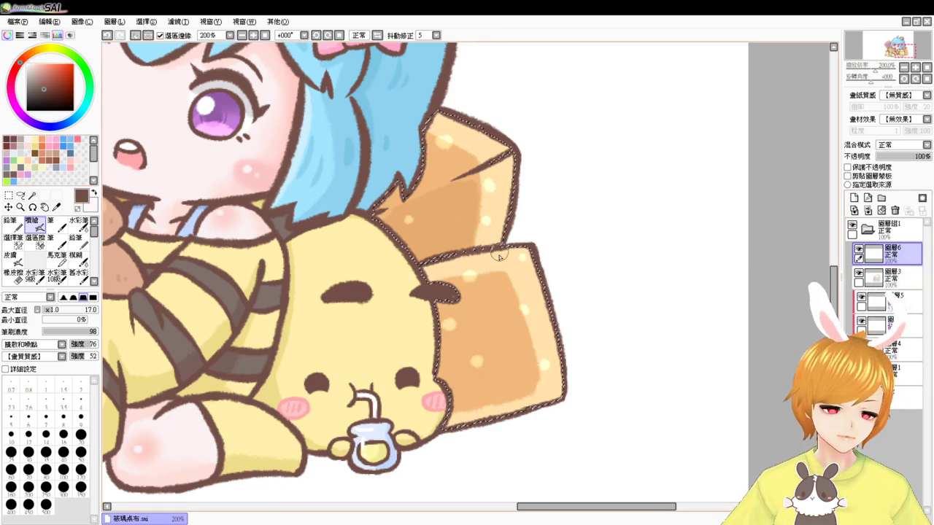
key(ctrl+z)
drag(499, 261, 495, 272)
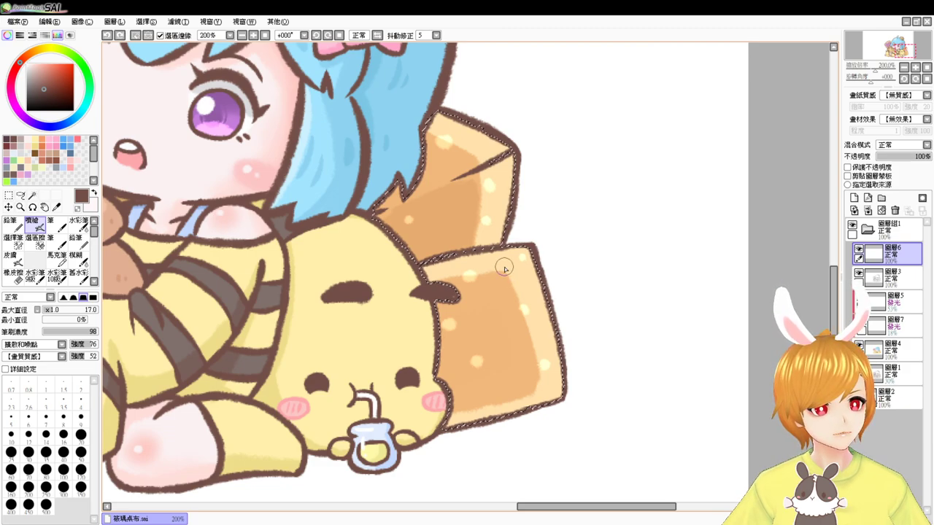
click(42, 79)
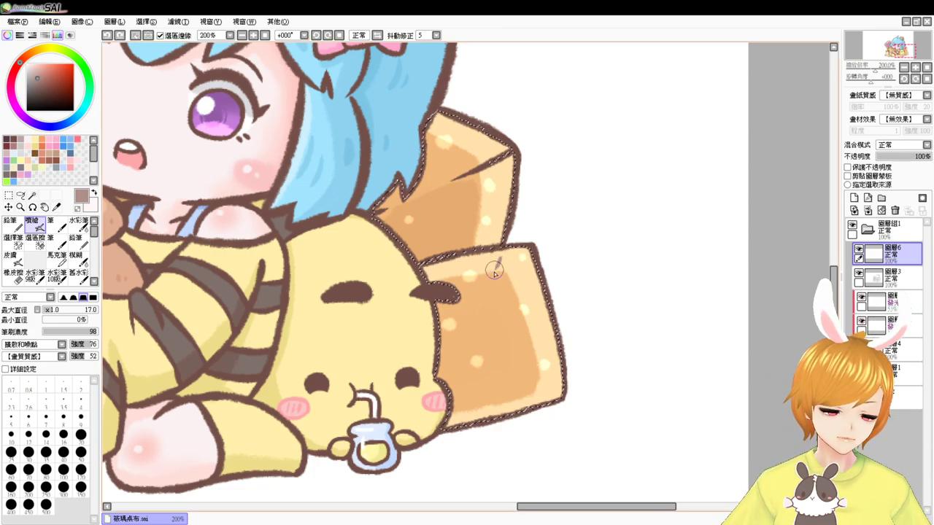
drag(493, 272, 495, 278)
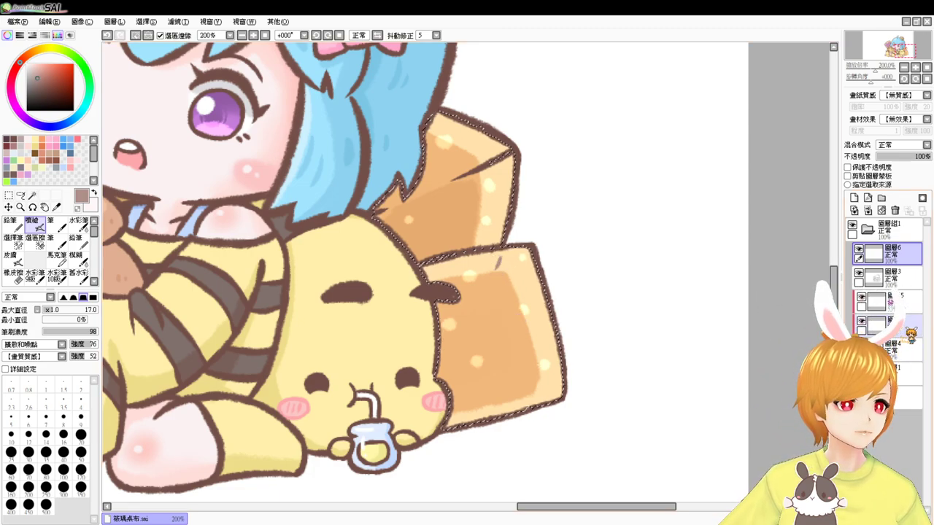
- Try a light orange spot in the lower box's bottom corner on the 18% glow layer, undo it and clear the selection
click(876, 323)
alt+click(505, 172)
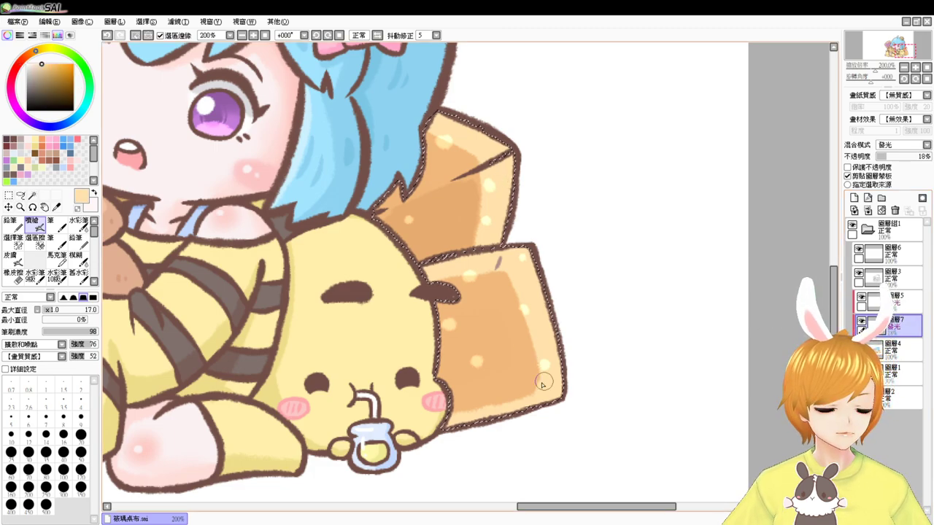
drag(549, 384, 550, 388)
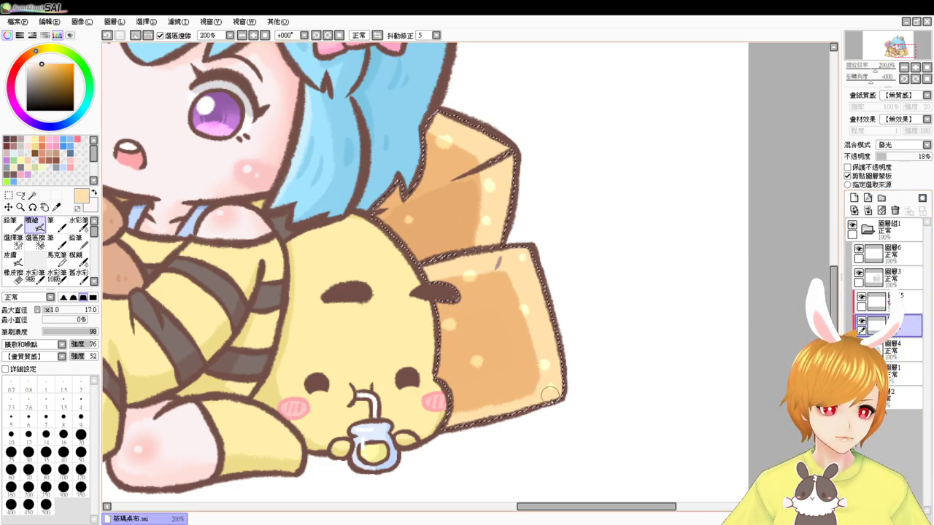
key(ctrl+z)
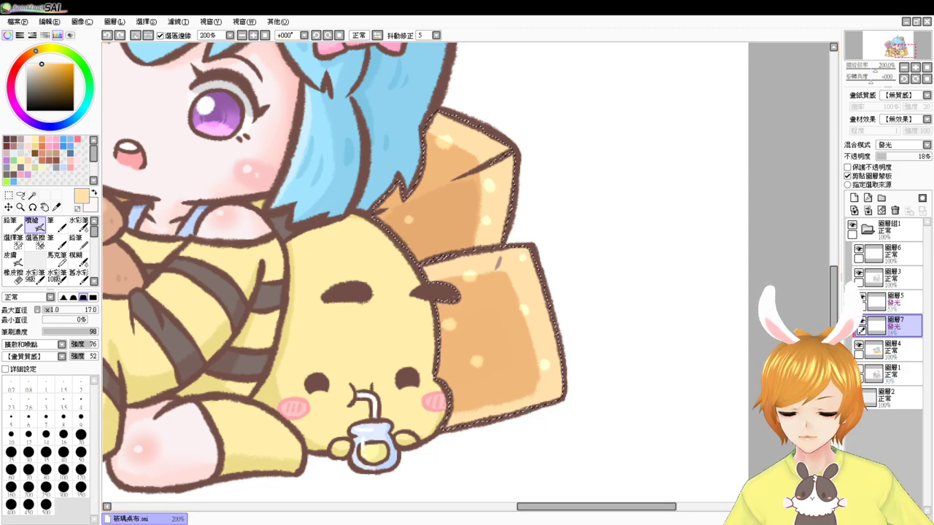
key(ctrl+d)
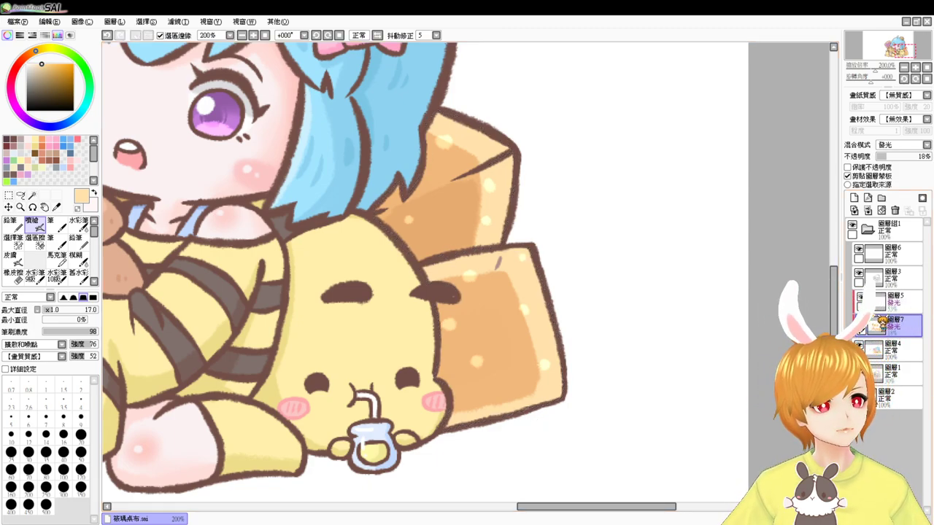
- Try retracing the lower box's small mark in brown on 圖層4, and undo the strokes and the cleared selection
alt+click(424, 222)
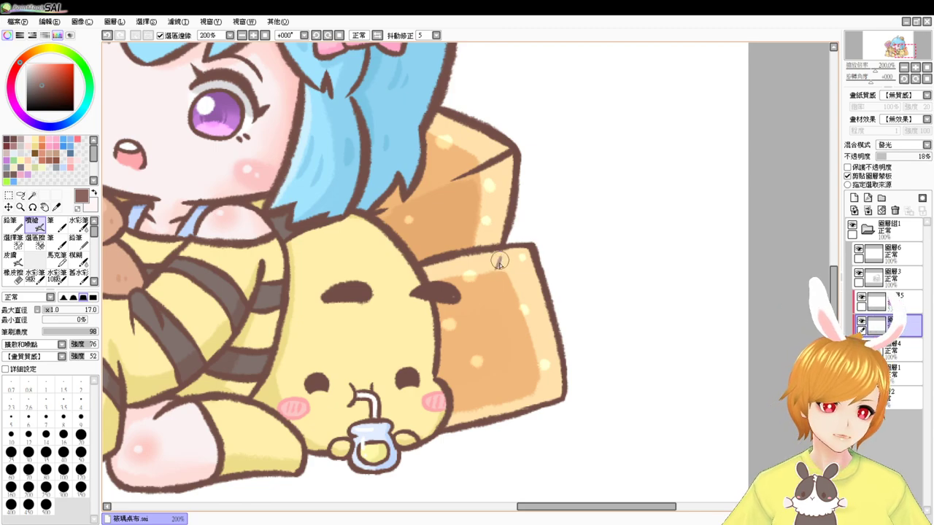
key(ctrl+z)
click(894, 350)
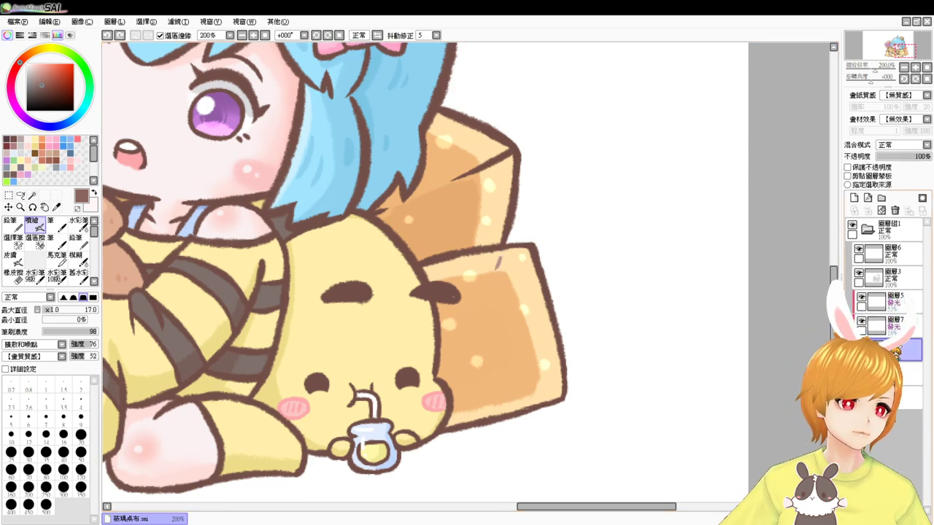
drag(499, 259, 498, 267)
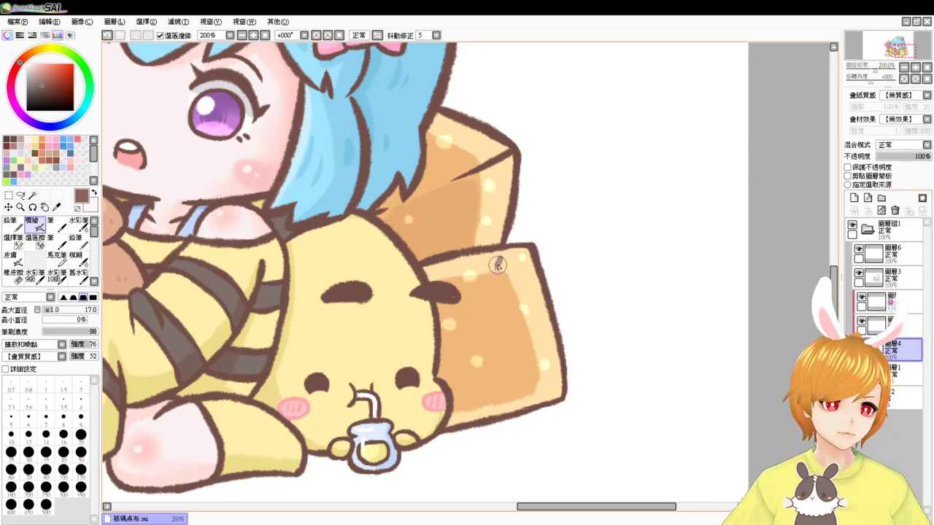
key(ctrl+z)
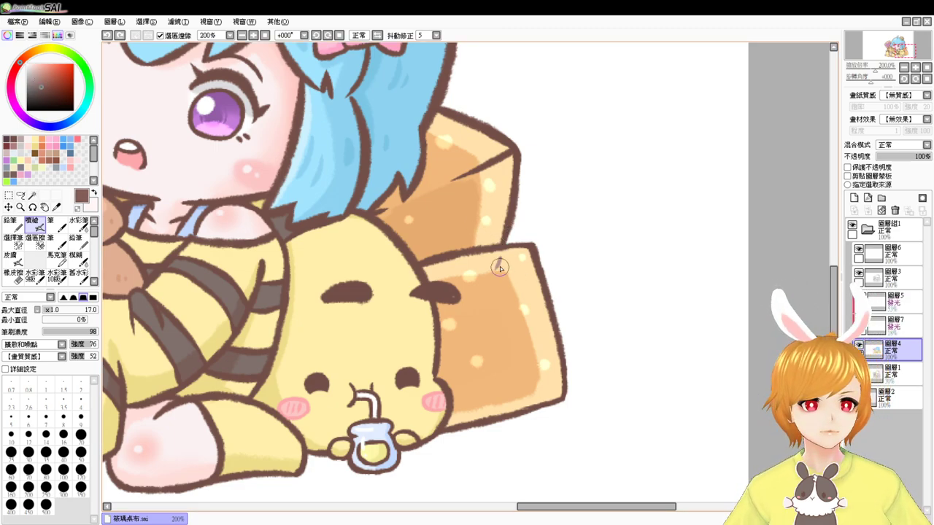
drag(500, 259, 497, 267)
key(ctrl+z)
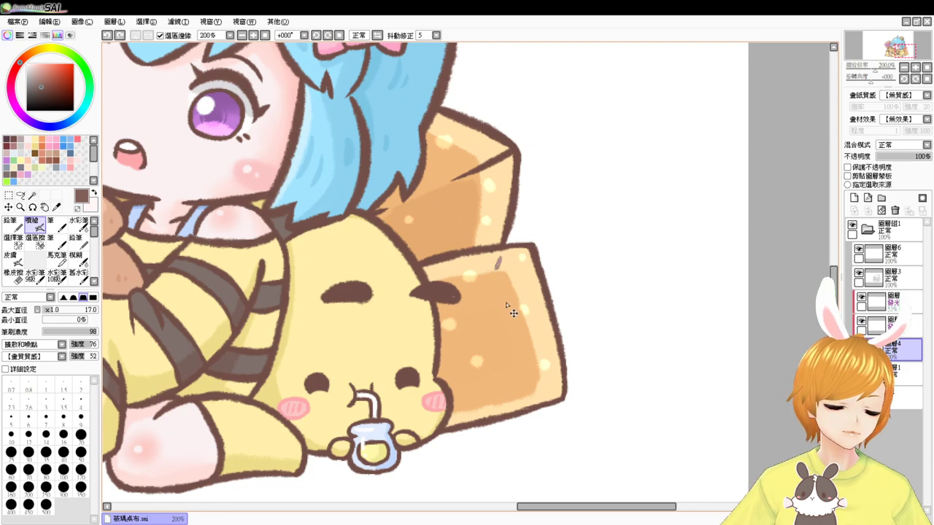
key(ctrl+z)
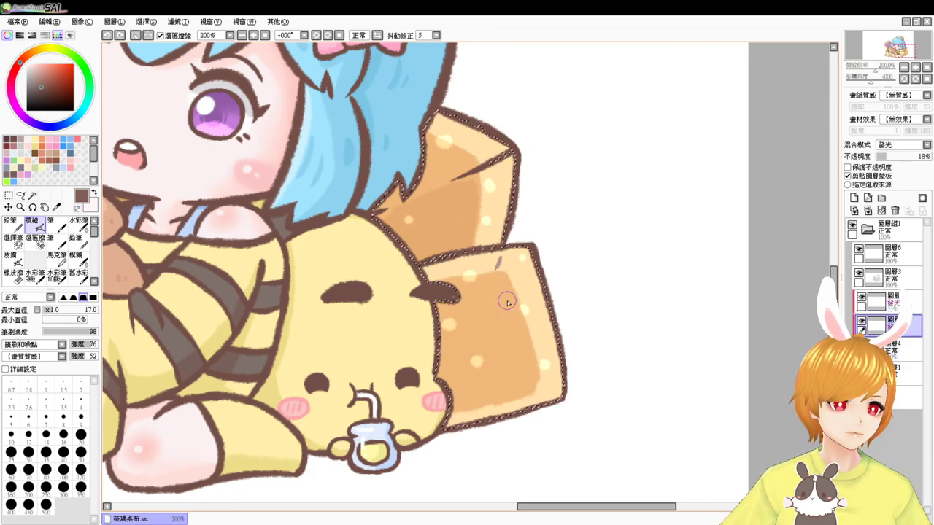
- Try to erase the small slanted mark near the lower box's top edge on 圖層7, 圖層4 and 圖層5
key(e)
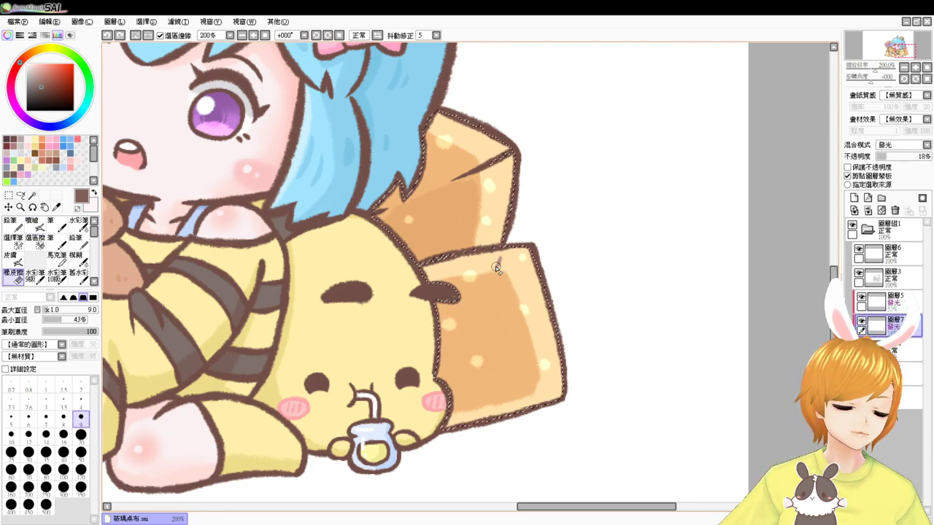
key(v)
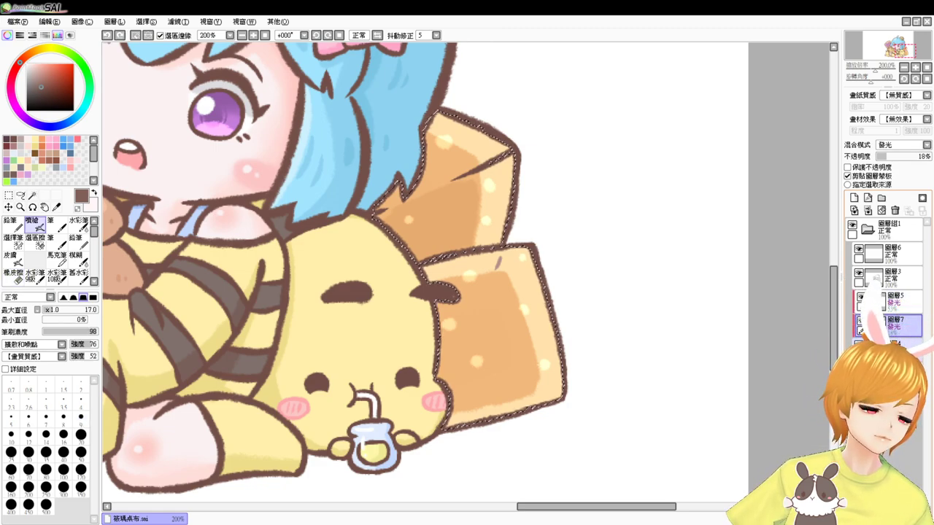
click(901, 348)
key(e)
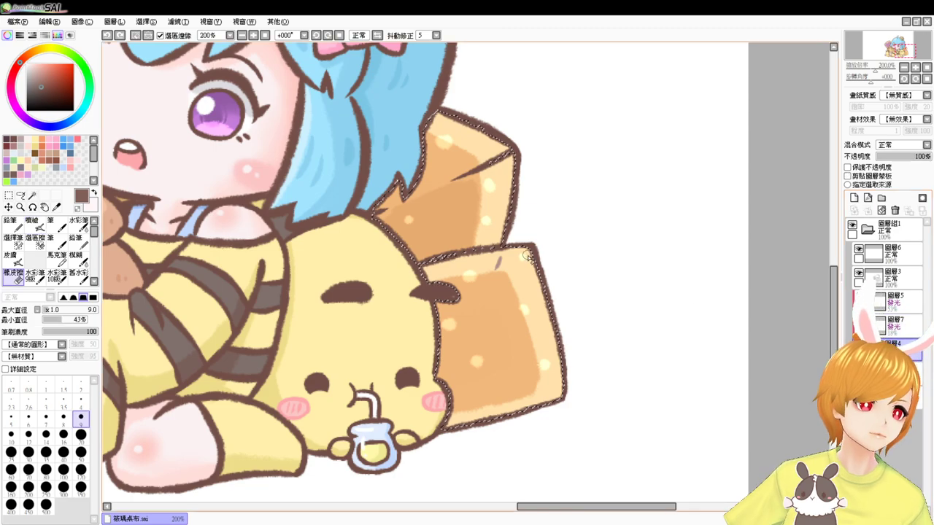
key(v)
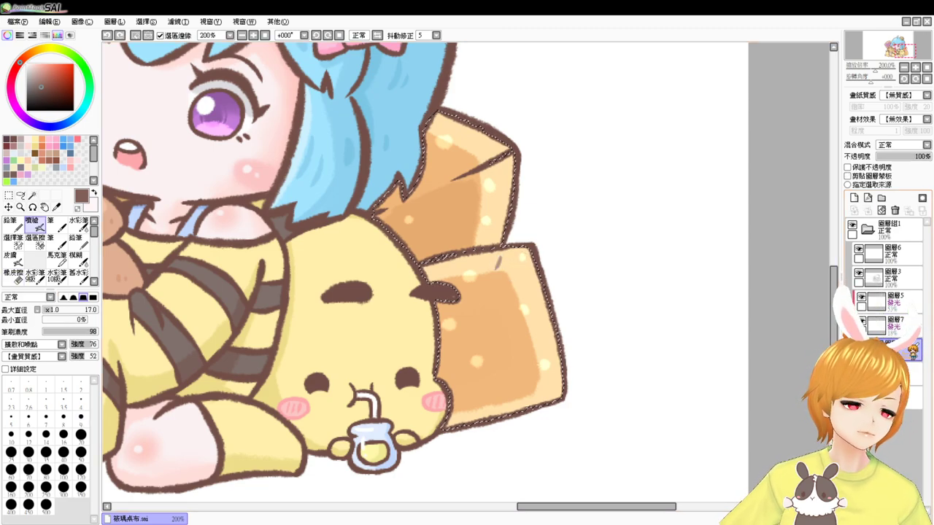
click(894, 324)
key(e)
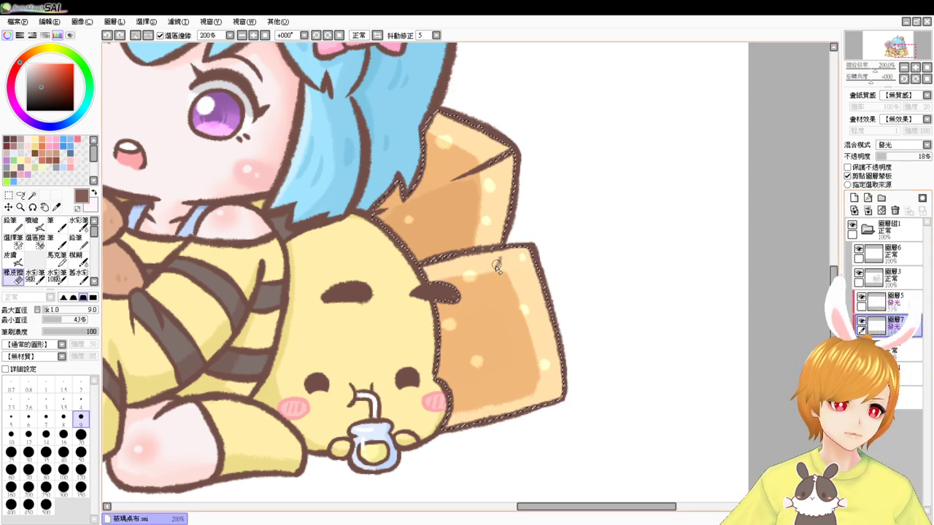
key(v)
key(e)
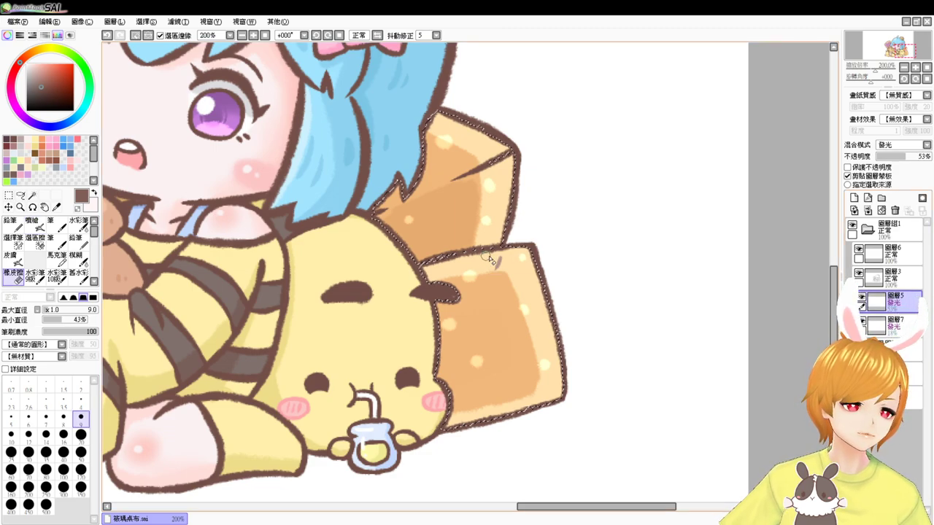
key(v)
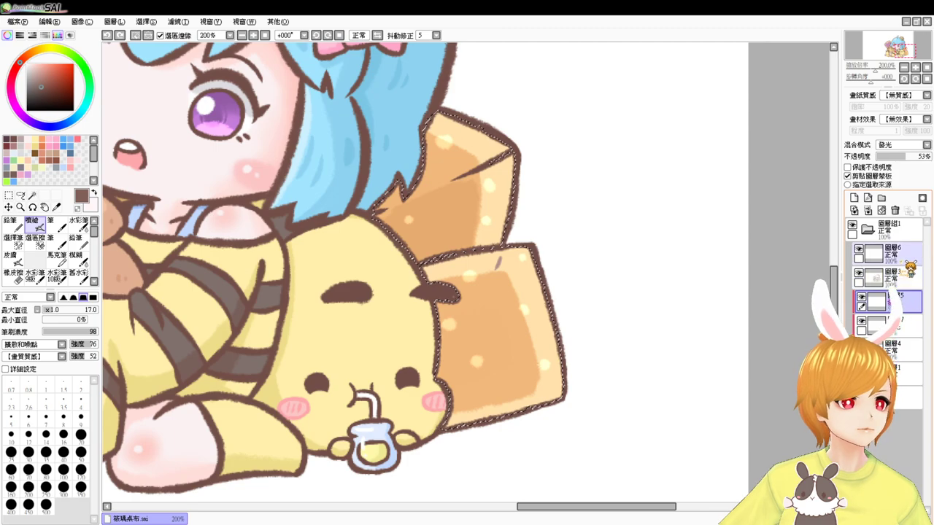
- Erase the small slanted mark near the lower box's top edge on 圖層6
click(891, 253)
key(e)
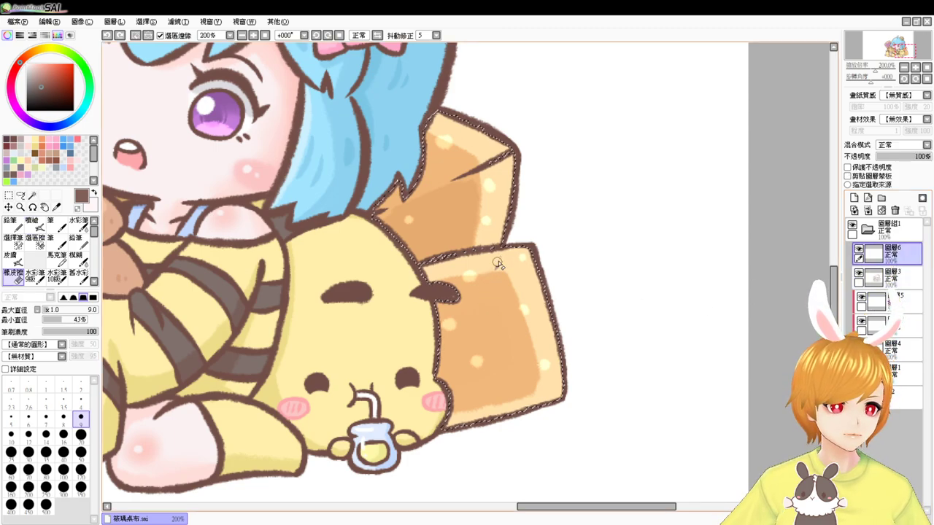
key(v)
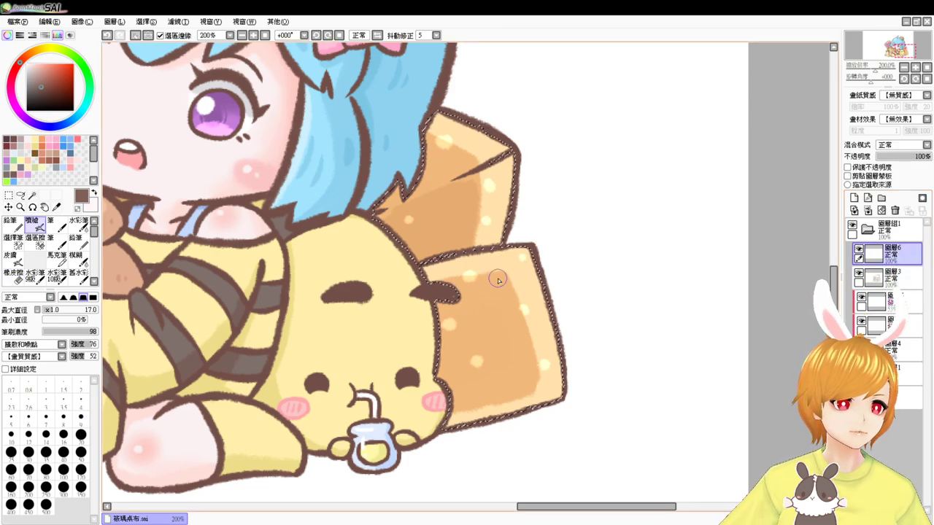
- Redraw the short slanted mark near the lower box's top edge on 圖層4 in a lighter greyish brown, redoing the stroke, and clear the selection
click(887, 343)
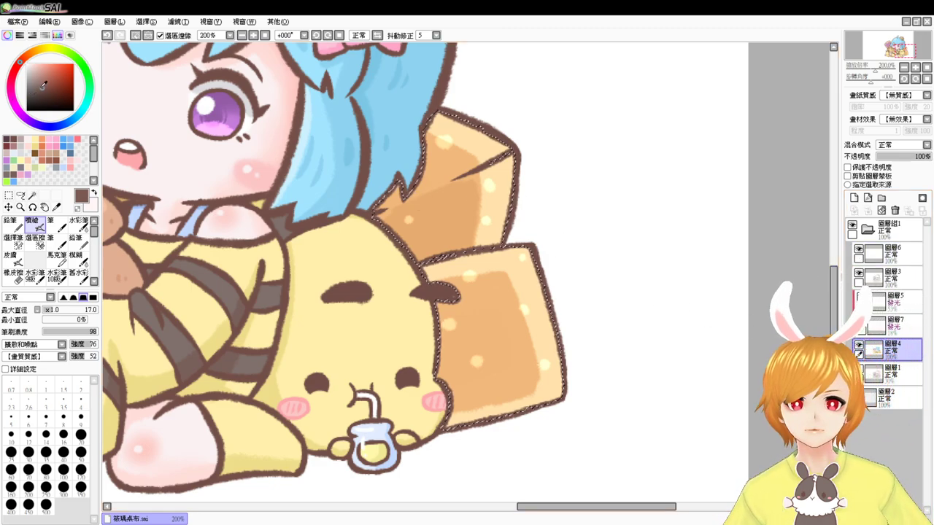
click(40, 85)
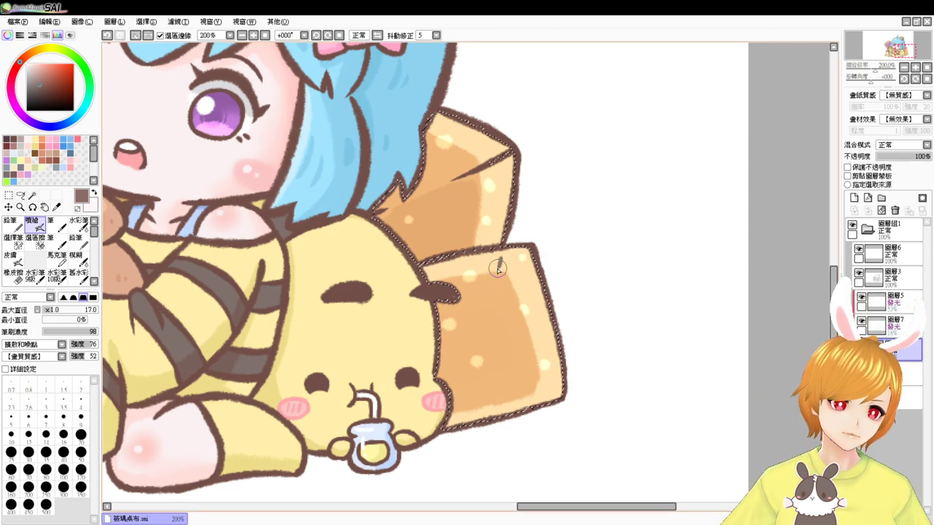
drag(500, 258, 498, 267)
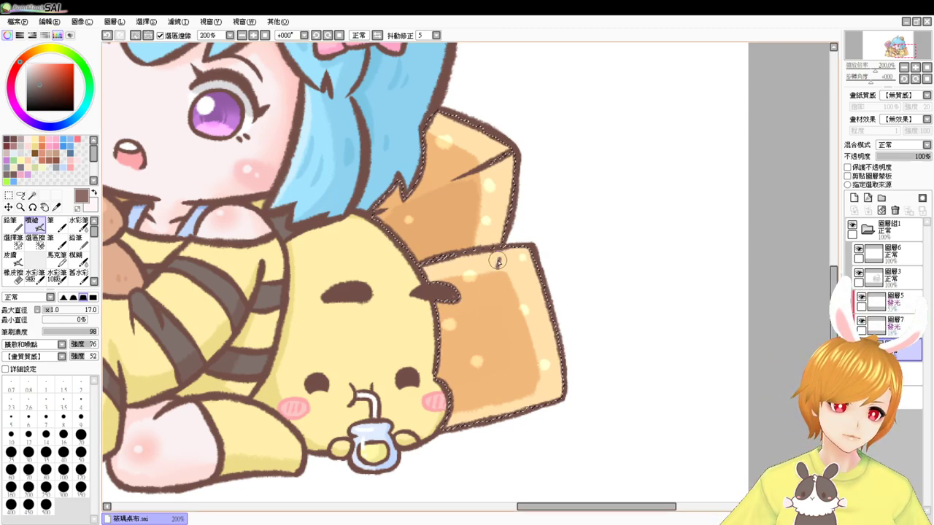
key(ctrl+z)
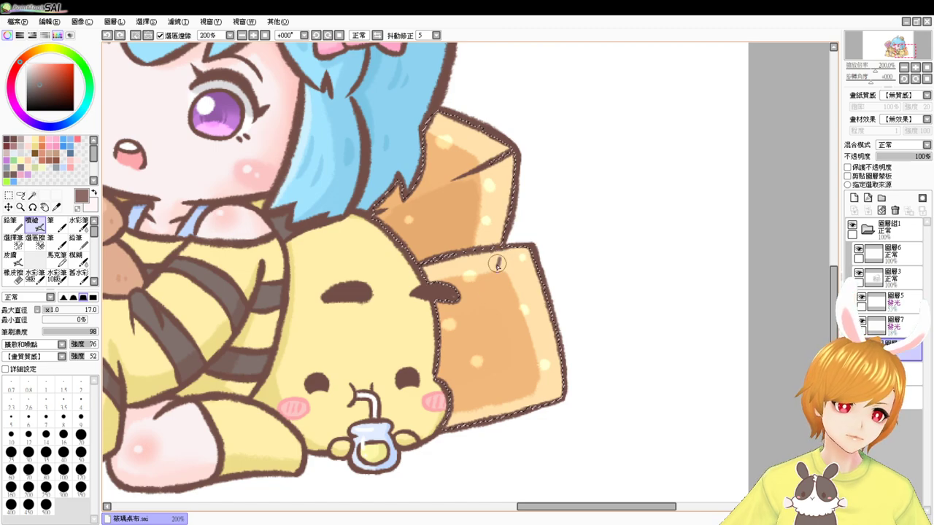
key(ctrl+d)
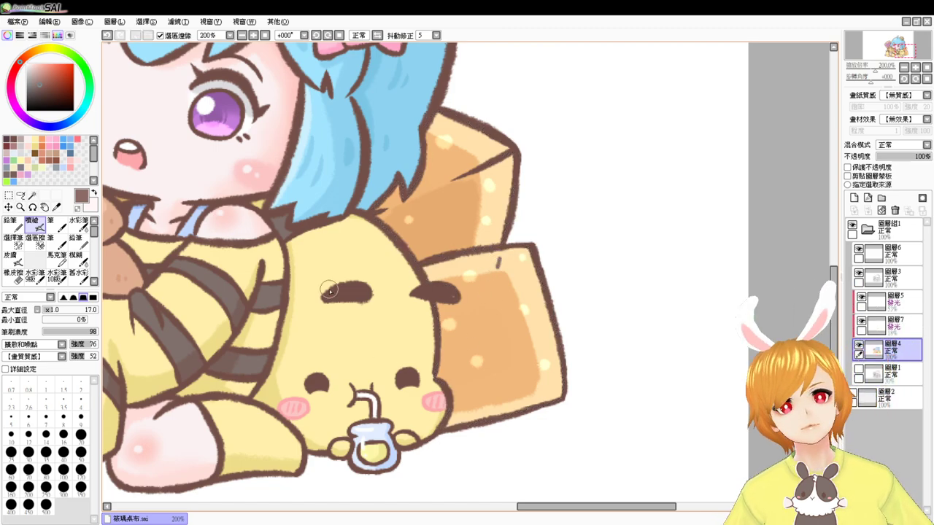
- Hide 圖層4, select the areas of both boxes with the Magic Wand, and show the layer again
click(253, 35)
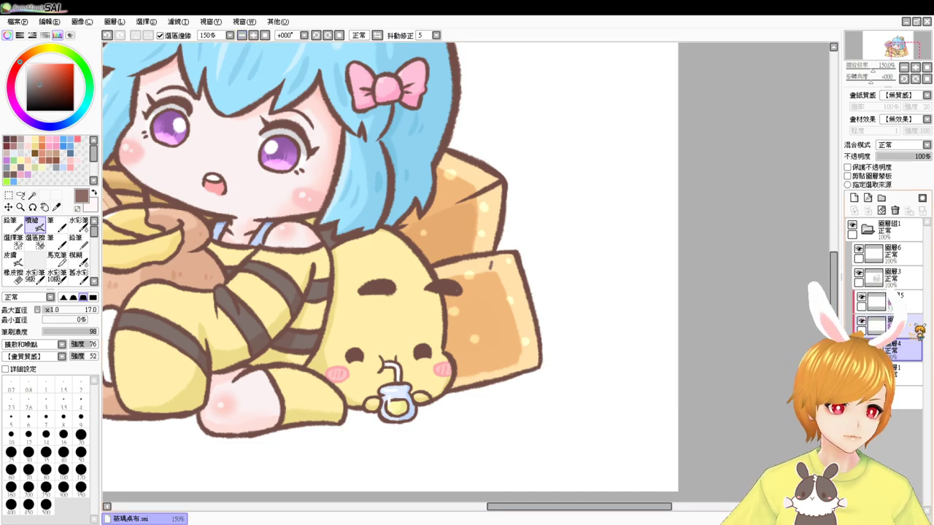
click(859, 345)
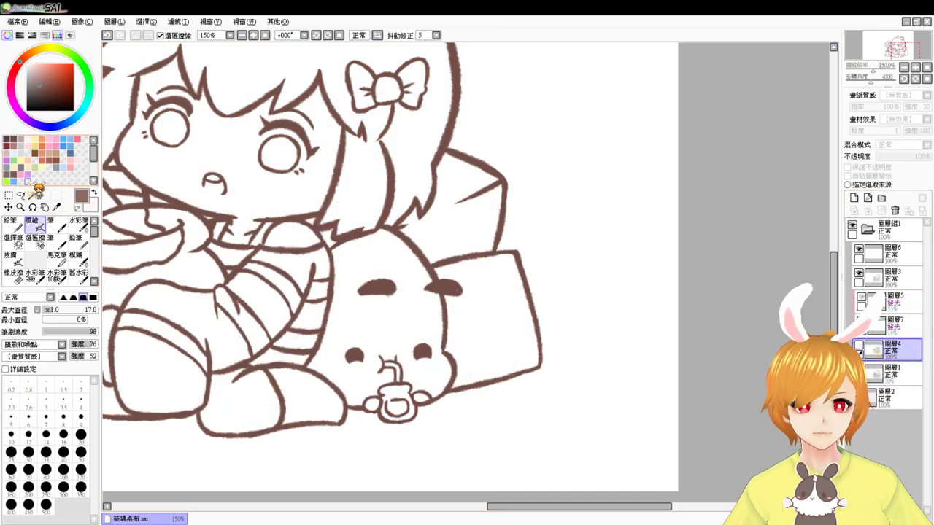
click(32, 195)
click(471, 277)
click(473, 230)
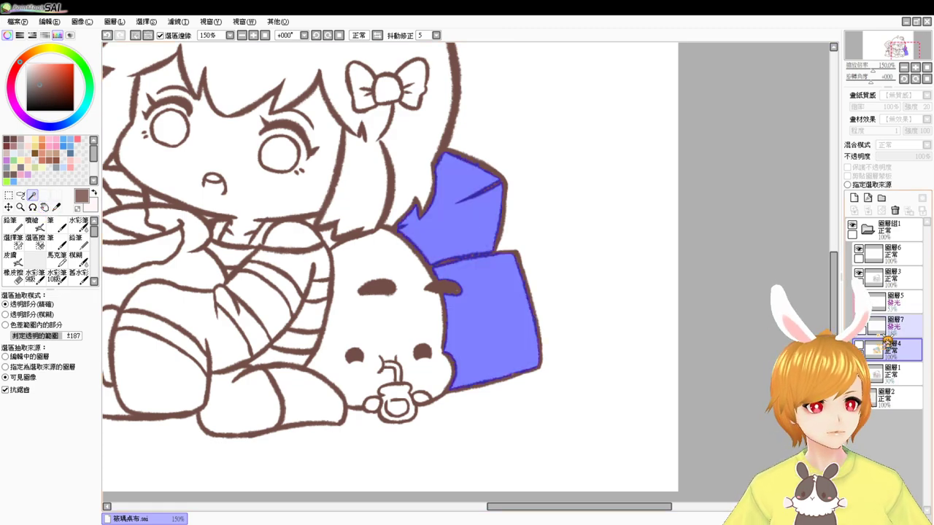
click(861, 352)
- Airbrush darker and lighter orange spots across both boxes at size 20, using tones sampled from the boxes
click(33, 222)
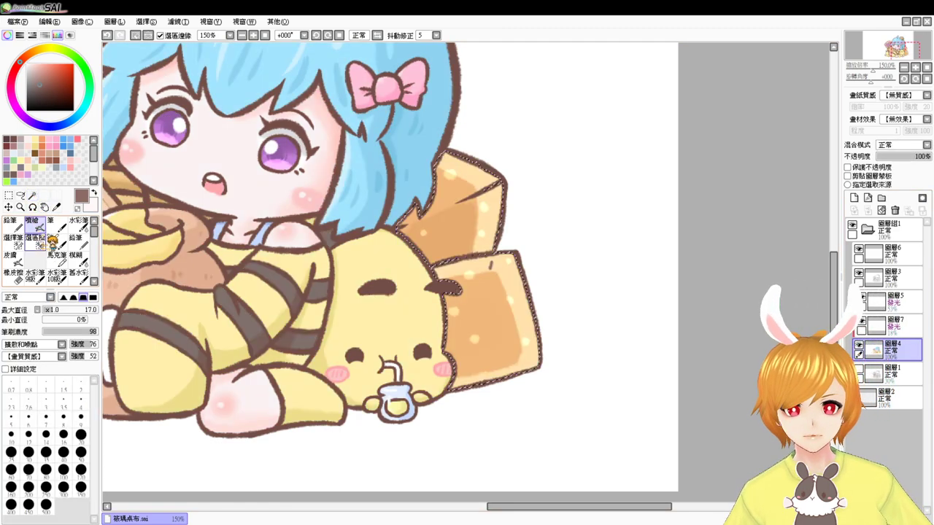
right_click(456, 233)
key(])
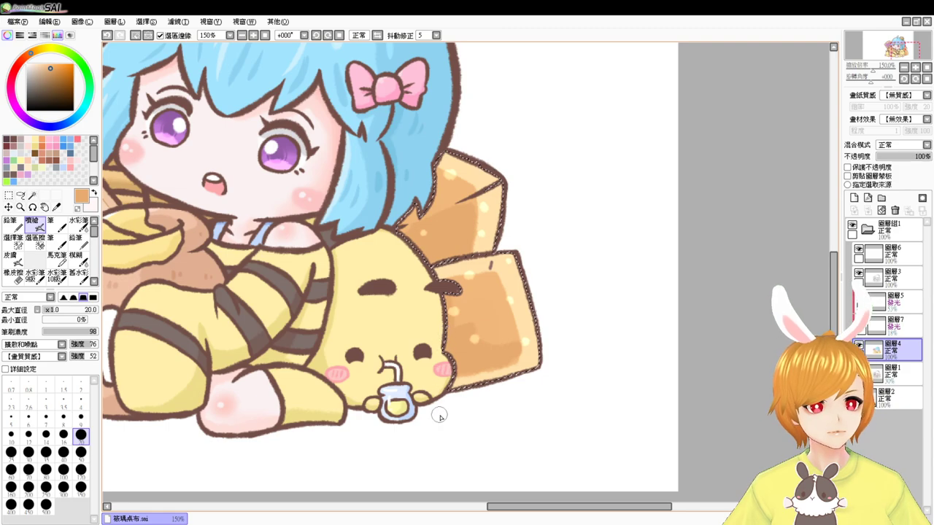
right_click(474, 316)
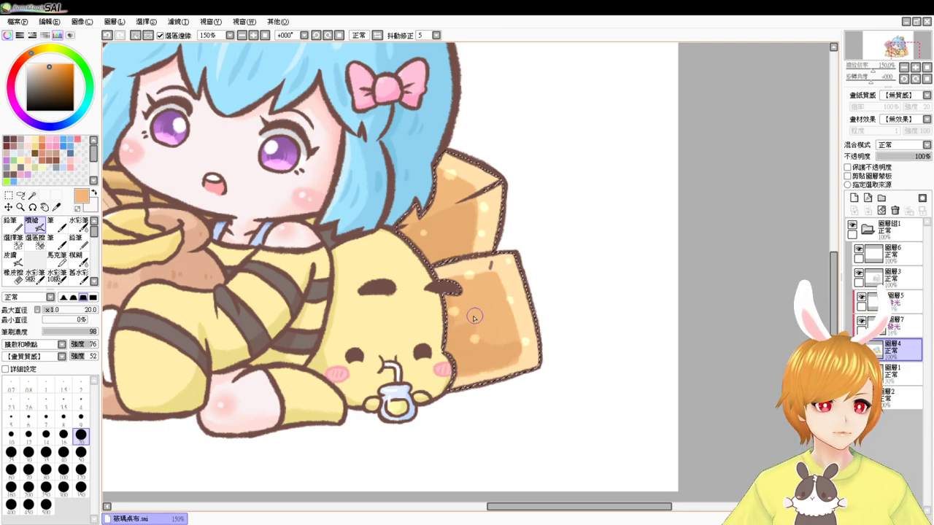
alt+click(496, 327)
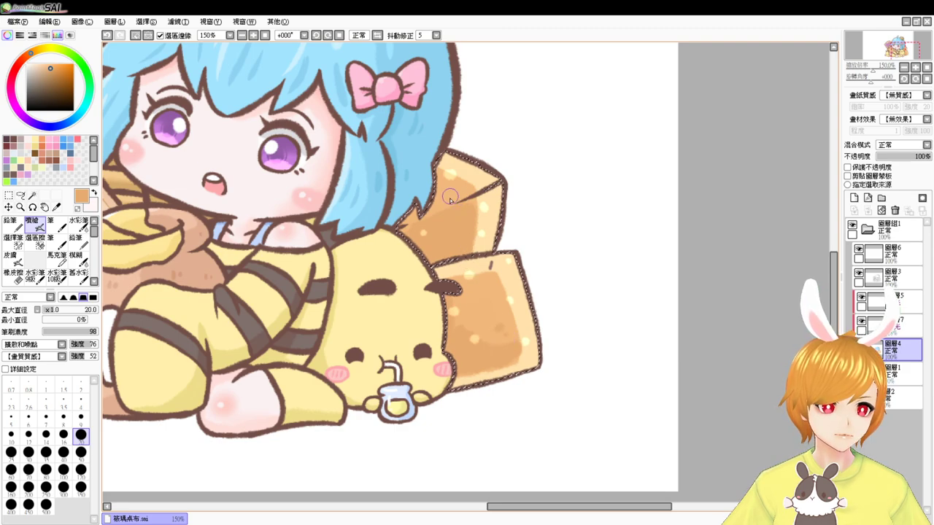
alt+click(446, 202)
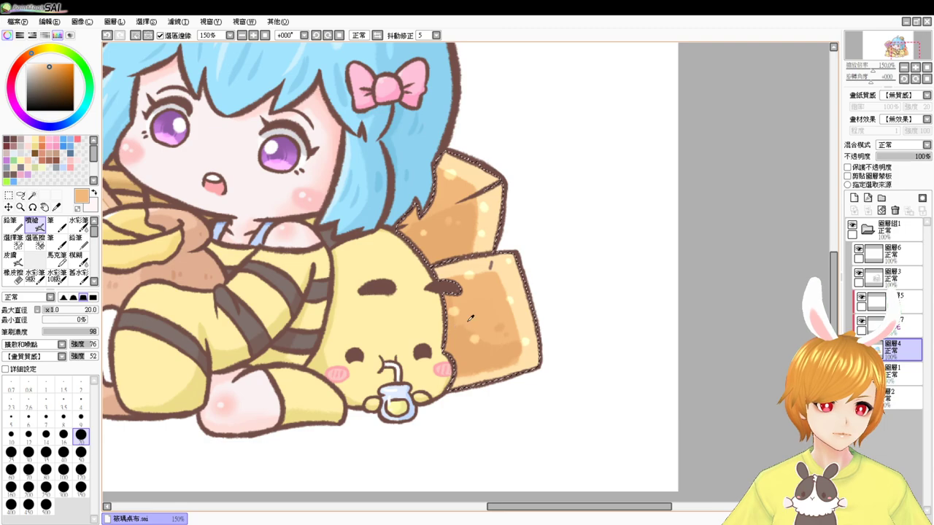
alt+click(460, 332)
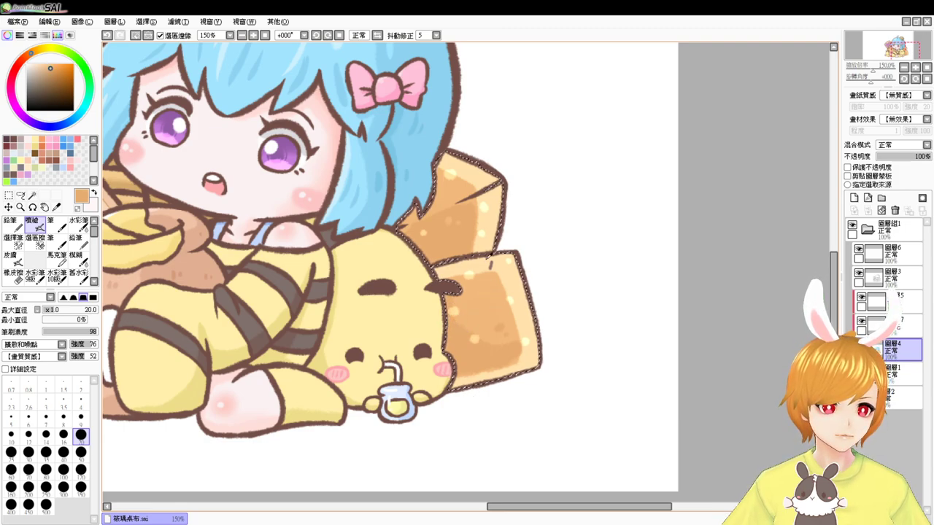
- Paint a pale peach highlight along the upper box's fold, add lighter orange touches to the boxes, and clear the selection
click(46, 70)
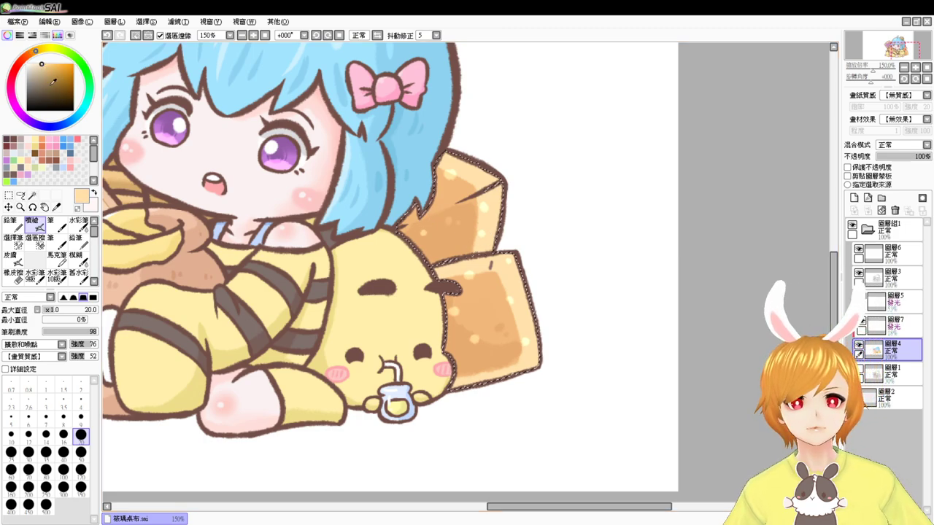
alt+click(486, 291)
click(46, 66)
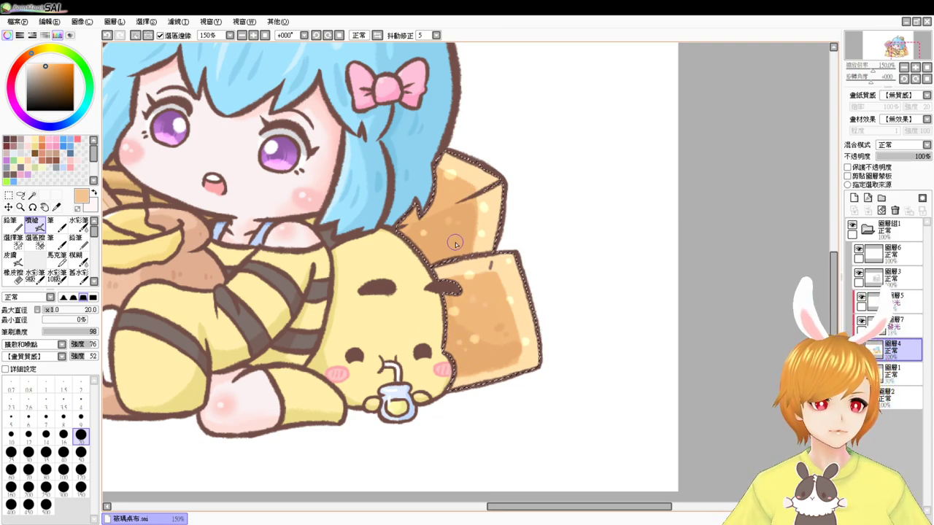
click(266, 35)
key(ctrl+d)
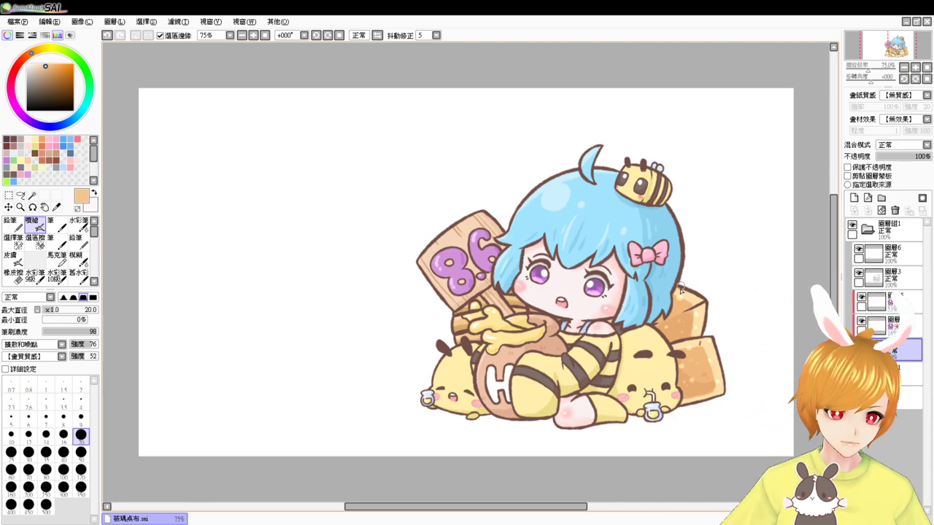
- Create a layer group beneath the colour layers and above 圖層2, with a new layer inside it
drag(683, 355, 600, 331)
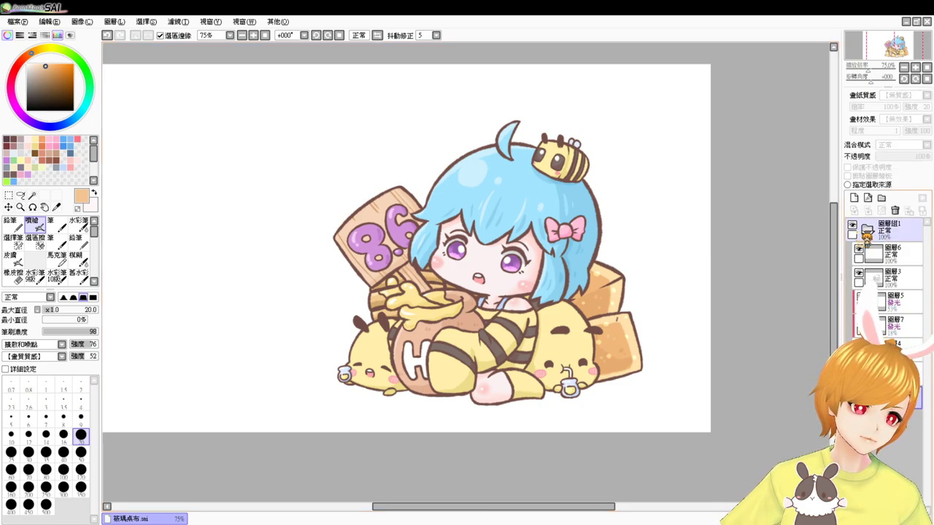
click(882, 198)
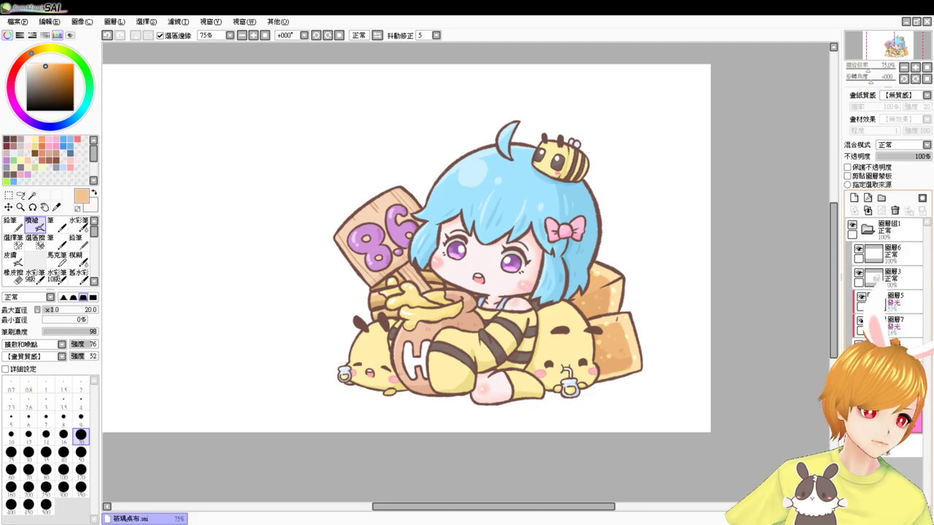
click(905, 422)
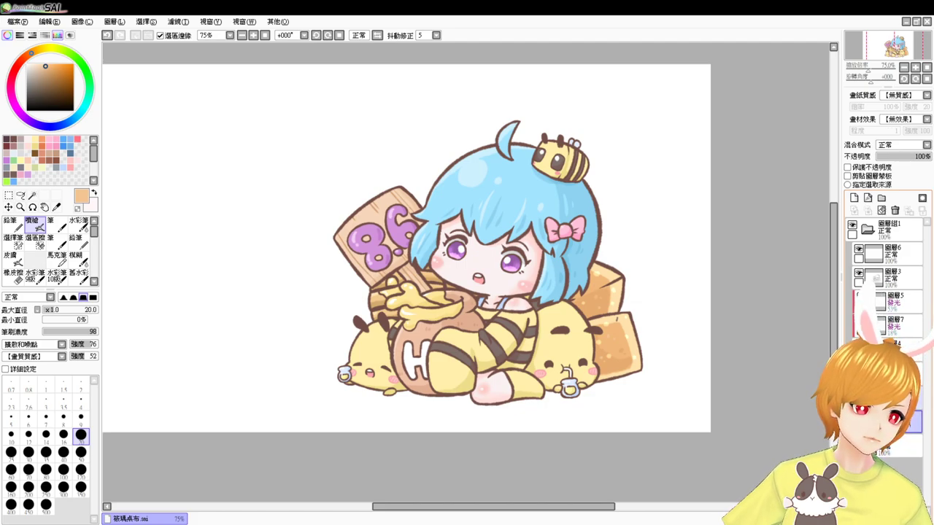
- Fill the new layer in the bottom group with light blue from the swatches as a background
click(241, 35)
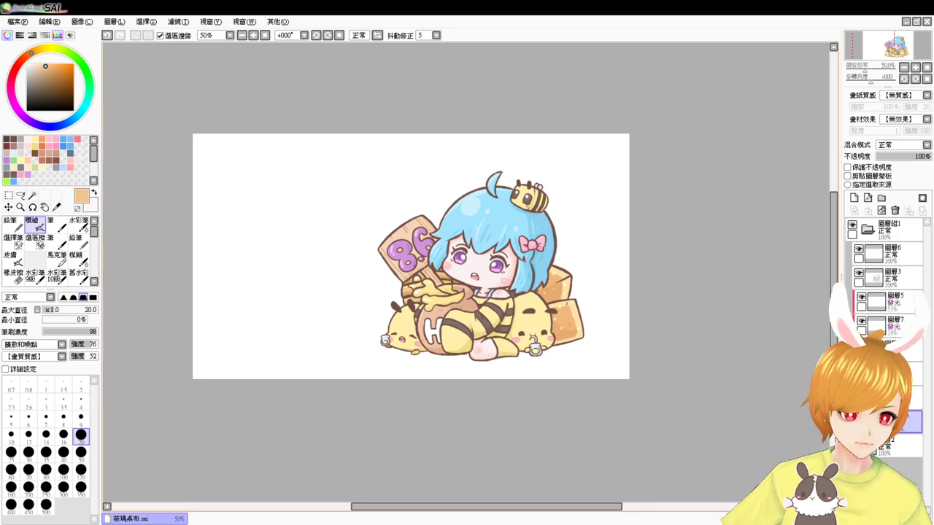
click(63, 167)
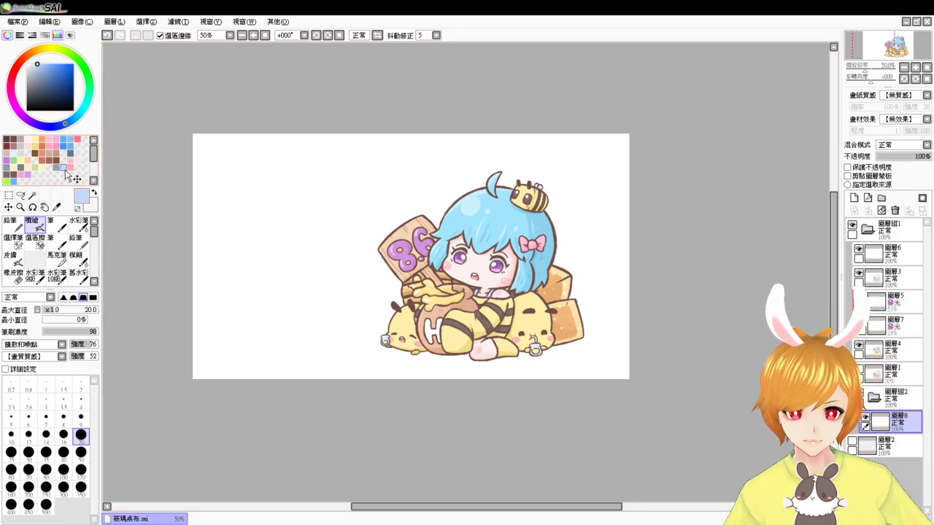
key(ctrl+f)
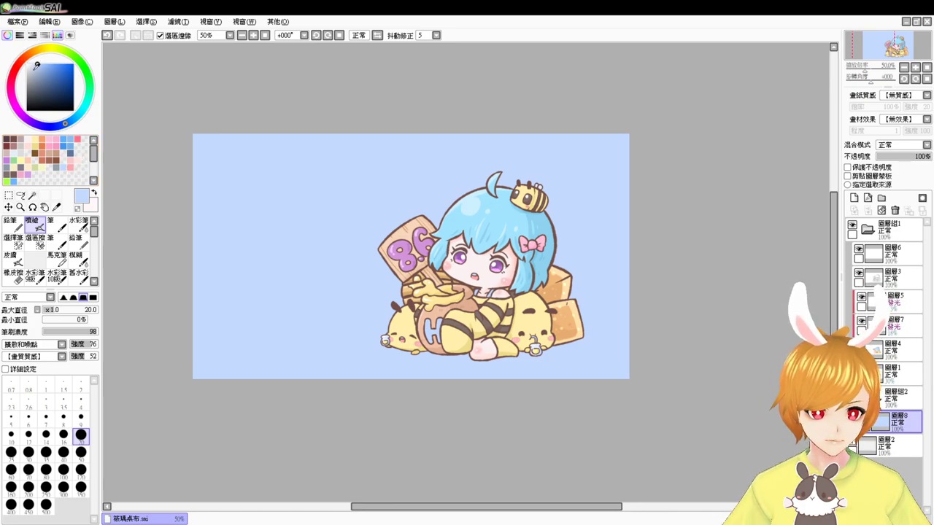
- Hide the light blue background, fill the teeth in the girl's open mouth with white on 圖層4, and clear the selection
key(ctrl+plus)
key(ctrl+plus)
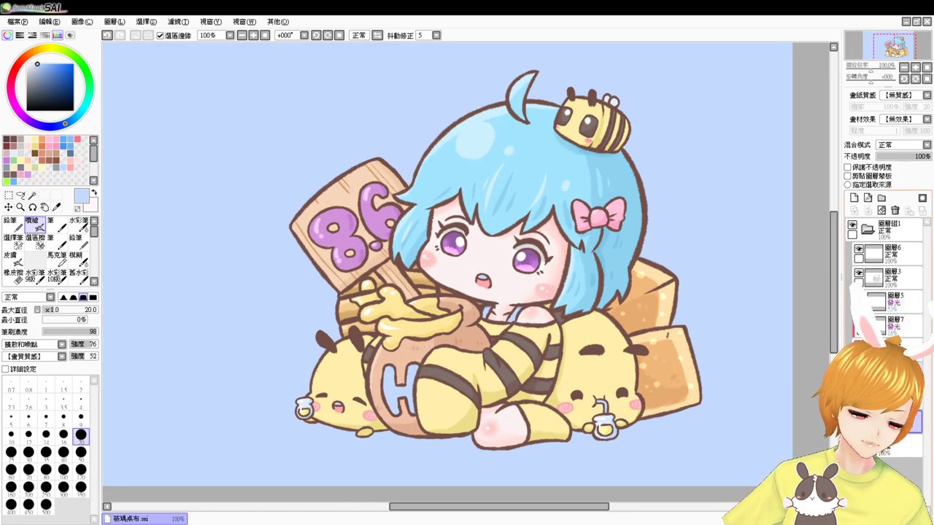
click(852, 441)
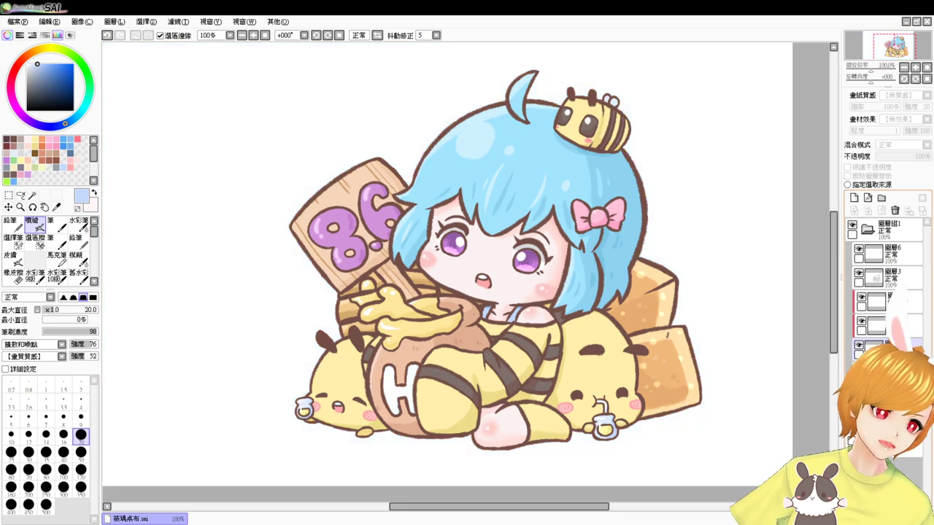
click(888, 349)
click(32, 195)
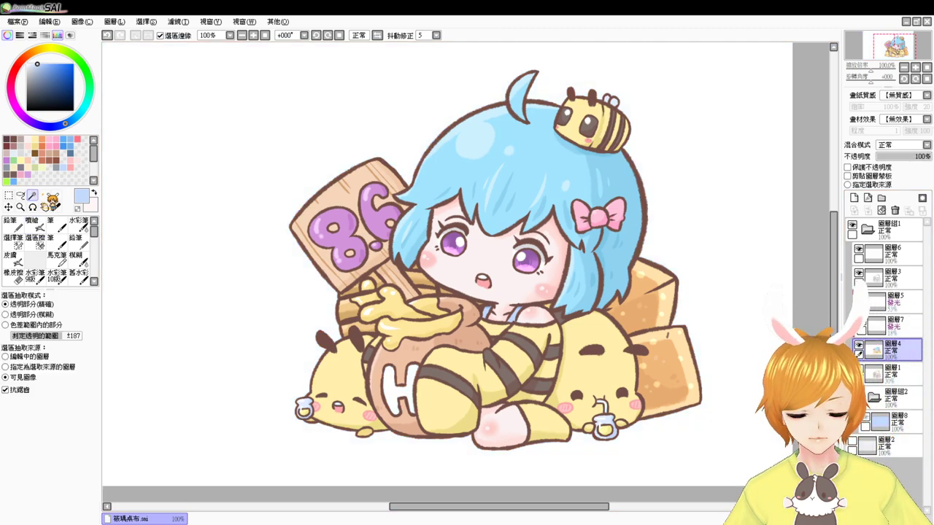
click(486, 283)
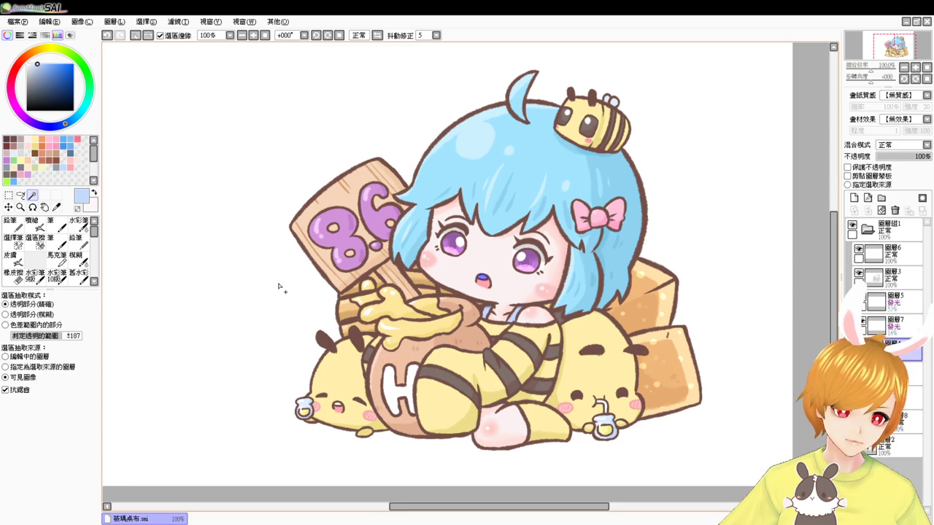
click(26, 64)
key(ctrl+d)
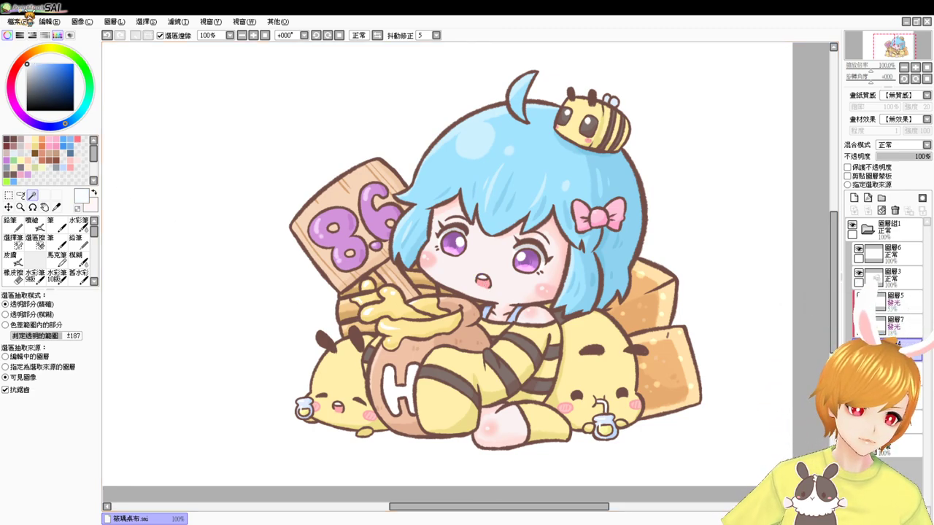
- Select the letter H on the honey pot on 圖層4, fill it with pinkish red from the swatches, and clear the selection
click(392, 392)
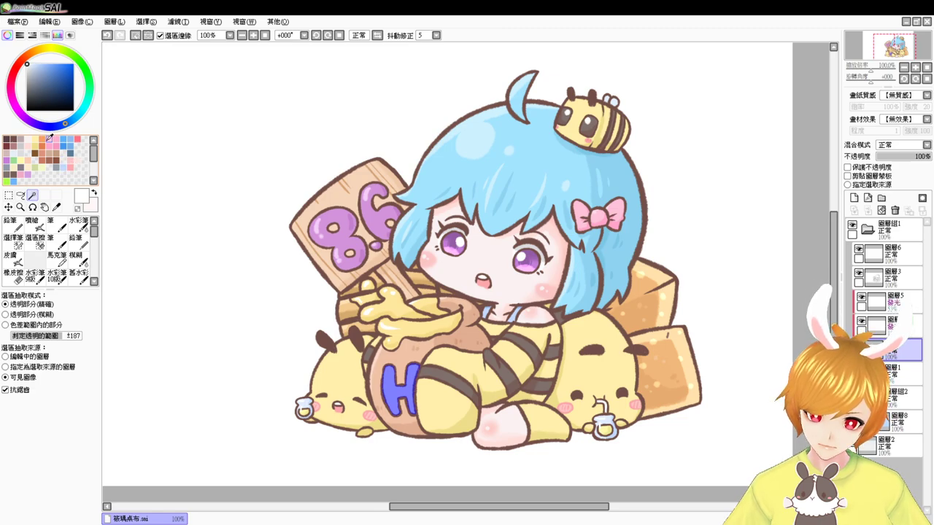
click(75, 138)
key(ctrl+f)
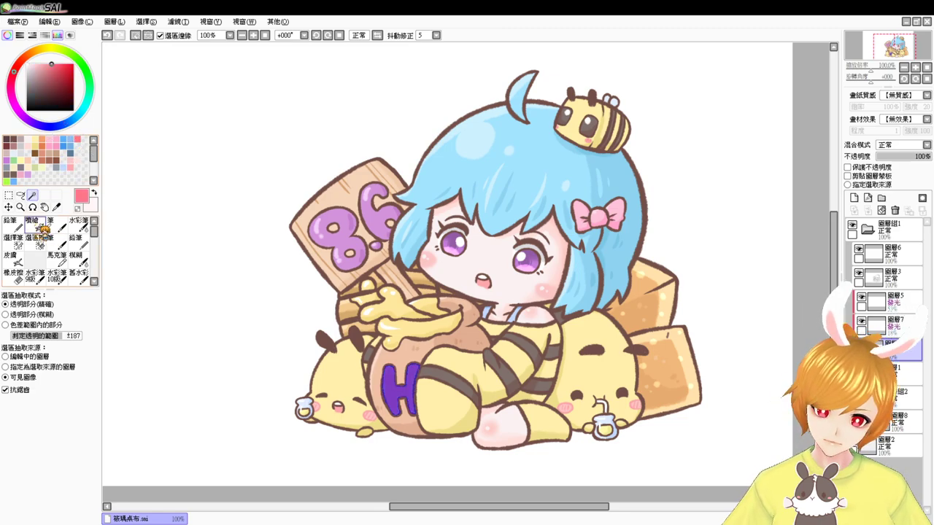
click(44, 228)
key(ctrl+d)
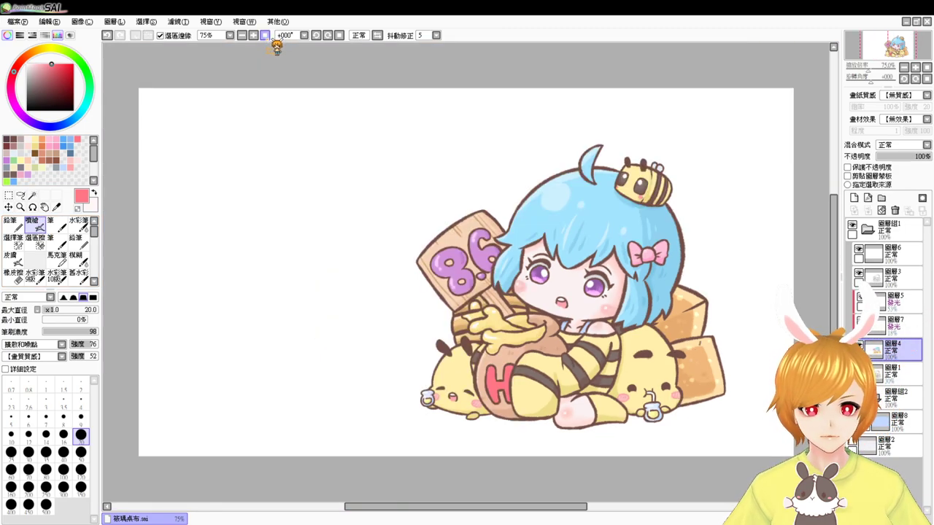
scroll(277, 46, down, 1)
click(852, 442)
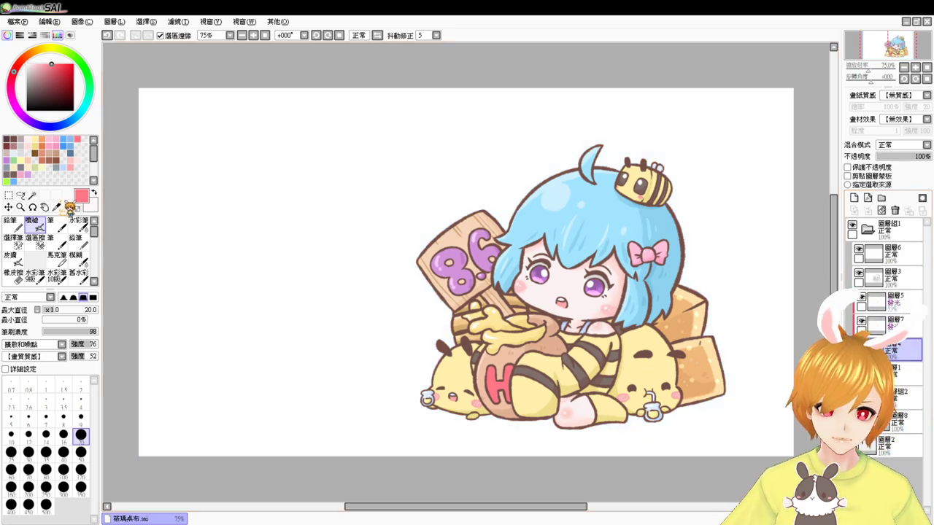
click(32, 196)
click(589, 313)
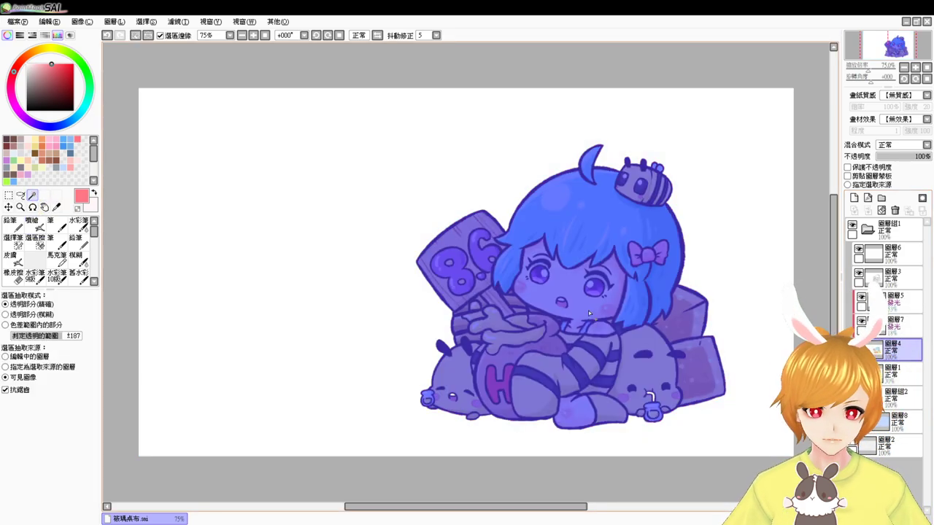
scroll(595, 387, up, 3)
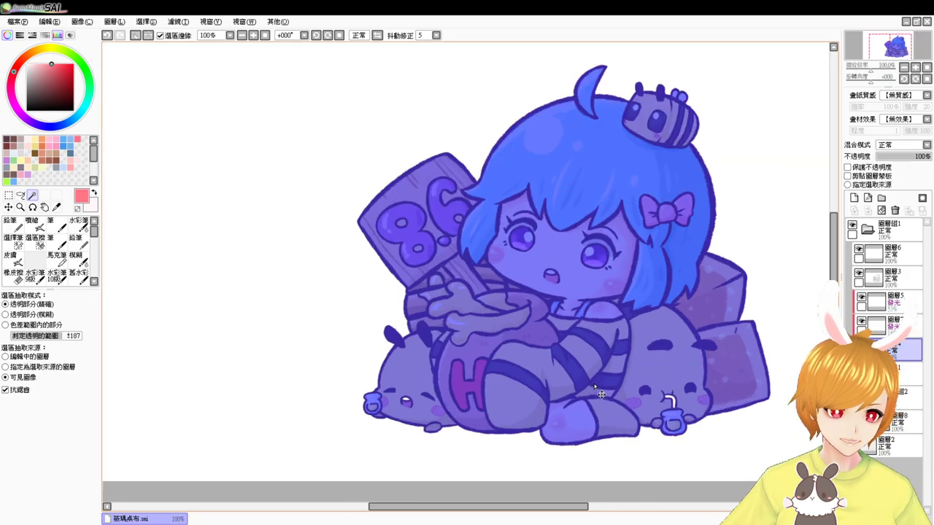
key(ctrl+d)
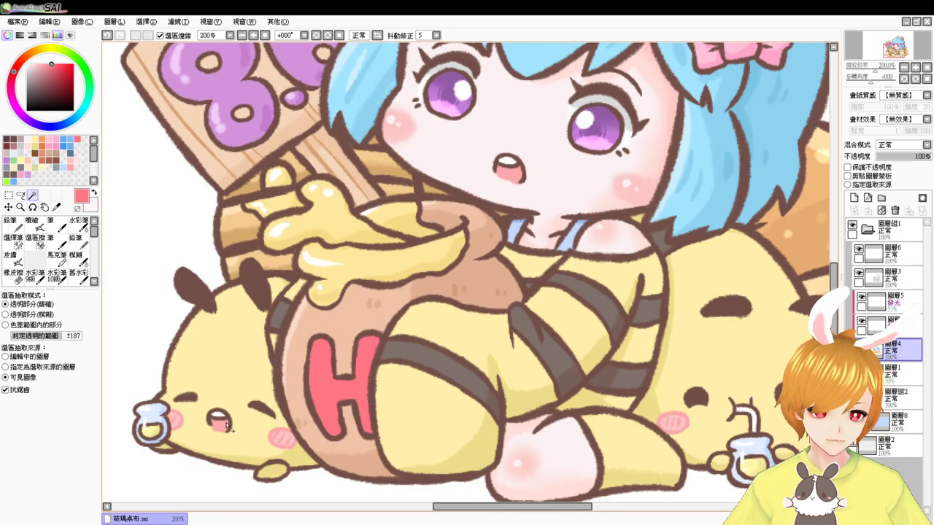
- Select the teeth area in the small yellow character's open mouth beside the honey pot, fill it with white, and clear the selection
click(221, 415)
key(ctrl+d)
click(217, 413)
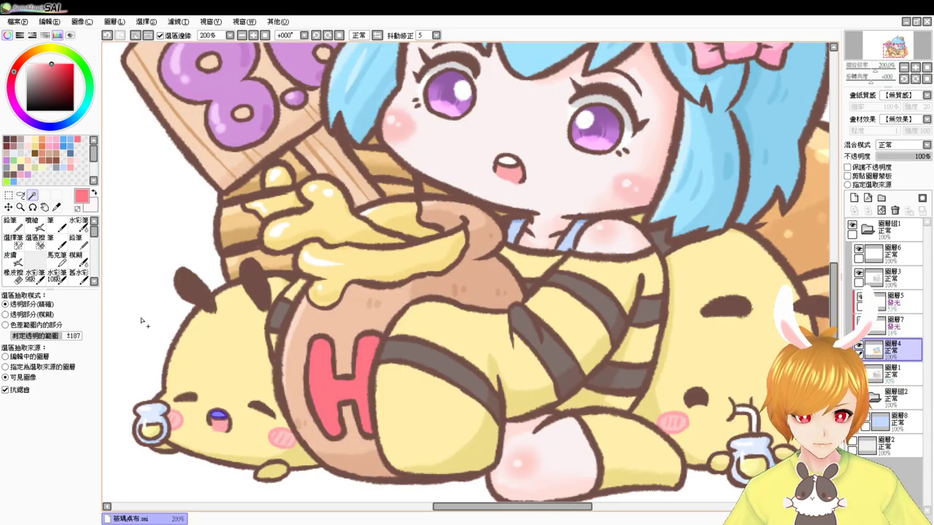
right_click(745, 411)
key(ctrl+f)
key(ctrl+d)
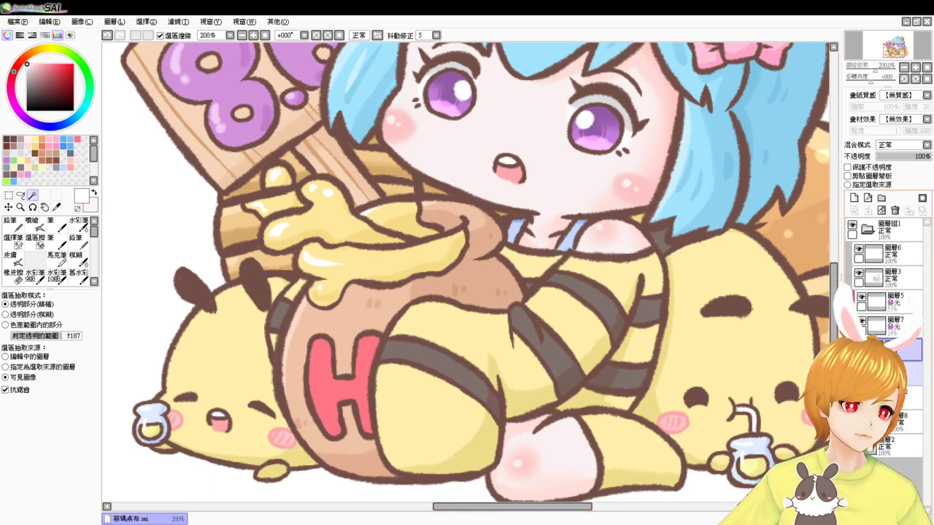
- Show the light blue background behind the characters again
click(634, 364)
key(ctrl+d)
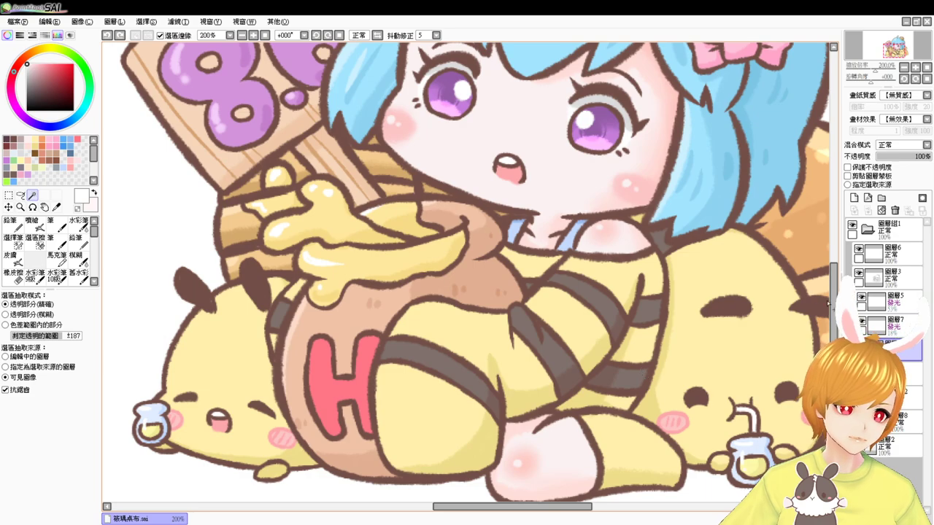
click(411, 475)
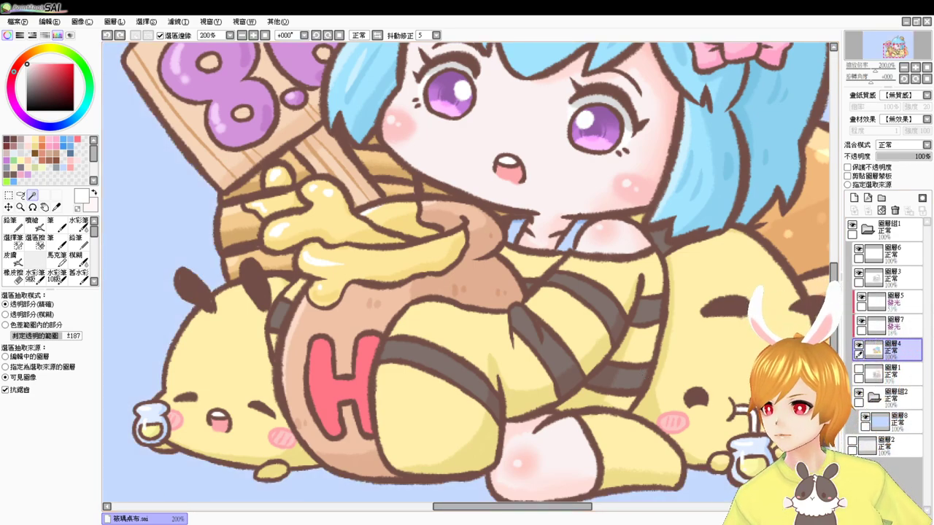
click(228, 524)
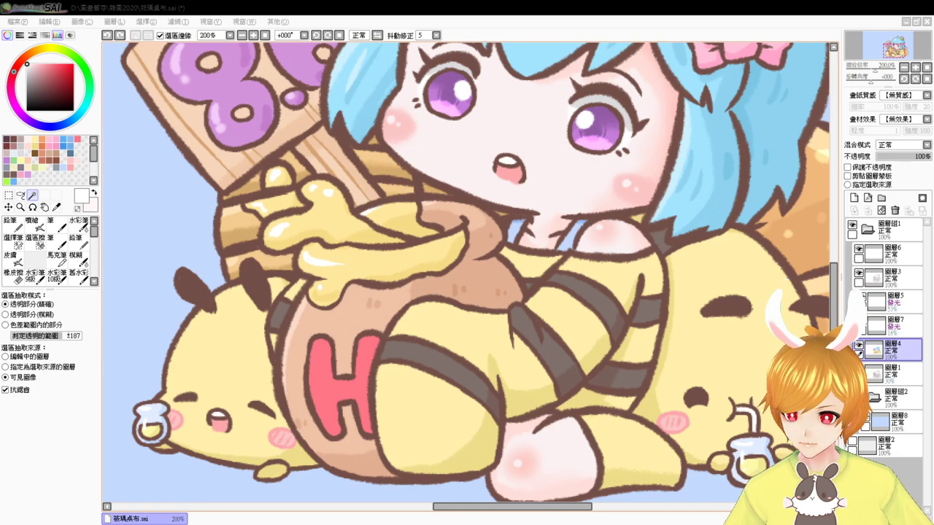
scroll(467, 271, down, 1)
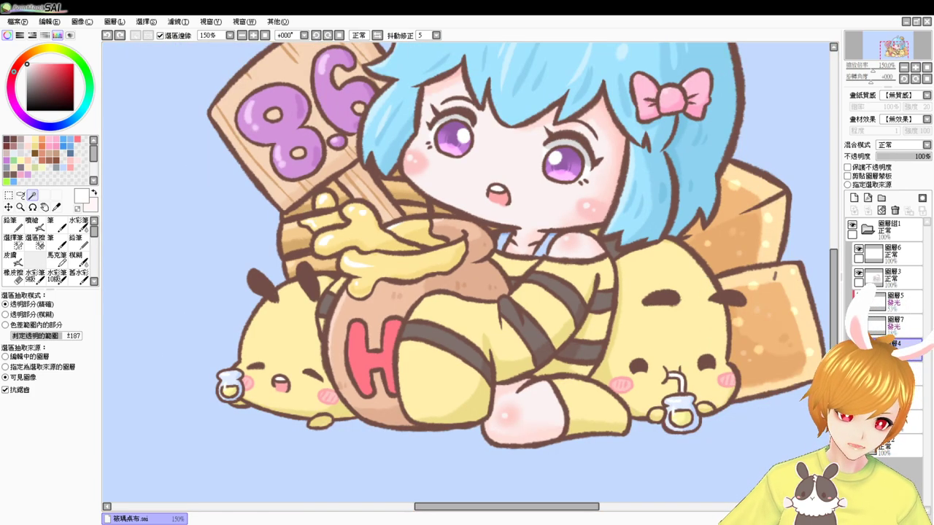
drag(692, 281, 695, 401)
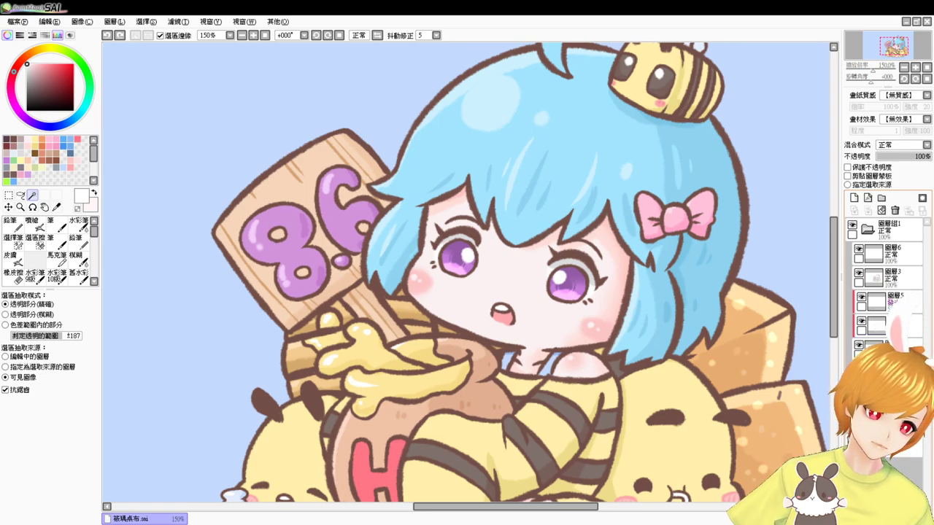
- Create a new layer above 圖層8 in the bottom group and sample the background's light blue for the airbrush
click(868, 256)
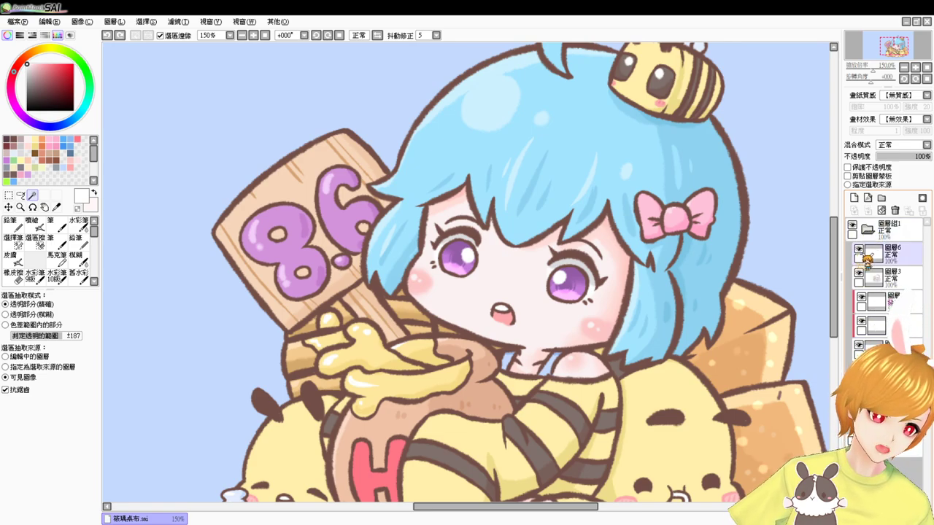
click(856, 200)
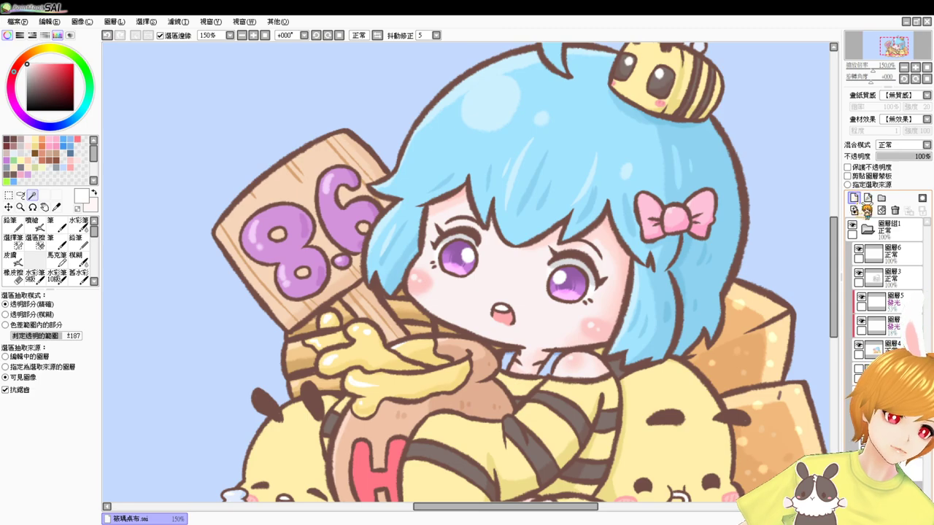
drag(643, 233, 679, 274)
click(242, 35)
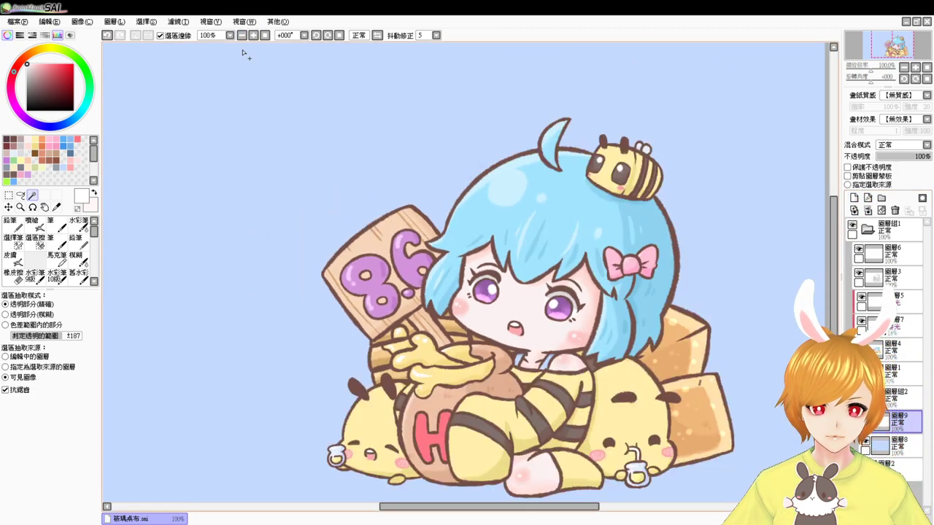
click(33, 223)
alt+click(423, 161)
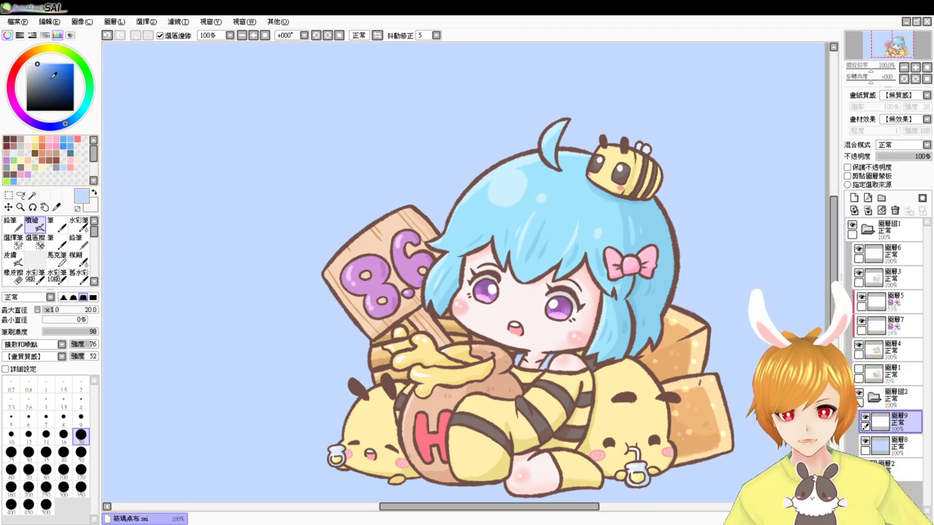
- Try airbrushing slightly darker blue at size 34 around the sign, honey pot and boxes, then undo those strokes
drag(402, 234, 416, 234)
mouse_move(321, 274)
mouse_down()
mouse_move(333, 254)
mouse_move(403, 206)
mouse_move(417, 204)
mouse_move(443, 234)
mouse_up()
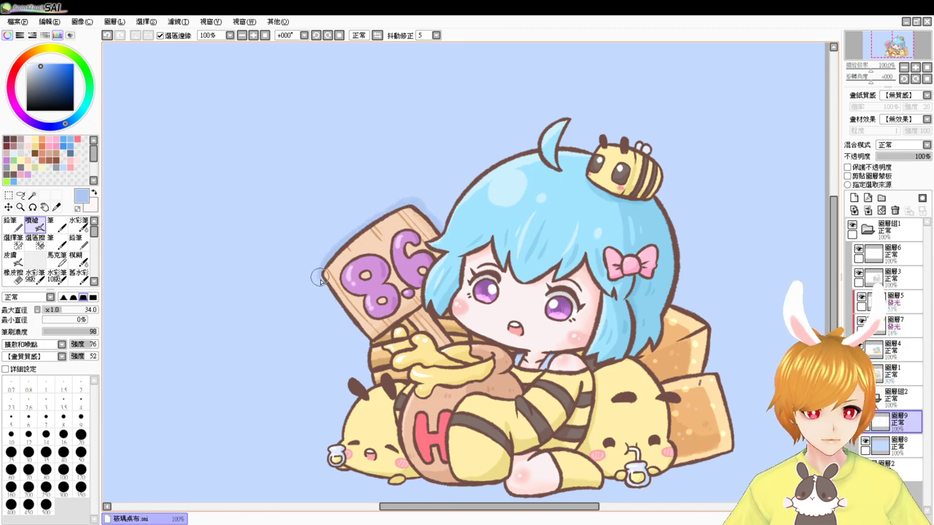
mouse_move(320, 278)
mouse_down()
mouse_move(375, 333)
mouse_move(327, 289)
mouse_move(379, 355)
mouse_up()
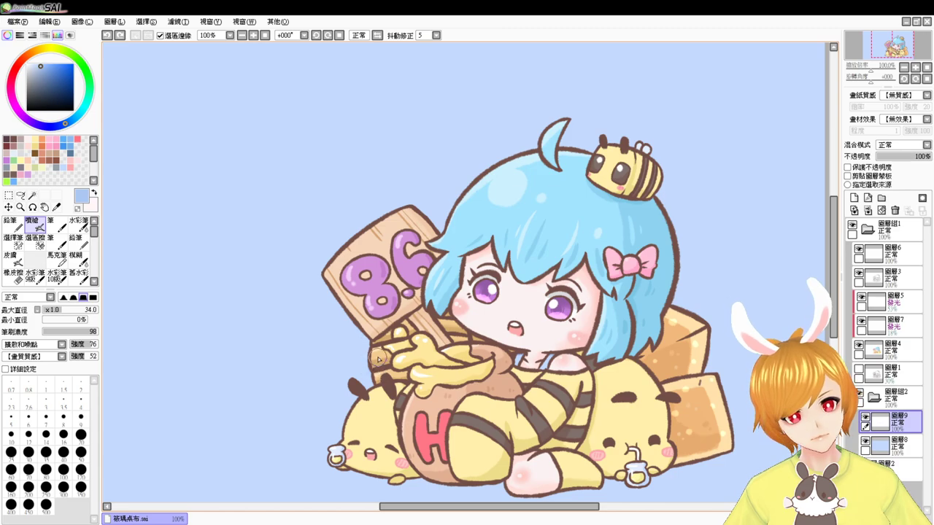
drag(356, 367, 378, 397)
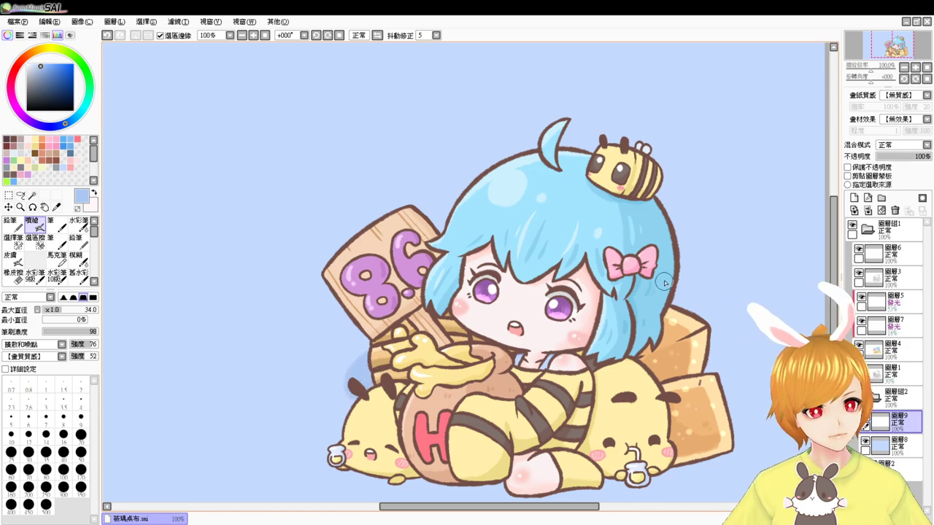
mouse_move(665, 283)
mouse_down()
mouse_move(725, 381)
mouse_move(662, 323)
mouse_up()
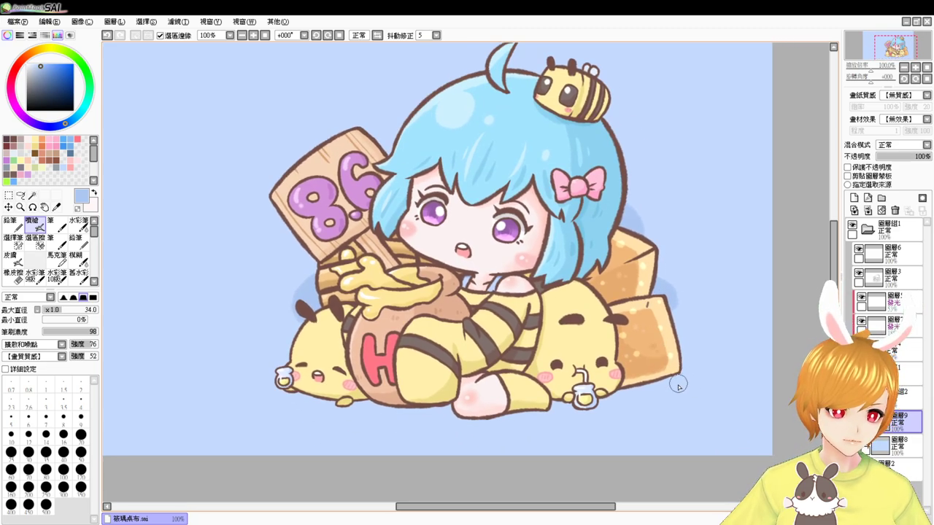
key(ctrl+z)
key(ctrl+z)
key(ctrl+z)
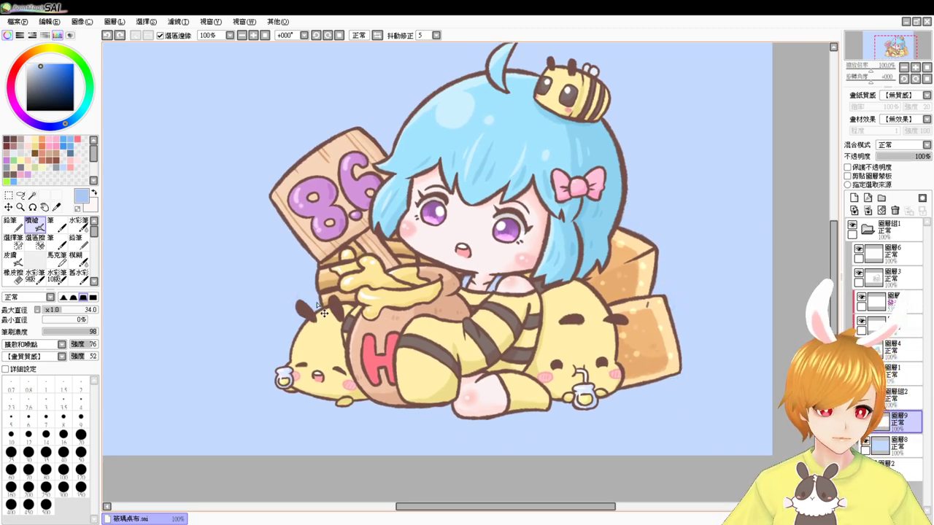
- Airbrush a slightly darker blue outline around the whole character group at size 34 on the new background layer
mouse_move(319, 257)
mouse_down()
mouse_move(327, 317)
mouse_move(319, 279)
mouse_move(294, 313)
mouse_up()
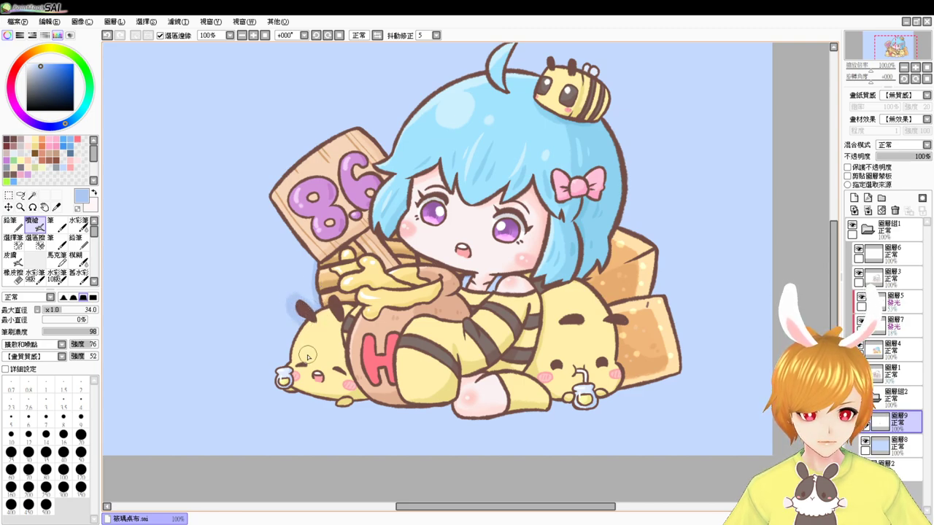
drag(290, 362, 279, 379)
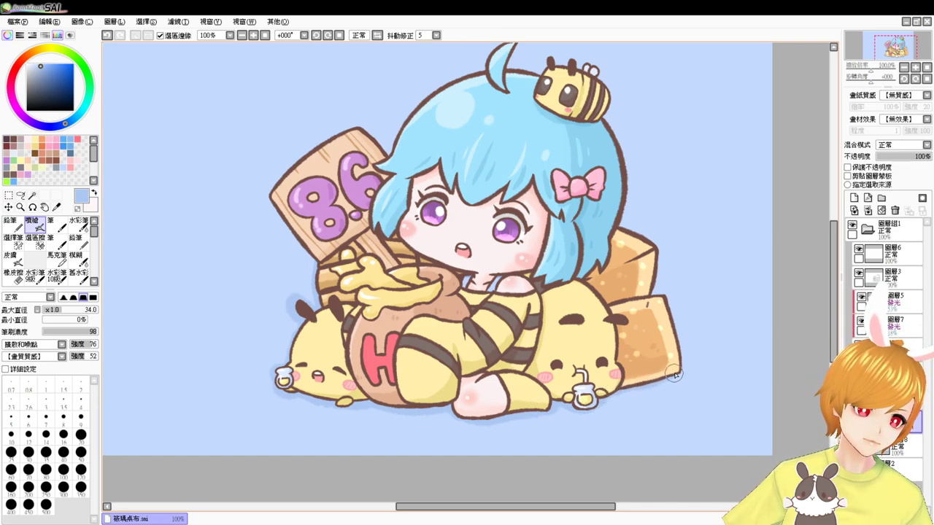
drag(615, 221, 662, 254)
key(ctrl+z)
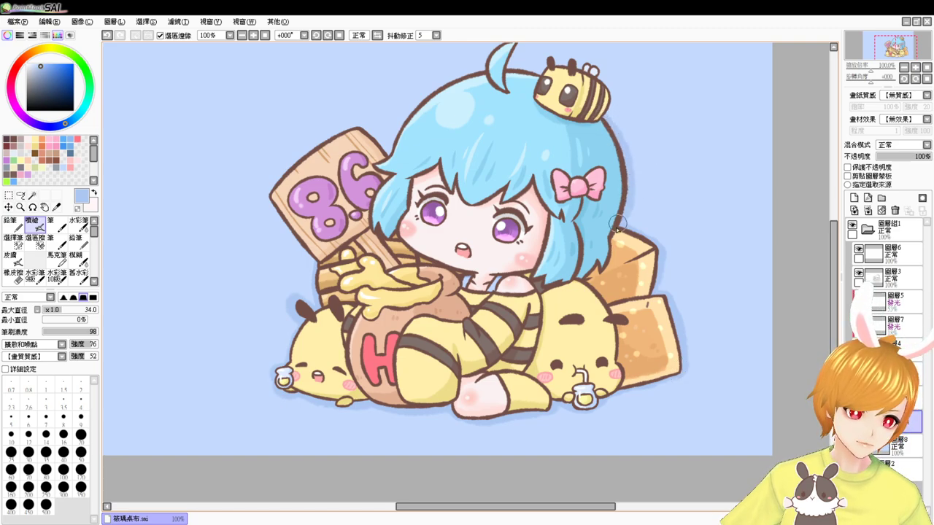
scroll(615, 221, up, 5)
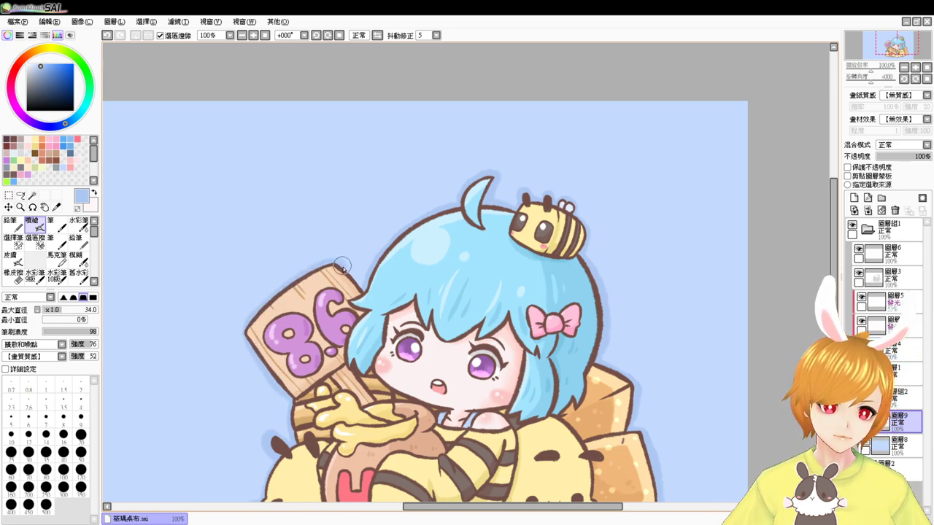
- Airbrush small darker blue accent dashes at size 17 beside the small yellow character near the pot and beside the boxes
mouse_move(465, 389)
mouse_down()
mouse_move(460, 234)
mouse_move(462, 248)
mouse_up()
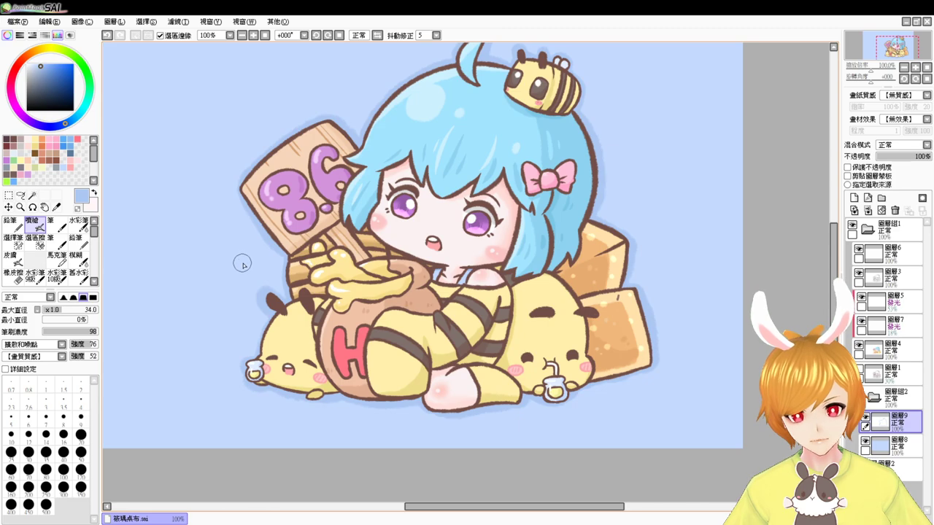
mouse_move(245, 266)
mouse_down()
mouse_move(238, 263)
mouse_move(244, 269)
mouse_up()
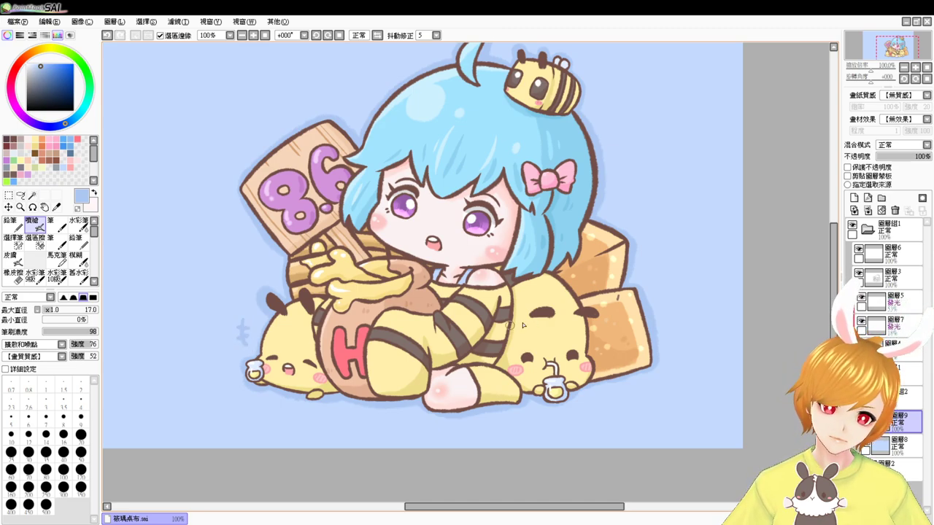
drag(695, 299, 616, 310)
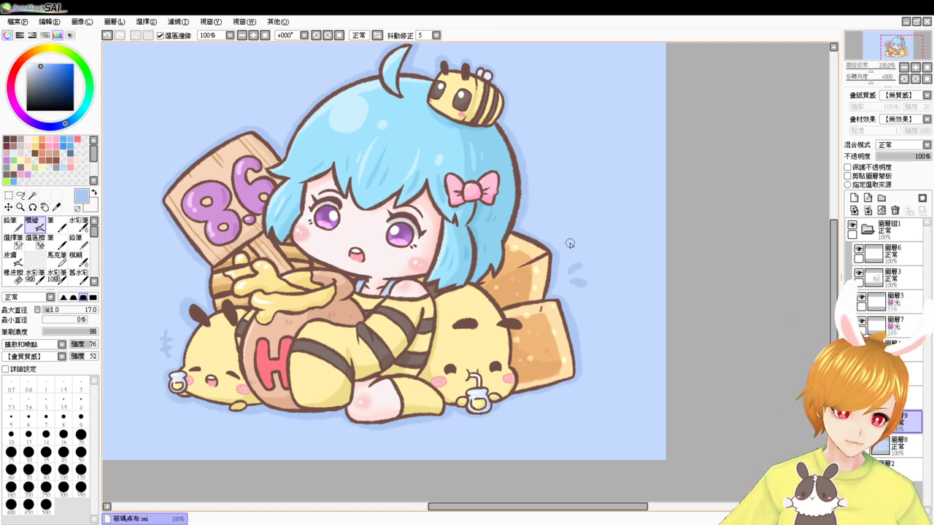
- Airbrush small darker blue accent dashes beside the wooden sign at size 17
drag(370, 202, 440, 221)
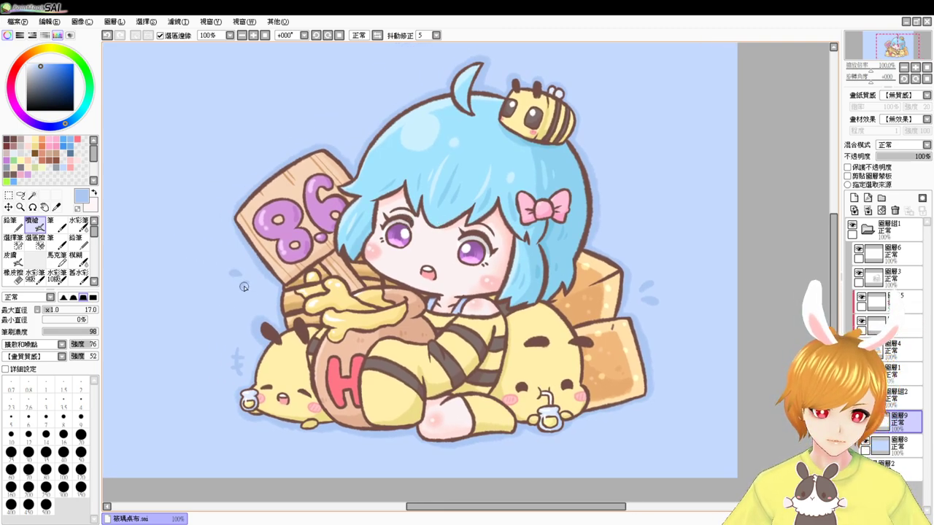
drag(727, 278, 683, 283)
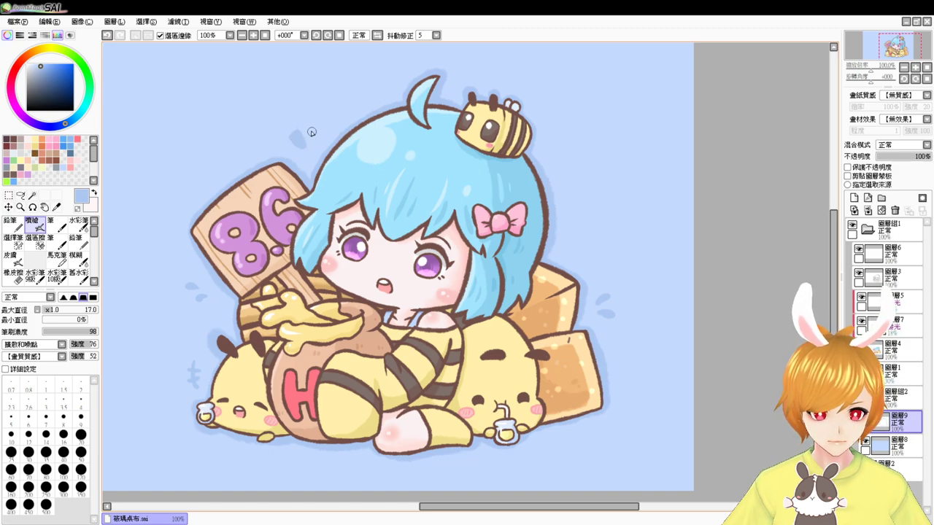
- Try darker blue accent dashes on the background above the girl's hair and undo them
key(ctrl+z)
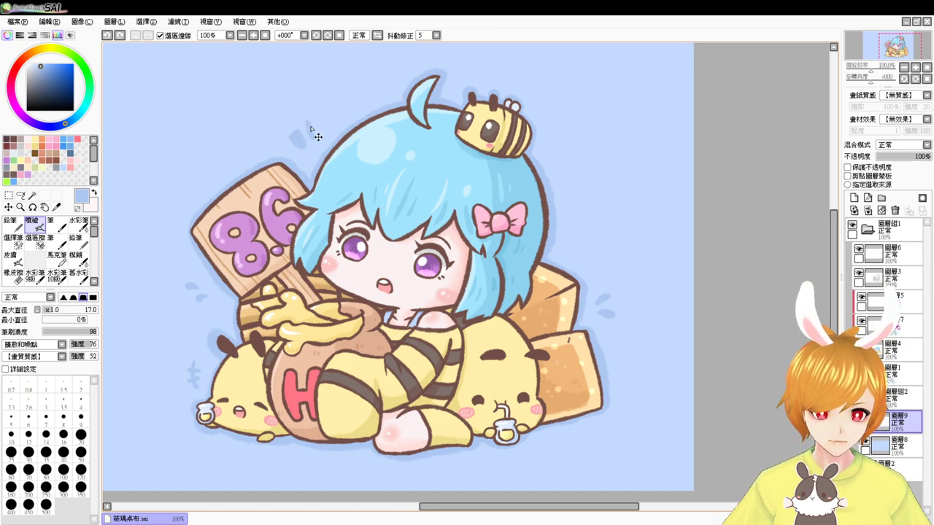
drag(324, 170, 325, 240)
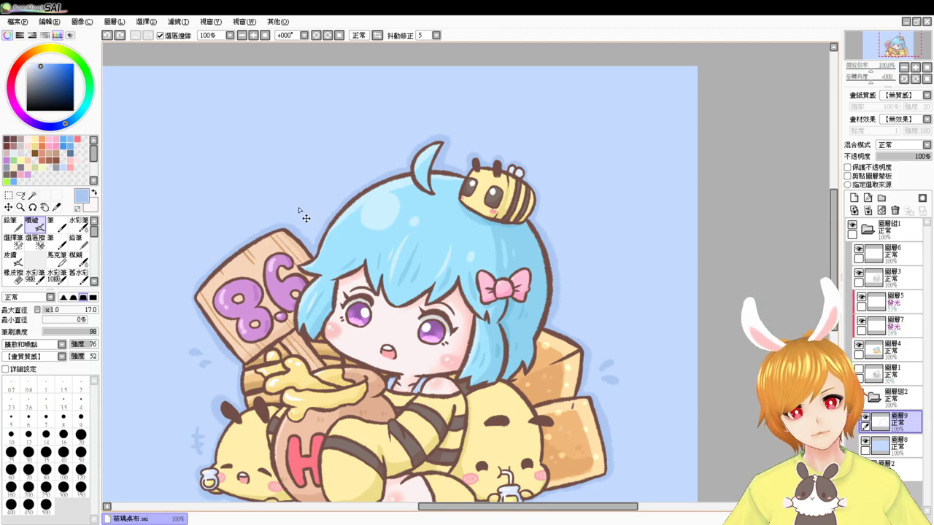
drag(305, 222, 307, 223)
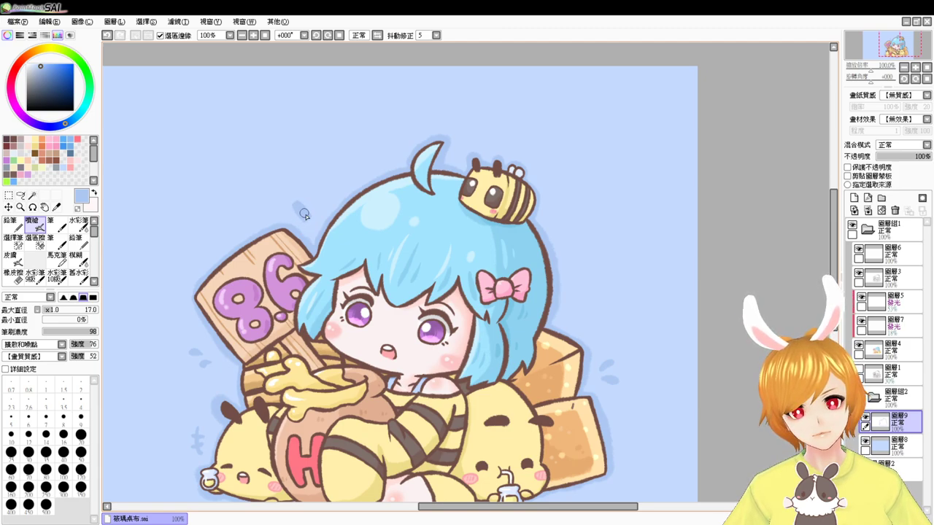
key(ctrl+z)
key(ctrl+z)
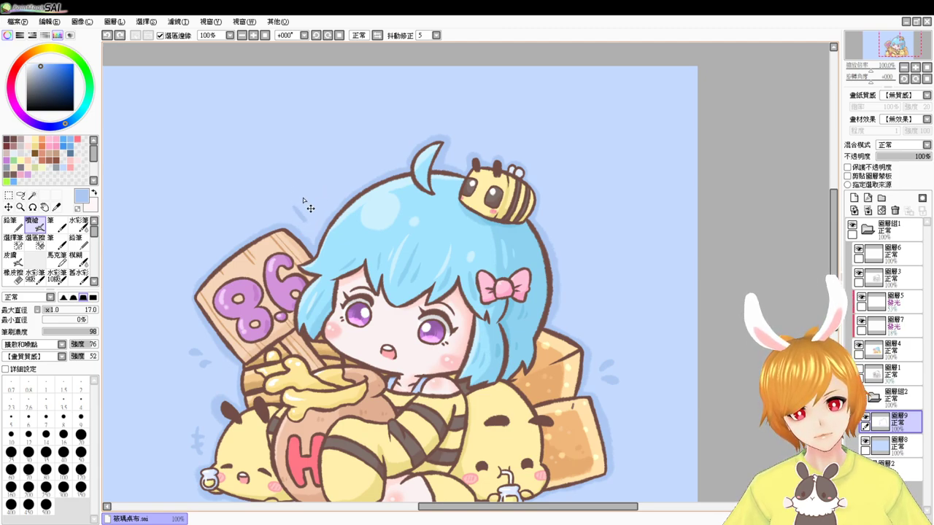
- Airbrush a row of outlined blocks and small rounded shapes in darker blue along the upper-left edge of the girl's hair
drag(288, 201, 311, 214)
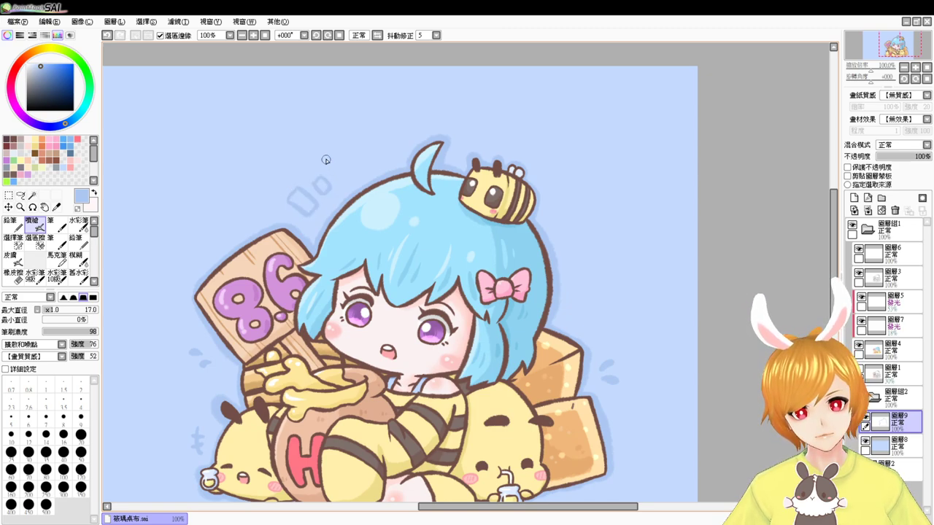
drag(327, 160, 341, 186)
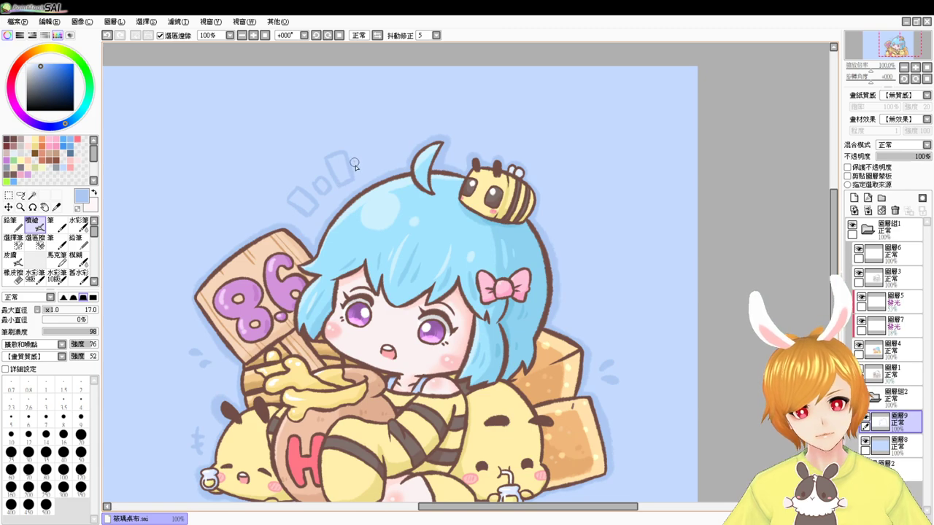
drag(559, 359, 568, 307)
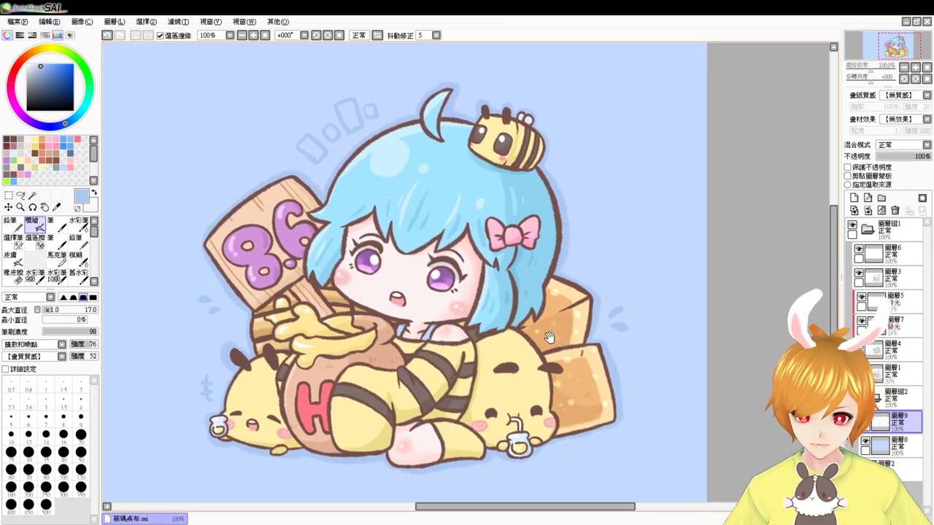
- Shift the hue of the background group 圖層組2 from blue to a pale cream yellow with a colour adjustment filter
click(891, 395)
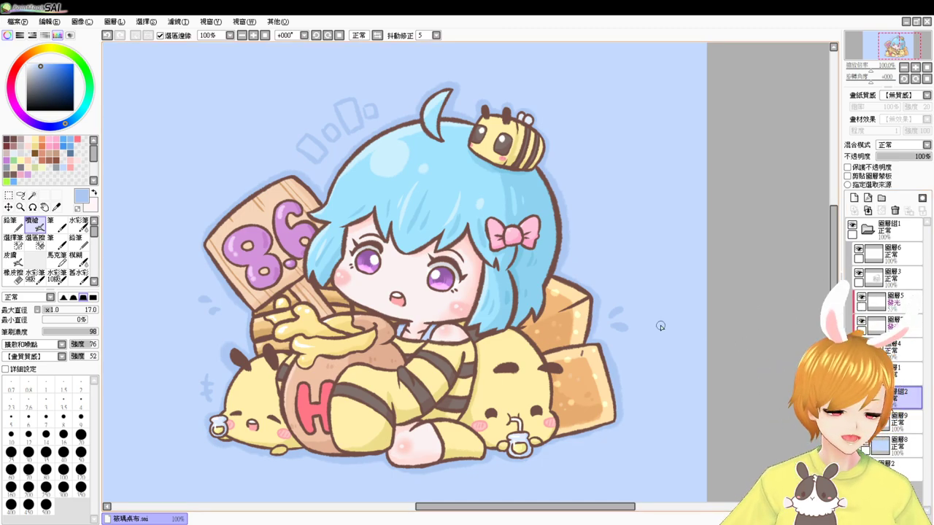
scroll(660, 326, down, 2)
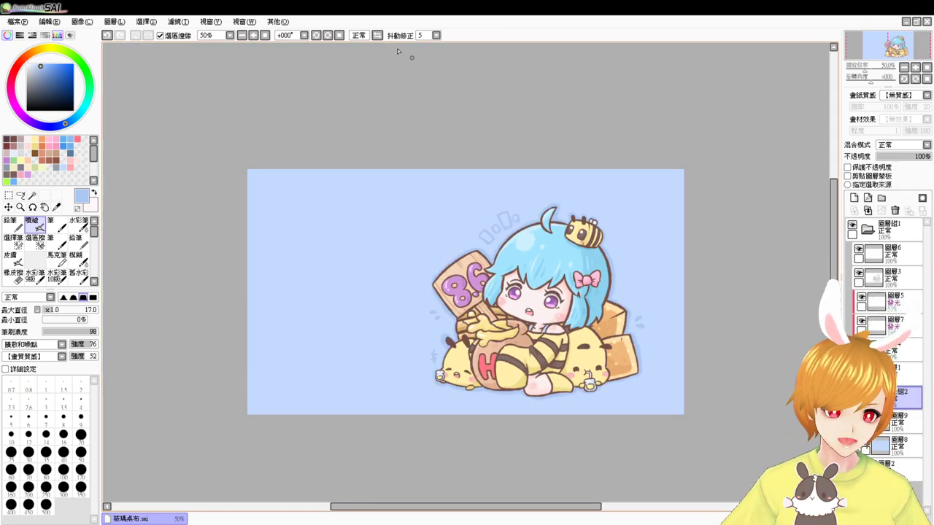
click(183, 21)
click(196, 34)
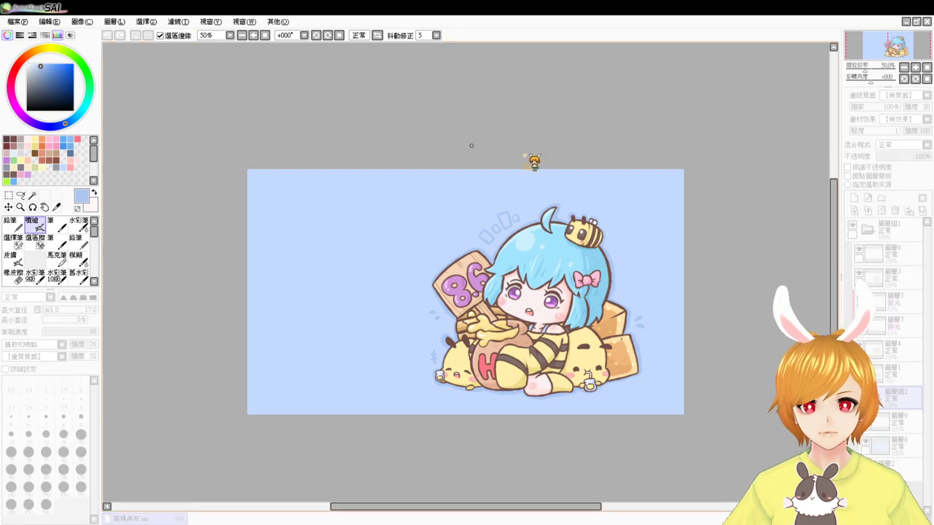
drag(778, 169, 688, 171)
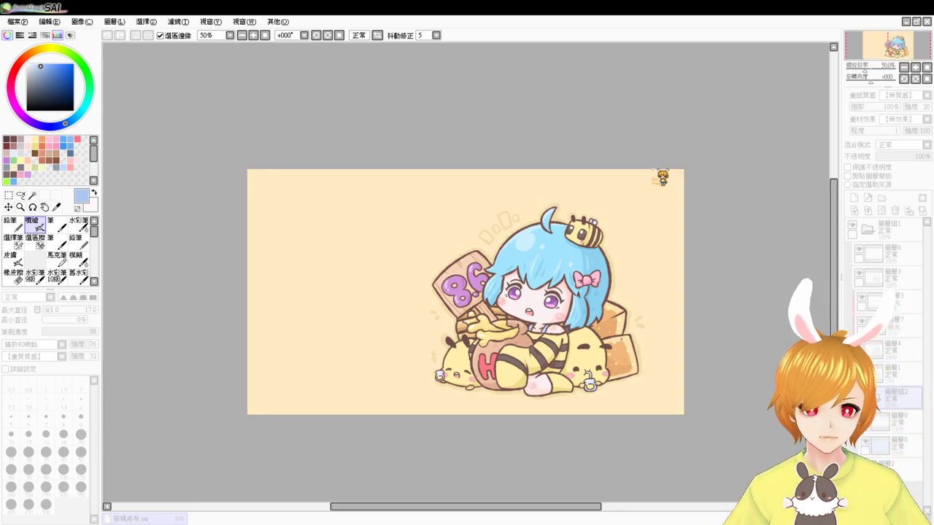
click(799, 222)
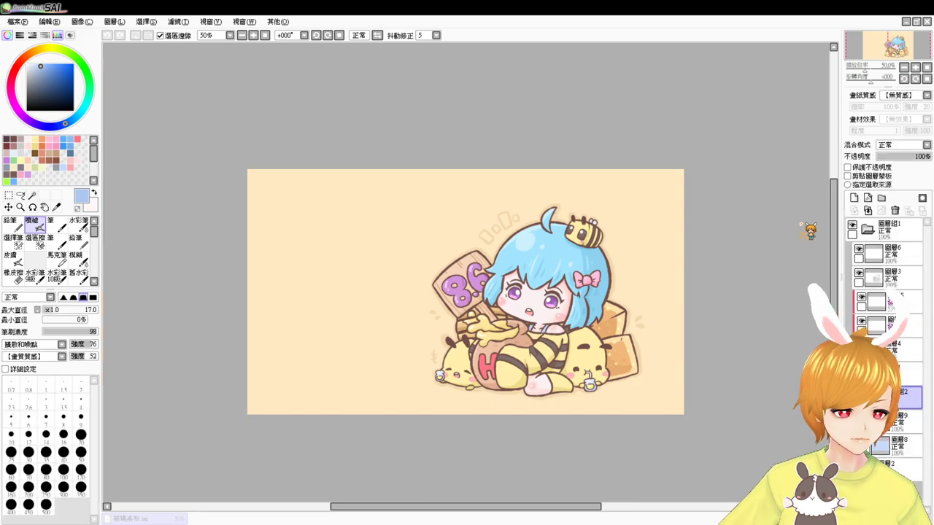
- Sample the darker cream outline colour and fill the outlined shapes above the hair on 圖層9 with the airbrush at size 18
scroll(800, 223, up, 4)
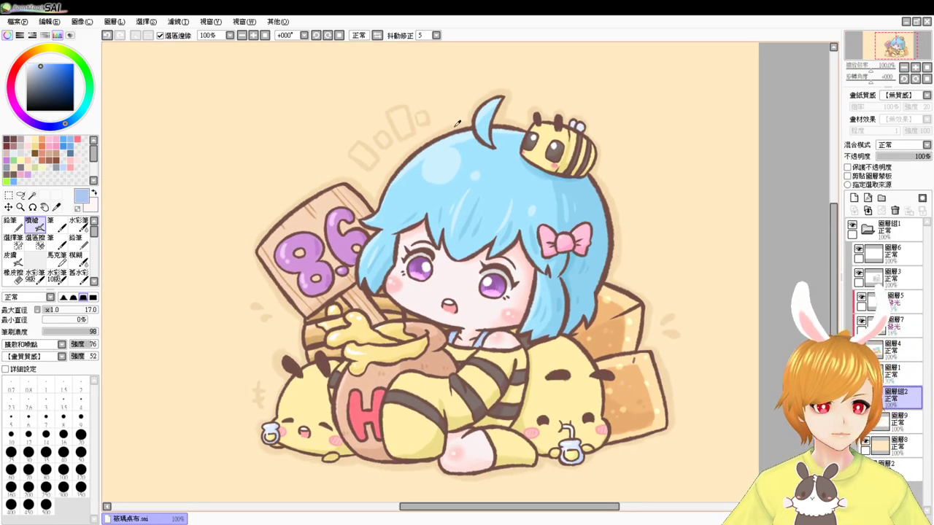
alt+click(443, 134)
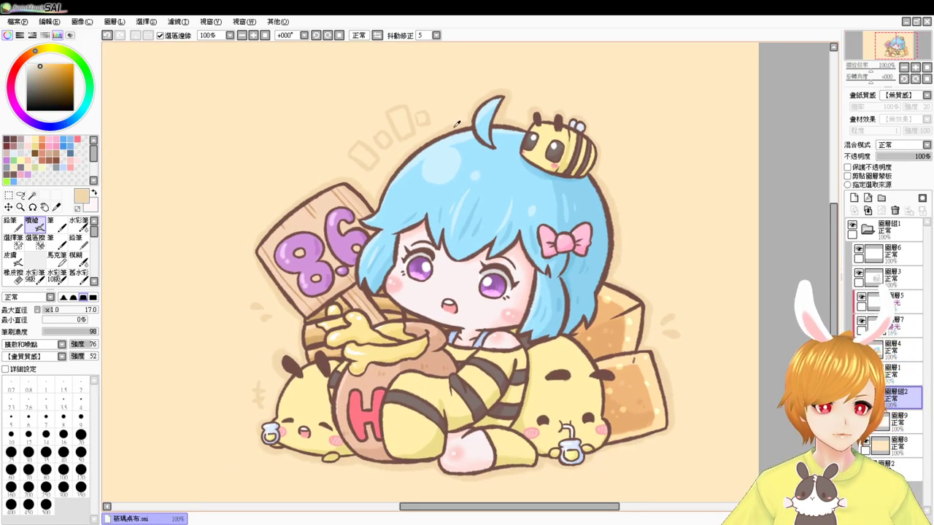
drag(336, 157, 356, 153)
click(354, 151)
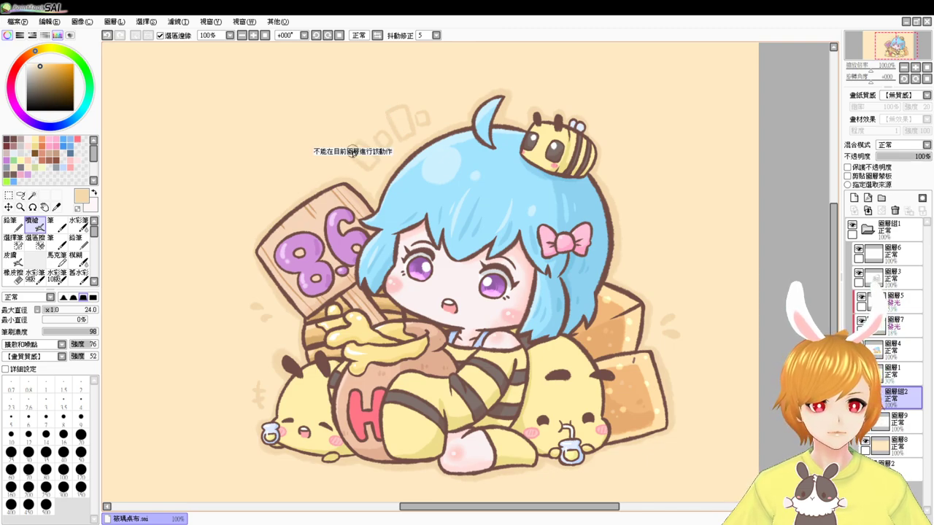
click(898, 453)
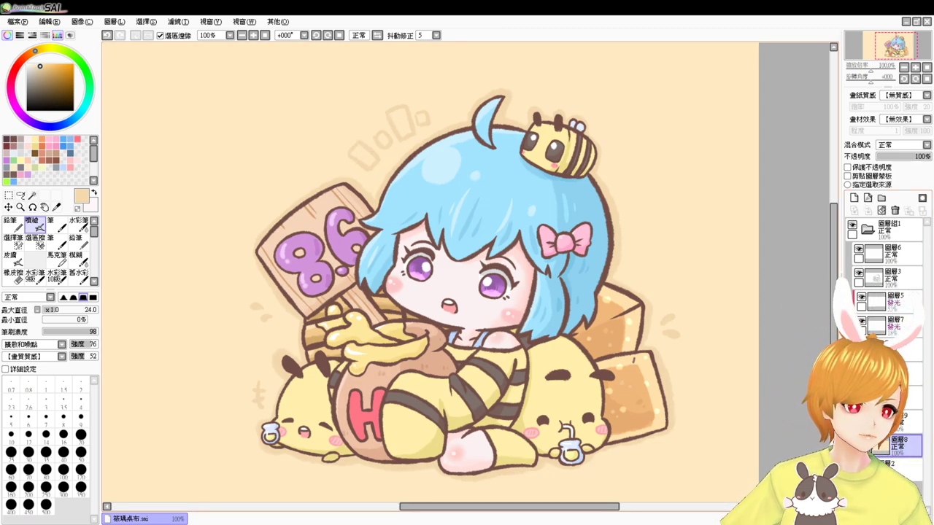
key(bracketleft)
key(bracketleft)
key(bracketleft)
key(bracketleft)
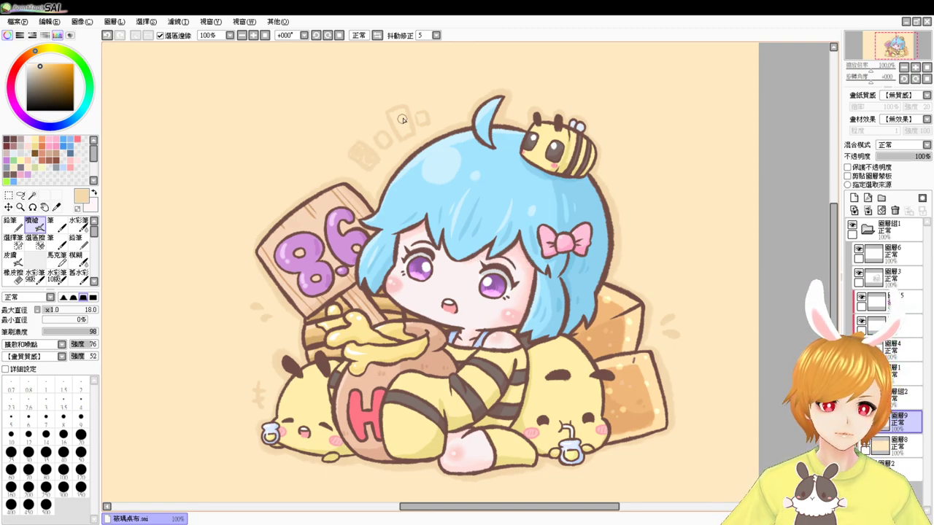
drag(391, 116, 407, 132)
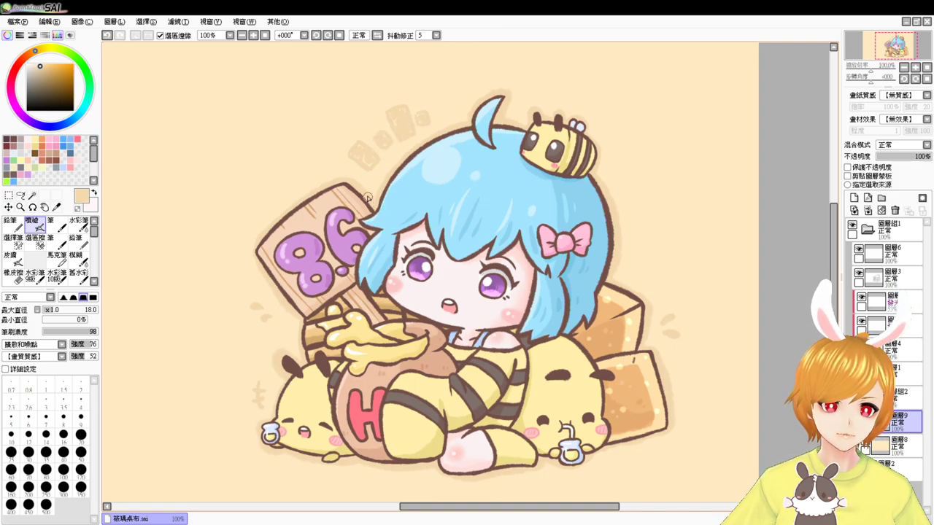
drag(533, 428, 576, 409)
- Adjust the colour of the background group 圖層組2 to a light peach with the same filter
scroll(577, 410, down, 4)
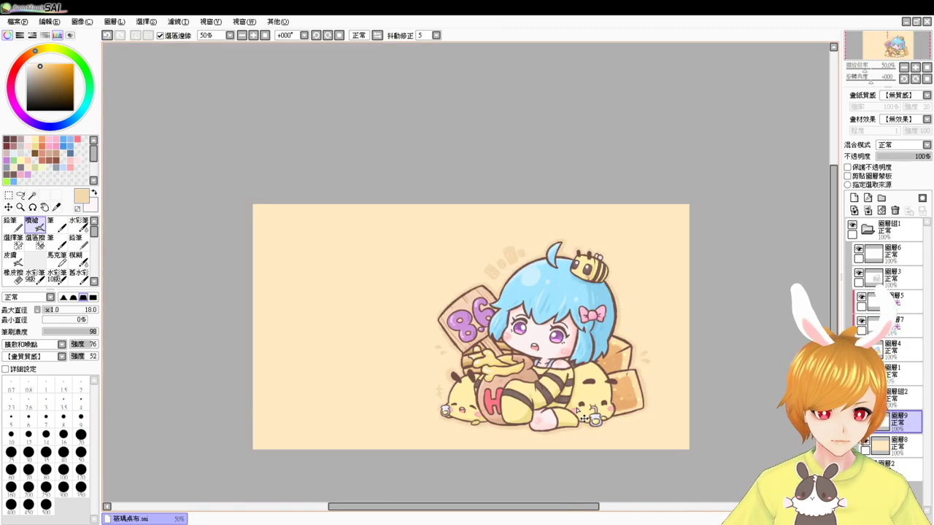
drag(690, 426, 683, 360)
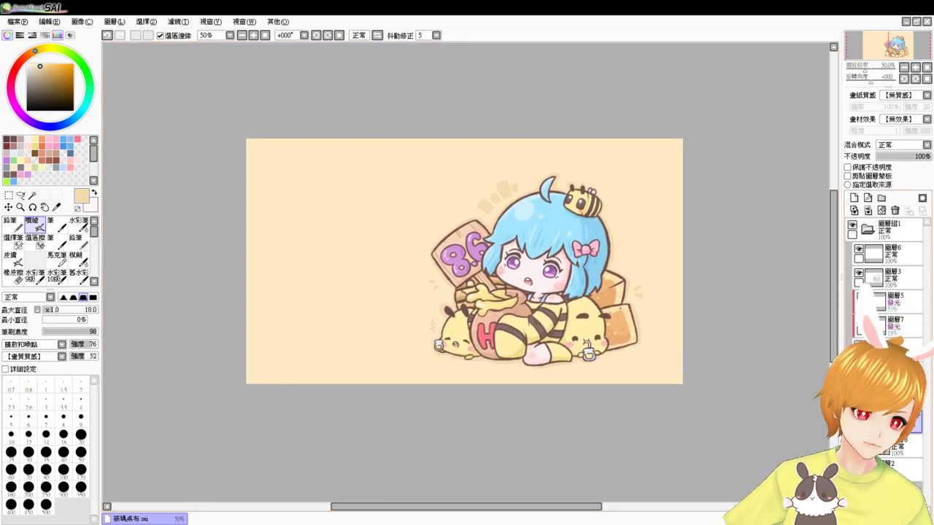
click(896, 398)
click(184, 22)
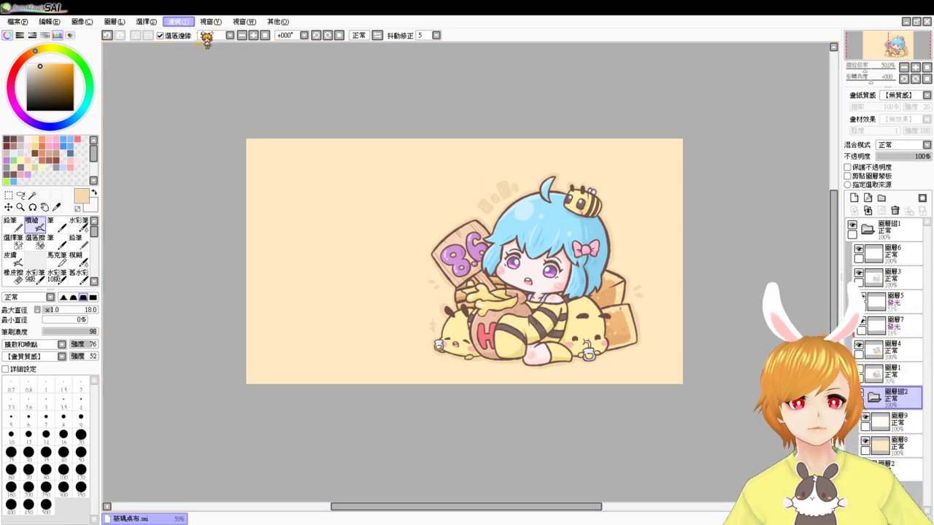
click(199, 33)
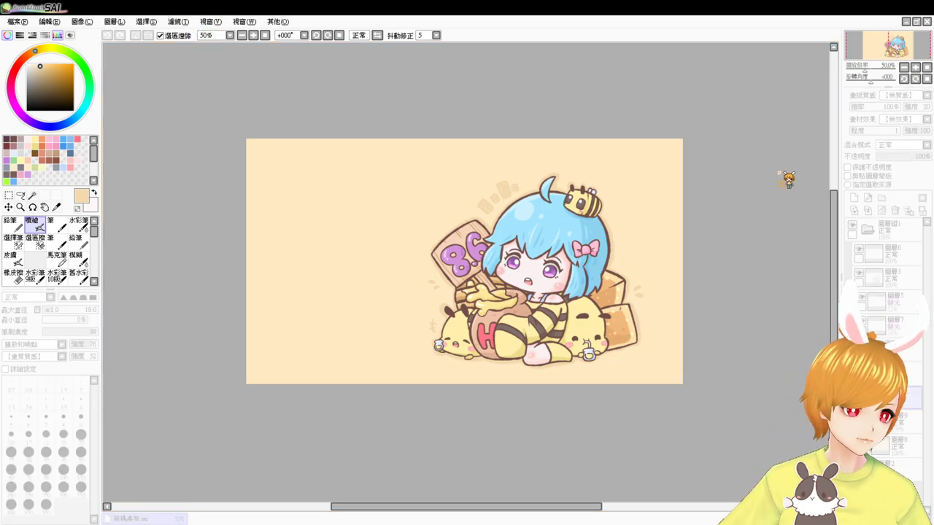
drag(779, 173, 806, 226)
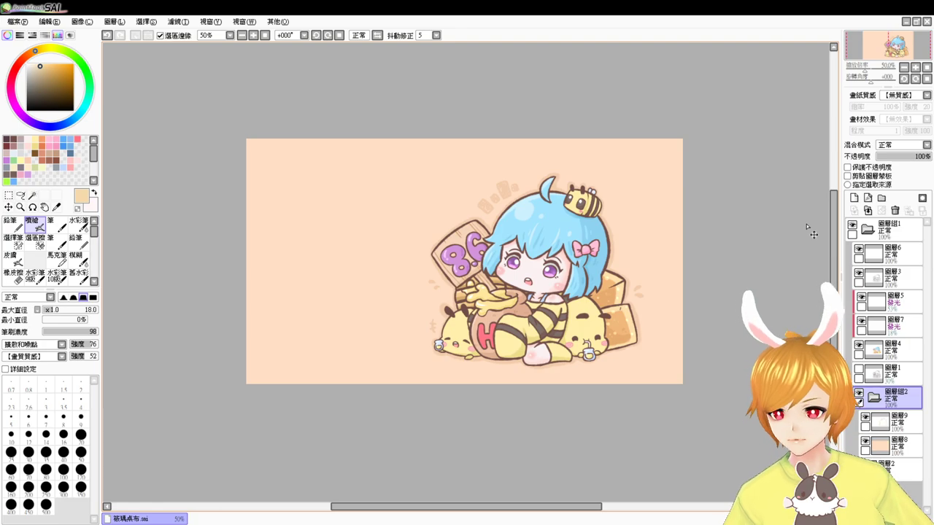
- Sample the red of the honey pot's H, lighten it to pink and airbrush small highlights on the letter on 圖層4
scroll(810, 229, down, 1)
scroll(812, 233, up, 2)
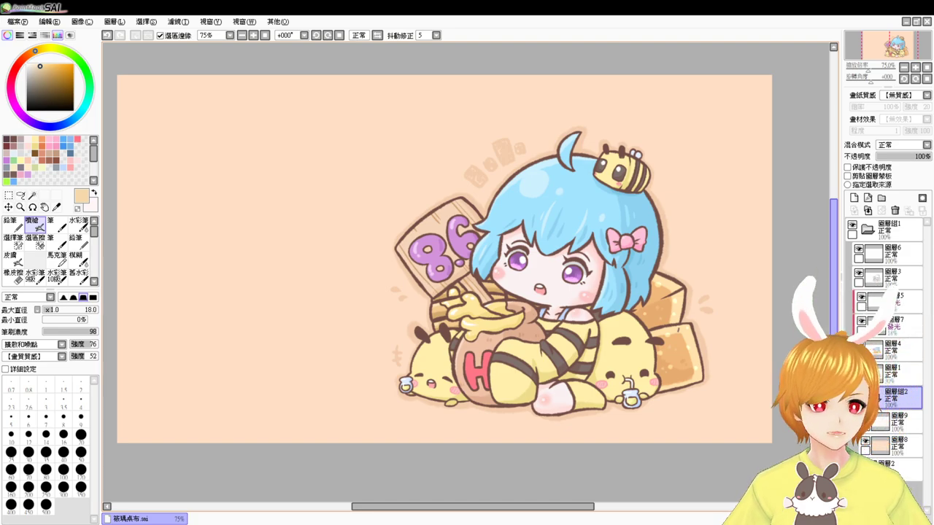
scroll(698, 423, up, 1)
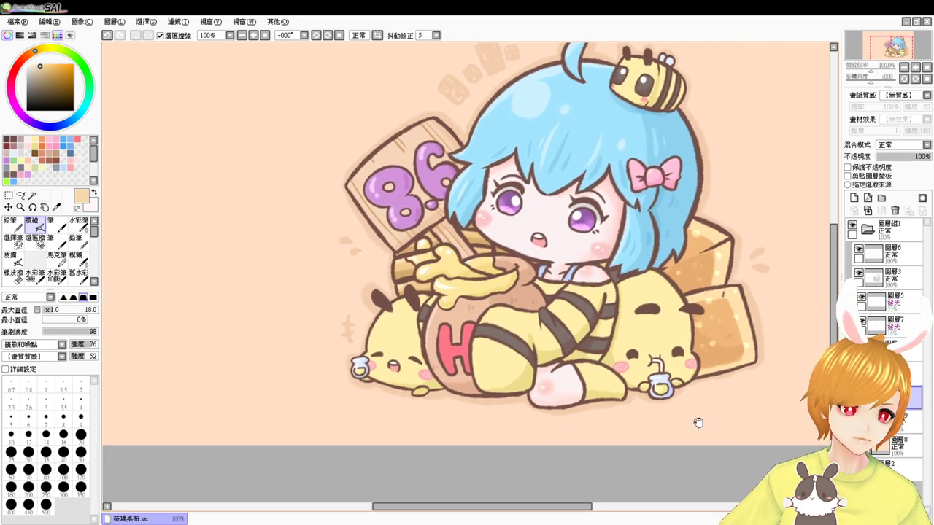
drag(698, 424, 675, 424)
click(899, 350)
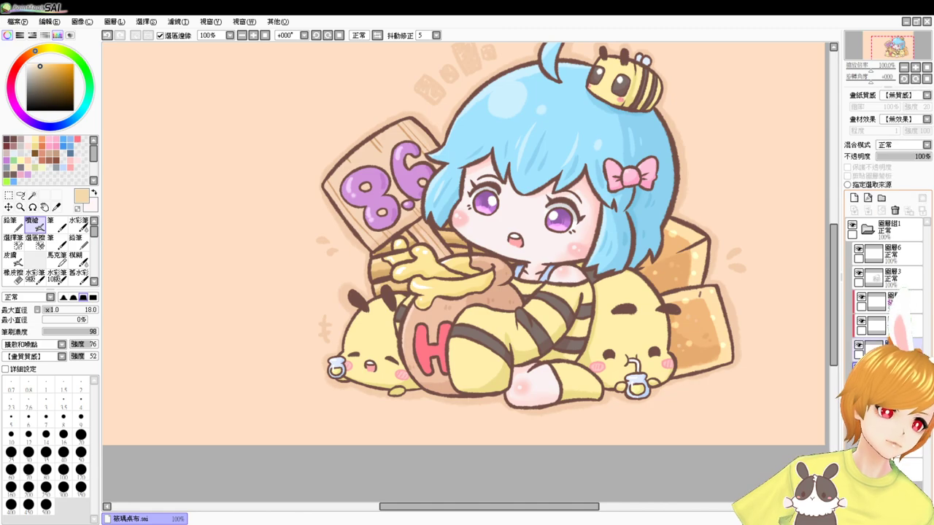
right_click(424, 337)
drag(49, 63, 45, 62)
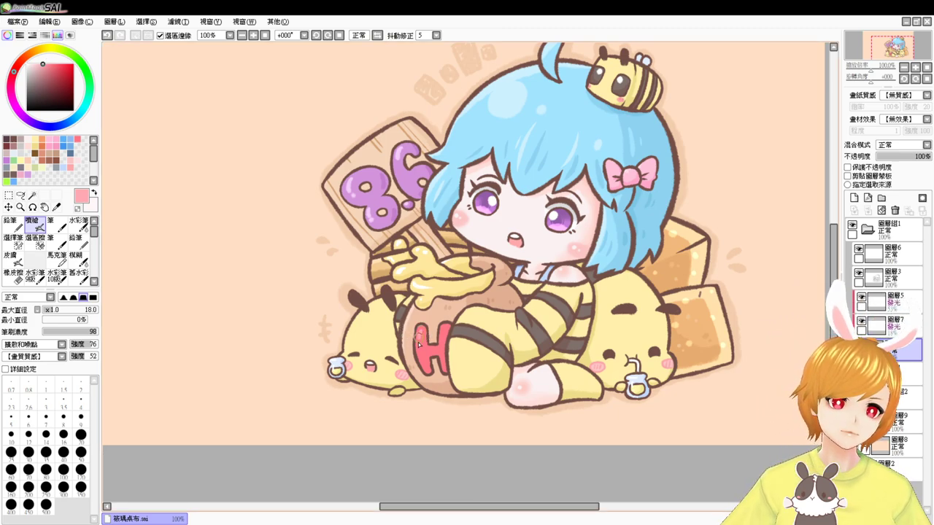
drag(420, 340, 428, 346)
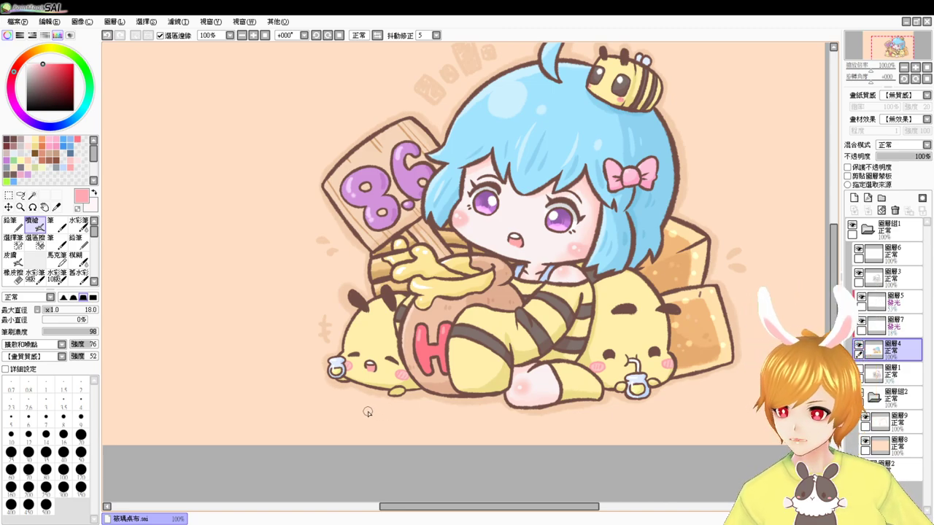
- Try a brown airbrush stroke at size 22 on a new layer above 圖層9, then undo it and remove the layer
click(243, 35)
drag(409, 273, 440, 365)
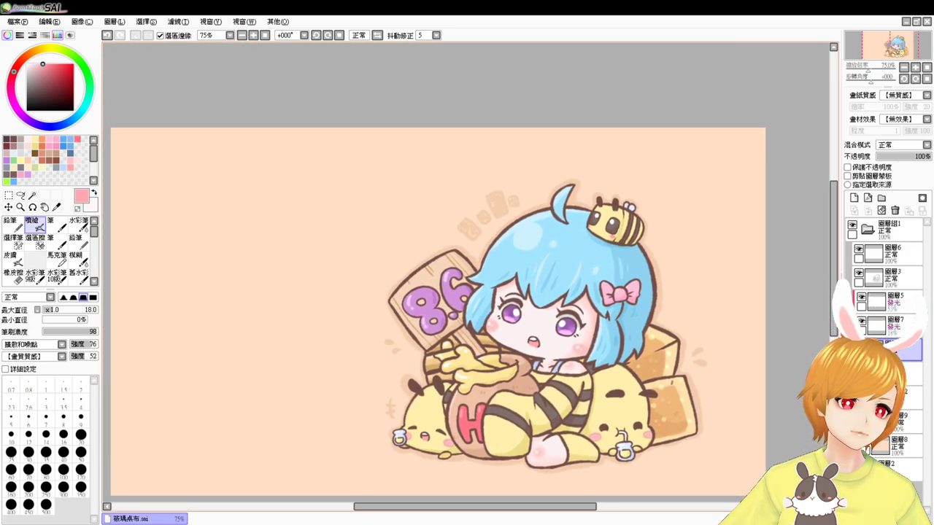
click(858, 234)
click(855, 199)
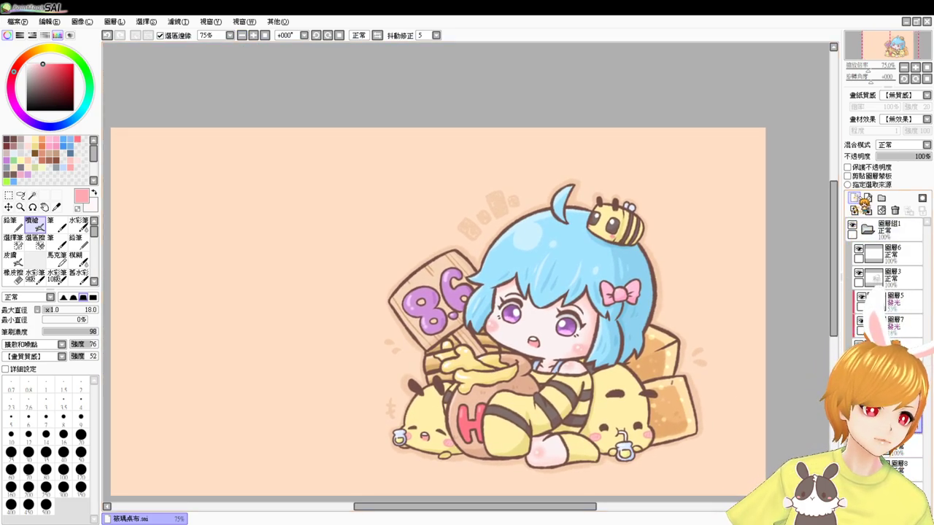
alt+click(434, 258)
drag(155, 179, 161, 182)
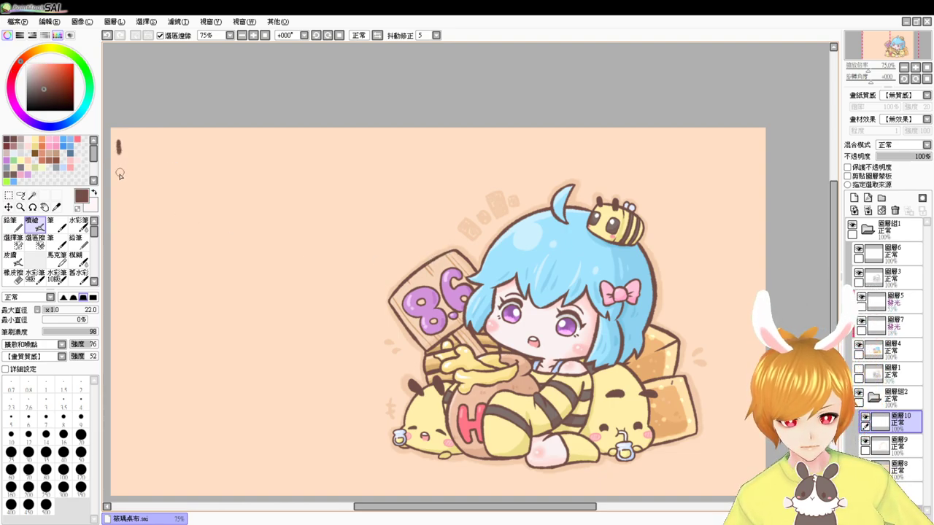
key(ctrl+z)
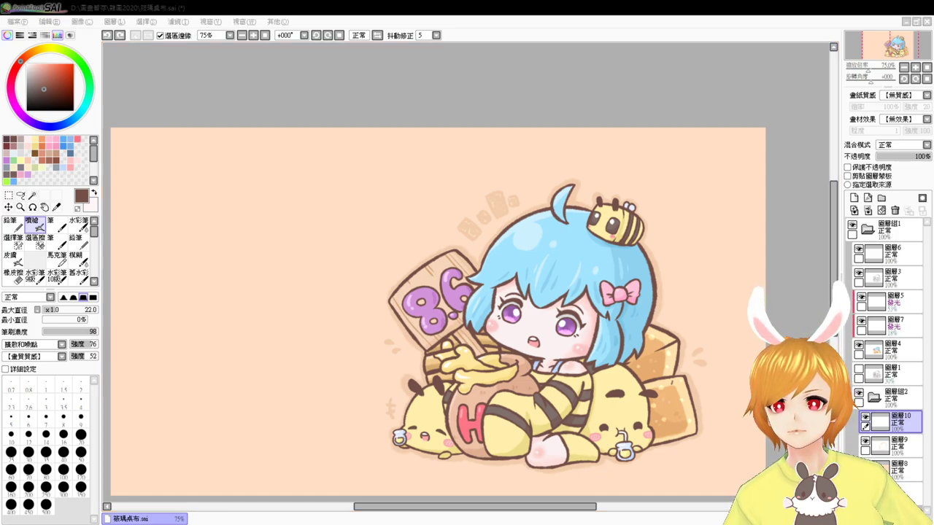
click(467, 223)
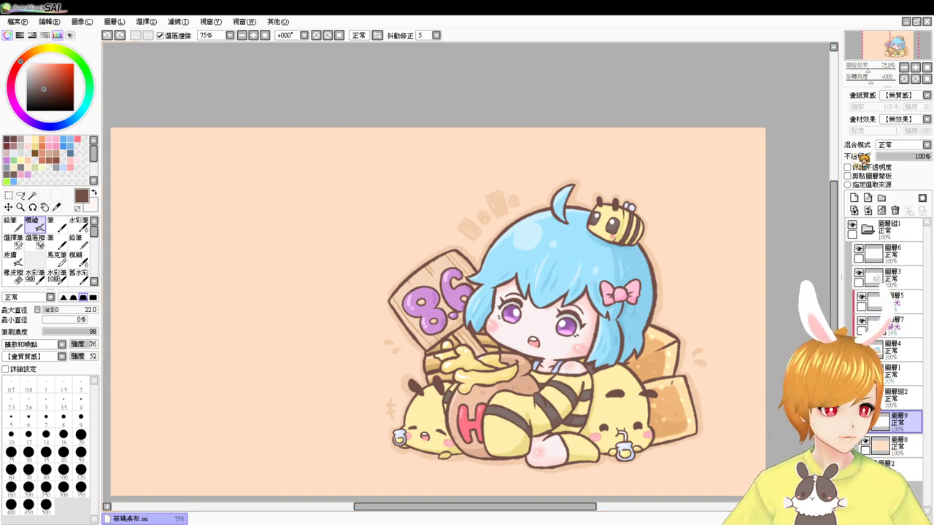
- Sample the darker peach of the shapes above the hair and airbrush a dashed vertical line along the canvas's left edge on a new layer
click(854, 197)
alt+click(501, 203)
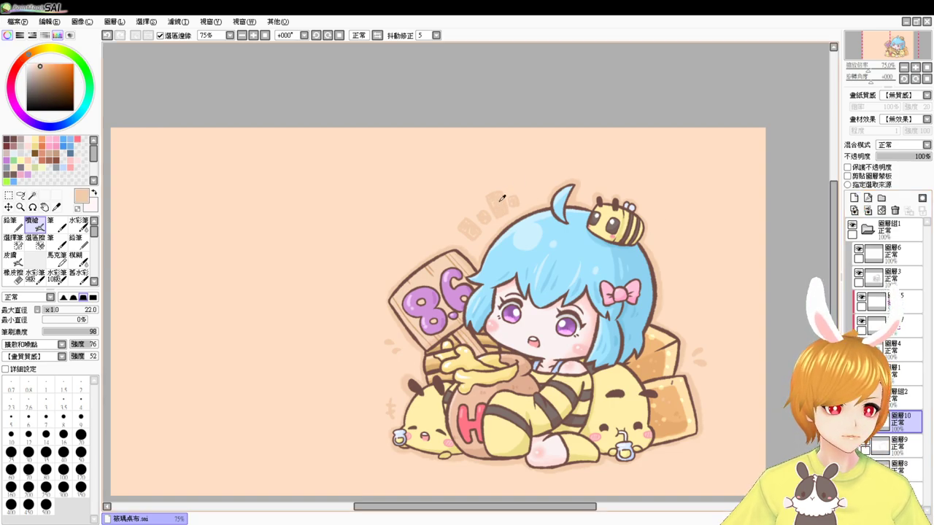
drag(158, 172, 188, 169)
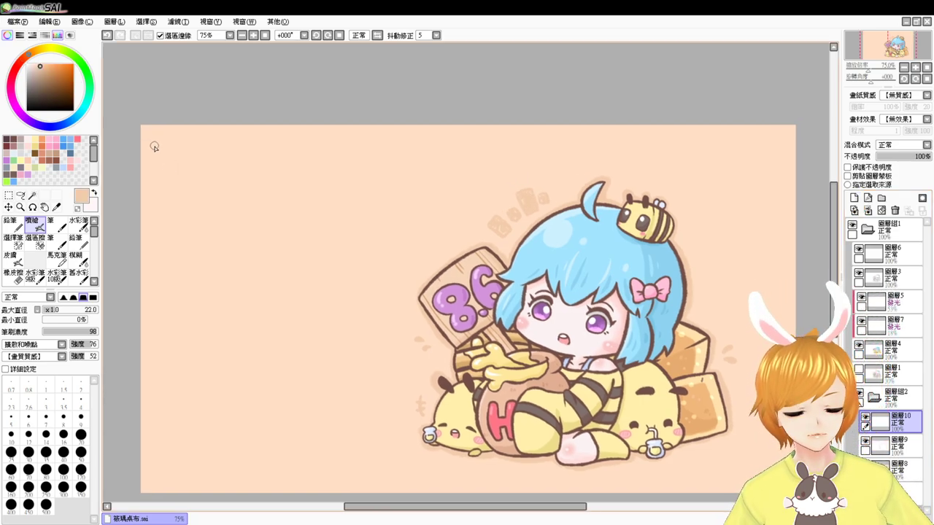
key(ctrl+z)
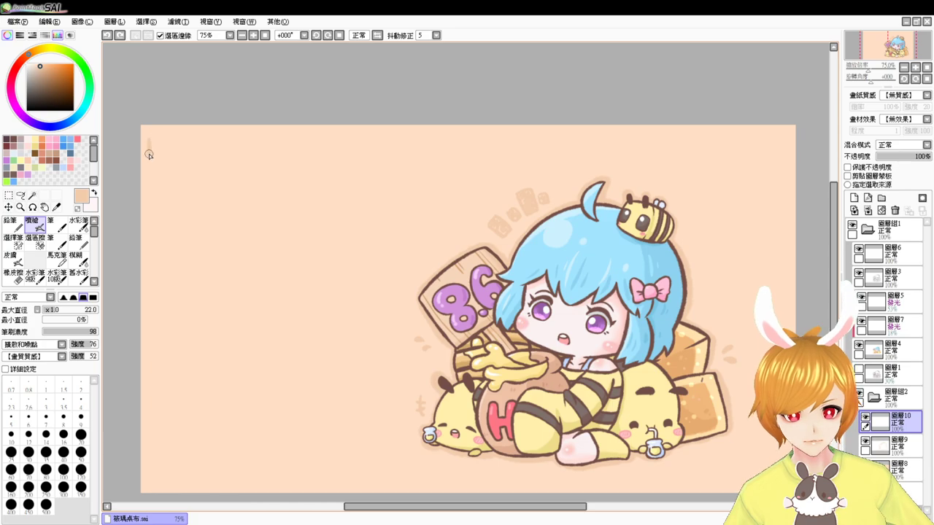
drag(149, 155, 149, 169)
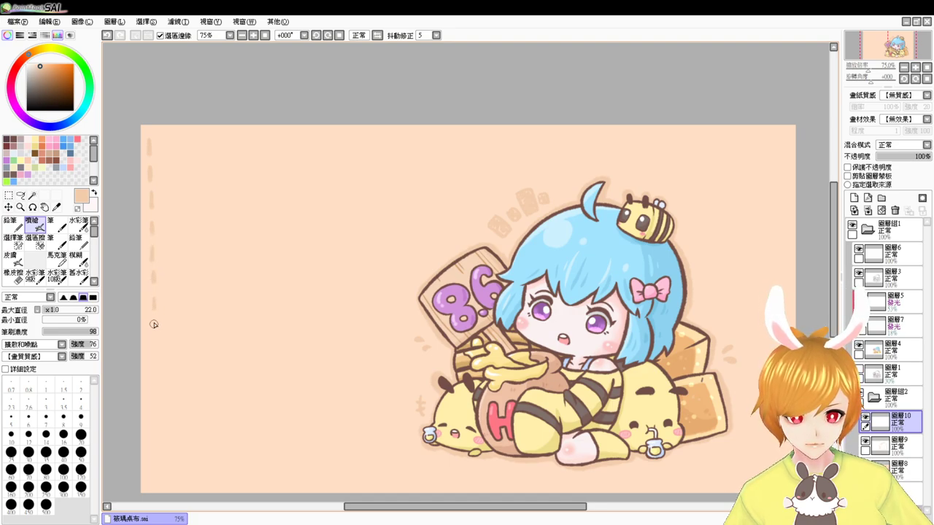
key(ctrl+z)
drag(153, 291, 153, 306)
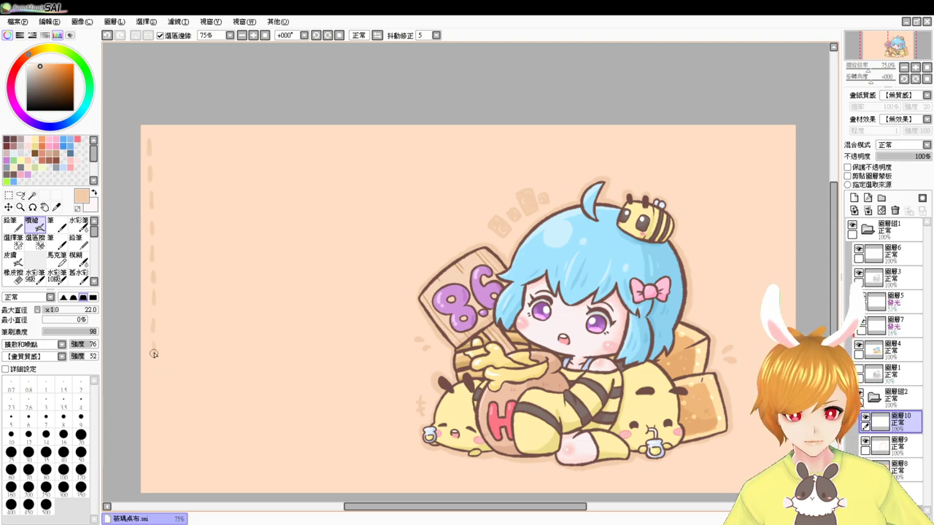
scroll(155, 365, down, 2)
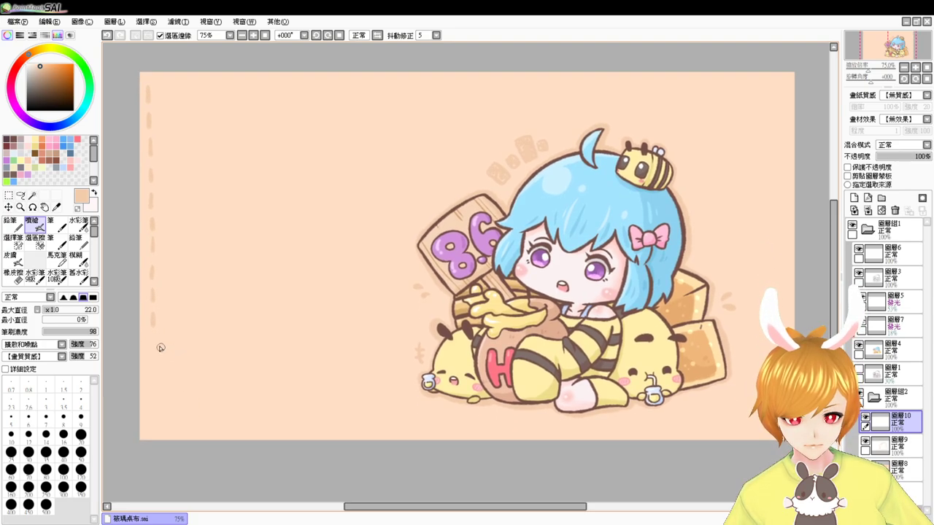
drag(152, 361, 153, 396)
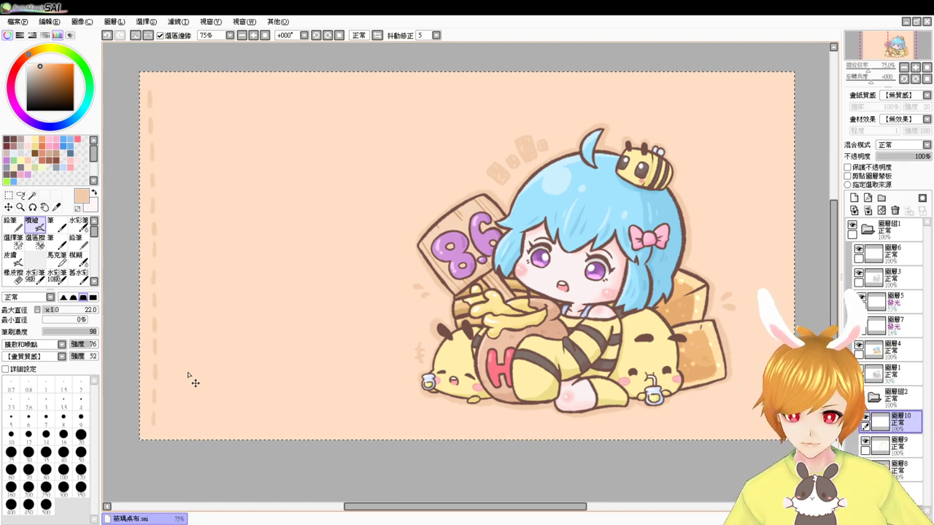
drag(258, 301, 796, 298)
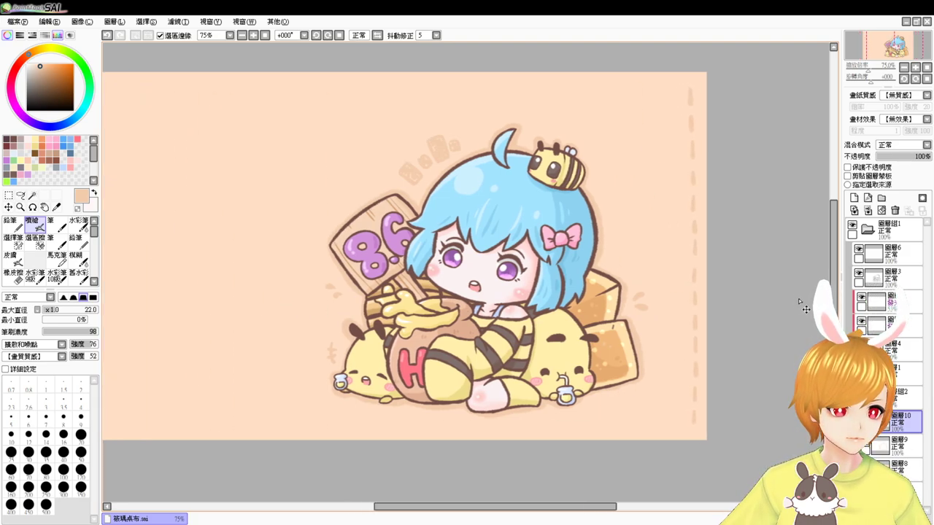
drag(443, 373, 516, 334)
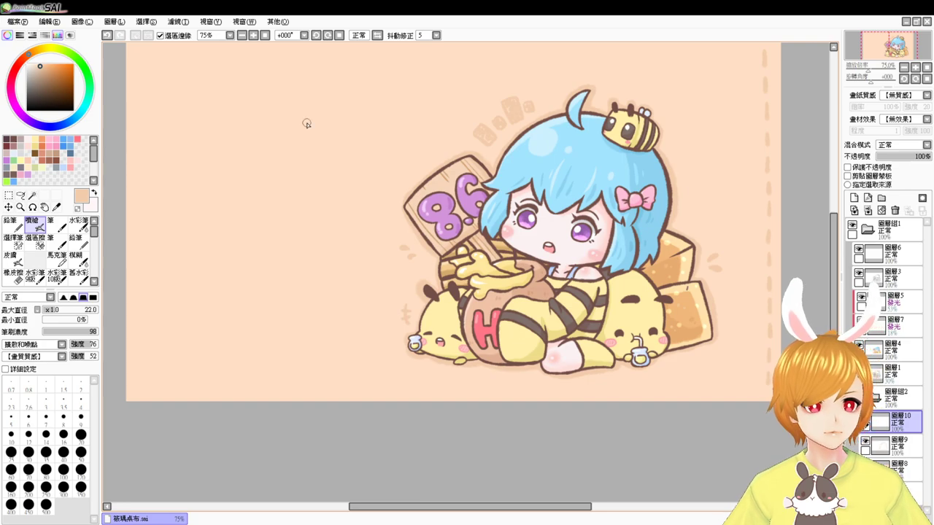
click(253, 35)
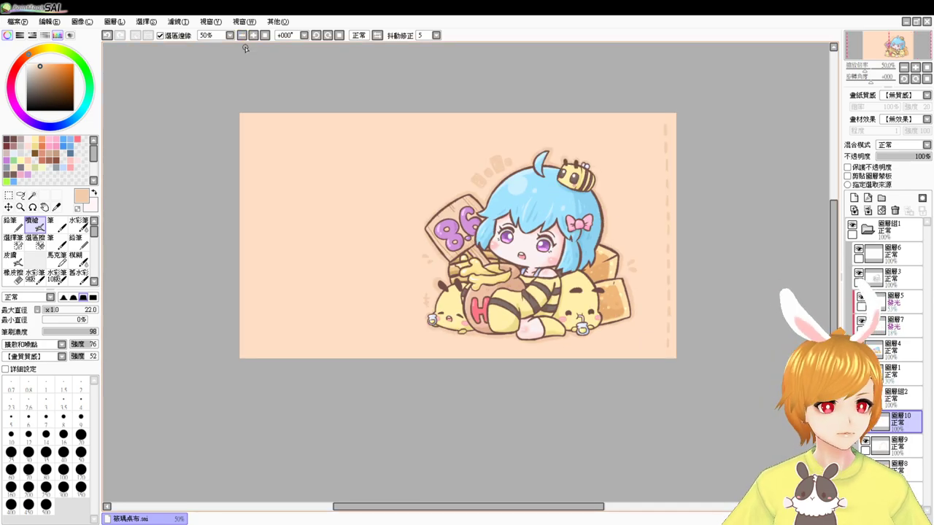
key(ctrl+z)
- Copy the dashed line onto a new layer and move the copy to the canvas's right edge
key(ctrl+a)
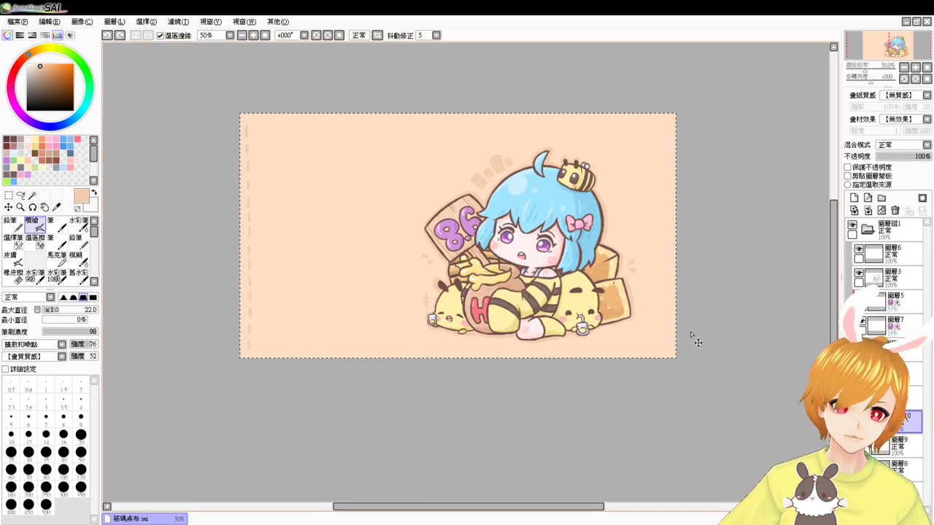
key(ctrl+c)
key(ctrl+v)
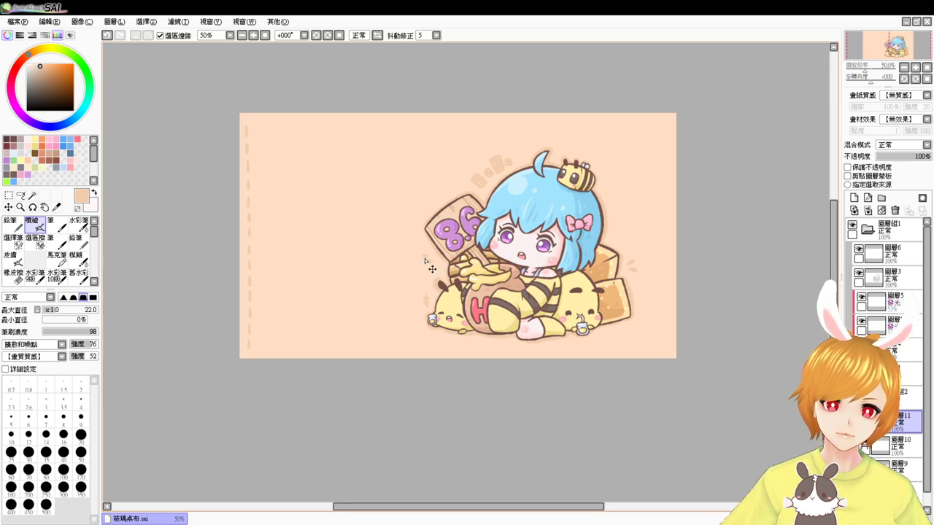
drag(361, 238, 747, 234)
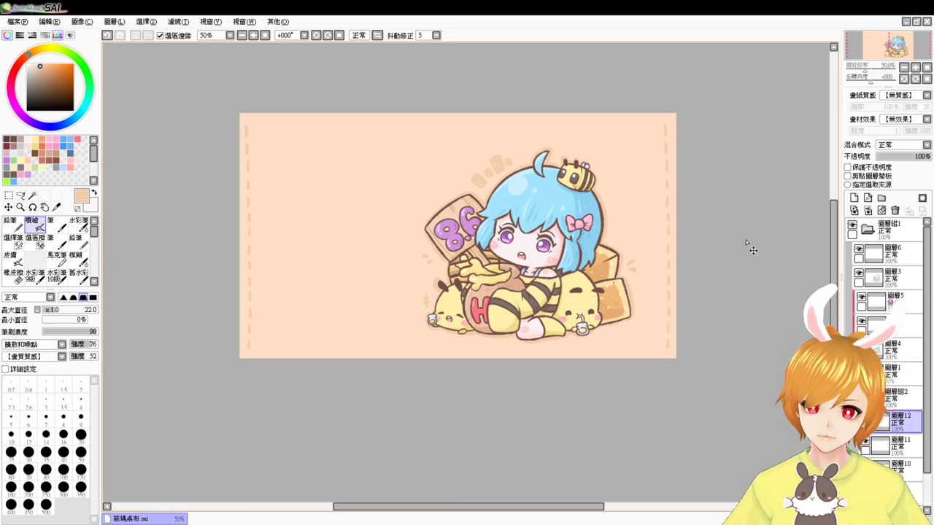
- Paste another copy of the dashed line, rotate it 90° counter-clockwise and align it along the left part of the canvas's top edge
key(ctrl+v)
key(ctrl+t)
click(88, 437)
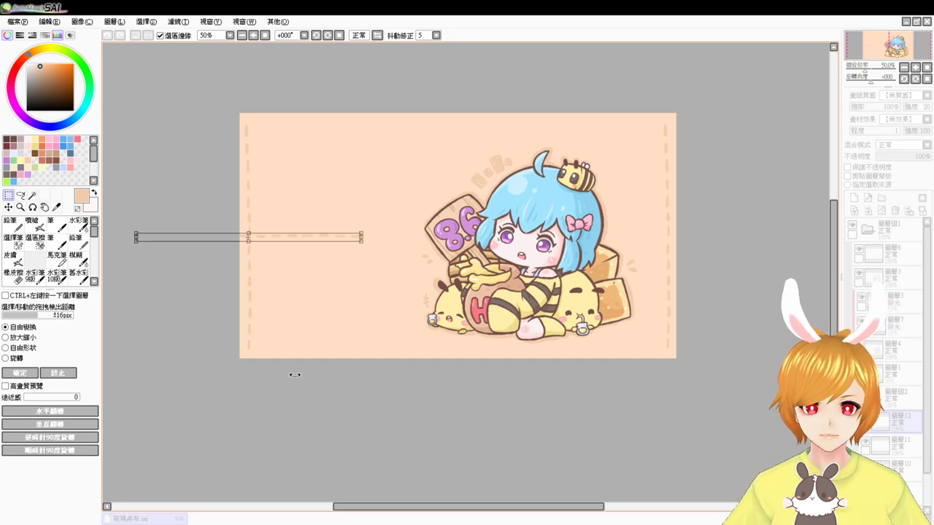
key(Return)
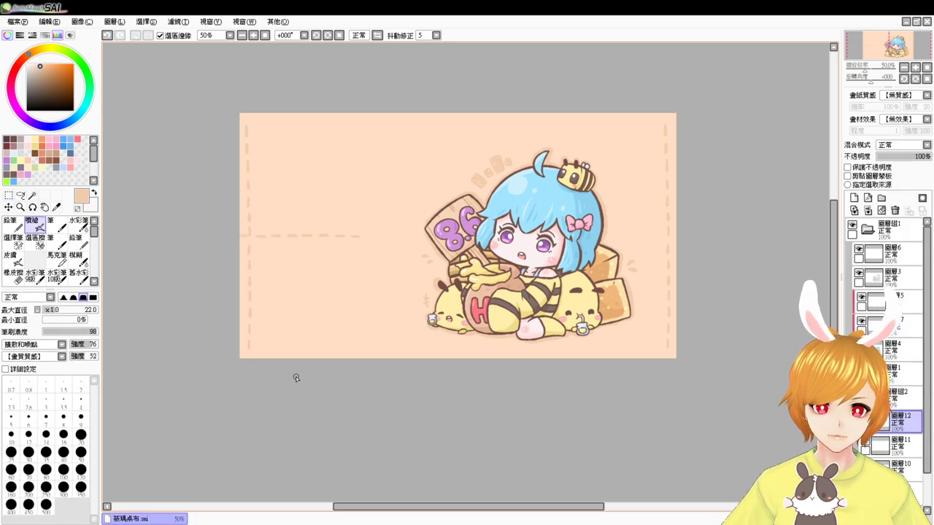
drag(360, 233, 465, 127)
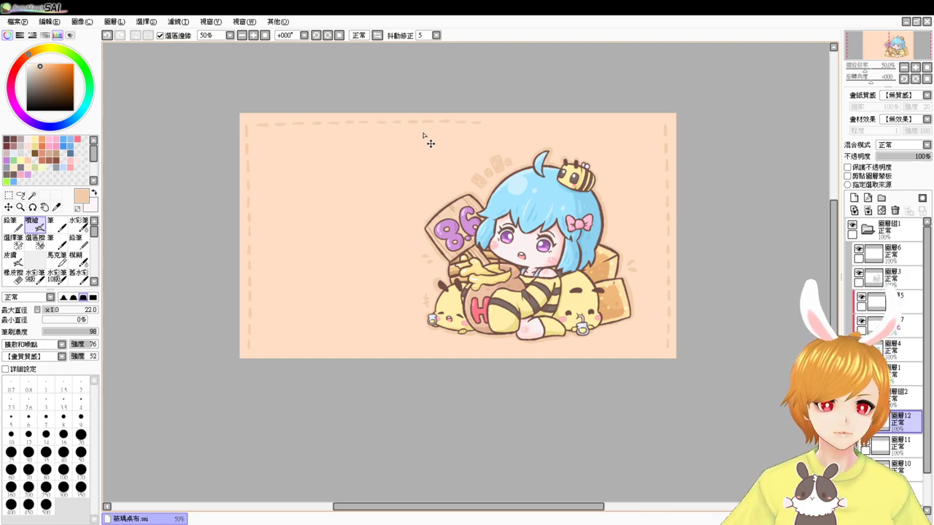
drag(420, 134, 419, 132)
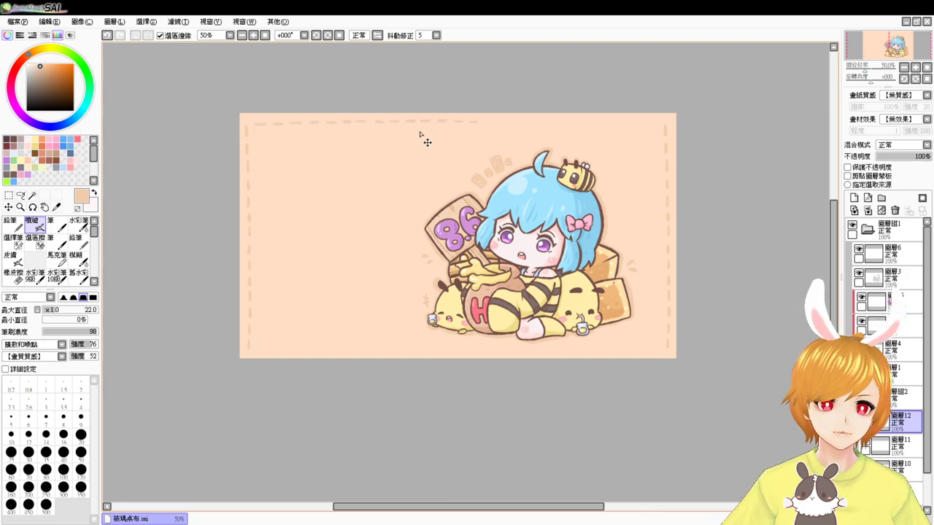
- Duplicate the dashed top line onto a new layer and shift the copy right to extend it to the canvas's right corner
key(ctrl+a)
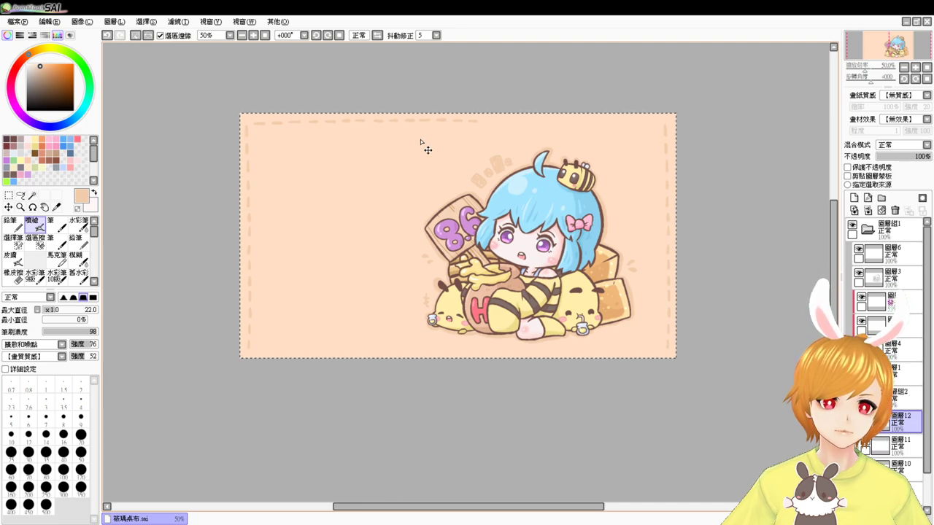
key(ctrl+c)
key(ctrl+v)
drag(393, 154, 612, 162)
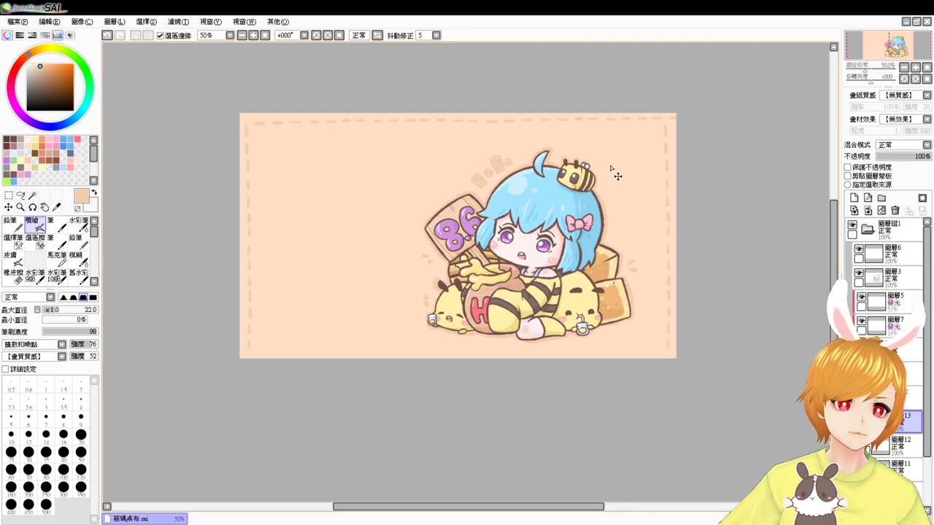
- Erase the excess dashes at the top line's right end with the eraser at size 16 and merge the two top-line layers
key(e)
key(bracketright)
key(bracketright)
key(bracketright)
key(bracketright)
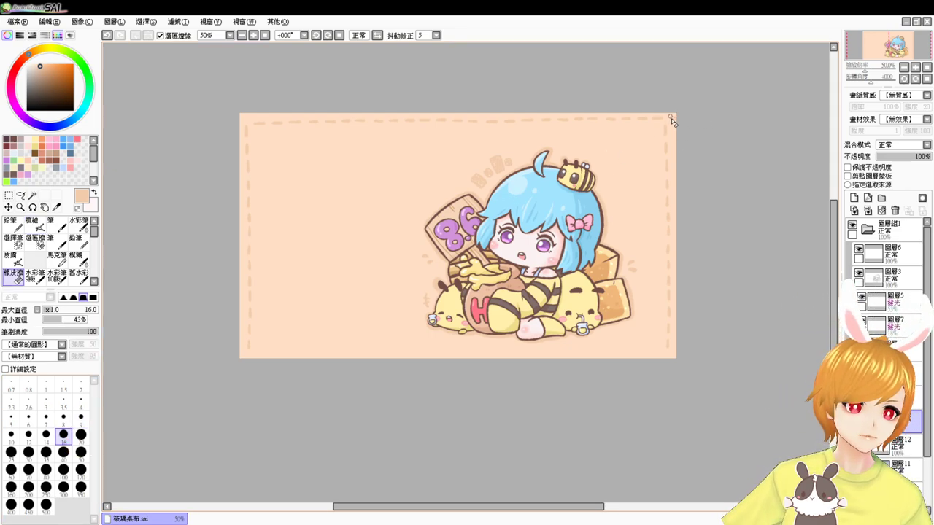
key(e)
click(872, 232)
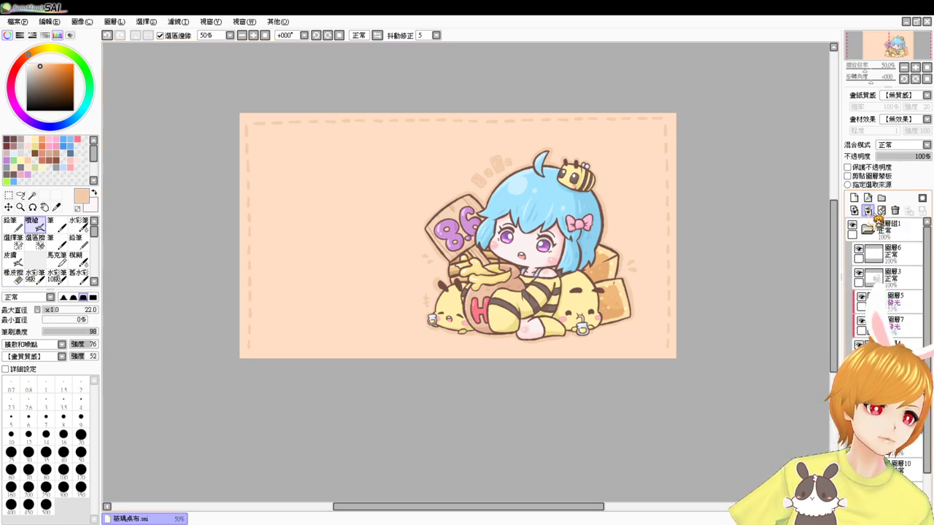
- Copy the dashed top line to the canvas's bottom edge and merge the dashed border layers into 圖層10
key(ctrl+a)
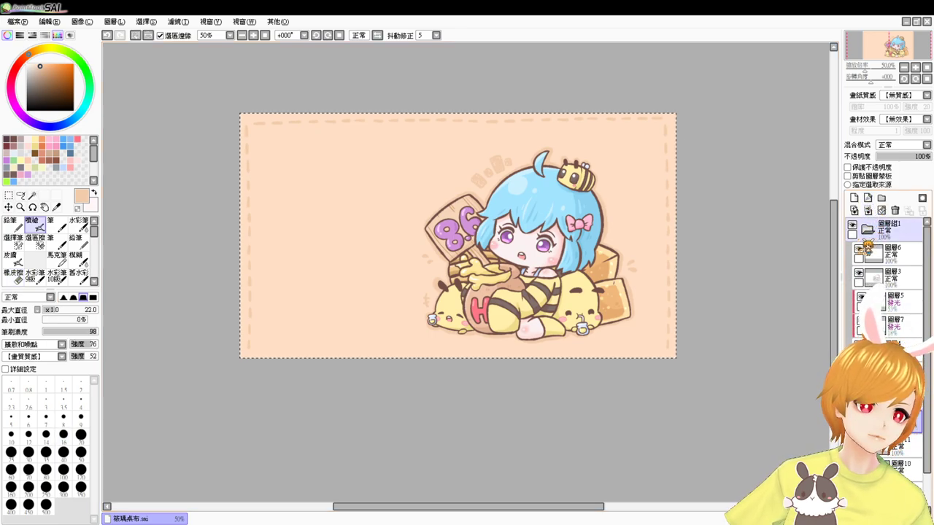
drag(536, 192, 517, 403)
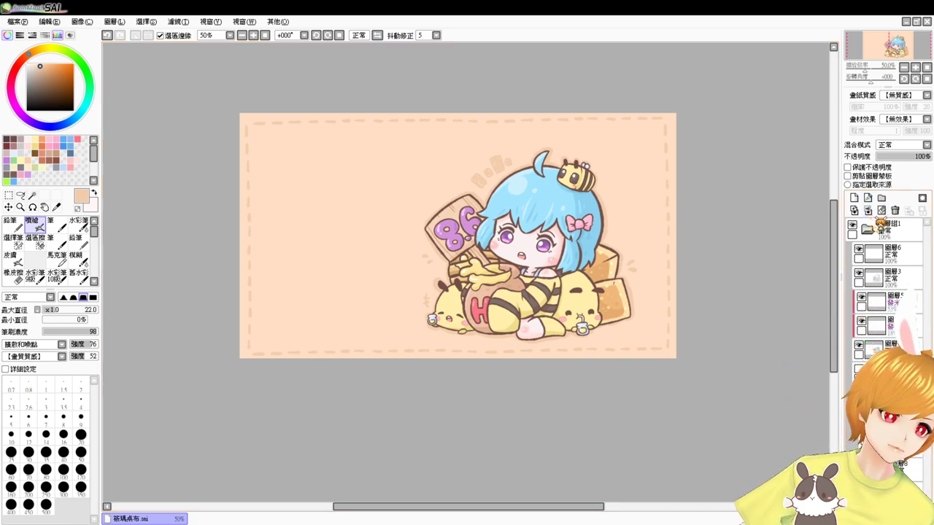
click(876, 235)
- On 圖層4, hide the colours and the background group 圖層組2, and select the hair bow's knot and both loops with the magic wand
mouse_move(588, 267)
mouse_down()
mouse_move(560, 236)
mouse_move(588, 266)
mouse_up()
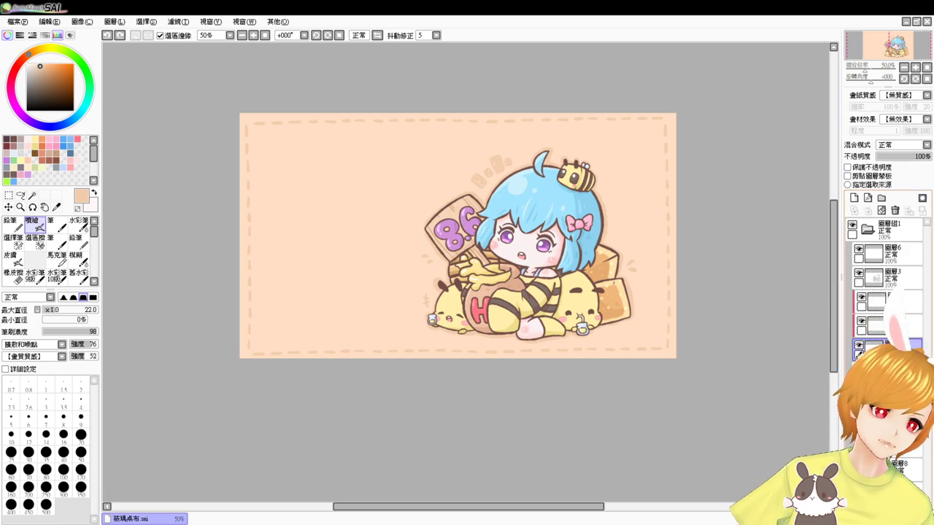
scroll(465, 274, up, 2)
drag(668, 296, 522, 317)
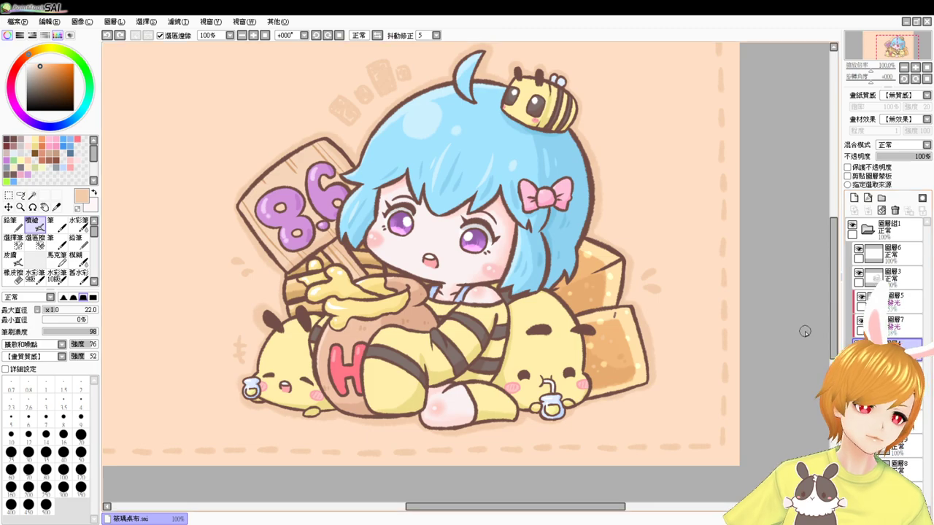
click(858, 345)
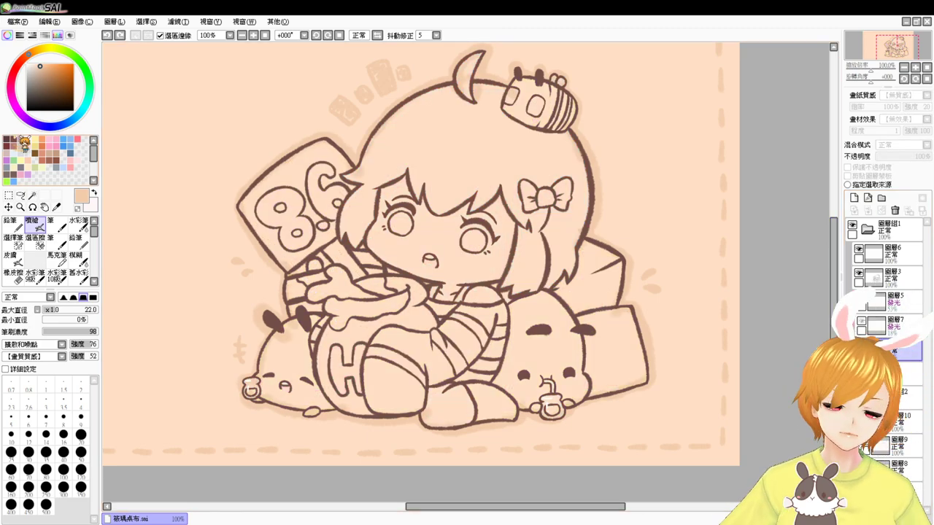
click(858, 394)
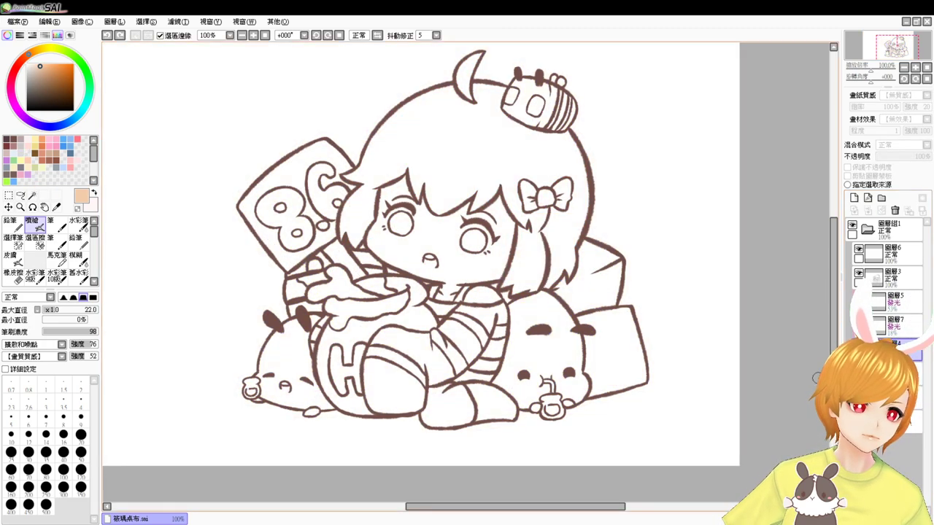
click(32, 196)
click(542, 197)
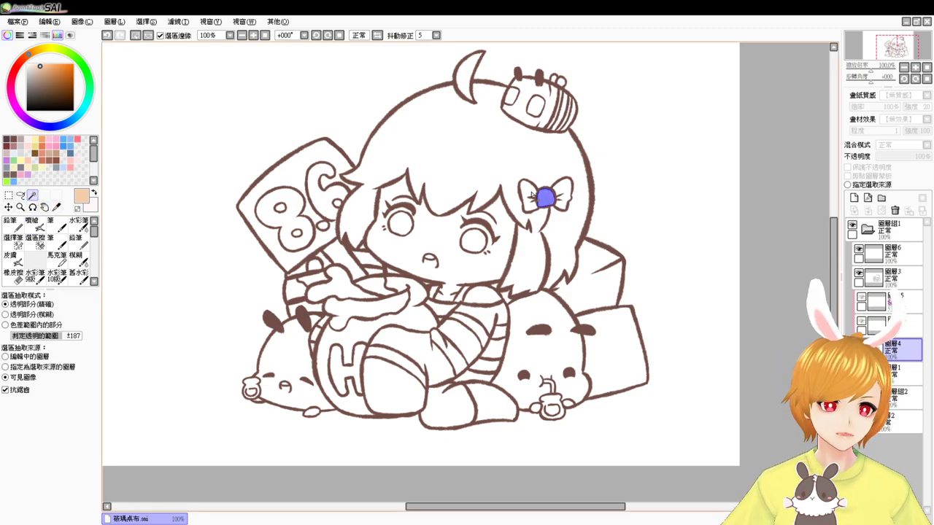
click(529, 195)
click(562, 194)
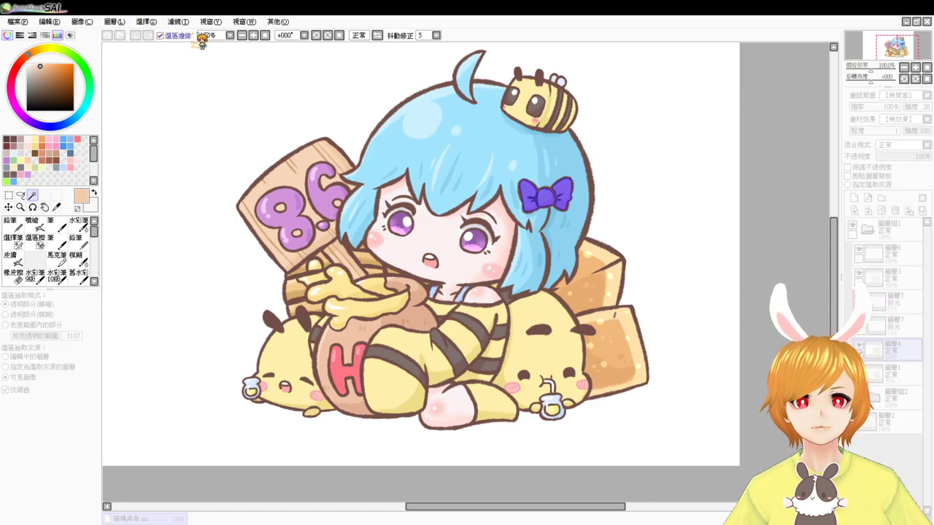
- Try recolouring the selected hair bow to light blue with a colour adjustment filter on 圖層4, then undo it
click(33, 225)
click(181, 23)
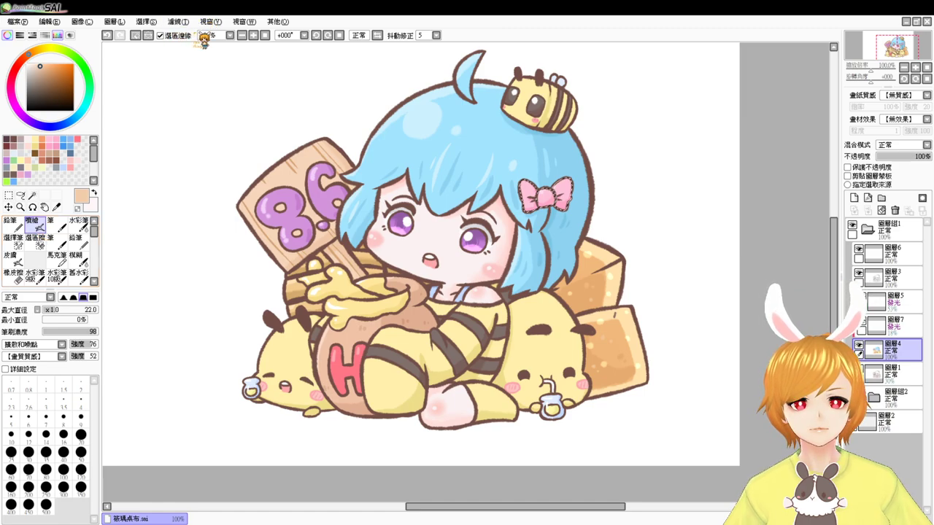
click(204, 38)
drag(780, 171, 720, 168)
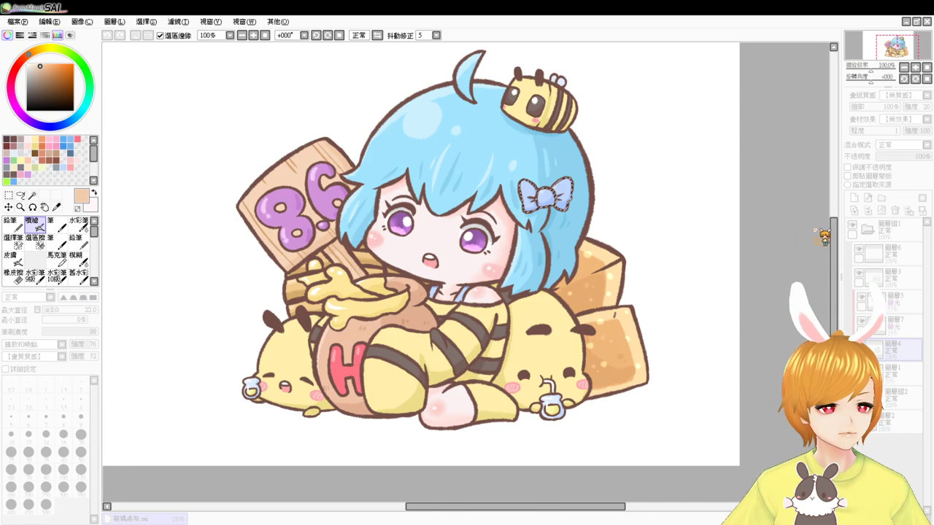
key(ctrl+d)
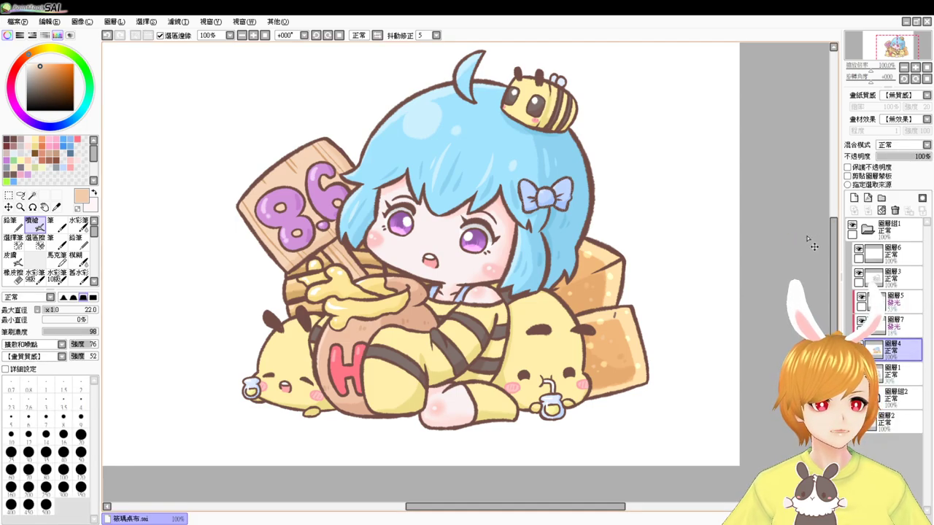
key(ctrl+z)
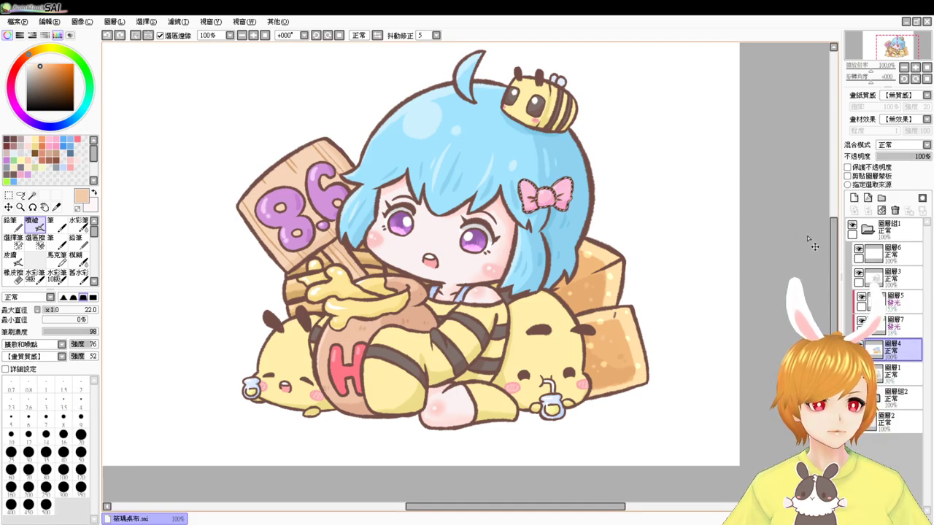
- Deselect the hair bow and show the background group 圖層組2 again
key(ctrl+d)
click(265, 35)
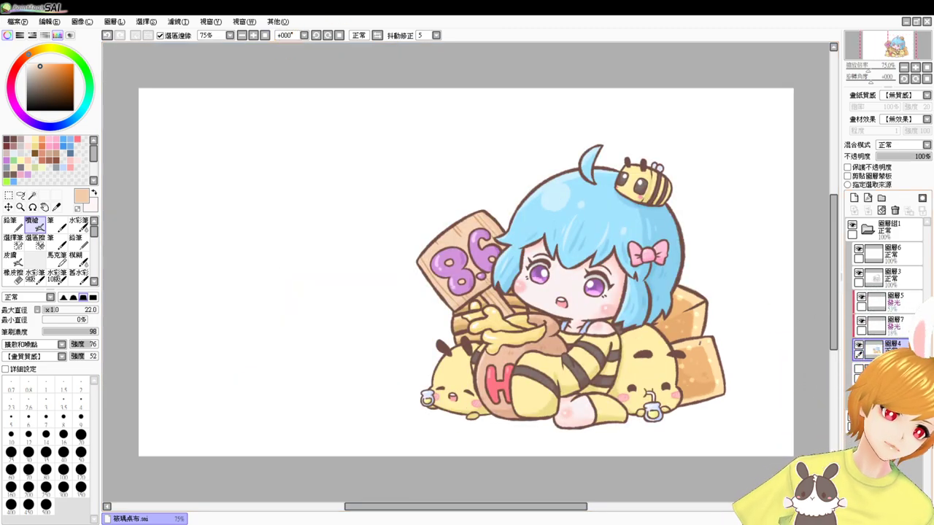
click(852, 418)
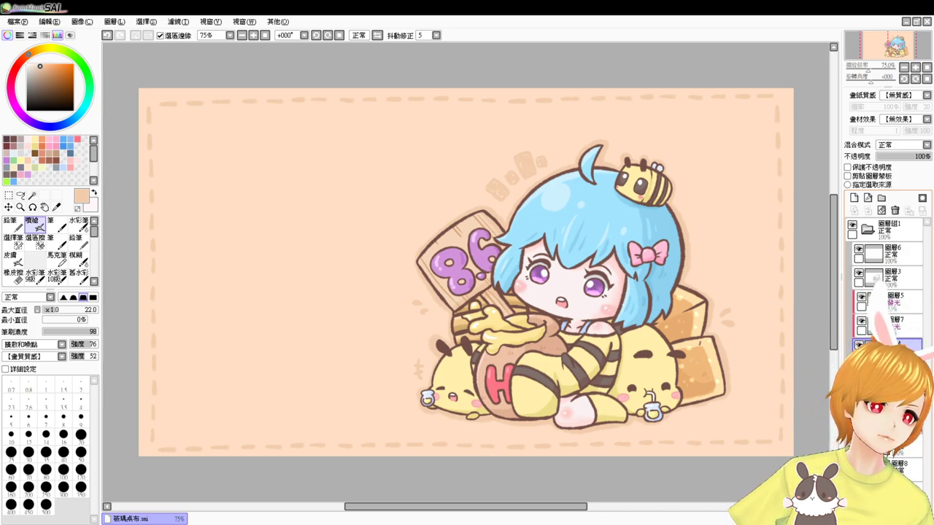
- Paint a small tan bee silhouette with a dotted flight trail on 圖層9, beside the hair bow, at brush size 21
key(Page_Up)
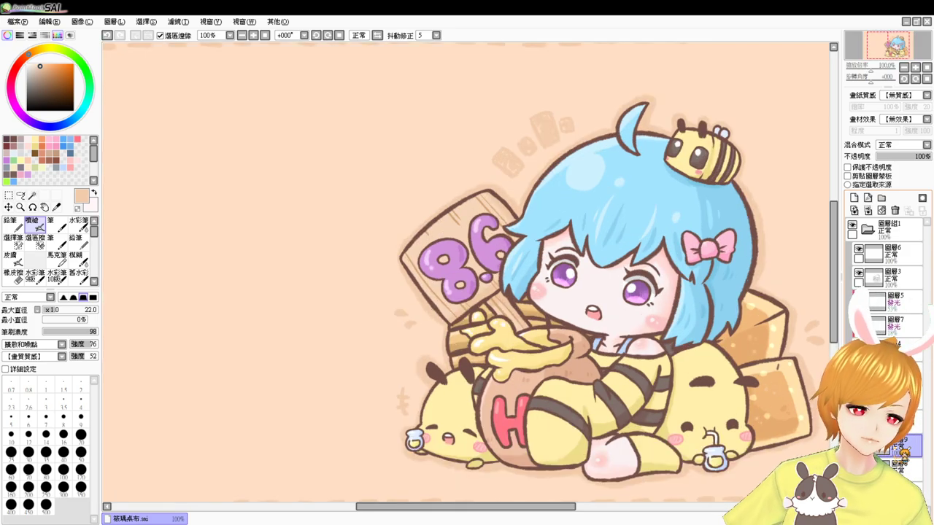
drag(524, 206, 400, 135)
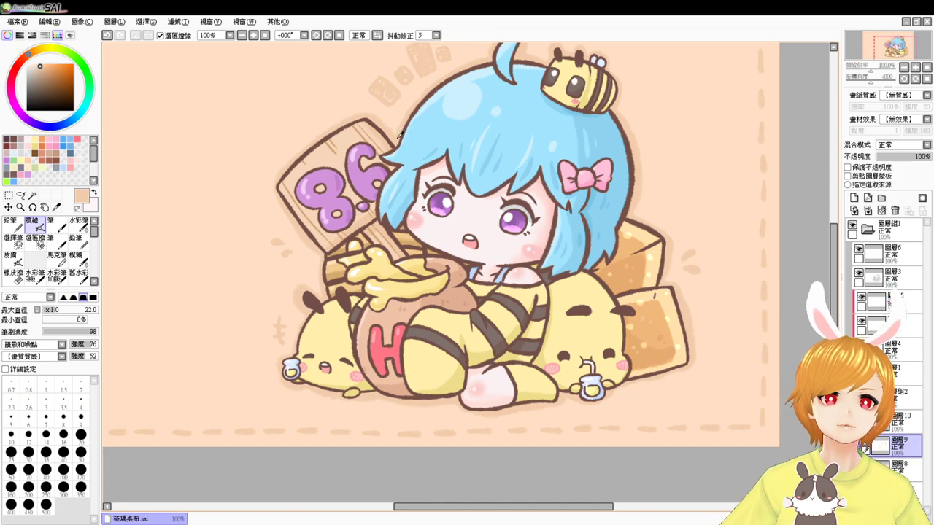
key([)
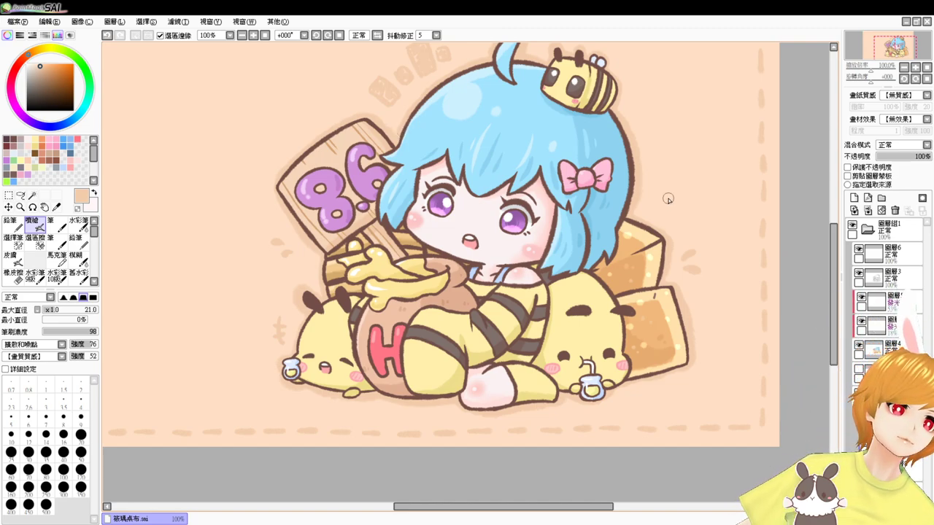
drag(668, 176, 675, 161)
key(ctrl+z)
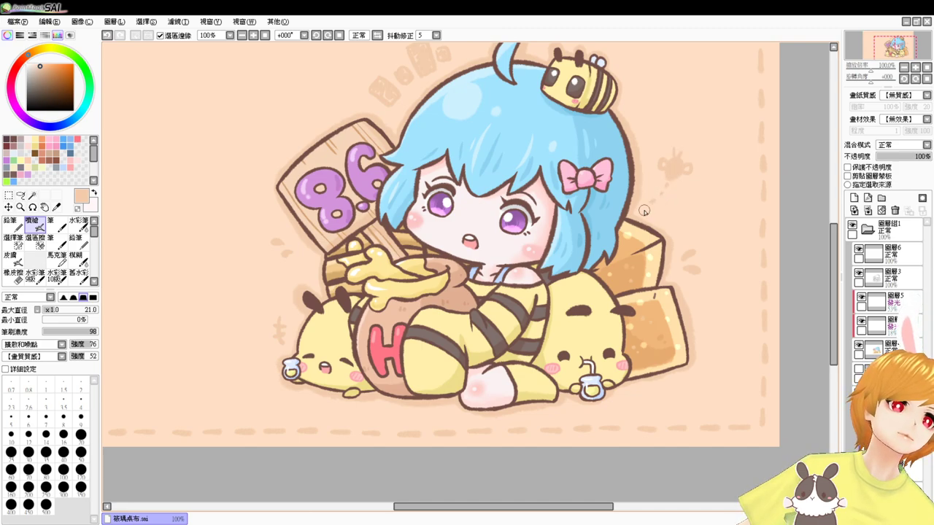
- Pick the peach background colour and paint thin stripes across the small bee silhouette's body at brush size 10
right_click(679, 187)
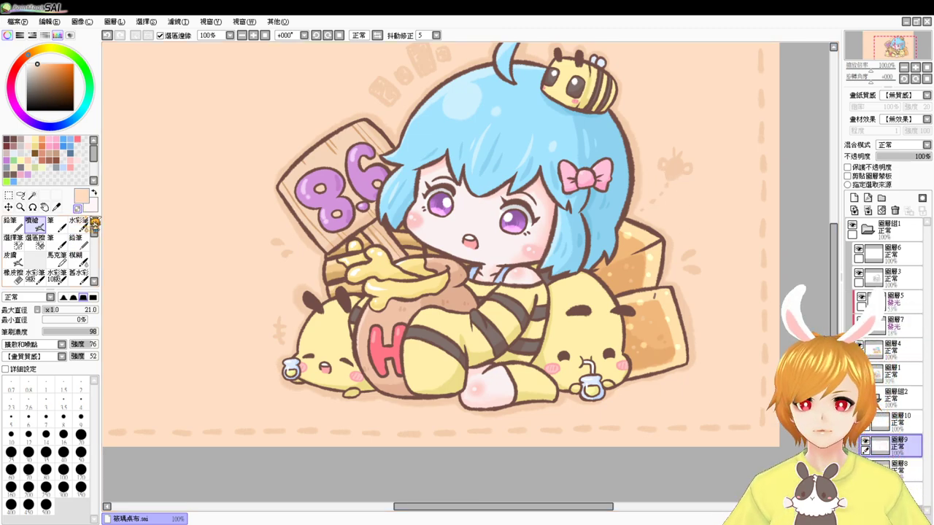
key(Page_Up)
mouse_move(719, 243)
mouse_down()
mouse_move(517, 314)
mouse_move(484, 337)
mouse_up()
drag(544, 231, 527, 224)
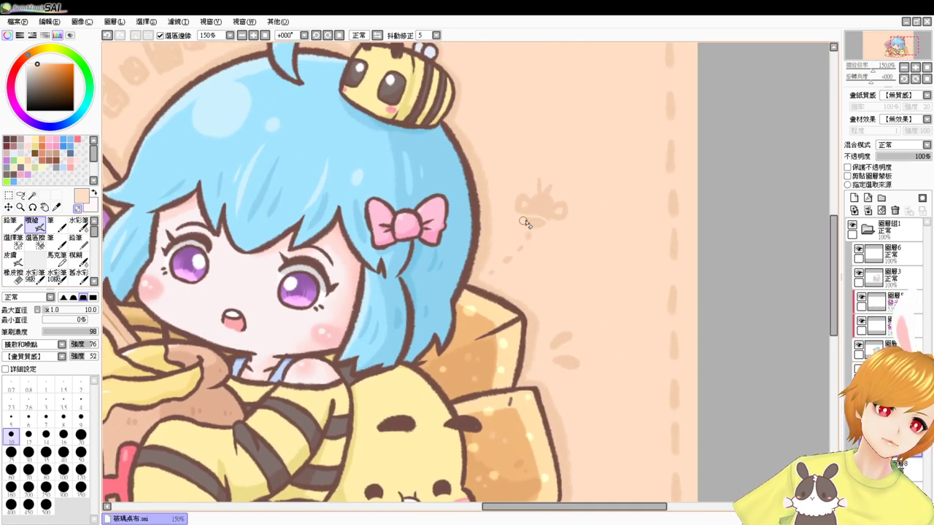
key(ctrl+z)
drag(526, 226, 540, 227)
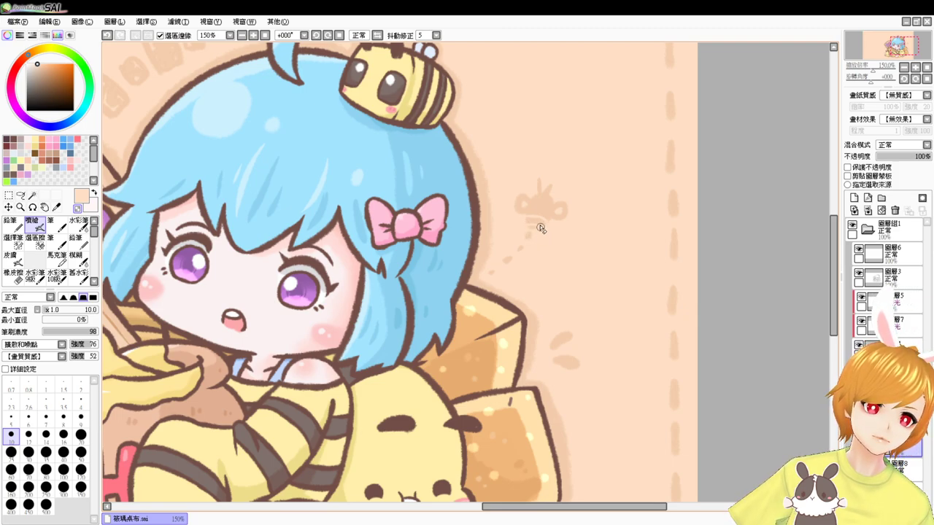
key(ctrl+z)
key(ctrl+y)
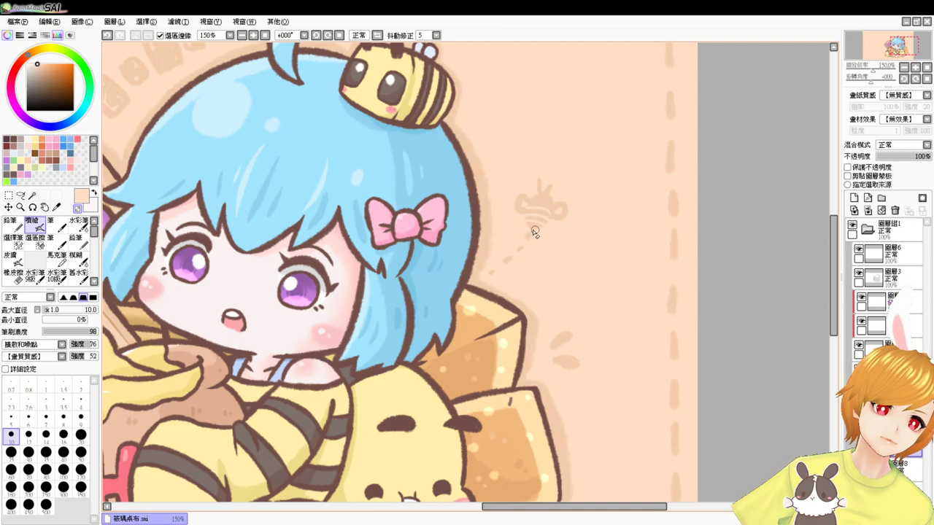
scroll(287, 52, down, 2)
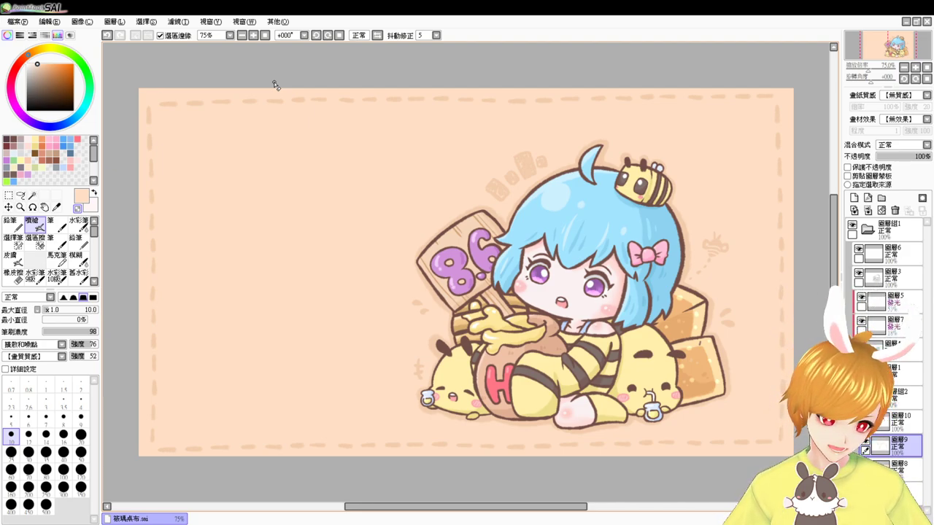
- Add a new layer above the group 圖層組1 and set up a dark brown brush of size 9
click(880, 311)
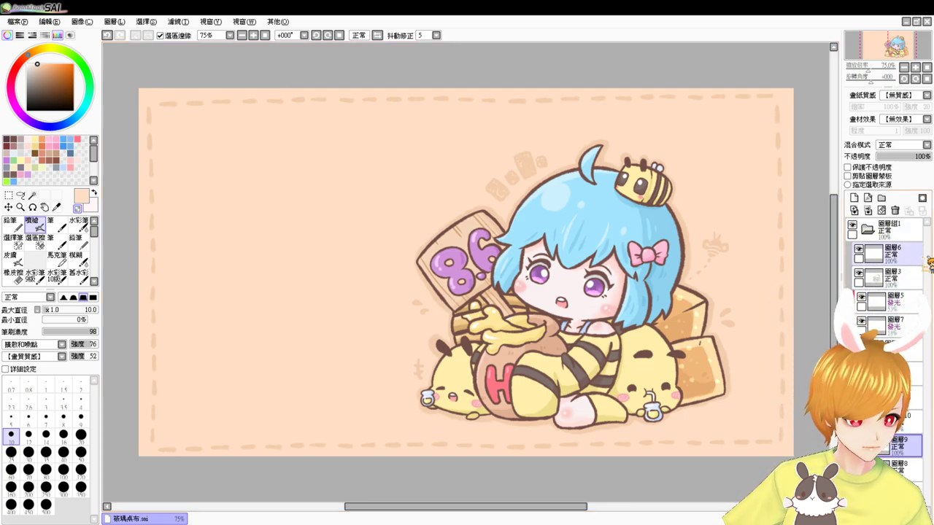
click(854, 198)
mouse_move(905, 251)
mouse_down()
mouse_move(906, 224)
mouse_move(912, 238)
mouse_up()
click(12, 139)
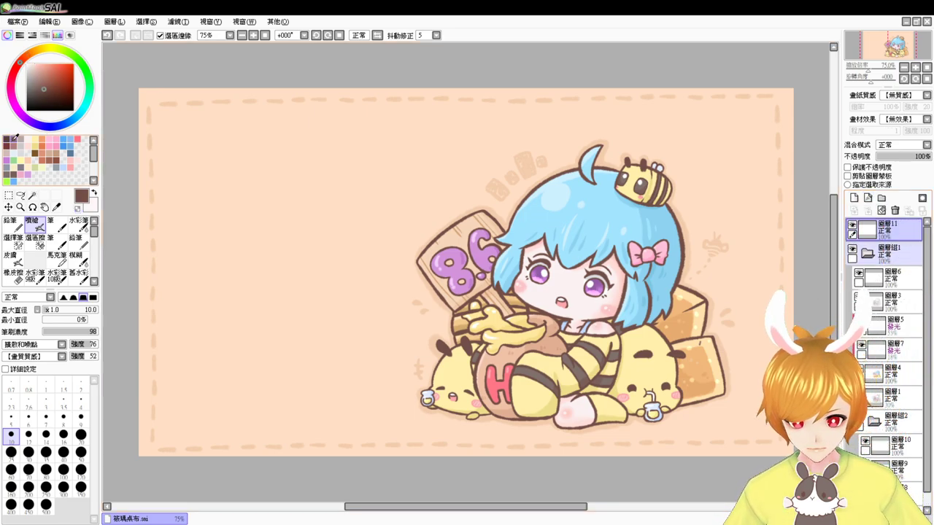
key(Page_Up)
key(Page_Up)
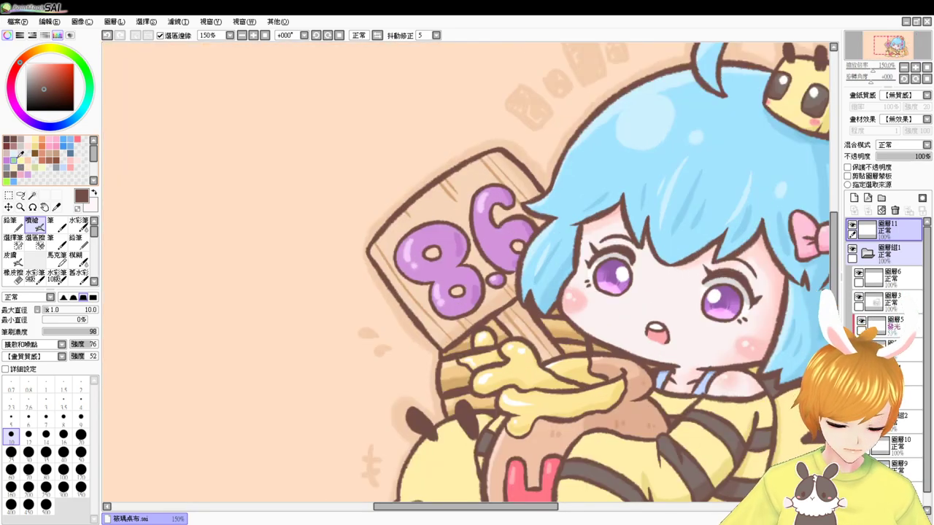
drag(694, 464, 545, 307)
key([)
key([)
key([)
key([)
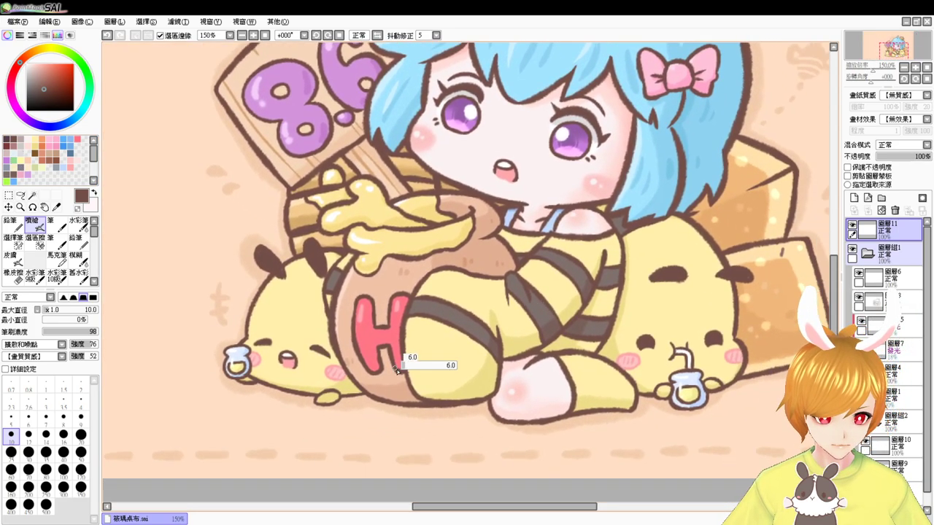
drag(398, 371, 396, 372)
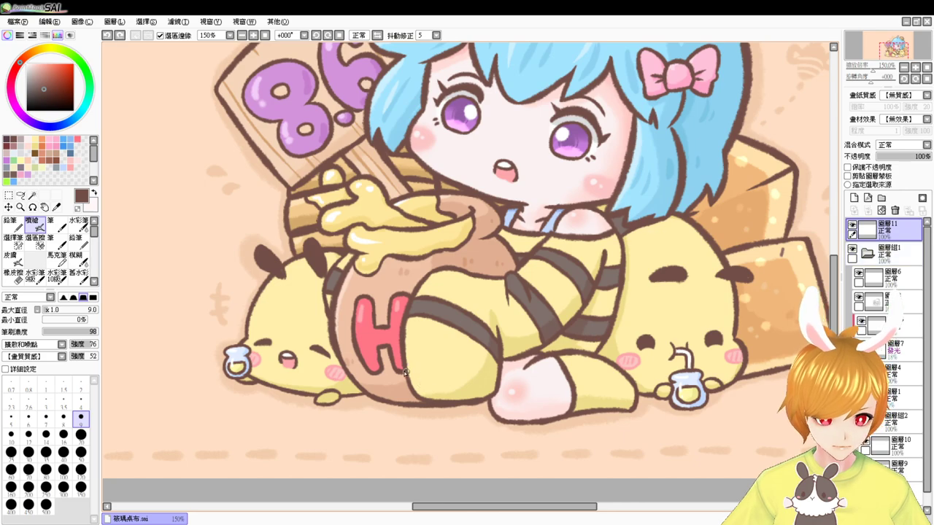
- Try handwriting a signature below the honey pot, then undo its strokes
drag(393, 419, 400, 431)
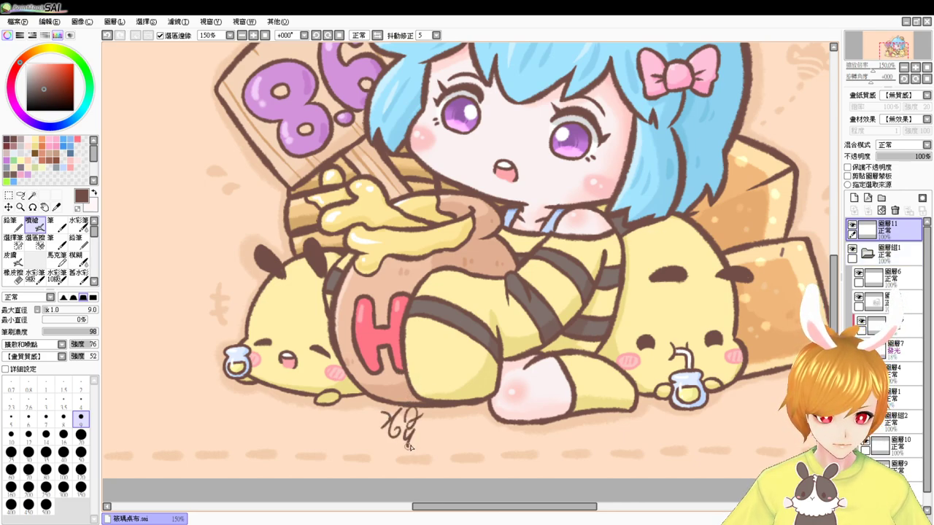
key(ctrl+z)
key(ctrl+z)
key(ctrl+z)
key(ctrl+z)
key(ctrl+z)
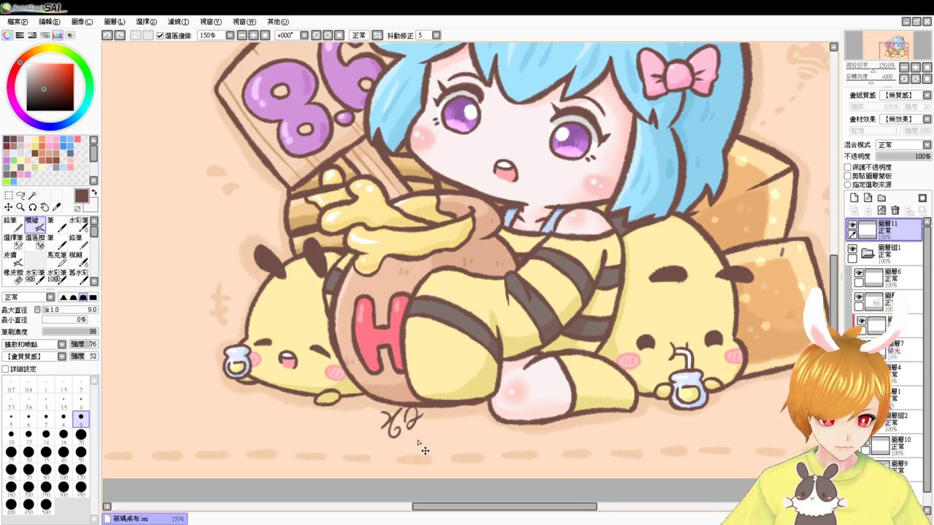
- Handwrite a signature ending in a star below the honey pot and move it onto the front toast block
mouse_move(390, 418)
mouse_down()
mouse_move(407, 438)
mouse_move(420, 410)
mouse_move(414, 435)
mouse_move(422, 433)
mouse_move(429, 453)
mouse_move(416, 459)
mouse_move(413, 441)
mouse_move(468, 436)
mouse_up()
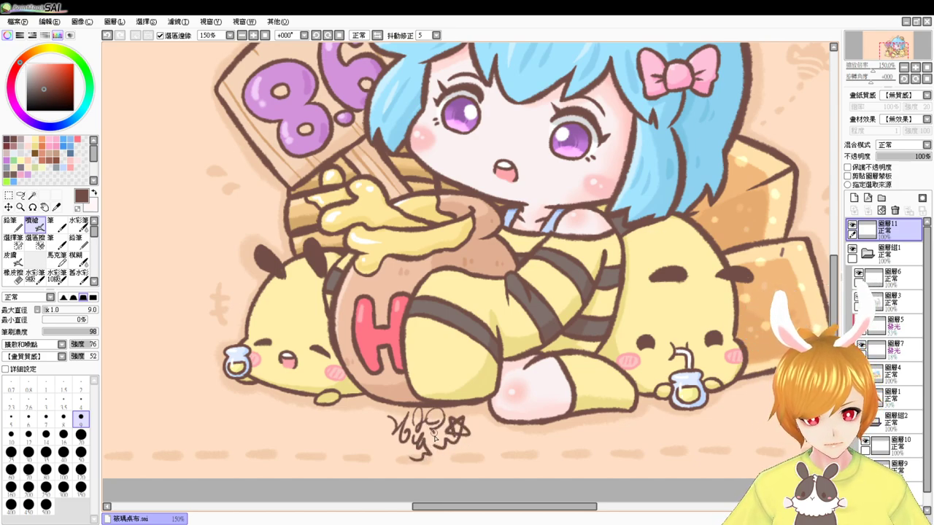
mouse_move(475, 441)
mouse_down()
mouse_move(542, 313)
mouse_move(547, 142)
mouse_up()
drag(687, 310, 585, 429)
mouse_move(431, 276)
mouse_down()
mouse_move(656, 391)
mouse_move(719, 466)
mouse_move(713, 485)
mouse_up()
drag(760, 456, 731, 380)
mouse_move(661, 401)
mouse_down()
mouse_move(642, 390)
mouse_move(658, 380)
mouse_up()
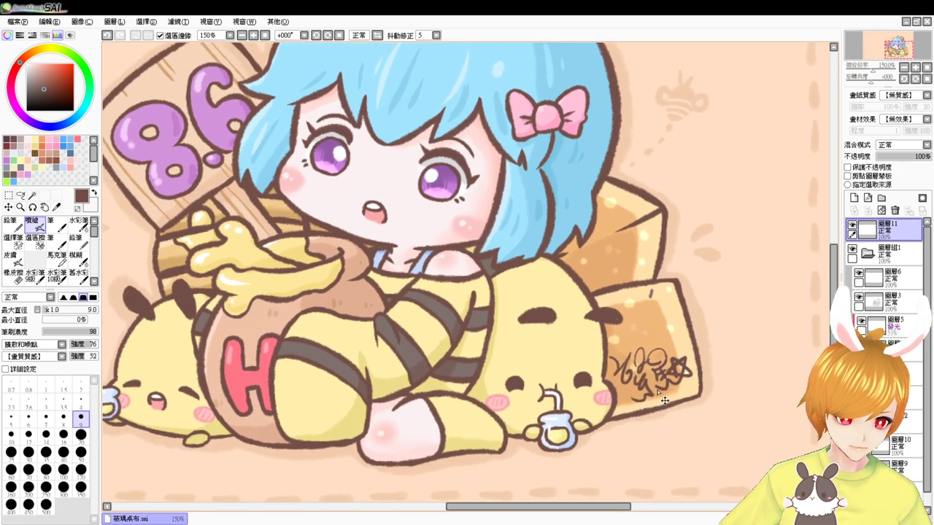
- Try the signature beside the small honey jar, then scale it down and place it on the front toast block
click(266, 36)
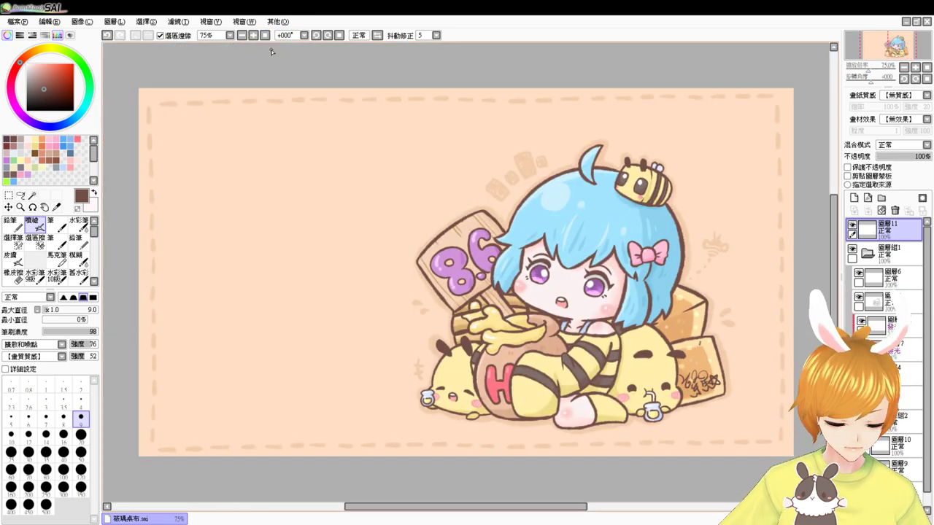
mouse_move(716, 394)
mouse_down()
mouse_move(674, 236)
mouse_move(715, 272)
mouse_move(720, 291)
mouse_move(512, 427)
mouse_move(473, 407)
mouse_move(442, 339)
mouse_move(514, 197)
mouse_move(519, 211)
mouse_move(575, 155)
mouse_move(554, 420)
mouse_move(584, 433)
mouse_move(732, 434)
mouse_move(704, 436)
mouse_up()
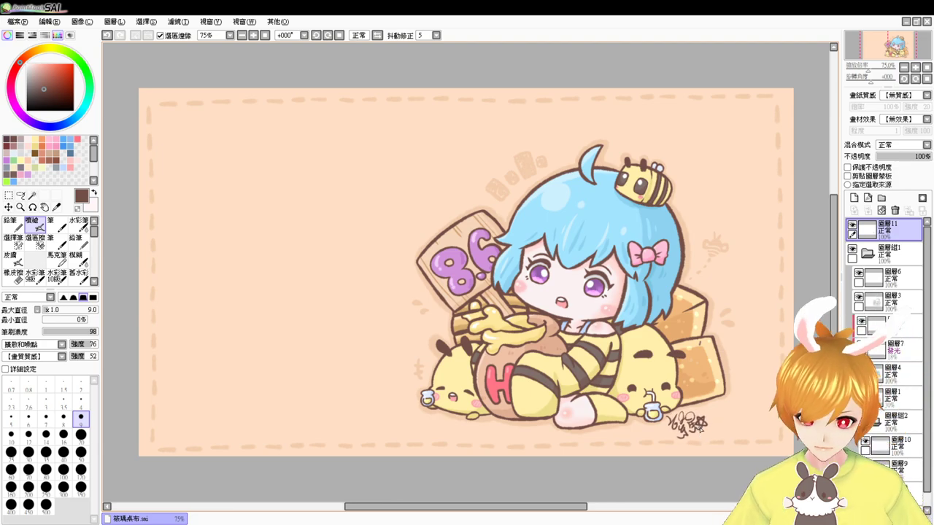
key(ctrl+t)
mouse_move(708, 411)
mouse_down()
mouse_move(691, 422)
mouse_move(698, 280)
mouse_move(692, 330)
mouse_move(702, 399)
mouse_up()
key(Return)
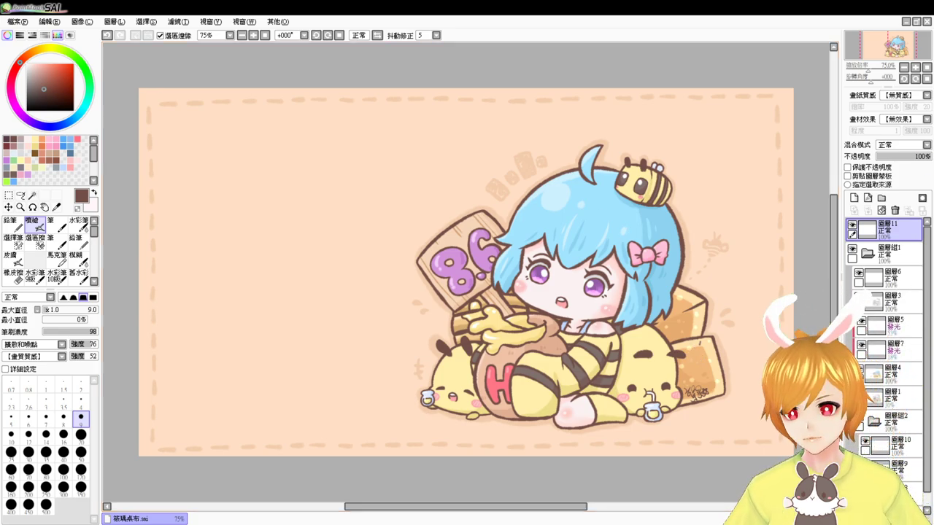
- Apply the 水彩1 paper texture to the group 圖層組1 and set its strength to 88
click(894, 210)
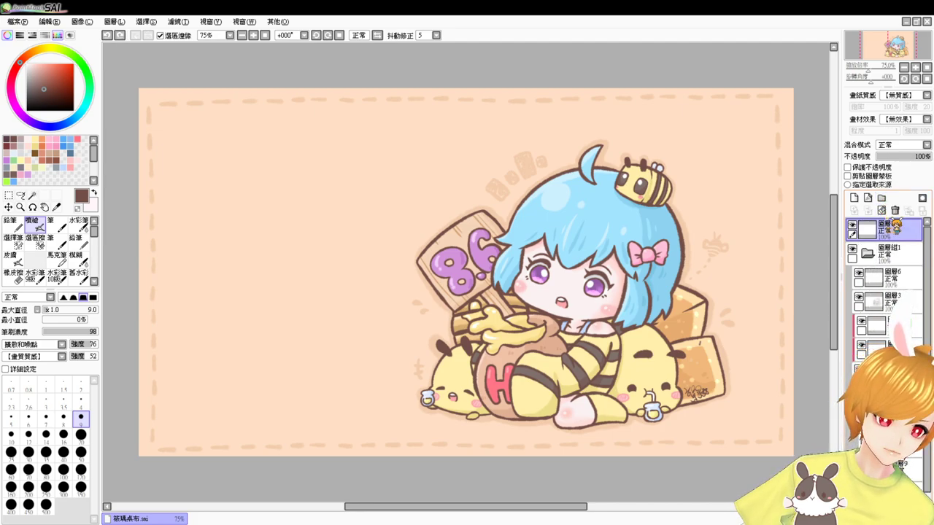
click(869, 253)
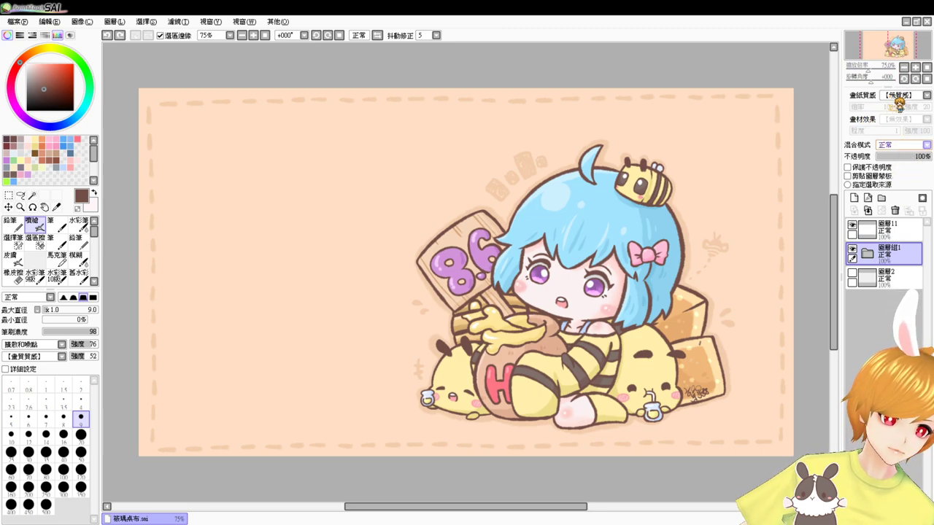
click(893, 98)
click(902, 112)
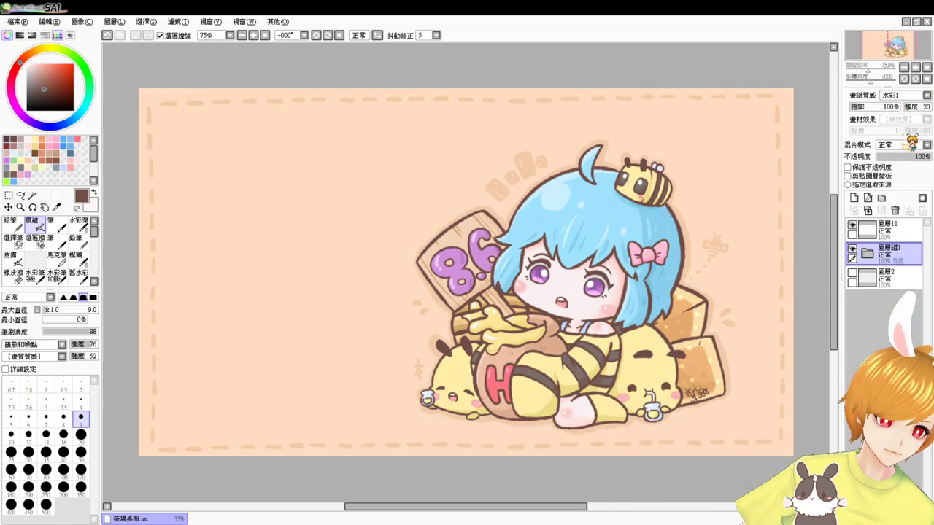
drag(909, 108, 929, 108)
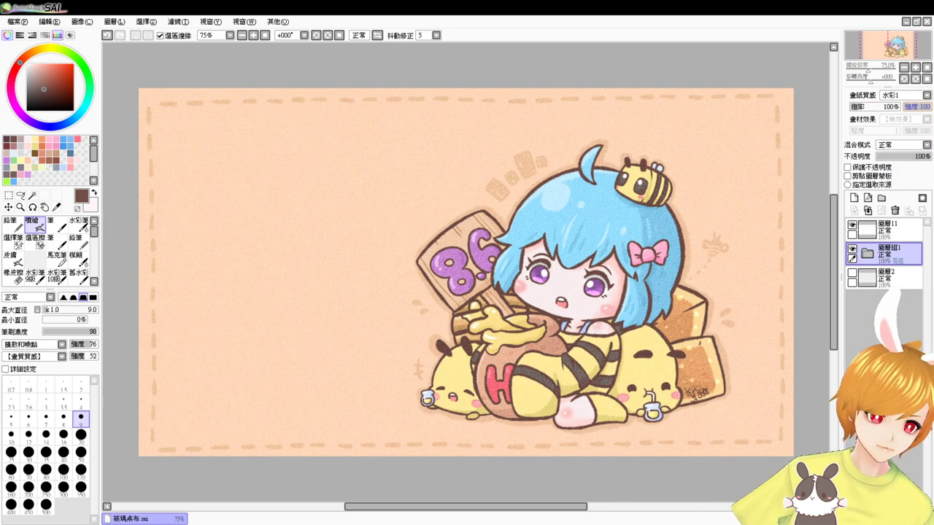
drag(933, 108, 931, 115)
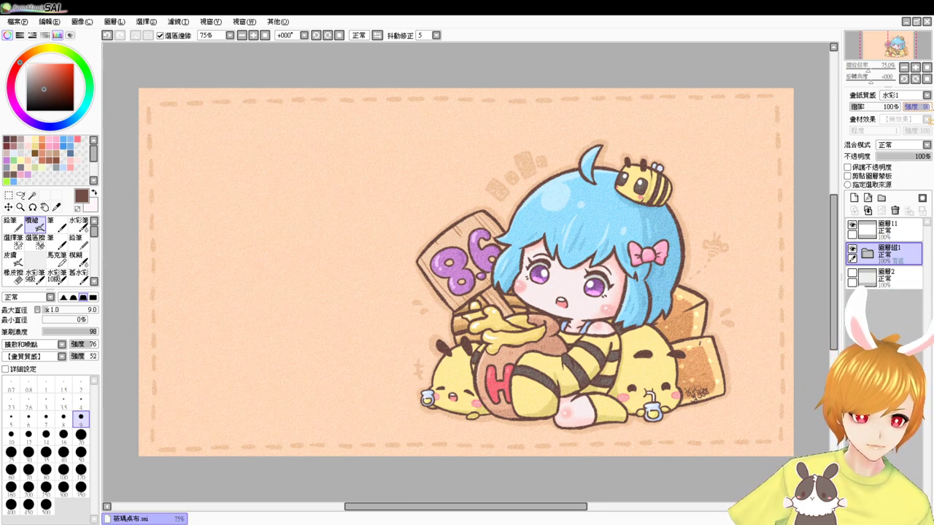